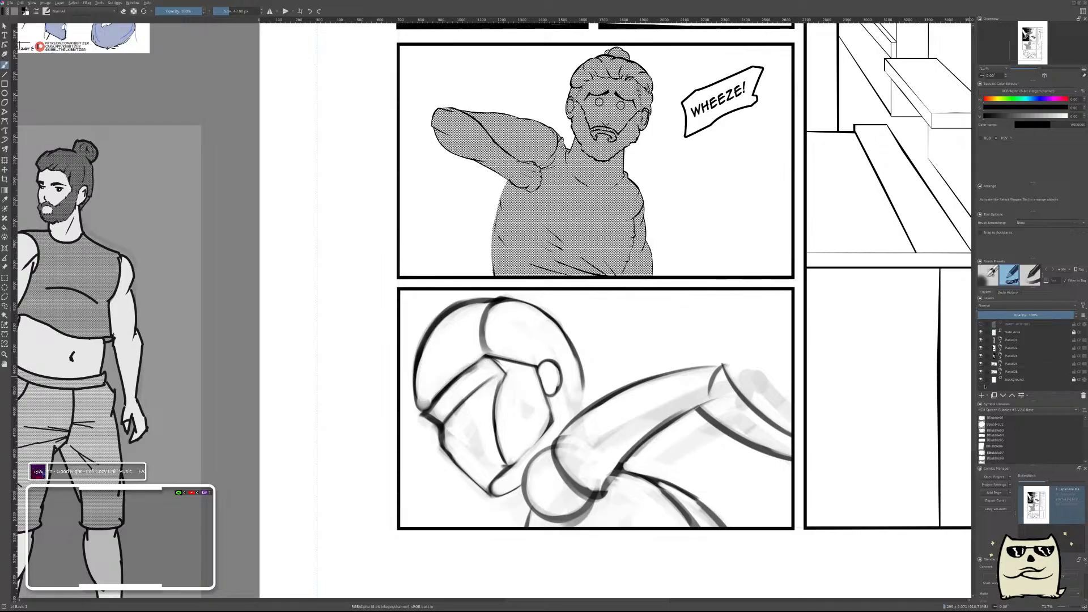
# Fade the sketch layer in the lower panel's group to a low opacity and make the ink layer active.
pyautogui.moveTo(651, 148); pyautogui.dragTo(664, 310)
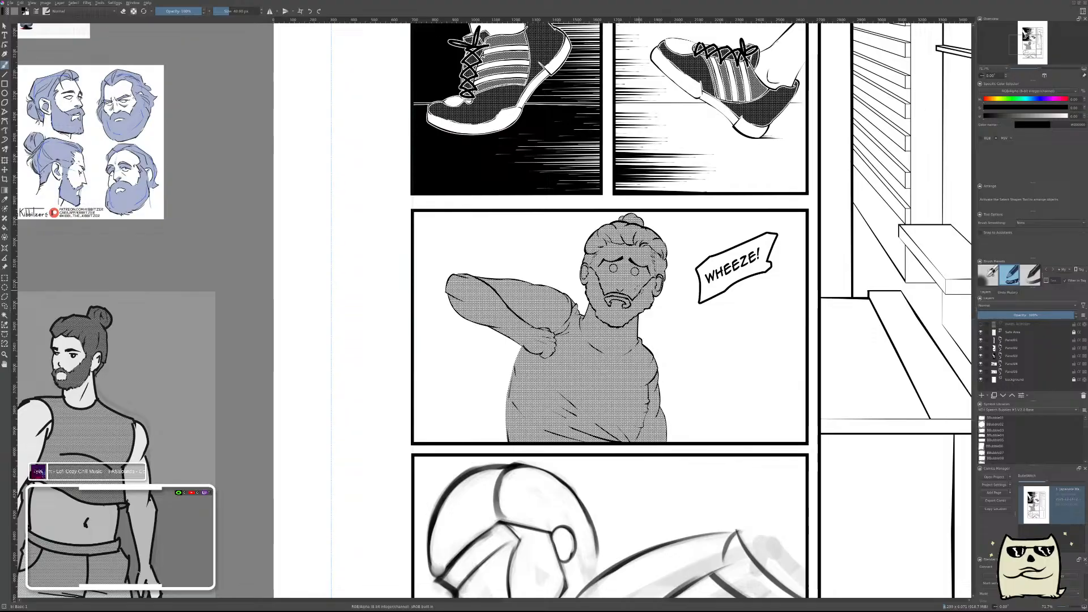
pyautogui.moveTo(674, 390); pyautogui.dragTo(690, 245)
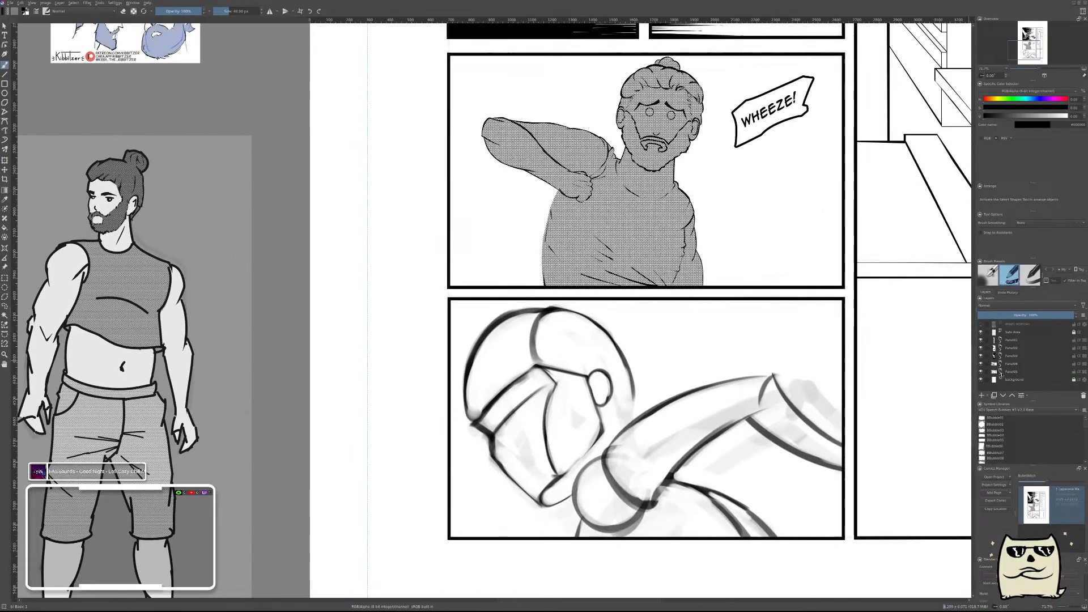
pyautogui.click(1000, 373)
pyautogui.scroll(-3, 1046, 377)
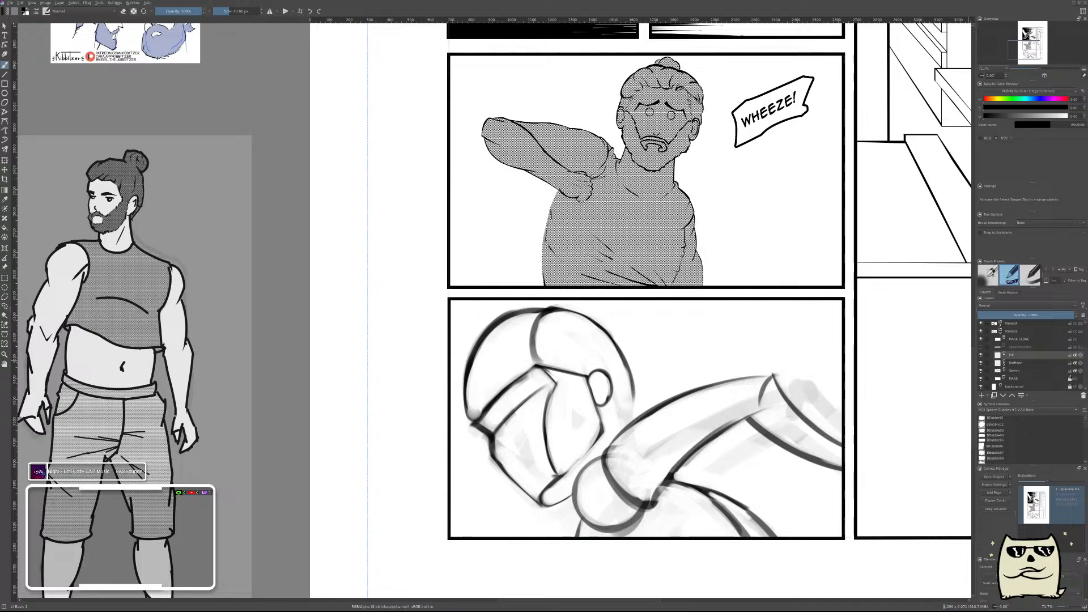
pyautogui.click(1040, 356)
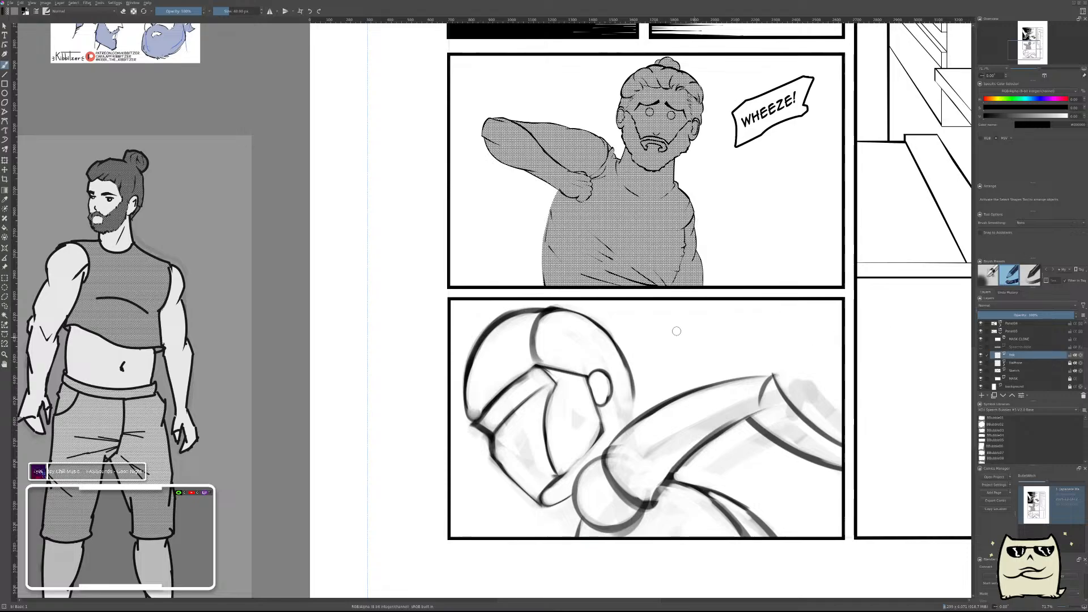
pyautogui.click(1027, 371)
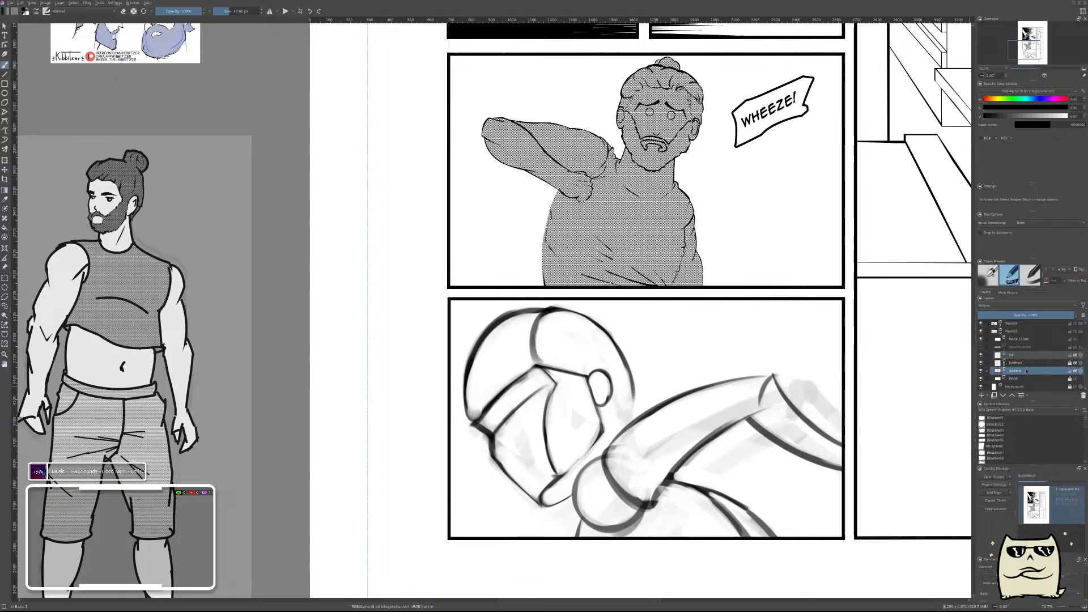
pyautogui.click(994, 315)
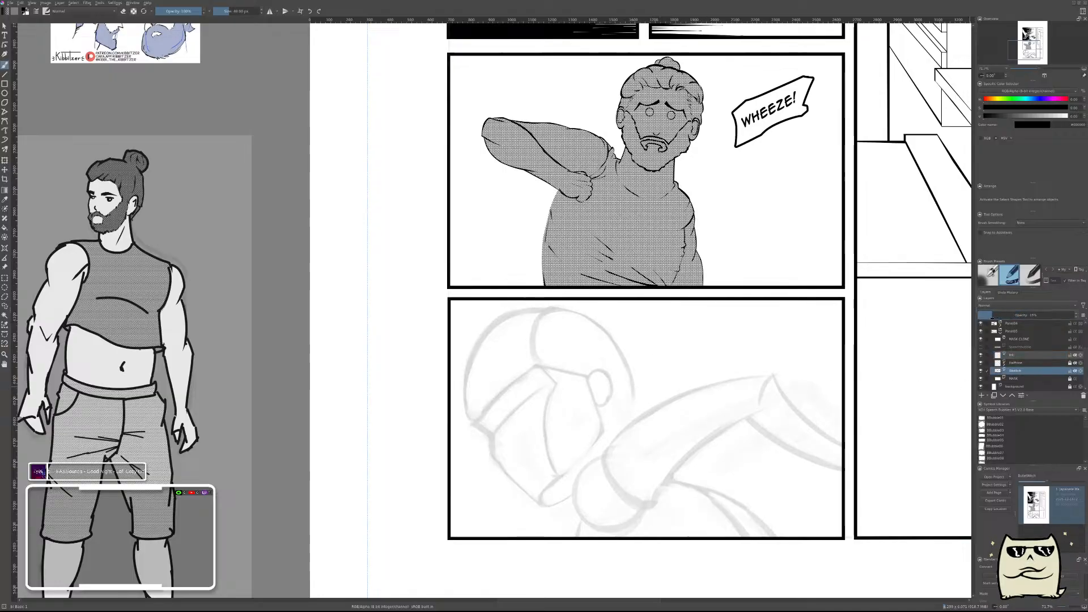
pyautogui.click(1027, 357)
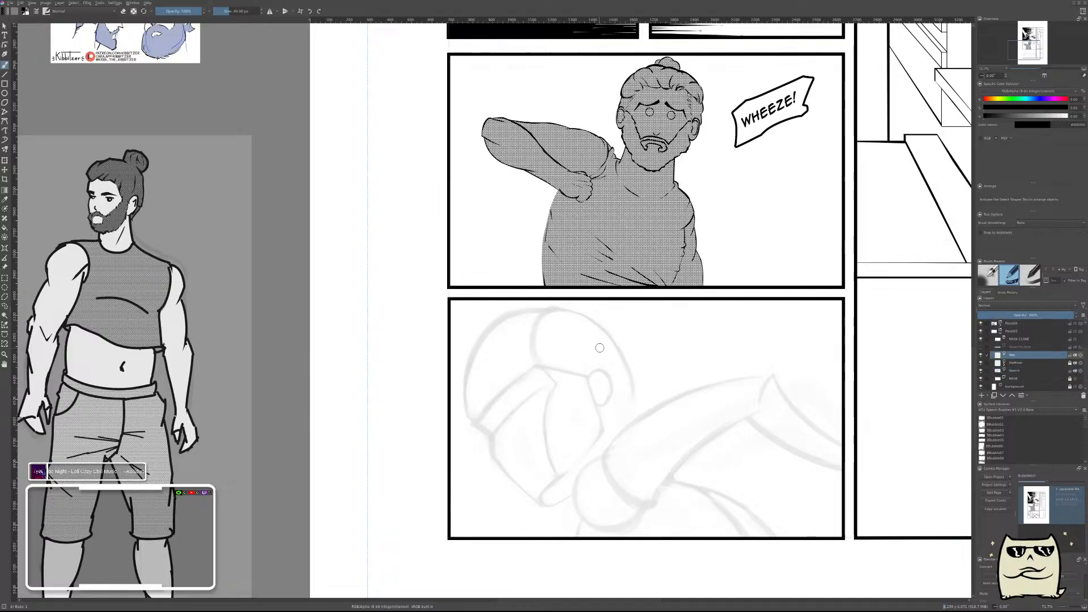
pyautogui.moveTo(638, 363); pyautogui.dragTo(787, 307)
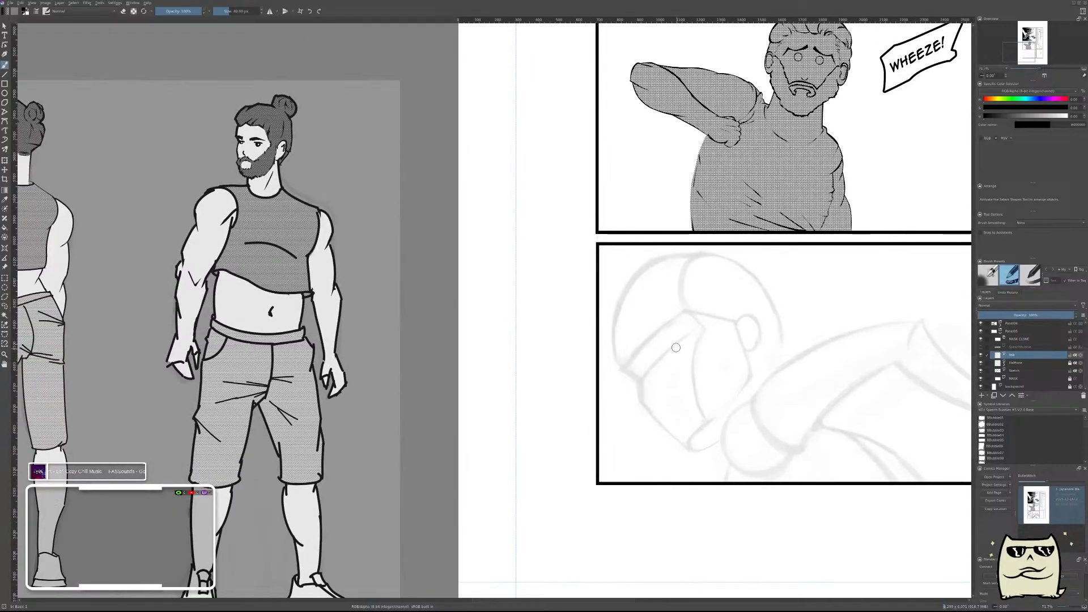
pyautogui.moveTo(673, 337)
pyautogui.mouseDown()
pyautogui.moveTo(673, 325)
pyautogui.moveTo(668, 345)
pyautogui.mouseUp()
pyautogui.moveTo(685, 249); pyautogui.dragTo(593, 340)
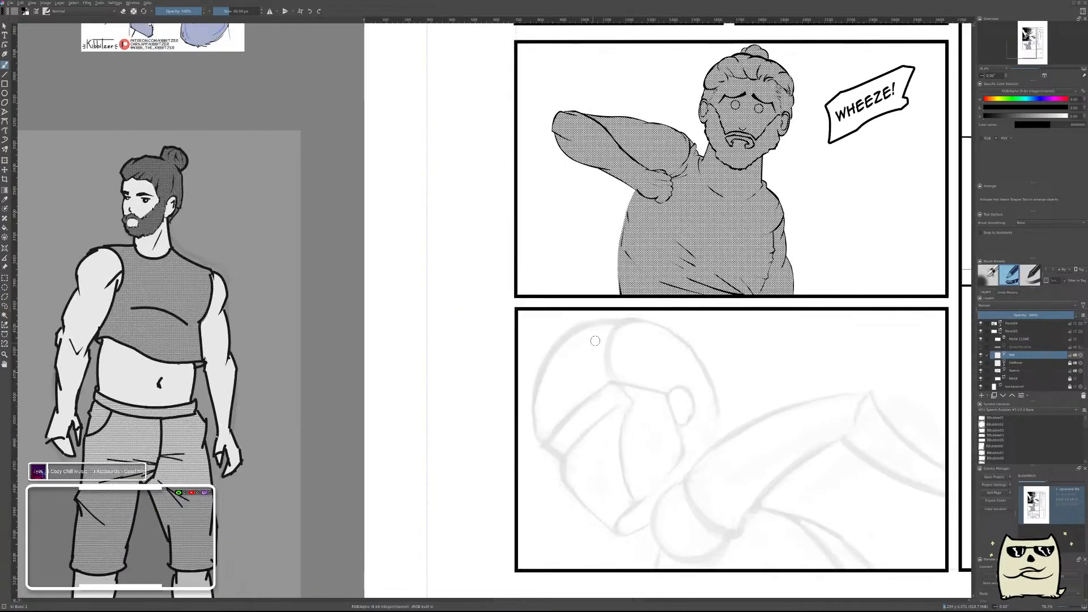
pyautogui.moveTo(570, 378); pyautogui.dragTo(572, 369)
pyautogui.moveTo(527, 418); pyautogui.dragTo(618, 331)
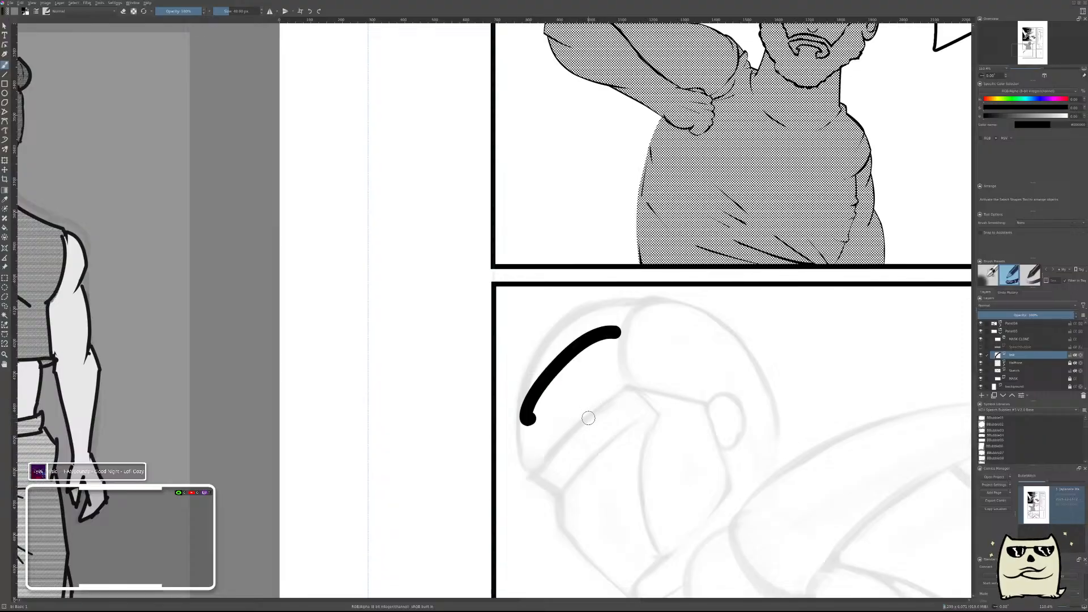
pyautogui.hotkey('ctrl', 'z')
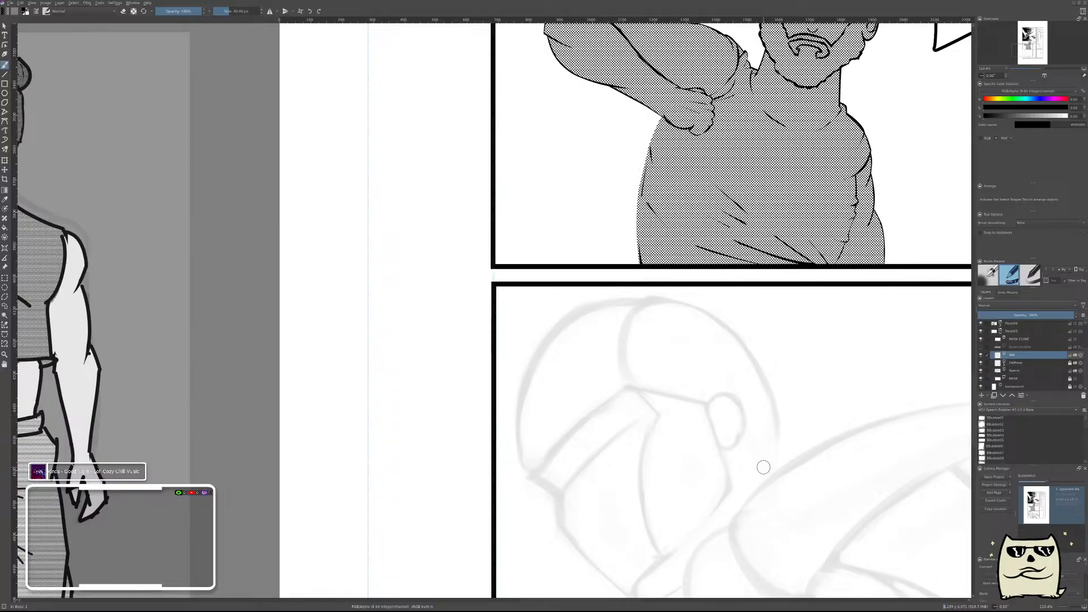
pyautogui.moveTo(558, 334); pyautogui.dragTo(490, 265)
pyautogui.moveTo(652, 343); pyautogui.dragTo(608, 369)
pyautogui.scroll(2, 540, 399)
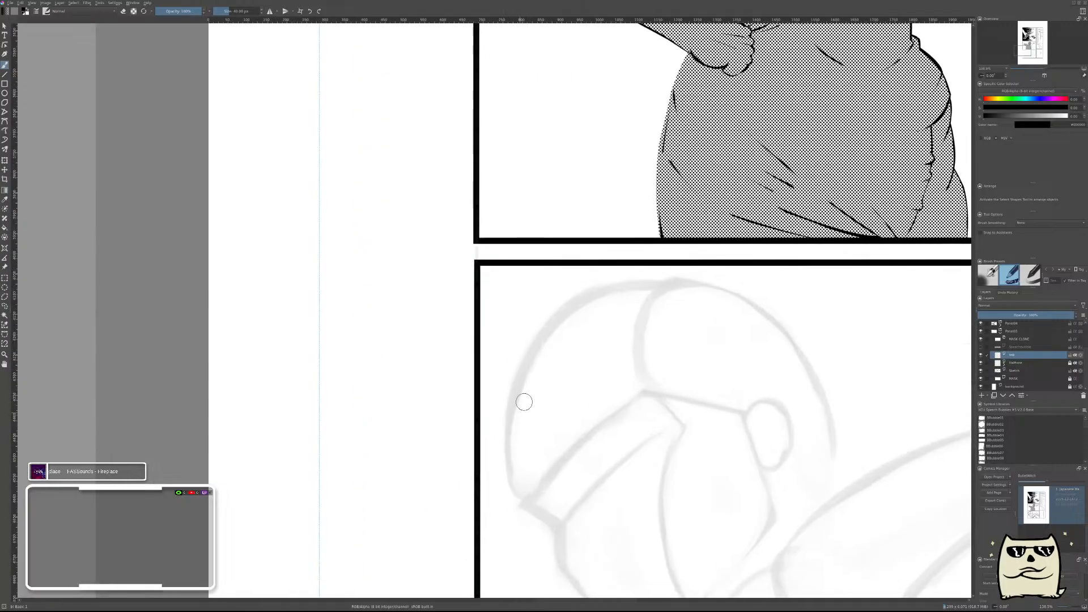
pyautogui.moveTo(523, 387); pyautogui.dragTo(519, 520)
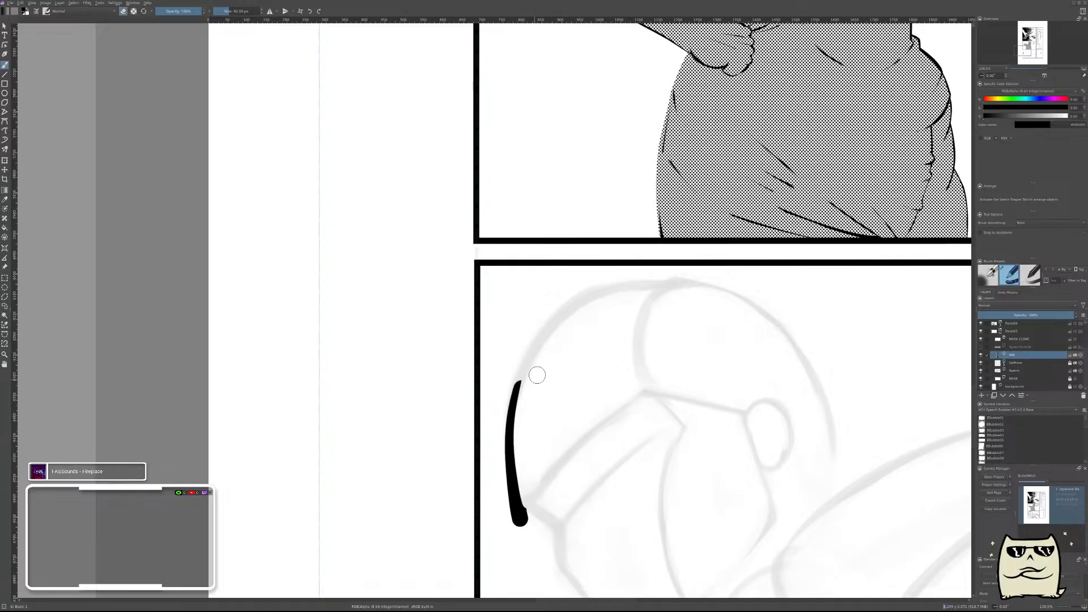
pyautogui.moveTo(530, 378); pyautogui.dragTo(526, 516)
pyautogui.moveTo(535, 371); pyautogui.dragTo(543, 544)
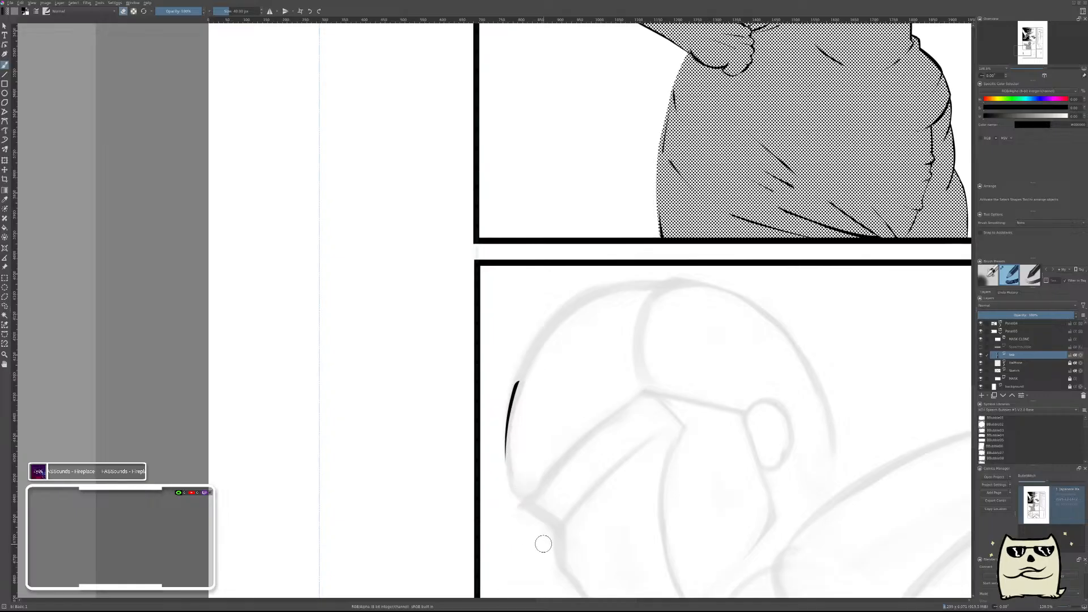
pyautogui.moveTo(517, 382); pyautogui.dragTo(514, 459)
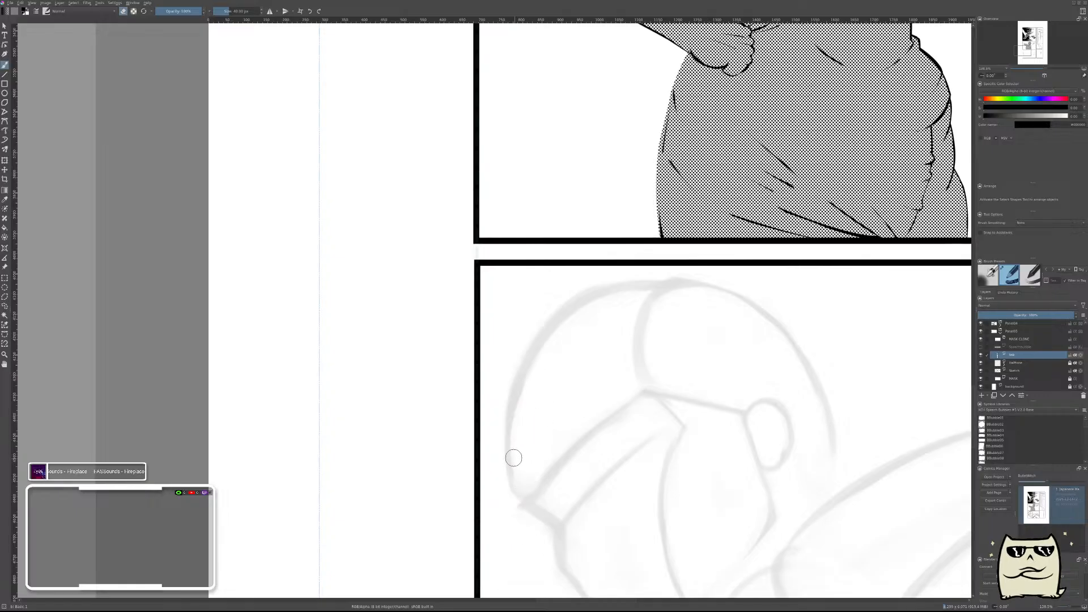
# Ink a curved stroke along the forehead at the front of the sketched head, and erase its inner edge into a thin taper.
pyautogui.moveTo(522, 503); pyautogui.dragTo(524, 367)
pyautogui.moveTo(537, 503)
pyautogui.mouseDown()
pyautogui.moveTo(517, 480)
pyautogui.moveTo(538, 474)
pyautogui.moveTo(538, 450)
pyautogui.mouseUp()
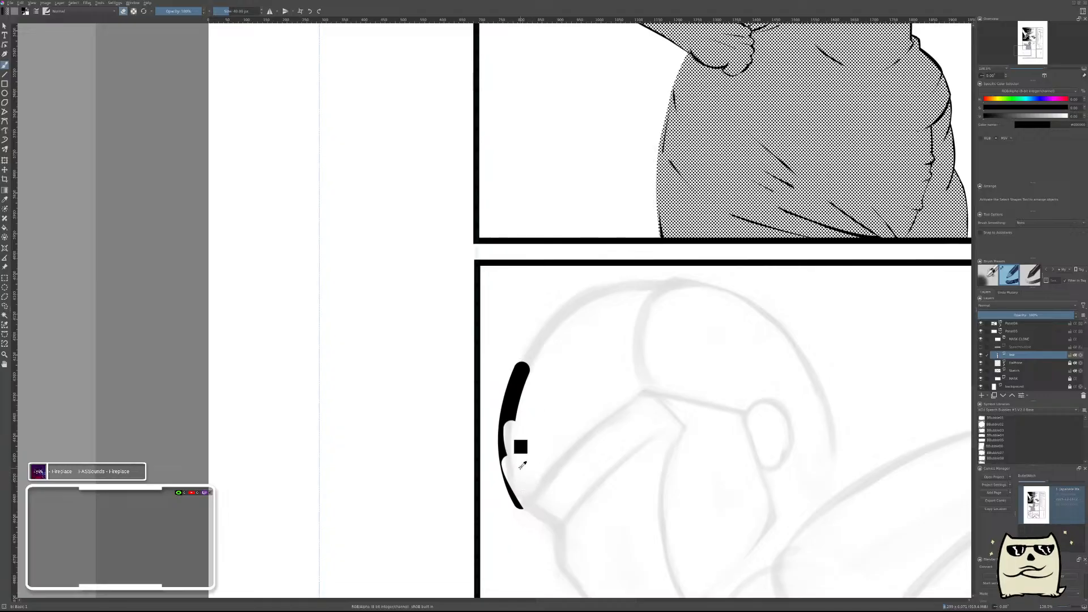
pyautogui.hotkey('ctrl', 'z')
pyautogui.hotkey('ctrl', 'z')
pyautogui.moveTo(534, 503); pyautogui.dragTo(526, 369)
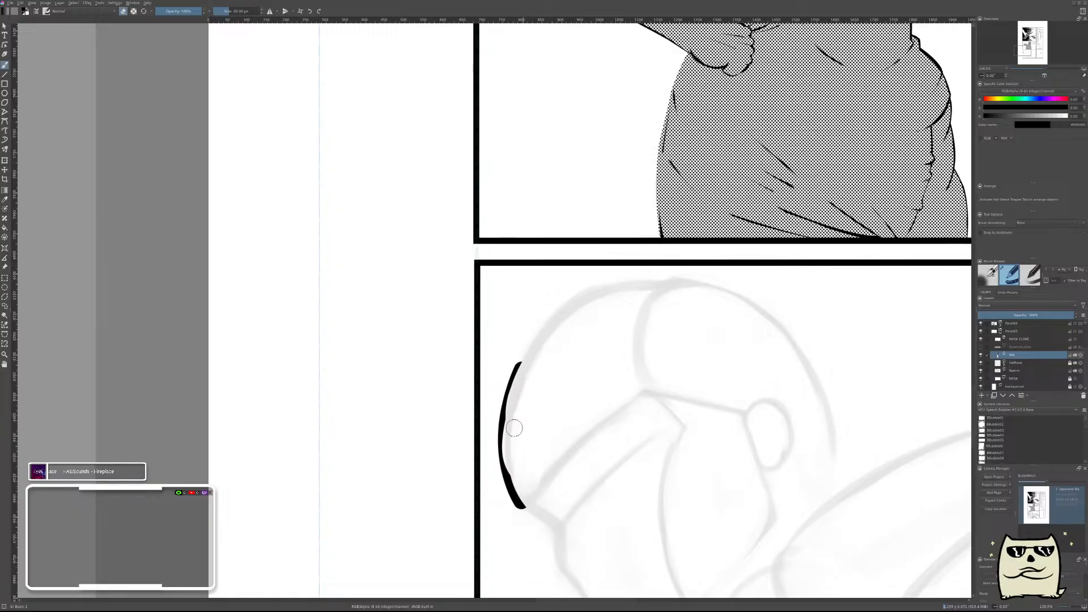
pyautogui.moveTo(521, 391)
pyautogui.mouseDown()
pyautogui.moveTo(516, 447)
pyautogui.moveTo(549, 519)
pyautogui.mouseUp()
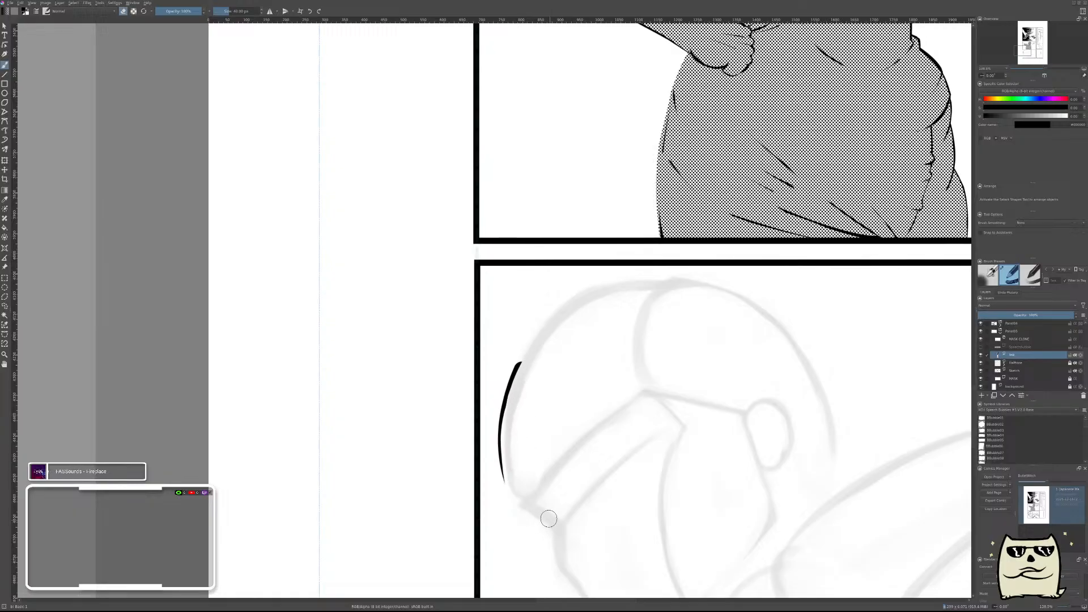
# Rotate and move the forehead stroke so it follows the sketched contour of the head.
pyautogui.hotkey('ctrl', 't')
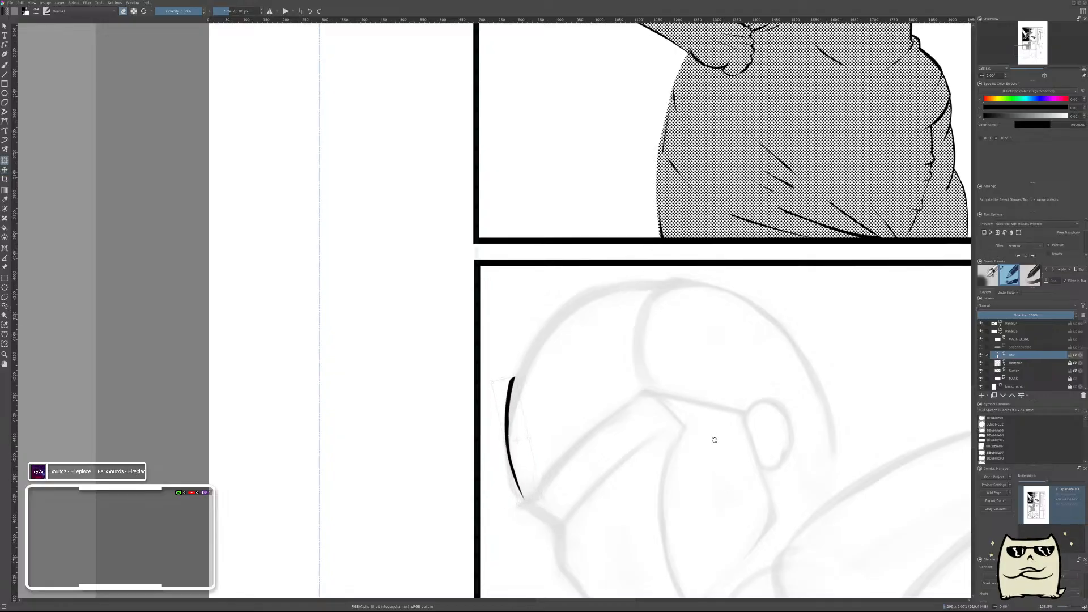
pyautogui.press('t')
pyautogui.moveTo(556, 416); pyautogui.dragTo(557, 413)
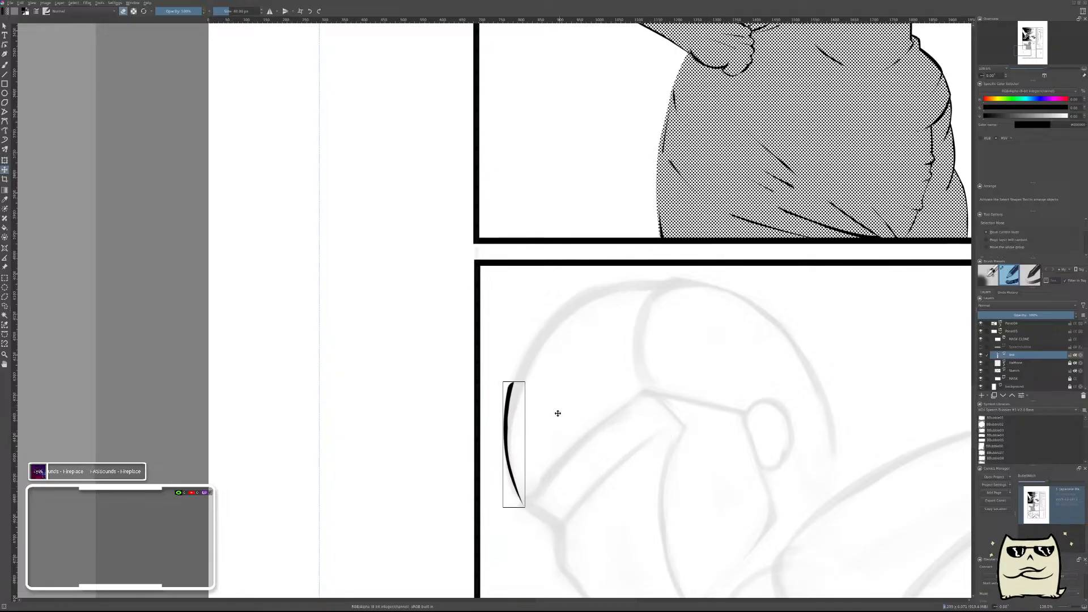
pyautogui.press('Return')
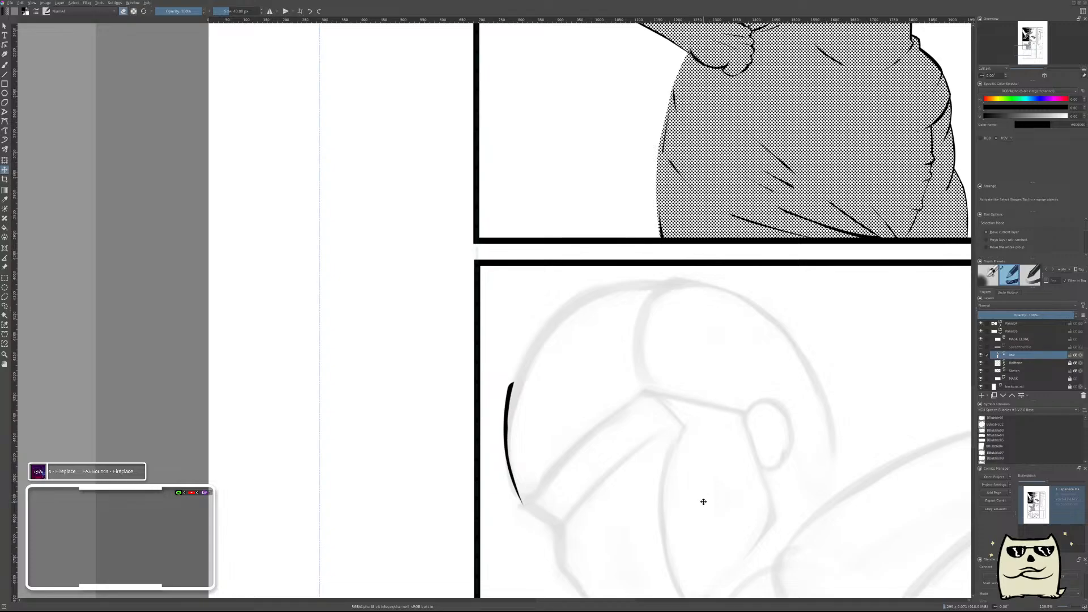
# Add a new paint layer above the ink layer and mirror the canvas view around the brow area.
pyautogui.press('Insert')
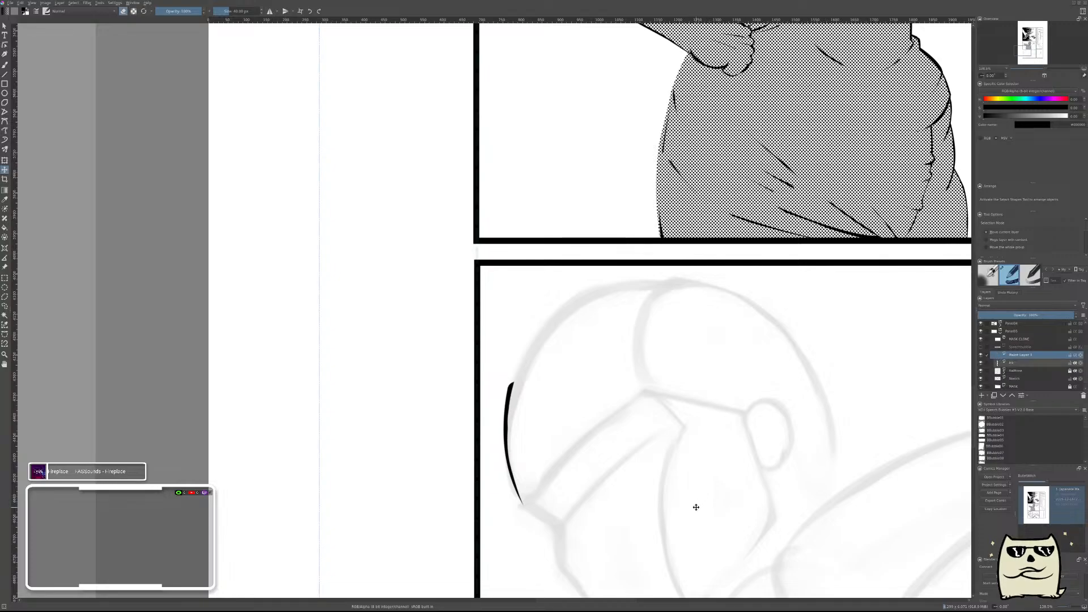
pyautogui.press('m')
pyautogui.press('b')
pyautogui.moveTo(462, 503)
pyautogui.mouseDown()
pyautogui.moveTo(628, 404)
pyautogui.moveTo(743, 357)
pyautogui.mouseUp()
pyautogui.scroll(3, 731, 357)
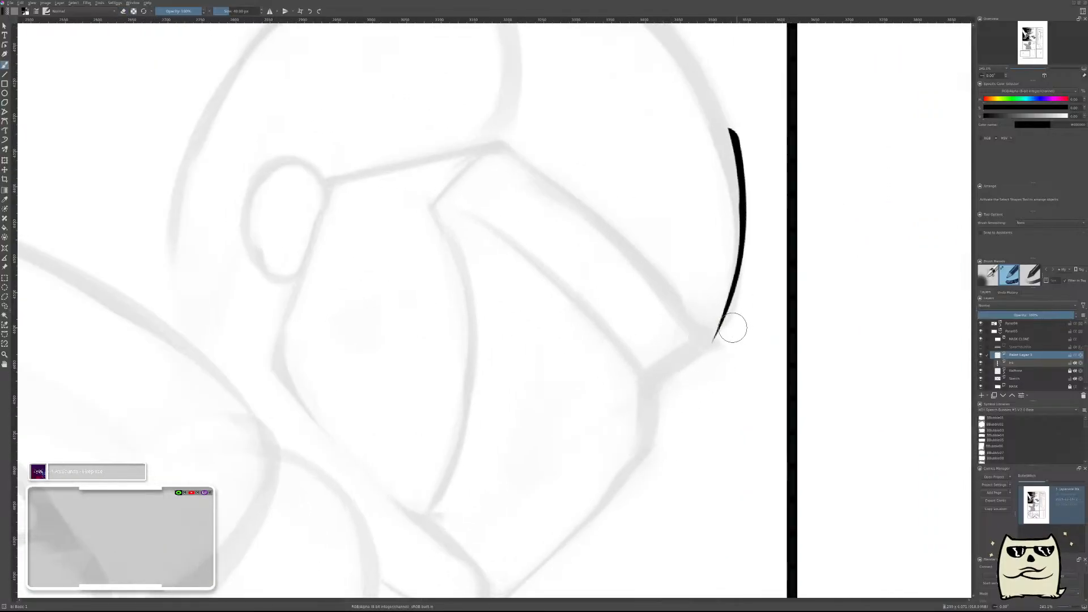
pyautogui.moveTo(723, 329); pyautogui.dragTo(630, 409)
pyautogui.hotkey('ctrl', 'z')
pyautogui.hotkey('ctrl', 'shift', 'z')
pyautogui.hotkey('ctrl', 'z')
pyautogui.hotkey('ctrl', 'shift', 'z')
pyautogui.hotkey('ctrl', 'z')
pyautogui.hotkey('ctrl', 'shift', 'z')
pyautogui.hotkey('ctrl', 'z')
pyautogui.hotkey('ctrl', 'shift', 'z')
pyautogui.hotkey('ctrl', 'z')
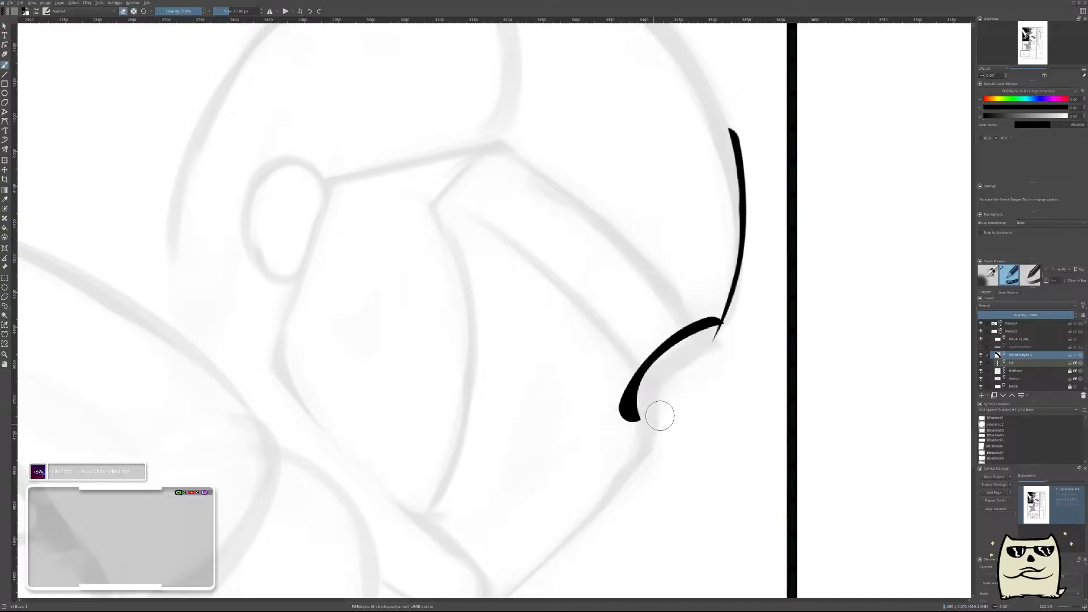
pyautogui.press('t')
pyautogui.moveTo(737, 409); pyautogui.dragTo(762, 416)
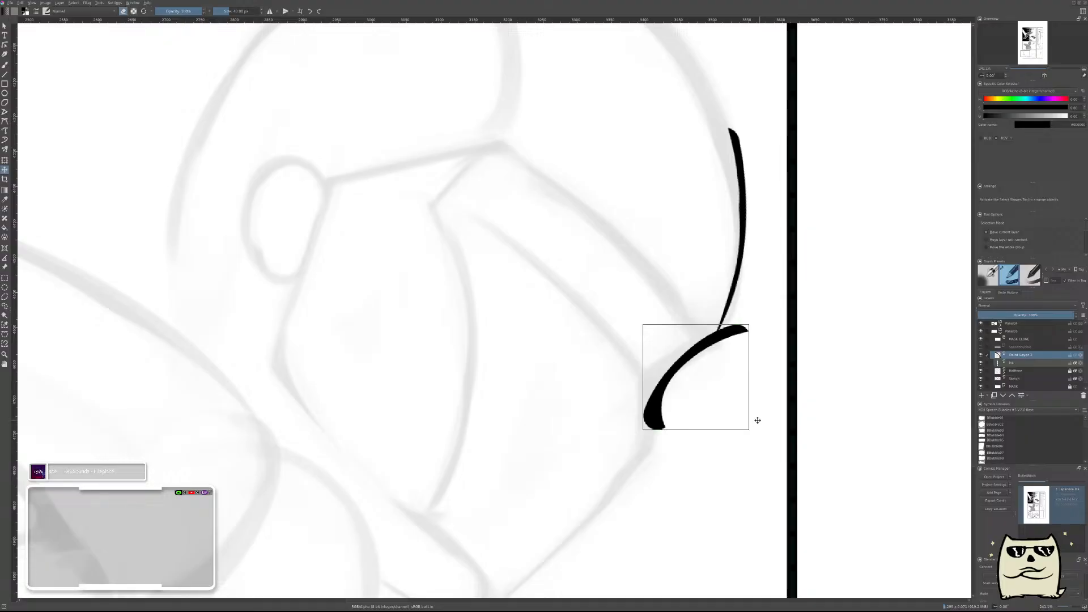
pyautogui.press('Delete')
pyautogui.press('b')
pyautogui.moveTo(715, 340); pyautogui.dragTo(664, 388)
pyautogui.hotkey('ctrl', 'z')
pyautogui.moveTo(706, 355)
pyautogui.mouseDown()
pyautogui.moveTo(663, 395)
pyautogui.moveTo(720, 360)
pyautogui.mouseUp()
pyautogui.press('e')
pyautogui.hotkey('ctrl', 'z')
pyautogui.moveTo(676, 390)
pyautogui.mouseDown()
pyautogui.moveTo(721, 374)
pyautogui.moveTo(689, 391)
pyautogui.moveTo(702, 358)
pyautogui.moveTo(726, 367)
pyautogui.mouseUp()
pyautogui.hotkey('ctrl', 'z')
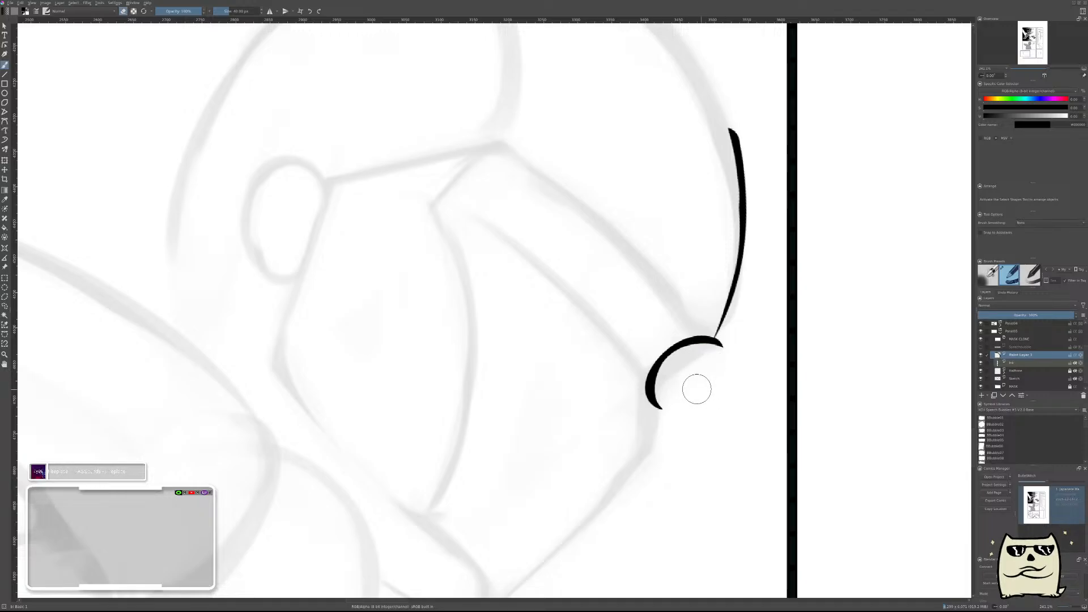
pyautogui.hotkey('ctrl', 'z')
# Ink a short curved brow stroke from the forehead line's lower end, and erase its edge into a tapered line.
pyautogui.moveTo(714, 353); pyautogui.dragTo(666, 408)
pyautogui.moveTo(715, 366)
pyautogui.mouseDown()
pyautogui.moveTo(684, 386)
pyautogui.moveTo(680, 432)
pyautogui.mouseUp()
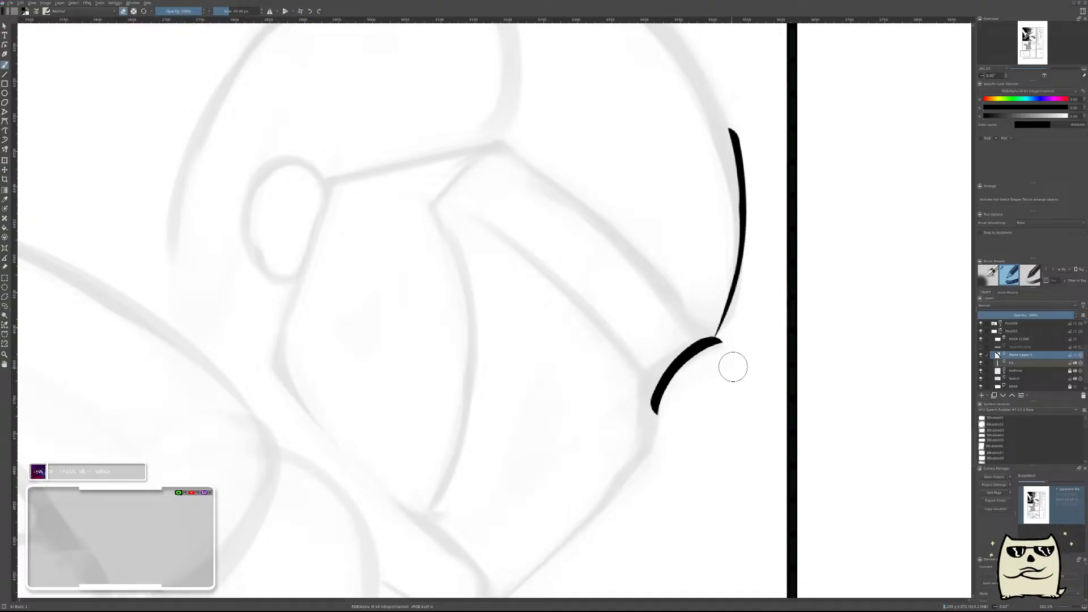
pyautogui.moveTo(706, 361)
pyautogui.mouseDown()
pyautogui.moveTo(673, 391)
pyautogui.moveTo(678, 451)
pyautogui.mouseUp()
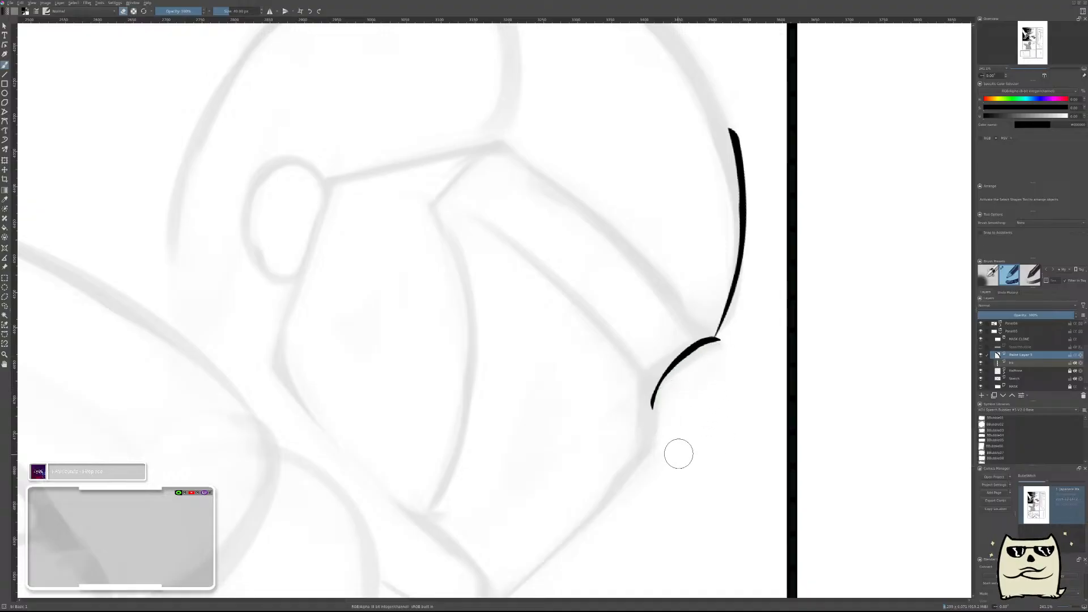
pyautogui.moveTo(731, 339); pyautogui.dragTo(726, 349)
# Restore the unmirrored canvas view and merge the brow stroke's paint layer down into the ink layer.
pyautogui.press('m')
pyautogui.moveTo(570, 382); pyautogui.dragTo(860, 410)
pyautogui.moveTo(719, 377)
pyautogui.mouseDown()
pyautogui.moveTo(723, 404)
pyautogui.moveTo(738, 359)
pyautogui.mouseUp()
pyautogui.hotkey('ctrl', 'e')
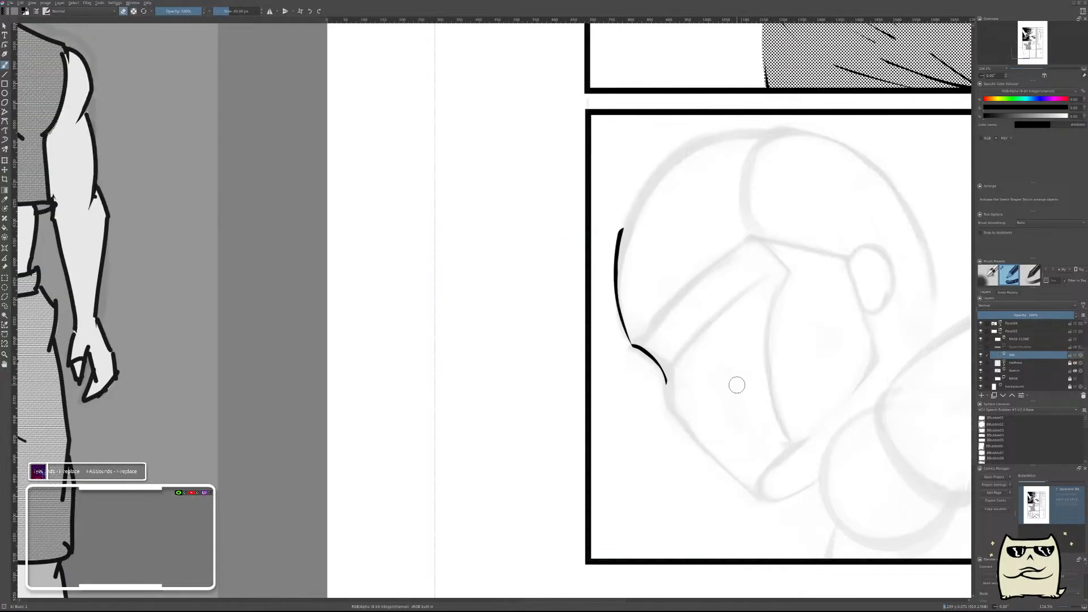
# On a new paint layer, ink a thick curved stroke along the front of the face from the brow stroke down to the chin.
pyautogui.hotkey('ctrl', 'z')
pyautogui.press('e')
pyautogui.moveTo(711, 379)
pyautogui.mouseDown()
pyautogui.moveTo(539, 316)
pyautogui.moveTo(569, 315)
pyautogui.mouseUp()
pyautogui.moveTo(485, 271); pyautogui.dragTo(620, 510)
pyautogui.hotkey('ctrl', 'z')
pyautogui.moveTo(466, 292)
pyautogui.mouseDown()
pyautogui.moveTo(554, 424)
pyautogui.moveTo(623, 485)
pyautogui.moveTo(464, 282)
pyautogui.moveTo(602, 473)
pyautogui.mouseUp()
pyautogui.hotkey('ctrl', 'z')
pyautogui.press('e')
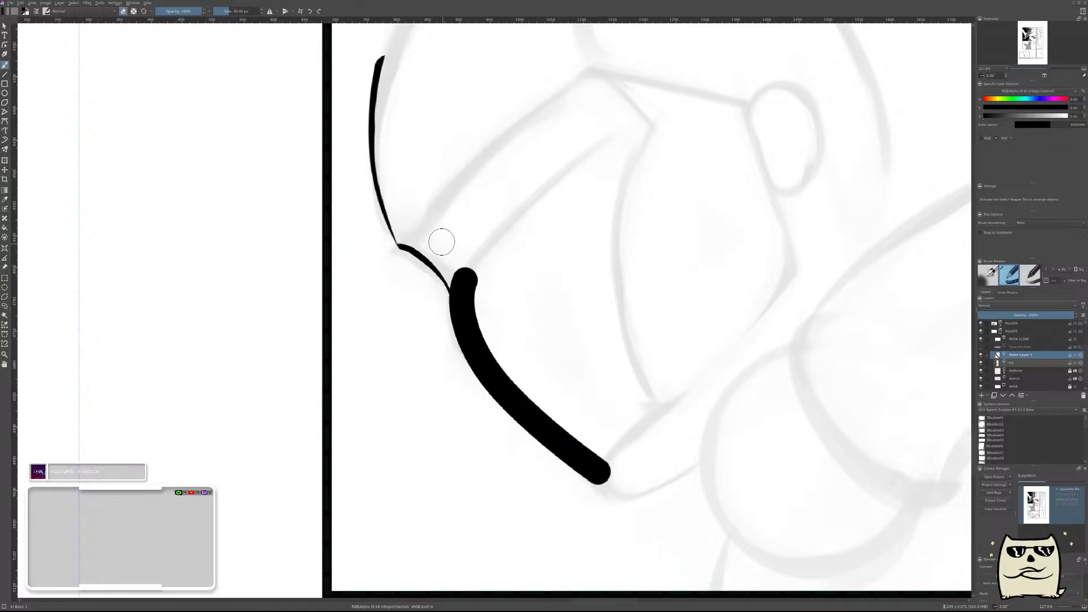
# Erase the inner edge of the upper part of the face stroke so it narrows toward the brow stroke.
pyautogui.moveTo(441, 243); pyautogui.dragTo(481, 310)
pyautogui.moveTo(468, 270); pyautogui.dragTo(481, 360)
pyautogui.hotkey('ctrl', 'z')
pyautogui.moveTo(469, 272); pyautogui.dragTo(480, 347)
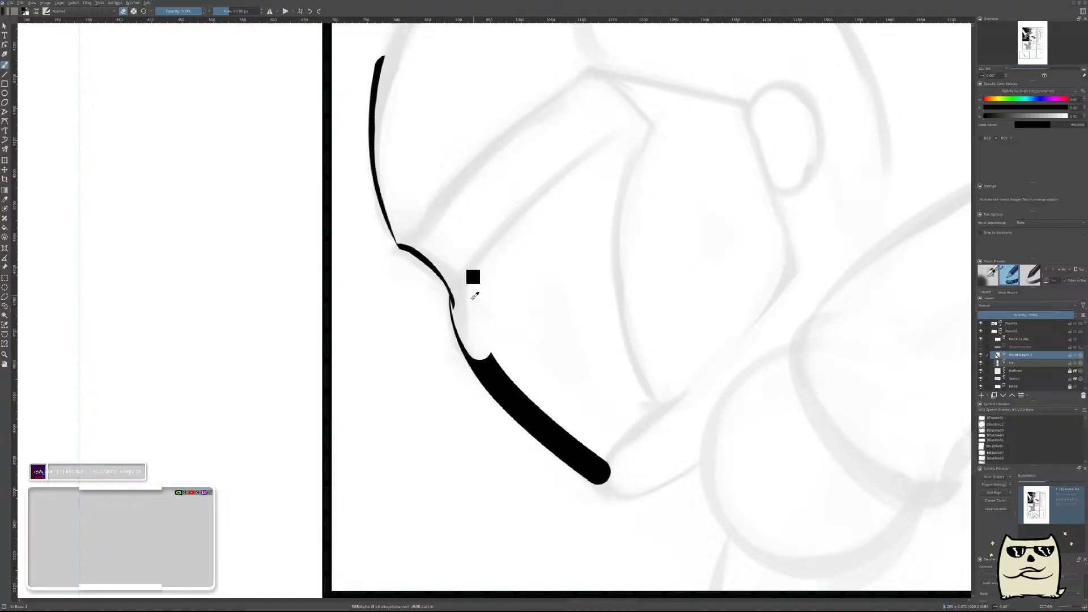
# Thin the rest of the face stroke to a taper at the chin, and trim the brow stroke's overlapping tip on the ink layer.
pyautogui.moveTo(468, 307); pyautogui.dragTo(587, 458)
pyautogui.hotkey('ctrl', 'z')
pyautogui.moveTo(479, 332); pyautogui.dragTo(548, 435)
pyautogui.hotkey('ctrl', 'z')
pyautogui.moveTo(495, 355)
pyautogui.mouseDown()
pyautogui.moveTo(530, 408)
pyautogui.moveTo(573, 442)
pyautogui.mouseUp()
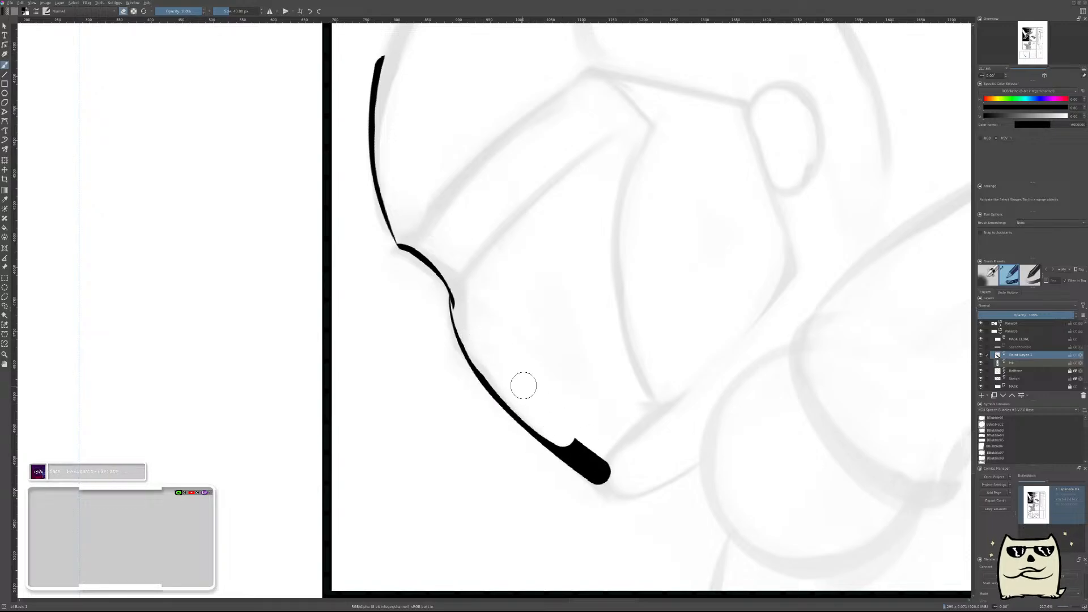
pyautogui.moveTo(522, 391); pyautogui.dragTo(610, 482)
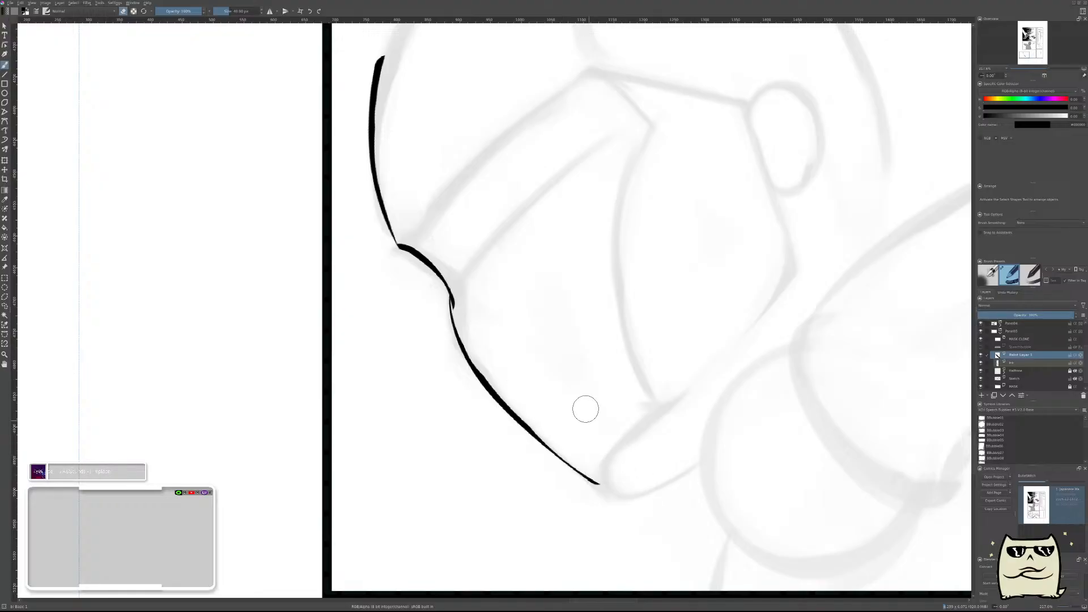
pyautogui.click(1020, 364)
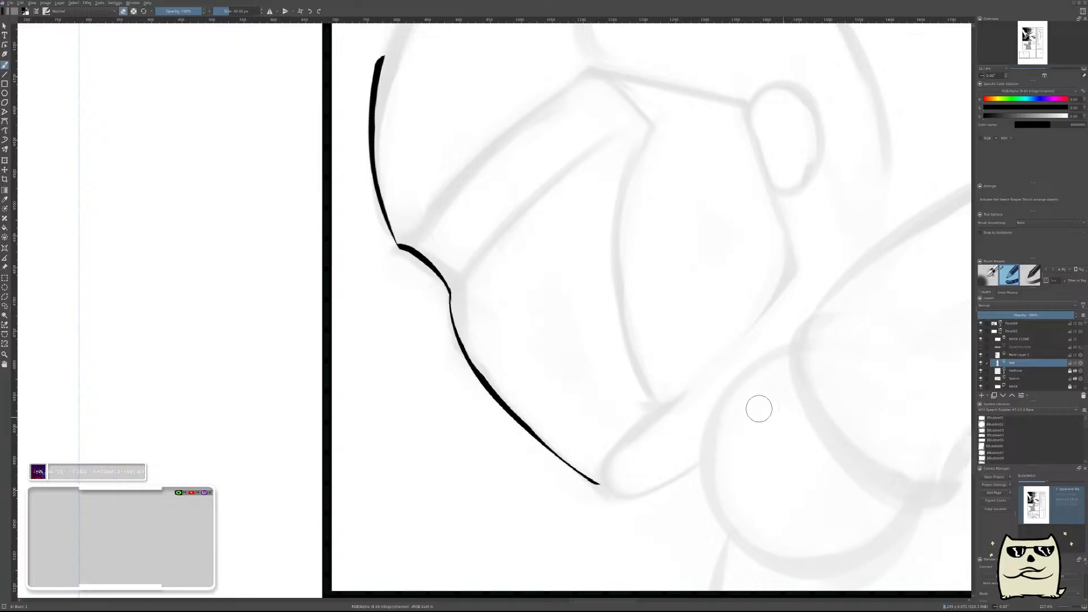
pyautogui.moveTo(648, 315); pyautogui.dragTo(689, 296)
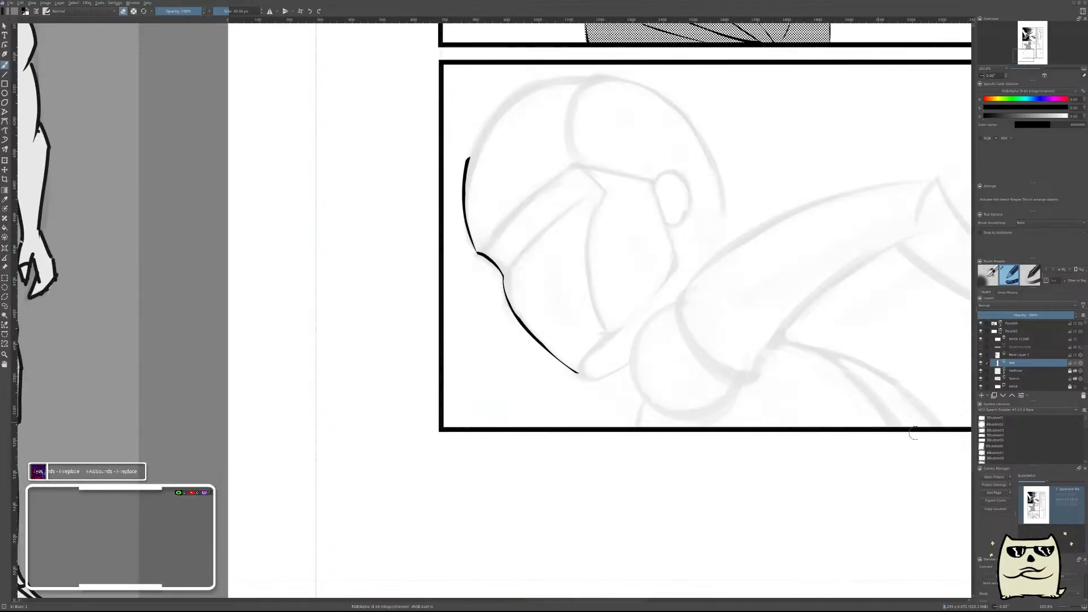
# Merge the face stroke's paint layer down into the ink layer, and add a new paint layer above it.
pyautogui.click(1030, 356)
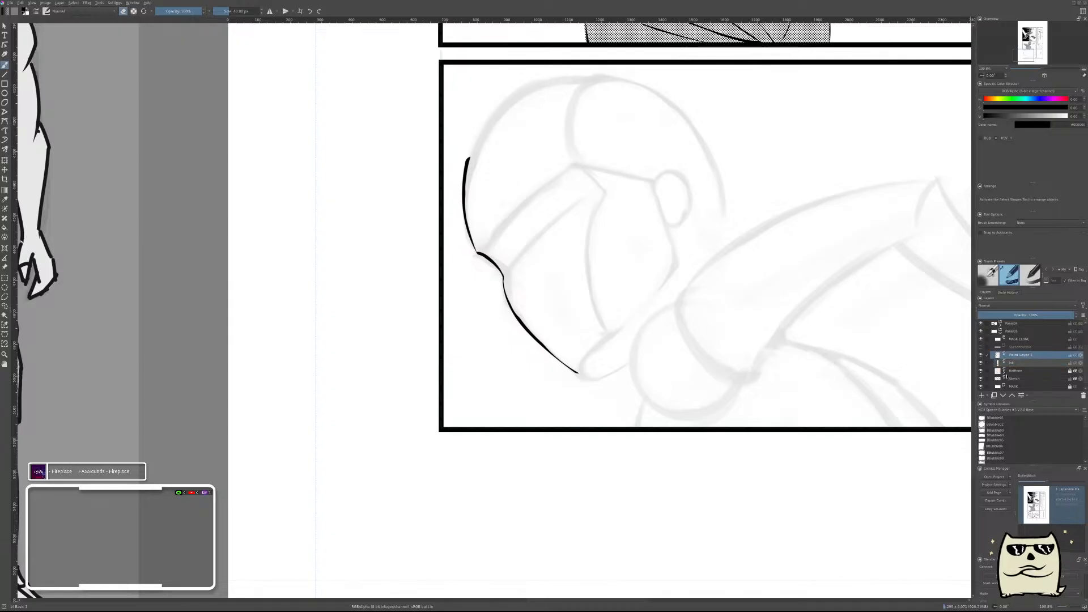
pyautogui.hotkey('ctrl', 'e')
pyautogui.press('m')
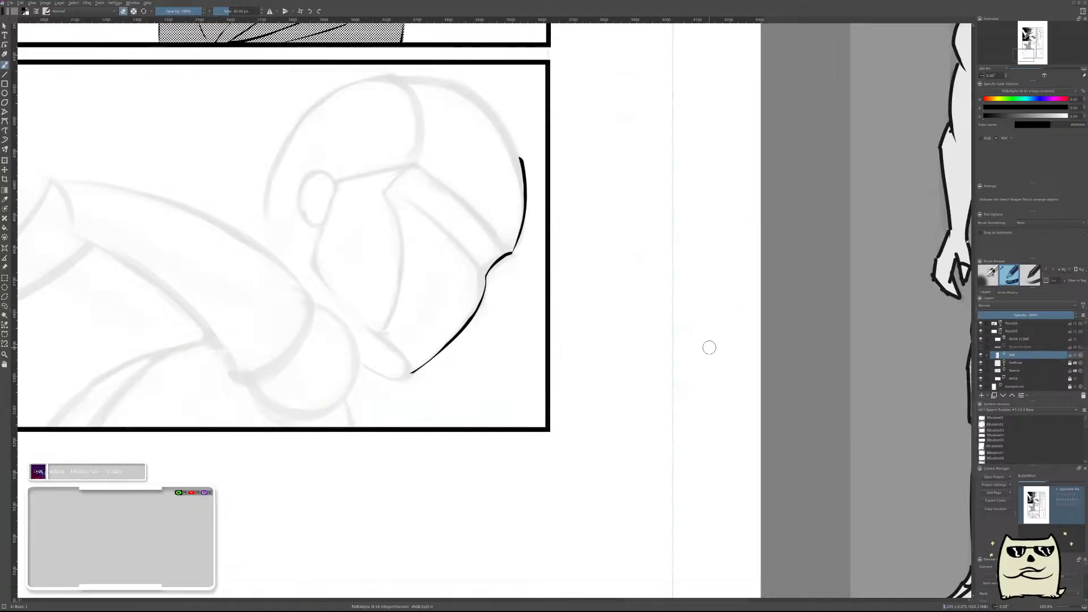
pyautogui.press('Insert')
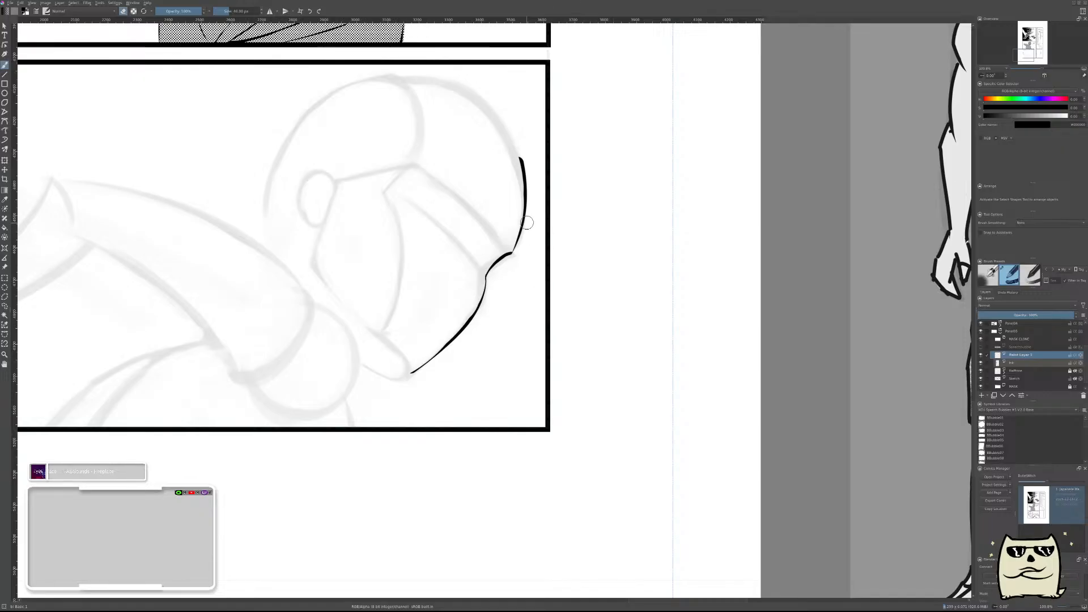
pyautogui.moveTo(527, 224); pyautogui.dragTo(717, 349)
pyautogui.press('m')
pyautogui.moveTo(567, 374); pyautogui.dragTo(798, 371)
pyautogui.moveTo(678, 319)
pyautogui.mouseDown()
pyautogui.moveTo(689, 304)
pyautogui.moveTo(692, 337)
pyautogui.moveTo(680, 294)
pyautogui.moveTo(674, 307)
pyautogui.mouseUp()
pyautogui.moveTo(696, 343)
pyautogui.mouseDown()
pyautogui.moveTo(644, 367)
pyautogui.moveTo(592, 444)
pyautogui.mouseUp()
pyautogui.moveTo(692, 423); pyautogui.dragTo(757, 265)
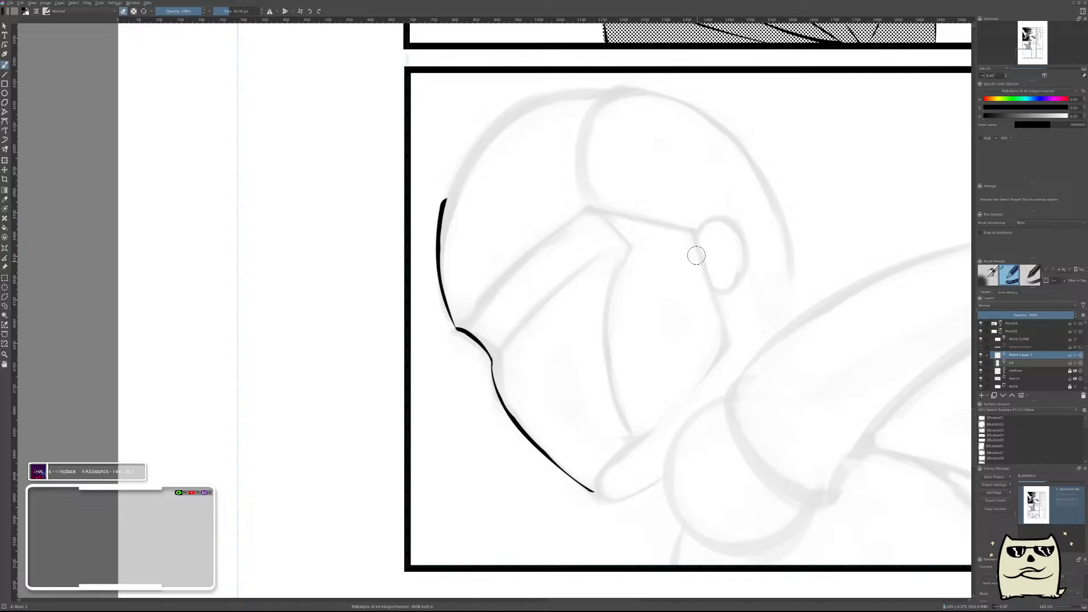
pyautogui.moveTo(694, 233); pyautogui.dragTo(732, 352)
pyautogui.hotkey('ctrl', 'z')
pyautogui.moveTo(699, 225); pyautogui.dragTo(725, 337)
pyautogui.hotkey('ctrl', 'z')
pyautogui.moveTo(697, 228); pyautogui.dragTo(728, 332)
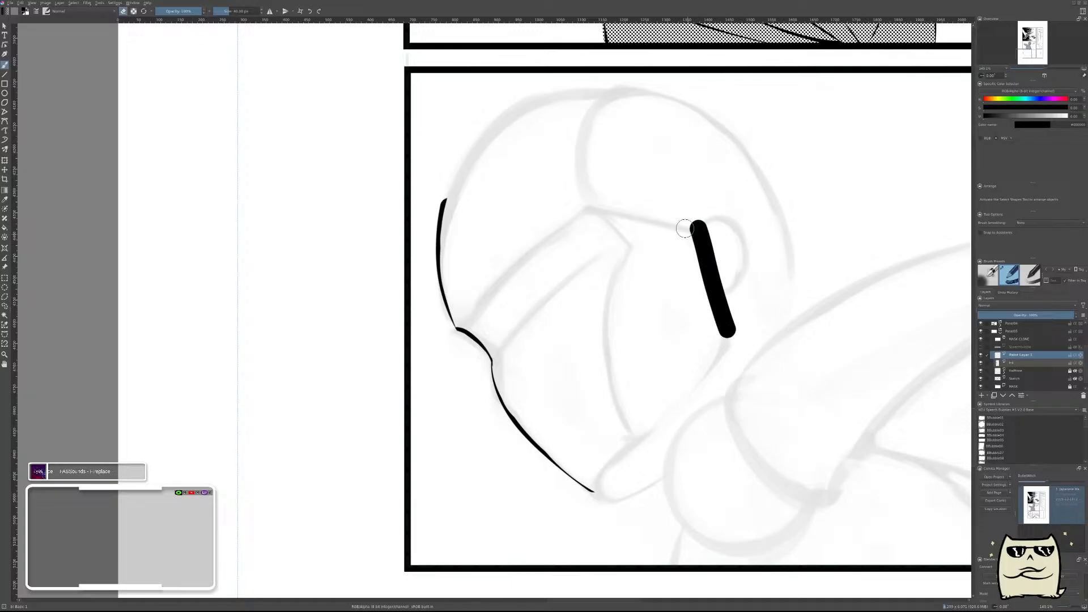
pyautogui.hotkey('ctrl', 'z')
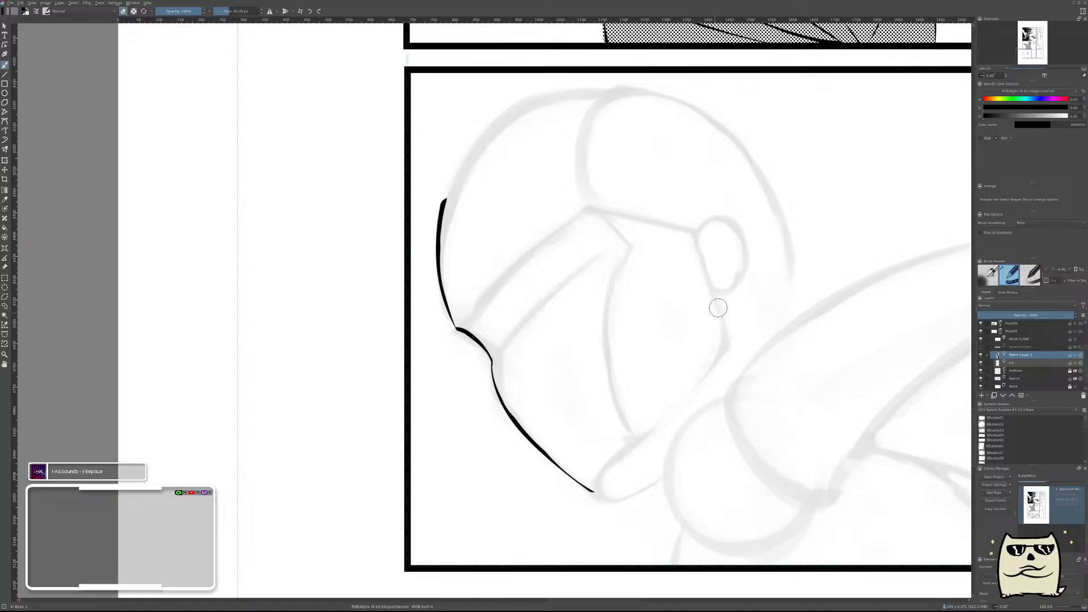
# Ink a small C-shaped hair curl at the upper end of the forehead line and erase it down to a thin outline.
pyautogui.scroll(-5, 718, 308)
pyautogui.scroll(5, 697, 267)
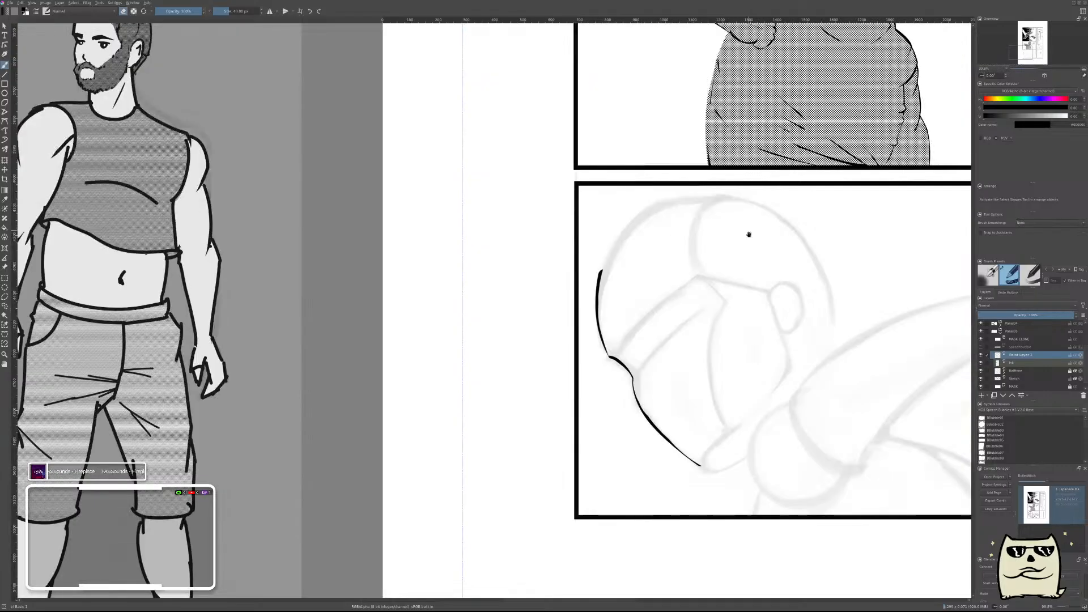
pyautogui.scroll(3, 665, 284)
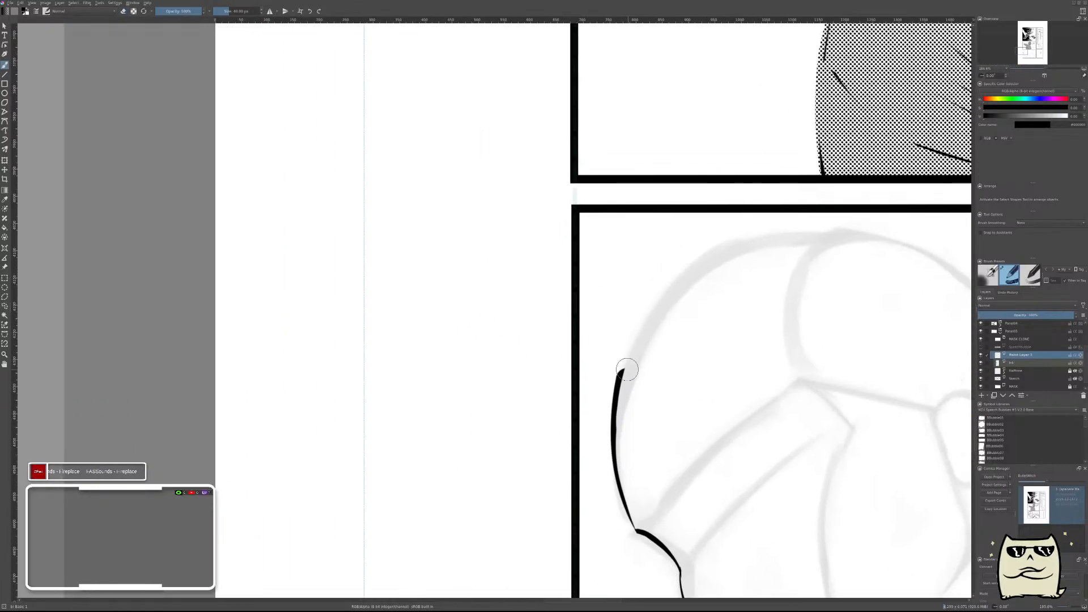
pyautogui.moveTo(626, 398)
pyautogui.mouseDown()
pyautogui.moveTo(607, 360)
pyautogui.moveTo(628, 398)
pyautogui.moveTo(604, 372)
pyautogui.moveTo(651, 346)
pyautogui.mouseUp()
pyautogui.hotkey('ctrl', 'z')
pyautogui.hotkey('ctrl', 'z')
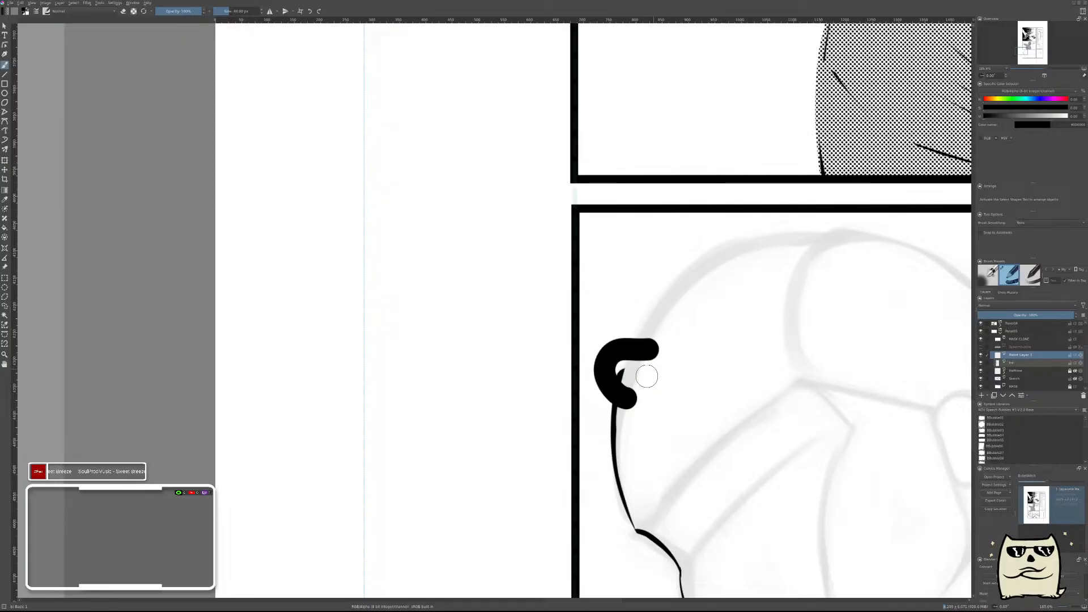
pyautogui.moveTo(629, 383)
pyautogui.mouseDown()
pyautogui.moveTo(646, 383)
pyautogui.moveTo(612, 378)
pyautogui.moveTo(652, 356)
pyautogui.mouseUp()
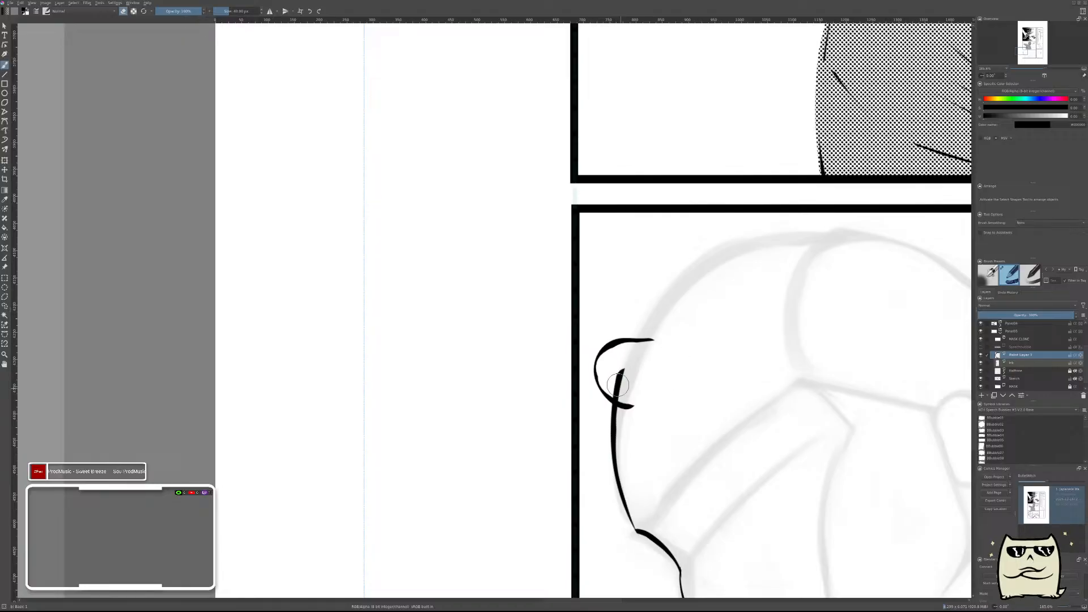
# Shift the curl slightly toward the head and erase its lower end where it crosses the forehead line.
pyautogui.press('t')
pyautogui.moveTo(682, 393); pyautogui.dragTo(694, 391)
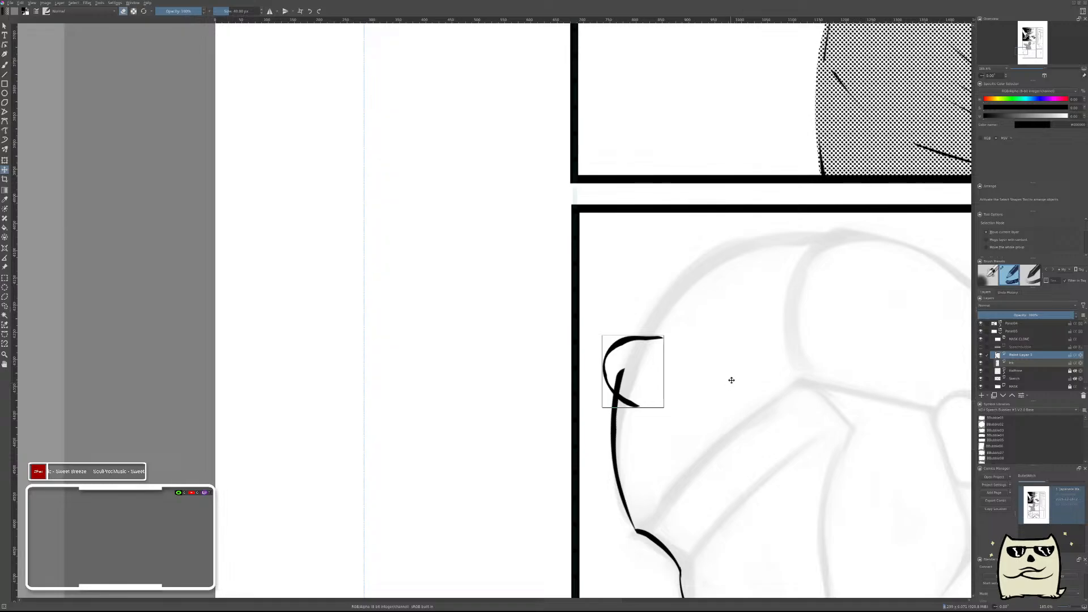
pyautogui.press('b')
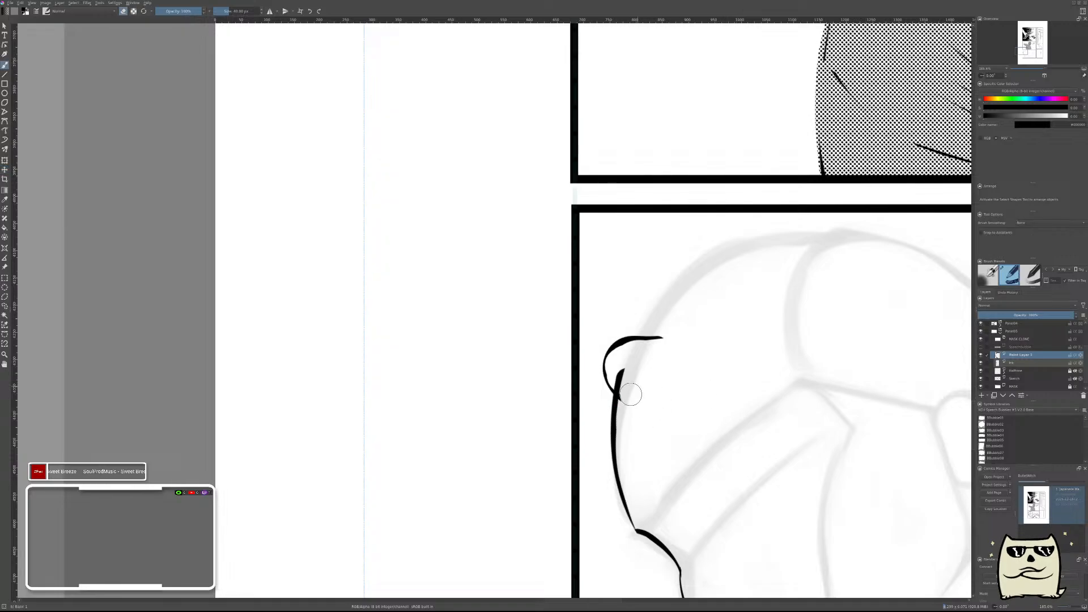
pyautogui.press('ctrl')
# Trim the curl's upper tail to a short tip, then return to the paint layer above the ink layer.
pyautogui.click(1014, 363)
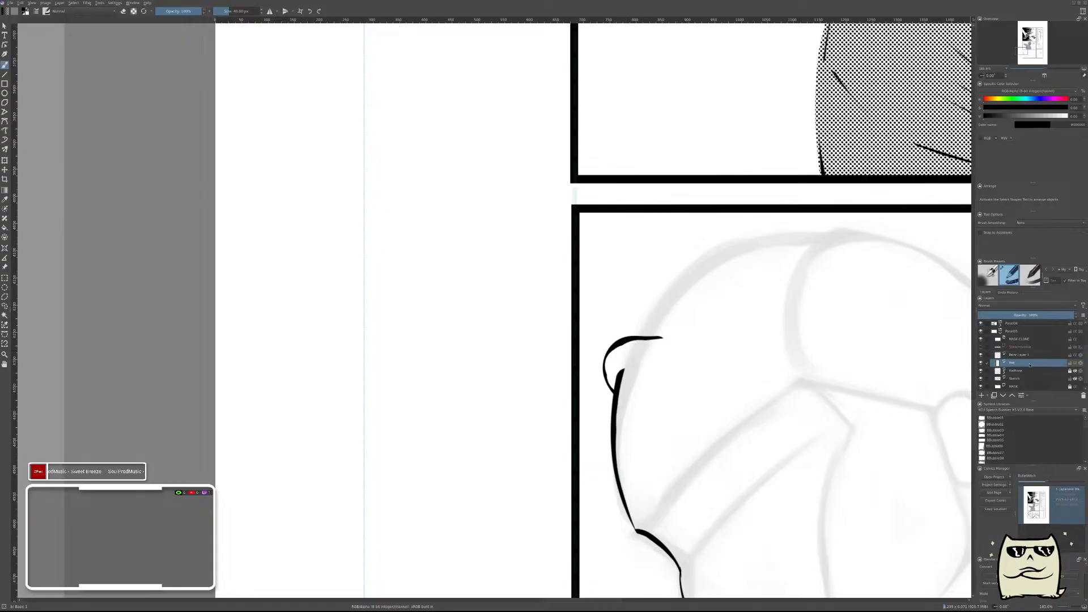
pyautogui.moveTo(637, 331); pyautogui.dragTo(669, 340)
pyautogui.press('ctrl')
pyautogui.hotkey('ctrl', 'z')
pyautogui.press('e')
pyautogui.click(1022, 356)
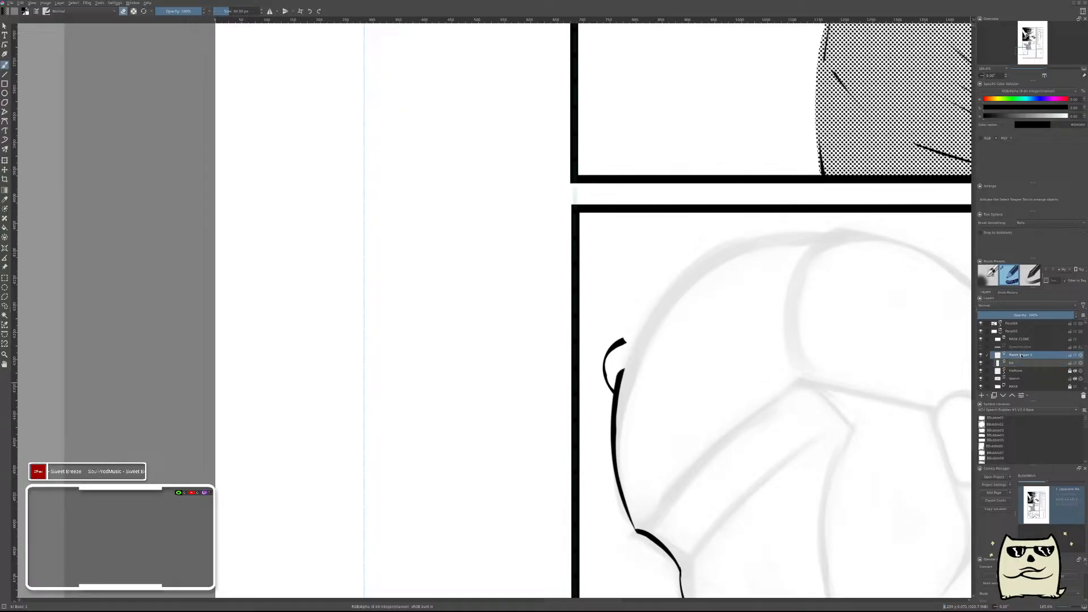
# Ink a curved hair strand rising from the curl's tip along the hairline, and erase its inner edge to a taper.
pyautogui.moveTo(610, 362); pyautogui.dragTo(693, 266)
pyautogui.hotkey('ctrl', 'z')
pyautogui.moveTo(624, 349); pyautogui.dragTo(696, 272)
pyautogui.hotkey('ctrl', 'z')
pyautogui.press('e')
pyautogui.moveTo(631, 356); pyautogui.dragTo(663, 301)
pyautogui.moveTo(650, 319)
pyautogui.mouseDown()
pyautogui.moveTo(693, 288)
pyautogui.moveTo(687, 277)
pyautogui.mouseUp()
pyautogui.moveTo(682, 281); pyautogui.dragTo(719, 273)
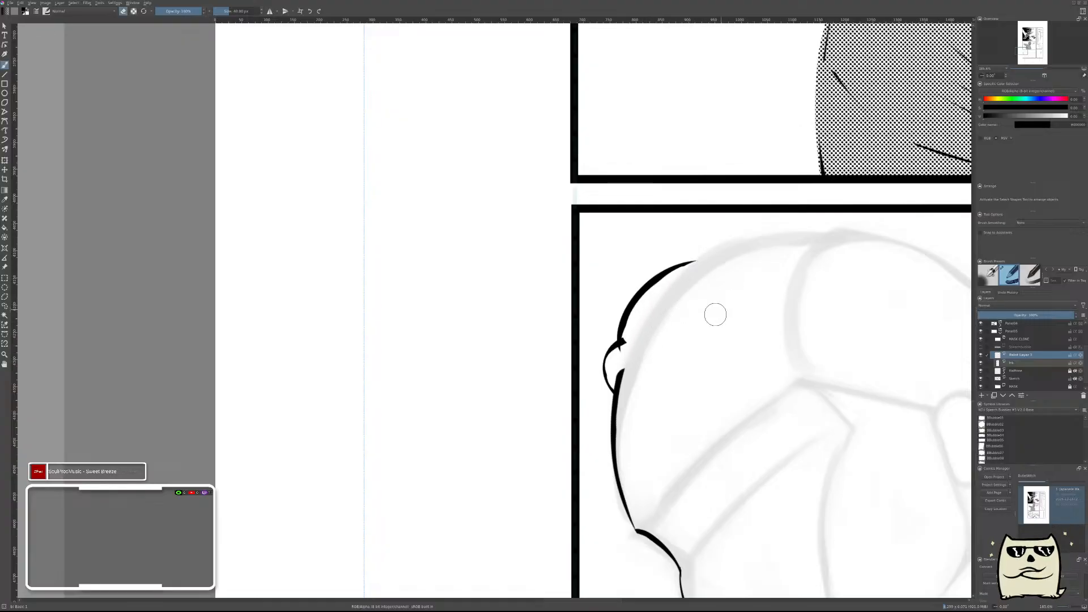
pyautogui.moveTo(636, 342)
pyautogui.mouseDown()
pyautogui.moveTo(673, 284)
pyautogui.moveTo(701, 284)
pyautogui.moveTo(689, 273)
pyautogui.mouseUp()
pyautogui.moveTo(656, 309); pyautogui.dragTo(731, 267)
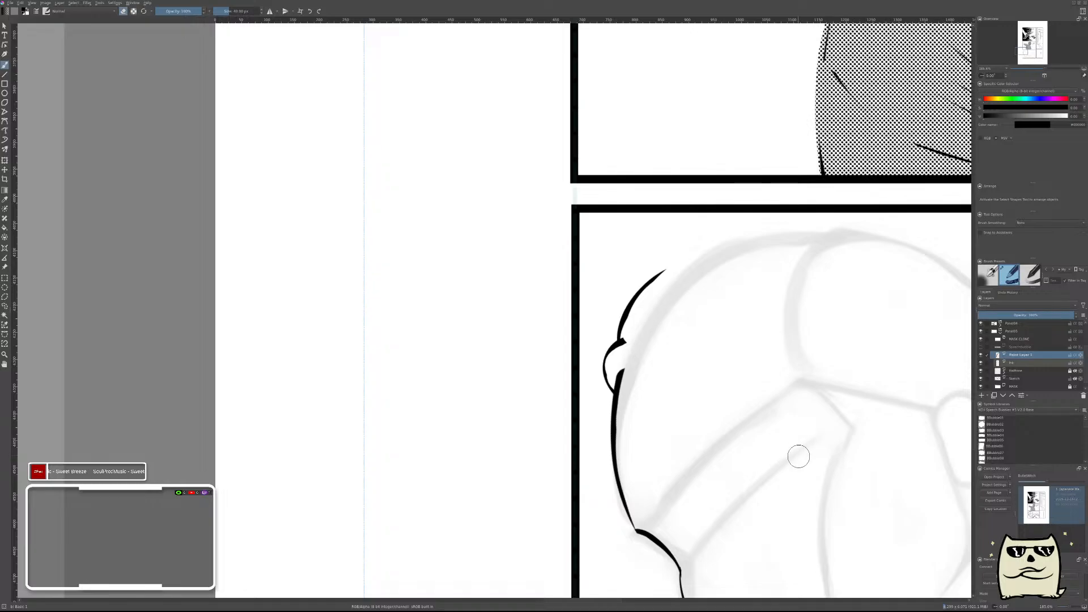
# Adjust the rising hair strand with the Transform tool and merge its paint layer down into the ink layer.
pyautogui.hotkey('ctrl', 't')
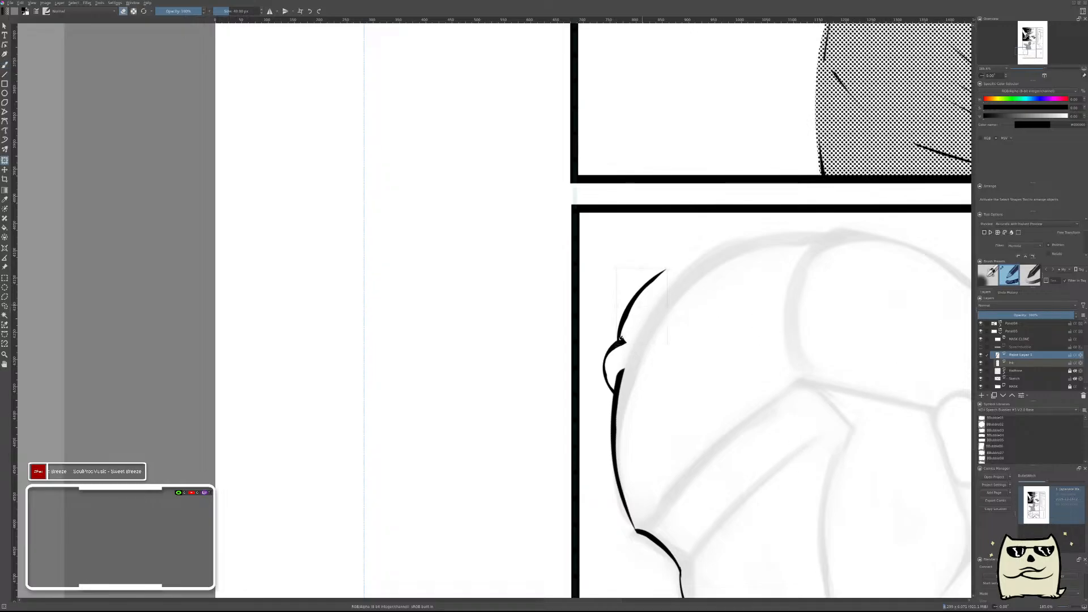
pyautogui.moveTo(788, 353); pyautogui.dragTo(772, 323)
pyautogui.press('Return')
pyautogui.hotkey('ctrl', 'e')
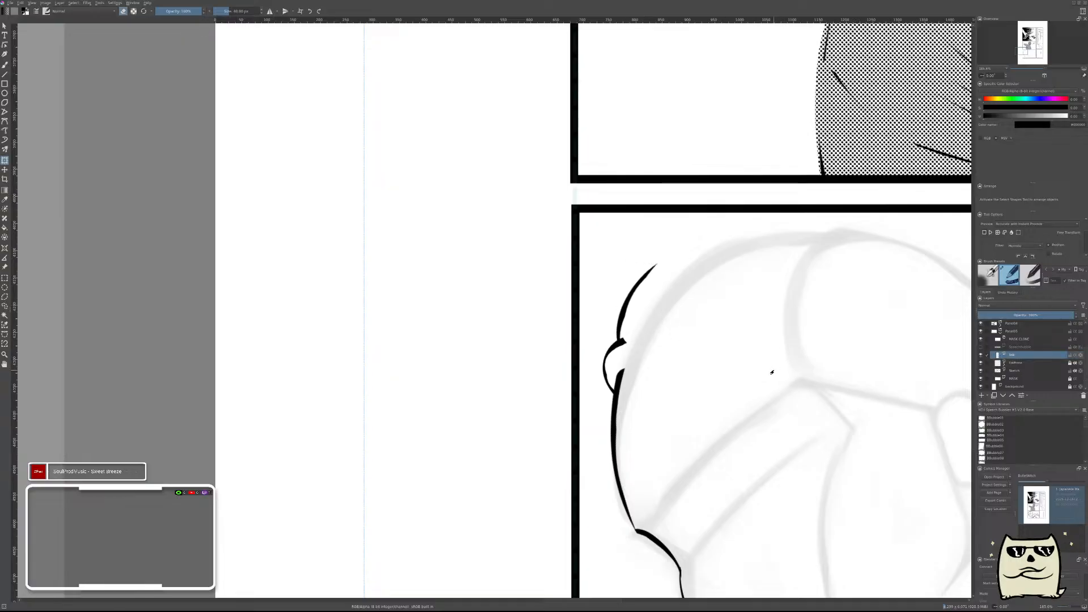
pyautogui.hotkey('ctrl', 'z')
# Examine the hair strokes in a mirrored view, comparing the whole page and the character reference.
pyautogui.press('m')
pyautogui.moveTo(404, 344); pyautogui.dragTo(802, 410)
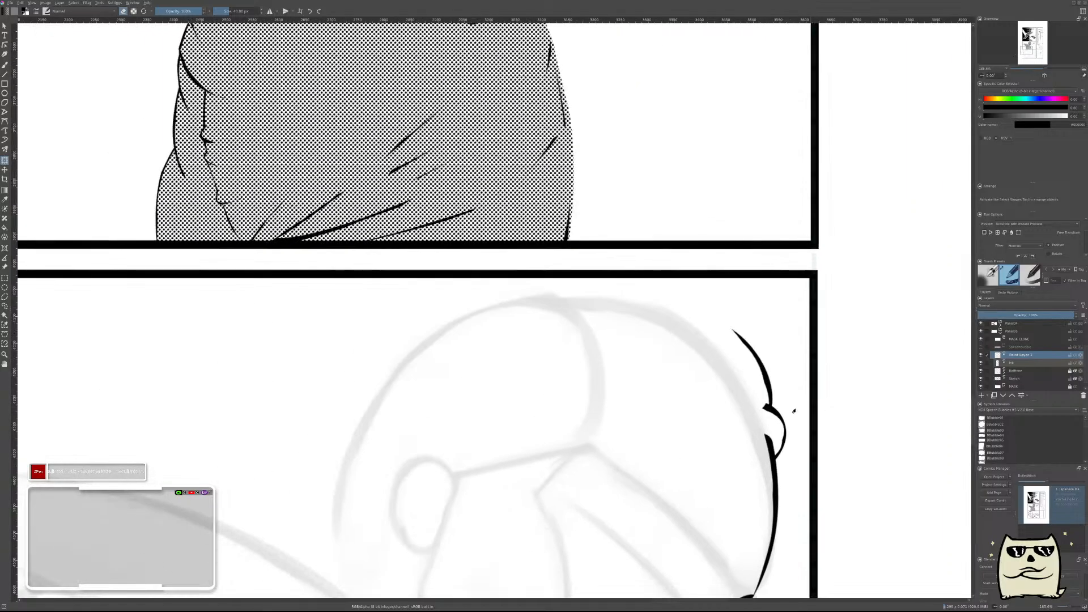
pyautogui.moveTo(806, 365); pyautogui.dragTo(753, 417)
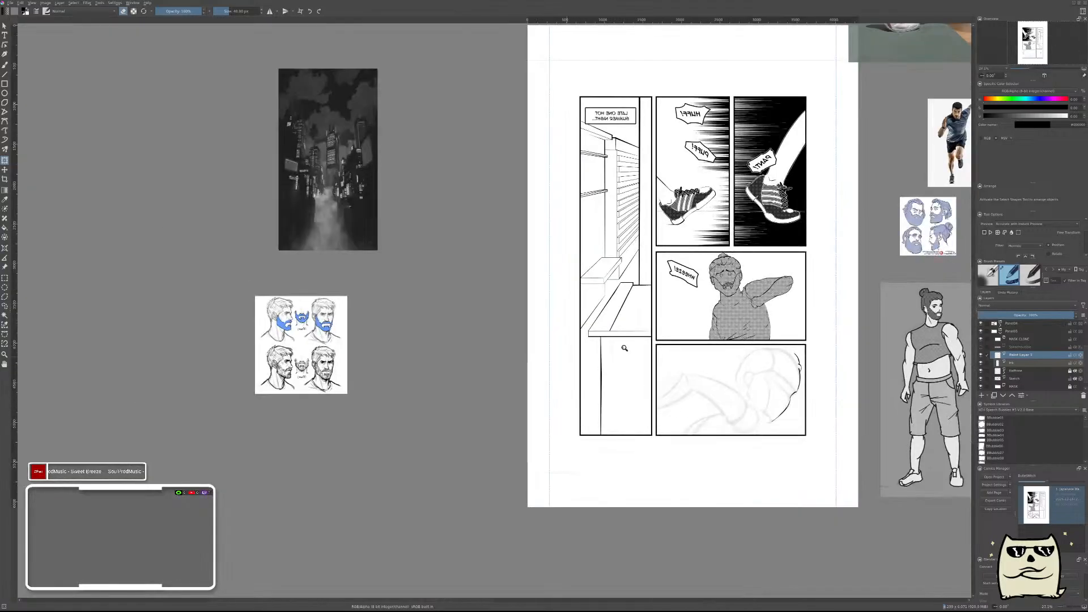
pyautogui.moveTo(957, 322); pyautogui.dragTo(758, 388)
pyautogui.moveTo(701, 421); pyautogui.dragTo(675, 418)
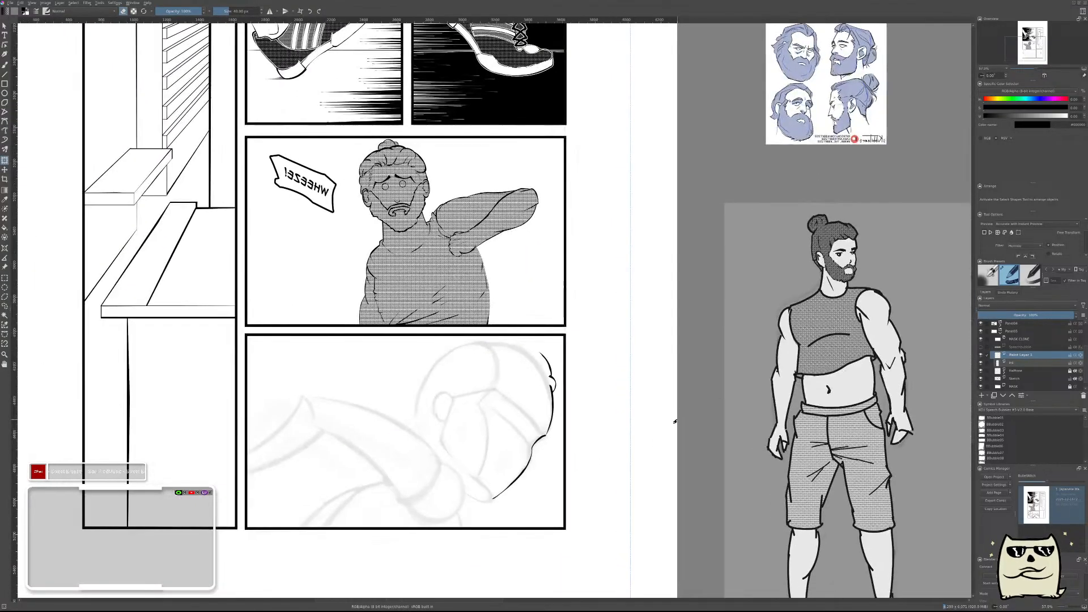
pyautogui.press('m')
pyautogui.moveTo(424, 393); pyautogui.dragTo(529, 325)
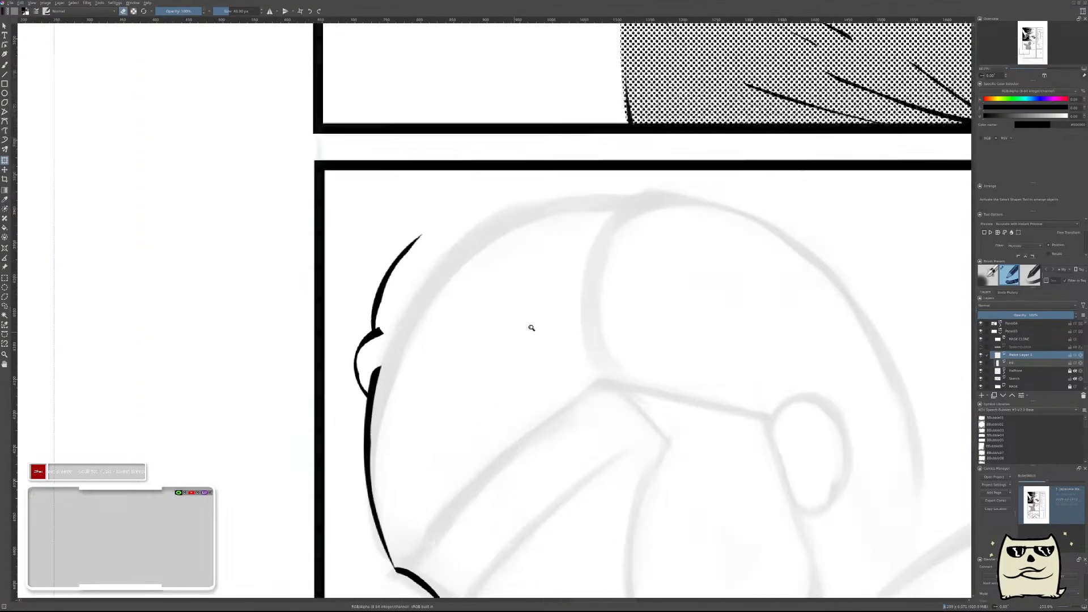
# Ink a crescent-shaped hair strand inside the rising one, taper both its ends, and merge it into the ink layer.
pyautogui.press('b')
pyautogui.moveTo(643, 343); pyautogui.dragTo(696, 357)
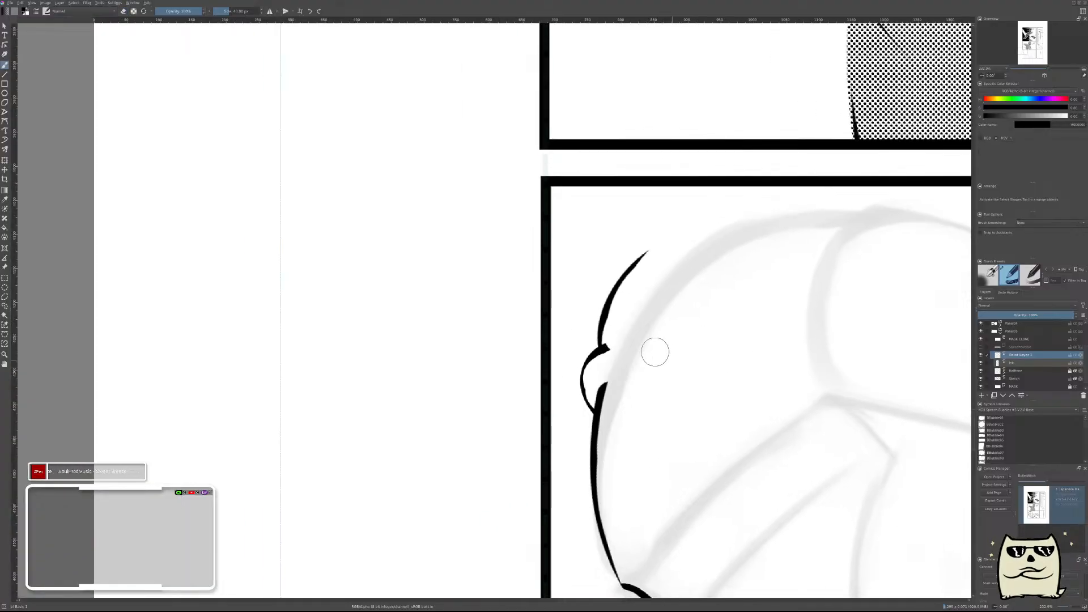
pyautogui.moveTo(640, 351)
pyautogui.mouseDown()
pyautogui.moveTo(652, 369)
pyautogui.moveTo(668, 278)
pyautogui.mouseUp()
pyautogui.hotkey('ctrl', 'z')
pyautogui.hotkey('ctrl', 'shift', 'z')
pyautogui.press('e')
pyautogui.moveTo(678, 340)
pyautogui.mouseDown()
pyautogui.moveTo(666, 293)
pyautogui.moveTo(671, 340)
pyautogui.moveTo(682, 300)
pyautogui.moveTo(649, 320)
pyautogui.moveTo(675, 349)
pyautogui.mouseUp()
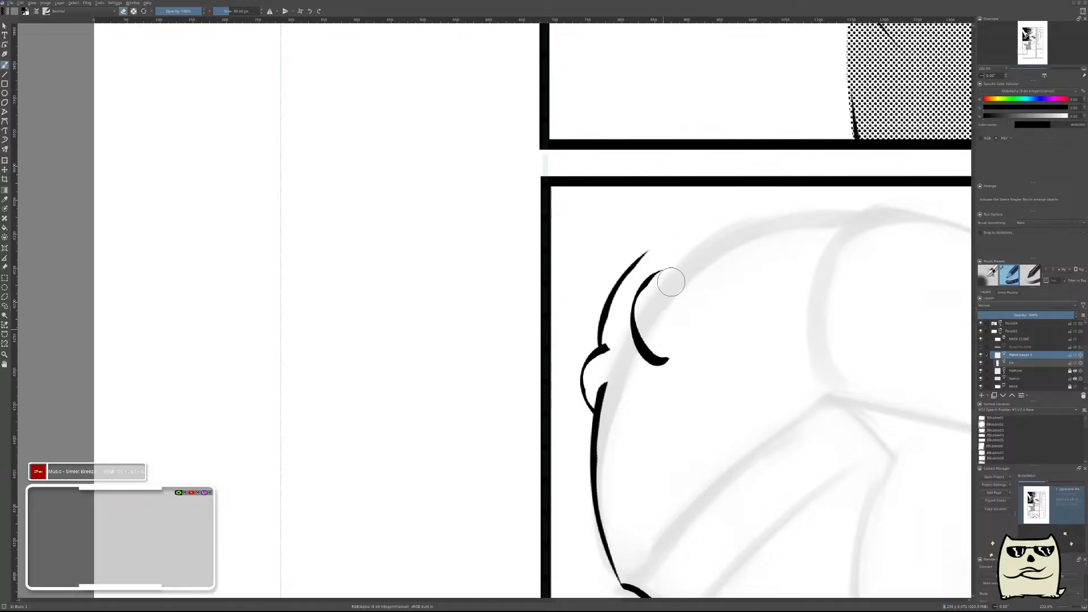
pyautogui.moveTo(688, 355)
pyautogui.mouseDown()
pyautogui.moveTo(656, 303)
pyautogui.moveTo(690, 353)
pyautogui.mouseUp()
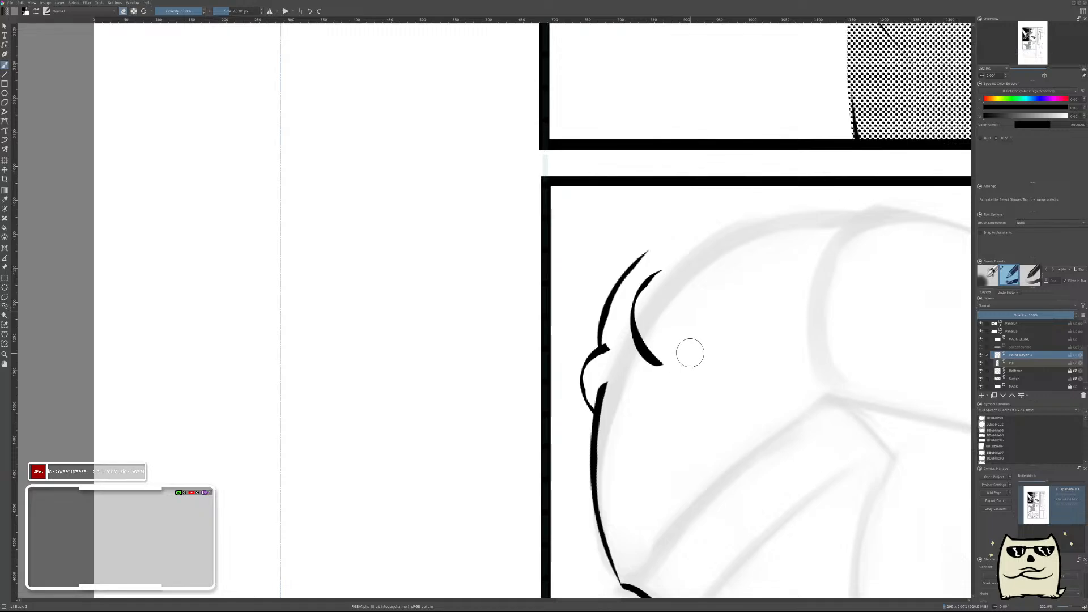
pyautogui.hotkey('ctrl', 'e')
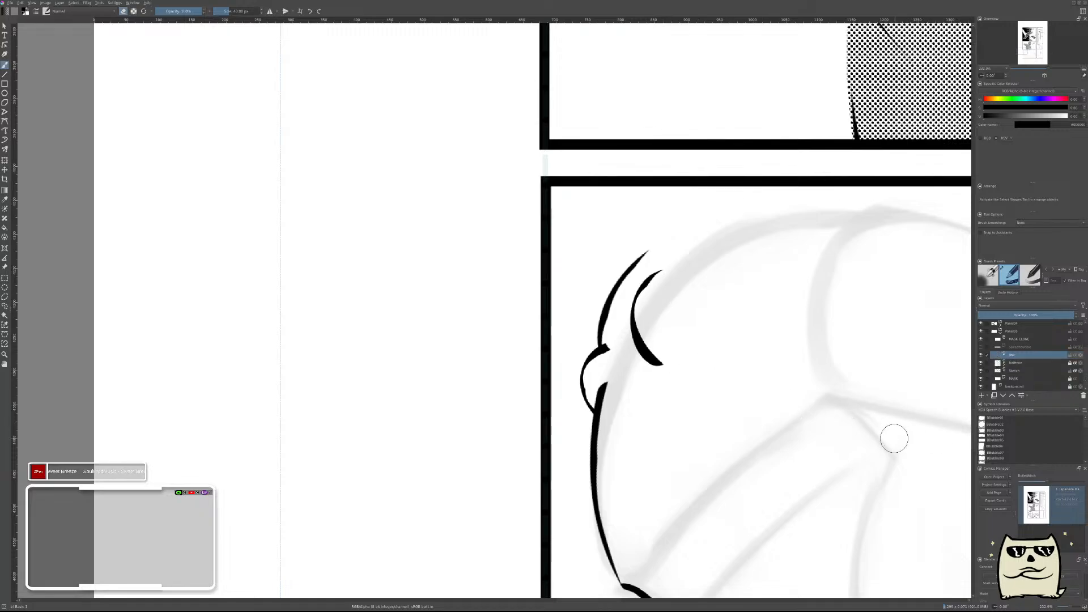
pyautogui.hotkey('ctrl', 'z')
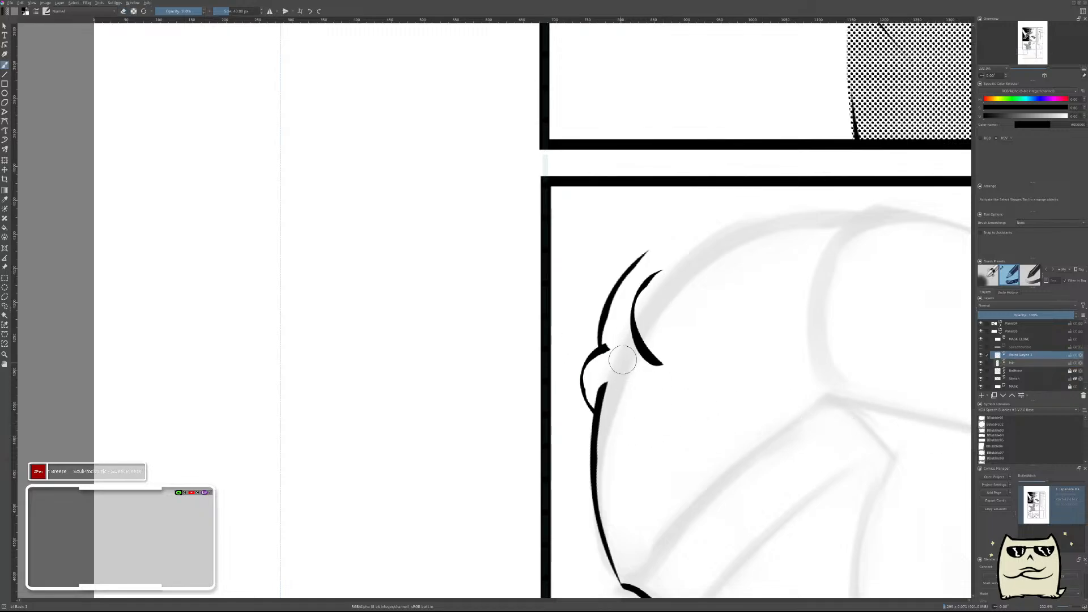
# Ink a short curved strand between the curl and the crescent strand, then move, transform and trim it to fit.
pyautogui.moveTo(619, 363); pyautogui.dragTo(657, 315)
pyautogui.hotkey('ctrl', 'z')
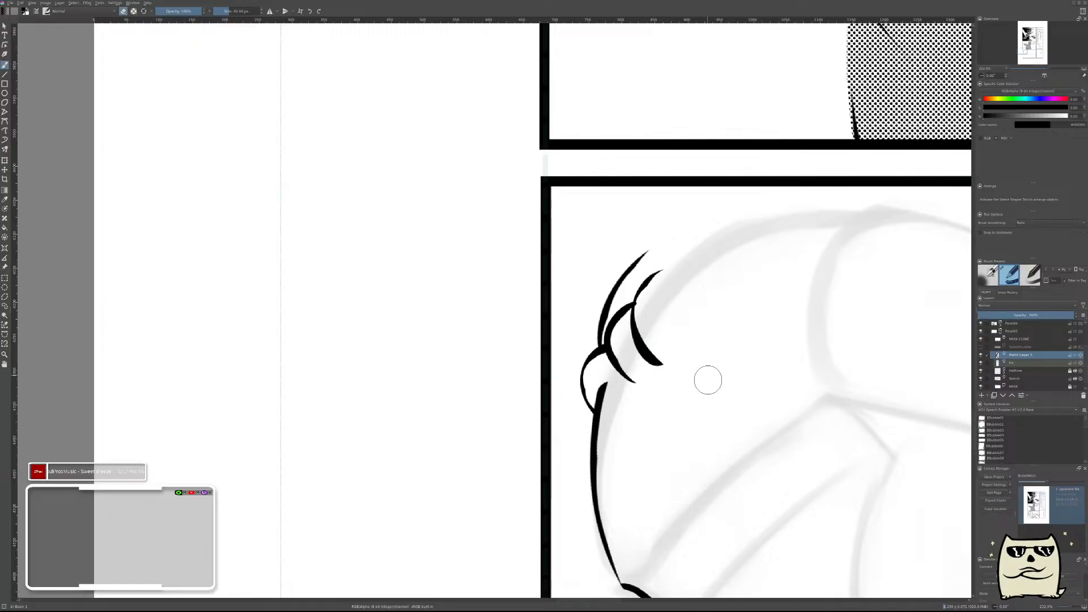
pyautogui.press('t')
pyautogui.moveTo(712, 359)
pyautogui.mouseDown()
pyautogui.moveTo(719, 352)
pyautogui.moveTo(740, 389)
pyautogui.moveTo(754, 366)
pyautogui.mouseUp()
pyautogui.hotkey('ctrl', 't')
pyautogui.moveTo(619, 364); pyautogui.dragTo(616, 370)
pyautogui.press('b')
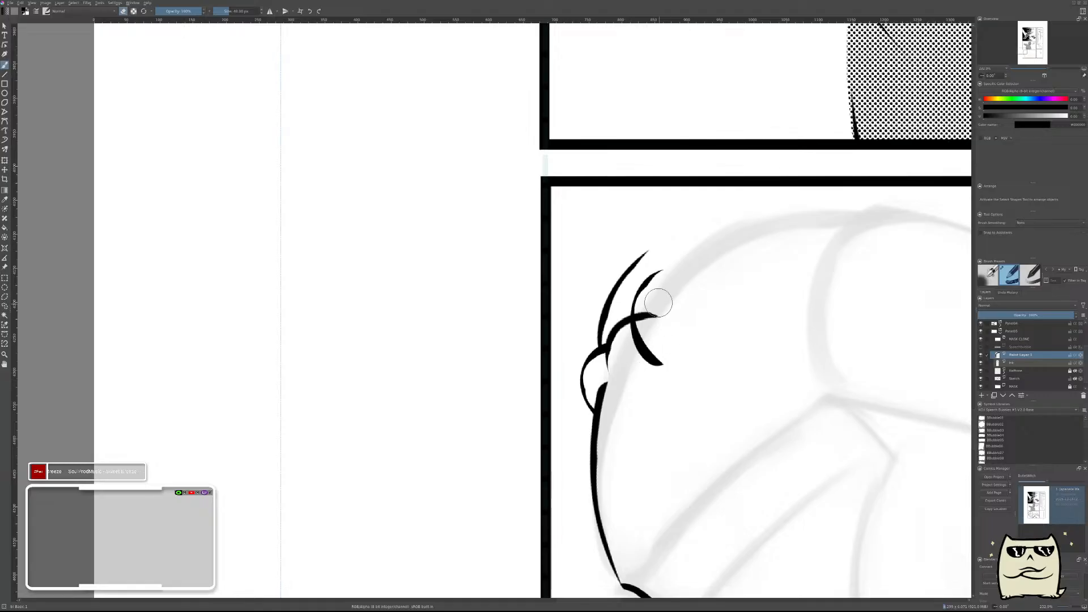
pyautogui.moveTo(765, 326)
pyautogui.mouseDown()
pyautogui.moveTo(762, 369)
pyautogui.moveTo(784, 338)
pyautogui.mouseUp()
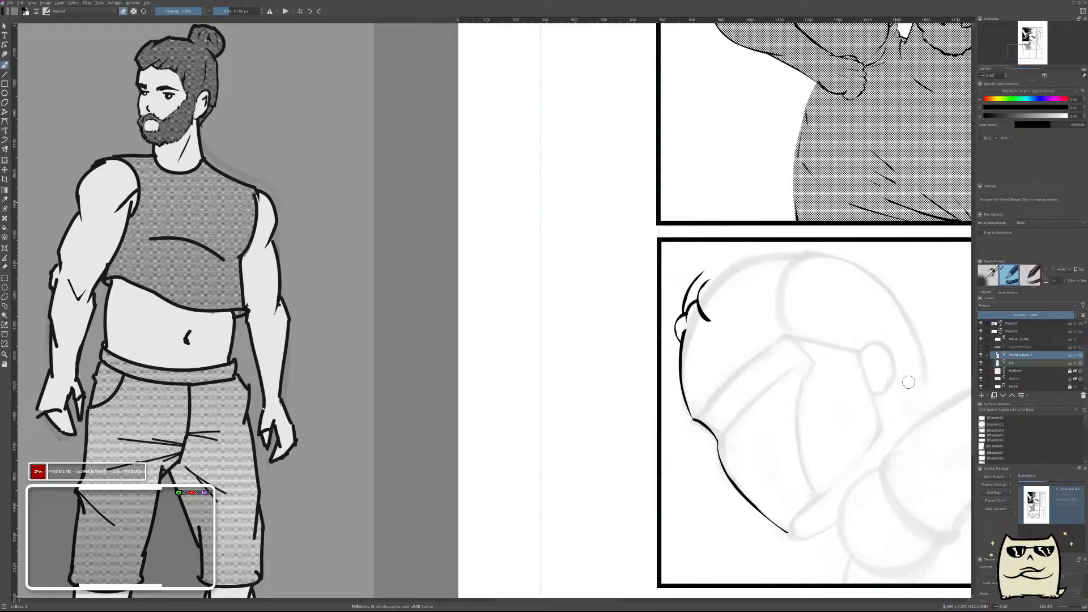
# Merge the last hair strand into the ink layer, and remove all the hair strands above the forehead line.
pyautogui.hotkey('ctrl', 'e')
pyautogui.moveTo(708, 311); pyautogui.dragTo(714, 280)
pyautogui.moveTo(724, 336)
pyautogui.mouseDown()
pyautogui.moveTo(712, 270)
pyautogui.moveTo(668, 328)
pyautogui.mouseUp()
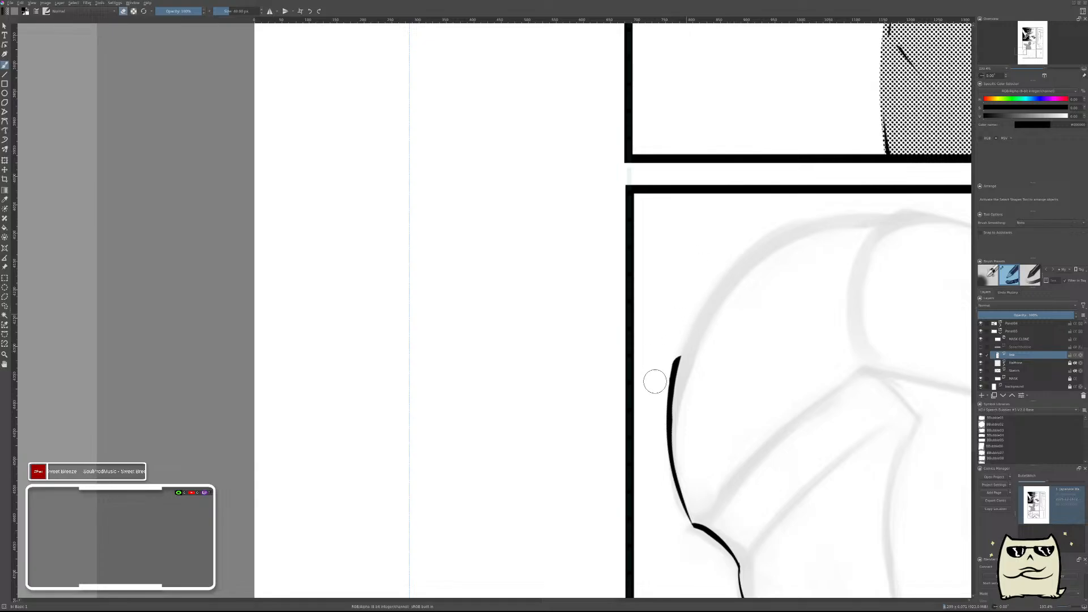
pyautogui.moveTo(824, 306)
pyautogui.mouseDown()
pyautogui.moveTo(826, 346)
pyautogui.moveTo(828, 323)
pyautogui.mouseUp()
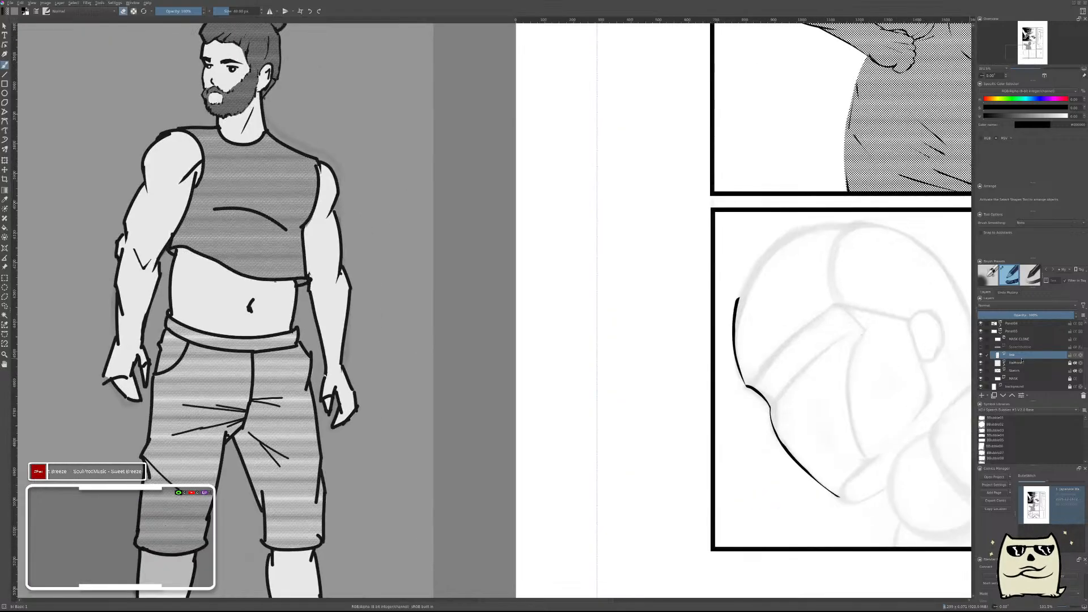
# Add a new paint layer above the ink layer and check the head's line art in the mirrored view.
pyautogui.press('Insert')
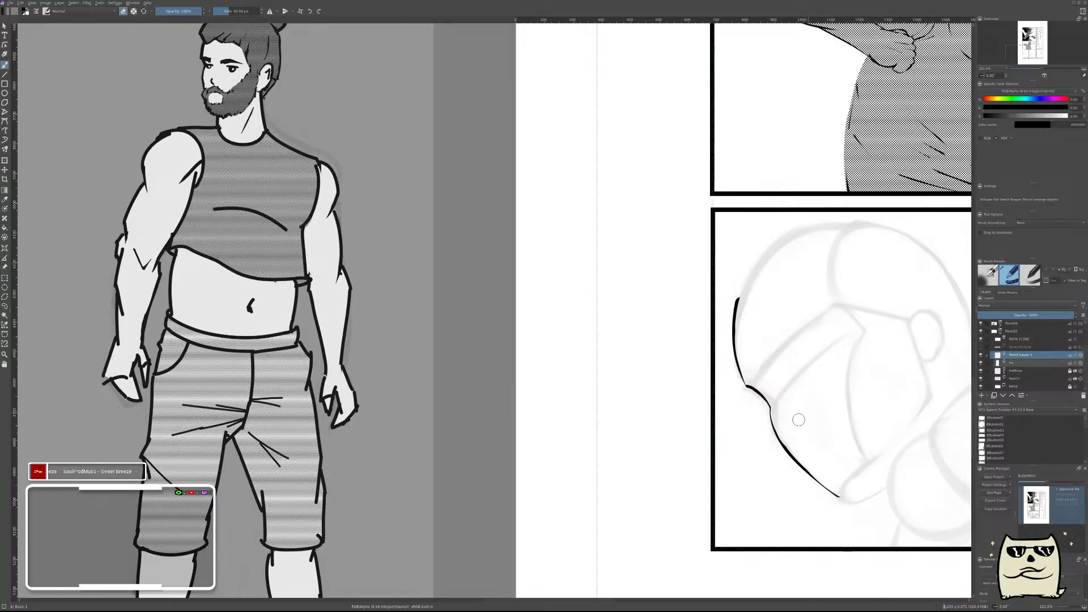
pyautogui.press('m')
pyautogui.moveTo(304, 348); pyautogui.dragTo(704, 372)
pyautogui.press('m')
pyautogui.moveTo(646, 339); pyautogui.dragTo(588, 431)
pyautogui.moveTo(629, 358); pyautogui.dragTo(609, 395)
pyautogui.moveTo(475, 393)
pyautogui.mouseDown()
pyautogui.moveTo(740, 335)
pyautogui.moveTo(595, 378)
pyautogui.moveTo(643, 367)
pyautogui.mouseUp()
pyautogui.moveTo(759, 353); pyautogui.dragTo(655, 388)
pyautogui.moveTo(543, 340); pyautogui.dragTo(544, 331)
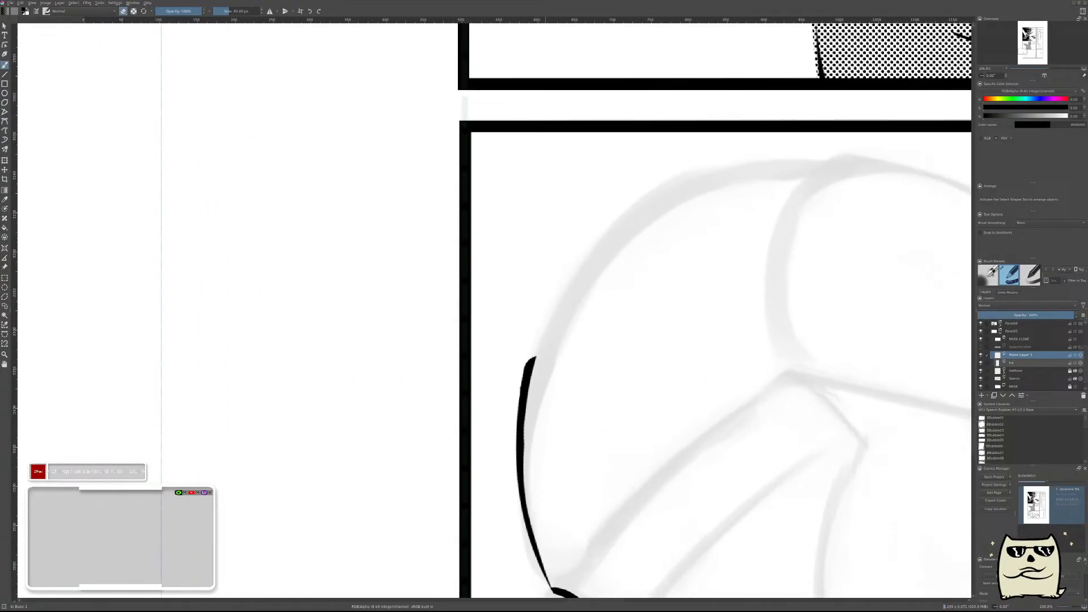
# Ink a C-shaped hair curl at the top of the forehead line, thin it out, merge it into the ink layer and add a new paint layer.
pyautogui.moveTo(554, 393); pyautogui.dragTo(510, 297)
pyautogui.hotkey('ctrl', 'z')
pyautogui.moveTo(538, 392); pyautogui.dragTo(529, 293)
pyautogui.press('e')
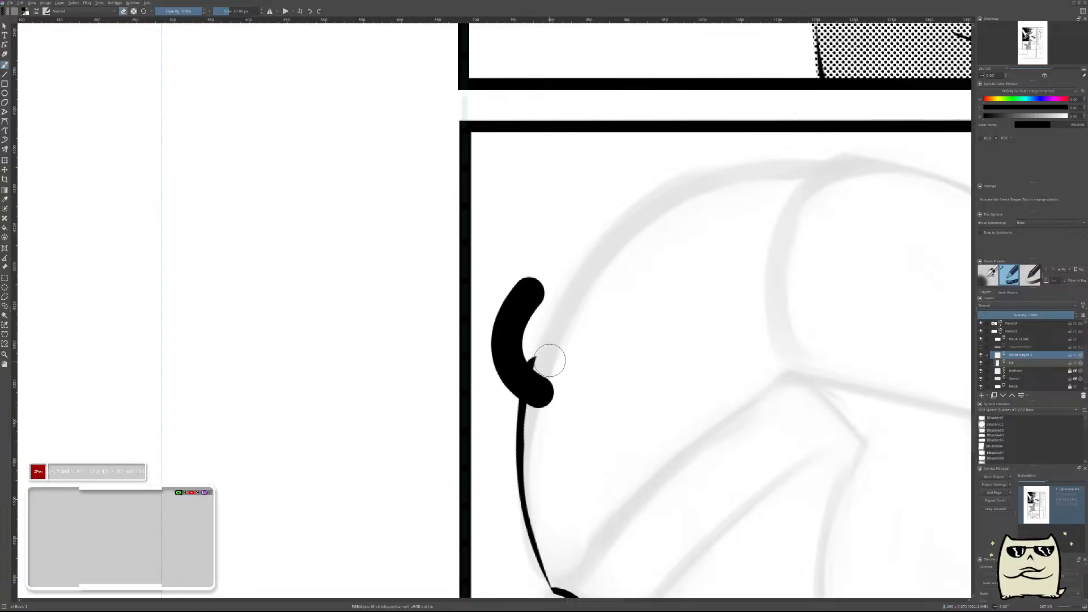
pyautogui.moveTo(541, 397); pyautogui.dragTo(539, 309)
pyautogui.hotkey('ctrl', 'z')
pyautogui.moveTo(553, 388)
pyautogui.mouseDown()
pyautogui.moveTo(558, 344)
pyautogui.moveTo(549, 309)
pyautogui.mouseUp()
pyautogui.moveTo(526, 353); pyautogui.dragTo(552, 292)
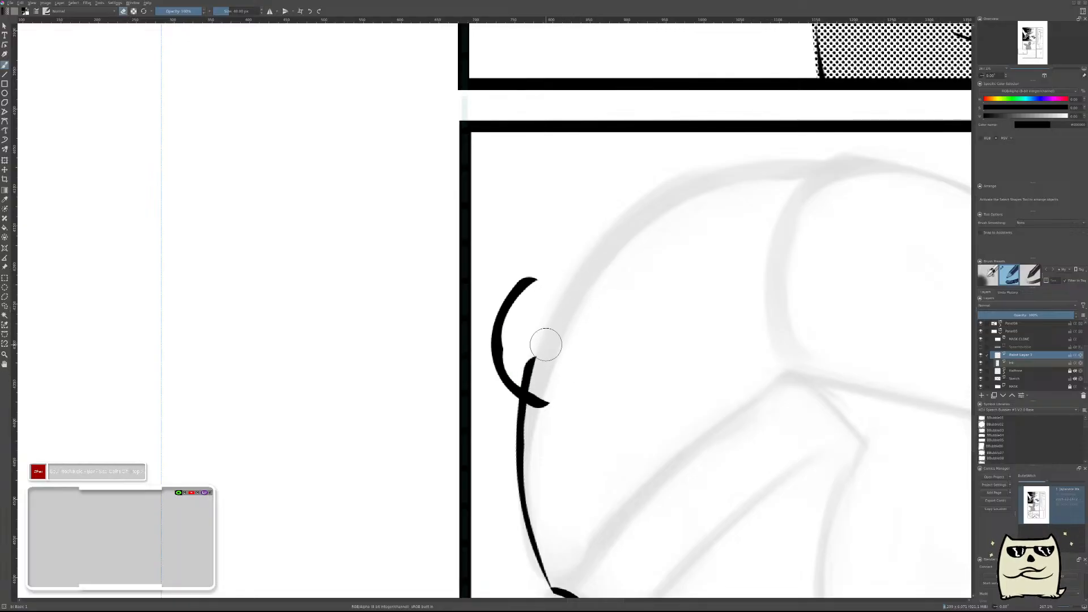
pyautogui.moveTo(531, 364); pyautogui.dragTo(545, 290)
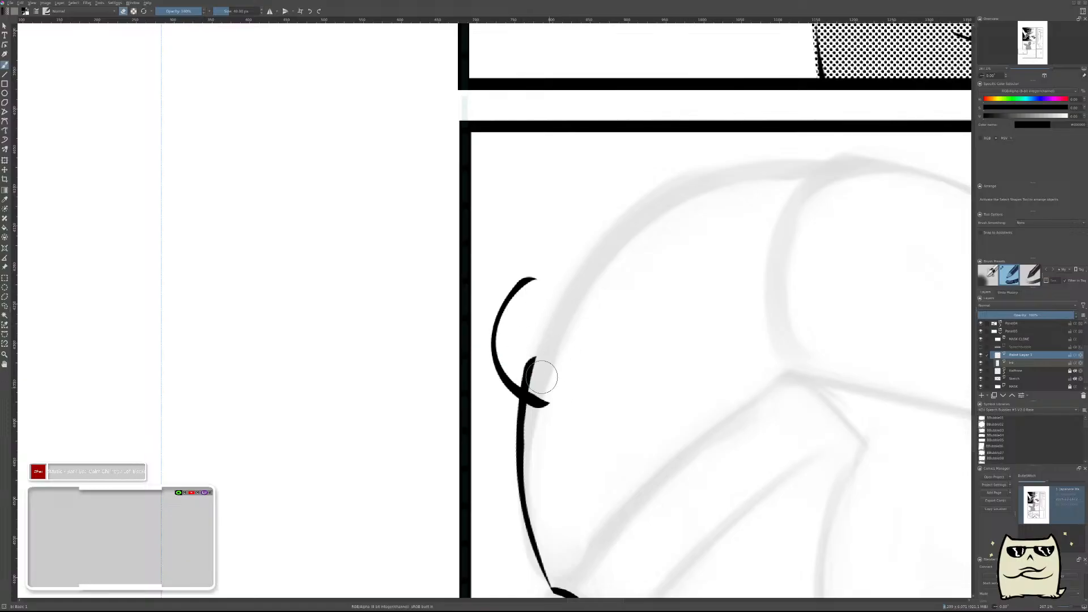
pyautogui.moveTo(666, 342)
pyautogui.mouseDown()
pyautogui.moveTo(665, 386)
pyautogui.moveTo(667, 367)
pyautogui.mouseUp()
pyautogui.hotkey('ctrl', 'e')
pyautogui.press('Insert')
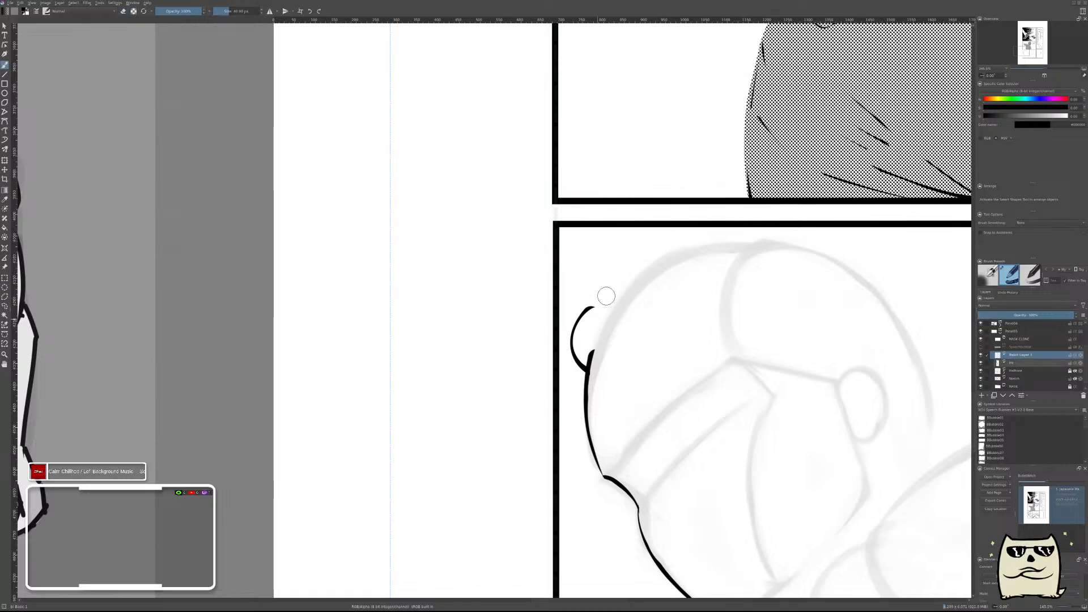
# Ink a long arched hair strand from the curl toward the crown, carve it into a tapered line, and merge it into the ink layer.
pyautogui.moveTo(599, 321)
pyautogui.mouseDown()
pyautogui.moveTo(599, 293)
pyautogui.moveTo(586, 414)
pyautogui.moveTo(575, 342)
pyautogui.moveTo(662, 270)
pyautogui.mouseUp()
pyautogui.hotkey('ctrl', 'z')
pyautogui.moveTo(539, 426); pyautogui.dragTo(661, 270)
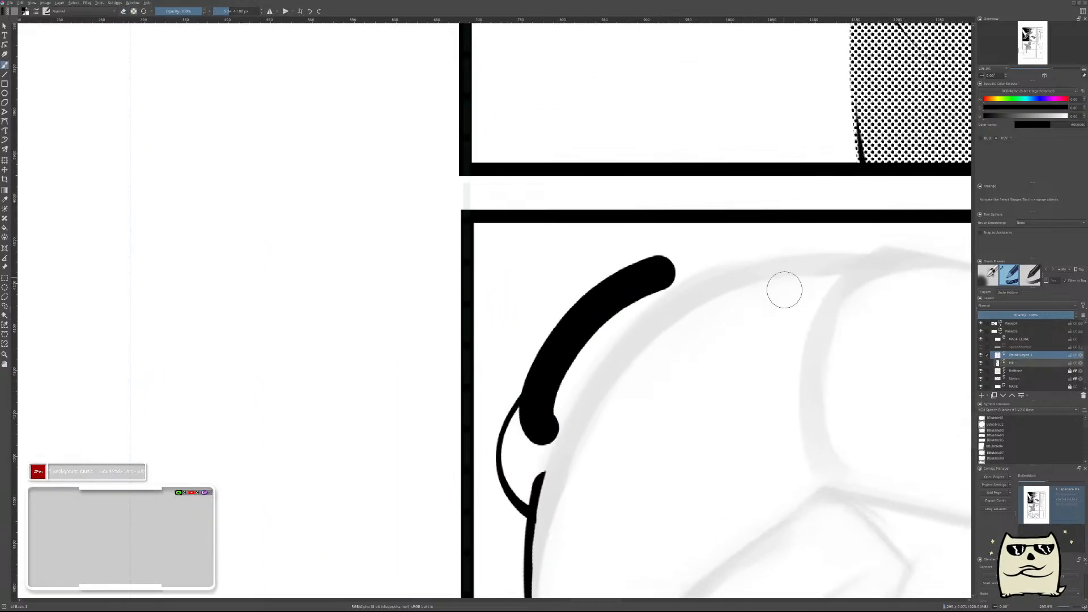
pyautogui.hotkey('ctrl', 'z')
pyautogui.moveTo(520, 444); pyautogui.dragTo(745, 255)
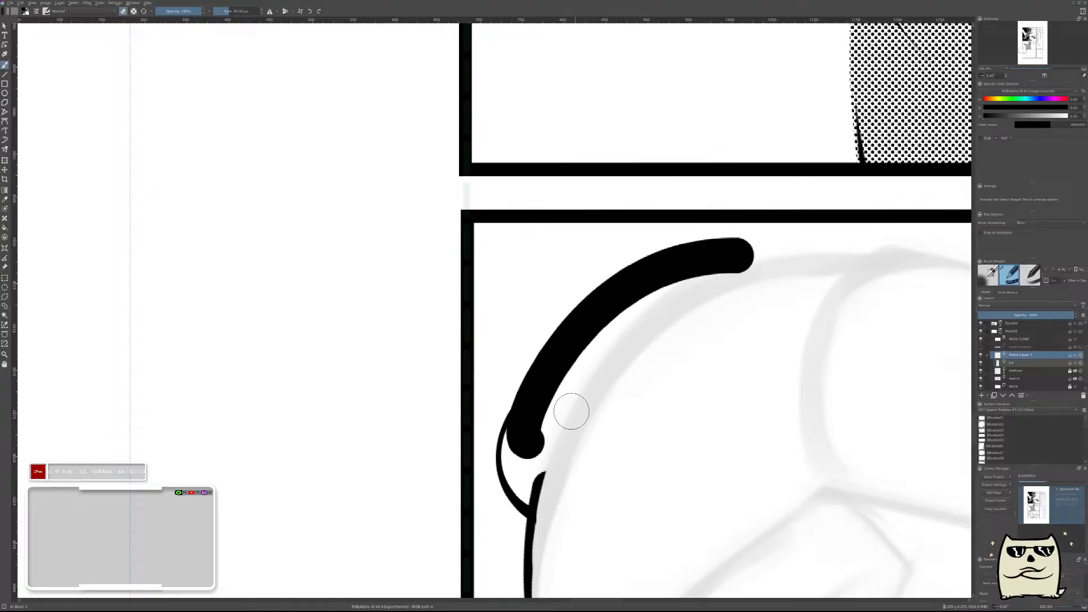
pyautogui.moveTo(535, 440); pyautogui.dragTo(577, 354)
pyautogui.moveTo(528, 428); pyautogui.dragTo(511, 457)
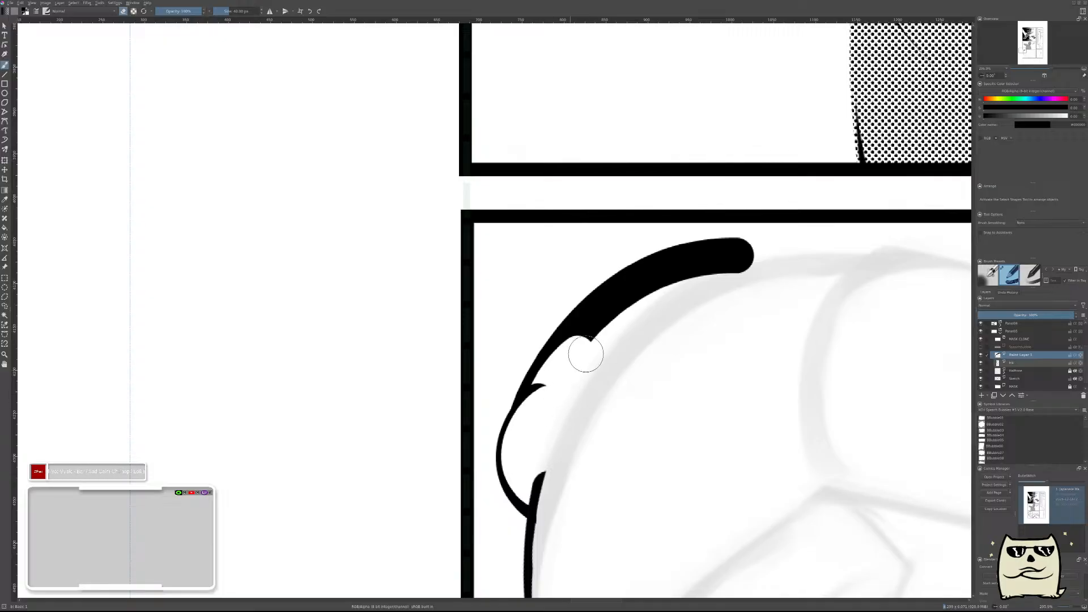
pyautogui.moveTo(541, 411); pyautogui.dragTo(636, 301)
pyautogui.moveTo(561, 364)
pyautogui.mouseDown()
pyautogui.moveTo(595, 360)
pyautogui.moveTo(642, 291)
pyautogui.moveTo(558, 383)
pyautogui.moveTo(701, 276)
pyautogui.moveTo(608, 317)
pyautogui.moveTo(679, 298)
pyautogui.mouseUp()
pyautogui.moveTo(704, 262); pyautogui.dragTo(758, 264)
pyautogui.moveTo(808, 319)
pyautogui.mouseDown()
pyautogui.moveTo(766, 374)
pyautogui.moveTo(798, 366)
pyautogui.moveTo(633, 412)
pyautogui.moveTo(644, 393)
pyautogui.mouseUp()
pyautogui.hotkey('ctrl', 'e')
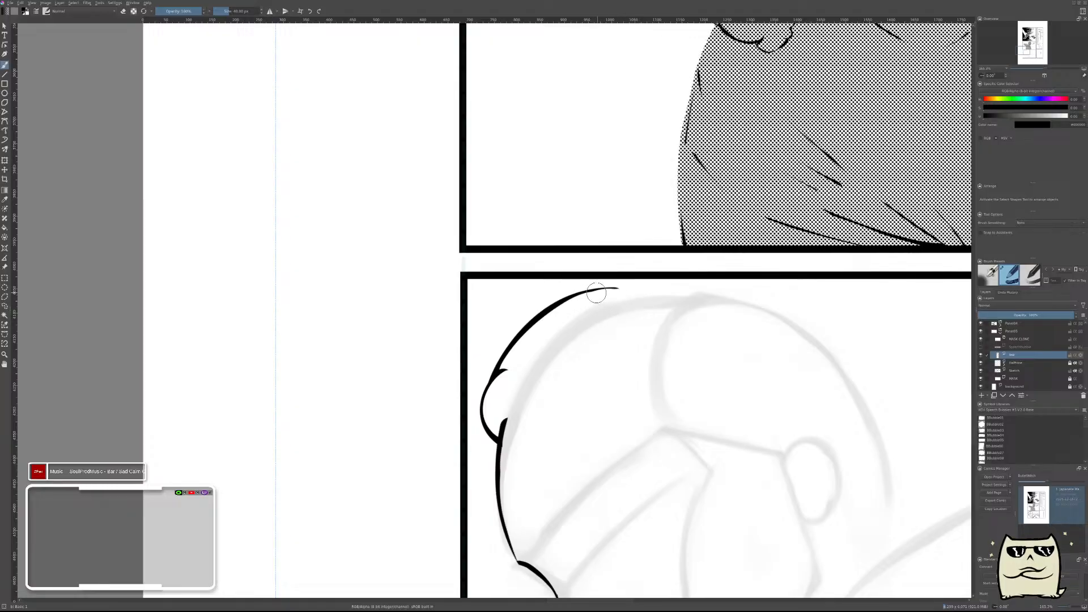
# Ink a tapered arc continuing the hair outline over the crown, merge it into the ink layer, and add a new paint layer.
pyautogui.moveTo(584, 291); pyautogui.dragTo(740, 315)
pyautogui.hotkey('ctrl', 'z')
pyautogui.moveTo(619, 302)
pyautogui.mouseDown()
pyautogui.moveTo(599, 304)
pyautogui.moveTo(696, 292)
pyautogui.mouseUp()
pyautogui.moveTo(593, 315); pyautogui.dragTo(694, 301)
pyautogui.moveTo(715, 366); pyautogui.dragTo(738, 352)
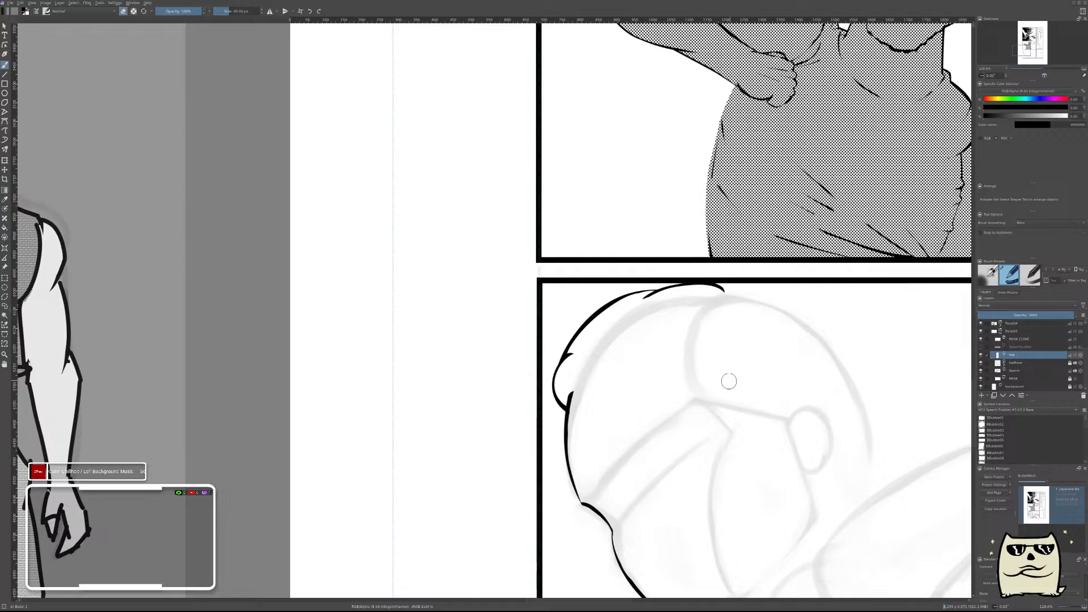
pyautogui.press('Insert')
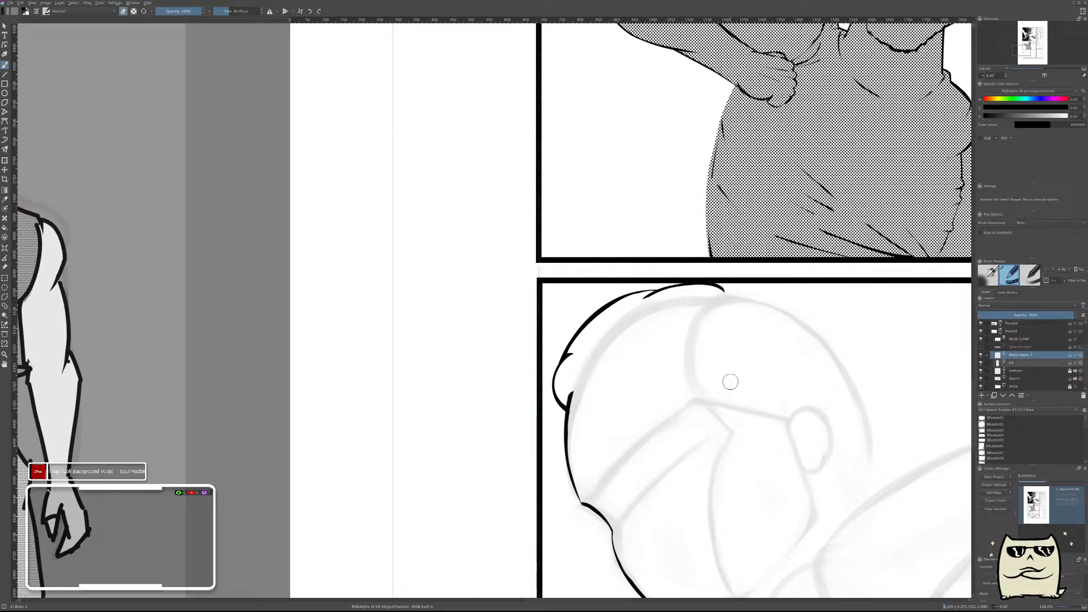
pyautogui.moveTo(605, 383)
pyautogui.mouseDown()
pyautogui.moveTo(620, 355)
pyautogui.moveTo(589, 313)
pyautogui.mouseUp()
pyautogui.hotkey('ctrl', 'z')
pyautogui.moveTo(592, 391)
pyautogui.mouseDown()
pyautogui.moveTo(578, 345)
pyautogui.moveTo(620, 292)
pyautogui.mouseUp()
pyautogui.hotkey('ctrl', 'z')
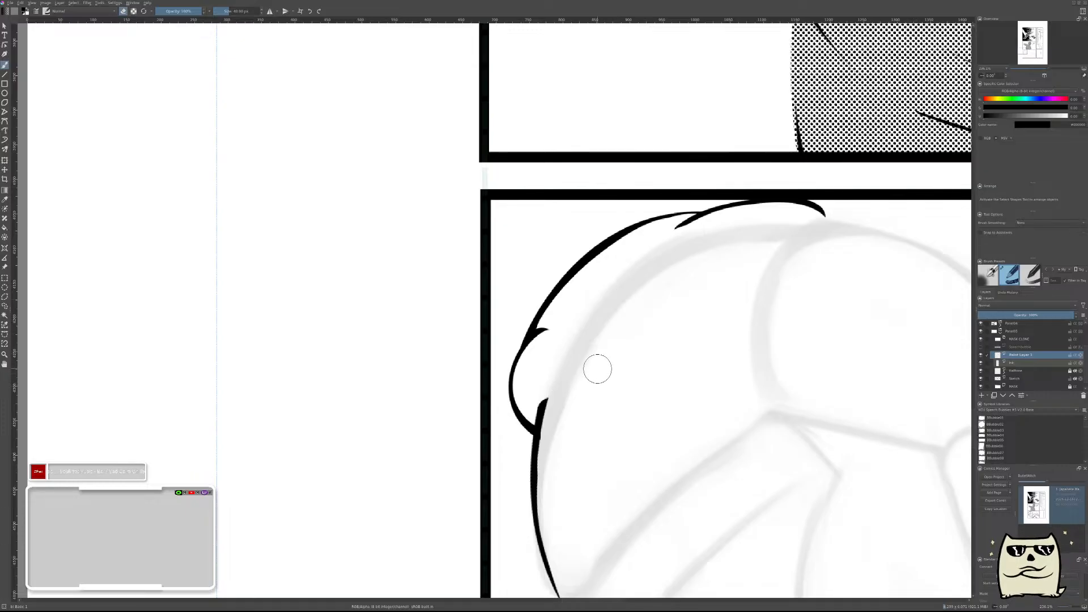
pyautogui.press('e')
# Check the character reference sheet's hair, and ink a short hairline strand from the forehead line's upper end, tapering and transforming it to curve upward.
pyautogui.moveTo(631, 354); pyautogui.dragTo(584, 456)
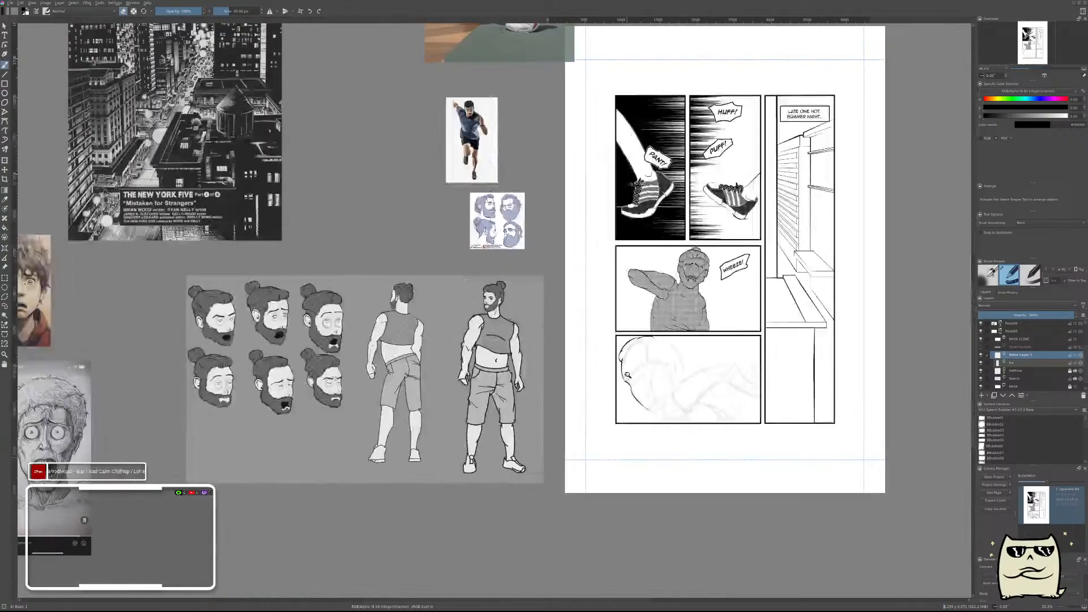
pyautogui.moveTo(400, 359); pyautogui.dragTo(476, 287)
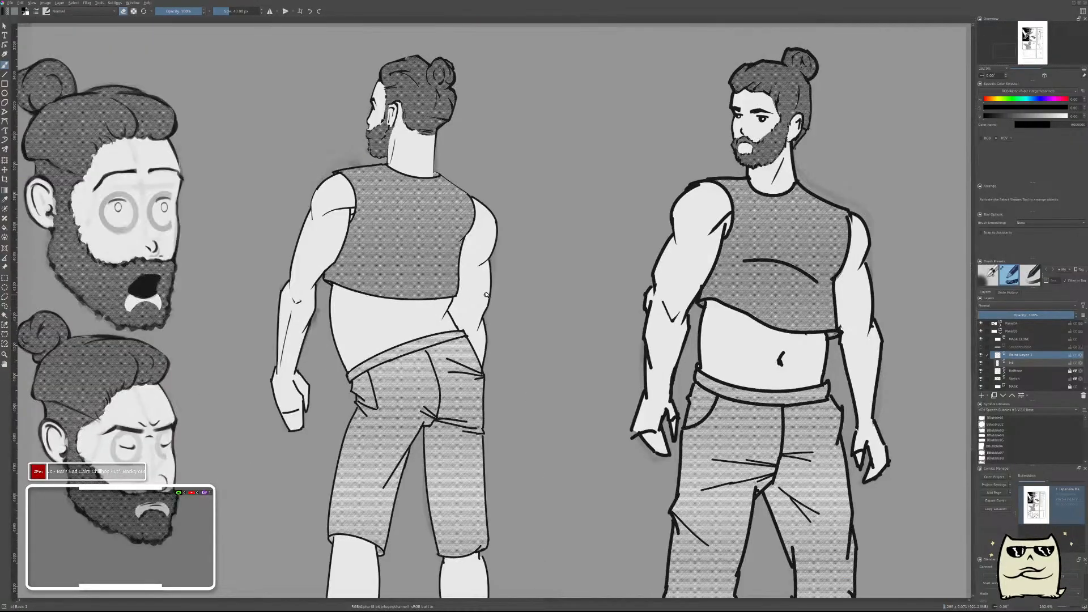
pyautogui.moveTo(801, 342); pyautogui.dragTo(457, 331)
pyautogui.moveTo(852, 361); pyautogui.dragTo(481, 352)
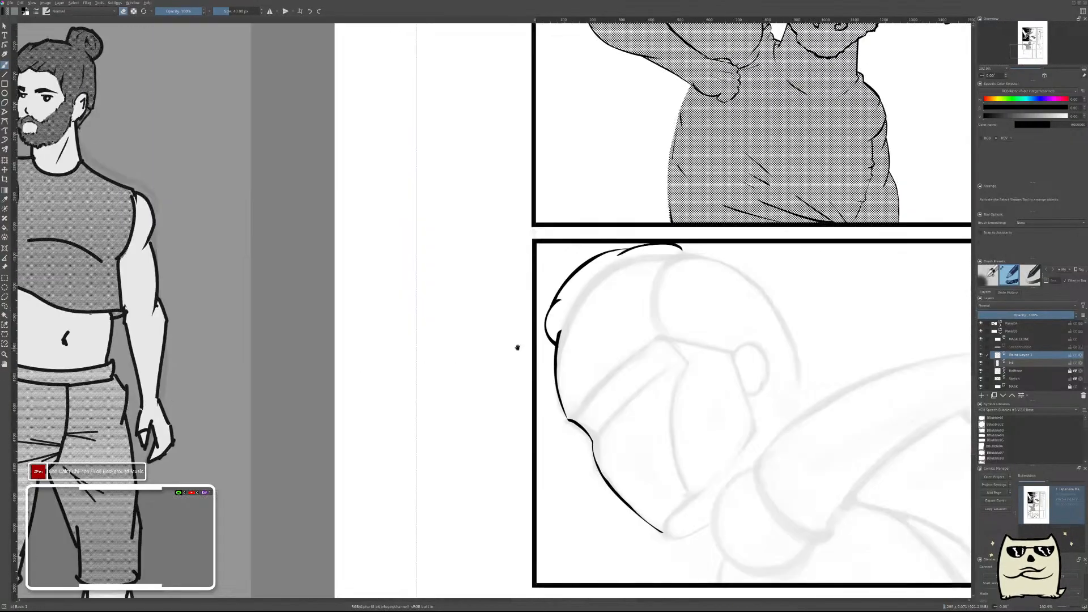
pyautogui.moveTo(596, 314); pyautogui.dragTo(549, 320)
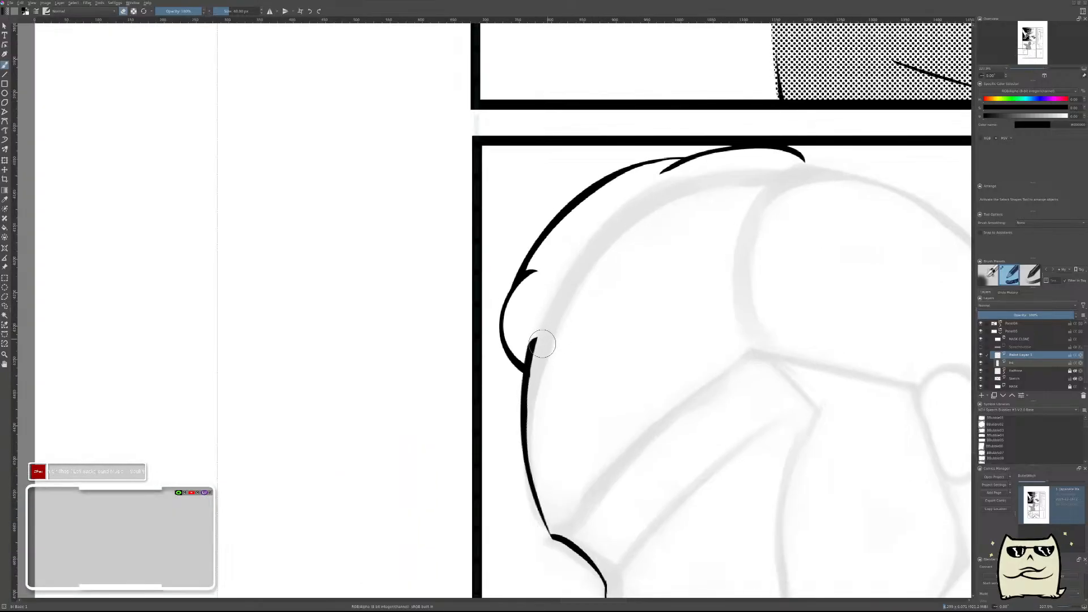
pyautogui.moveTo(522, 327)
pyautogui.mouseDown()
pyautogui.moveTo(542, 341)
pyautogui.moveTo(593, 303)
pyautogui.mouseUp()
pyautogui.moveTo(526, 319); pyautogui.dragTo(558, 317)
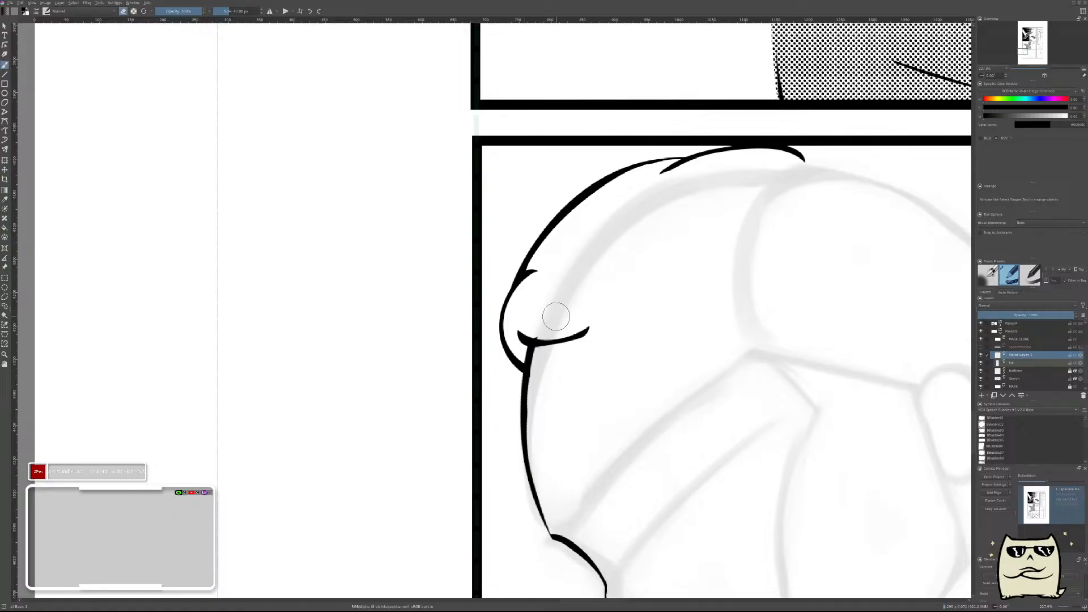
pyautogui.hotkey('ctrl', 't')
pyautogui.moveTo(563, 336); pyautogui.dragTo(563, 330)
pyautogui.press('Return')
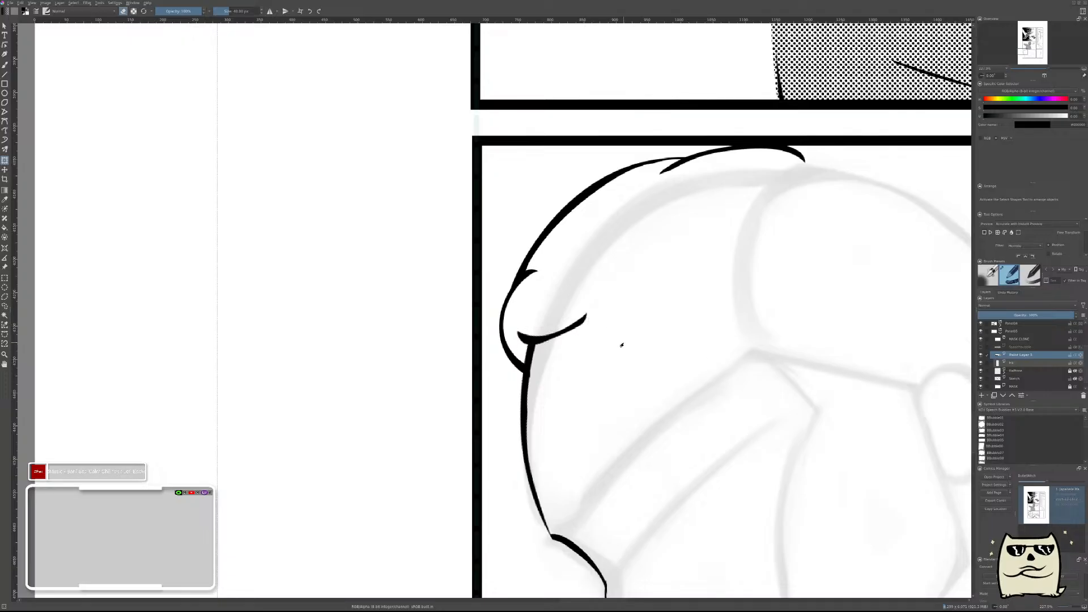
# Ink a tapered crescent strand rising from the short hairline strand's end, move it to join, merge it down, and add a new paint layer.
pyautogui.press('b')
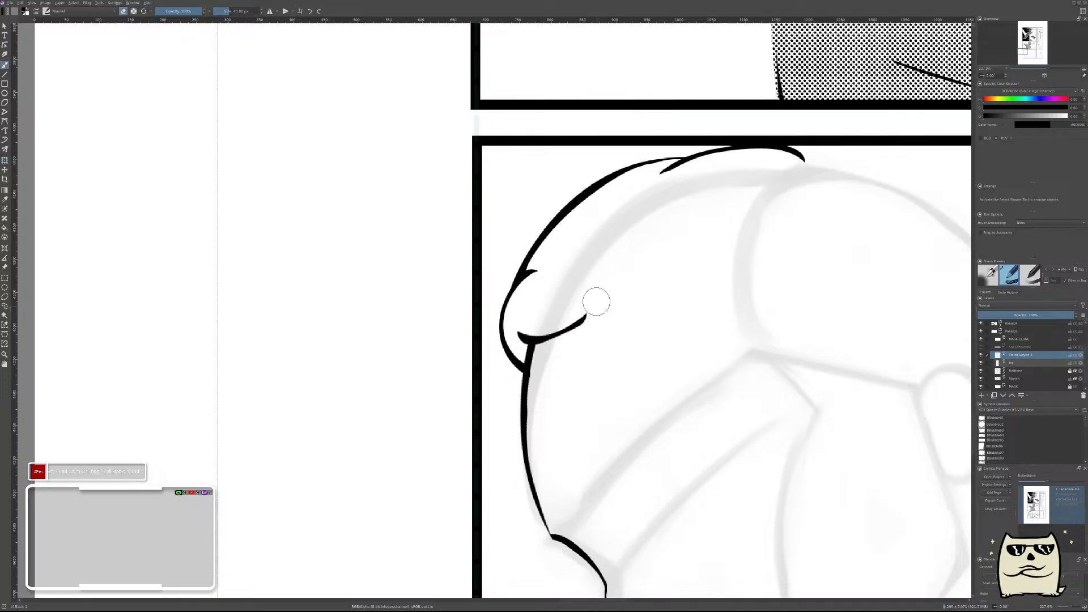
pyautogui.moveTo(594, 323); pyautogui.dragTo(620, 252)
pyautogui.hotkey('ctrl', 'z')
pyautogui.moveTo(596, 329); pyautogui.dragTo(613, 253)
pyautogui.hotkey('ctrl', 'z')
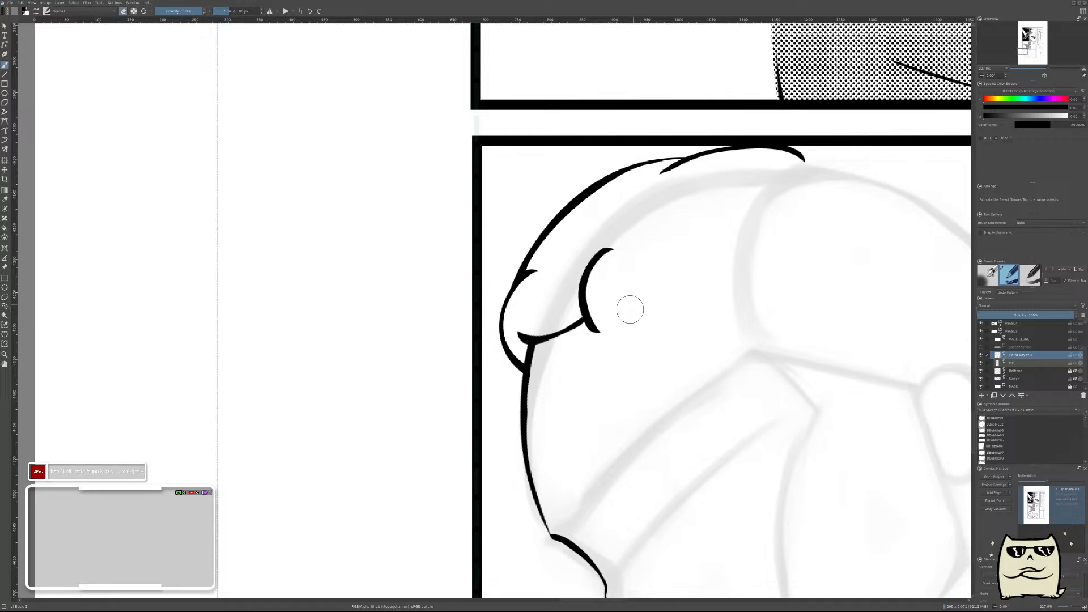
pyautogui.moveTo(598, 331); pyautogui.dragTo(612, 249)
pyautogui.moveTo(601, 287); pyautogui.dragTo(621, 251)
pyautogui.press('t')
pyautogui.moveTo(689, 335); pyautogui.dragTo(682, 326)
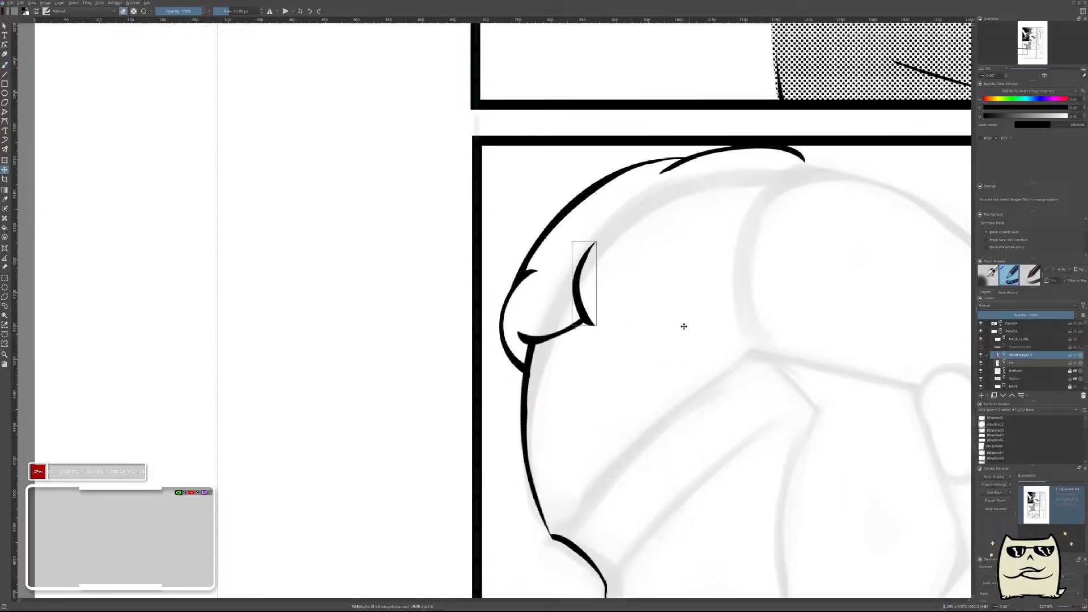
pyautogui.hotkey('ctrl', 'e')
pyautogui.press('Insert')
# Try to ink a long, slightly curved strand running from the crescent strand's base toward the middle of the head.
pyautogui.press('b')
pyautogui.moveTo(669, 281)
pyautogui.mouseDown()
pyautogui.moveTo(633, 311)
pyautogui.moveTo(662, 298)
pyautogui.moveTo(674, 257)
pyautogui.moveTo(693, 277)
pyautogui.moveTo(636, 345)
pyautogui.moveTo(639, 311)
pyautogui.mouseUp()
pyautogui.press('e')
pyautogui.moveTo(532, 417); pyautogui.dragTo(679, 343)
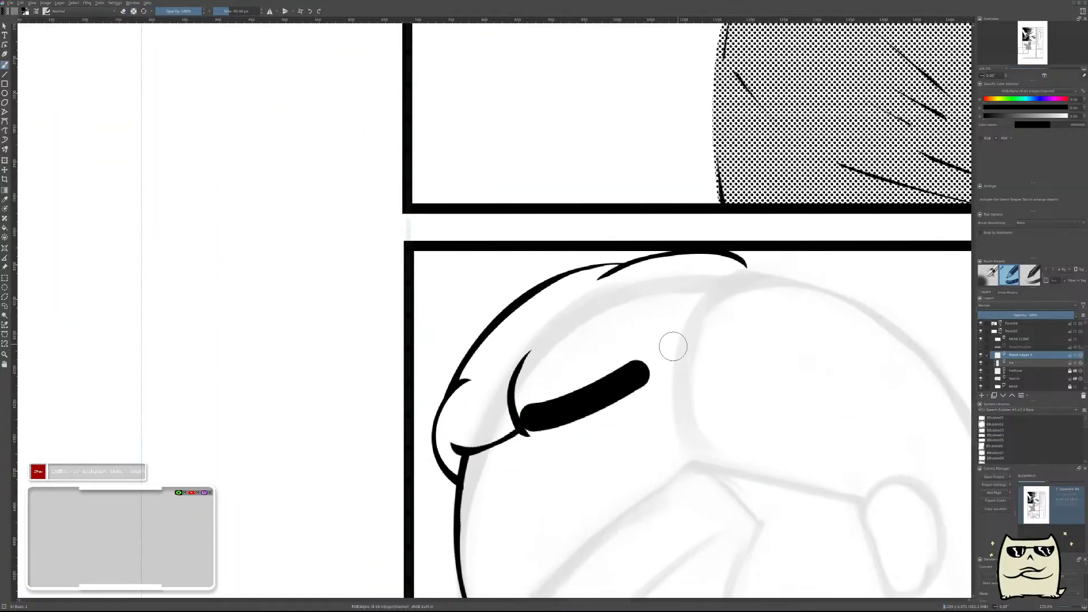
pyautogui.press('e')
pyautogui.moveTo(504, 412); pyautogui.dragTo(648, 352)
pyautogui.hotkey('ctrl', 'z')
pyautogui.moveTo(501, 404)
pyautogui.mouseDown()
pyautogui.moveTo(627, 364)
pyautogui.moveTo(639, 335)
pyautogui.mouseUp()
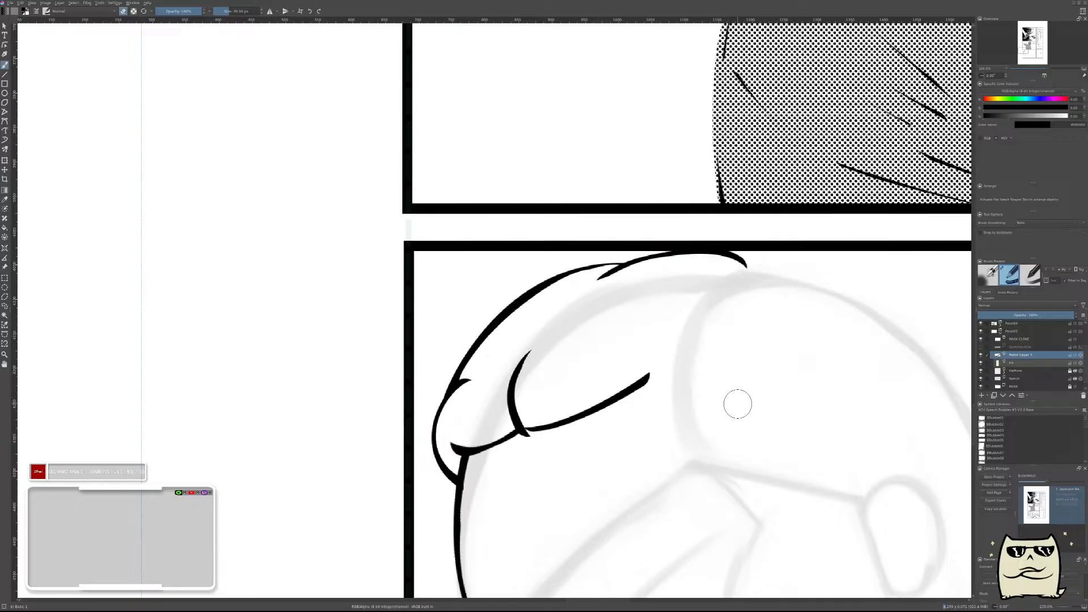
# Try to fit the long strand to the crescent's base by moving and rotating it to a steeper angle, and undo it.
pyautogui.press('t')
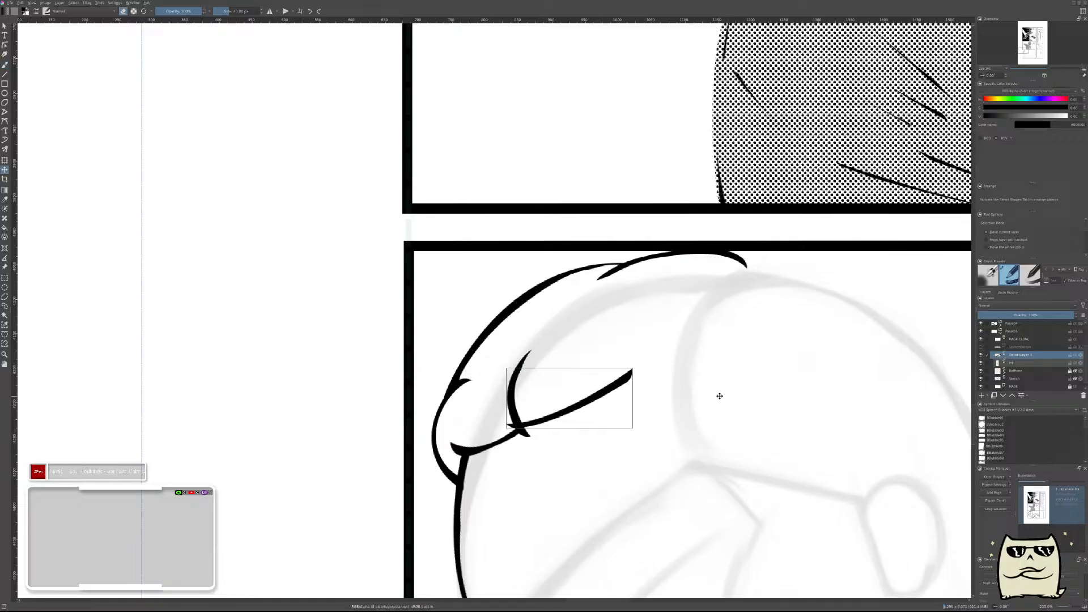
pyautogui.press('b')
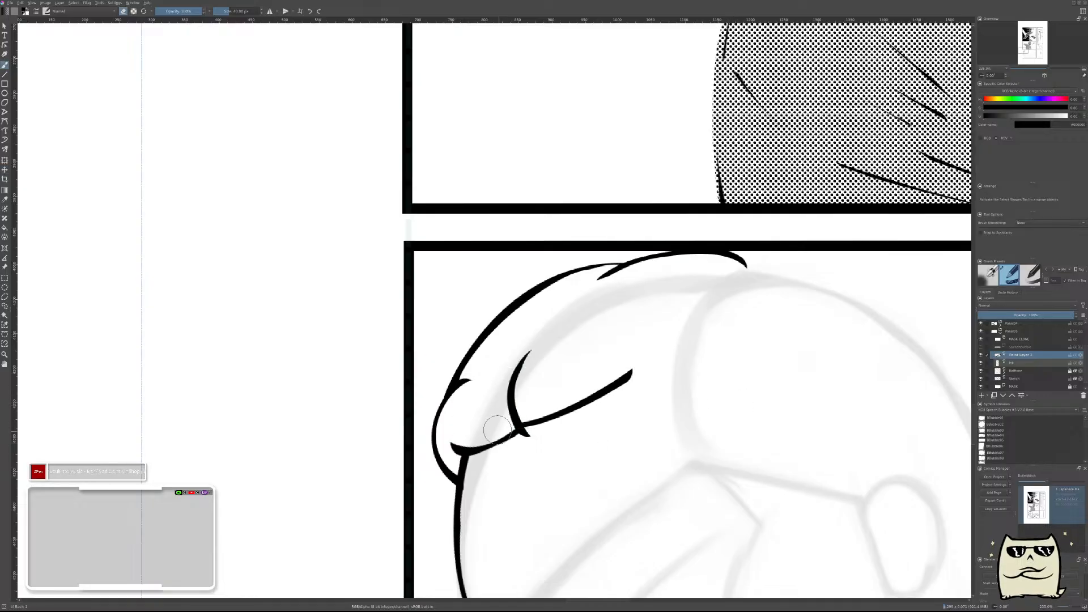
pyautogui.moveTo(760, 414); pyautogui.dragTo(785, 413)
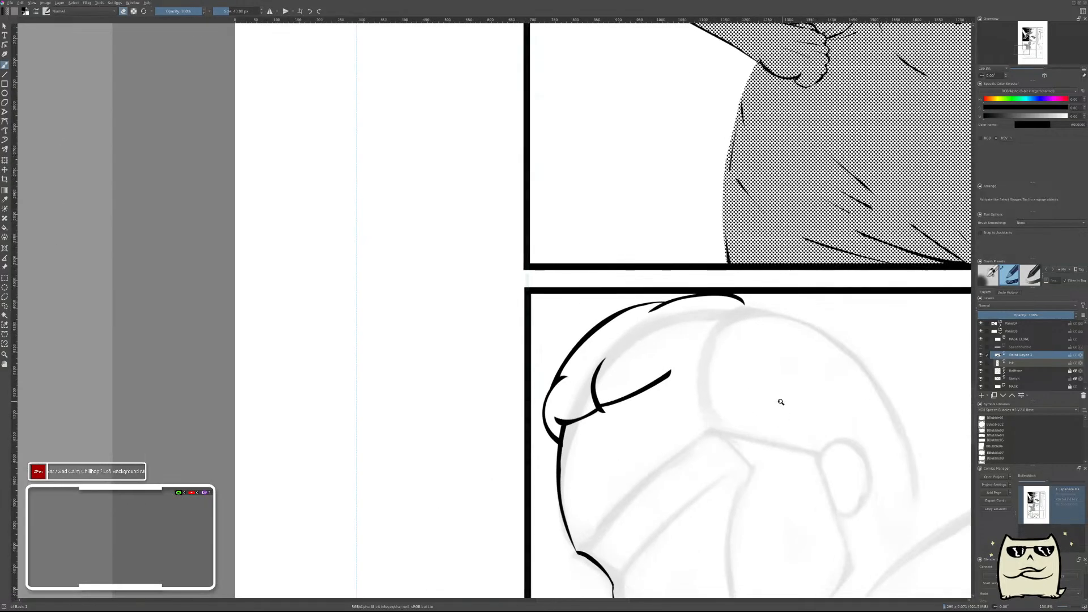
pyautogui.hotkey('ctrl', 't')
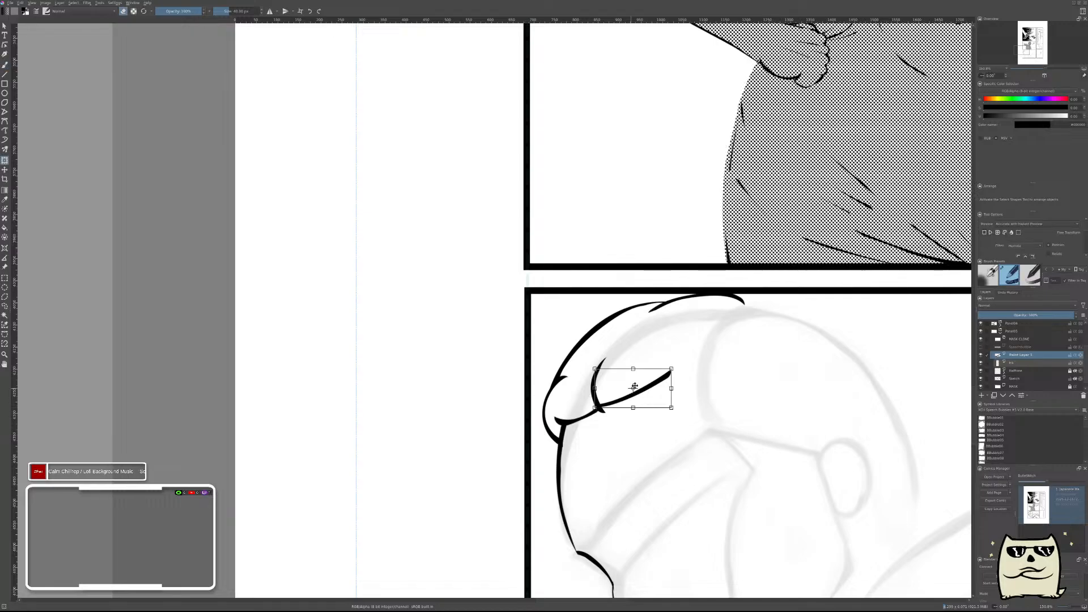
pyautogui.press('Return')
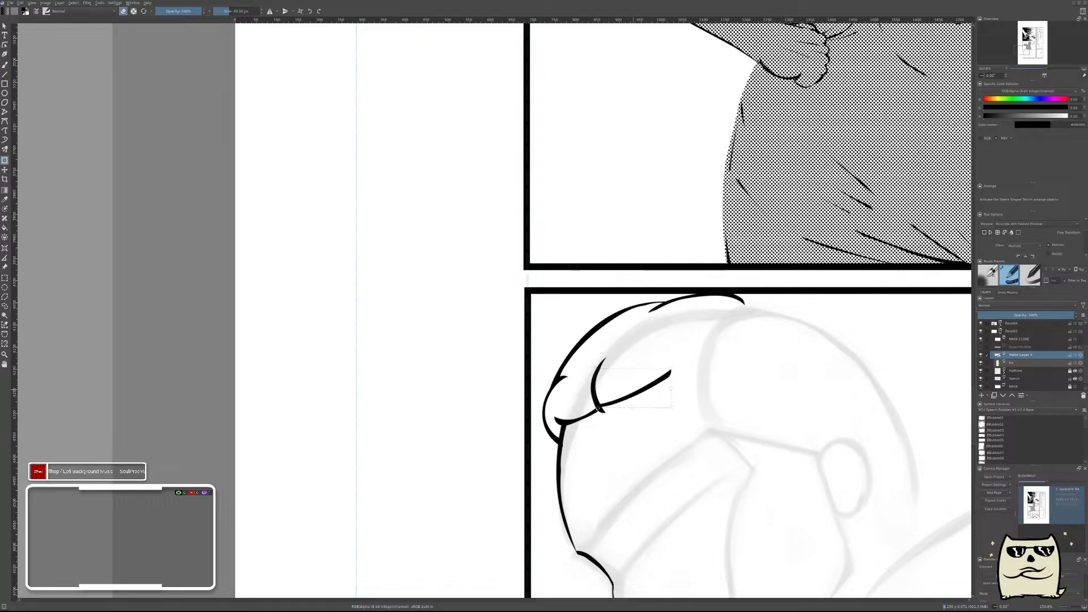
pyautogui.moveTo(780, 420); pyautogui.dragTo(759, 377)
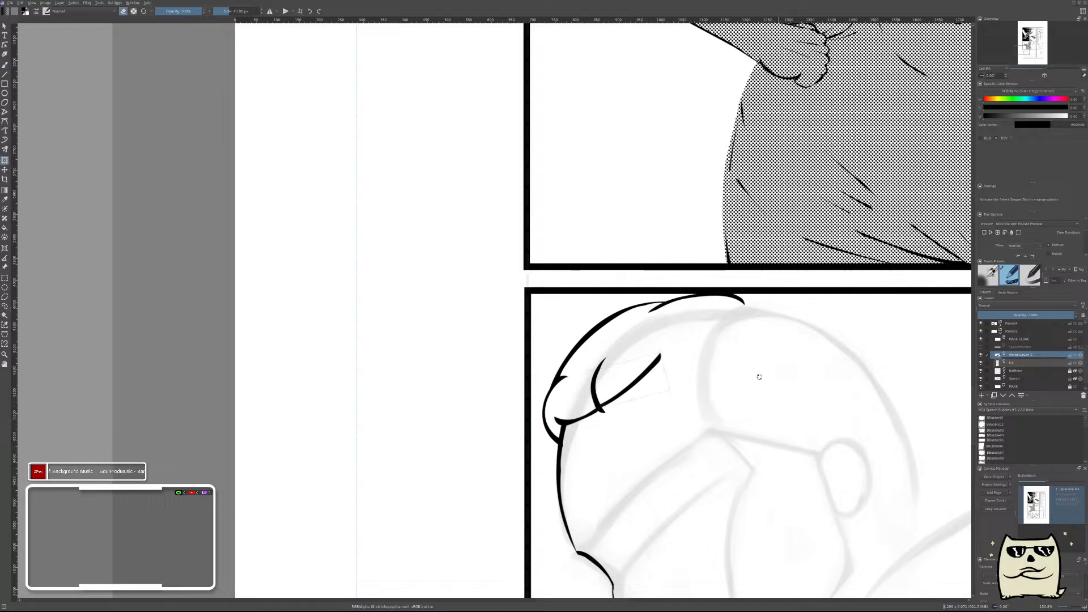
pyautogui.press('Return')
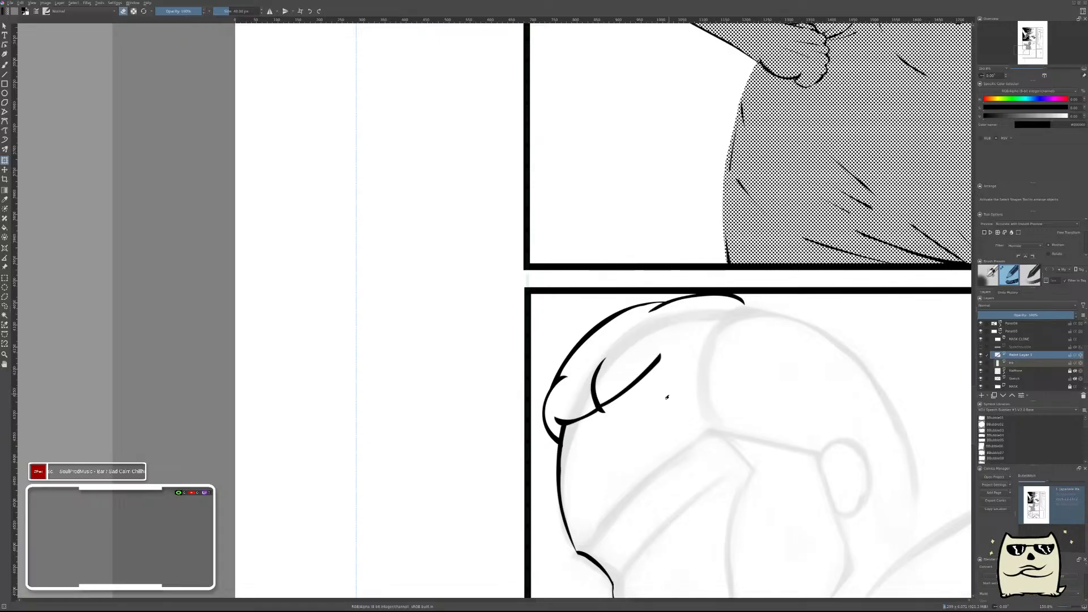
pyautogui.hotkey('ctrl', 'z')
# Try to ink an arched strand branching from the crescent strand's base, and rotate it to follow the hairline.
pyautogui.press('b')
pyautogui.scroll(3, 632, 369)
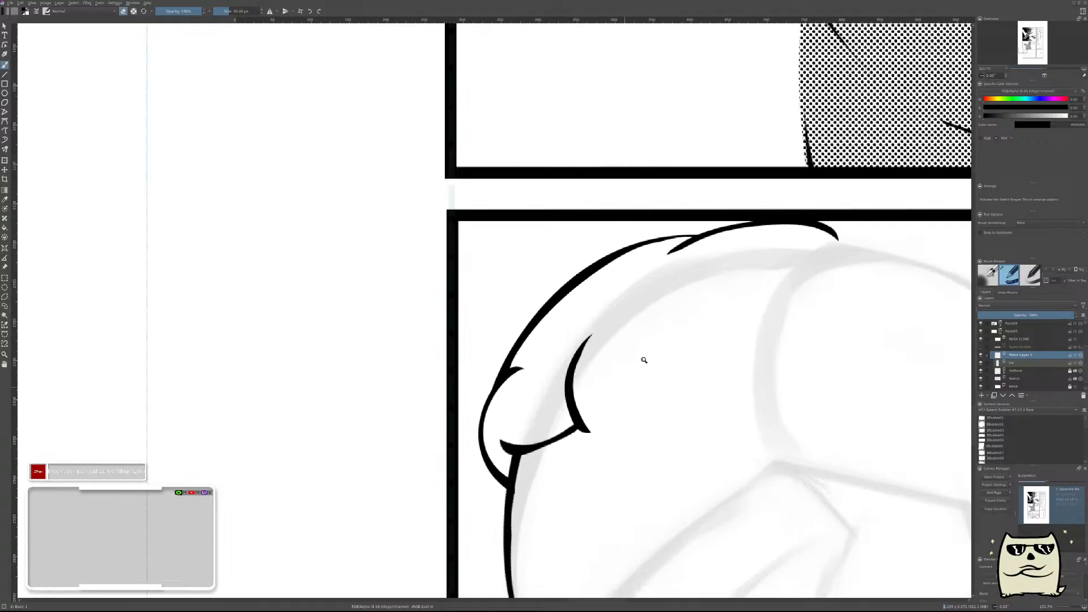
pyautogui.moveTo(589, 420); pyautogui.dragTo(662, 365)
pyautogui.hotkey('ctrl', 'z')
pyautogui.moveTo(589, 419); pyautogui.dragTo(663, 365)
pyautogui.hotkey('ctrl', 'z')
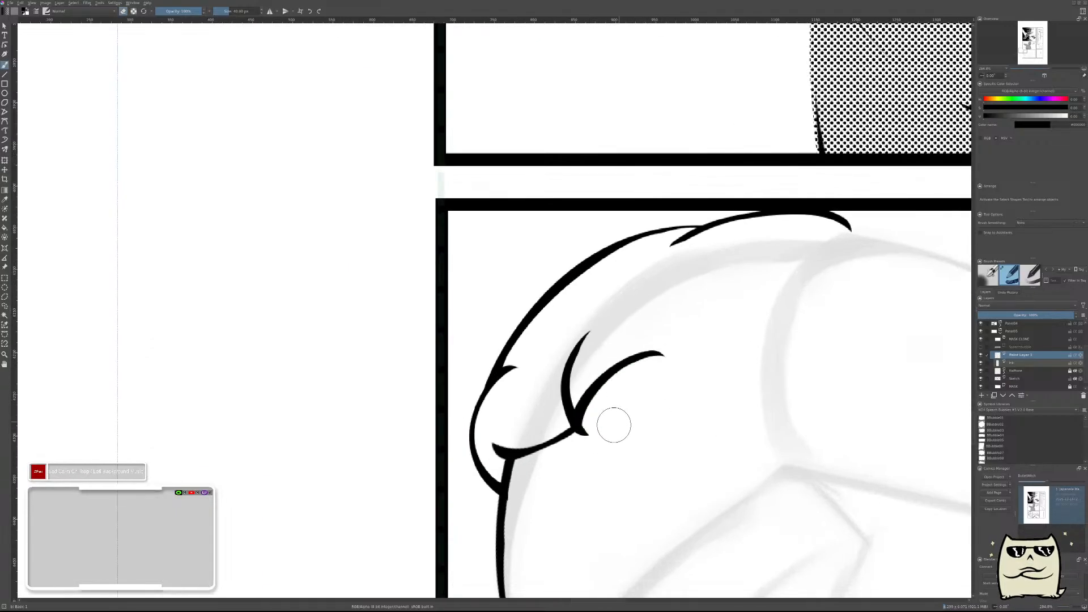
pyautogui.hotkey('ctrl', 't')
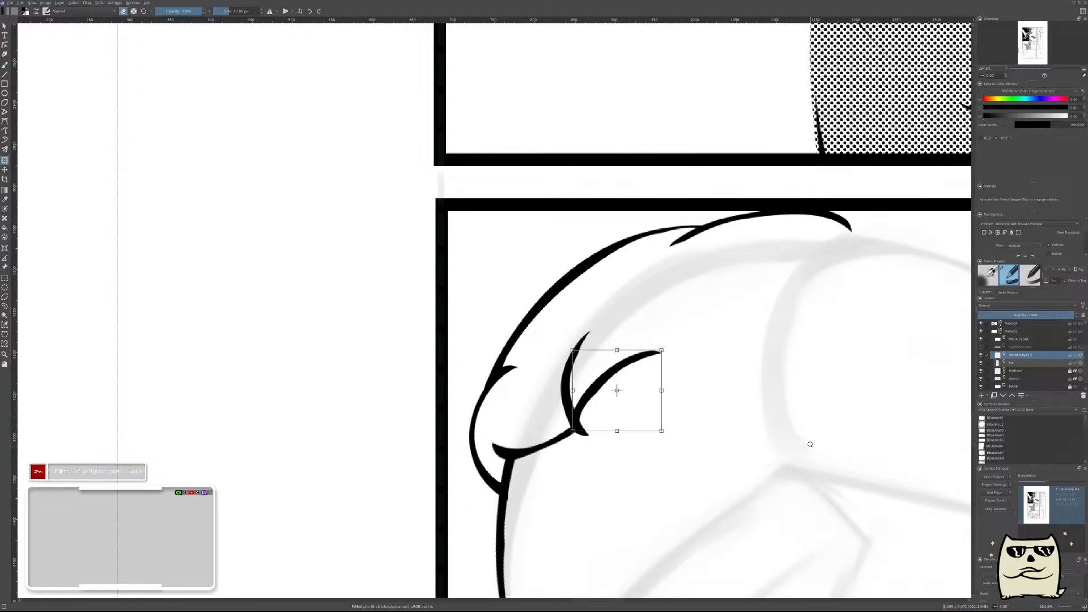
pyautogui.moveTo(824, 388); pyautogui.dragTo(817, 444)
pyautogui.press('Return')
pyautogui.moveTo(795, 390); pyautogui.dragTo(720, 455)
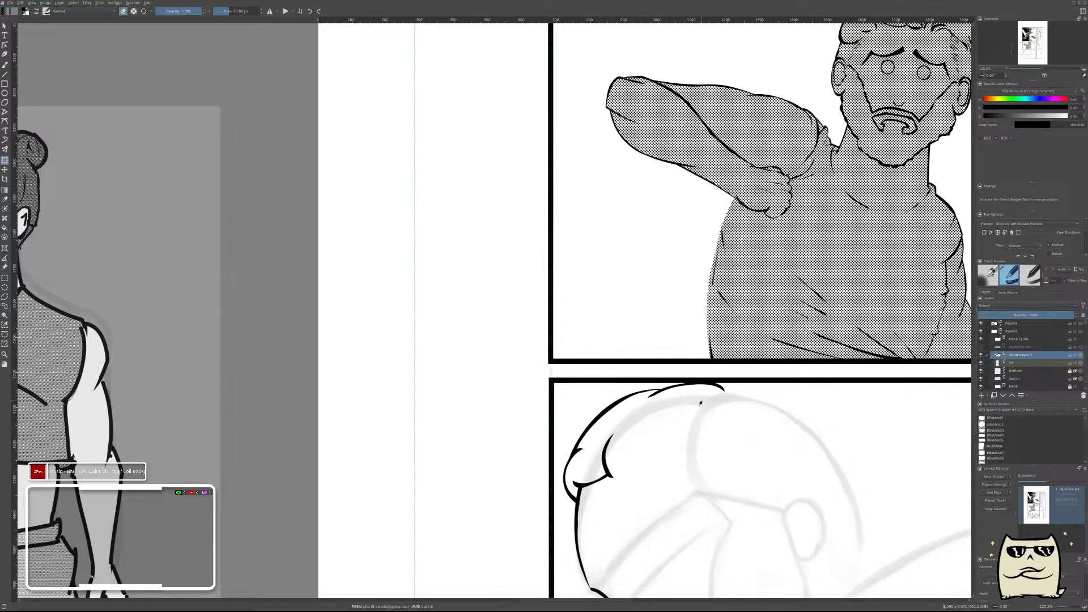
pyautogui.moveTo(708, 394); pyautogui.dragTo(671, 431)
# Ink a long tapered strand curving down from just below the top hair outline, to one side of the crescent strand.
pyautogui.press('b')
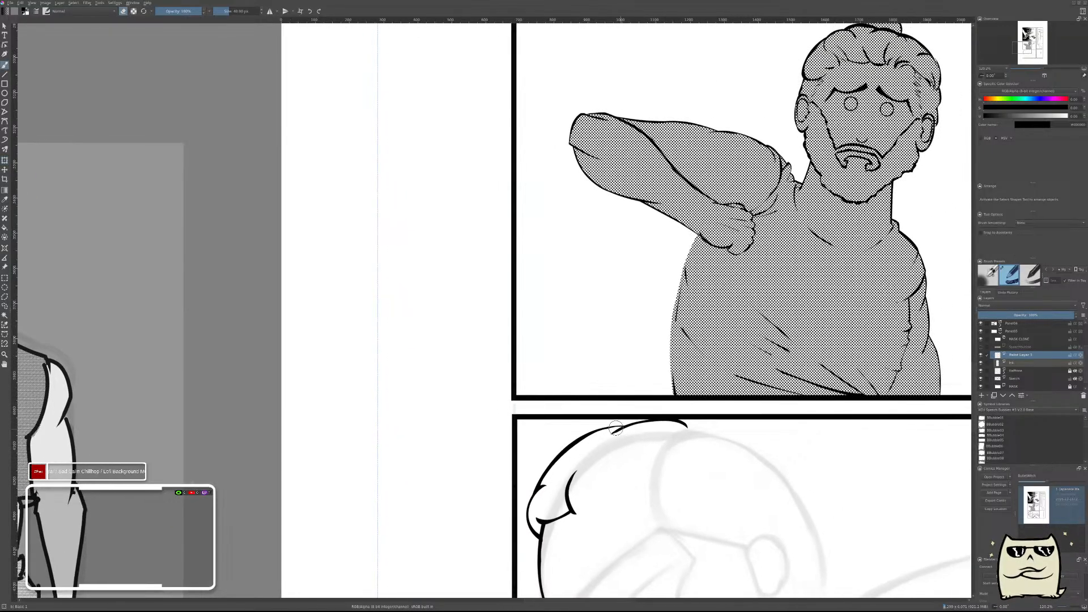
pyautogui.scroll(3, 602, 480)
pyautogui.moveTo(605, 508); pyautogui.dragTo(672, 394)
pyautogui.hotkey('ctrl', 'z')
pyautogui.moveTo(622, 509); pyautogui.dragTo(757, 405)
pyautogui.hotkey('ctrl', 'z')
pyautogui.moveTo(626, 510); pyautogui.dragTo(756, 405)
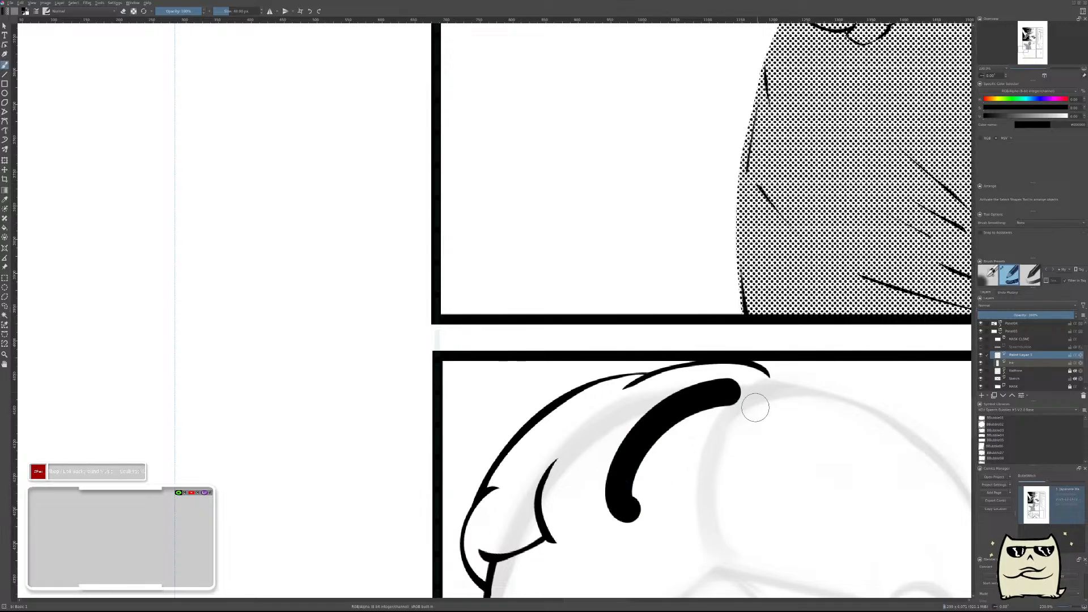
pyautogui.moveTo(666, 488)
pyautogui.mouseDown()
pyautogui.moveTo(691, 467)
pyautogui.moveTo(647, 471)
pyautogui.moveTo(648, 512)
pyautogui.moveTo(659, 501)
pyautogui.moveTo(633, 476)
pyautogui.moveTo(652, 507)
pyautogui.moveTo(665, 462)
pyautogui.moveTo(628, 489)
pyautogui.moveTo(651, 507)
pyautogui.moveTo(628, 501)
pyautogui.moveTo(662, 469)
pyautogui.moveTo(640, 451)
pyautogui.moveTo(672, 456)
pyautogui.moveTo(700, 403)
pyautogui.moveTo(648, 454)
pyautogui.moveTo(651, 435)
pyautogui.moveTo(672, 450)
pyautogui.moveTo(717, 394)
pyautogui.moveTo(676, 425)
pyautogui.moveTo(755, 393)
pyautogui.mouseUp()
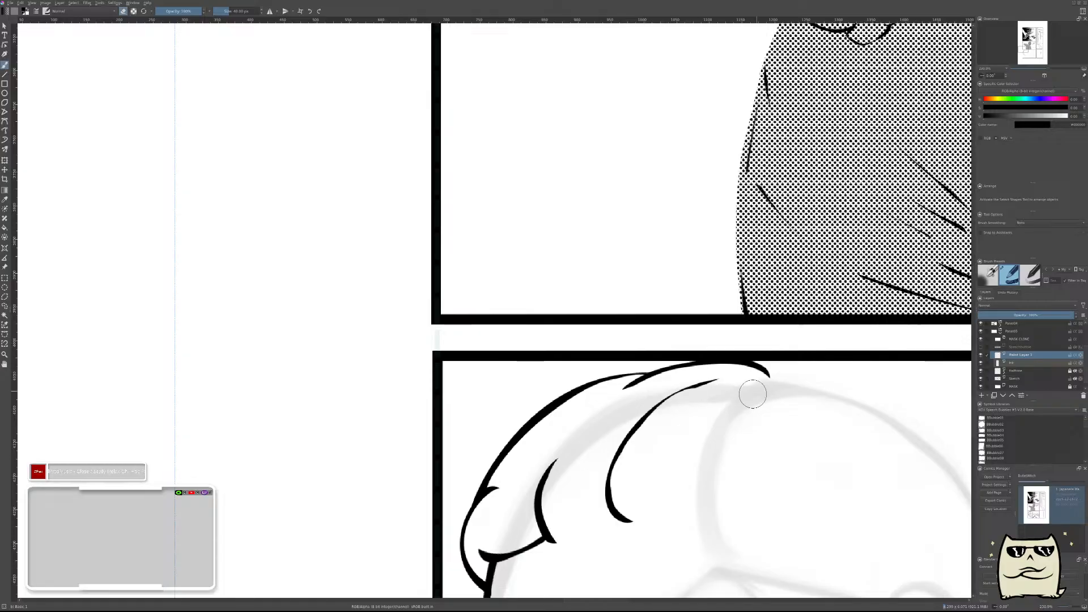
# Try to ink a small crescent strand in the gap between the first crescent strand and the long curved strand.
pyautogui.scroll(-3, 715, 471)
pyautogui.scroll(5, 675, 488)
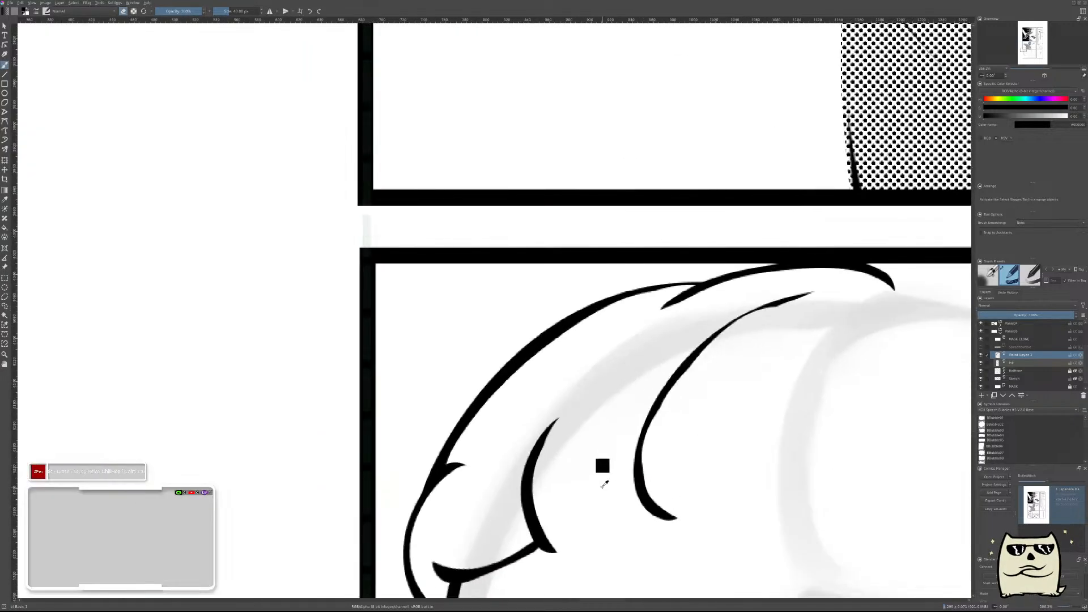
pyautogui.press('e')
pyautogui.moveTo(597, 515)
pyautogui.mouseDown()
pyautogui.moveTo(584, 477)
pyautogui.moveTo(612, 499)
pyautogui.moveTo(605, 473)
pyautogui.moveTo(605, 500)
pyautogui.moveTo(592, 488)
pyautogui.mouseUp()
pyautogui.press('e')
pyautogui.moveTo(715, 401)
pyautogui.mouseDown()
pyautogui.moveTo(756, 436)
pyautogui.moveTo(756, 418)
pyautogui.mouseUp()
pyautogui.press('ctrl')
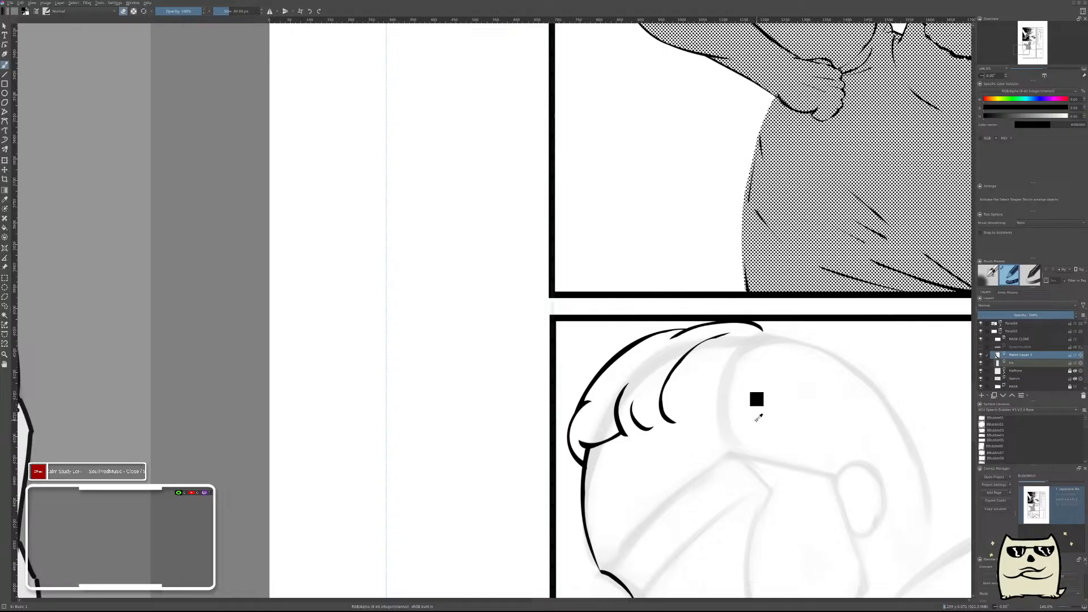
pyautogui.moveTo(769, 400)
pyautogui.keyDown('ctrl'); pyautogui.mouseDown()
pyautogui.moveTo(771, 424)
pyautogui.moveTo(774, 396)
pyautogui.mouseUp(); pyautogui.keyUp('ctrl')
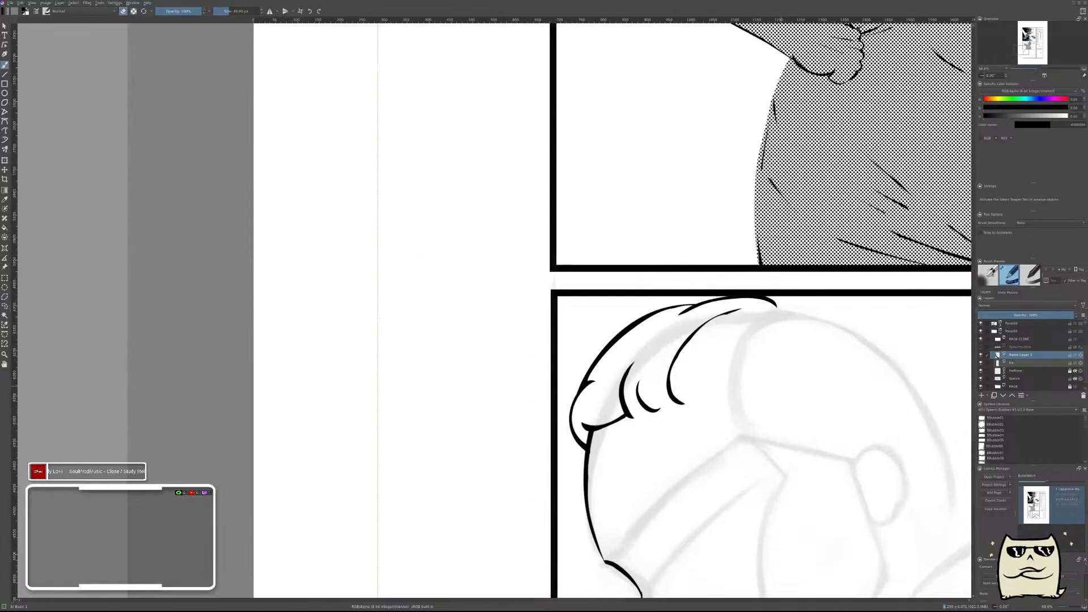
# Merge the new strands into the ink layer, then lasso and shift them slightly up so the long strand meets the top hair outline.
pyautogui.hotkey('ctrl', 'e')
pyautogui.press('Insert')
pyautogui.press('l')
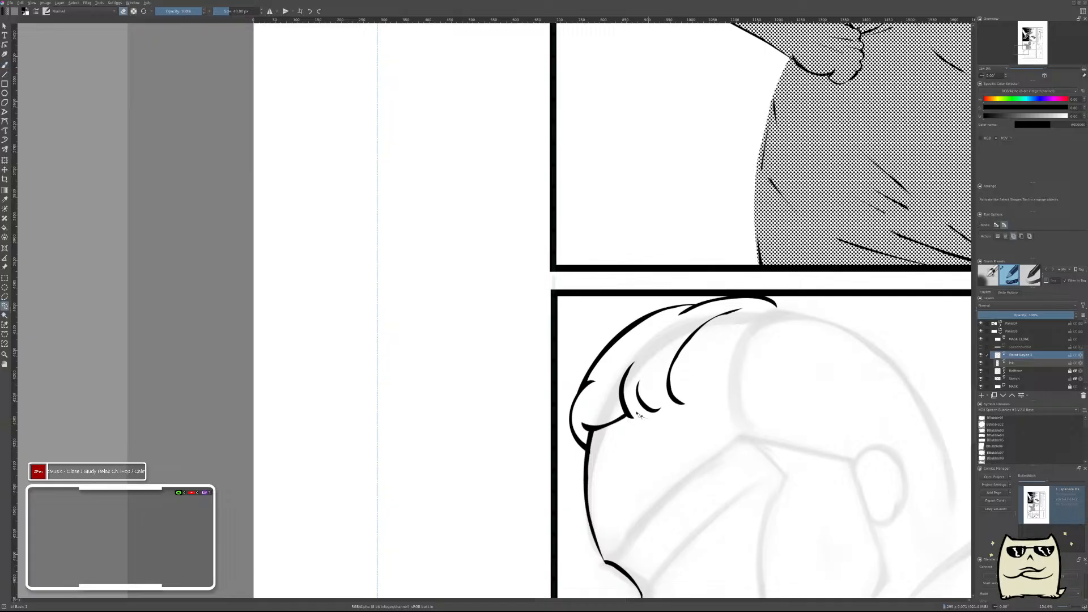
pyautogui.press('Delete')
pyautogui.hotkey('ctrl', 'shift', 'a')
pyautogui.click(1082, 395)
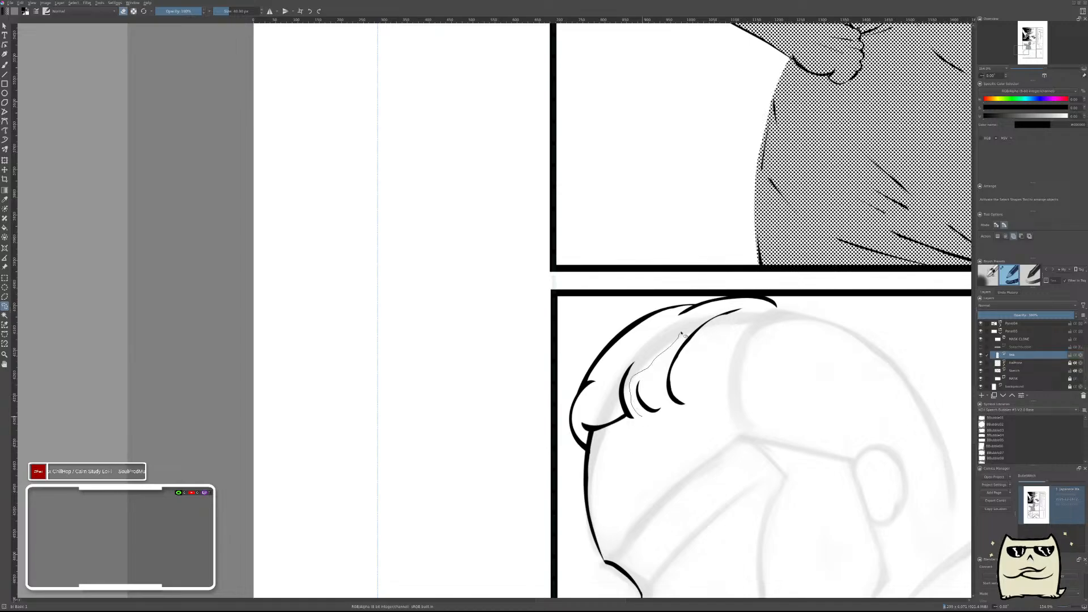
pyautogui.moveTo(717, 400); pyautogui.dragTo(674, 439)
pyautogui.hotkey('ctrl', 't')
pyautogui.moveTo(716, 380)
pyautogui.mouseDown()
pyautogui.moveTo(716, 355)
pyautogui.moveTo(716, 368)
pyautogui.mouseUp()
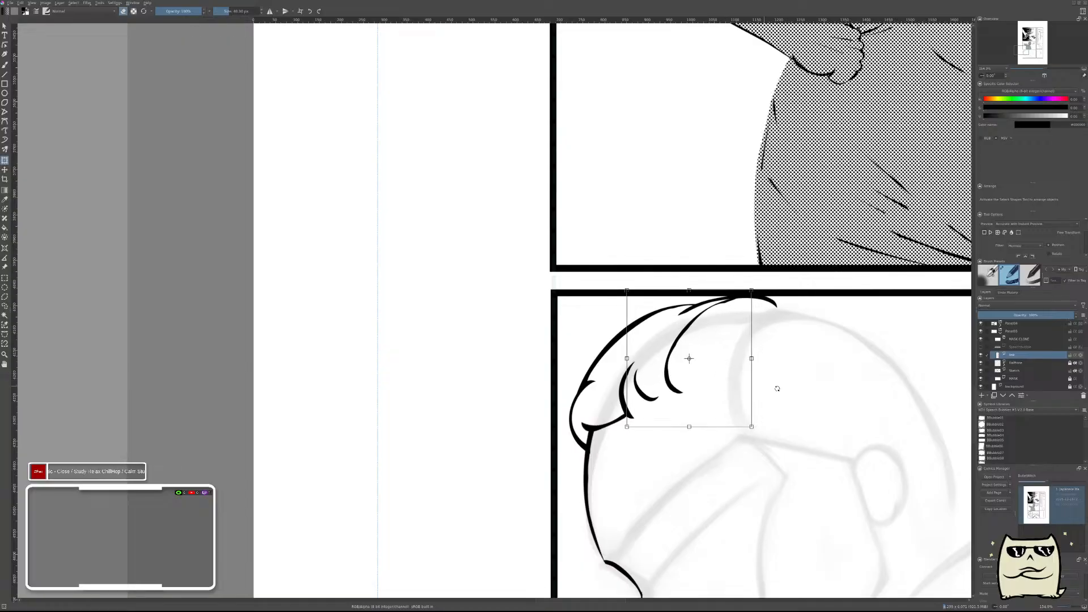
pyautogui.scroll(-5, 860, 378)
pyautogui.press('Return')
pyautogui.hotkey('ctrl', 'shift', 'a')
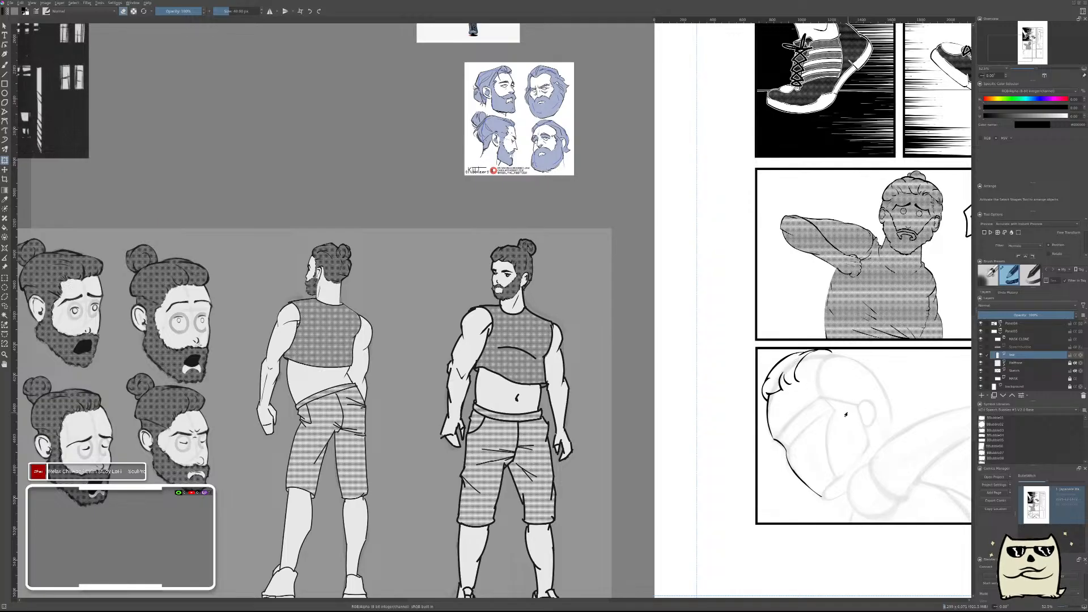
# Erase both crescent strands and the lower part of the long strand, keeping only its tapered tip near the outline.
pyautogui.moveTo(854, 405)
pyautogui.mouseDown()
pyautogui.moveTo(816, 461)
pyautogui.moveTo(675, 540)
pyautogui.moveTo(724, 349)
pyautogui.moveTo(692, 289)
pyautogui.mouseUp()
pyautogui.moveTo(667, 337)
pyautogui.mouseDown()
pyautogui.moveTo(741, 273)
pyautogui.moveTo(811, 281)
pyautogui.moveTo(683, 389)
pyautogui.moveTo(680, 366)
pyautogui.mouseUp()
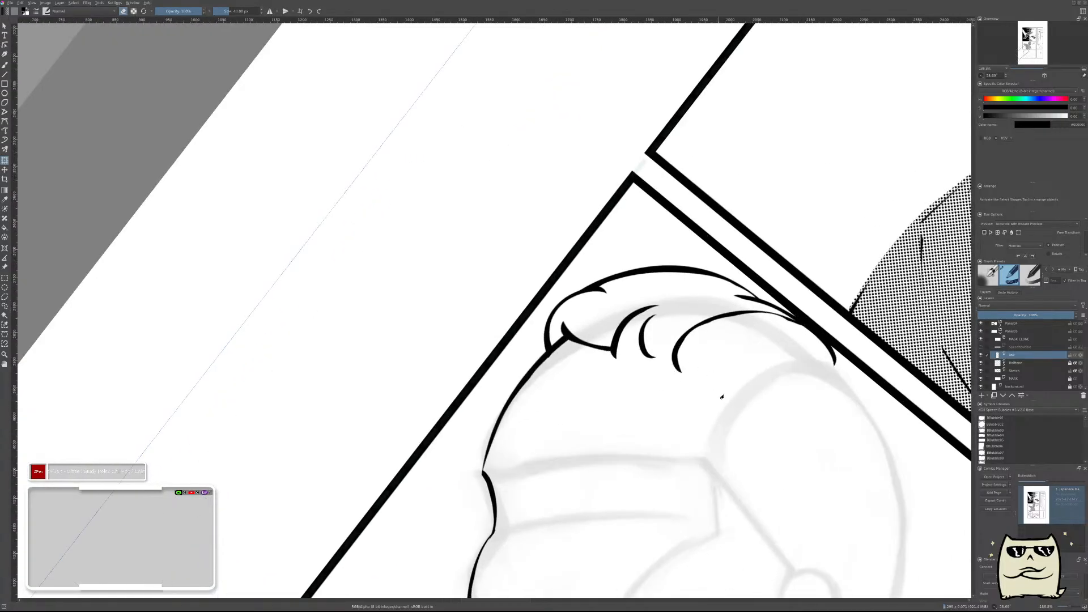
pyautogui.press('b')
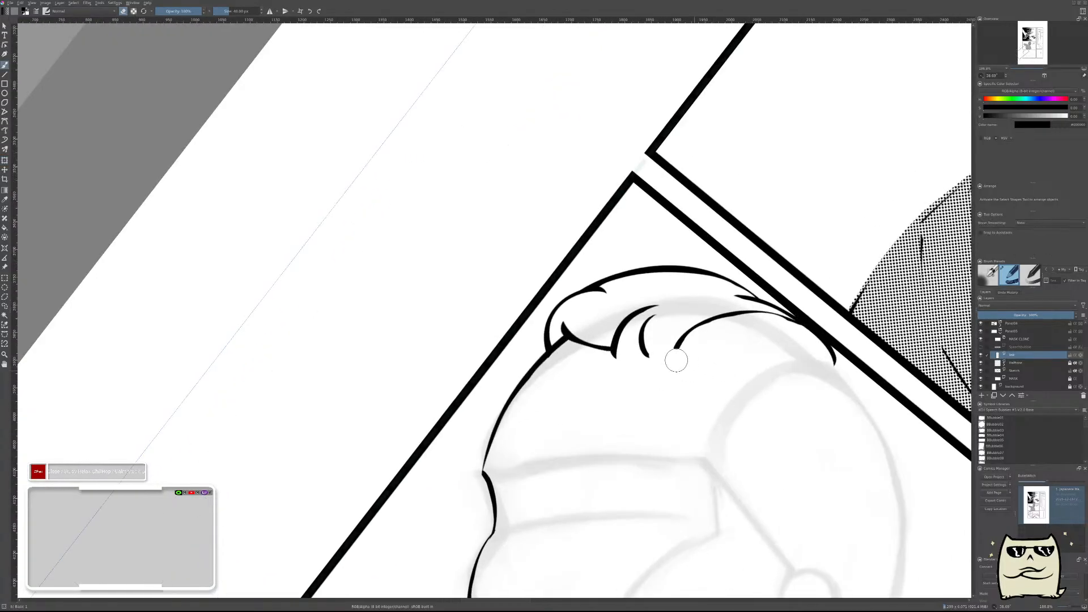
pyautogui.moveTo(619, 365)
pyautogui.mouseDown()
pyautogui.moveTo(628, 342)
pyautogui.moveTo(649, 336)
pyautogui.moveTo(674, 352)
pyautogui.mouseUp()
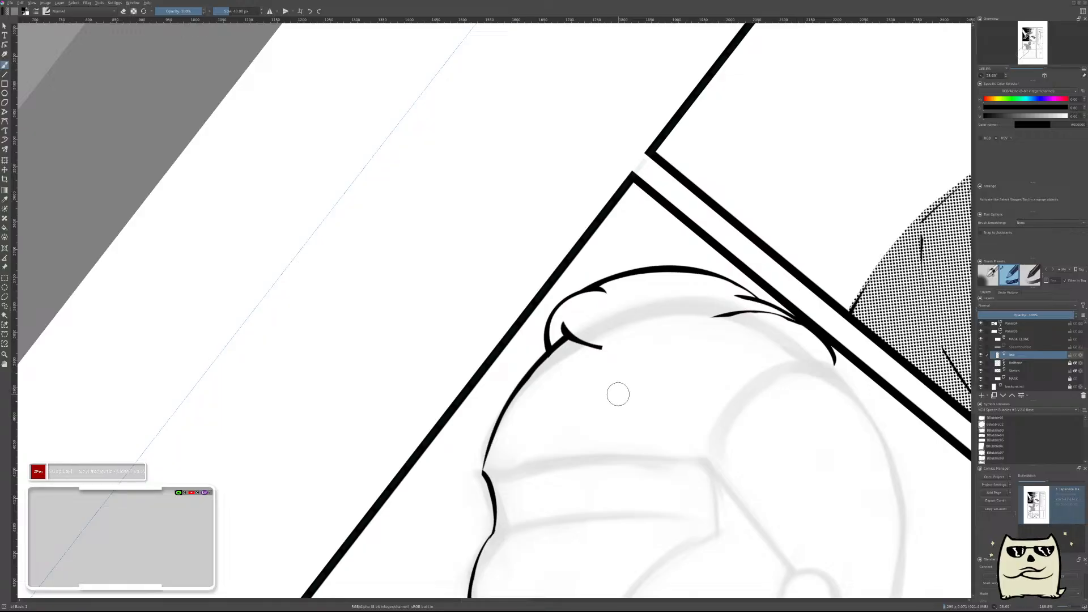
# Ink a tapered crescent strand on a new paint layer and move it to join the end of the short hairline strand.
pyautogui.press('Insert')
pyautogui.moveTo(617, 338); pyautogui.dragTo(639, 334)
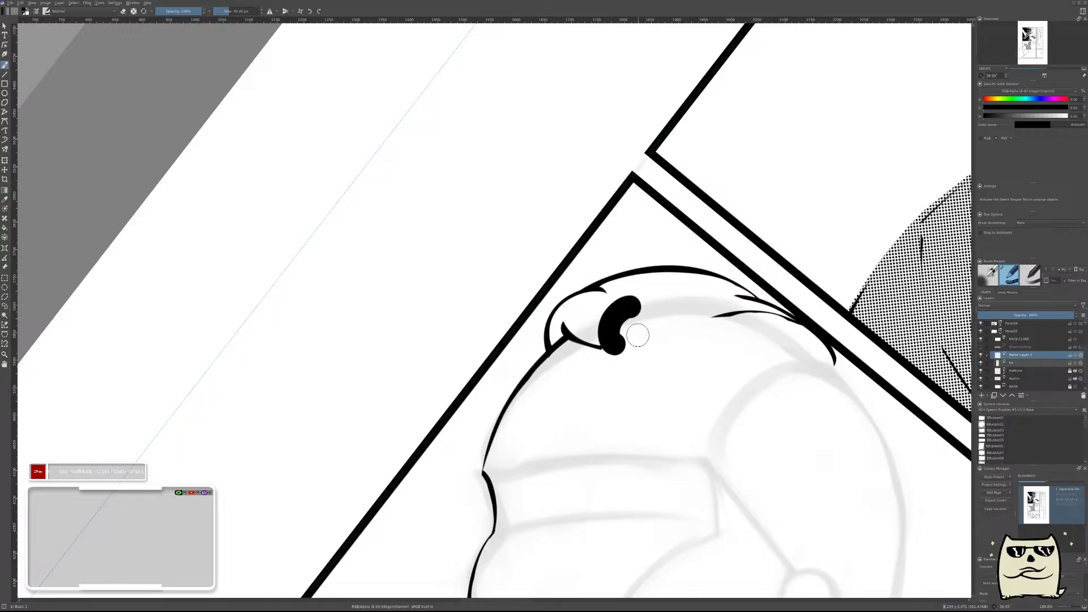
pyautogui.hotkey('ctrl', 'z')
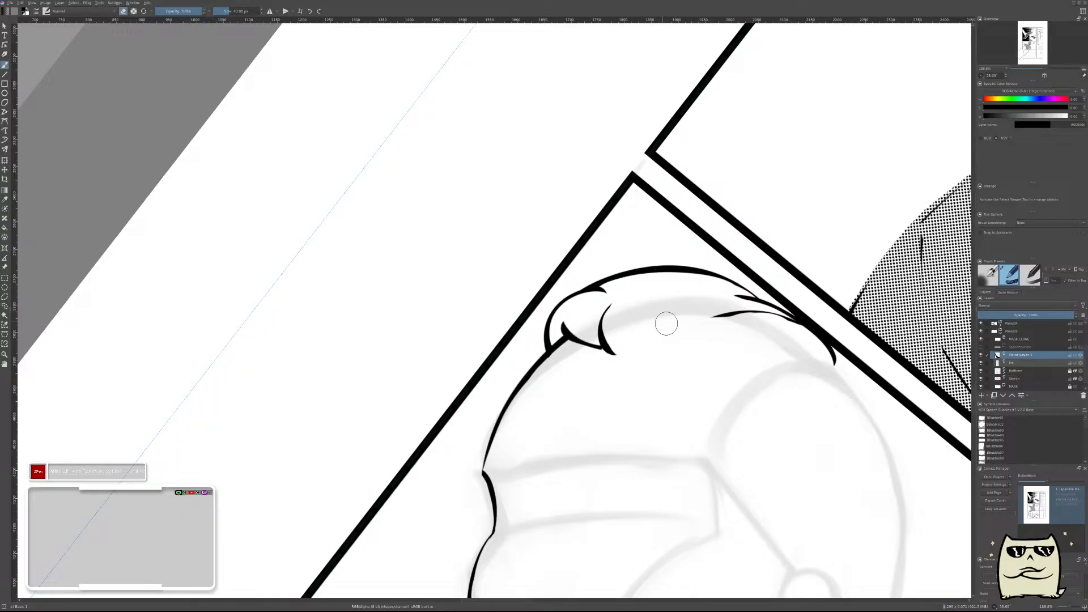
pyautogui.press('t')
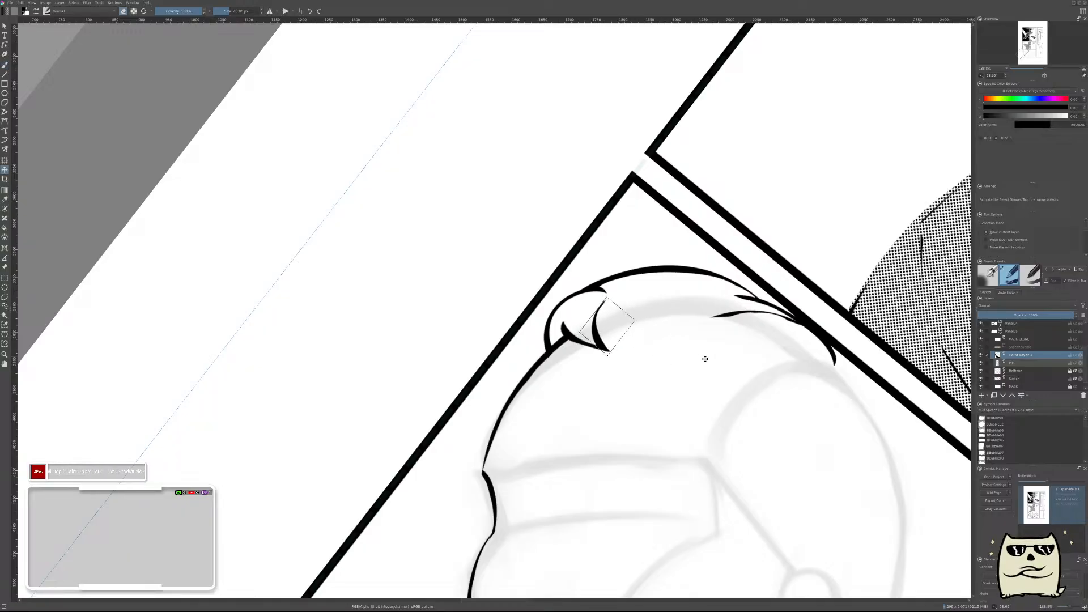
# Ink a large arched strand beside the crescent, hooked at its base and tapering along the top of the hair.
pyautogui.press('b')
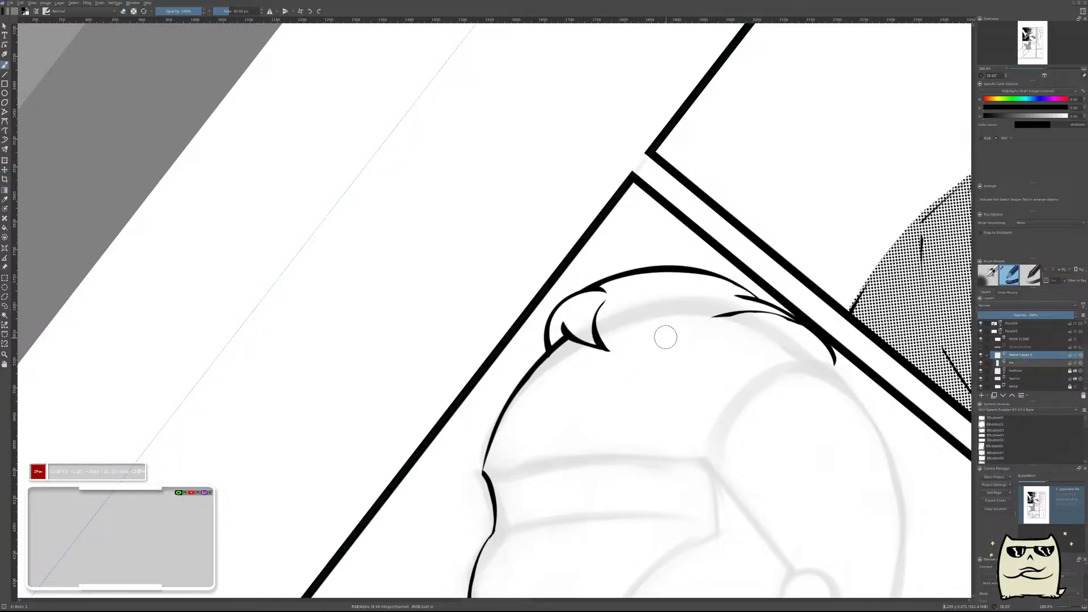
pyautogui.moveTo(640, 326); pyautogui.dragTo(692, 320)
pyautogui.hotkey('ctrl', 'z')
pyautogui.moveTo(636, 347); pyautogui.dragTo(683, 324)
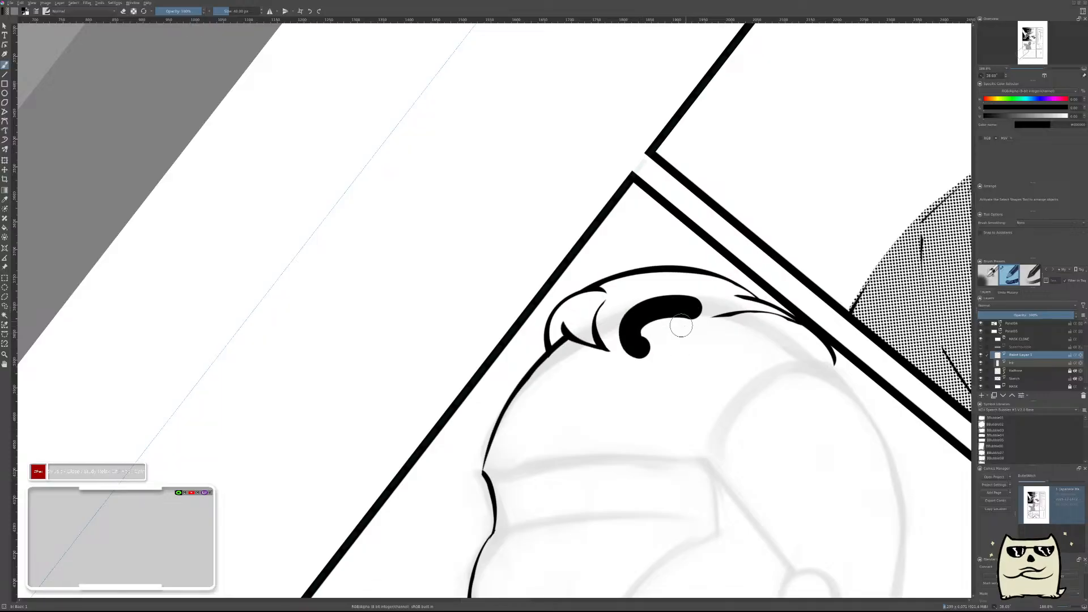
pyautogui.hotkey('ctrl', 'z')
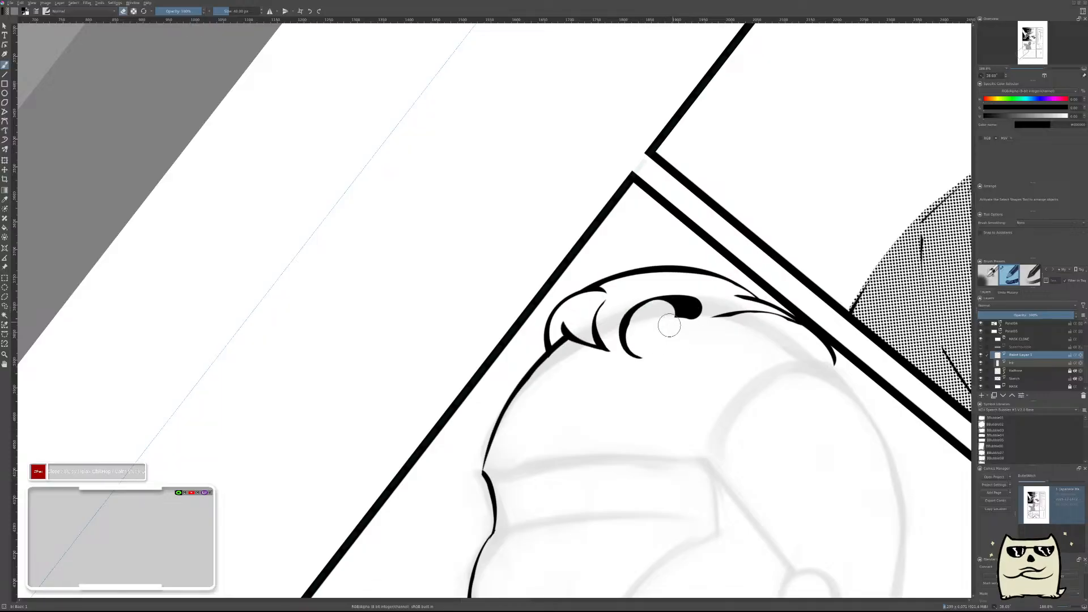
pyautogui.hotkey('ctrl', 'z')
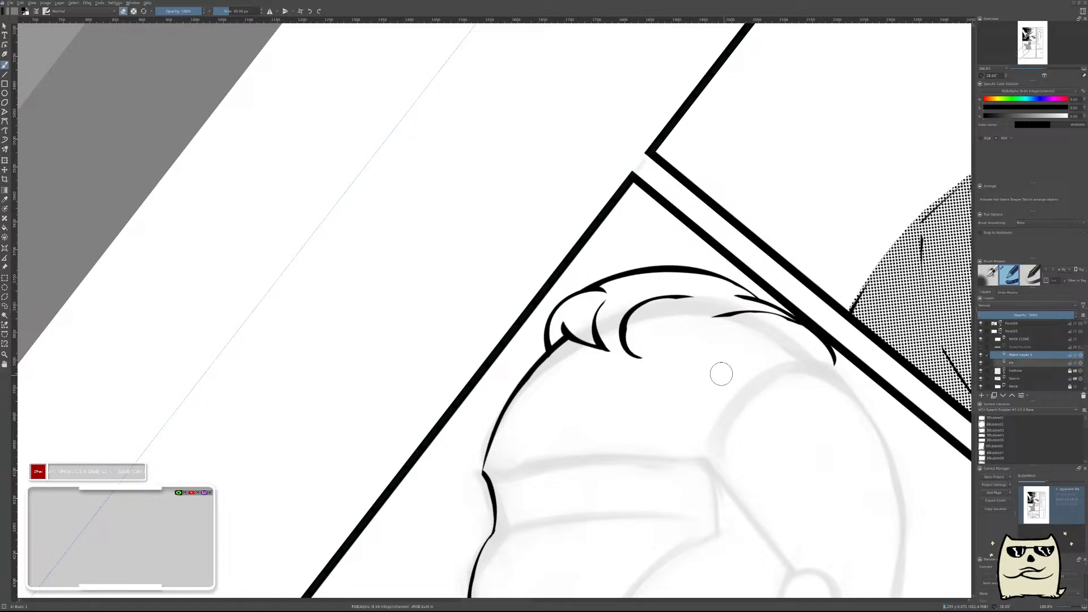
# Try to ink a small arched strand beside the large one, merge it down and add a new paint layer.
pyautogui.moveTo(662, 351)
pyautogui.mouseDown()
pyautogui.moveTo(715, 360)
pyautogui.moveTo(698, 358)
pyautogui.mouseUp()
pyautogui.hotkey('ctrl', 'z')
pyautogui.hotkey('ctrl', 'z')
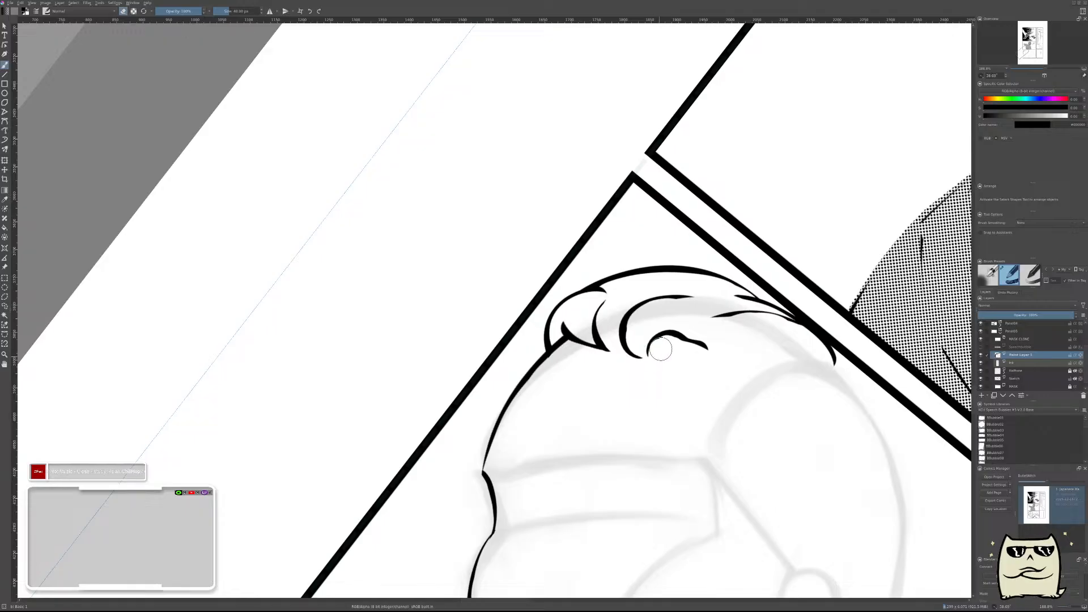
pyautogui.moveTo(672, 347); pyautogui.dragTo(705, 352)
pyautogui.hotkey('ctrl', 'e')
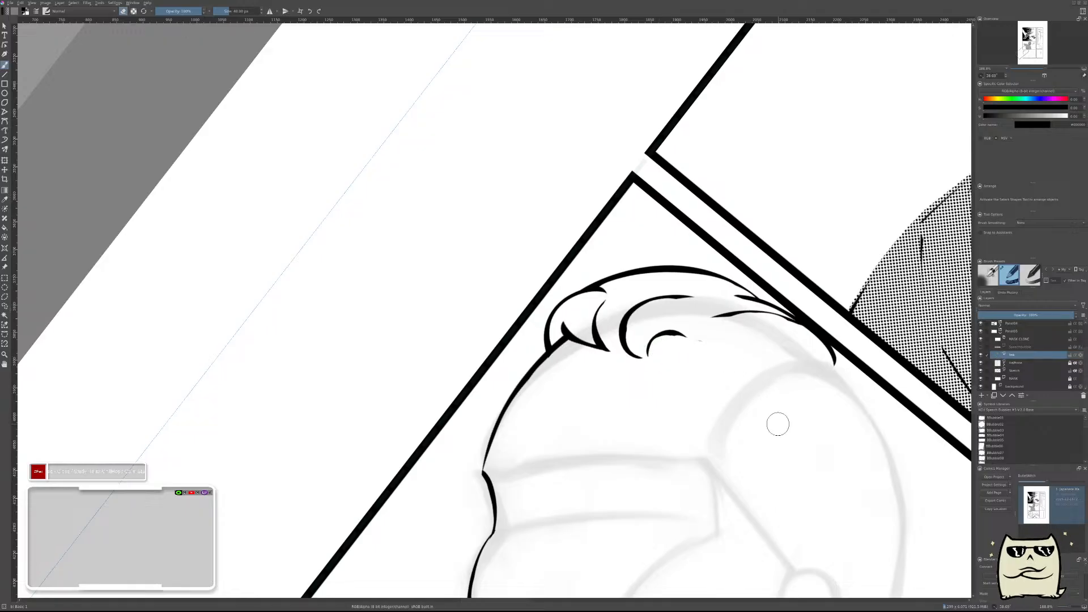
pyautogui.press('Insert')
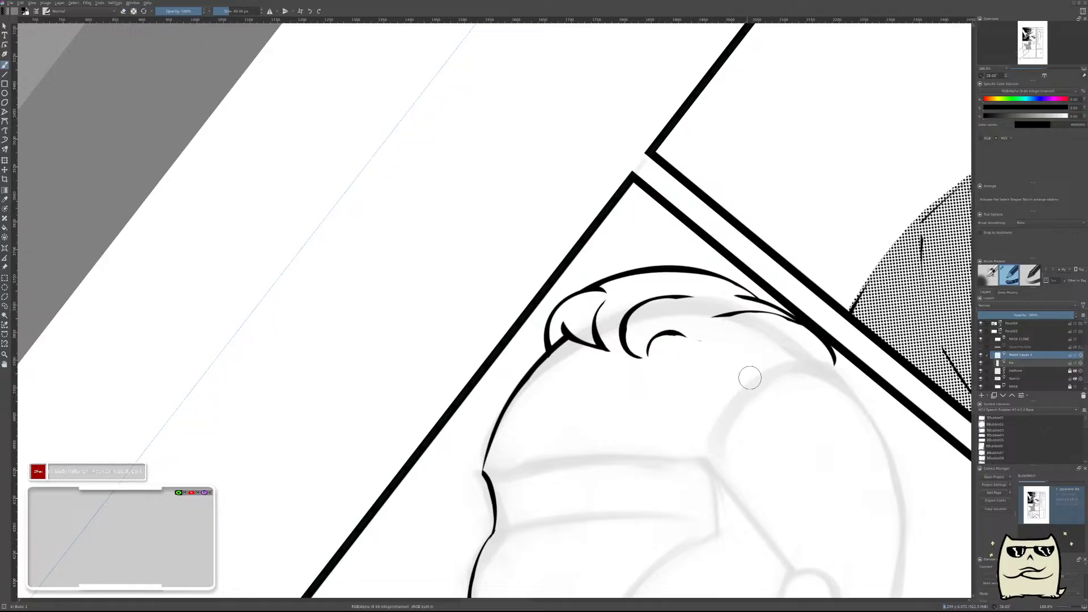
# Try to ink a longer tapered arch from beyond the small strand toward the back of the hair.
pyautogui.moveTo(694, 380)
pyautogui.mouseDown()
pyautogui.moveTo(736, 343)
pyautogui.moveTo(809, 388)
pyautogui.mouseUp()
pyautogui.hotkey('ctrl', 'z')
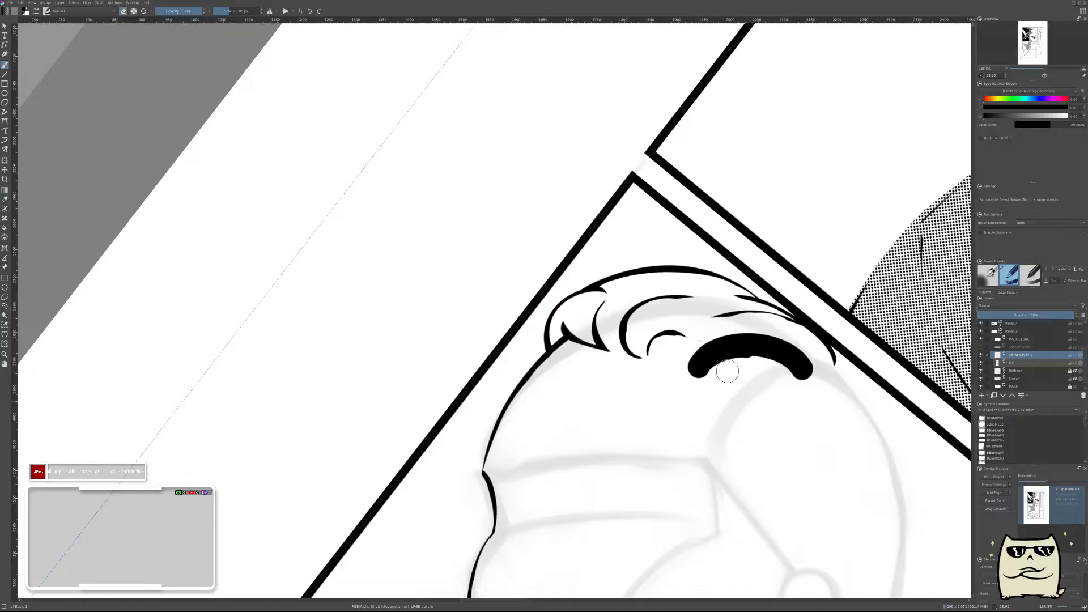
pyautogui.hotkey('ctrl', 'z')
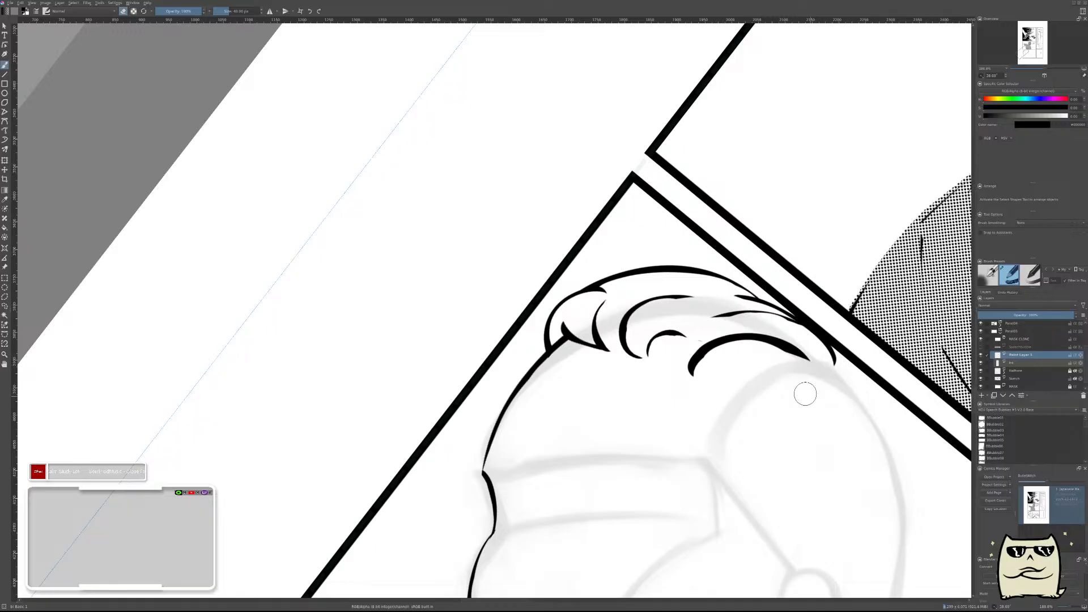
pyautogui.hotkey('ctrl', 'z')
pyautogui.moveTo(807, 386); pyautogui.dragTo(750, 473)
pyautogui.moveTo(799, 405); pyautogui.dragTo(827, 361)
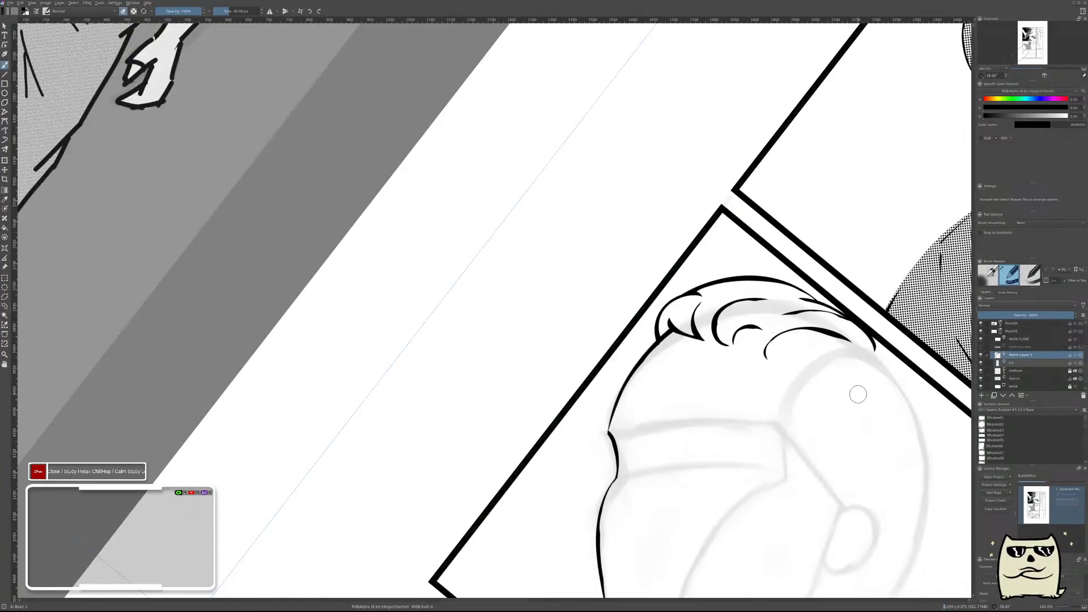
pyautogui.moveTo(713, 365)
pyautogui.mouseDown()
pyautogui.moveTo(712, 410)
pyautogui.moveTo(759, 378)
pyautogui.mouseUp()
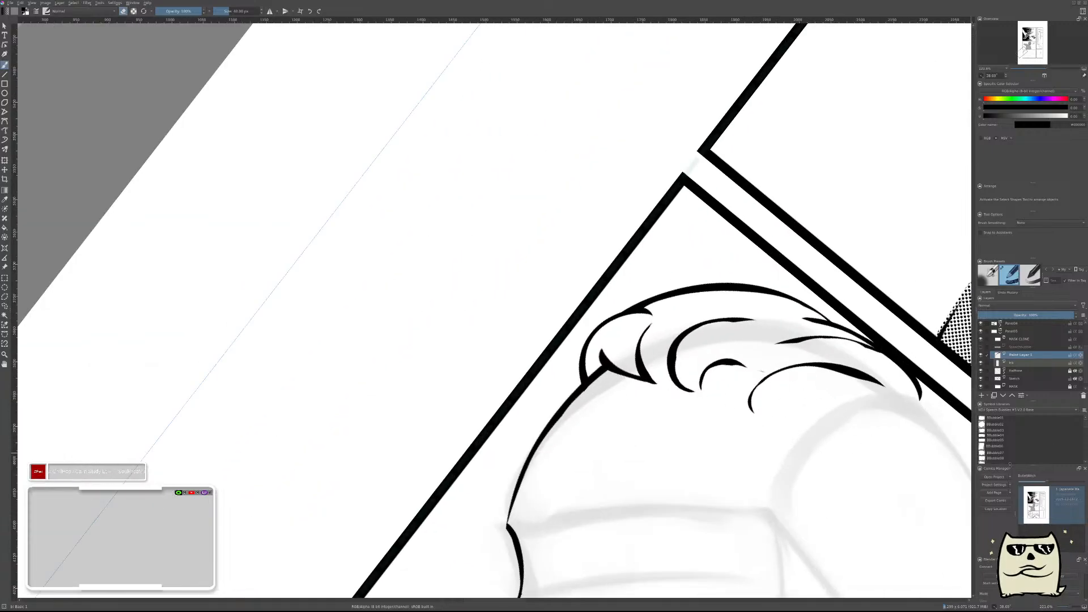
# Merge the longer arch down, erase it and the small arched strand, and add a new paint layer.
pyautogui.hotkey('ctrl', 'e')
pyautogui.moveTo(881, 388)
pyautogui.mouseDown()
pyautogui.moveTo(836, 373)
pyautogui.moveTo(741, 406)
pyautogui.moveTo(760, 374)
pyautogui.mouseUp()
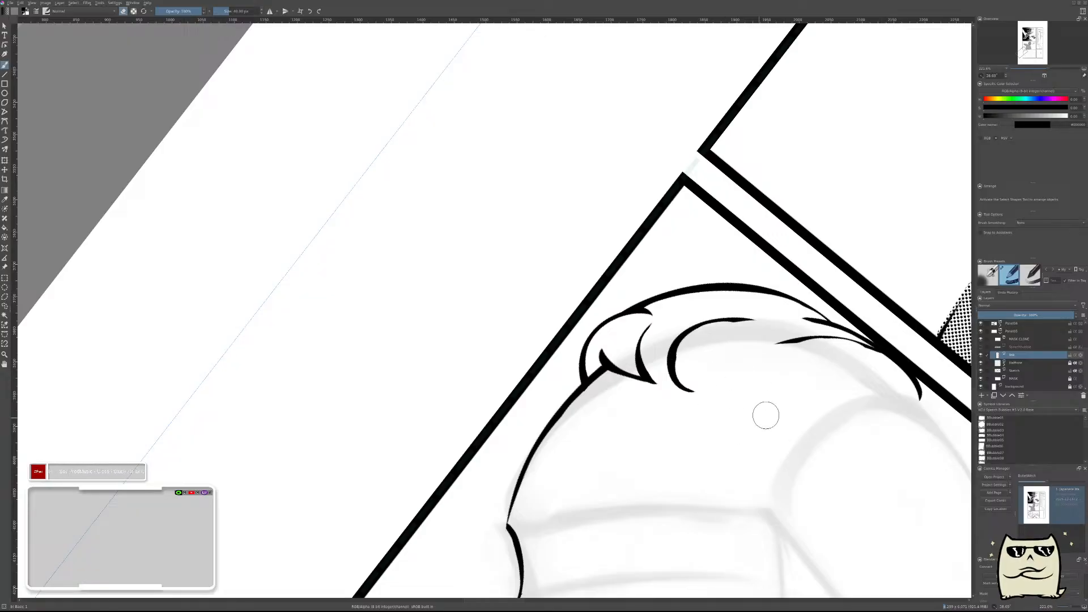
pyautogui.press('Insert')
# Ink a tapered C-shaped strand beside the large arched one, plus a broken arched strand next to it.
pyautogui.press('e')
pyautogui.moveTo(739, 379); pyautogui.dragTo(792, 370)
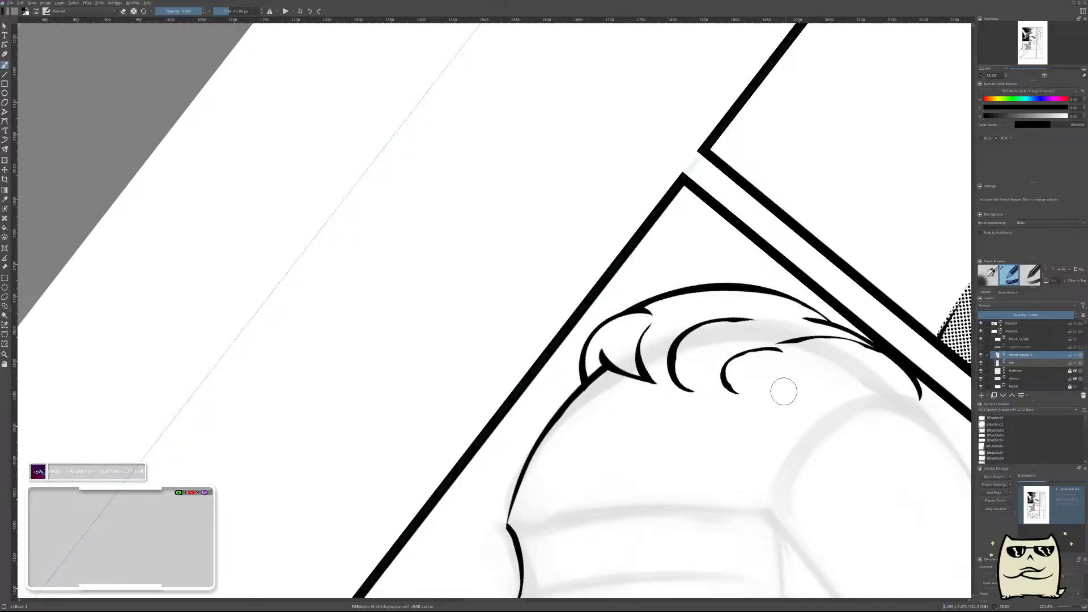
pyautogui.moveTo(796, 390)
pyautogui.mouseDown()
pyautogui.moveTo(789, 376)
pyautogui.moveTo(828, 377)
pyautogui.mouseUp()
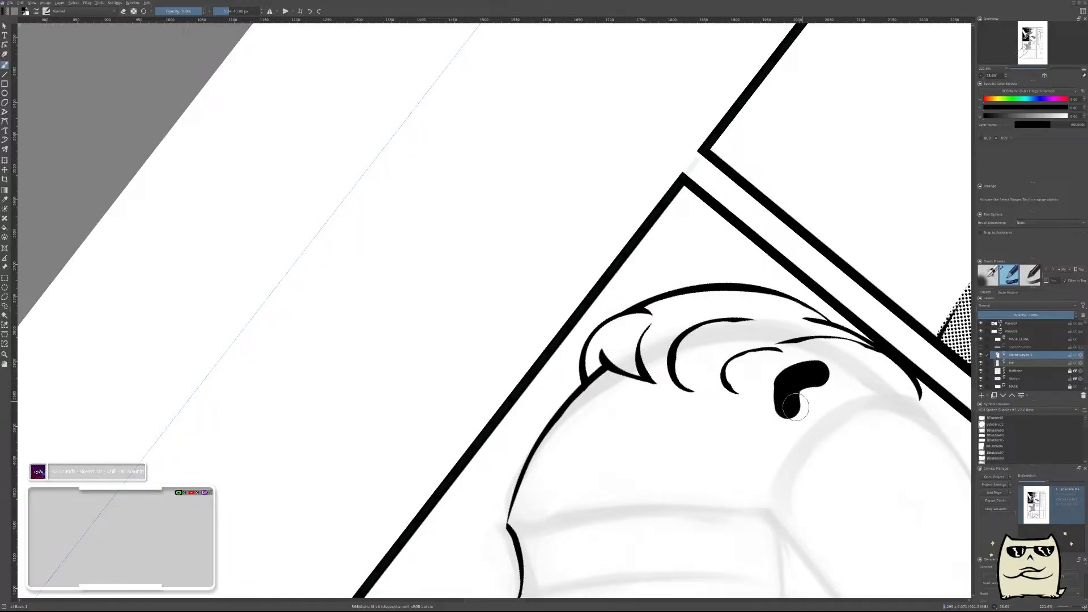
pyautogui.hotkey('ctrl', 'z')
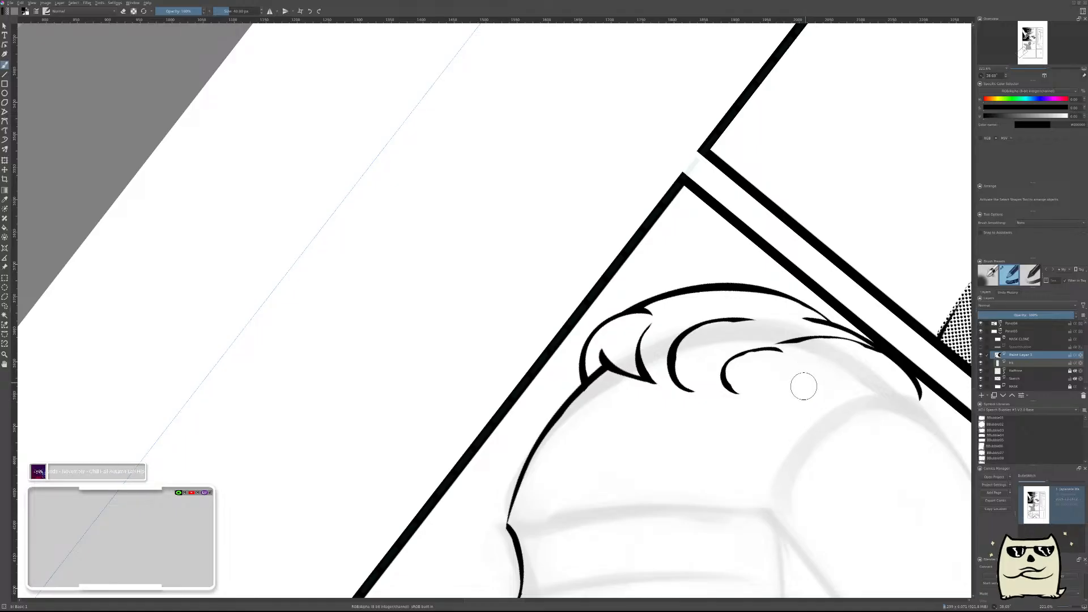
pyautogui.moveTo(804, 385)
pyautogui.mouseDown()
pyautogui.moveTo(811, 363)
pyautogui.moveTo(865, 366)
pyautogui.mouseUp()
pyautogui.hotkey('ctrl', 'z')
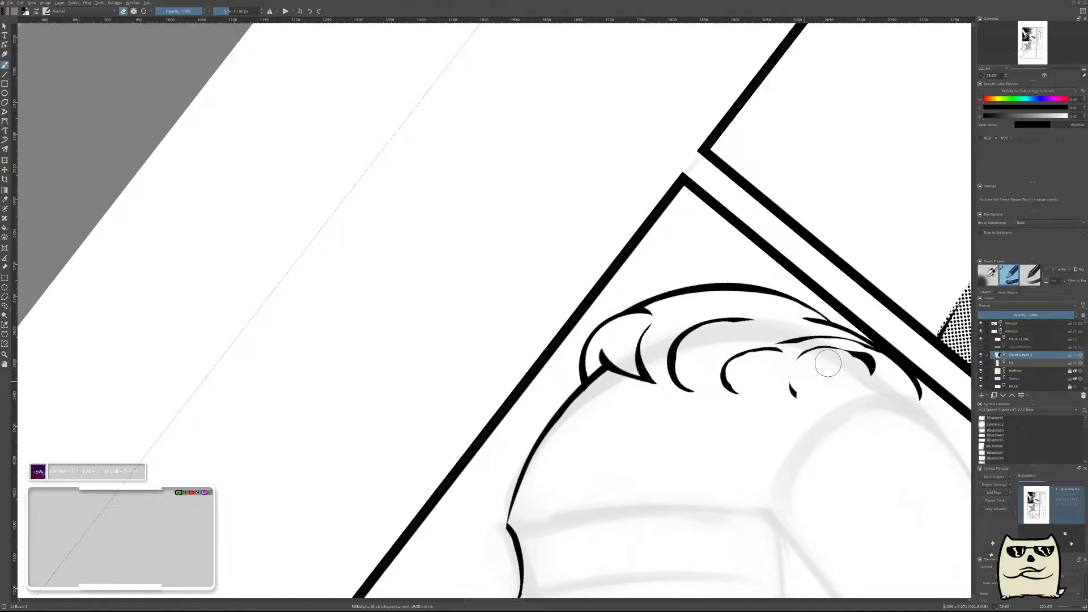
# Merge the C-shaped strand and the broken arched strand down into the ink layer.
pyautogui.moveTo(873, 405); pyautogui.dragTo(708, 460)
pyautogui.moveTo(773, 441); pyautogui.dragTo(642, 540)
pyautogui.moveTo(683, 501); pyautogui.dragTo(724, 437)
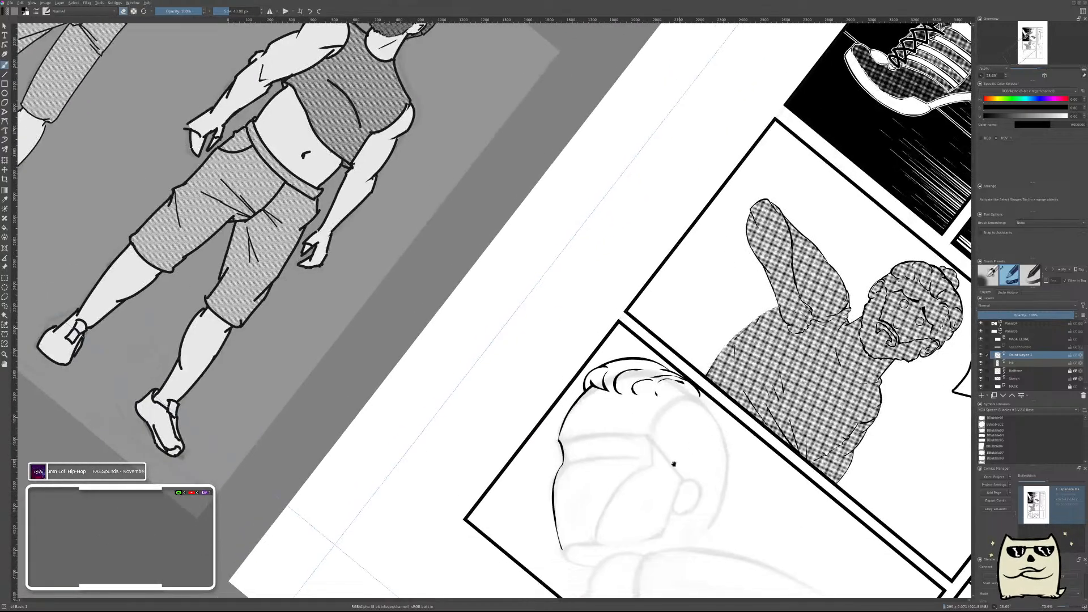
pyautogui.moveTo(674, 464); pyautogui.dragTo(719, 425)
pyautogui.moveTo(663, 386); pyautogui.dragTo(690, 345)
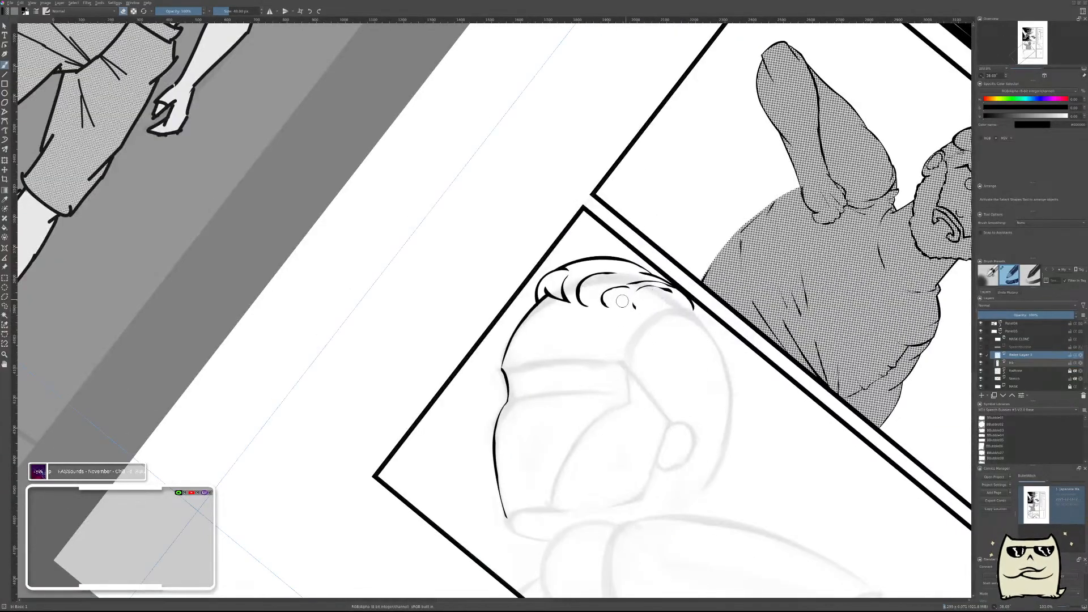
pyautogui.moveTo(622, 301); pyautogui.dragTo(618, 249)
pyautogui.press('e')
pyautogui.press('e')
pyautogui.moveTo(604, 295)
pyautogui.mouseDown()
pyautogui.moveTo(562, 281)
pyautogui.moveTo(613, 285)
pyautogui.mouseUp()
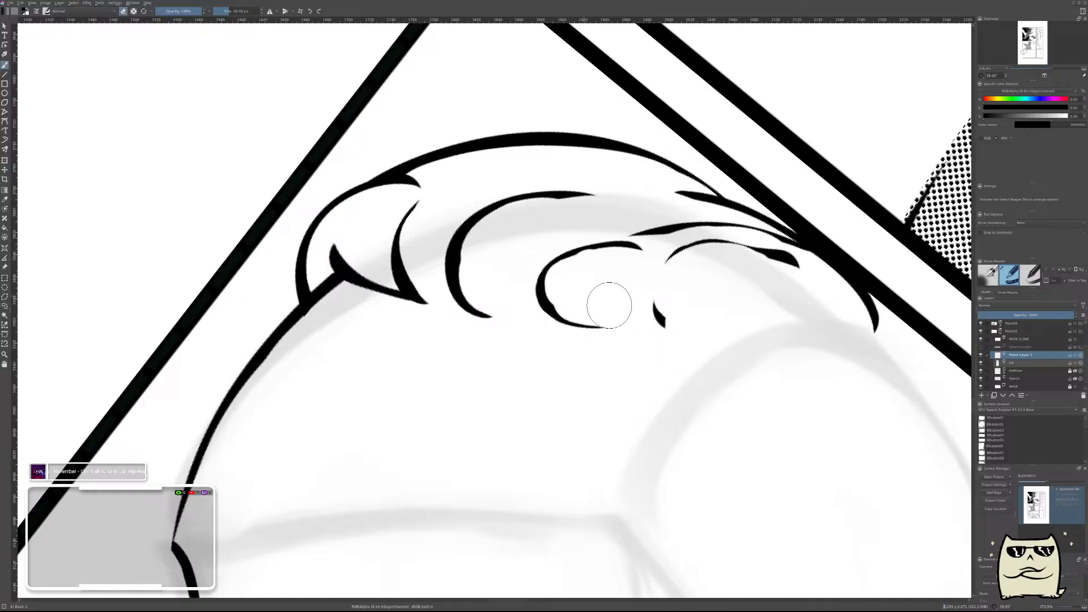
pyautogui.hotkey('ctrl', 'e')
# Add a new paint layer and ink a small tapered arch linking the lower ends of the large arched strand and the C-shaped strand.
pyautogui.moveTo(488, 284)
pyautogui.mouseDown()
pyautogui.moveTo(518, 292)
pyautogui.moveTo(507, 303)
pyautogui.mouseUp()
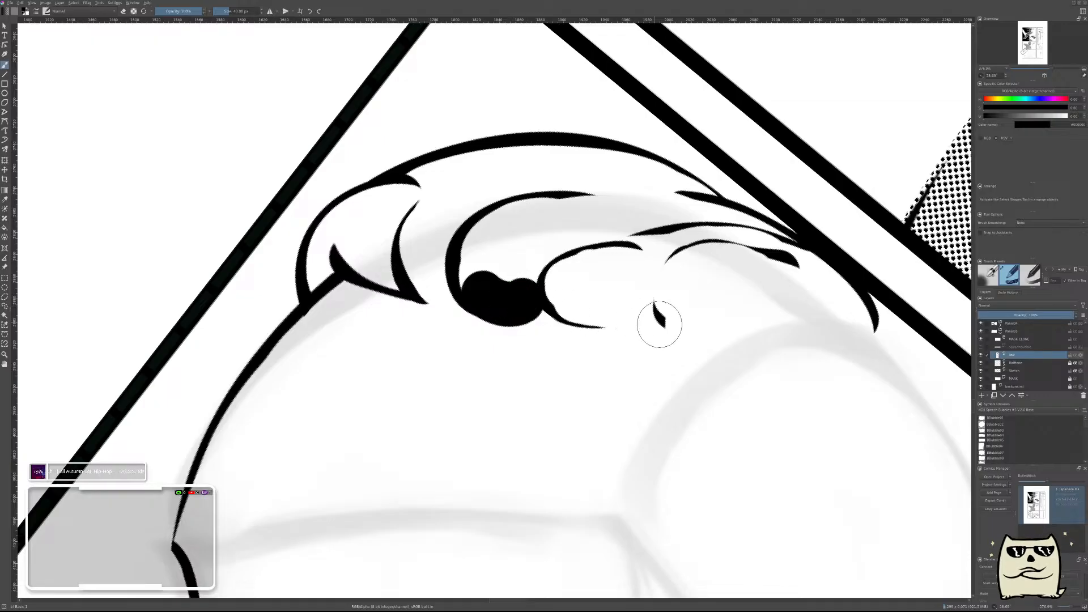
pyautogui.hotkey('ctrl', 'z')
pyautogui.press('Insert')
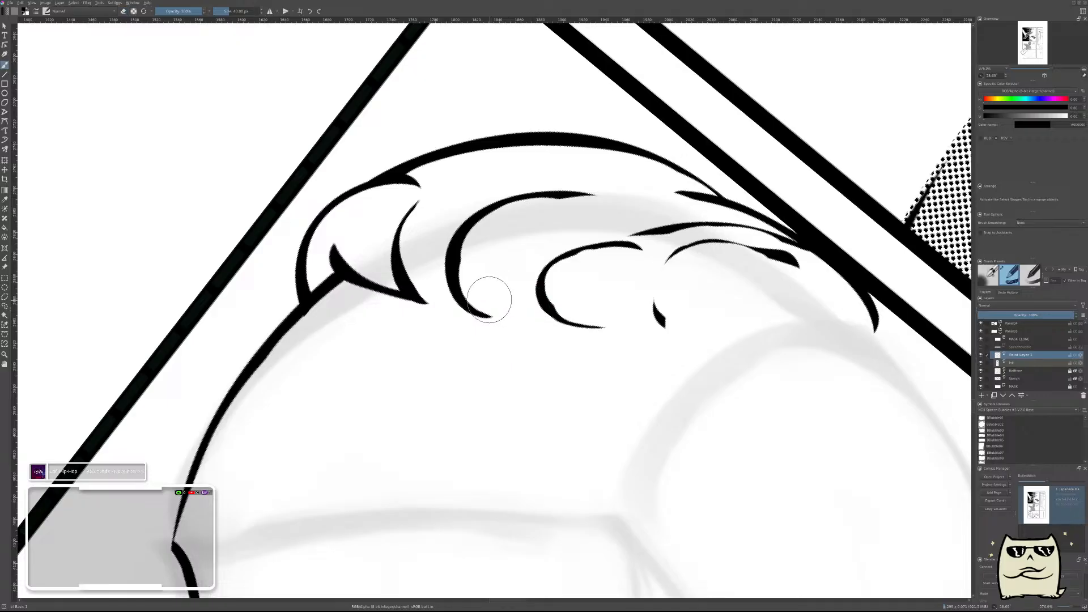
pyautogui.moveTo(490, 300); pyautogui.dragTo(507, 330)
pyautogui.hotkey('ctrl', 'z')
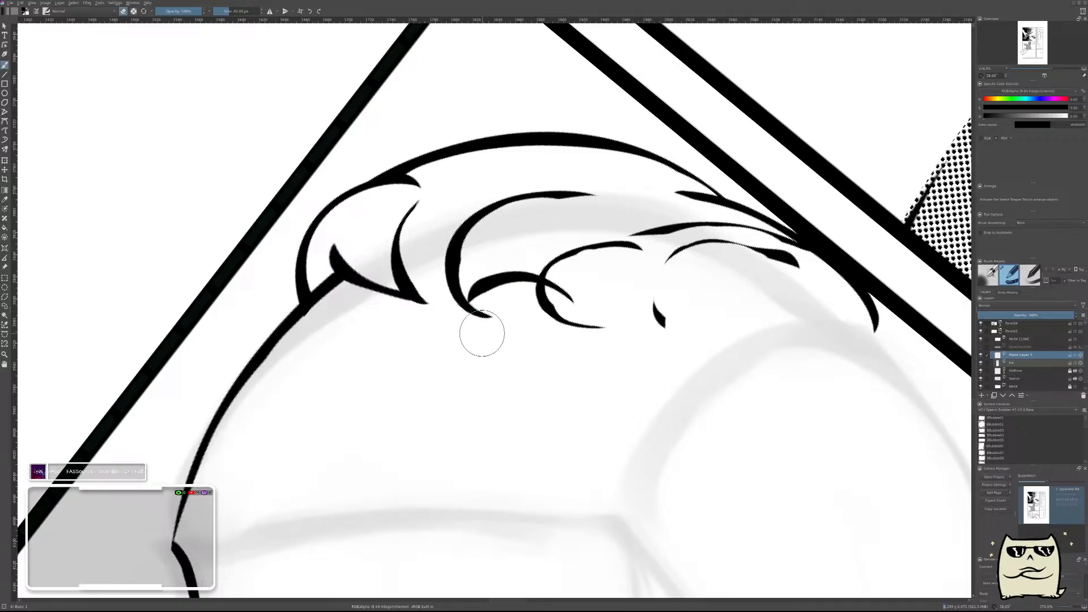
pyautogui.moveTo(711, 417); pyautogui.dragTo(733, 424)
pyautogui.press('b')
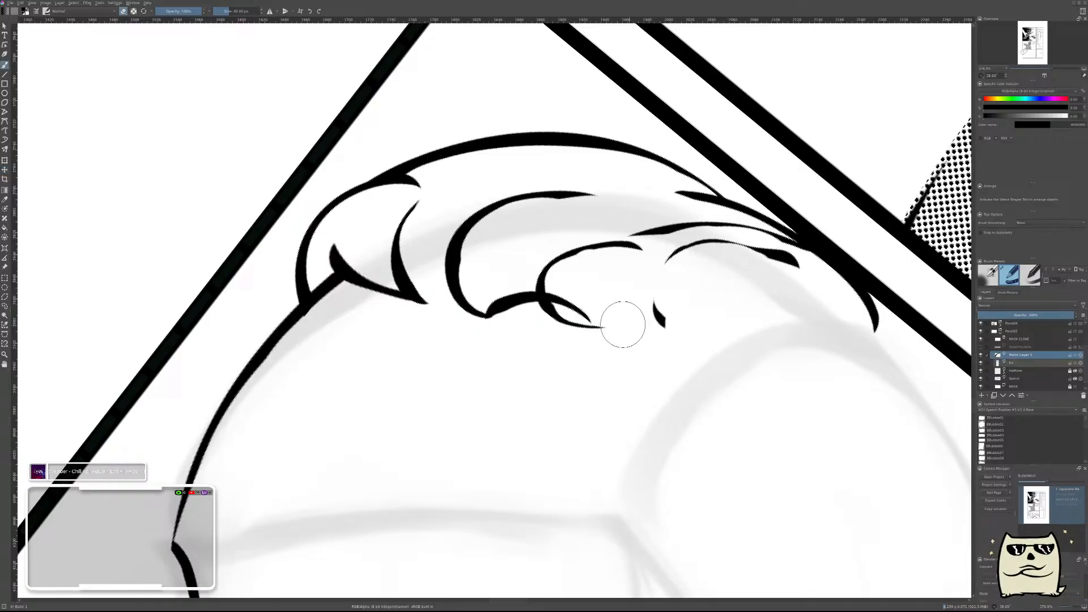
# Examine the inked hairline against the whole page in normal and mirrored view.
pyautogui.scroll(-5, 742, 413)
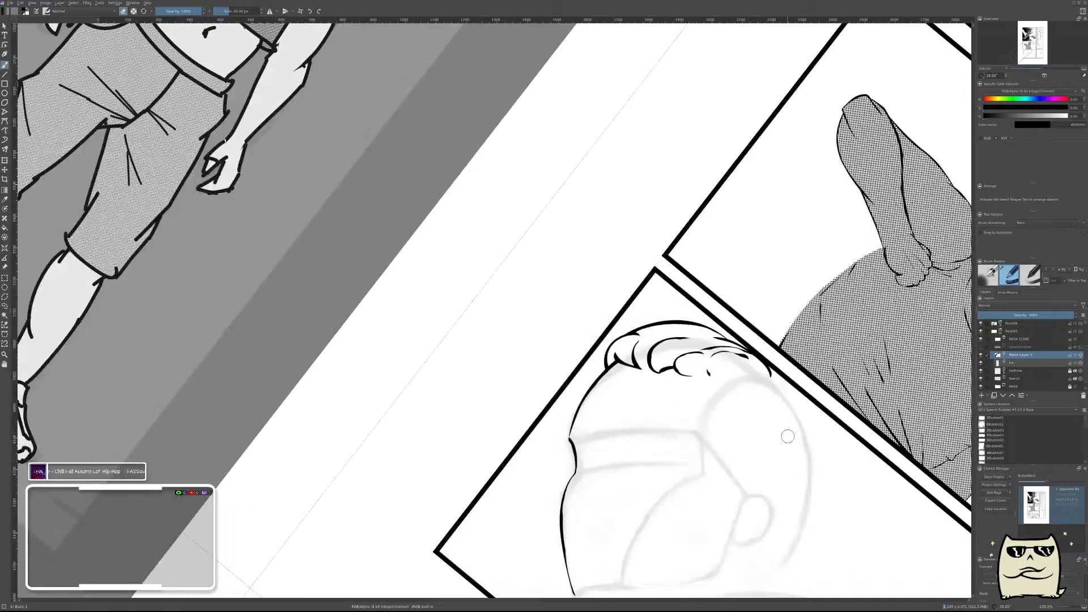
pyautogui.scroll(-4, 787, 437)
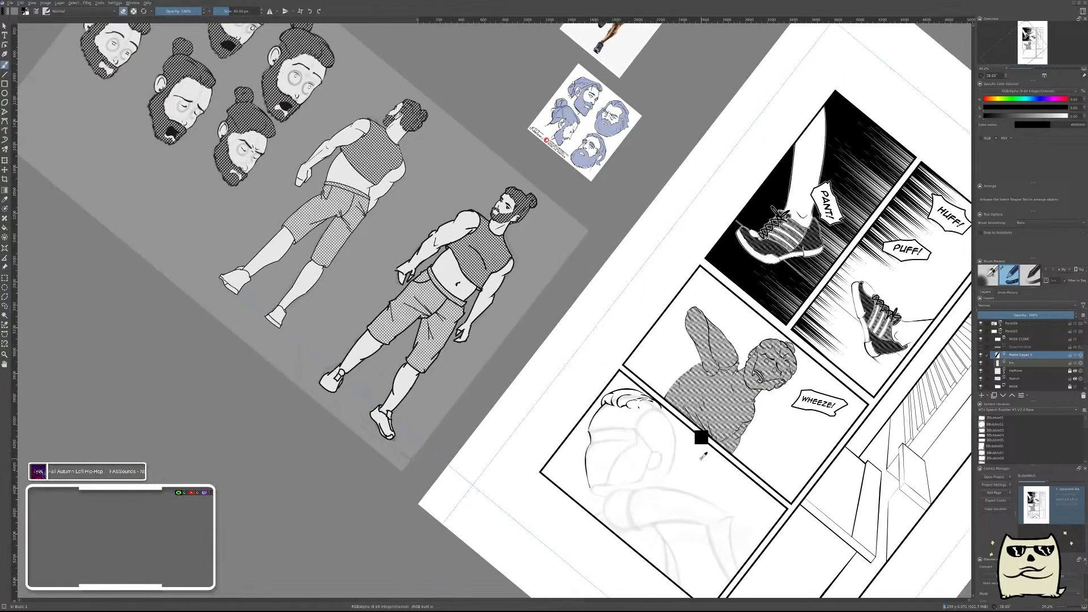
pyautogui.hotkey('shift', 'Delete')
pyautogui.hotkey('ctrl', 'z')
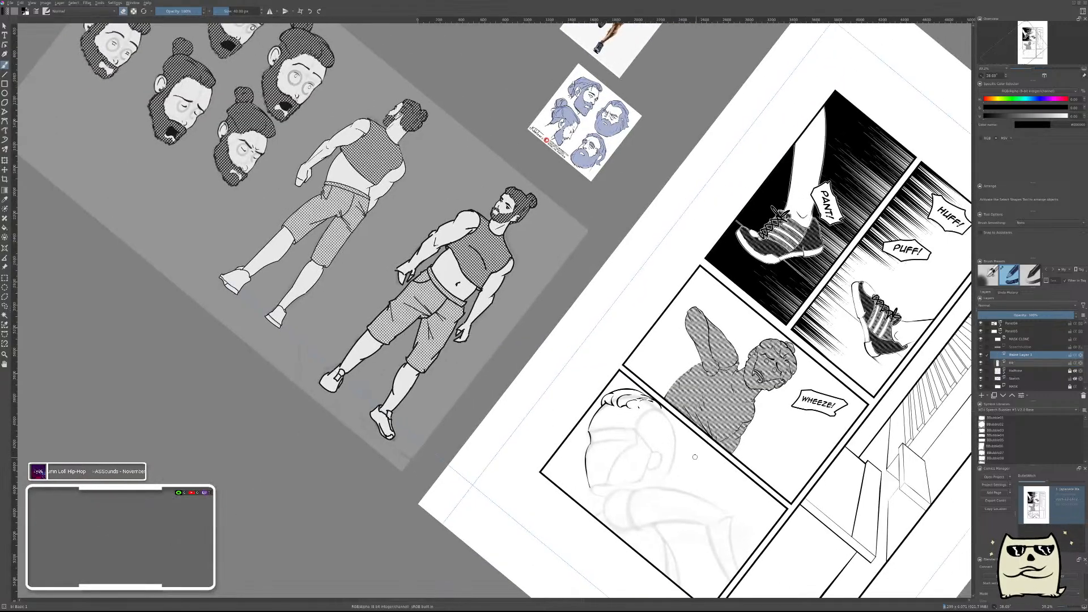
pyautogui.press('m')
pyautogui.moveTo(525, 406); pyautogui.dragTo(716, 418)
pyautogui.press('m')
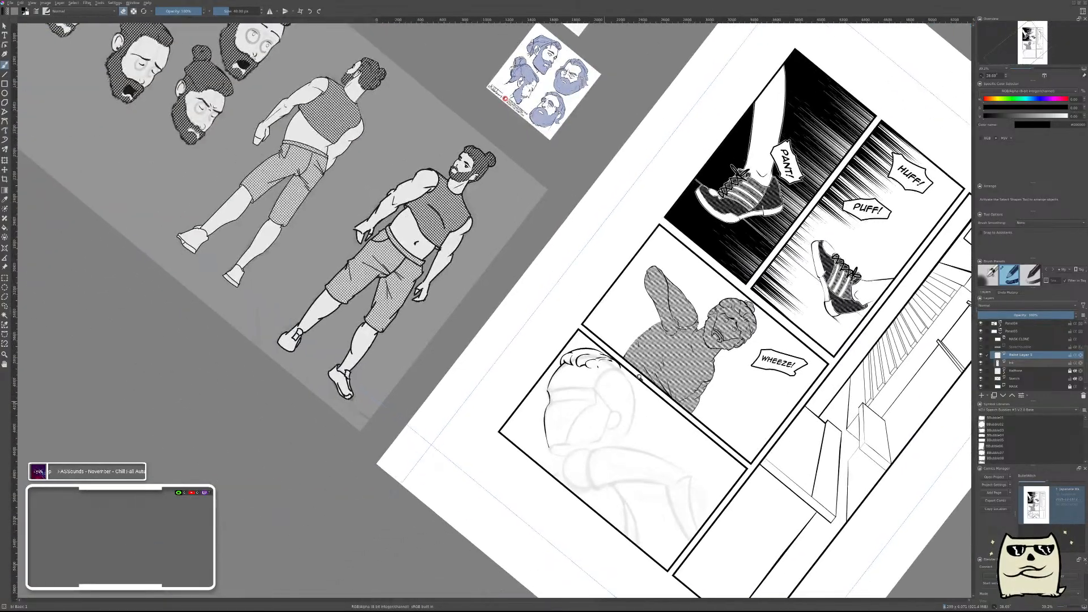
# Ink a long tapered S-shaped strand sweeping toward the back of the head and ending in a small hook, and merge it down.
pyautogui.moveTo(604, 401); pyautogui.dragTo(640, 320)
pyautogui.moveTo(680, 361)
pyautogui.mouseDown()
pyautogui.moveTo(712, 335)
pyautogui.moveTo(714, 408)
pyautogui.moveTo(695, 372)
pyautogui.mouseUp()
pyautogui.moveTo(673, 299)
pyautogui.mouseDown()
pyautogui.moveTo(670, 350)
pyautogui.moveTo(638, 346)
pyautogui.moveTo(765, 437)
pyautogui.mouseUp()
pyautogui.hotkey('ctrl', 'z')
pyautogui.moveTo(609, 334); pyautogui.dragTo(804, 476)
pyautogui.hotkey('ctrl', 'z')
pyautogui.moveTo(621, 326)
pyautogui.mouseDown()
pyautogui.moveTo(811, 481)
pyautogui.moveTo(771, 503)
pyautogui.mouseUp()
pyautogui.moveTo(619, 315)
pyautogui.mouseDown()
pyautogui.moveTo(646, 400)
pyautogui.moveTo(623, 349)
pyautogui.moveTo(654, 403)
pyautogui.moveTo(732, 436)
pyautogui.mouseUp()
pyautogui.hotkey('ctrl', 'z')
pyautogui.hotkey('ctrl', 'z')
pyautogui.moveTo(658, 417); pyautogui.dragTo(794, 454)
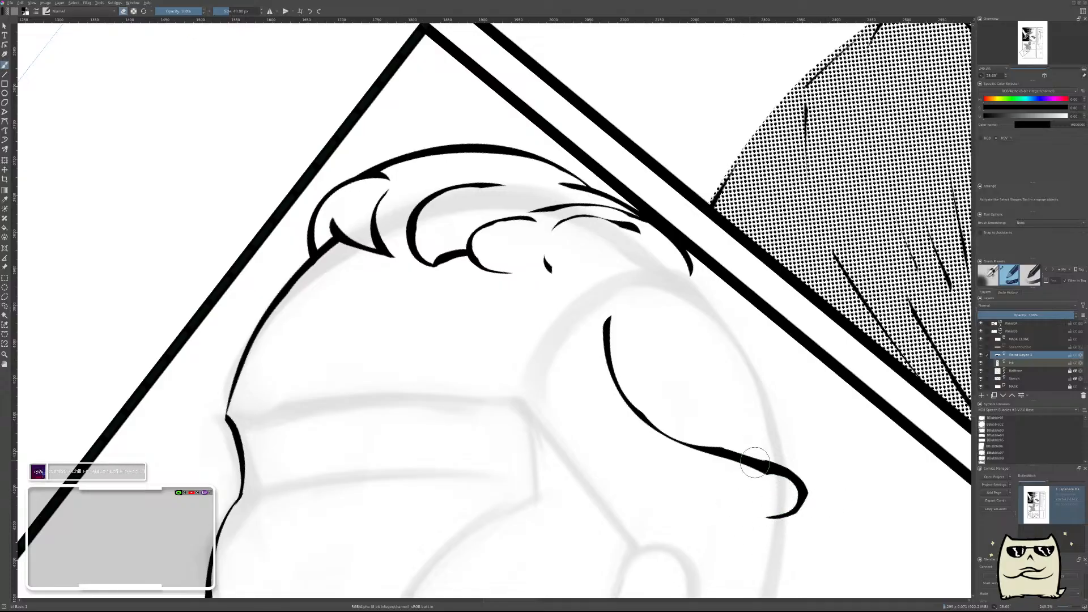
pyautogui.moveTo(722, 365); pyautogui.dragTo(796, 462)
pyautogui.hotkey('ctrl', 'z')
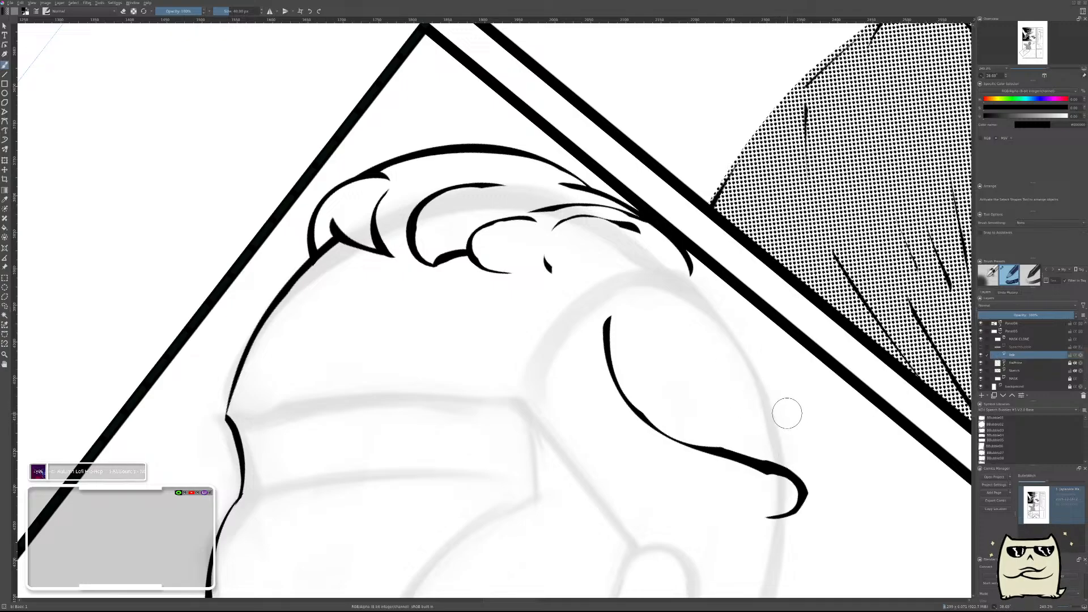
# In mirrored view, ink a short tapered stroke rising from the hooked strand's end, merge it down and add a new paint layer.
pyautogui.press('m')
pyautogui.moveTo(466, 440); pyautogui.dragTo(777, 437)
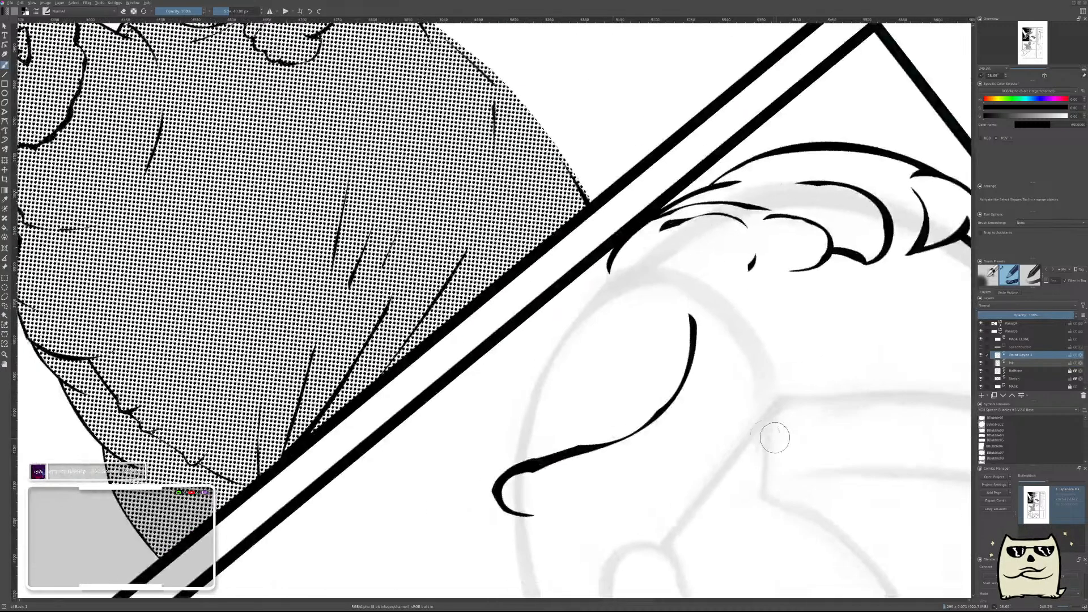
pyautogui.moveTo(520, 487); pyautogui.dragTo(501, 399)
pyautogui.hotkey('ctrl', 'z')
pyautogui.moveTo(527, 487); pyautogui.dragTo(530, 386)
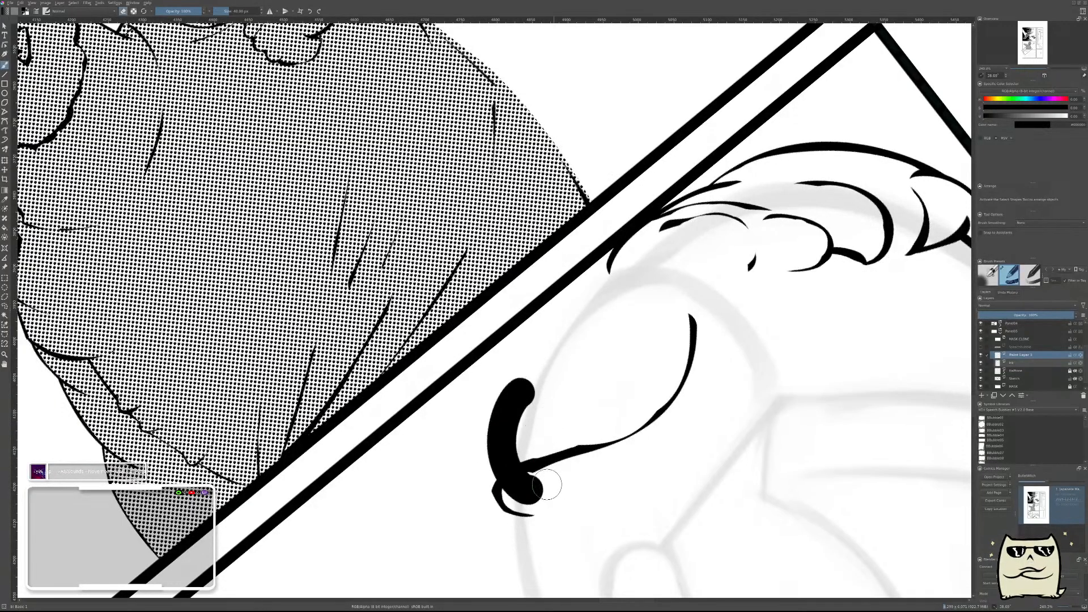
pyautogui.hotkey('ctrl', 'z')
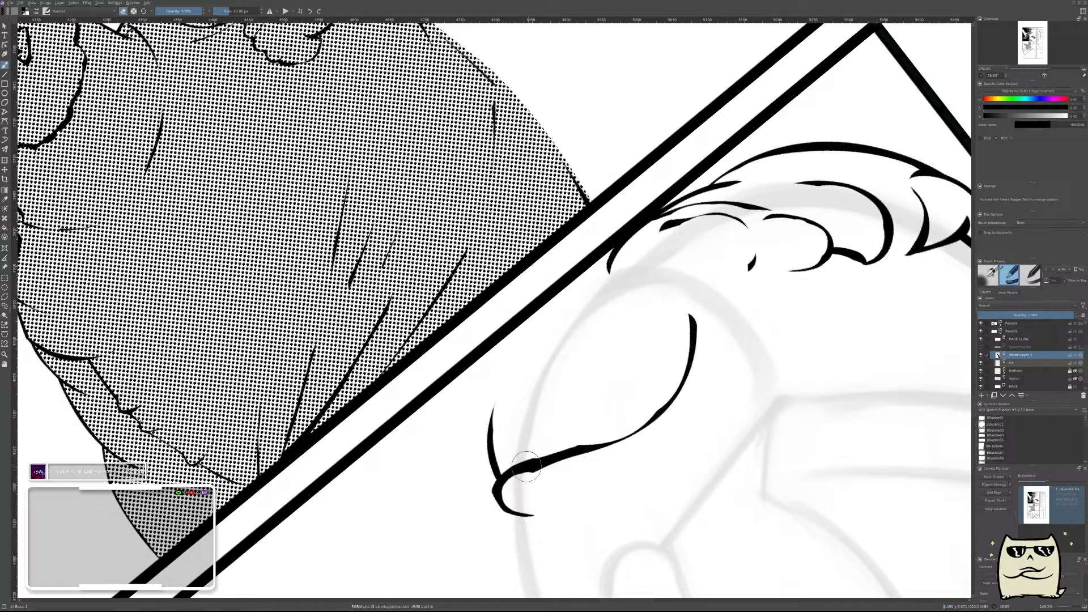
pyautogui.moveTo(493, 405); pyautogui.dragTo(516, 476)
pyautogui.scroll(-3, 674, 360)
pyautogui.scroll(2, 682, 362)
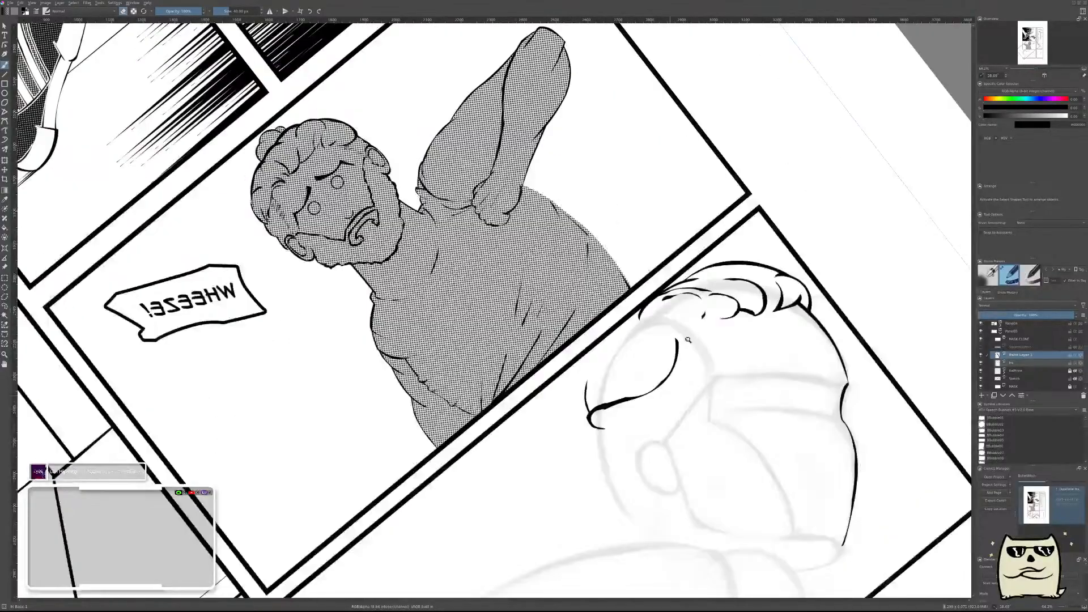
pyautogui.hotkey('ctrl', 'e')
pyautogui.press('Insert')
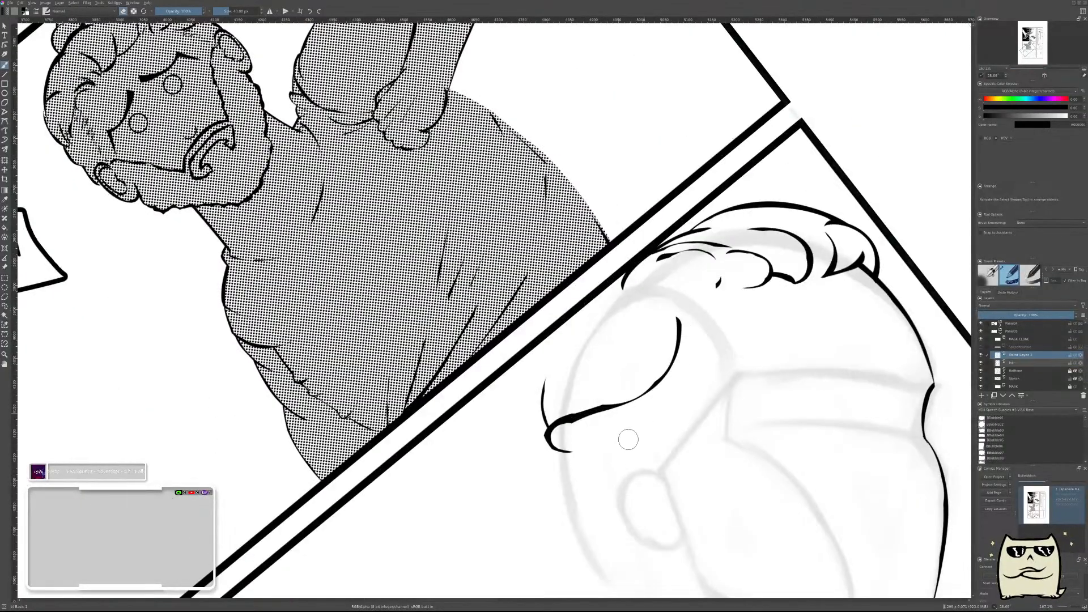
# Ink a tapered curve from the panel border down the outer edge of the hair, overlapping the short stroke, and merge it down.
pyautogui.scroll(2, 588, 353)
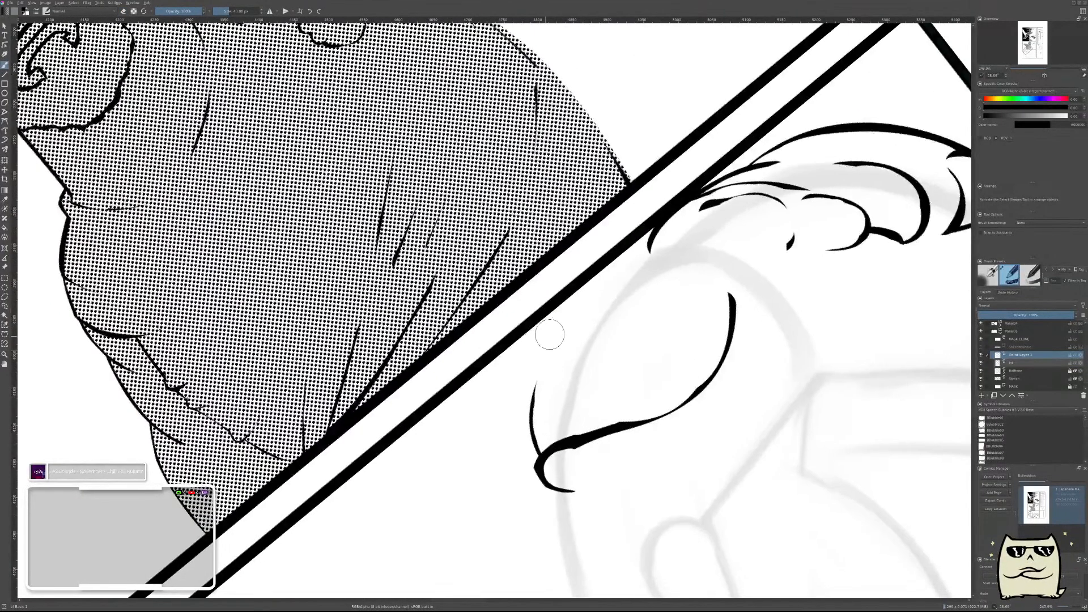
pyautogui.moveTo(561, 417); pyautogui.dragTo(605, 289)
pyautogui.hotkey('ctrl', 'z')
pyautogui.moveTo(558, 404); pyautogui.dragTo(623, 249)
pyautogui.moveTo(572, 412)
pyautogui.mouseDown()
pyautogui.moveTo(605, 348)
pyautogui.moveTo(578, 323)
pyautogui.moveTo(585, 378)
pyautogui.moveTo(639, 265)
pyautogui.moveTo(571, 320)
pyautogui.moveTo(635, 285)
pyautogui.moveTo(599, 310)
pyautogui.moveTo(562, 293)
pyautogui.moveTo(622, 234)
pyautogui.mouseUp()
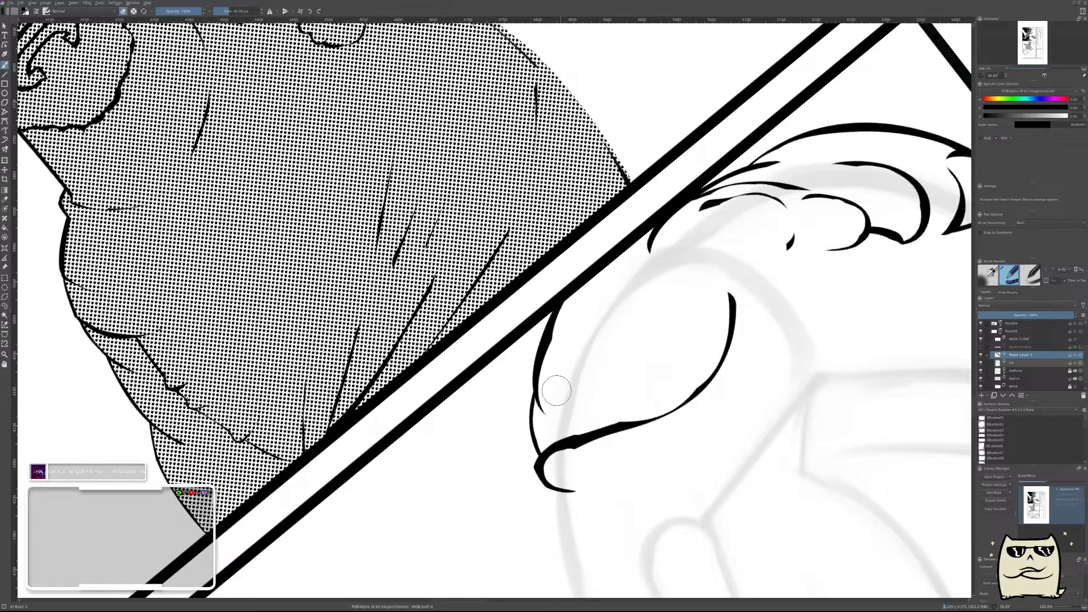
pyautogui.scroll(-10, 707, 313)
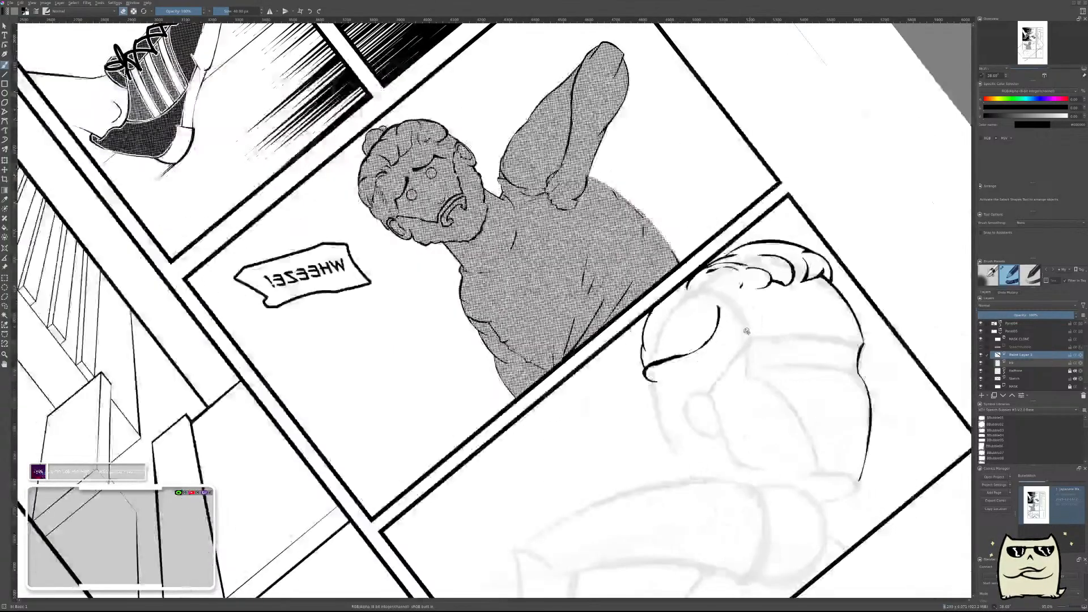
pyautogui.scroll(7, 769, 310)
pyautogui.hotkey('ctrl', 'e')
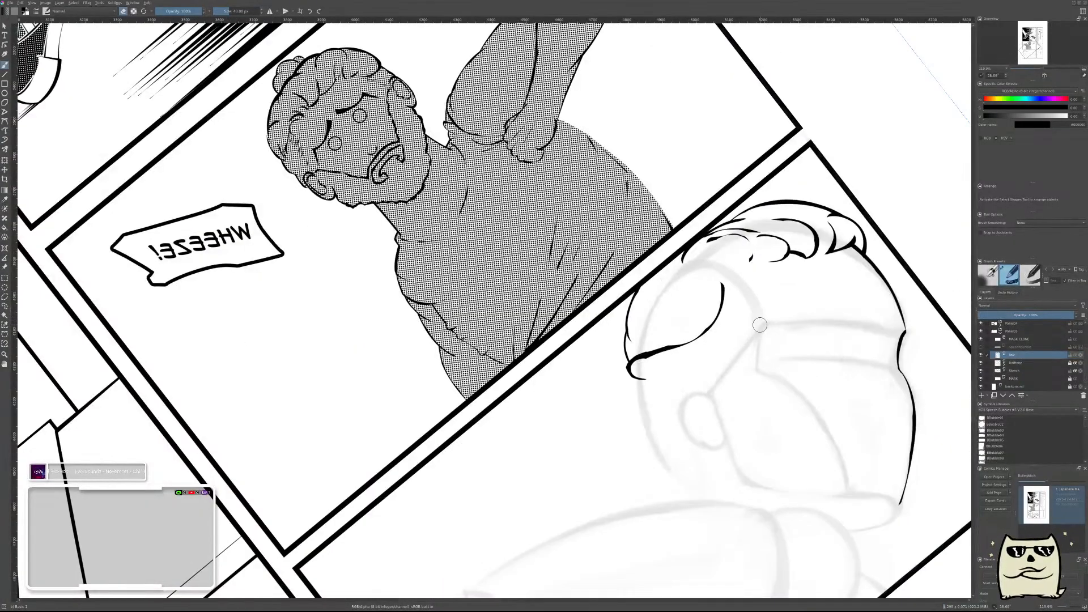
# Restore the unmirrored view, add a new paint layer and try to ink a short curved strand between the hairline and the S-shaped strand.
pyautogui.press('m')
pyautogui.press('Insert')
pyautogui.moveTo(346, 352); pyautogui.dragTo(624, 386)
pyautogui.scroll(2, 575, 319)
pyautogui.scroll(2, 554, 272)
pyautogui.moveTo(535, 261)
pyautogui.mouseDown()
pyautogui.moveTo(541, 289)
pyautogui.moveTo(700, 391)
pyautogui.moveTo(558, 295)
pyautogui.moveTo(654, 354)
pyautogui.mouseUp()
pyautogui.hotkey('ctrl', 'z')
pyautogui.press('e')
pyautogui.moveTo(555, 240)
pyautogui.mouseDown()
pyautogui.moveTo(601, 323)
pyautogui.moveTo(624, 319)
pyautogui.mouseUp()
pyautogui.hotkey('ctrl', 'z')
# Ink a short tapered curve between the hairline and the S-shaped strand, trim its outer end and merge it down.
pyautogui.moveTo(549, 263); pyautogui.dragTo(612, 320)
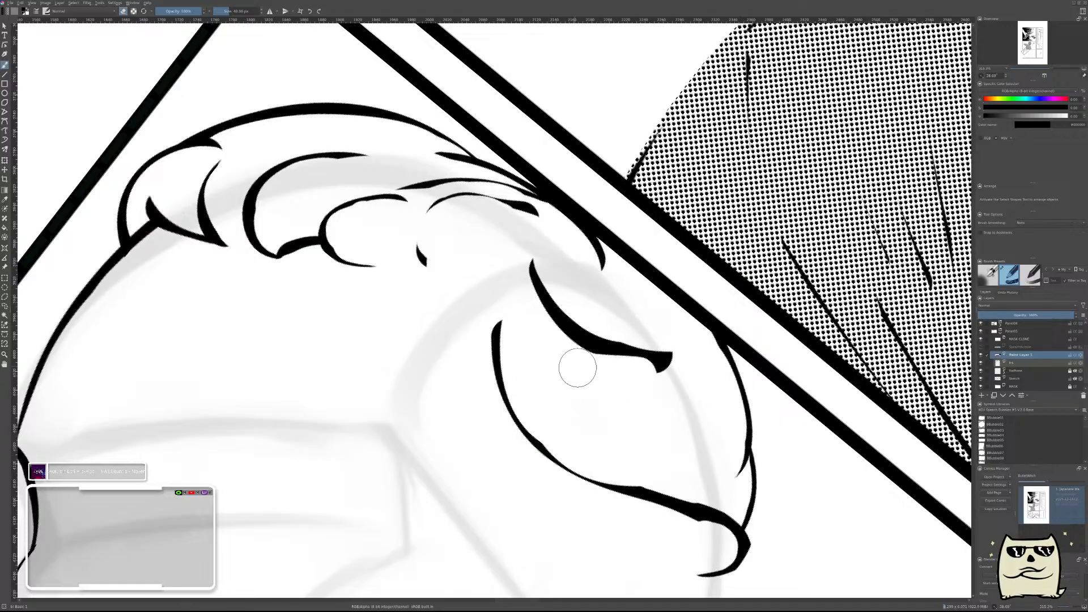
pyautogui.moveTo(531, 312)
pyautogui.mouseDown()
pyautogui.moveTo(556, 338)
pyautogui.moveTo(680, 381)
pyautogui.mouseUp()
pyautogui.hotkey('ctrl', 'z')
pyautogui.moveTo(519, 324); pyautogui.dragTo(651, 363)
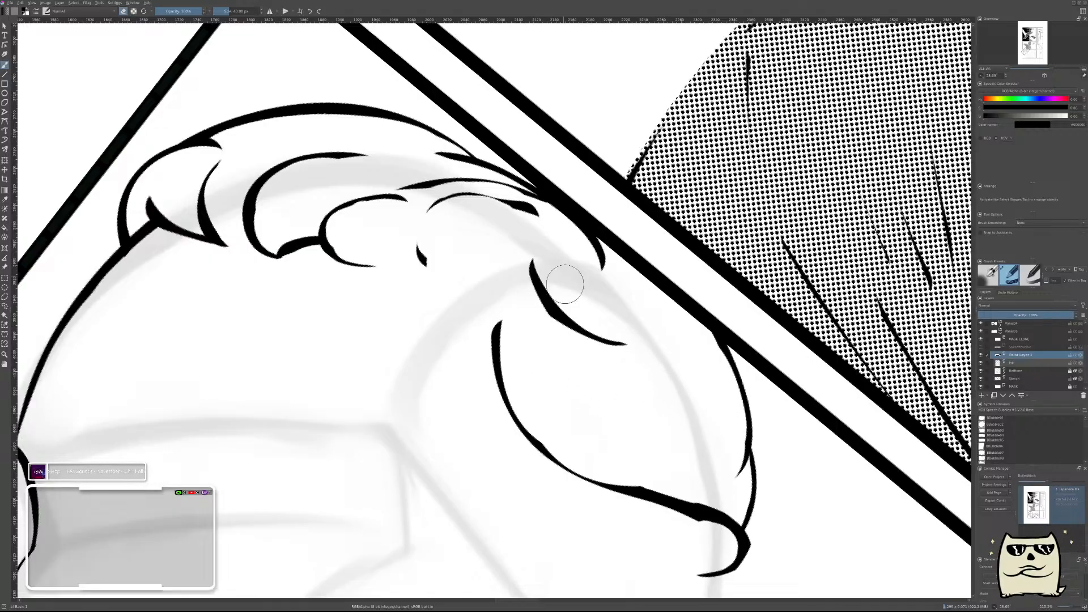
pyautogui.scroll(-7, 686, 369)
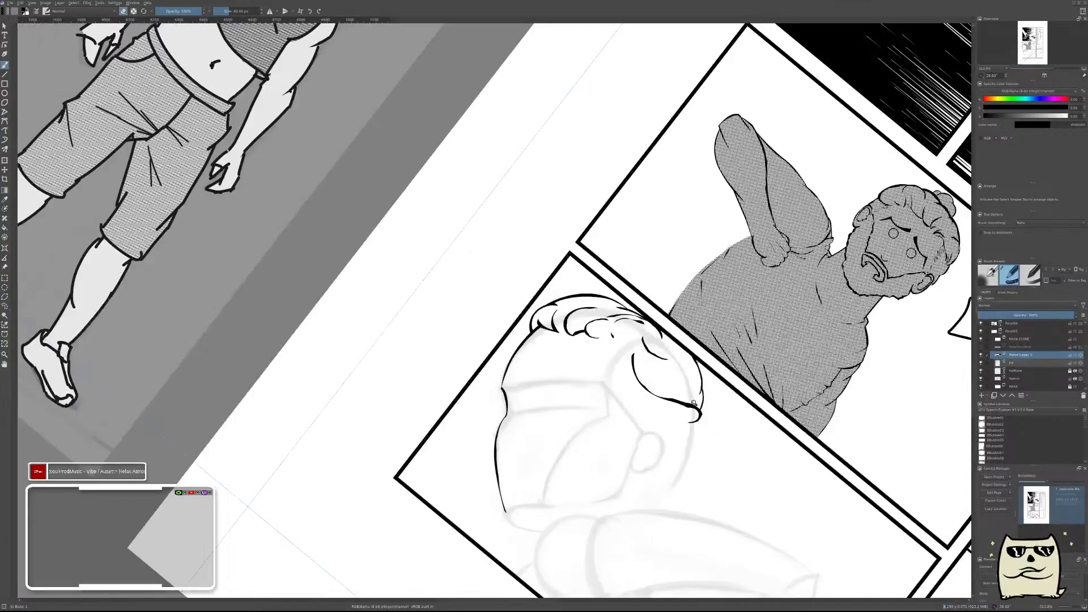
pyautogui.scroll(4, 683, 379)
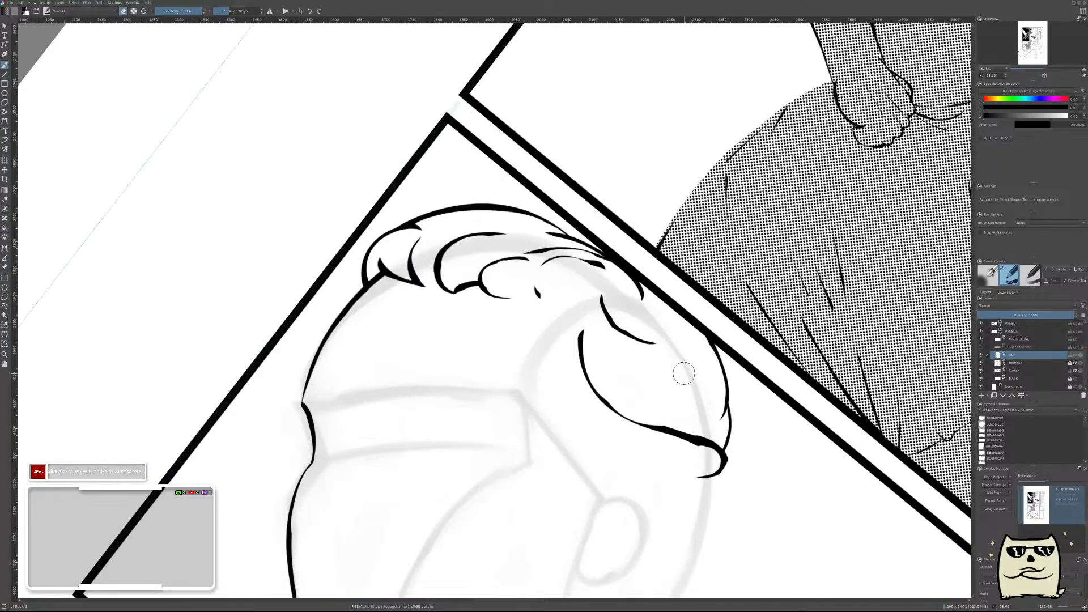
# Try to ink a short stroke just inside the outer edge of the back hair in mirrored view.
pyautogui.press('m')
pyautogui.moveTo(610, 365); pyautogui.dragTo(943, 364)
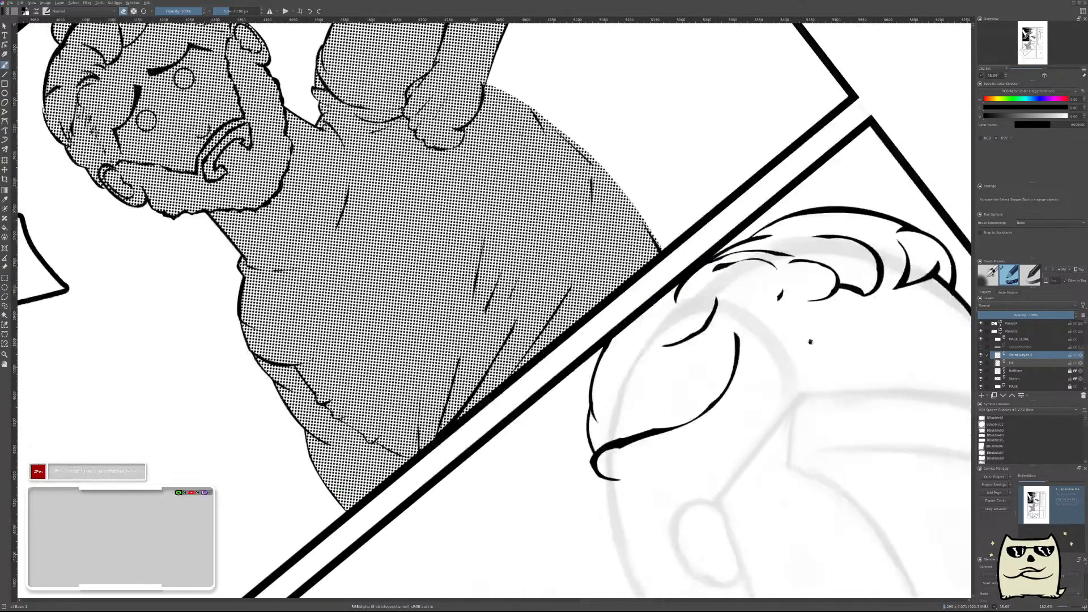
pyautogui.moveTo(652, 383); pyautogui.dragTo(680, 359)
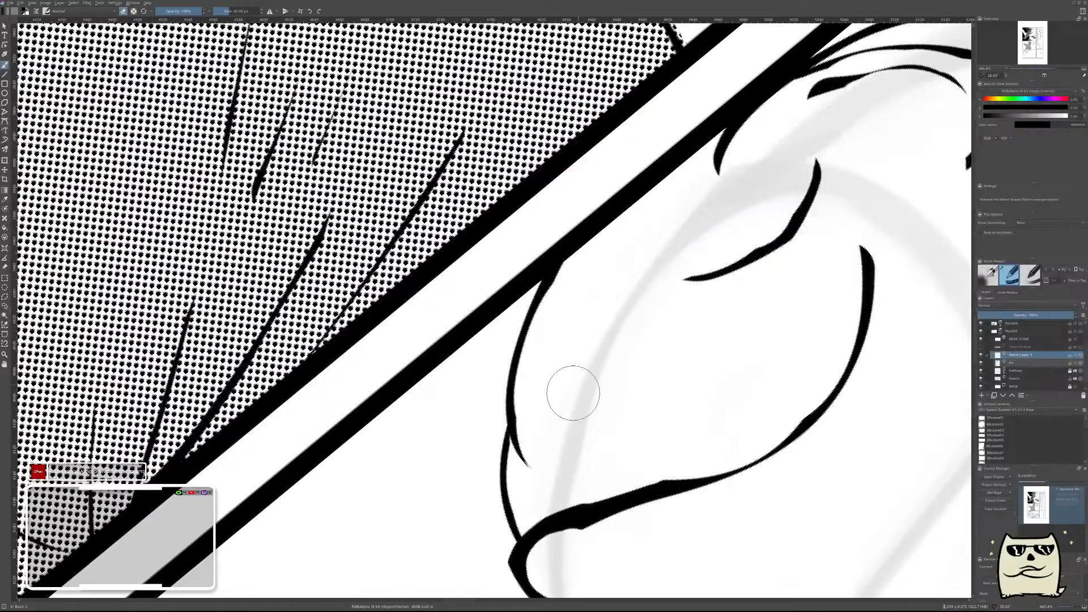
pyautogui.moveTo(554, 410); pyautogui.dragTo(621, 330)
pyautogui.hotkey('ctrl', 'z')
pyautogui.moveTo(560, 399); pyautogui.dragTo(612, 298)
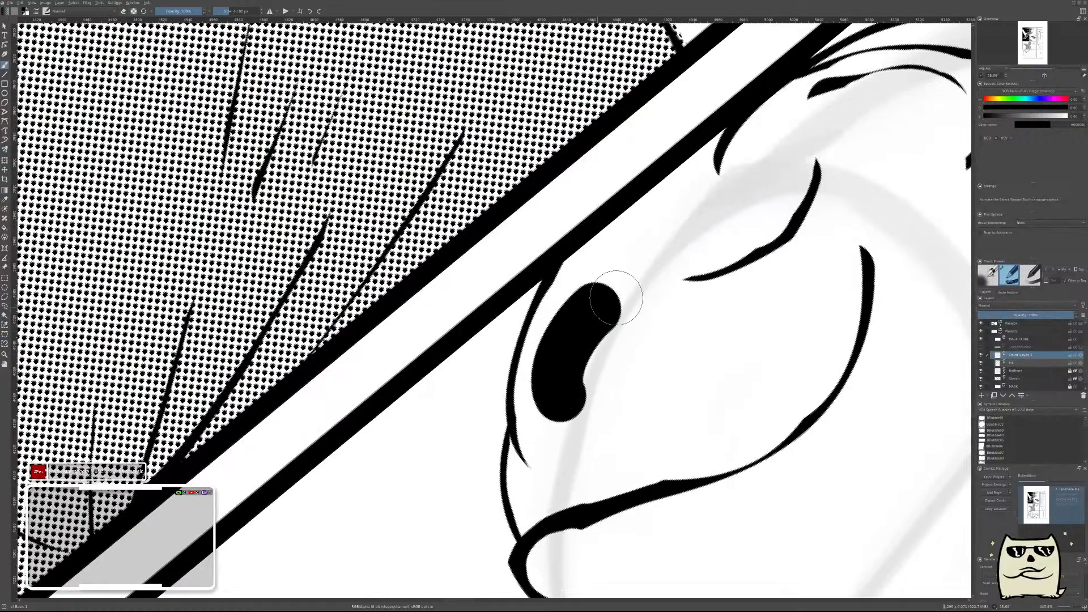
pyautogui.hotkey('ctrl', 'z')
# Ink a thin tapered arc inside the back hair's outer edge, merge it down, unmirror the view and add a new paint layer.
pyautogui.moveTo(561, 411)
pyautogui.mouseDown()
pyautogui.moveTo(601, 329)
pyautogui.moveTo(680, 271)
pyautogui.mouseUp()
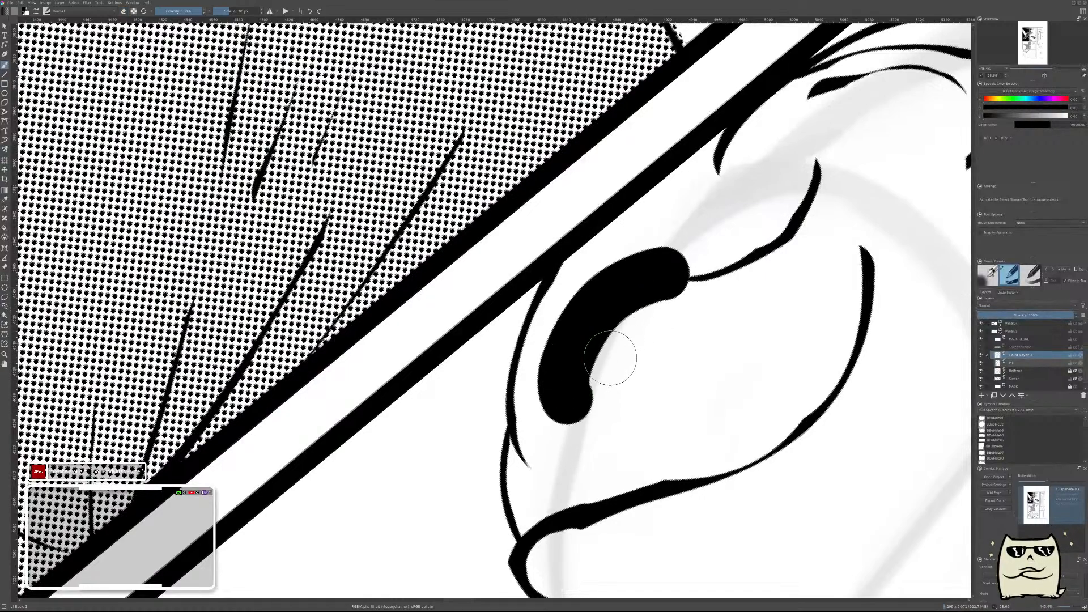
pyautogui.hotkey('ctrl', 'z')
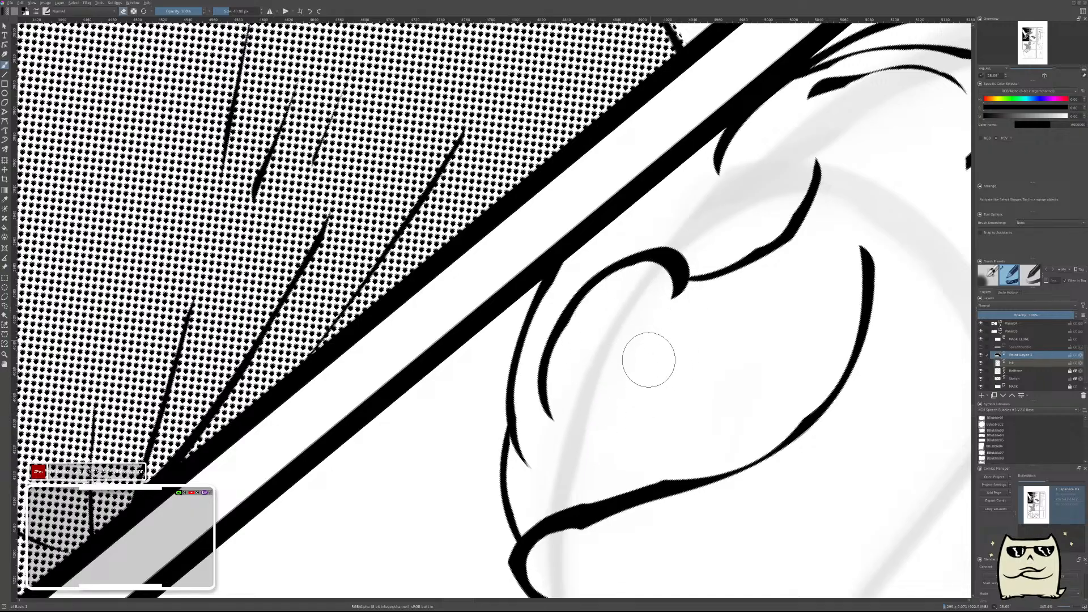
pyautogui.moveTo(579, 403); pyautogui.dragTo(641, 283)
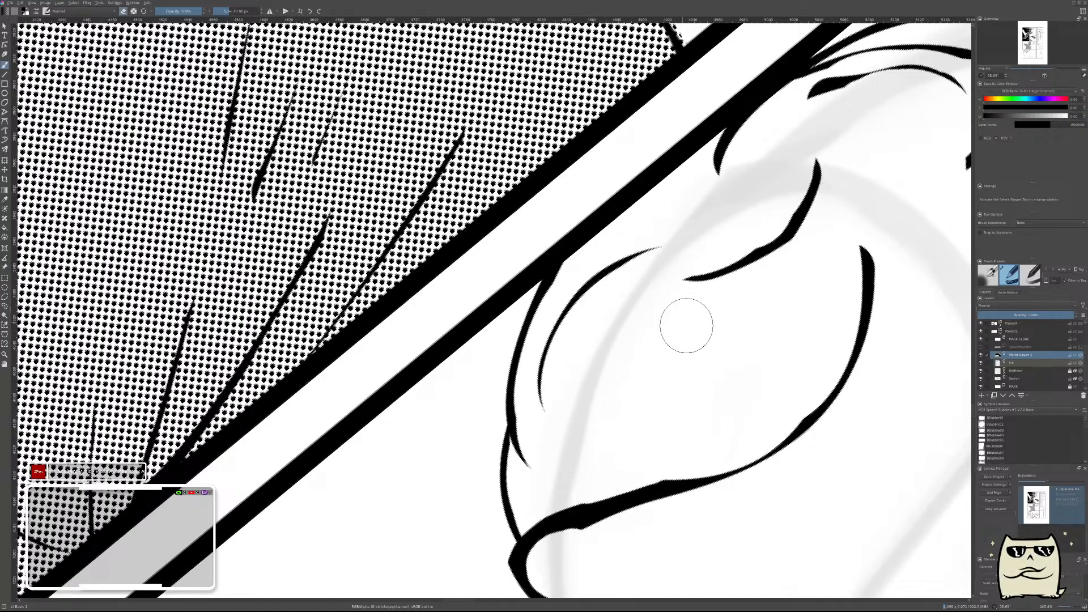
pyautogui.moveTo(746, 340); pyautogui.dragTo(765, 372)
pyautogui.moveTo(854, 368)
pyautogui.mouseDown()
pyautogui.moveTo(824, 388)
pyautogui.moveTo(838, 352)
pyautogui.mouseUp()
pyautogui.hotkey('ctrl', 'e')
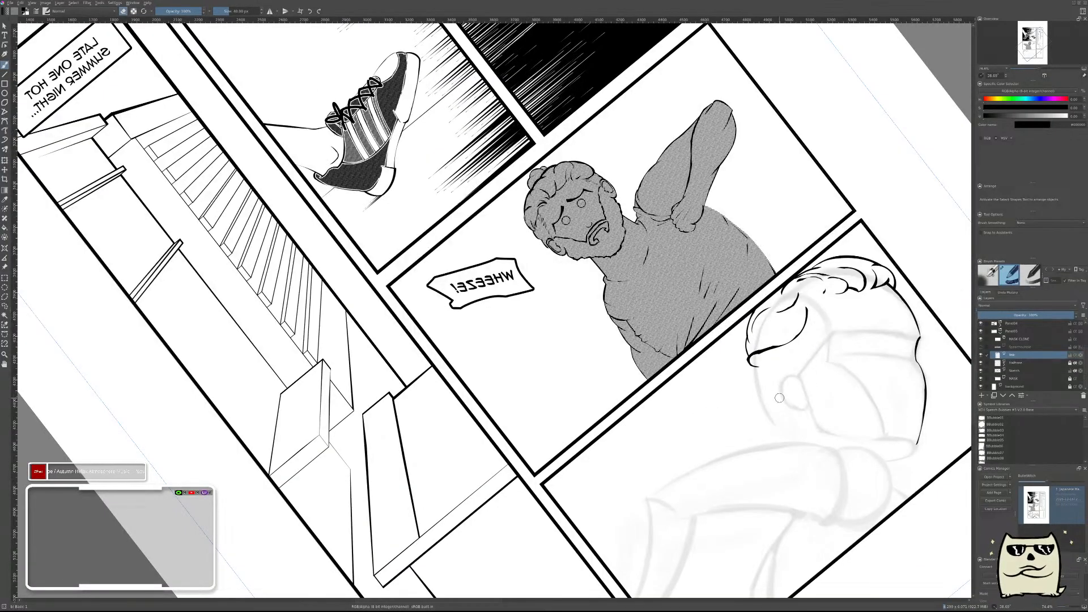
pyautogui.press('m')
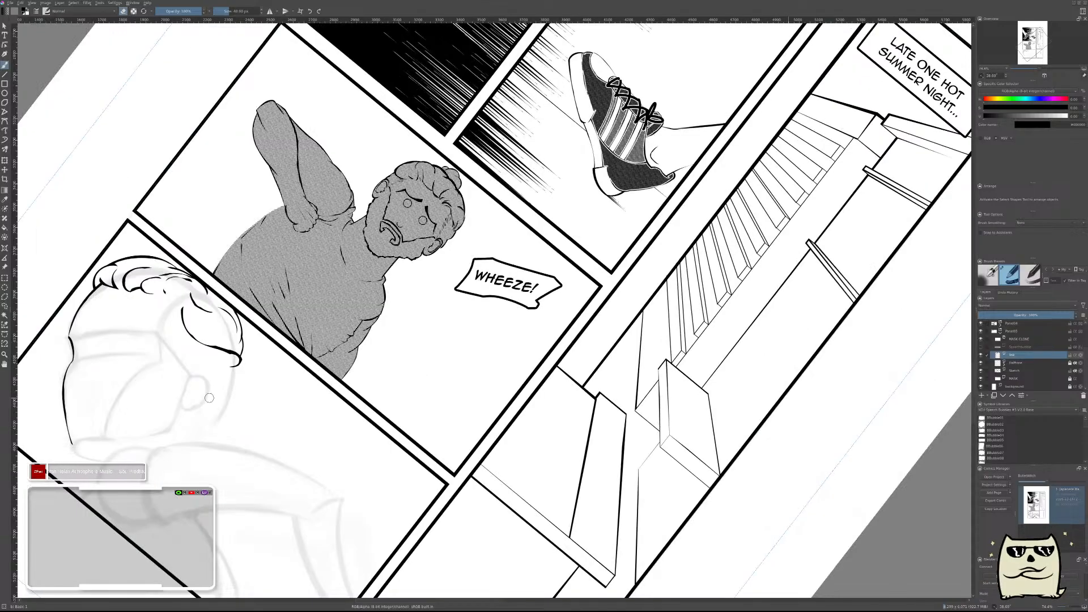
pyautogui.moveTo(521, 363); pyautogui.dragTo(808, 306)
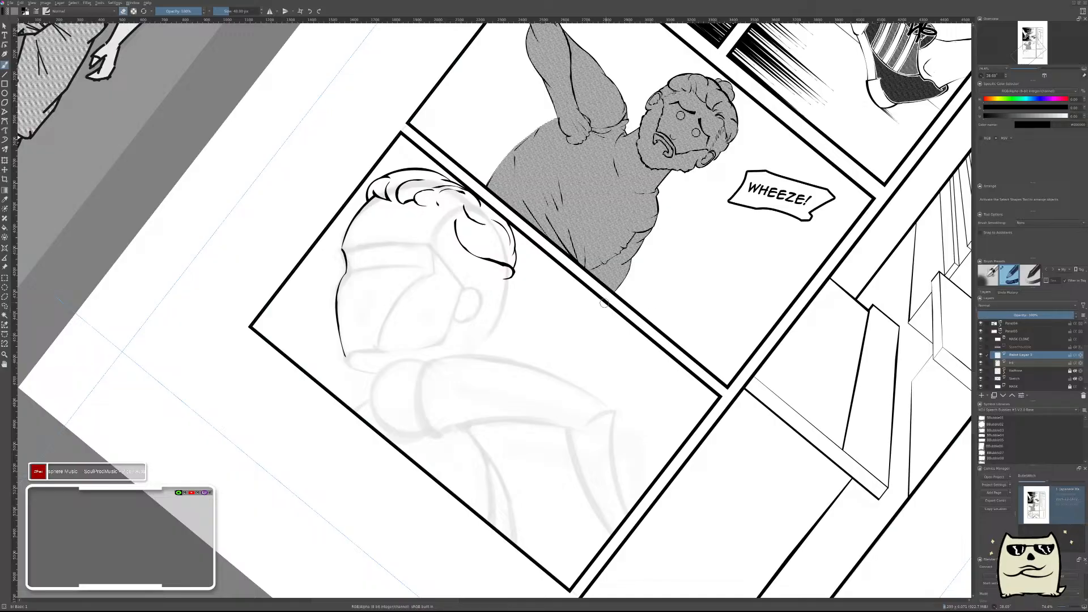
# Examine the character reference sheets, the head studies and the whole comic page before continuing the back-of-head hair.
pyautogui.moveTo(583, 306); pyautogui.dragTo(702, 465)
pyautogui.scroll(-3, 683, 351)
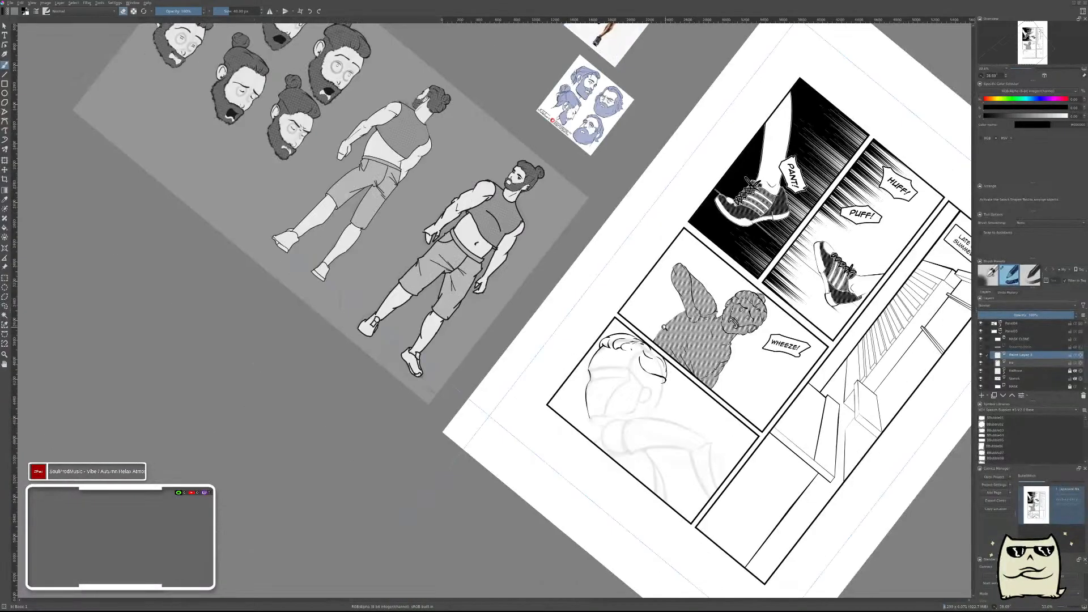
pyautogui.moveTo(556, 230); pyautogui.dragTo(726, 371)
pyautogui.moveTo(527, 180); pyautogui.dragTo(547, 235)
pyautogui.moveTo(615, 351); pyautogui.dragTo(366, 140)
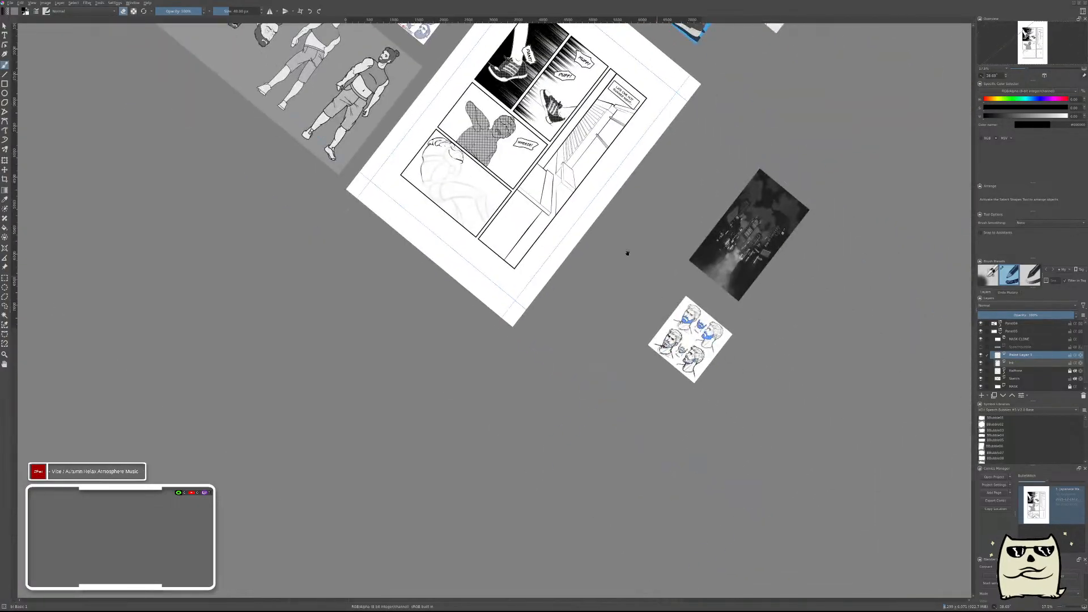
pyautogui.moveTo(539, 138); pyautogui.dragTo(737, 361)
pyautogui.moveTo(668, 375); pyautogui.dragTo(674, 240)
pyautogui.moveTo(684, 453); pyautogui.dragTo(784, 329)
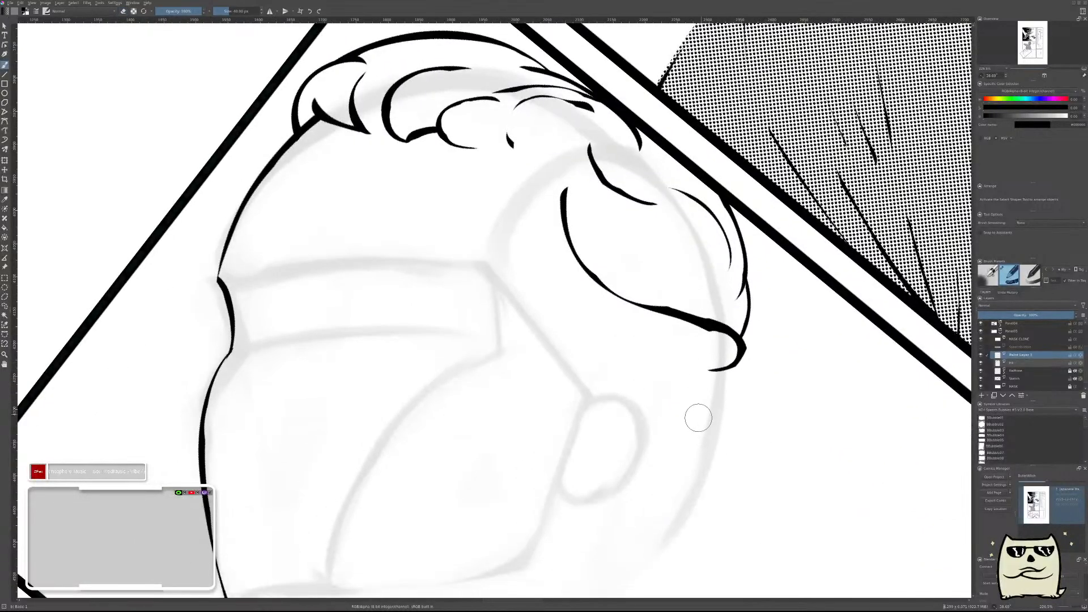
# Ink a short tapered curve running down from the hooked tip of the back hair in mirrored view.
pyautogui.press('m')
pyautogui.moveTo(489, 438); pyautogui.dragTo(732, 416)
pyautogui.moveTo(497, 331); pyautogui.dragTo(518, 445)
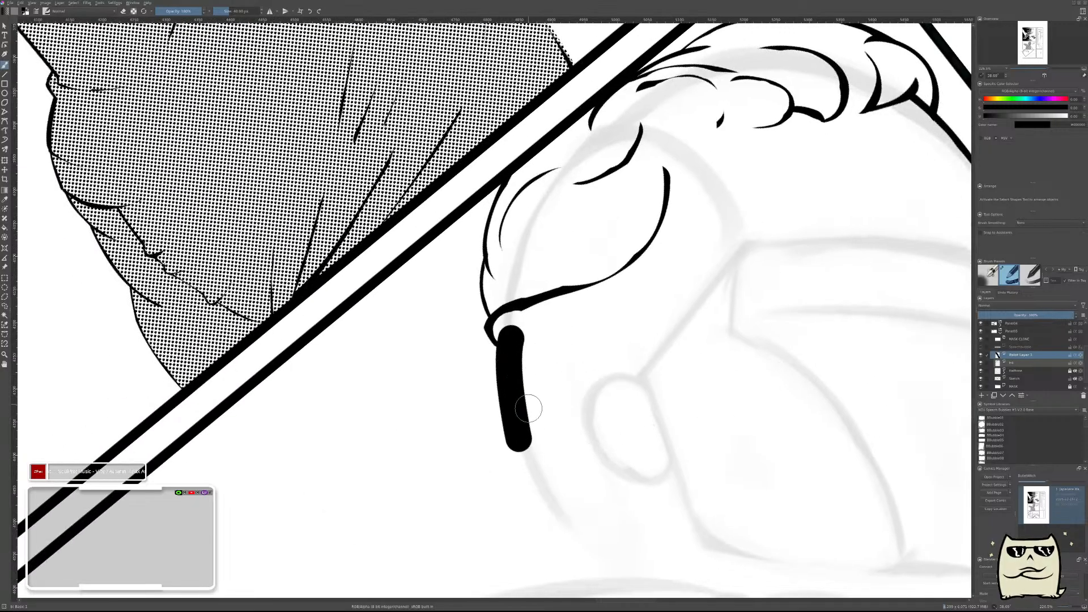
pyautogui.hotkey('ctrl', 'z')
pyautogui.moveTo(516, 331); pyautogui.dragTo(568, 507)
pyautogui.hotkey('ctrl', 'z')
pyautogui.moveTo(507, 335); pyautogui.dragTo(513, 422)
pyautogui.hotkey('ctrl', 'z')
pyautogui.moveTo(510, 328); pyautogui.dragTo(513, 417)
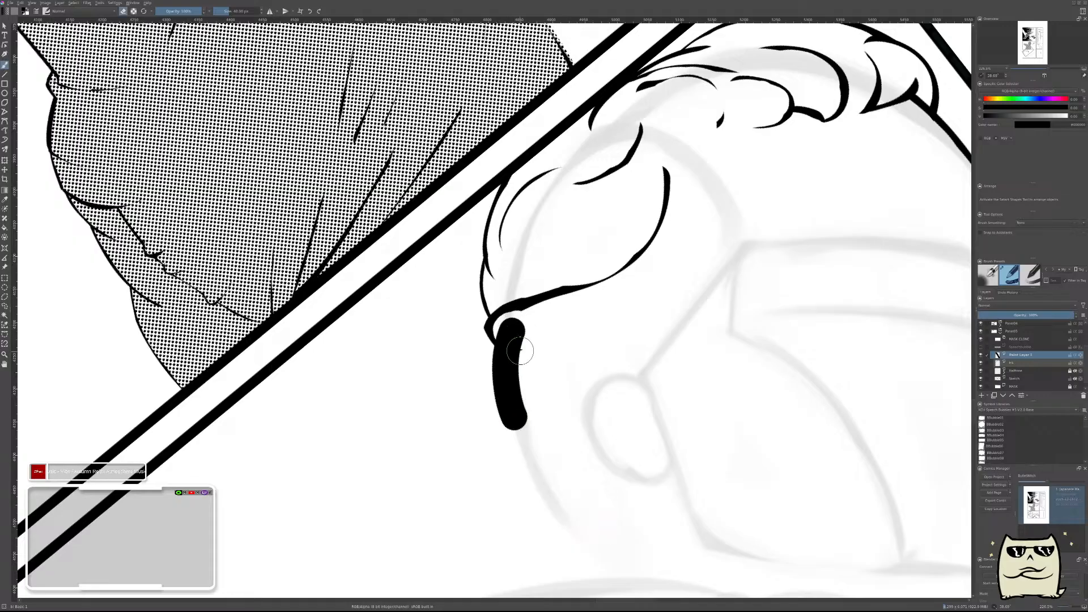
pyautogui.hotkey('ctrl', 'z')
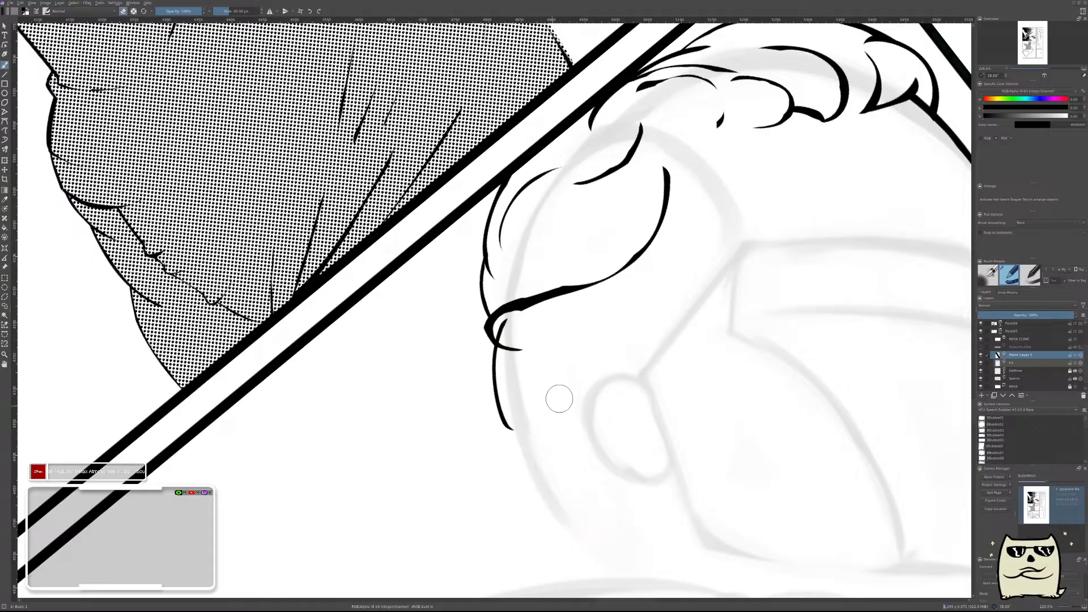
pyautogui.moveTo(591, 368); pyautogui.dragTo(589, 329)
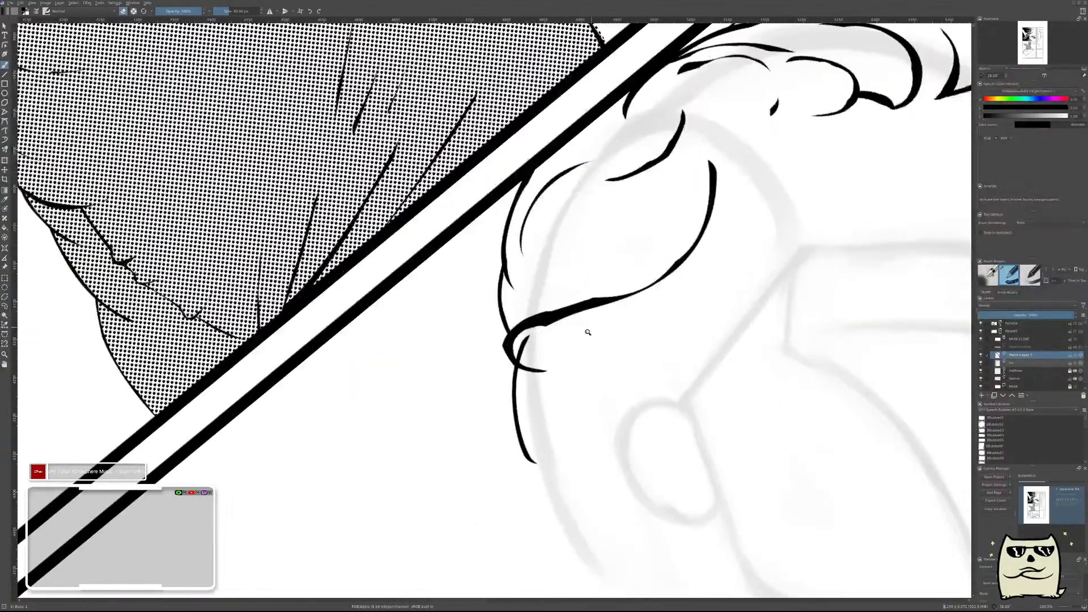
# Erase the loose tail of the hooked hair tip on the ink layer and merge the new curve's layer down.
pyautogui.press('pagedown')
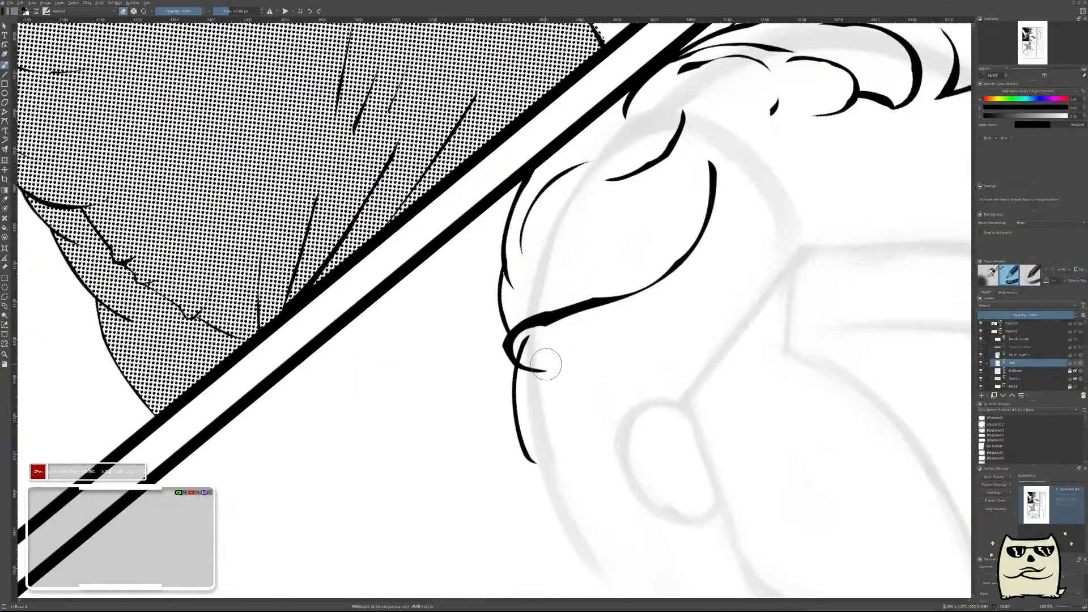
pyautogui.moveTo(539, 371); pyautogui.dragTo(736, 417)
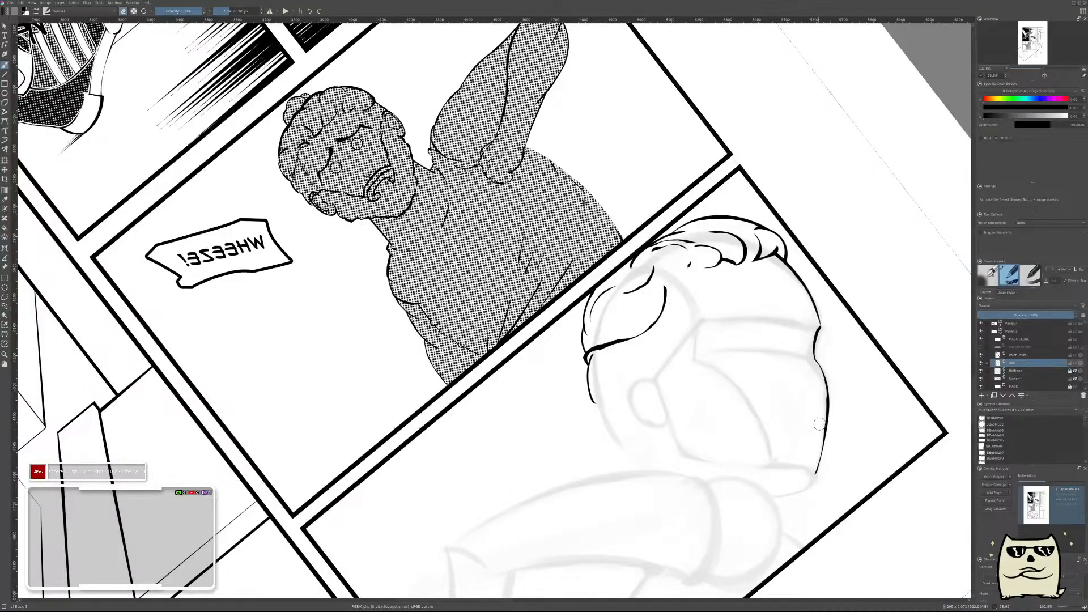
pyautogui.click(1032, 355)
pyautogui.hotkey('ctrl', 'e')
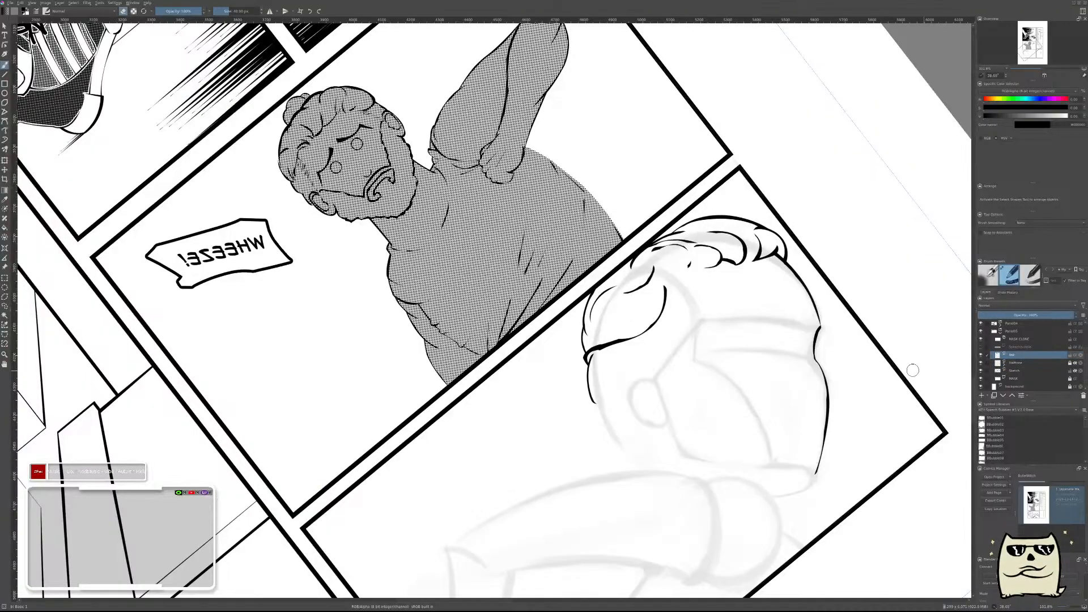
# Trim the outer edge of the hooked strand tip at the back of the head.
pyautogui.moveTo(630, 336); pyautogui.dragTo(727, 272)
pyautogui.moveTo(521, 353)
pyautogui.mouseDown()
pyautogui.moveTo(514, 337)
pyautogui.moveTo(711, 288)
pyautogui.mouseUp()
pyautogui.moveTo(838, 193); pyautogui.dragTo(743, 263)
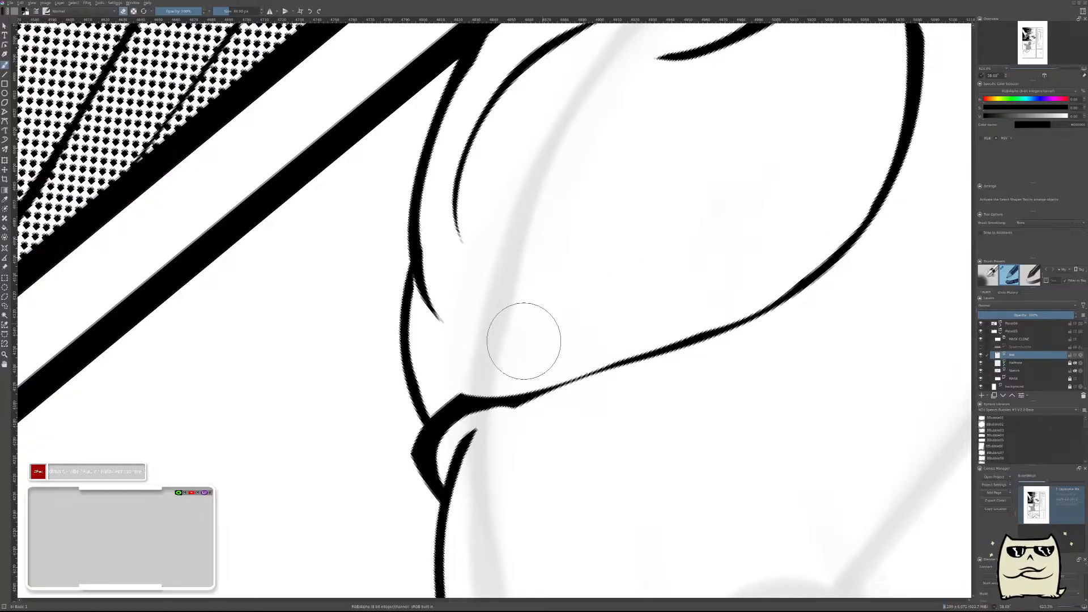
pyautogui.moveTo(380, 431); pyautogui.dragTo(386, 493)
pyautogui.moveTo(637, 400); pyautogui.dragTo(637, 479)
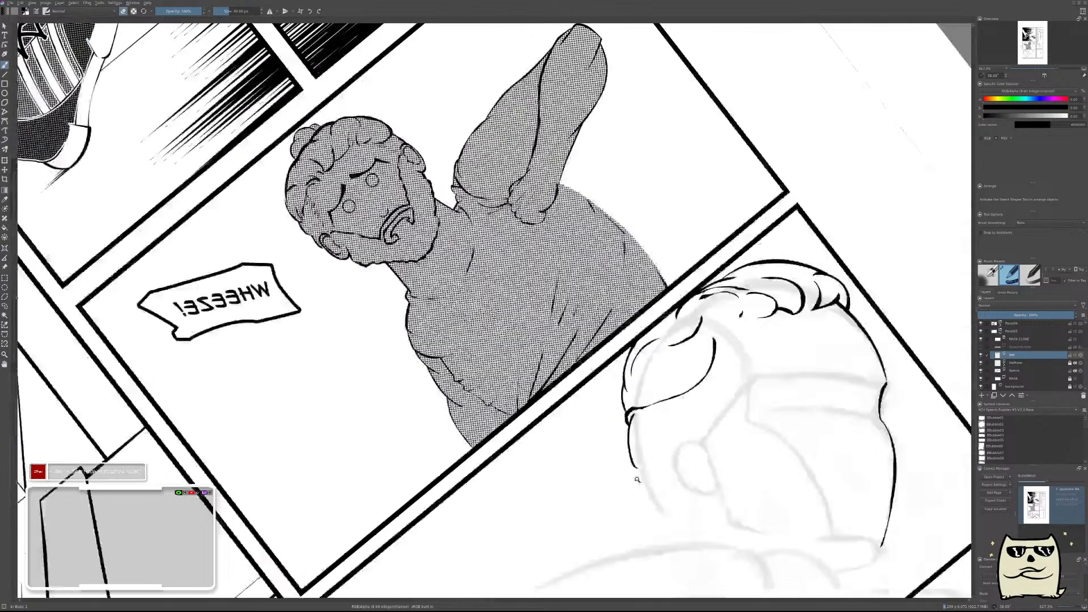
pyautogui.moveTo(744, 387)
pyautogui.mouseDown()
pyautogui.moveTo(762, 393)
pyautogui.moveTo(767, 376)
pyautogui.mouseUp()
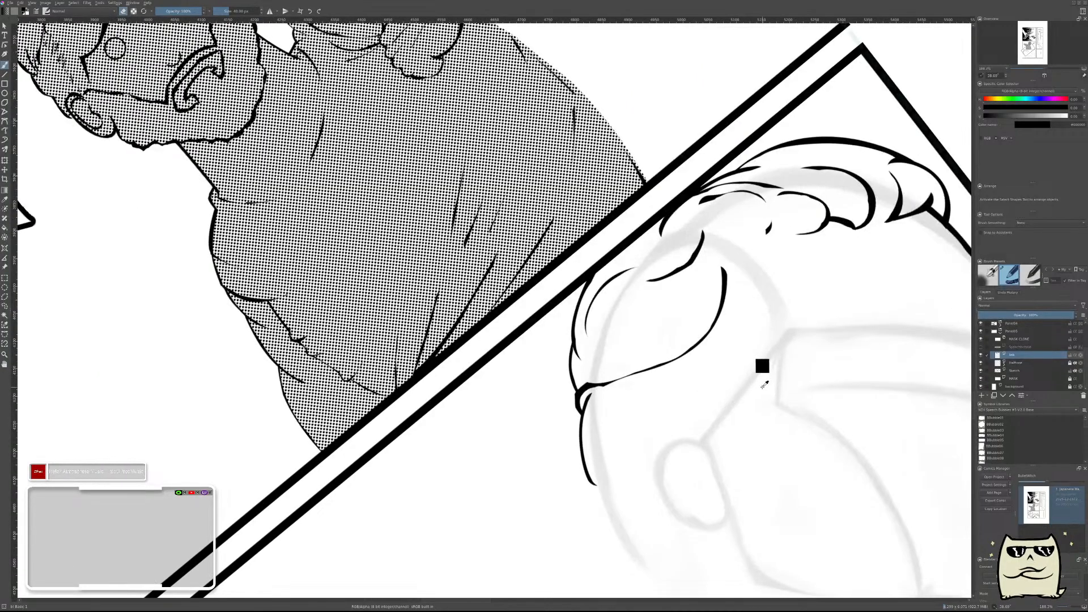
# Add a new paint layer, unmirror the view and ink a long stroke continuing the back-of-head outline toward the neck.
pyautogui.press('Insert')
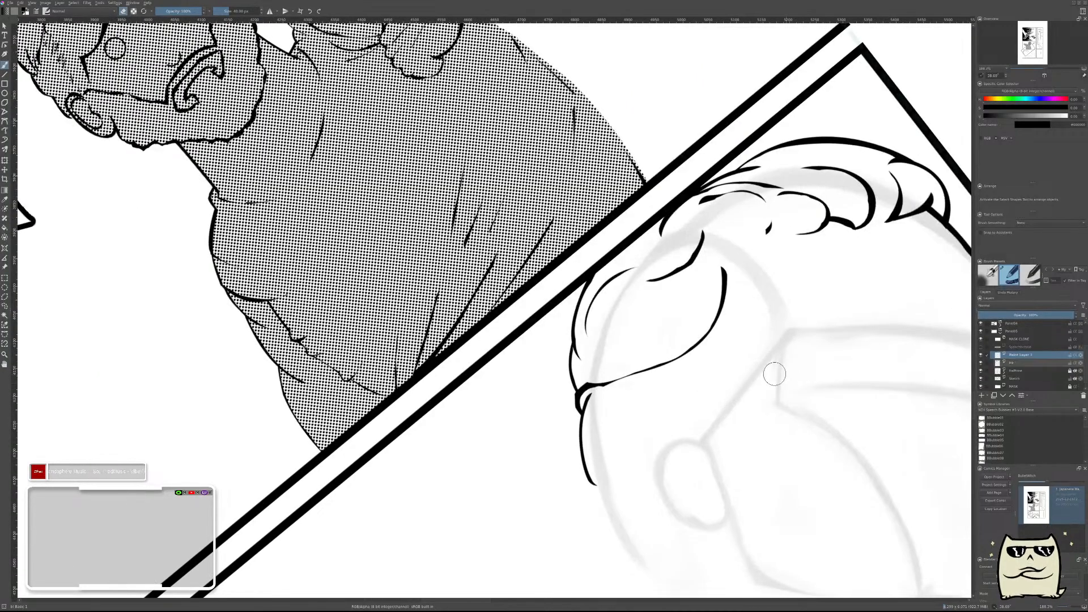
pyautogui.press('m')
pyautogui.moveTo(531, 349); pyautogui.dragTo(796, 238)
pyautogui.moveTo(666, 381)
pyautogui.mouseDown()
pyautogui.moveTo(713, 437)
pyautogui.moveTo(684, 365)
pyautogui.mouseUp()
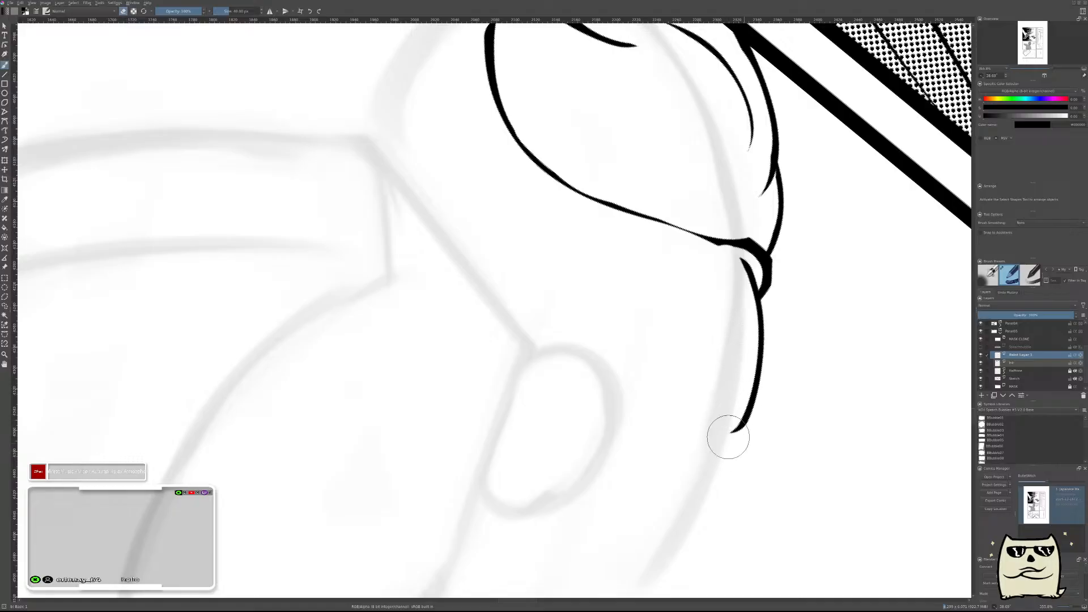
pyautogui.moveTo(730, 404)
pyautogui.mouseDown()
pyautogui.moveTo(753, 272)
pyautogui.moveTo(736, 384)
pyautogui.mouseUp()
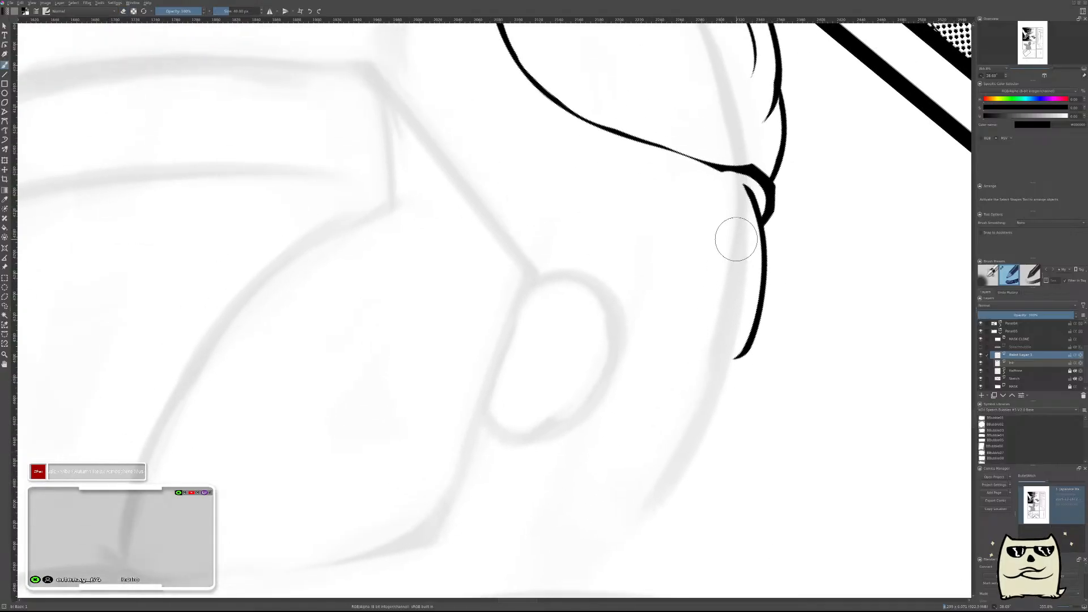
pyautogui.moveTo(737, 269); pyautogui.dragTo(620, 545)
# Erase along the inner side of the long back-of-head stroke to thin it into a tapered, broken line.
pyautogui.press('e')
pyautogui.moveTo(736, 237); pyautogui.dragTo(686, 431)
pyautogui.hotkey('ctrl', 'z')
pyautogui.moveTo(739, 236); pyautogui.dragTo(709, 371)
pyautogui.hotkey('ctrl', 'z')
pyautogui.moveTo(738, 228); pyautogui.dragTo(674, 426)
pyautogui.moveTo(714, 283)
pyautogui.mouseDown()
pyautogui.moveTo(658, 457)
pyautogui.moveTo(616, 513)
pyautogui.mouseUp()
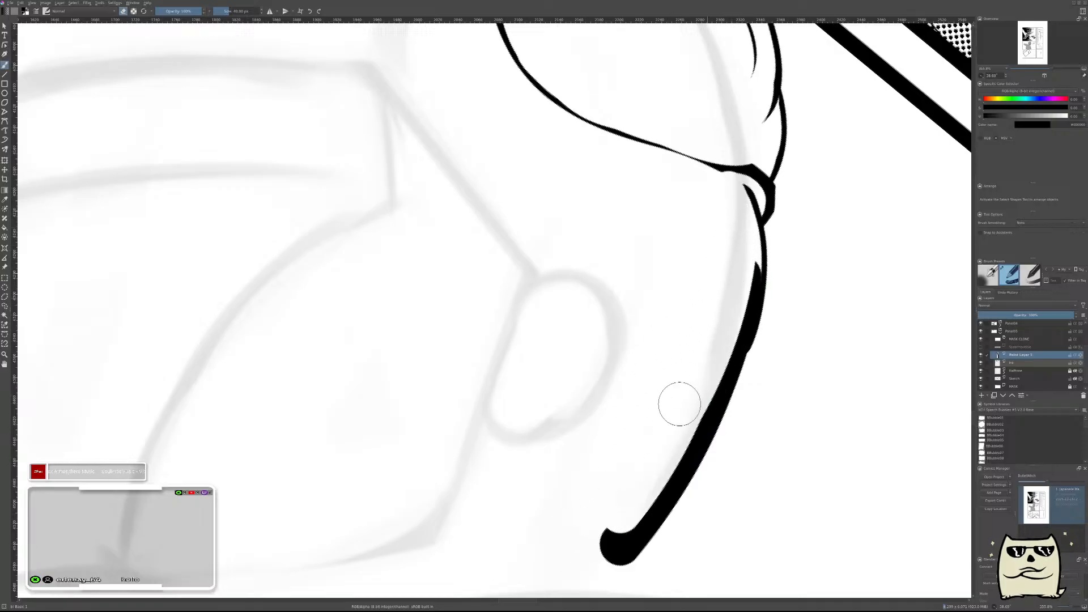
pyautogui.moveTo(685, 386); pyautogui.dragTo(593, 551)
pyautogui.moveTo(736, 265); pyautogui.dragTo(646, 499)
pyautogui.hotkey('ctrl', 'z')
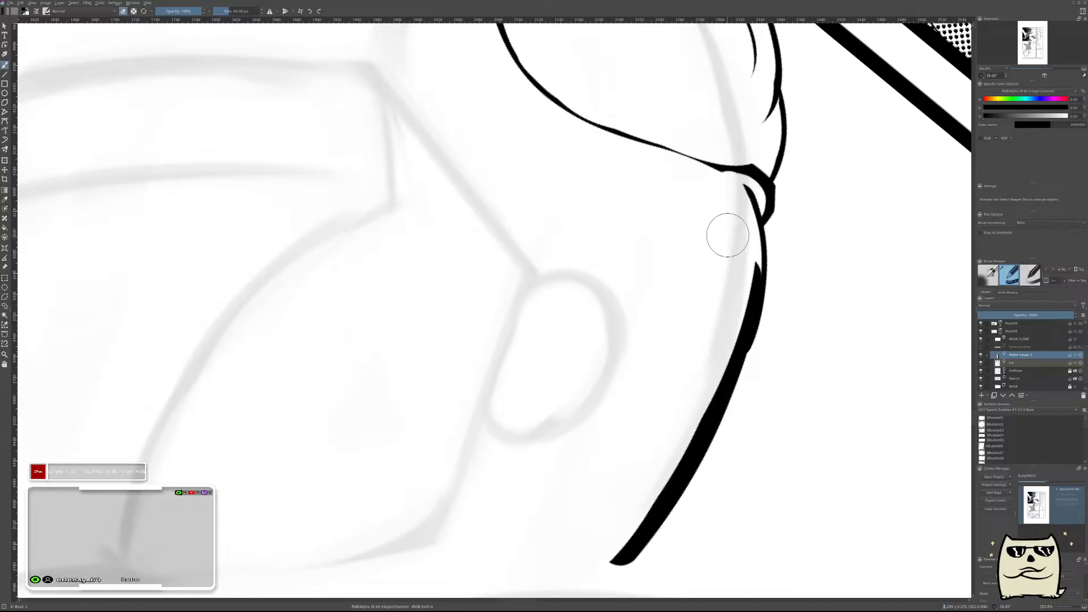
pyautogui.moveTo(726, 235); pyautogui.dragTo(632, 534)
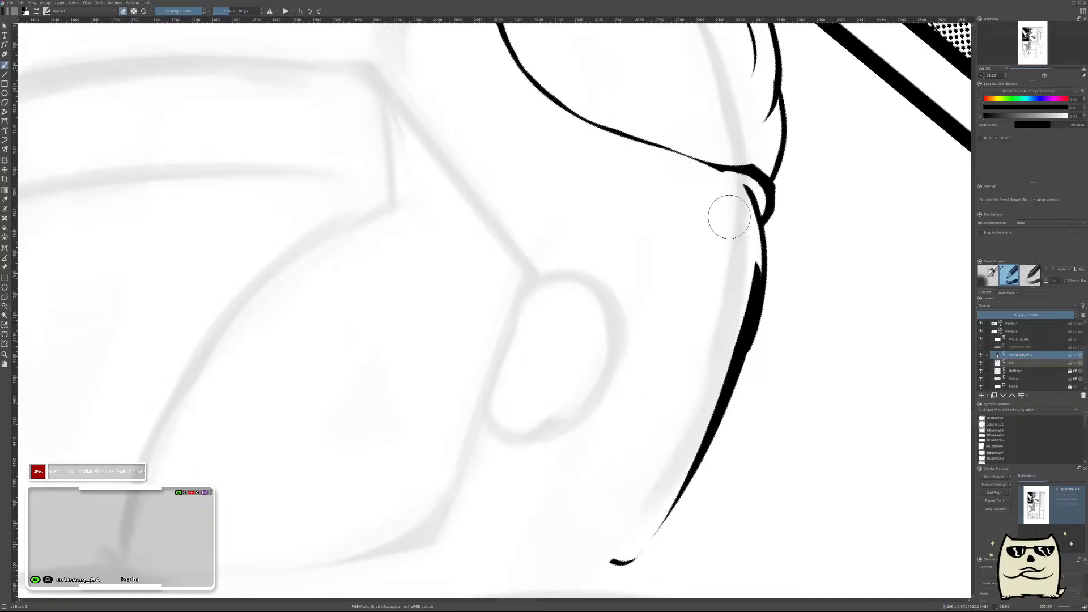
pyautogui.moveTo(729, 237); pyautogui.dragTo(731, 340)
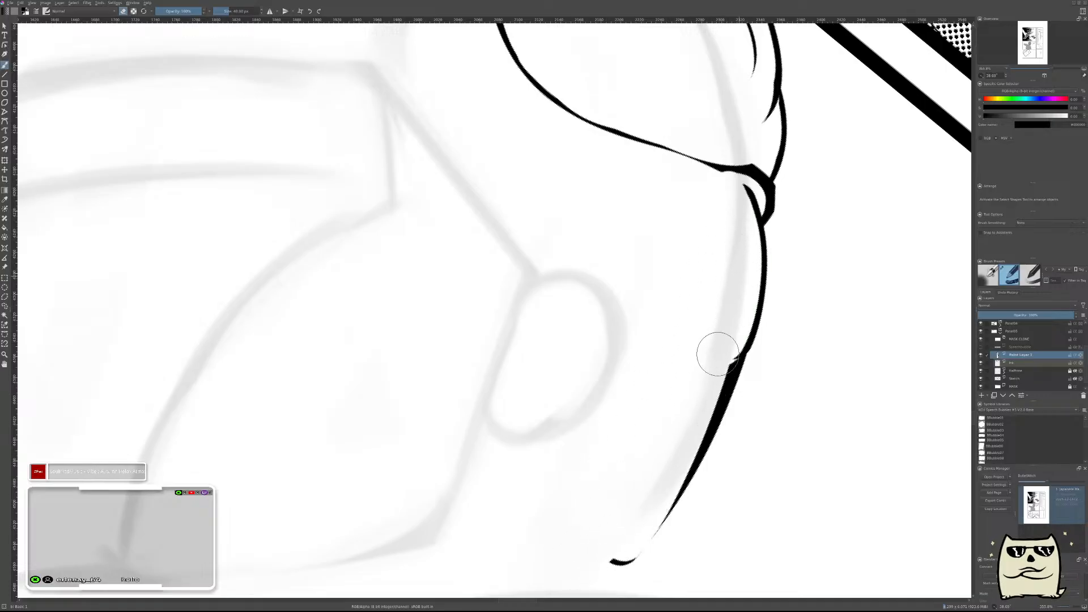
pyautogui.moveTo(695, 401); pyautogui.dragTo(620, 512)
pyautogui.moveTo(811, 374)
pyautogui.mouseDown()
pyautogui.moveTo(816, 406)
pyautogui.moveTo(729, 444)
pyautogui.mouseUp()
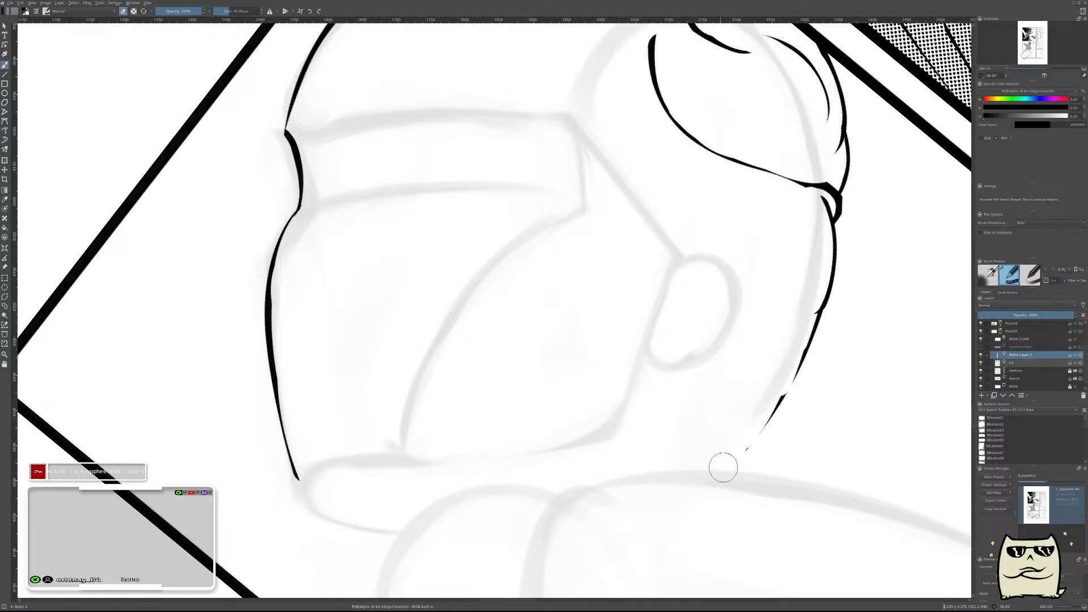
pyautogui.moveTo(837, 386)
pyautogui.mouseDown()
pyautogui.moveTo(826, 417)
pyautogui.moveTo(850, 397)
pyautogui.mouseUp()
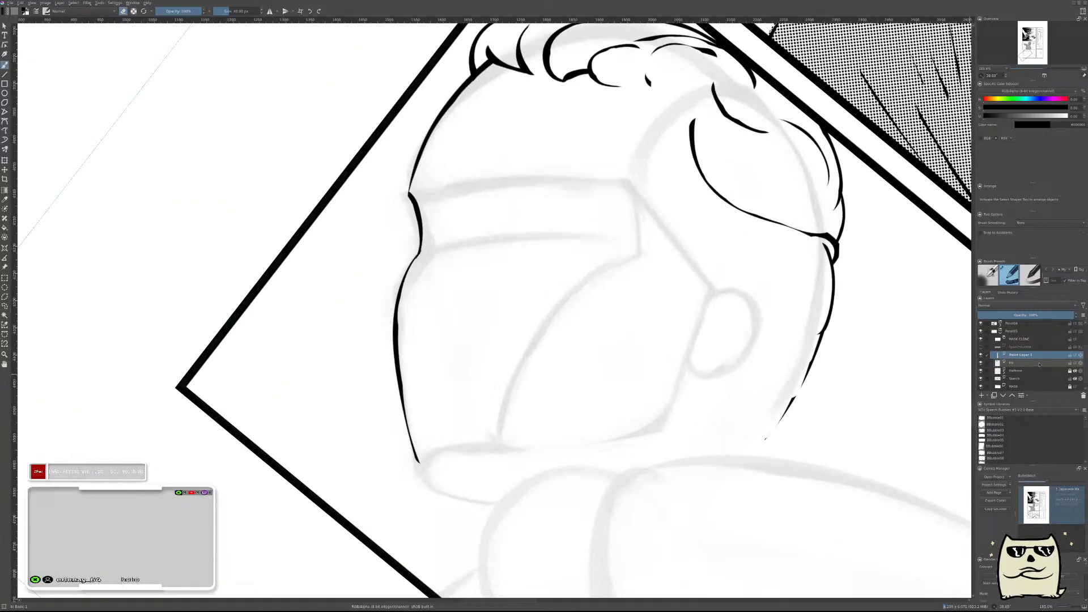
# On a new paint layer directly above the ink layer, ink a small hooked curve beneath the hairline's short tick in mirrored view.
pyautogui.click(1039, 362)
pyautogui.scroll(4, 796, 388)
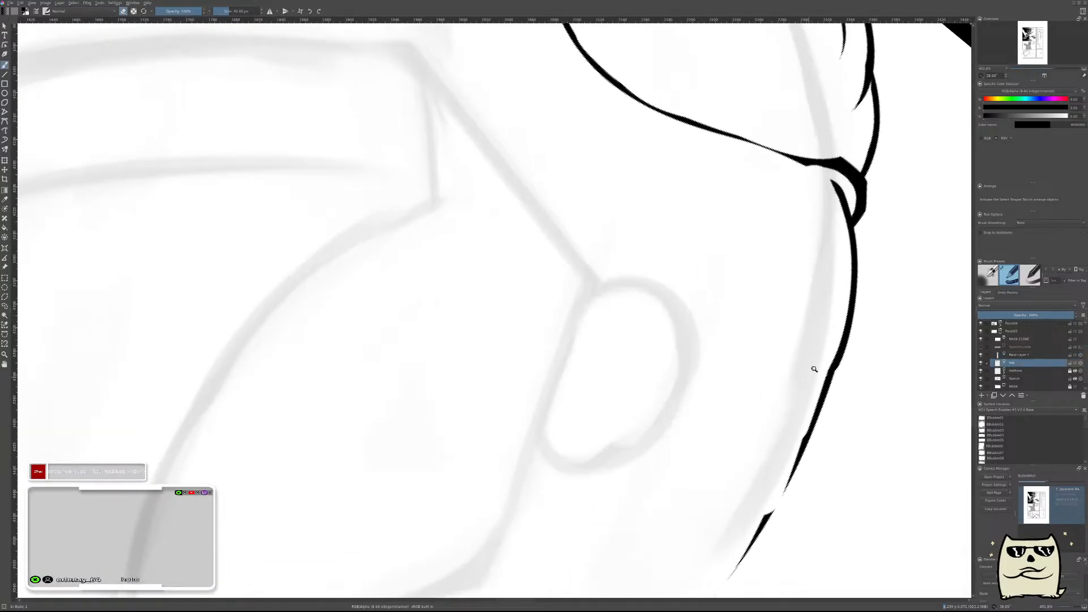
pyautogui.scroll(-6, 860, 367)
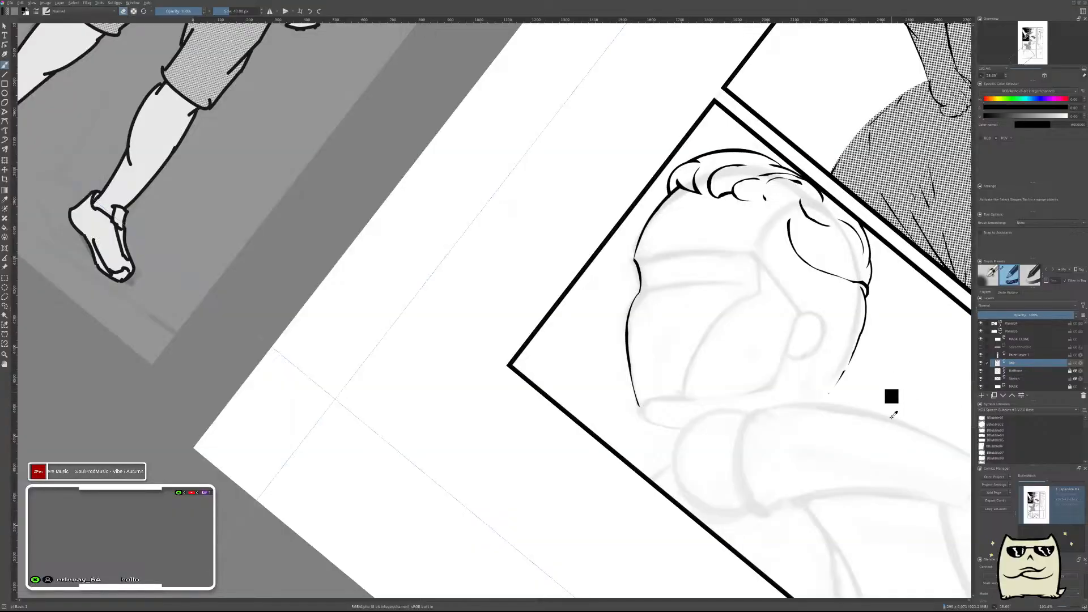
pyautogui.press('Insert')
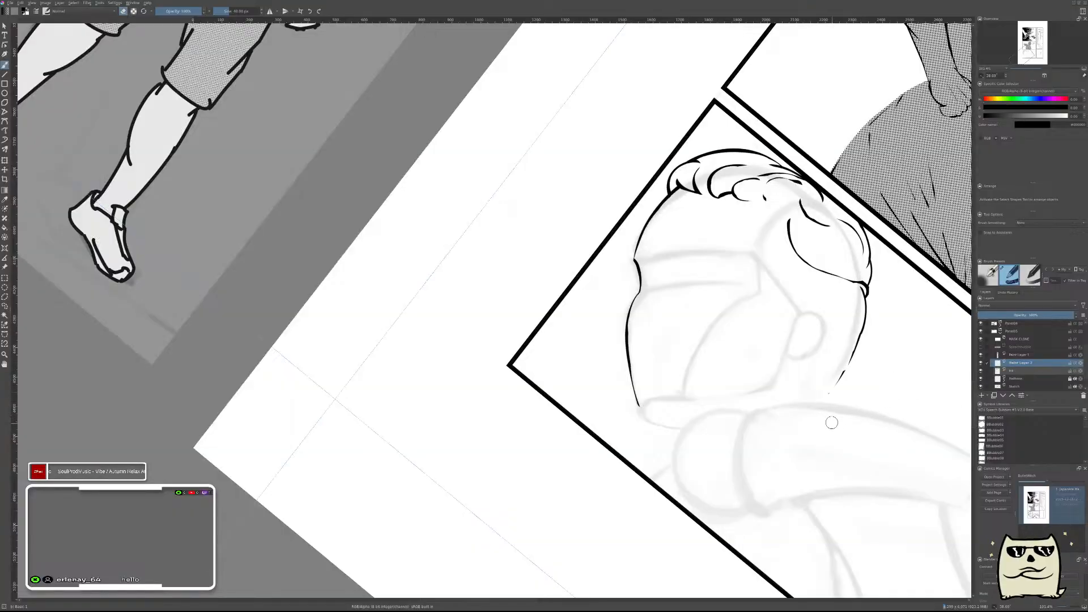
pyautogui.press('m')
pyautogui.moveTo(475, 384); pyautogui.dragTo(849, 417)
pyautogui.moveTo(531, 318); pyautogui.dragTo(719, 294)
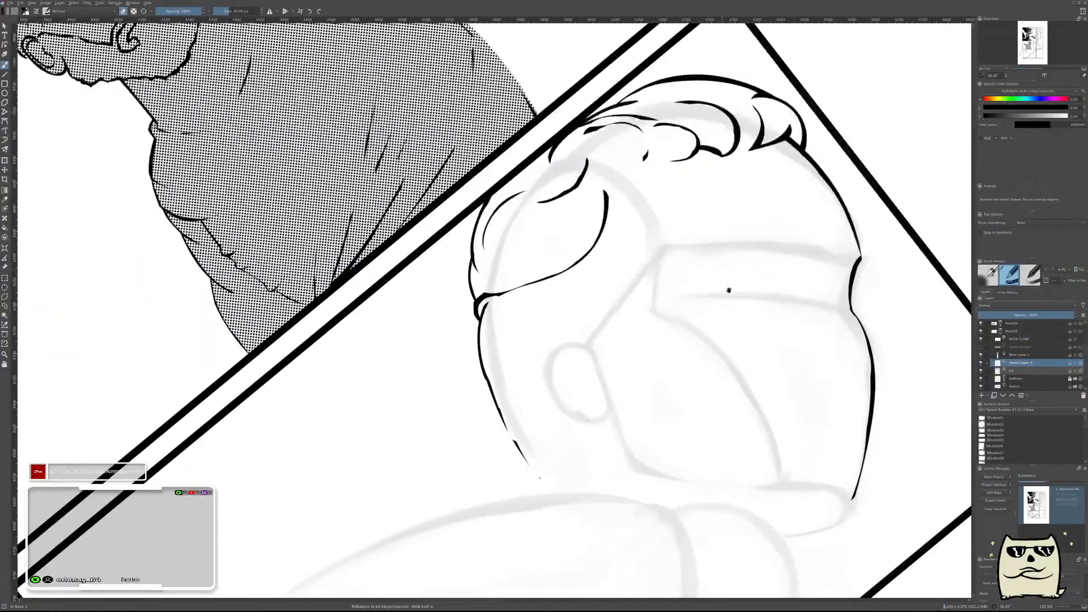
pyautogui.moveTo(796, 271); pyautogui.dragTo(718, 402)
pyautogui.moveTo(549, 345)
pyautogui.mouseDown()
pyautogui.moveTo(610, 321)
pyautogui.moveTo(652, 274)
pyautogui.moveTo(655, 251)
pyautogui.moveTo(660, 261)
pyautogui.mouseUp()
pyautogui.press('e')
pyautogui.hotkey('ctrl', 'z')
pyautogui.press('e')
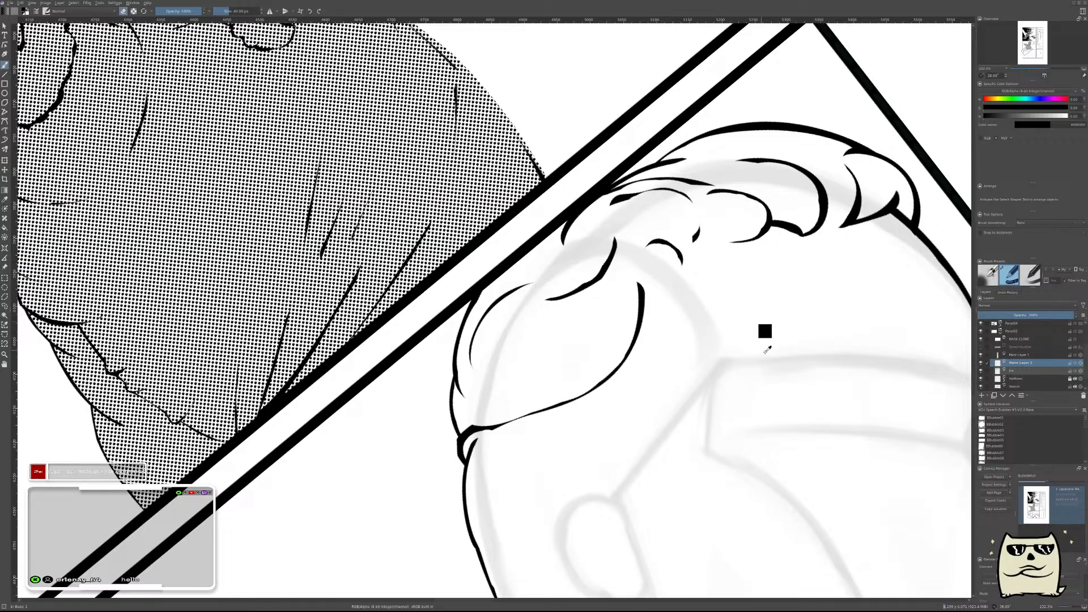
pyautogui.hotkey('ctrl', 'e')
pyautogui.hotkey('ctrl', 'z')
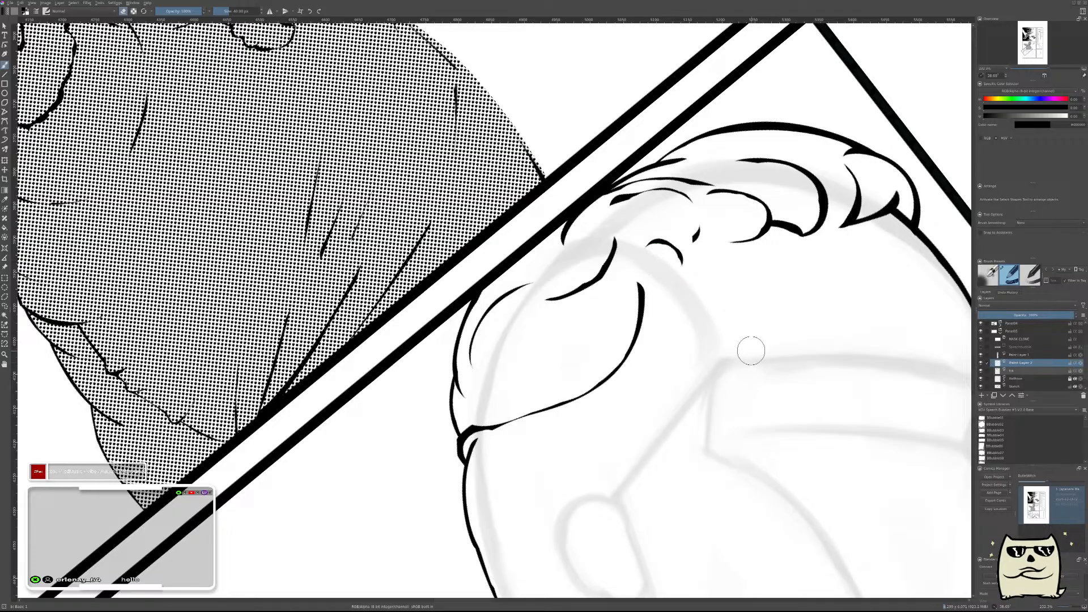
# Restore the unmirrored view and ink a curved stroke across the forehead above the sketched brow band.
pyautogui.moveTo(814, 349); pyautogui.dragTo(612, 340)
pyautogui.moveTo(656, 301); pyautogui.dragTo(659, 366)
pyautogui.moveTo(626, 325); pyautogui.dragTo(657, 277)
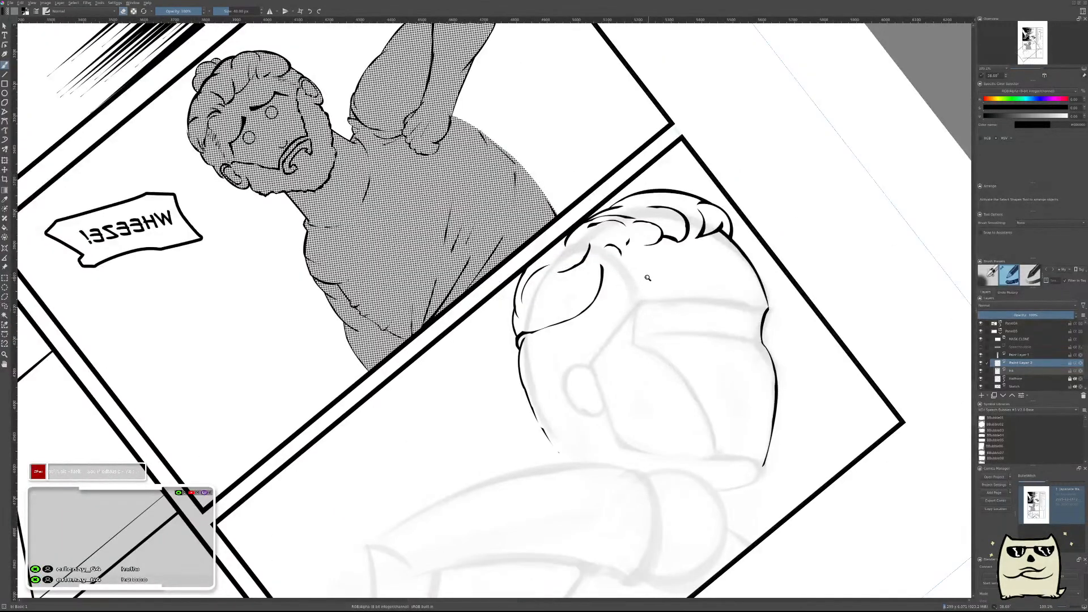
pyautogui.press('m')
pyautogui.moveTo(526, 402); pyautogui.dragTo(815, 403)
pyautogui.moveTo(591, 314); pyautogui.dragTo(661, 277)
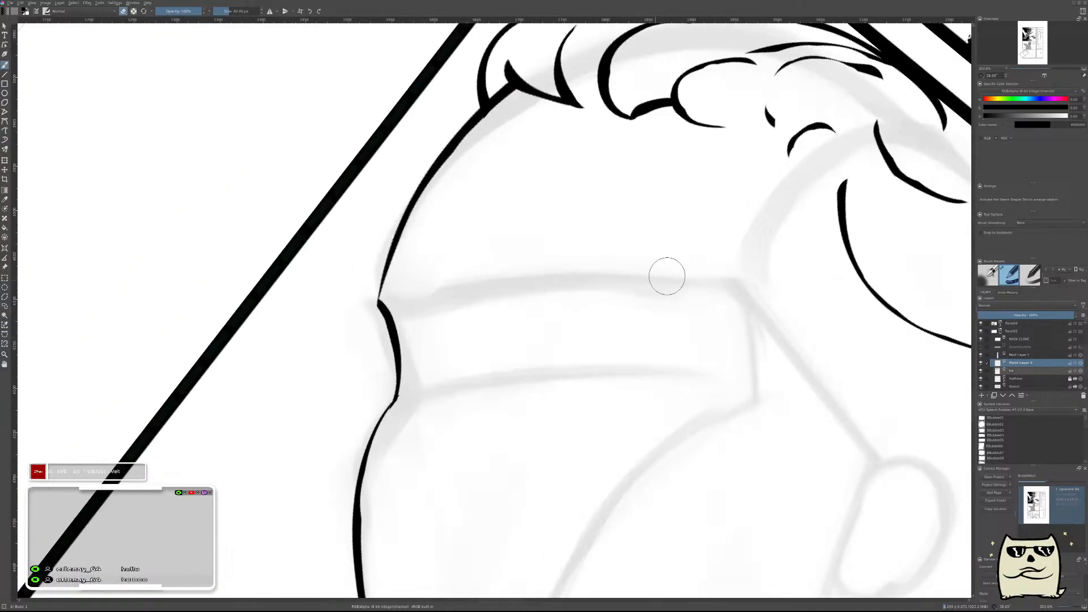
pyautogui.moveTo(569, 229)
pyautogui.mouseDown()
pyautogui.moveTo(625, 253)
pyautogui.moveTo(740, 248)
pyautogui.mouseUp()
pyautogui.hotkey('ctrl', 'z')
# Ink a short tapered hook curving down from the ear-side end of the forehead stroke.
pyautogui.hotkey('ctrl', 'z')
pyautogui.moveTo(587, 224)
pyautogui.mouseDown()
pyautogui.moveTo(663, 250)
pyautogui.moveTo(737, 254)
pyautogui.mouseUp()
pyautogui.moveTo(737, 254); pyautogui.dragTo(746, 316)
pyautogui.hotkey('ctrl', 'z')
pyautogui.moveTo(736, 255); pyautogui.dragTo(802, 347)
pyautogui.hotkey('ctrl', 'z')
pyautogui.moveTo(728, 249); pyautogui.dragTo(785, 320)
pyautogui.hotkey('ctrl', 'z')
pyautogui.moveTo(731, 248); pyautogui.dragTo(771, 323)
# Erase the upper side of the forehead stroke so it tapers into a crescent.
pyautogui.hotkey('ctrl', 'z')
pyautogui.moveTo(588, 203); pyautogui.dragTo(747, 240)
pyautogui.hotkey('ctrl', 'z')
pyautogui.moveTo(590, 202)
pyautogui.mouseDown()
pyautogui.moveTo(646, 237)
pyautogui.moveTo(733, 234)
pyautogui.mouseUp()
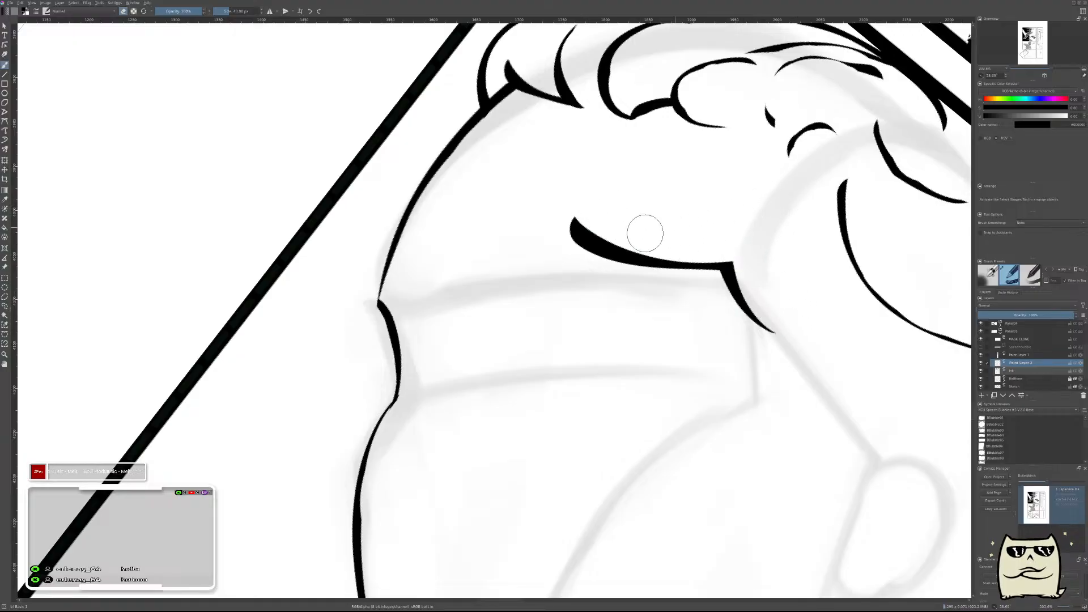
# Transform the forehead stroke with its hook, rotating and shifting it slightly toward the ear, and mirror the view.
pyautogui.moveTo(788, 319); pyautogui.dragTo(815, 370)
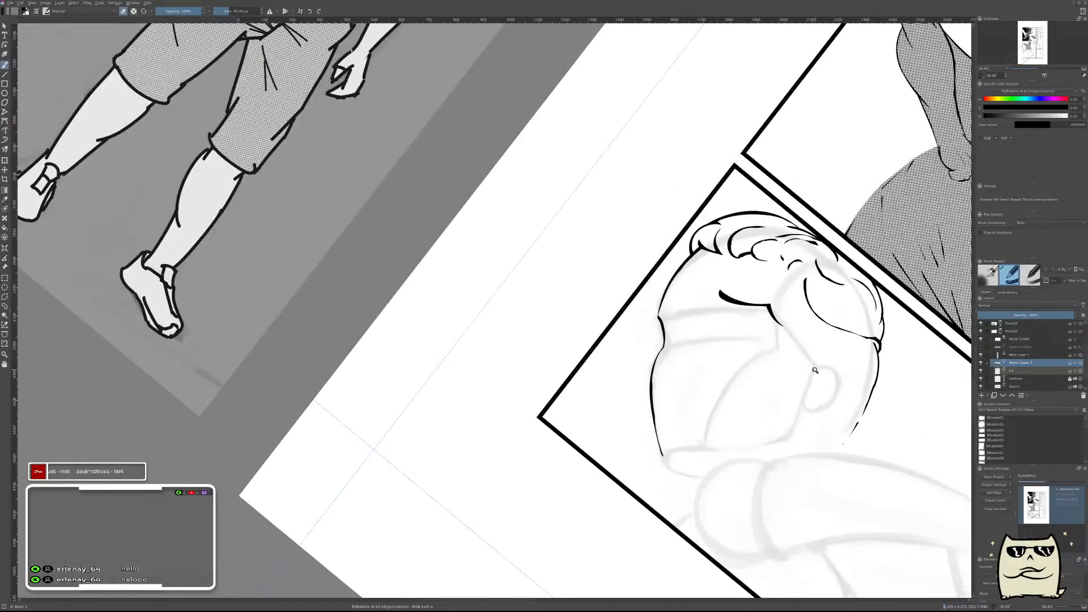
pyautogui.moveTo(698, 359); pyautogui.dragTo(722, 327)
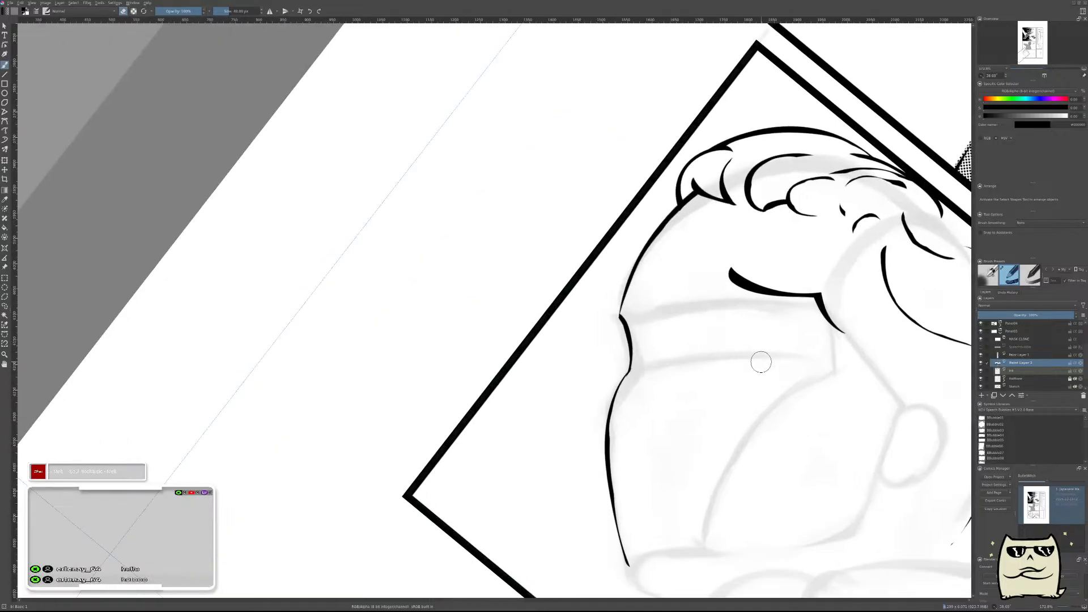
pyautogui.press('t')
pyautogui.hotkey('shift', 'Up')
pyautogui.hotkey('ctrl', 't')
pyautogui.moveTo(855, 444); pyautogui.dragTo(863, 427)
pyautogui.press('Return')
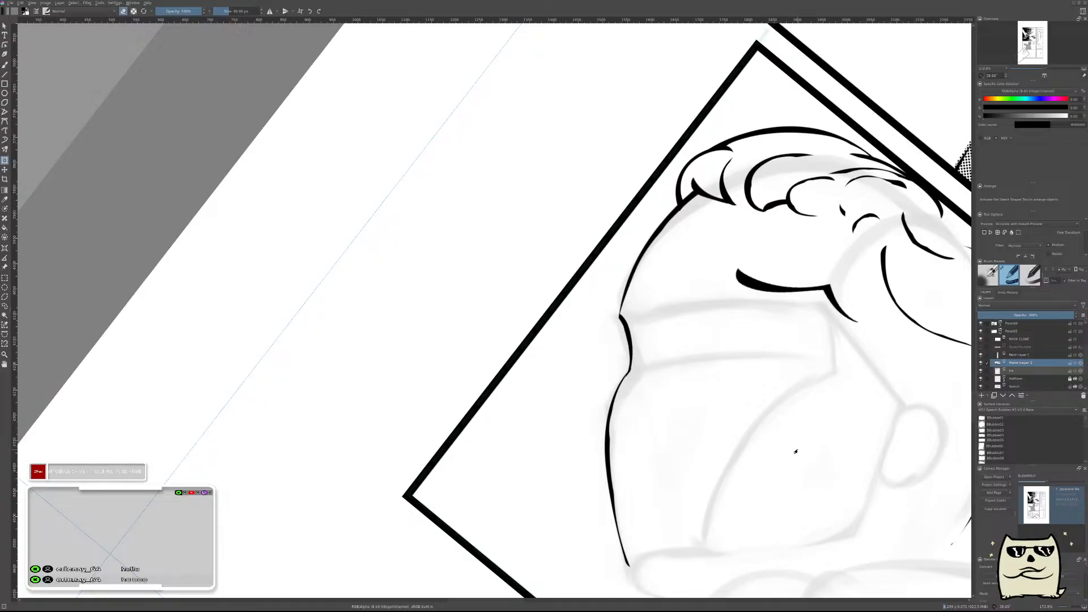
pyautogui.press('m')
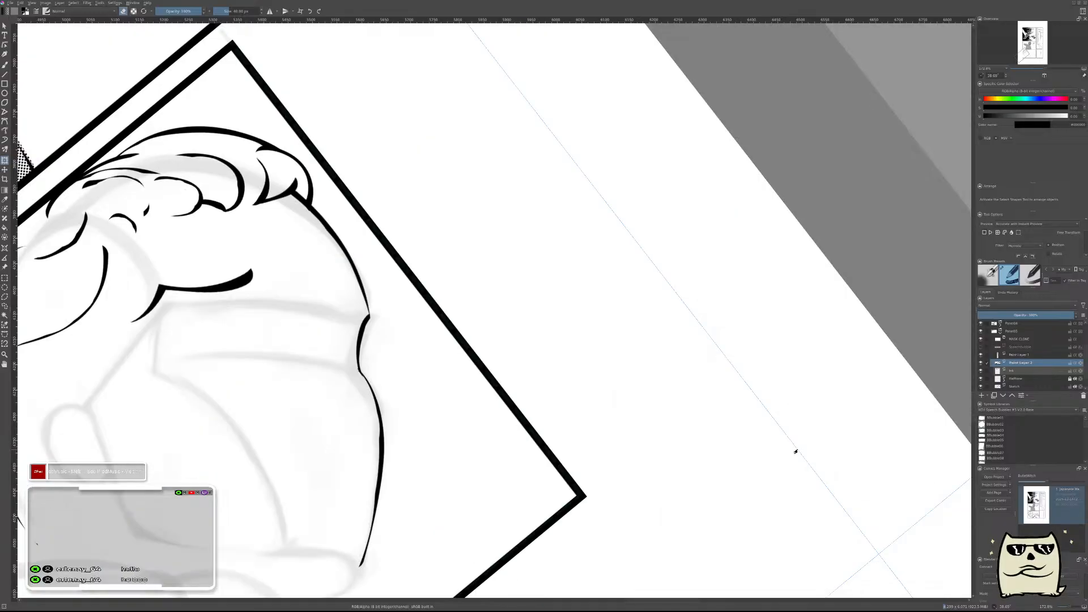
# Merge the transformed forehead stroke down into the ink layer and add a new paint layer.
pyautogui.moveTo(416, 399); pyautogui.dragTo(675, 380)
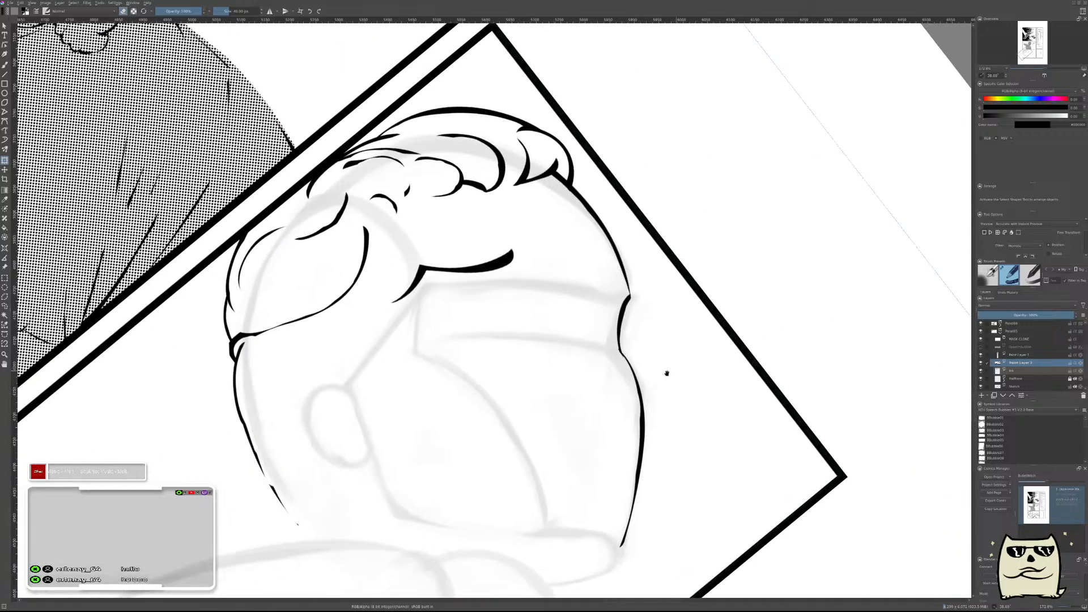
pyautogui.hotkey('ctrl', 'e')
pyautogui.press('m')
pyautogui.press('Insert')
pyautogui.press('m')
# Ink a short tapered second brow stroke curving up from the far face outline, matching the forehead stroke.
pyautogui.moveTo(680, 359); pyautogui.dragTo(808, 400)
pyautogui.press('b')
pyautogui.scroll(3, 710, 320)
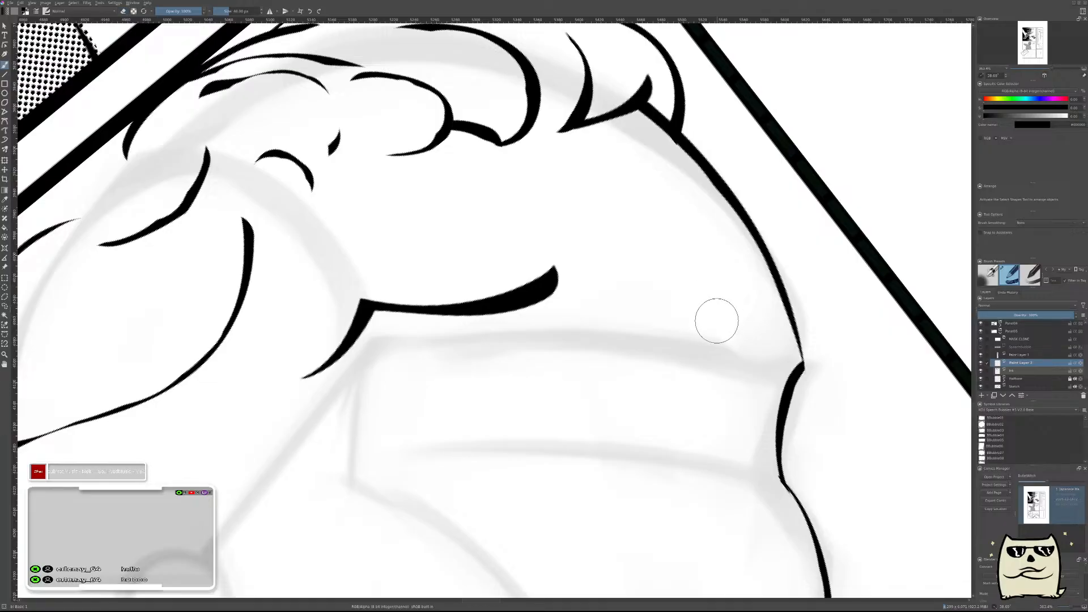
pyautogui.moveTo(686, 290); pyautogui.dragTo(785, 323)
pyautogui.hotkey('ctrl', 'z')
pyautogui.moveTo(690, 294)
pyautogui.mouseDown()
pyautogui.moveTo(803, 321)
pyautogui.moveTo(781, 323)
pyautogui.moveTo(692, 288)
pyautogui.mouseUp()
pyautogui.hotkey('ctrl', 'z')
pyautogui.hotkey('ctrl', 'z')
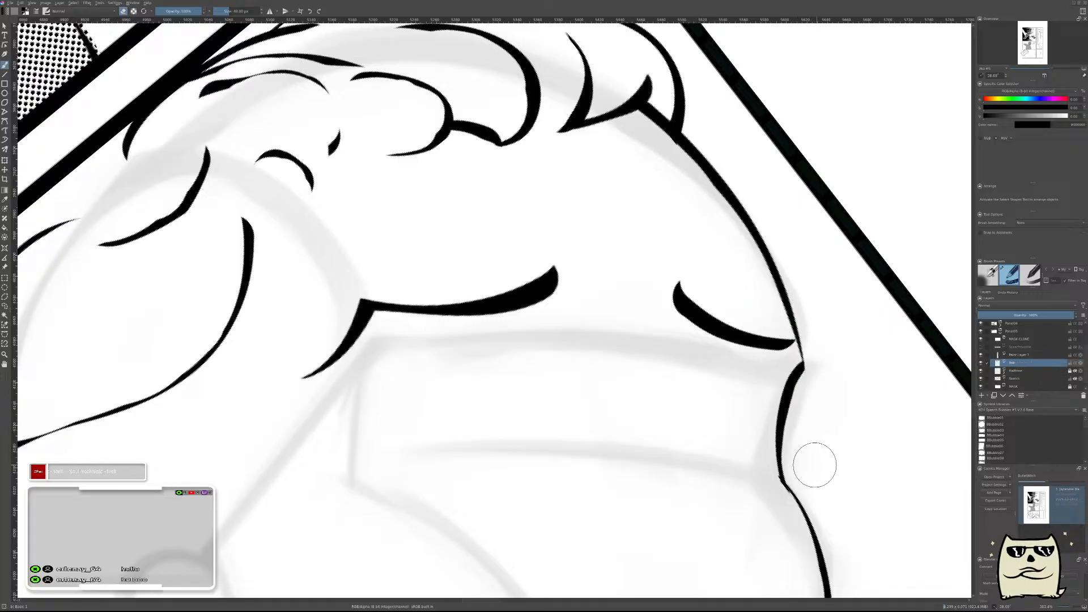
# Ink a small wedge joining the second brow stroke to the face outline, trim its overhang, and merge it into the ink layer.
pyautogui.moveTo(793, 373); pyautogui.dragTo(803, 397)
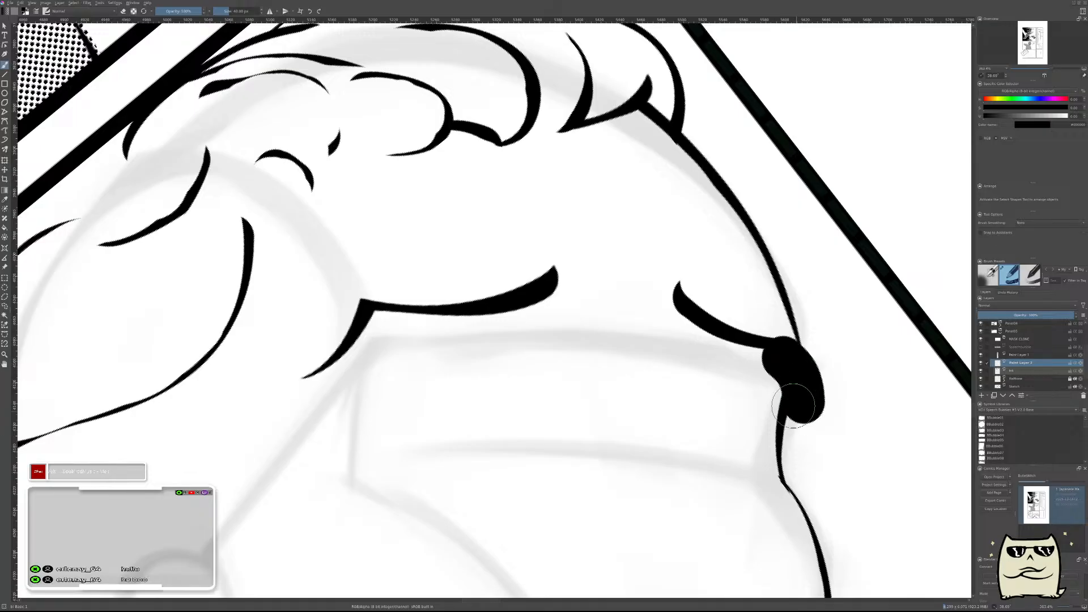
pyautogui.hotkey('ctrl', 'z')
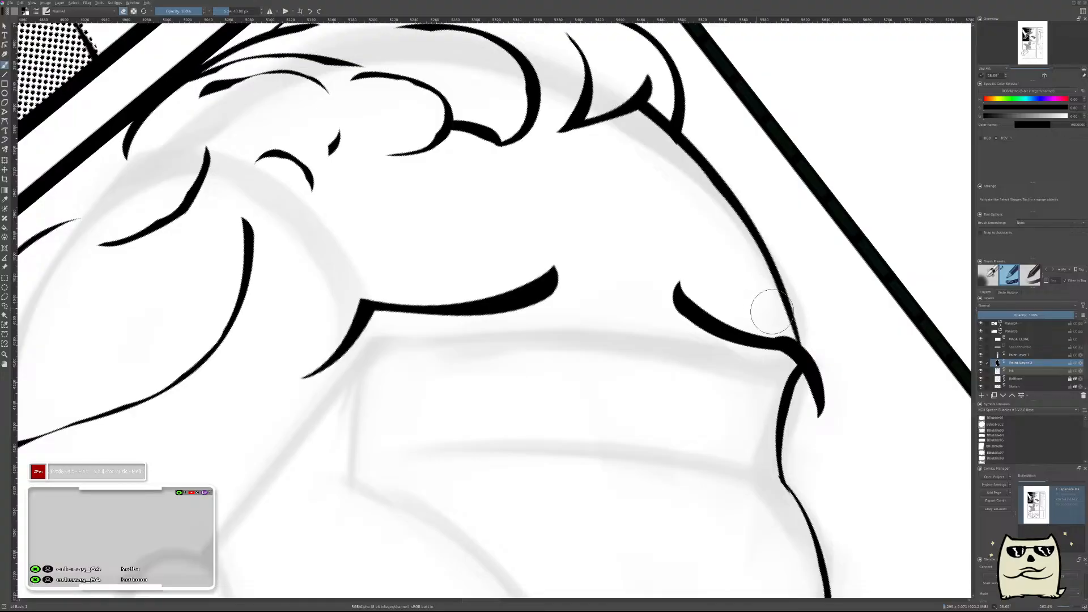
pyautogui.moveTo(795, 342); pyautogui.dragTo(820, 413)
pyautogui.hotkey('ctrl', 'z')
pyautogui.moveTo(807, 320)
pyautogui.mouseDown()
pyautogui.moveTo(836, 389)
pyautogui.moveTo(829, 440)
pyautogui.mouseUp()
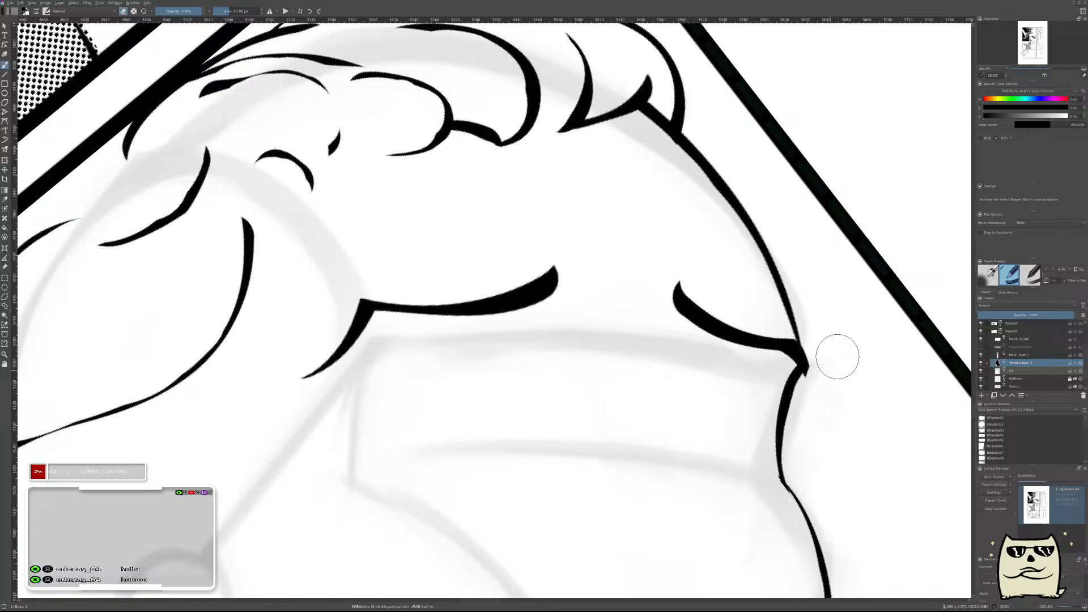
pyautogui.scroll(-4, 833, 430)
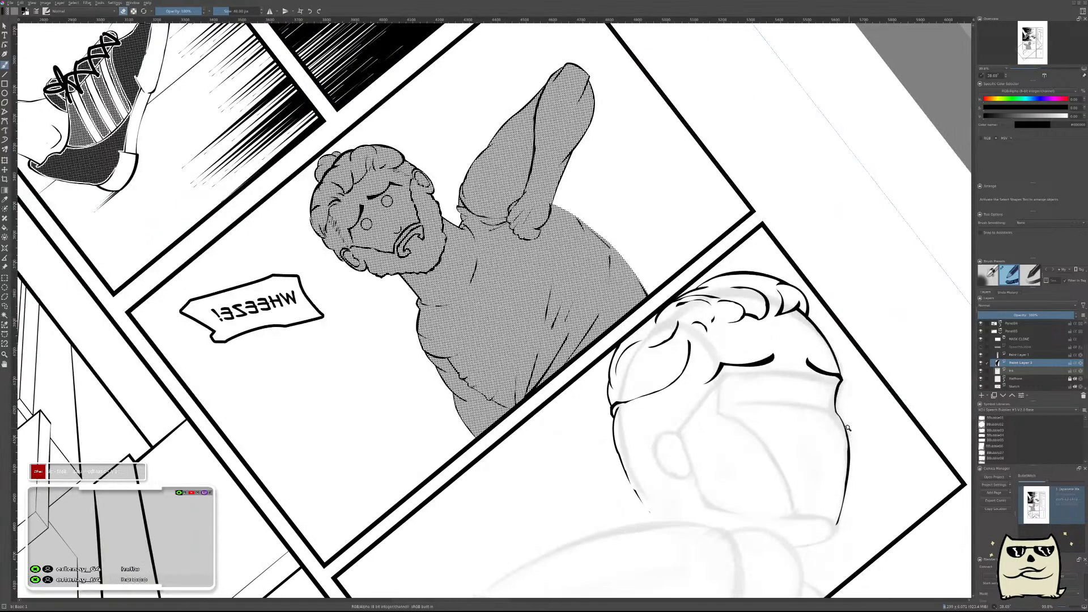
pyautogui.hotkey('ctrl', 'e')
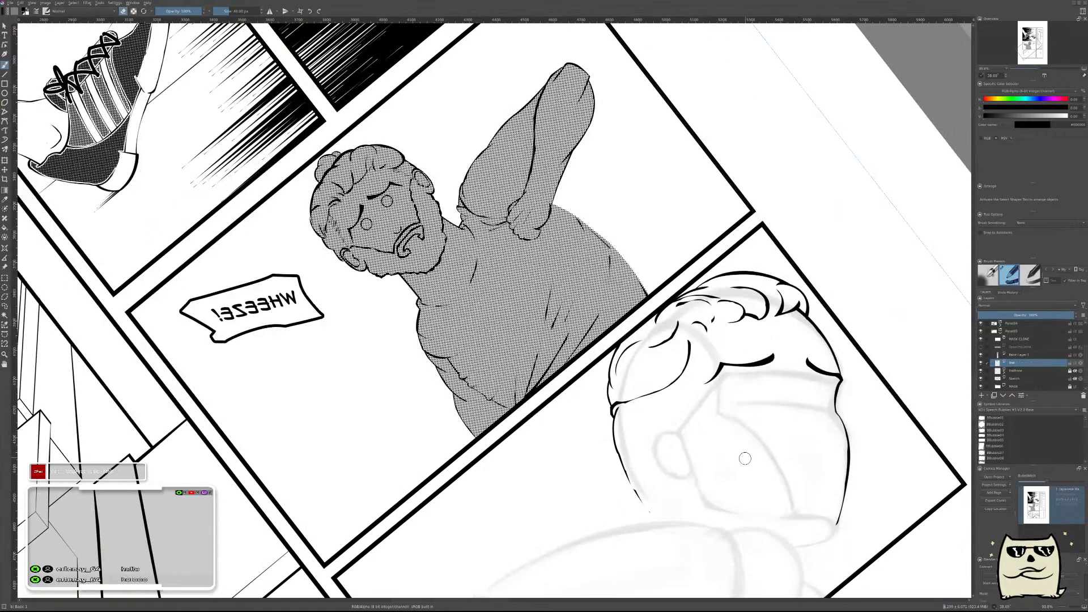
# Restore the unmirrored view, merge the remaining paint layers into the ink layer, and add a fresh paint layer.
pyautogui.press('m')
pyautogui.moveTo(465, 393); pyautogui.dragTo(760, 409)
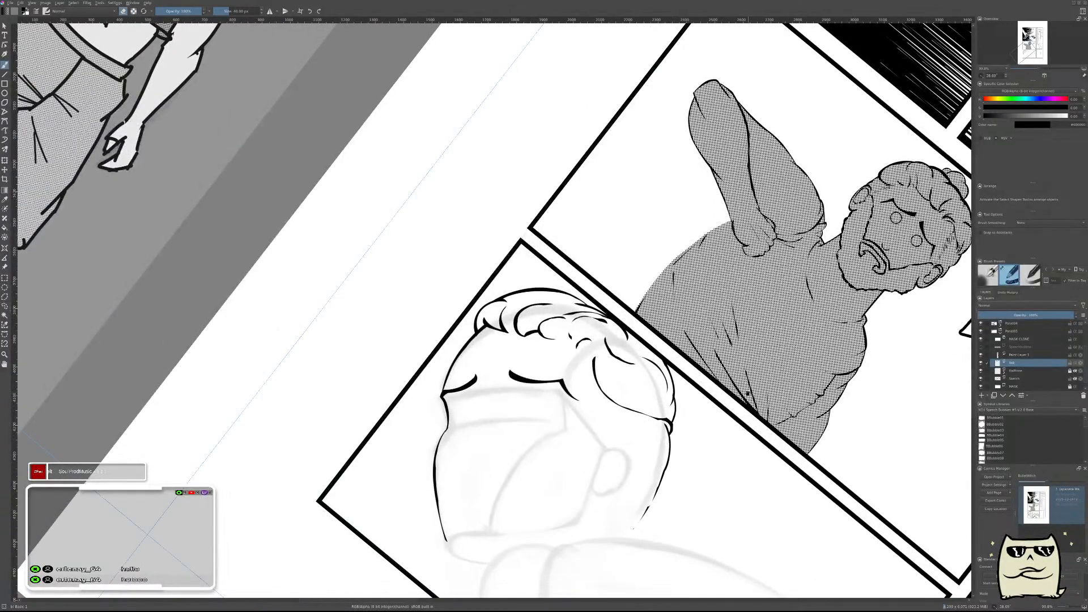
pyautogui.press('Insert')
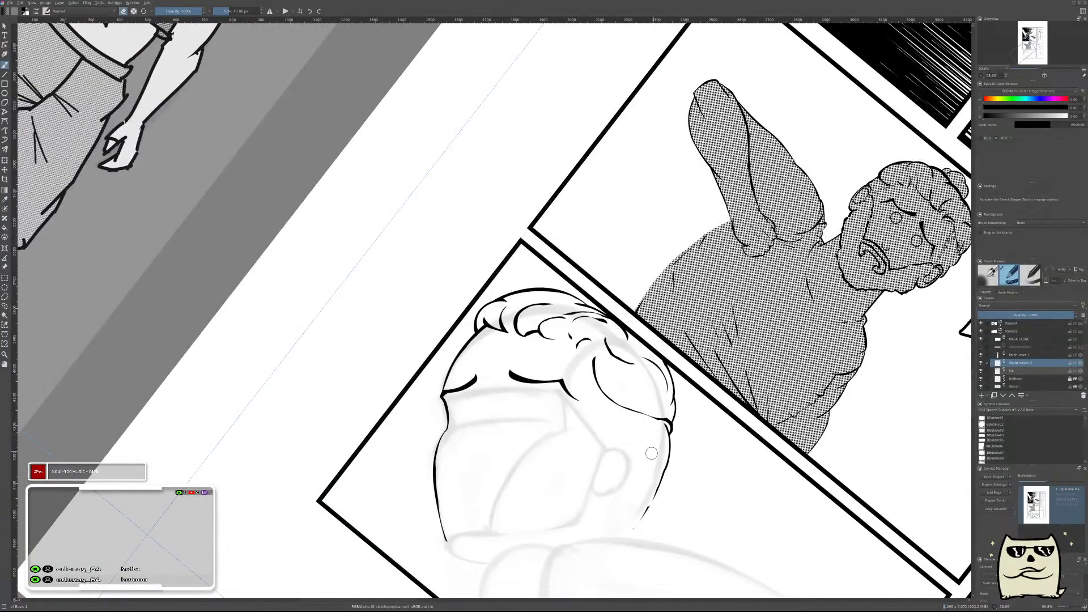
pyautogui.click(1041, 354)
pyautogui.hotkey('ctrl', 'e')
pyautogui.hotkey('ctrl', 'e')
pyautogui.press('Insert')
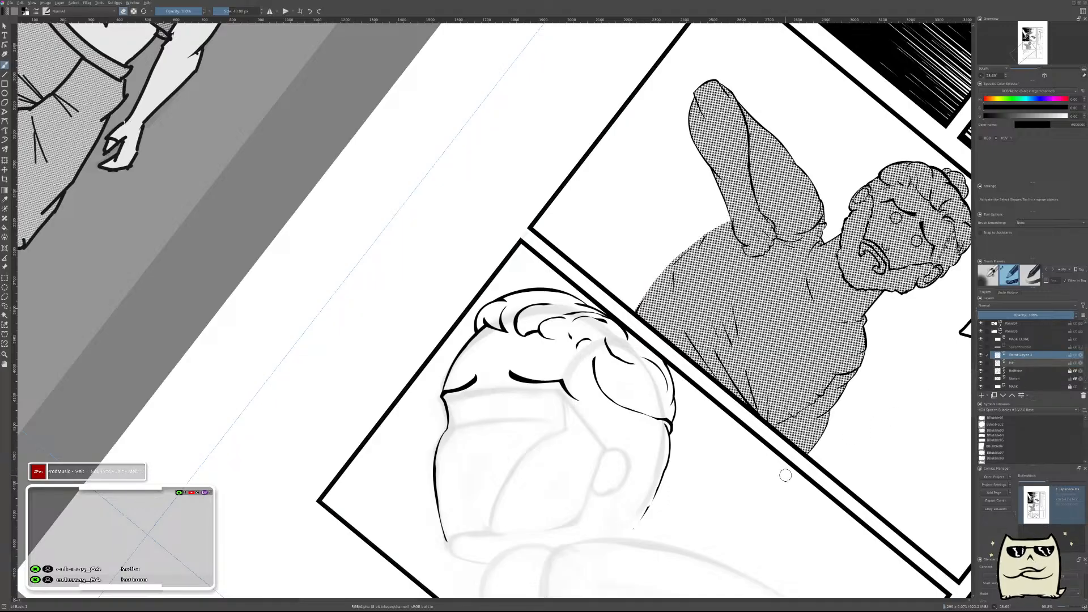
# Examine the inked head and the sketched brow band, cheek and ear at different zoom levels.
pyautogui.moveTo(526, 414); pyautogui.dragTo(714, 412)
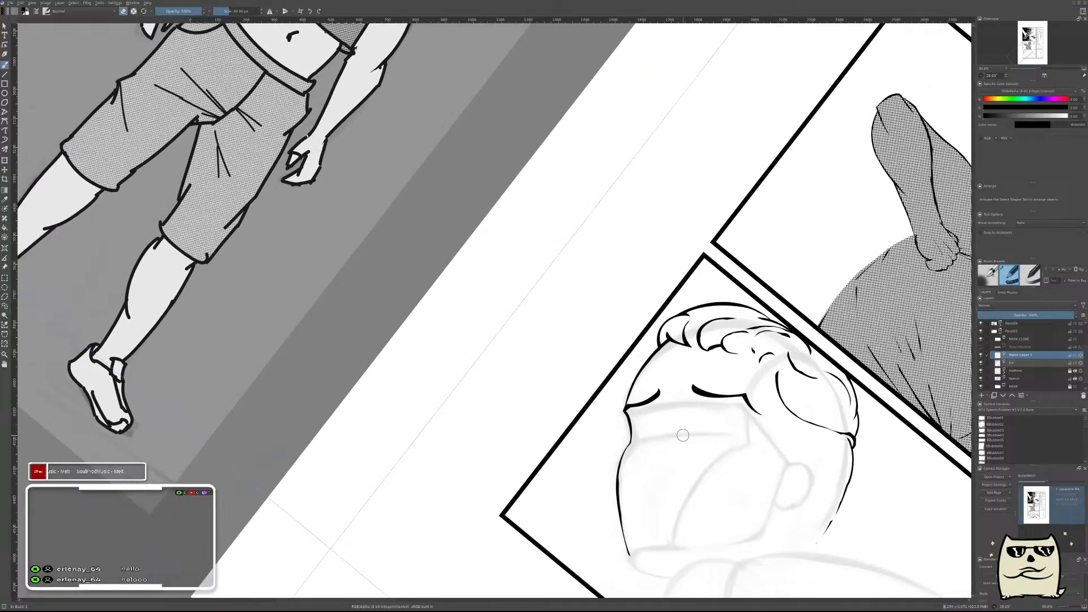
pyautogui.scroll(2, 684, 434)
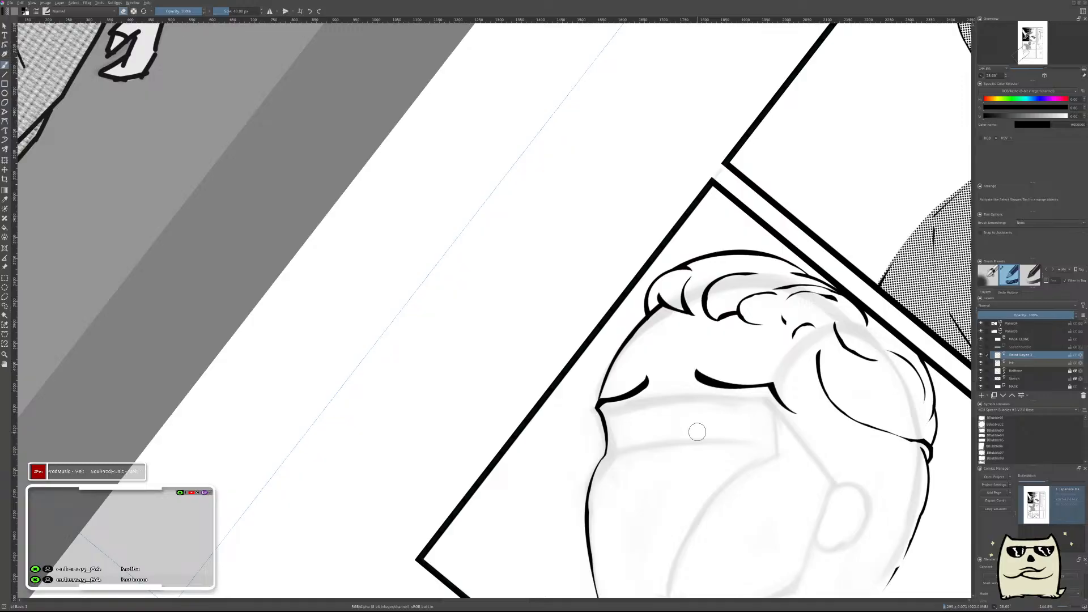
pyautogui.moveTo(674, 432); pyautogui.dragTo(672, 321)
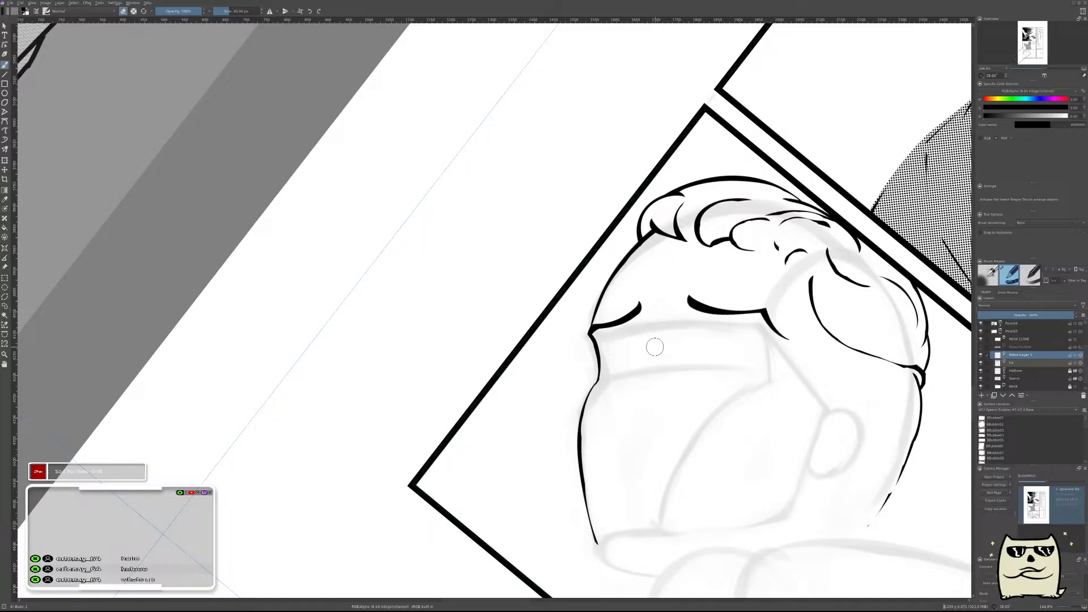
pyautogui.moveTo(728, 361)
pyautogui.mouseDown()
pyautogui.moveTo(555, 342)
pyautogui.moveTo(651, 331)
pyautogui.moveTo(515, 355)
pyautogui.moveTo(750, 310)
pyautogui.mouseUp()
pyautogui.moveTo(666, 341)
pyautogui.mouseDown()
pyautogui.moveTo(656, 323)
pyautogui.moveTo(585, 308)
pyautogui.mouseUp()
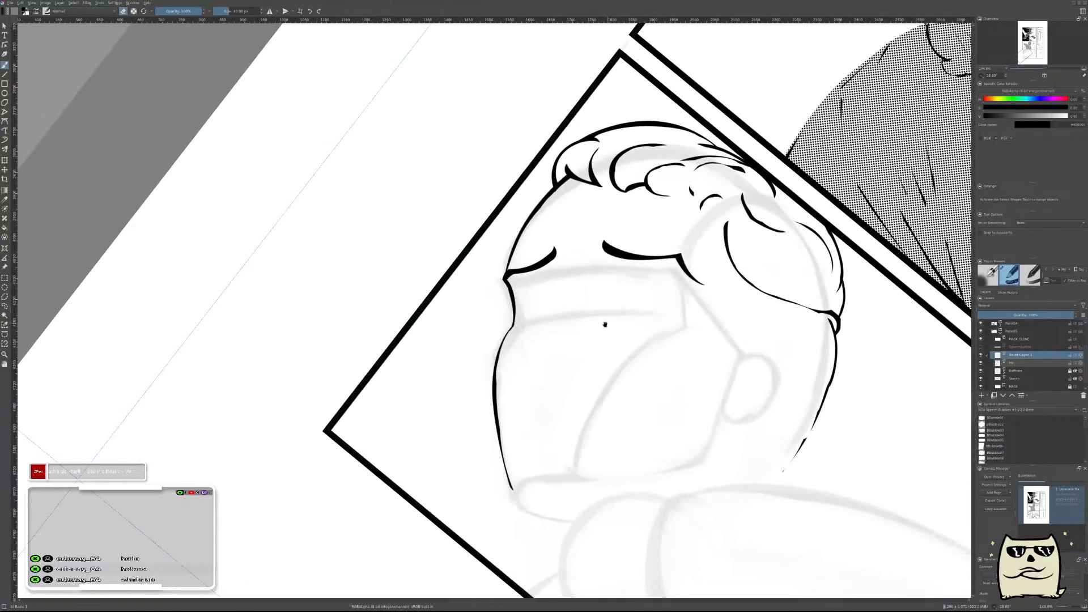
pyautogui.scroll(3, 646, 316)
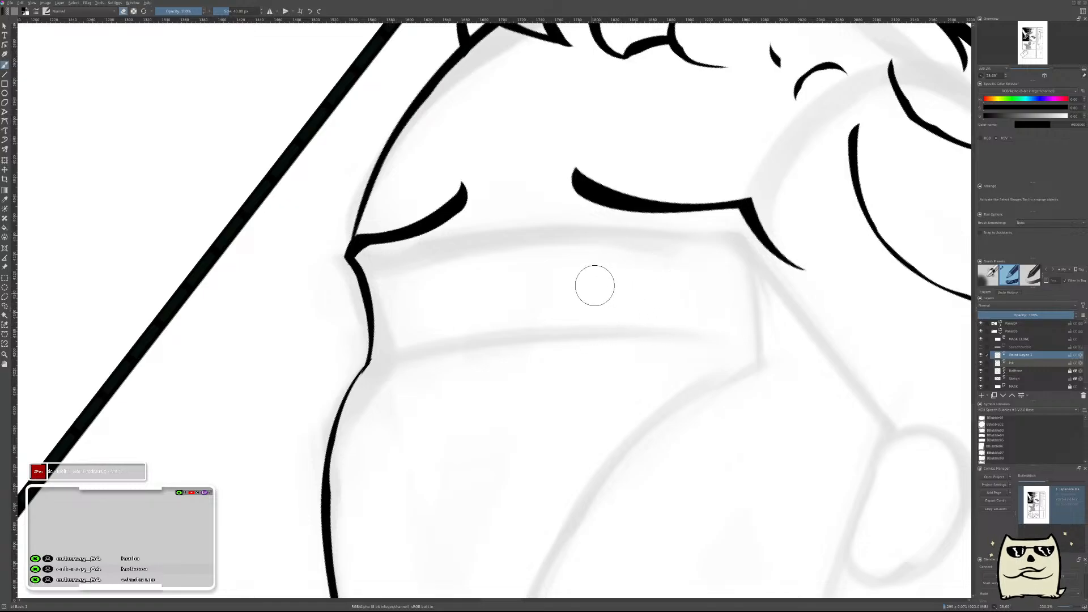
pyautogui.scroll(-4, 646, 289)
pyautogui.scroll(2, 653, 323)
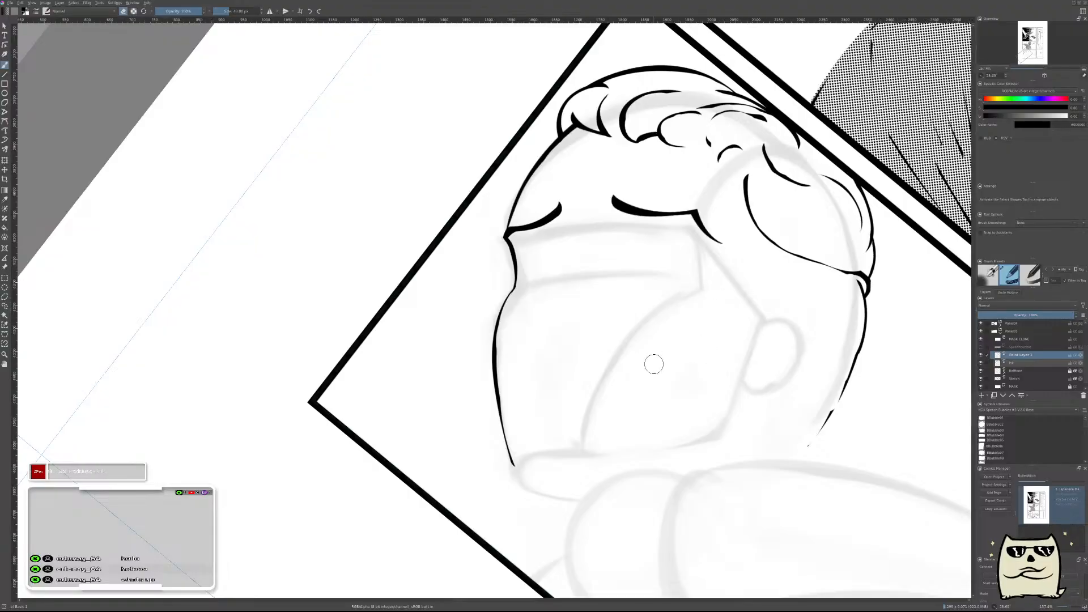
pyautogui.press('m')
pyautogui.moveTo(408, 379); pyautogui.dragTo(746, 357)
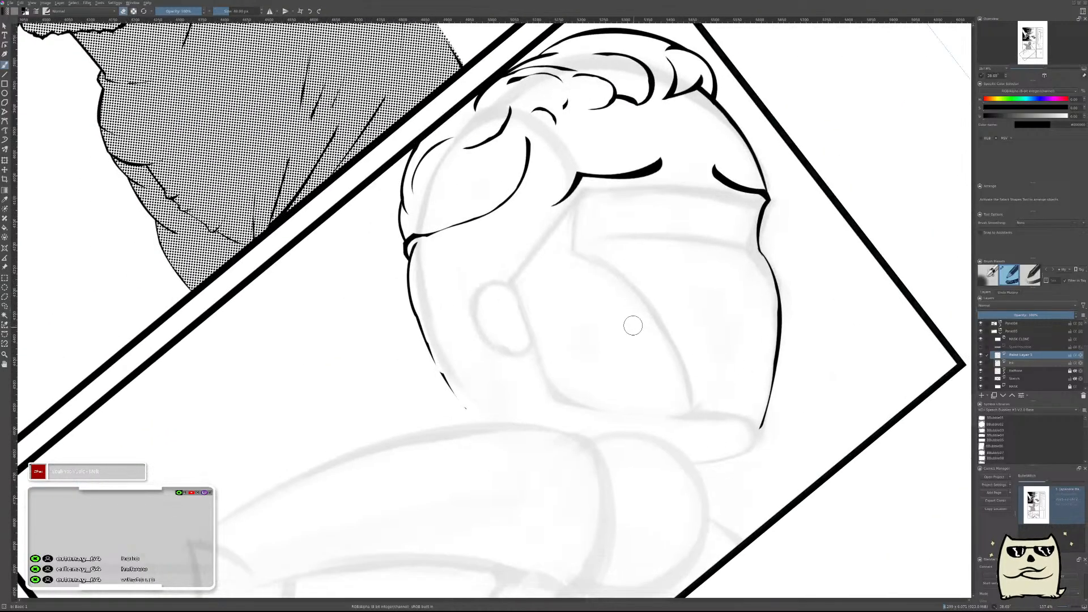
pyautogui.moveTo(511, 287); pyautogui.dragTo(479, 321)
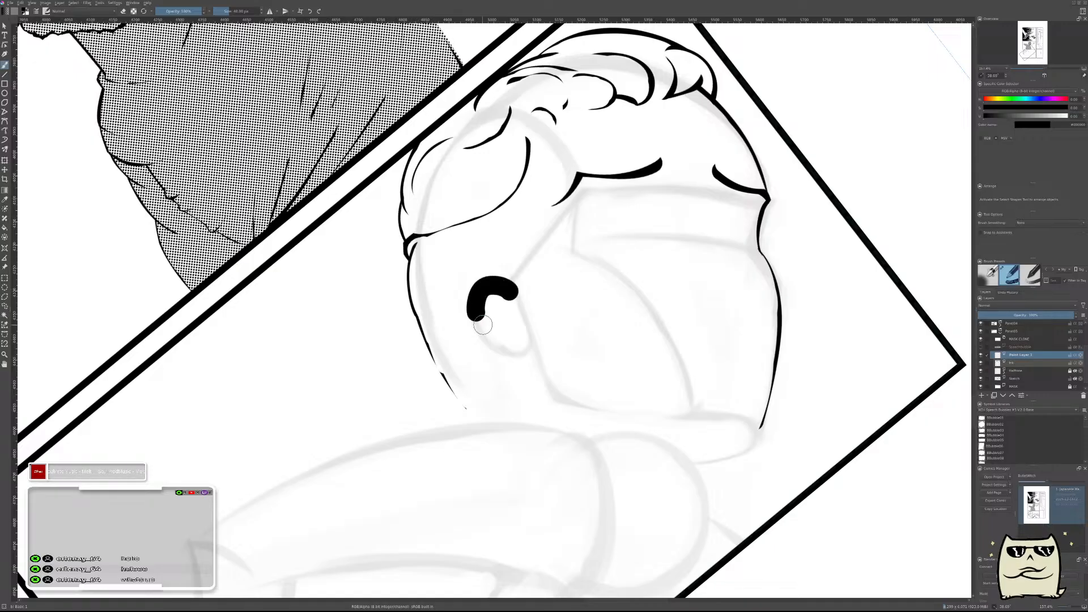
pyautogui.hotkey('ctrl', 'z')
pyautogui.moveTo(513, 287)
pyautogui.mouseDown()
pyautogui.moveTo(486, 324)
pyautogui.moveTo(520, 352)
pyautogui.moveTo(520, 339)
pyautogui.moveTo(487, 331)
pyautogui.moveTo(521, 342)
pyautogui.mouseUp()
pyautogui.hotkey('ctrl', 'z')
pyautogui.hotkey('ctrl', 'z')
pyautogui.hotkey('ctrl', 'z')
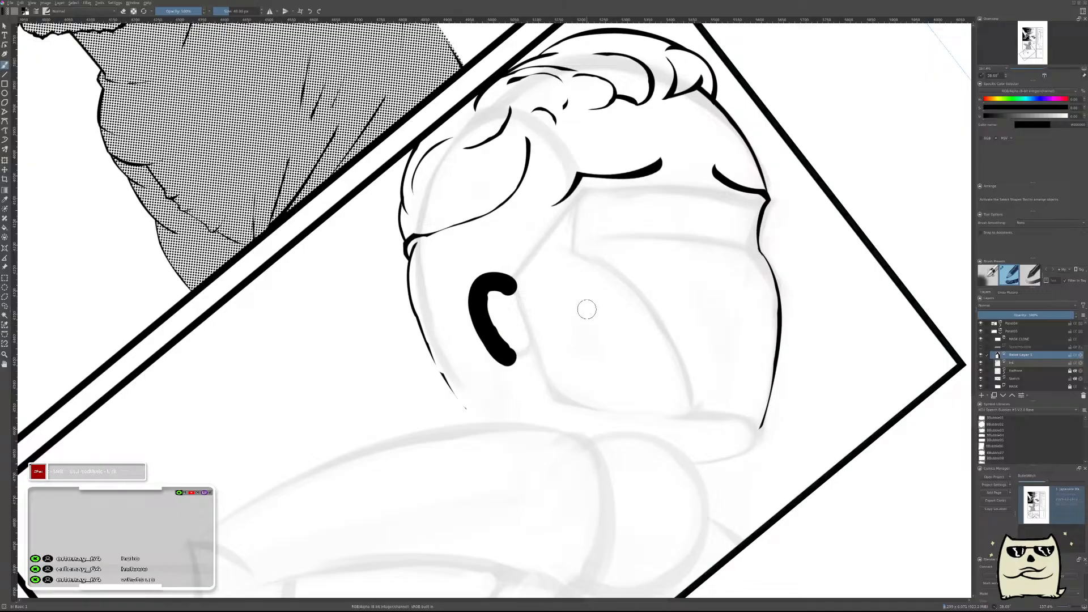
pyautogui.hotkey('ctrl', 'z')
pyautogui.hotkey('ctrl', 'z')
# Restore the unmirrored view and ink the ear's outer contour as one C-shaped stroke around the sketched ear.
pyautogui.moveTo(576, 276); pyautogui.dragTo(595, 340)
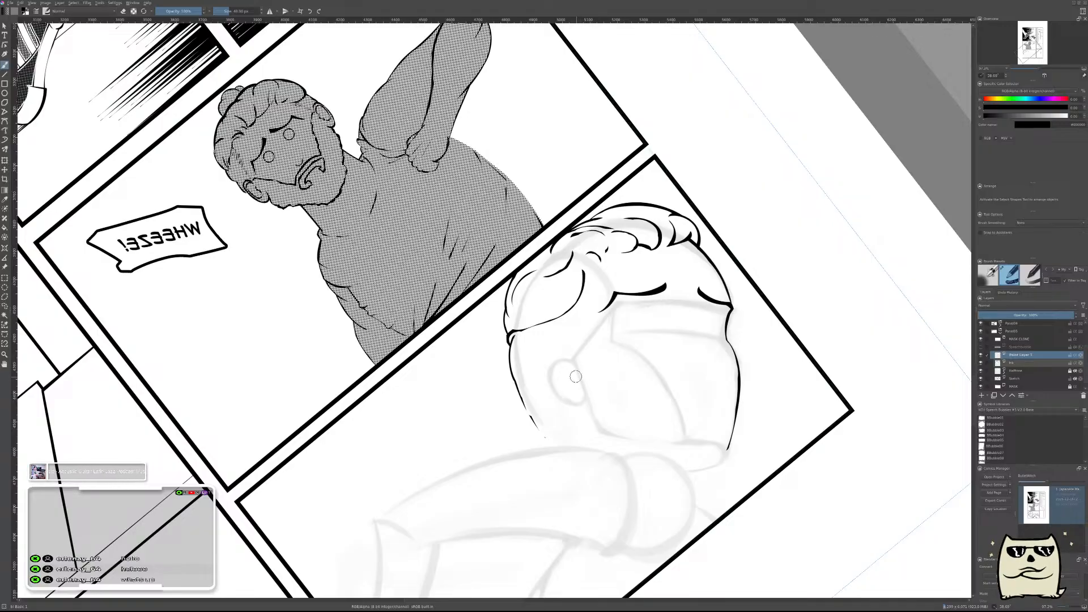
pyautogui.press('m')
pyautogui.moveTo(481, 433); pyautogui.dragTo(692, 396)
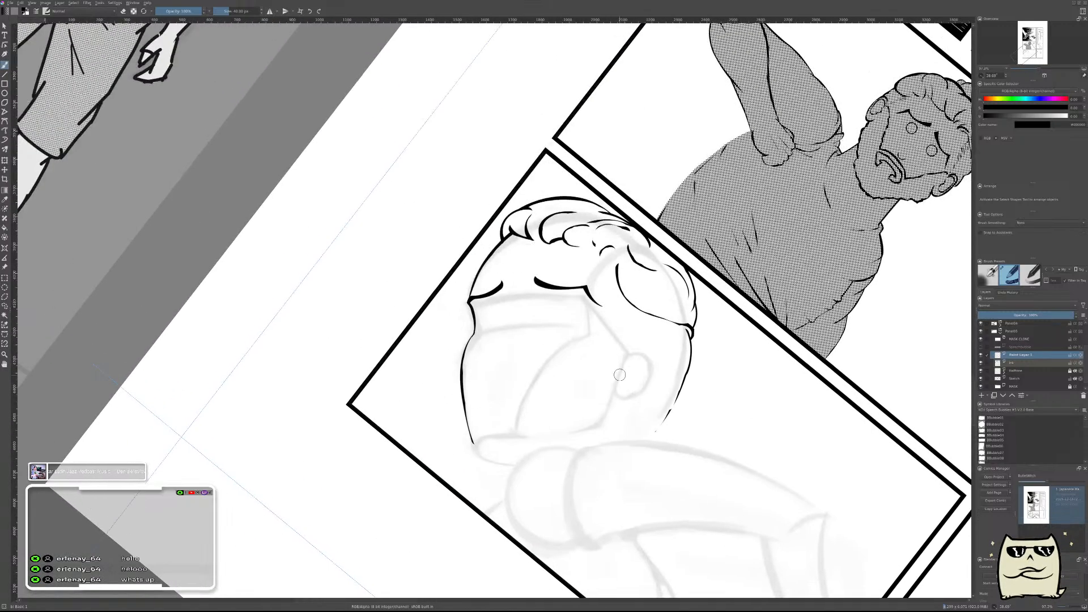
pyautogui.moveTo(632, 356); pyautogui.dragTo(654, 312)
pyautogui.moveTo(629, 348); pyautogui.dragTo(681, 368)
pyautogui.hotkey('ctrl', 'z')
pyautogui.moveTo(626, 344)
pyautogui.mouseDown()
pyautogui.moveTo(676, 337)
pyautogui.moveTo(634, 452)
pyautogui.mouseUp()
pyautogui.hotkey('ctrl', 'z')
pyautogui.moveTo(620, 343)
pyautogui.mouseDown()
pyautogui.moveTo(686, 377)
pyautogui.moveTo(636, 453)
pyautogui.mouseUp()
pyautogui.hotkey('ctrl', 'z')
pyautogui.moveTo(623, 340)
pyautogui.mouseDown()
pyautogui.moveTo(697, 350)
pyautogui.moveTo(610, 448)
pyautogui.mouseUp()
# Erase the inside of the ear stroke to shape its contour and touch up the hooked earlobe end.
pyautogui.moveTo(623, 359)
pyautogui.mouseDown()
pyautogui.moveTo(656, 365)
pyautogui.moveTo(635, 348)
pyautogui.moveTo(666, 363)
pyautogui.moveTo(644, 343)
pyautogui.moveTo(688, 354)
pyautogui.moveTo(675, 348)
pyautogui.moveTo(688, 354)
pyautogui.moveTo(681, 376)
pyautogui.moveTo(692, 375)
pyautogui.moveTo(632, 411)
pyautogui.mouseUp()
pyautogui.press('e')
pyautogui.moveTo(613, 447)
pyautogui.mouseDown()
pyautogui.moveTo(610, 425)
pyautogui.moveTo(618, 437)
pyautogui.mouseUp()
pyautogui.press('e')
# Check the ear in a mirrored view, then erase along its inner edge to thin the outline into a tapered line.
pyautogui.scroll(-5, 653, 404)
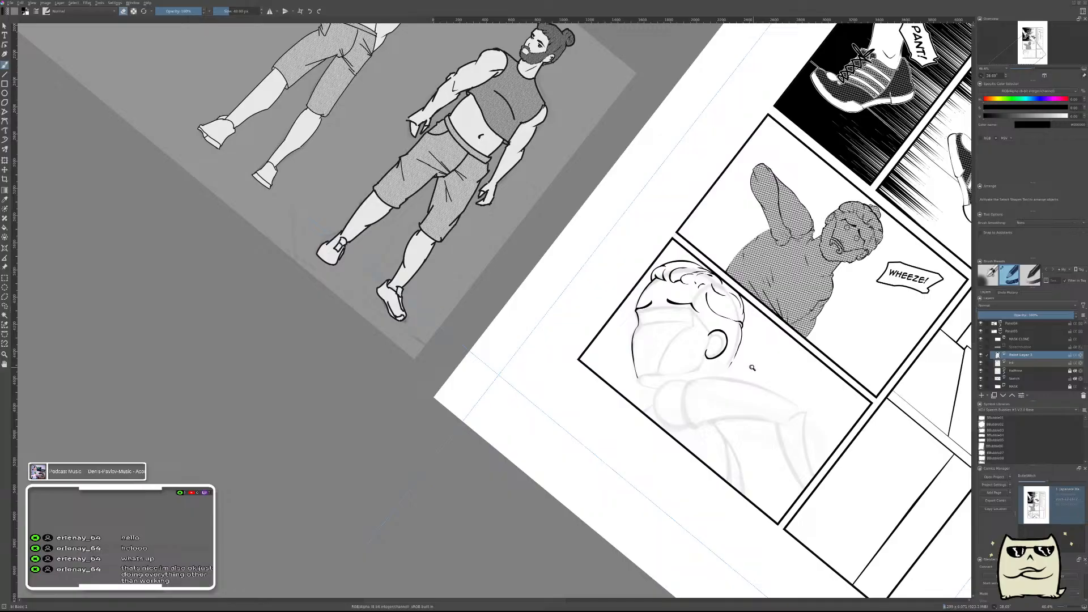
pyautogui.press('m')
pyautogui.moveTo(427, 387); pyautogui.dragTo(755, 307)
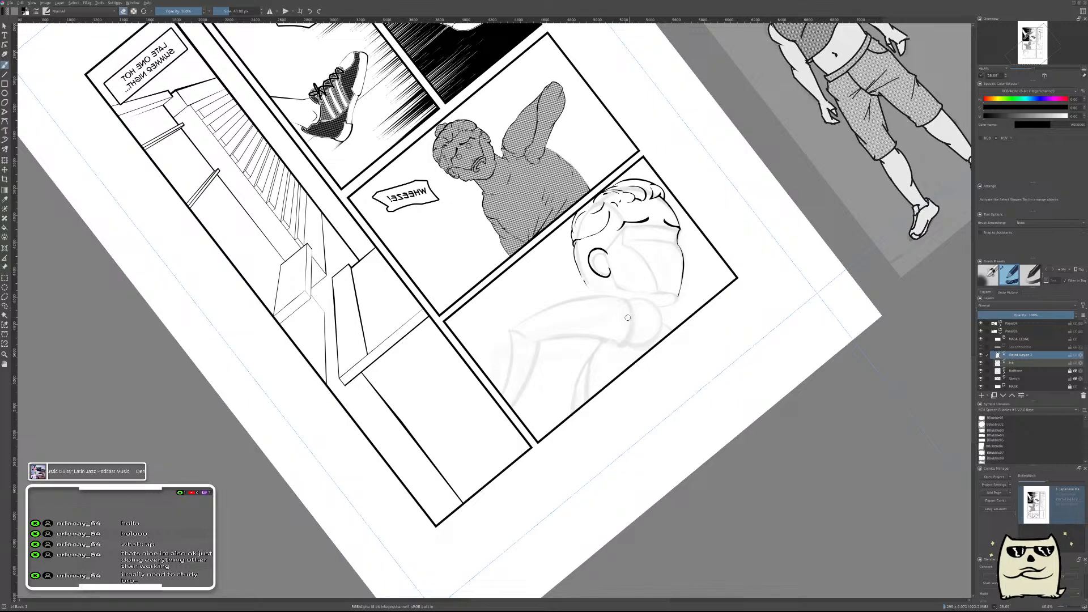
pyautogui.scroll(4, 614, 255)
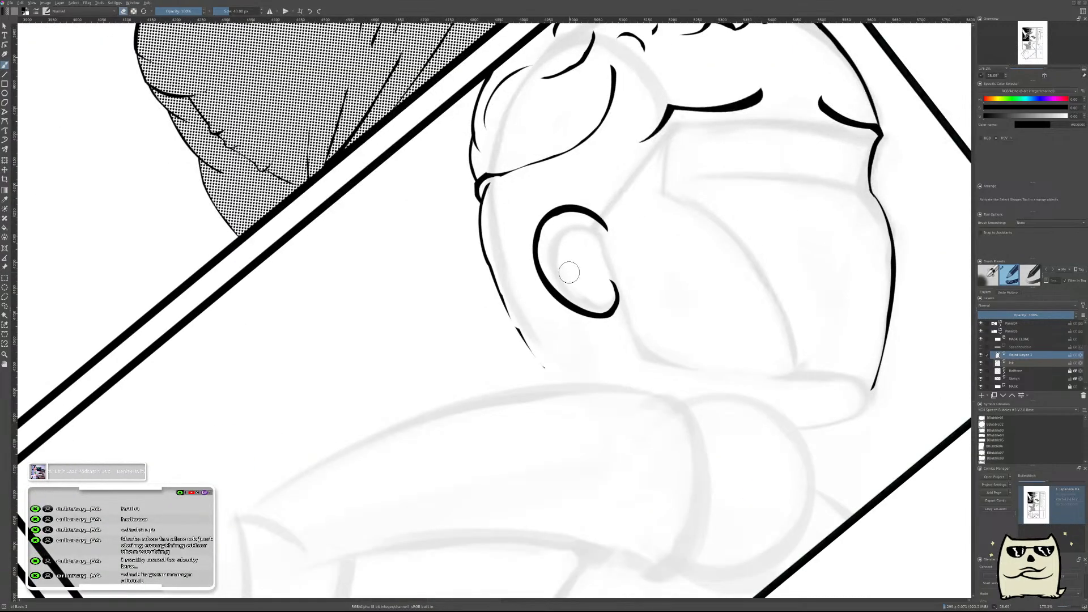
pyautogui.scroll(-1, 599, 238)
pyautogui.scroll(2, 635, 346)
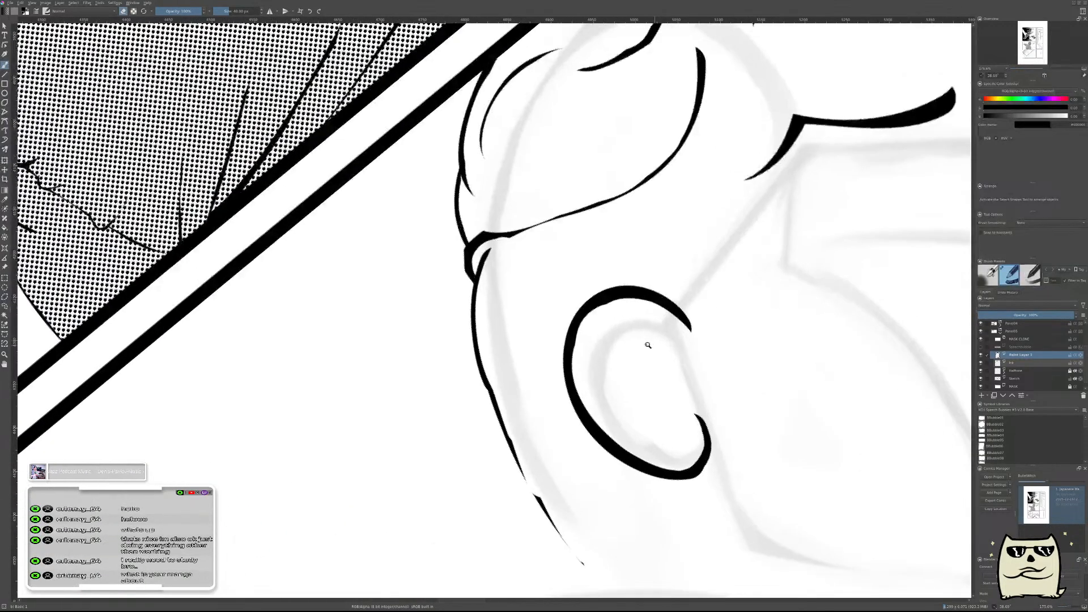
pyautogui.press('m')
pyautogui.moveTo(446, 372); pyautogui.dragTo(756, 400)
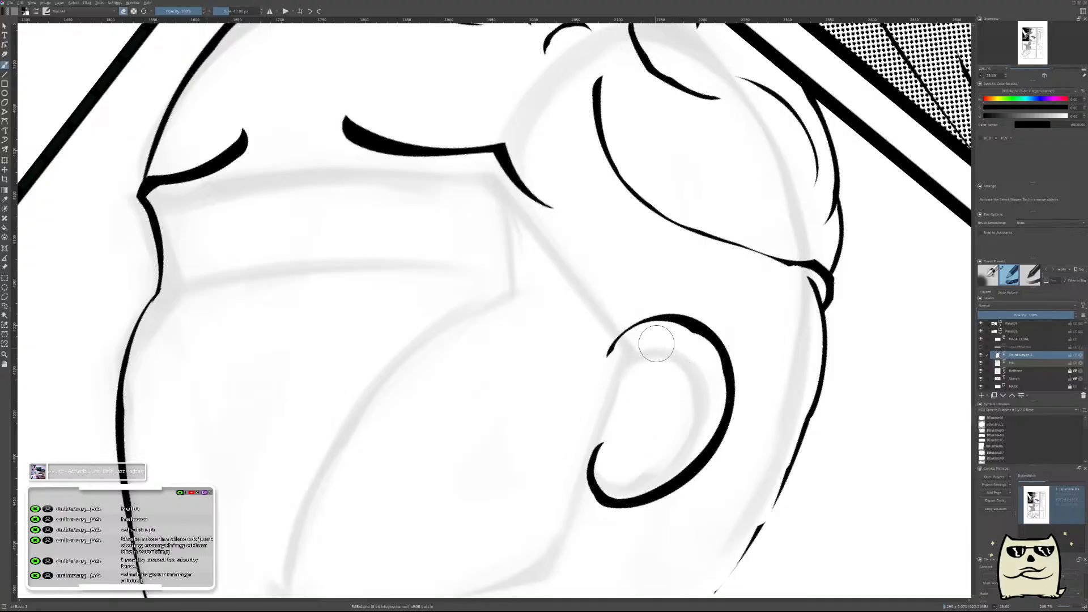
pyautogui.hotkey('ctrl', 'z')
pyautogui.moveTo(684, 349)
pyautogui.mouseDown()
pyautogui.moveTo(704, 361)
pyautogui.moveTo(684, 367)
pyautogui.moveTo(706, 386)
pyautogui.moveTo(693, 374)
pyautogui.moveTo(709, 370)
pyautogui.moveTo(707, 416)
pyautogui.moveTo(708, 388)
pyautogui.moveTo(695, 451)
pyautogui.moveTo(712, 398)
pyautogui.moveTo(676, 441)
pyautogui.moveTo(688, 442)
pyautogui.moveTo(699, 421)
pyautogui.moveTo(669, 442)
pyautogui.moveTo(667, 462)
pyautogui.moveTo(693, 444)
pyautogui.moveTo(640, 465)
pyautogui.moveTo(654, 472)
pyautogui.moveTo(680, 454)
pyautogui.moveTo(632, 472)
pyautogui.moveTo(640, 477)
pyautogui.moveTo(652, 465)
pyautogui.moveTo(610, 477)
pyautogui.moveTo(614, 457)
pyautogui.moveTo(643, 461)
pyautogui.mouseUp()
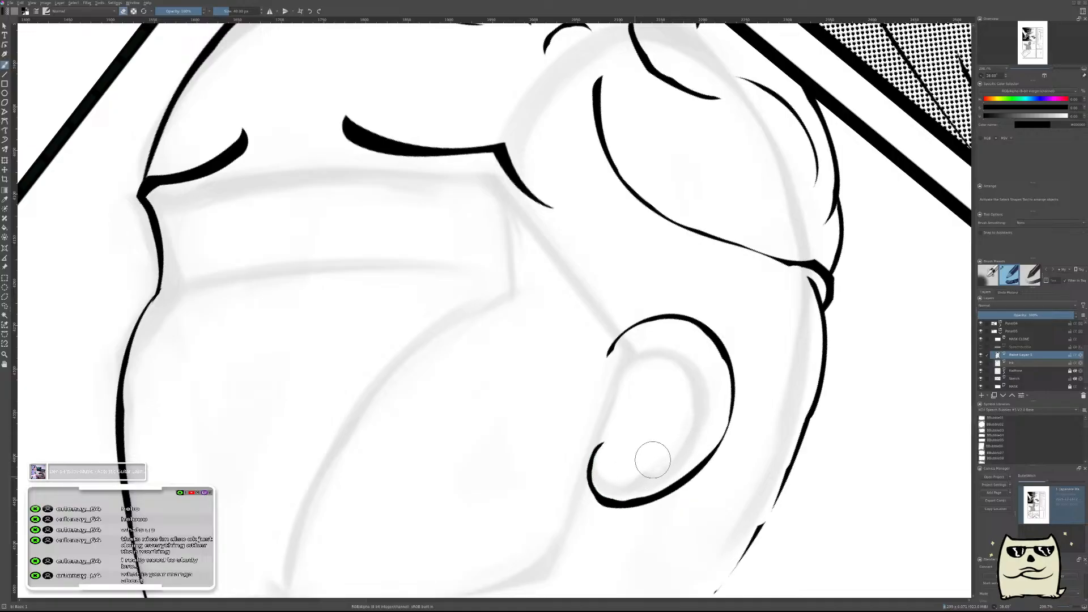
# Check the ear outline mirrored, merge it into the ink layer, and add a new paint layer in the unmirrored view.
pyautogui.press('m')
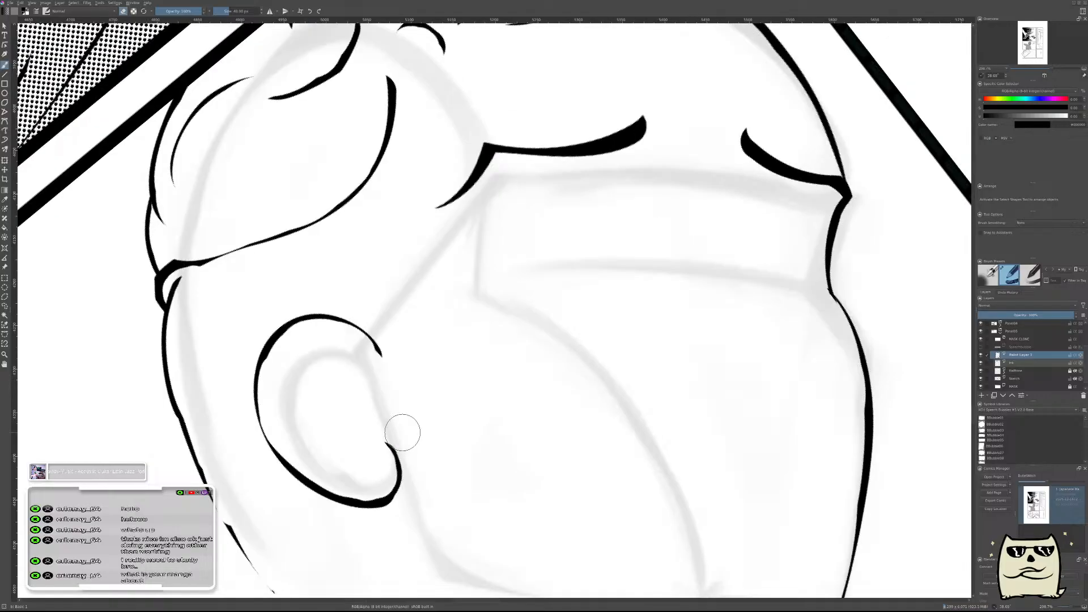
pyautogui.moveTo(436, 396); pyautogui.dragTo(750, 376)
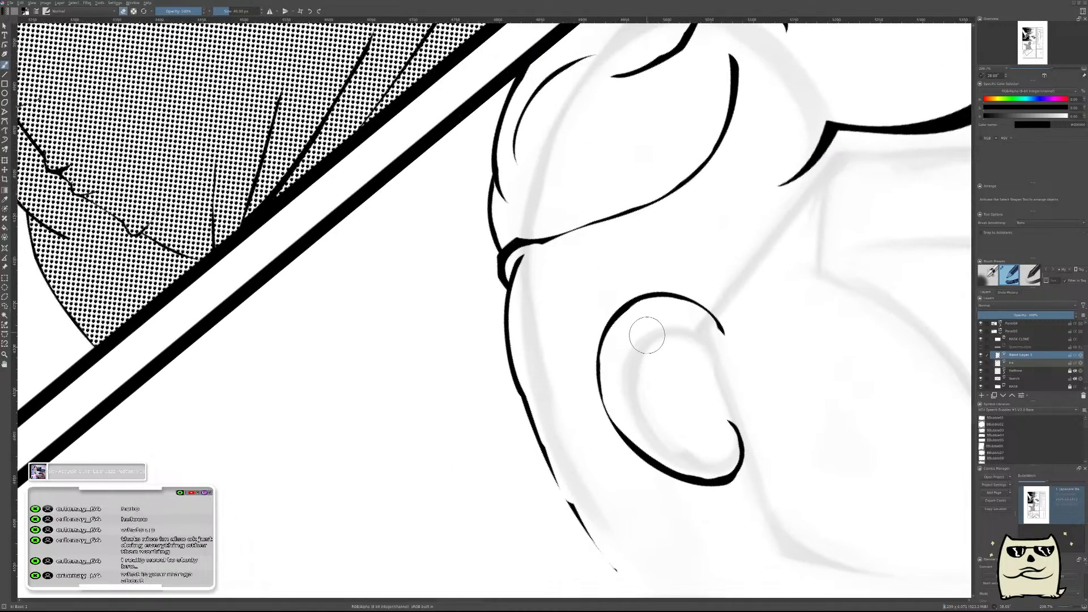
pyautogui.moveTo(663, 383); pyautogui.dragTo(673, 455)
pyautogui.moveTo(705, 388); pyautogui.dragTo(731, 375)
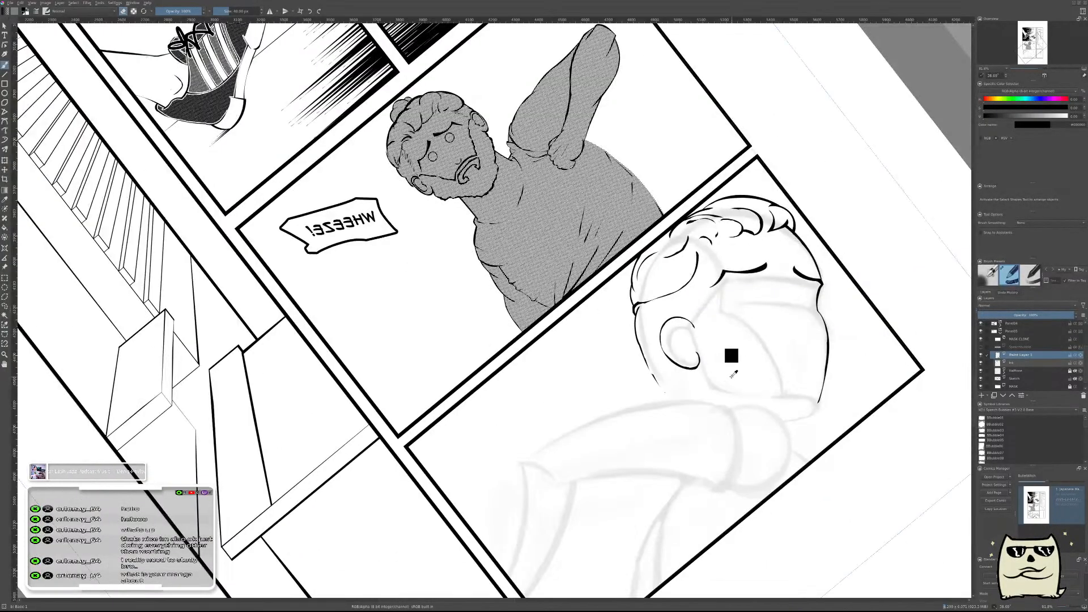
pyautogui.hotkey('shift', 'Delete')
pyautogui.press('m')
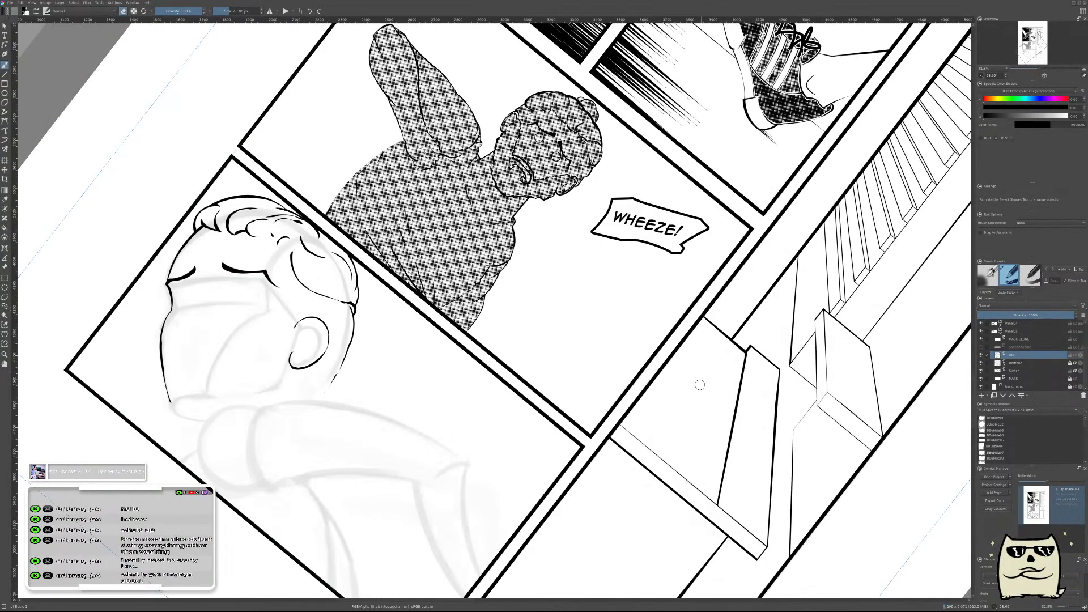
pyautogui.moveTo(517, 347); pyautogui.dragTo(760, 394)
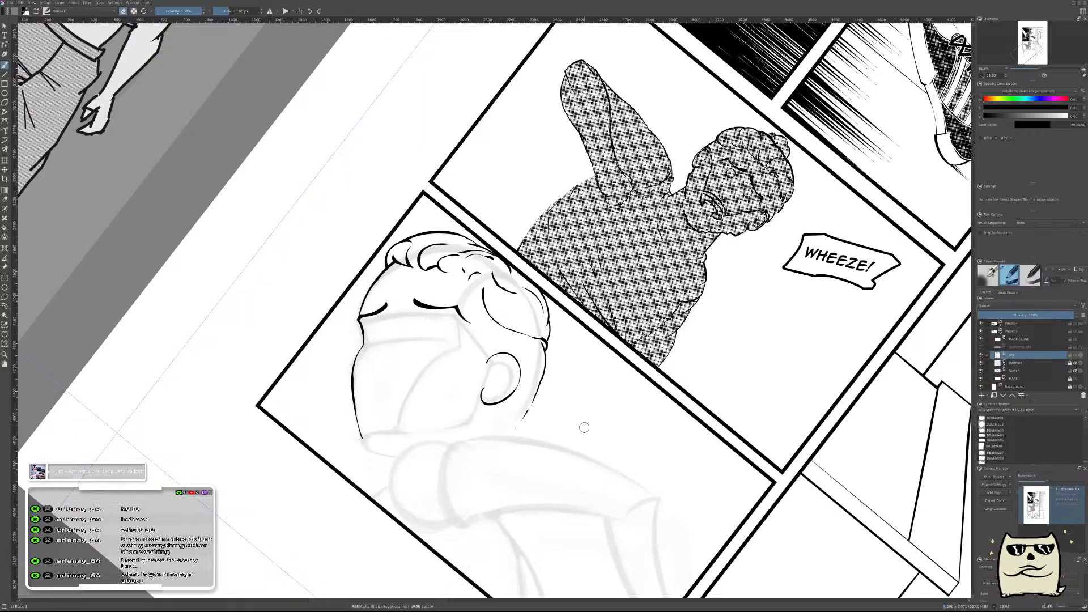
pyautogui.press('Insert')
pyautogui.moveTo(536, 378); pyautogui.dragTo(717, 383)
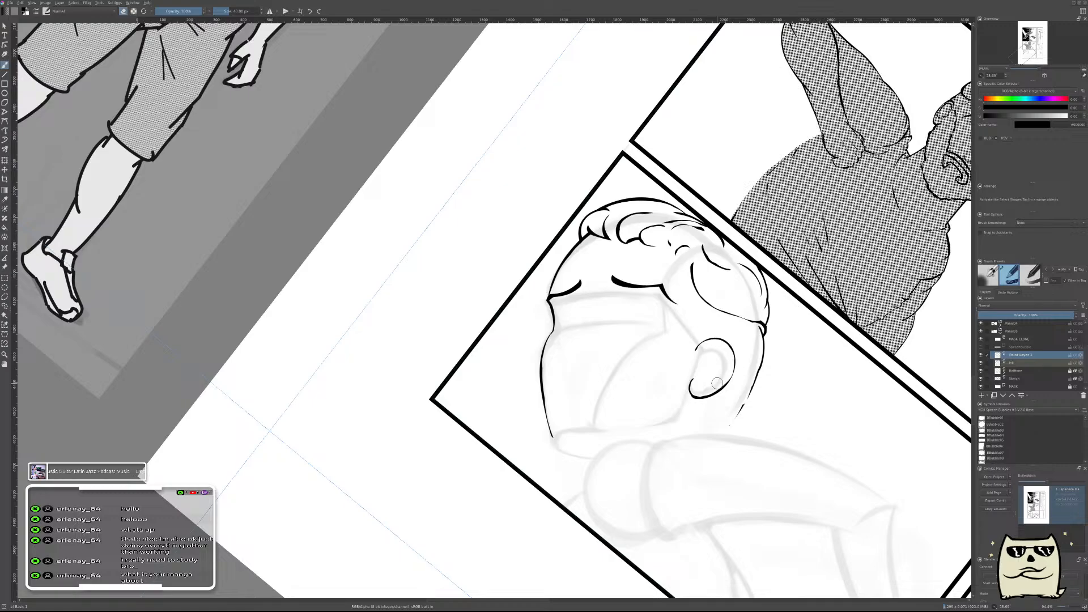
# Lasso the inked ear on the ink layer, nudge it slightly downward with the Transform tool, and clear the selection.
pyautogui.scroll(5, 641, 369)
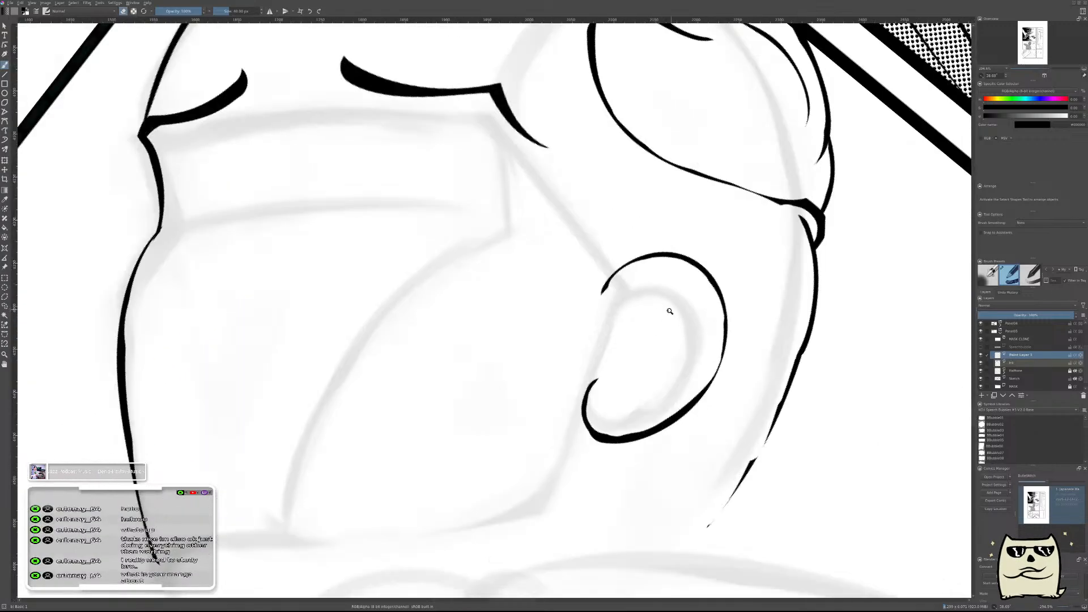
pyautogui.scroll(-3, 665, 322)
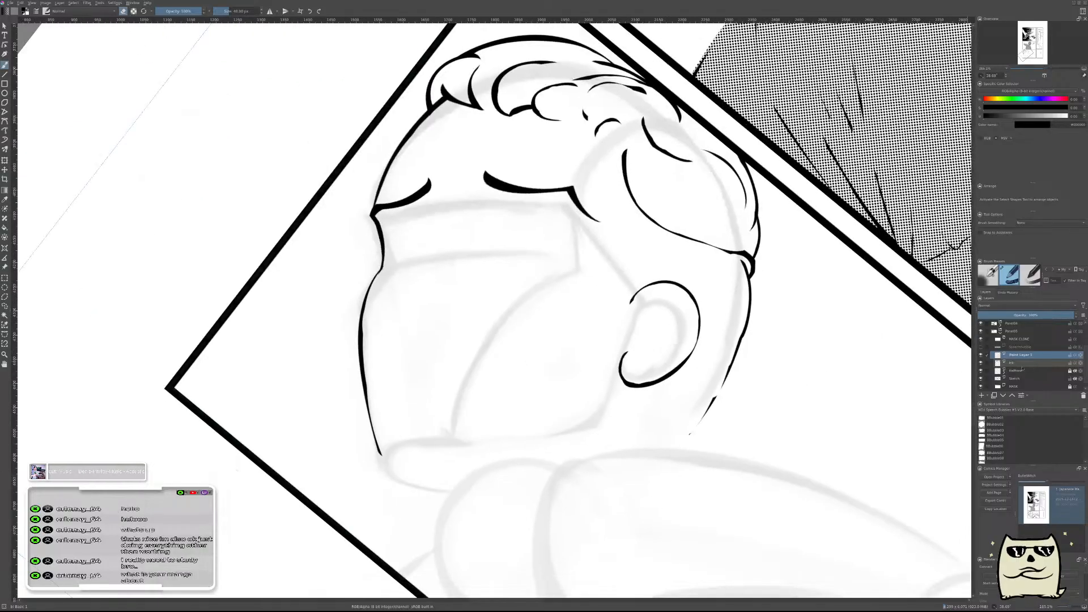
pyautogui.click(1022, 365)
pyautogui.press('l')
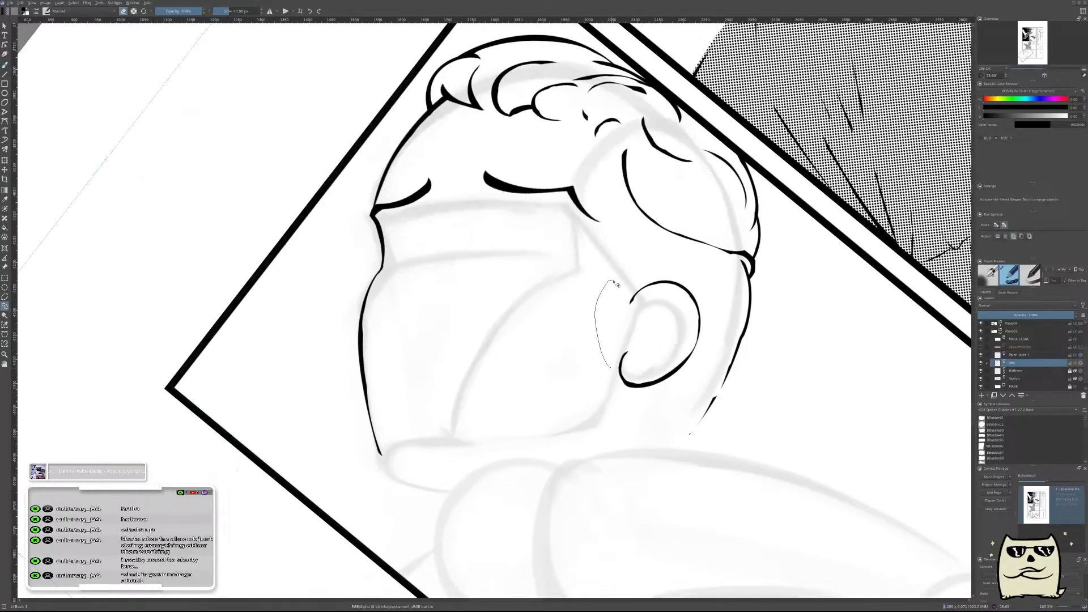
pyautogui.moveTo(628, 432); pyautogui.dragTo(558, 401)
pyautogui.hotkey('ctrl', 't')
pyautogui.moveTo(666, 349); pyautogui.dragTo(662, 356)
pyautogui.press('Return')
pyautogui.hotkey('ctrl', 'shift', 'a')
# Check the head line art mirrored and against the whole comic page, then restore the unmirrored view with the canvas rotation reset.
pyautogui.press('m')
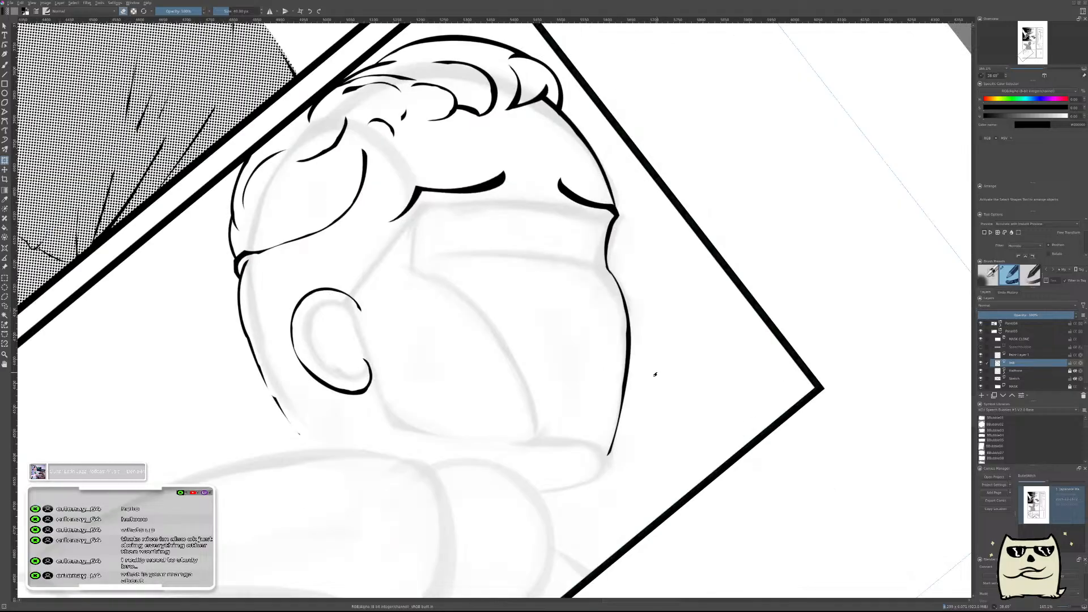
pyautogui.press('b')
pyautogui.moveTo(515, 366); pyautogui.dragTo(790, 379)
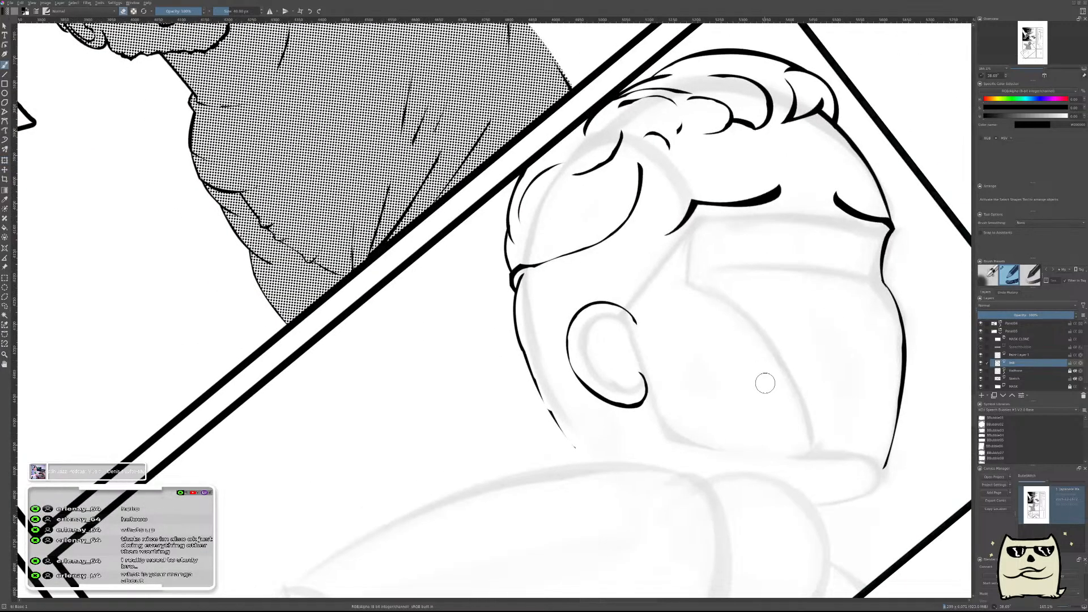
pyautogui.scroll(-6, 745, 356)
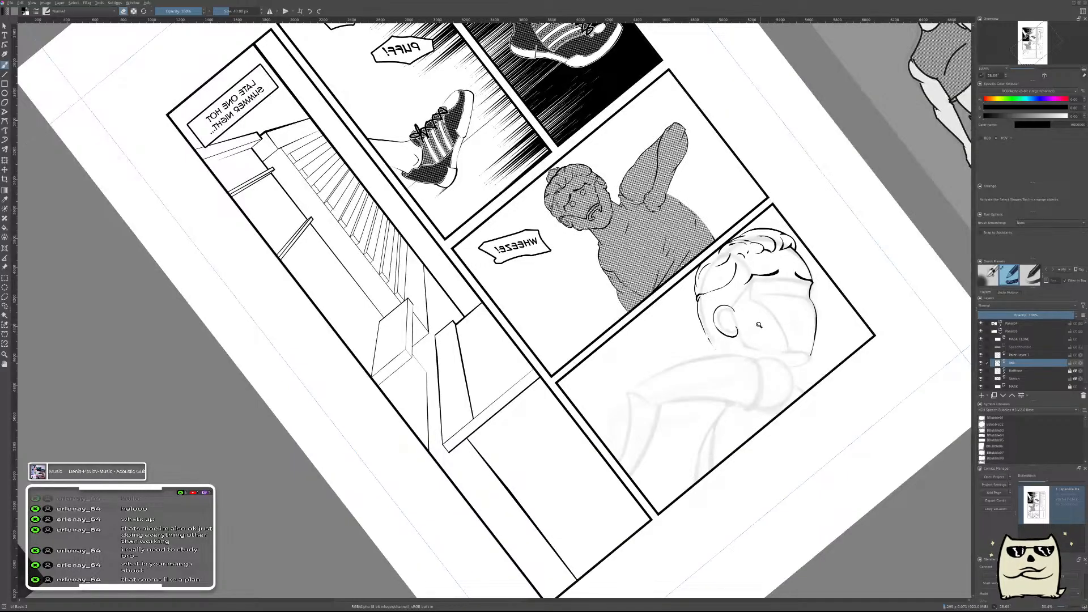
pyautogui.scroll(-6, 759, 325)
pyautogui.scroll(4, 765, 332)
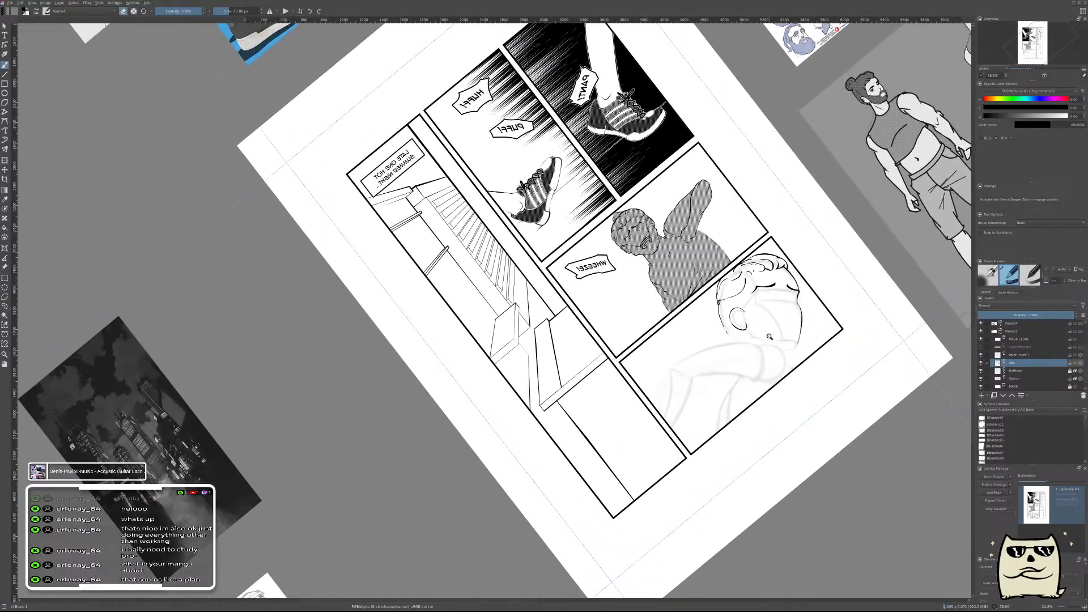
pyautogui.press('m')
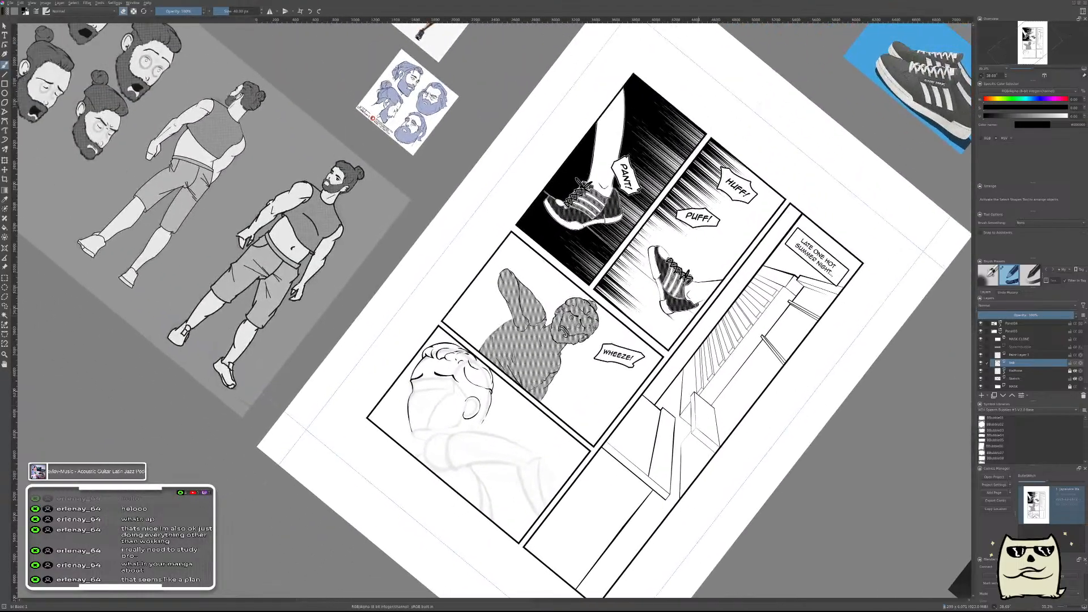
pyautogui.moveTo(603, 300); pyautogui.dragTo(653, 316)
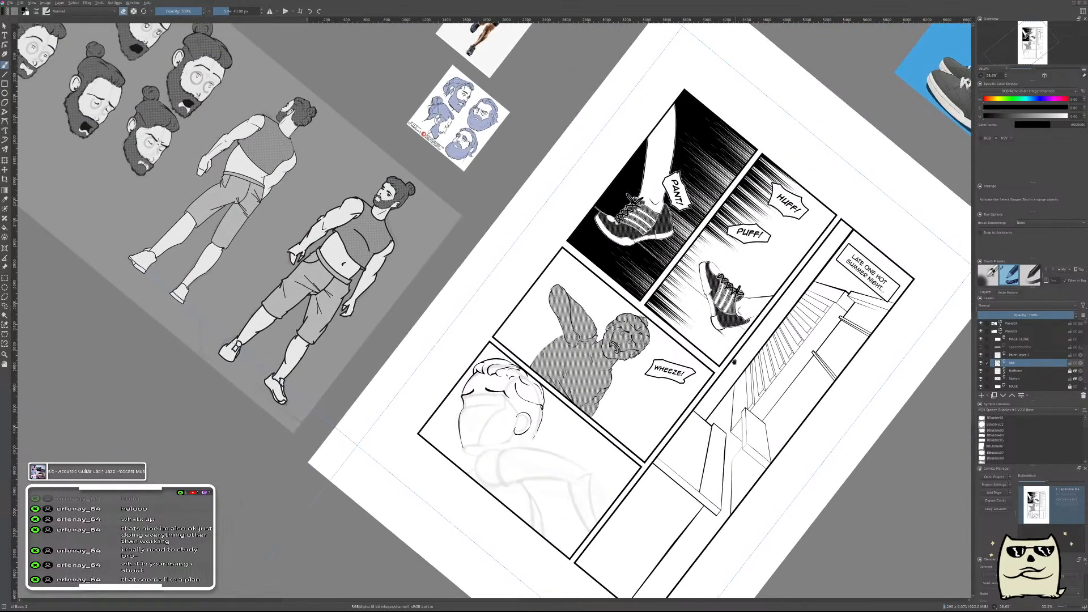
pyautogui.press('5')
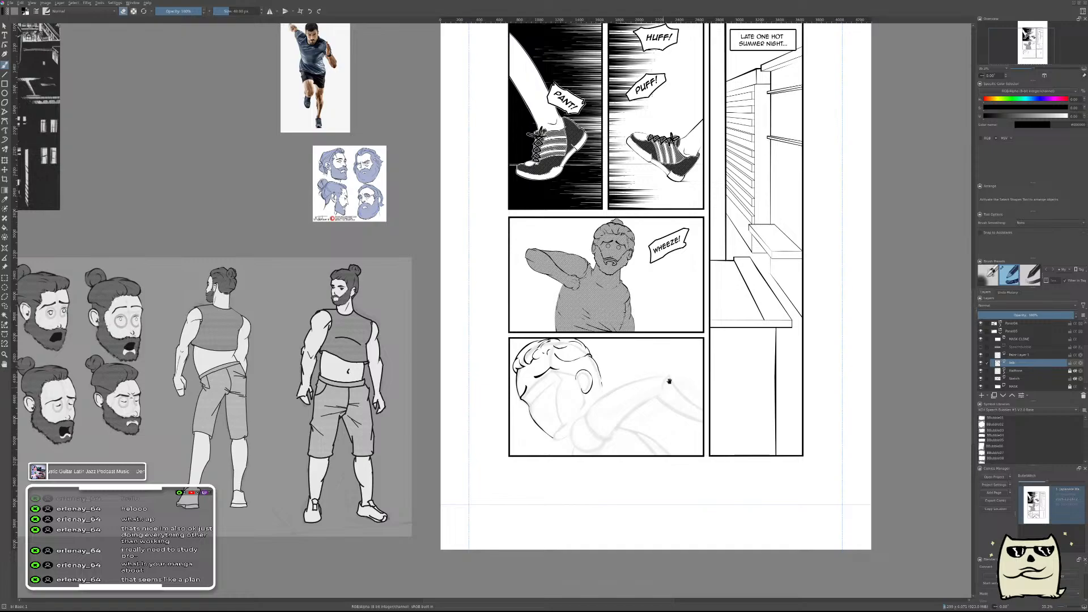
pyautogui.moveTo(676, 325); pyautogui.dragTo(682, 441)
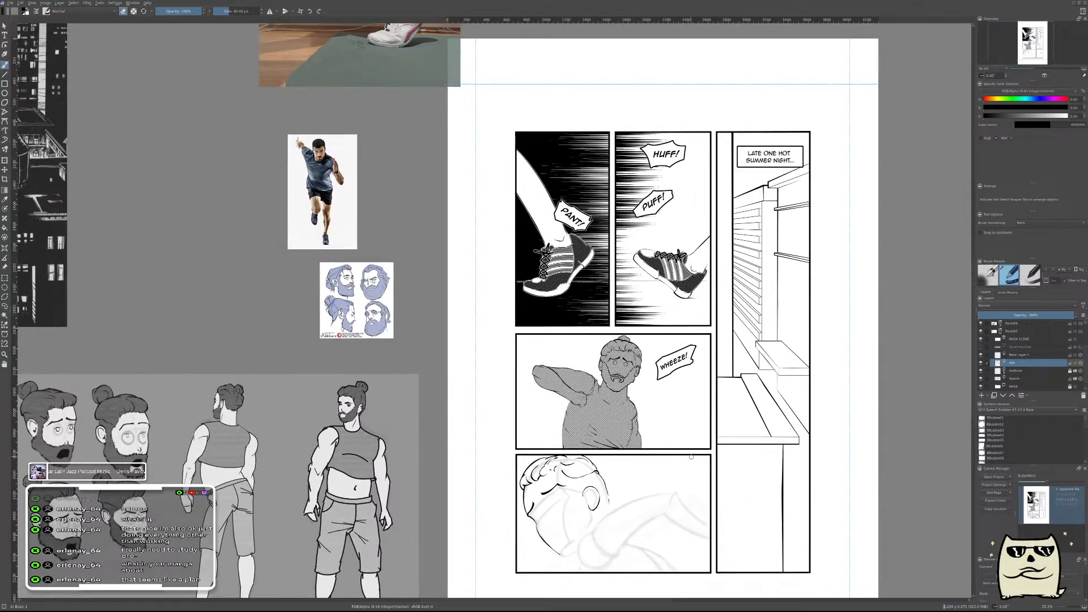
pyautogui.moveTo(615, 486); pyautogui.dragTo(681, 345)
pyautogui.scroll(8, 648, 331)
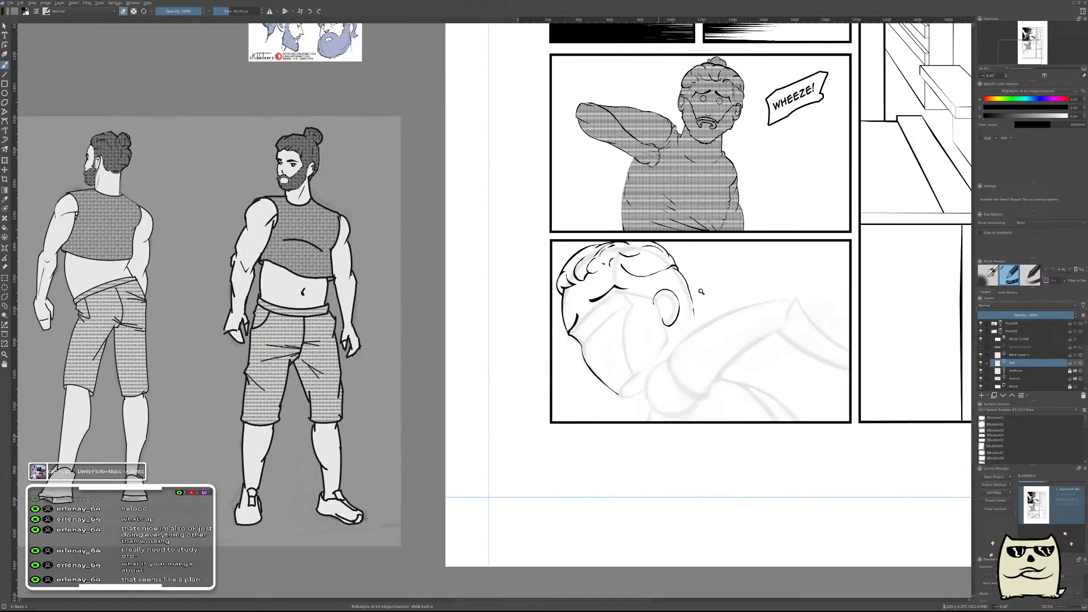
pyautogui.moveTo(615, 244); pyautogui.dragTo(660, 417)
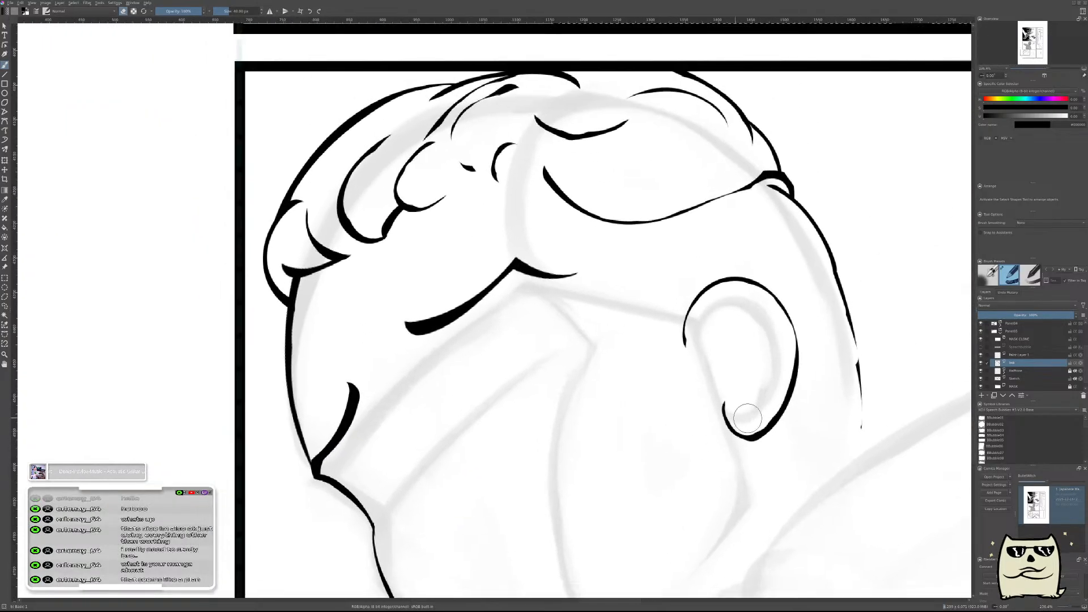
# Activate the empty paint layer above the ink layer and compare the face and ear in normal and mirrored views.
pyautogui.click(1020, 355)
pyautogui.moveTo(711, 359); pyautogui.dragTo(694, 296)
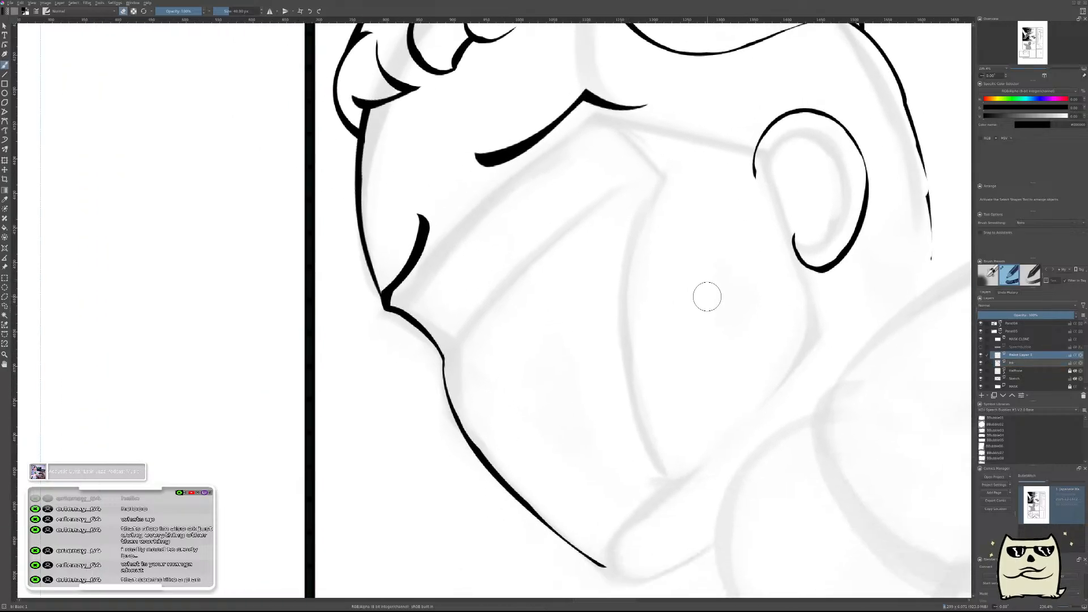
pyautogui.moveTo(812, 217); pyautogui.dragTo(819, 285)
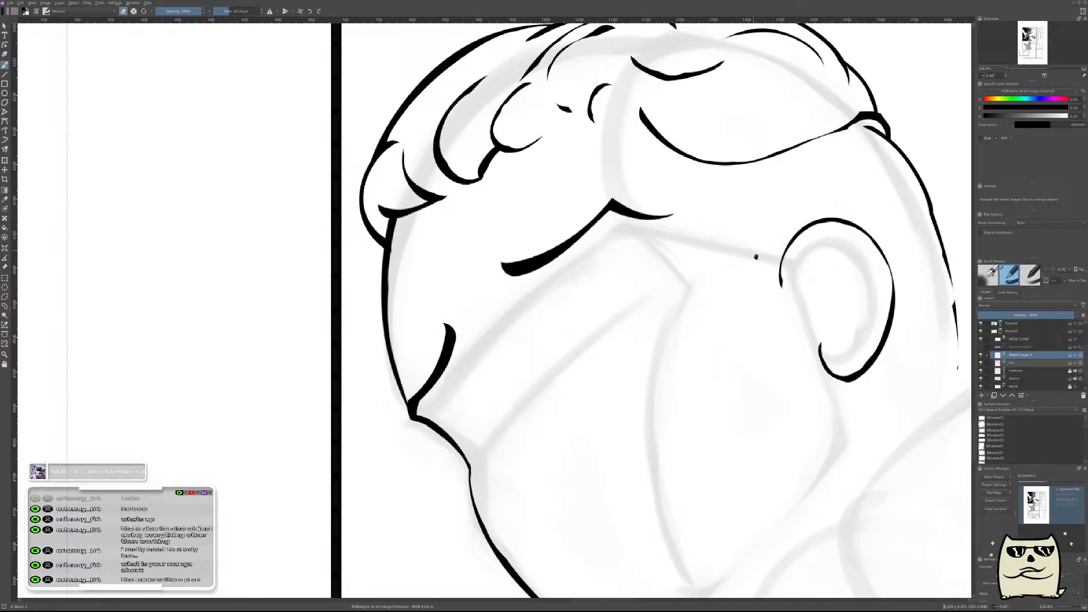
pyautogui.moveTo(832, 246); pyautogui.dragTo(653, 306)
pyautogui.moveTo(621, 362); pyautogui.dragTo(640, 330)
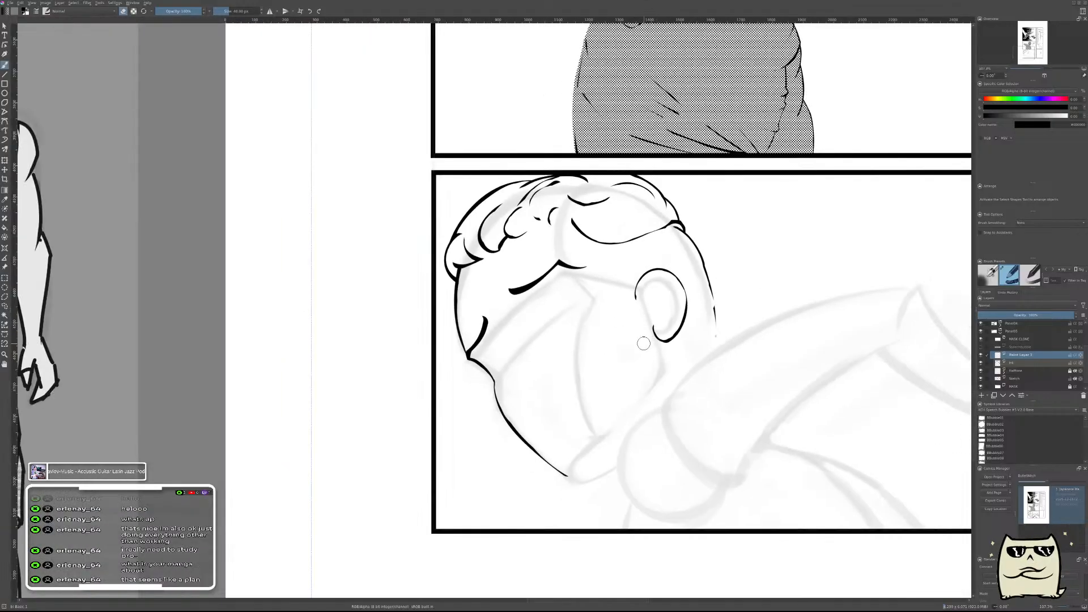
pyautogui.press('m')
pyautogui.moveTo(766, 402); pyautogui.dragTo(743, 384)
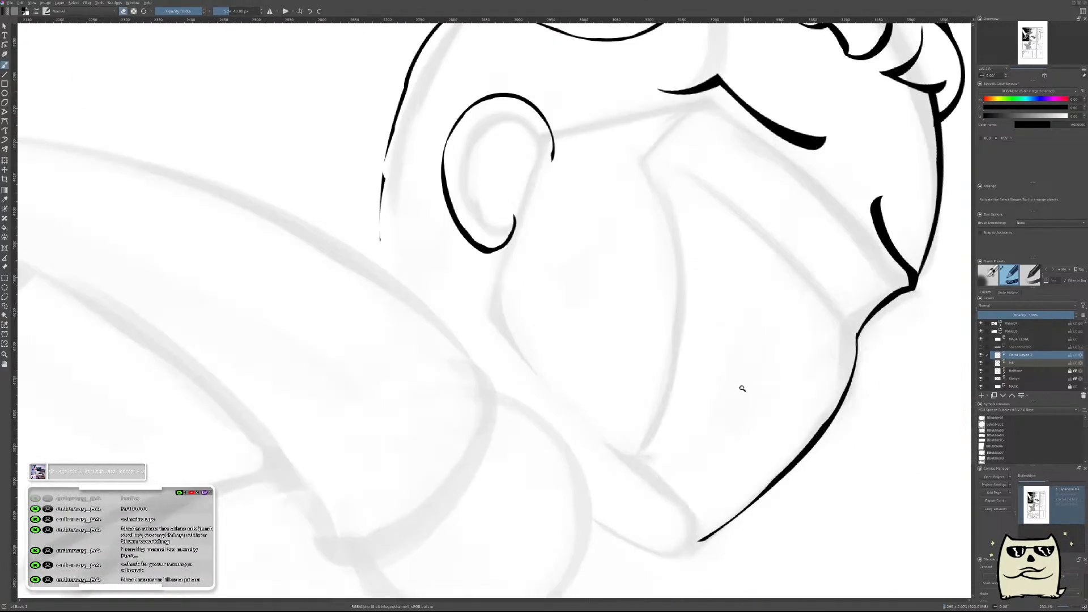
pyautogui.press('m')
pyautogui.moveTo(559, 398); pyautogui.dragTo(660, 394)
pyautogui.moveTo(549, 310); pyautogui.dragTo(737, 455)
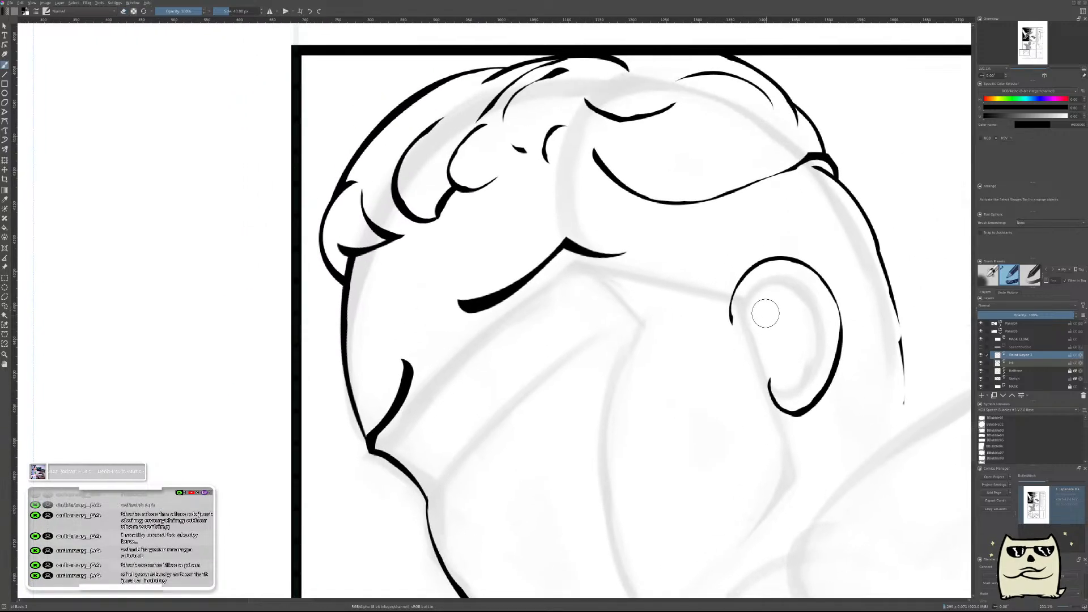
# Ink the upper arc of the ear's inner rim just inside the outline and erase its underside into a tapered line.
pyautogui.moveTo(778, 311)
pyautogui.mouseDown()
pyautogui.moveTo(648, 345)
pyautogui.moveTo(663, 300)
pyautogui.moveTo(698, 298)
pyautogui.mouseUp()
pyautogui.press('e')
pyautogui.moveTo(655, 381); pyautogui.dragTo(601, 308)
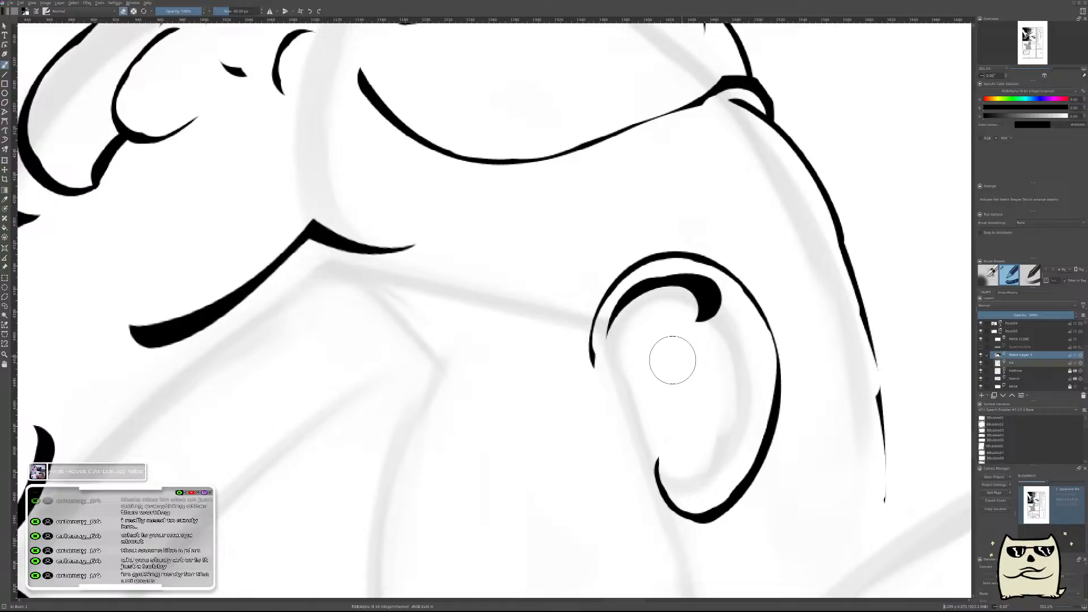
pyautogui.hotkey('ctrl', 'z')
pyautogui.moveTo(664, 340)
pyautogui.mouseDown()
pyautogui.moveTo(641, 345)
pyautogui.moveTo(685, 308)
pyautogui.moveTo(703, 336)
pyautogui.moveTo(732, 346)
pyautogui.mouseUp()
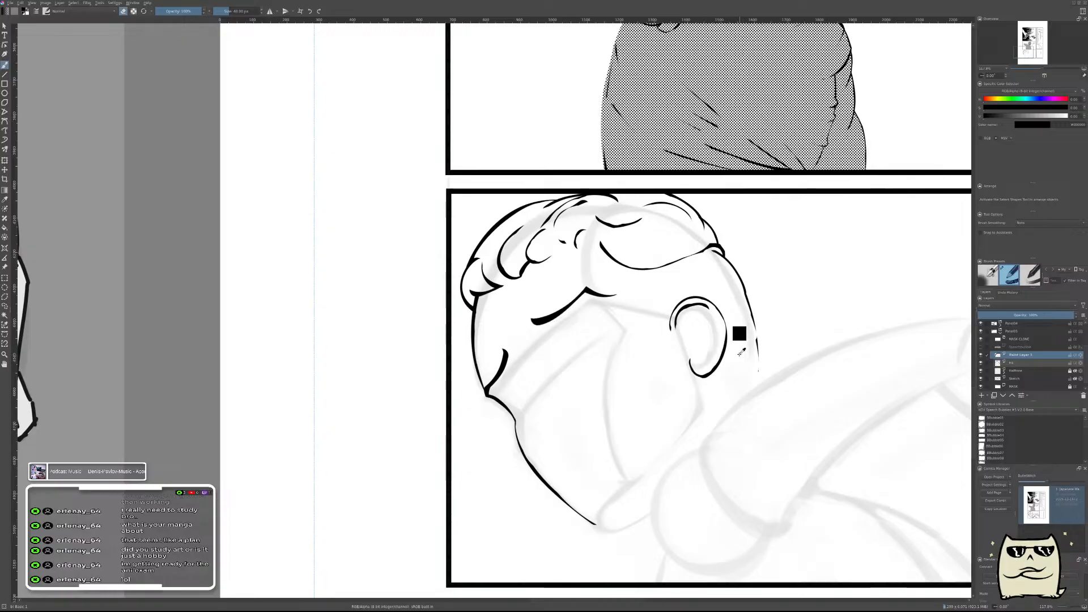
pyautogui.scroll(5, 705, 317)
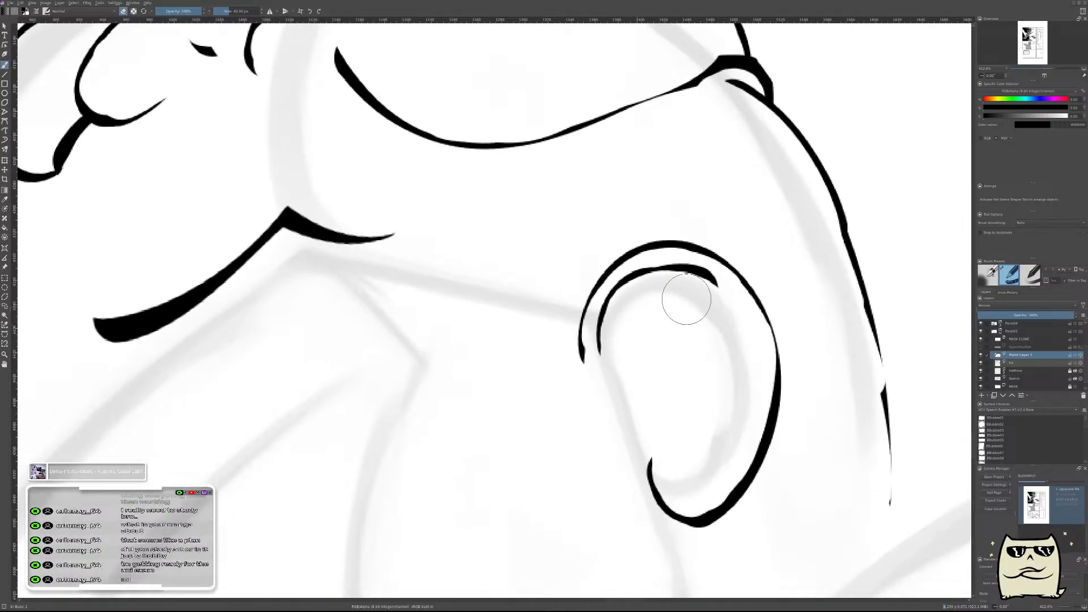
# Merge the inner rim arc into the ink layer and add a new paint layer in the mirrored view.
pyautogui.scroll(-3, 691, 359)
pyautogui.scroll(-5, 692, 359)
pyautogui.hotkey('ctrl', 'e')
pyautogui.press('m')
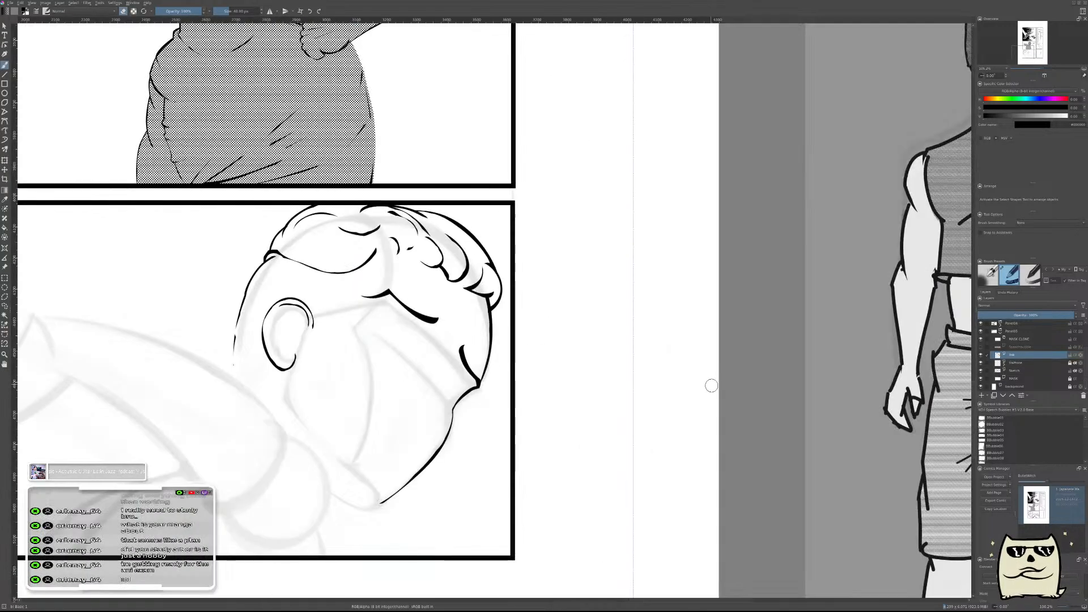
pyautogui.press('Insert')
# Extend the inner rim line down along the back of the ear and erase its inside to leave a thin tapered stroke.
pyautogui.moveTo(539, 352); pyautogui.dragTo(879, 363)
pyautogui.moveTo(619, 331)
pyautogui.mouseDown()
pyautogui.moveTo(655, 298)
pyautogui.moveTo(635, 317)
pyautogui.moveTo(595, 308)
pyautogui.moveTo(605, 436)
pyautogui.mouseUp()
pyautogui.hotkey('ctrl', 'z')
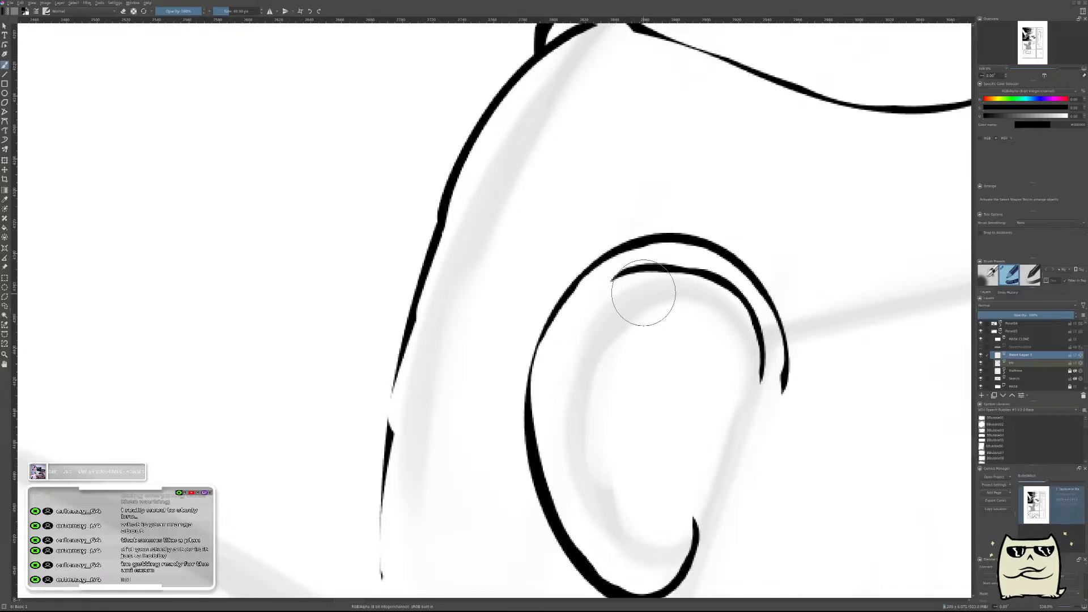
pyautogui.moveTo(639, 294)
pyautogui.mouseDown()
pyautogui.moveTo(583, 373)
pyautogui.moveTo(593, 466)
pyautogui.mouseUp()
pyautogui.press('e')
pyautogui.moveTo(680, 295); pyautogui.dragTo(609, 399)
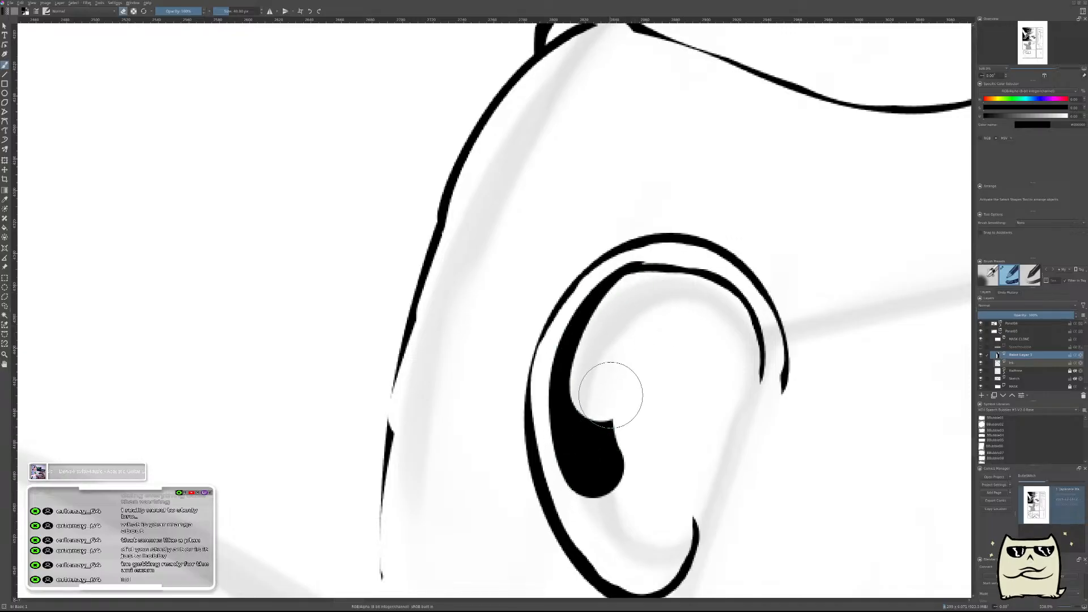
pyautogui.moveTo(643, 308); pyautogui.dragTo(614, 478)
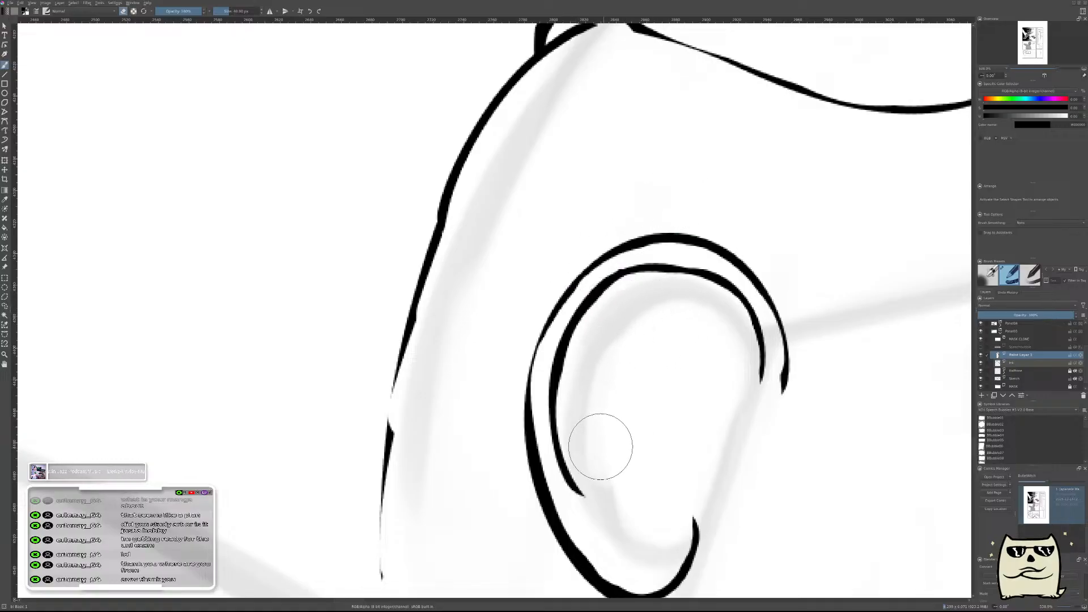
# Check the ear at panel scale, merge the rim line into the ink layer, and restore the unmirrored view.
pyautogui.scroll(-8, 692, 309)
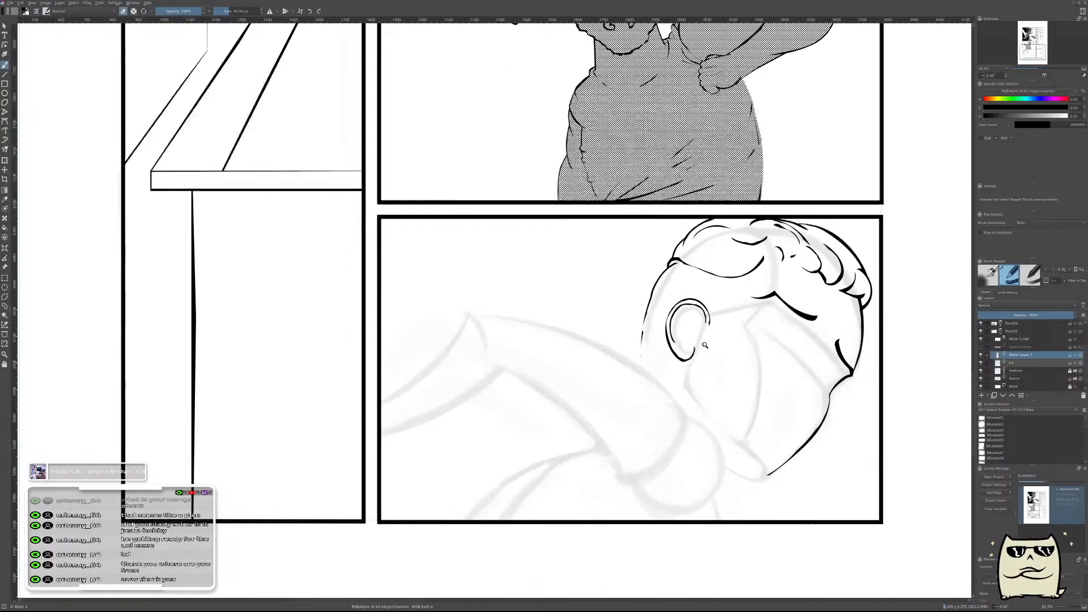
pyautogui.scroll(5, 704, 349)
pyautogui.scroll(-2, 714, 323)
pyautogui.hotkey('shift', 'Delete')
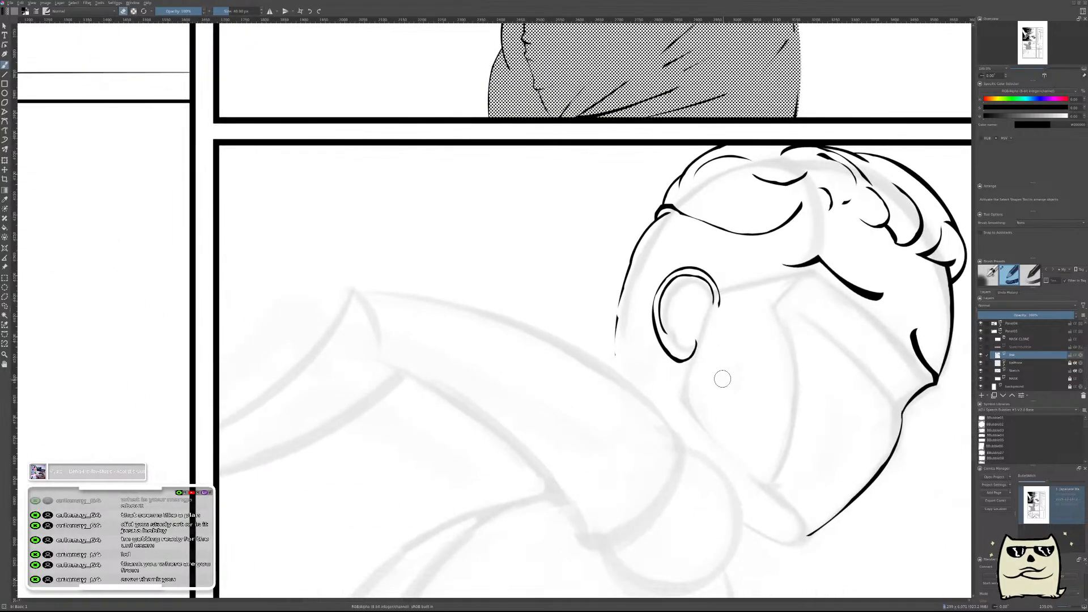
pyautogui.press('m')
pyautogui.moveTo(544, 353); pyautogui.dragTo(737, 330)
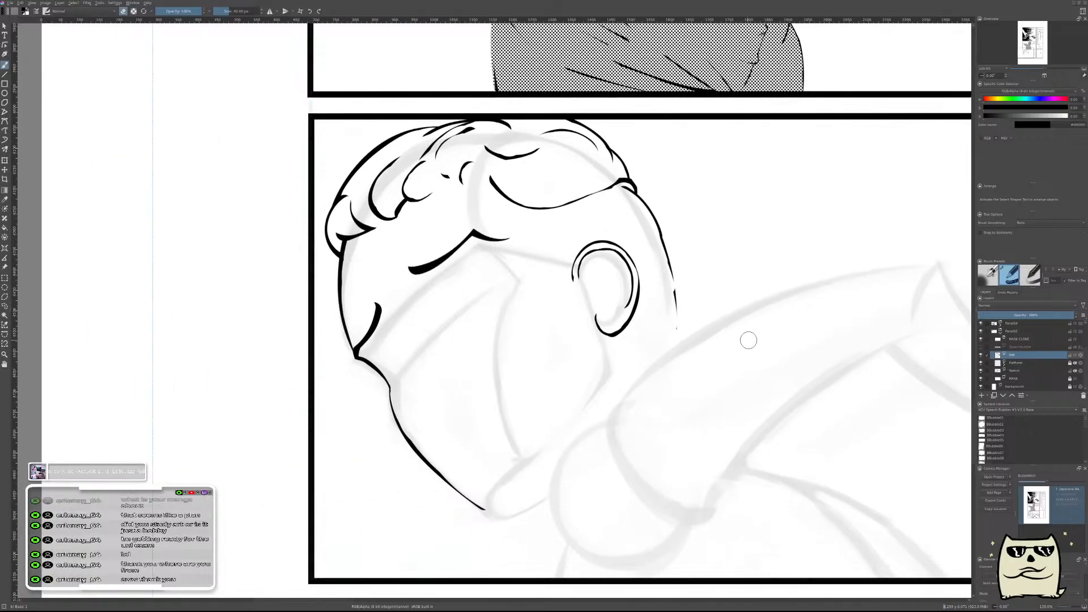
# Try to ink a small curved tragus above the earlobe hook and carve it with the eraser.
pyautogui.moveTo(662, 331); pyautogui.dragTo(695, 311)
pyautogui.moveTo(607, 253); pyautogui.dragTo(697, 325)
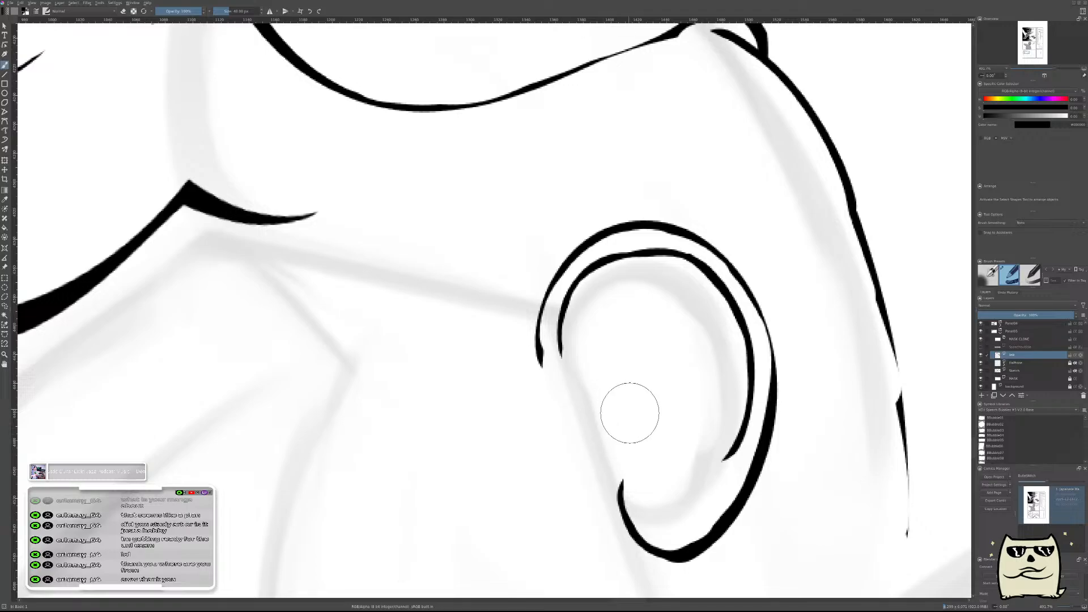
pyautogui.moveTo(613, 401); pyautogui.dragTo(649, 442)
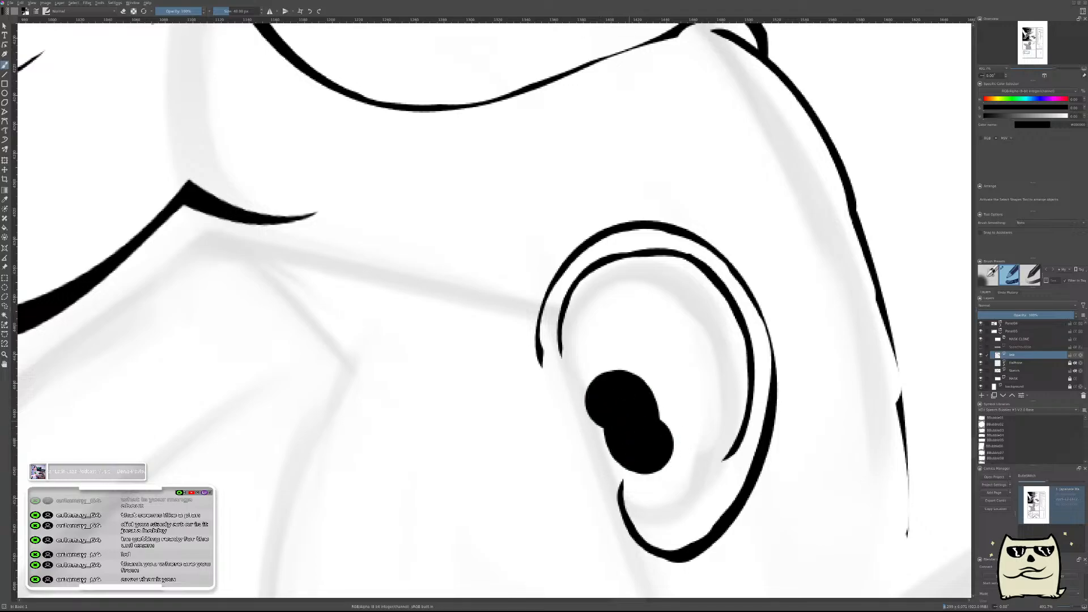
pyautogui.hotkey('ctrl', 'z')
pyautogui.moveTo(594, 418)
pyautogui.mouseDown()
pyautogui.moveTo(619, 424)
pyautogui.moveTo(635, 454)
pyautogui.mouseUp()
pyautogui.press('e')
pyautogui.moveTo(638, 388)
pyautogui.mouseDown()
pyautogui.moveTo(615, 397)
pyautogui.moveTo(631, 398)
pyautogui.mouseUp()
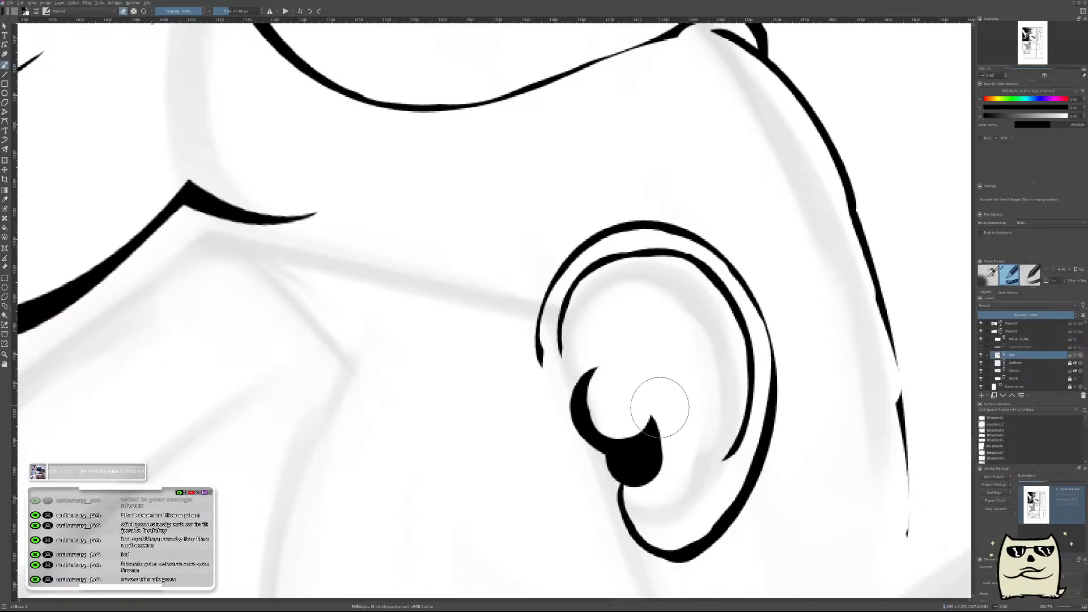
# Undo the tragus strokes, add an empty paint layer above the ink layer, and save the document.
pyautogui.press('Delete')
pyautogui.hotkey('ctrl', 'z')
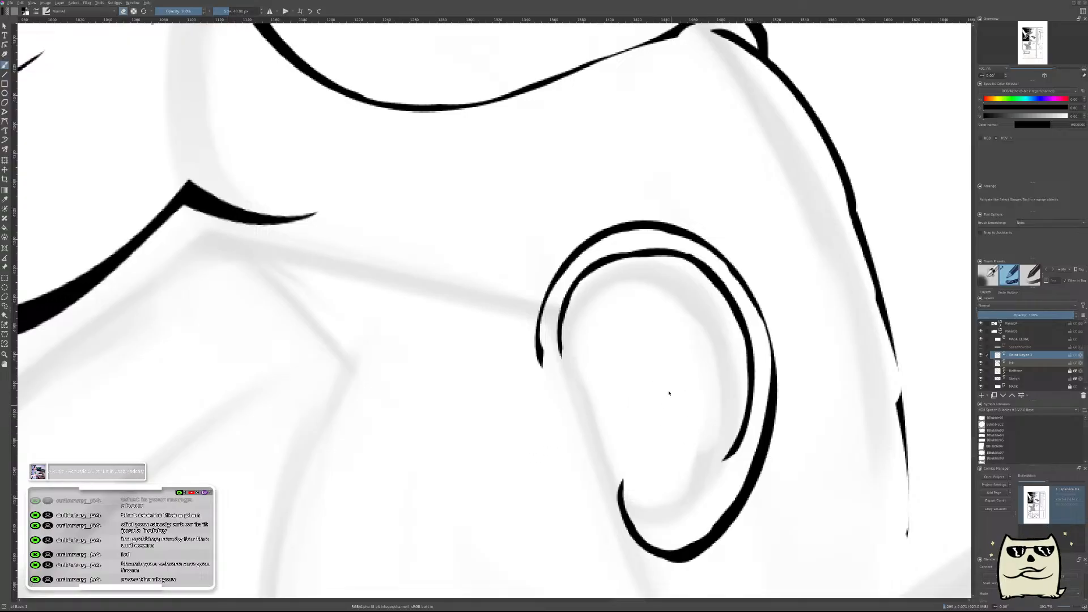
pyautogui.hotkey('ctrl', 's')
# Try a hooked tragus shape inside the ear on the new paint layer, trimming it with the eraser, and remove it again.
pyautogui.moveTo(643, 404)
pyautogui.mouseDown()
pyautogui.moveTo(656, 365)
pyautogui.moveTo(654, 410)
pyautogui.mouseUp()
pyautogui.press('e')
pyautogui.moveTo(627, 369); pyautogui.dragTo(635, 374)
pyautogui.moveTo(677, 342)
pyautogui.mouseDown()
pyautogui.moveTo(673, 374)
pyautogui.moveTo(668, 344)
pyautogui.mouseUp()
pyautogui.moveTo(609, 350)
pyautogui.mouseDown()
pyautogui.moveTo(651, 342)
pyautogui.moveTo(671, 392)
pyautogui.moveTo(664, 413)
pyautogui.moveTo(615, 369)
pyautogui.moveTo(625, 392)
pyautogui.moveTo(635, 378)
pyautogui.moveTo(658, 399)
pyautogui.moveTo(604, 409)
pyautogui.moveTo(624, 385)
pyautogui.moveTo(649, 392)
pyautogui.moveTo(690, 377)
pyautogui.moveTo(689, 417)
pyautogui.mouseUp()
pyautogui.press('e')
pyautogui.press('e')
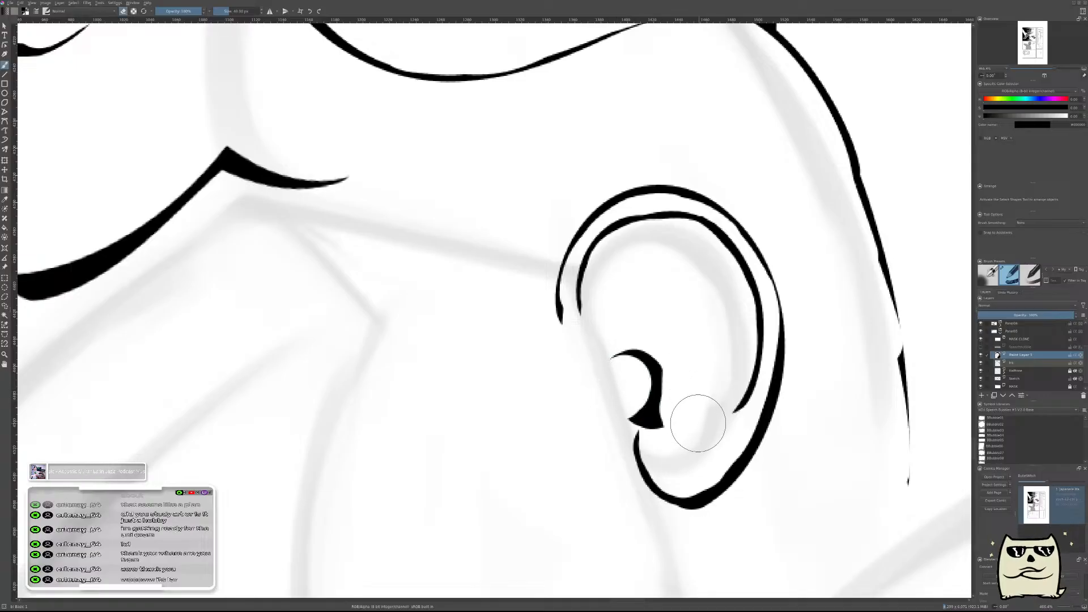
pyautogui.moveTo(696, 330)
pyautogui.mouseDown()
pyautogui.moveTo(699, 384)
pyautogui.moveTo(710, 340)
pyautogui.moveTo(643, 272)
pyautogui.mouseUp()
pyautogui.scroll(3, 664, 320)
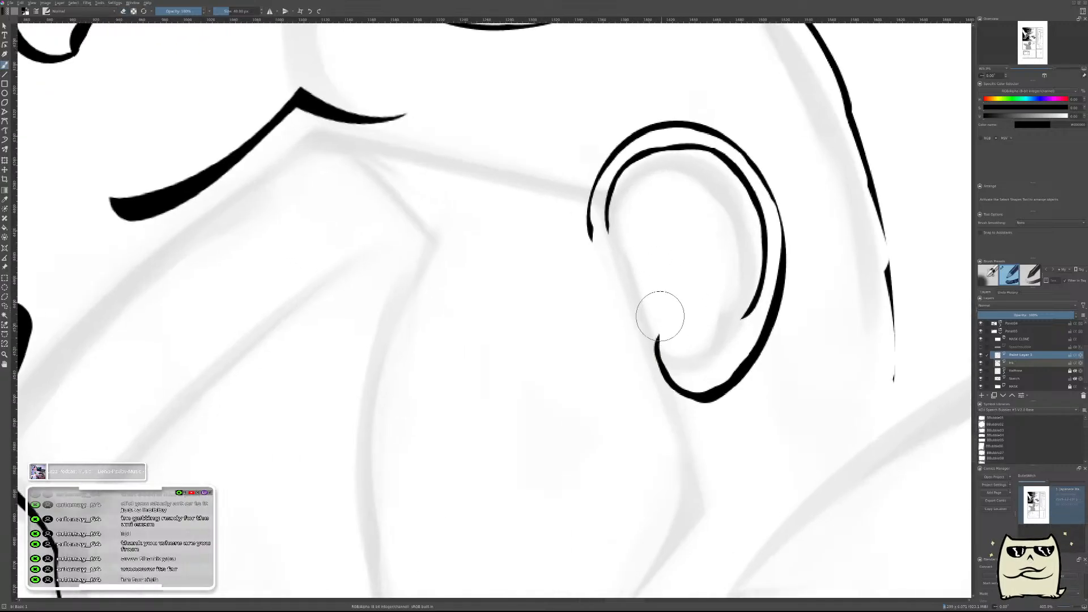
pyautogui.scroll(1, 655, 296)
pyautogui.scroll(-2, 673, 284)
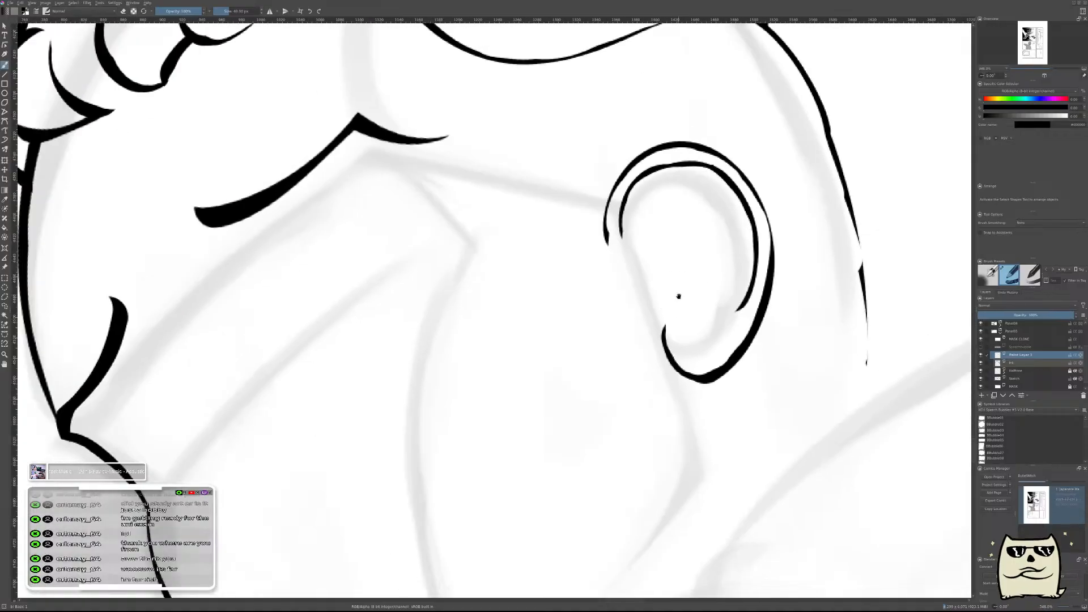
# Try a thick curved tragus shape above the earlobe hook, carving its front edge with the eraser, and remove it again.
pyautogui.moveTo(678, 287); pyautogui.dragTo(676, 310)
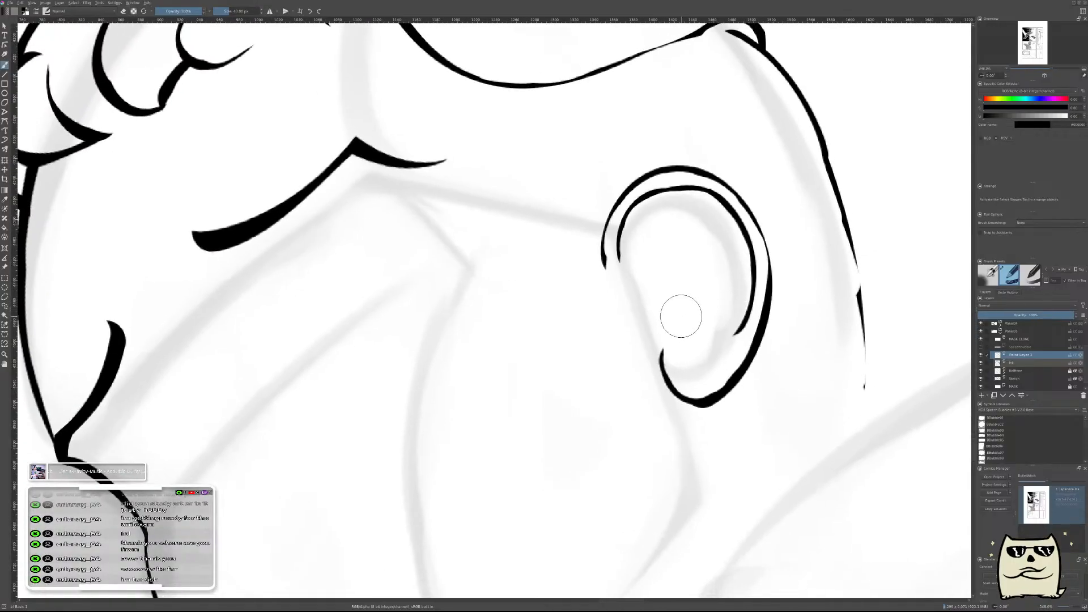
pyautogui.scroll(2, 669, 314)
pyautogui.scroll(2, 654, 339)
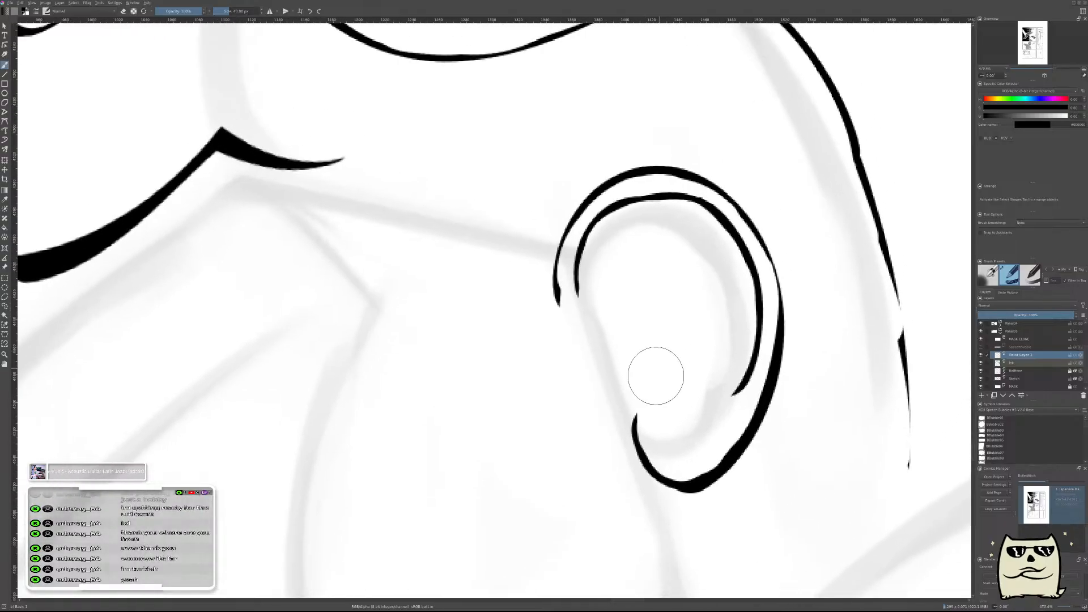
pyautogui.moveTo(622, 347); pyautogui.dragTo(655, 386)
pyautogui.hotkey('ctrl', 'z')
pyautogui.hotkey('ctrl', 'shift', 'z')
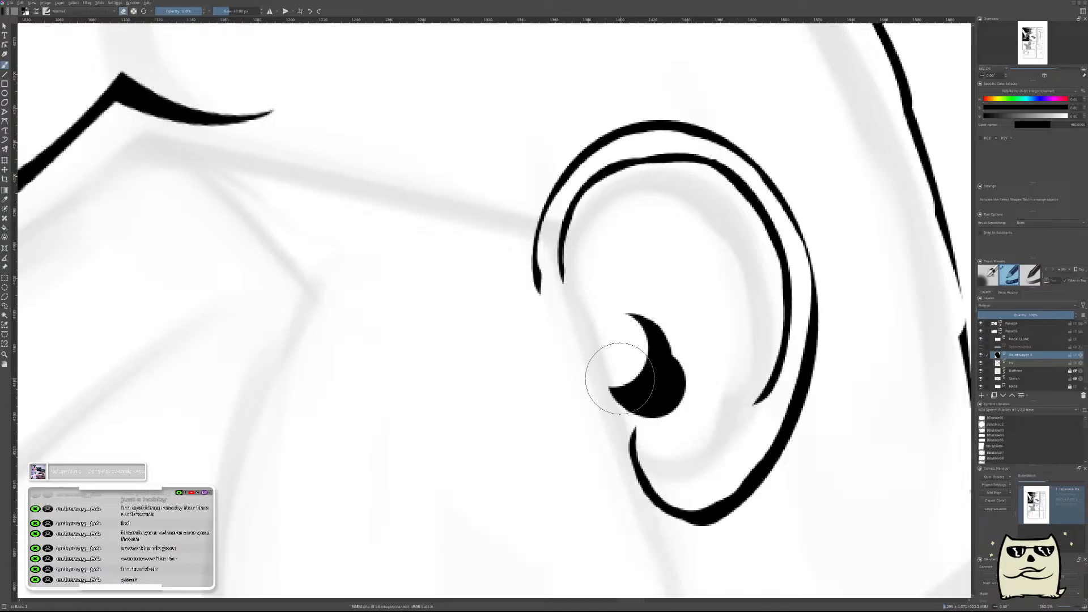
pyautogui.moveTo(621, 362)
pyautogui.mouseDown()
pyautogui.moveTo(645, 354)
pyautogui.moveTo(628, 319)
pyautogui.moveTo(672, 393)
pyautogui.mouseUp()
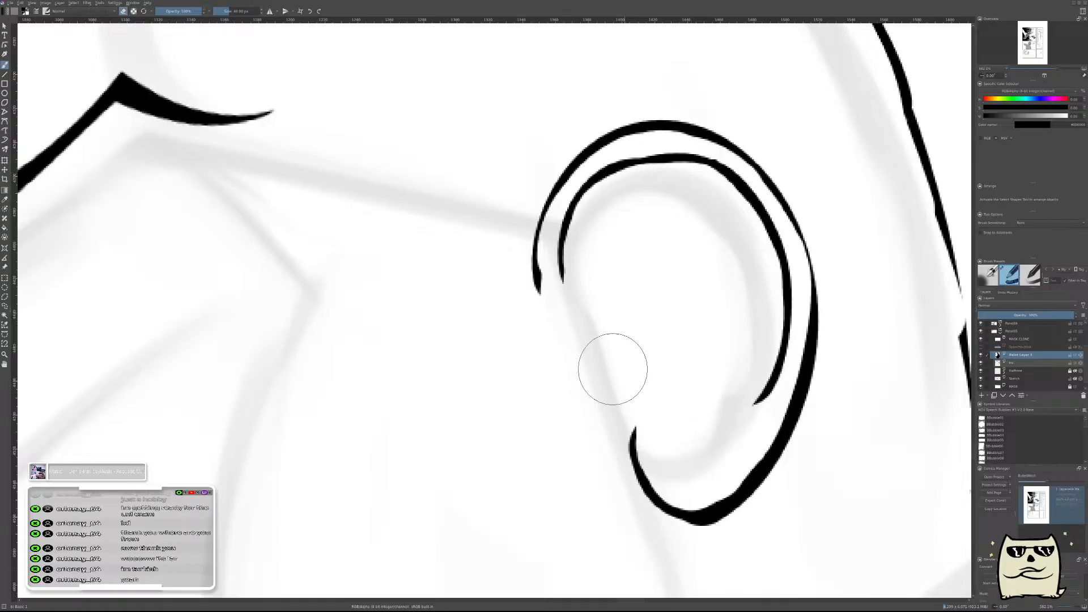
# Ink a small hooked tragus above the earlobe hook and carve both sides with the eraser into a tapered shape.
pyautogui.moveTo(632, 351); pyautogui.dragTo(605, 375)
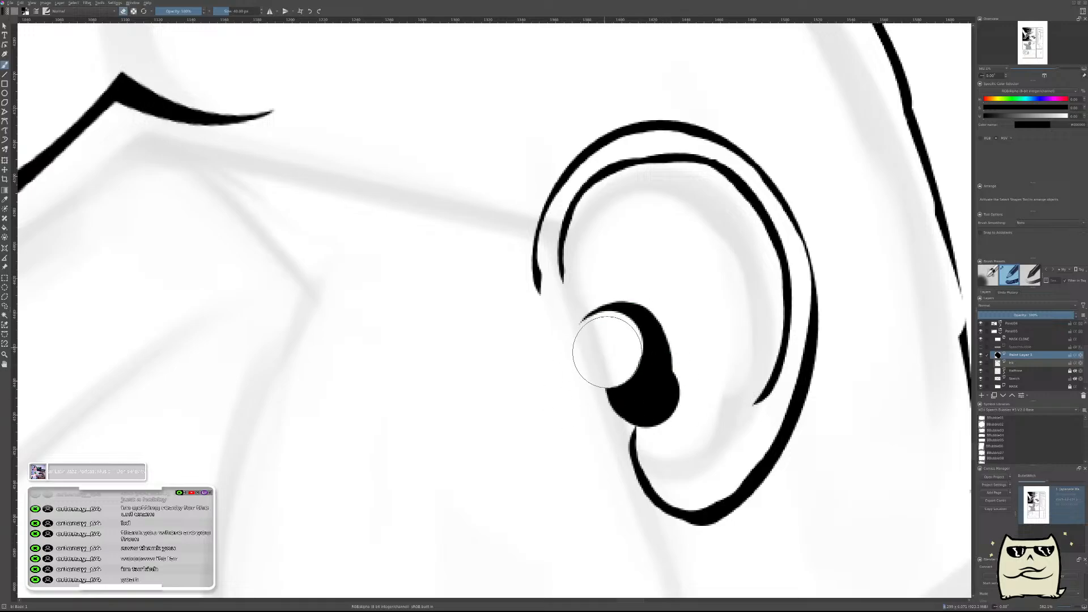
pyautogui.moveTo(693, 380)
pyautogui.mouseDown()
pyautogui.moveTo(664, 359)
pyautogui.moveTo(589, 350)
pyautogui.moveTo(586, 328)
pyautogui.moveTo(592, 407)
pyautogui.moveTo(629, 462)
pyautogui.moveTo(694, 440)
pyautogui.moveTo(702, 375)
pyautogui.moveTo(694, 444)
pyautogui.moveTo(699, 405)
pyautogui.mouseUp()
pyautogui.moveTo(729, 348)
pyautogui.mouseDown()
pyautogui.moveTo(706, 396)
pyautogui.moveTo(739, 308)
pyautogui.moveTo(674, 410)
pyautogui.mouseUp()
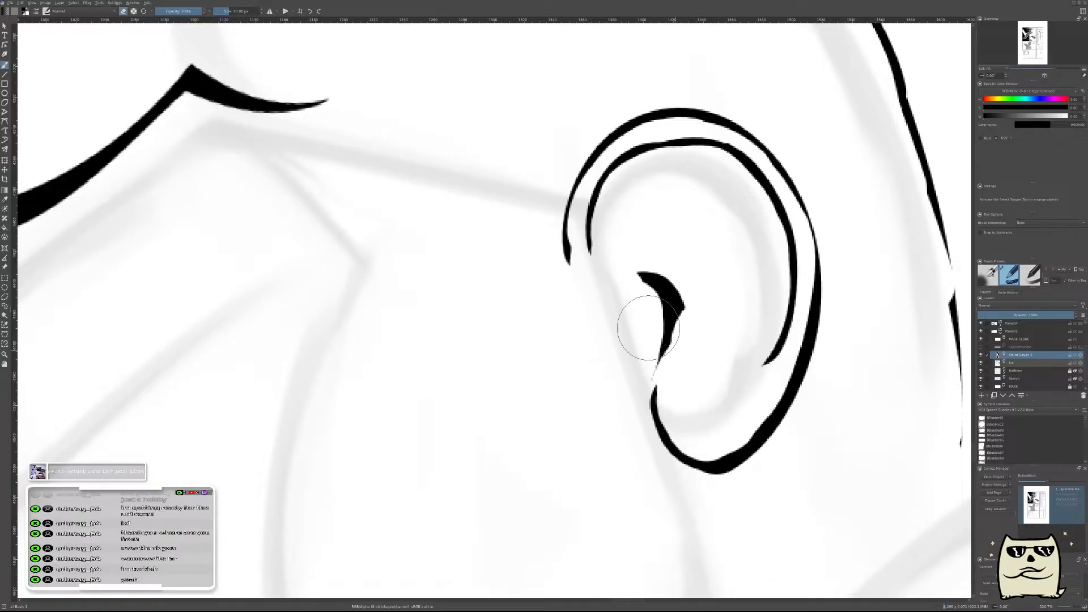
pyautogui.moveTo(643, 307)
pyautogui.mouseDown()
pyautogui.moveTo(624, 297)
pyautogui.moveTo(629, 316)
pyautogui.moveTo(677, 332)
pyautogui.mouseUp()
pyautogui.moveTo(733, 244)
pyautogui.mouseDown()
pyautogui.moveTo(733, 292)
pyautogui.moveTo(727, 249)
pyautogui.mouseUp()
# Nudge the tragus shape into place just above the earlobe hook and check the ear at panel scale.
pyautogui.press('t')
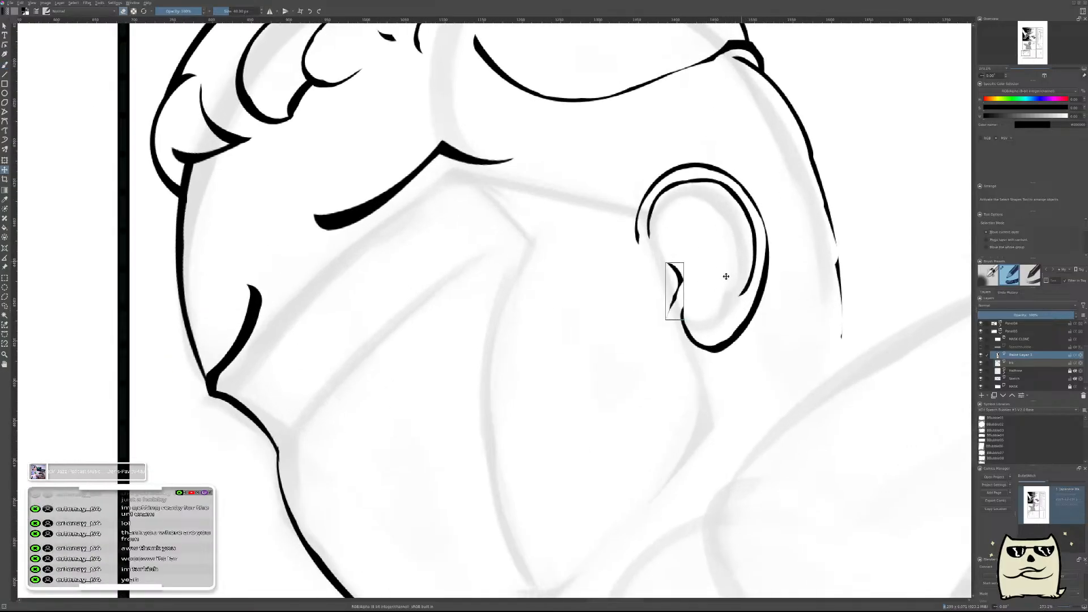
pyautogui.moveTo(760, 208); pyautogui.dragTo(761, 244)
pyautogui.moveTo(790, 159); pyautogui.dragTo(719, 318)
pyautogui.moveTo(662, 430); pyautogui.dragTo(683, 391)
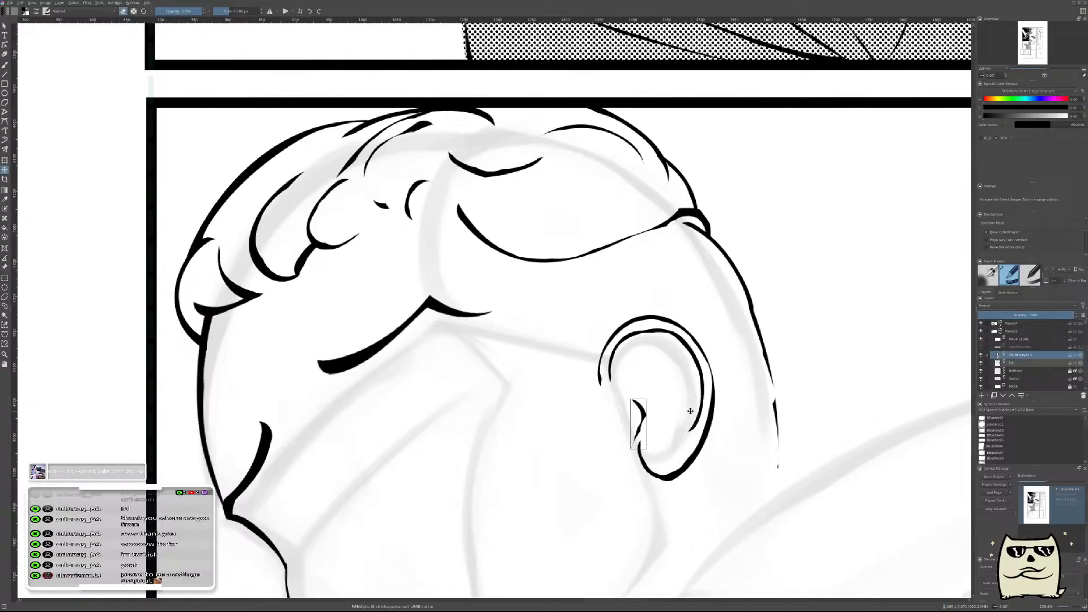
pyautogui.press('b')
pyautogui.moveTo(689, 385)
pyautogui.mouseDown()
pyautogui.moveTo(681, 393)
pyautogui.moveTo(684, 367)
pyautogui.mouseUp()
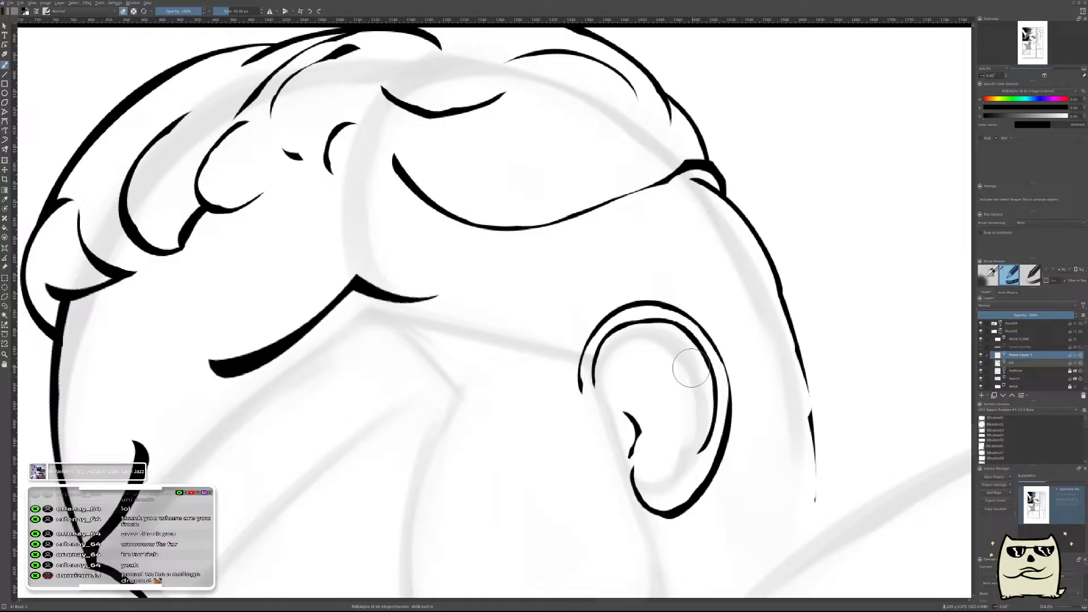
# Mirror the view, try a thick curved fold beneath the ear's upper rim, and undo the strokes.
pyautogui.press('m')
pyautogui.moveTo(533, 440); pyautogui.dragTo(800, 380)
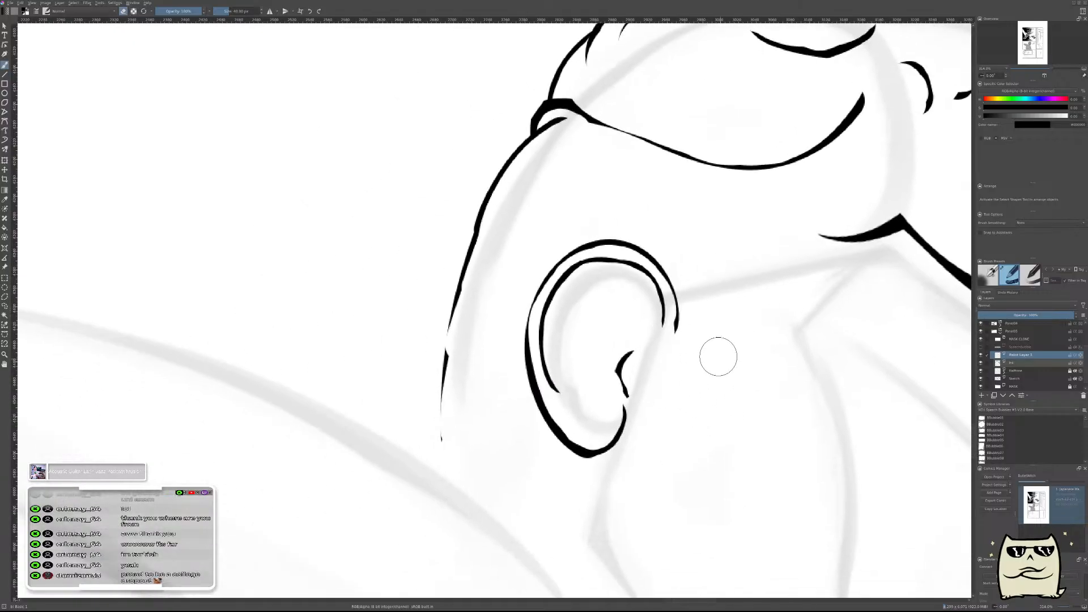
pyautogui.moveTo(624, 304); pyautogui.dragTo(691, 347)
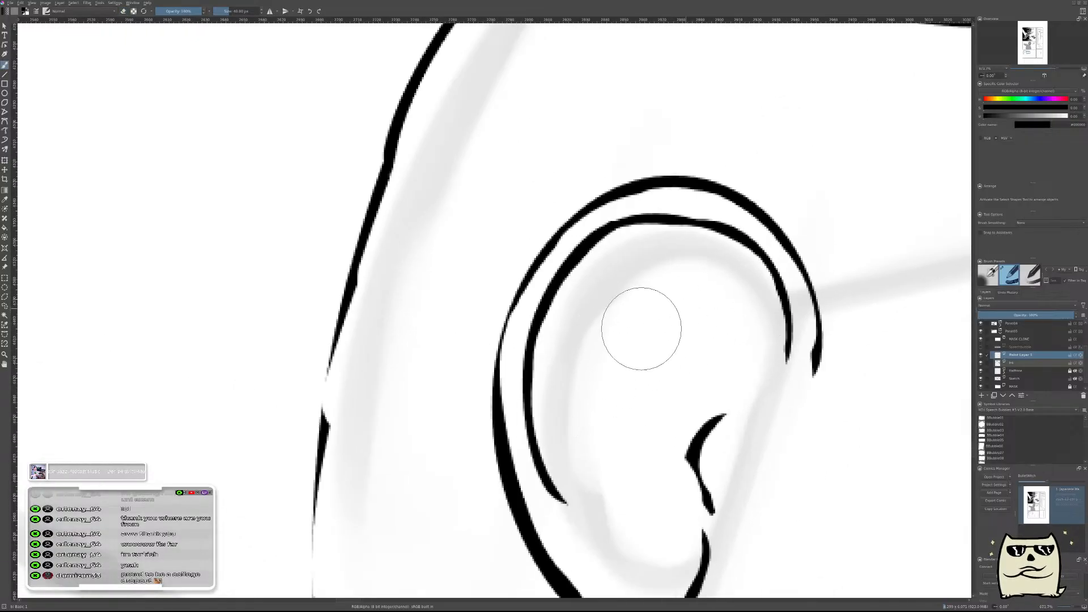
pyautogui.moveTo(595, 357)
pyautogui.mouseDown()
pyautogui.moveTo(617, 296)
pyautogui.moveTo(731, 232)
pyautogui.mouseUp()
pyautogui.hotkey('ctrl', 'z')
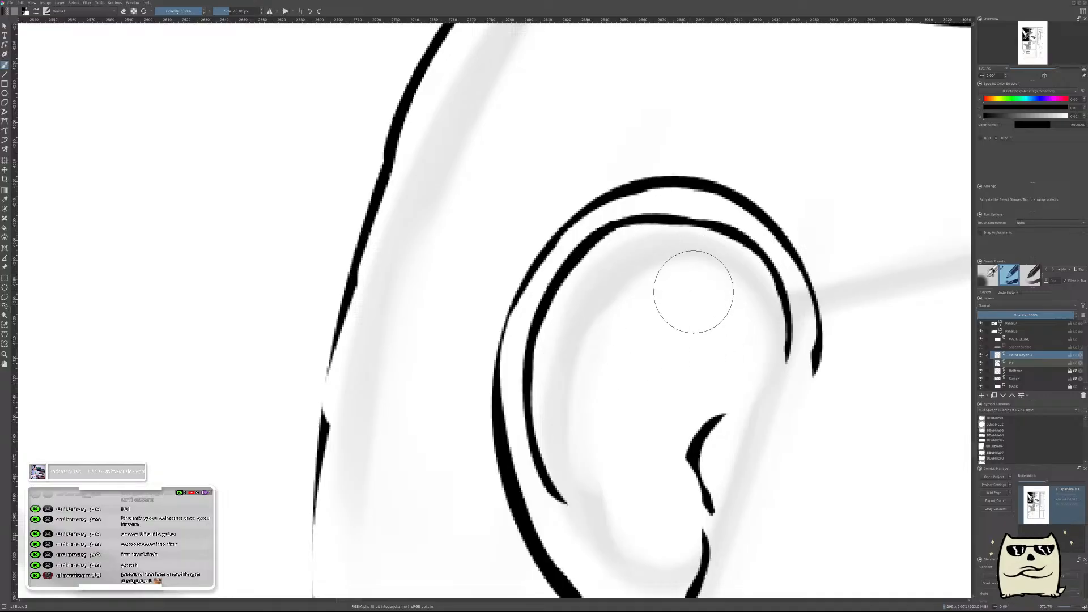
pyautogui.moveTo(609, 357); pyautogui.dragTo(741, 306)
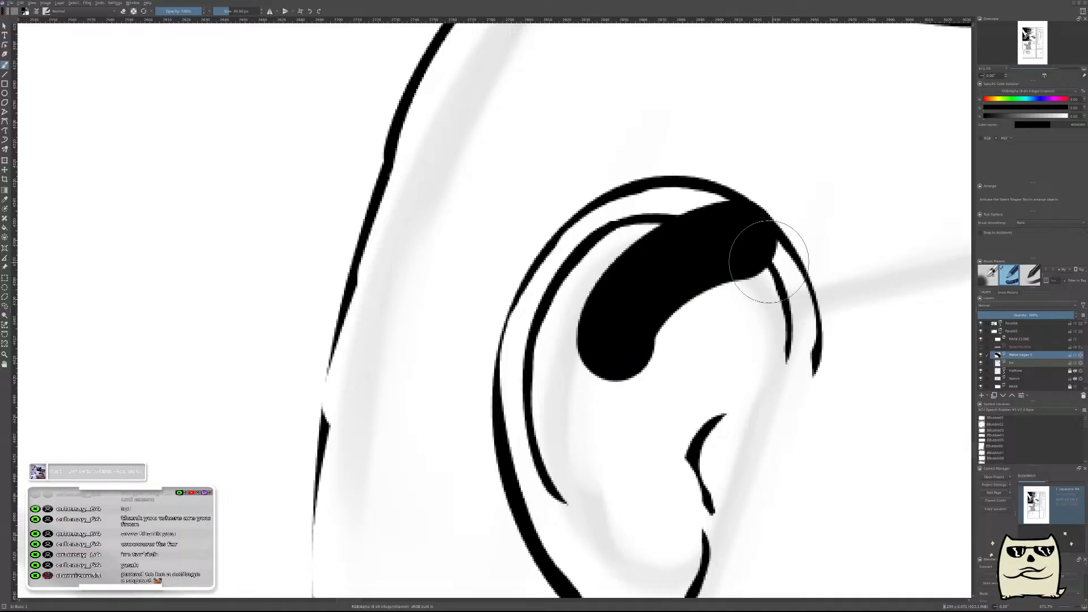
pyautogui.moveTo(692, 151); pyautogui.dragTo(729, 189)
pyautogui.hotkey('ctrl', 'z')
pyautogui.hotkey('ctrl', 'z')
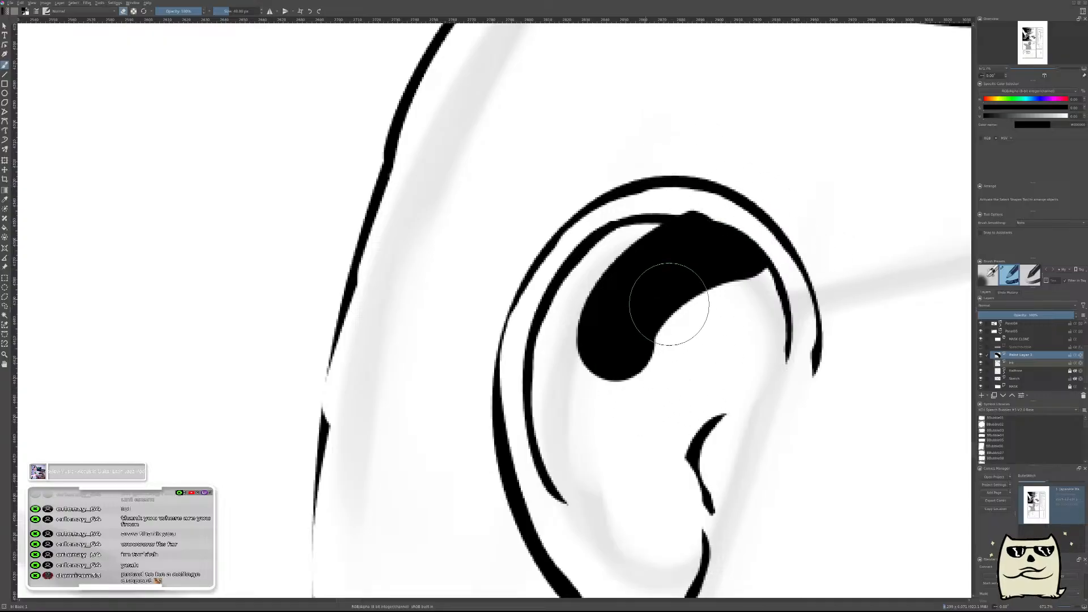
pyautogui.hotkey('ctrl', 'z')
pyautogui.hotkey('ctrl', 'z')
# Try a tapered inner fold branching from the inner rim line, carved with the eraser, and remove it again.
pyautogui.moveTo(688, 317); pyautogui.dragTo(690, 309)
pyautogui.moveTo(604, 372); pyautogui.dragTo(768, 231)
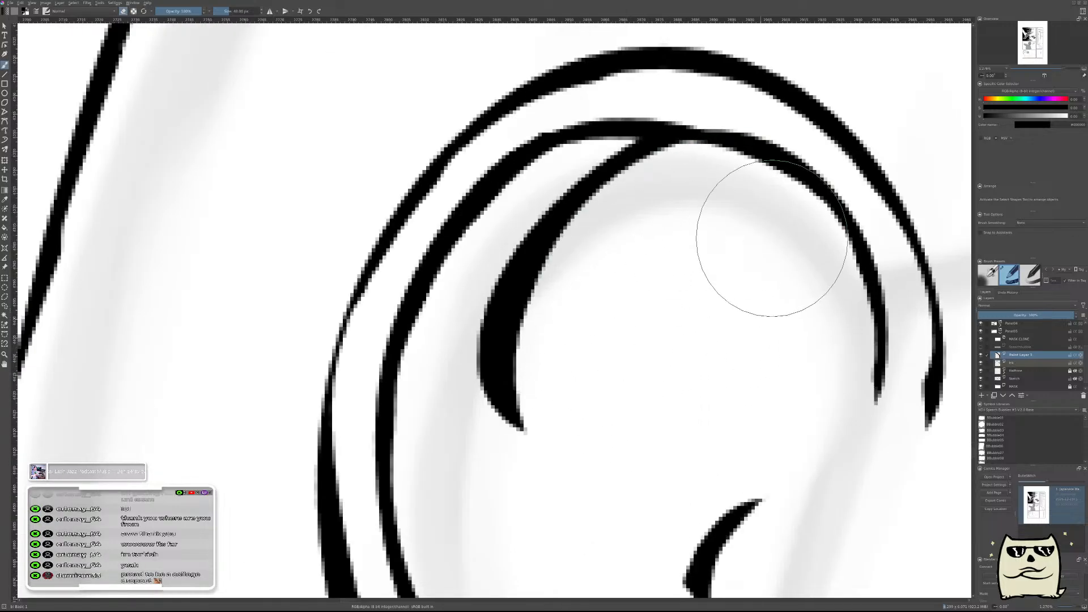
pyautogui.moveTo(586, 369)
pyautogui.mouseDown()
pyautogui.moveTo(608, 286)
pyautogui.moveTo(735, 226)
pyautogui.mouseUp()
pyautogui.moveTo(794, 291)
pyautogui.mouseDown()
pyautogui.moveTo(804, 315)
pyautogui.moveTo(748, 291)
pyautogui.mouseUp()
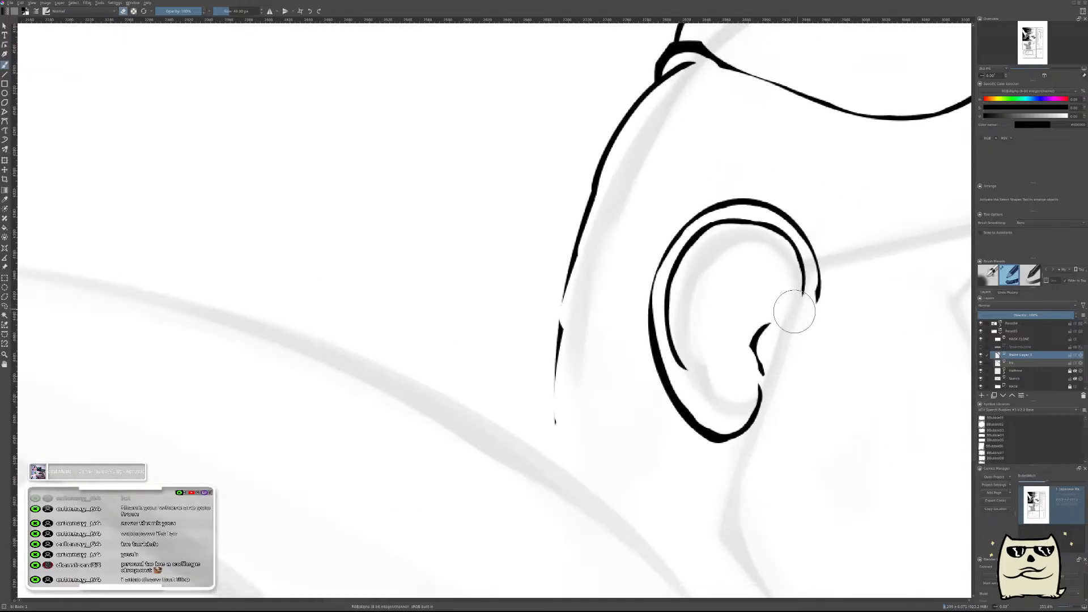
# Restore the unmirrored view, check the ear against the whole head, and merge the tragus layer into the ink layer.
pyautogui.press('m')
pyautogui.moveTo(553, 419); pyautogui.dragTo(869, 401)
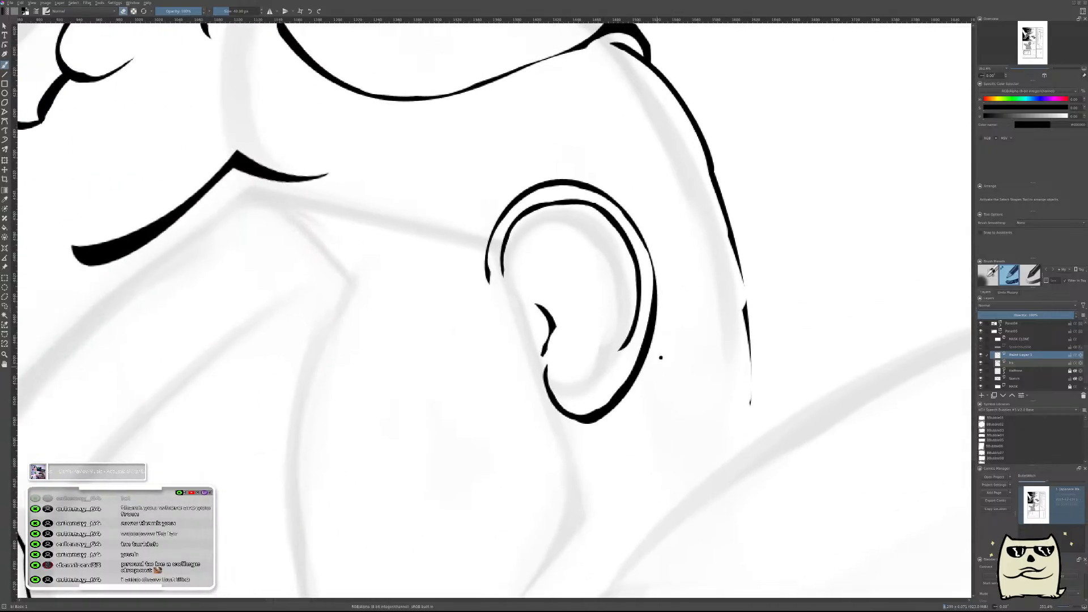
pyautogui.moveTo(661, 357); pyautogui.dragTo(699, 452)
pyautogui.moveTo(737, 361); pyautogui.dragTo(735, 405)
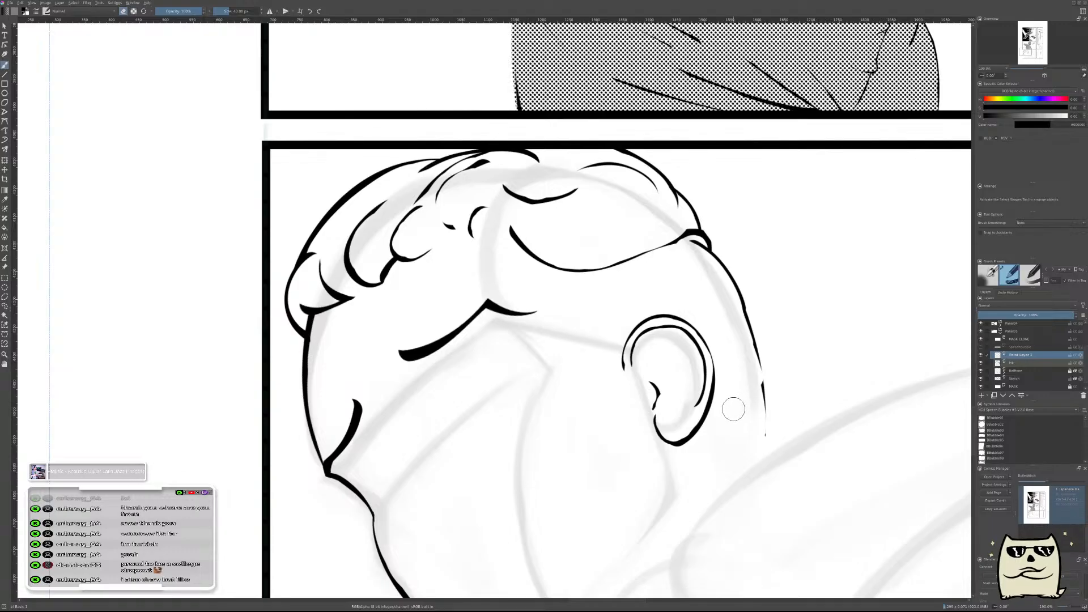
pyautogui.moveTo(721, 386); pyautogui.dragTo(711, 399)
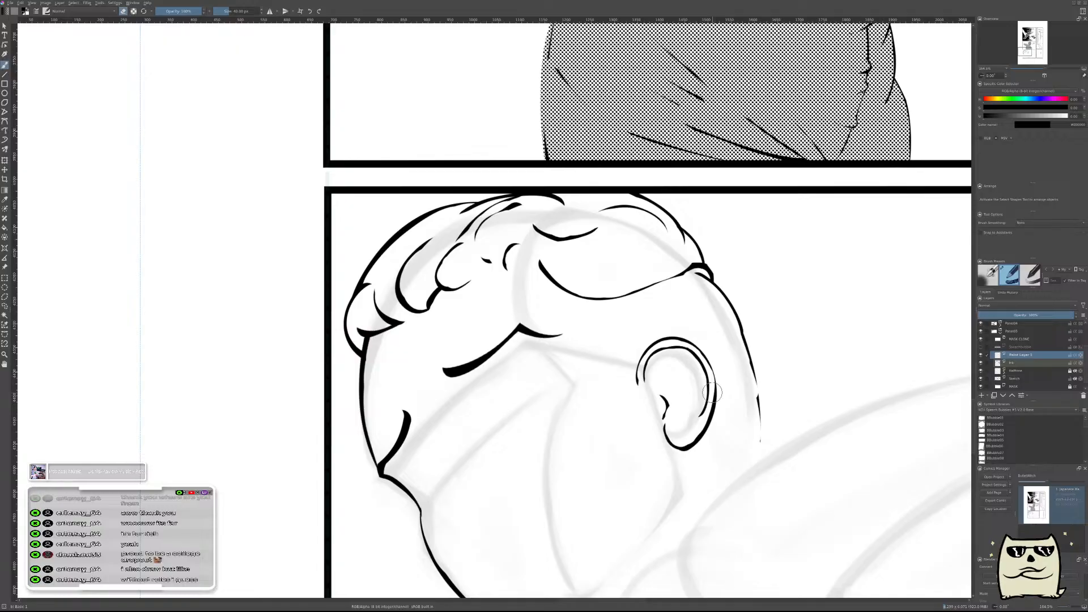
pyautogui.hotkey('ctrl', 'e')
# Erase the lower front ends of the ear's outer and inner rim lines so both stop higher with tapered tips.
pyautogui.moveTo(628, 385); pyautogui.dragTo(629, 355)
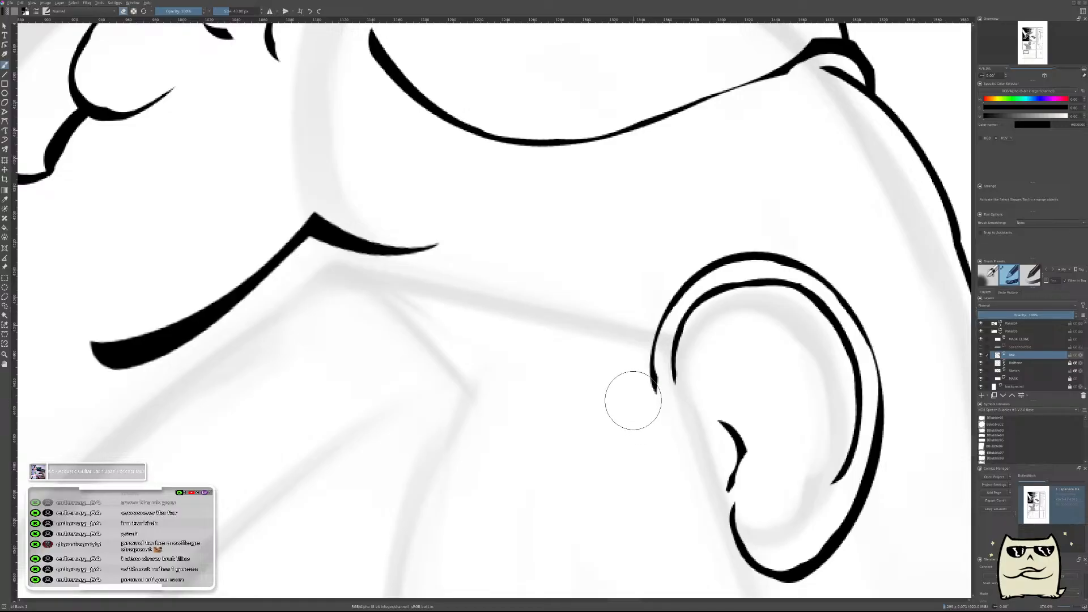
pyautogui.moveTo(629, 396); pyautogui.dragTo(609, 420)
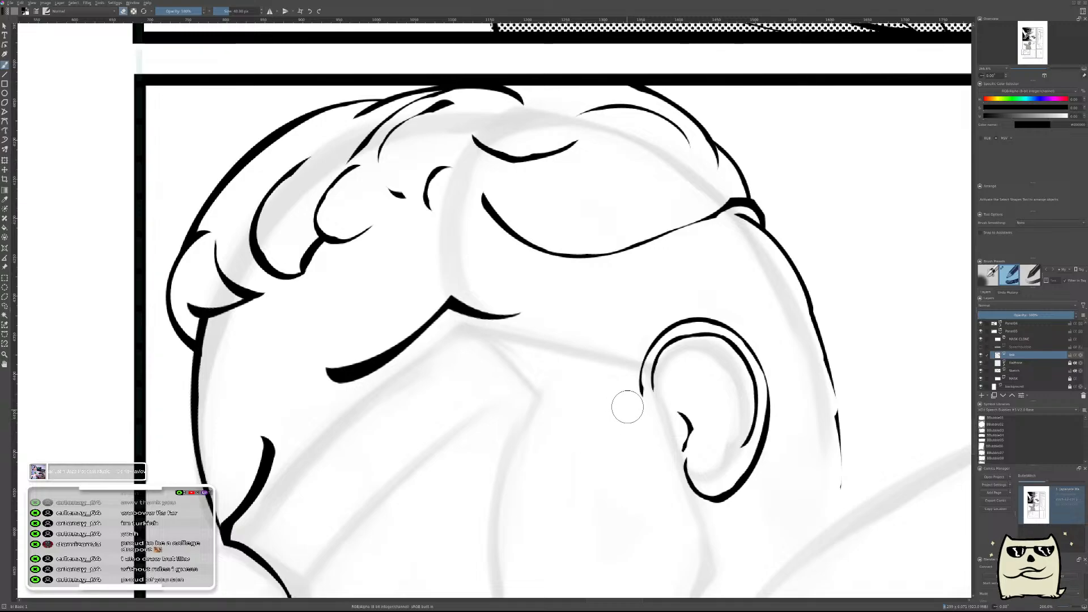
pyautogui.scroll(3, 627, 377)
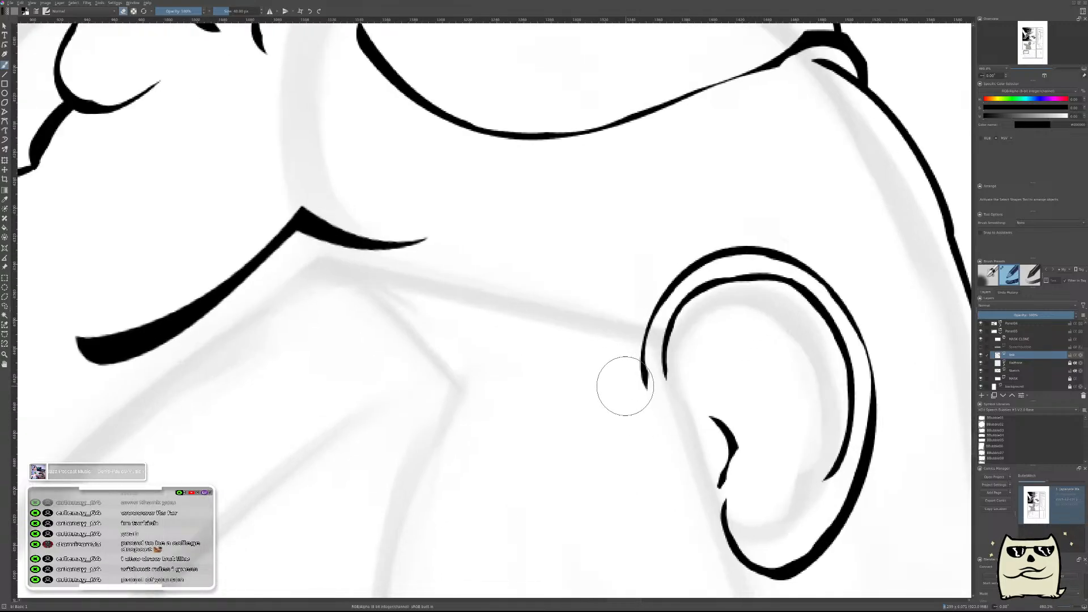
pyautogui.moveTo(618, 337)
pyautogui.mouseDown()
pyautogui.moveTo(651, 417)
pyautogui.moveTo(636, 357)
pyautogui.mouseUp()
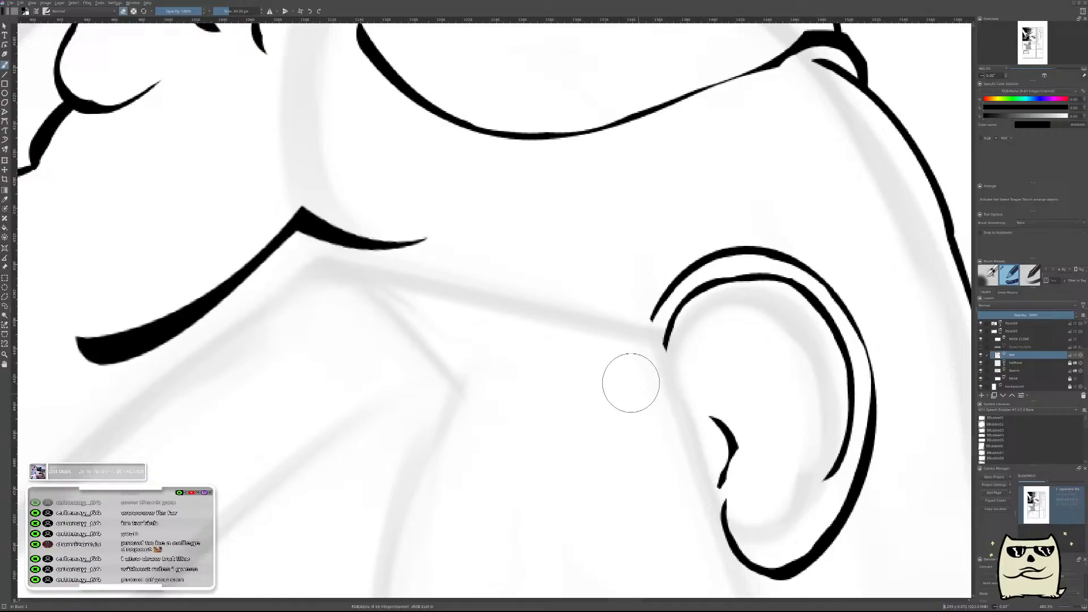
pyautogui.scroll(-5, 633, 385)
pyautogui.scroll(-1, 791, 351)
pyautogui.scroll(1, 896, 423)
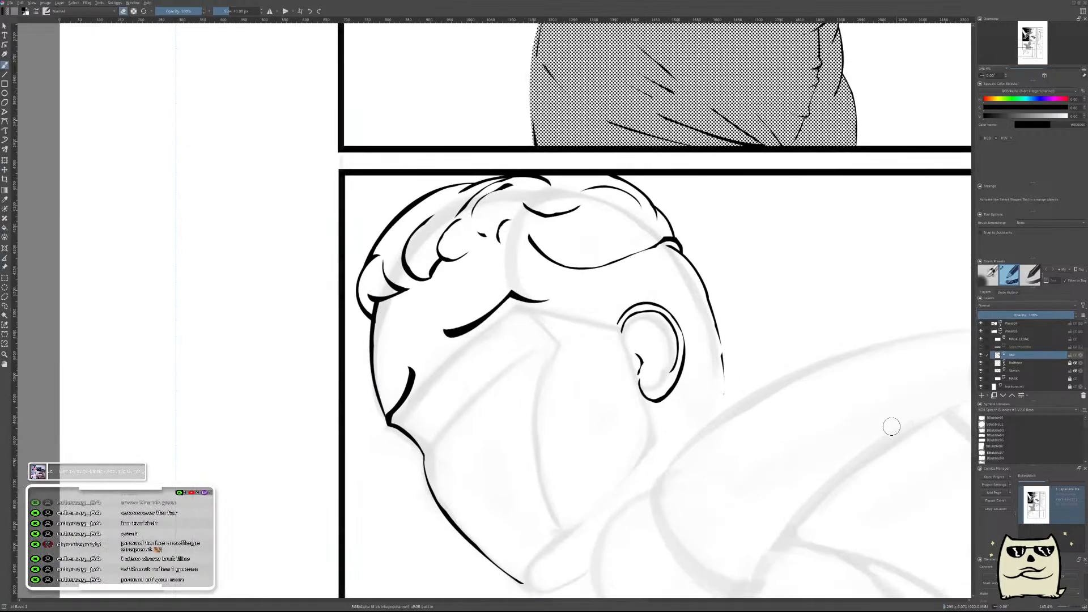
# Add an empty paint layer above the ink layer and check the head in mirrored view.
pyautogui.press('Insert')
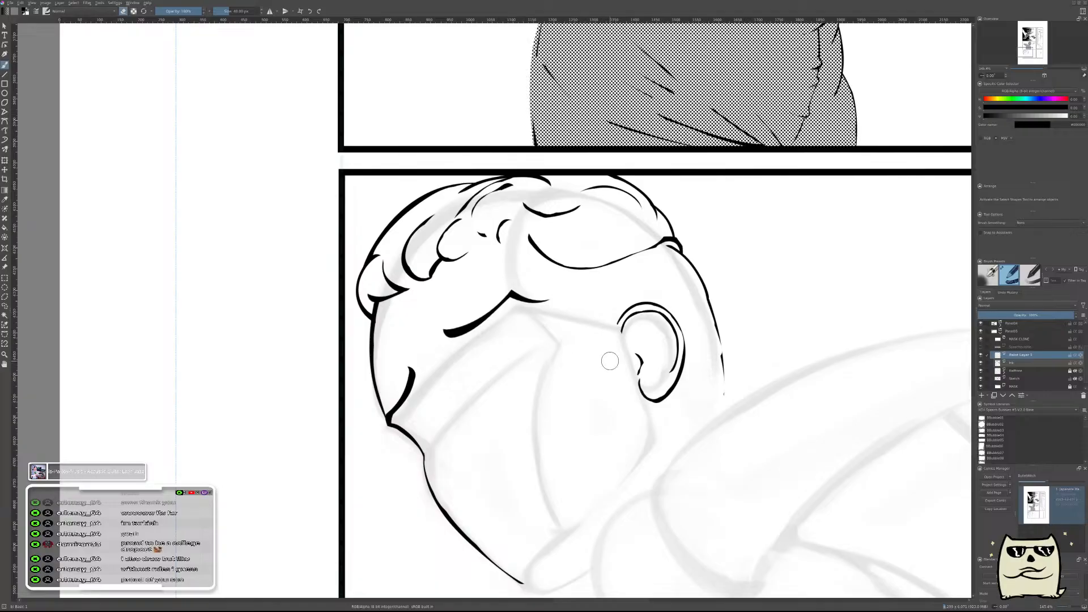
pyautogui.moveTo(541, 394)
pyautogui.mouseDown()
pyautogui.moveTo(721, 334)
pyautogui.moveTo(648, 395)
pyautogui.mouseUp()
pyautogui.press('m')
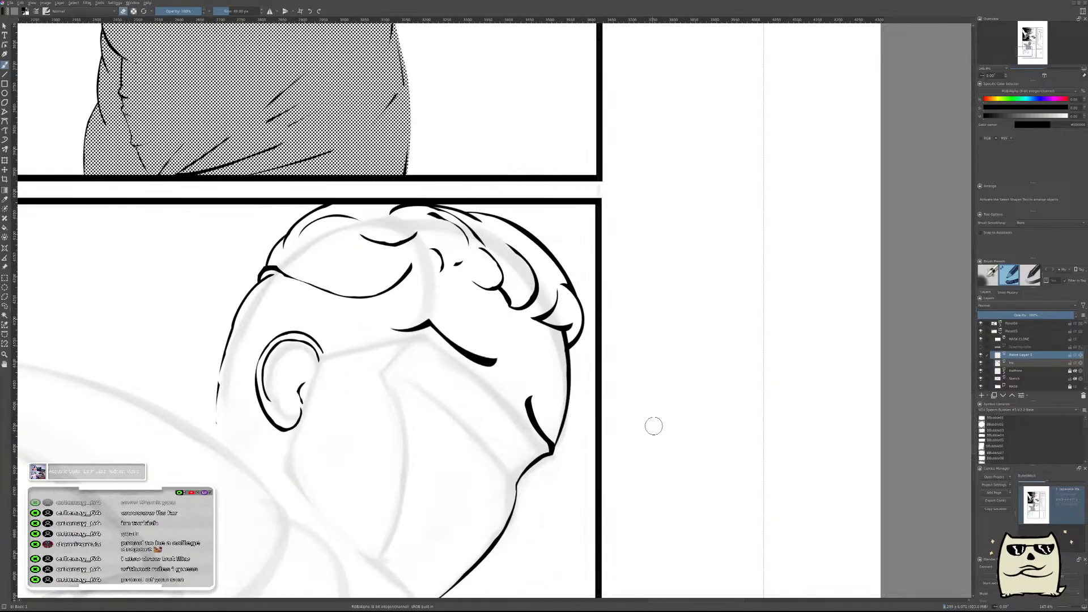
pyautogui.moveTo(561, 395); pyautogui.dragTo(839, 321)
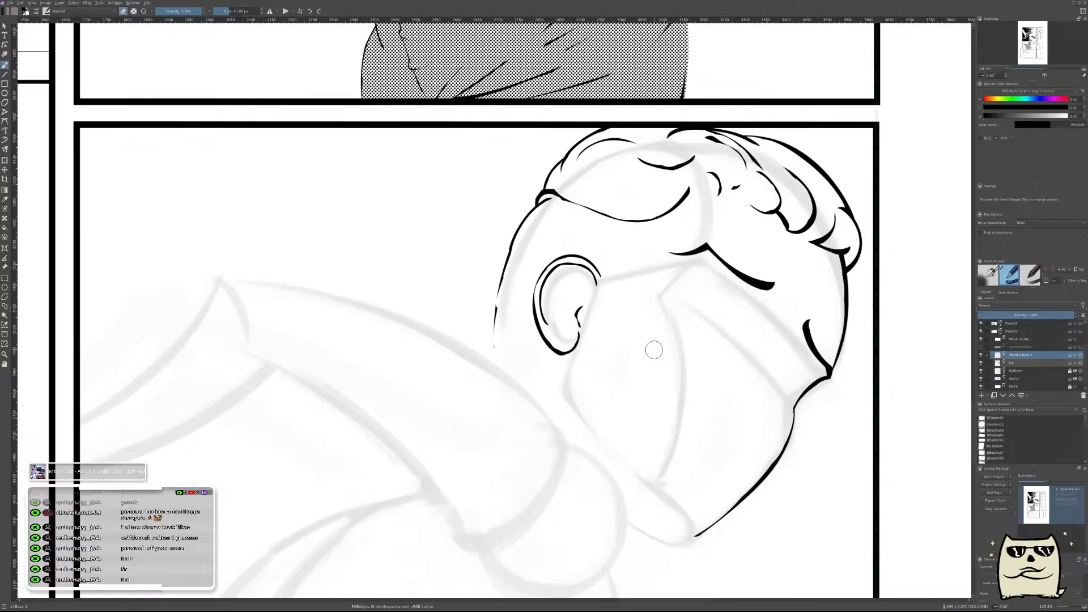
pyautogui.press('m')
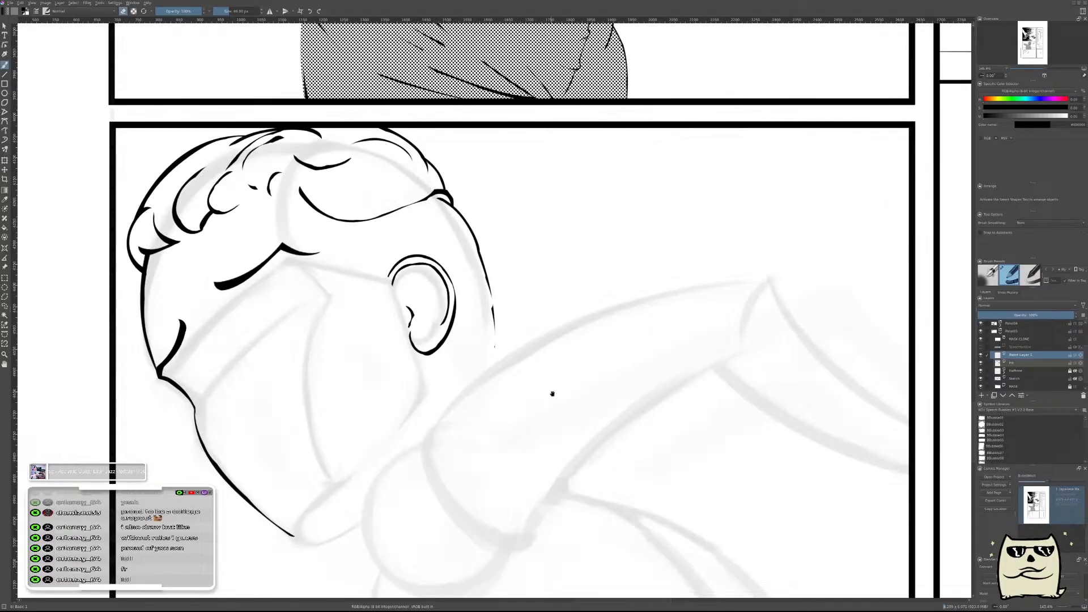
# Examine the inked head and the remaining face and neck sketch at several zoom levels, mirrored and unmirrored.
pyautogui.moveTo(549, 393); pyautogui.dragTo(681, 370)
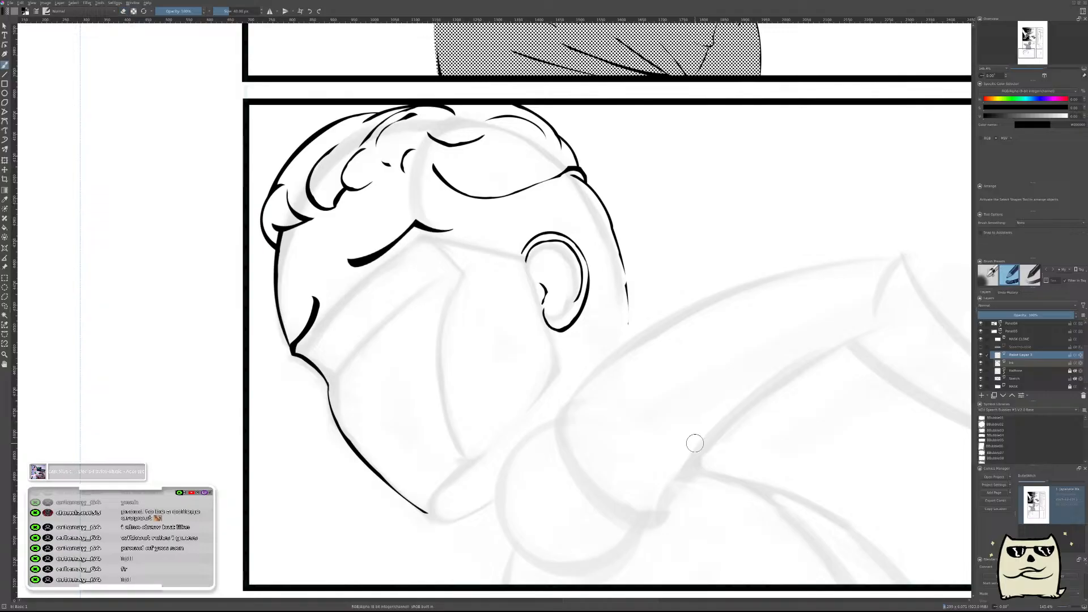
pyautogui.moveTo(514, 320)
pyautogui.mouseDown()
pyautogui.moveTo(689, 354)
pyautogui.moveTo(656, 347)
pyautogui.moveTo(665, 338)
pyautogui.mouseUp()
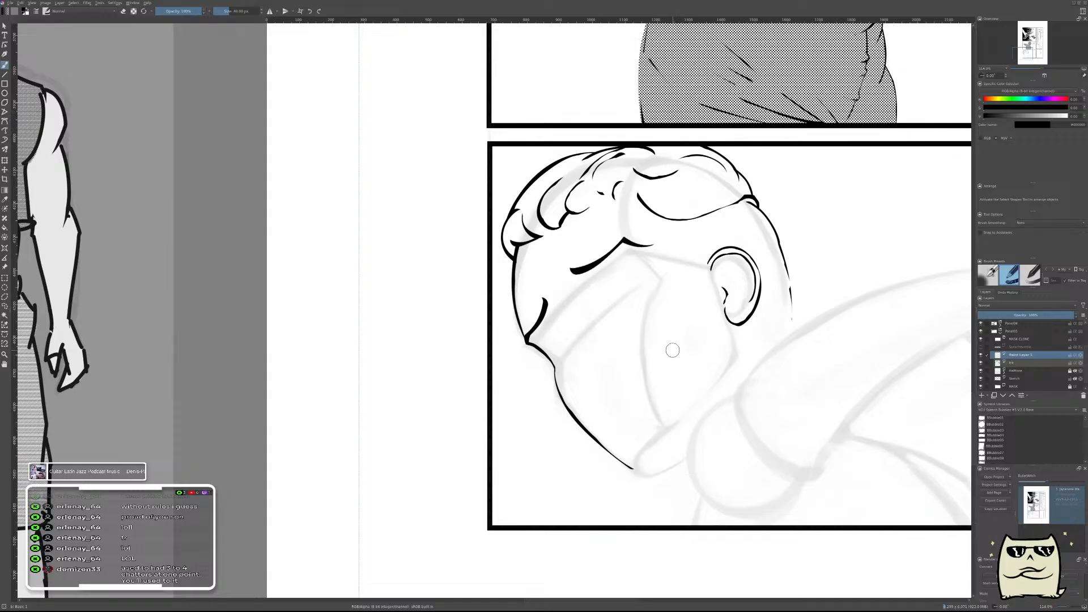
pyautogui.moveTo(664, 355); pyautogui.dragTo(631, 326)
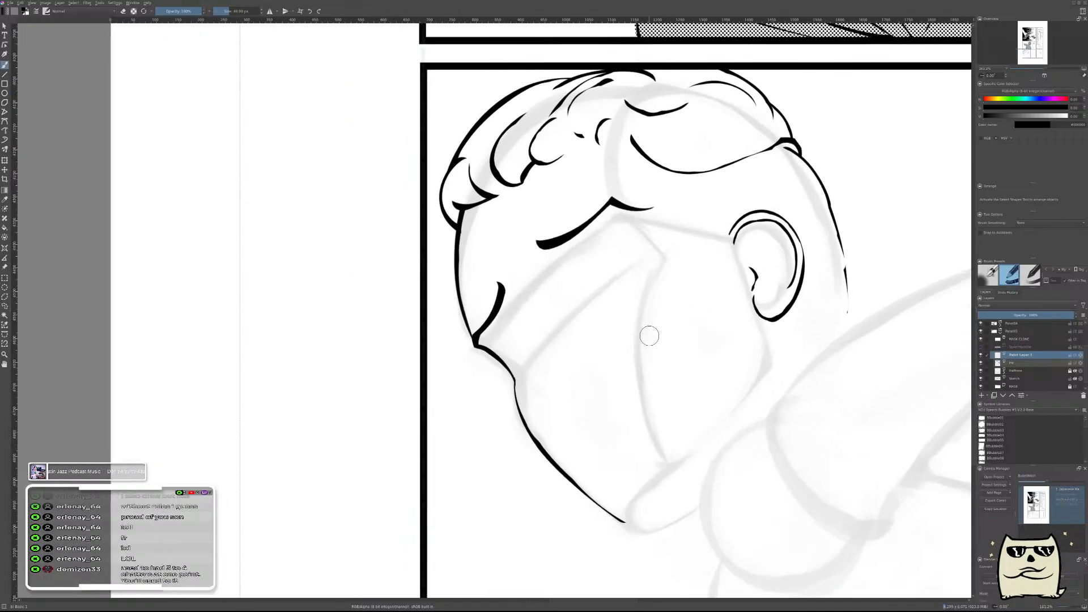
pyautogui.press('m')
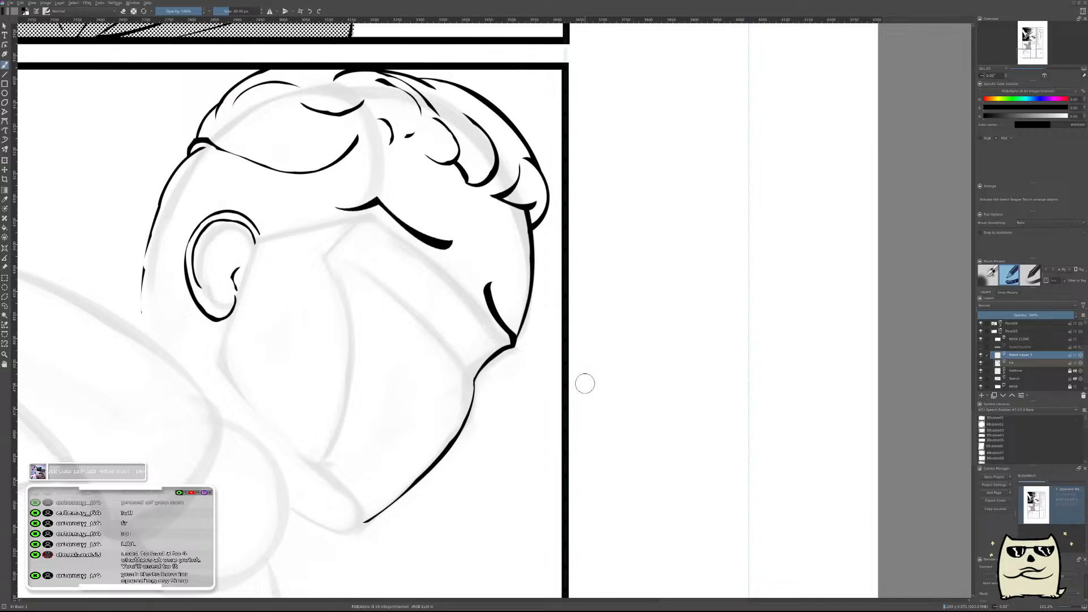
pyautogui.press('m')
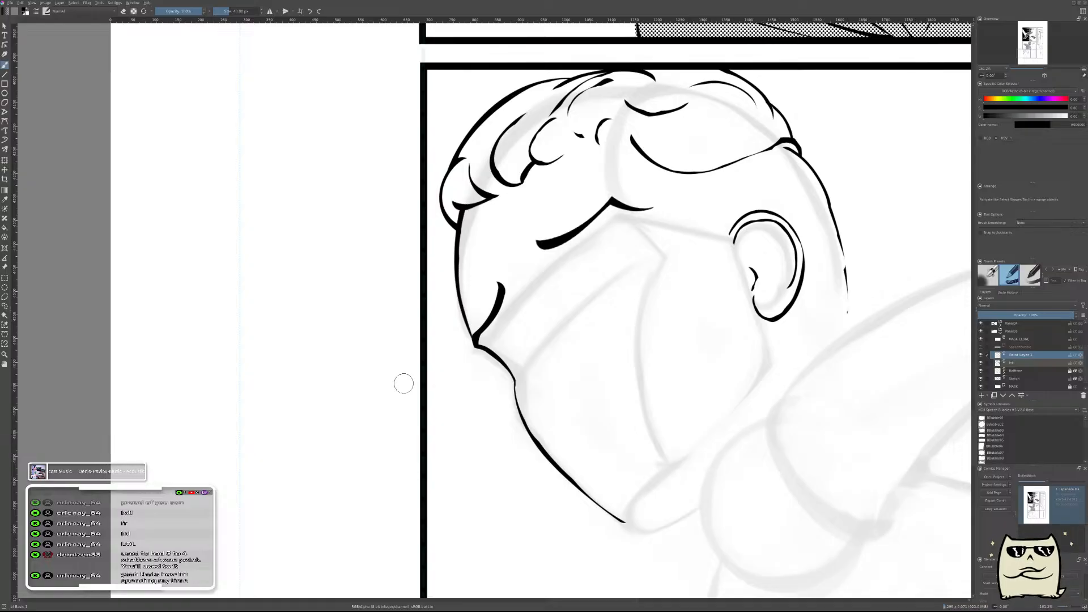
pyautogui.moveTo(668, 256); pyautogui.dragTo(667, 368)
pyautogui.scroll(2, 644, 359)
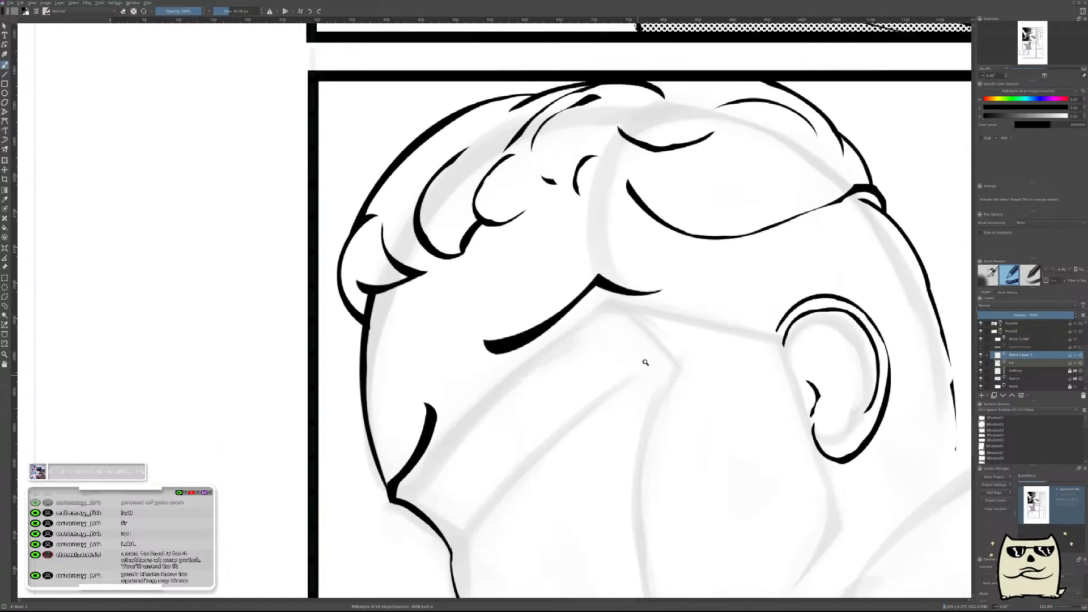
pyautogui.scroll(-2, 571, 382)
pyautogui.scroll(3, 589, 374)
pyautogui.moveTo(608, 369)
pyautogui.mouseDown()
pyautogui.moveTo(670, 323)
pyautogui.moveTo(631, 288)
pyautogui.mouseUp()
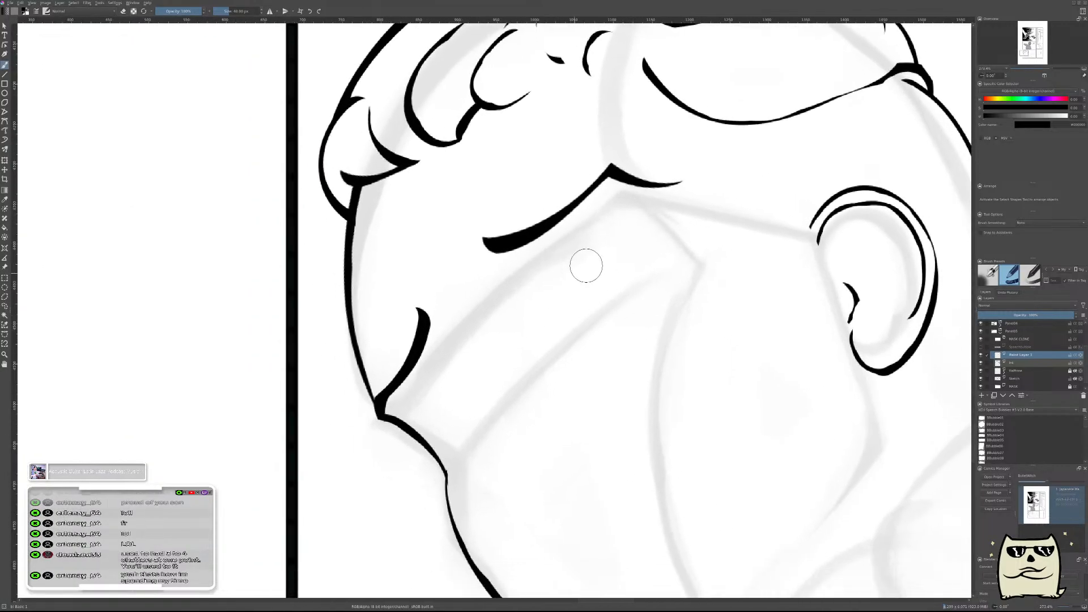
# Try a thick, short black stroke below the brow in the lower panel's head, and clear it again.
pyautogui.moveTo(629, 272)
pyautogui.mouseDown()
pyautogui.moveTo(639, 298)
pyautogui.moveTo(649, 285)
pyautogui.moveTo(687, 350)
pyautogui.moveTo(654, 389)
pyautogui.moveTo(657, 378)
pyautogui.moveTo(641, 374)
pyautogui.moveTo(775, 362)
pyautogui.moveTo(646, 383)
pyautogui.moveTo(676, 360)
pyautogui.moveTo(699, 372)
pyautogui.moveTo(624, 408)
pyautogui.mouseUp()
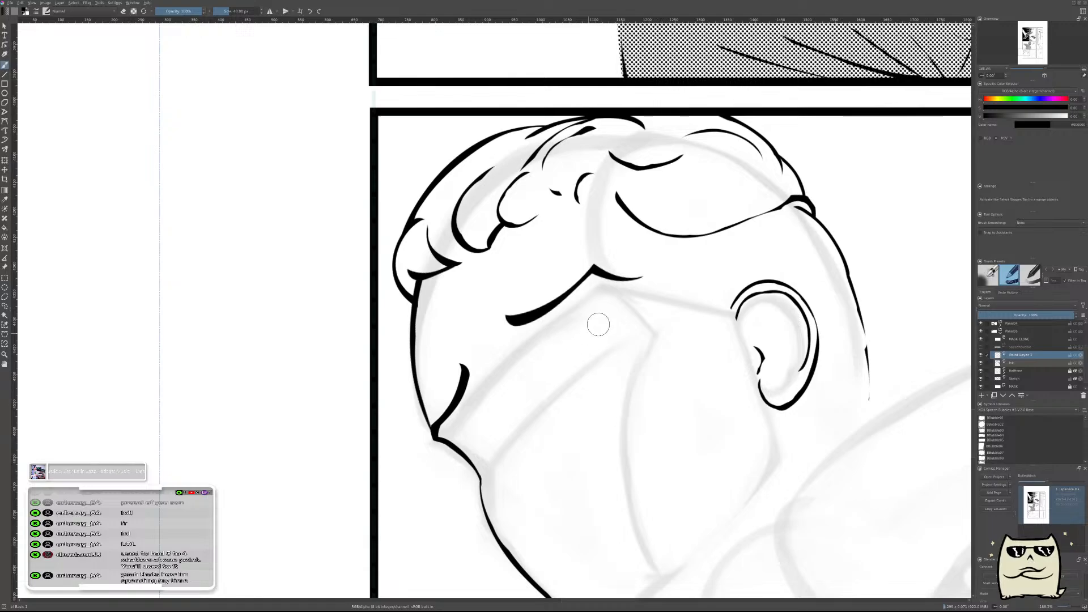
pyautogui.scroll(-3, 546, 358)
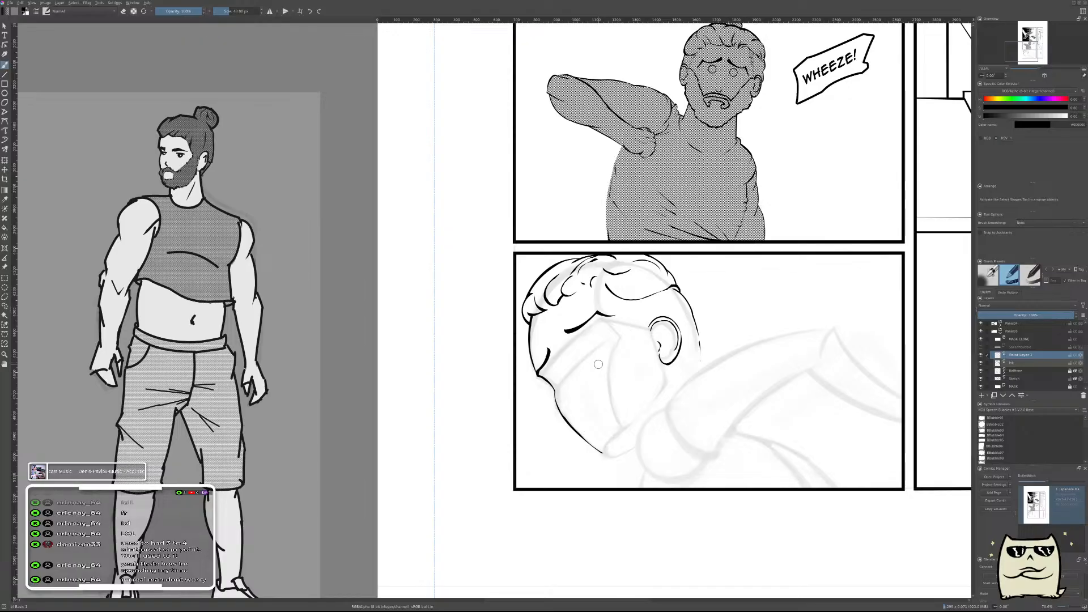
pyautogui.scroll(3, 599, 366)
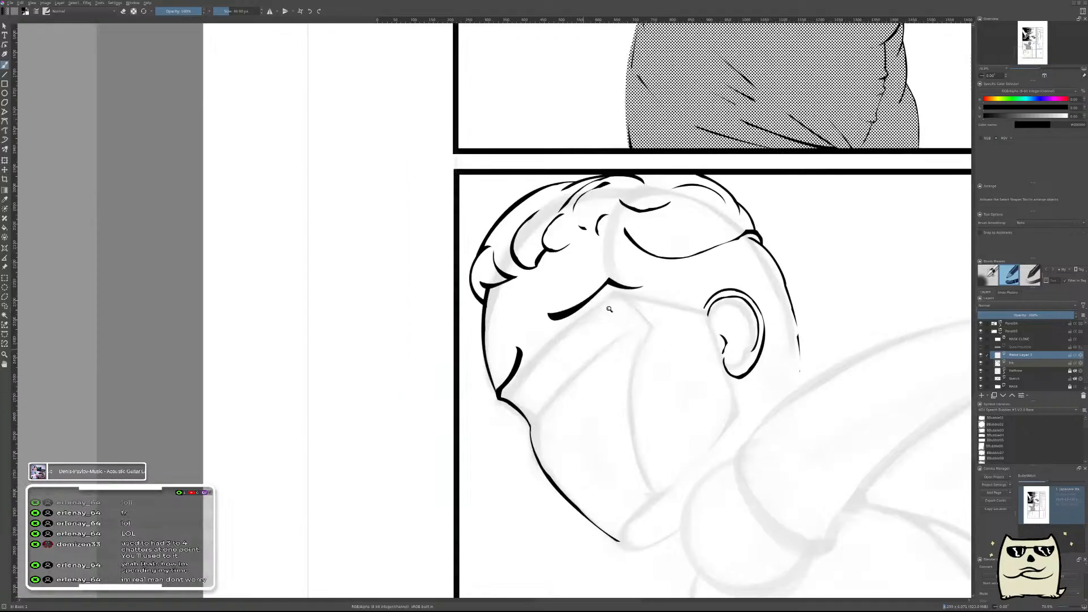
pyautogui.scroll(2, 595, 339)
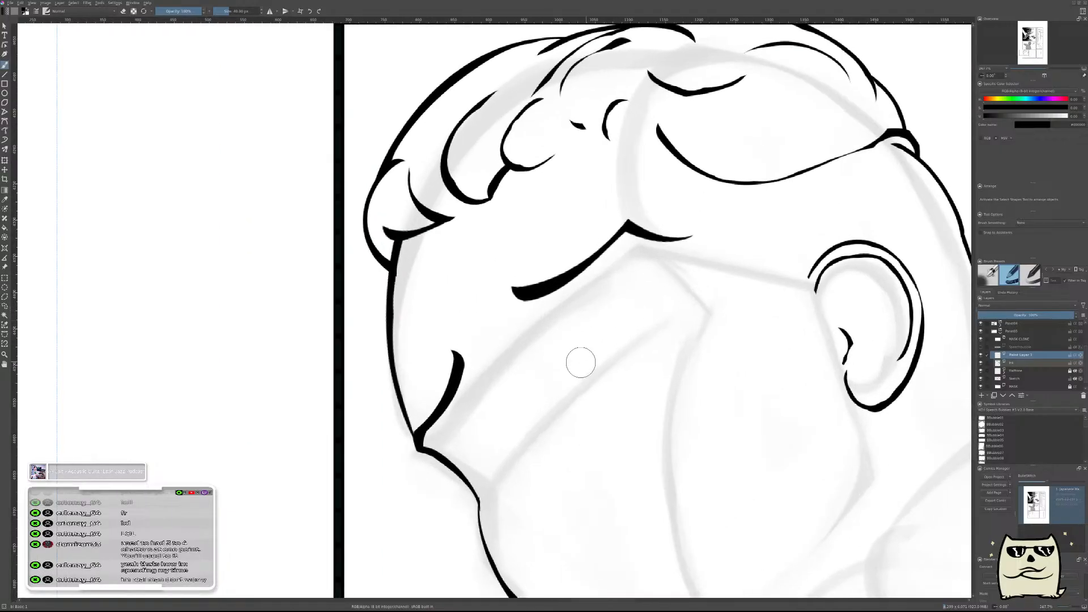
pyautogui.moveTo(557, 322)
pyautogui.mouseDown()
pyautogui.moveTo(614, 292)
pyautogui.moveTo(561, 346)
pyautogui.mouseUp()
pyautogui.hotkey('ctrl', 'z')
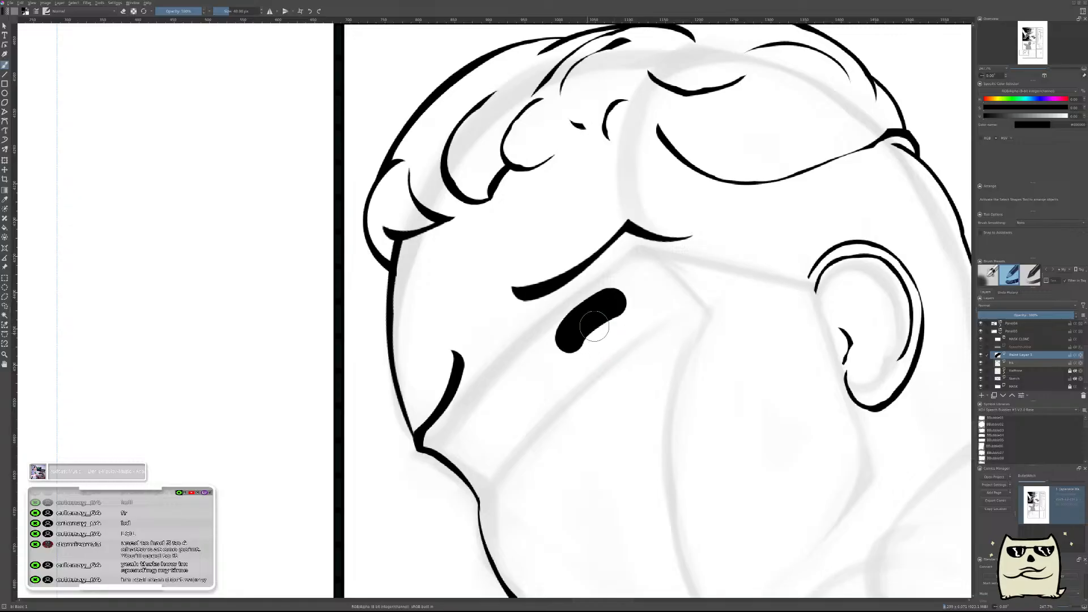
pyautogui.press('e')
pyautogui.moveTo(573, 351)
pyautogui.mouseDown()
pyautogui.moveTo(627, 308)
pyautogui.moveTo(576, 341)
pyautogui.moveTo(567, 327)
pyautogui.moveTo(548, 342)
pyautogui.moveTo(585, 345)
pyautogui.mouseUp()
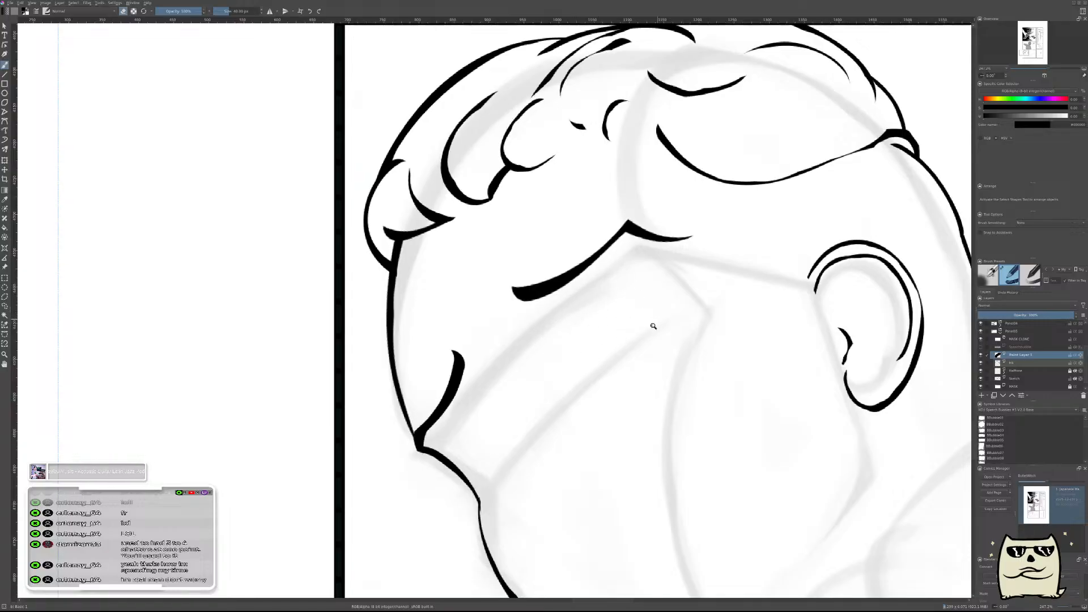
# Compare the inked head with the character reference drawings and check its proportions in mirrored and unmirrored view.
pyautogui.scroll(-2, 655, 316)
pyautogui.scroll(-1, 673, 367)
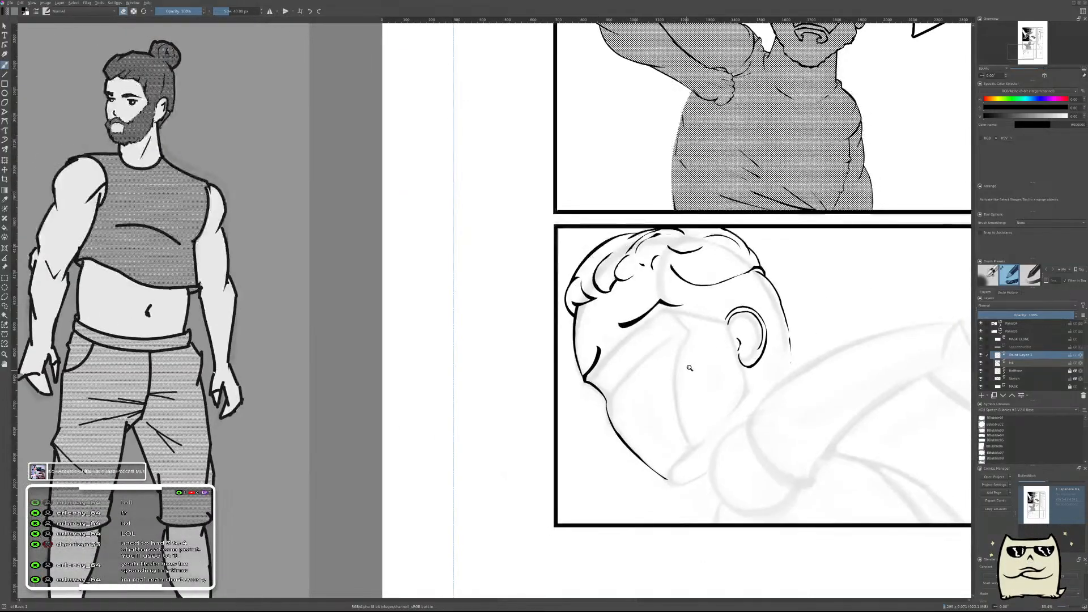
pyautogui.scroll(-1, 698, 372)
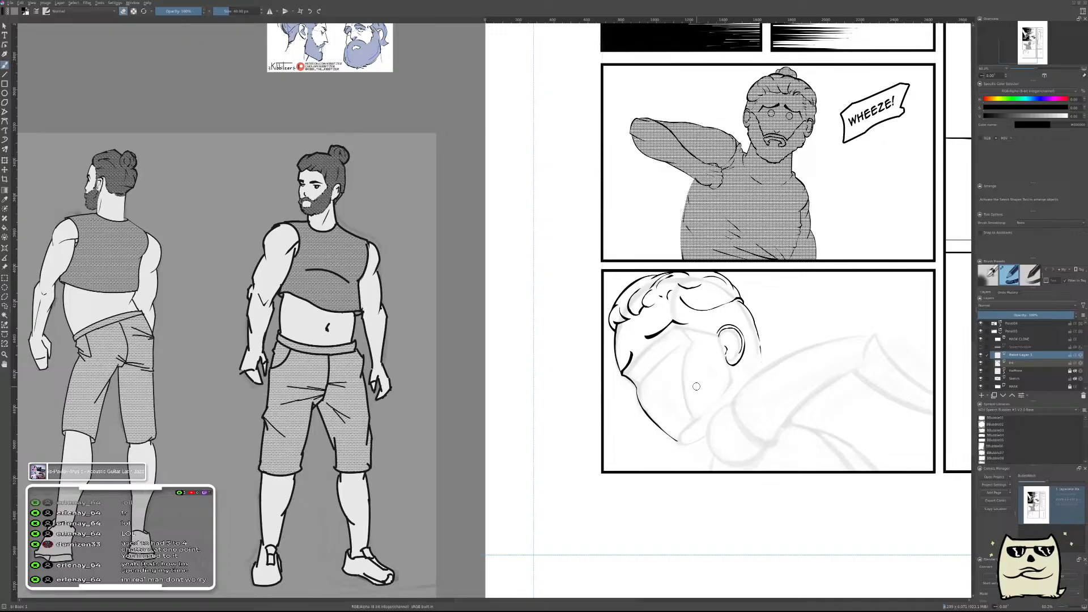
pyautogui.moveTo(679, 357); pyautogui.dragTo(688, 324)
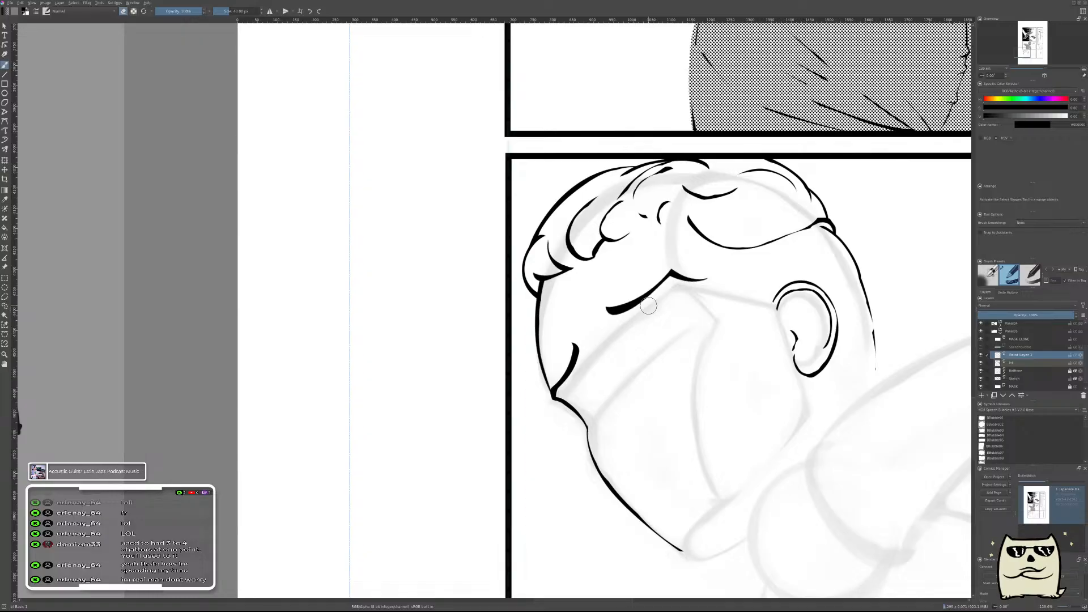
pyautogui.moveTo(704, 306); pyautogui.dragTo(645, 280)
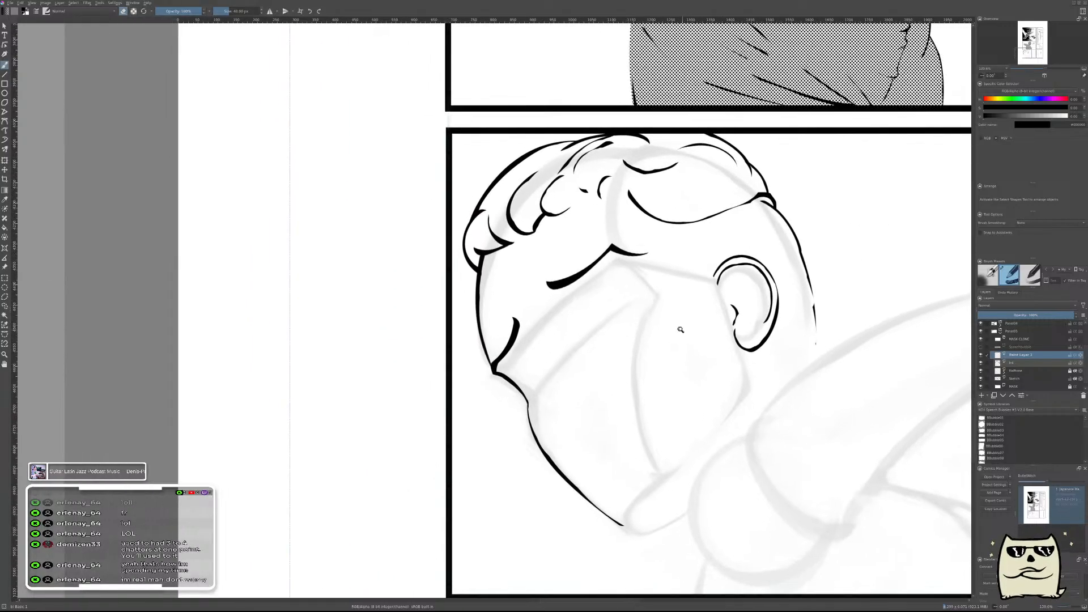
pyautogui.moveTo(624, 349)
pyautogui.mouseDown()
pyautogui.moveTo(639, 301)
pyautogui.moveTo(639, 311)
pyautogui.mouseUp()
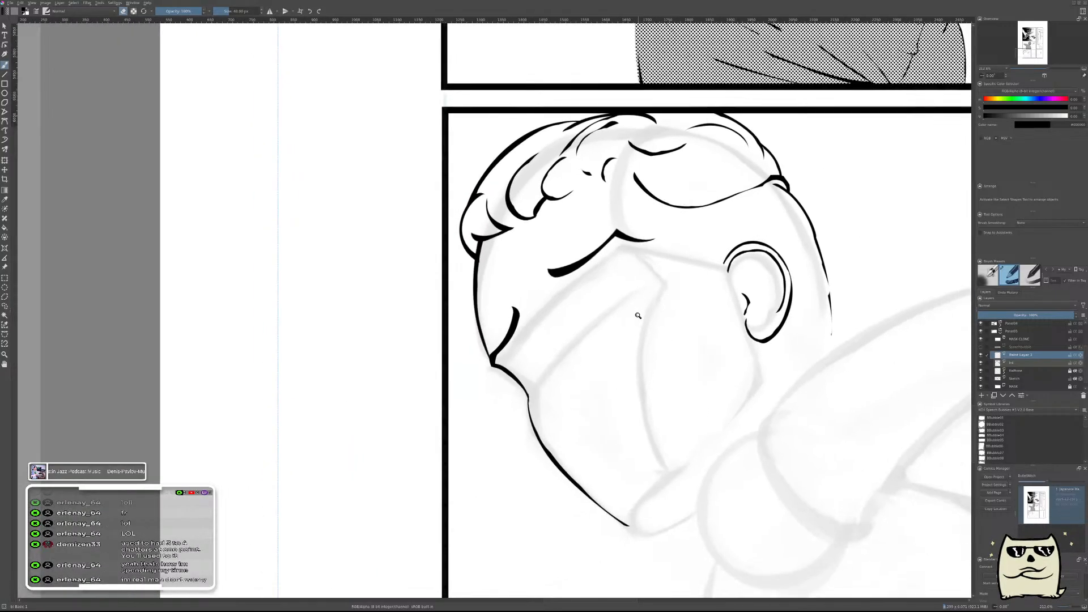
pyautogui.press('m')
pyautogui.moveTo(433, 374); pyautogui.dragTo(774, 376)
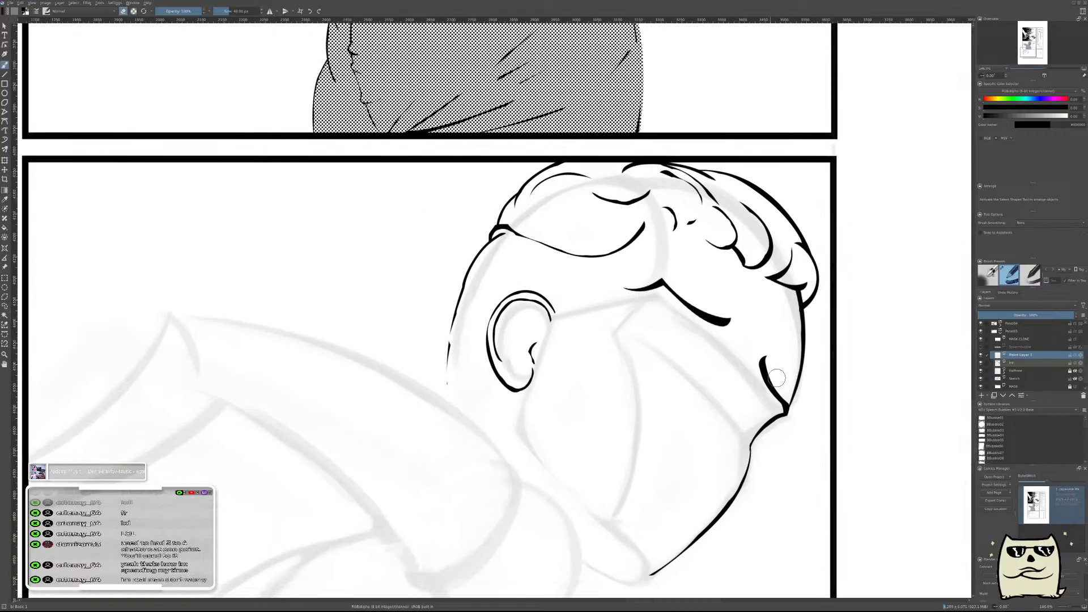
pyautogui.press('m')
pyautogui.moveTo(394, 381)
pyautogui.mouseDown()
pyautogui.moveTo(657, 360)
pyautogui.moveTo(633, 308)
pyautogui.moveTo(634, 323)
pyautogui.moveTo(628, 315)
pyautogui.mouseUp()
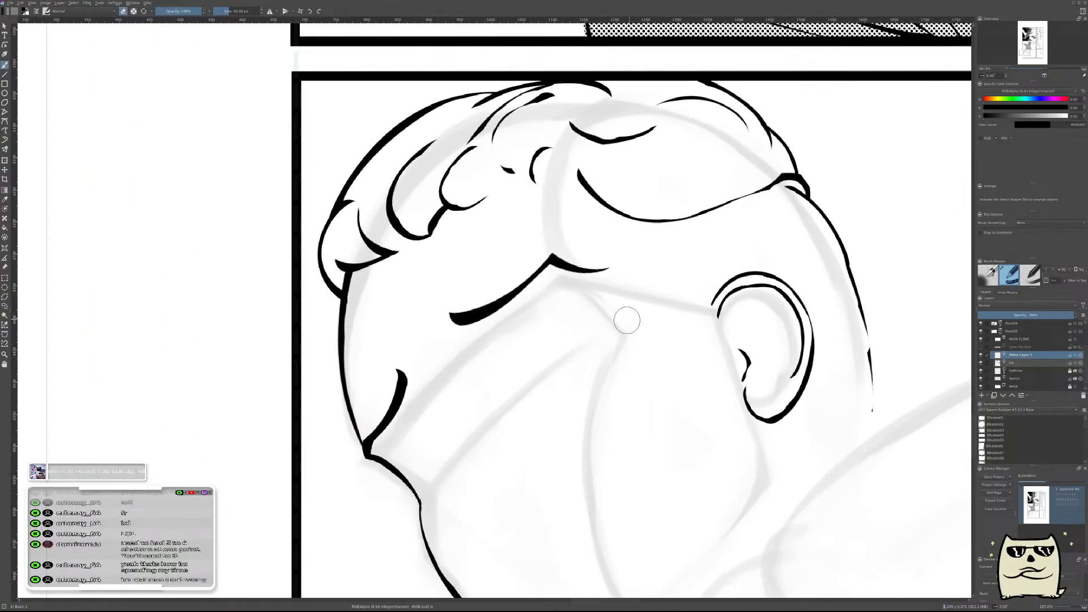
pyautogui.press('e')
pyautogui.moveTo(503, 358)
pyautogui.mouseDown()
pyautogui.moveTo(556, 317)
pyautogui.moveTo(553, 347)
pyautogui.moveTo(564, 330)
pyautogui.mouseUp()
pyautogui.hotkey('ctrl', 'z')
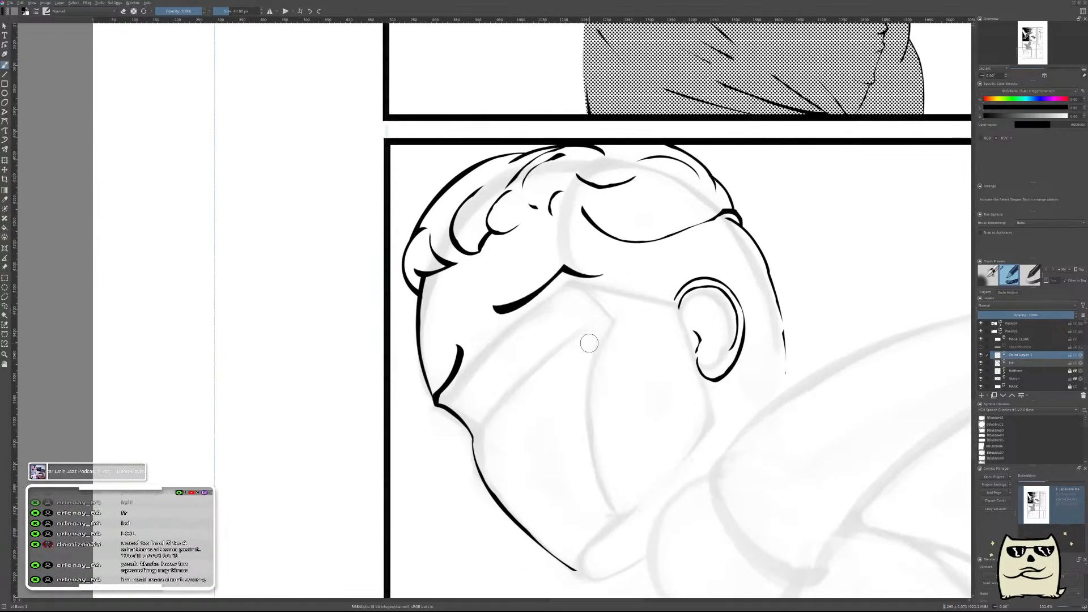
# Move the bearded-heads reference image from beside the page into the lower panel, behind the character's head.
pyautogui.moveTo(636, 340); pyautogui.dragTo(676, 403)
pyautogui.moveTo(567, 362); pyautogui.dragTo(800, 355)
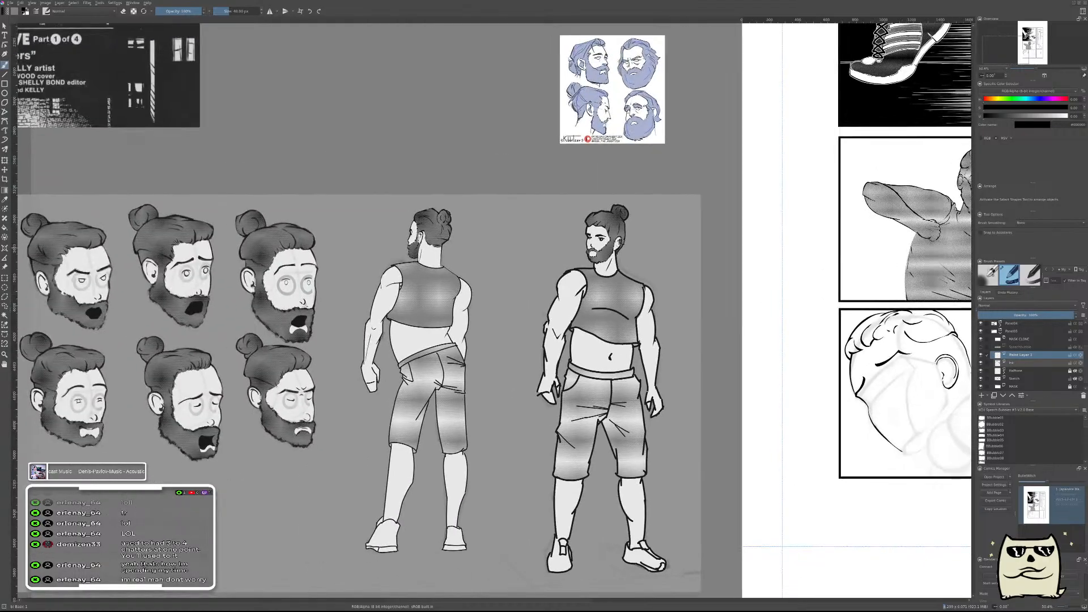
pyautogui.moveTo(622, 145); pyautogui.dragTo(652, 206)
pyautogui.hotkey('shift', 'r')
pyautogui.moveTo(626, 102)
pyautogui.mouseDown()
pyautogui.moveTo(723, 343)
pyautogui.moveTo(779, 320)
pyautogui.moveTo(919, 318)
pyautogui.moveTo(912, 290)
pyautogui.mouseUp()
pyautogui.moveTo(816, 350)
pyautogui.mouseDown()
pyautogui.moveTo(838, 302)
pyautogui.moveTo(588, 439)
pyautogui.mouseUp()
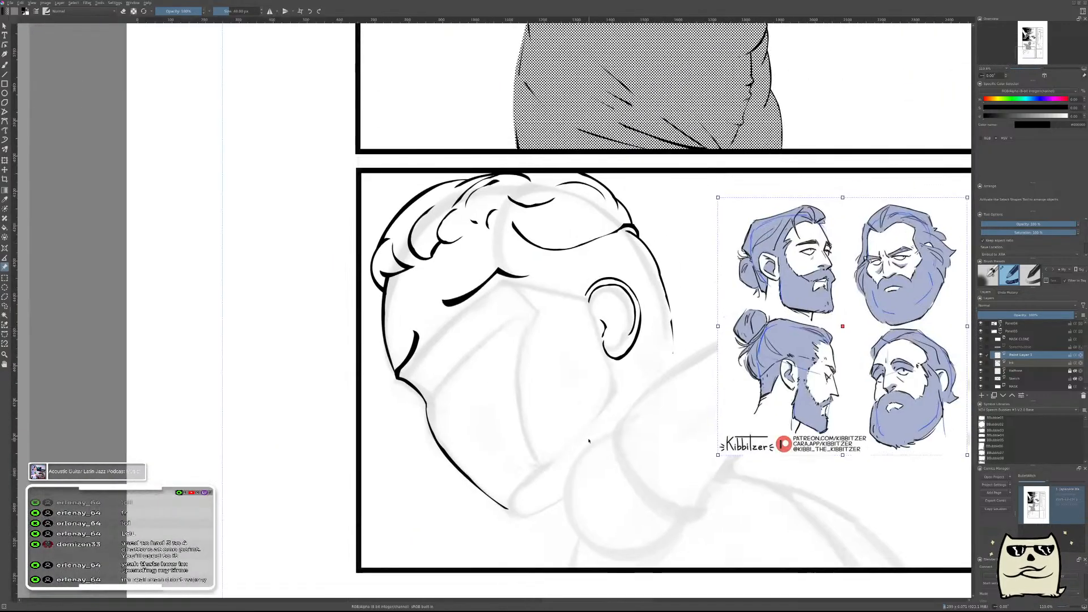
# Try thick black guide strokes running down from the hairline in front of the ear, and undo them.
pyautogui.press('b')
pyautogui.moveTo(612, 300); pyautogui.dragTo(609, 389)
pyautogui.moveTo(658, 467); pyautogui.dragTo(634, 399)
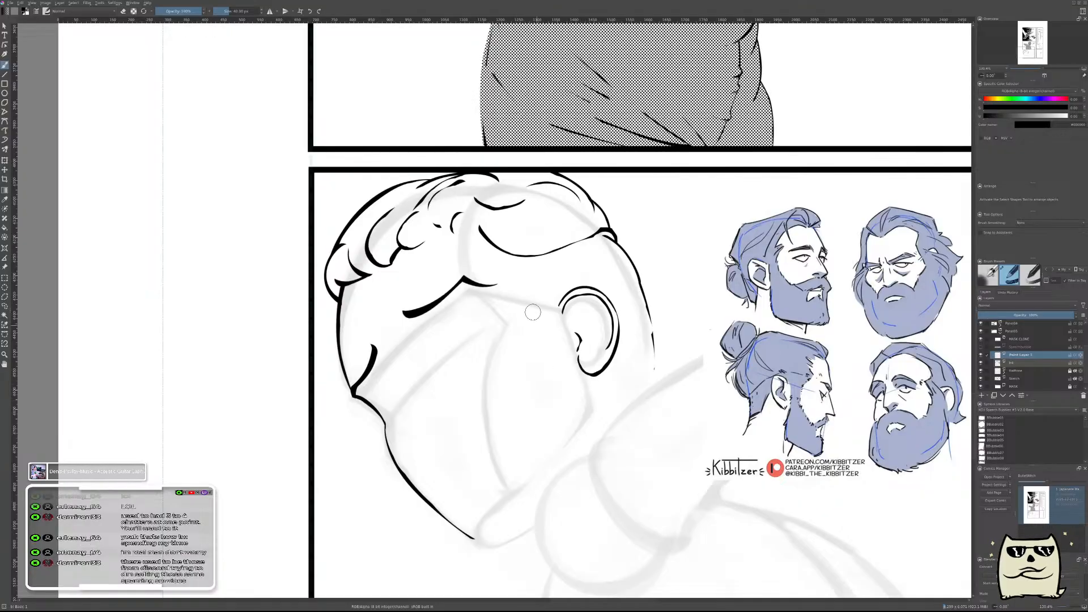
pyautogui.moveTo(522, 274); pyautogui.dragTo(558, 399)
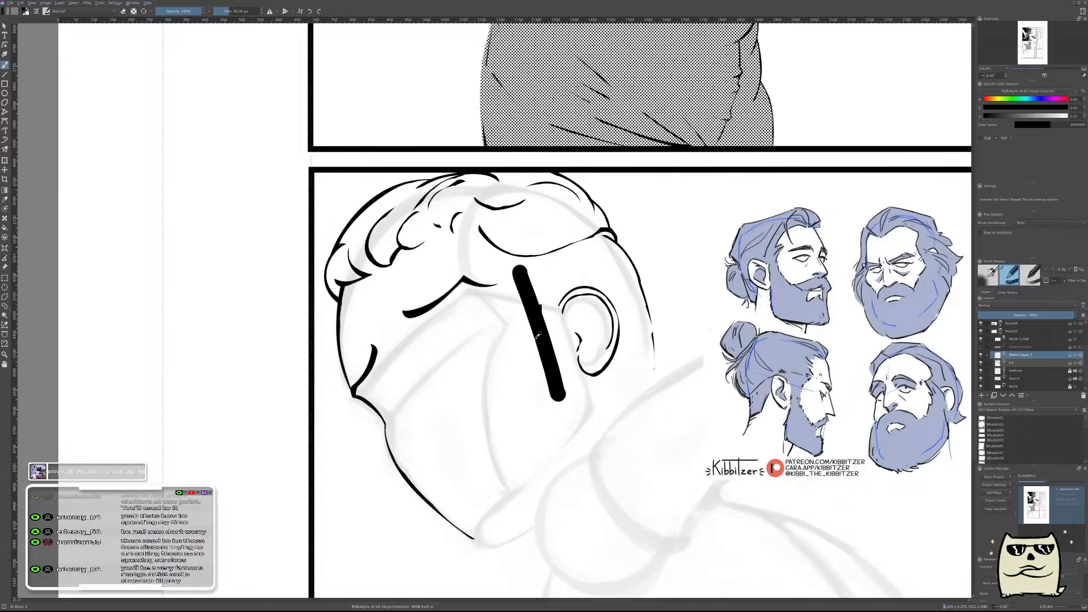
pyautogui.hotkey('ctrl', 'z')
pyautogui.click(526, 264)
pyautogui.moveTo(525, 264)
pyautogui.mouseDown()
pyautogui.moveTo(536, 330)
pyautogui.moveTo(496, 462)
pyautogui.mouseUp()
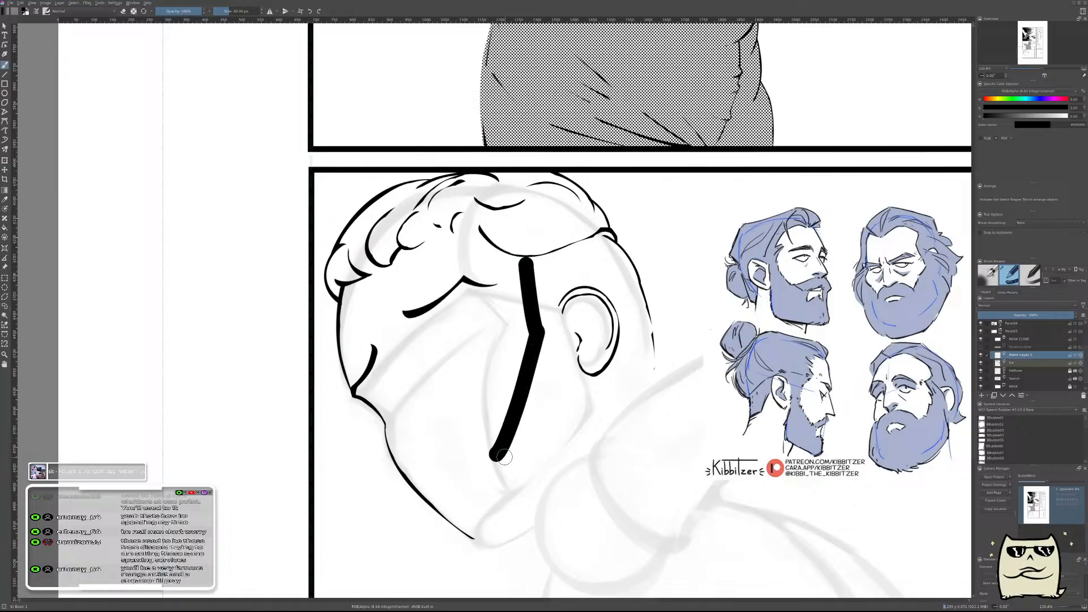
pyautogui.hotkey('ctrl', 'z')
# Try blocking in the beard's edge with thick angled strokes from the hairline past the ear to the jaw, and undo them.
pyautogui.moveTo(526, 294); pyautogui.dragTo(538, 352)
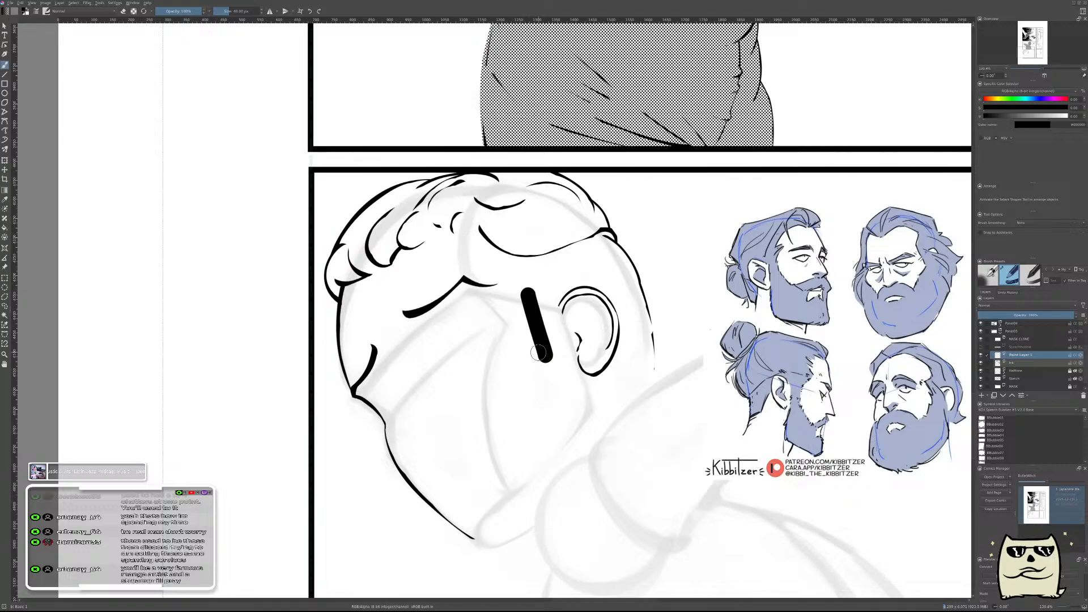
pyautogui.moveTo(498, 252); pyautogui.dragTo(545, 334)
pyautogui.hotkey('ctrl', 'z')
pyautogui.moveTo(488, 248); pyautogui.dragTo(535, 293)
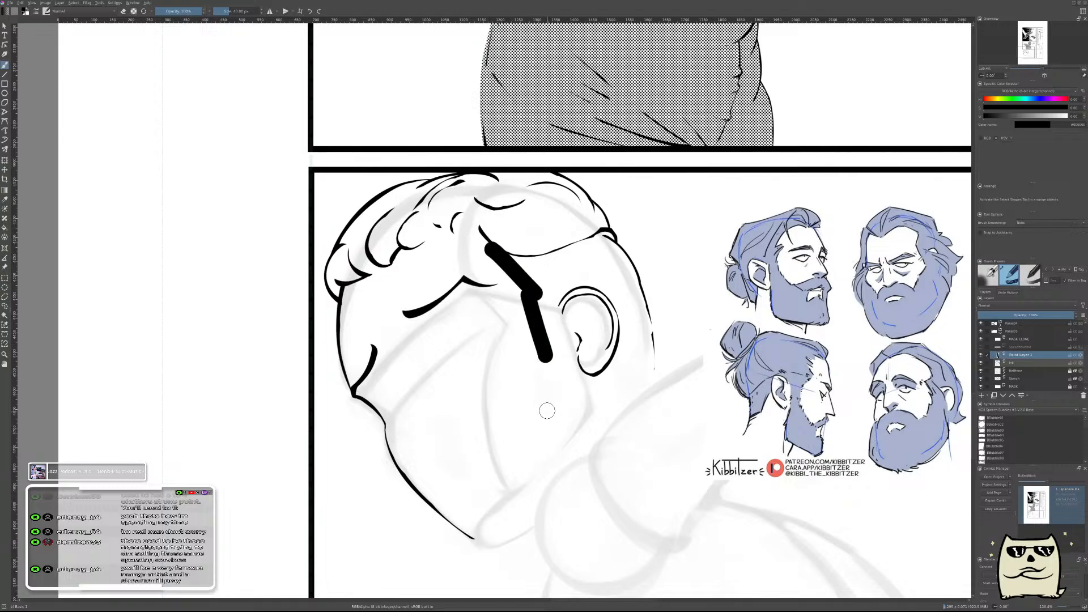
pyautogui.moveTo(546, 357); pyautogui.dragTo(483, 481)
pyautogui.hotkey('ctrl', 'z')
pyautogui.moveTo(545, 357); pyautogui.dragTo(501, 432)
pyautogui.moveTo(422, 478); pyautogui.dragTo(514, 408)
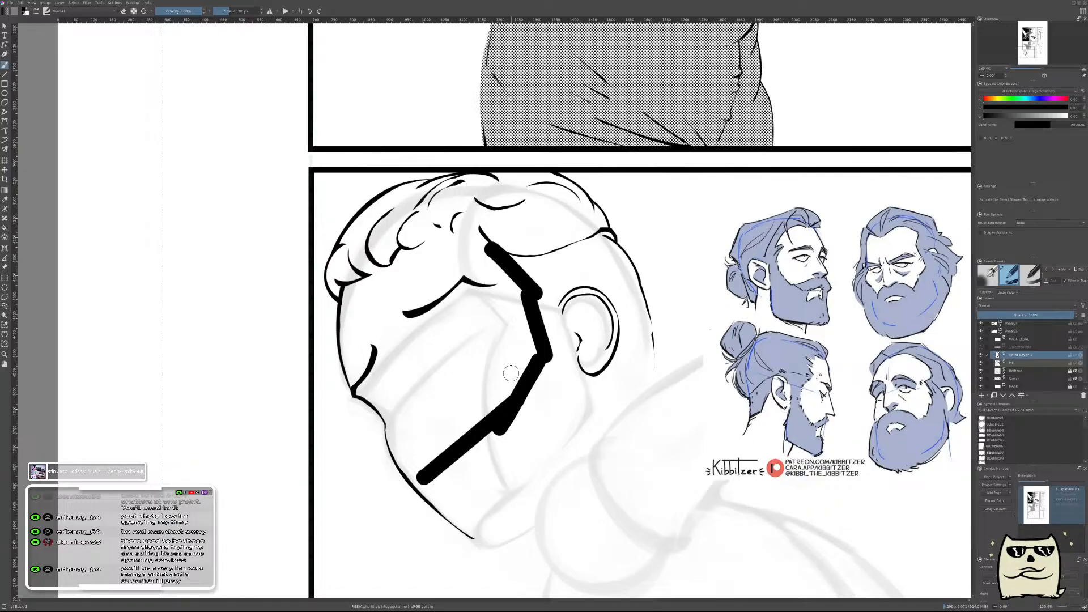
pyautogui.hotkey('ctrl', 'z')
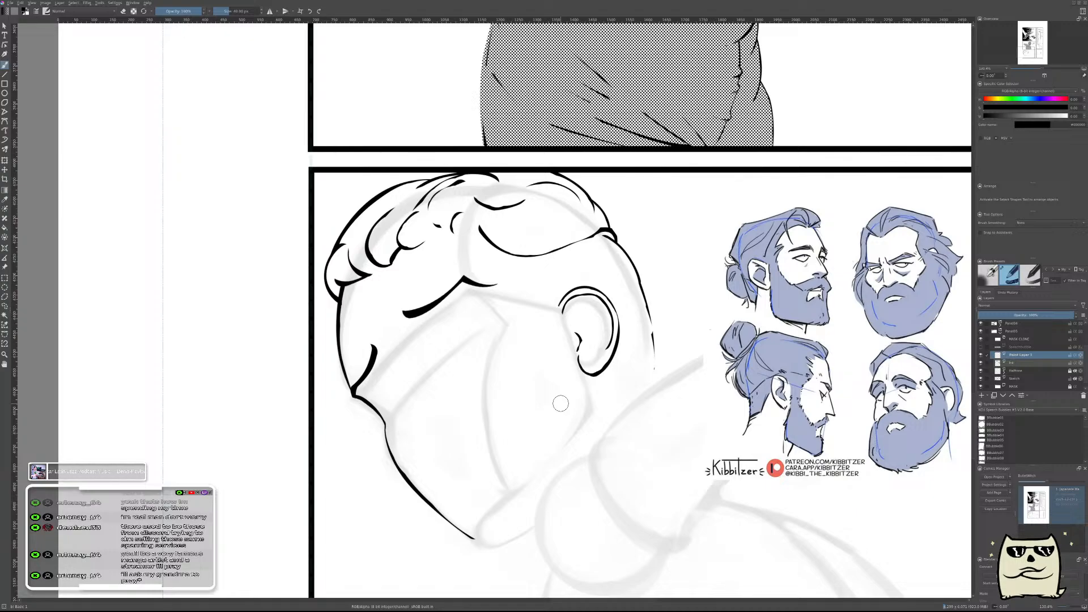
# Examine the head beside the beard references in mirrored and unmirrored view to judge the sideburn and beard placement.
pyautogui.moveTo(563, 317); pyautogui.dragTo(644, 343)
pyautogui.press('m')
pyautogui.moveTo(457, 424); pyautogui.dragTo(714, 357)
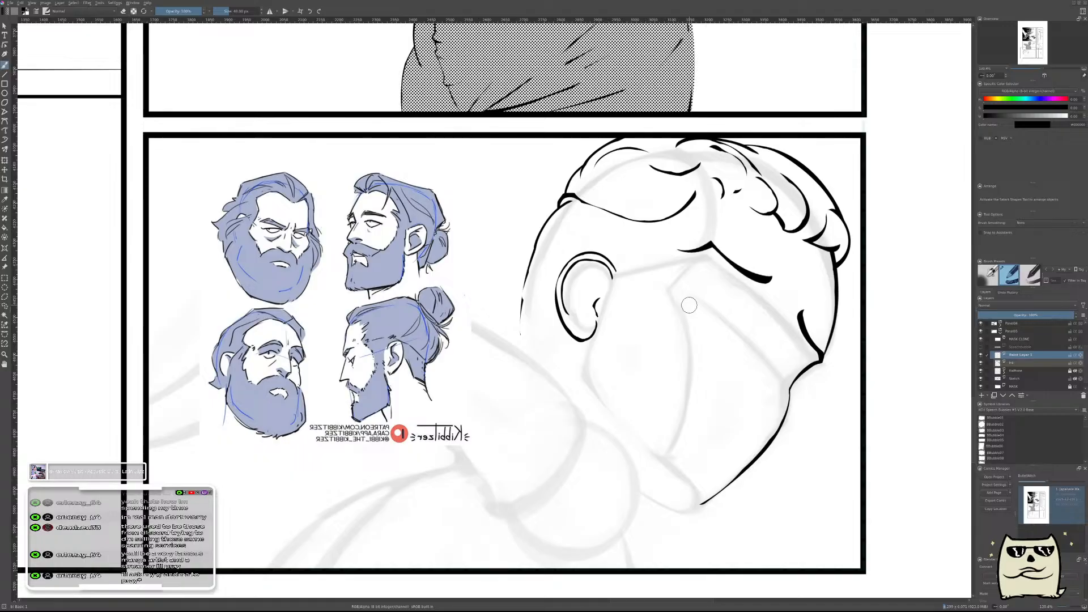
pyautogui.press('m')
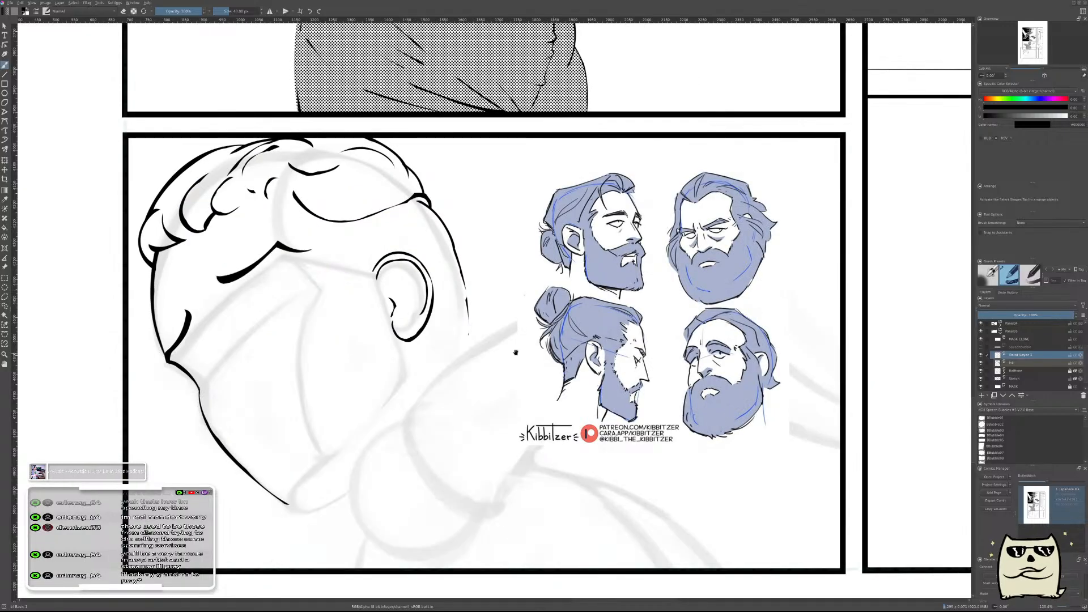
pyautogui.moveTo(459, 322); pyautogui.dragTo(652, 420)
pyautogui.scroll(-2, 594, 376)
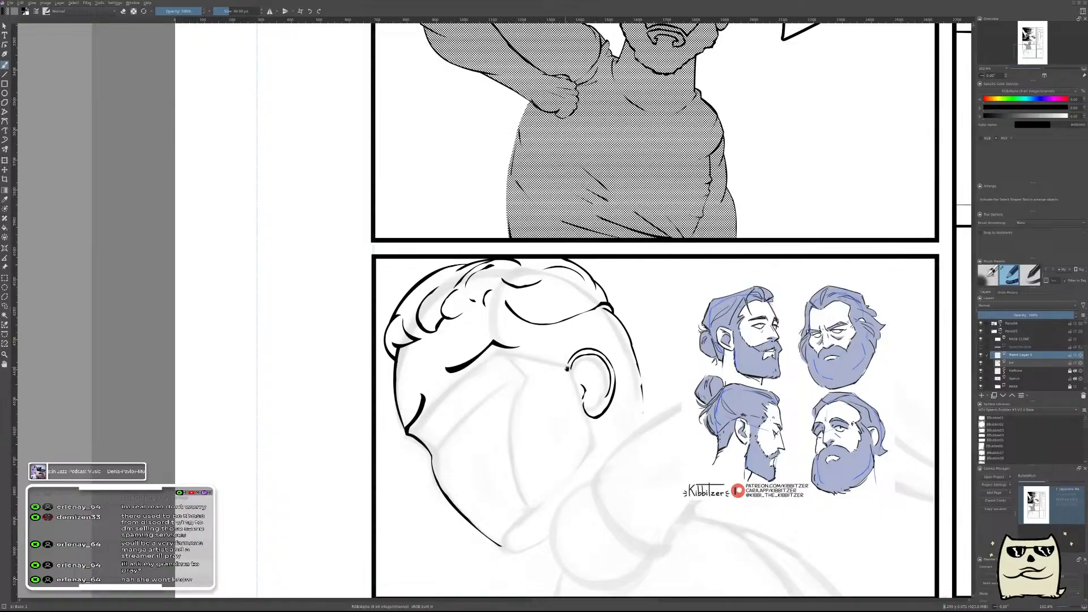
pyautogui.moveTo(565, 369); pyautogui.dragTo(579, 338)
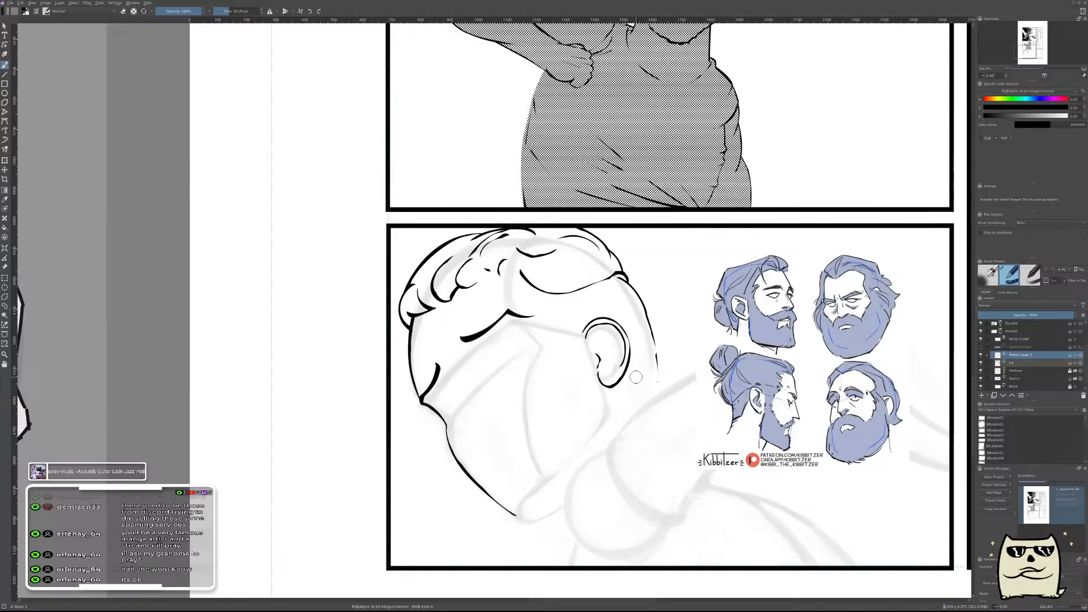
pyautogui.moveTo(622, 386); pyautogui.dragTo(684, 409)
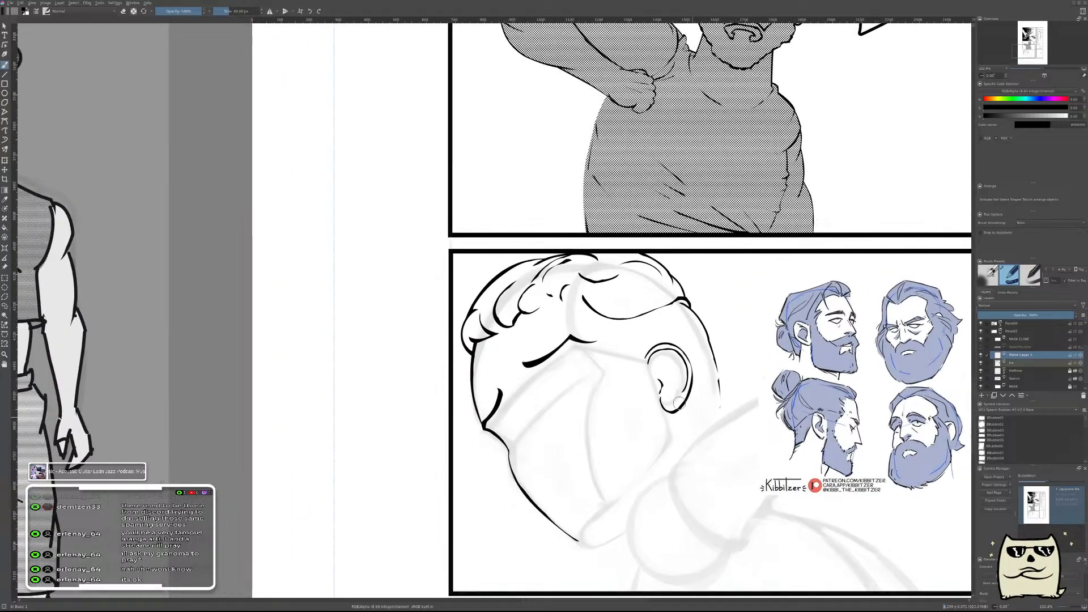
pyautogui.moveTo(659, 362); pyautogui.dragTo(535, 333)
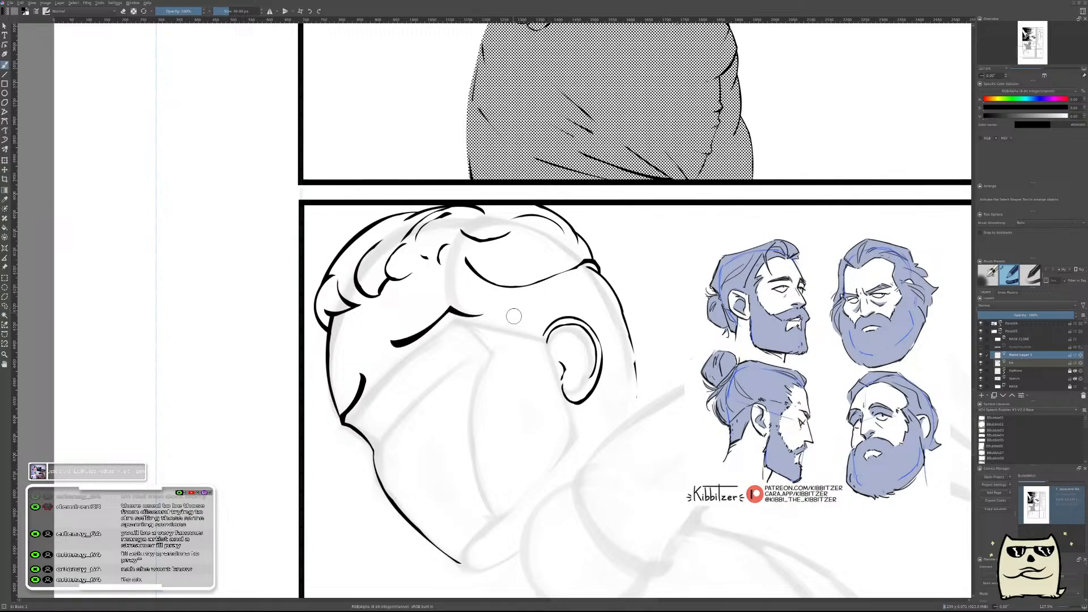
# Try a thick diagonal sideburn stroke from the hairline down toward the front of the ear, and undo it.
pyautogui.moveTo(489, 282); pyautogui.dragTo(519, 331)
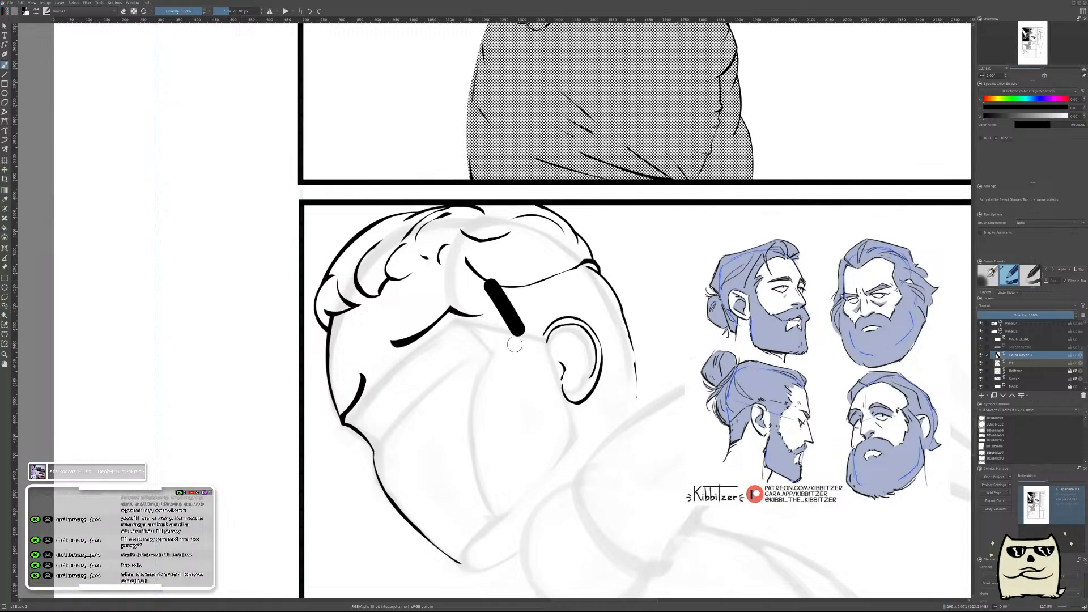
pyautogui.hotkey('ctrl', 'z')
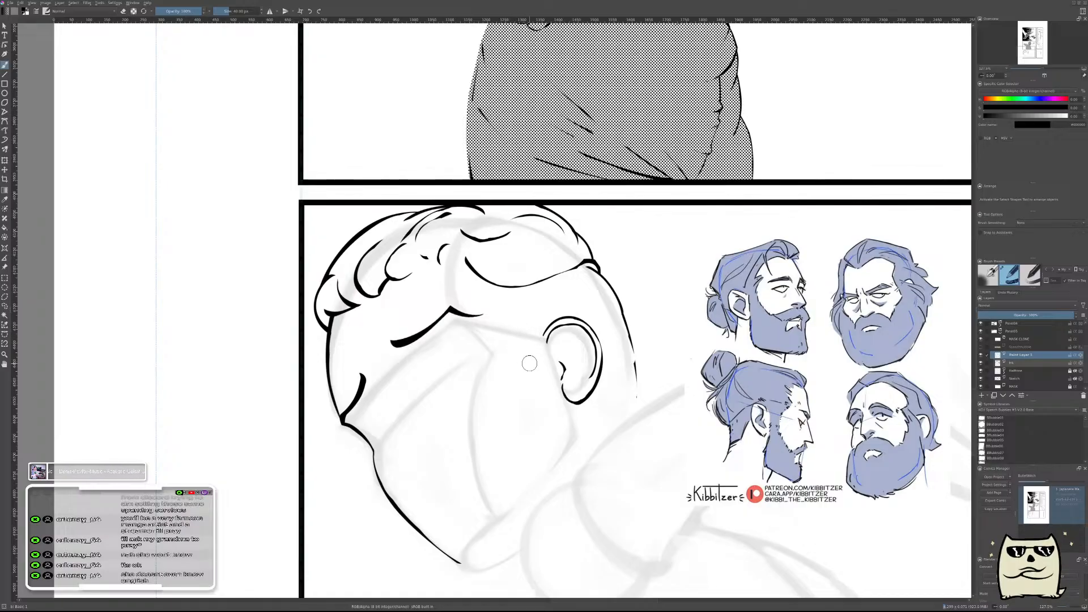
pyautogui.moveTo(560, 282); pyautogui.dragTo(595, 332)
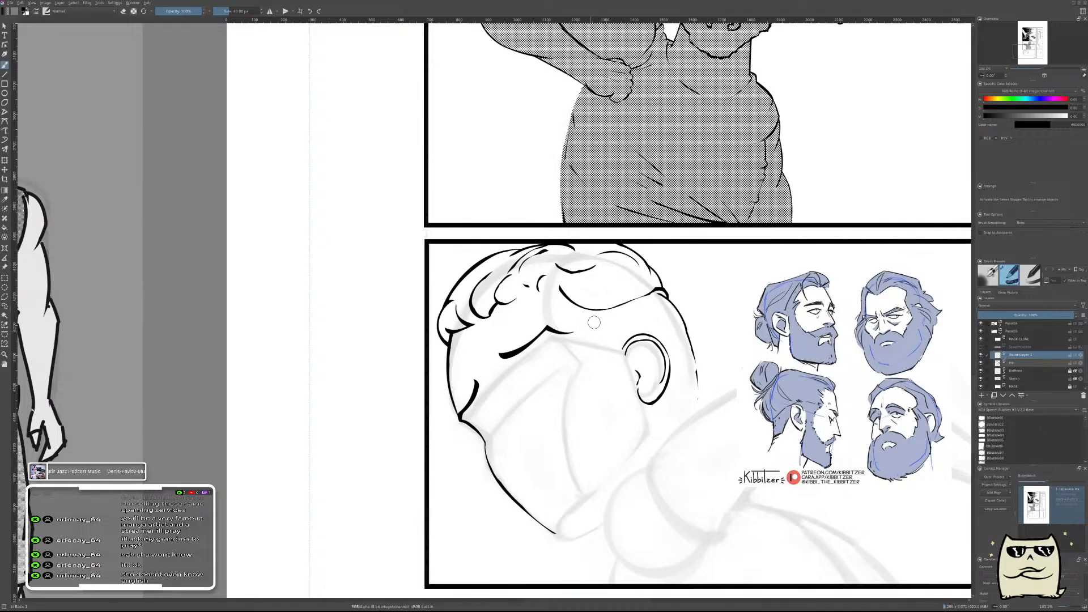
pyautogui.moveTo(568, 299); pyautogui.dragTo(605, 347)
pyautogui.hotkey('ctrl', 'z')
pyautogui.moveTo(569, 299); pyautogui.dragTo(605, 347)
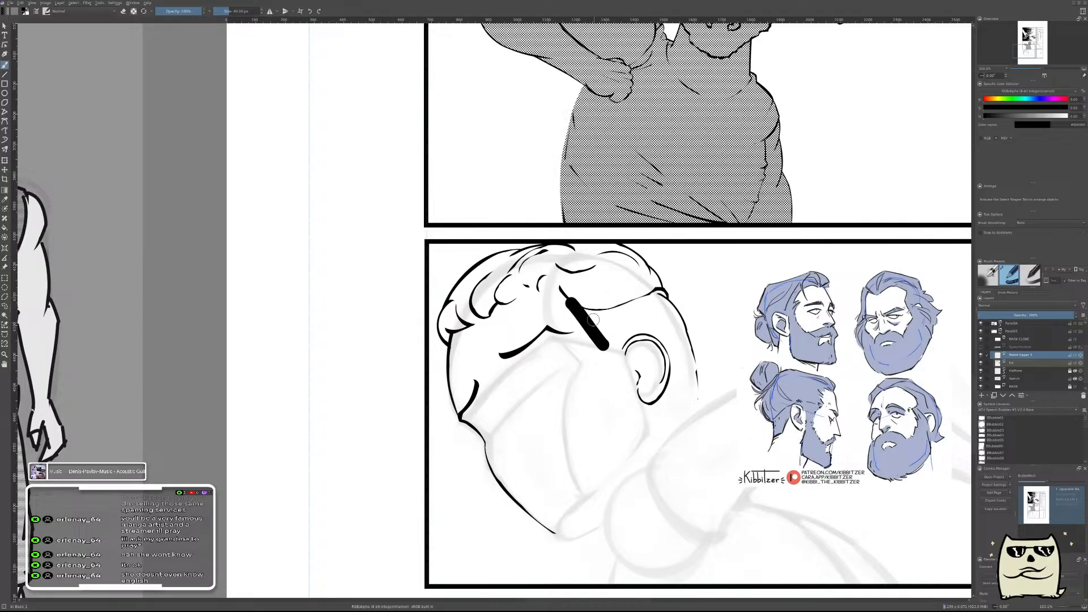
pyautogui.scroll(1, 593, 321)
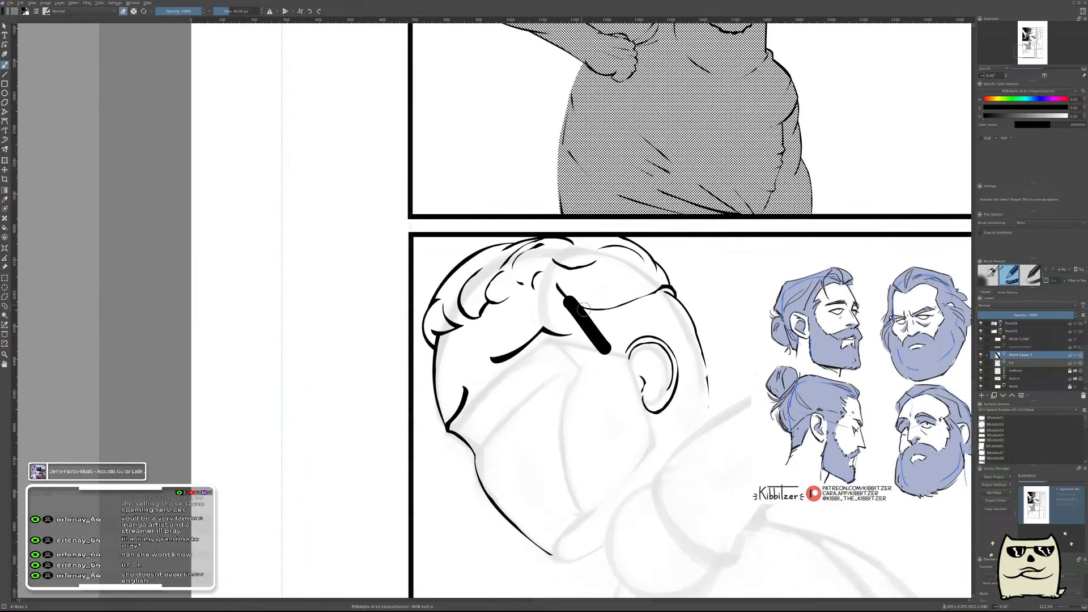
pyautogui.hotkey('ctrl', 'z')
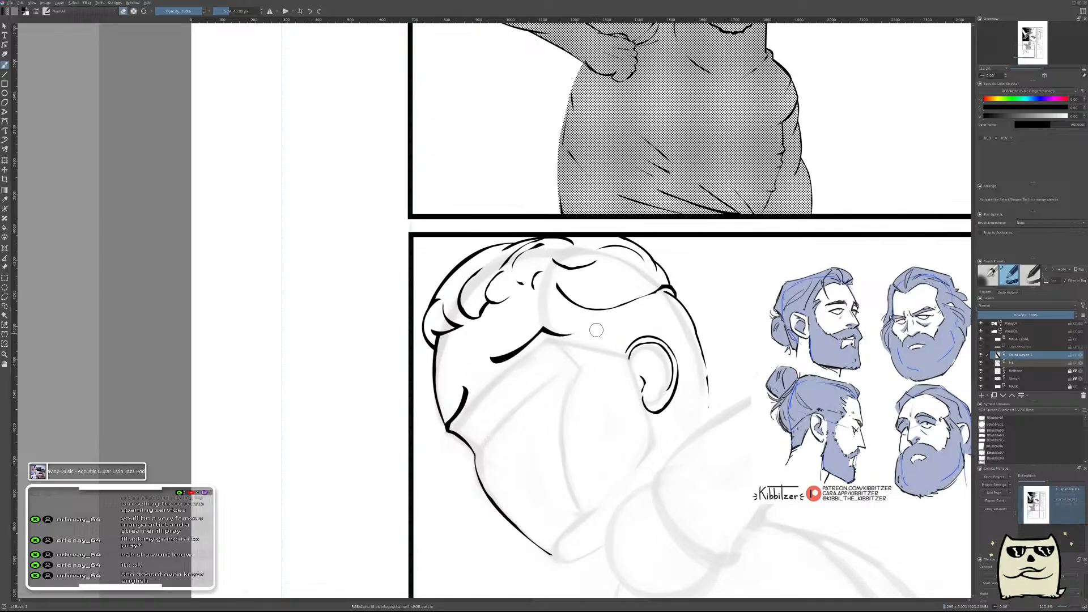
# Paint a thick black diagonal stroke from just below the hairline down toward the front of the ear as the sideburn's base.
pyautogui.scroll(2, 604, 354)
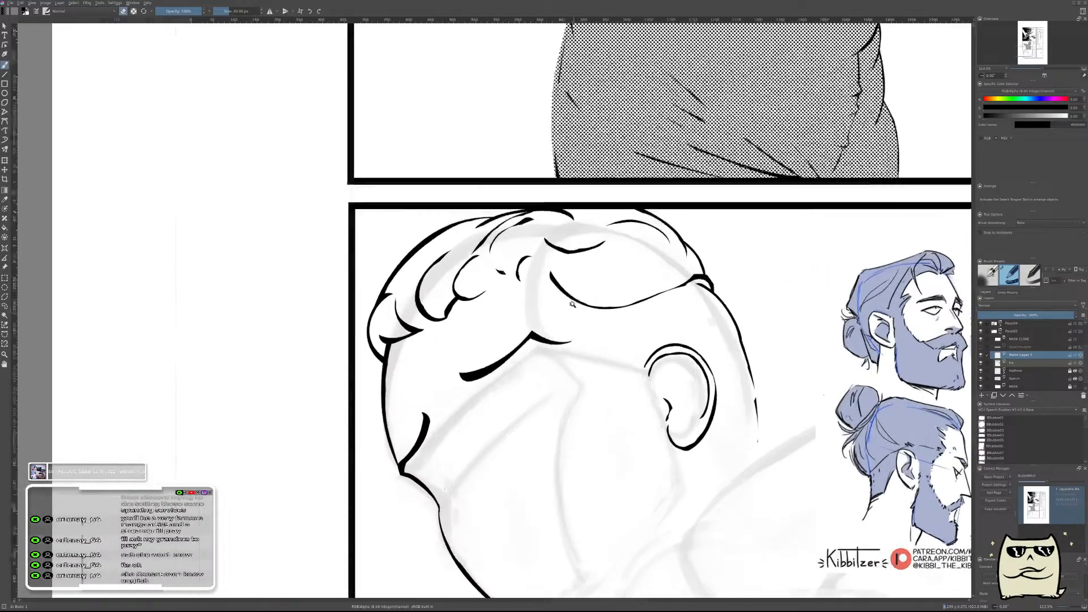
pyautogui.scroll(-3, 601, 340)
pyautogui.scroll(2, 593, 308)
pyautogui.scroll(2, 593, 308)
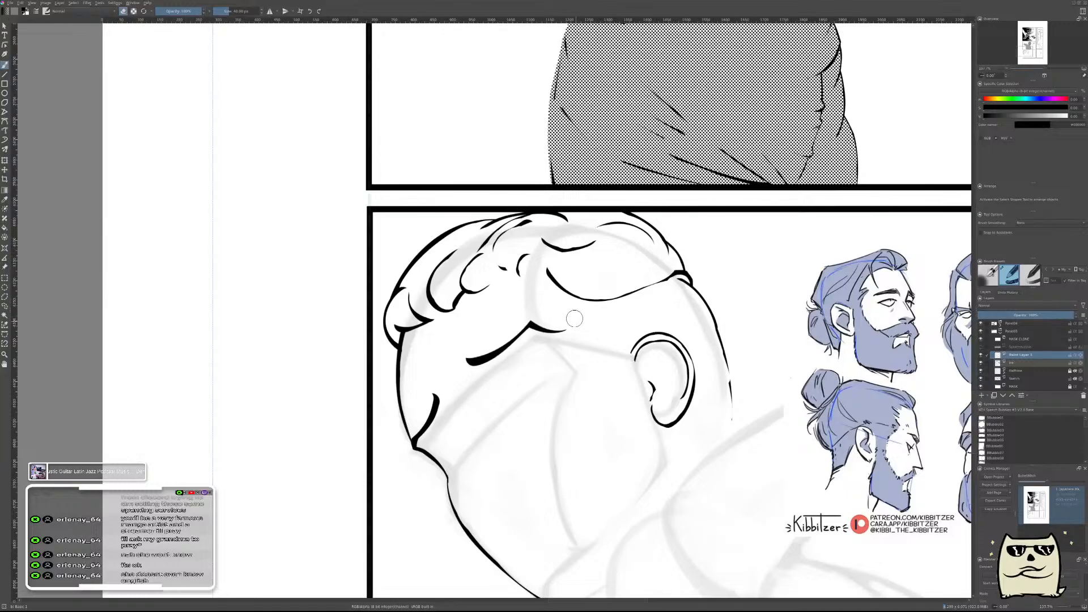
pyautogui.scroll(-1, 583, 314)
pyautogui.scroll(3, 584, 318)
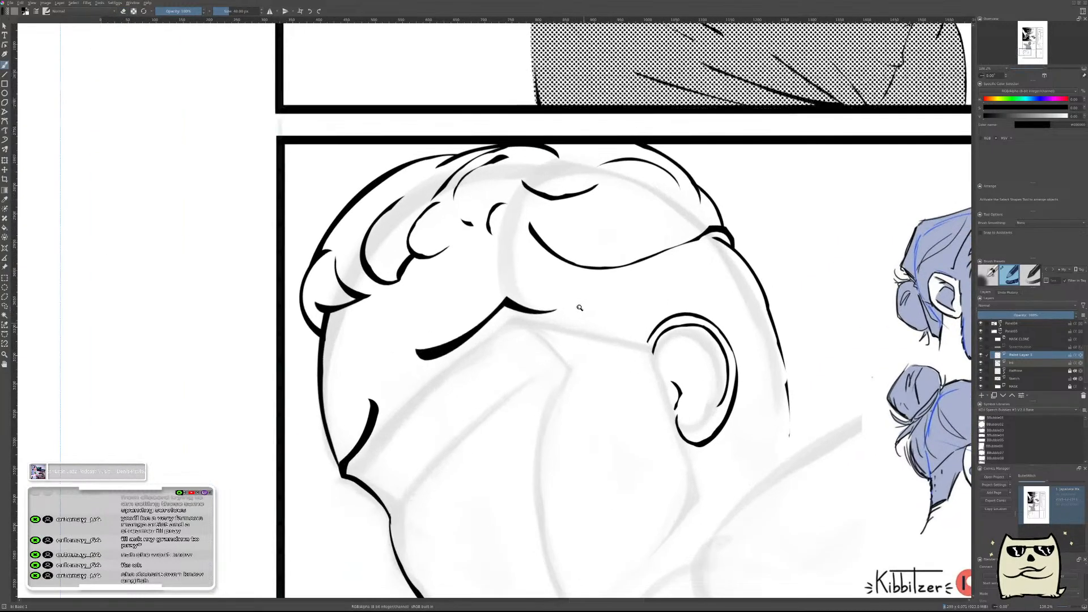
pyautogui.moveTo(554, 264); pyautogui.dragTo(595, 326)
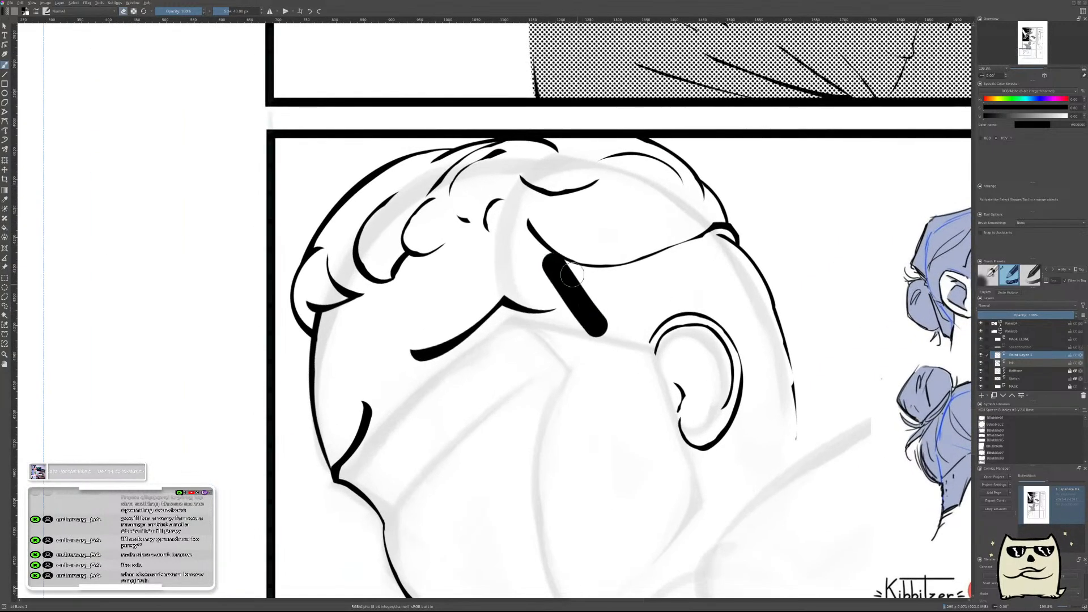
# Erase thin slanted slits through the upper part of the diagonal sideburn stroke to break it into hatching, undoing stray cuts.
pyautogui.keyDown('shift'); pyautogui.moveTo(540, 265); pyautogui.dragTo(532, 263); pyautogui.keyUp('shift')
pyautogui.moveTo(558, 252); pyautogui.dragTo(545, 275)
pyautogui.moveTo(560, 272); pyautogui.dragTo(560, 291)
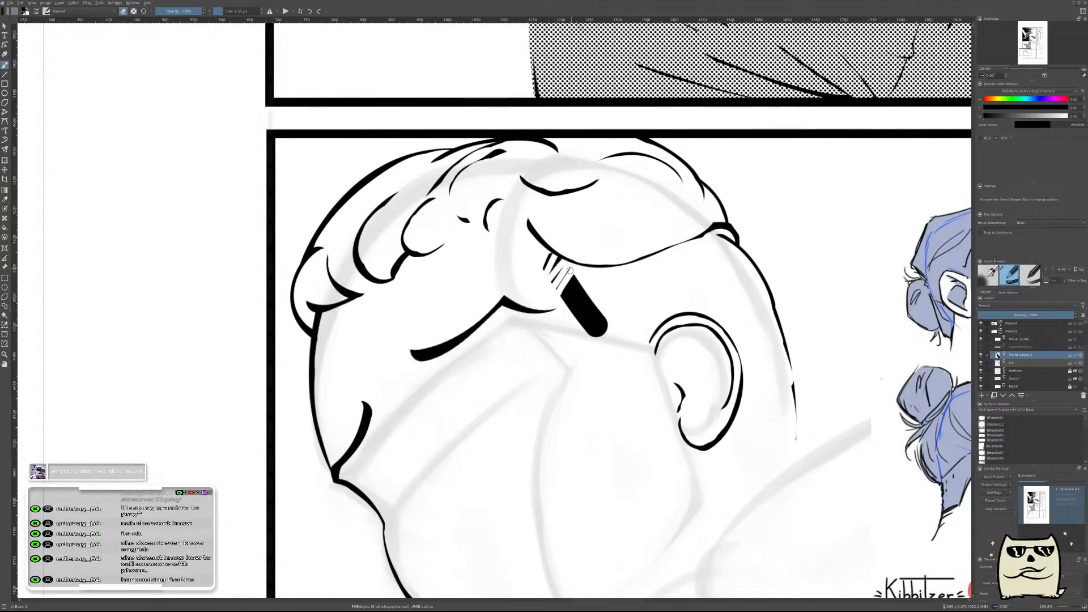
pyautogui.hotkey('ctrl', 'z')
pyautogui.hotkey('ctrl', 'z')
pyautogui.moveTo(562, 302)
pyautogui.mouseDown()
pyautogui.moveTo(577, 271)
pyautogui.moveTo(587, 277)
pyautogui.mouseUp()
pyautogui.hotkey('ctrl', 'z')
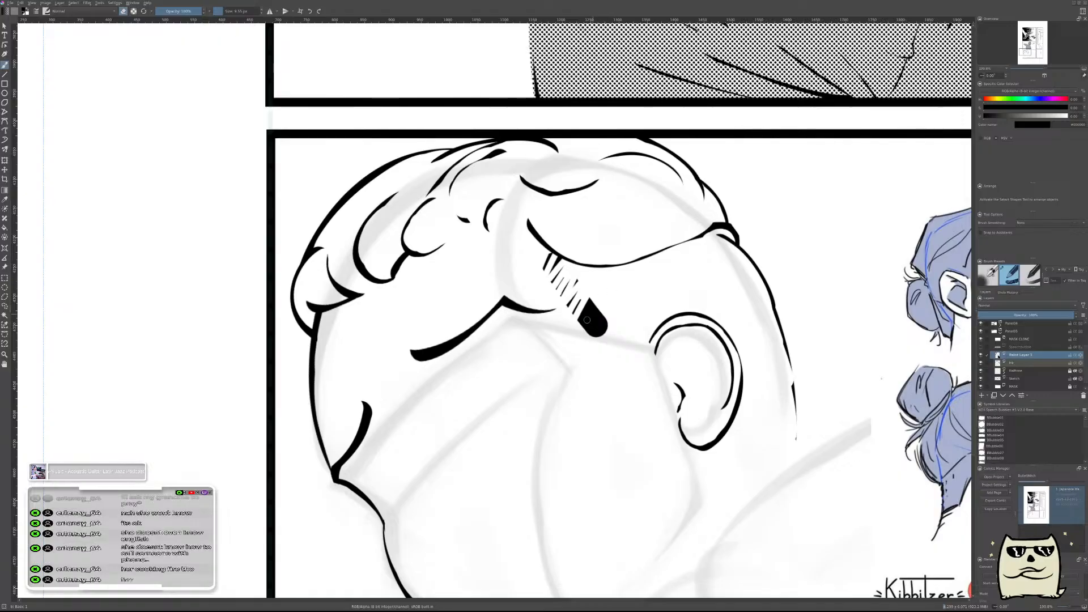
# Carve the remaining solid lower end of the diagonal sideburn stroke into thin hatch lines.
pyautogui.moveTo(581, 321); pyautogui.dragTo(594, 301)
pyautogui.scroll(3, 623, 339)
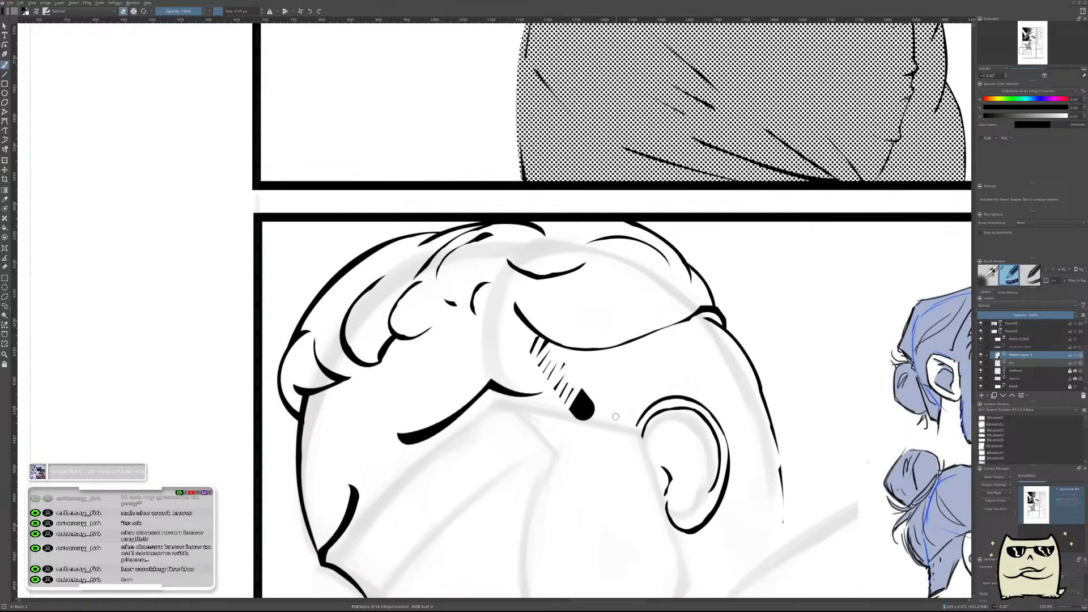
pyautogui.scroll(-1, 633, 357)
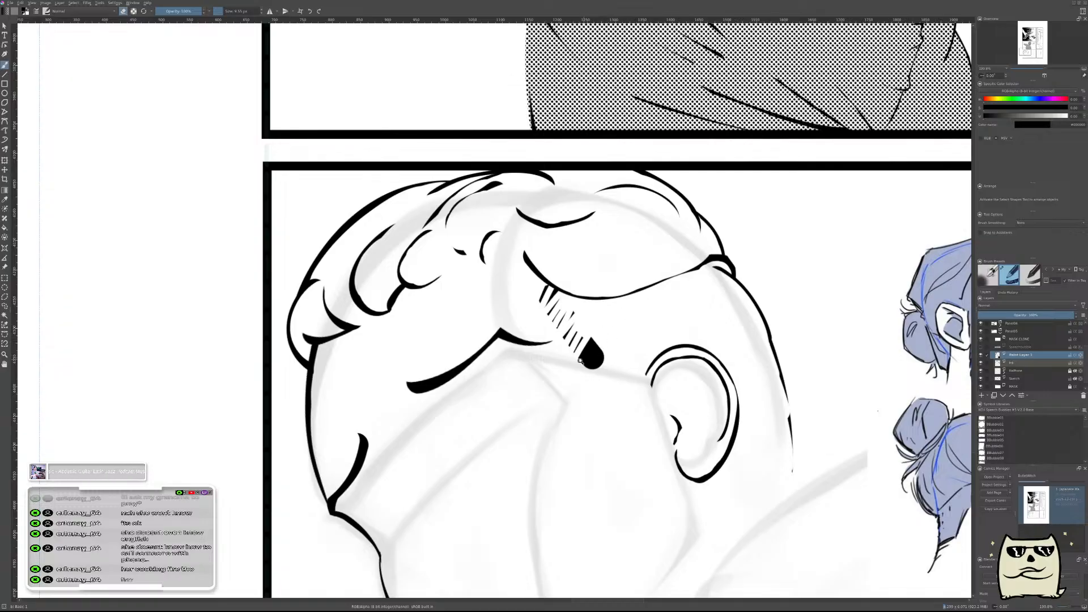
pyautogui.scroll(2, 582, 360)
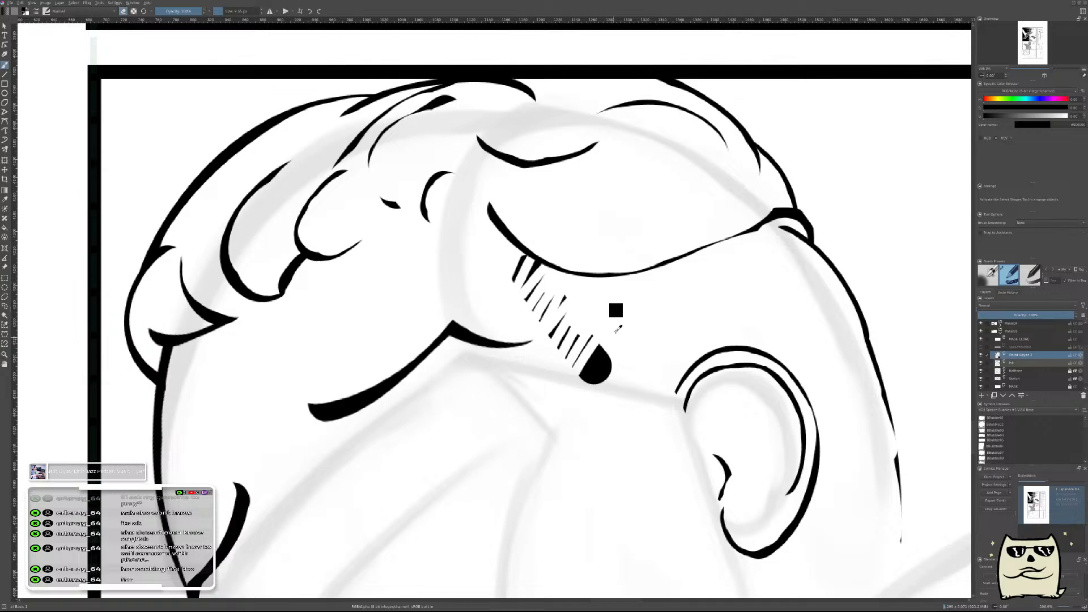
pyautogui.moveTo(591, 334)
pyautogui.mouseDown()
pyautogui.moveTo(571, 393)
pyautogui.moveTo(639, 290)
pyautogui.moveTo(579, 402)
pyautogui.mouseUp()
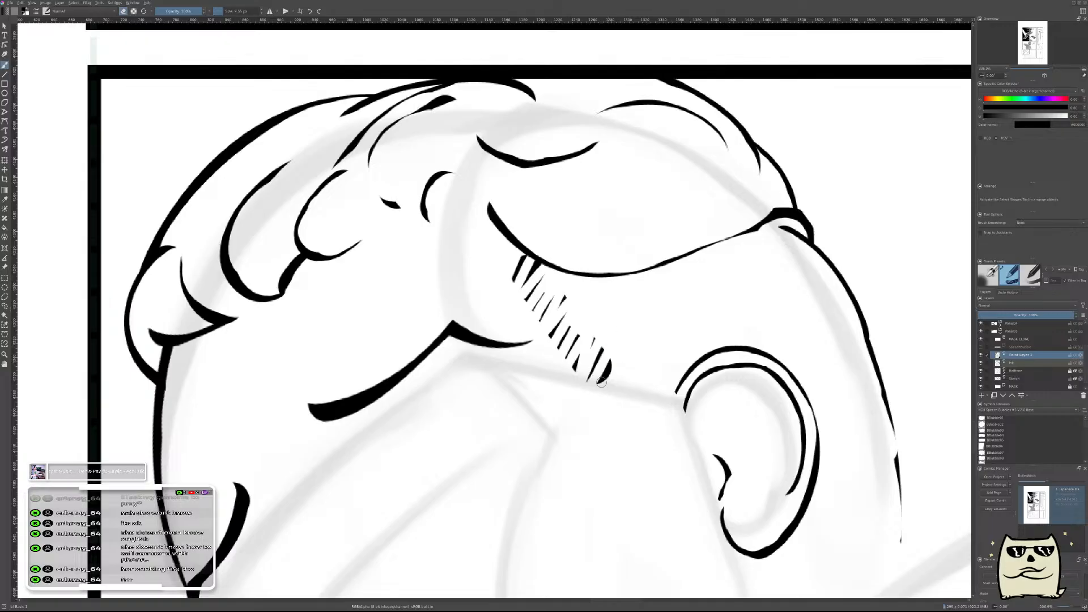
# Transform the sideburn hatching so it slants from the hairline toward the top of the ear.
pyautogui.scroll(-6, 632, 355)
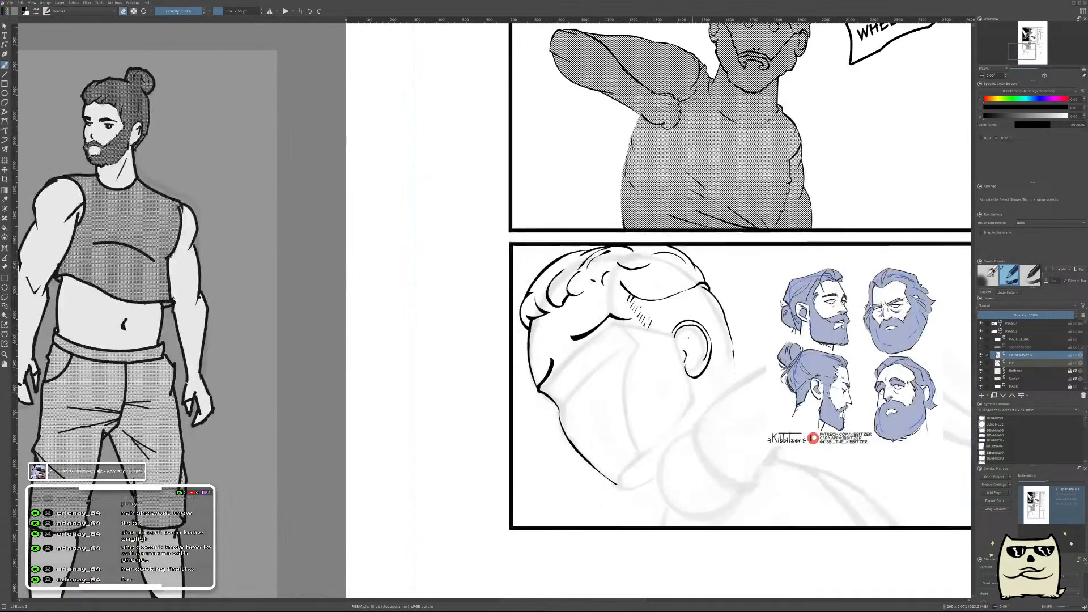
pyautogui.moveTo(690, 336)
pyautogui.mouseDown()
pyautogui.moveTo(642, 415)
pyautogui.moveTo(672, 420)
pyautogui.moveTo(669, 429)
pyautogui.mouseUp()
pyautogui.scroll(3, 622, 364)
pyautogui.hotkey('ctrl', 't')
pyautogui.press('t')
pyautogui.moveTo(672, 392)
pyautogui.mouseDown()
pyautogui.moveTo(563, 335)
pyautogui.moveTo(592, 354)
pyautogui.mouseUp()
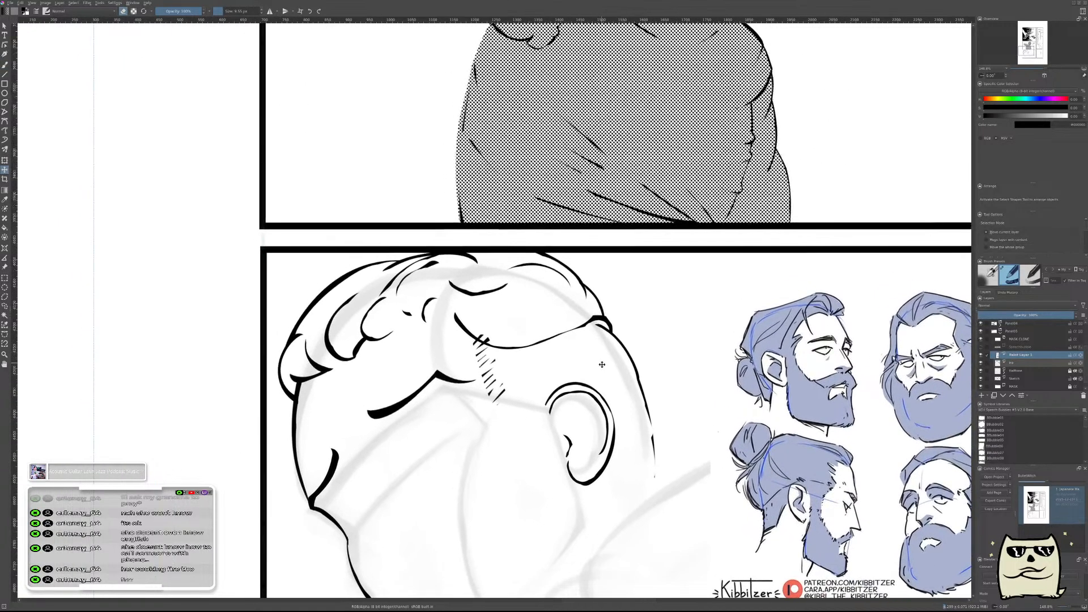
pyautogui.hotkey('ctrl', 't')
pyautogui.moveTo(593, 397)
pyautogui.mouseDown()
pyautogui.moveTo(622, 319)
pyautogui.moveTo(630, 348)
pyautogui.mouseUp()
pyautogui.moveTo(488, 385); pyautogui.dragTo(500, 381)
pyautogui.press('b')
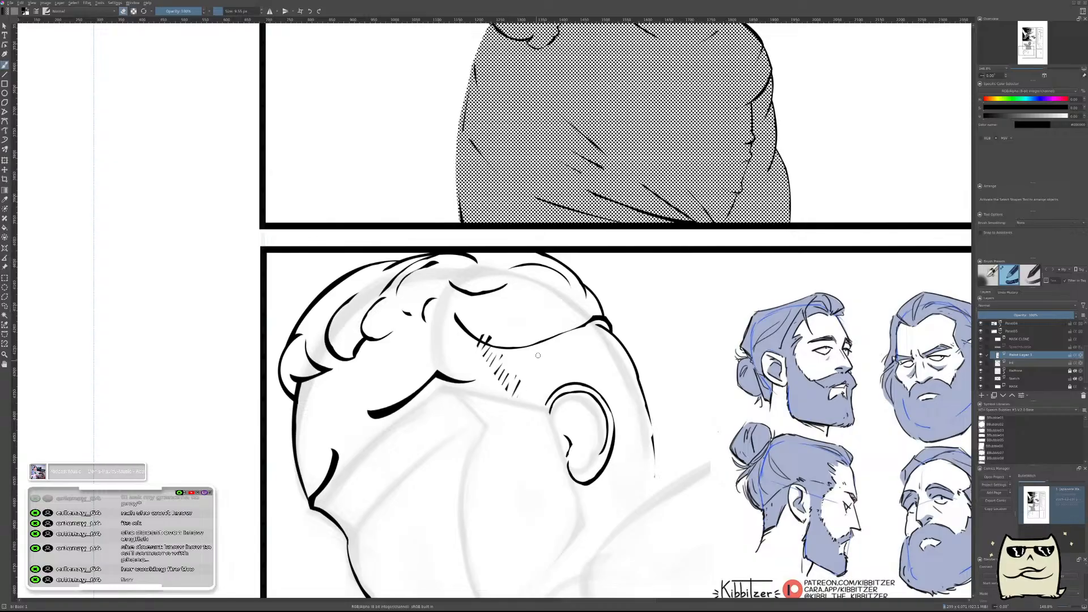
# Erase the hatch ends that poke above the hairline curve at the top of the sideburn.
pyautogui.moveTo(510, 306); pyautogui.dragTo(512, 294)
pyautogui.press('e')
pyautogui.press('e')
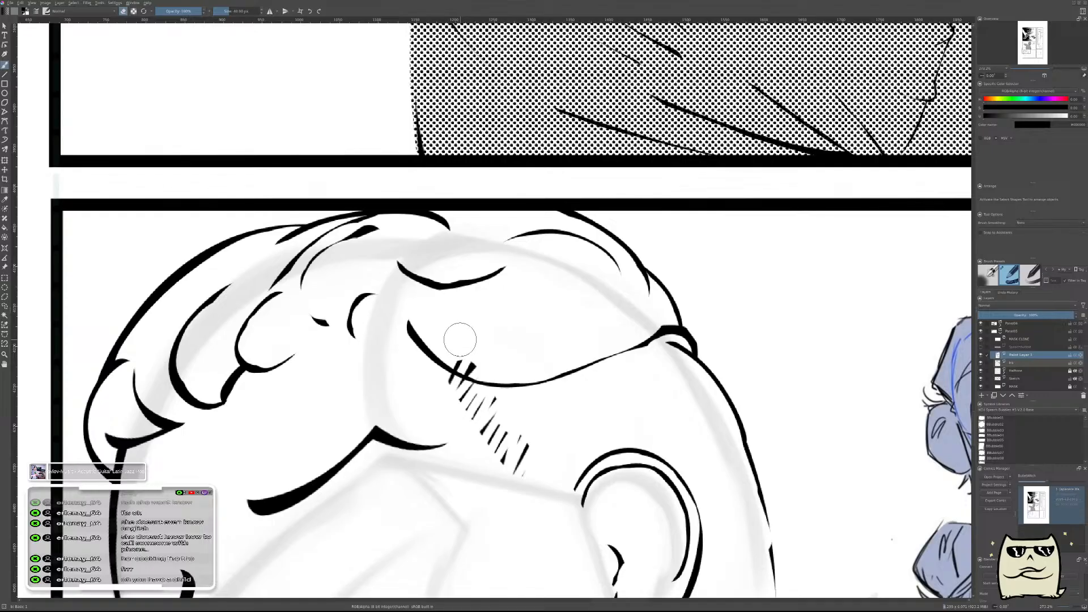
pyautogui.moveTo(457, 340); pyautogui.dragTo(486, 358)
pyautogui.moveTo(651, 375)
pyautogui.mouseDown()
pyautogui.moveTo(656, 412)
pyautogui.moveTo(672, 379)
pyautogui.mouseUp()
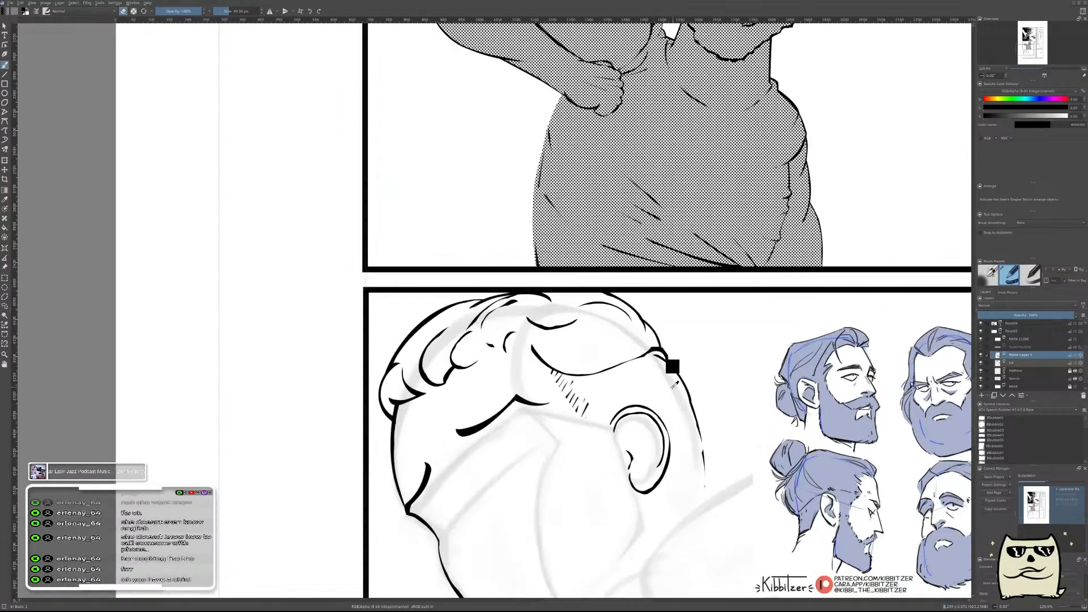
pyautogui.hotkey('ctrl', 'e')
pyautogui.hotkey('ctrl', 'z')
# Examine the sideburn hatching in mirrored and unmirrored view beside the beard references to judge its placement.
pyautogui.press('m')
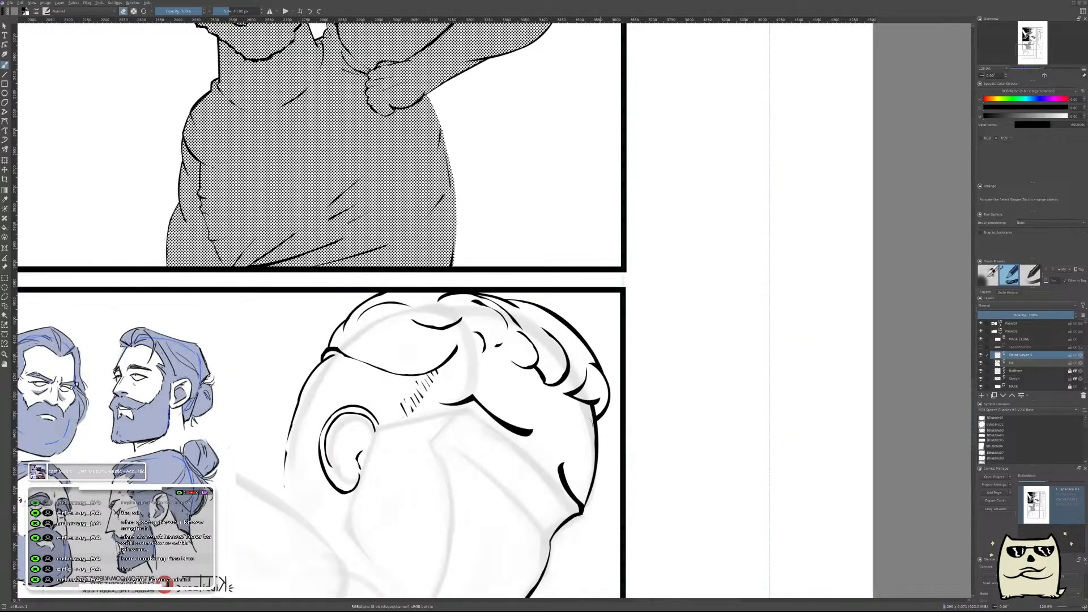
pyautogui.moveTo(534, 446); pyautogui.dragTo(775, 333)
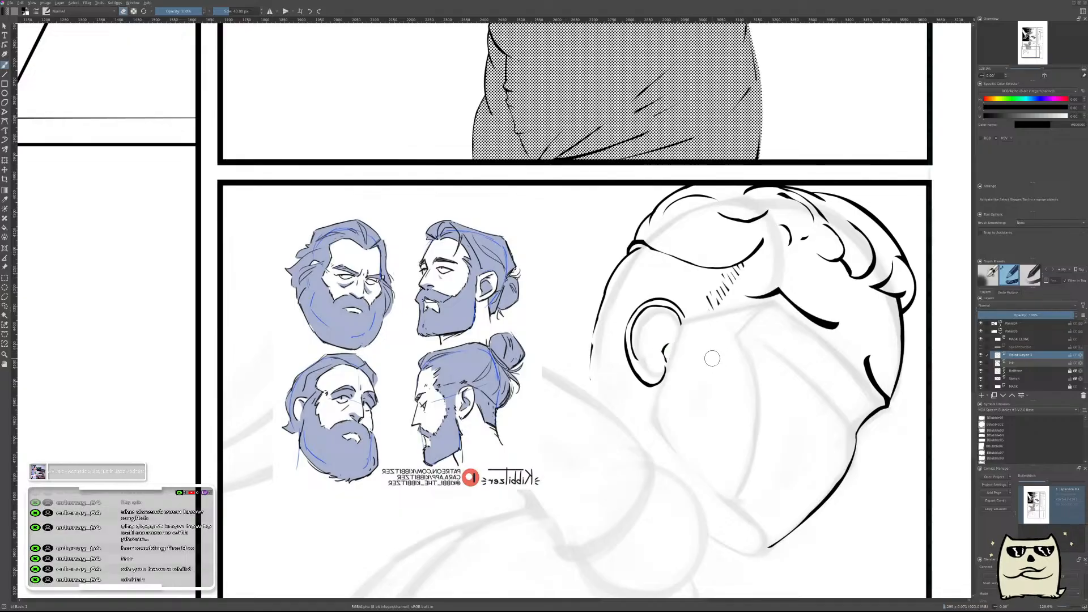
pyautogui.press('m')
pyautogui.moveTo(459, 412); pyautogui.dragTo(722, 446)
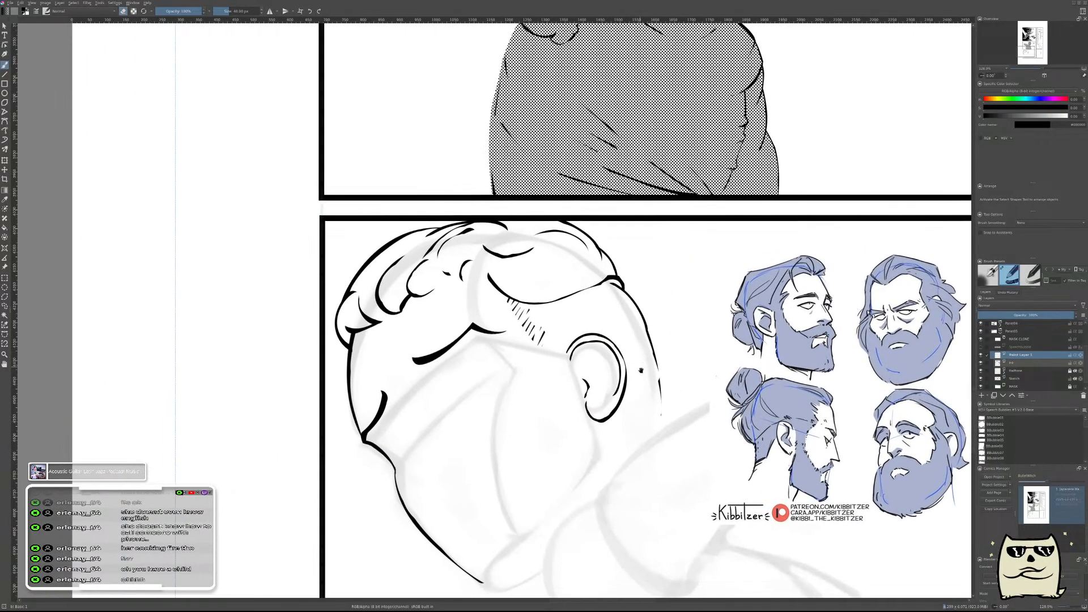
pyautogui.scroll(2, 543, 383)
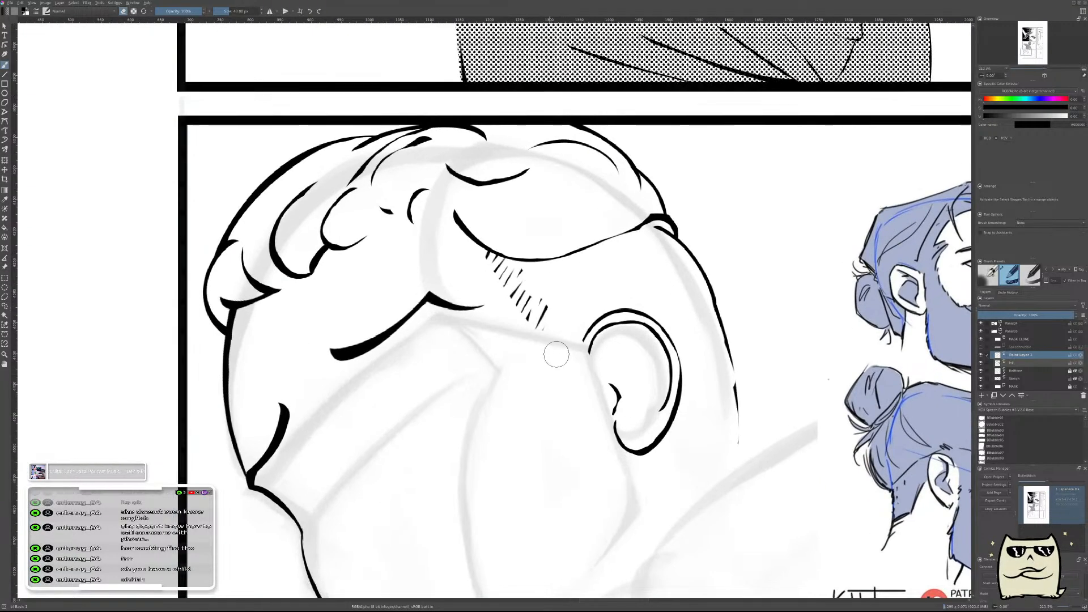
pyautogui.moveTo(600, 309)
pyautogui.mouseDown()
pyautogui.moveTo(587, 400)
pyautogui.moveTo(587, 310)
pyautogui.moveTo(555, 277)
pyautogui.mouseUp()
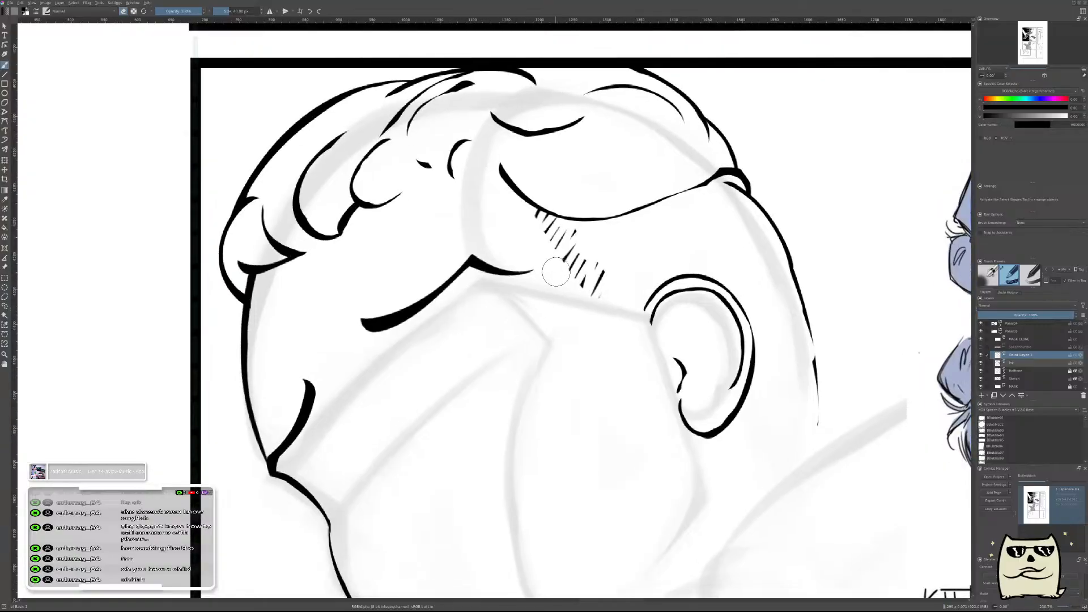
pyautogui.click(1014, 362)
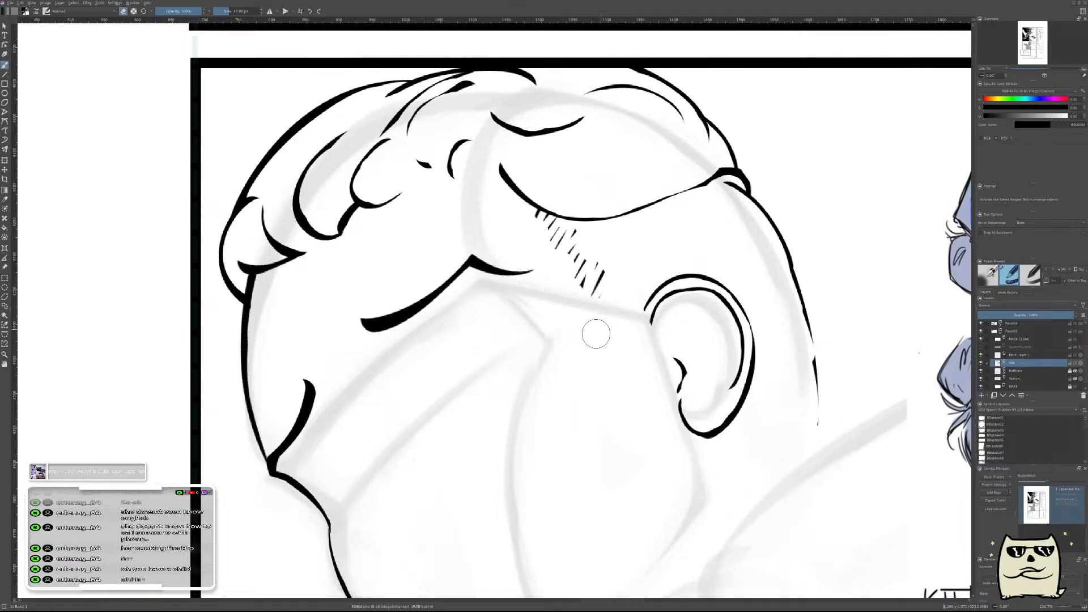
pyautogui.moveTo(688, 278)
pyautogui.mouseDown()
pyautogui.moveTo(669, 306)
pyautogui.moveTo(692, 229)
pyautogui.moveTo(705, 269)
pyautogui.mouseUp()
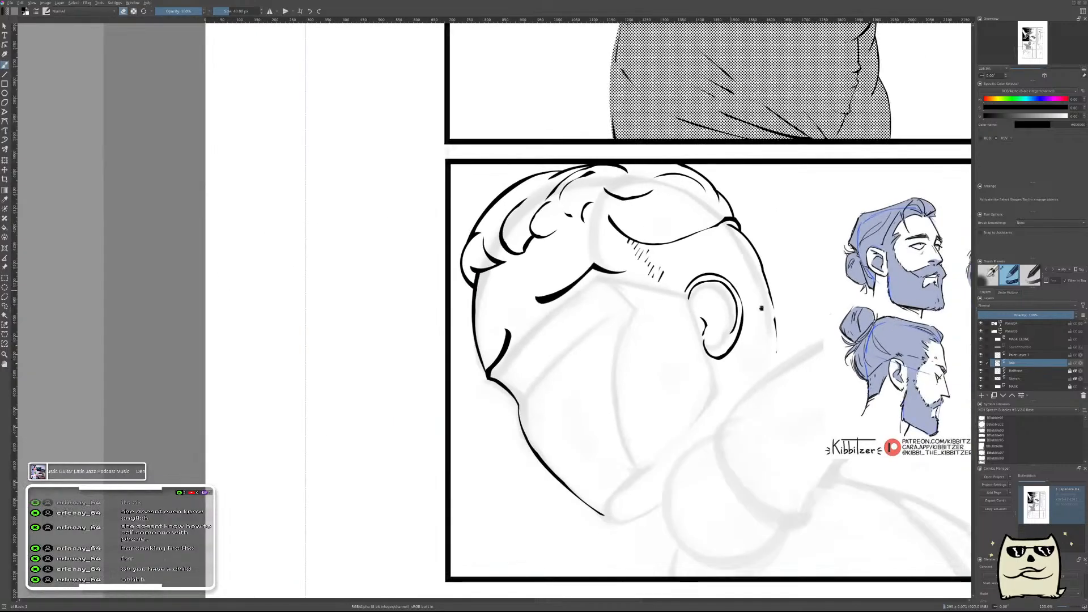
# Paint a thick black near-vertical stroke below the hatching, in front of the ear, on the hatching's paint layer.
pyautogui.click(1030, 355)
pyautogui.scroll(1, 652, 309)
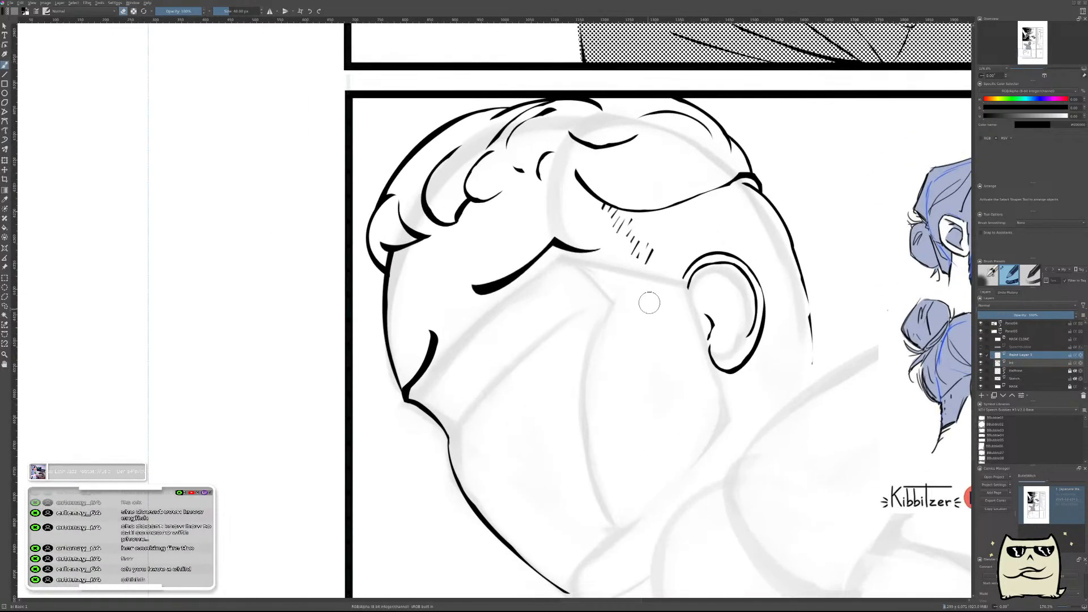
pyautogui.moveTo(654, 311)
pyautogui.mouseDown()
pyautogui.moveTo(584, 350)
pyautogui.moveTo(583, 330)
pyautogui.moveTo(578, 394)
pyautogui.mouseUp()
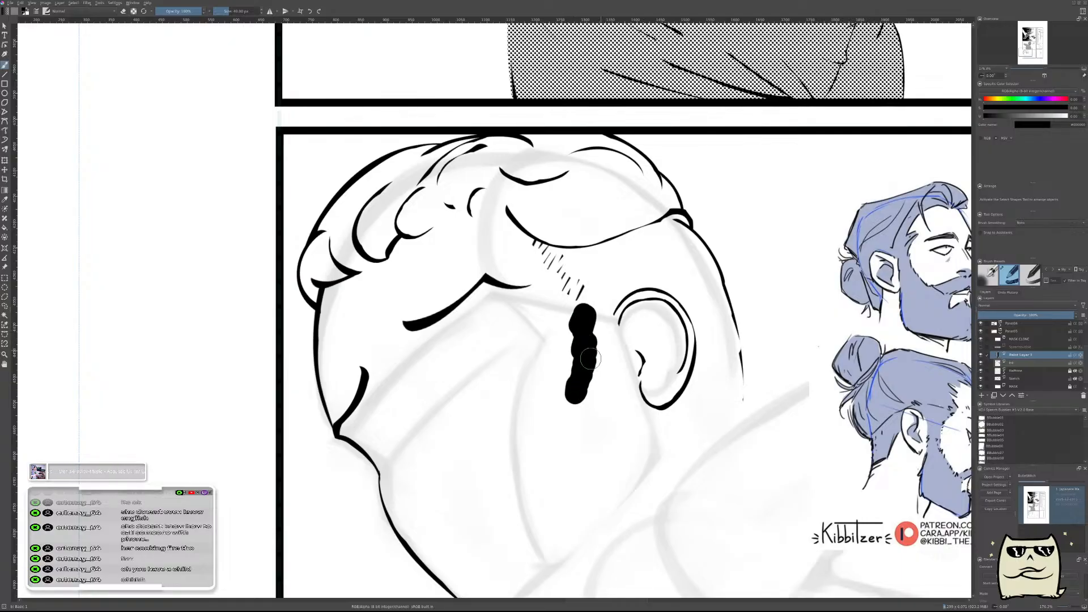
# Carve the top of the thick vertical stroke by erasing a wide gap, leaving a thin curved mark above a tapered solid shape.
pyautogui.scroll(2, 594, 337)
pyautogui.moveTo(599, 286)
pyautogui.mouseDown()
pyautogui.moveTo(578, 304)
pyautogui.moveTo(602, 323)
pyautogui.mouseUp()
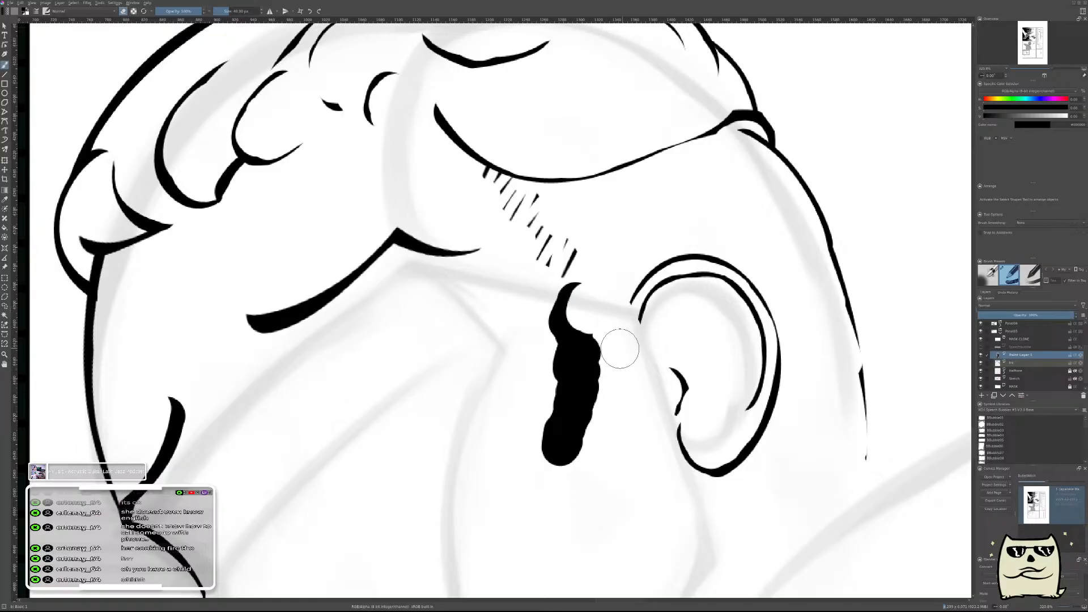
pyautogui.press('e')
pyautogui.moveTo(578, 306); pyautogui.dragTo(585, 290)
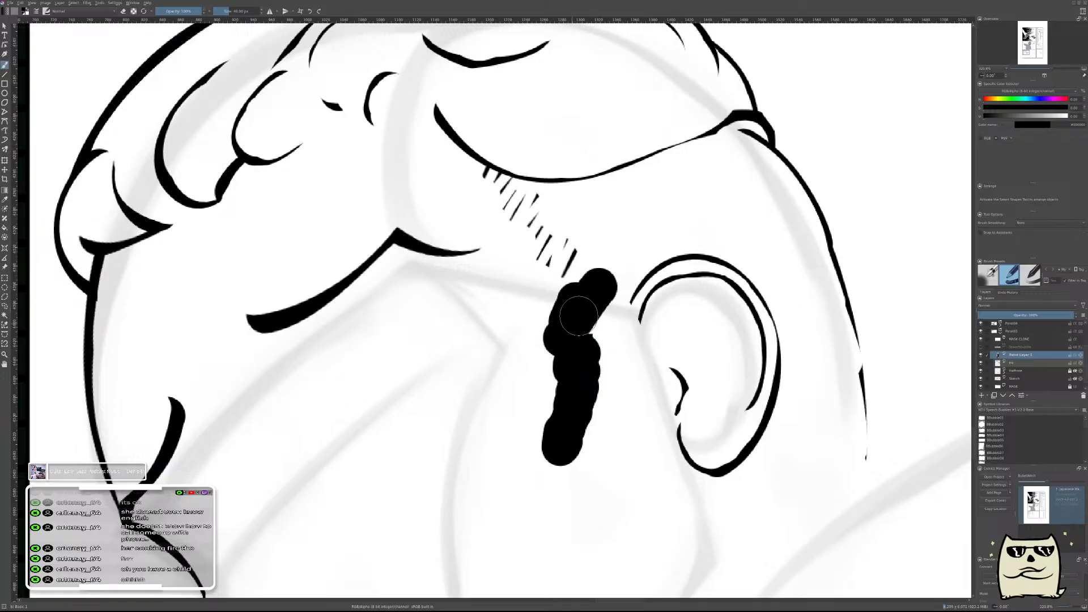
pyautogui.hotkey('ctrl', 'z')
pyautogui.press('e')
pyautogui.moveTo(581, 310)
pyautogui.mouseDown()
pyautogui.moveTo(563, 341)
pyautogui.moveTo(590, 303)
pyautogui.moveTo(569, 317)
pyautogui.mouseUp()
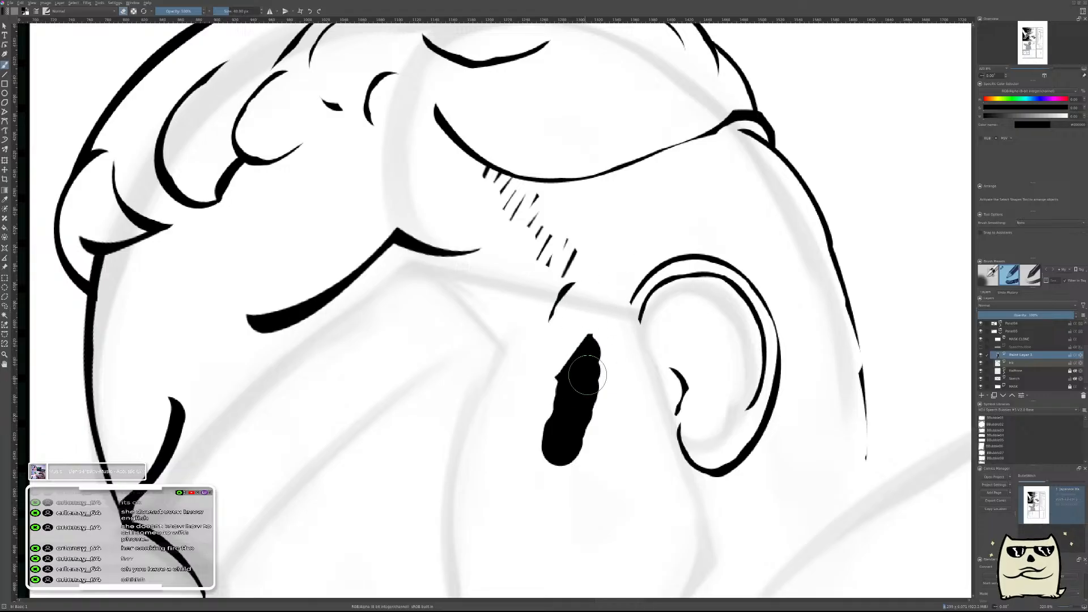
# Erase narrow diagonal slits through the upper half of the tapered black shape to form slanted hatch lines.
pyautogui.moveTo(614, 332)
pyautogui.keyDown('shift'); pyautogui.mouseDown()
pyautogui.moveTo(575, 369)
pyautogui.moveTo(593, 340)
pyautogui.mouseUp(); pyautogui.keyUp('shift')
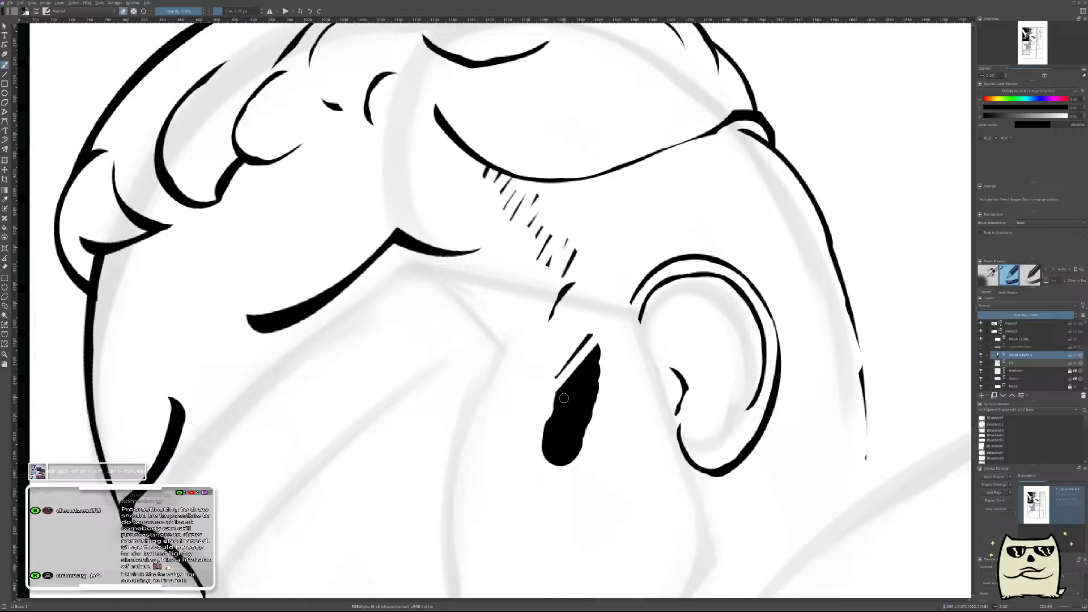
pyautogui.moveTo(556, 404); pyautogui.dragTo(598, 347)
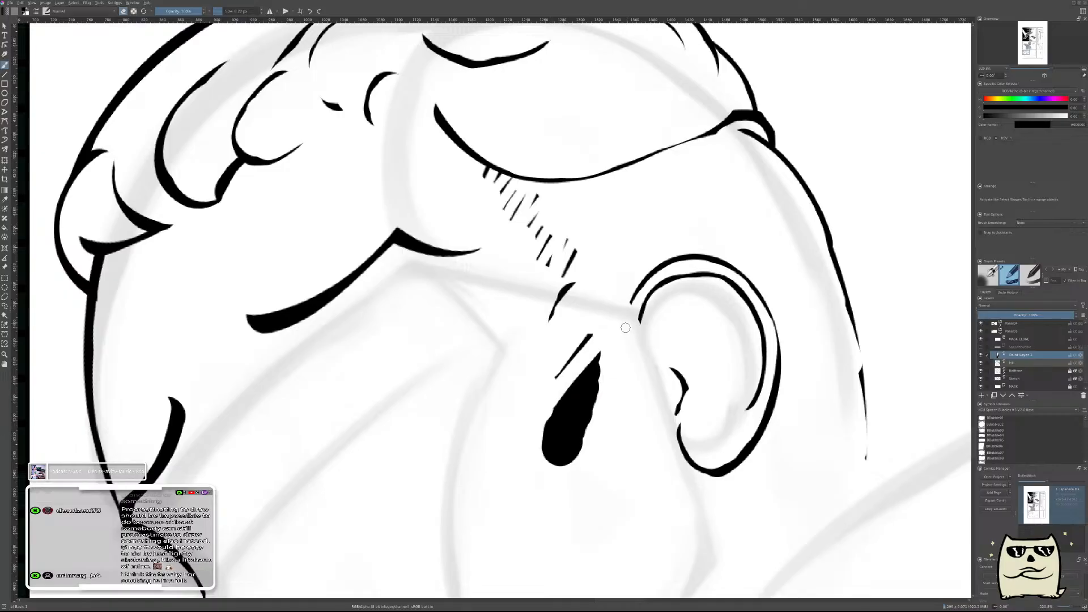
pyautogui.hotkey('ctrl', 'z')
pyautogui.moveTo(553, 407); pyautogui.dragTo(604, 346)
pyautogui.moveTo(545, 426); pyautogui.dragTo(601, 355)
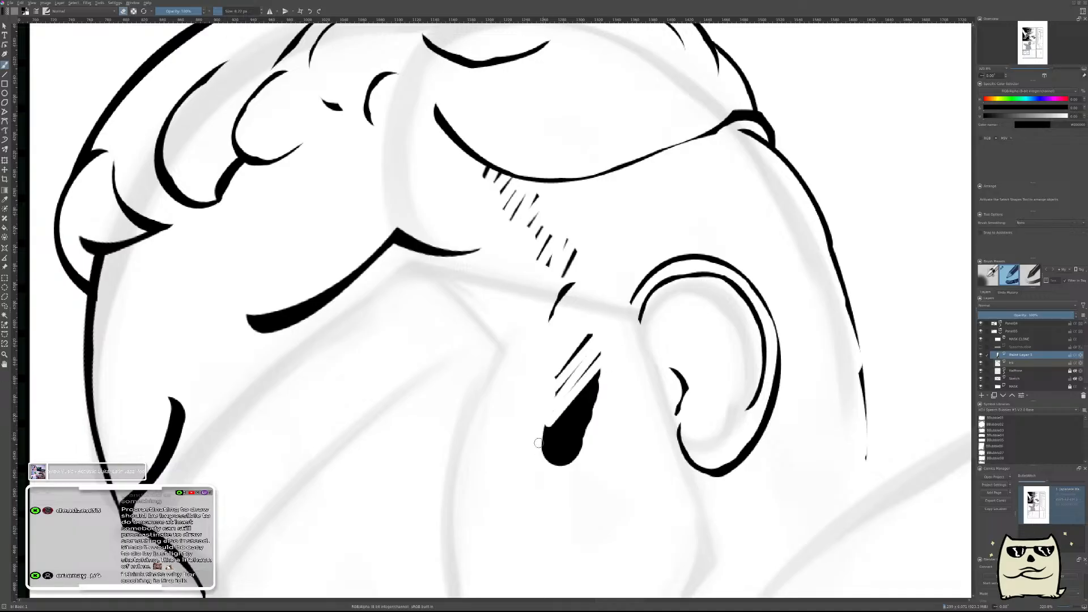
pyautogui.moveTo(540, 441); pyautogui.dragTo(600, 368)
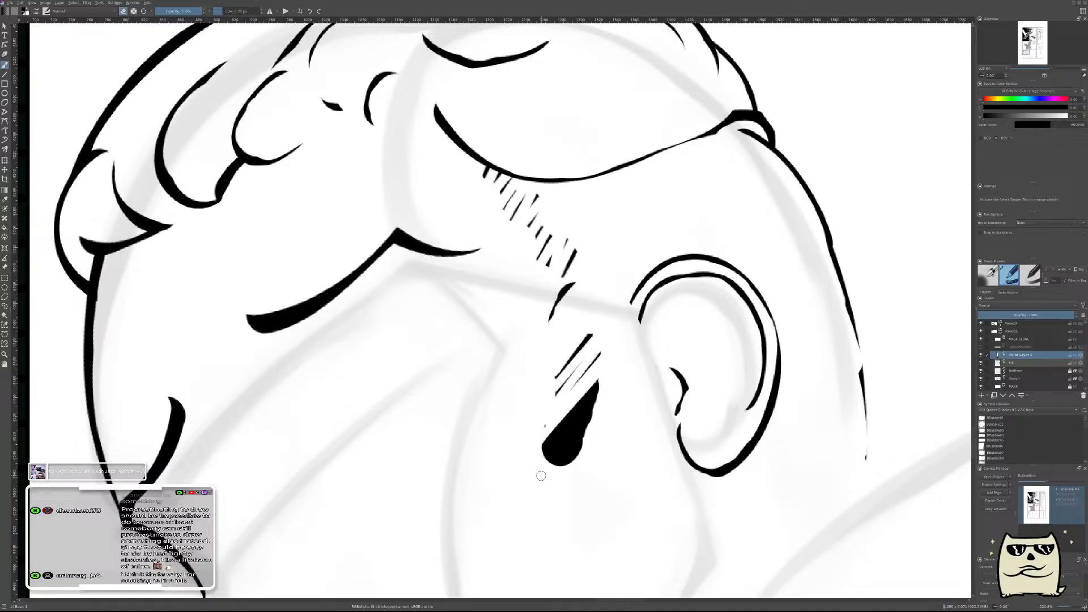
# Cut the remaining solid lower end of the shape into diagonal hatch lines and break up the marks with small gaps.
pyautogui.moveTo(694, 305); pyautogui.dragTo(499, 340)
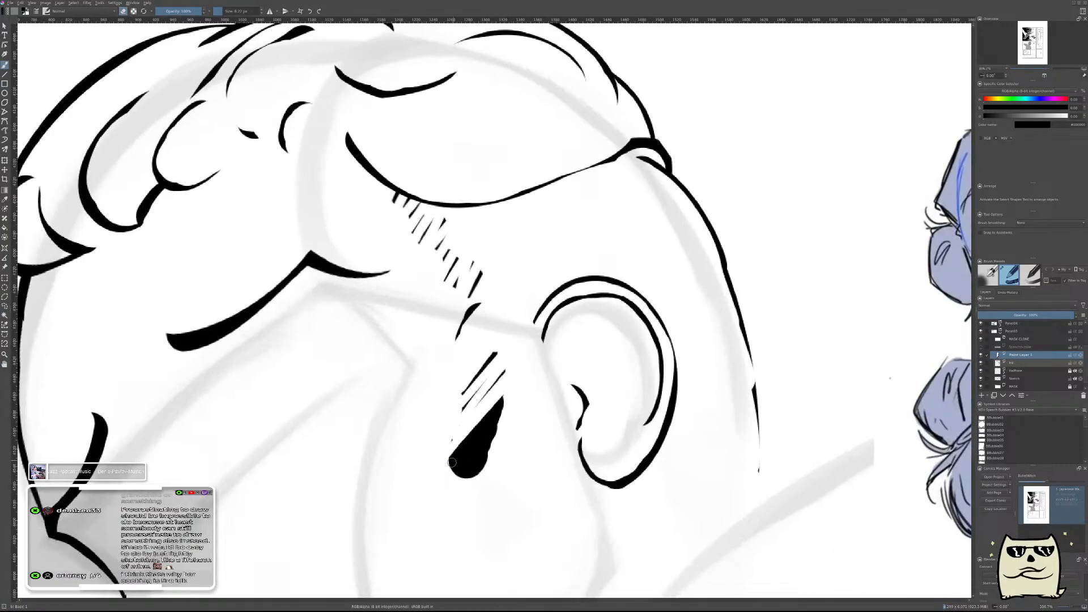
pyautogui.moveTo(452, 465); pyautogui.dragTo(511, 395)
pyautogui.moveTo(458, 475)
pyautogui.mouseDown()
pyautogui.moveTo(502, 418)
pyautogui.moveTo(504, 427)
pyautogui.mouseUp()
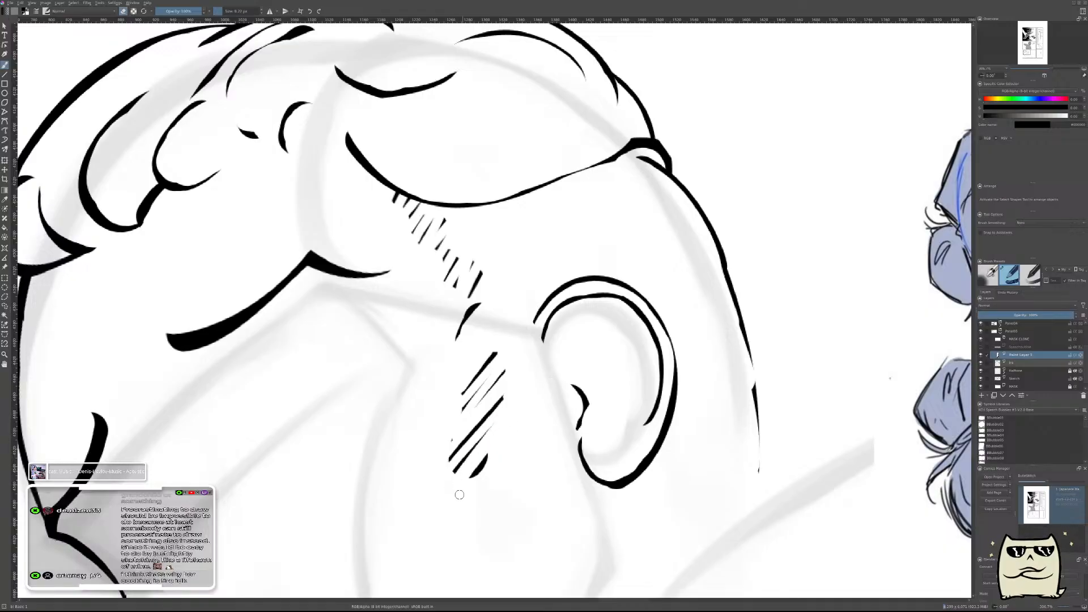
pyautogui.moveTo(455, 454); pyautogui.dragTo(475, 431)
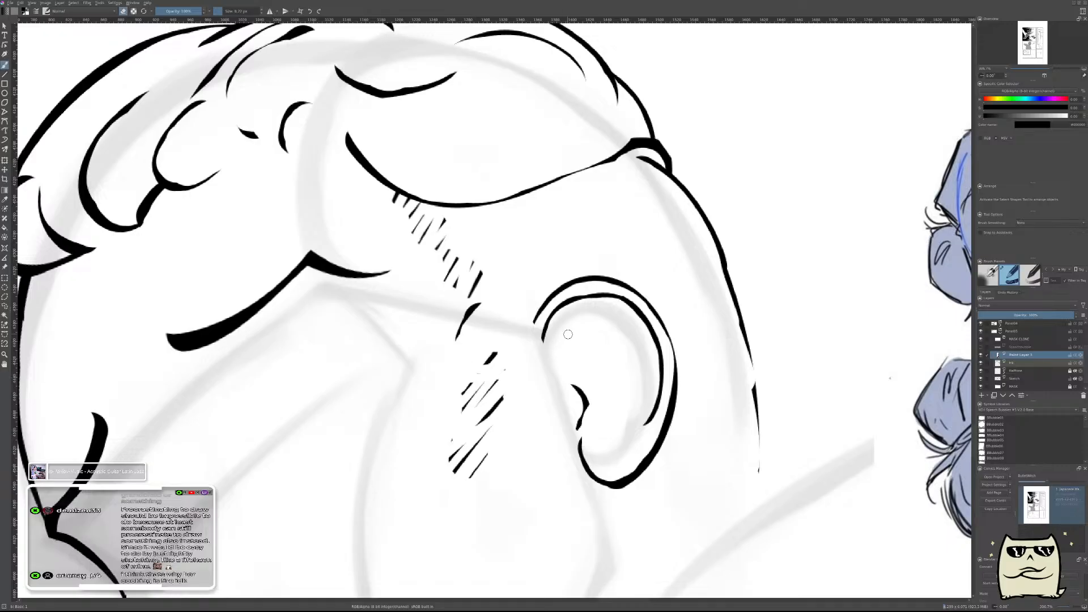
pyautogui.scroll(-3, 568, 333)
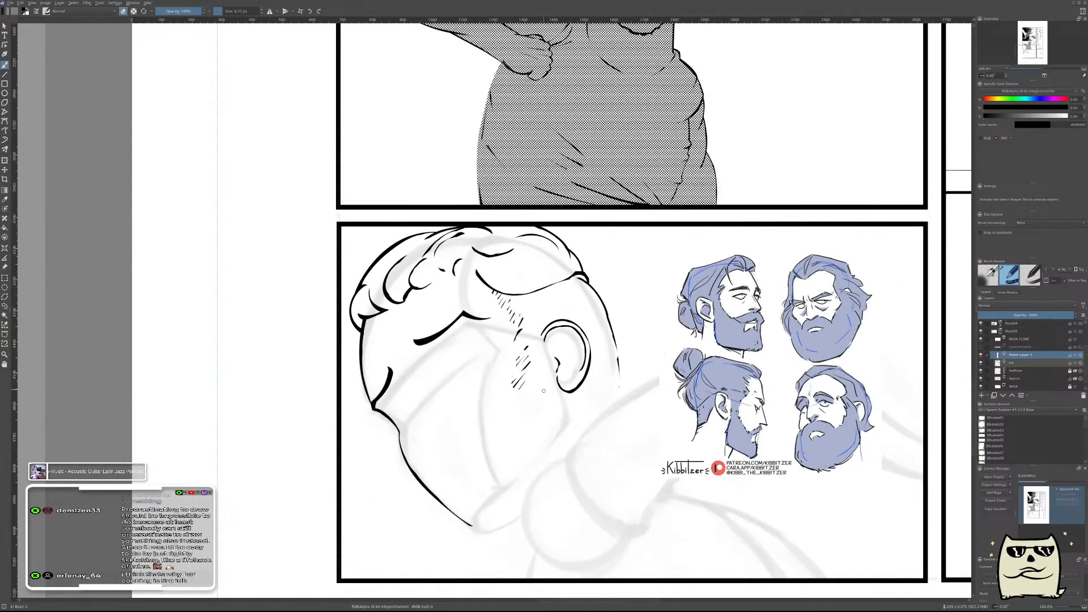
# Remove the lower hatch marks in front of the ear, keeping the upper hatching below the hairline curve.
pyautogui.scroll(4, 533, 370)
pyautogui.moveTo(542, 292)
pyautogui.mouseDown()
pyautogui.moveTo(507, 383)
pyautogui.moveTo(519, 336)
pyautogui.moveTo(544, 367)
pyautogui.mouseUp()
pyautogui.hotkey('ctrl', 'z')
pyautogui.press('e')
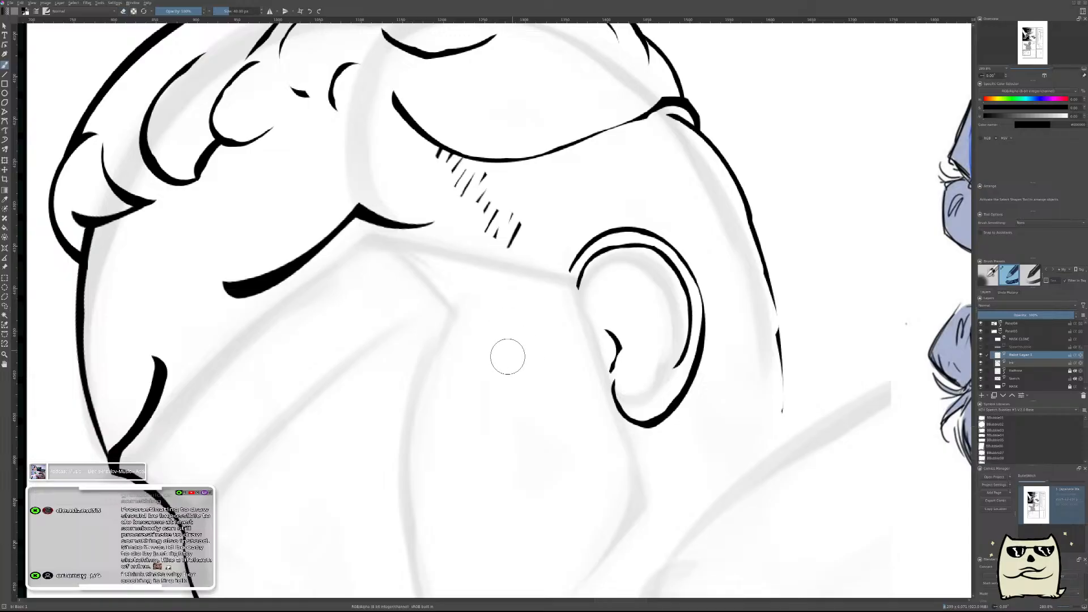
# Examine the head and its remaining hatching in mirrored and normal views, comparing them with the bearded-head references.
pyautogui.moveTo(522, 359); pyautogui.dragTo(487, 402)
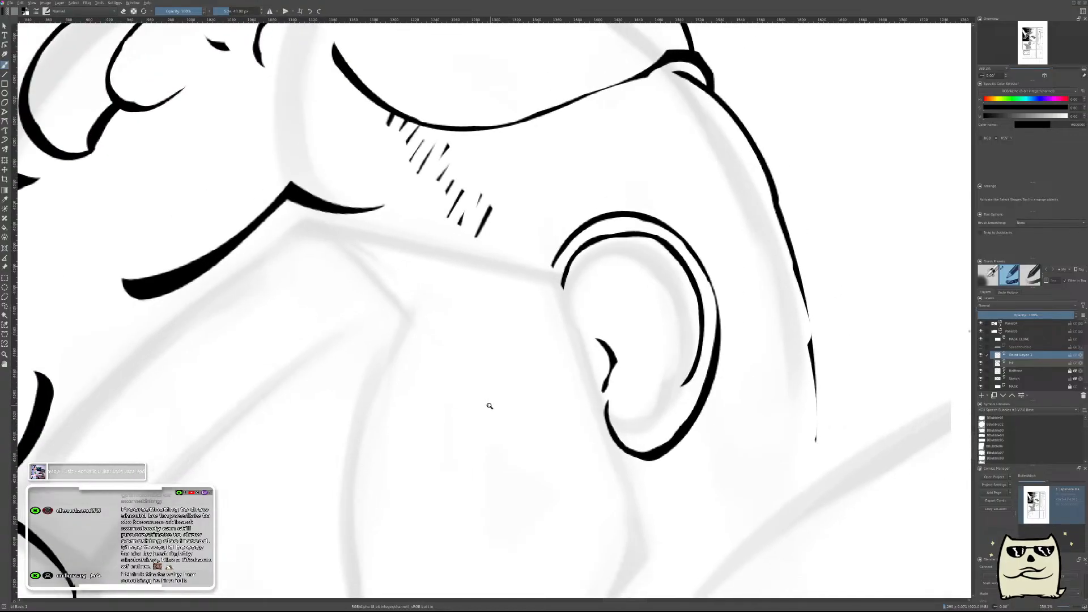
pyautogui.moveTo(508, 347)
pyautogui.mouseDown()
pyautogui.moveTo(517, 445)
pyautogui.moveTo(529, 393)
pyautogui.moveTo(539, 417)
pyautogui.mouseUp()
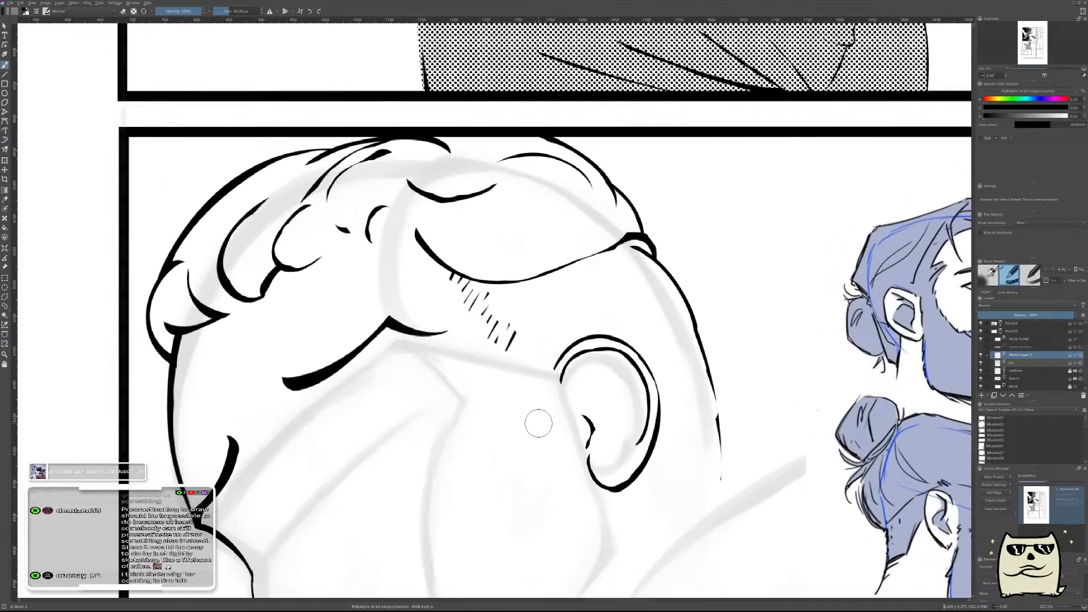
pyautogui.press('m')
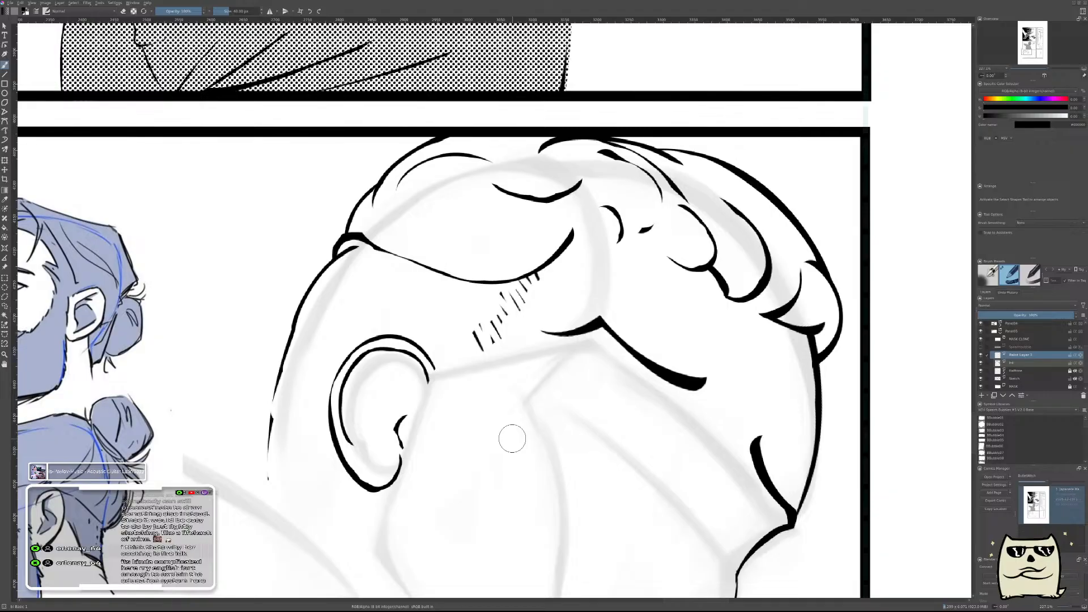
pyautogui.press('m')
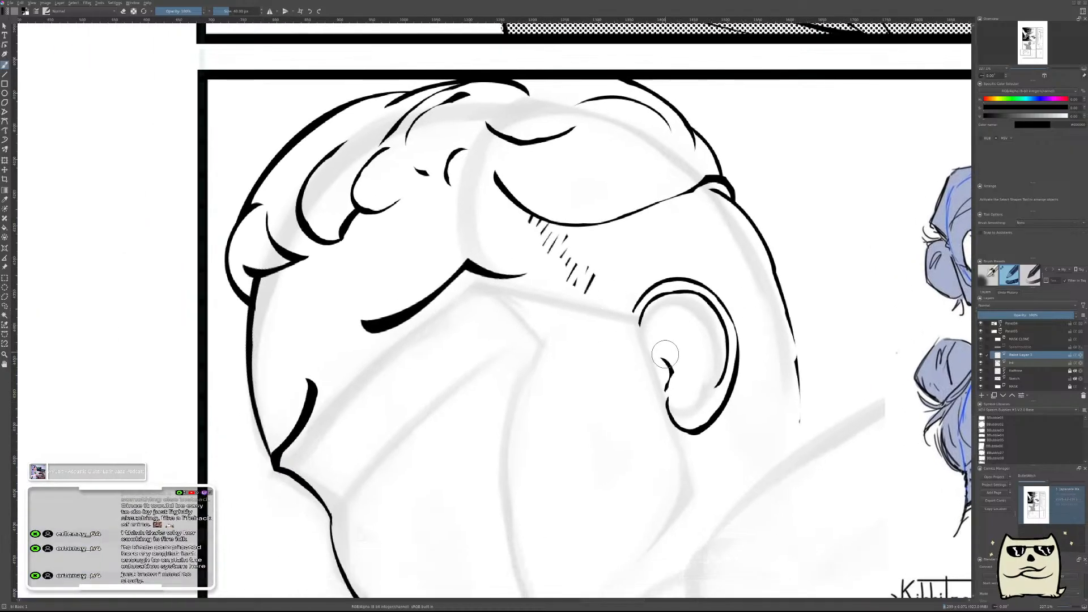
pyautogui.moveTo(637, 323); pyautogui.dragTo(681, 352)
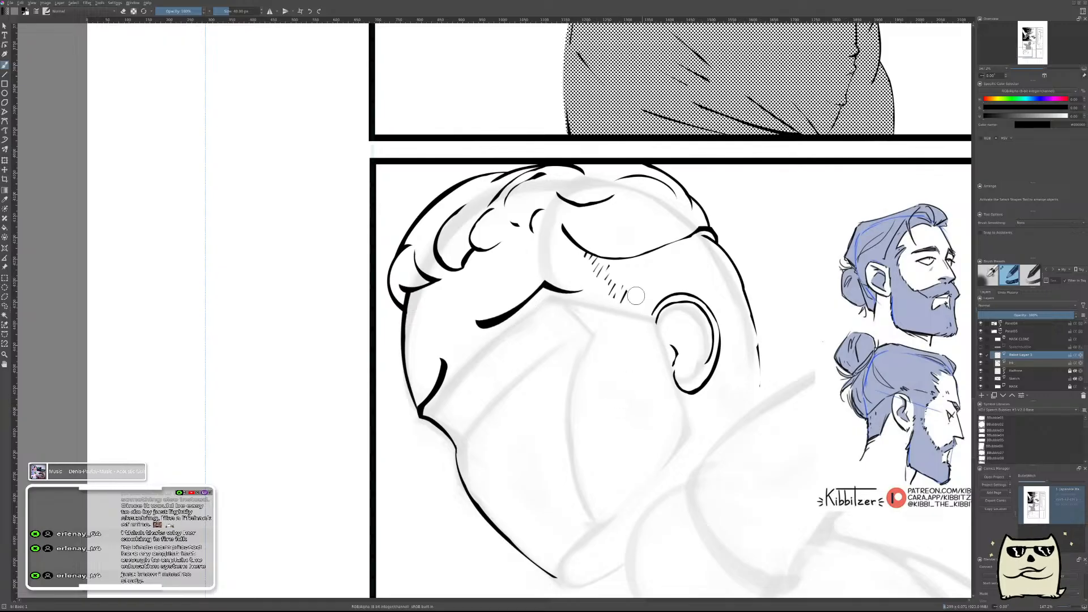
pyautogui.press('m')
pyautogui.moveTo(464, 379); pyautogui.dragTo(731, 381)
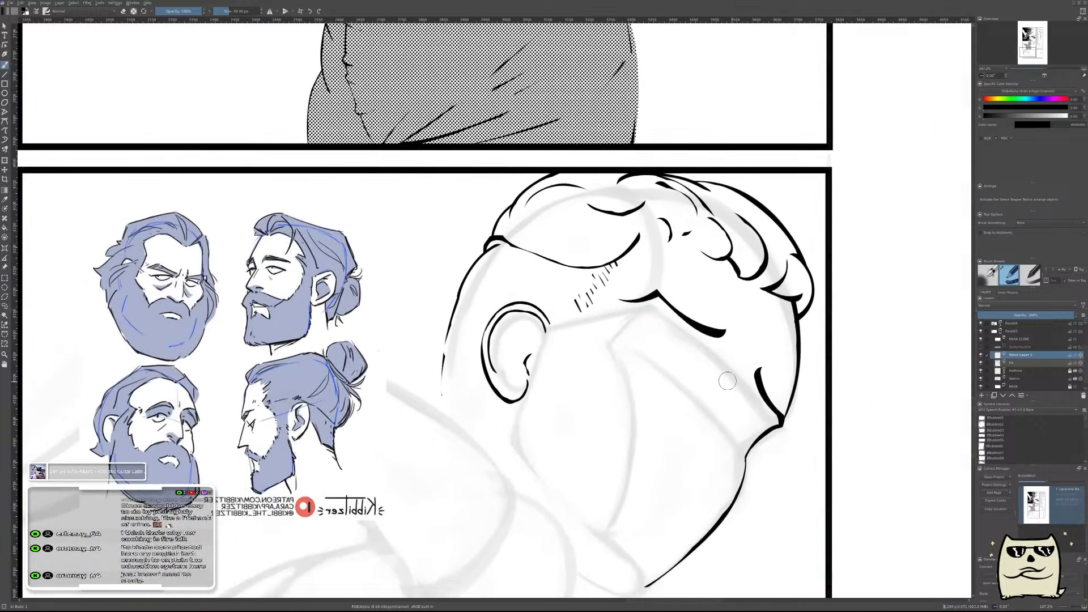
pyautogui.press('m')
pyautogui.moveTo(426, 375)
pyautogui.mouseDown()
pyautogui.moveTo(610, 352)
pyautogui.moveTo(614, 300)
pyautogui.moveTo(624, 324)
pyautogui.moveTo(647, 332)
pyautogui.moveTo(627, 342)
pyautogui.moveTo(596, 316)
pyautogui.moveTo(611, 383)
pyautogui.mouseUp()
pyautogui.click(637, 342)
pyautogui.hotkey('ctrl', 'z')
pyautogui.press('e')
pyautogui.press('e')
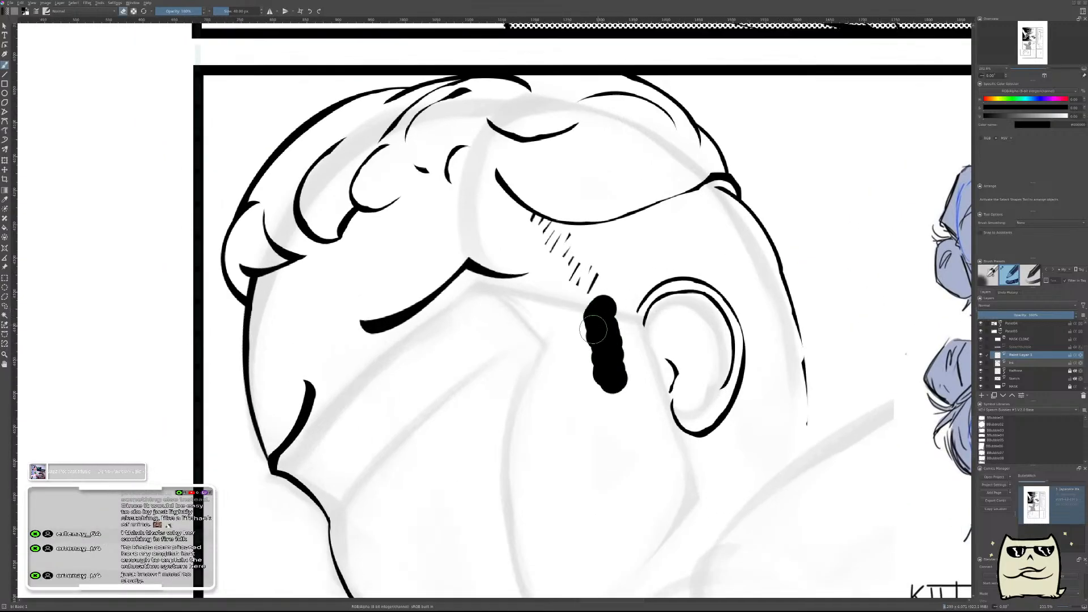
pyautogui.press('e')
pyautogui.keyDown('shift'); pyautogui.moveTo(603, 308); pyautogui.dragTo(639, 258); pyautogui.keyUp('shift')
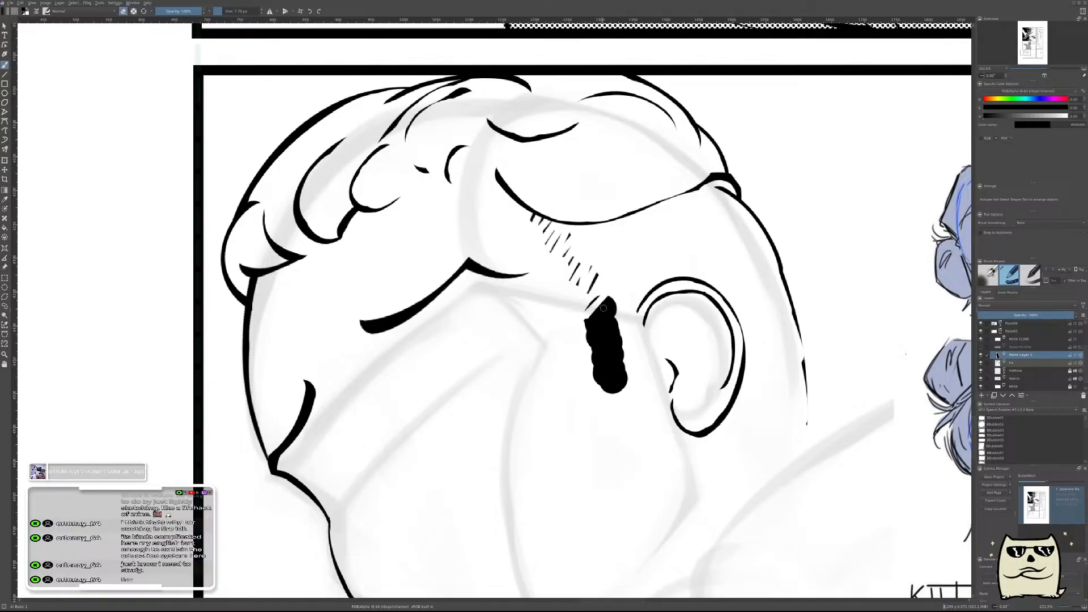
pyautogui.moveTo(583, 332); pyautogui.dragTo(641, 254)
pyautogui.hotkey('ctrl', 'z')
pyautogui.press('Delete')
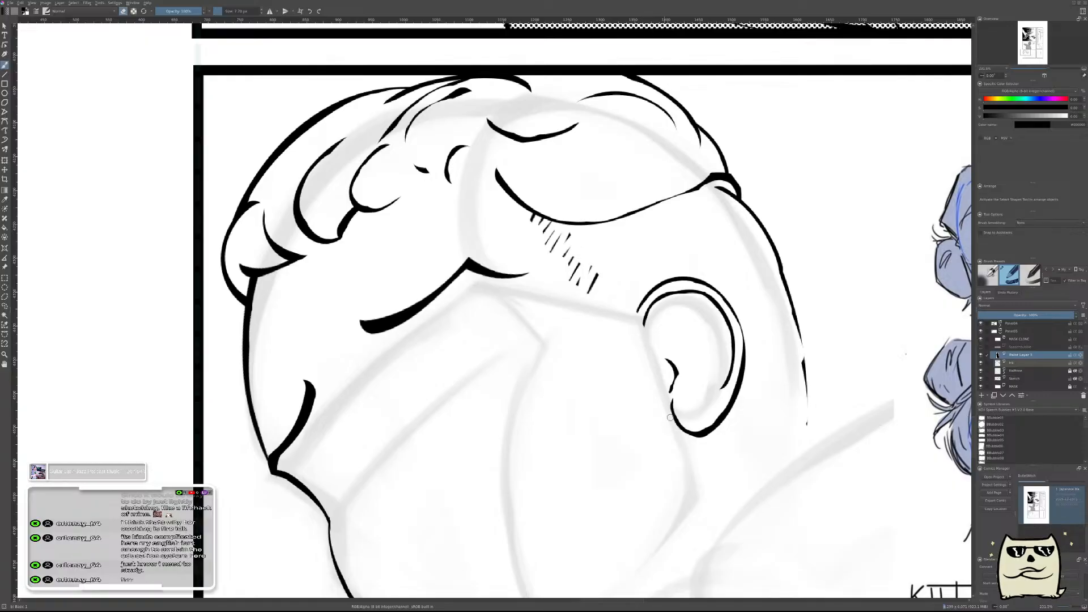
# Merge the hatching's paint layer into the ink layer and erase the remaining hatch marks below the hairline curve.
pyautogui.press('e')
pyautogui.moveTo(797, 368); pyautogui.dragTo(490, 348)
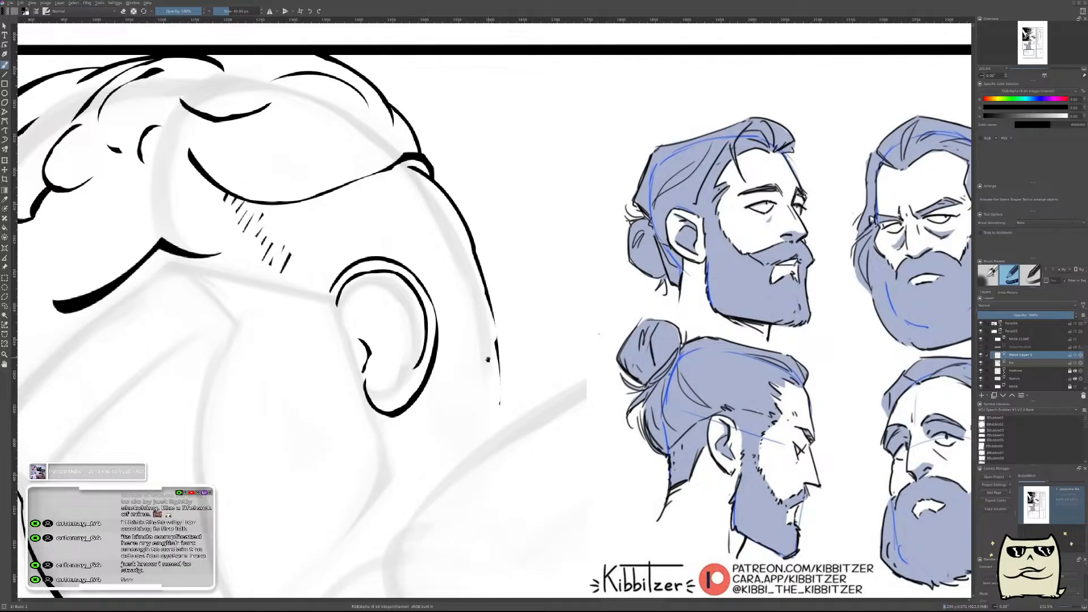
pyautogui.moveTo(487, 360)
pyautogui.mouseDown()
pyautogui.moveTo(580, 358)
pyautogui.moveTo(479, 317)
pyautogui.moveTo(599, 344)
pyautogui.moveTo(488, 308)
pyautogui.moveTo(485, 330)
pyautogui.moveTo(637, 353)
pyautogui.moveTo(747, 385)
pyautogui.mouseUp()
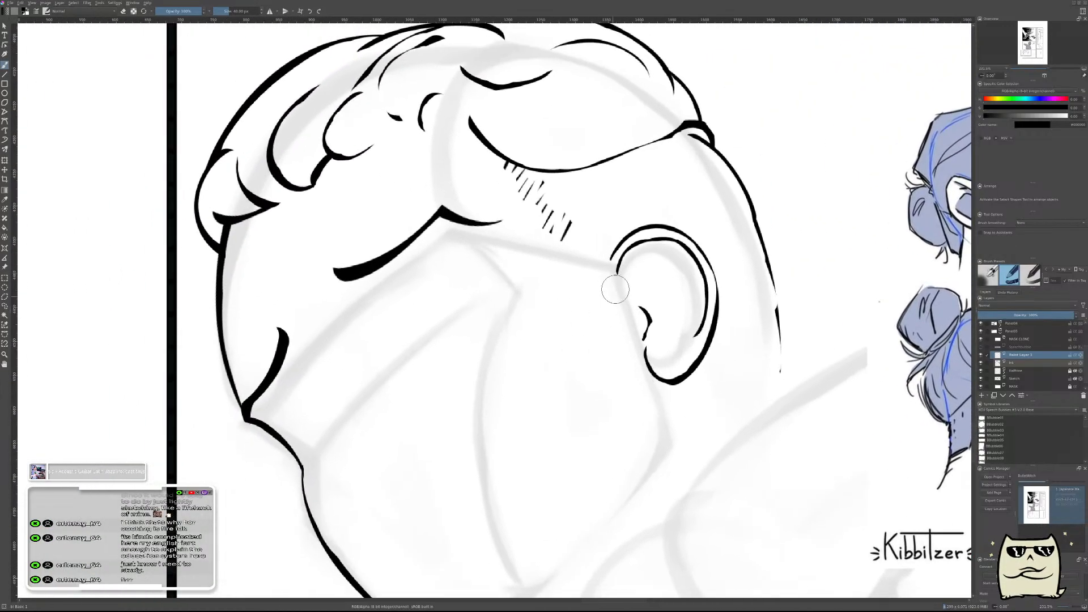
pyautogui.hotkey('ctrl', 'e')
pyautogui.press('e')
pyautogui.moveTo(525, 237)
pyautogui.mouseDown()
pyautogui.moveTo(557, 219)
pyautogui.moveTo(562, 230)
pyautogui.moveTo(577, 223)
pyautogui.moveTo(551, 218)
pyautogui.moveTo(496, 174)
pyautogui.moveTo(551, 195)
pyautogui.moveTo(503, 175)
pyautogui.mouseUp()
pyautogui.moveTo(573, 245); pyautogui.dragTo(604, 289)
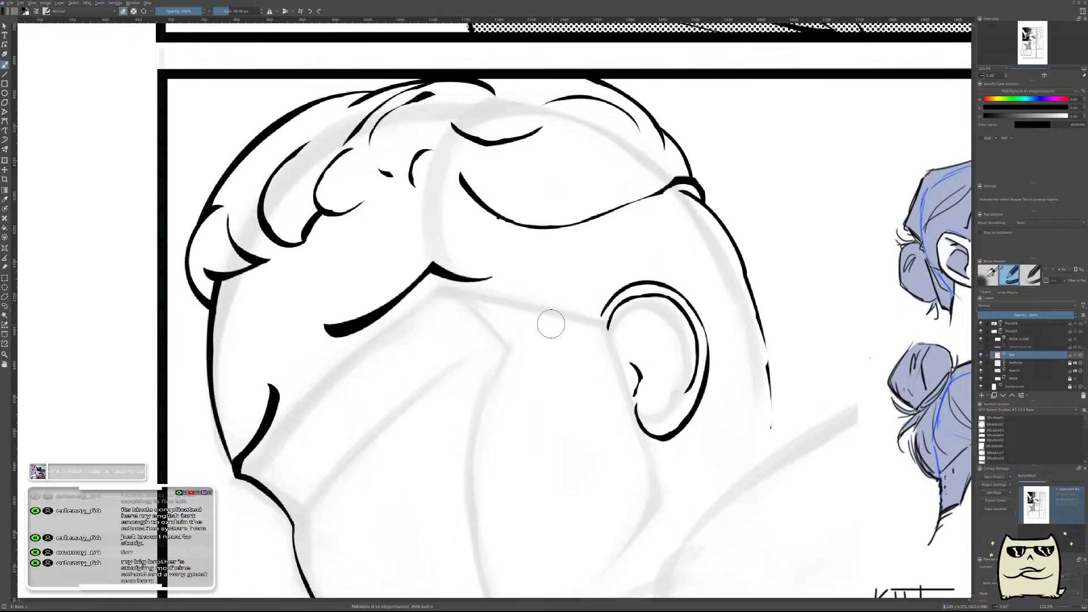
# Check the cleared temple area in mirrored and normal views, and add a new paint layer above the ink layer.
pyautogui.press('m')
pyautogui.moveTo(573, 335); pyautogui.dragTo(755, 401)
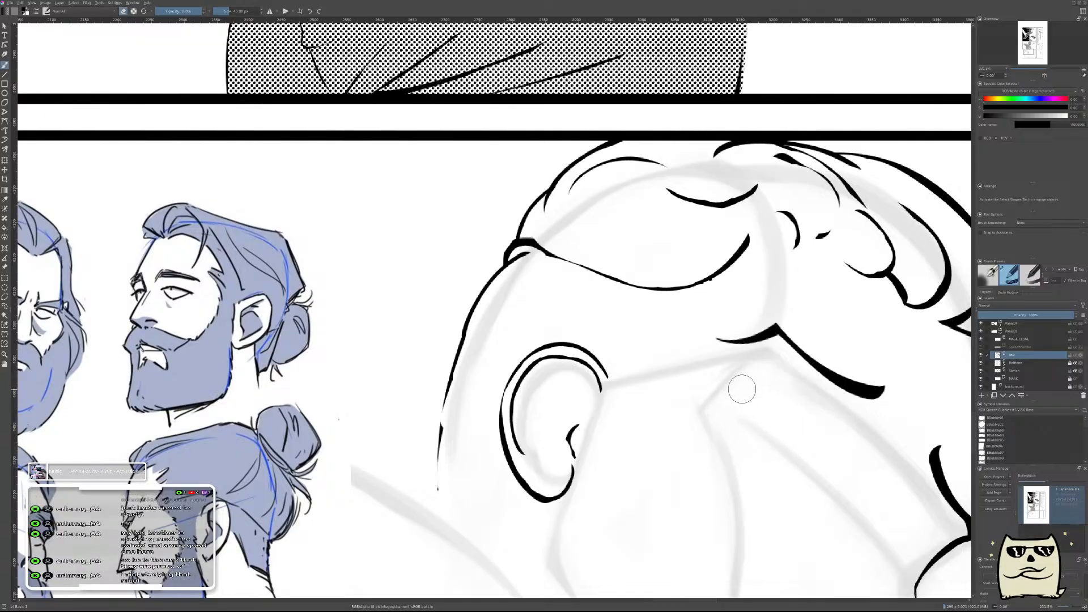
pyautogui.scroll(-2, 688, 417)
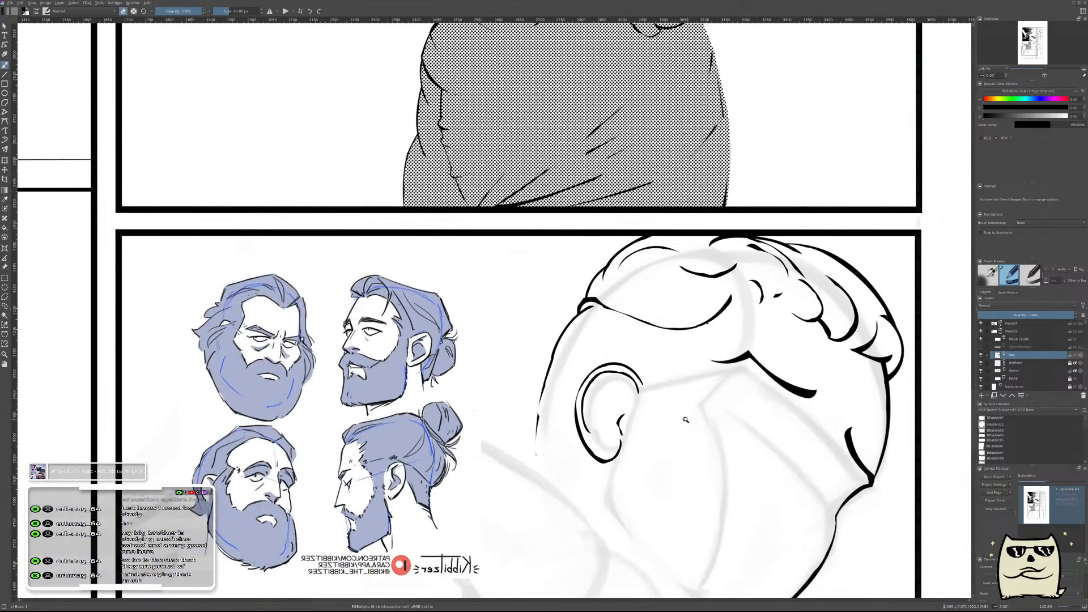
pyautogui.scroll(1, 681, 421)
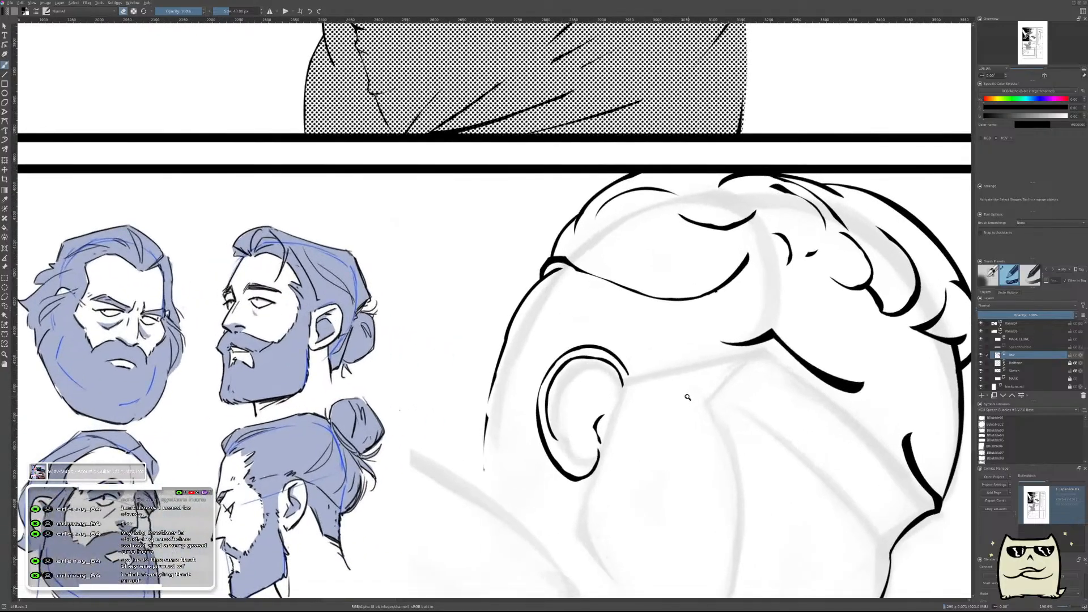
pyautogui.scroll(1, 685, 403)
pyautogui.press('m')
pyautogui.moveTo(475, 404); pyautogui.dragTo(688, 372)
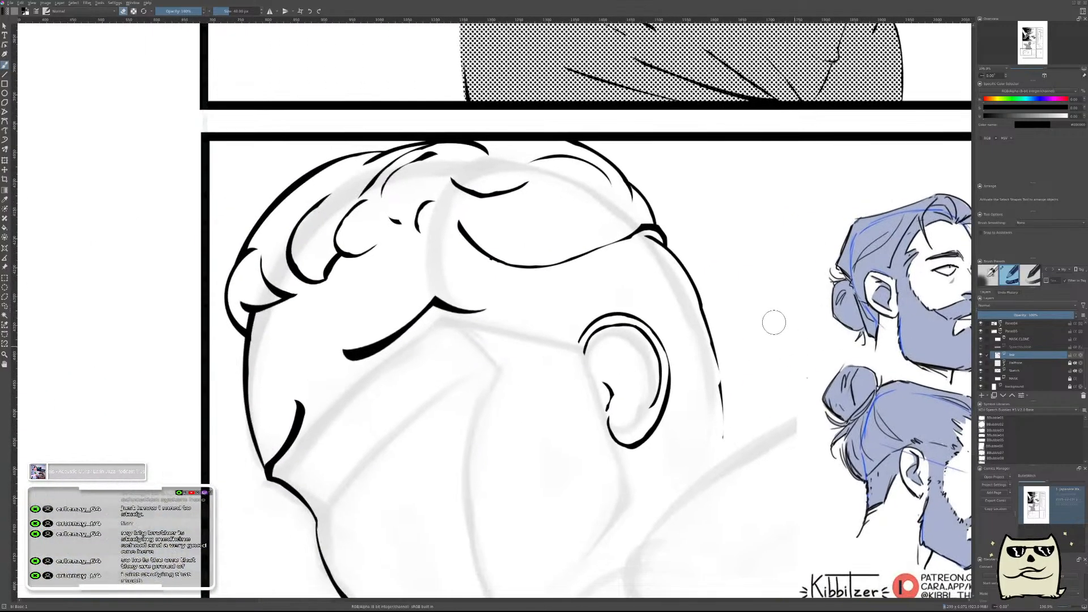
pyautogui.moveTo(504, 242)
pyautogui.mouseDown()
pyautogui.moveTo(510, 214)
pyautogui.moveTo(516, 246)
pyautogui.moveTo(507, 176)
pyautogui.mouseUp()
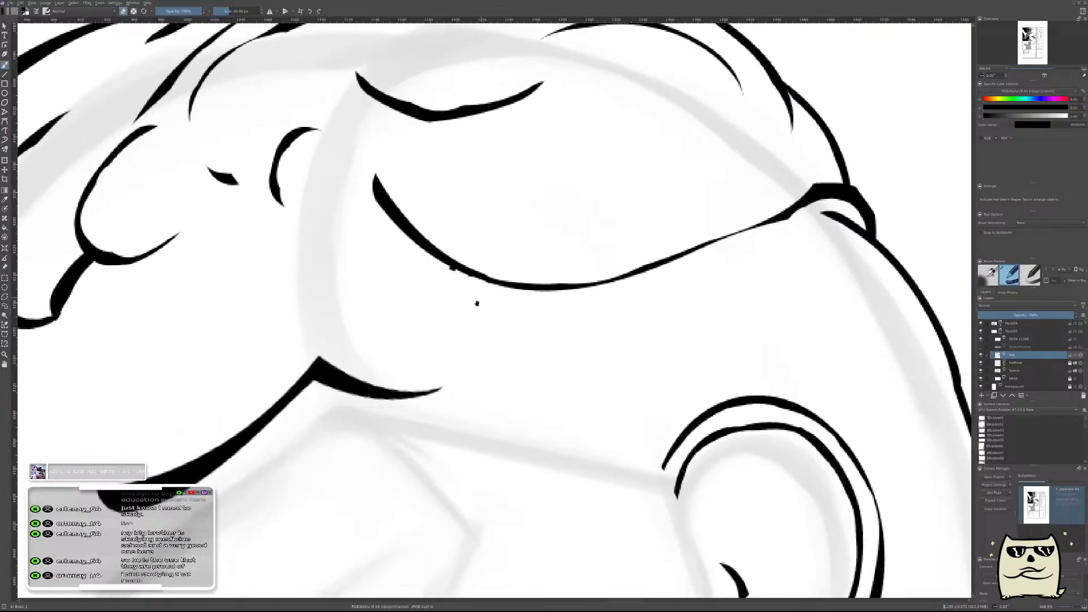
pyautogui.moveTo(537, 321)
pyautogui.mouseDown()
pyautogui.moveTo(574, 379)
pyautogui.moveTo(551, 369)
pyautogui.moveTo(562, 387)
pyautogui.mouseUp()
pyautogui.press('Insert')
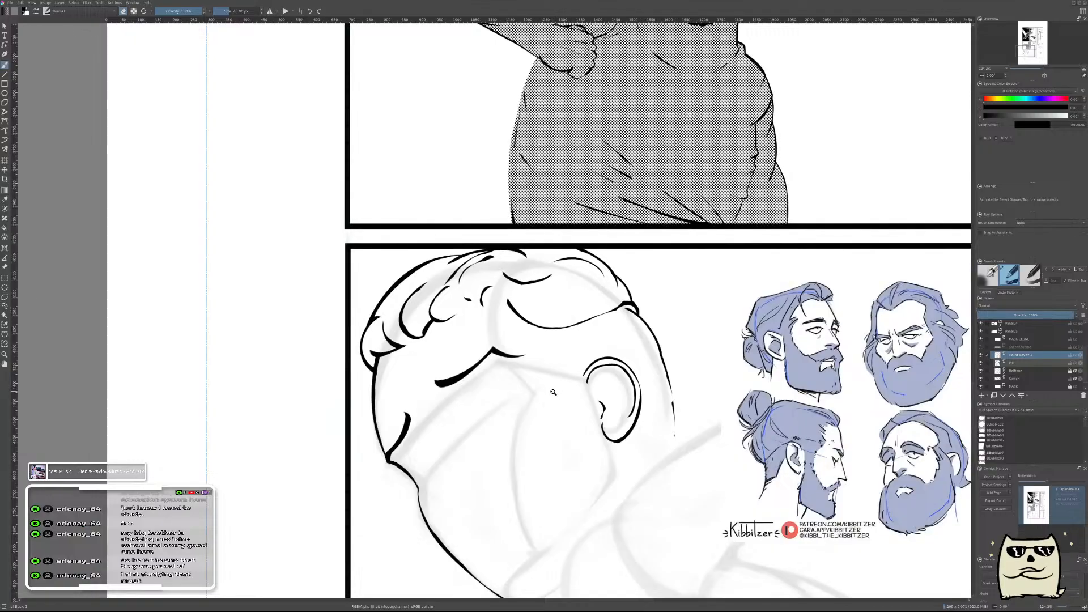
# Ink a short vertical tick hanging from the hairline curve at the temple, plus a thin diagonal line toward the ear from its lower end.
pyautogui.moveTo(561, 368); pyautogui.dragTo(575, 354)
pyautogui.moveTo(569, 393); pyautogui.dragTo(588, 332)
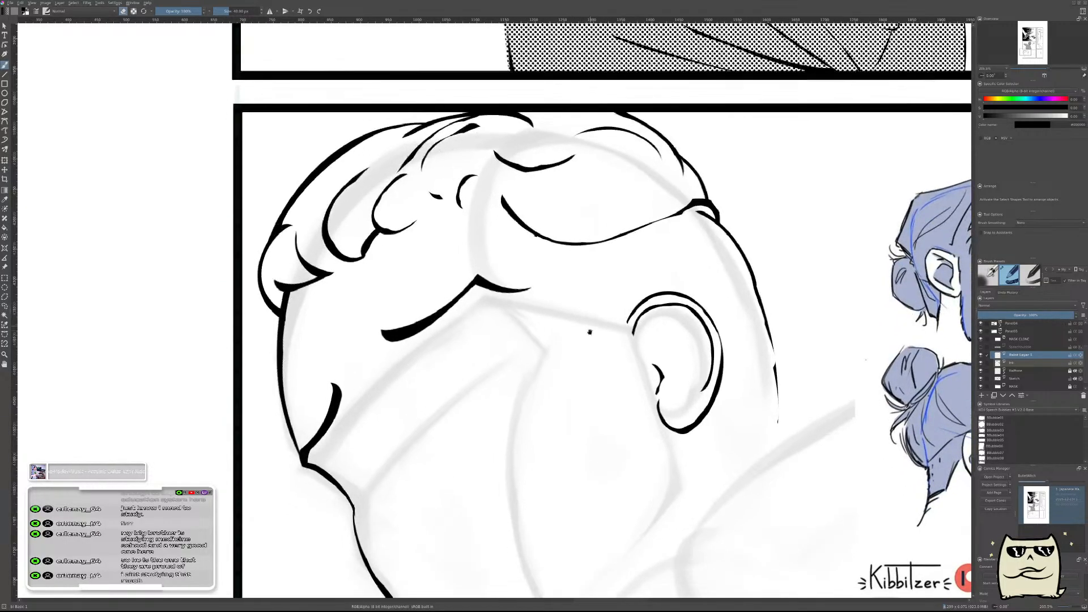
pyautogui.moveTo(648, 468)
pyautogui.mouseDown()
pyautogui.moveTo(698, 431)
pyautogui.moveTo(674, 466)
pyautogui.mouseUp()
pyautogui.moveTo(584, 403); pyautogui.dragTo(596, 452)
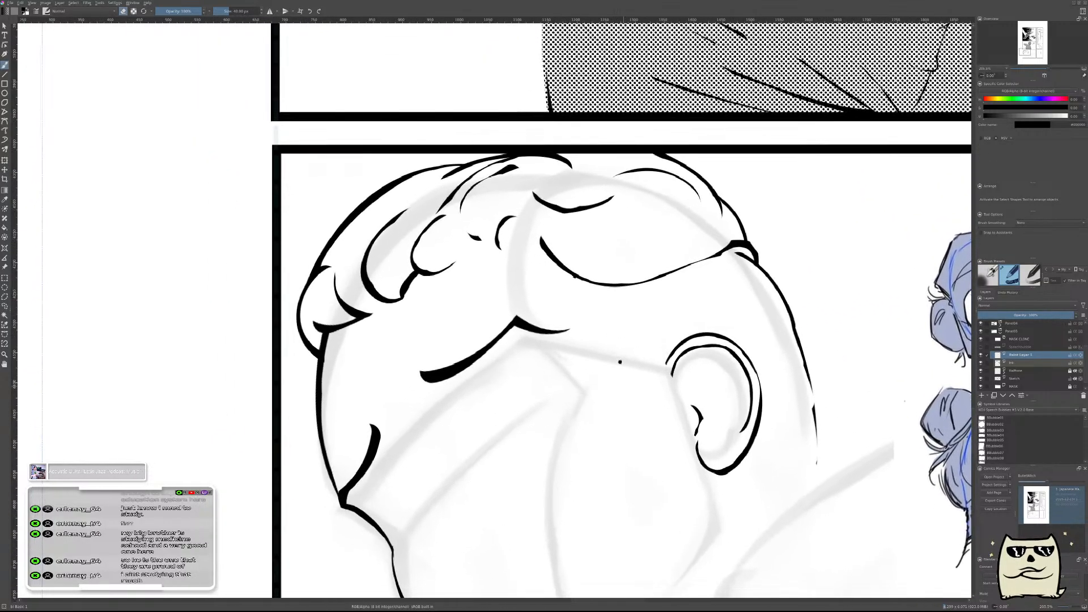
pyautogui.moveTo(626, 374); pyautogui.dragTo(588, 444)
pyautogui.moveTo(592, 404)
pyautogui.mouseDown()
pyautogui.moveTo(567, 387)
pyautogui.moveTo(580, 384)
pyautogui.moveTo(529, 358)
pyautogui.mouseUp()
pyautogui.hotkey('ctrl', 'z')
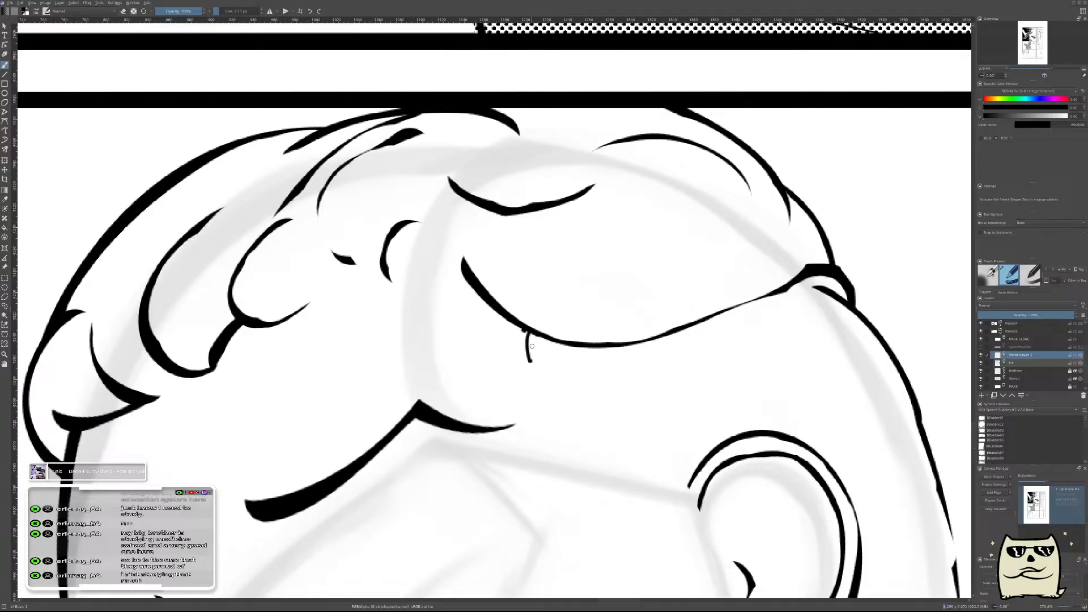
pyautogui.moveTo(525, 340); pyautogui.dragTo(532, 374)
pyautogui.hotkey('ctrl', 'z')
pyautogui.moveTo(522, 332); pyautogui.dragTo(531, 362)
pyautogui.hotkey('ctrl', 'z')
pyautogui.moveTo(522, 360)
pyautogui.mouseDown()
pyautogui.moveTo(555, 372)
pyautogui.moveTo(545, 374)
pyautogui.moveTo(593, 396)
pyautogui.mouseUp()
pyautogui.hotkey('ctrl', 'z')
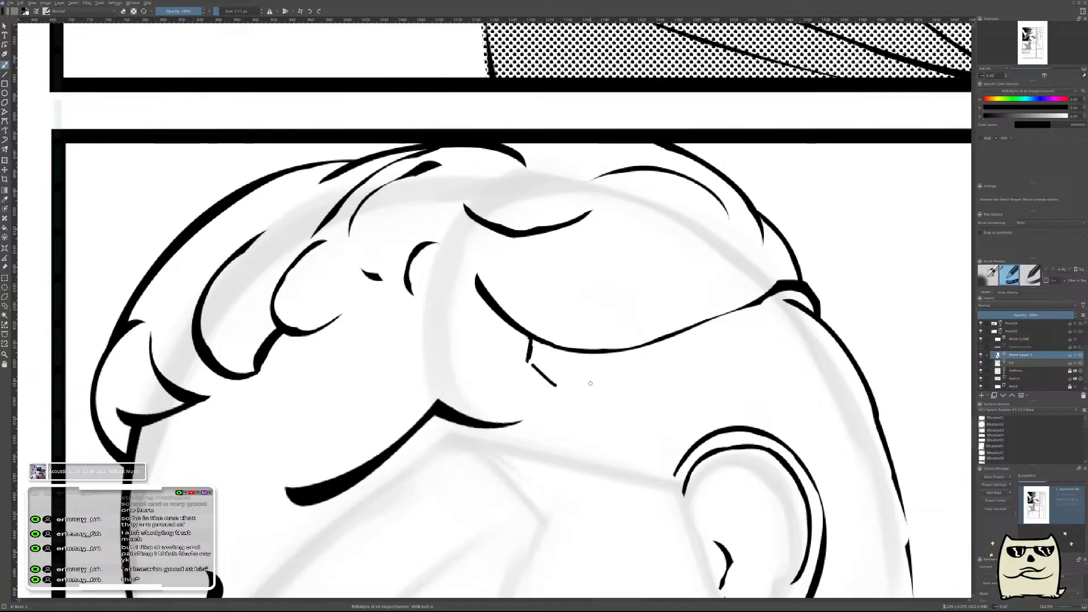
# Continue the temple line downward with short notched strokes below the diagonal, using the mirrored view to place them.
pyautogui.press('m')
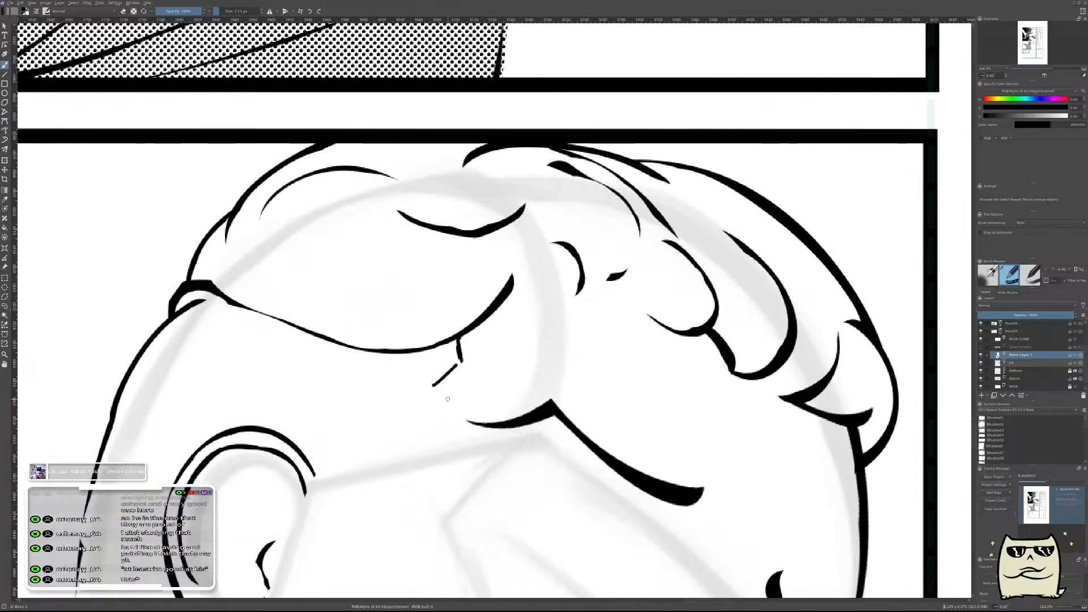
pyautogui.moveTo(448, 399); pyautogui.dragTo(705, 337)
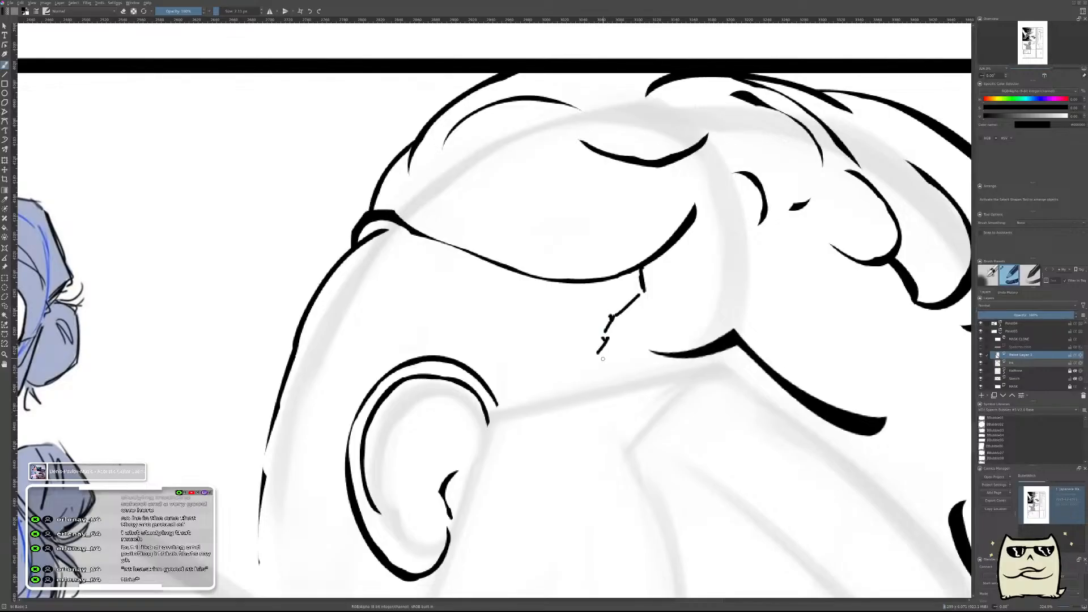
pyautogui.moveTo(641, 416)
pyautogui.mouseDown()
pyautogui.moveTo(665, 366)
pyautogui.moveTo(644, 401)
pyautogui.mouseUp()
pyautogui.press('m')
pyautogui.moveTo(556, 388)
pyautogui.mouseDown()
pyautogui.moveTo(628, 355)
pyautogui.moveTo(719, 280)
pyautogui.mouseUp()
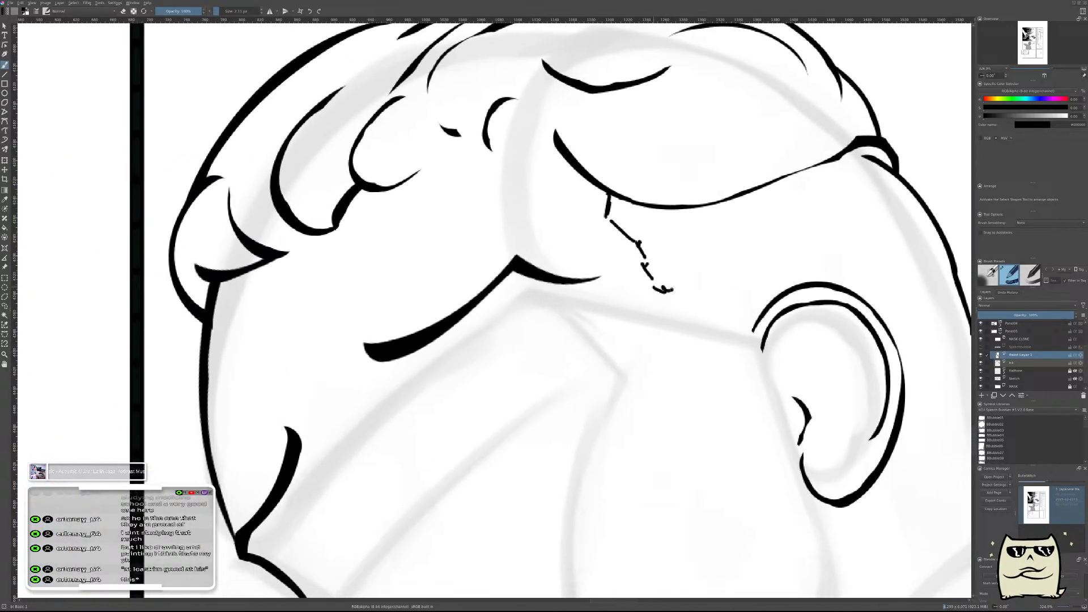
pyautogui.moveTo(719, 289); pyautogui.dragTo(734, 309)
pyautogui.moveTo(805, 324); pyautogui.dragTo(560, 333)
pyautogui.moveTo(482, 291); pyautogui.dragTo(515, 244)
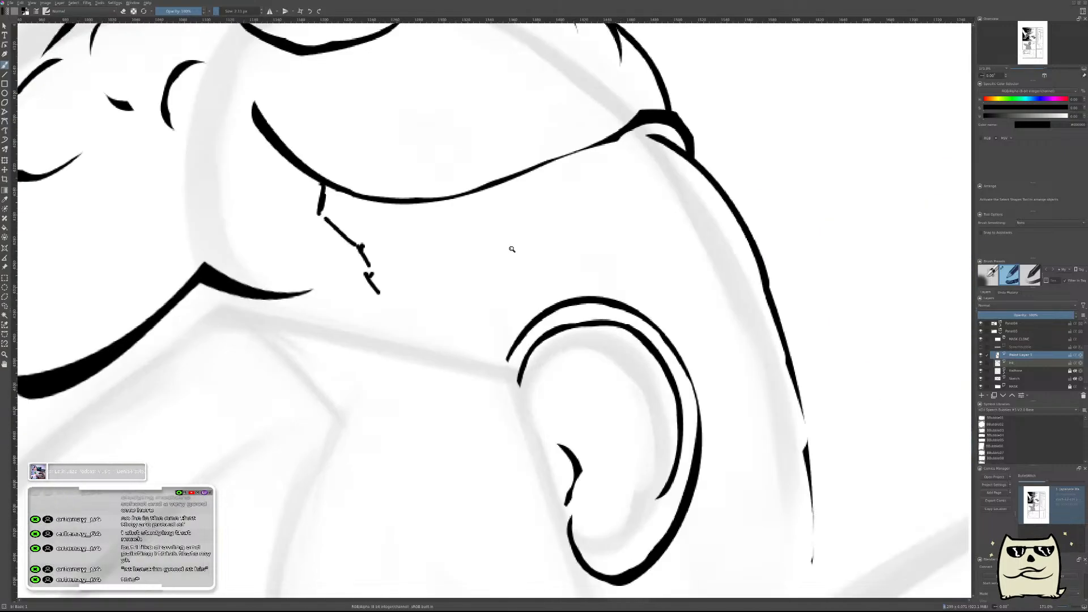
# Extend the jagged sideburn edge with thin zigzag strokes that cross the sketched guide line in front of the ear.
pyautogui.moveTo(383, 301)
pyautogui.mouseDown()
pyautogui.moveTo(395, 306)
pyautogui.moveTo(380, 311)
pyautogui.moveTo(399, 344)
pyautogui.mouseUp()
pyautogui.hotkey('ctrl', 'z')
pyautogui.moveTo(384, 308)
pyautogui.mouseDown()
pyautogui.moveTo(406, 330)
pyautogui.moveTo(397, 336)
pyautogui.moveTo(414, 353)
pyautogui.moveTo(420, 371)
pyautogui.mouseUp()
pyautogui.hotkey('ctrl', 'z')
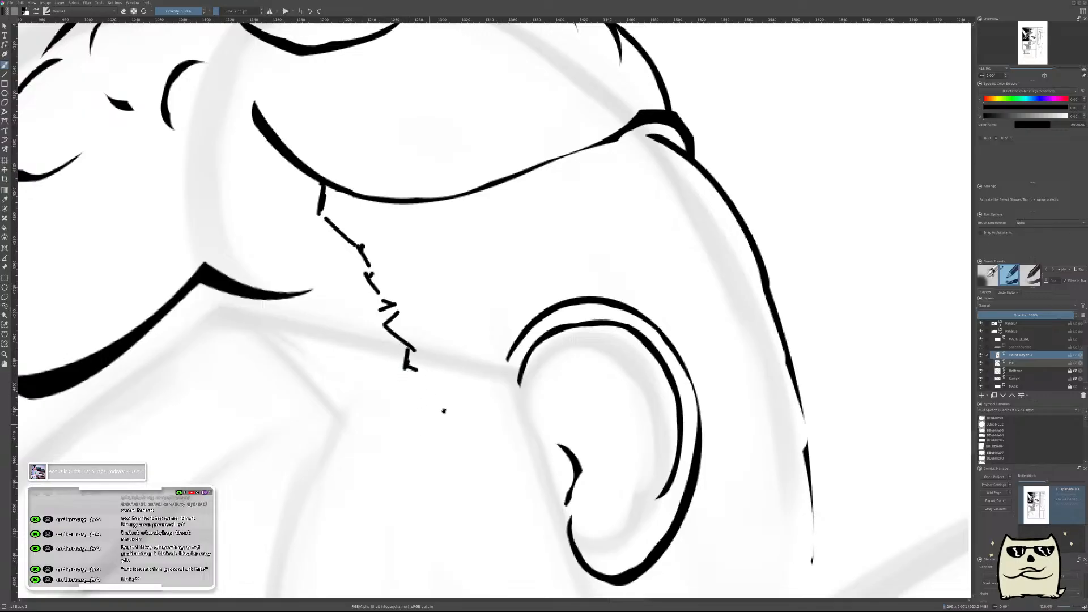
pyautogui.moveTo(432, 418); pyautogui.dragTo(517, 287)
pyautogui.scroll(-3, 571, 265)
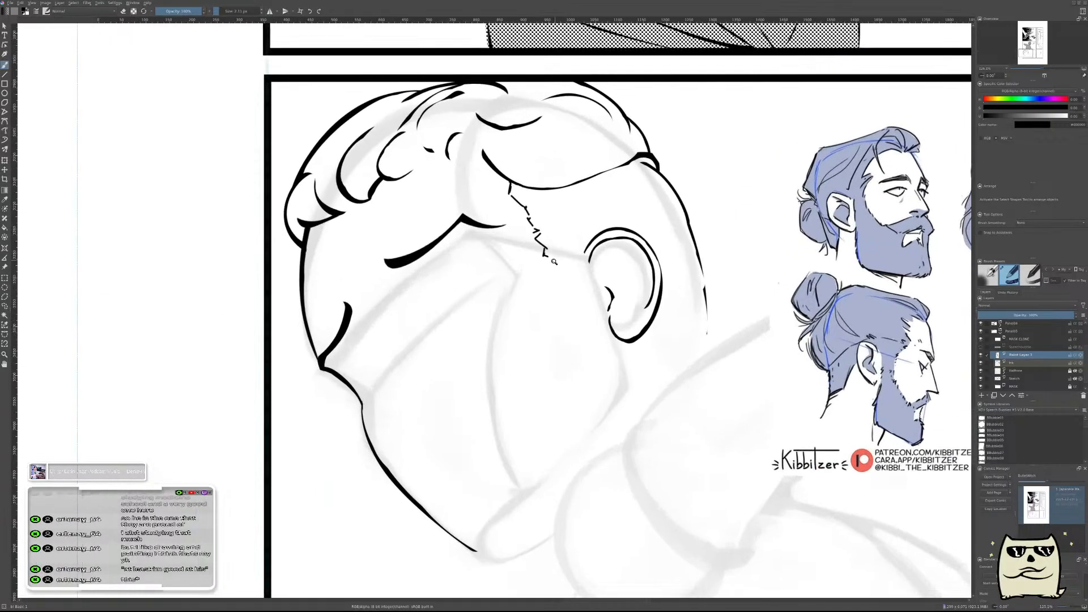
# Add two more short hooked strokes at the lower end of the jagged sideburn edge, level with the middle of the ear.
pyautogui.moveTo(623, 294); pyautogui.dragTo(568, 285)
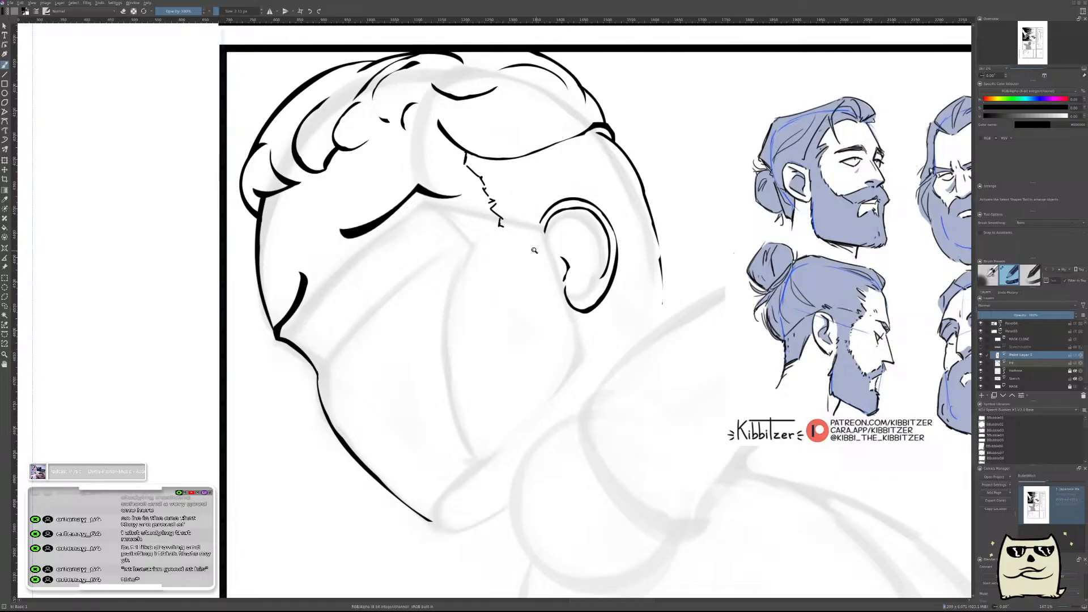
pyautogui.scroll(3, 527, 249)
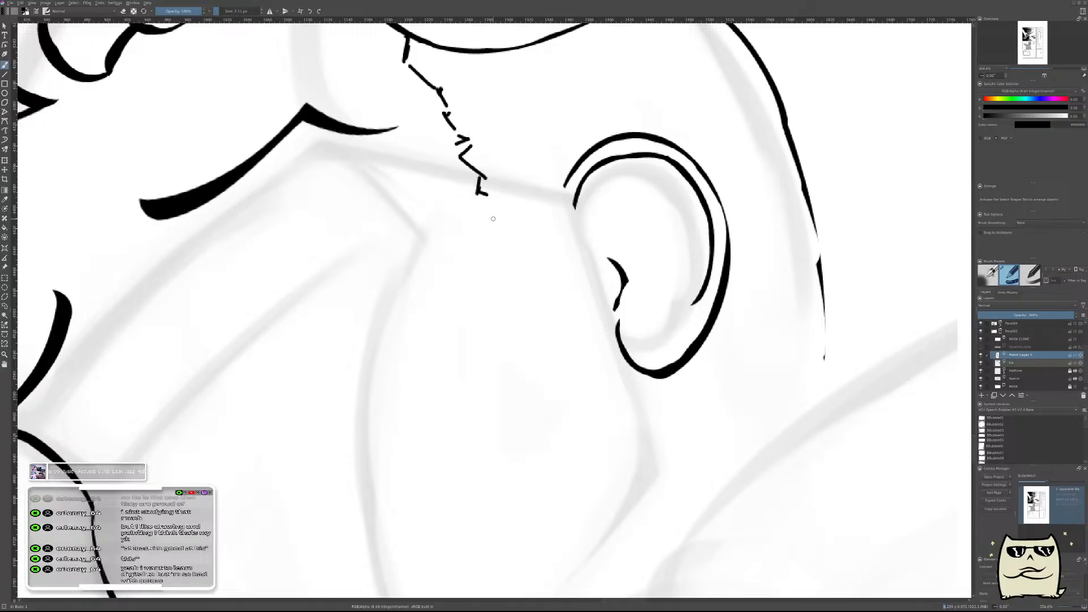
pyautogui.press('m')
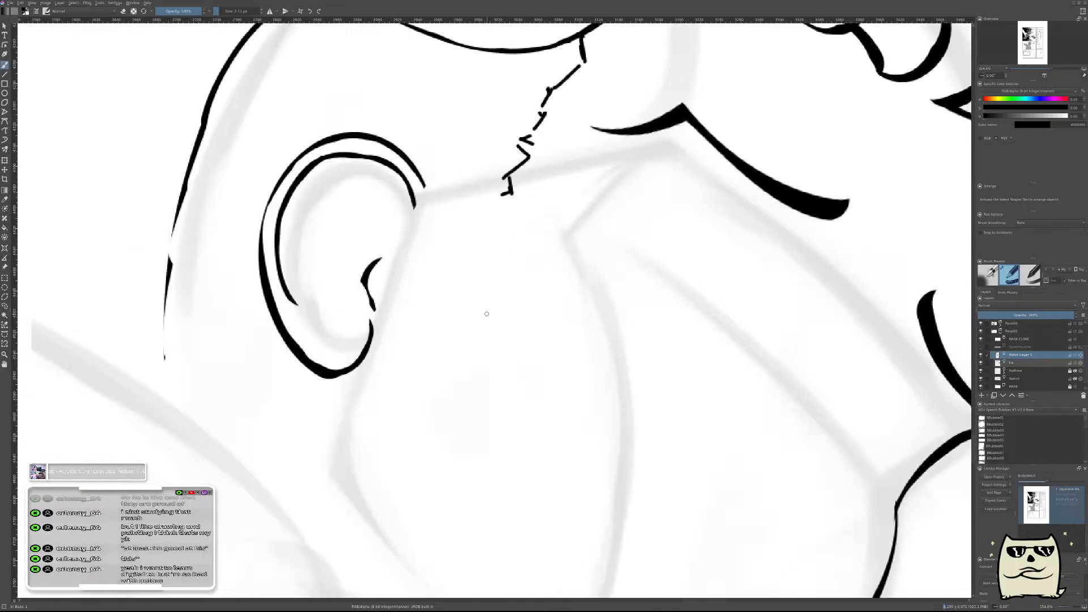
pyautogui.press('m')
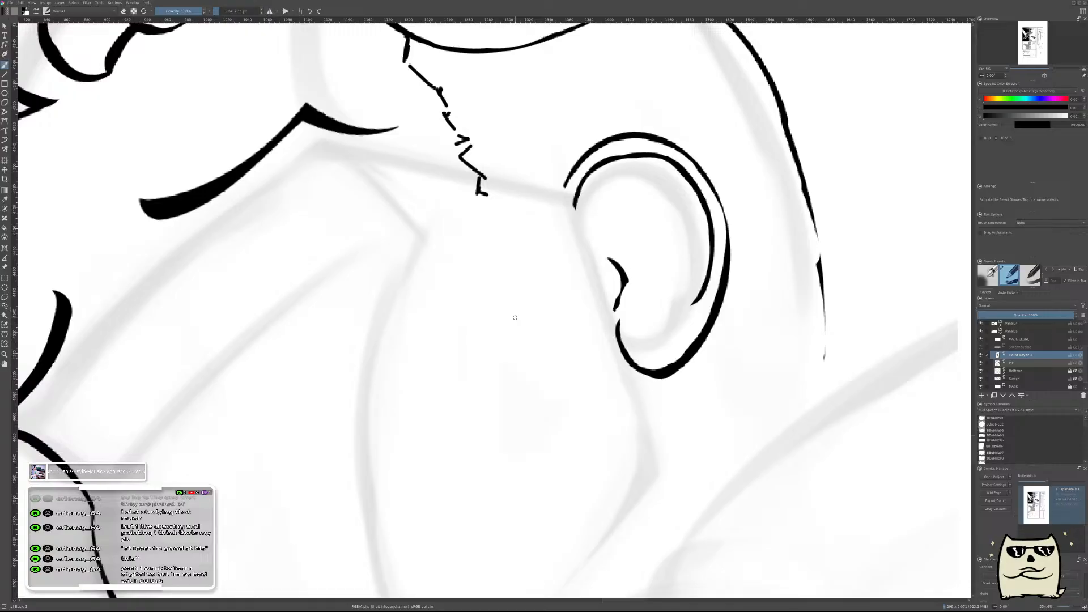
pyautogui.moveTo(571, 303); pyautogui.dragTo(714, 300)
pyautogui.moveTo(630, 196)
pyautogui.mouseDown()
pyautogui.moveTo(637, 210)
pyautogui.moveTo(627, 207)
pyautogui.mouseUp()
pyautogui.hotkey('ctrl', 'z')
pyautogui.moveTo(630, 206); pyautogui.dragTo(650, 248)
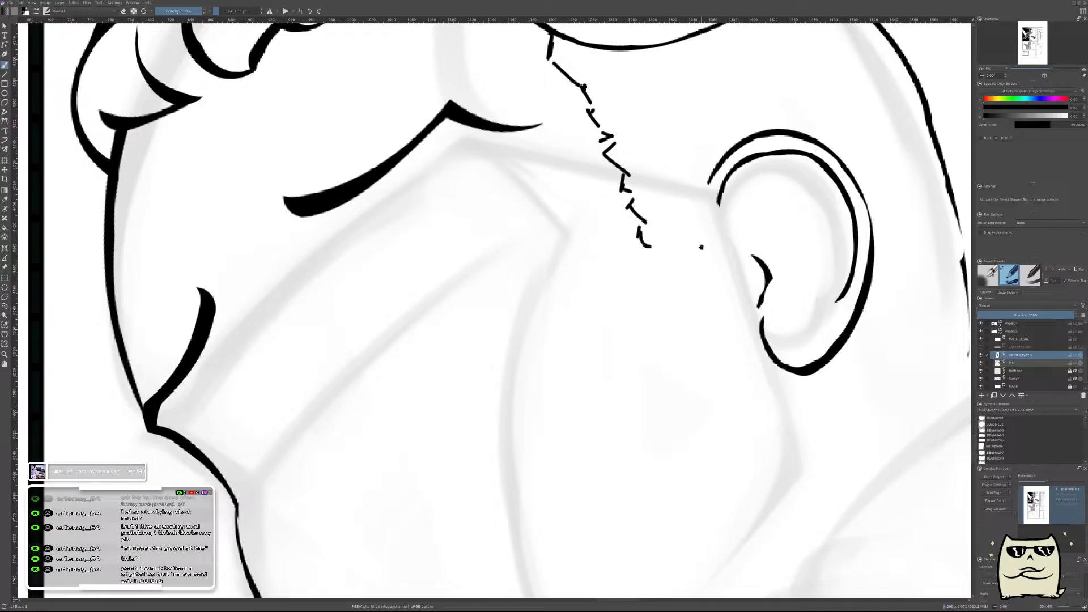
pyautogui.moveTo(746, 206); pyautogui.dragTo(634, 303)
pyautogui.scroll(-10, 634, 302)
pyautogui.scroll(2, 658, 289)
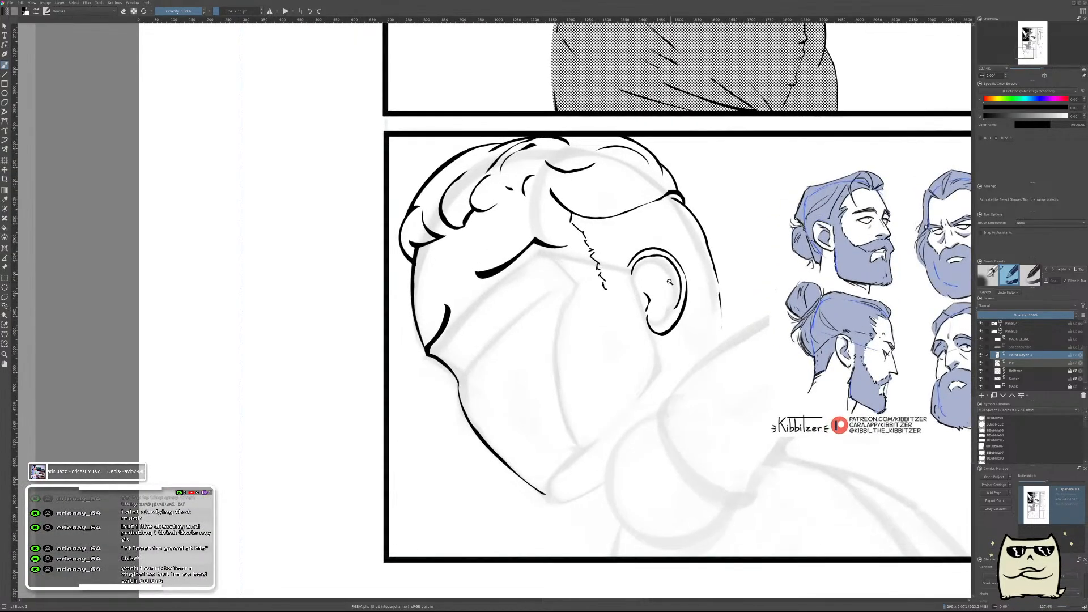
# Ink short broken dashes from the sideburn's lower end, curving forward and down across the cheek as the beard edge.
pyautogui.scroll(-3, 691, 273)
pyautogui.moveTo(750, 206); pyautogui.dragTo(720, 340)
pyautogui.scroll(-4, 676, 176)
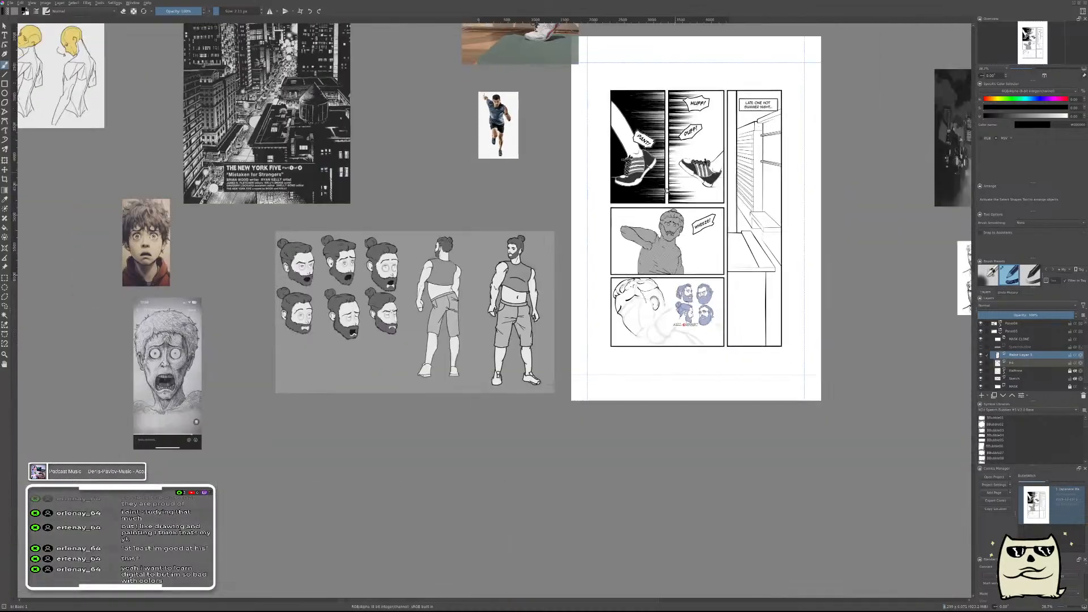
pyautogui.scroll(2, 676, 176)
pyautogui.scroll(5, 678, 261)
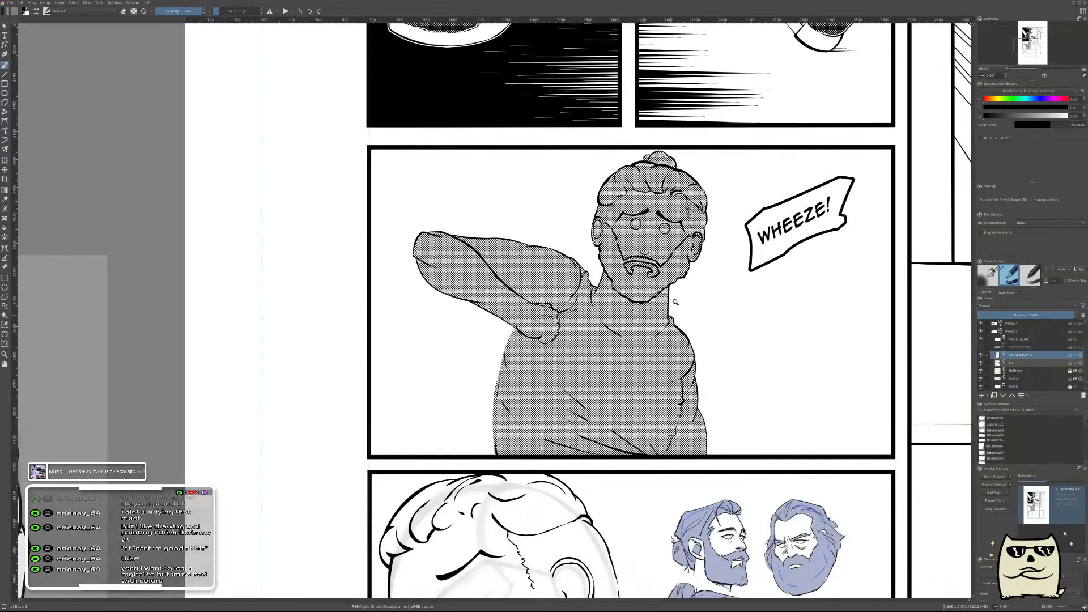
pyautogui.moveTo(696, 278); pyautogui.dragTo(675, 233)
pyautogui.scroll(8, 589, 334)
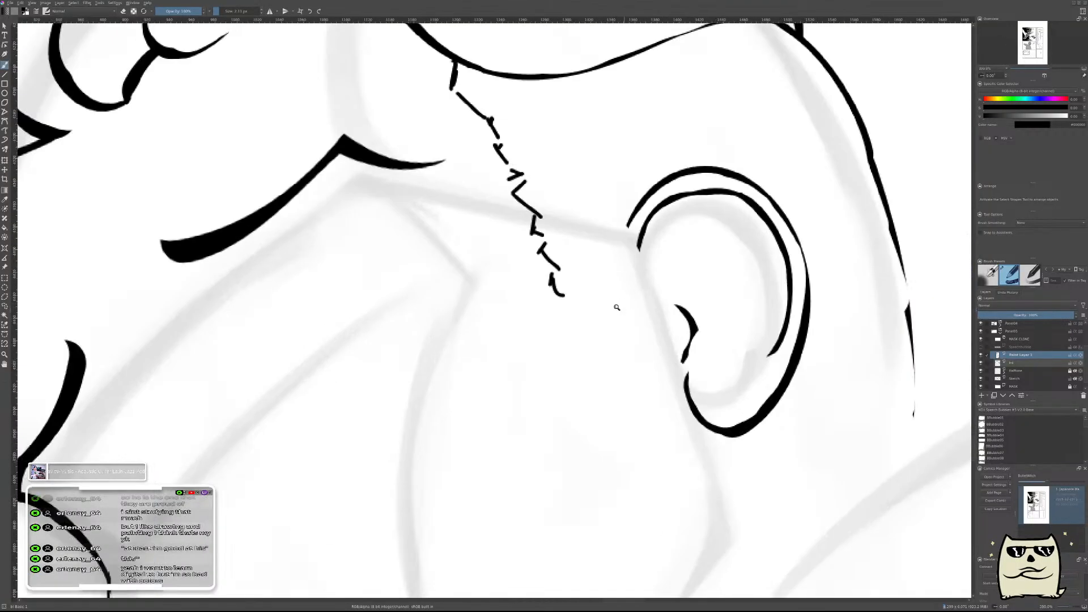
pyautogui.moveTo(709, 358)
pyautogui.mouseDown()
pyautogui.moveTo(447, 296)
pyautogui.moveTo(444, 384)
pyautogui.moveTo(827, 312)
pyautogui.mouseUp()
pyautogui.moveTo(549, 335); pyautogui.dragTo(830, 311)
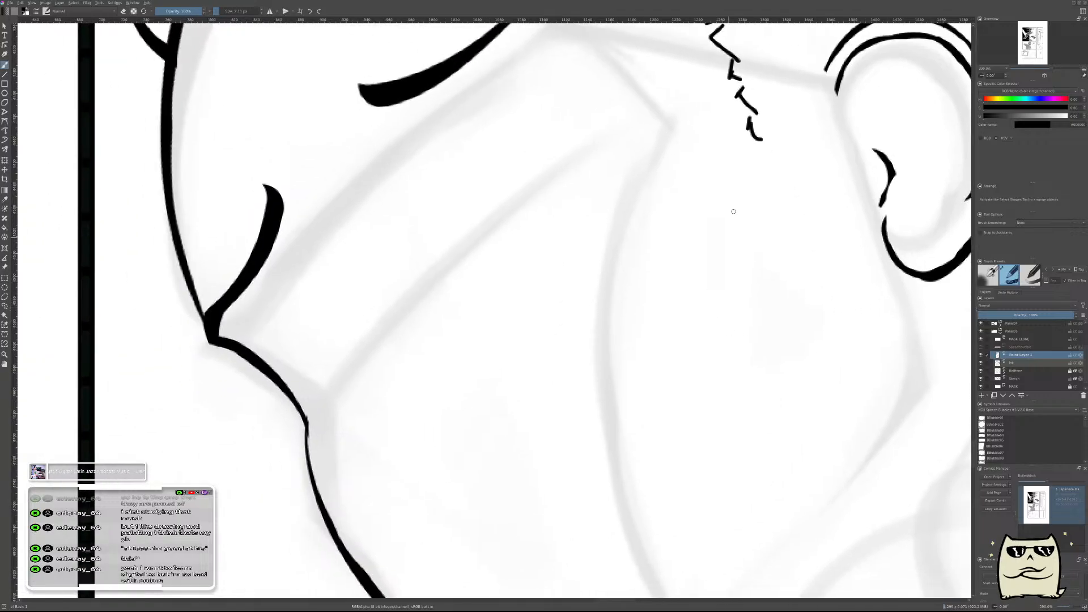
pyautogui.moveTo(766, 150)
pyautogui.mouseDown()
pyautogui.moveTo(751, 164)
pyautogui.moveTo(773, 176)
pyautogui.moveTo(732, 223)
pyautogui.moveTo(731, 255)
pyautogui.moveTo(699, 298)
pyautogui.mouseUp()
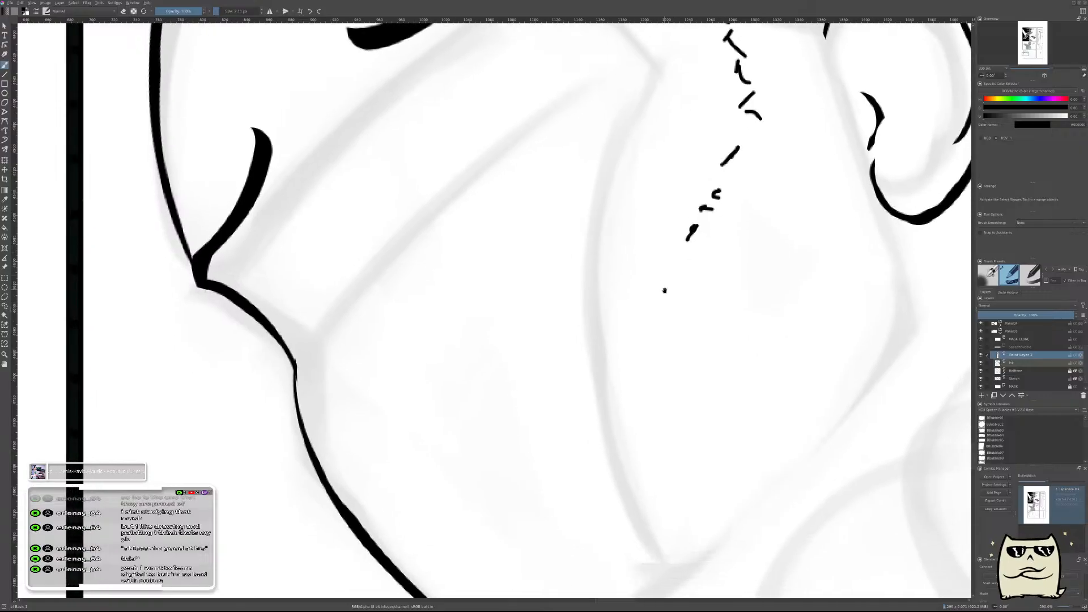
# Add two small ticks at the forward end of the dashed beard edge, working in the mirrored view.
pyautogui.press('m')
pyautogui.moveTo(424, 367)
pyautogui.mouseDown()
pyautogui.moveTo(480, 389)
pyautogui.moveTo(695, 360)
pyautogui.mouseUp()
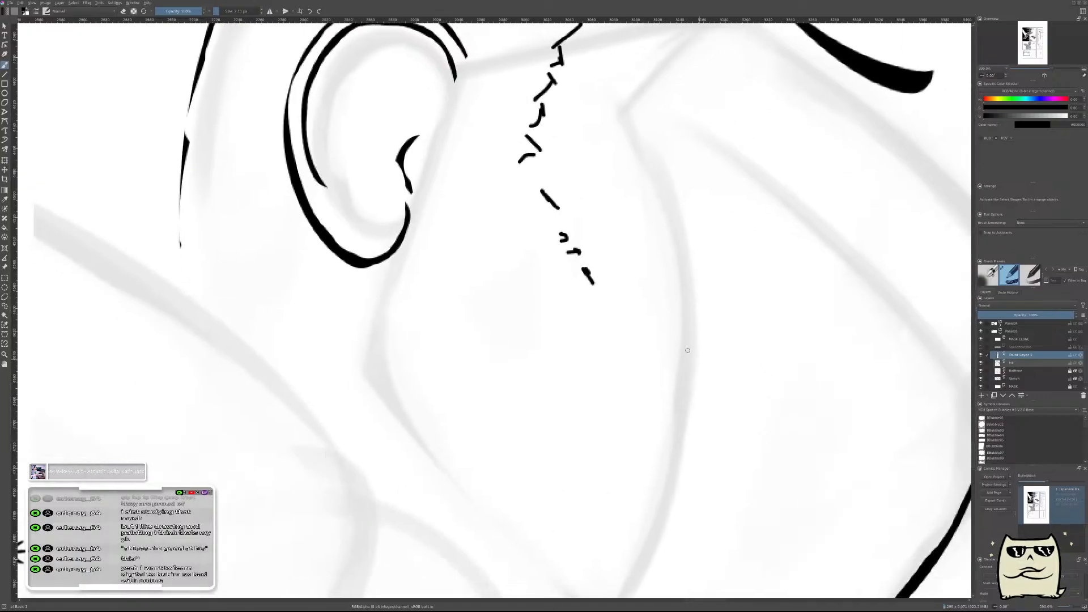
pyautogui.moveTo(628, 296)
pyautogui.mouseDown()
pyautogui.moveTo(638, 302)
pyautogui.moveTo(623, 305)
pyautogui.mouseUp()
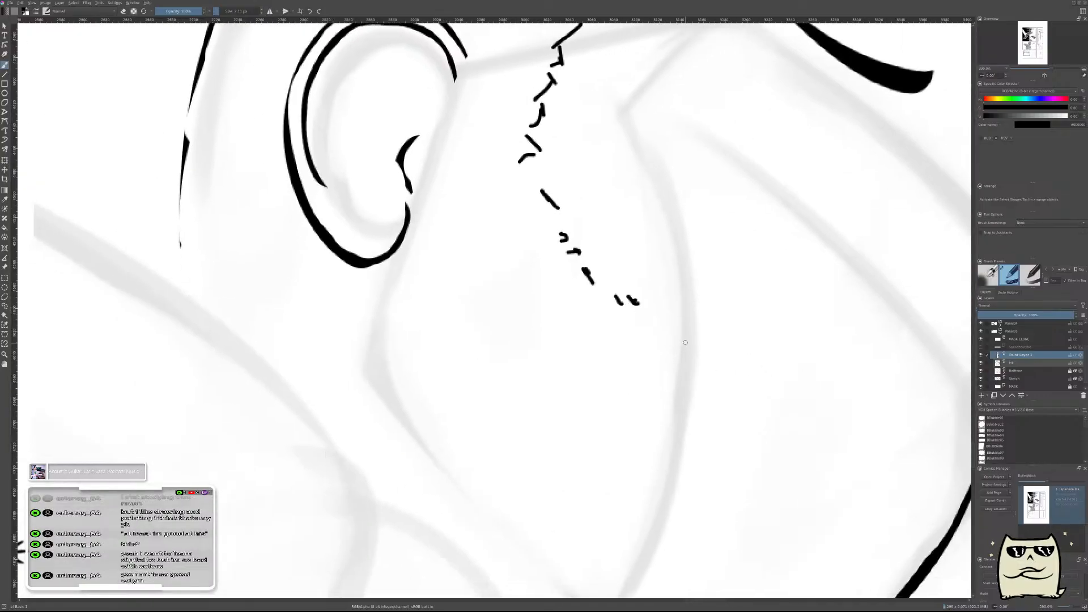
pyautogui.moveTo(706, 318); pyautogui.dragTo(678, 380)
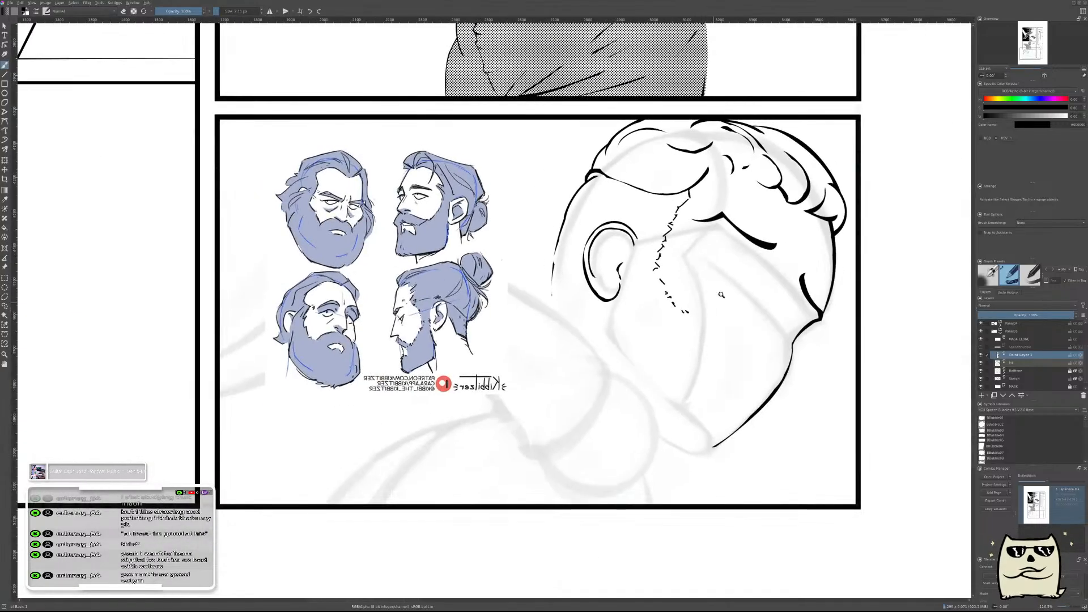
pyautogui.moveTo(724, 290); pyautogui.dragTo(735, 277)
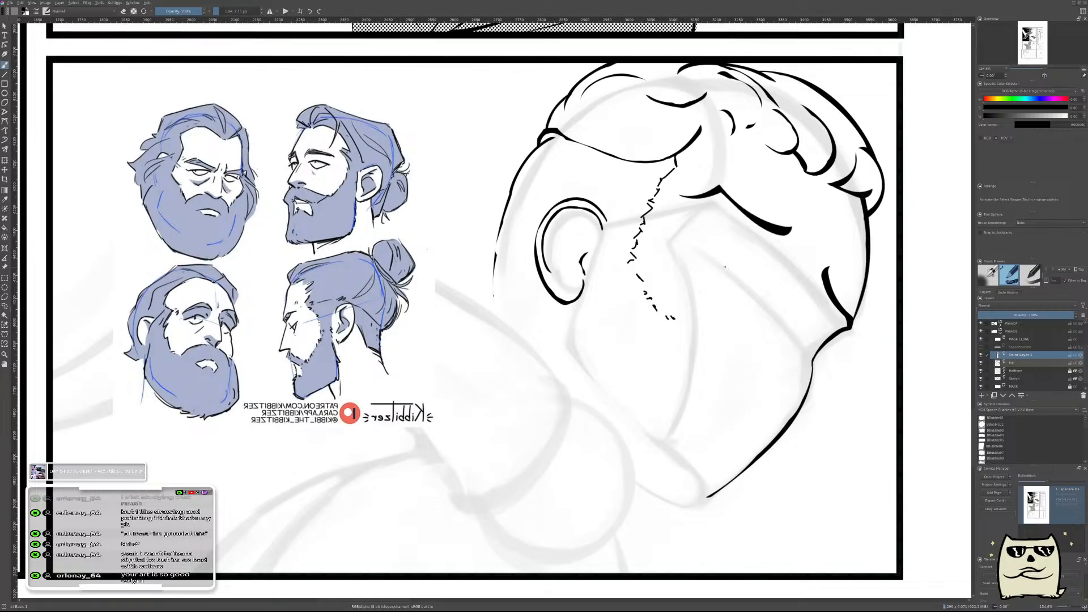
# Restore the unmirrored view of the head and save the document.
pyautogui.press('m')
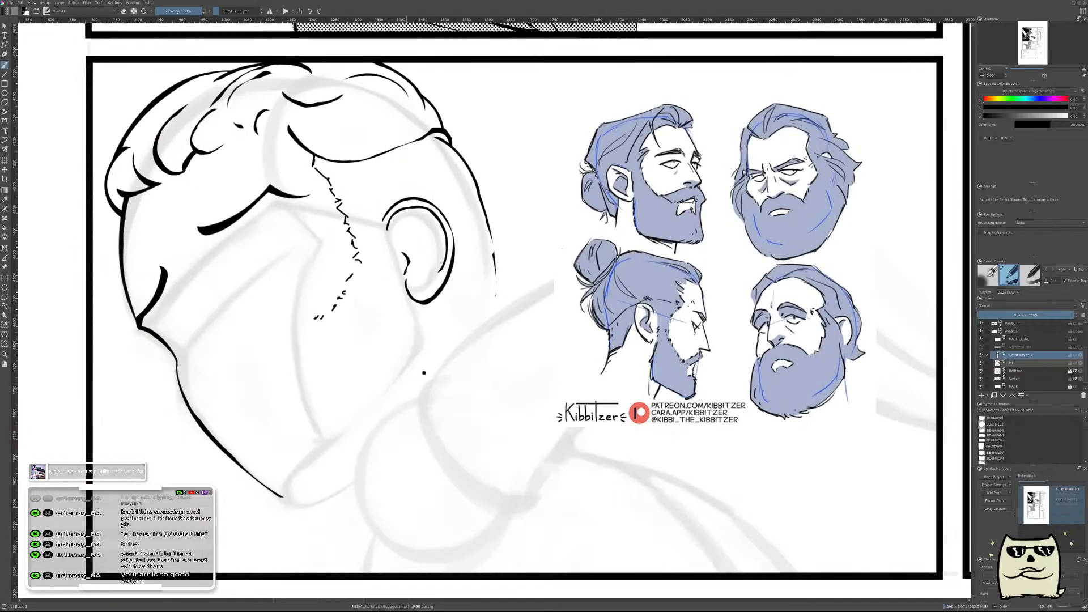
pyautogui.moveTo(416, 376); pyautogui.dragTo(703, 334)
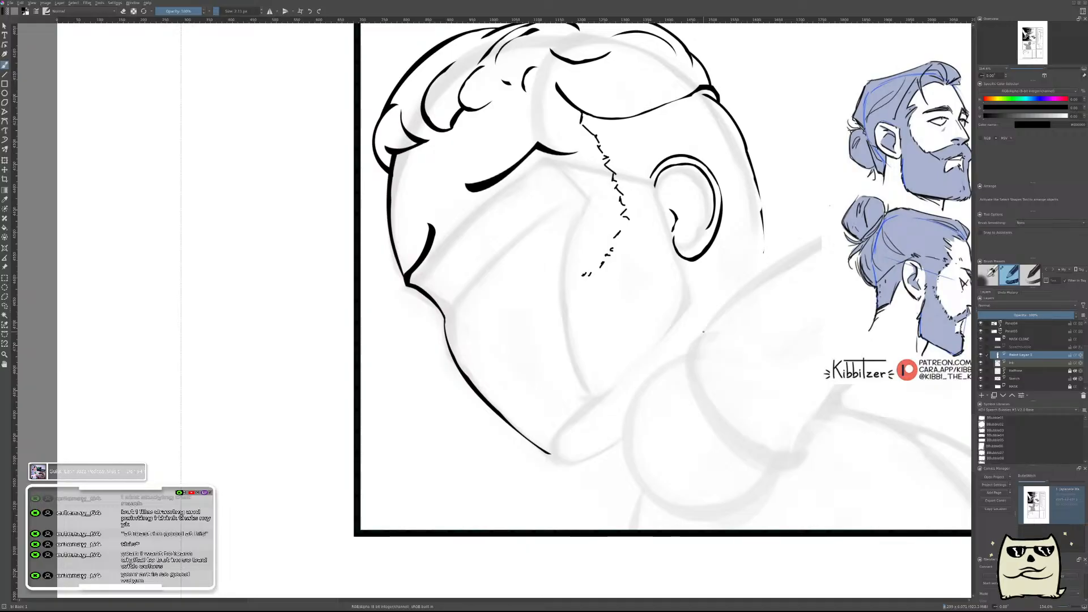
pyautogui.moveTo(641, 319); pyautogui.dragTo(612, 382)
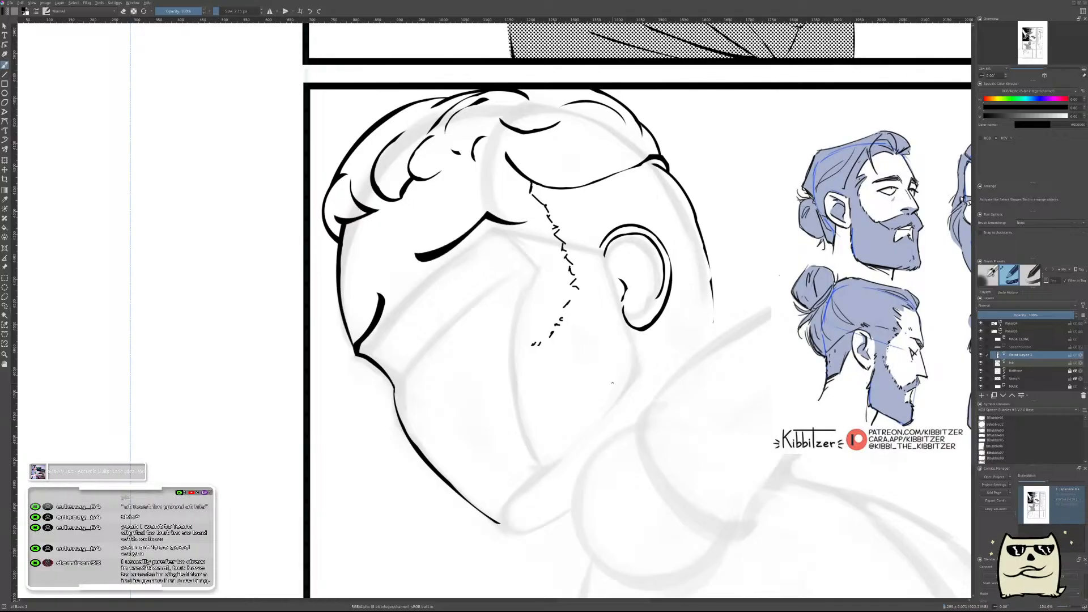
pyautogui.hotkey('ctrl', 's')
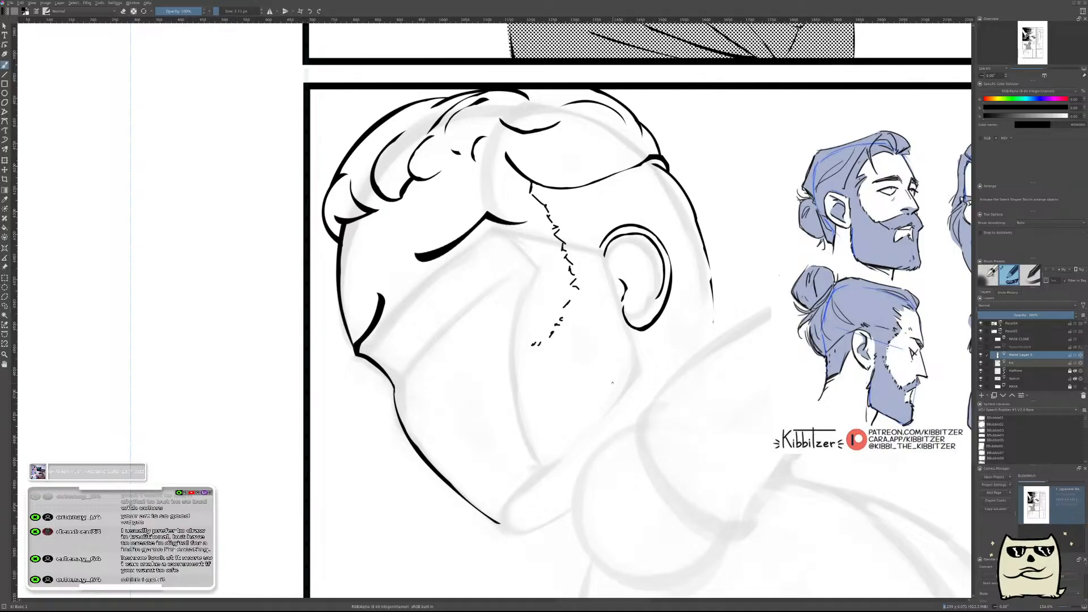
# Raise the sketch layer's opacity to full to check the underdrawing, then fade it to a faint guide beneath the inks.
pyautogui.press('2')
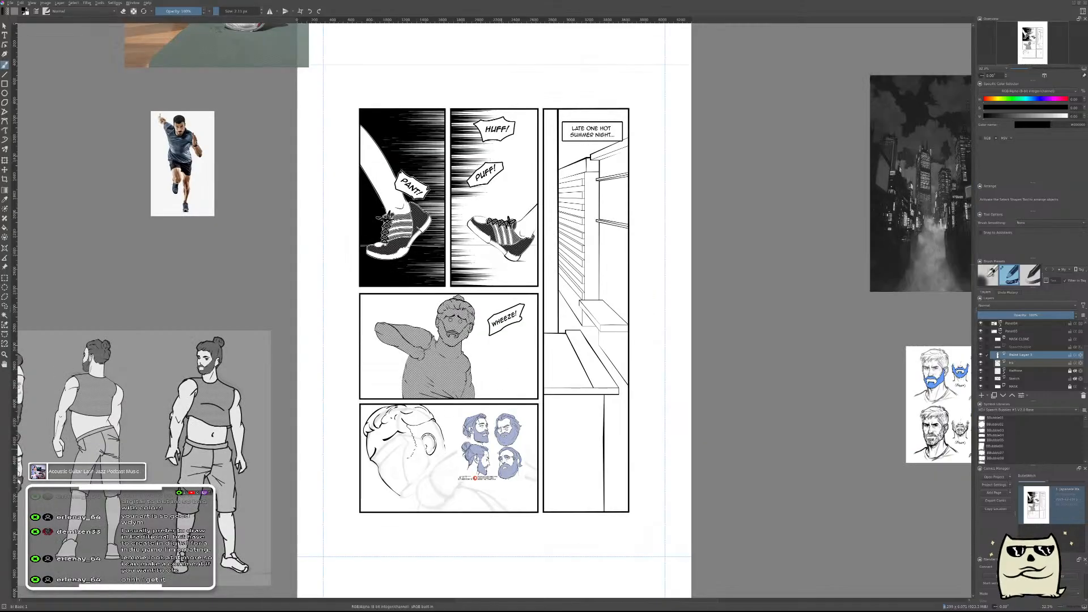
pyautogui.moveTo(459, 458); pyautogui.dragTo(595, 422)
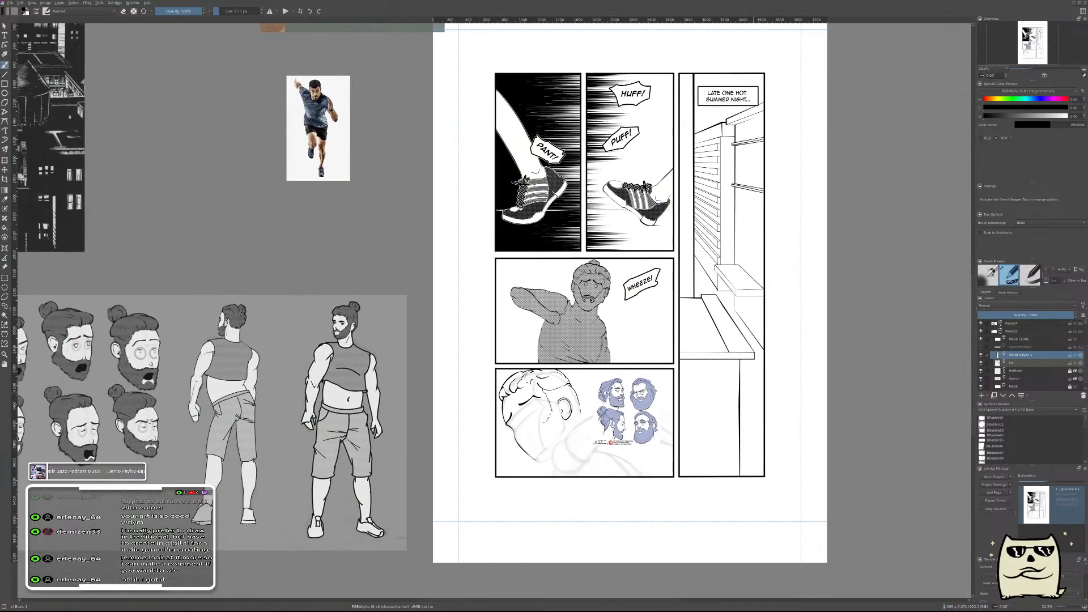
pyautogui.click(1018, 379)
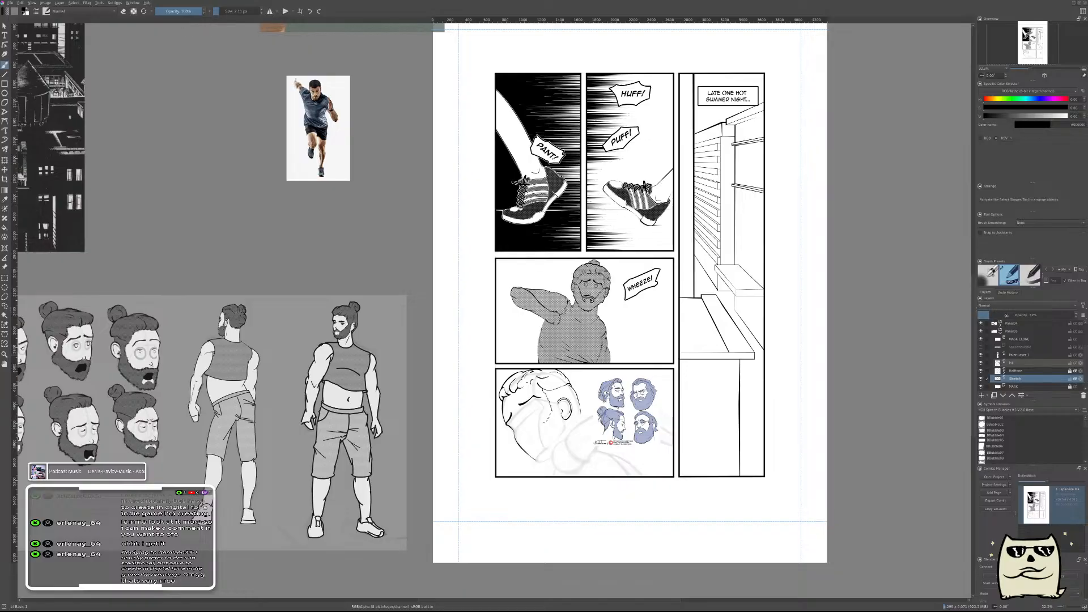
pyautogui.moveTo(988, 315); pyautogui.dragTo(1073, 315)
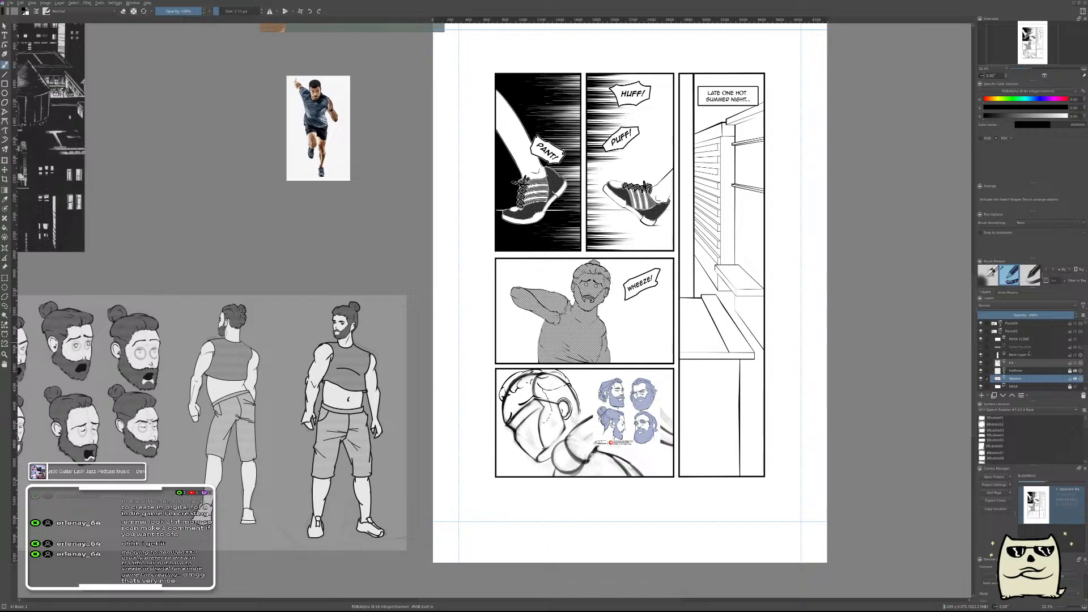
pyautogui.moveTo(1030, 316); pyautogui.dragTo(1000, 317)
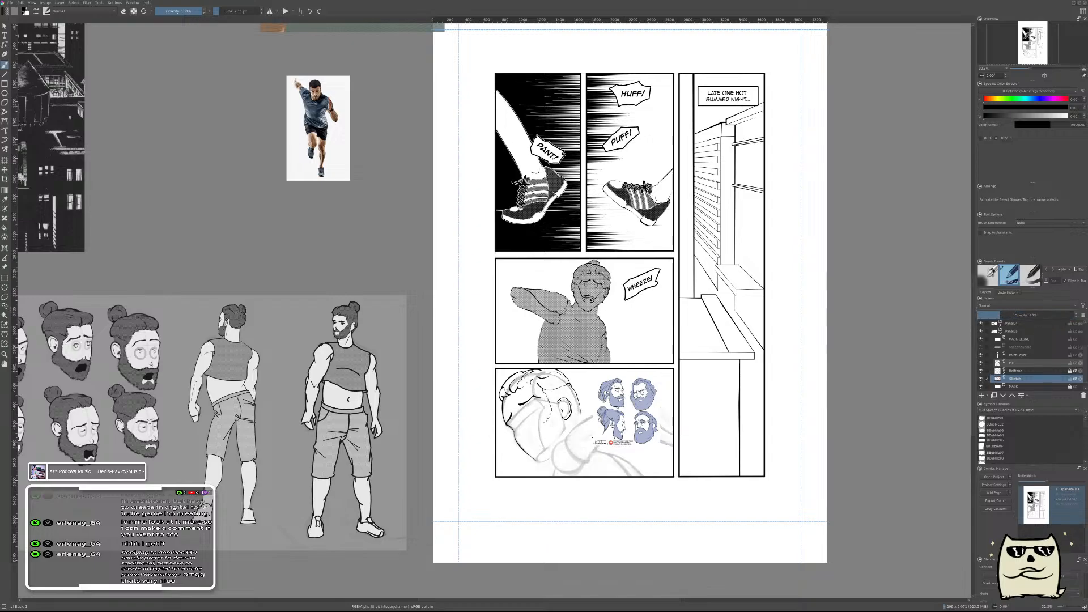
pyautogui.click(981, 379)
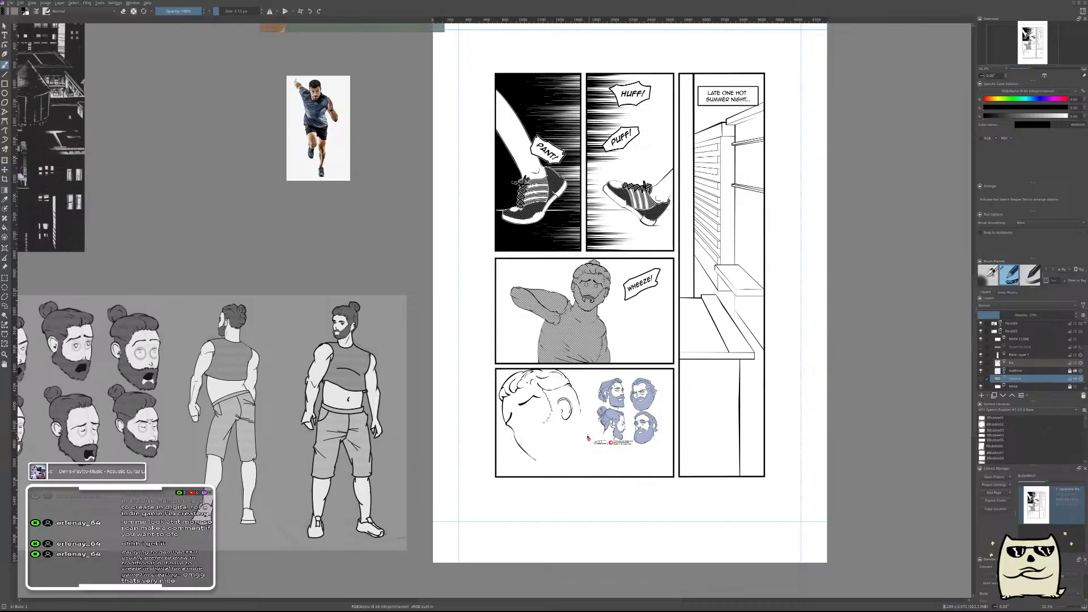
pyautogui.click(980, 379)
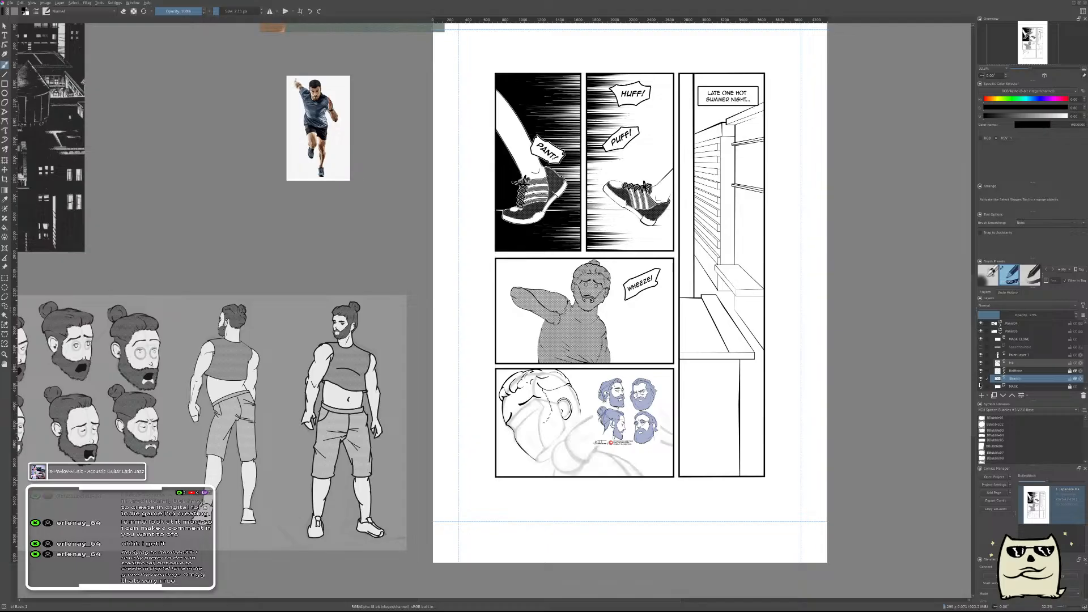
# Compare the inked head with the bearded character sheet and the "WHEEZE!" panel, also checking it in the mirrored view.
pyautogui.moveTo(509, 317); pyautogui.dragTo(842, 268)
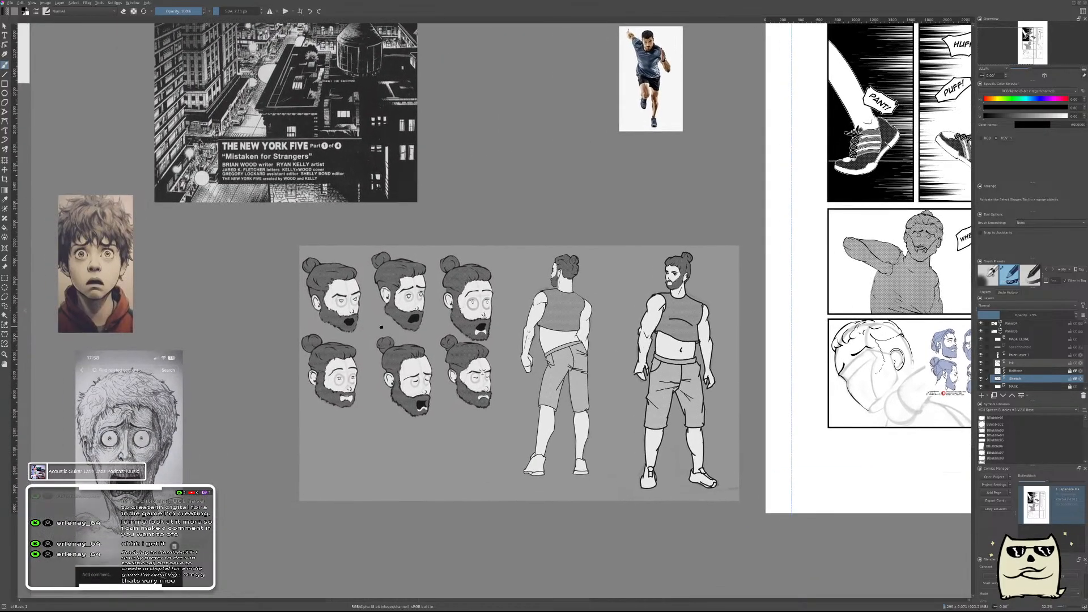
pyautogui.moveTo(376, 328); pyautogui.dragTo(452, 318)
pyautogui.moveTo(722, 308); pyautogui.dragTo(485, 322)
pyautogui.moveTo(810, 290); pyautogui.dragTo(624, 317)
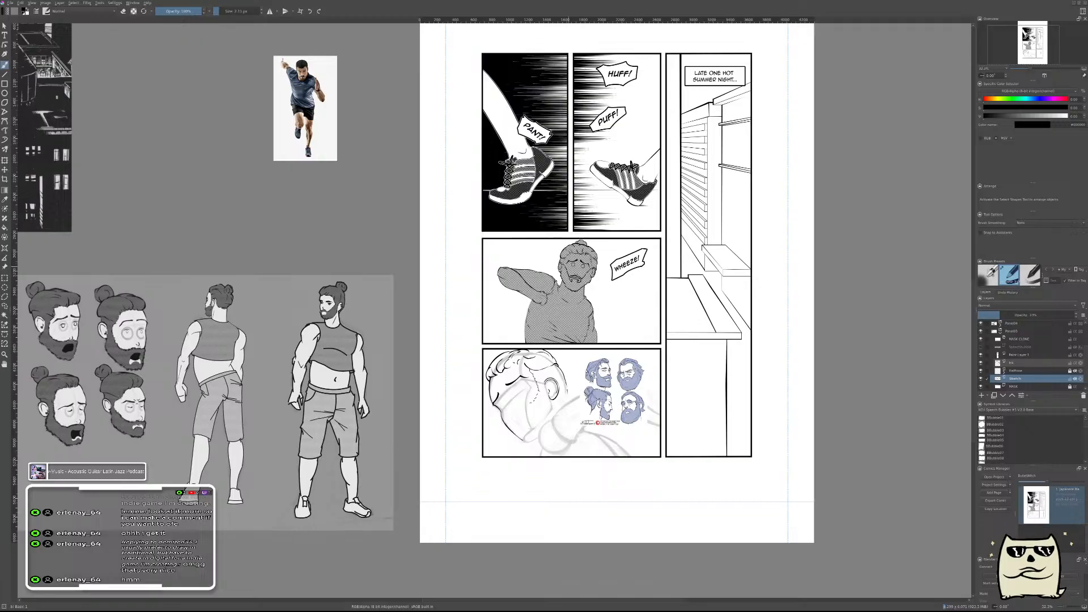
pyautogui.scroll(5, 575, 269)
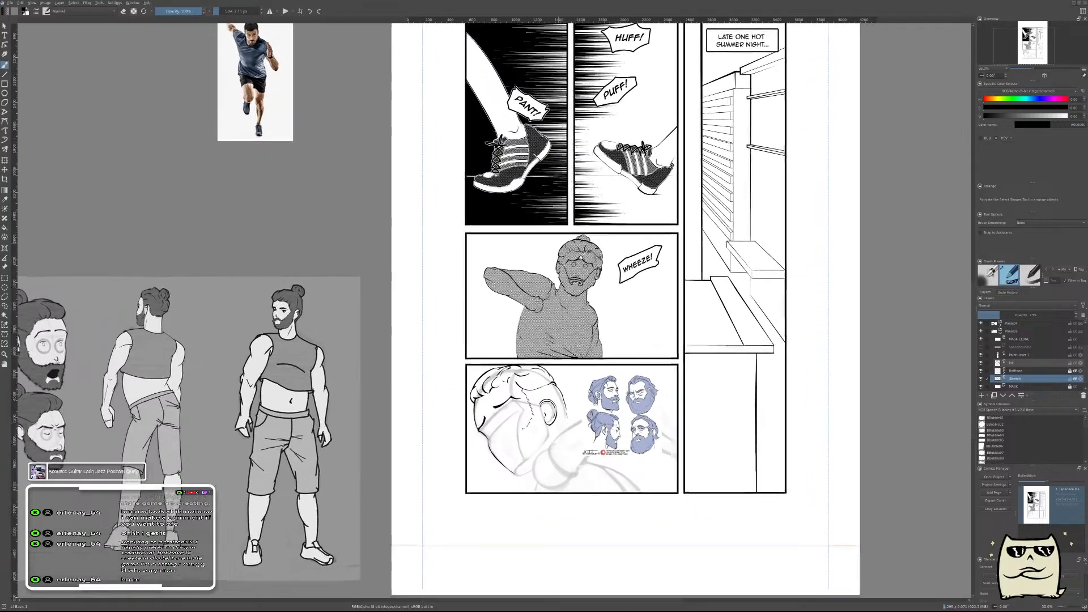
pyautogui.scroll(2, 613, 271)
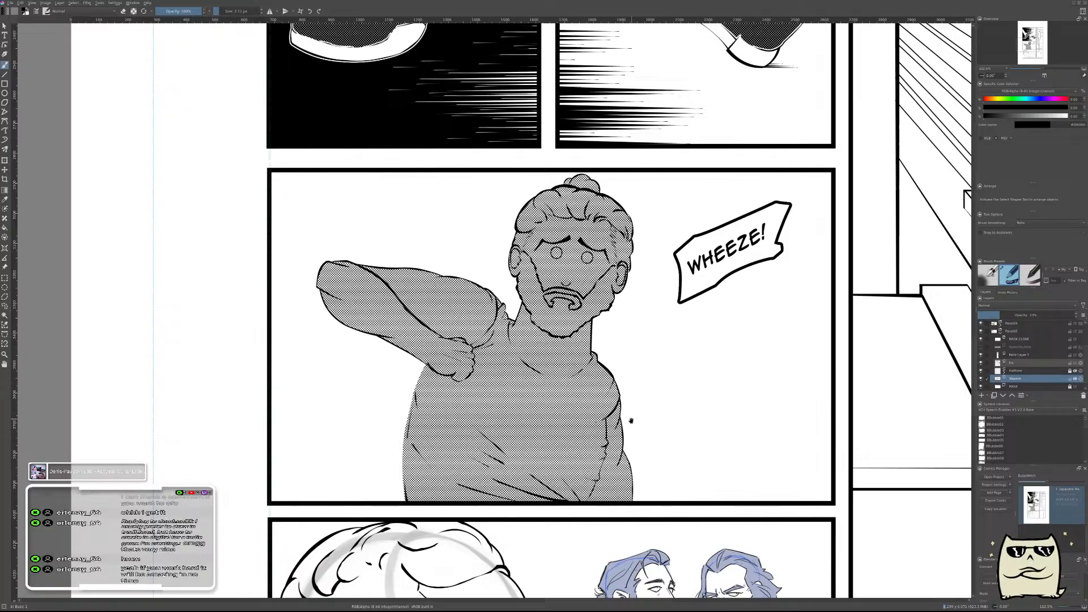
pyautogui.scroll(5, 636, 396)
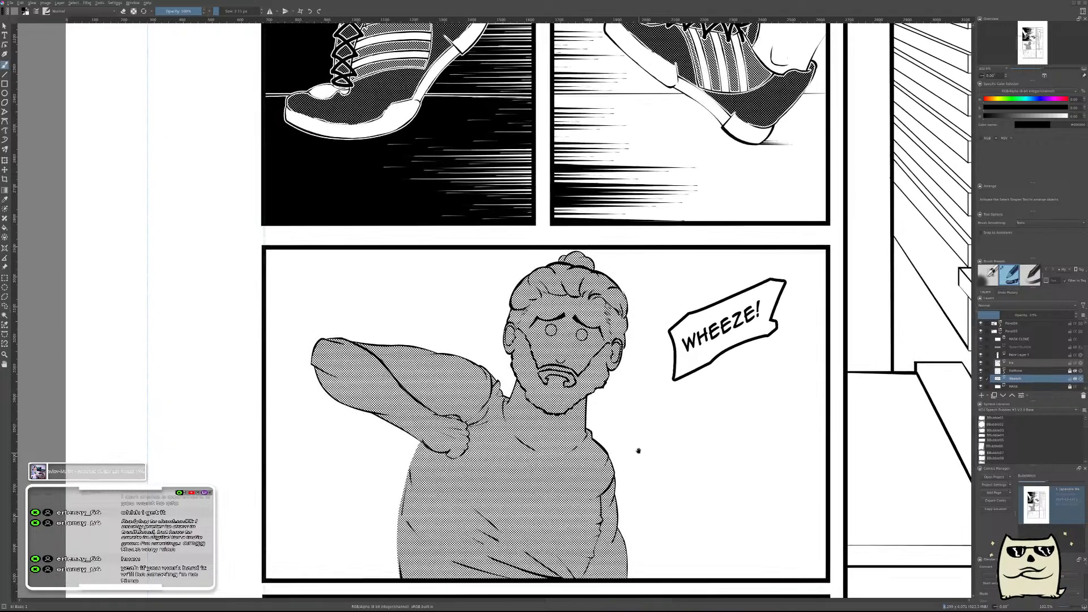
pyautogui.moveTo(687, 384); pyautogui.dragTo(684, 311)
pyautogui.moveTo(651, 381); pyautogui.dragTo(616, 446)
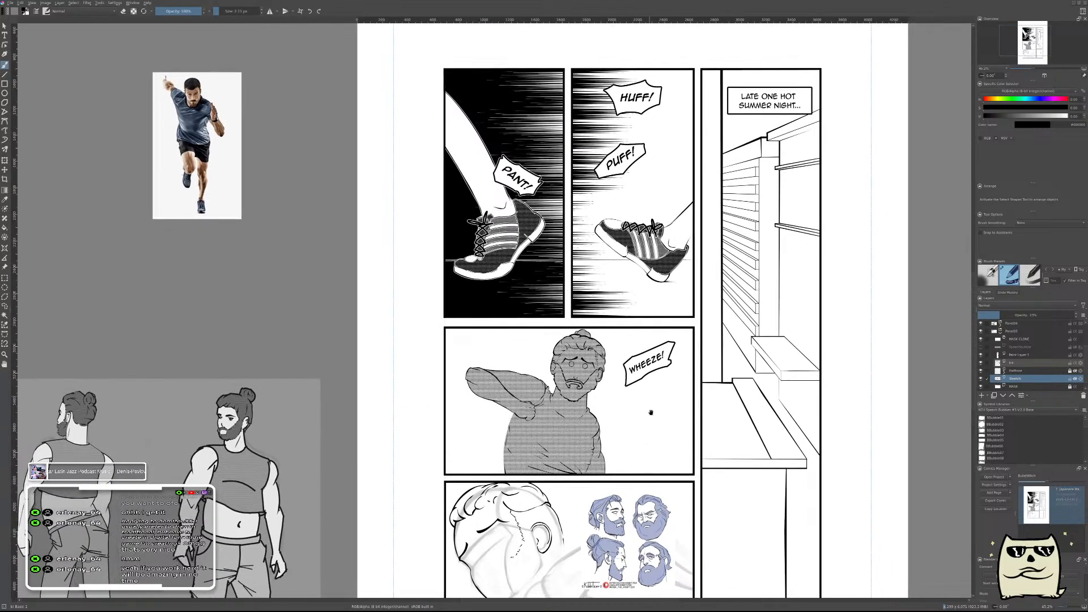
pyautogui.moveTo(651, 407); pyautogui.dragTo(673, 332)
pyautogui.moveTo(594, 416); pyautogui.dragTo(641, 316)
pyautogui.press('m')
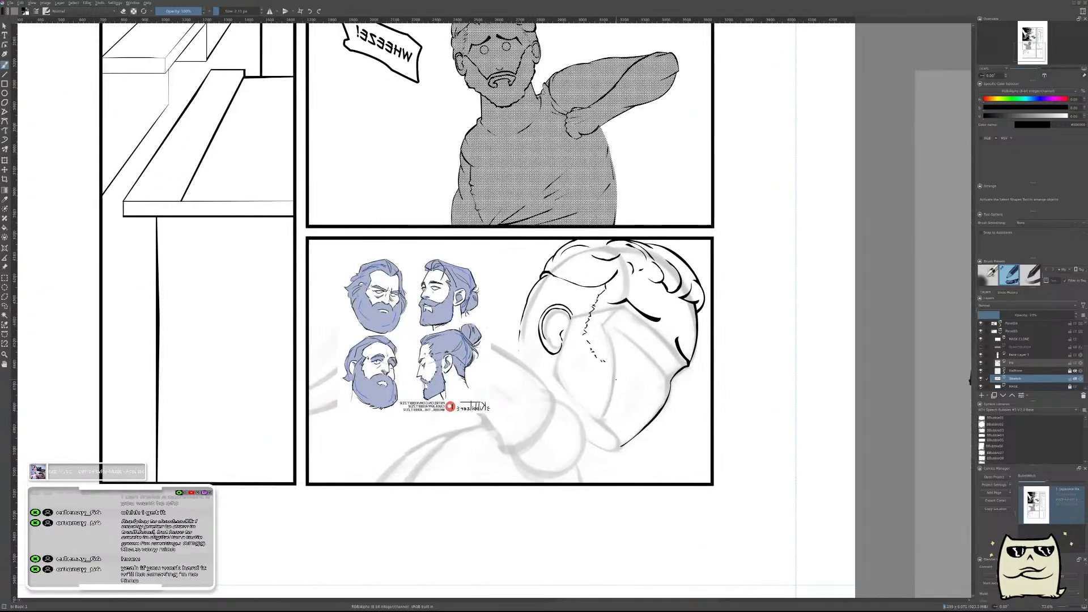
pyautogui.press('m')
pyautogui.moveTo(501, 381); pyautogui.dragTo(745, 354)
pyautogui.moveTo(646, 316)
pyautogui.mouseDown()
pyautogui.moveTo(680, 300)
pyautogui.moveTo(666, 317)
pyautogui.mouseUp()
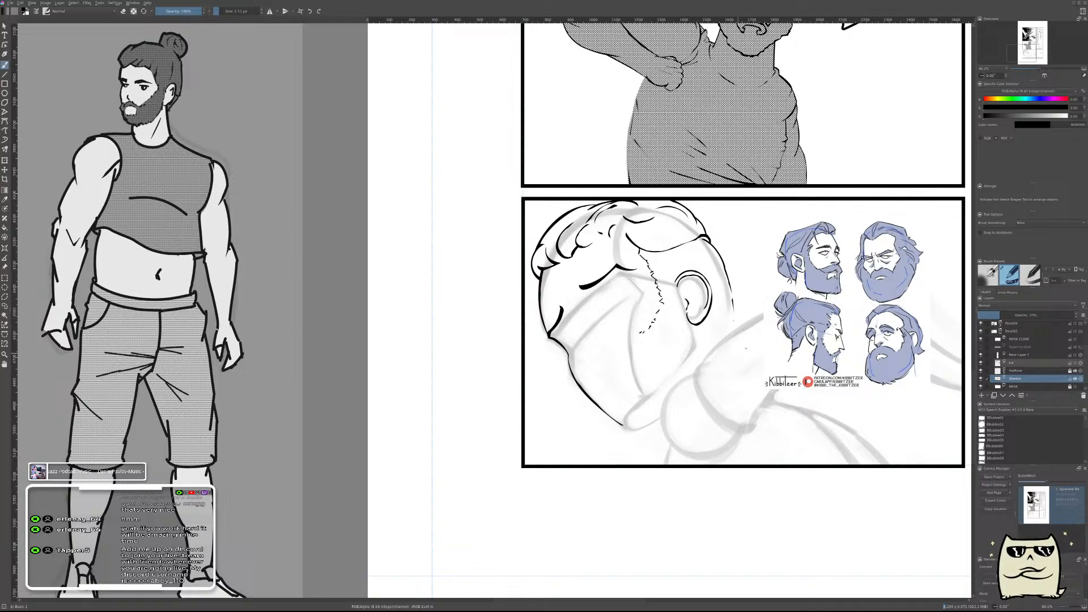
pyautogui.moveTo(725, 321); pyautogui.dragTo(676, 322)
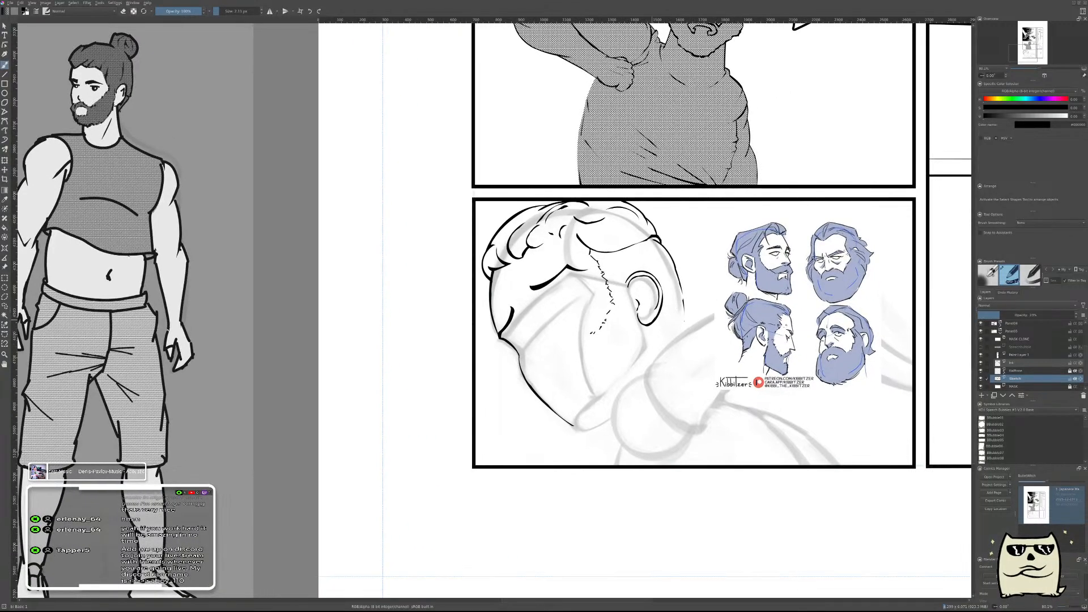
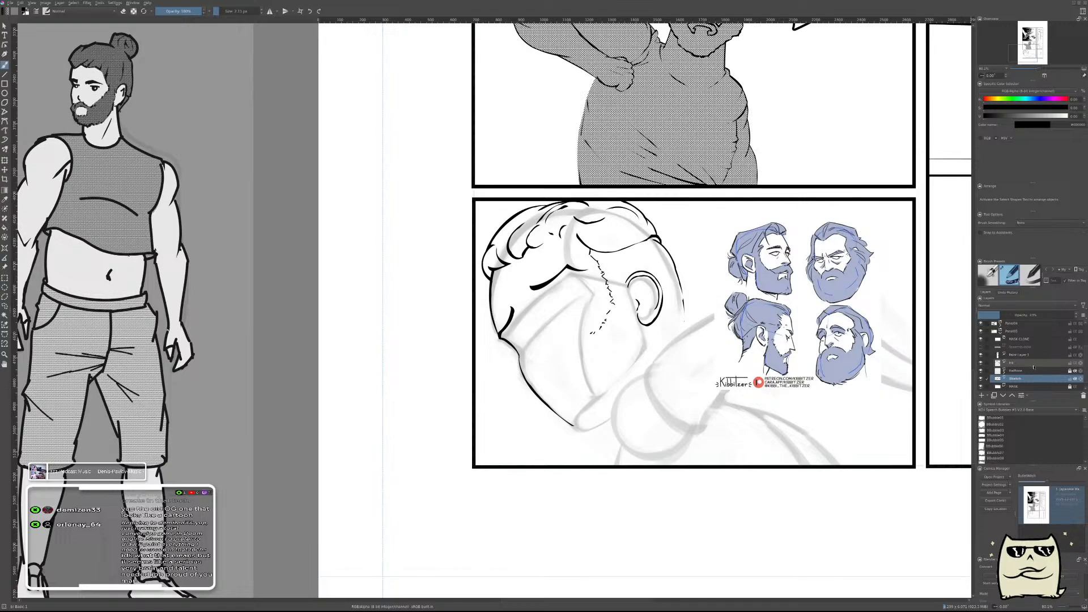
# Examine the inked head's cheek and dashed beard edge up close, also checking it in the mirrored view.
pyautogui.click(1013, 363)
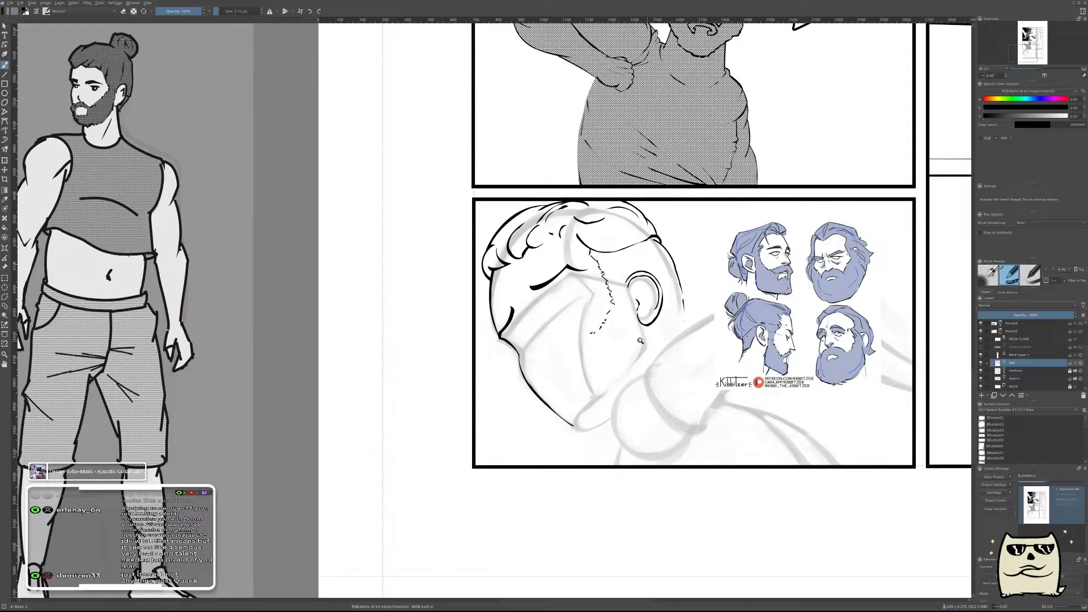
pyautogui.scroll(5, 615, 351)
pyautogui.scroll(-2, 629, 328)
pyautogui.press('m')
pyautogui.moveTo(587, 363)
pyautogui.mouseDown()
pyautogui.moveTo(738, 349)
pyautogui.moveTo(826, 320)
pyautogui.mouseUp()
pyautogui.press('m')
pyautogui.moveTo(539, 335); pyautogui.dragTo(810, 331)
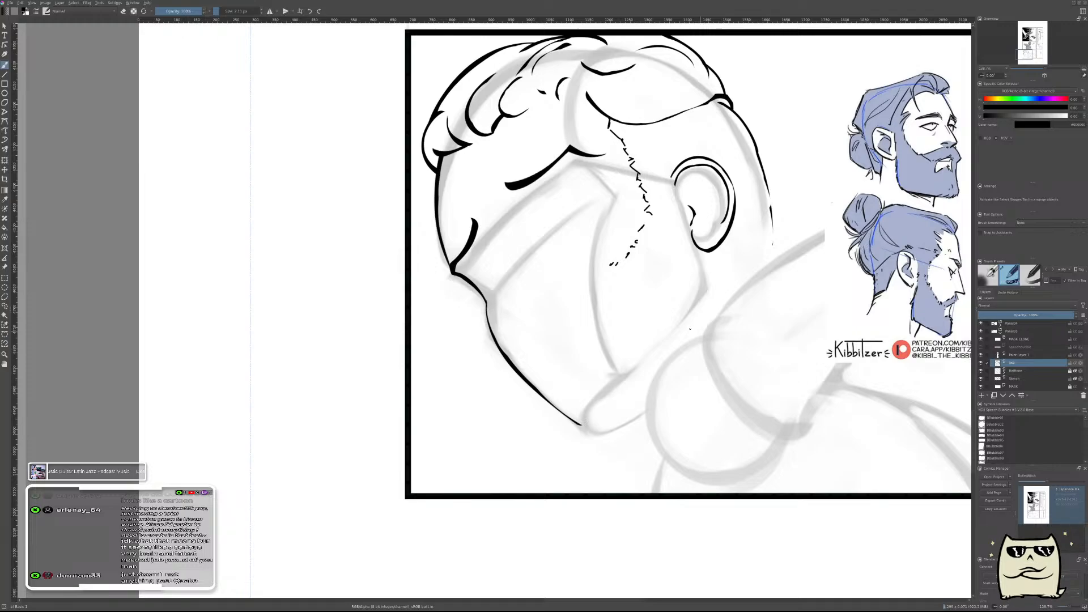
pyautogui.scroll(3, 637, 305)
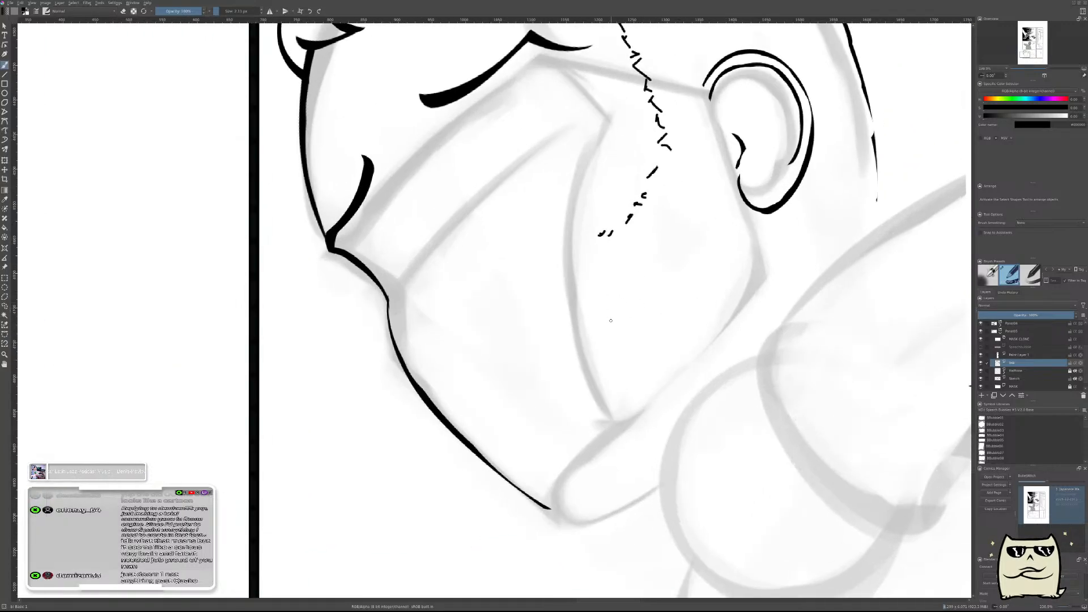
pyautogui.moveTo(742, 274); pyautogui.dragTo(411, 363)
pyautogui.moveTo(409, 403); pyautogui.dragTo(456, 381)
pyautogui.moveTo(619, 342); pyautogui.dragTo(653, 365)
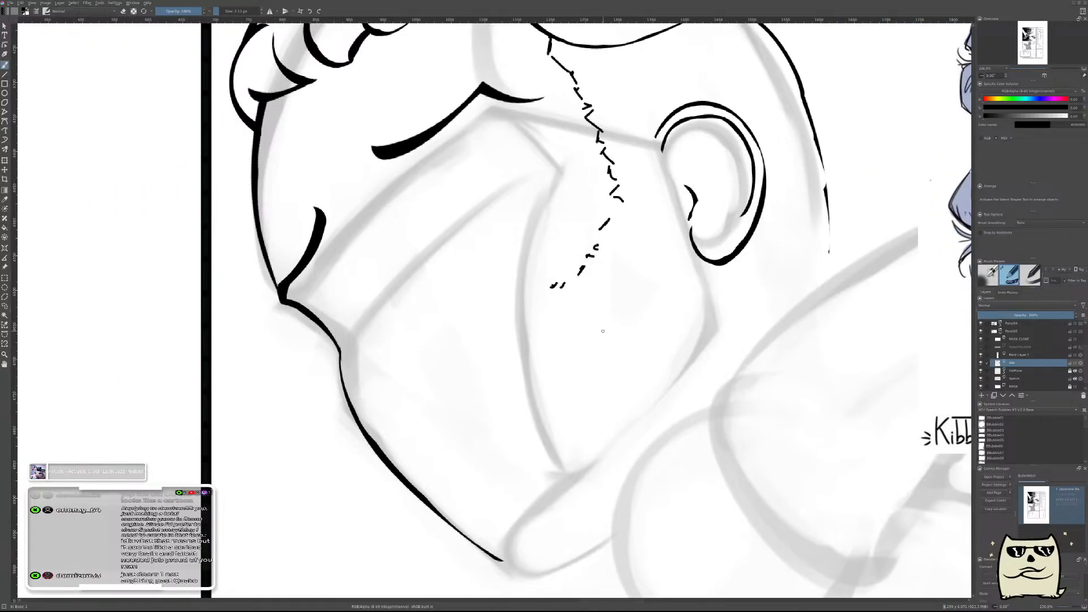
# Erase the lower dashes of the beard edge on Paint Layer 1, keeping the jagged sideburn line above.
pyautogui.press('e')
pyautogui.click(1007, 355)
pyautogui.moveTo(595, 249); pyautogui.dragTo(555, 257)
pyautogui.moveTo(585, 224); pyautogui.dragTo(600, 216)
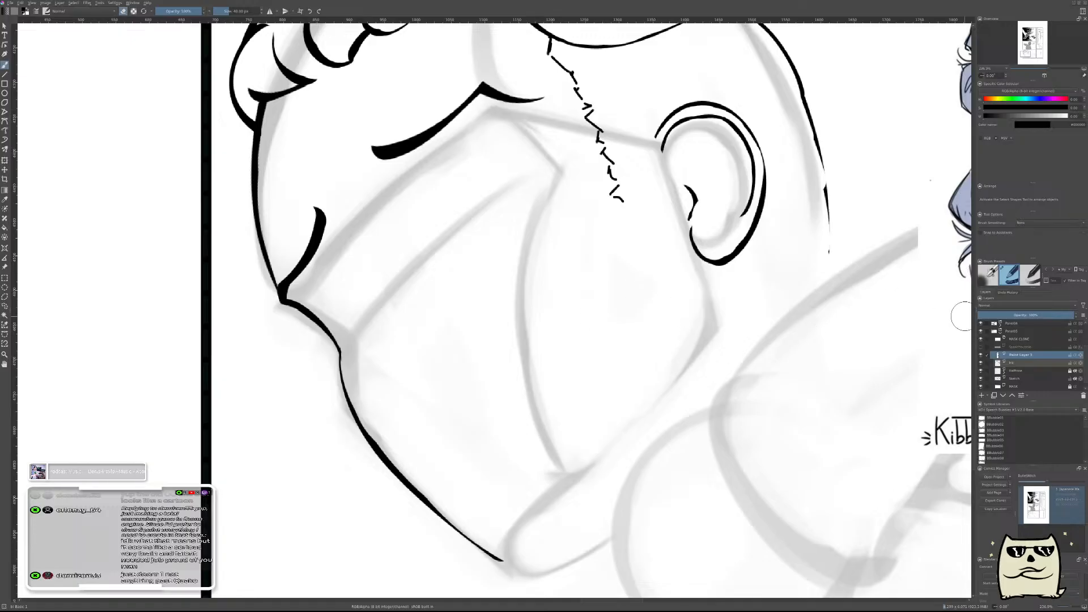
pyautogui.moveTo(598, 281)
pyautogui.mouseDown()
pyautogui.moveTo(576, 301)
pyautogui.moveTo(596, 254)
pyautogui.mouseUp()
pyautogui.press('e')
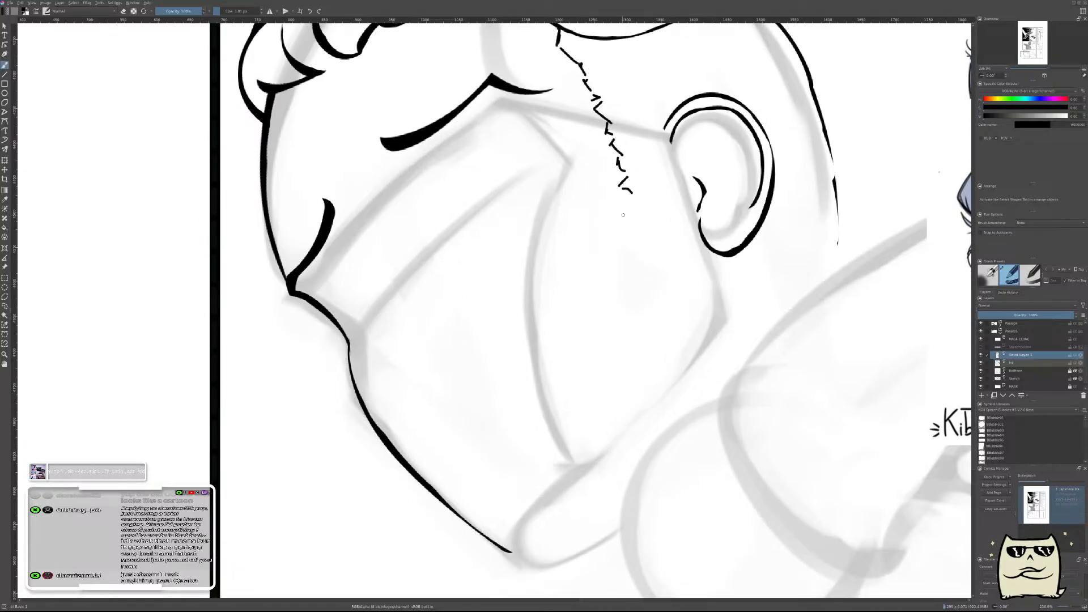
# Redraw the lower beard edge with short dashes running down the cheek and turning forward toward the mouth.
pyautogui.moveTo(626, 218)
pyautogui.mouseDown()
pyautogui.moveTo(608, 255)
pyautogui.moveTo(627, 250)
pyautogui.moveTo(596, 289)
pyautogui.moveTo(612, 279)
pyautogui.mouseUp()
pyautogui.hotkey('ctrl', 'z')
pyautogui.hotkey('ctrl', 'z')
pyautogui.hotkey('ctrl', 'z')
pyautogui.moveTo(605, 301); pyautogui.dragTo(594, 333)
pyautogui.moveTo(593, 341); pyautogui.dragTo(588, 350)
pyautogui.scroll(-8, 561, 336)
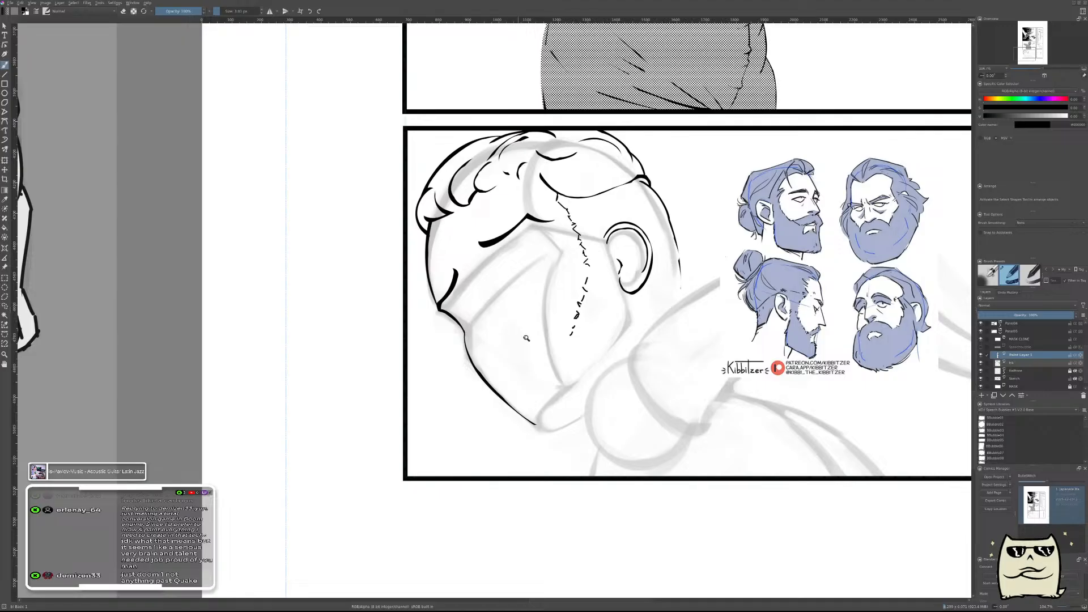
pyautogui.scroll(3, 558, 319)
pyautogui.scroll(-3, 549, 364)
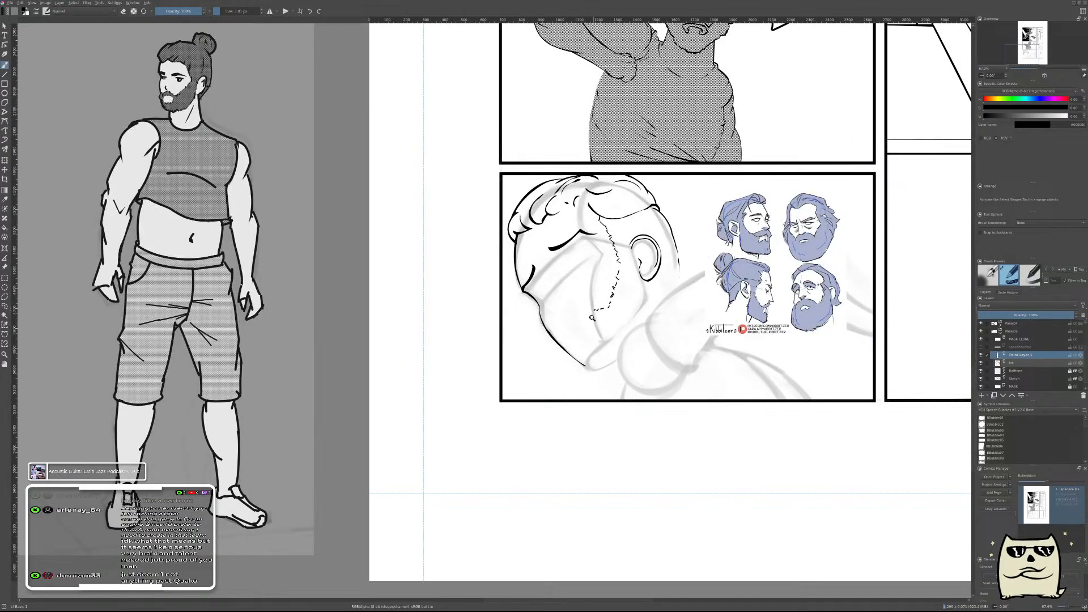
# Check the redrawn beard edge against the "WHEEZE!" panel and bearded-head references in mirrored and normal views.
pyautogui.scroll(3, 592, 318)
pyautogui.press('m')
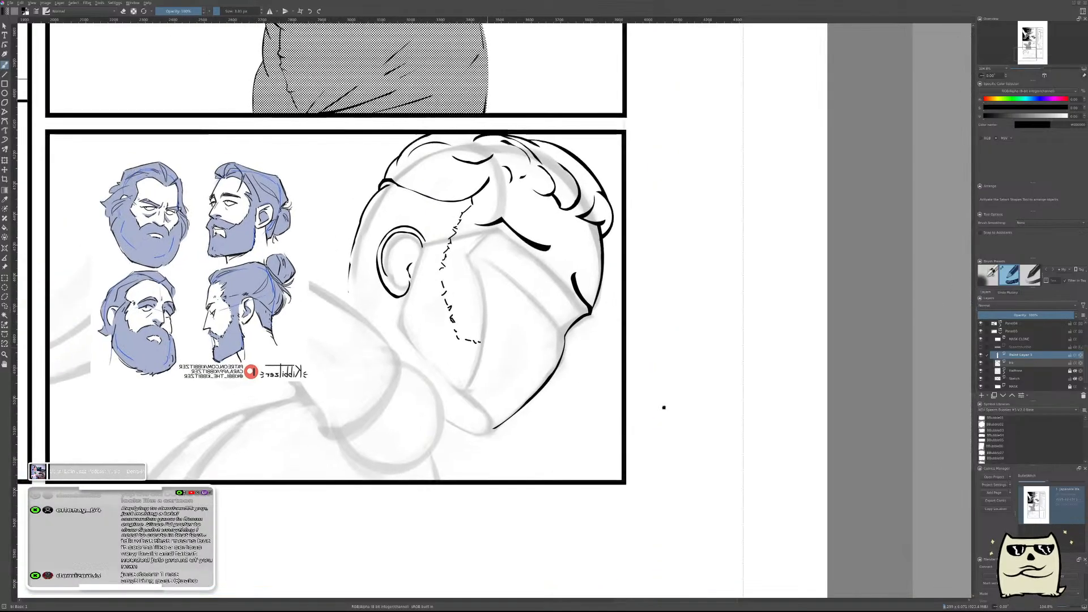
pyautogui.moveTo(651, 405); pyautogui.dragTo(733, 427)
pyautogui.moveTo(607, 291); pyautogui.dragTo(663, 471)
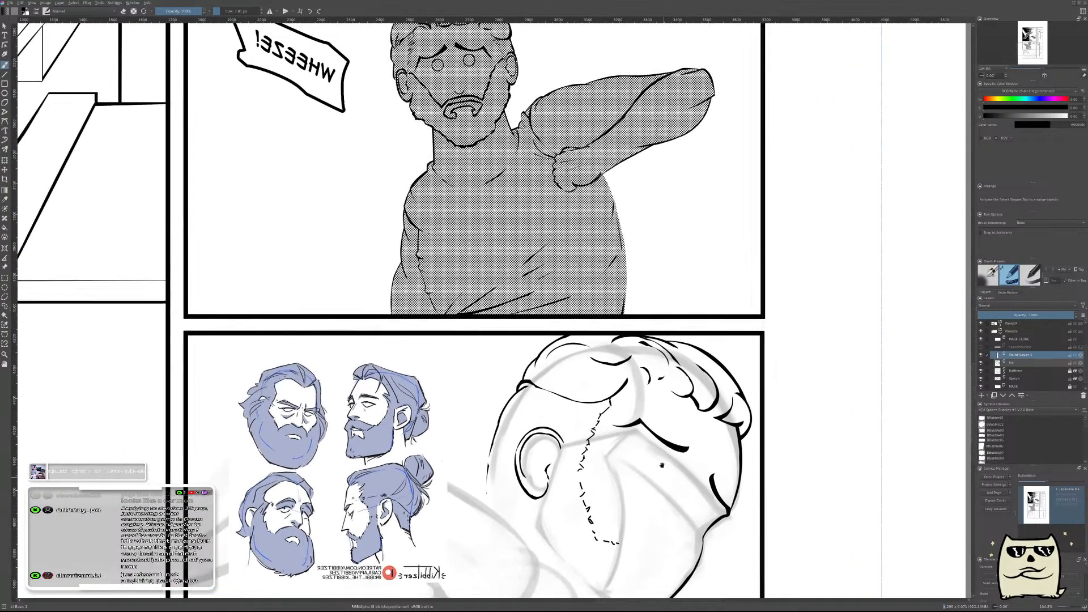
pyautogui.moveTo(690, 537); pyautogui.dragTo(642, 367)
pyautogui.scroll(3, 617, 369)
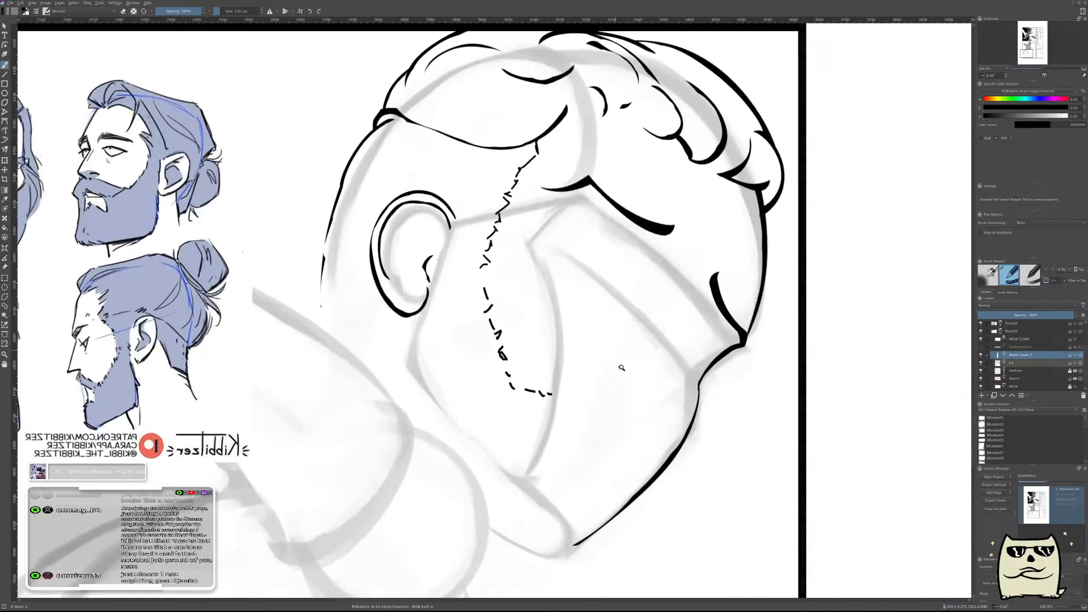
pyautogui.press('m')
pyautogui.scroll(1, 794, 365)
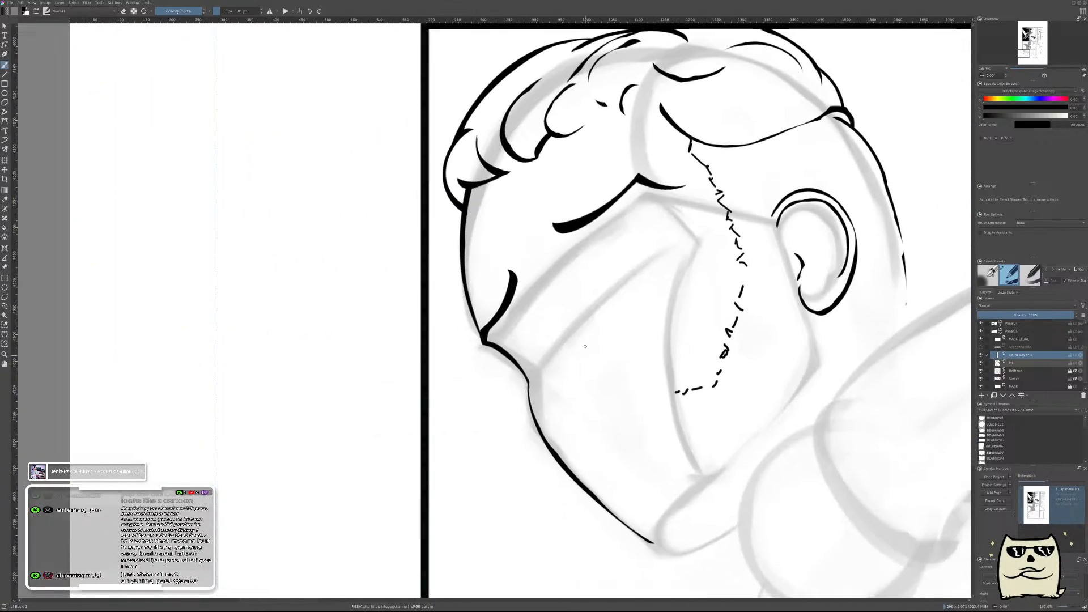
pyautogui.scroll(1, 624, 399)
pyautogui.scroll(-1, 613, 417)
pyautogui.scroll(-3, 621, 373)
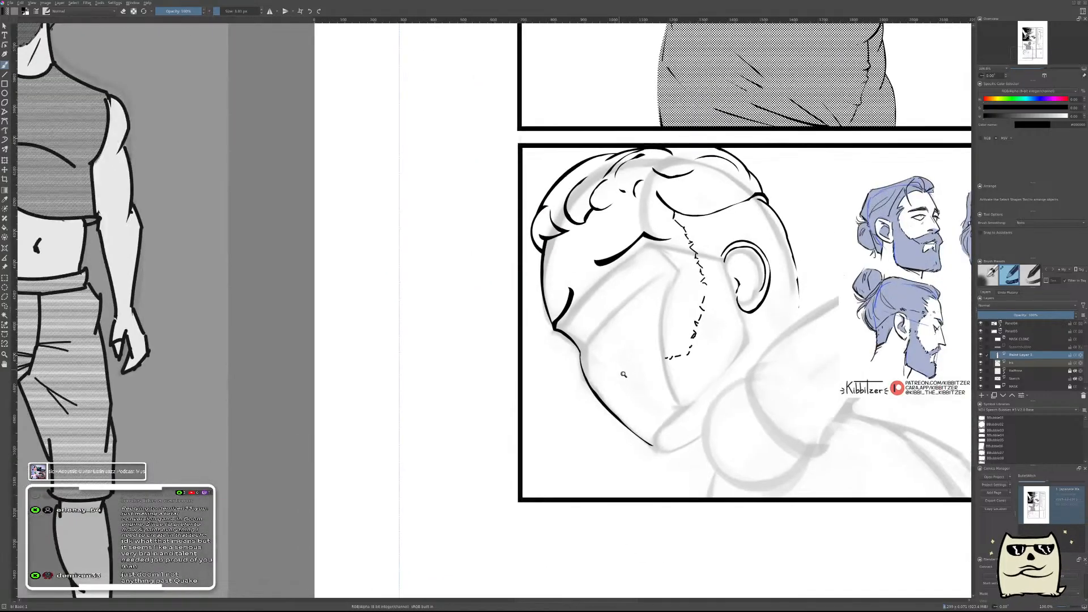
pyautogui.scroll(2, 675, 390)
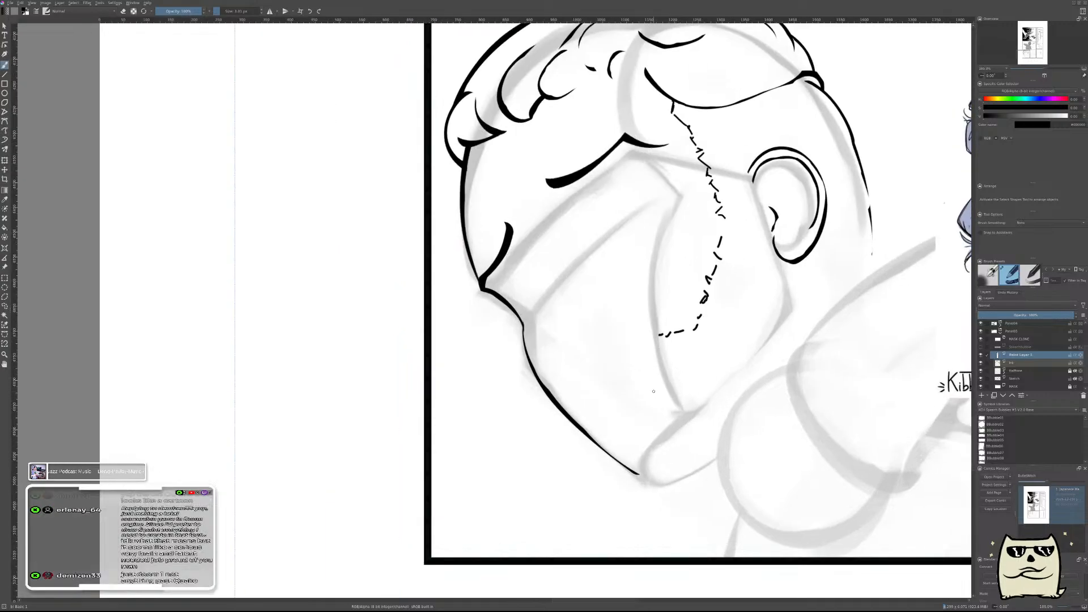
# Try to ink the rear beard edge with broken strokes from below the earlobe down along the jaw.
pyautogui.moveTo(666, 336)
pyautogui.mouseDown()
pyautogui.moveTo(580, 360)
pyautogui.moveTo(556, 389)
pyautogui.mouseUp()
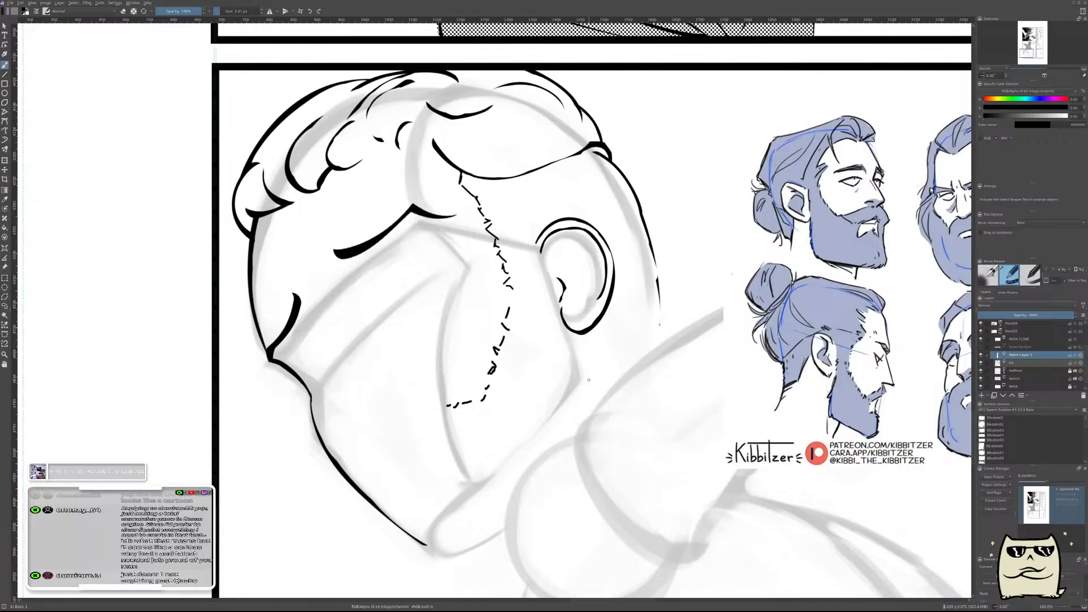
pyautogui.moveTo(579, 356); pyautogui.dragTo(599, 368)
pyautogui.moveTo(562, 315)
pyautogui.mouseDown()
pyautogui.moveTo(587, 355)
pyautogui.moveTo(568, 324)
pyautogui.moveTo(582, 335)
pyautogui.mouseUp()
pyautogui.hotkey('ctrl', 'z')
pyautogui.moveTo(552, 336)
pyautogui.mouseDown()
pyautogui.moveTo(577, 330)
pyautogui.moveTo(591, 346)
pyautogui.moveTo(575, 326)
pyautogui.moveTo(604, 376)
pyautogui.moveTo(546, 446)
pyautogui.mouseUp()
pyautogui.hotkey('ctrl', 'z')
pyautogui.hotkey('ctrl', 'z')
pyautogui.hotkey('ctrl', 'z')
pyautogui.moveTo(554, 409); pyautogui.dragTo(514, 476)
pyautogui.moveTo(540, 426); pyautogui.dragTo(502, 483)
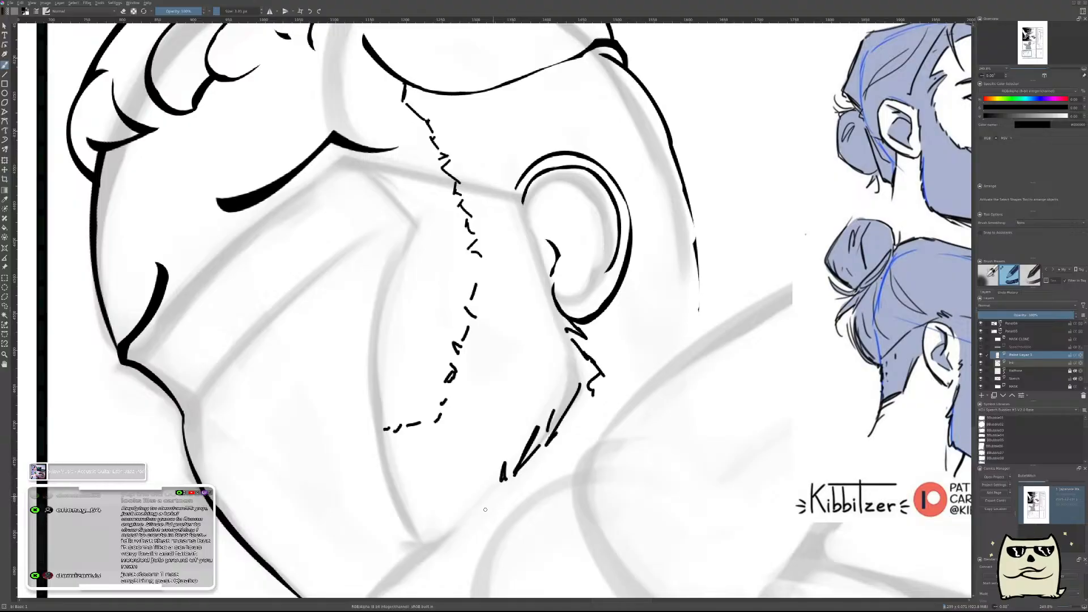
# Erase the trial beard strokes between the earlobe and the jaw.
pyautogui.keyDown('shift'); pyautogui.moveTo(583, 431); pyautogui.dragTo(639, 373); pyautogui.keyUp('shift')
pyautogui.moveTo(568, 291)
pyautogui.mouseDown()
pyautogui.moveTo(586, 404)
pyautogui.moveTo(601, 394)
pyautogui.mouseUp()
pyautogui.hotkey('ctrl', 'z')
pyautogui.press('e')
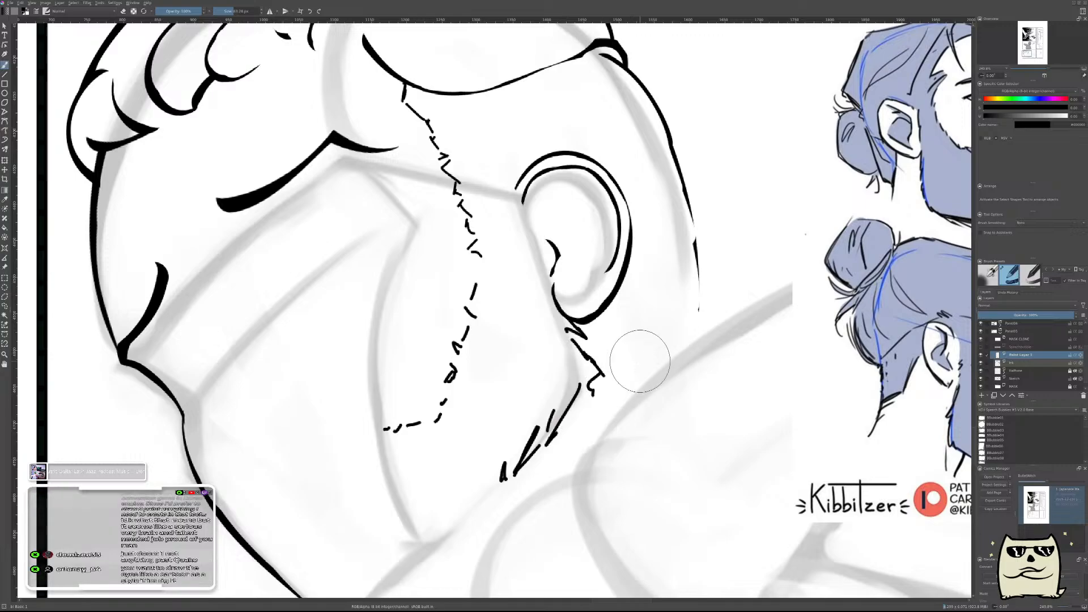
pyautogui.moveTo(571, 290)
pyautogui.mouseDown()
pyautogui.moveTo(609, 391)
pyautogui.moveTo(500, 496)
pyautogui.mouseUp()
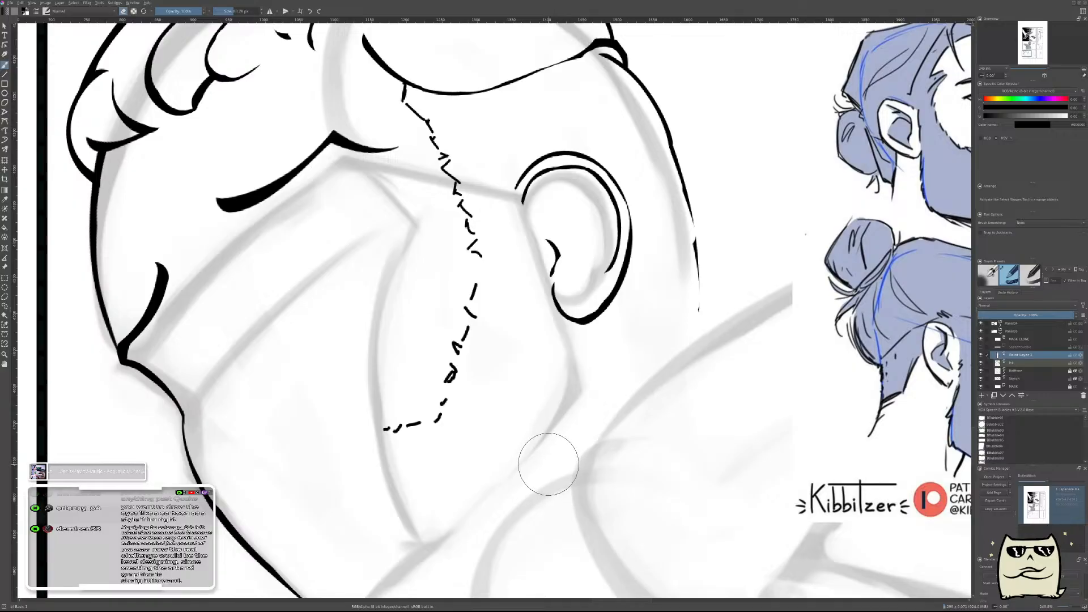
# Compare the inked head and its beard edge with the bearded-head references and the character sheet.
pyautogui.moveTo(568, 403); pyautogui.dragTo(682, 366)
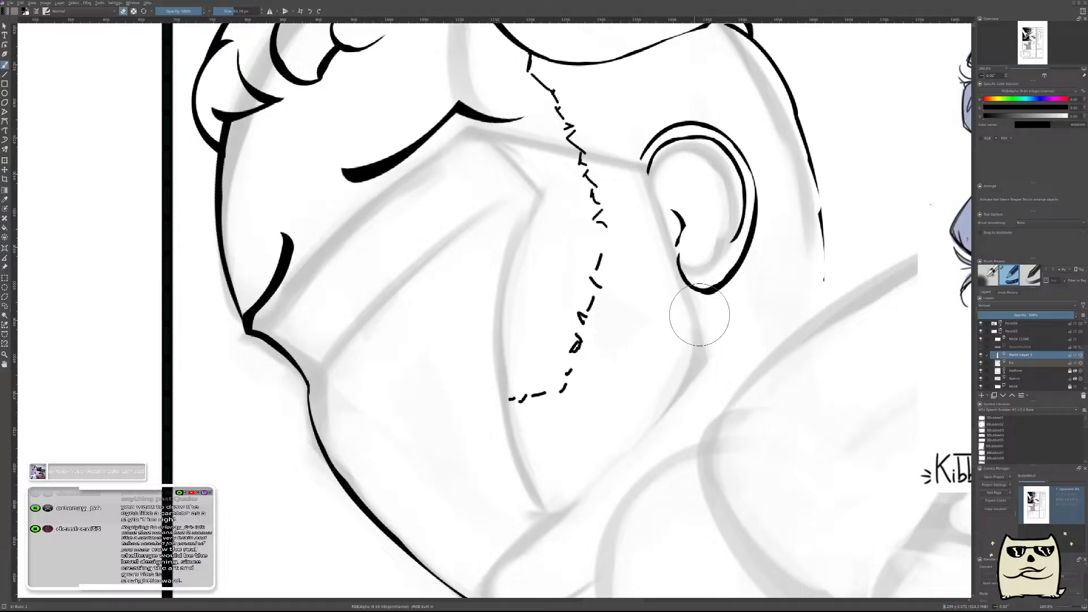
pyautogui.moveTo(735, 279); pyautogui.dragTo(688, 327)
pyautogui.moveTo(607, 193)
pyautogui.mouseDown()
pyautogui.moveTo(691, 317)
pyautogui.moveTo(628, 386)
pyautogui.moveTo(557, 349)
pyautogui.moveTo(559, 252)
pyautogui.mouseUp()
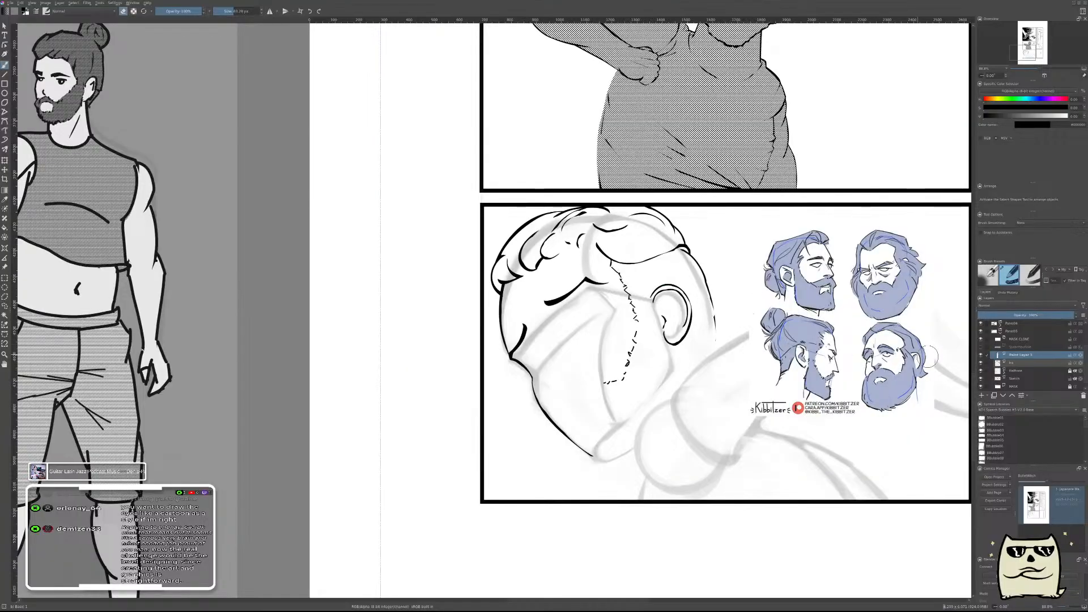
pyautogui.moveTo(925, 354); pyautogui.dragTo(809, 355)
pyautogui.moveTo(750, 299); pyautogui.dragTo(850, 307)
pyautogui.moveTo(588, 218); pyautogui.dragTo(796, 206)
pyautogui.moveTo(717, 427); pyautogui.dragTo(751, 300)
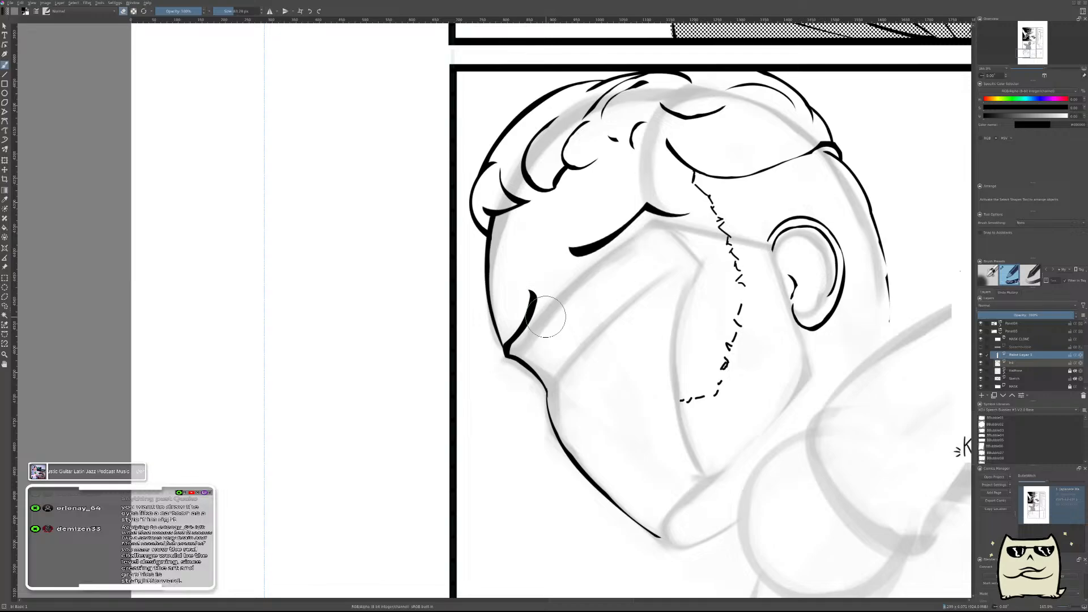
# Paste the photo of the sketchbook pencil drawings into the document and examine its figure studies up close.
pyautogui.scroll(-10, 545, 315)
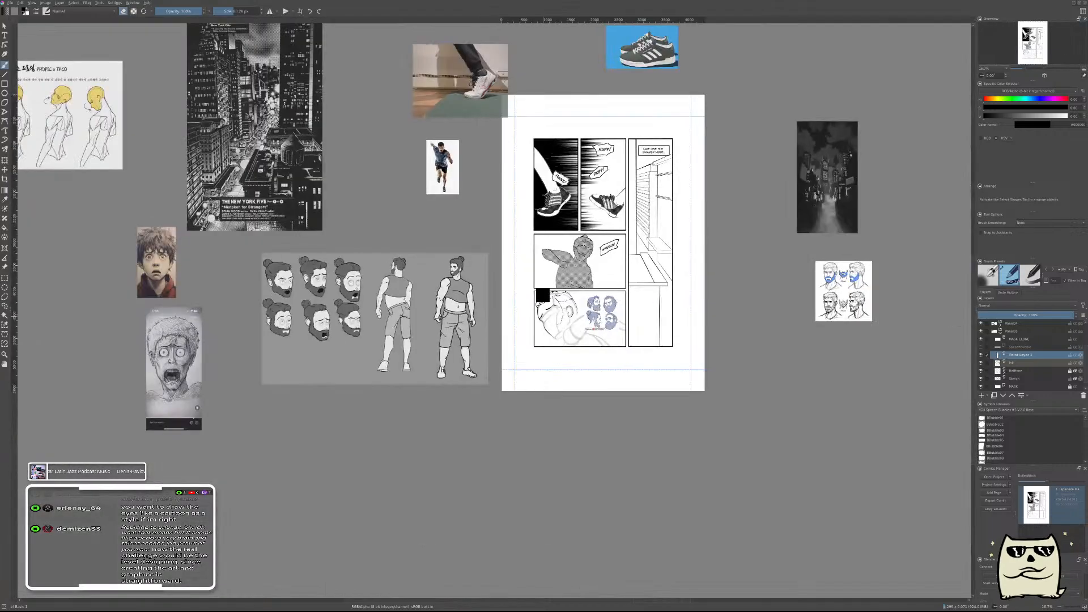
pyautogui.hotkey('ctrl', 'v')
pyautogui.scroll(5, 566, 295)
pyautogui.scroll(-4, 567, 295)
pyautogui.press('t')
pyautogui.moveTo(698, 278)
pyautogui.mouseDown()
pyautogui.moveTo(748, 395)
pyautogui.moveTo(636, 425)
pyautogui.moveTo(470, 370)
pyautogui.moveTo(674, 402)
pyautogui.mouseUp()
pyautogui.scroll(8, 675, 402)
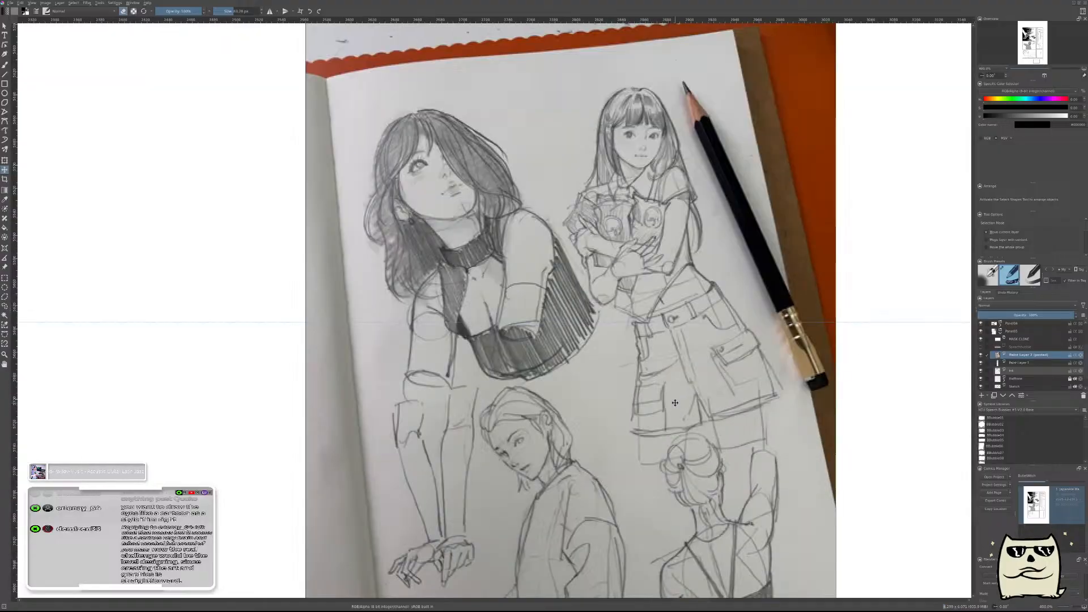
pyautogui.scroll(-2, 655, 360)
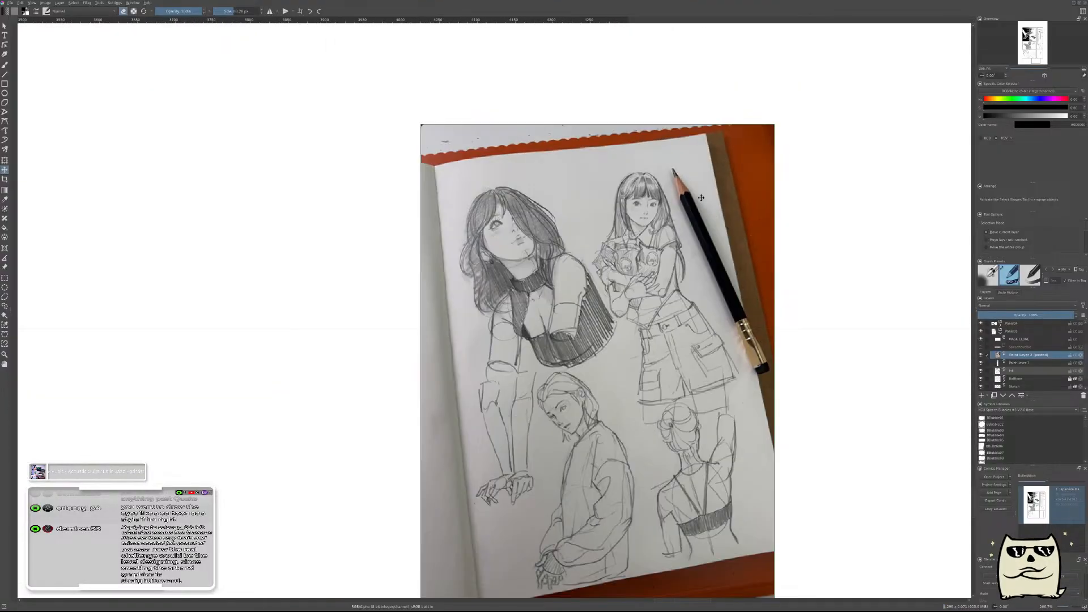
pyautogui.scroll(2, 701, 197)
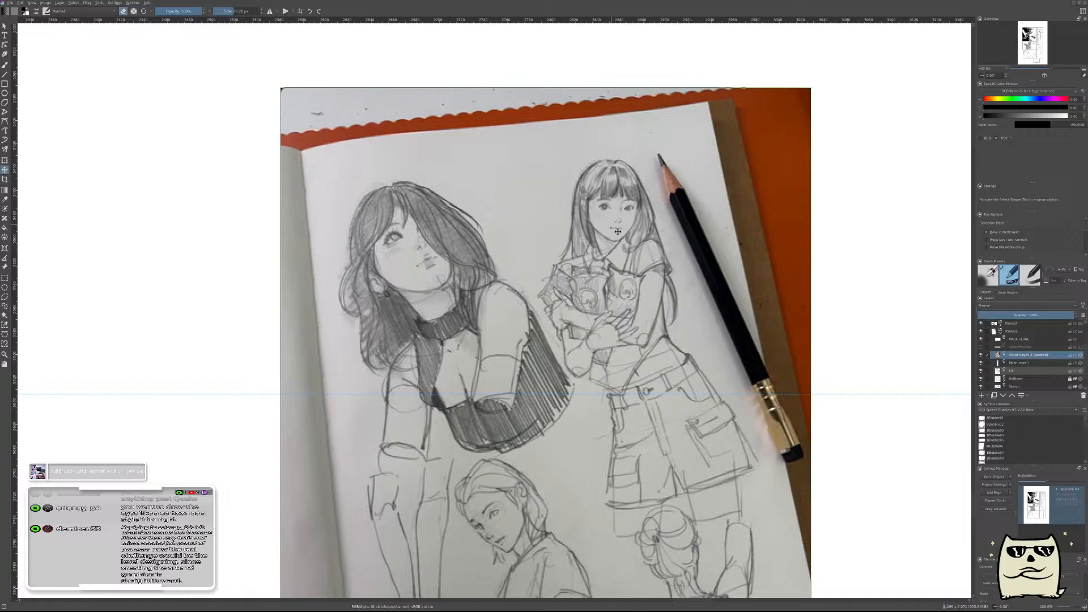
pyautogui.scroll(-2, 577, 256)
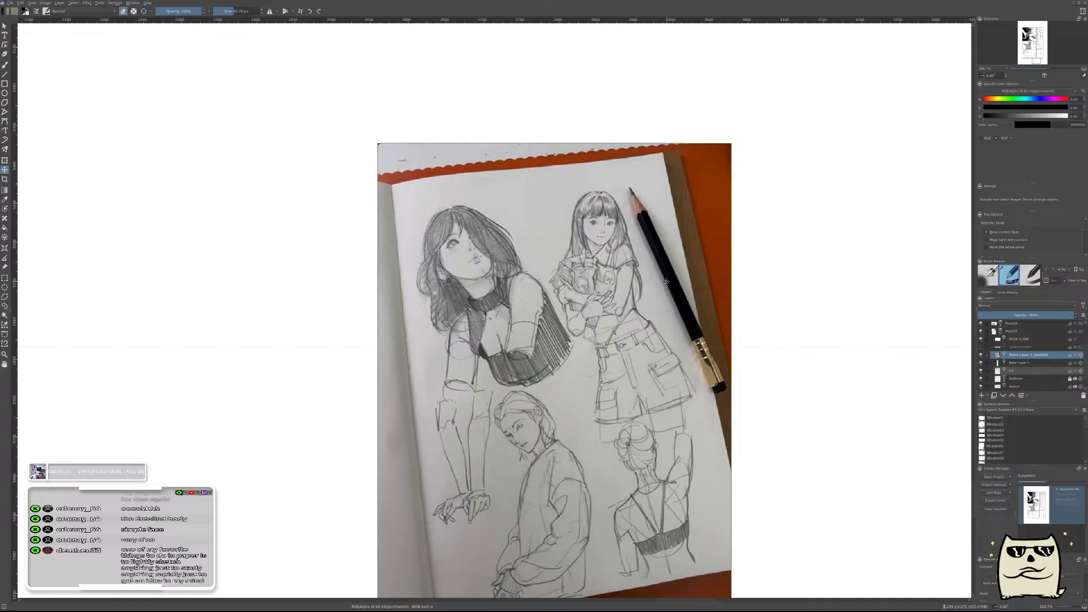
# Delete the pasted sketchbook photo layer and return to the inked head with the brush active.
pyautogui.click(1083, 396)
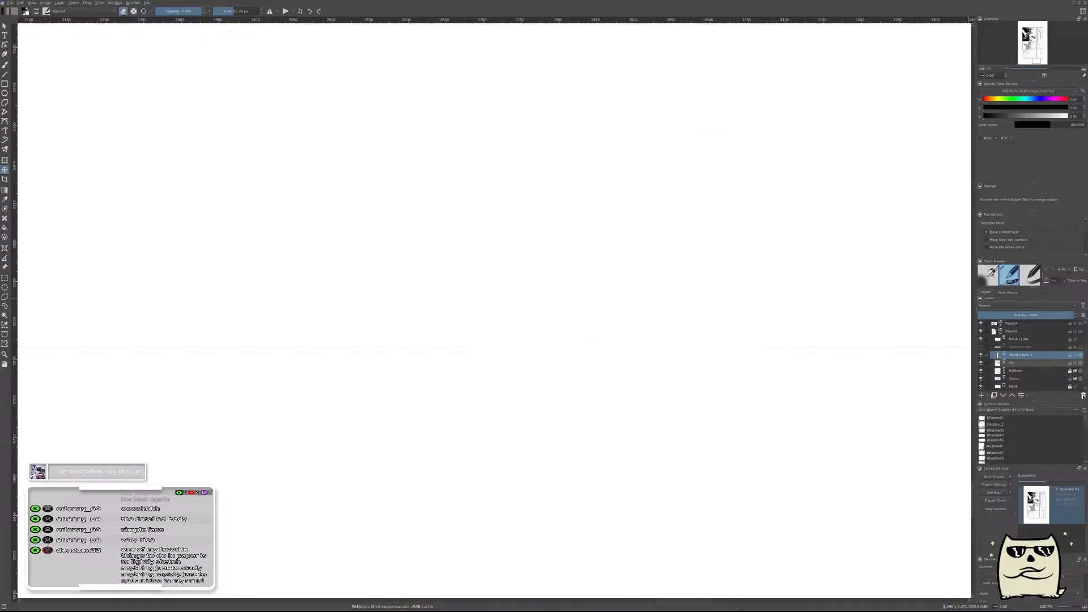
pyautogui.press('1')
pyautogui.moveTo(576, 272); pyautogui.dragTo(606, 276)
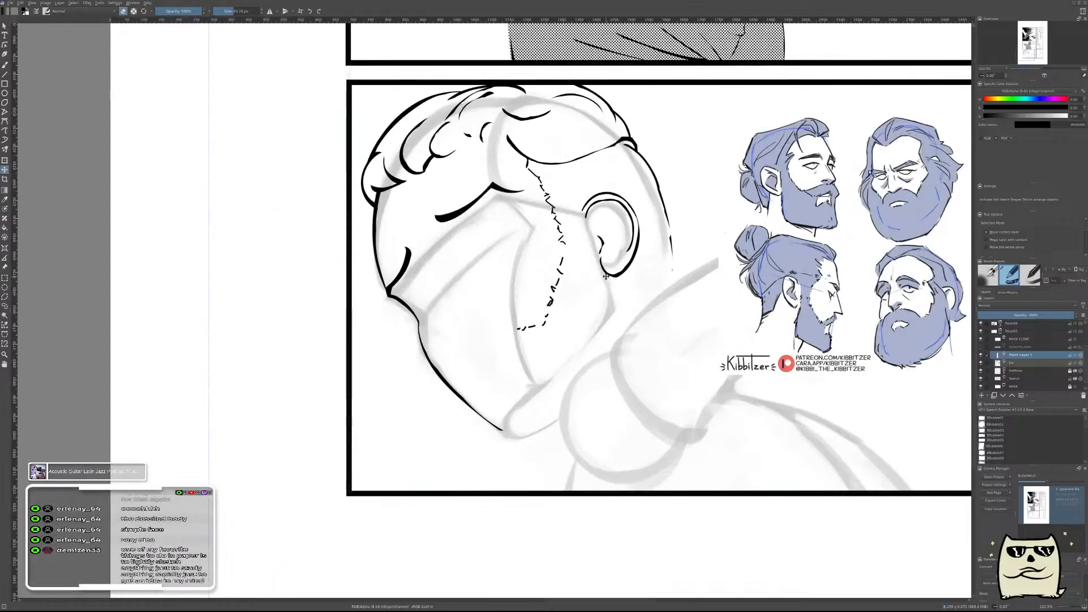
pyautogui.press('b')
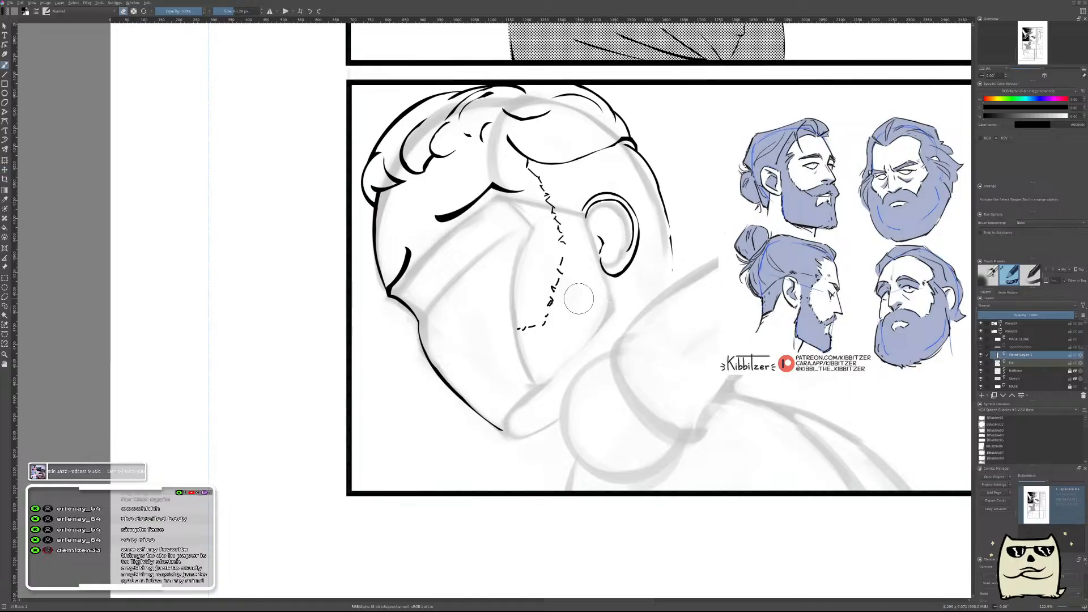
# Study the head's dashed beard edge beside the bearded-head references, flipping between mirrored and normal views.
pyautogui.moveTo(641, 335); pyautogui.dragTo(598, 357)
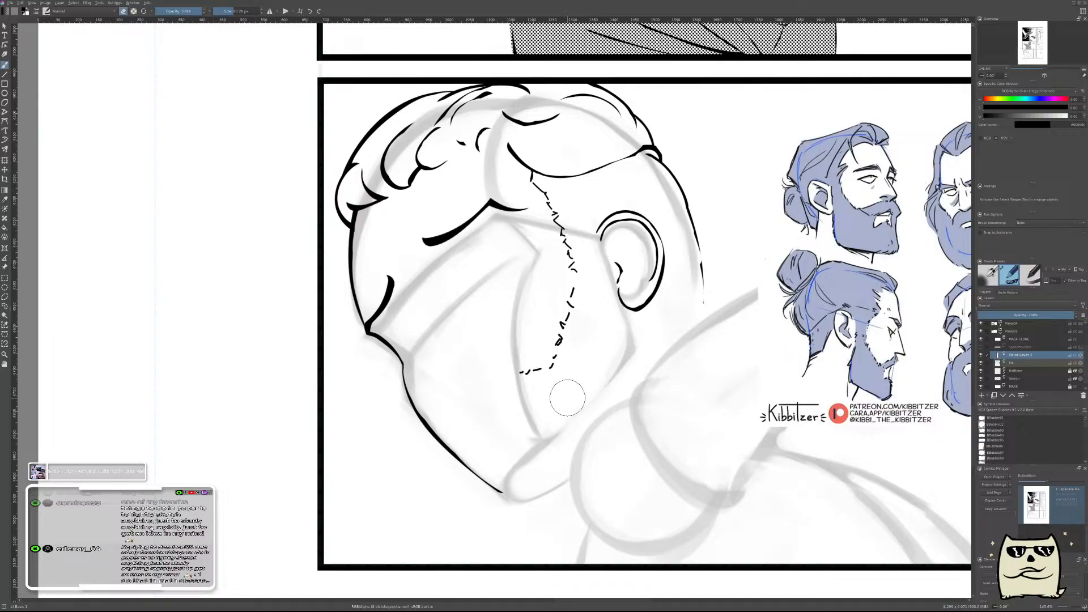
pyautogui.keyDown('shift'); pyautogui.moveTo(531, 410); pyautogui.dragTo(517, 417); pyautogui.keyUp('shift')
pyautogui.press('m')
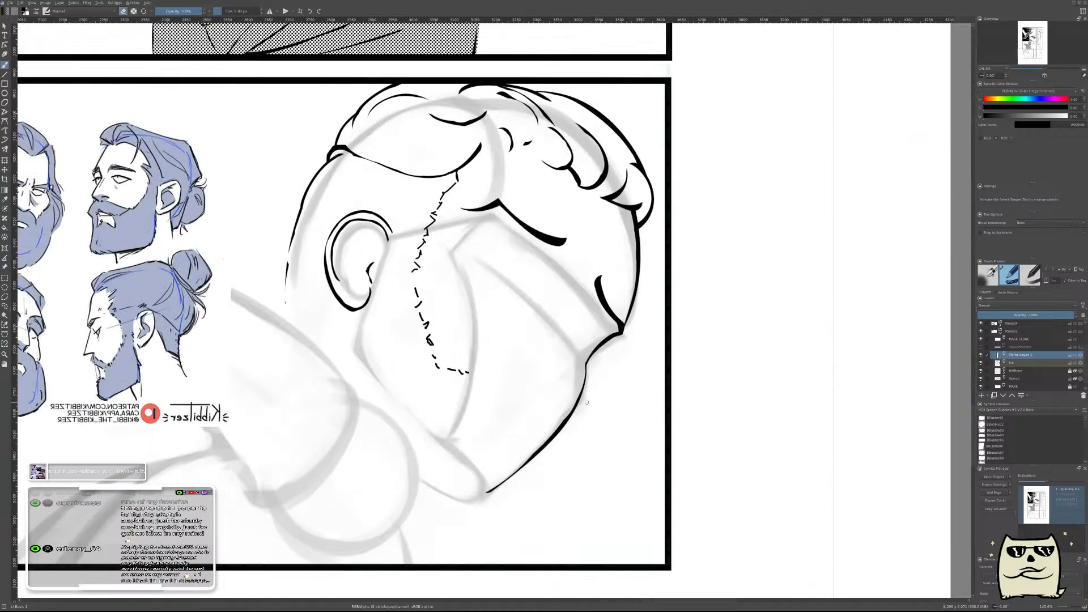
pyautogui.press('m')
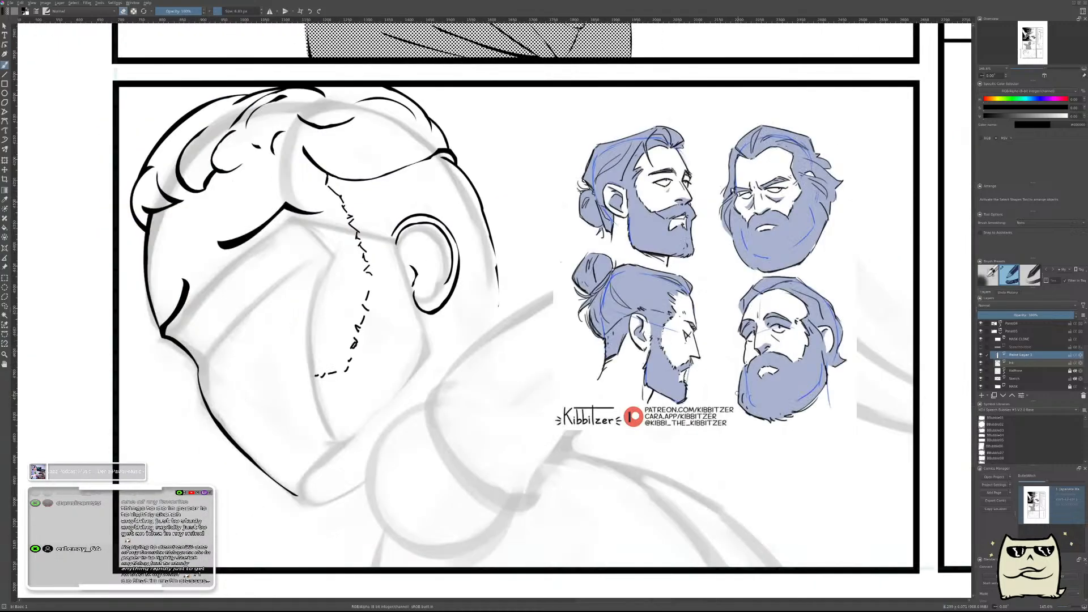
pyautogui.moveTo(633, 376); pyautogui.dragTo(846, 353)
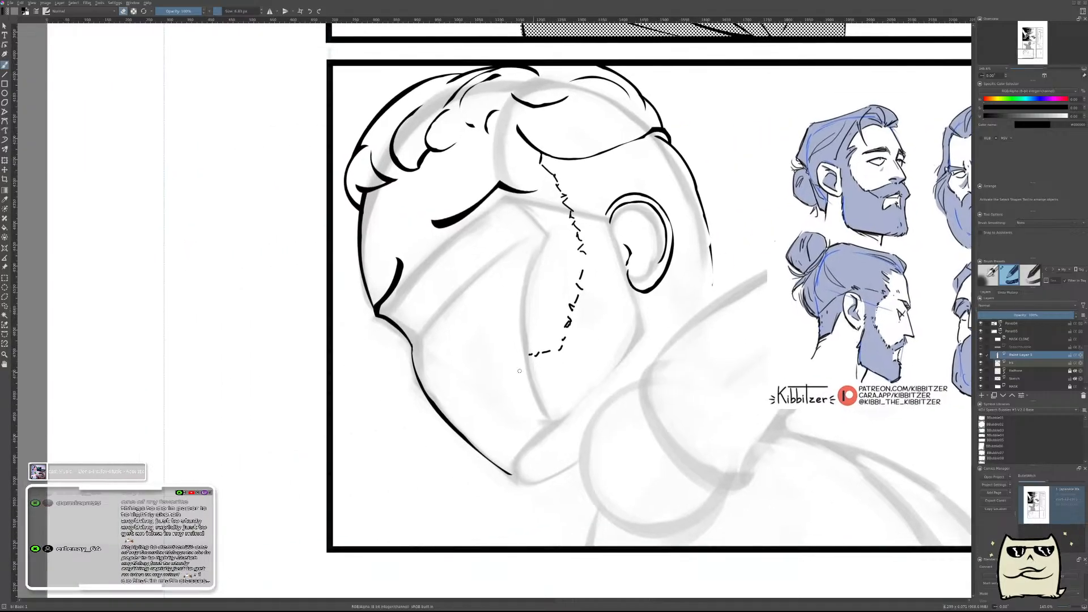
pyautogui.moveTo(517, 359); pyautogui.dragTo(510, 396)
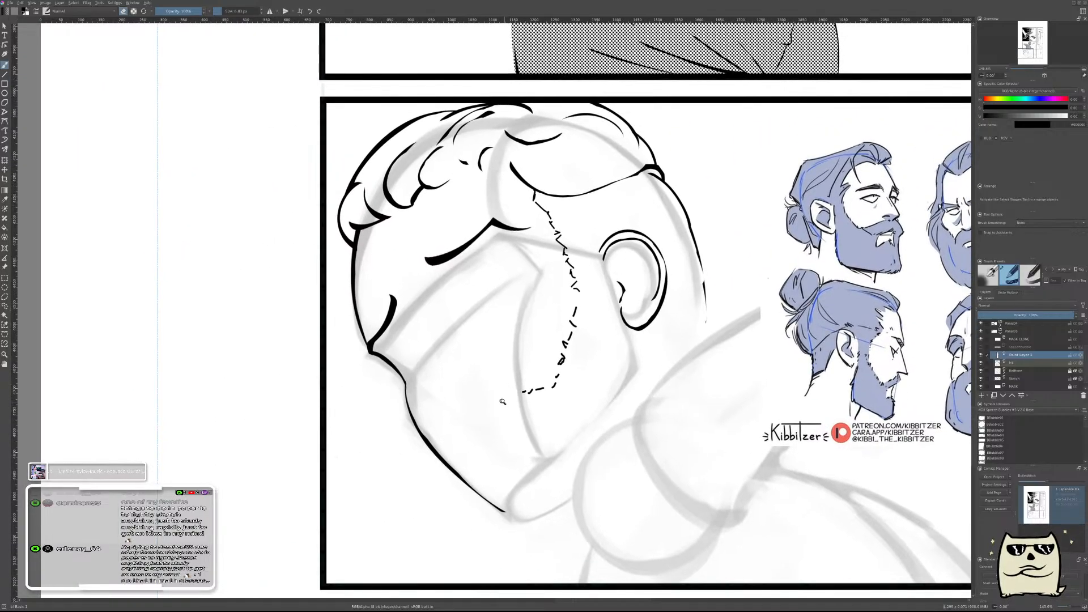
pyautogui.scroll(1, 499, 391)
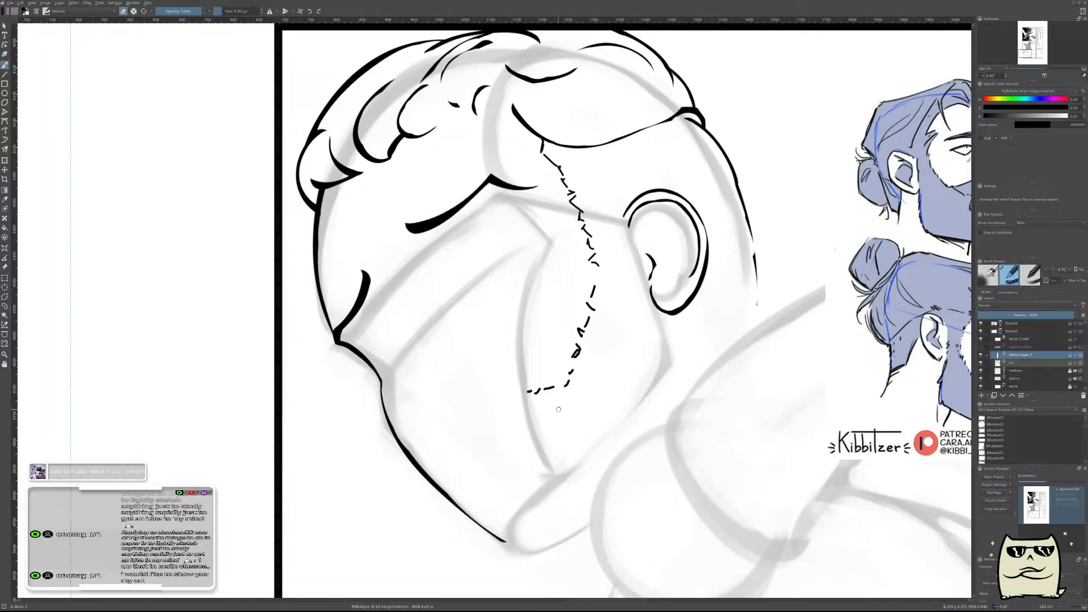
# Study the gap between the dashed beard edge and the ear in mirrored and normal views, comparing it with the bearded-head references.
pyautogui.press('m')
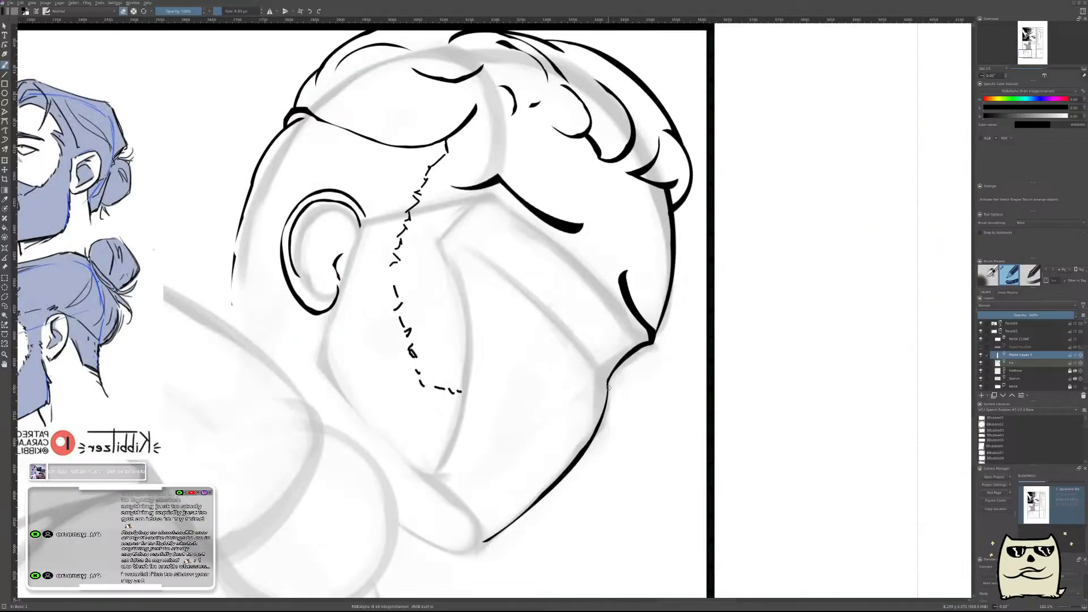
pyautogui.moveTo(572, 385); pyautogui.dragTo(643, 406)
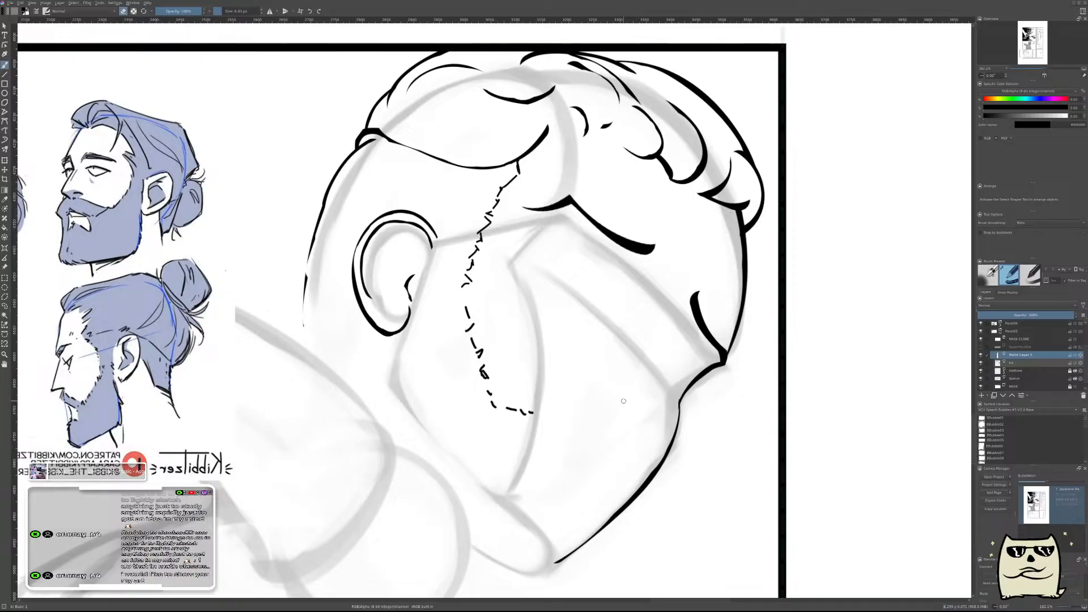
pyautogui.press('m')
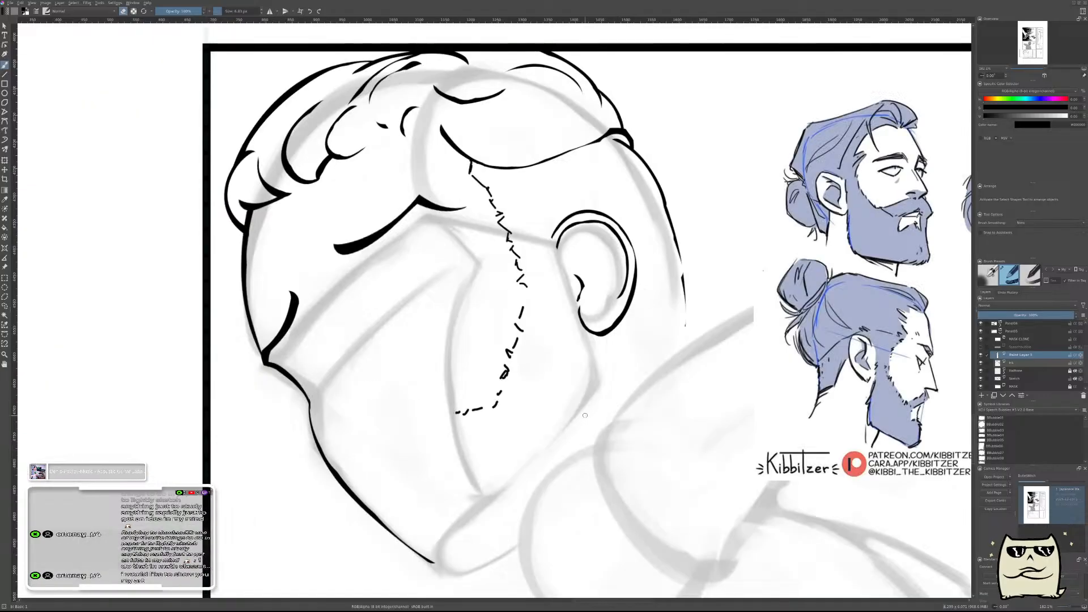
pyautogui.moveTo(544, 396); pyautogui.dragTo(651, 370)
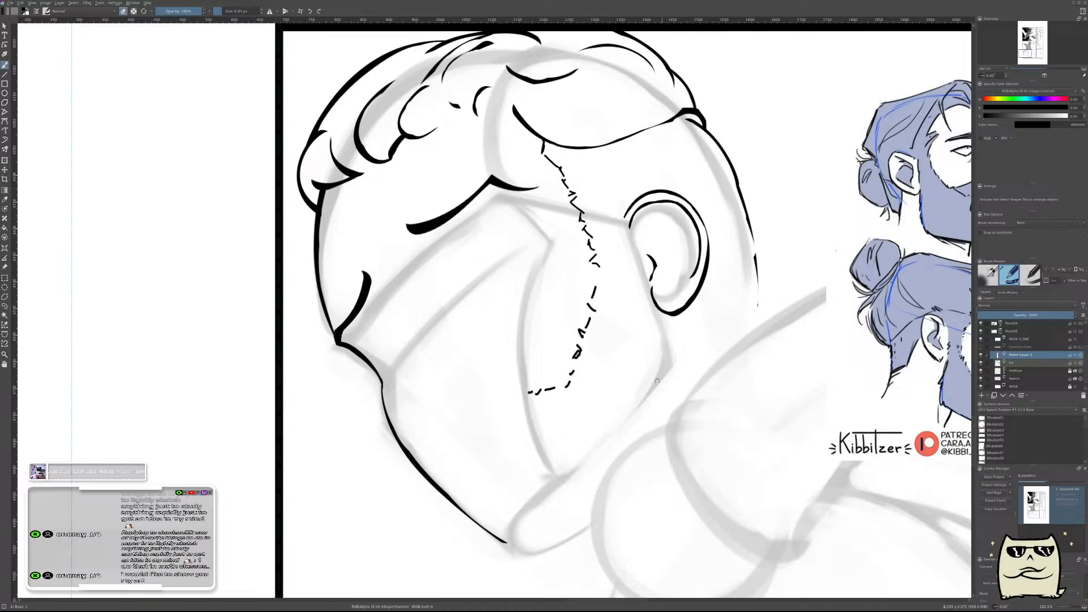
pyautogui.press('m')
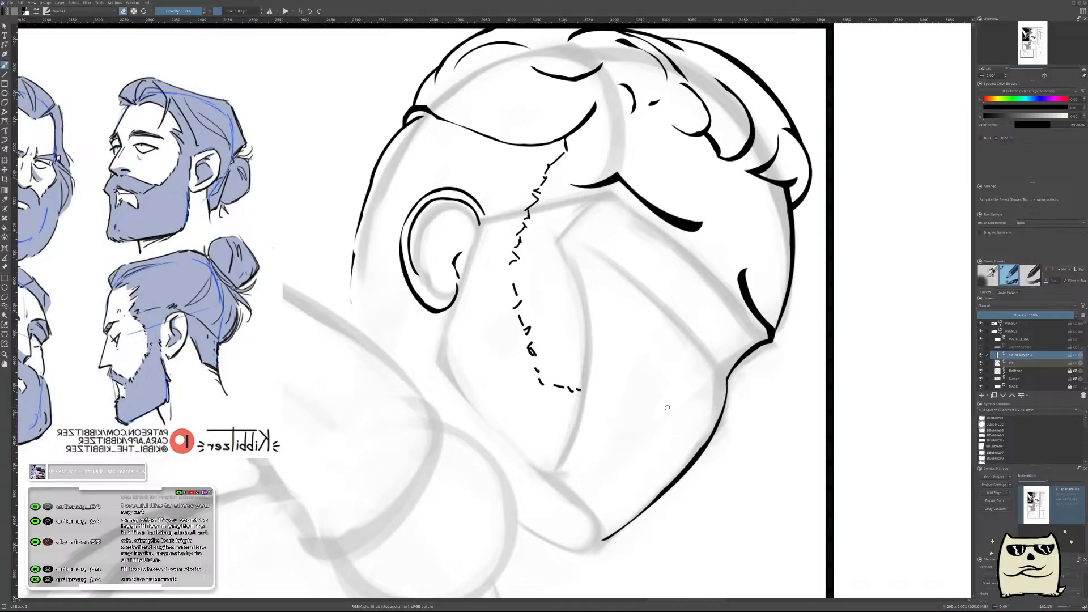
pyautogui.press('m')
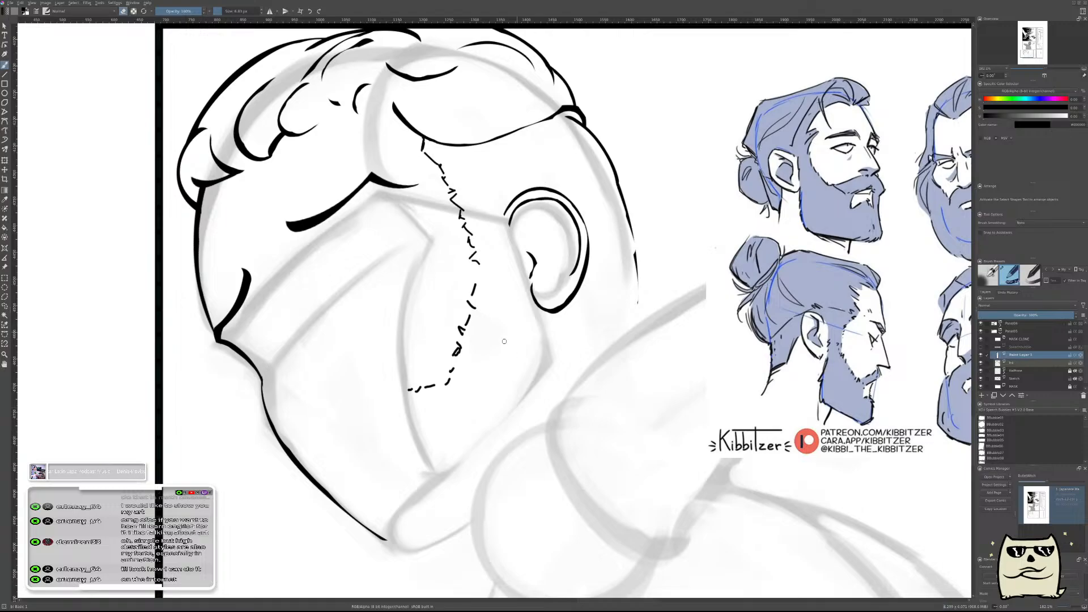
pyautogui.moveTo(495, 321); pyautogui.dragTo(685, 314)
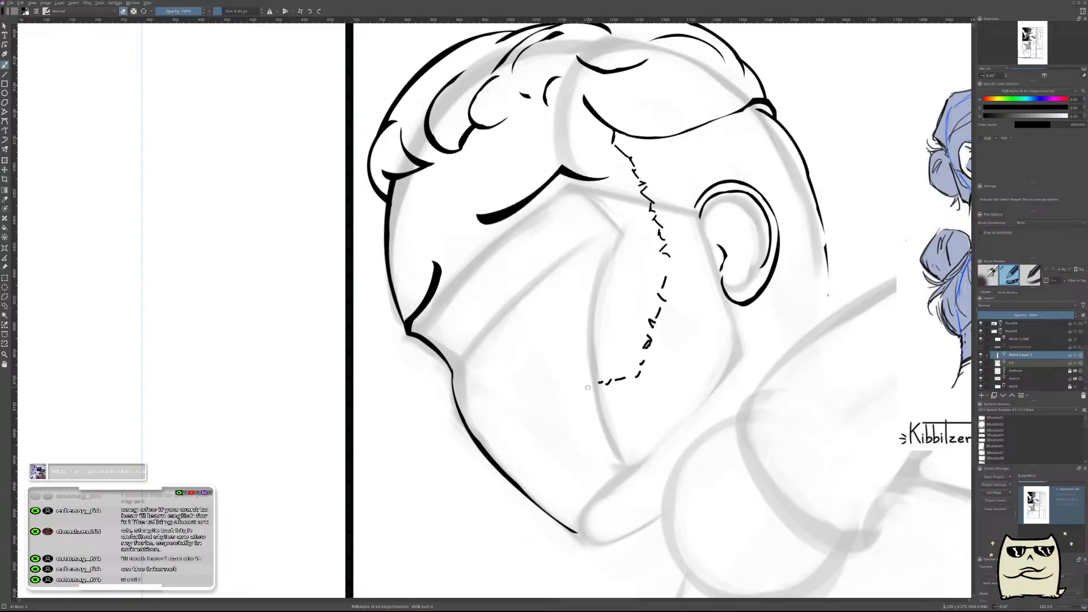
pyautogui.moveTo(630, 355)
pyautogui.mouseDown()
pyautogui.moveTo(633, 424)
pyautogui.moveTo(643, 363)
pyautogui.mouseUp()
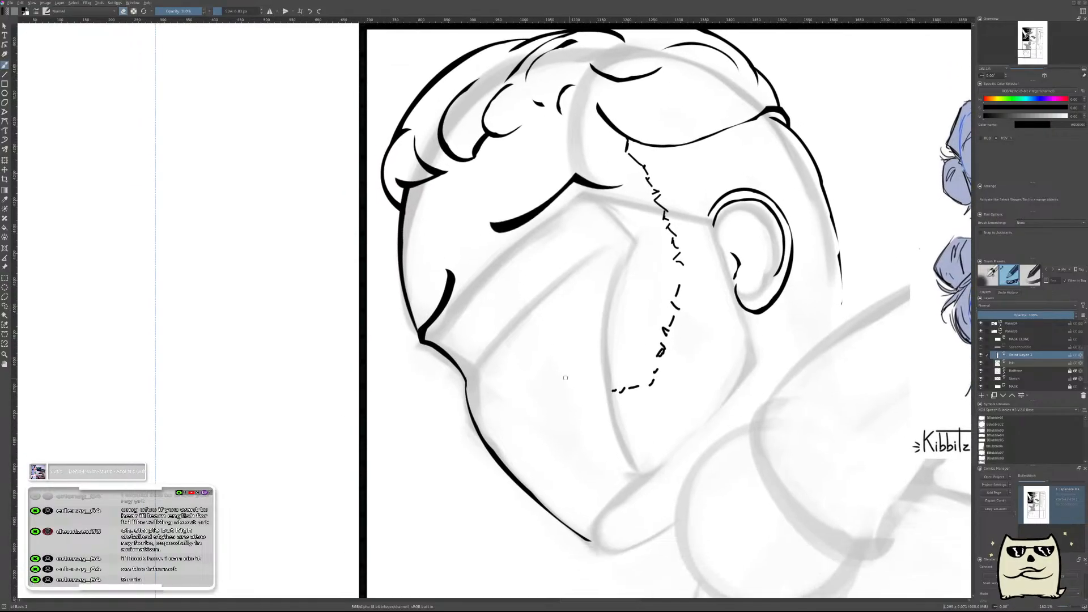
pyautogui.moveTo(569, 377)
pyautogui.mouseDown()
pyautogui.moveTo(573, 388)
pyautogui.moveTo(578, 365)
pyautogui.moveTo(554, 391)
pyautogui.mouseUp()
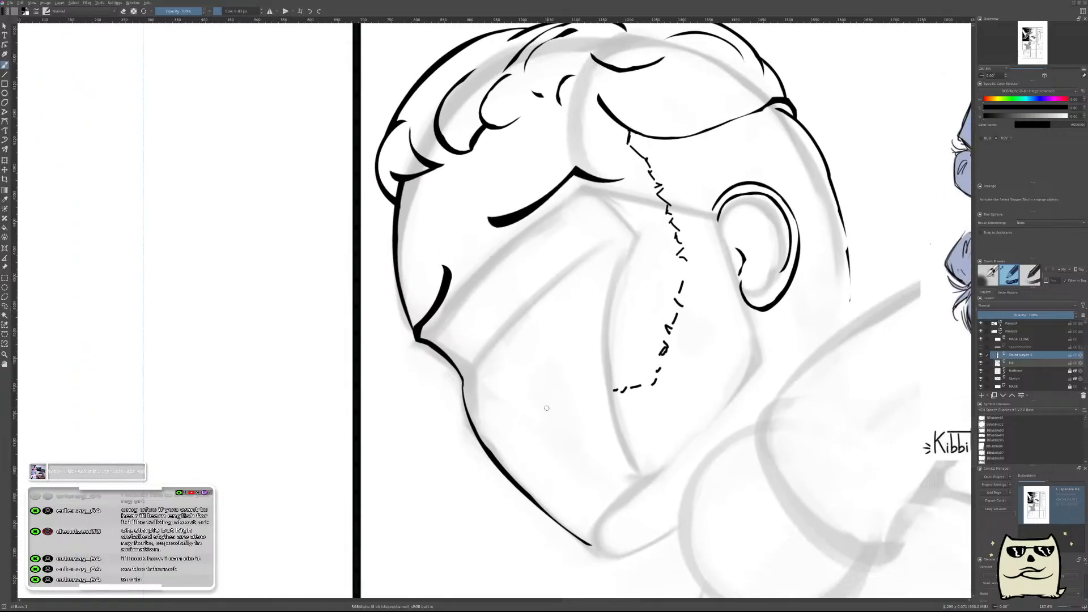
pyautogui.press('e')
pyautogui.press('m')
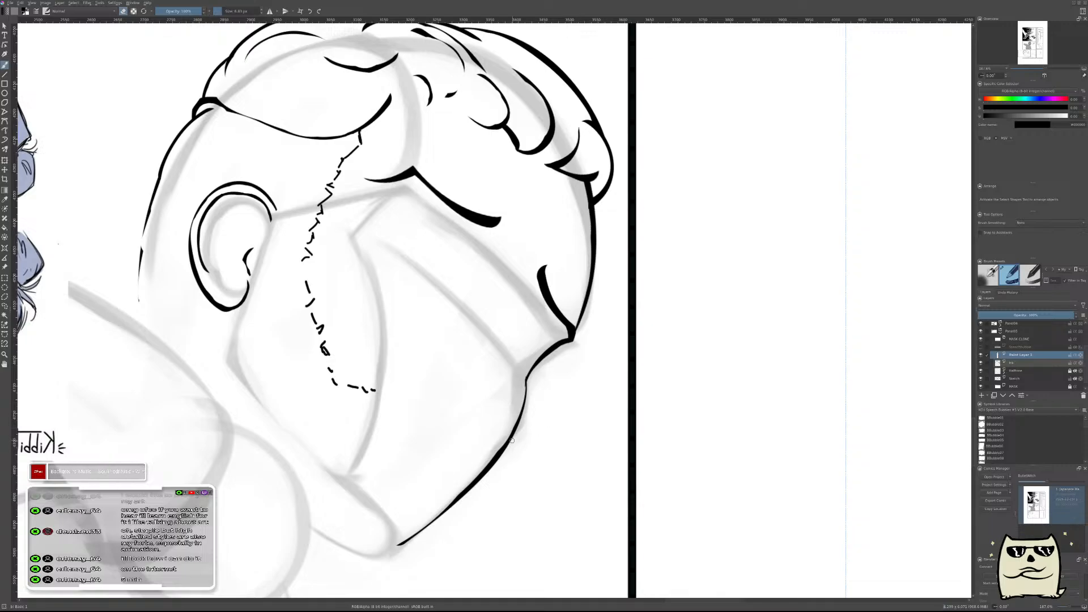
pyautogui.press('m')
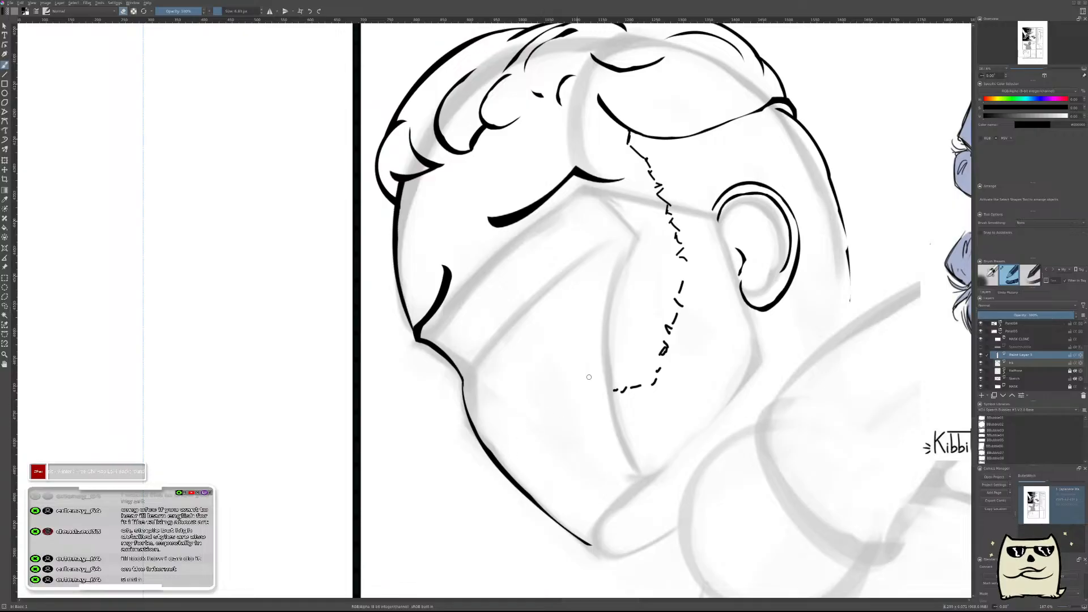
pyautogui.moveTo(733, 301); pyautogui.dragTo(666, 364)
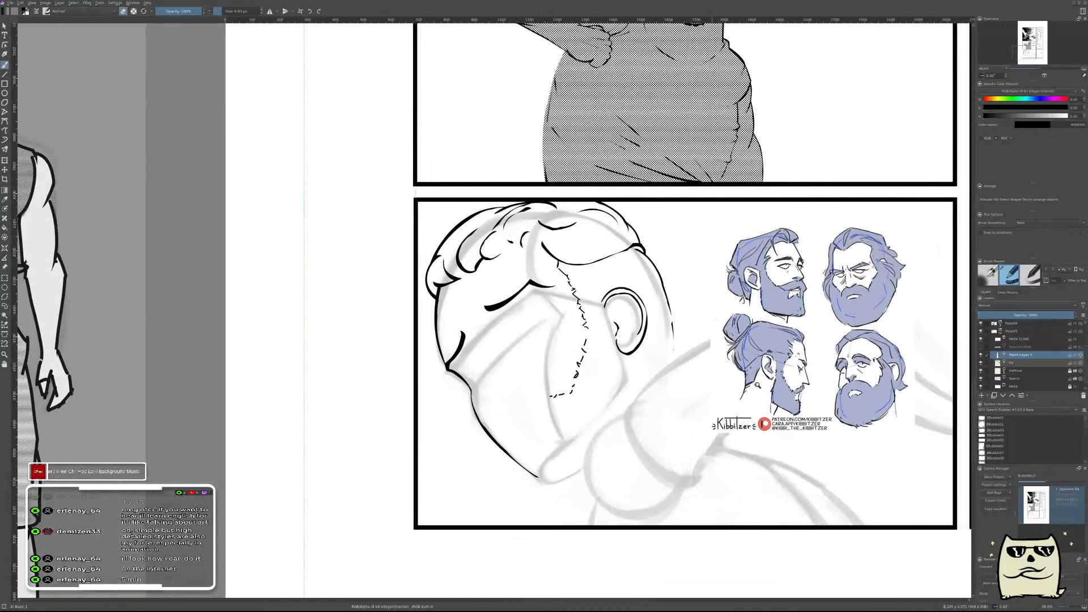
pyautogui.moveTo(778, 393); pyautogui.dragTo(800, 371)
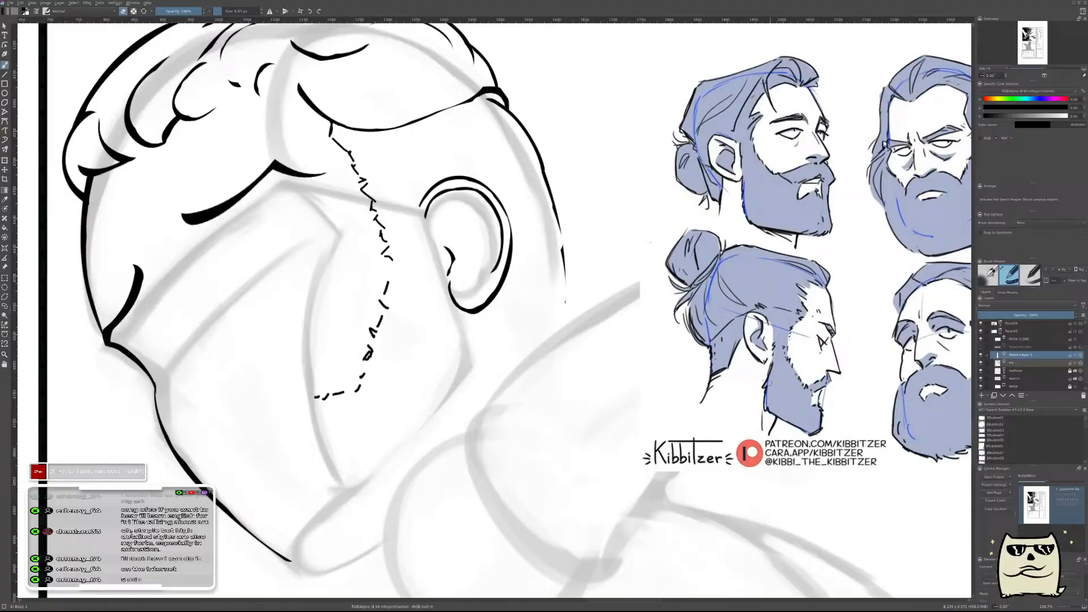
pyautogui.moveTo(486, 404); pyautogui.dragTo(758, 352)
pyautogui.moveTo(527, 326); pyautogui.dragTo(535, 309)
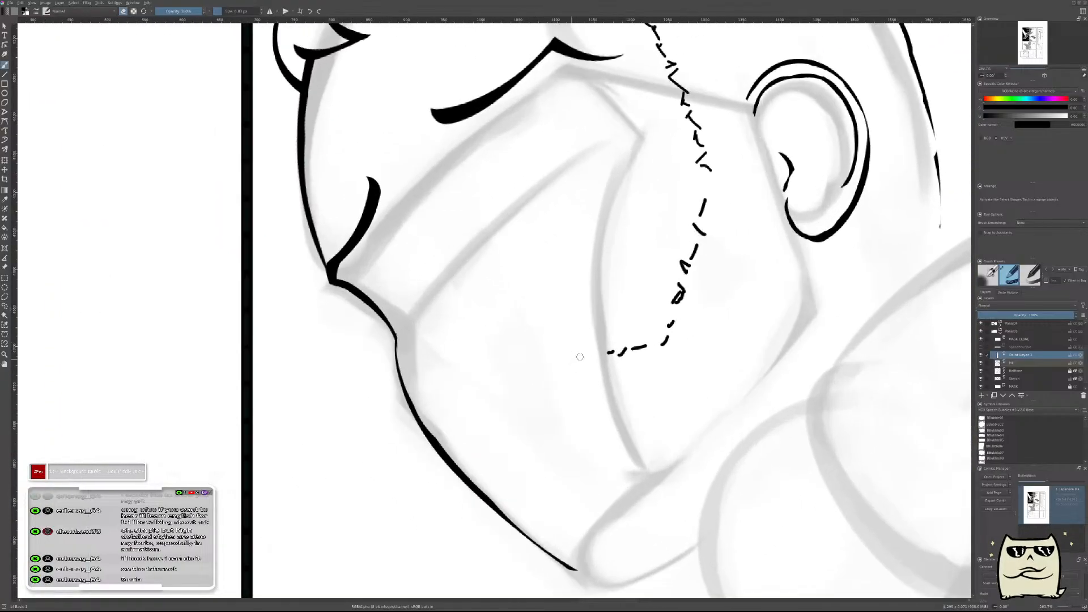
pyautogui.moveTo(649, 338); pyautogui.dragTo(670, 352)
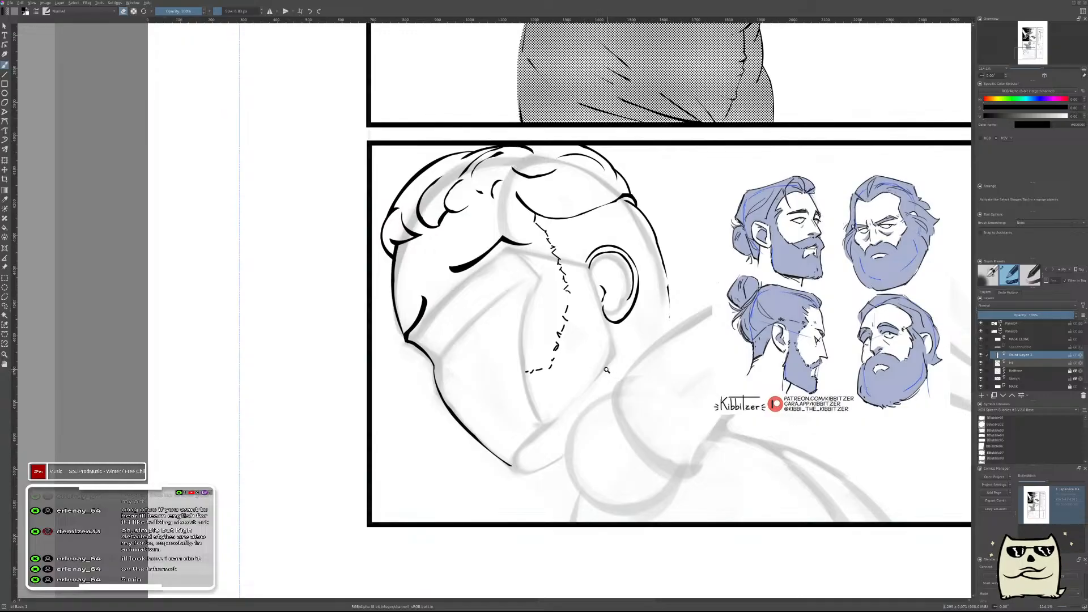
pyautogui.moveTo(607, 369); pyautogui.dragTo(608, 293)
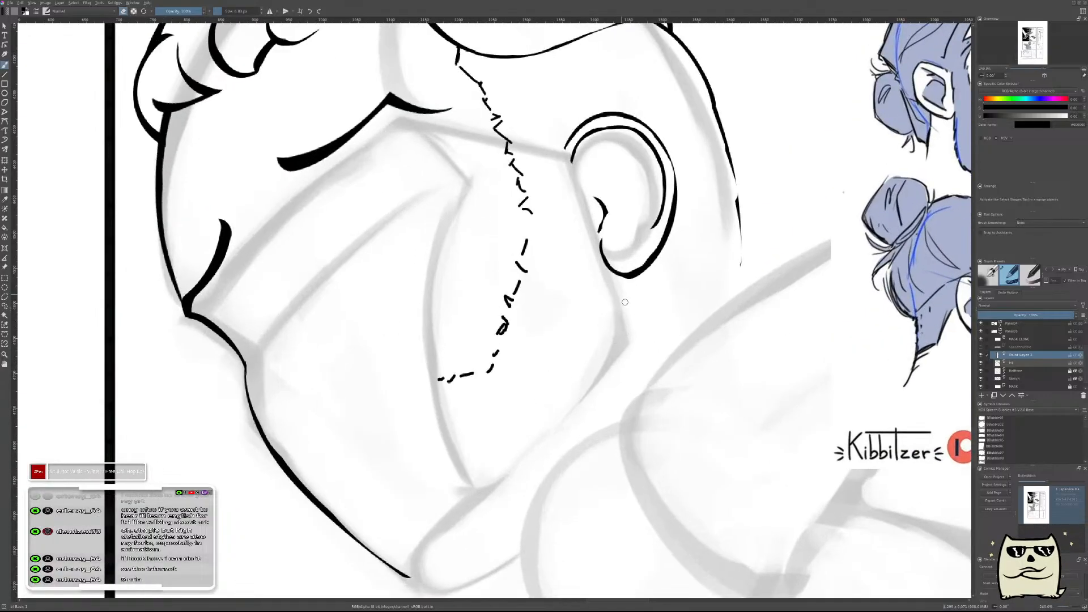
# Ink short broken strokes from the bottom of the earlobe down to the corner of the jaw as the beard's rear edge.
pyautogui.moveTo(617, 286)
pyautogui.mouseDown()
pyautogui.moveTo(637, 308)
pyautogui.moveTo(628, 306)
pyautogui.mouseUp()
pyautogui.hotkey('ctrl', 'z')
pyautogui.moveTo(627, 297)
pyautogui.mouseDown()
pyautogui.moveTo(629, 318)
pyautogui.moveTo(669, 352)
pyautogui.mouseUp()
pyautogui.hotkey('ctrl', 'z')
pyautogui.moveTo(521, 290); pyautogui.dragTo(554, 306)
pyautogui.hotkey('ctrl', 'z')
pyautogui.moveTo(618, 277)
pyautogui.mouseDown()
pyautogui.moveTo(636, 298)
pyautogui.moveTo(635, 290)
pyautogui.moveTo(645, 327)
pyautogui.mouseUp()
pyautogui.moveTo(629, 352)
pyautogui.mouseDown()
pyautogui.moveTo(608, 387)
pyautogui.moveTo(634, 364)
pyautogui.mouseUp()
pyautogui.hotkey('ctrl', 'z')
# Continue the beard's rear edge with broken hair strokes running diagonally along the jaw toward the sketched shoulder.
pyautogui.moveTo(590, 408)
pyautogui.mouseDown()
pyautogui.moveTo(564, 439)
pyautogui.moveTo(545, 452)
pyautogui.mouseUp()
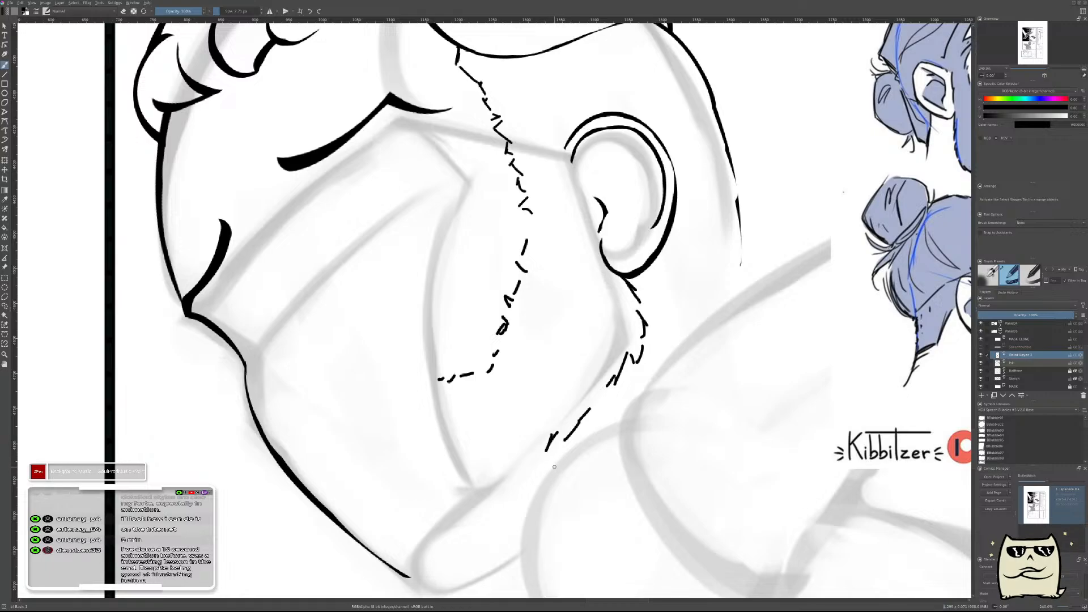
pyautogui.hotkey('ctrl', 'z')
pyautogui.moveTo(554, 434); pyautogui.dragTo(545, 453)
pyautogui.moveTo(600, 391); pyautogui.dragTo(590, 403)
pyautogui.moveTo(561, 458); pyautogui.dragTo(610, 404)
# Ink short tufted strokes along the underside of the beard below the chin in mirrored view.
pyautogui.press('m')
pyautogui.moveTo(509, 461); pyautogui.dragTo(731, 430)
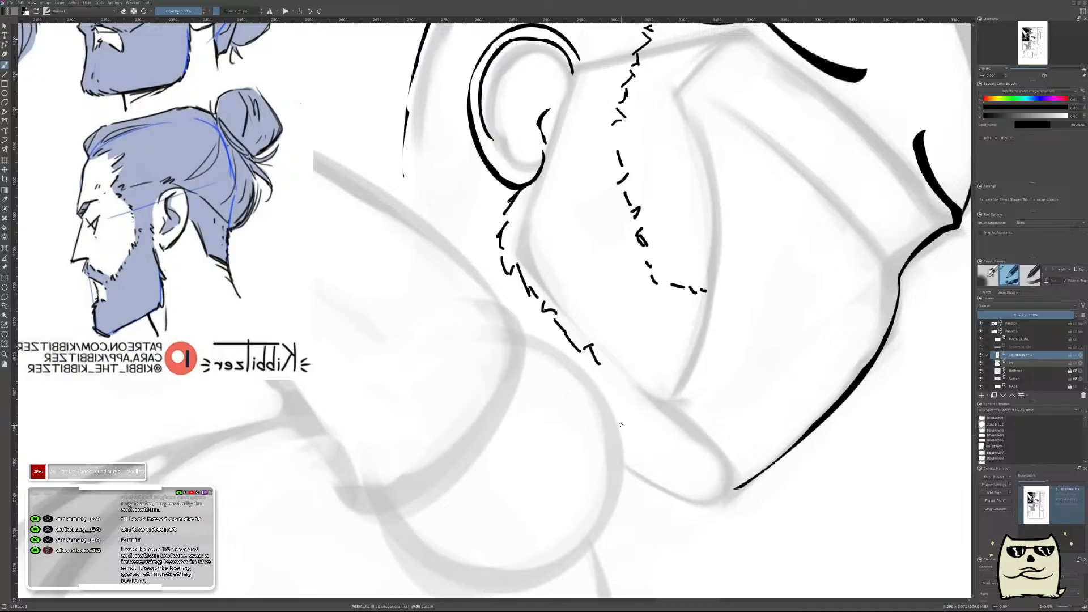
pyautogui.moveTo(628, 475)
pyautogui.mouseDown()
pyautogui.moveTo(650, 485)
pyautogui.moveTo(627, 489)
pyautogui.moveTo(727, 512)
pyautogui.mouseUp()
pyautogui.hotkey('ctrl', 'z')
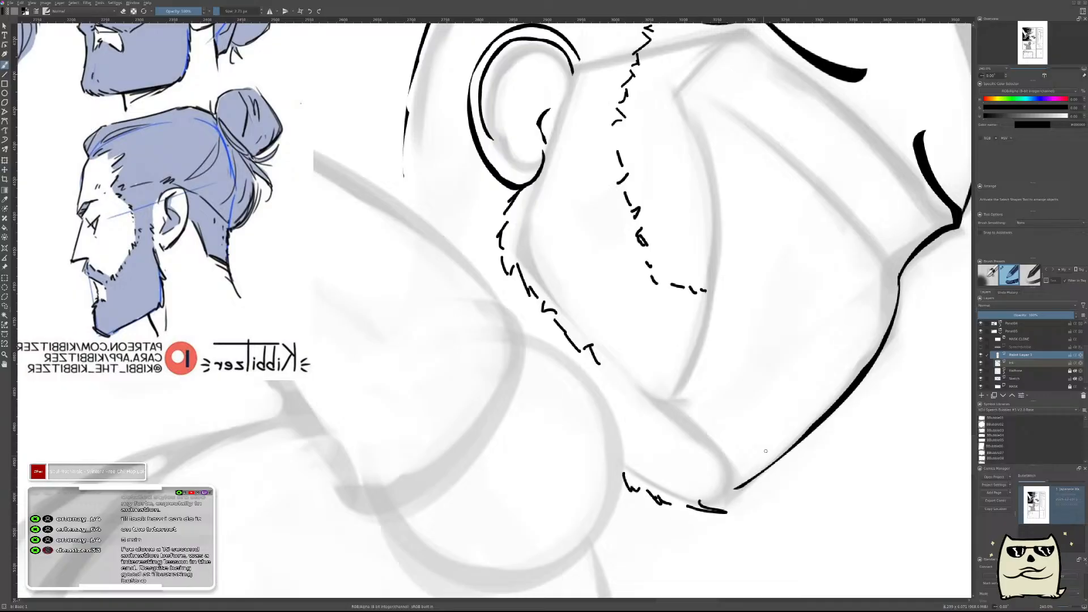
# Ink jagged hair strokes down the front of the chin to join the strokes on the beard's underside, redoing the first attempts.
pyautogui.press('m')
pyautogui.moveTo(243, 416); pyautogui.dragTo(438, 408)
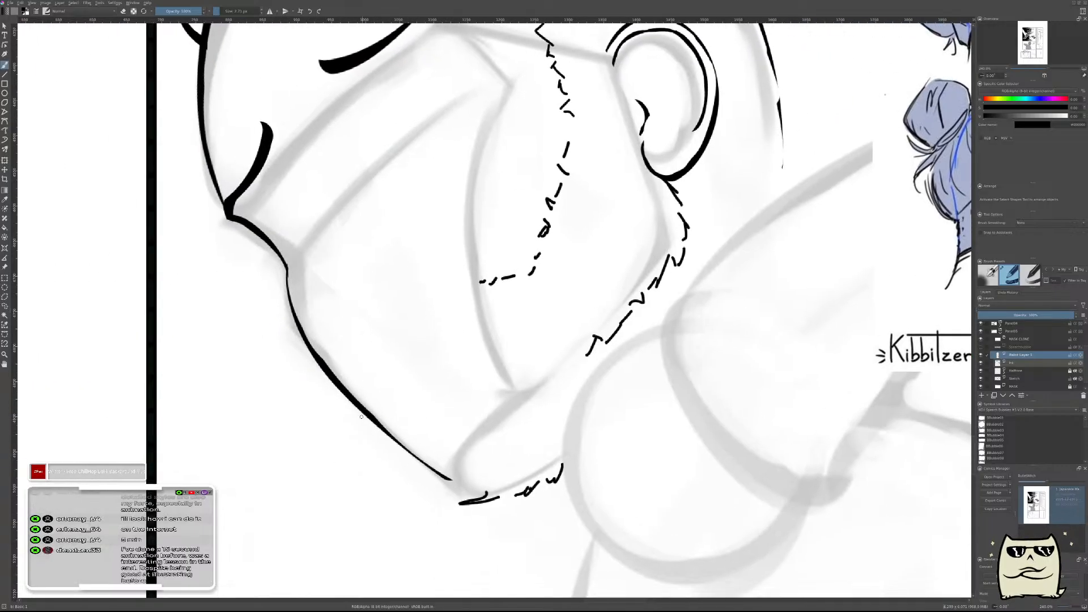
pyautogui.moveTo(362, 393)
pyautogui.mouseDown()
pyautogui.moveTo(368, 431)
pyautogui.moveTo(388, 453)
pyautogui.mouseUp()
pyautogui.moveTo(379, 463)
pyautogui.mouseDown()
pyautogui.moveTo(374, 473)
pyautogui.moveTo(393, 461)
pyautogui.mouseUp()
pyautogui.moveTo(399, 463); pyautogui.dragTo(408, 478)
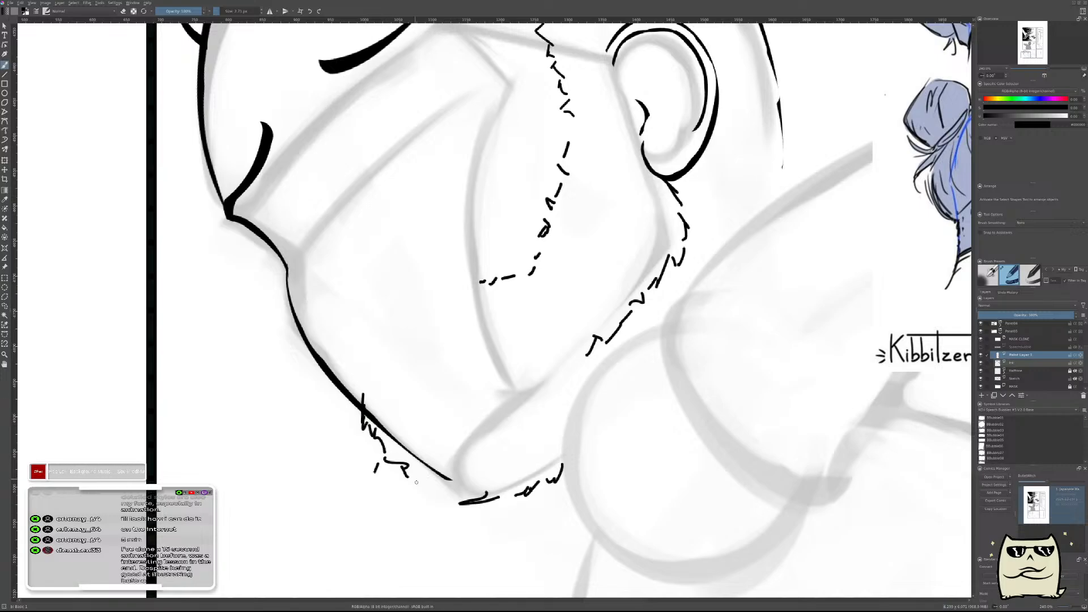
pyautogui.hotkey('ctrl', 'z')
pyautogui.hotkey('ctrl', 'z')
pyautogui.moveTo(589, 389); pyautogui.dragTo(389, 413)
pyautogui.moveTo(358, 460); pyautogui.dragTo(558, 395)
pyautogui.moveTo(341, 426)
pyautogui.mouseDown()
pyautogui.moveTo(352, 466)
pyautogui.moveTo(365, 447)
pyautogui.moveTo(393, 482)
pyautogui.mouseUp()
pyautogui.moveTo(396, 469)
pyautogui.mouseDown()
pyautogui.moveTo(404, 477)
pyautogui.moveTo(421, 466)
pyautogui.mouseUp()
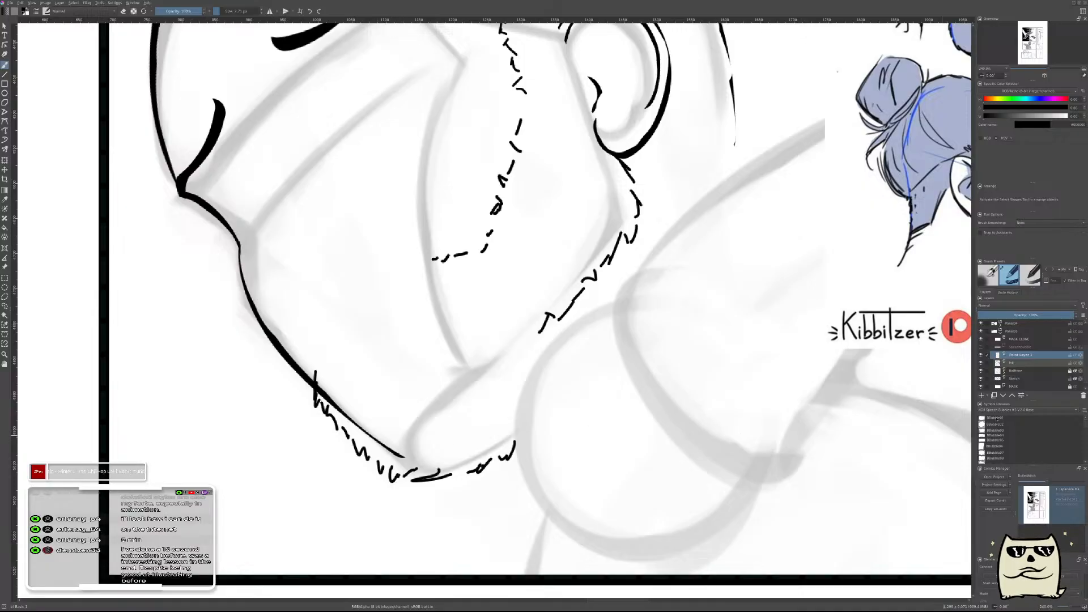
# Erase the smooth chin line on the ink layer behind the jagged beard strokes.
pyautogui.click(1038, 360)
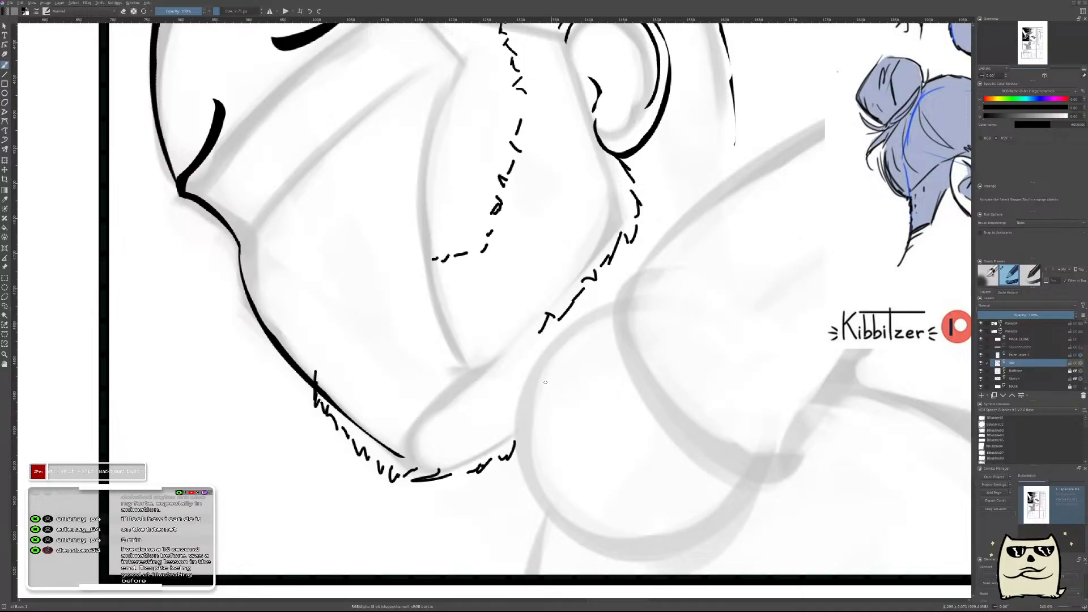
pyautogui.moveTo(413, 442)
pyautogui.mouseDown()
pyautogui.moveTo(387, 429)
pyautogui.moveTo(410, 428)
pyautogui.moveTo(349, 406)
pyautogui.moveTo(339, 379)
pyautogui.moveTo(337, 394)
pyautogui.moveTo(317, 379)
pyautogui.mouseUp()
pyautogui.hotkey('ctrl', 'z')
pyautogui.press('e')
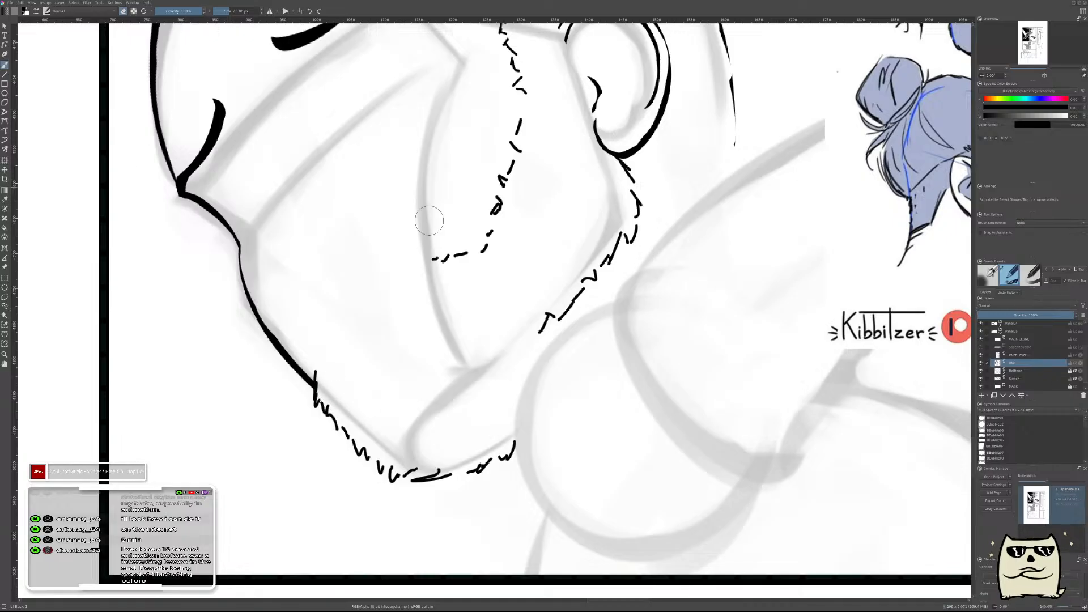
pyautogui.moveTo(651, 351); pyautogui.dragTo(619, 391)
# Hide the sketch layer and examine the inked head within the whole page in mirrored and normal views.
pyautogui.press('m')
pyautogui.moveTo(509, 396); pyautogui.dragTo(693, 431)
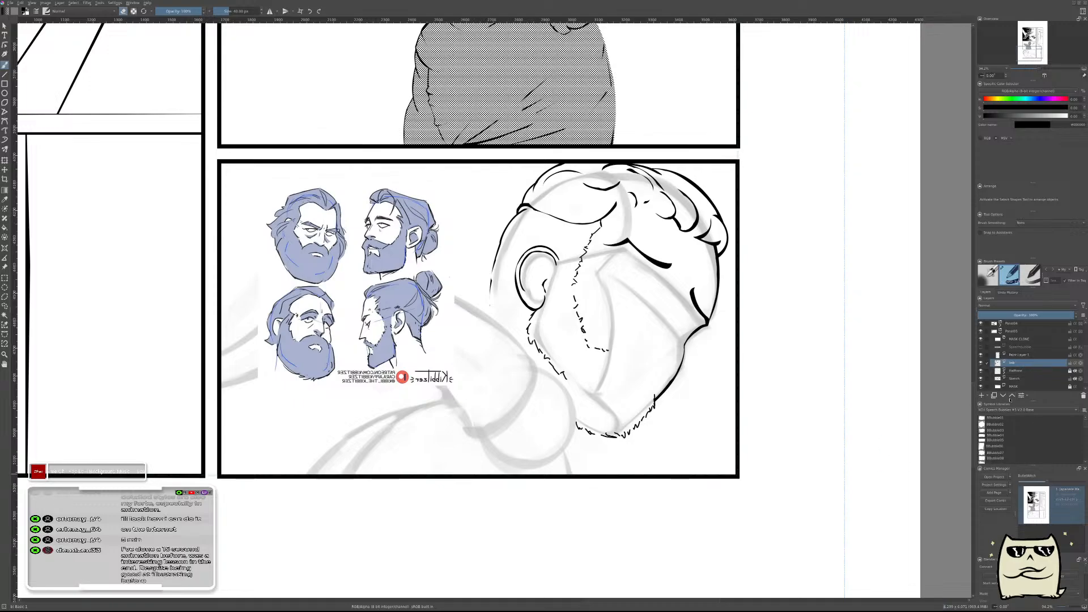
pyautogui.click(981, 379)
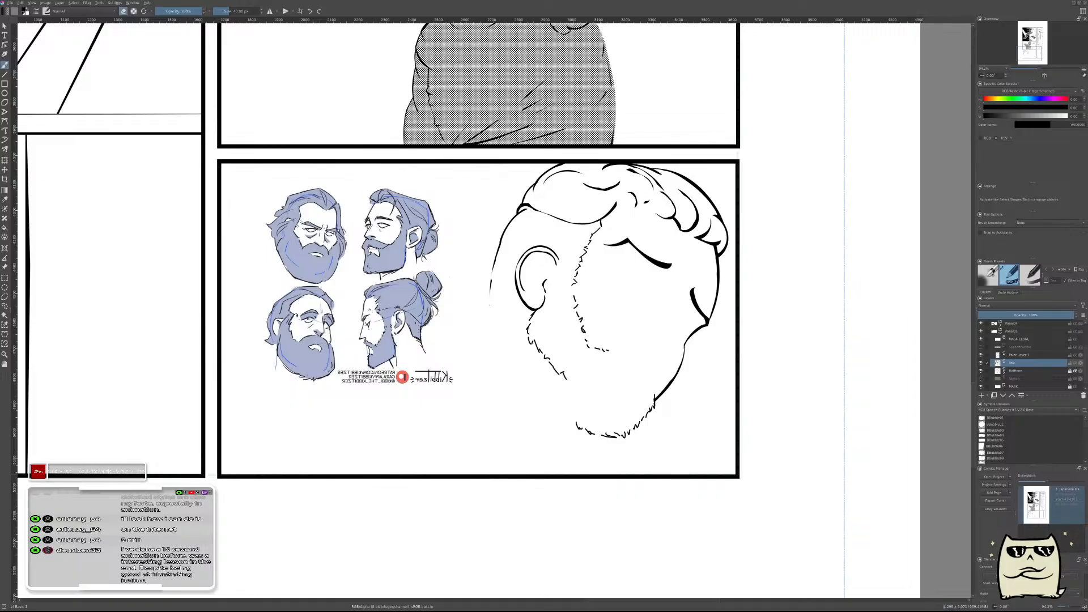
pyautogui.press('2')
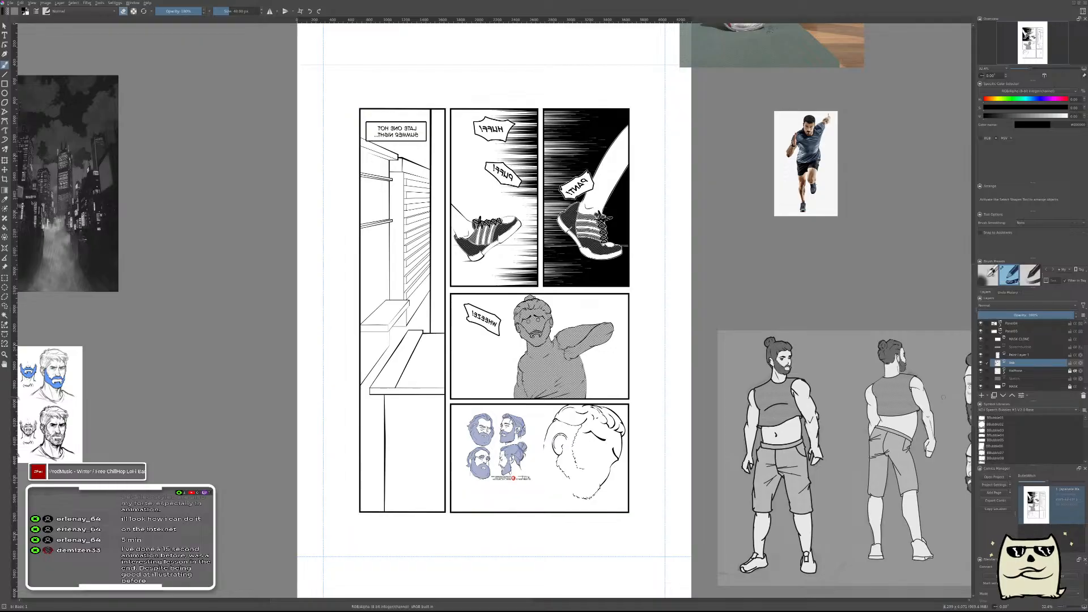
pyautogui.press('m')
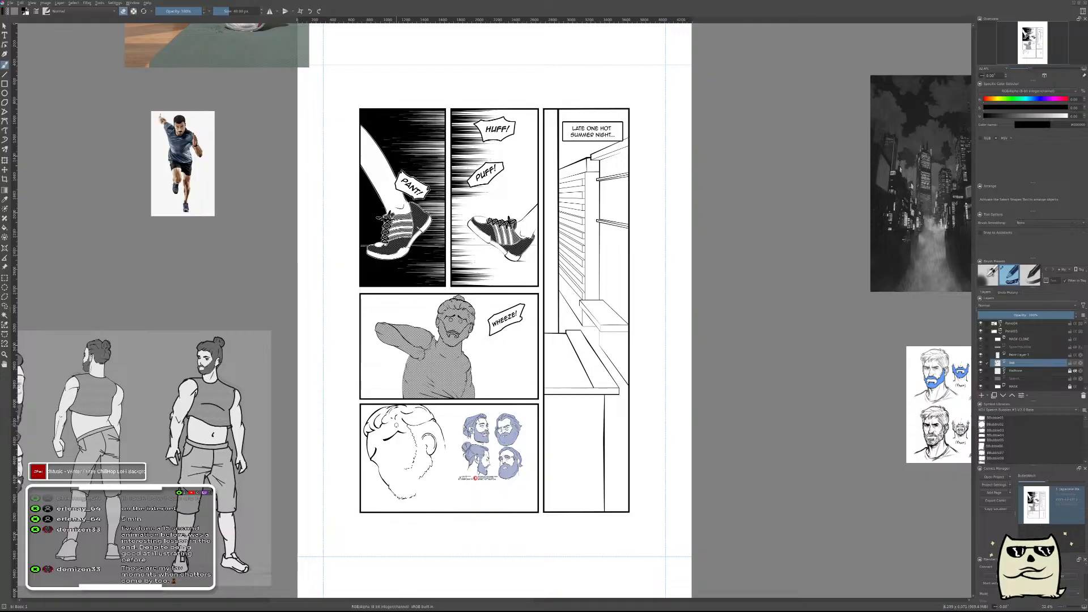
pyautogui.scroll(3, 391, 464)
pyautogui.moveTo(449, 431); pyautogui.dragTo(448, 449)
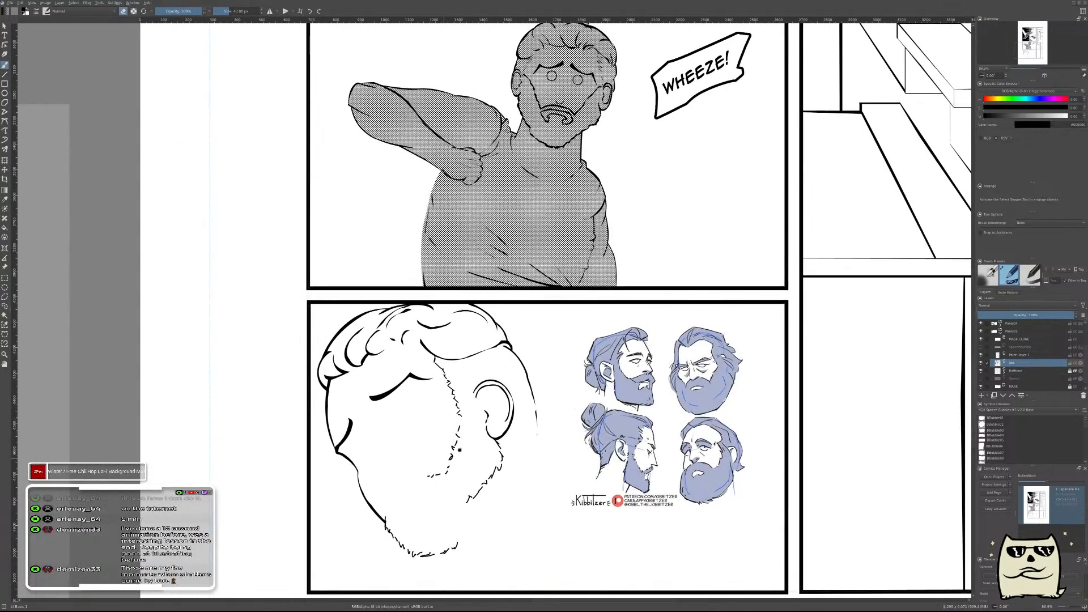
pyautogui.moveTo(462, 491); pyautogui.dragTo(607, 386)
# Merge the beard-stroke paint layer into the ink layer below and show the sketch layer again.
pyautogui.click(1030, 355)
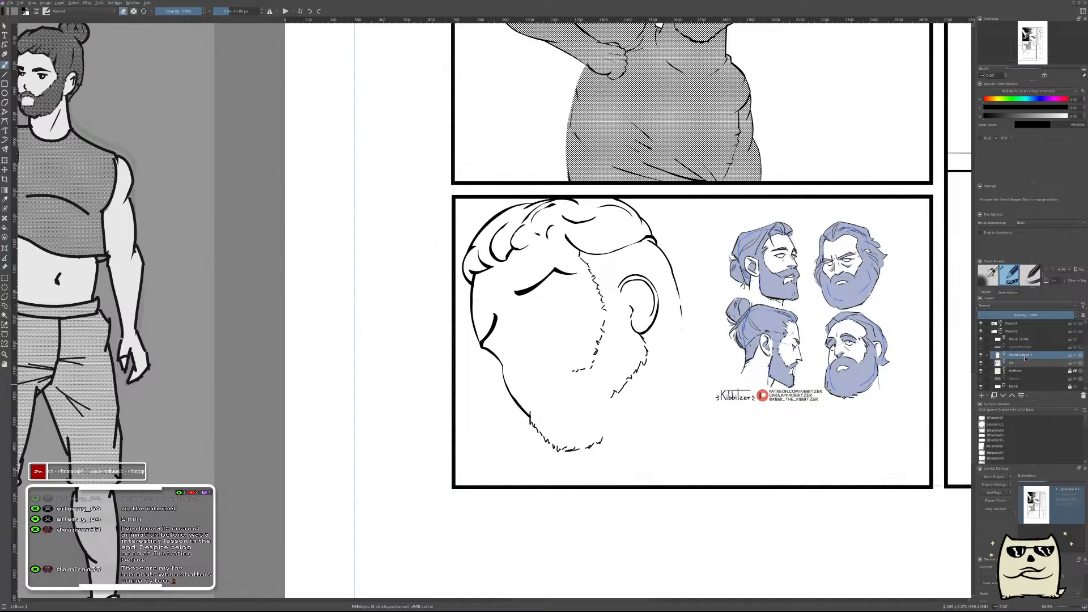
pyautogui.click(731, 416)
pyautogui.hotkey('shift', 'Delete')
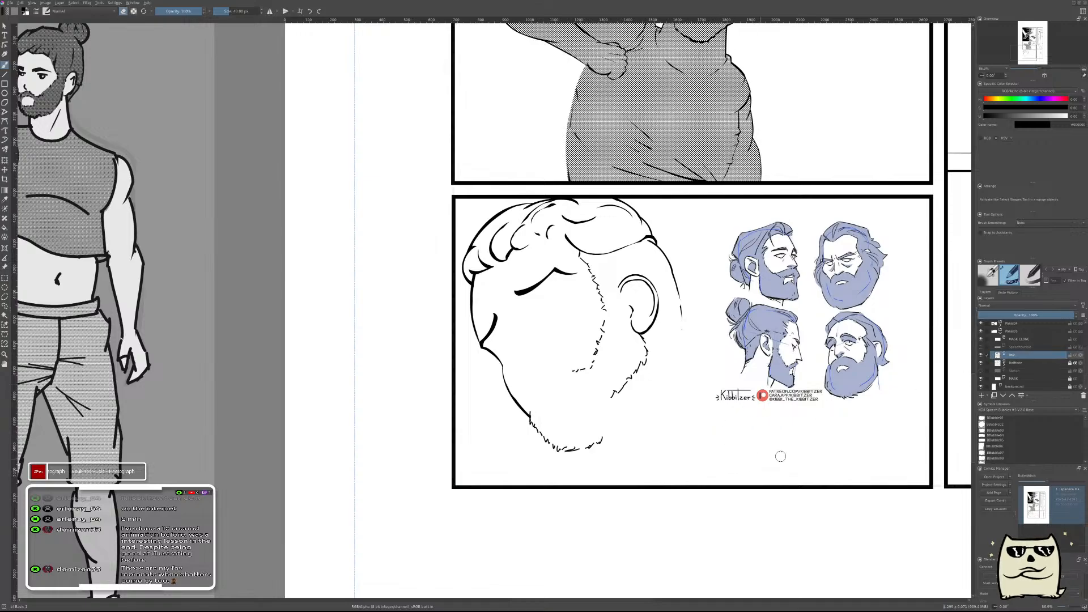
pyautogui.click(980, 372)
# Remove the diagonal beard strokes along the back of the jaw, keeping only the short ones beneath the earlobe.
pyautogui.moveTo(652, 379); pyautogui.dragTo(667, 352)
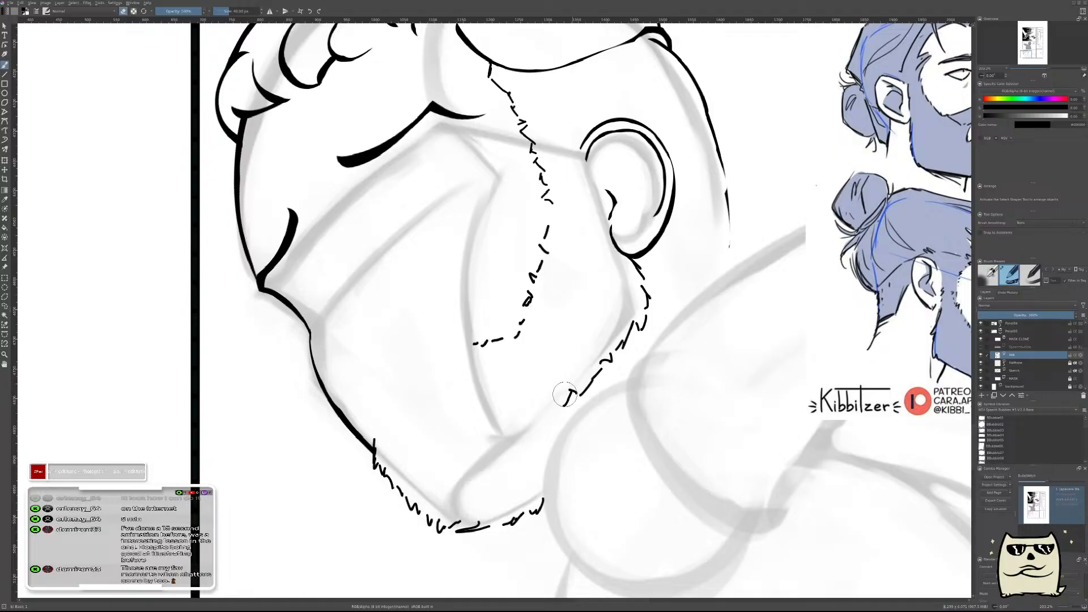
pyautogui.hotkey('ctrl', 'z')
pyautogui.hotkey('ctrl', 'z')
pyautogui.hotkey('ctrl', 'z')
pyautogui.hotkey('ctrl', 'z')
pyautogui.hotkey('ctrl', 'z')
pyautogui.hotkey('ctrl', 'z')
pyautogui.hotkey('ctrl', 'z')
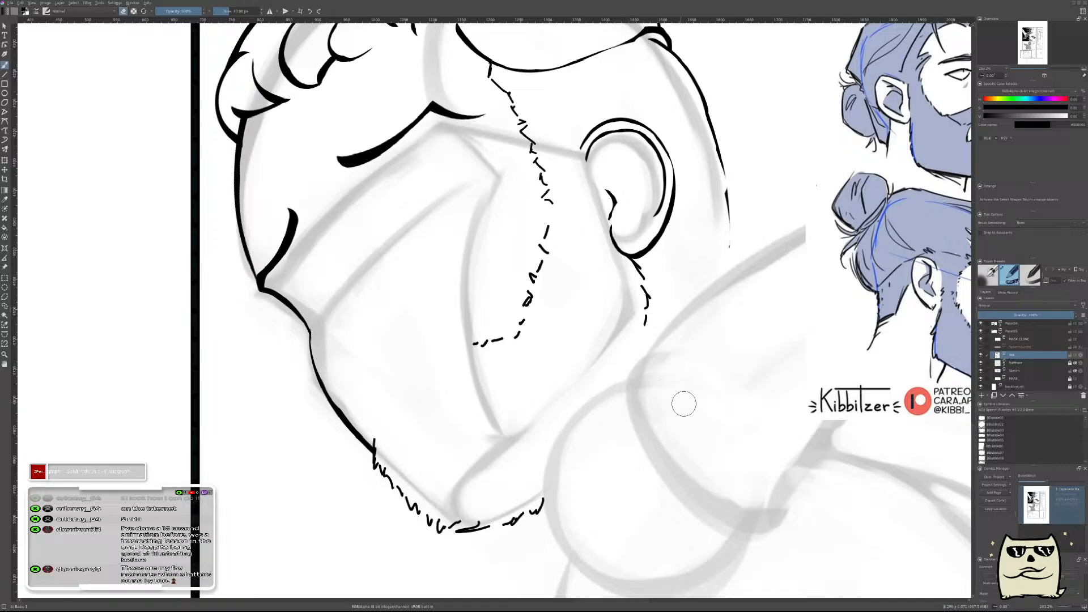
pyautogui.keyDown('shift'); pyautogui.moveTo(574, 364); pyautogui.dragTo(572, 367); pyautogui.keyUp('shift')
pyautogui.keyDown('shift'); pyautogui.moveTo(584, 378); pyautogui.dragTo(585, 376); pyautogui.keyUp('shift')
# Extend the short broken beard strokes beneath the earlobe toward the neck on a new paint layer, and merge it into the ink layer.
pyautogui.press('Insert')
pyautogui.press('e')
pyautogui.moveTo(649, 333); pyautogui.dragTo(650, 348)
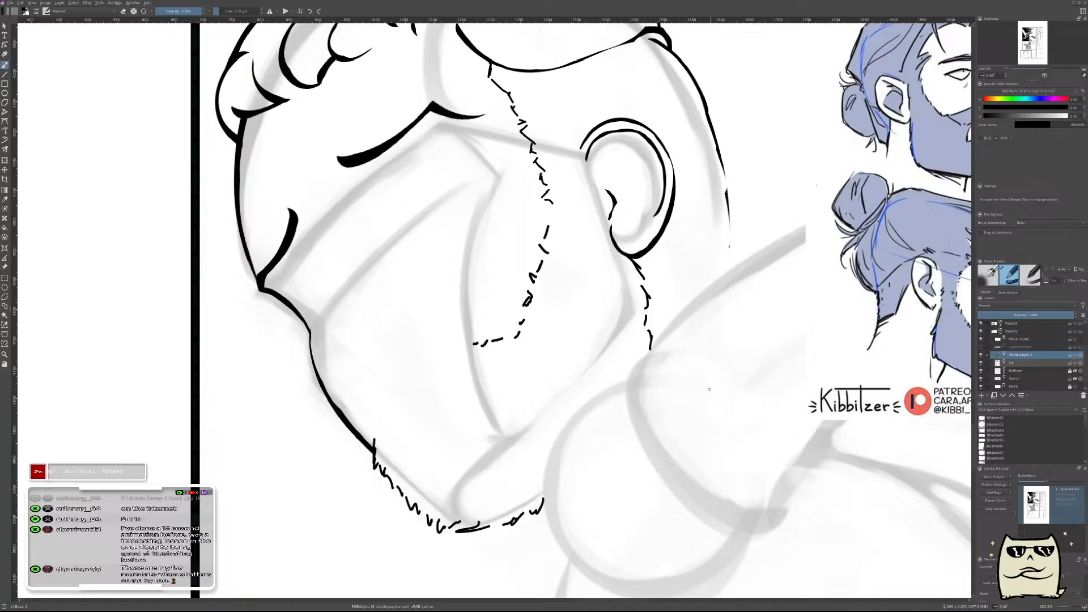
pyautogui.scroll(-2, 714, 387)
pyautogui.scroll(2, 707, 369)
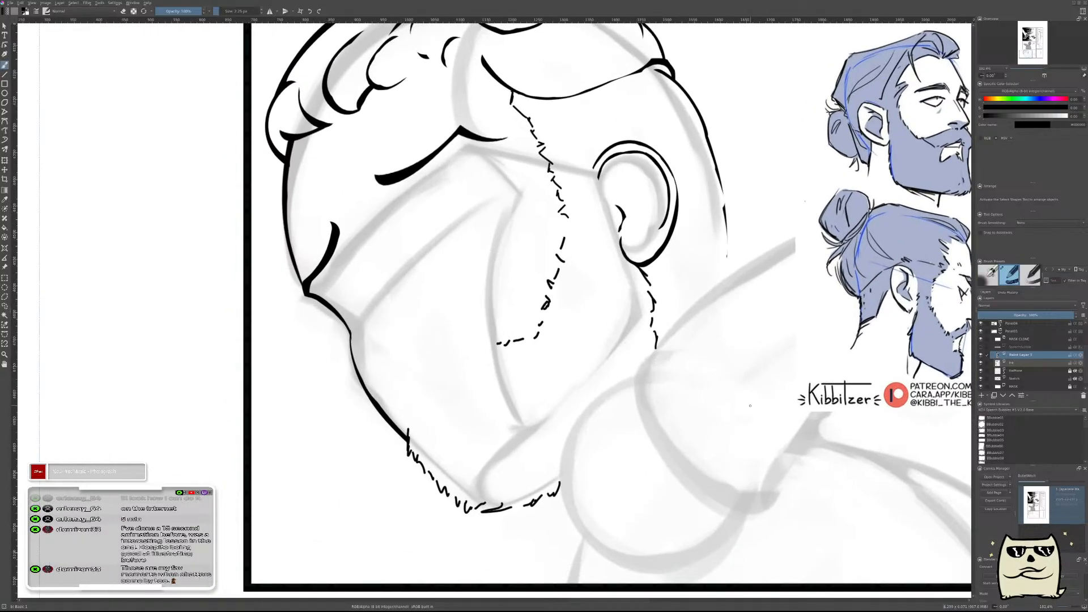
pyautogui.press('m')
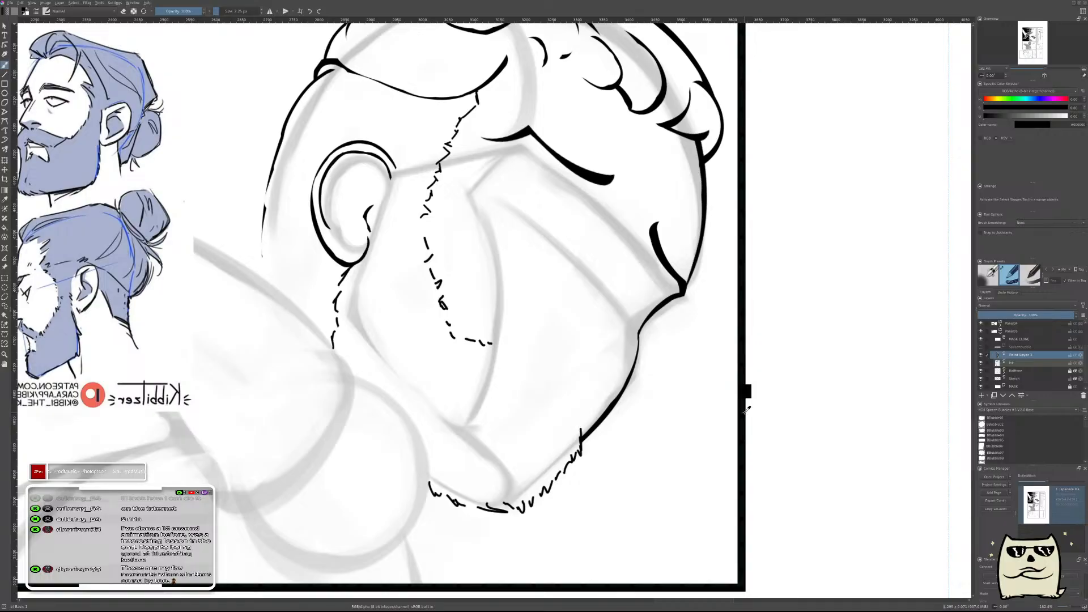
pyautogui.hotkey('ctrl', 'e')
# Examine the inked head and beard outline against the bearded-head references in mirrored and normal views.
pyautogui.moveTo(600, 302); pyautogui.dragTo(706, 425)
pyautogui.press('m')
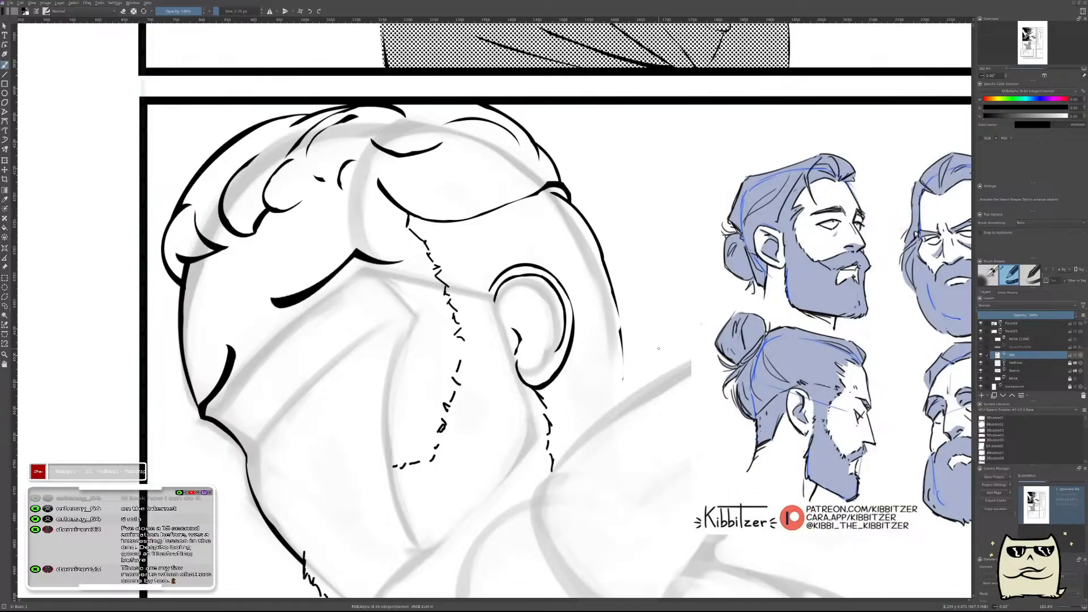
pyautogui.moveTo(527, 322); pyautogui.dragTo(727, 305)
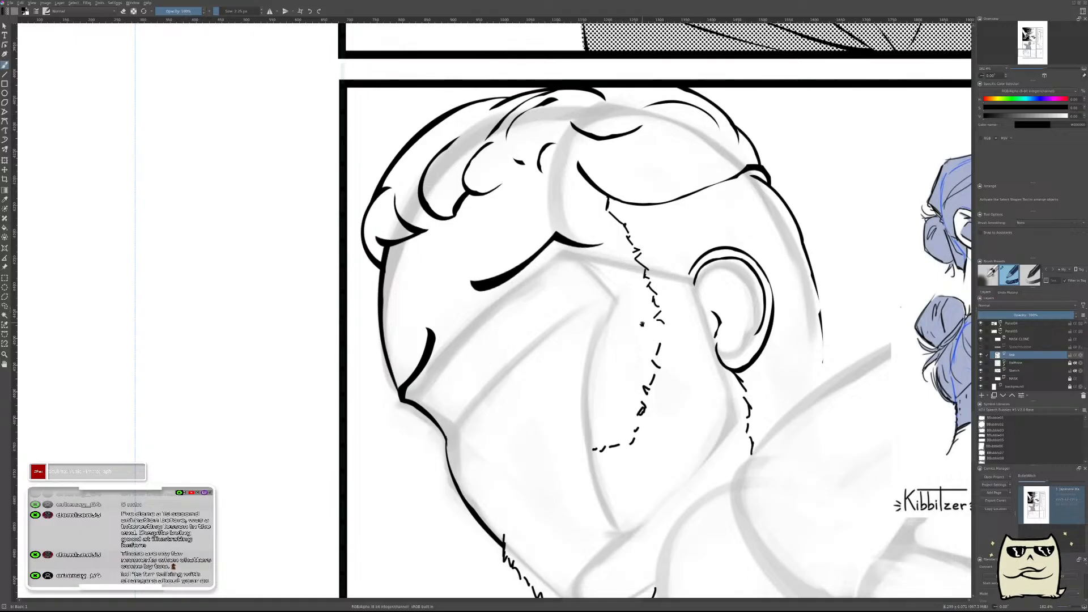
pyautogui.moveTo(645, 420)
pyautogui.mouseDown()
pyautogui.moveTo(635, 317)
pyautogui.moveTo(552, 420)
pyautogui.moveTo(580, 318)
pyautogui.moveTo(529, 466)
pyautogui.mouseUp()
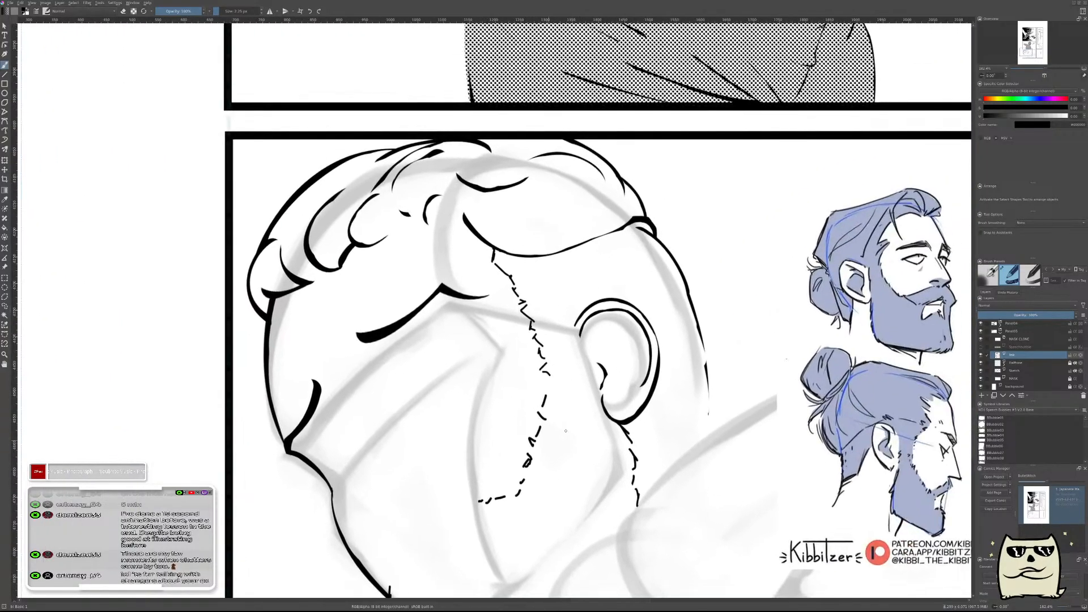
pyautogui.press('m')
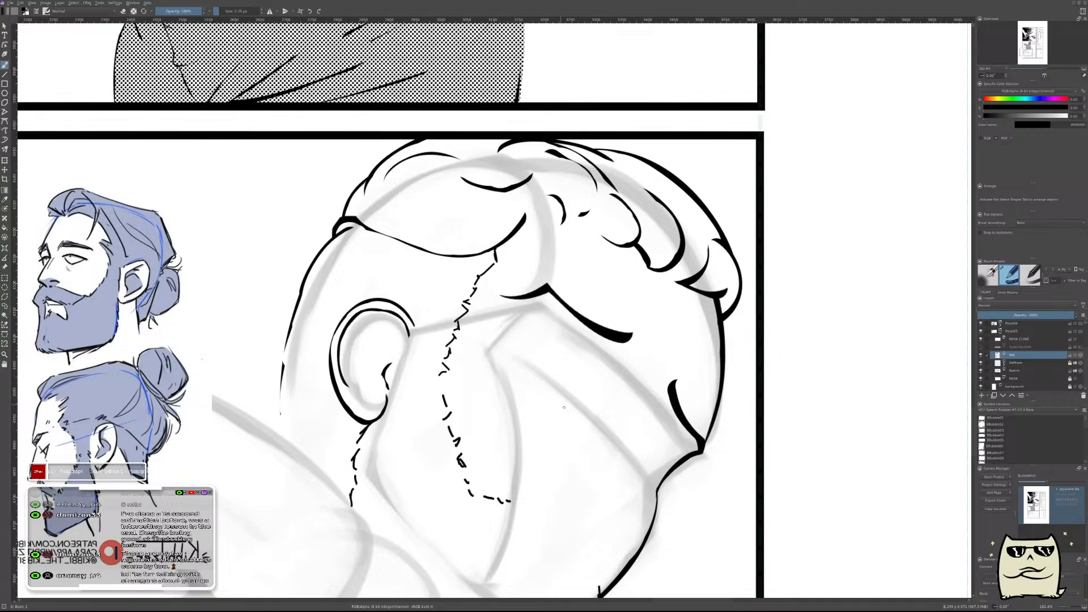
pyautogui.press('m')
pyautogui.moveTo(554, 383)
pyautogui.mouseDown()
pyautogui.moveTo(632, 348)
pyautogui.moveTo(634, 364)
pyautogui.mouseUp()
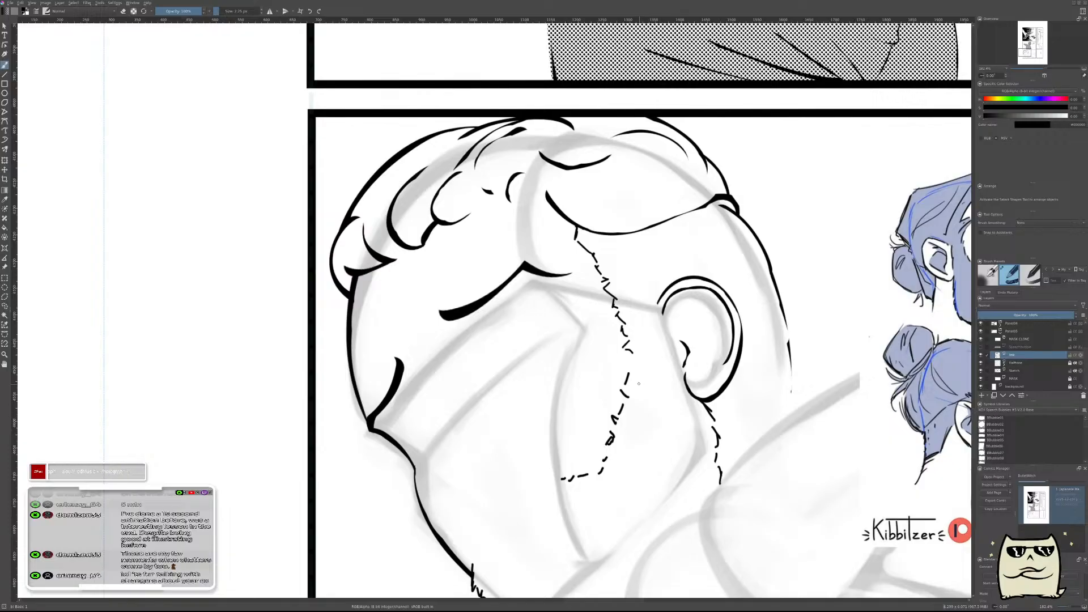
pyautogui.scroll(-3, 639, 384)
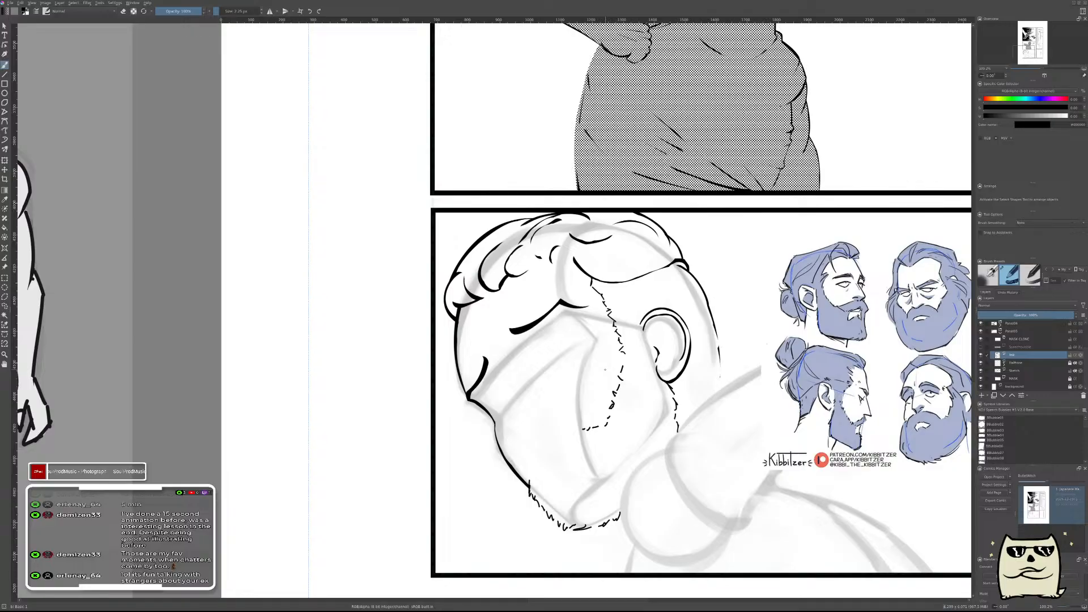
# Ink a curved upper eyelid line beneath the eyebrow on a new paint layer with a tapered inking brush.
pyautogui.click(1009, 276)
pyautogui.press('Insert')
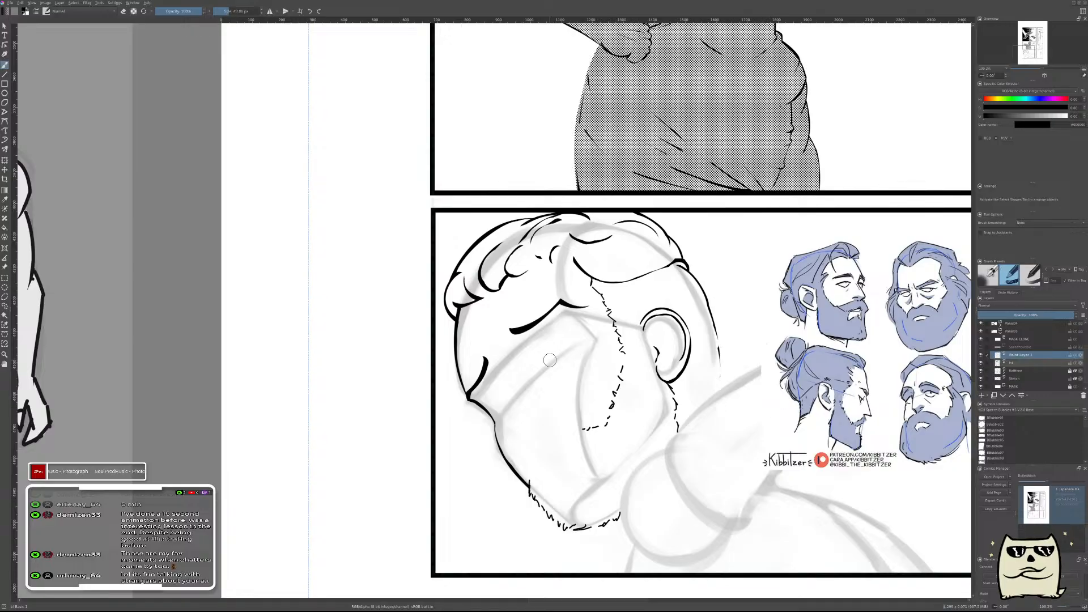
pyautogui.scroll(5, 560, 345)
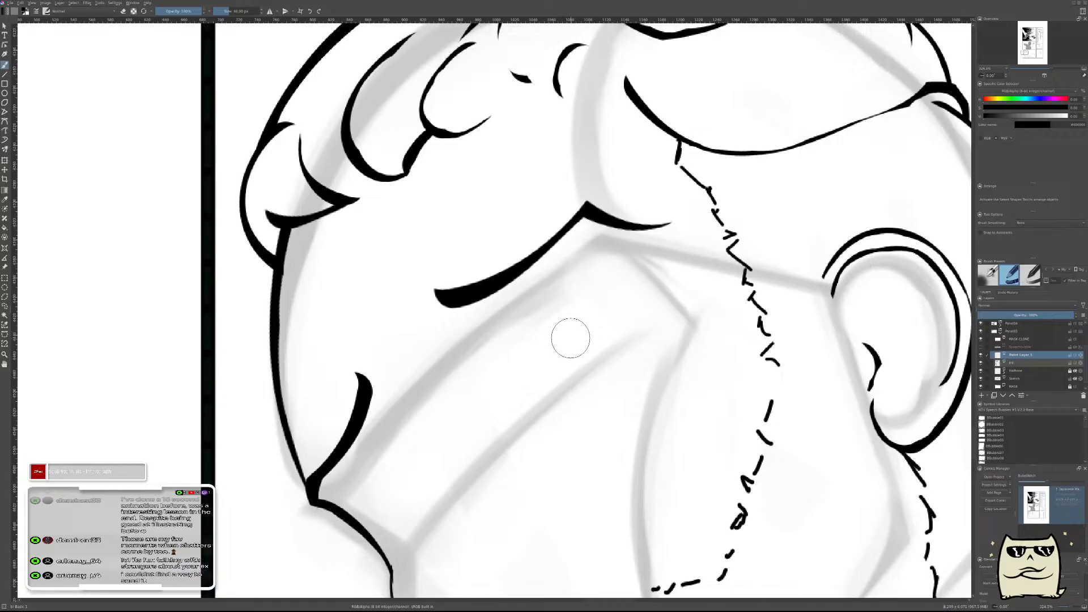
pyautogui.moveTo(571, 342)
pyautogui.mouseDown()
pyautogui.moveTo(576, 349)
pyautogui.moveTo(580, 338)
pyautogui.mouseUp()
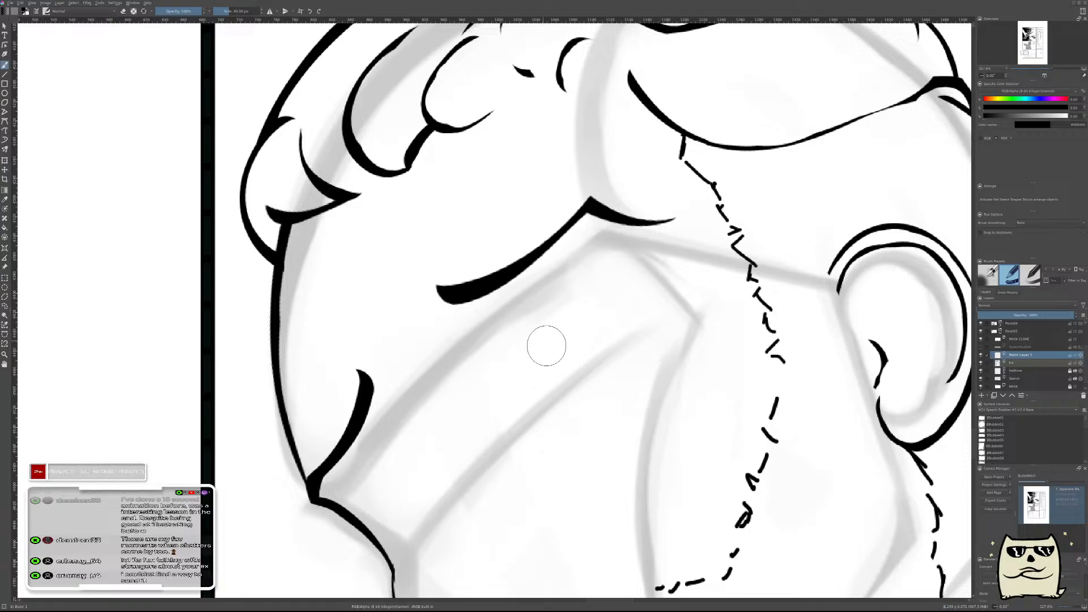
pyautogui.moveTo(554, 314)
pyautogui.mouseDown()
pyautogui.moveTo(560, 349)
pyautogui.moveTo(528, 330)
pyautogui.moveTo(556, 322)
pyautogui.mouseUp()
pyautogui.hotkey('ctrl', 'z')
pyautogui.hotkey('ctrl', 'z')
pyautogui.moveTo(538, 326)
pyautogui.mouseDown()
pyautogui.moveTo(582, 295)
pyautogui.moveTo(549, 316)
pyautogui.moveTo(572, 322)
pyautogui.moveTo(575, 304)
pyautogui.mouseUp()
pyautogui.hotkey('ctrl', 'z')
pyautogui.press('e')
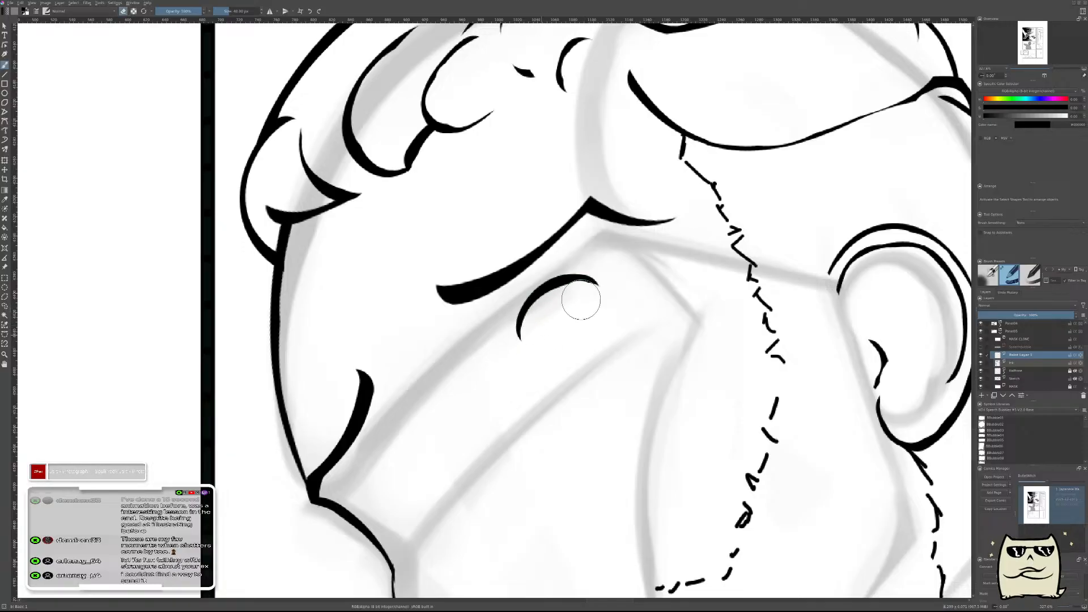
pyautogui.scroll(-6, 675, 316)
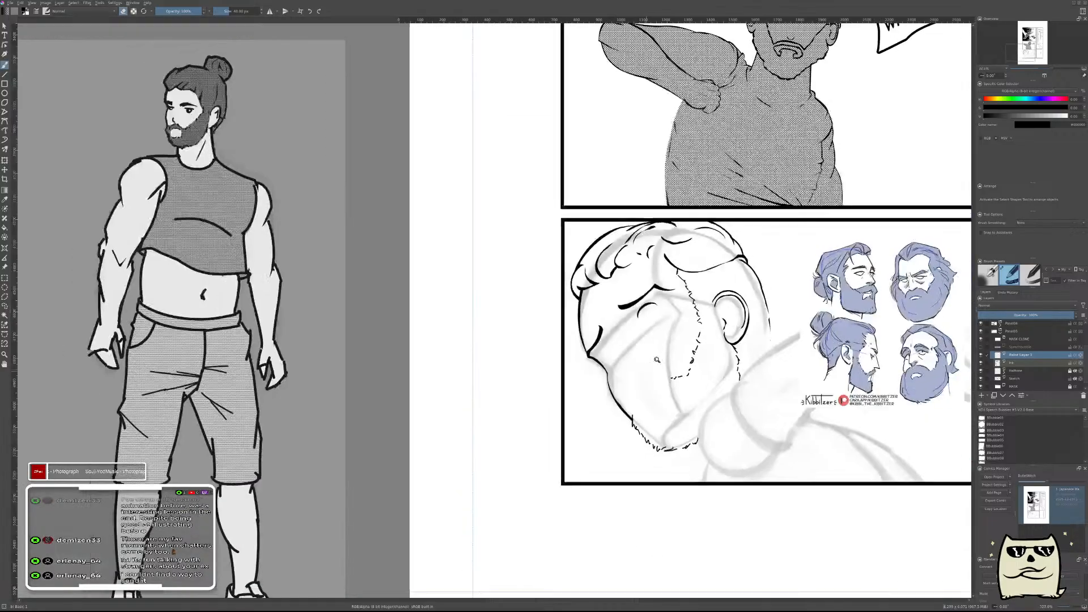
pyautogui.scroll(3, 675, 320)
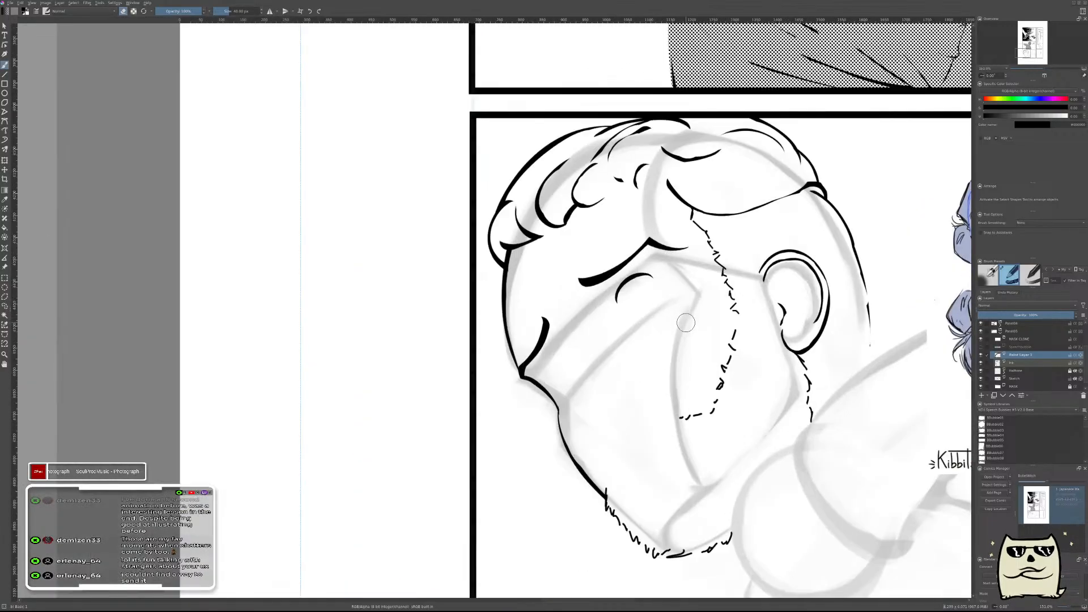
# Paint a solid black oval for the iris under the upper eyelid line on another new paint layer.
pyautogui.press('Insert')
pyautogui.moveTo(658, 297)
pyautogui.mouseDown()
pyautogui.moveTo(660, 272)
pyautogui.moveTo(633, 365)
pyautogui.moveTo(576, 419)
pyautogui.moveTo(589, 391)
pyautogui.moveTo(571, 370)
pyautogui.mouseUp()
pyautogui.hotkey('ctrl', 'z')
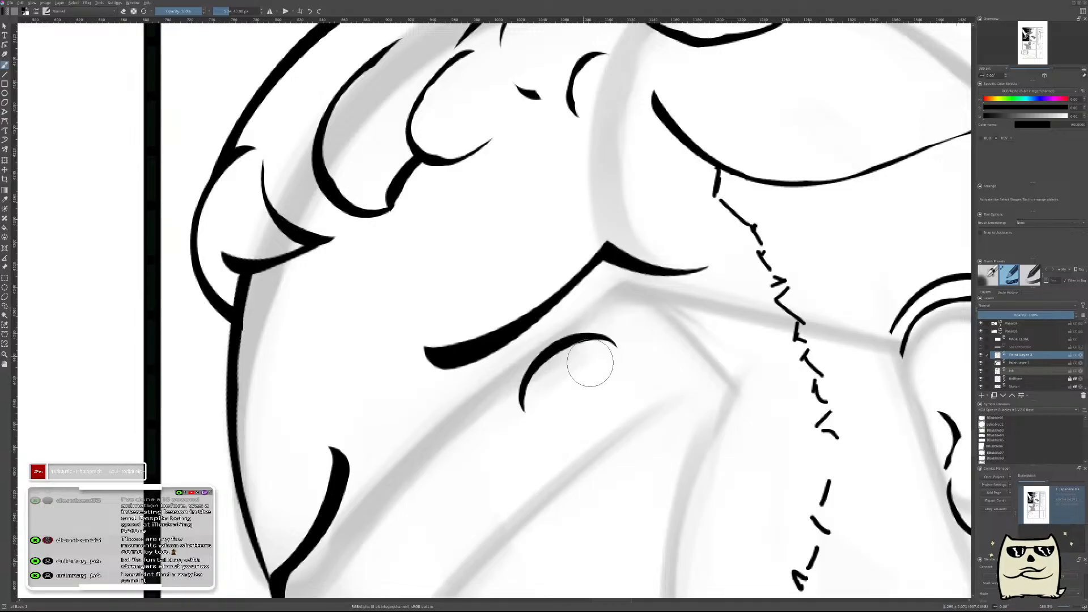
pyautogui.scroll(-1, 569, 386)
pyautogui.scroll(-3, 651, 372)
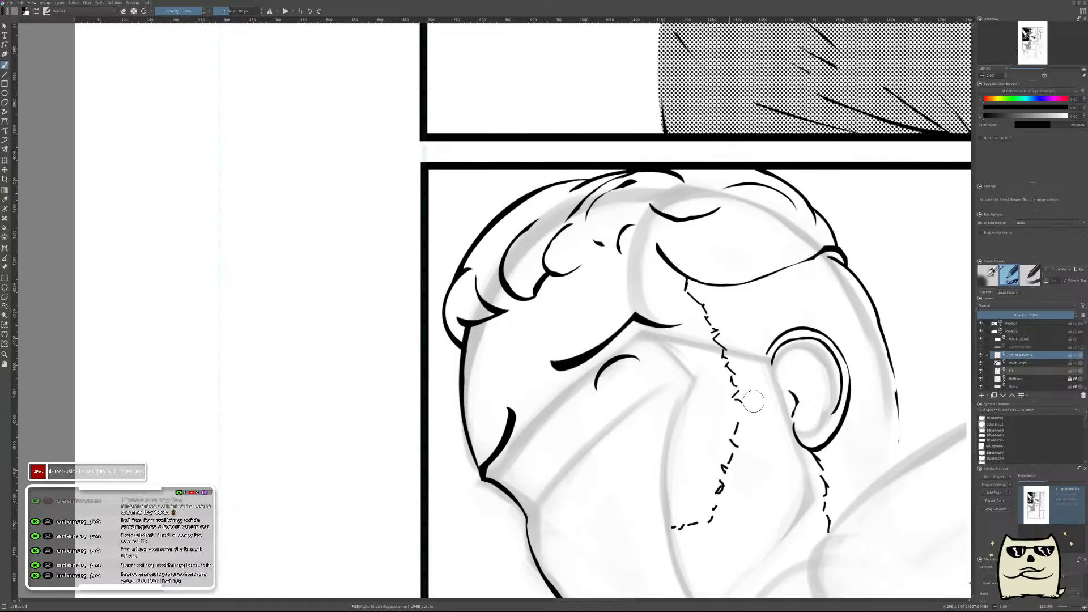
pyautogui.moveTo(931, 357)
pyautogui.mouseDown()
pyautogui.moveTo(897, 226)
pyautogui.moveTo(922, 314)
pyautogui.mouseUp()
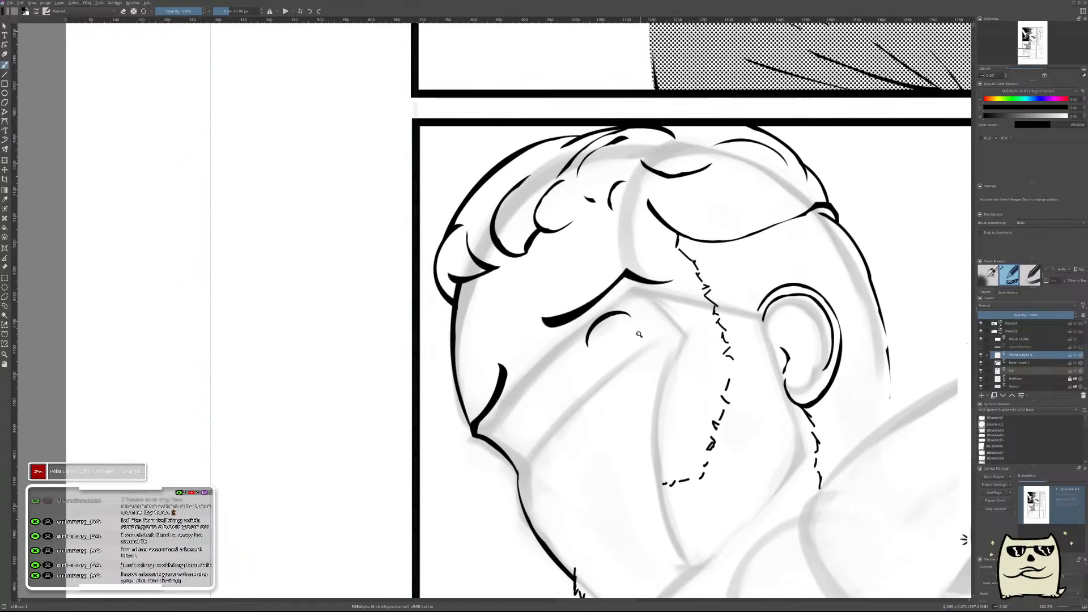
pyautogui.scroll(1, 629, 352)
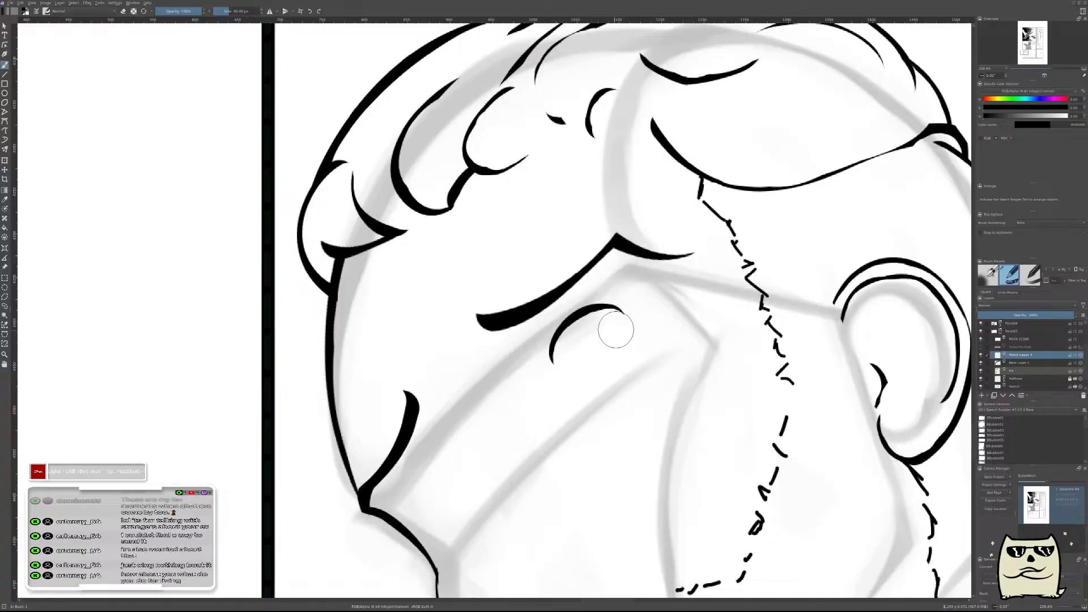
pyautogui.moveTo(595, 334); pyautogui.dragTo(604, 363)
pyautogui.hotkey('ctrl', 'z')
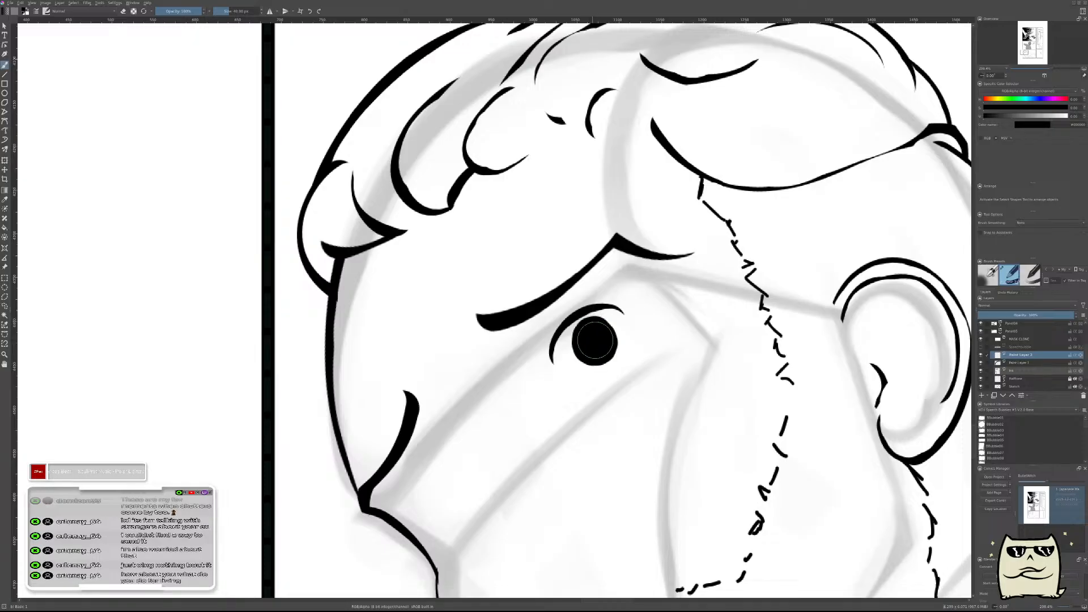
pyautogui.moveTo(595, 336)
pyautogui.mouseDown()
pyautogui.moveTo(599, 363)
pyautogui.moveTo(596, 339)
pyautogui.mouseUp()
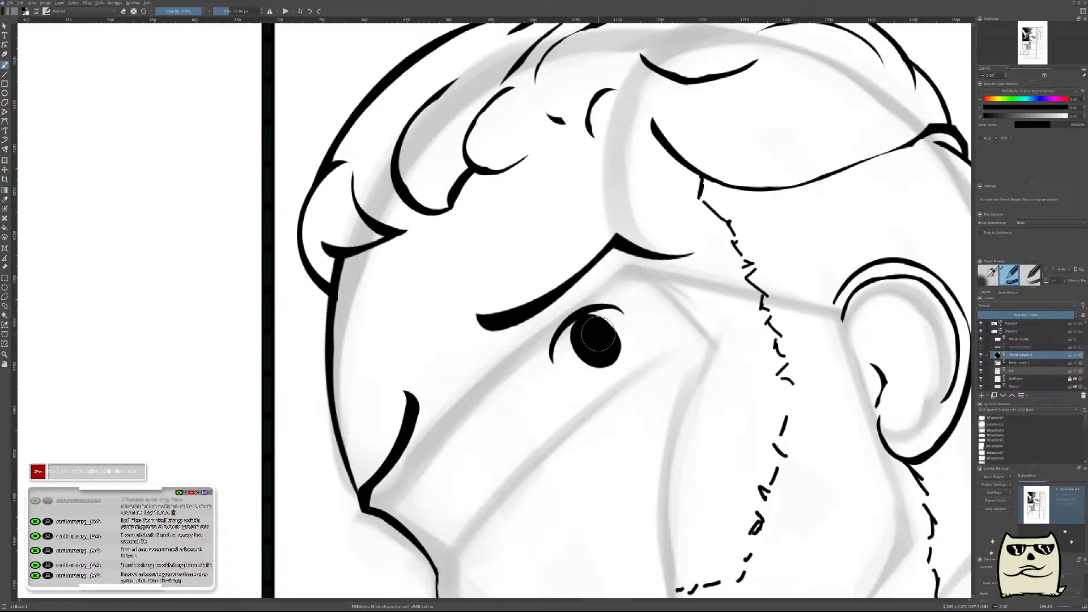
# Erase the inside of the black oval to leave a thin iris outline.
pyautogui.scroll(2, 591, 322)
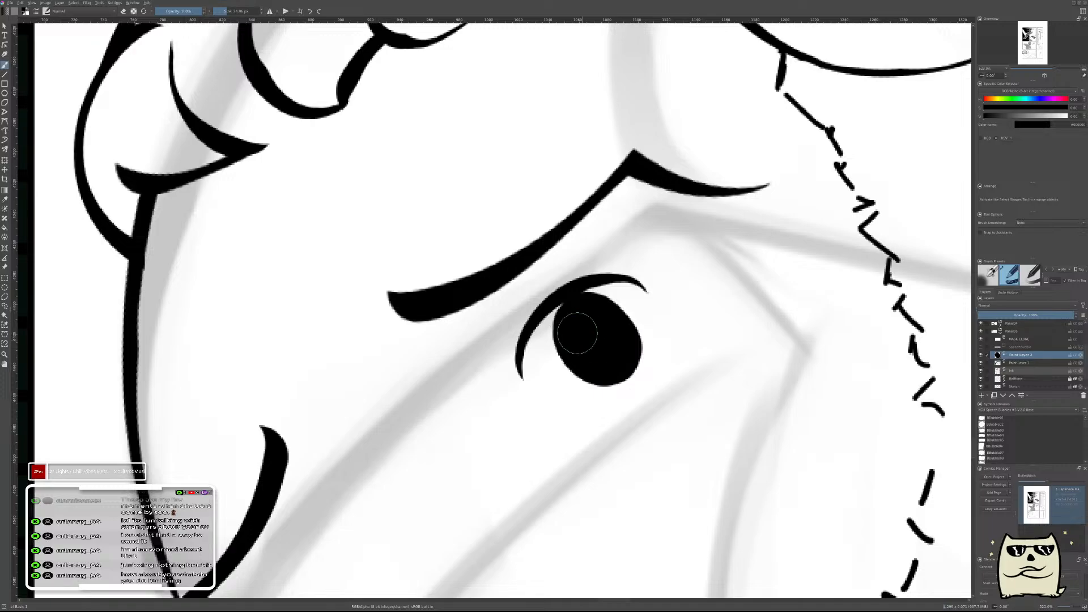
pyautogui.press('e')
pyautogui.moveTo(597, 323)
pyautogui.mouseDown()
pyautogui.moveTo(613, 350)
pyautogui.moveTo(588, 327)
pyautogui.moveTo(595, 315)
pyautogui.moveTo(611, 335)
pyautogui.moveTo(600, 324)
pyautogui.moveTo(592, 336)
pyautogui.moveTo(596, 323)
pyautogui.moveTo(605, 341)
pyautogui.moveTo(585, 319)
pyautogui.moveTo(603, 347)
pyautogui.moveTo(584, 323)
pyautogui.moveTo(591, 346)
pyautogui.moveTo(593, 336)
pyautogui.moveTo(612, 349)
pyautogui.moveTo(587, 342)
pyautogui.mouseUp()
pyautogui.hotkey('ctrl', 'z')
pyautogui.moveTo(680, 277); pyautogui.dragTo(680, 385)
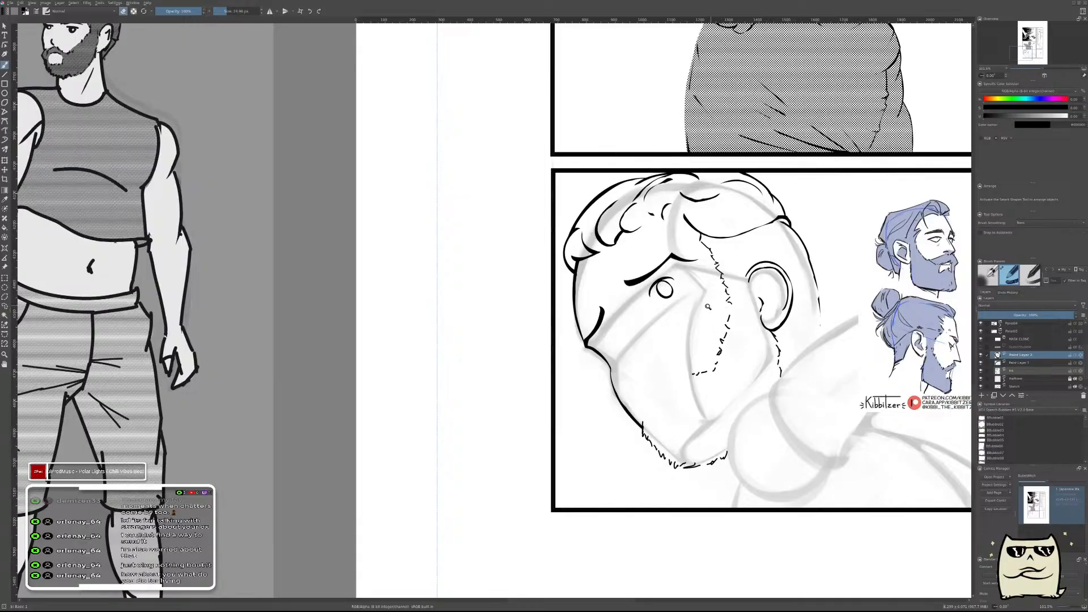
# Scale the iris outline down slightly so it sits clear of the upper eyelid line.
pyautogui.scroll(2, 694, 305)
pyautogui.hotkey('ctrl', 't')
pyautogui.press('b')
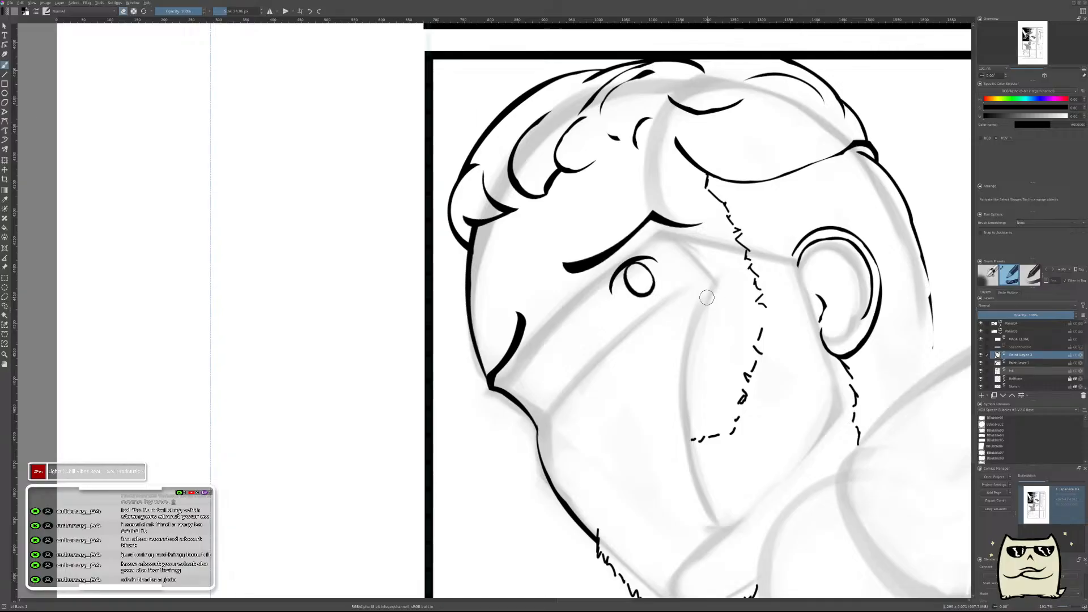
pyautogui.moveTo(663, 271); pyautogui.dragTo(665, 346)
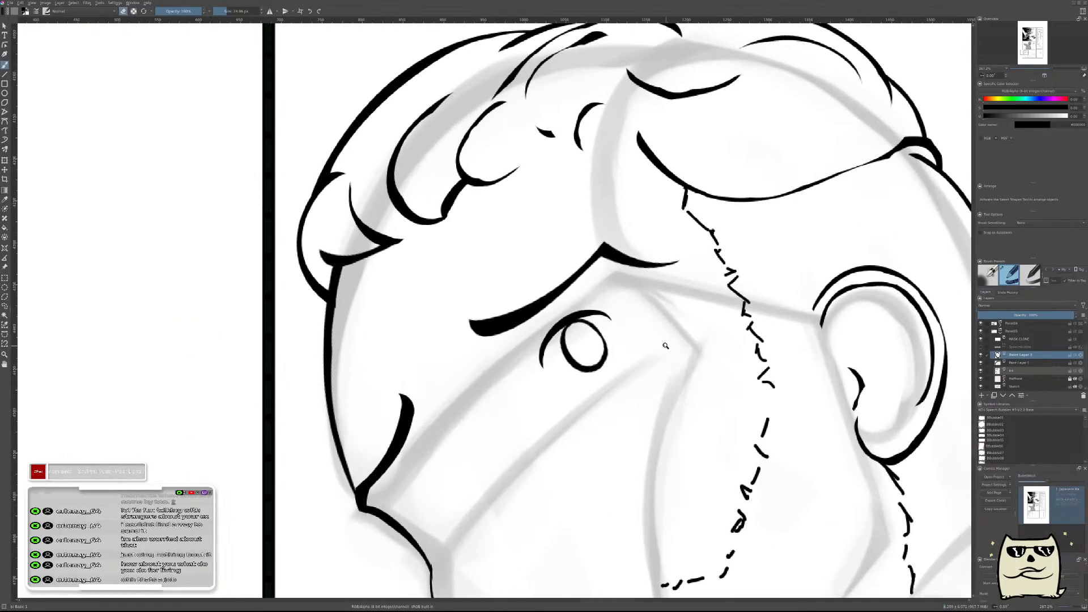
pyautogui.hotkey('ctrl', 't')
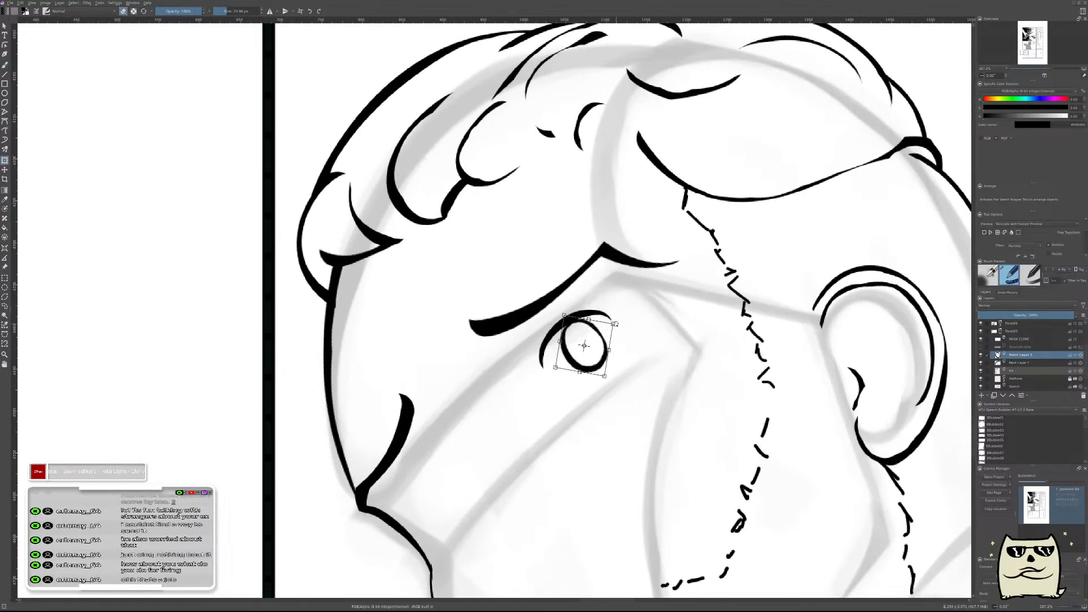
pyautogui.moveTo(613, 324); pyautogui.dragTo(595, 356)
pyautogui.press('Return')
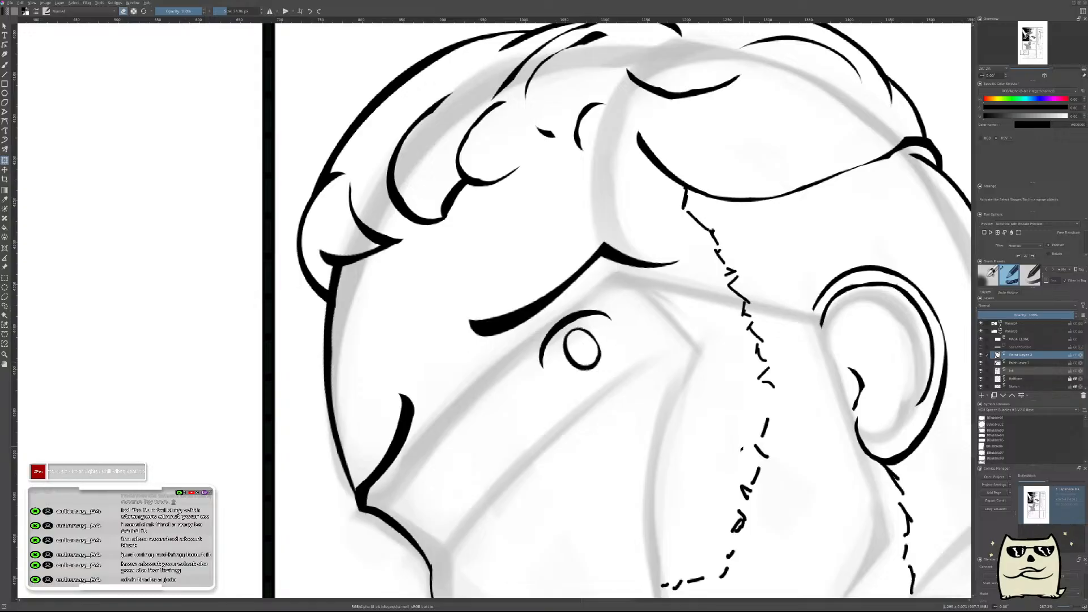
# Hide the sketch layer and check the new eye on the inked head in mirrored and normal views.
pyautogui.scroll(-4, 674, 357)
pyautogui.scroll(-2, 694, 358)
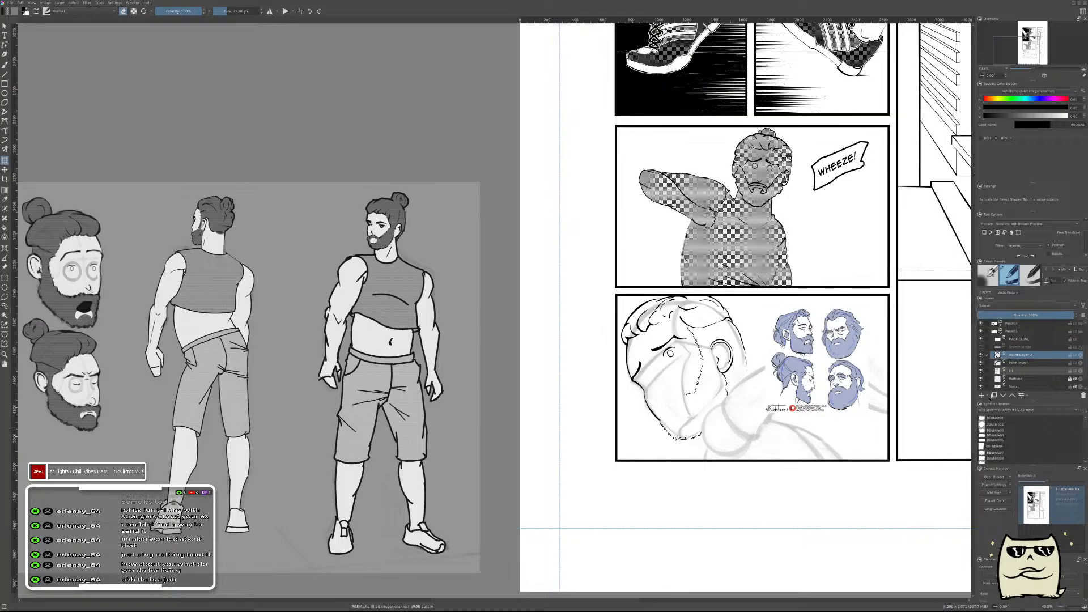
pyautogui.click(981, 387)
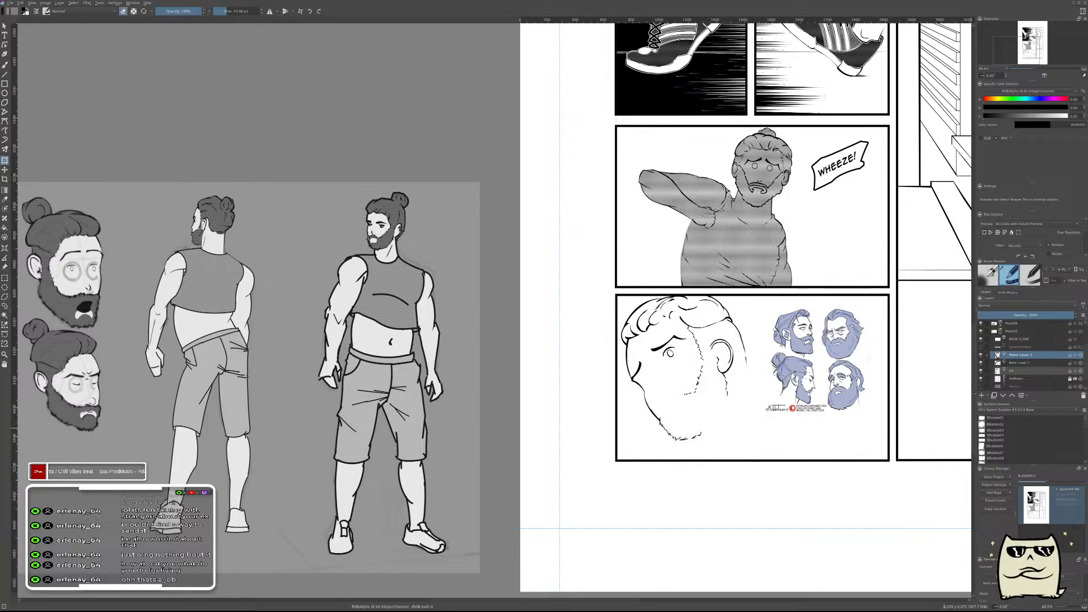
pyautogui.scroll(3, 687, 356)
pyautogui.scroll(3, 704, 339)
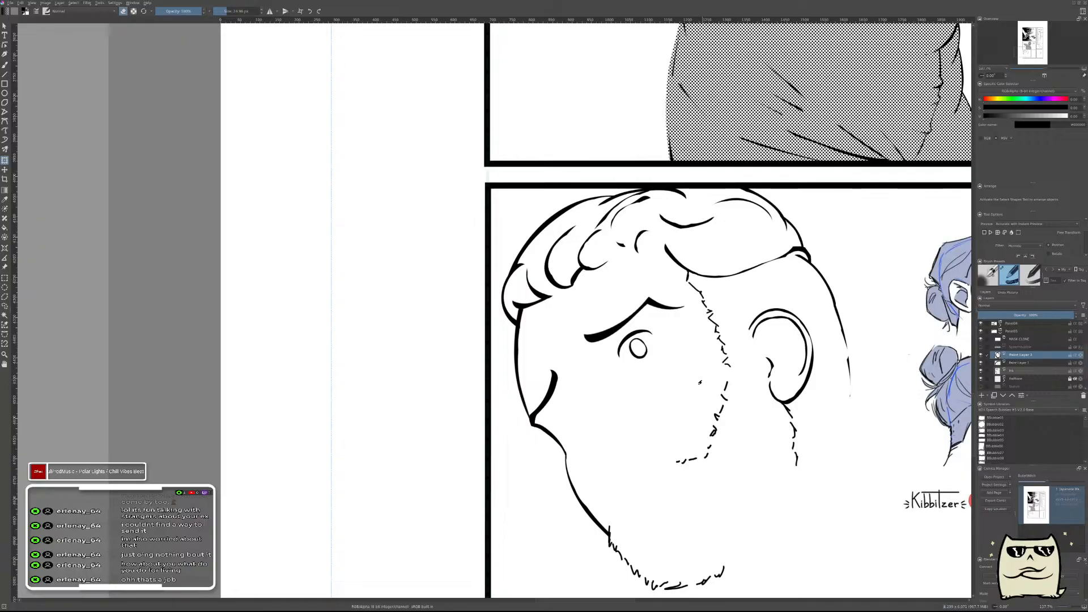
pyautogui.press('m')
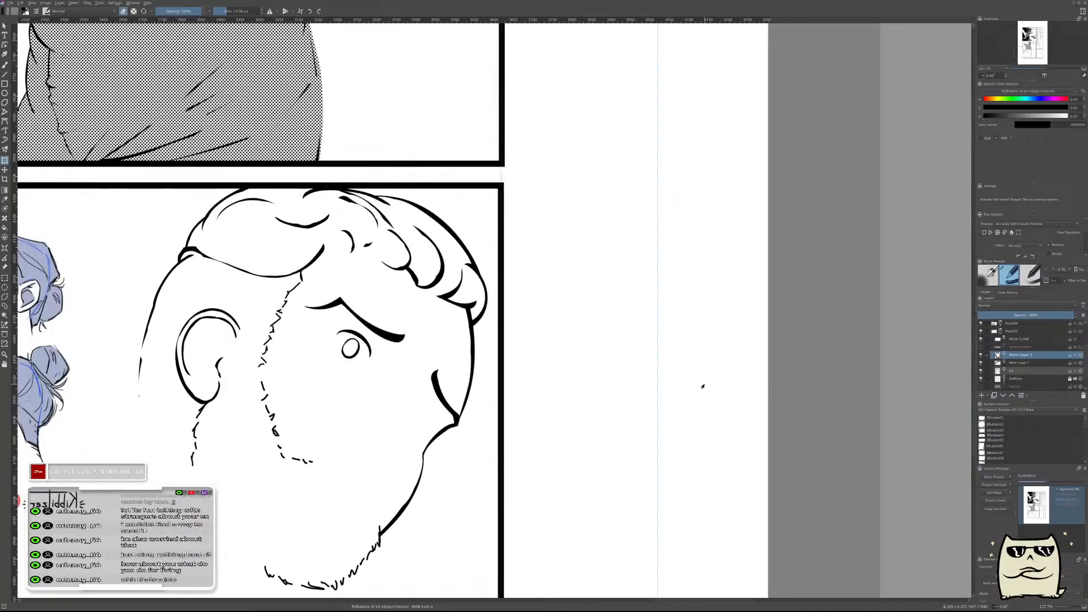
pyautogui.press('m')
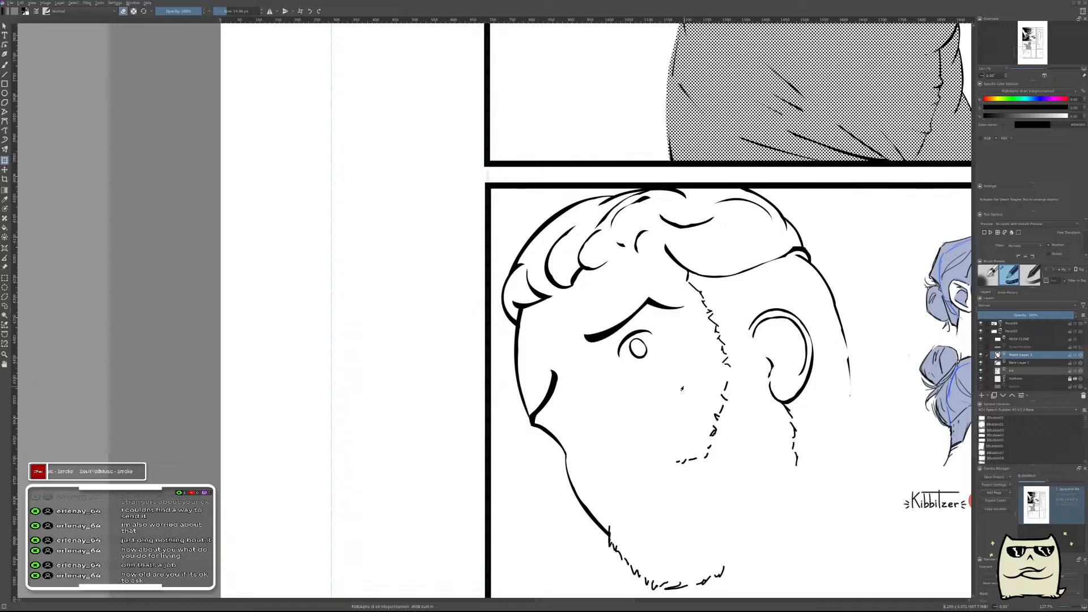
# Nudge the iris outline into place beneath the upper eyelid line.
pyautogui.moveTo(651, 370)
pyautogui.mouseDown()
pyautogui.moveTo(677, 335)
pyautogui.moveTo(647, 307)
pyautogui.mouseUp()
pyautogui.press('t')
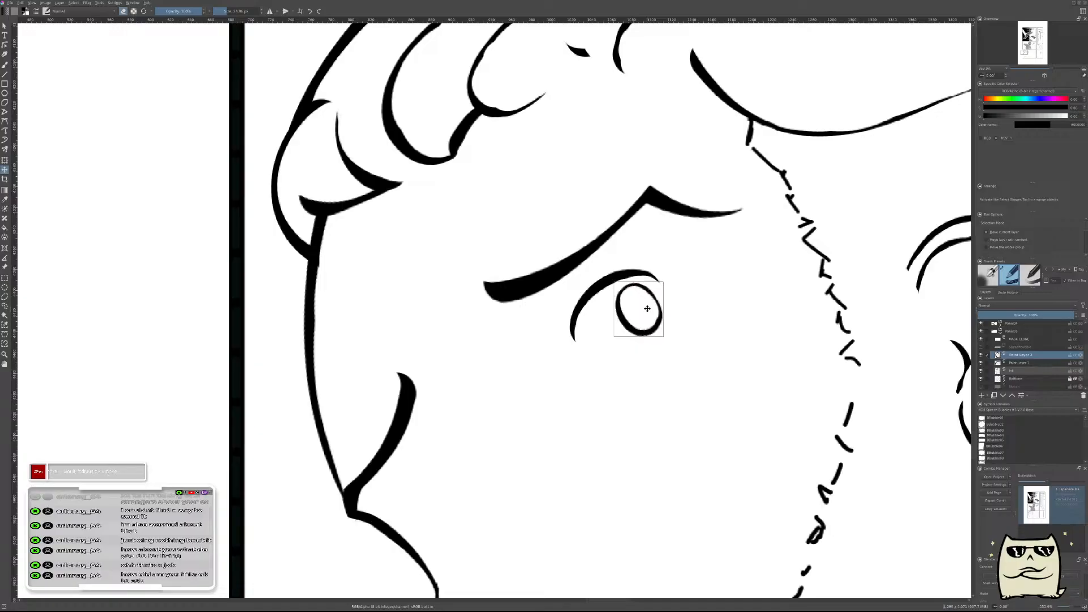
pyautogui.scroll(-4, 754, 363)
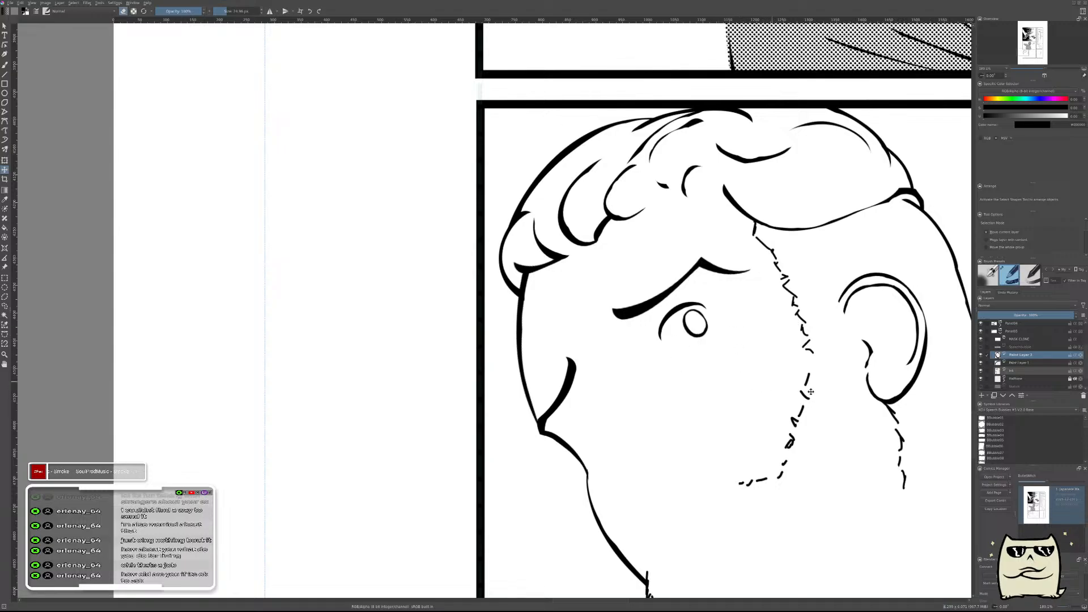
# Duplicate the iris and eyelid layers together and move the copy below the far brow at the face's edge.
pyautogui.keyDown('ctrl'); pyautogui.click(1023, 363); pyautogui.keyUp('ctrl')
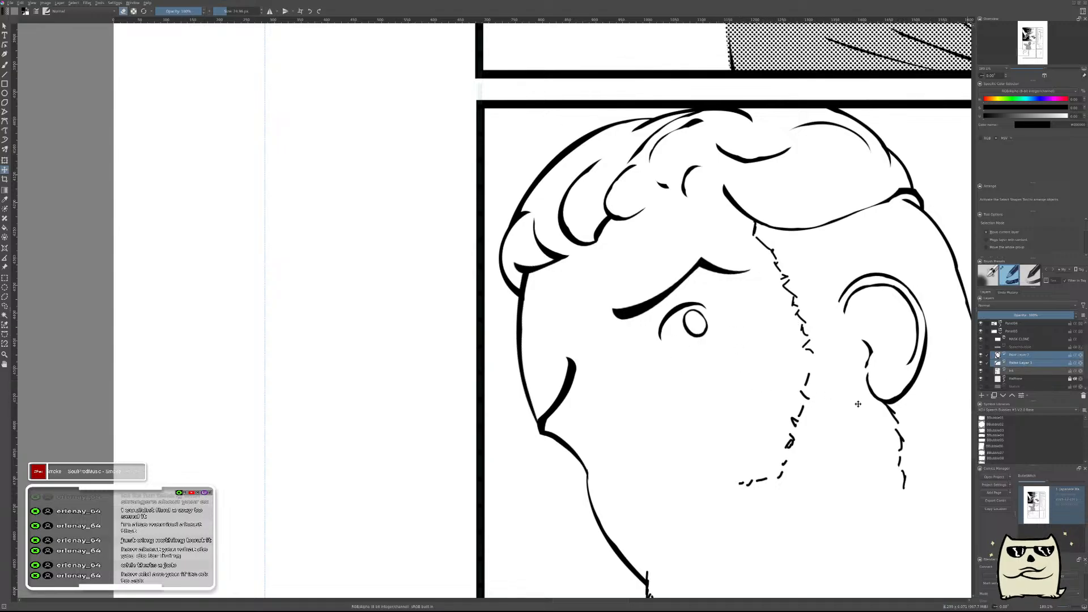
pyautogui.hotkey('ctrl', 'j')
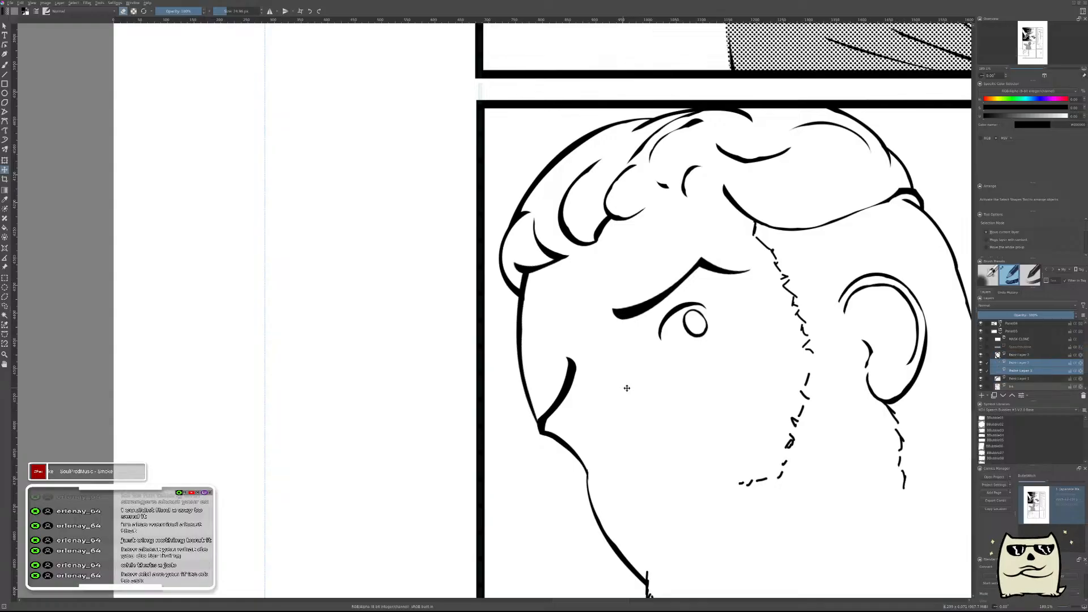
pyautogui.moveTo(692, 356); pyautogui.dragTo(606, 442)
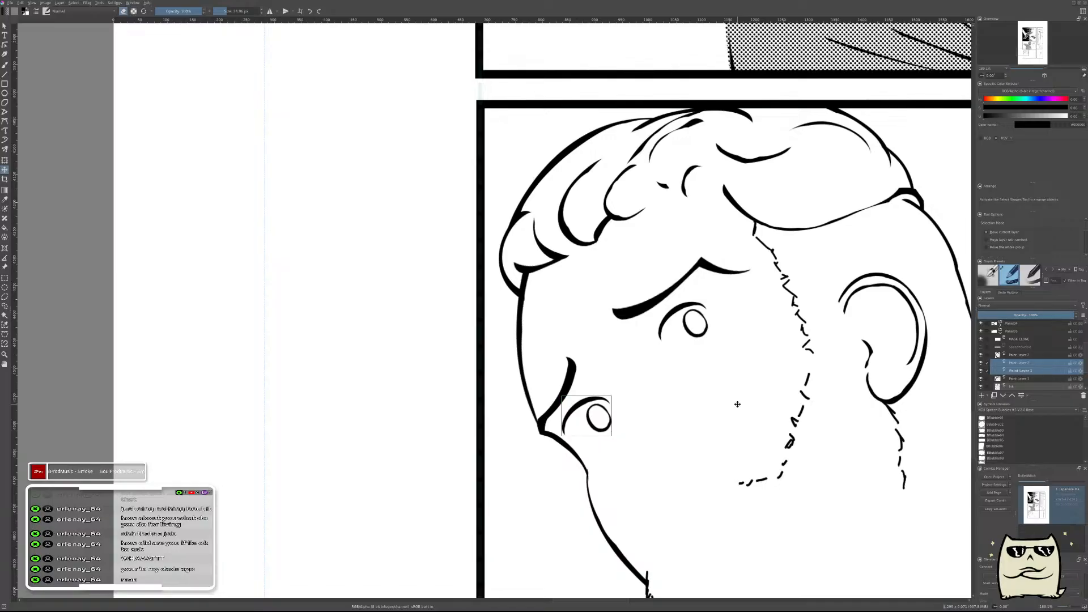
# Rotate and narrow the copied far eye slightly to follow the head's tilt, and check both eyes in mirrored view.
pyautogui.hotkey('ctrl', 't')
pyautogui.moveTo(681, 404)
pyautogui.mouseDown()
pyautogui.moveTo(672, 377)
pyautogui.moveTo(676, 384)
pyautogui.mouseUp()
pyautogui.press('Return')
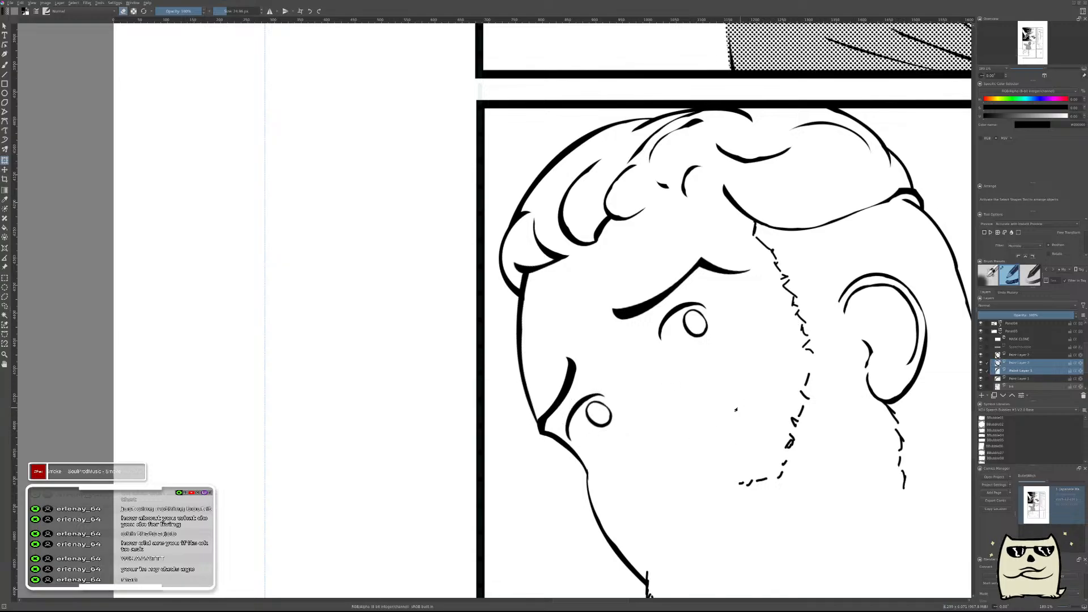
pyautogui.moveTo(722, 429); pyautogui.dragTo(678, 408)
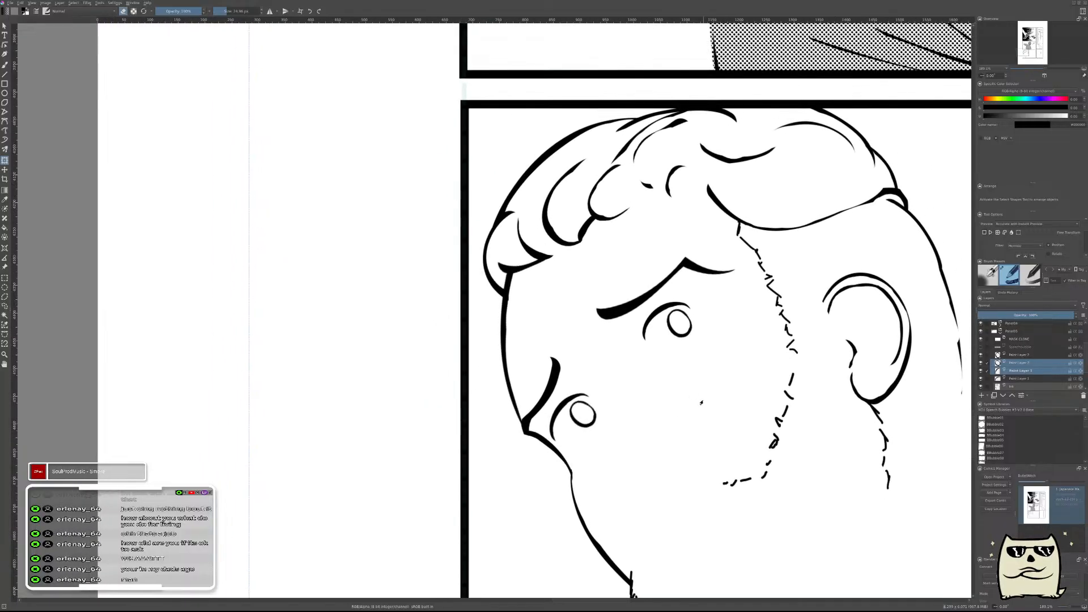
pyautogui.moveTo(701, 371)
pyautogui.mouseDown()
pyautogui.moveTo(702, 403)
pyautogui.moveTo(706, 381)
pyautogui.mouseUp()
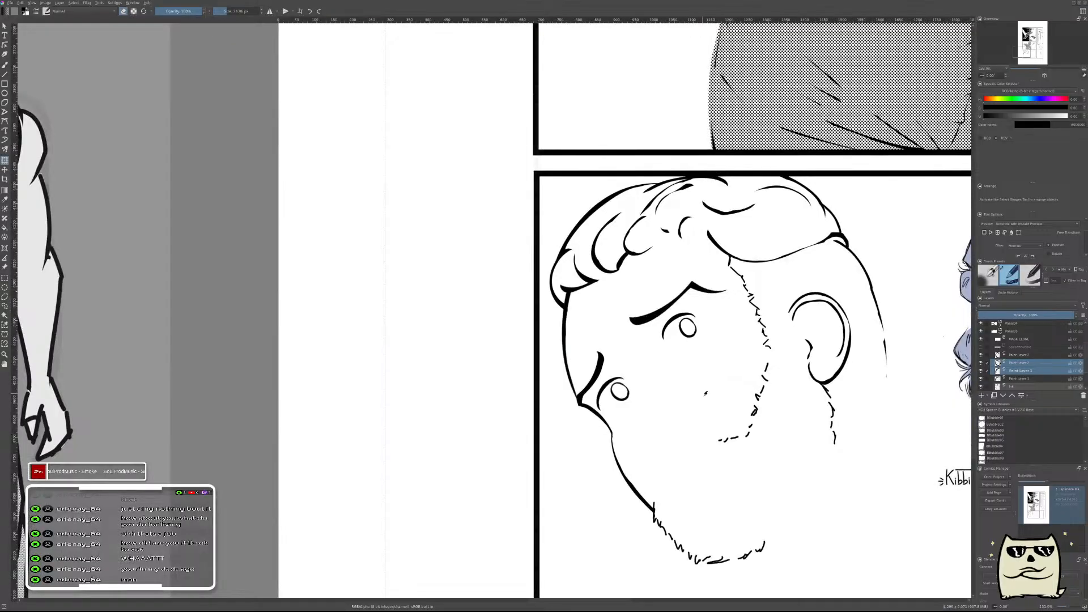
pyautogui.click(1030, 354)
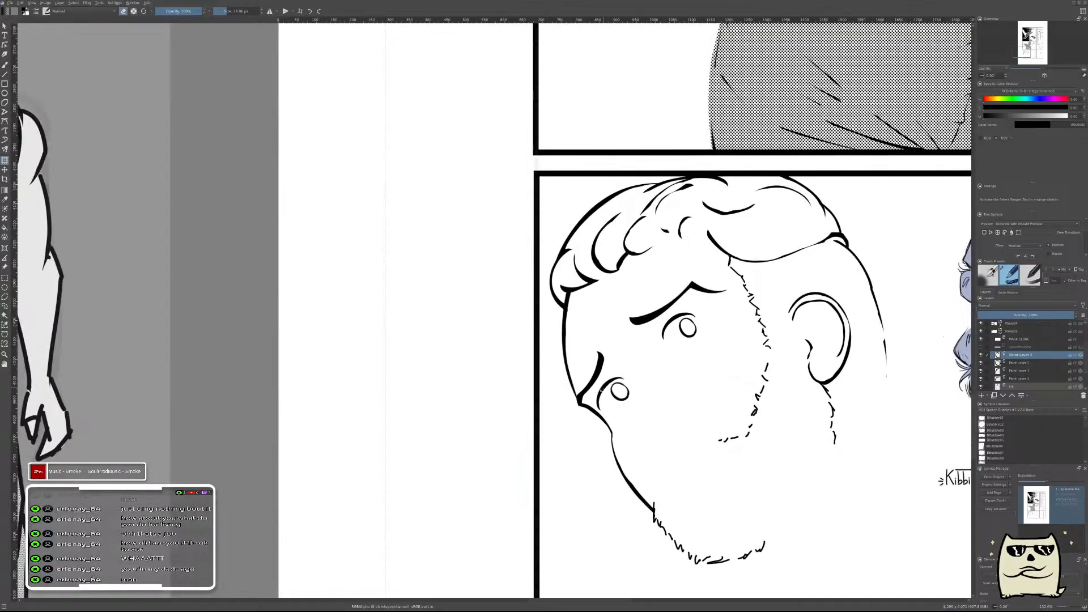
pyautogui.press('m')
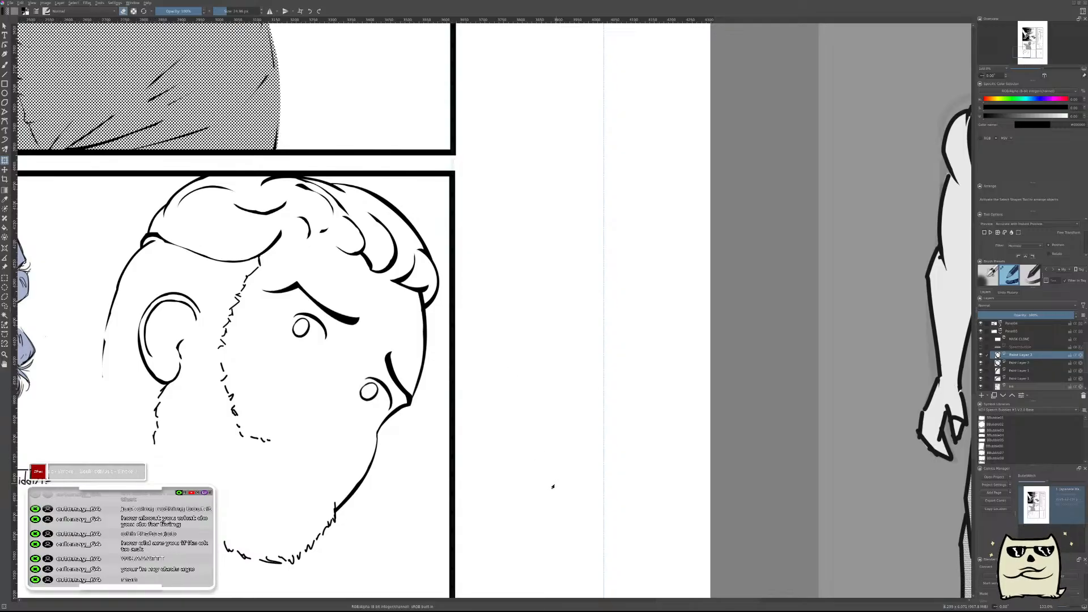
pyautogui.press('m')
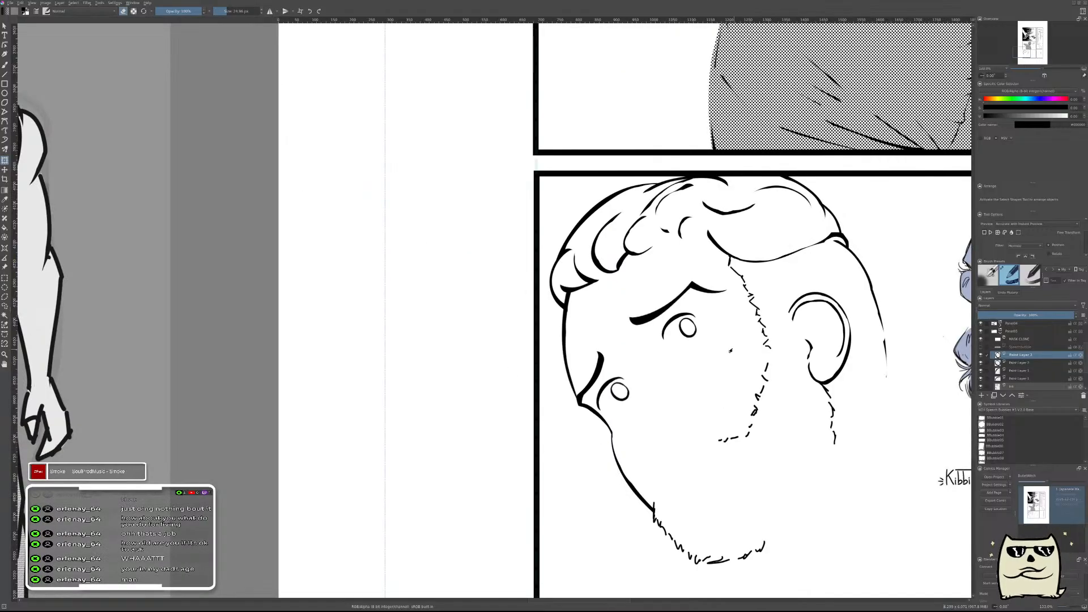
pyautogui.moveTo(676, 377)
pyautogui.mouseDown()
pyautogui.moveTo(708, 393)
pyautogui.moveTo(664, 394)
pyautogui.mouseUp()
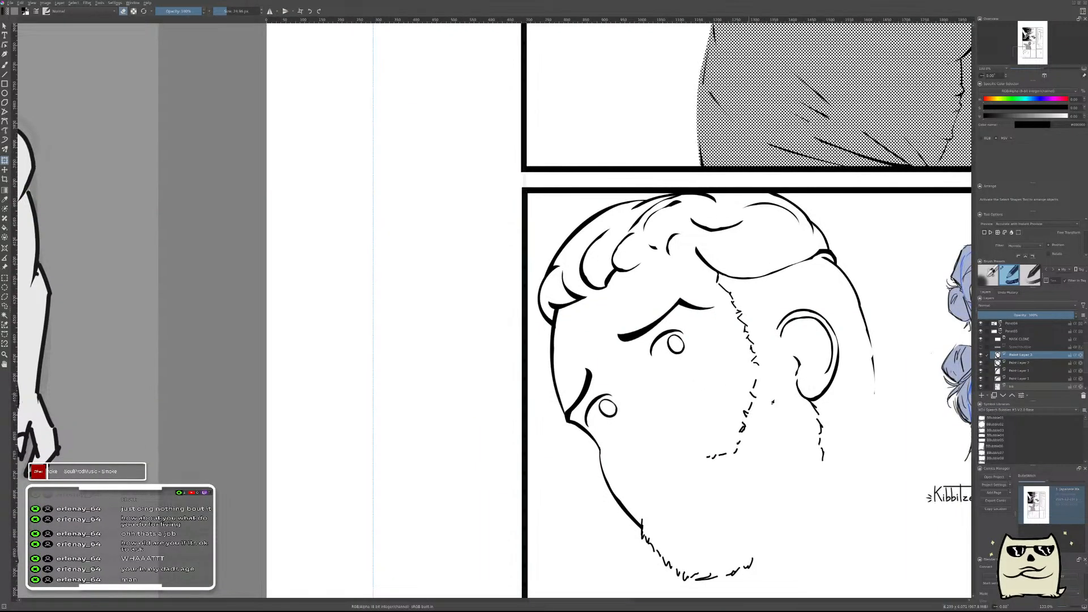
# Merge the iris and eyelid layers of both eyes into one layer and check them in mirrored and normal views.
pyautogui.hotkey('shift', 'Delete')
pyautogui.hotkey('shift', 'Delete')
pyautogui.hotkey('shift', 'Delete')
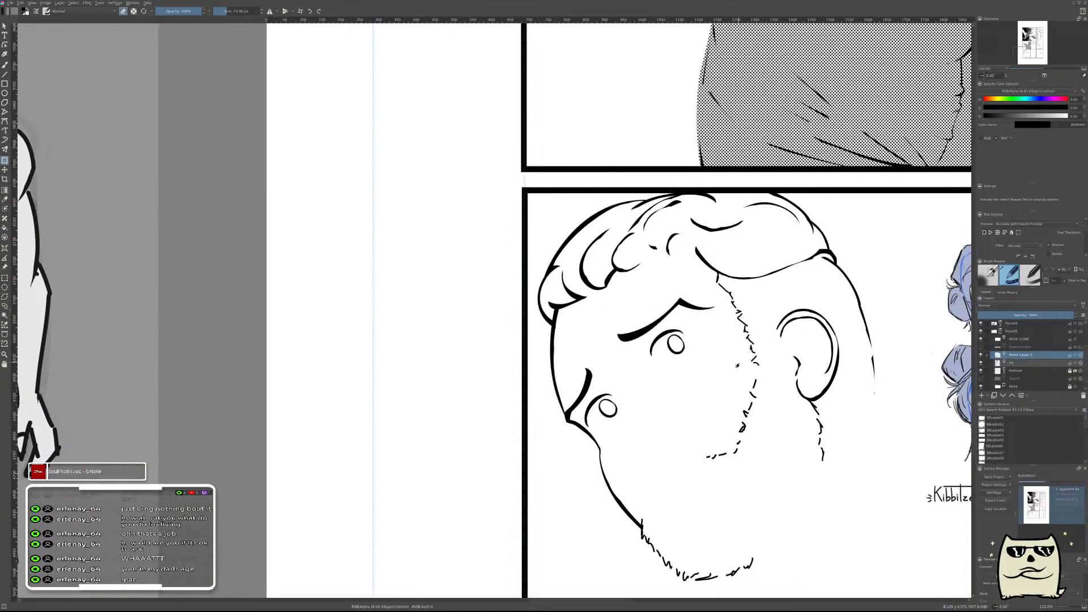
pyautogui.click(980, 355)
pyautogui.click(980, 355)
pyautogui.moveTo(718, 362); pyautogui.dragTo(800, 330)
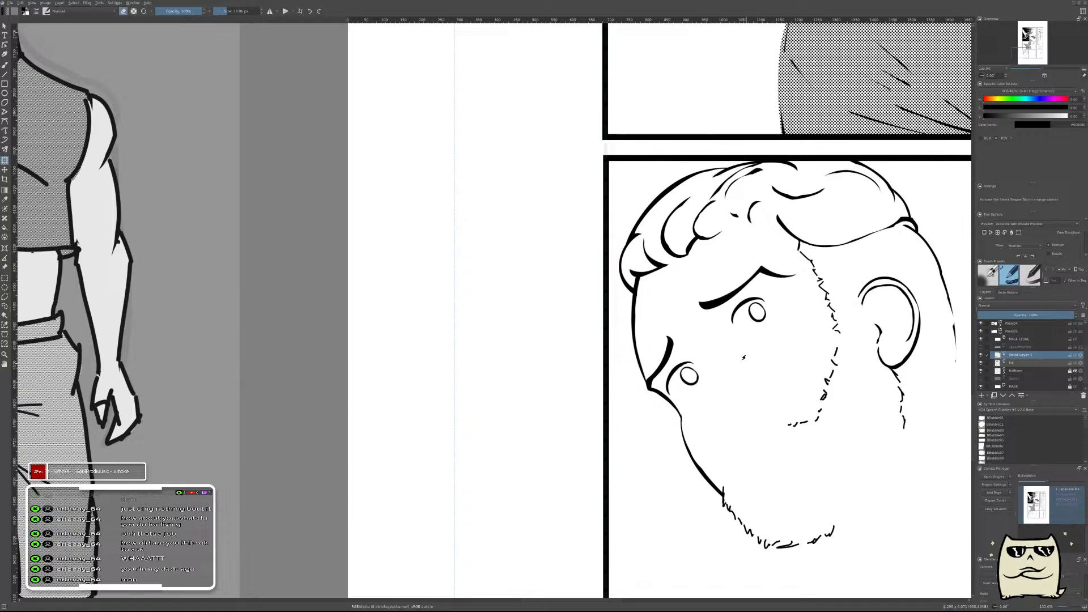
pyautogui.press('m')
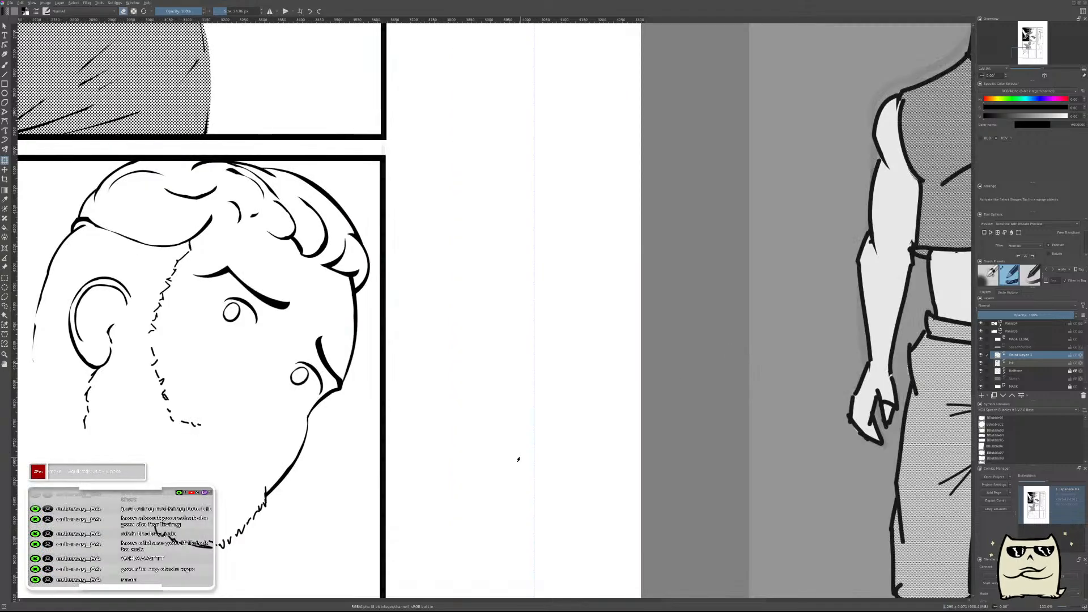
pyautogui.press('m')
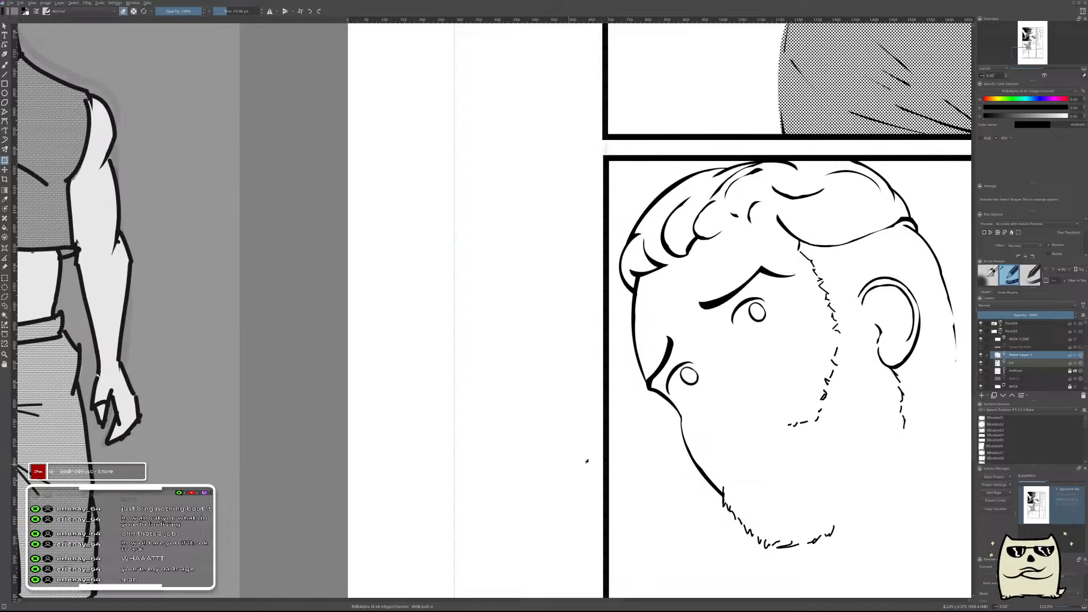
# Shift both eyes together slightly down and toward the ear, and compare the face in mirrored and normal views.
pyautogui.press('t')
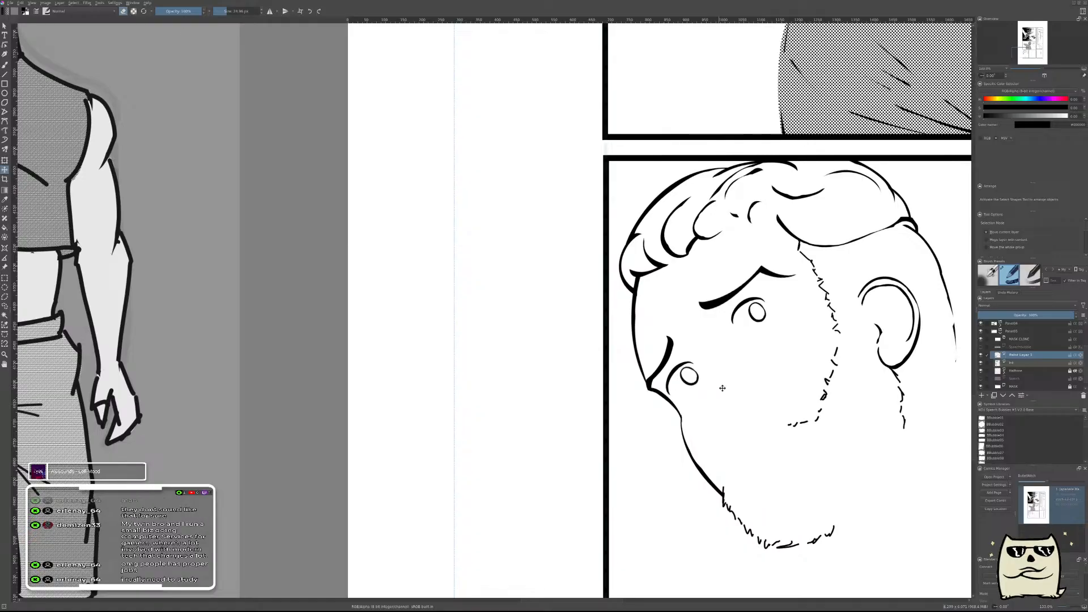
pyautogui.moveTo(734, 378)
pyautogui.mouseDown()
pyautogui.moveTo(729, 366)
pyautogui.moveTo(743, 364)
pyautogui.mouseUp()
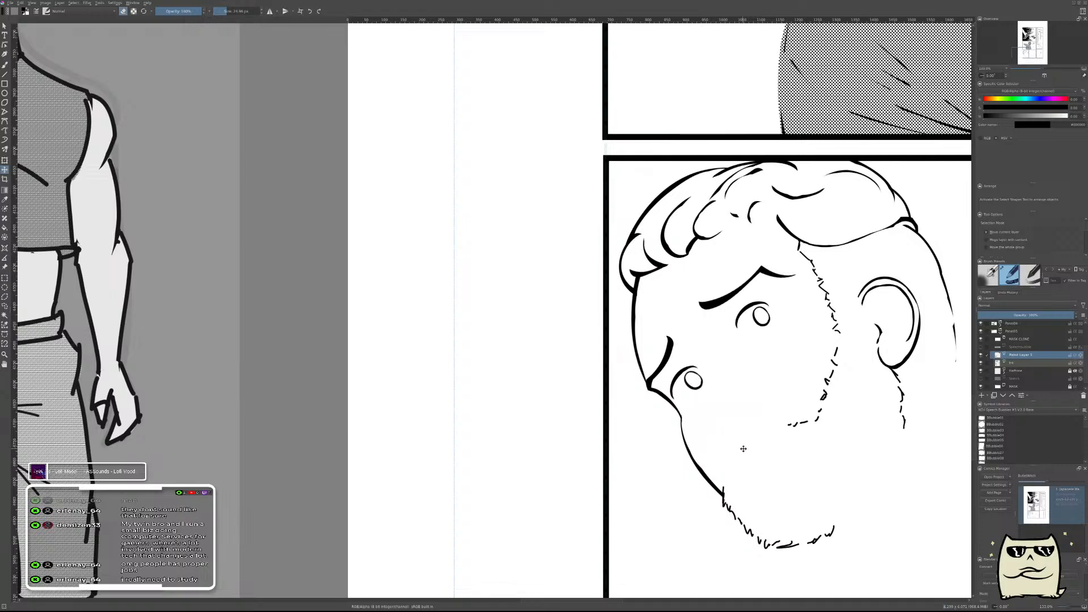
pyautogui.moveTo(740, 365); pyautogui.dragTo(742, 362)
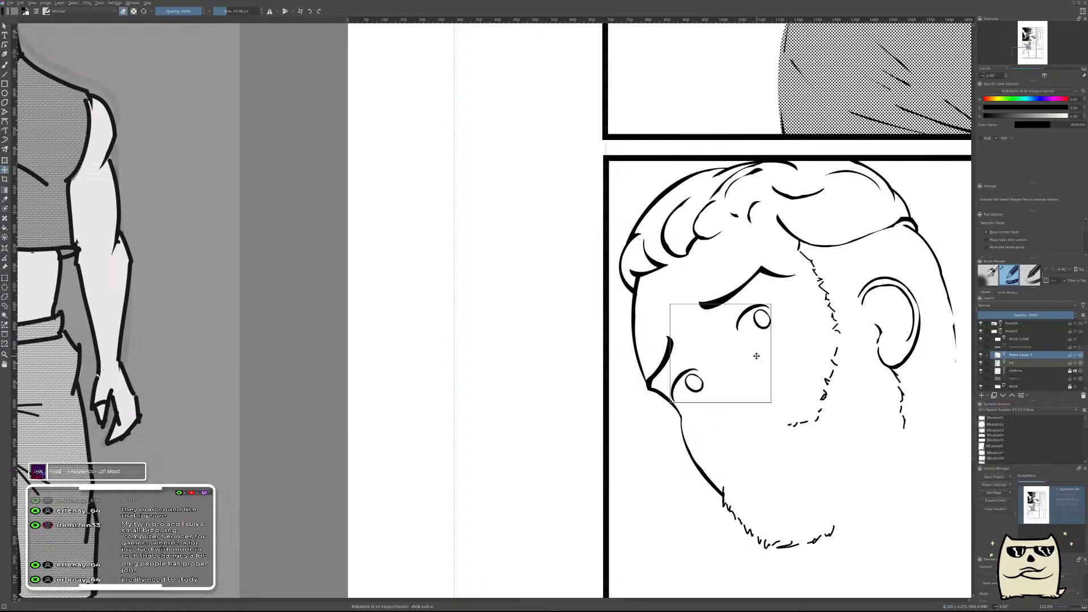
pyautogui.press('m')
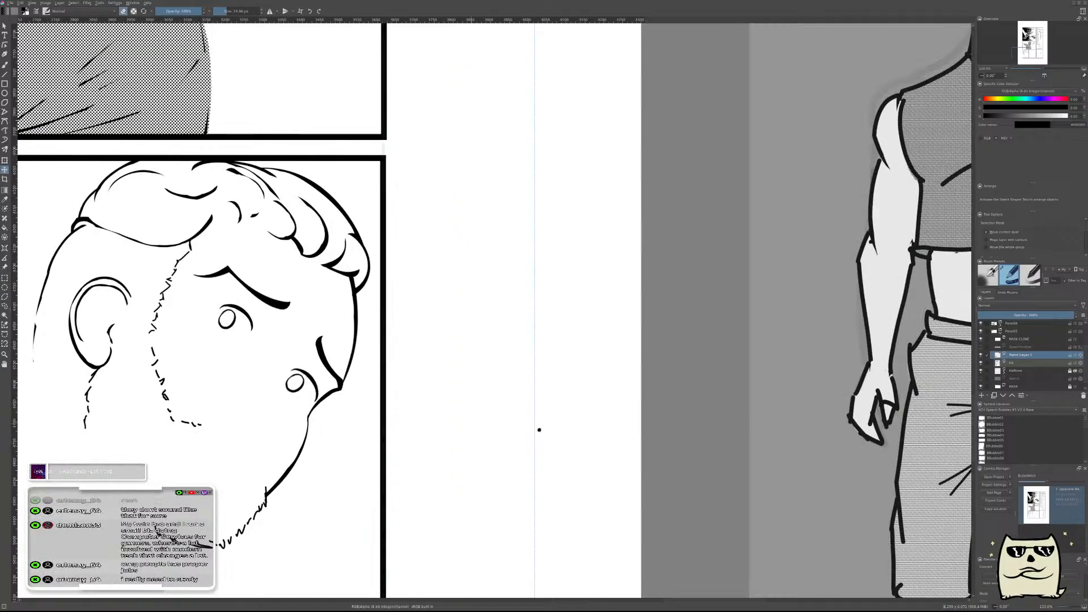
pyautogui.moveTo(517, 427); pyautogui.dragTo(750, 442)
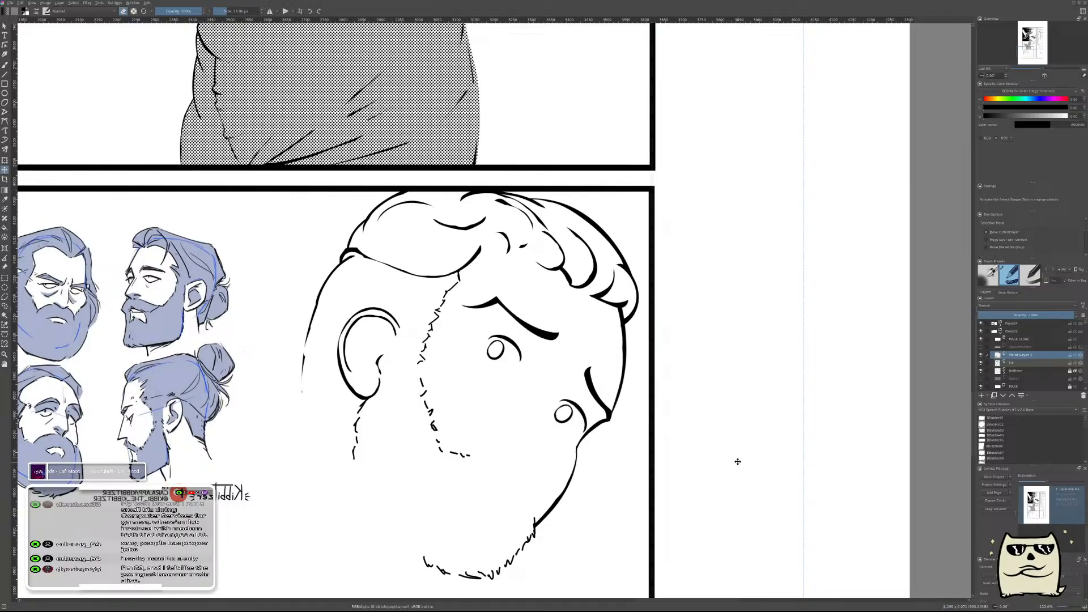
pyautogui.press('m')
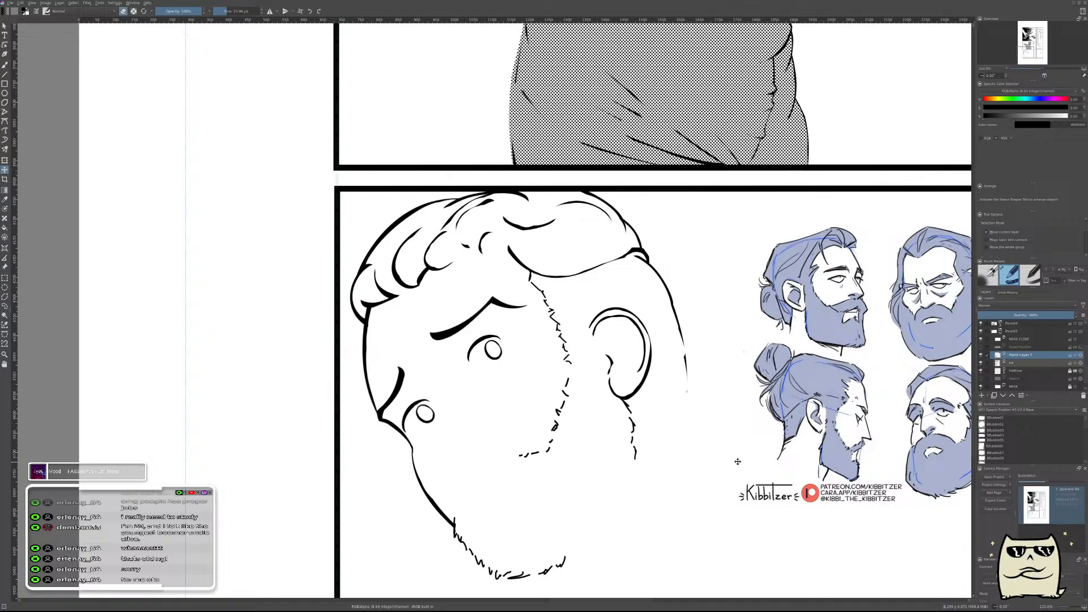
pyautogui.press('m')
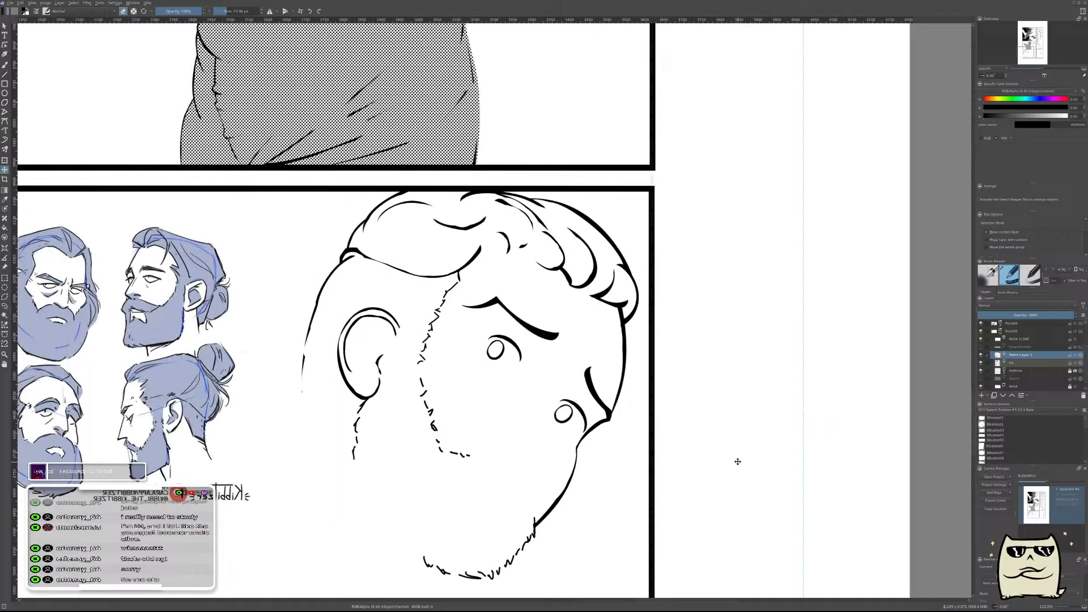
pyautogui.press('m')
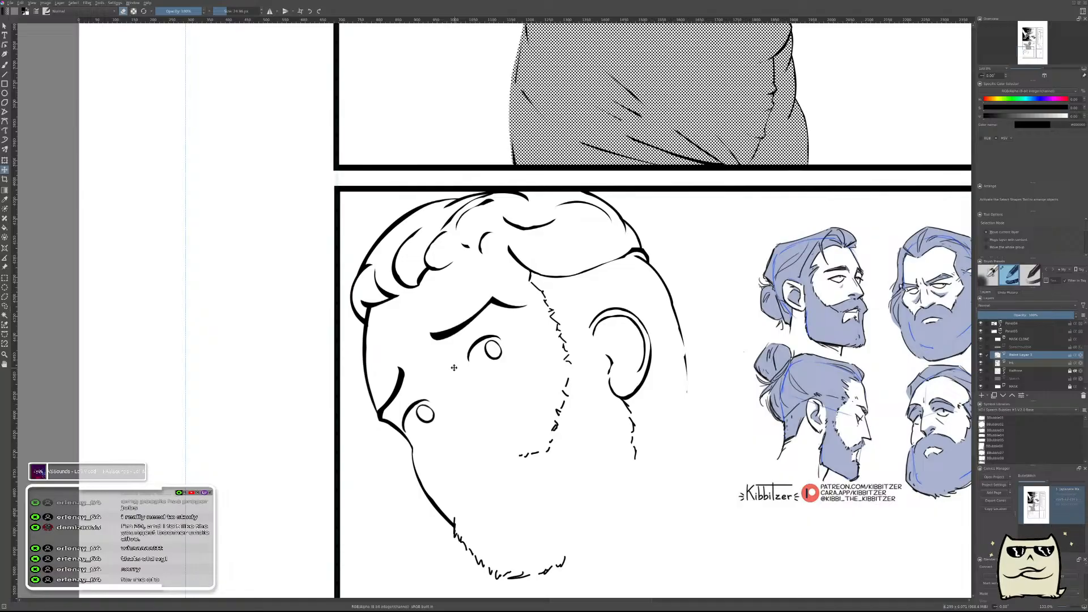
pyautogui.moveTo(478, 417); pyautogui.dragTo(601, 390)
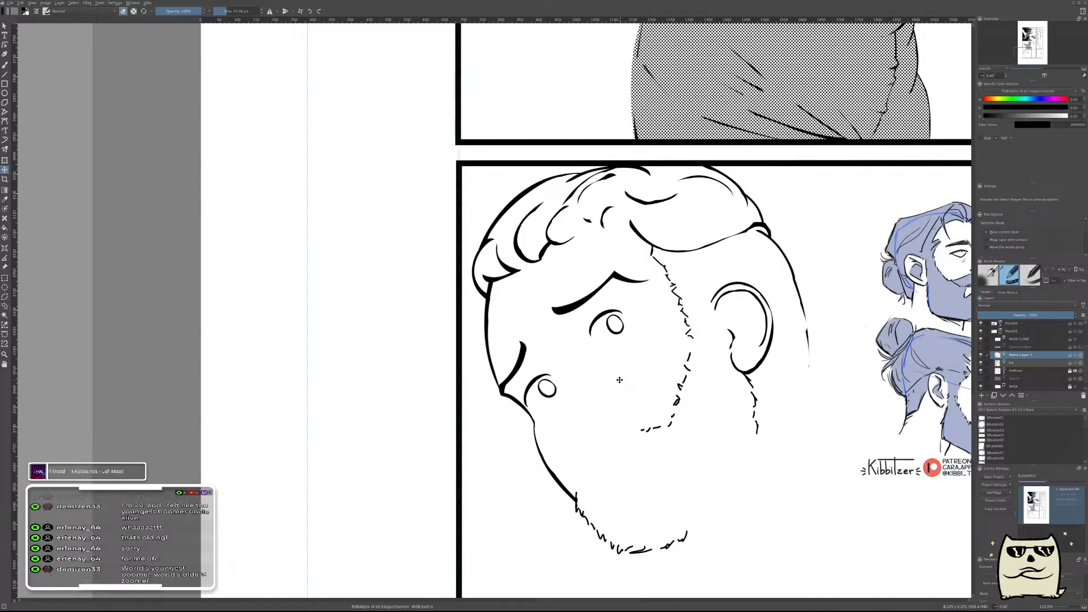
# Merge the eyes into the ink layer, check the face in mirrored view, and add a new paint layer above it.
pyautogui.hotkey('ctrl', 'e')
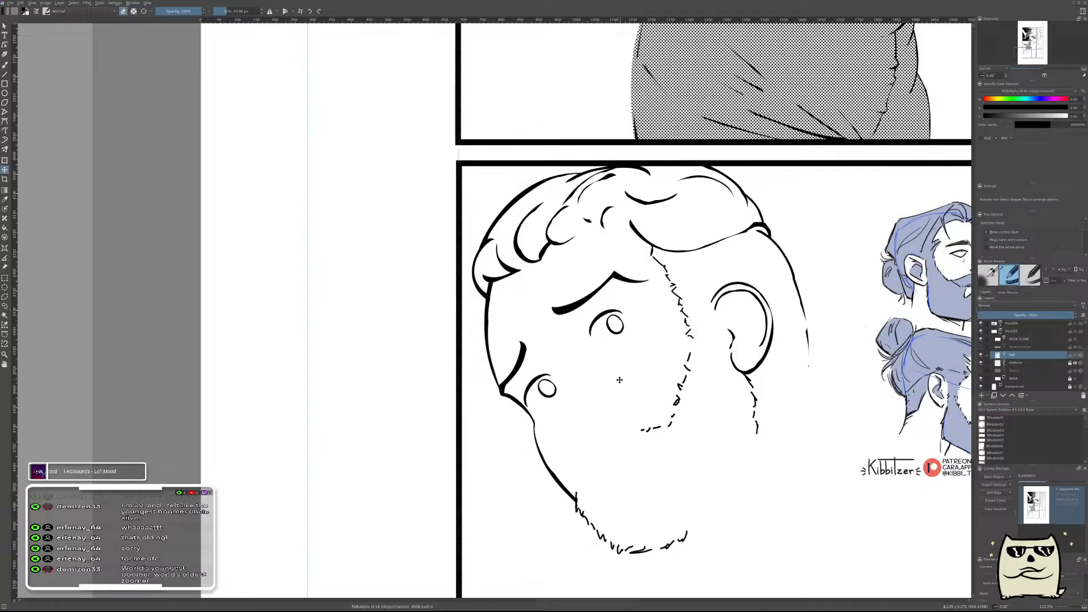
pyautogui.press('b')
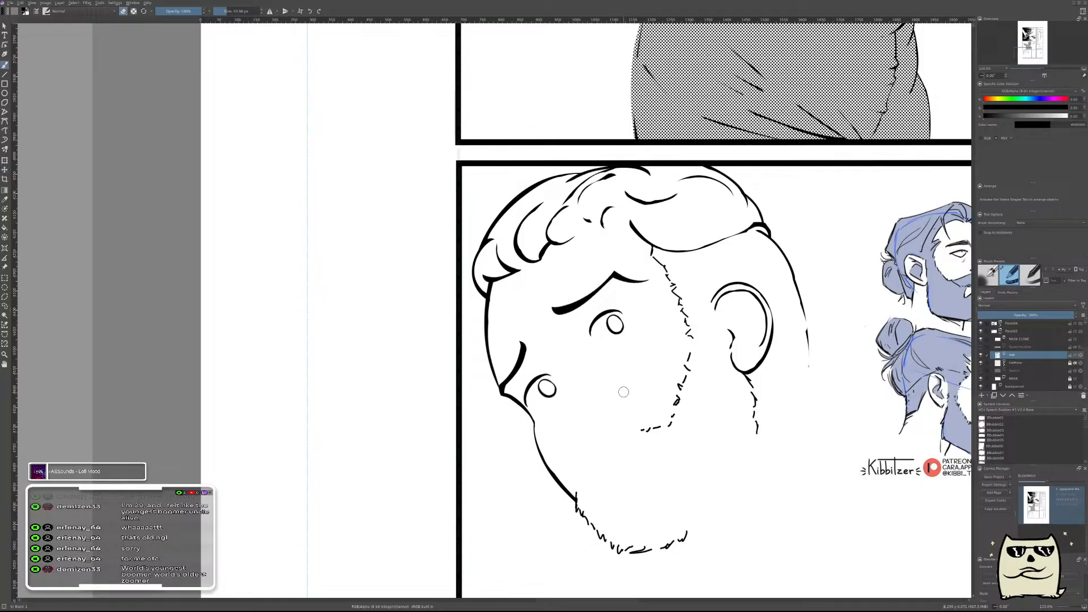
pyautogui.press('m')
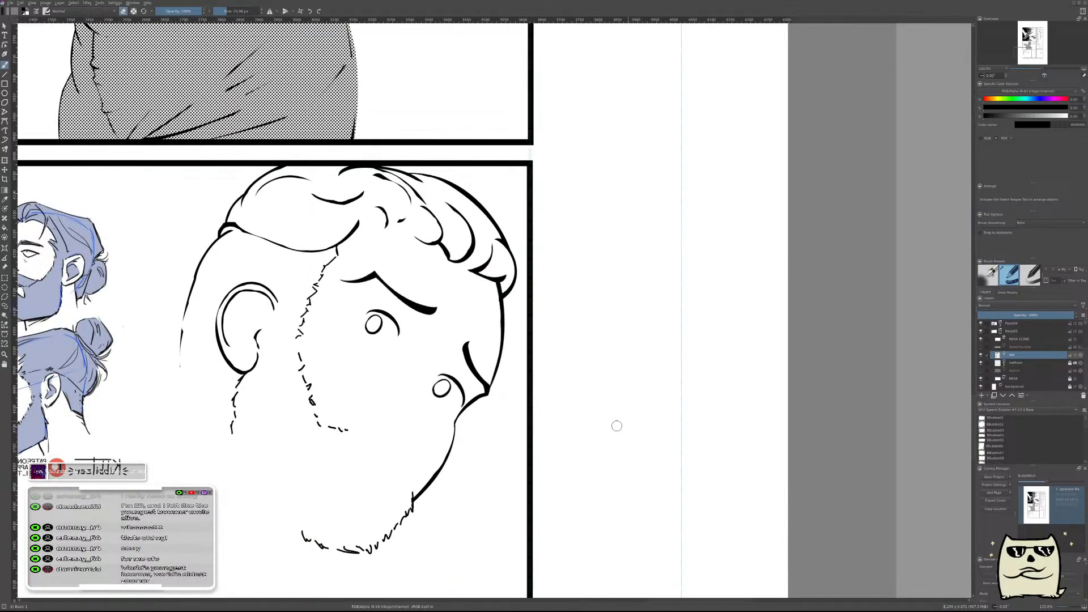
pyautogui.press('m')
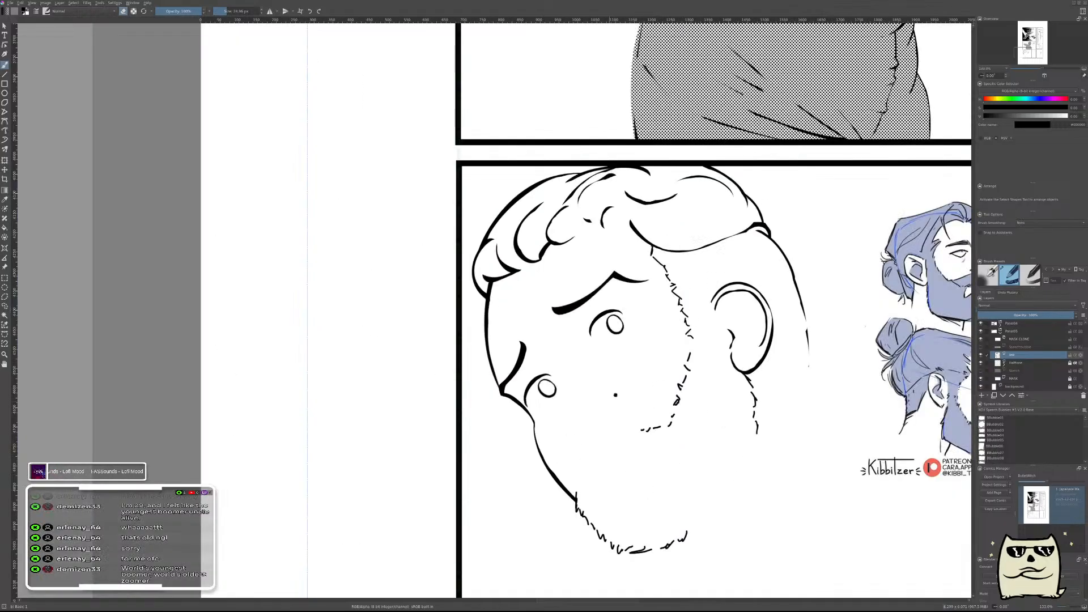
pyautogui.moveTo(611, 399); pyautogui.dragTo(655, 372)
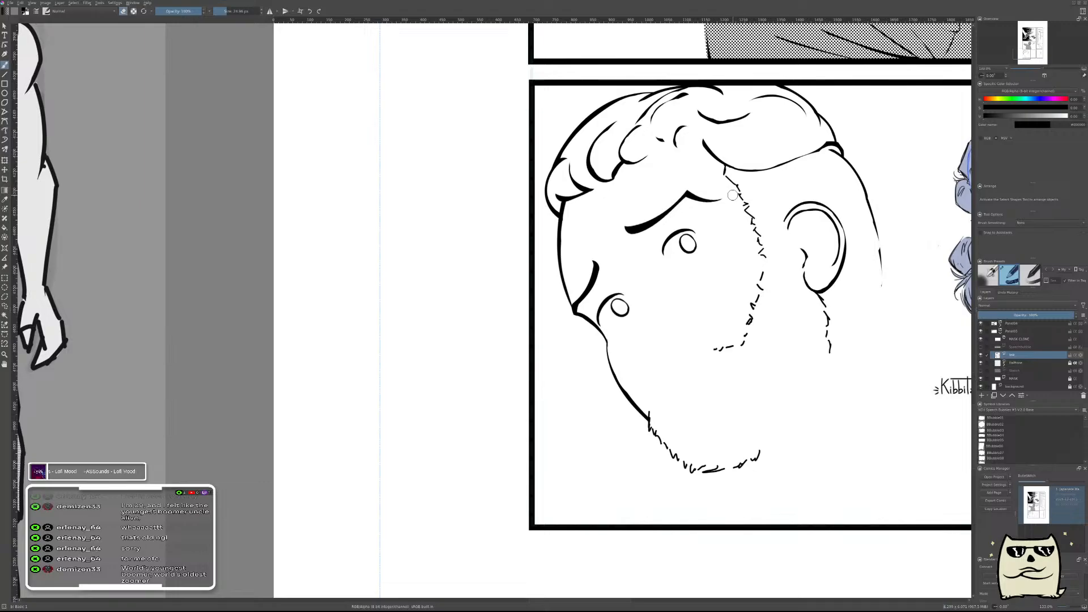
pyautogui.scroll(3, 661, 340)
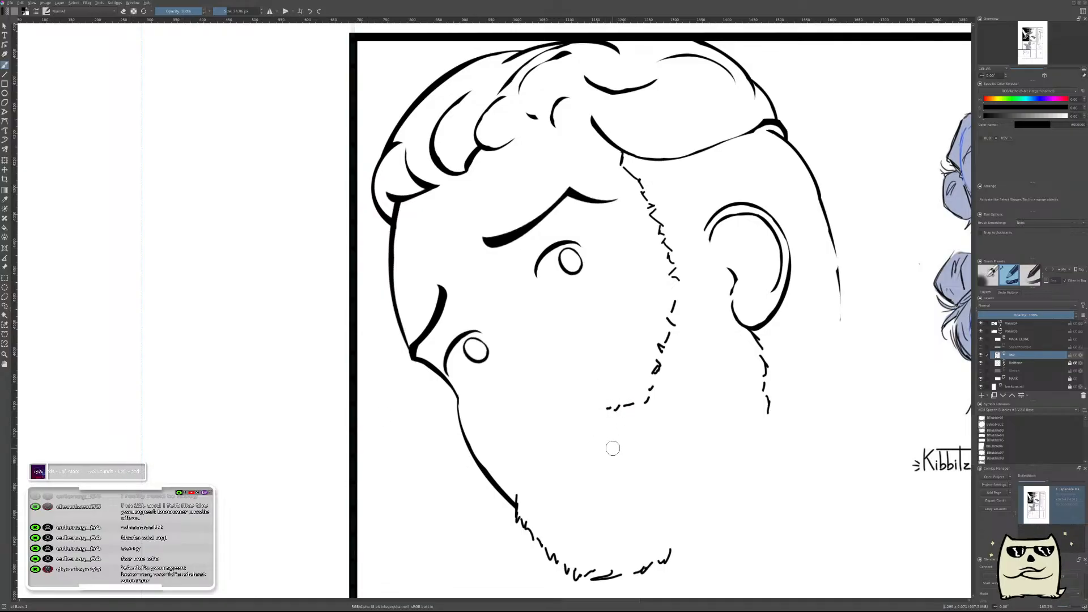
pyautogui.press('Insert')
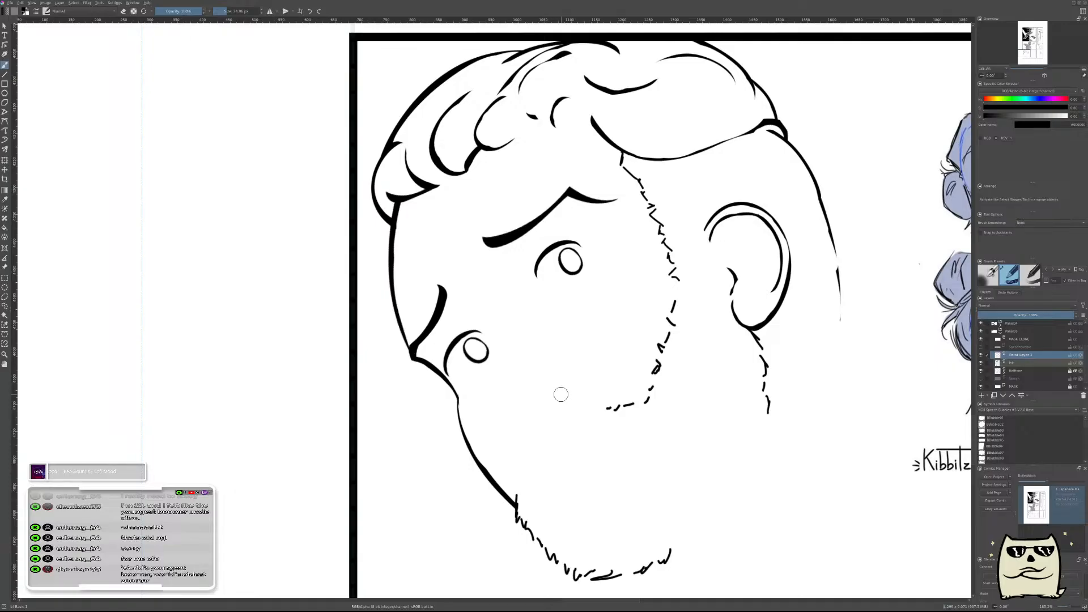
pyautogui.press(']')
pyautogui.moveTo(571, 372)
pyautogui.mouseDown()
pyautogui.moveTo(565, 408)
pyautogui.moveTo(557, 361)
pyautogui.moveTo(549, 412)
pyautogui.mouseUp()
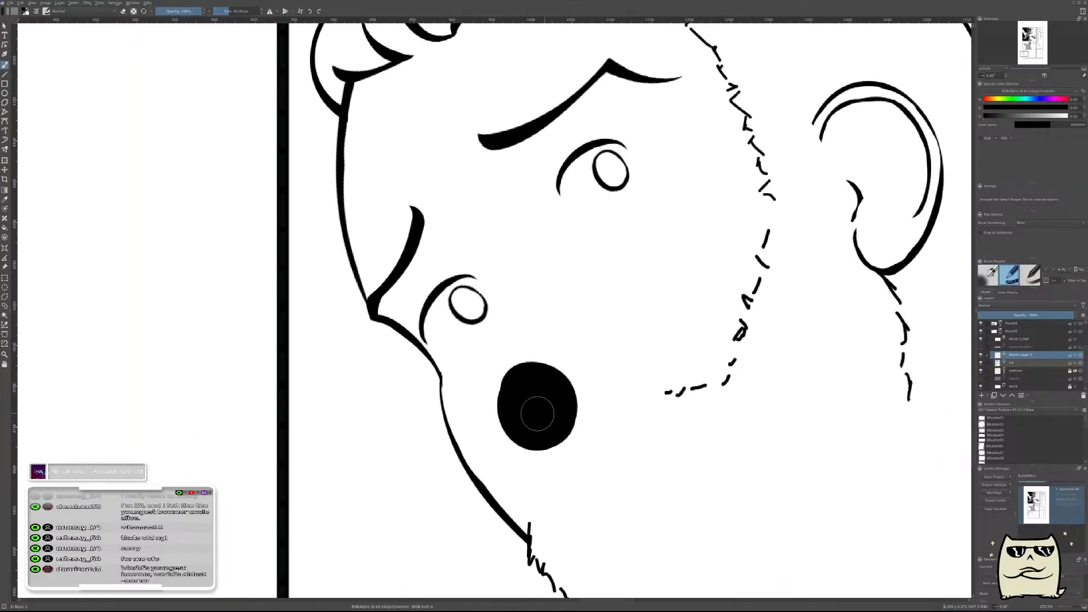
pyautogui.hotkey('ctrl', 'z')
pyautogui.moveTo(548, 366)
pyautogui.mouseDown()
pyautogui.moveTo(530, 408)
pyautogui.moveTo(544, 412)
pyautogui.moveTo(535, 404)
pyautogui.moveTo(552, 391)
pyautogui.moveTo(551, 371)
pyautogui.moveTo(530, 371)
pyautogui.moveTo(520, 394)
pyautogui.moveTo(550, 404)
pyautogui.moveTo(580, 380)
pyautogui.mouseUp()
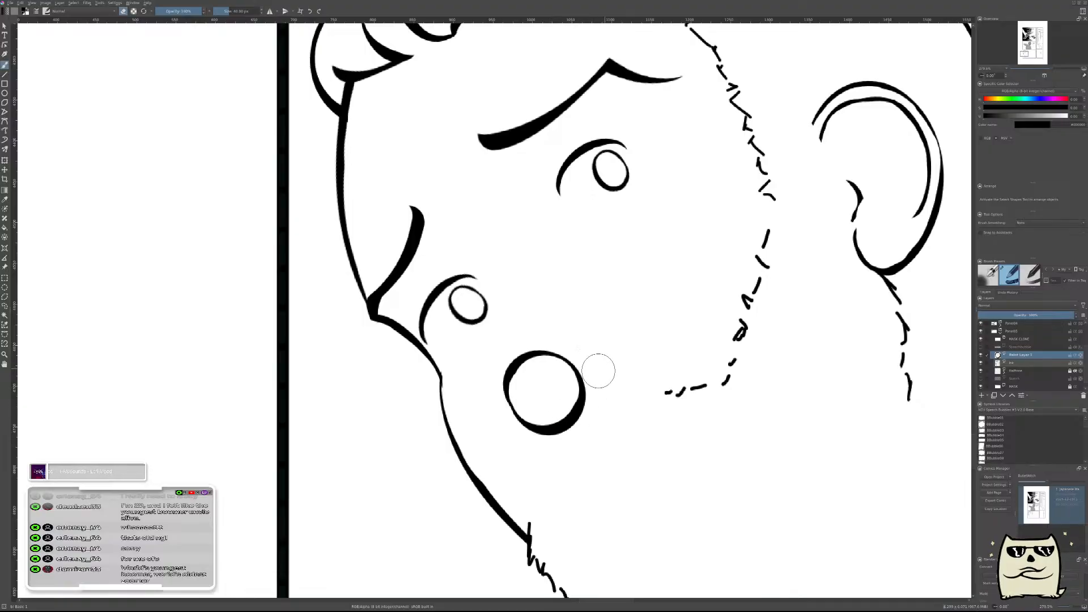
pyautogui.press('Delete')
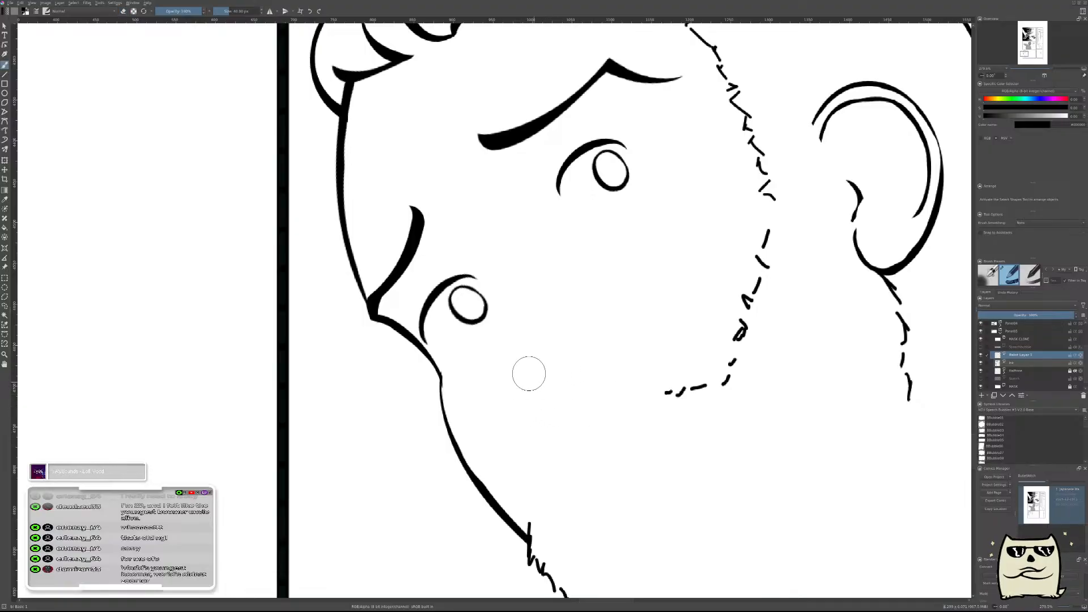
# Try a rounded nose tip between the eyes and jaw by painting a black blob and erasing its inside.
pyautogui.moveTo(529, 375); pyautogui.dragTo(559, 369)
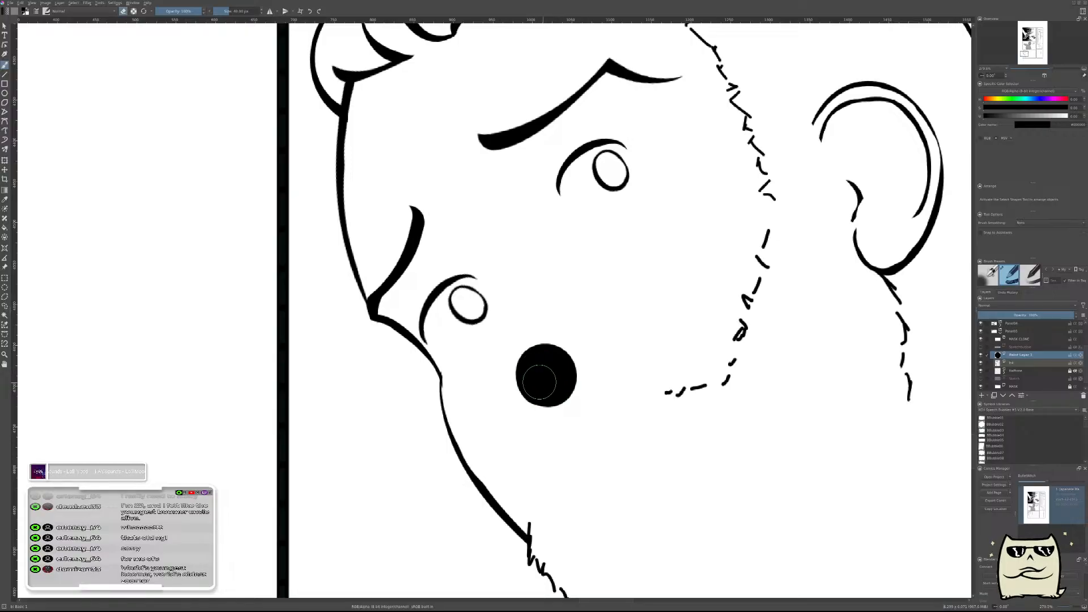
pyautogui.moveTo(542, 383); pyautogui.dragTo(537, 373)
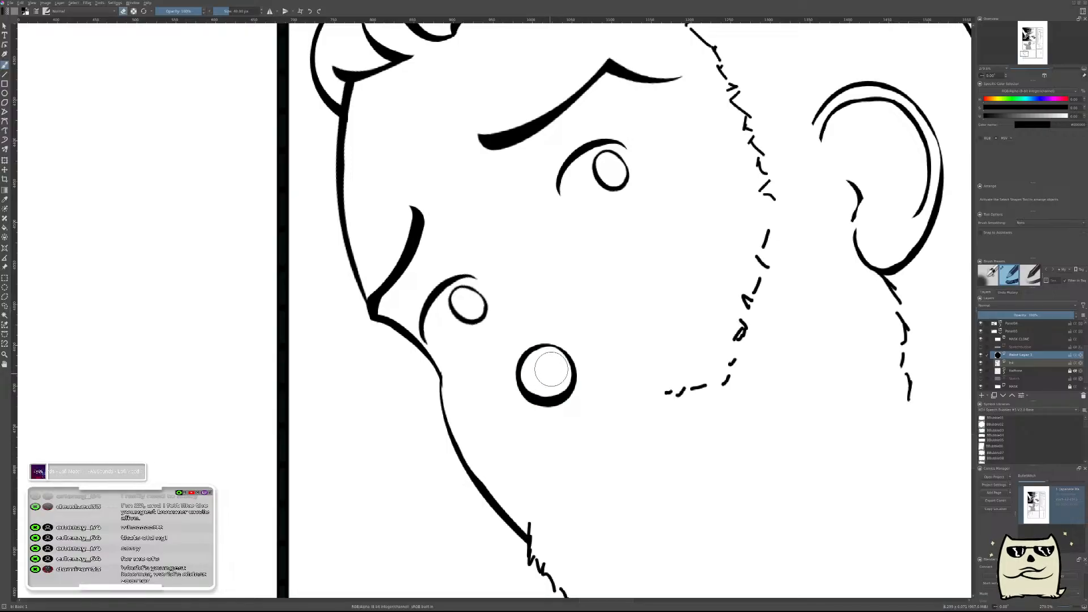
pyautogui.moveTo(558, 381)
pyautogui.mouseDown()
pyautogui.moveTo(539, 371)
pyautogui.moveTo(542, 355)
pyautogui.moveTo(627, 343)
pyautogui.moveTo(601, 350)
pyautogui.moveTo(567, 385)
pyautogui.moveTo(548, 372)
pyautogui.mouseUp()
pyautogui.press('e')
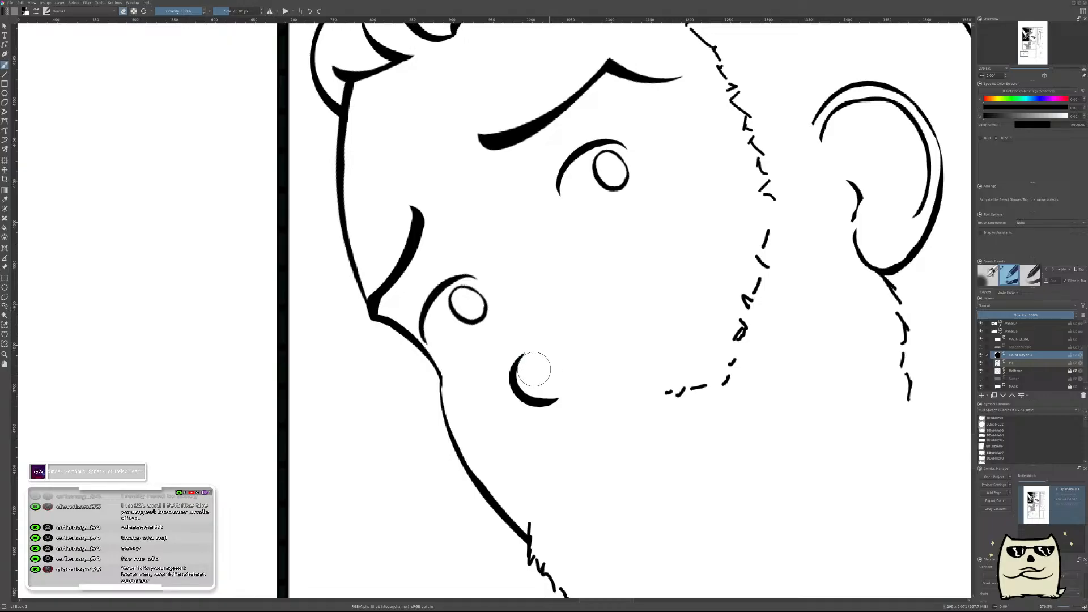
# Try the nose tip again as a thin crescent carved from a fresh black blob, and compare it at different zooms.
pyautogui.moveTo(551, 396)
pyautogui.mouseDown()
pyautogui.moveTo(524, 384)
pyautogui.moveTo(543, 382)
pyautogui.mouseUp()
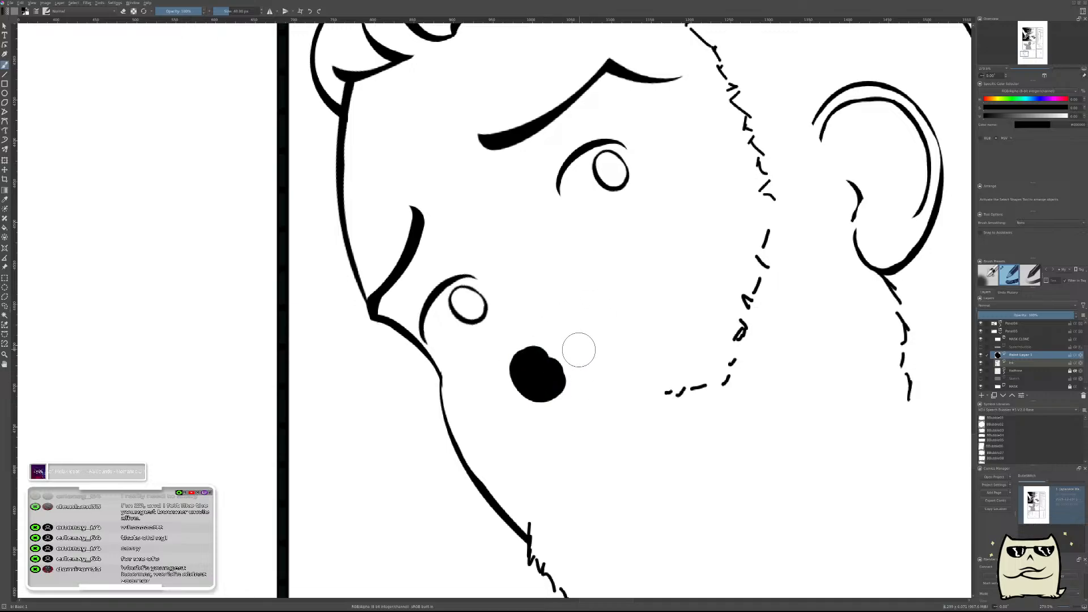
pyautogui.press('e')
pyautogui.click(541, 371)
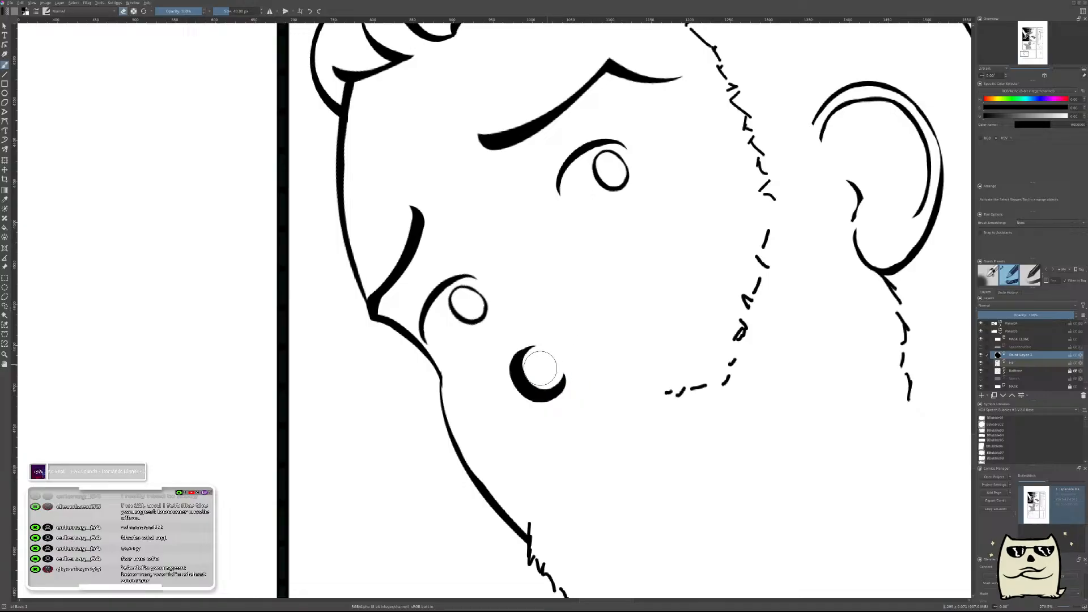
pyautogui.moveTo(543, 373)
pyautogui.mouseDown()
pyautogui.moveTo(528, 366)
pyautogui.moveTo(554, 359)
pyautogui.mouseUp()
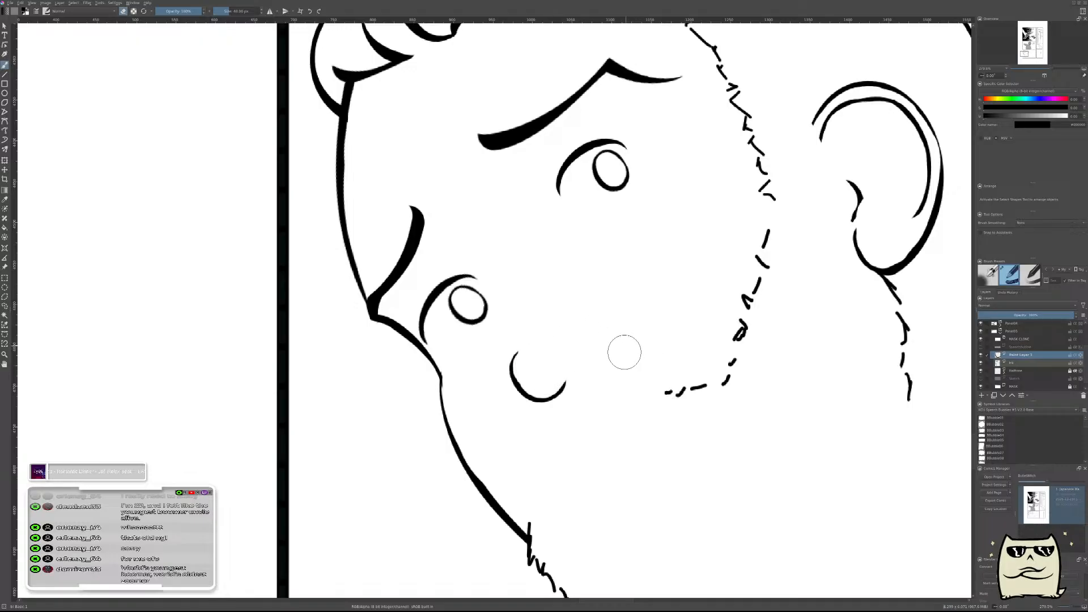
pyautogui.scroll(-8, 618, 326)
pyautogui.scroll(8, 621, 355)
pyautogui.scroll(-3, 623, 340)
pyautogui.scroll(4, 627, 289)
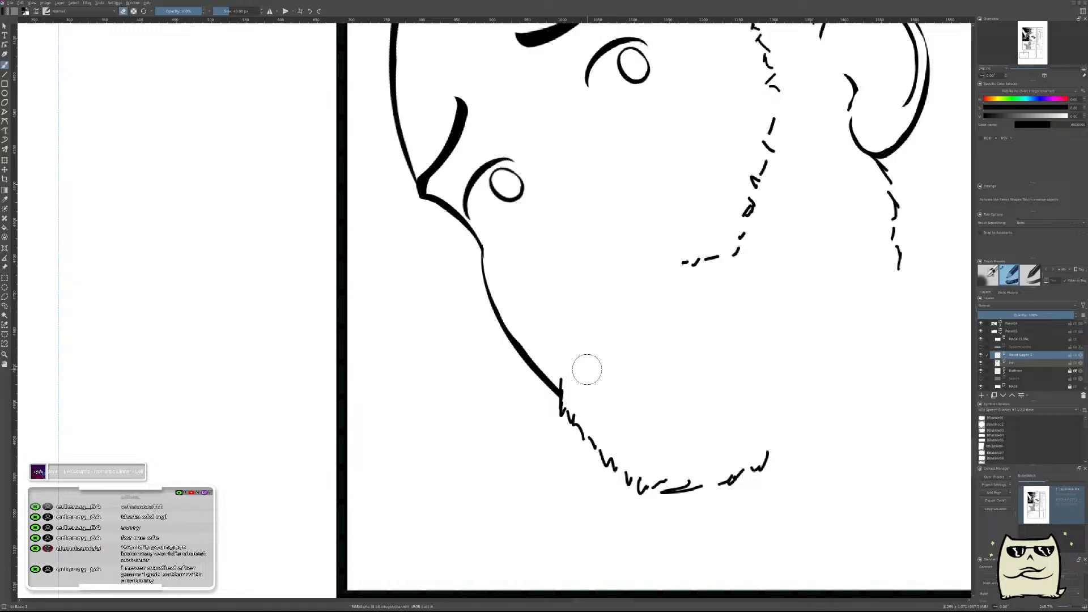
# Compare the face without a nose in mirrored and normal views.
pyautogui.press('m')
pyautogui.moveTo(561, 388); pyautogui.dragTo(676, 508)
pyautogui.press('m')
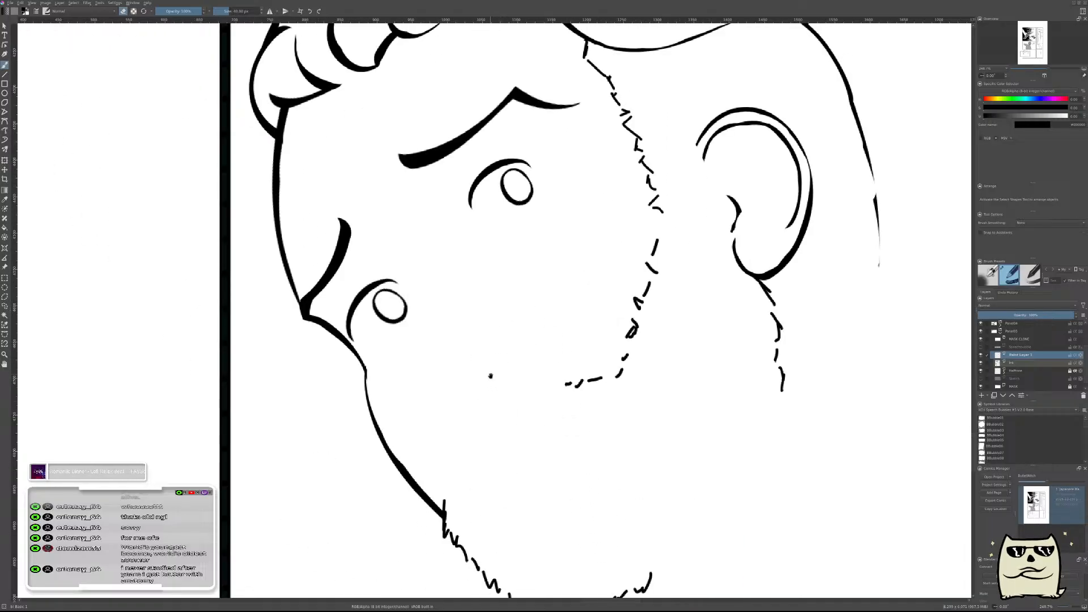
pyautogui.moveTo(491, 376); pyautogui.dragTo(564, 323)
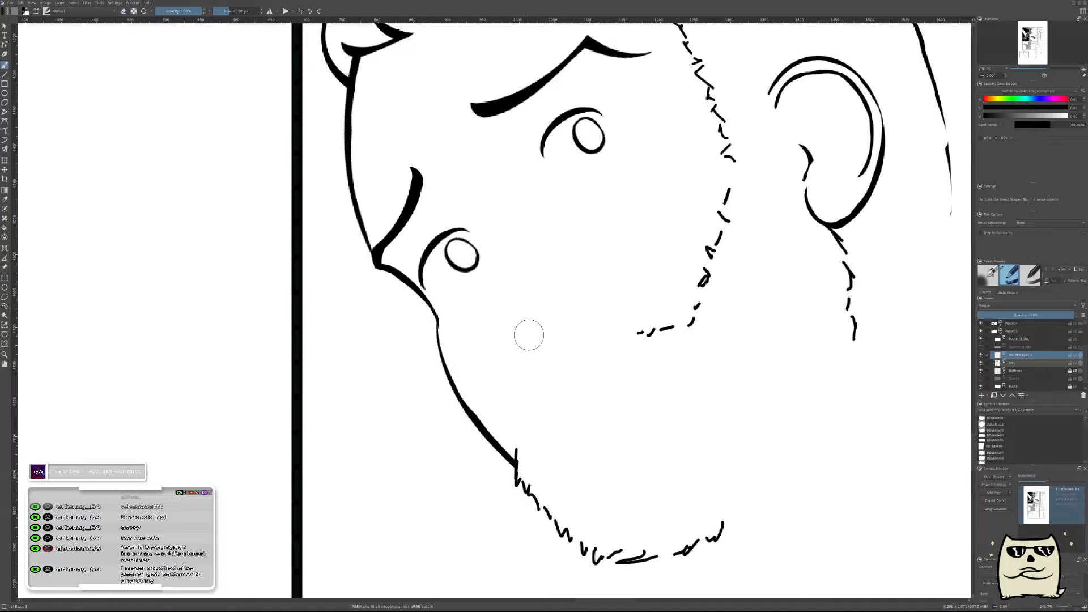
pyautogui.moveTo(522, 285); pyautogui.dragTo(539, 378)
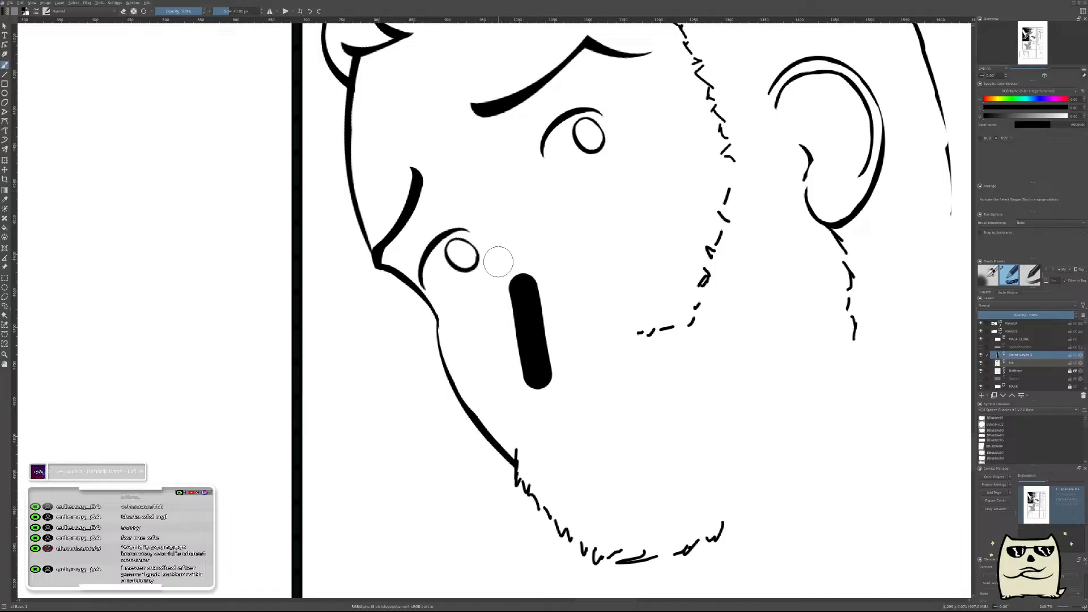
pyautogui.hotkey('ctrl', 'z')
pyautogui.moveTo(509, 201)
pyautogui.mouseDown()
pyautogui.moveTo(485, 202)
pyautogui.moveTo(530, 179)
pyautogui.mouseUp()
pyautogui.hotkey('ctrl', 'z')
# Try a boxy wedge construction of the nose with a thinner brush, running from between the eyes to the nose base, and view it zoomed out.
pyautogui.moveTo(485, 232)
pyautogui.mouseDown()
pyautogui.moveTo(516, 199)
pyautogui.moveTo(502, 299)
pyautogui.mouseUp()
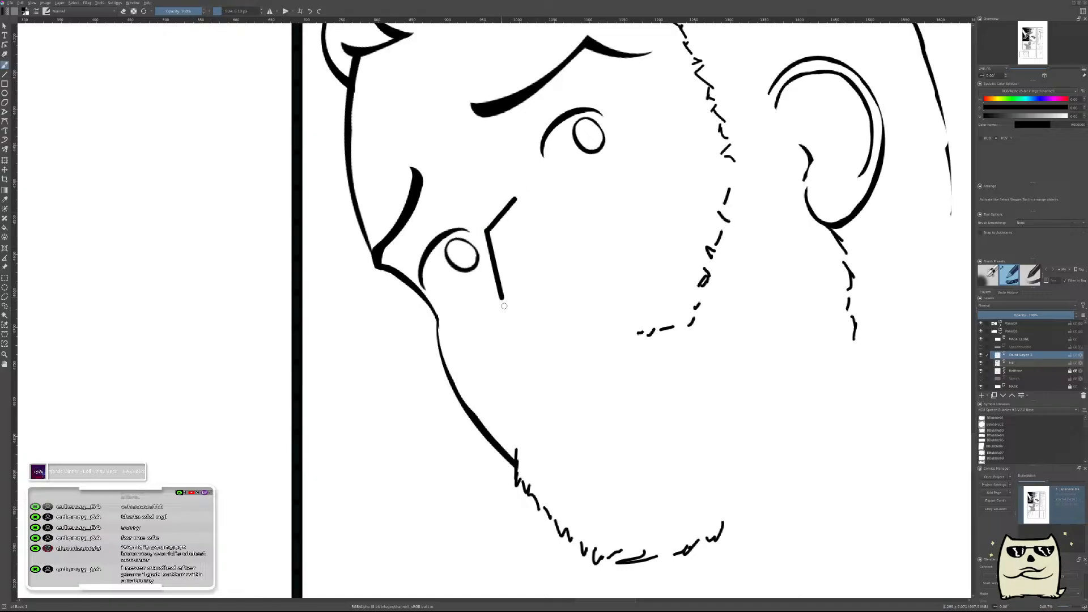
pyautogui.hotkey('ctrl', 'z')
pyautogui.moveTo(486, 230); pyautogui.dragTo(527, 356)
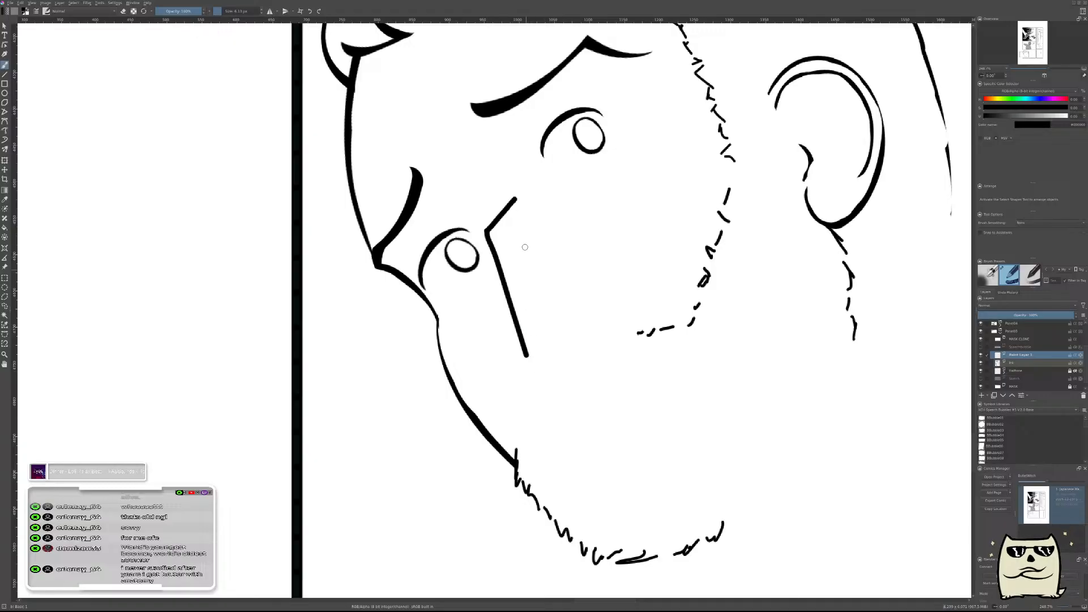
pyautogui.moveTo(516, 199)
pyautogui.mouseDown()
pyautogui.moveTo(569, 334)
pyautogui.moveTo(570, 316)
pyautogui.moveTo(617, 312)
pyautogui.mouseUp()
pyautogui.moveTo(529, 356); pyautogui.dragTo(562, 355)
pyautogui.moveTo(538, 201); pyautogui.dragTo(624, 316)
pyautogui.hotkey('ctrl', 'z')
pyautogui.moveTo(562, 356); pyautogui.dragTo(618, 313)
pyautogui.scroll(-2, 634, 408)
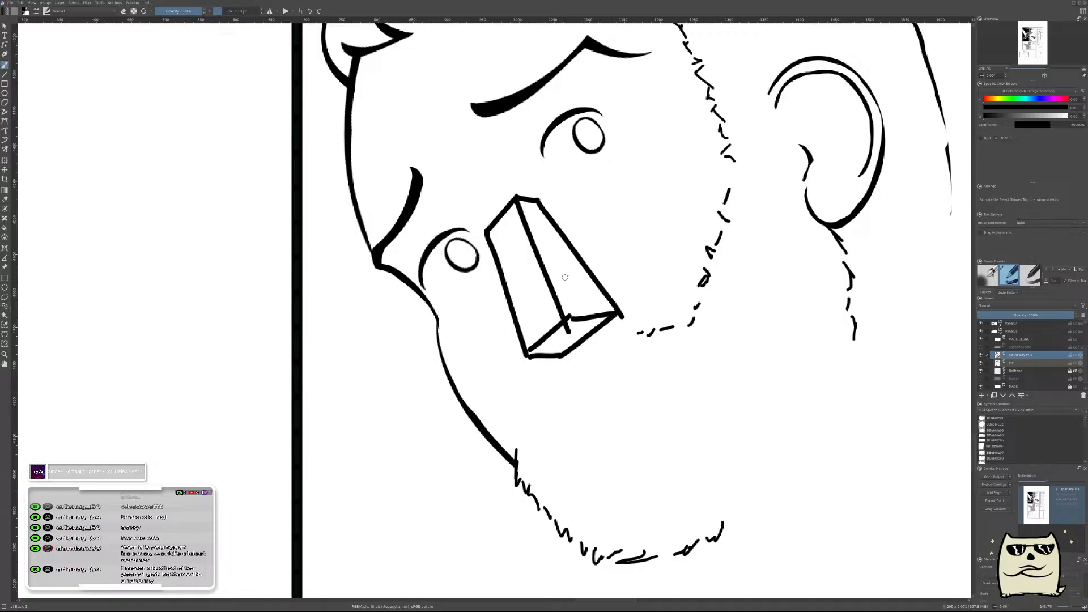
pyautogui.scroll(-4, 651, 281)
pyautogui.scroll(2, 650, 281)
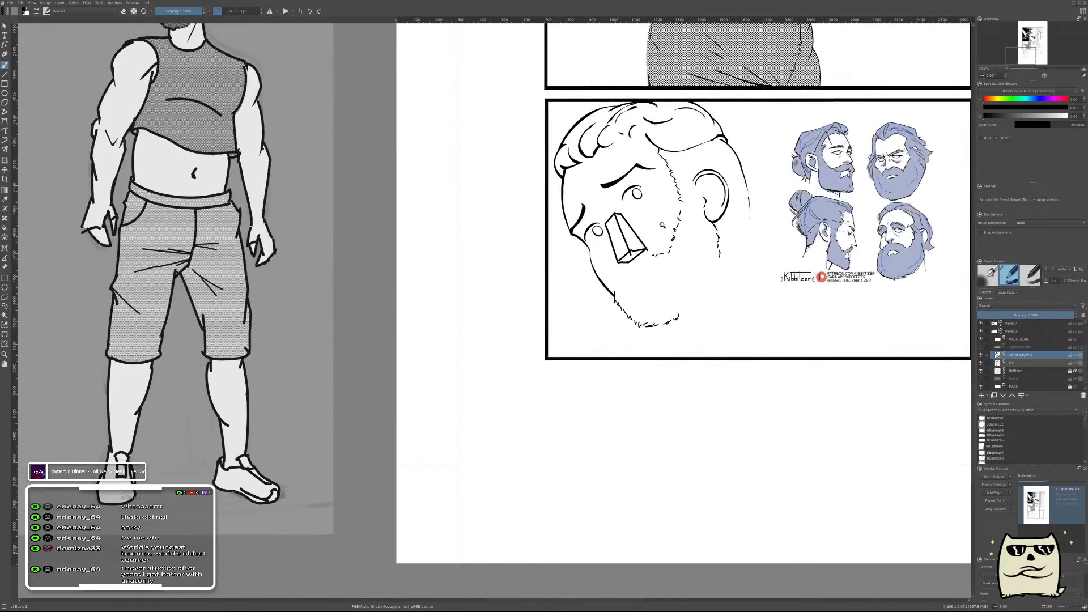
pyautogui.scroll(3, 640, 298)
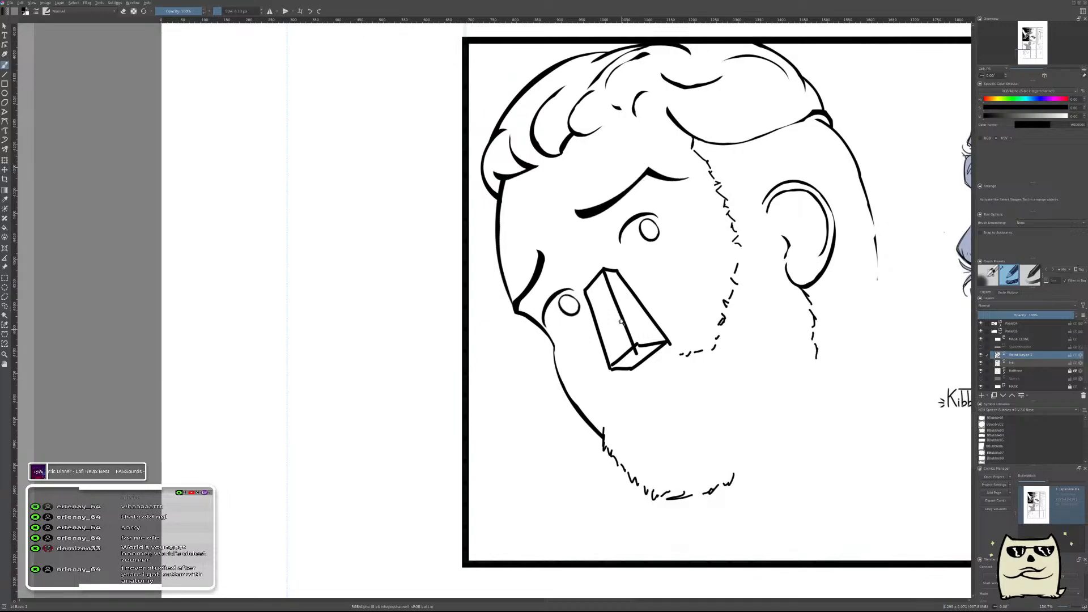
# Scale the nose block down slightly and add construction lines along the near brow and down to the nose bridge.
pyautogui.hotkey('ctrl', 't')
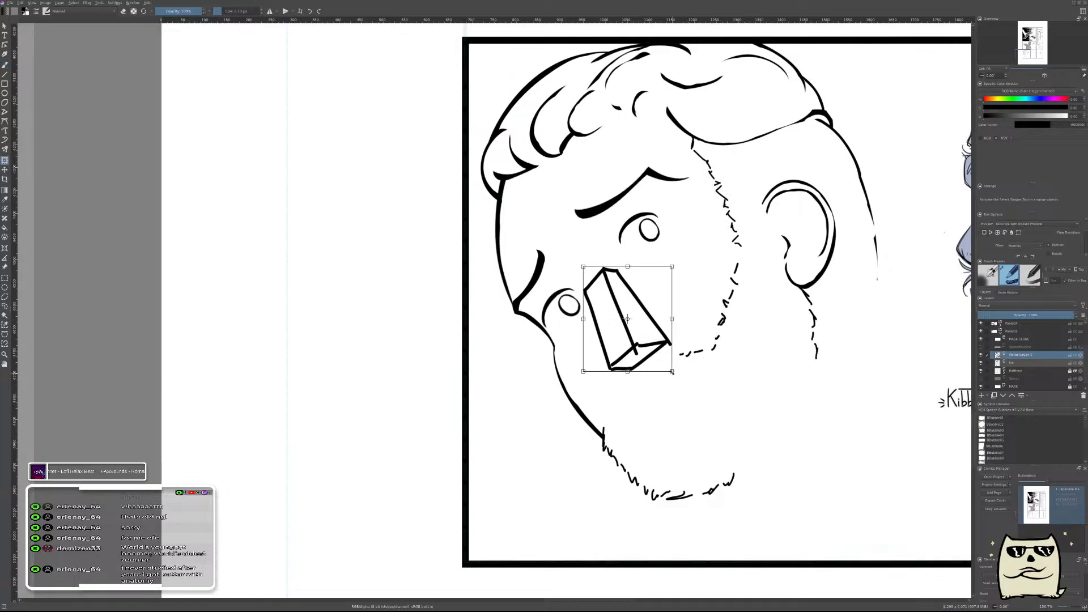
pyautogui.moveTo(672, 372); pyautogui.dragTo(657, 357)
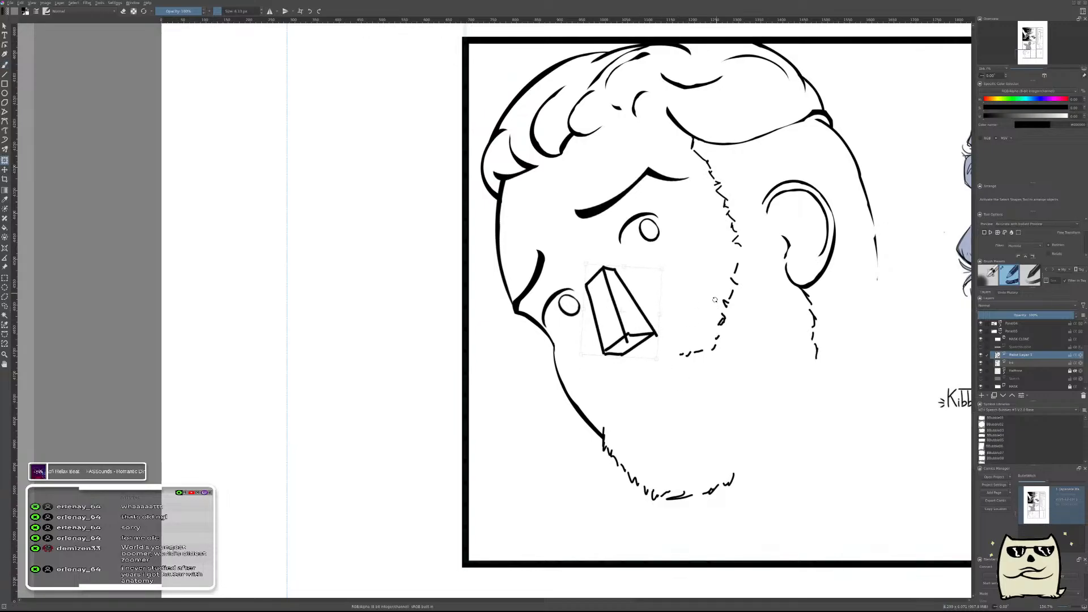
pyautogui.press('Return')
pyautogui.press('b')
pyautogui.moveTo(599, 239)
pyautogui.mouseDown()
pyautogui.moveTo(612, 283)
pyautogui.moveTo(594, 213)
pyautogui.moveTo(686, 141)
pyautogui.moveTo(776, 134)
pyautogui.mouseUp()
pyautogui.moveTo(728, 225); pyautogui.dragTo(742, 286)
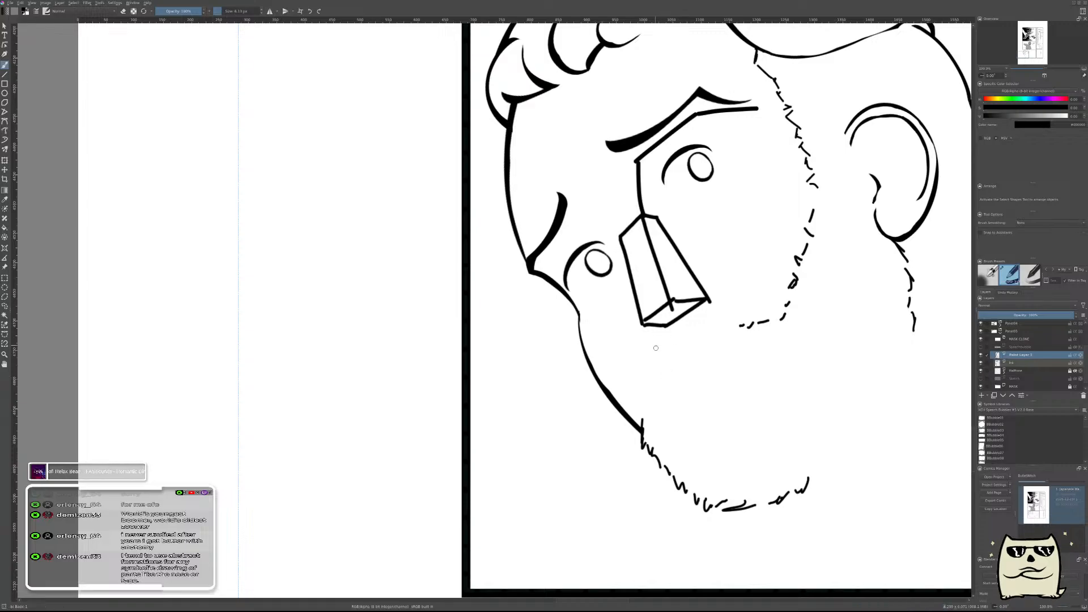
# Undo the nose and brow construction lines and compare the face in mirrored and normal views.
pyautogui.moveTo(704, 302)
pyautogui.mouseDown()
pyautogui.moveTo(625, 353)
pyautogui.moveTo(561, 376)
pyautogui.moveTo(588, 423)
pyautogui.mouseUp()
pyautogui.hotkey('ctrl', 'z')
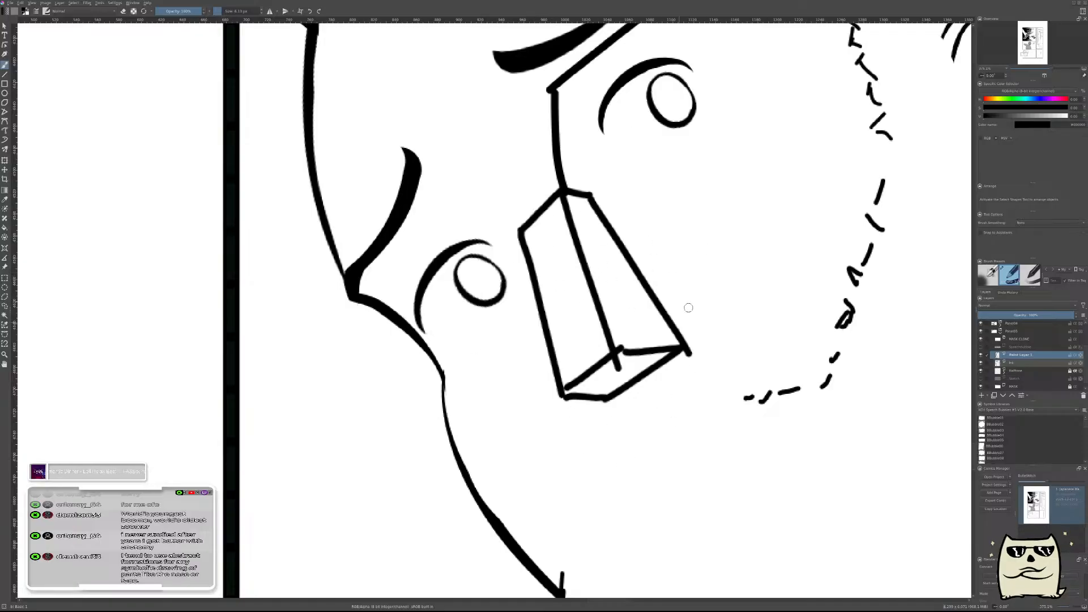
pyautogui.hotkey('ctrl', 'z')
pyautogui.scroll(-4, 706, 294)
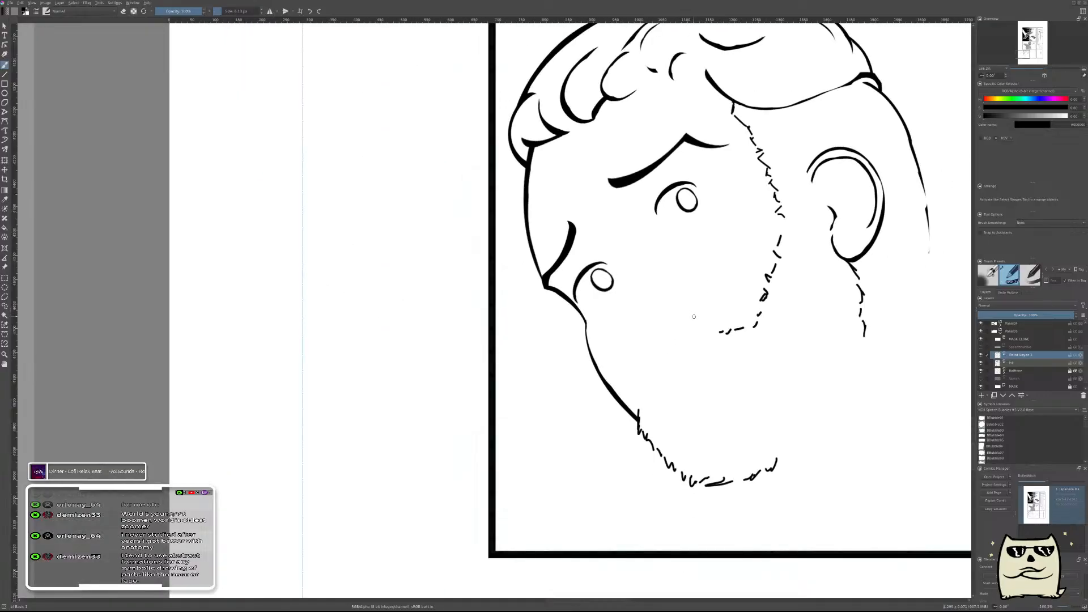
pyautogui.press('m')
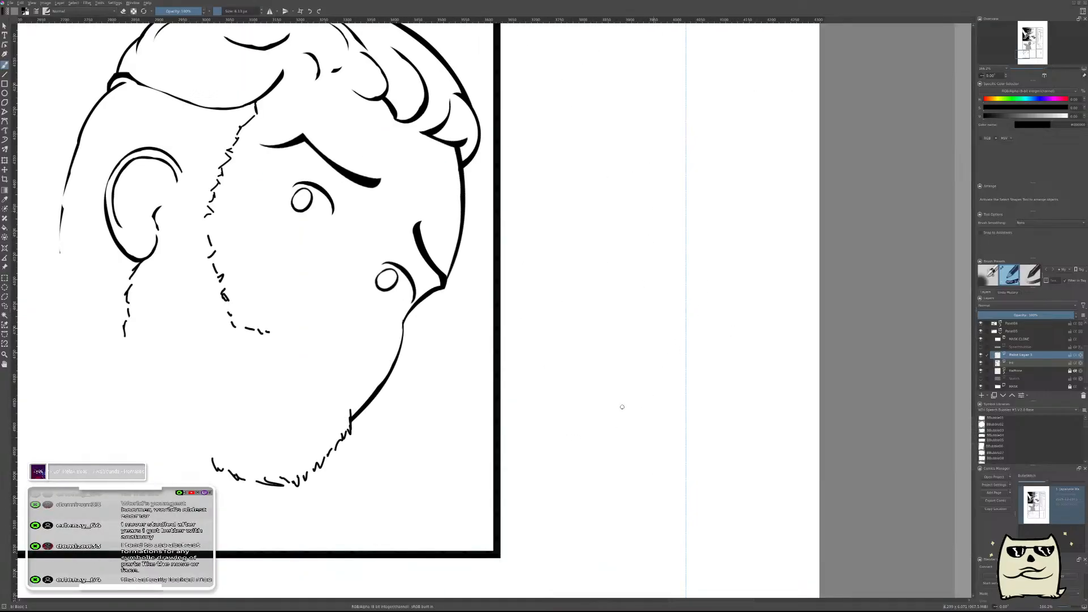
pyautogui.press('m')
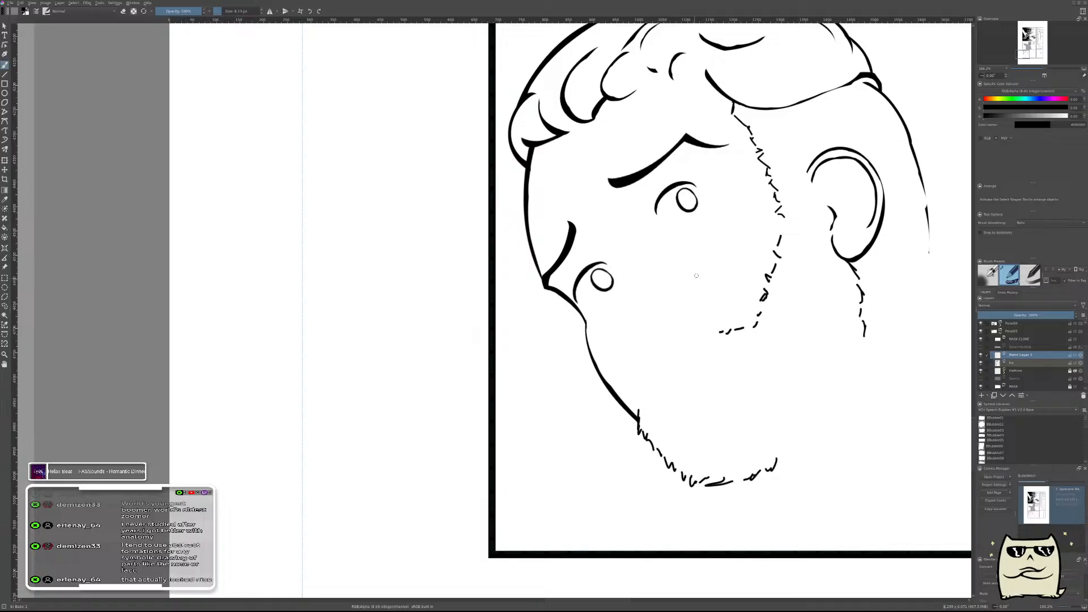
# Try blocking in the nose tip with a larger brush as a two-lobed black blob, and undo it.
pyautogui.scroll(2, 622, 346)
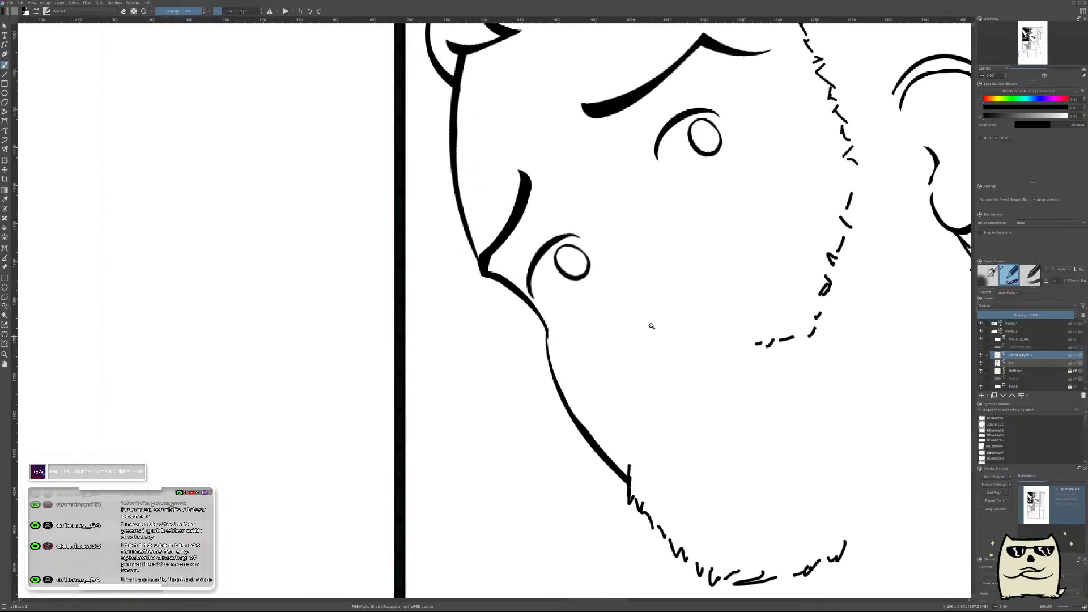
pyautogui.scroll(1, 650, 331)
pyautogui.moveTo(629, 279); pyautogui.dragTo(671, 378)
pyautogui.hotkey('ctrl', 'z')
pyautogui.press(']')
pyautogui.scroll(-1, 711, 272)
pyautogui.moveTo(713, 266); pyautogui.dragTo(582, 389)
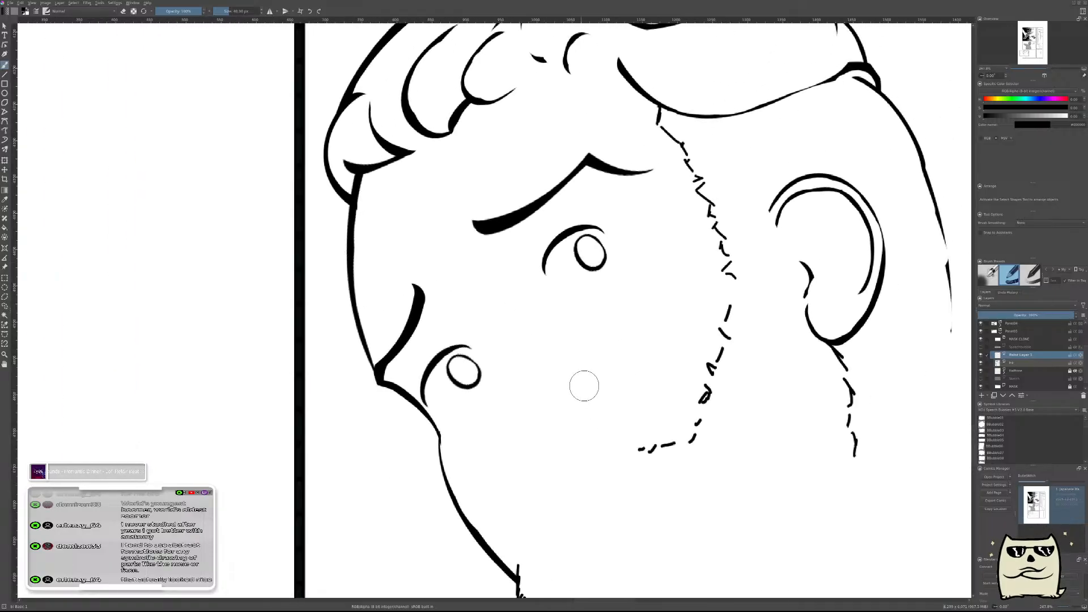
pyautogui.moveTo(565, 443)
pyautogui.mouseDown()
pyautogui.moveTo(539, 430)
pyautogui.moveTo(557, 429)
pyautogui.moveTo(550, 420)
pyautogui.moveTo(571, 435)
pyautogui.moveTo(542, 413)
pyautogui.moveTo(539, 442)
pyautogui.moveTo(531, 431)
pyautogui.moveTo(549, 447)
pyautogui.moveTo(573, 445)
pyautogui.moveTo(536, 417)
pyautogui.moveTo(568, 402)
pyautogui.moveTo(530, 417)
pyautogui.moveTo(549, 435)
pyautogui.mouseUp()
pyautogui.scroll(1, 556, 429)
pyautogui.press('e')
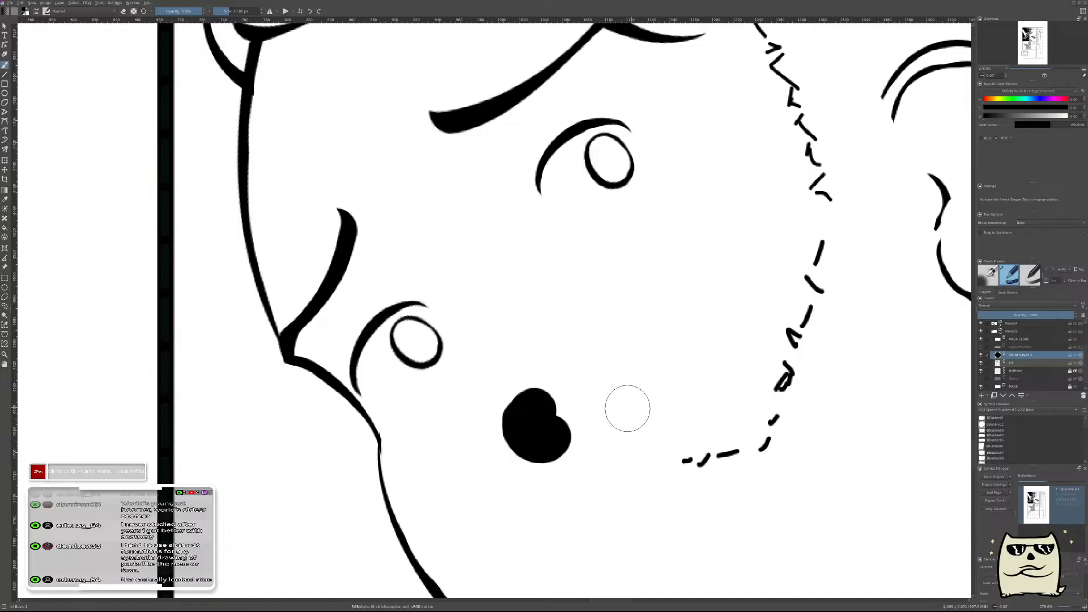
pyautogui.hotkey('ctrl', 'z')
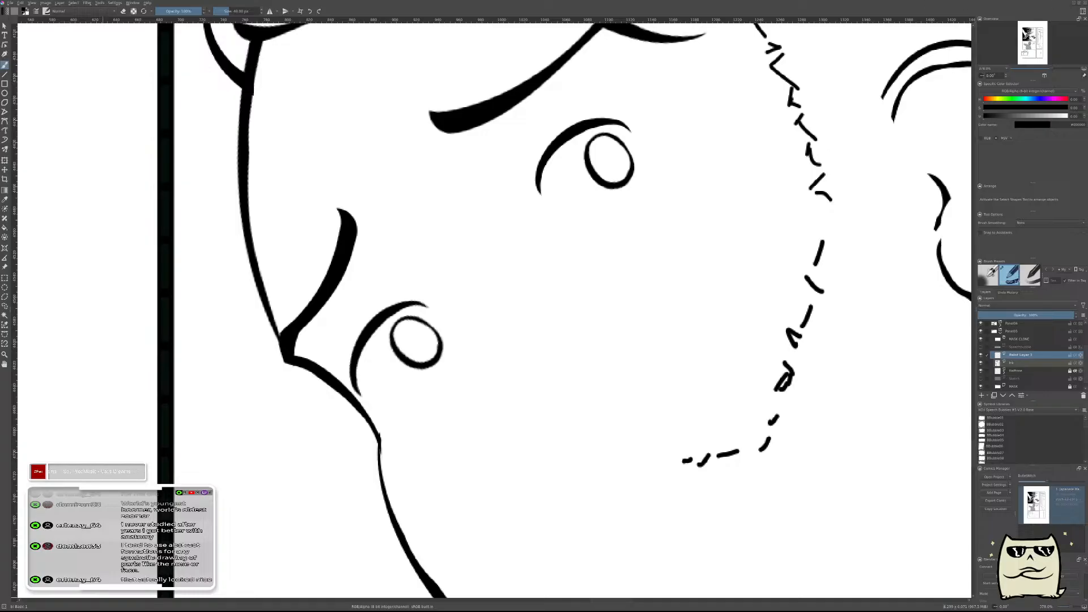
# Paste the sketch of the seated, bent-over woman as a reference image and enlarge it over the comic page.
pyautogui.scroll(-10, 538, 364)
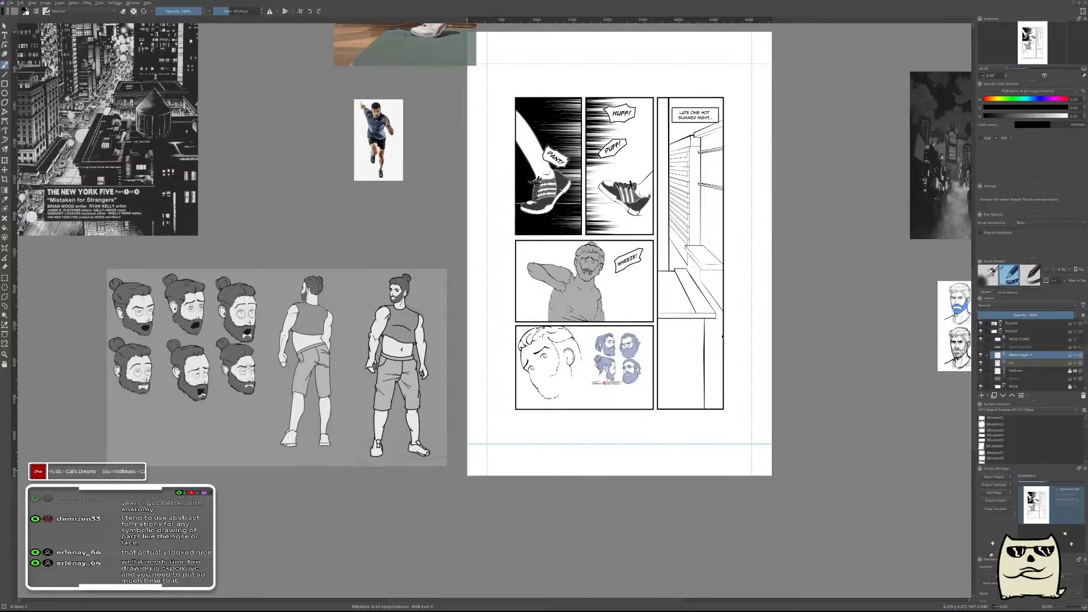
pyautogui.hotkey('ctrl', 'shift', 'r')
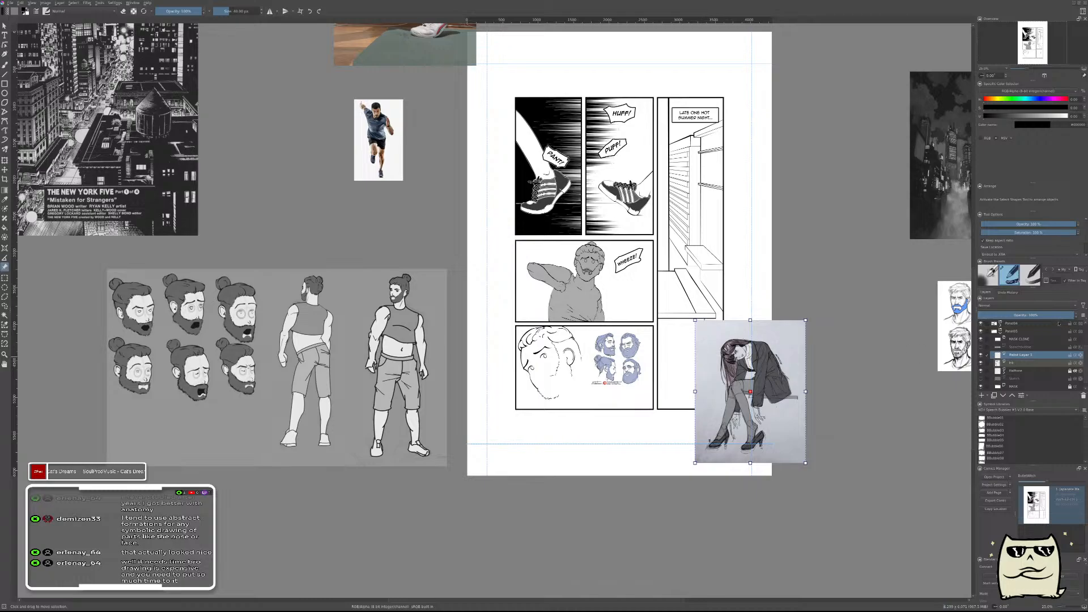
pyautogui.moveTo(695, 321); pyautogui.dragTo(561, 151)
# Examine how the nose and facial features are drawn on the tilted head in the seated woman reference.
pyautogui.scroll(3, 664, 186)
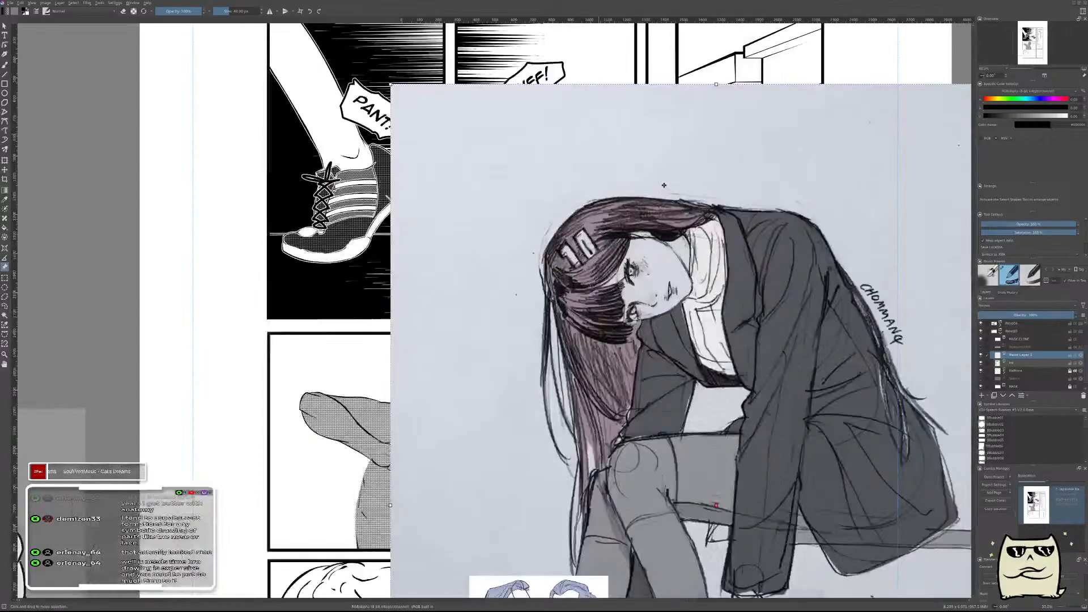
pyautogui.scroll(3, 653, 301)
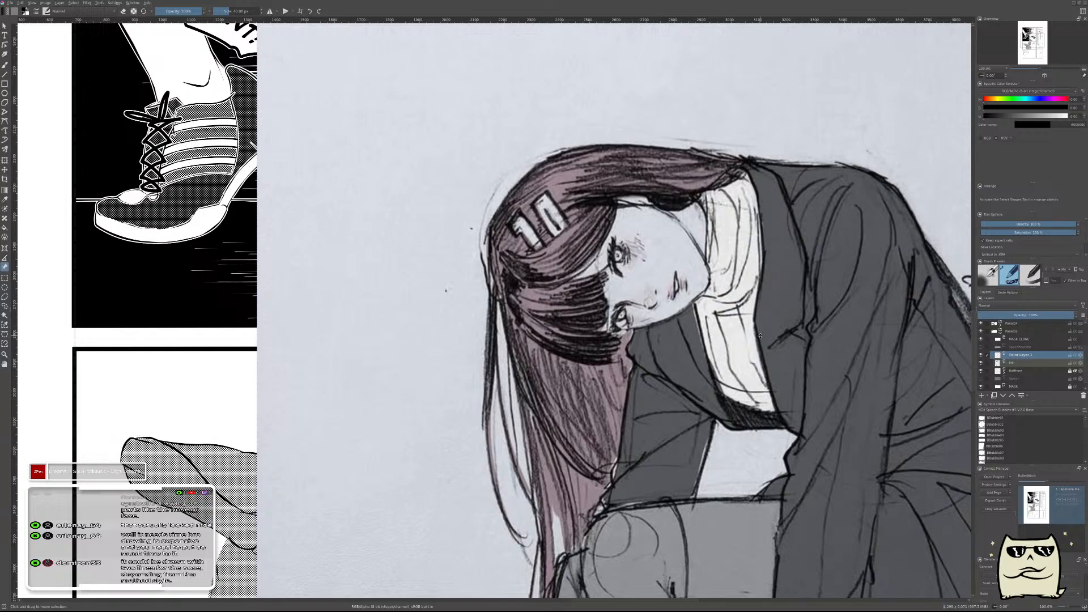
pyautogui.scroll(-2, 760, 336)
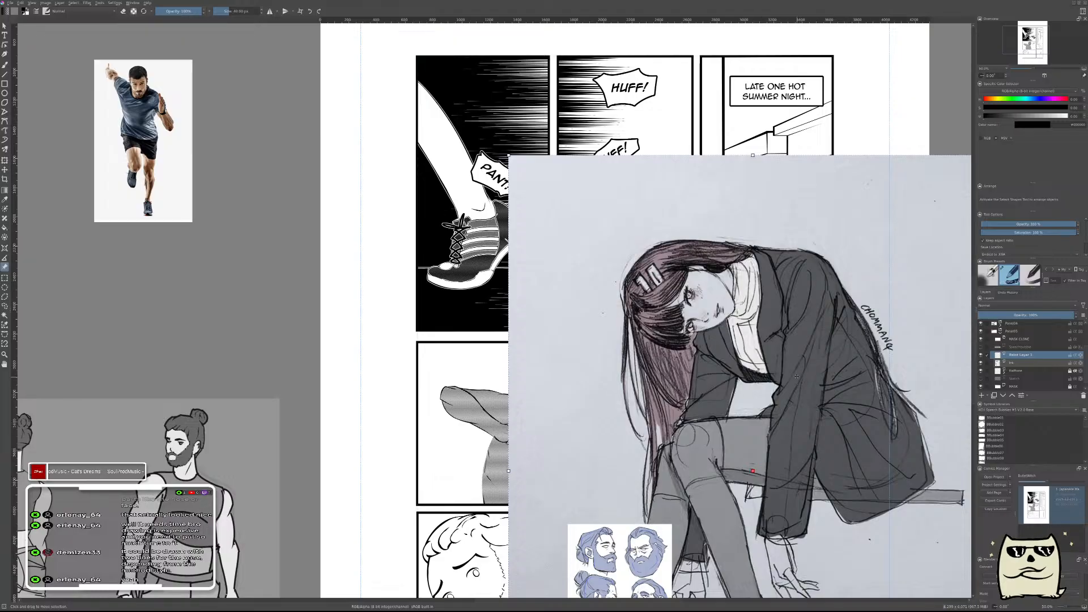
pyautogui.scroll(3, 796, 376)
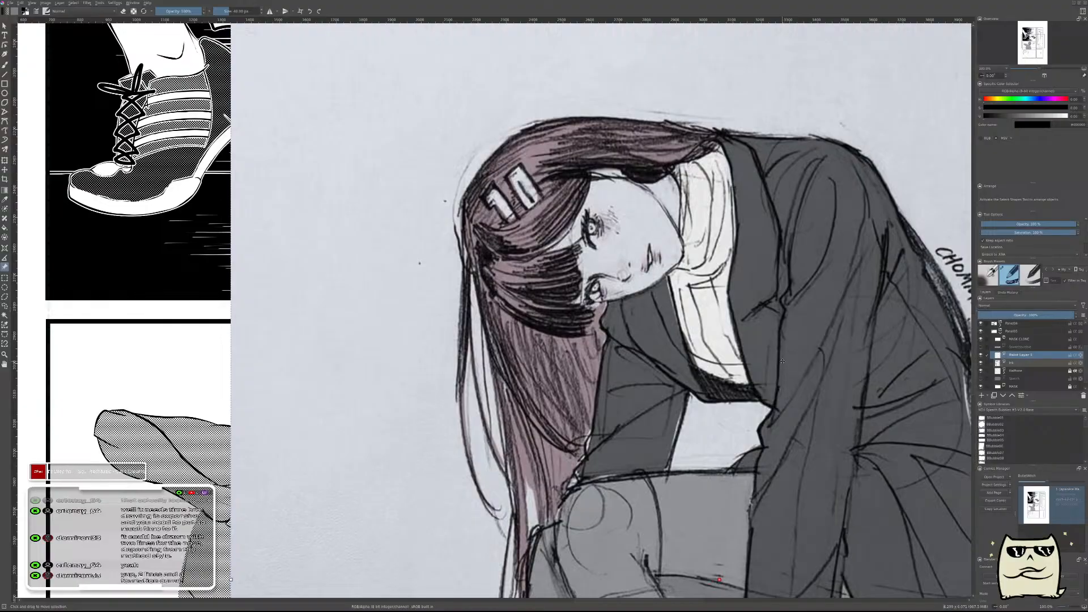
pyautogui.scroll(-5, 782, 360)
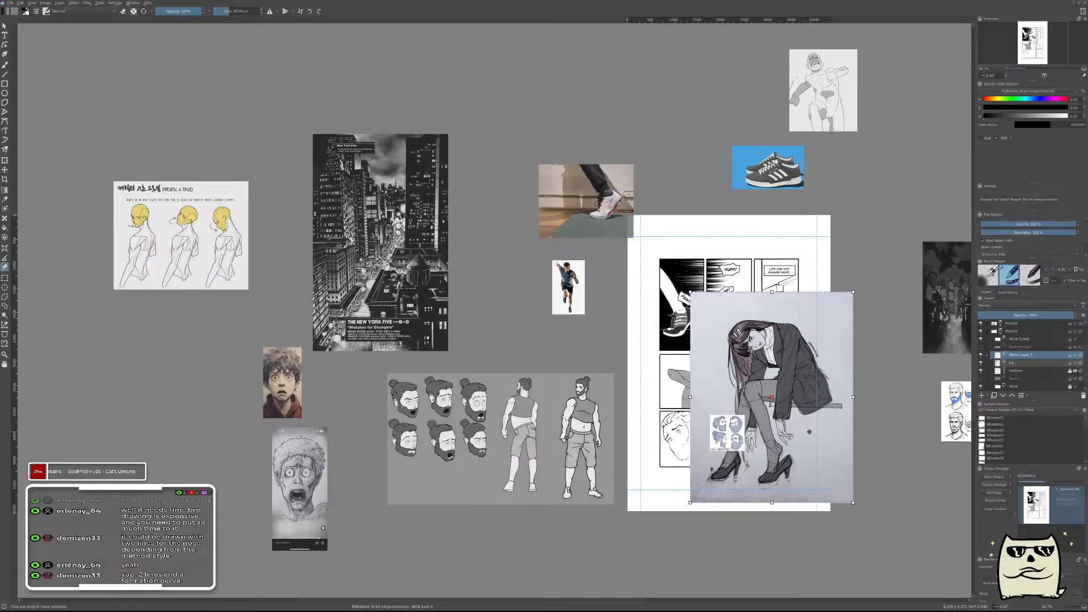
# Move the seated woman reference off the page below the PROPIC x TACO sheet, and examine that sheet's turned heads.
pyautogui.moveTo(798, 348); pyautogui.dragTo(165, 416)
pyautogui.click(168, 240)
pyautogui.scroll(2, 239, 252)
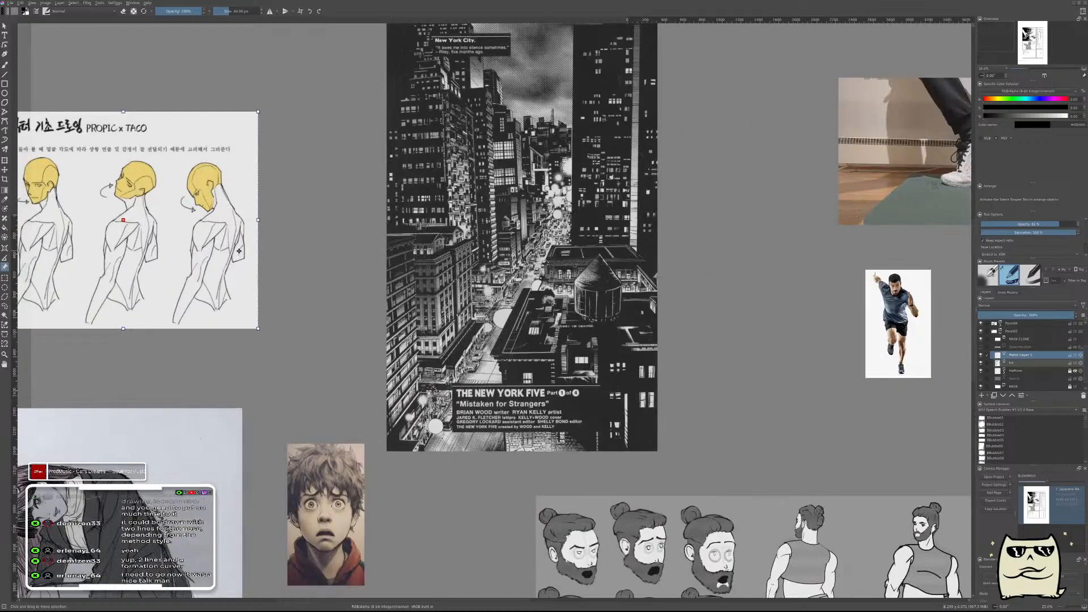
pyautogui.moveTo(241, 283); pyautogui.dragTo(760, 346)
pyautogui.scroll(2, 667, 267)
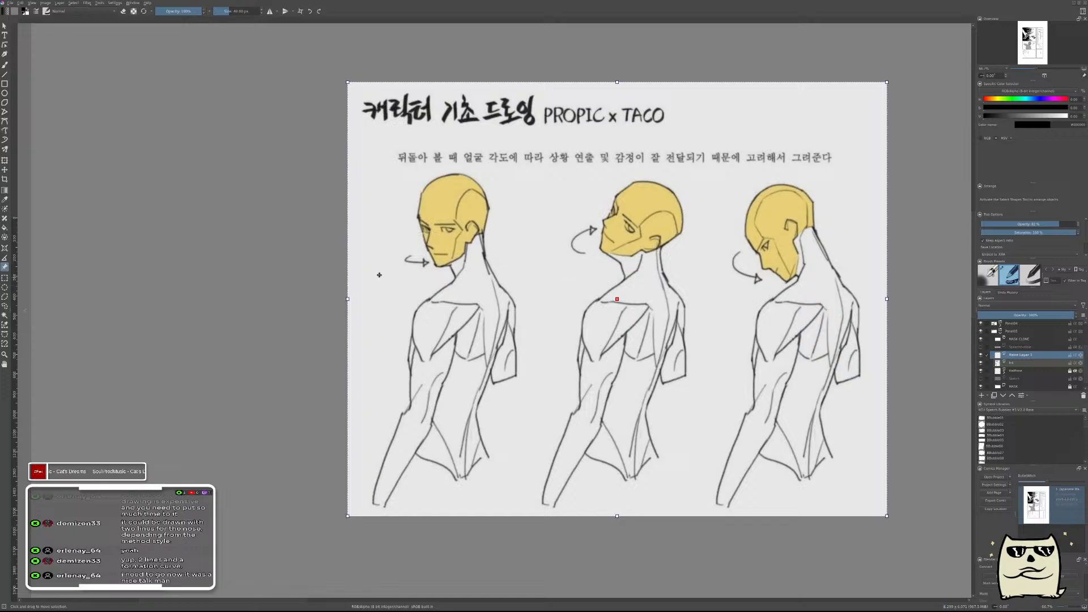
# Return to the lower comic panel and ink a long downward line beside the far eye for the nose bridge, redoing unsatisfactory strokes.
pyautogui.scroll(-5, 540, 320)
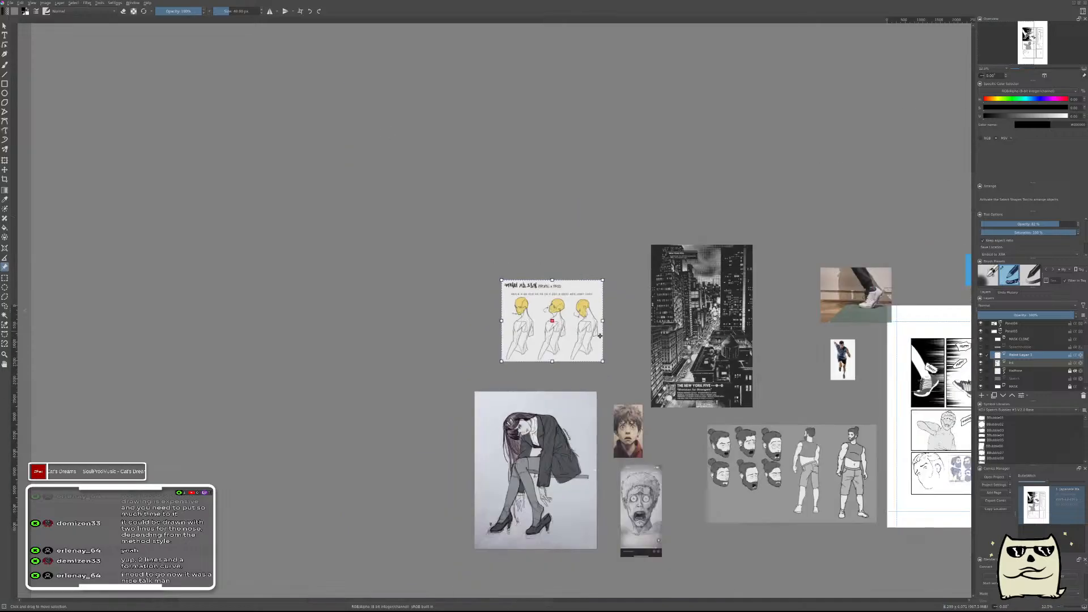
pyautogui.moveTo(759, 357); pyautogui.dragTo(351, 241)
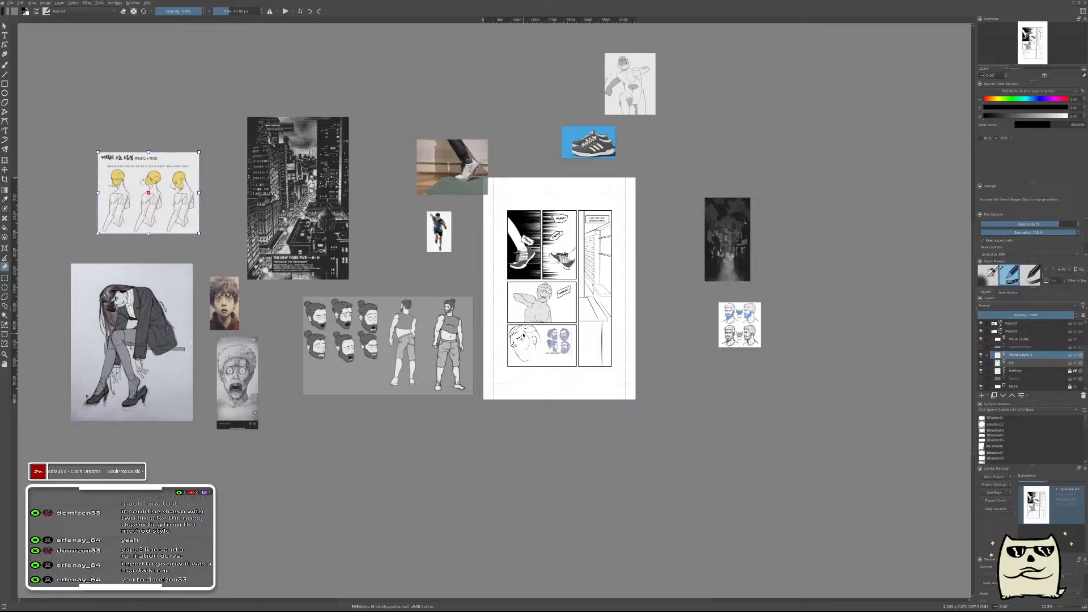
pyautogui.scroll(6, 522, 332)
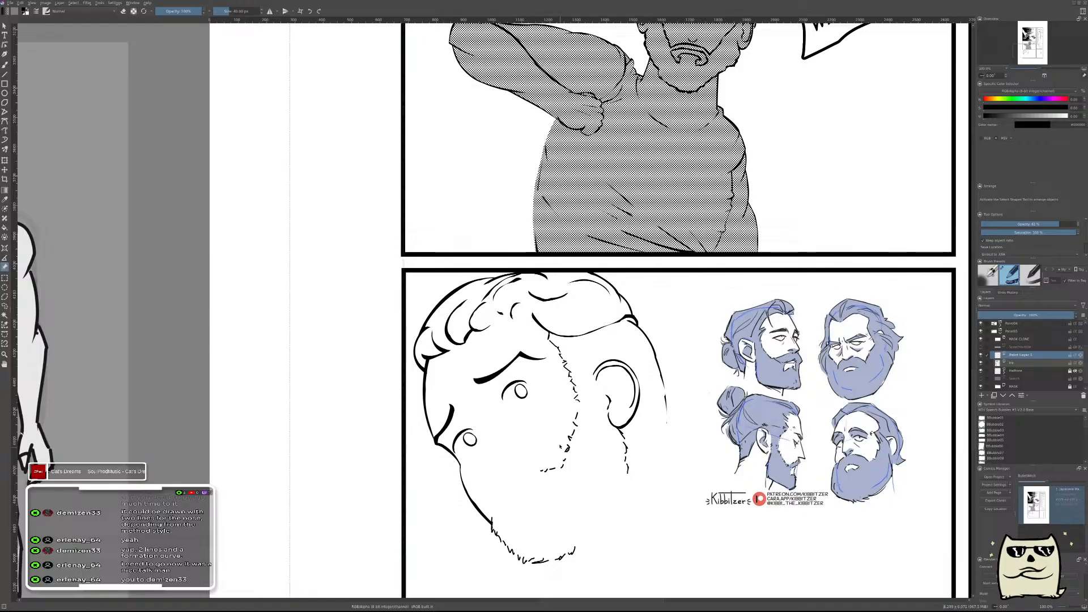
pyautogui.press('b')
pyautogui.scroll(1, 514, 417)
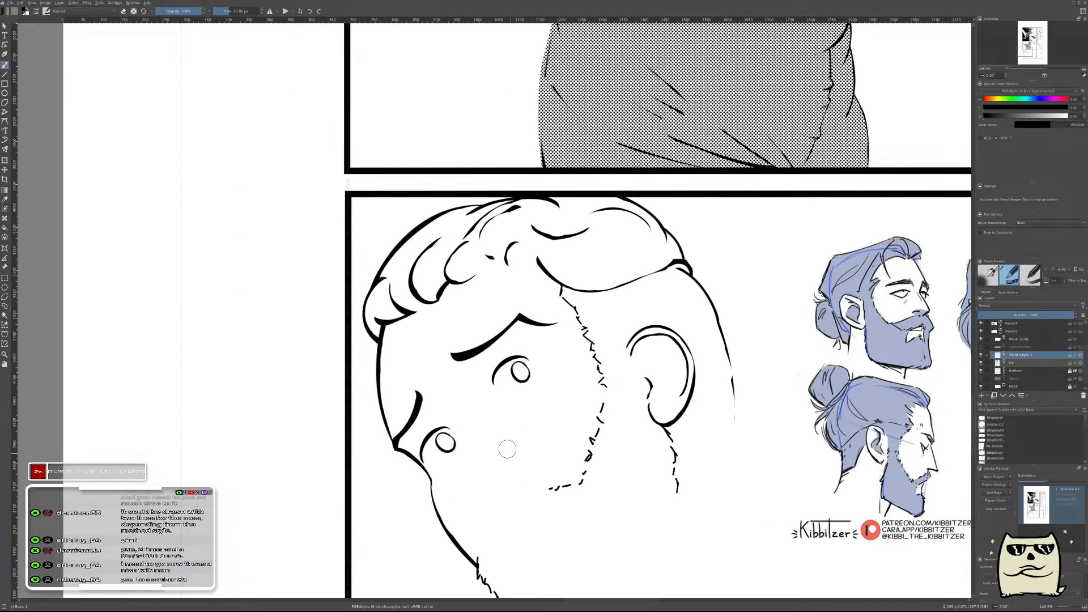
pyautogui.scroll(1, 512, 456)
pyautogui.moveTo(528, 288); pyautogui.dragTo(553, 447)
pyautogui.hotkey('ctrl', 'z')
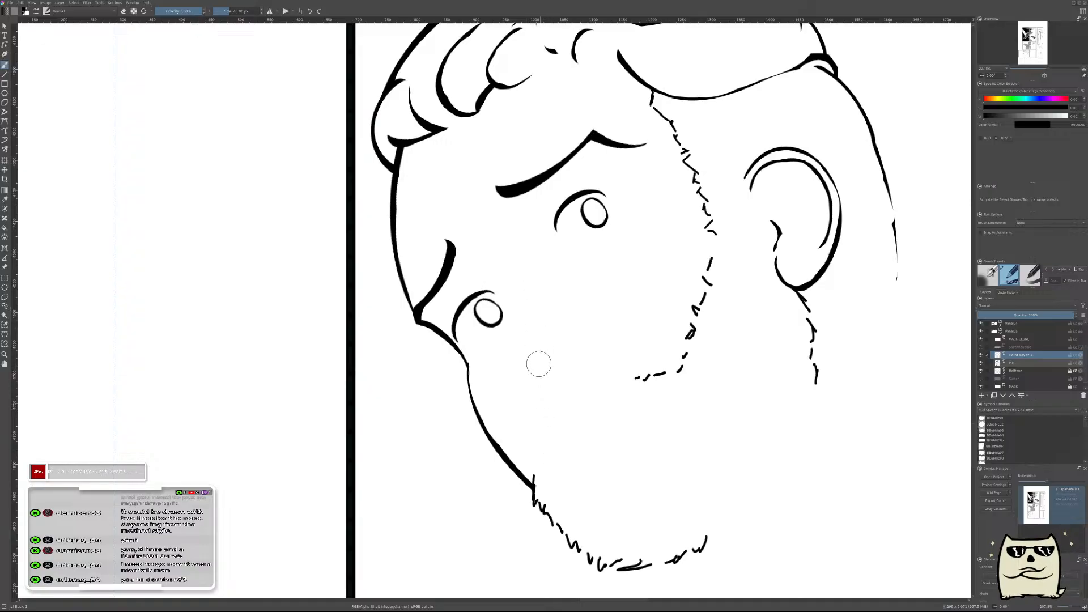
pyautogui.moveTo(510, 283); pyautogui.dragTo(539, 417)
pyautogui.hotkey('ctrl', 'z')
pyautogui.moveTo(513, 279); pyautogui.dragTo(530, 381)
# Erase along the edge of the nose bridge line to slim it down.
pyautogui.press('e')
pyautogui.moveTo(515, 269); pyautogui.dragTo(539, 330)
pyautogui.moveTo(512, 271)
pyautogui.mouseDown()
pyautogui.moveTo(538, 338)
pyautogui.moveTo(523, 286)
pyautogui.moveTo(536, 389)
pyautogui.mouseUp()
pyautogui.moveTo(605, 295); pyautogui.dragTo(603, 284)
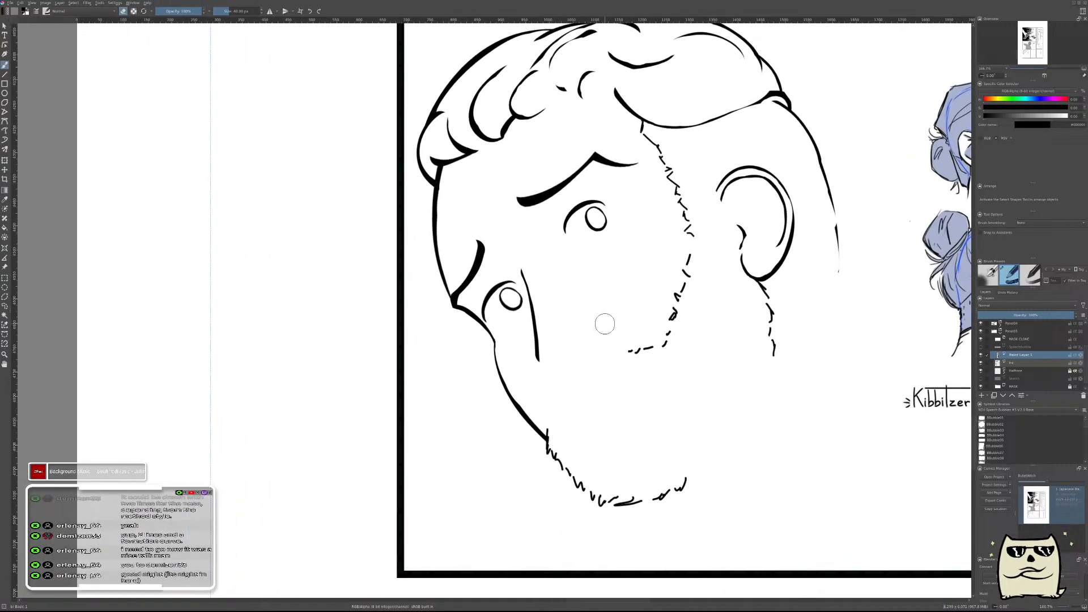
# Check the head in mirrored view and thin the lower part of the nose bridge line with the eraser.
pyautogui.press('m')
pyautogui.moveTo(583, 369); pyautogui.dragTo(790, 446)
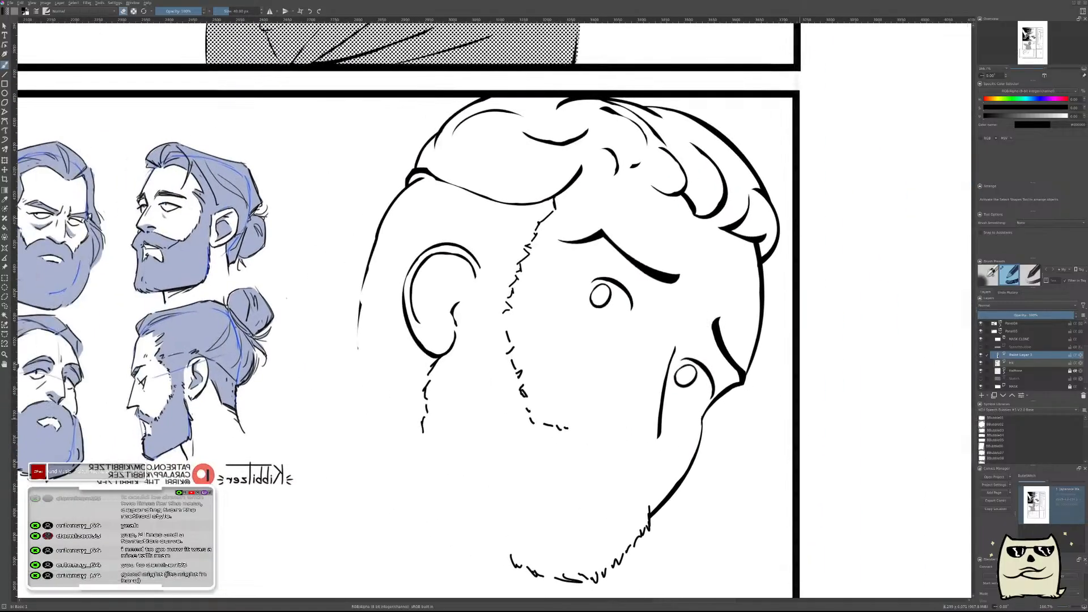
pyautogui.moveTo(746, 323); pyautogui.dragTo(785, 288)
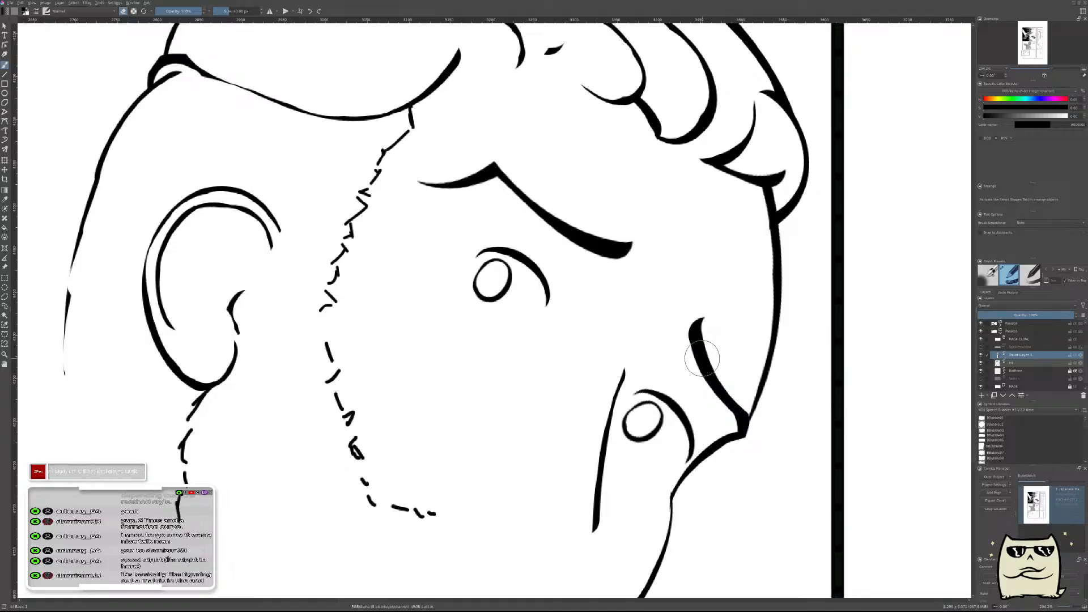
pyautogui.press('m')
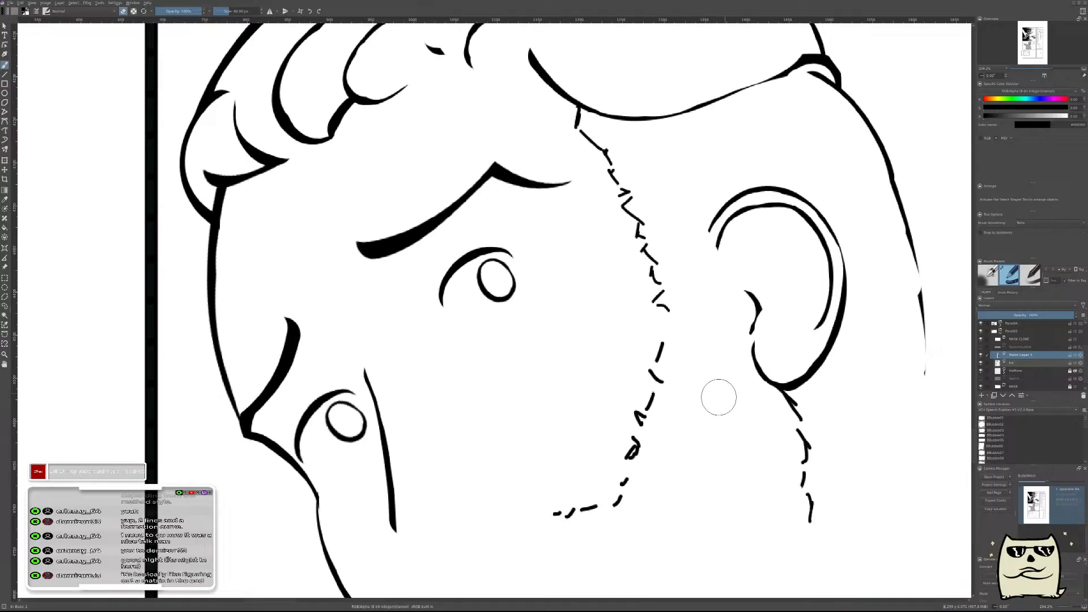
pyautogui.moveTo(400, 435); pyautogui.dragTo(542, 302)
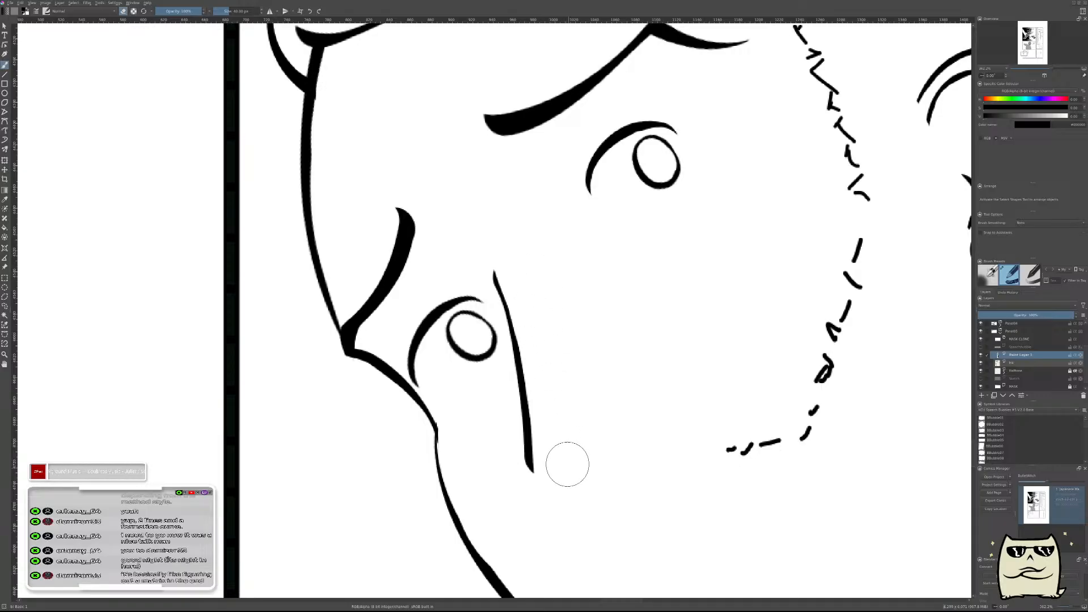
pyautogui.moveTo(533, 325); pyautogui.dragTo(557, 463)
pyautogui.moveTo(542, 391); pyautogui.dragTo(550, 458)
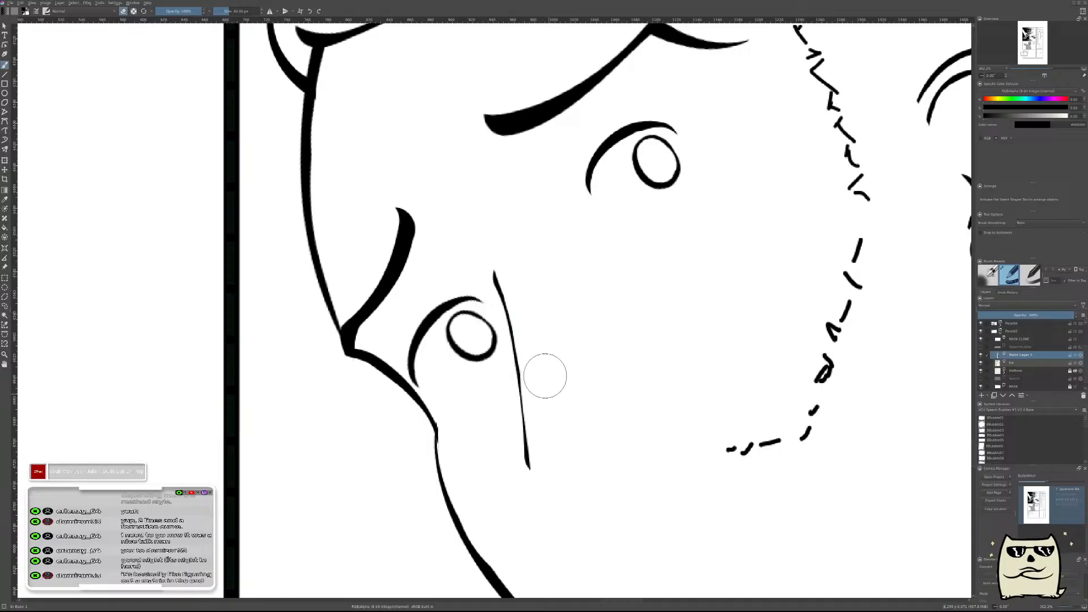
pyautogui.moveTo(629, 334)
pyautogui.keyDown('ctrl'); pyautogui.mouseDown()
pyautogui.moveTo(621, 373)
pyautogui.moveTo(615, 315)
pyautogui.mouseUp(); pyautogui.keyUp('ctrl')
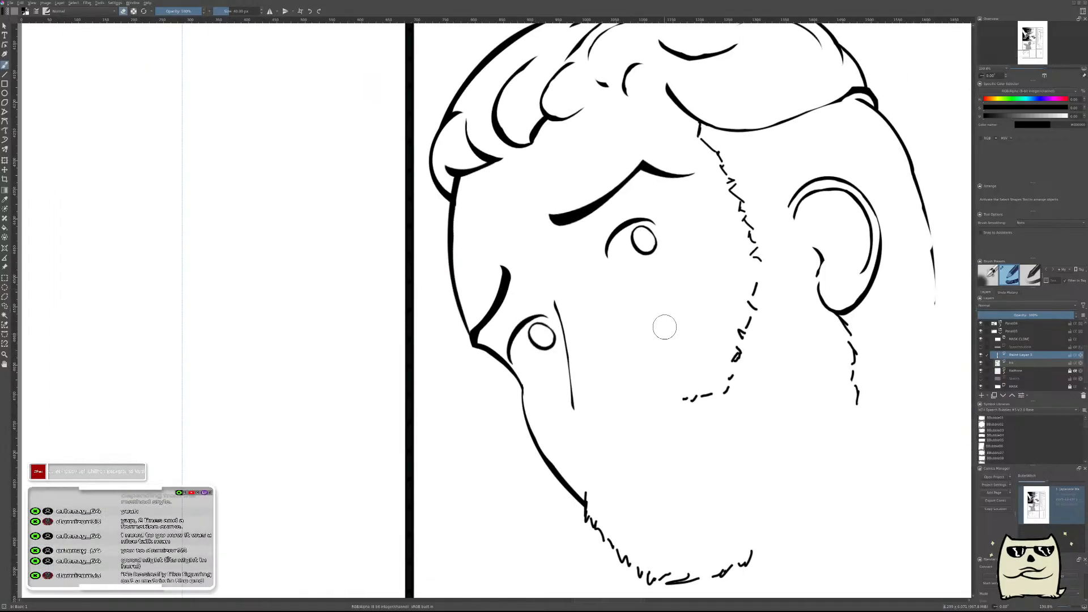
# Merge the nose bridge layer into the layer below and add a new paint layer.
pyautogui.hotkey('ctrl', 'e')
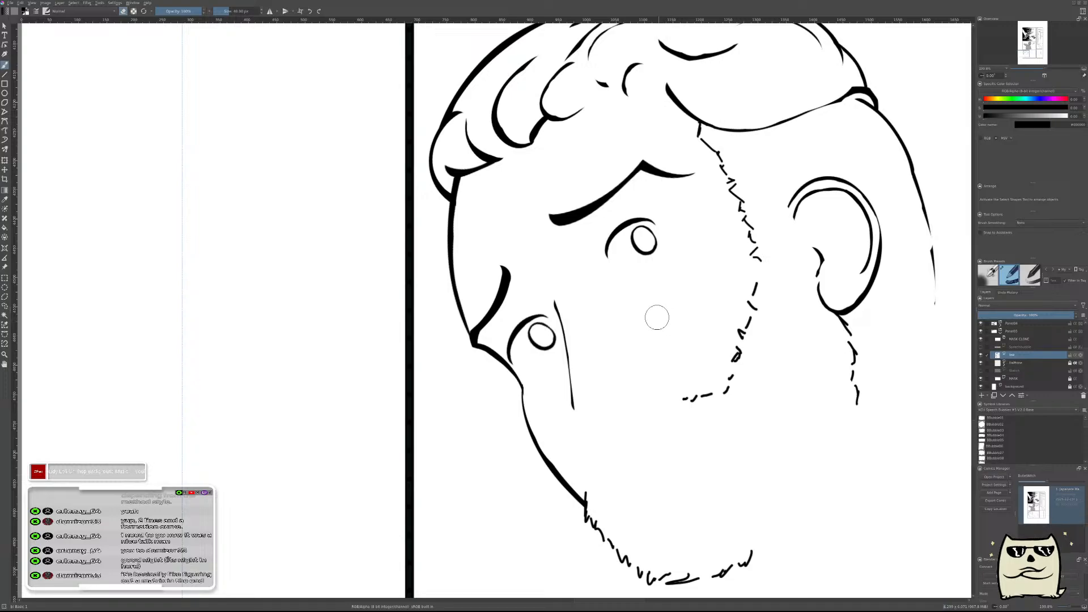
pyautogui.press('Insert')
pyautogui.press('m')
pyautogui.moveTo(558, 437); pyautogui.dragTo(744, 417)
pyautogui.press('m')
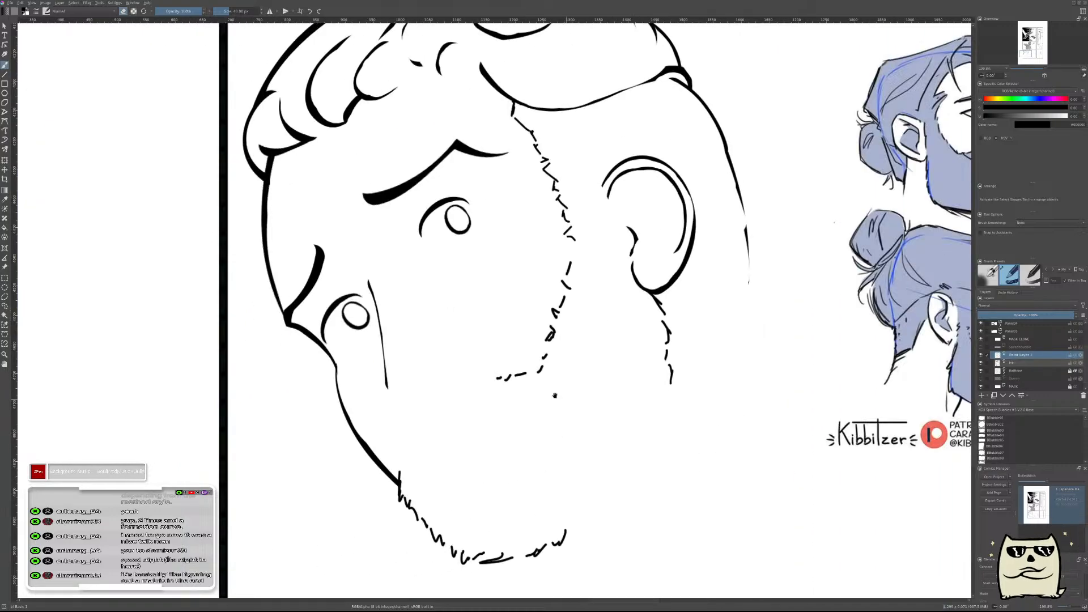
# Ink a short upturned curve at the lower end of the nose bridge line to form the nose tip.
pyautogui.moveTo(565, 402); pyautogui.dragTo(735, 413)
pyautogui.scroll(1, 573, 400)
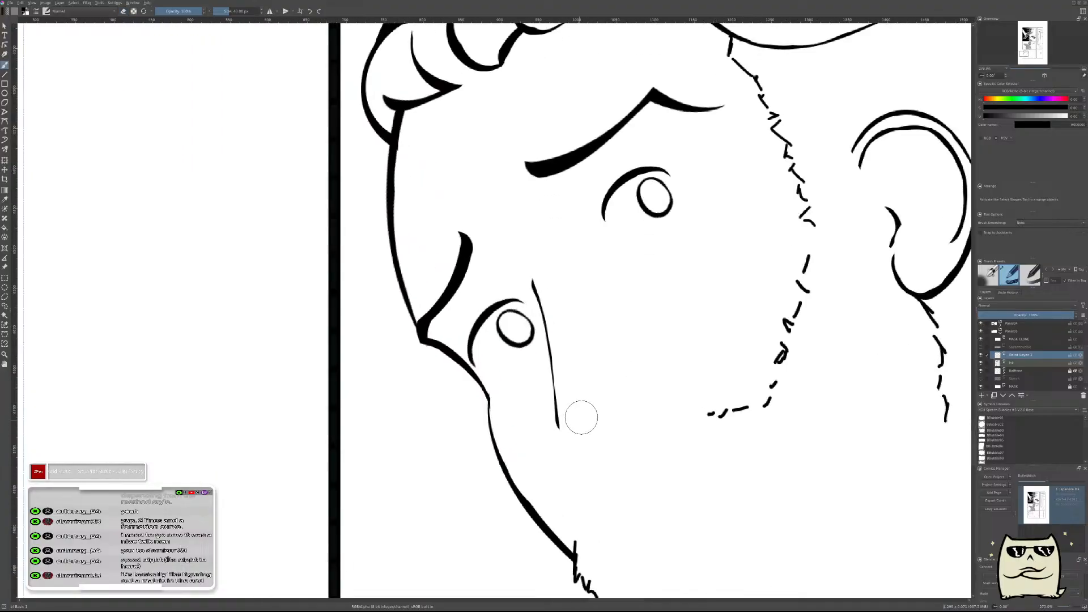
pyautogui.moveTo(576, 417)
pyautogui.mouseDown()
pyautogui.moveTo(586, 413)
pyautogui.moveTo(576, 417)
pyautogui.mouseUp()
pyautogui.hotkey('ctrl', 'z')
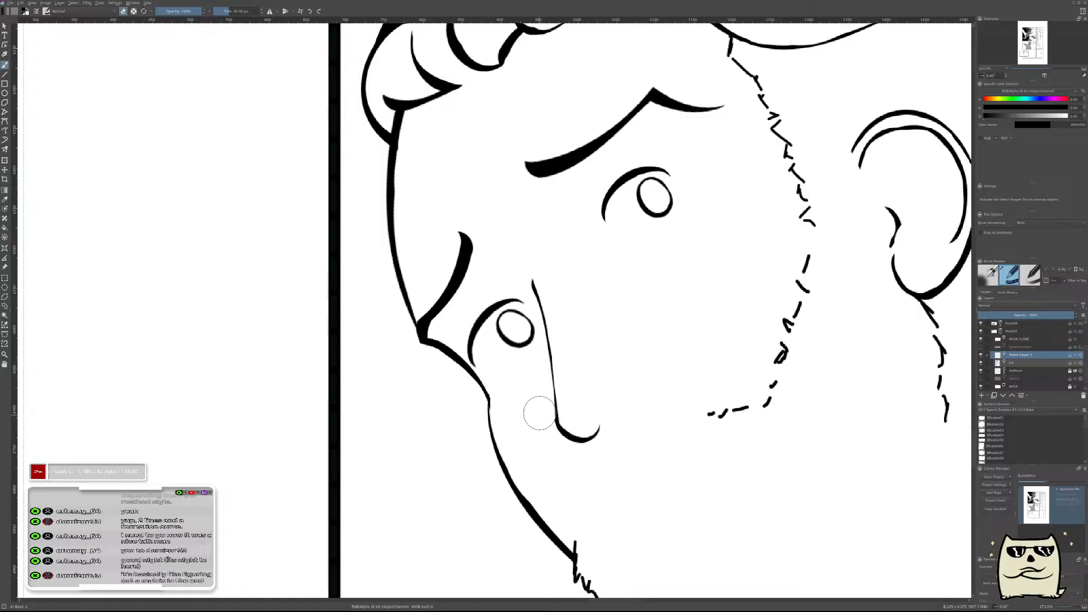
pyautogui.scroll(-4, 618, 337)
pyautogui.scroll(-3, 634, 323)
pyautogui.scroll(6, 634, 323)
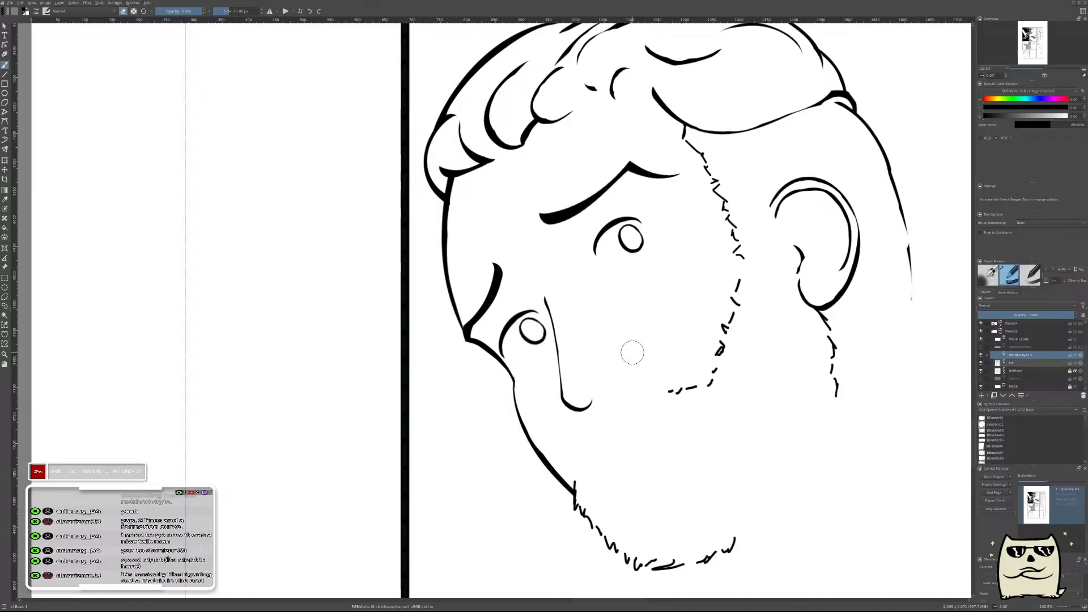
# Ink a short tapered stroke for the nostril wing just above the end of the nose tip curve.
pyautogui.scroll(4, 627, 369)
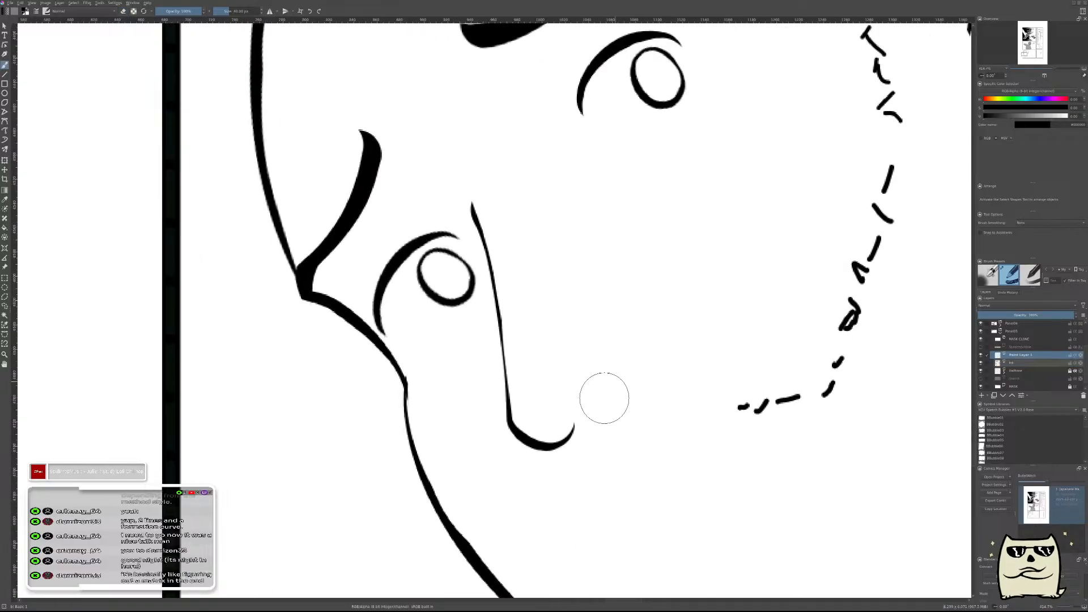
pyautogui.moveTo(574, 416)
pyautogui.mouseDown()
pyautogui.moveTo(590, 412)
pyautogui.moveTo(587, 430)
pyautogui.moveTo(593, 413)
pyautogui.mouseUp()
pyautogui.press('e')
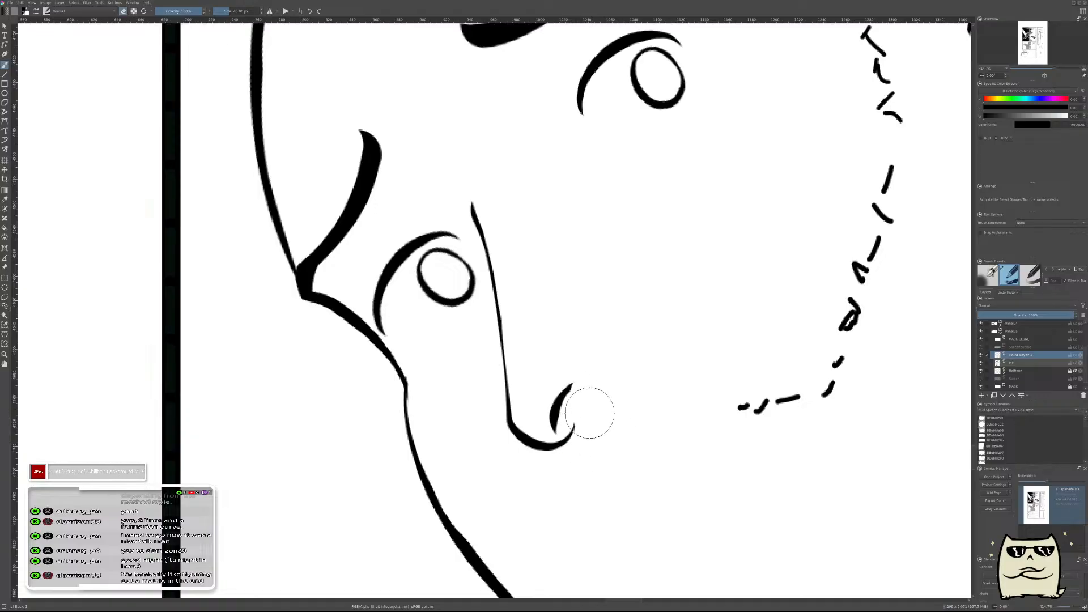
pyautogui.moveTo(663, 407)
pyautogui.mouseDown()
pyautogui.moveTo(682, 364)
pyautogui.moveTo(708, 390)
pyautogui.mouseUp()
# Move the nostril wing stroke slightly away from the nose bridge and rotate it to a flatter angle.
pyautogui.hotkey('ctrl', 't')
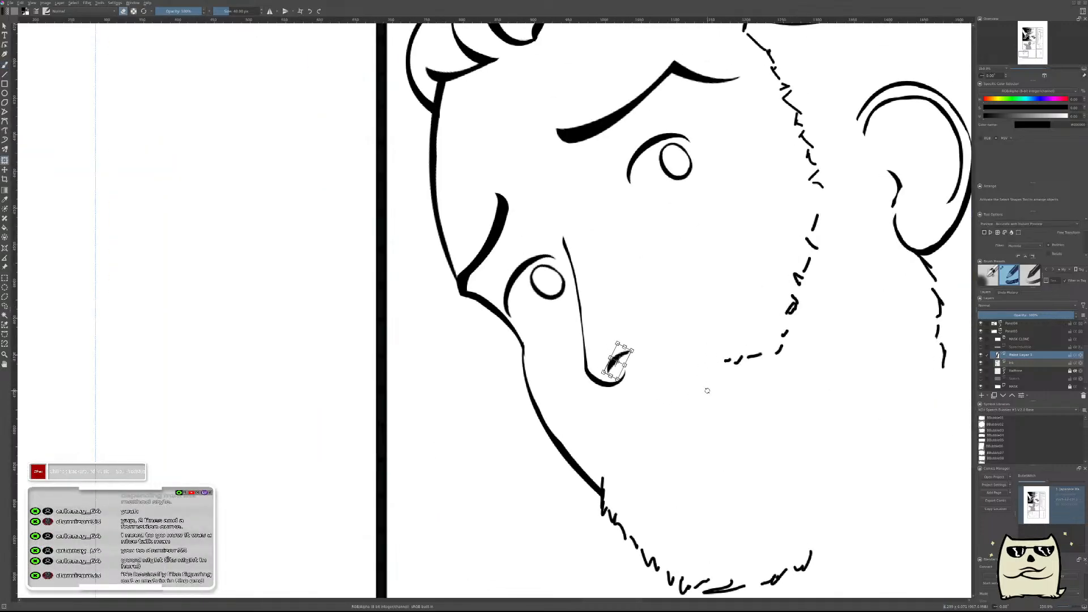
pyautogui.press('t')
pyautogui.moveTo(613, 361); pyautogui.dragTo(625, 357)
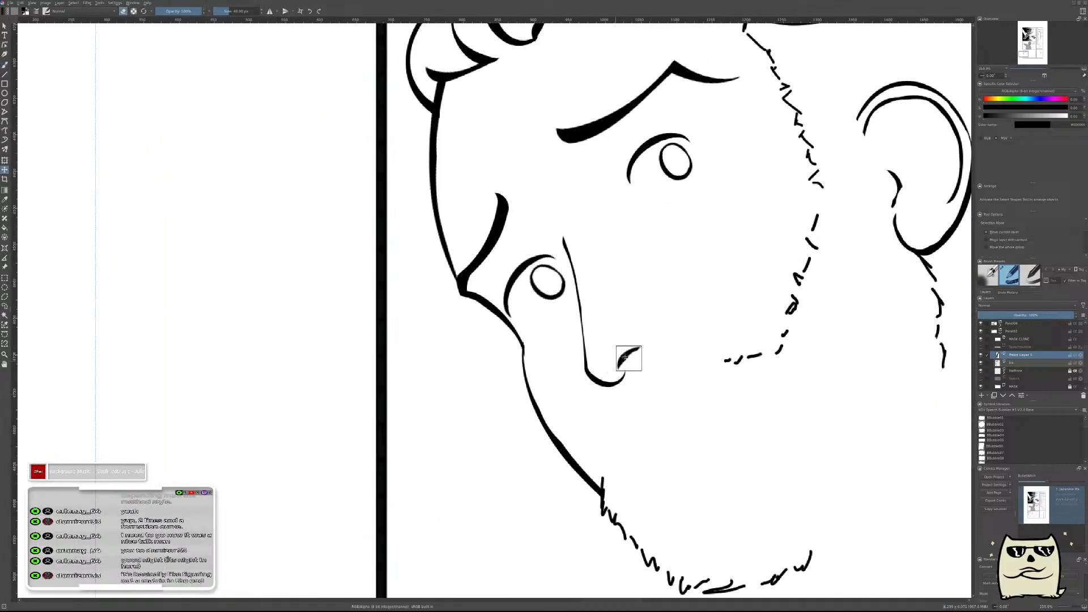
pyautogui.hotkey('ctrl', 't')
pyautogui.press('Return')
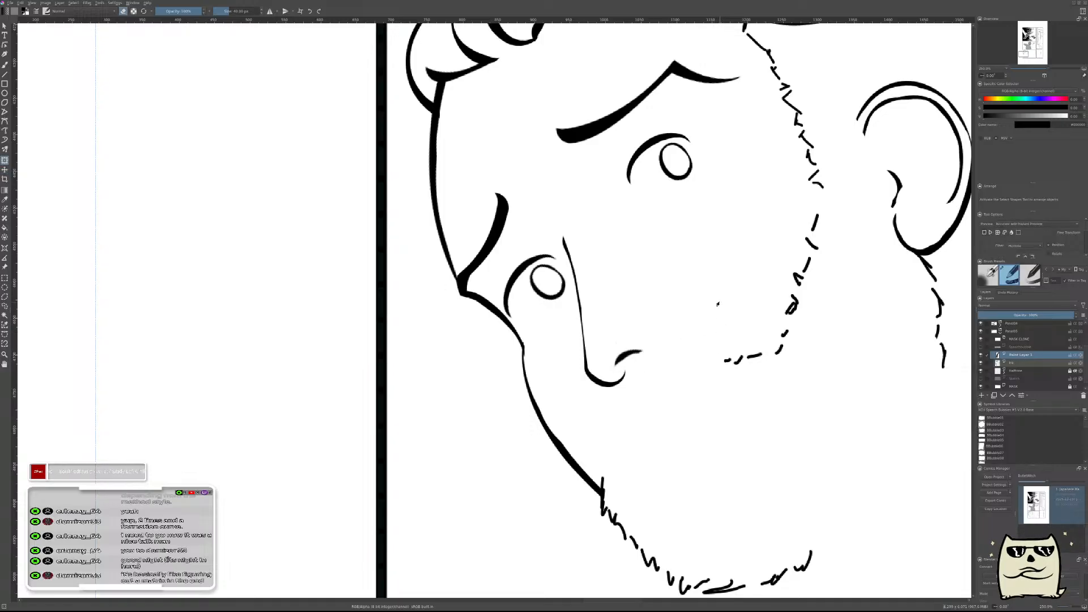
# Check the finished nose in mirrored view, merge its layer into the layer below, and add a new paint layer.
pyautogui.scroll(-5, 717, 305)
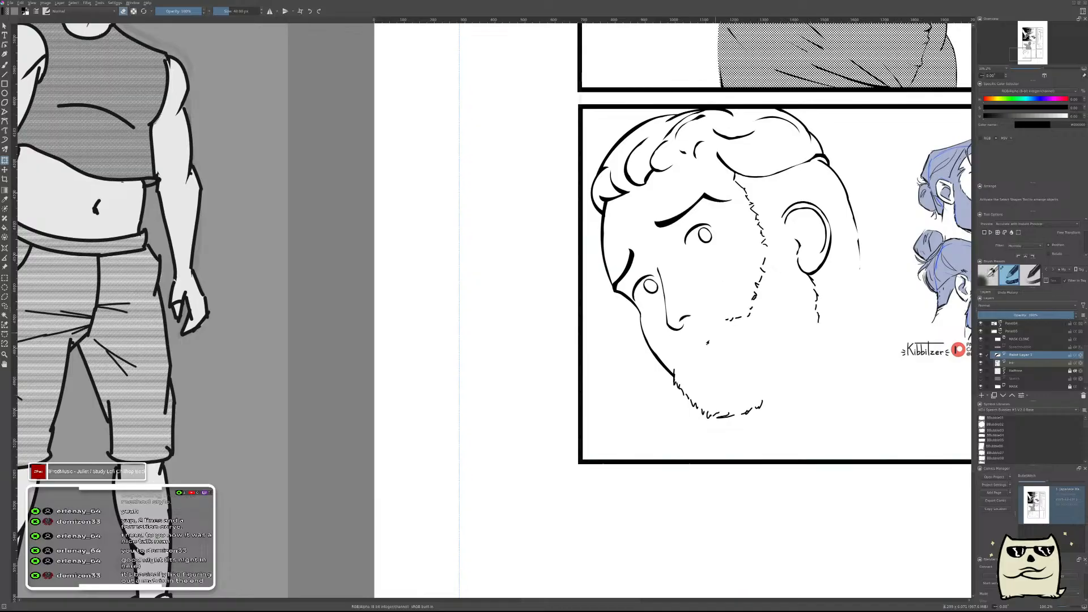
pyautogui.press('m')
pyautogui.moveTo(638, 417); pyautogui.dragTo(869, 472)
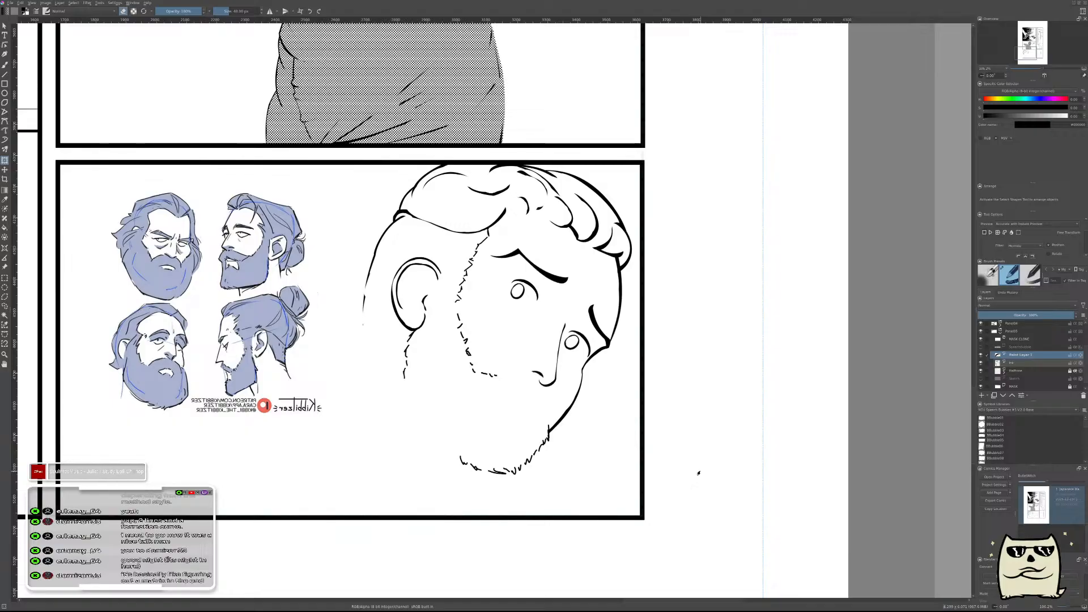
pyautogui.press('m')
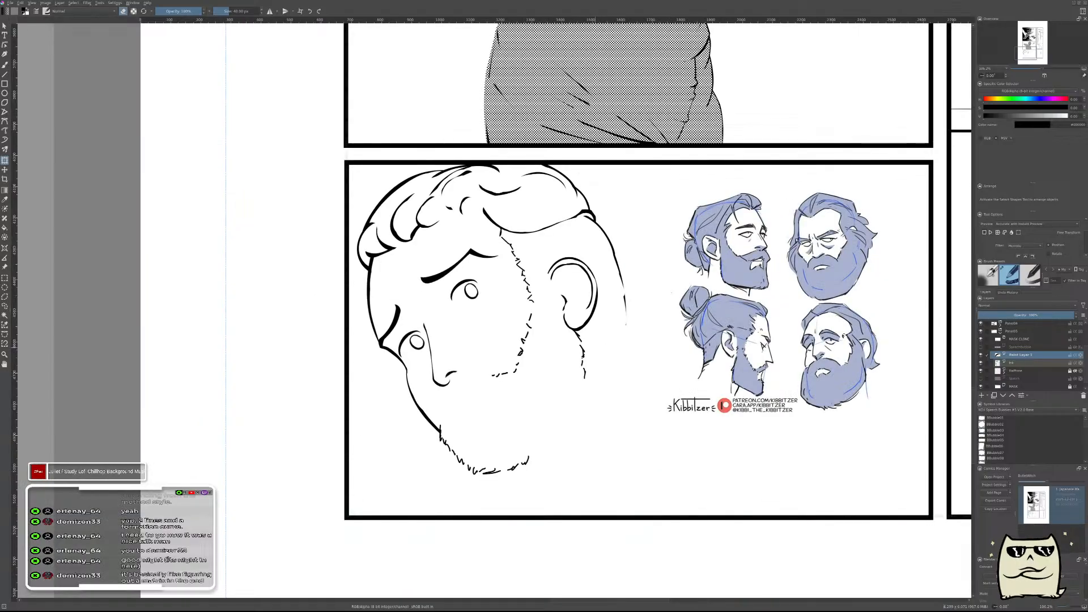
pyautogui.moveTo(590, 351); pyautogui.dragTo(758, 335)
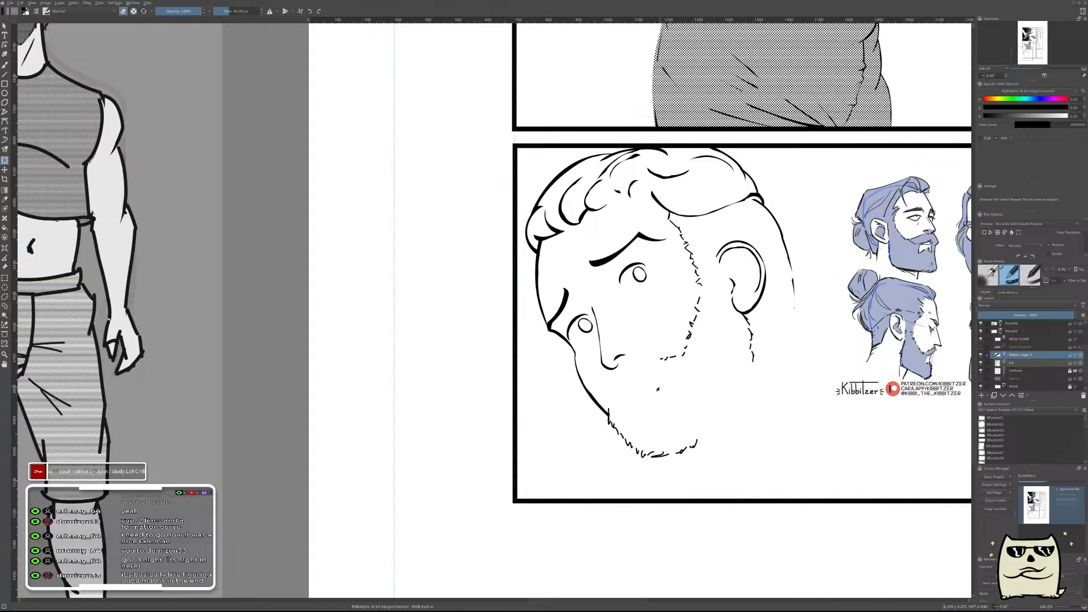
pyautogui.hotkey('ctrl', 'e')
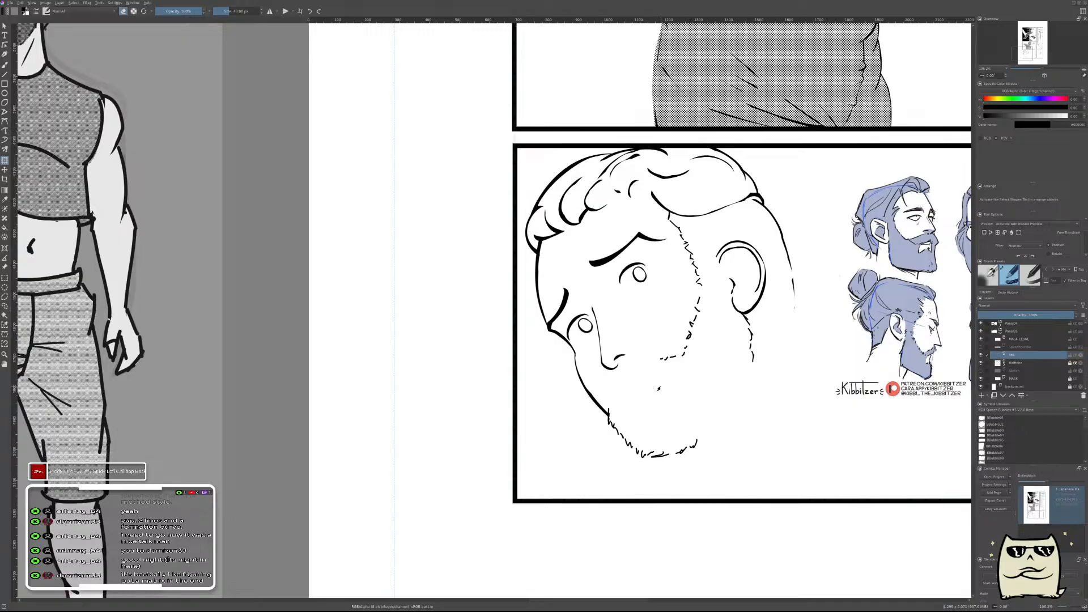
pyautogui.press('Insert')
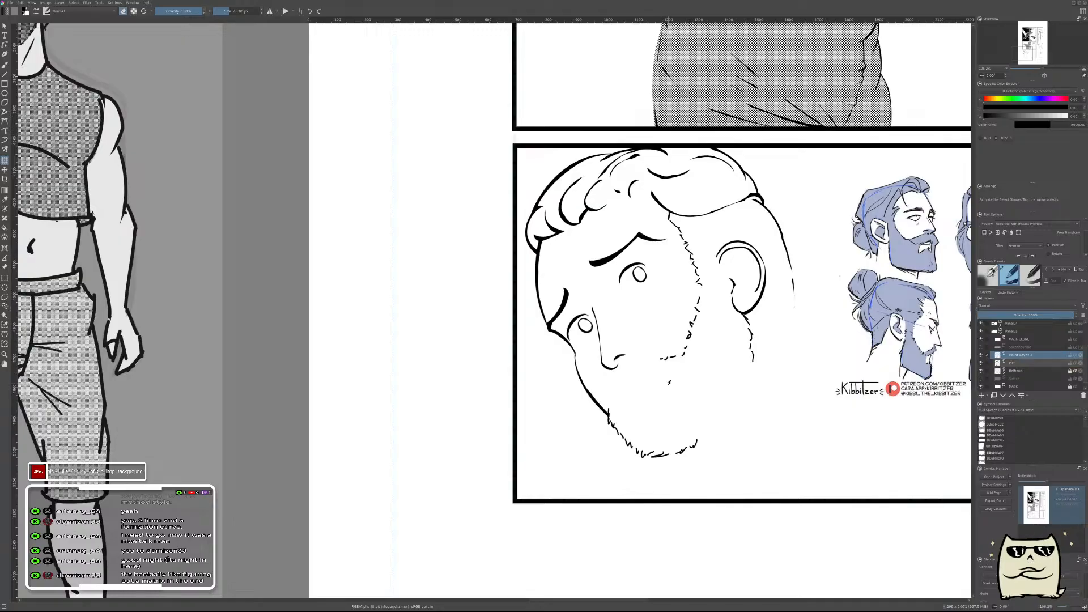
# Try inking a thin curved line from the top of the nose bridge to the far eyebrow in mirrored view, thinning it with the eraser.
pyautogui.press('m')
pyautogui.moveTo(692, 323); pyautogui.dragTo(817, 438)
pyautogui.press('b')
pyautogui.scroll(6, 677, 350)
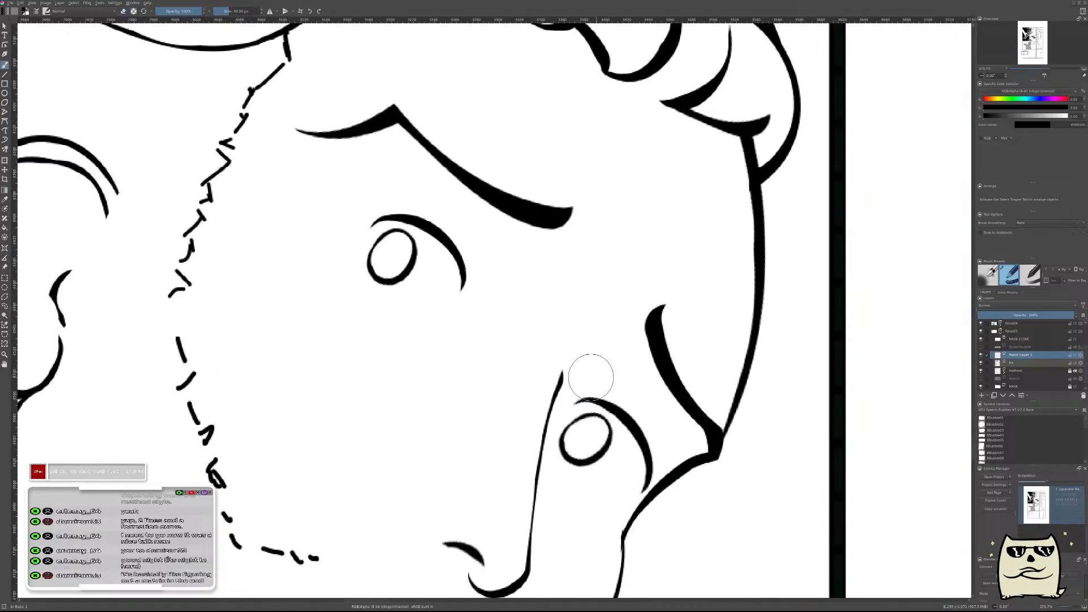
pyautogui.moveTo(592, 360); pyautogui.dragTo(643, 365)
pyautogui.hotkey('ctrl', 'z')
pyautogui.moveTo(578, 356); pyautogui.dragTo(648, 364)
pyautogui.hotkey('ctrl', 'z')
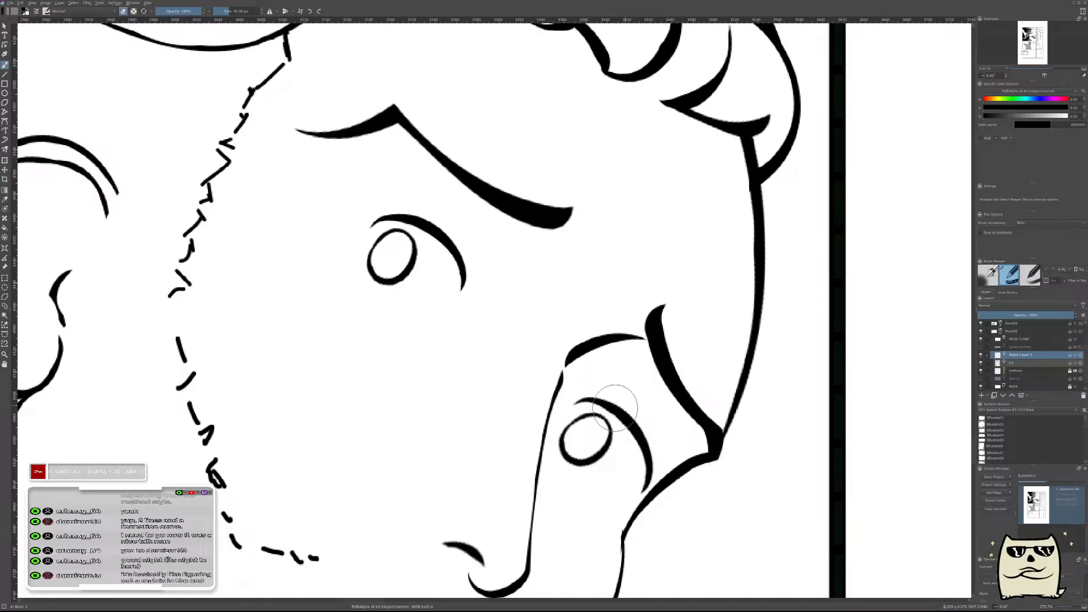
pyautogui.moveTo(593, 375); pyautogui.dragTo(627, 362)
pyautogui.moveTo(711, 356)
pyautogui.mouseDown()
pyautogui.moveTo(696, 405)
pyautogui.moveTo(725, 406)
pyautogui.mouseUp()
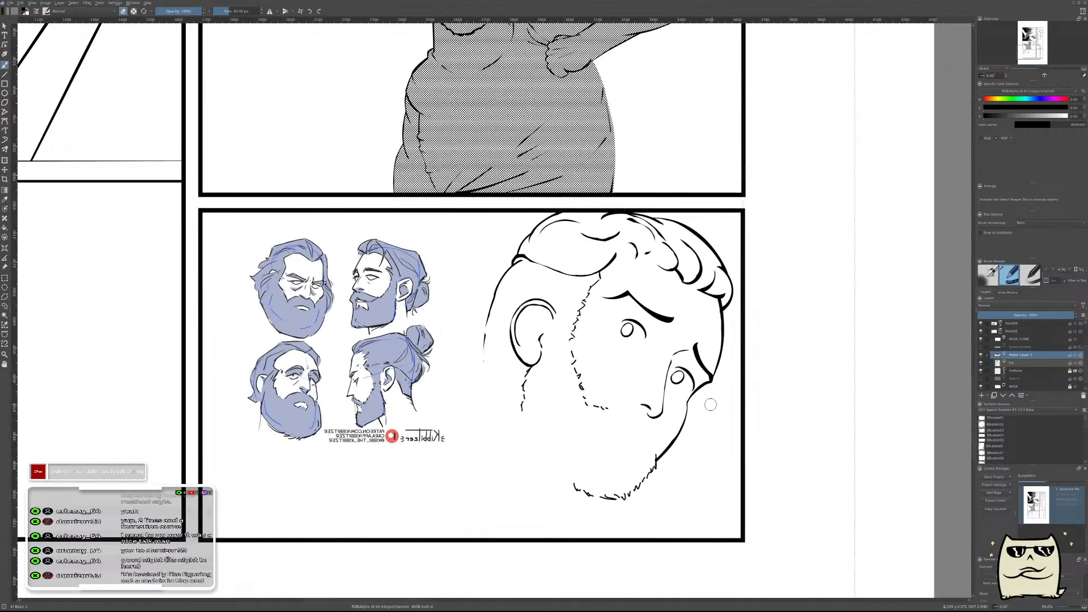
# Nudge the thin brow line slightly to meet the top of the nose bridge.
pyautogui.press('m')
pyautogui.scroll(3, 591, 331)
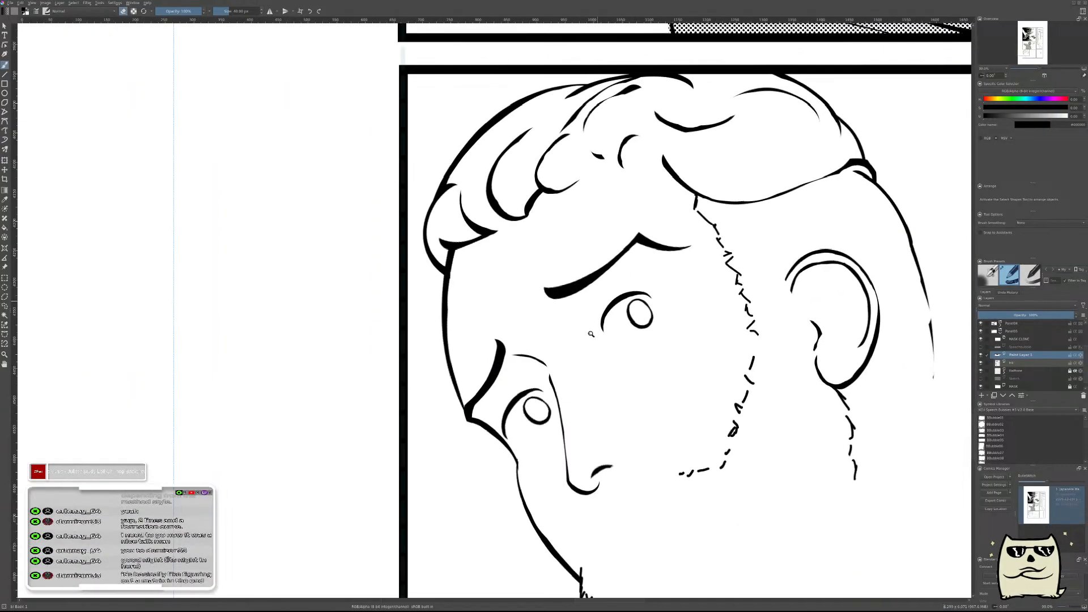
pyautogui.scroll(3, 591, 330)
pyautogui.press('t')
pyautogui.press('Right')
pyautogui.press('Right')
pyautogui.press('Down')
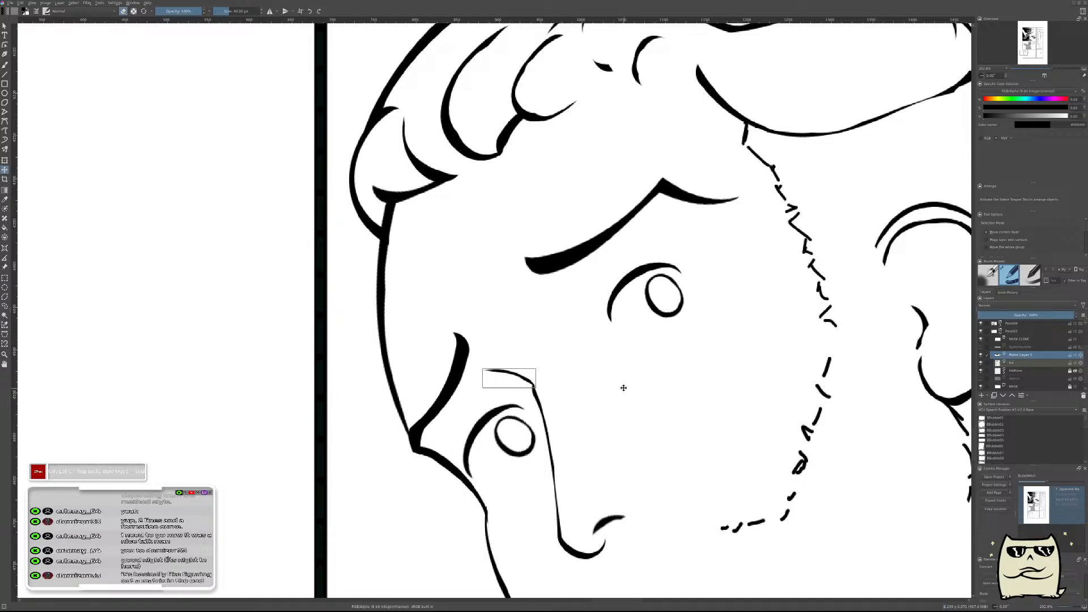
# Replace the thin brow line with a bolder curved stroke toward the far eyebrow in mirrored view, carving its thickness with the eraser.
pyautogui.press('m')
pyautogui.press('b')
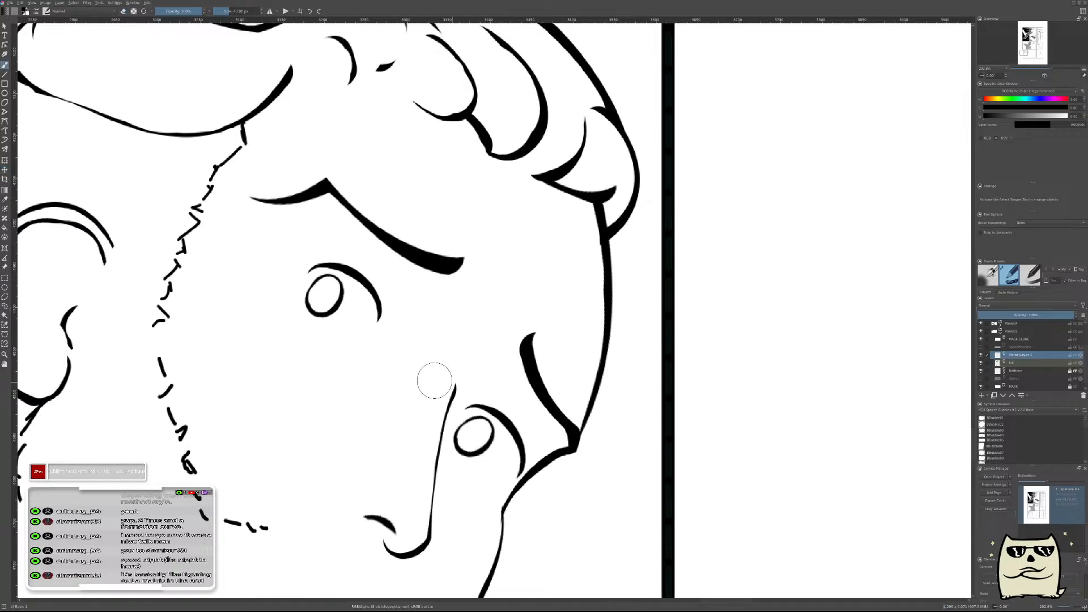
pyautogui.moveTo(435, 381); pyautogui.dragTo(521, 354)
pyautogui.hotkey('ctrl', 'z')
pyautogui.moveTo(460, 369)
pyautogui.mouseDown()
pyautogui.moveTo(444, 374)
pyautogui.moveTo(528, 348)
pyautogui.mouseUp()
pyautogui.hotkey('ctrl', 'z')
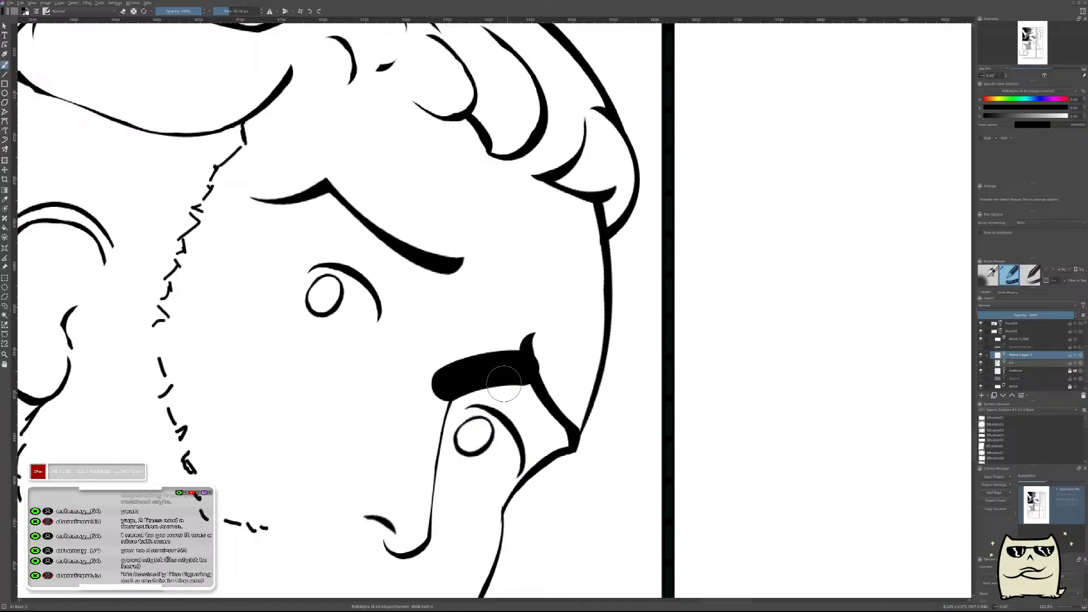
pyautogui.hotkey('ctrl', 'z')
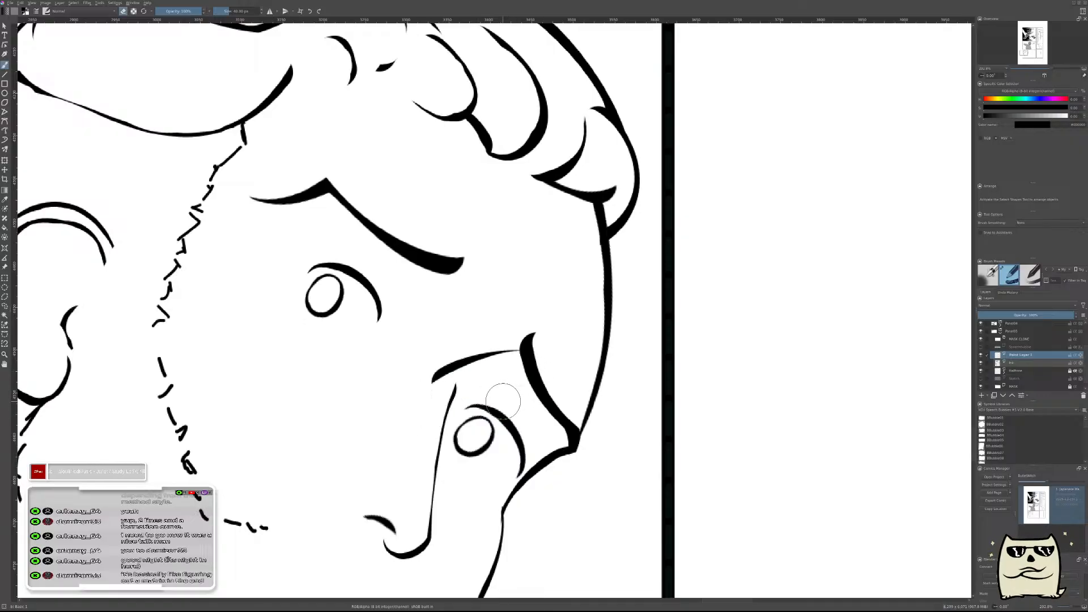
# Move the new brow line onto the top of the nose bridge and check the head in normal view.
pyautogui.press('t')
pyautogui.moveTo(565, 433); pyautogui.dragTo(585, 442)
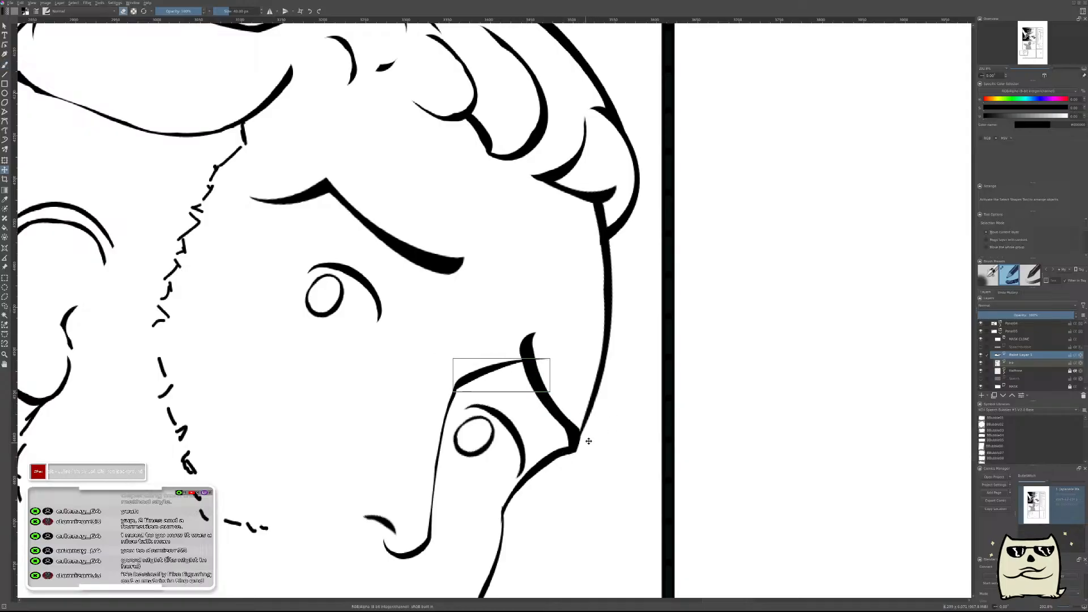
pyautogui.press('m')
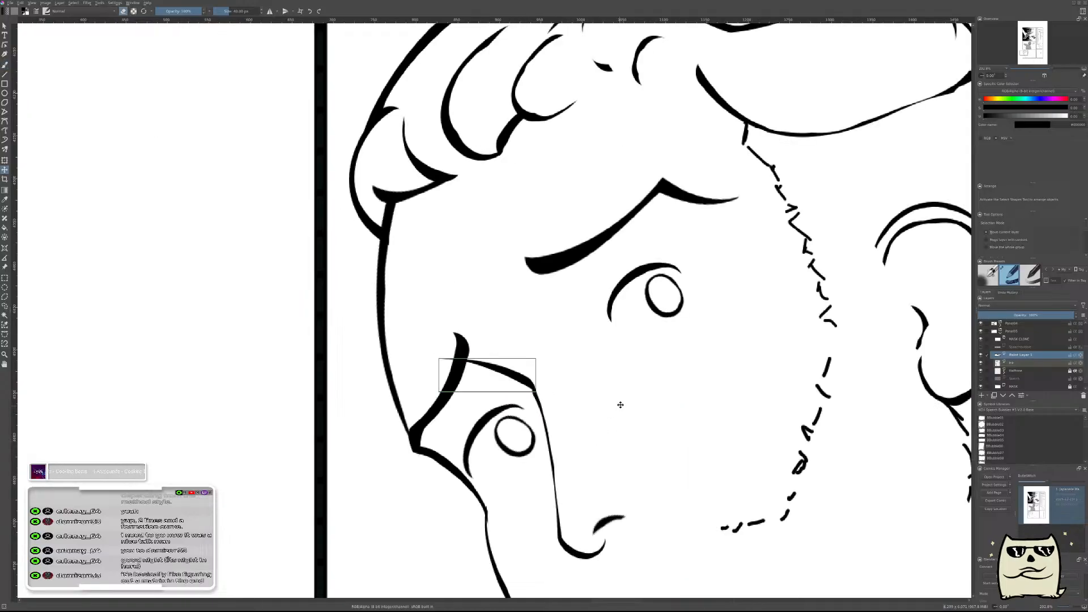
pyautogui.scroll(-4, 618, 406)
pyautogui.press('b')
pyautogui.moveTo(750, 371)
pyautogui.mouseDown()
pyautogui.moveTo(712, 424)
pyautogui.moveTo(780, 353)
pyautogui.mouseUp()
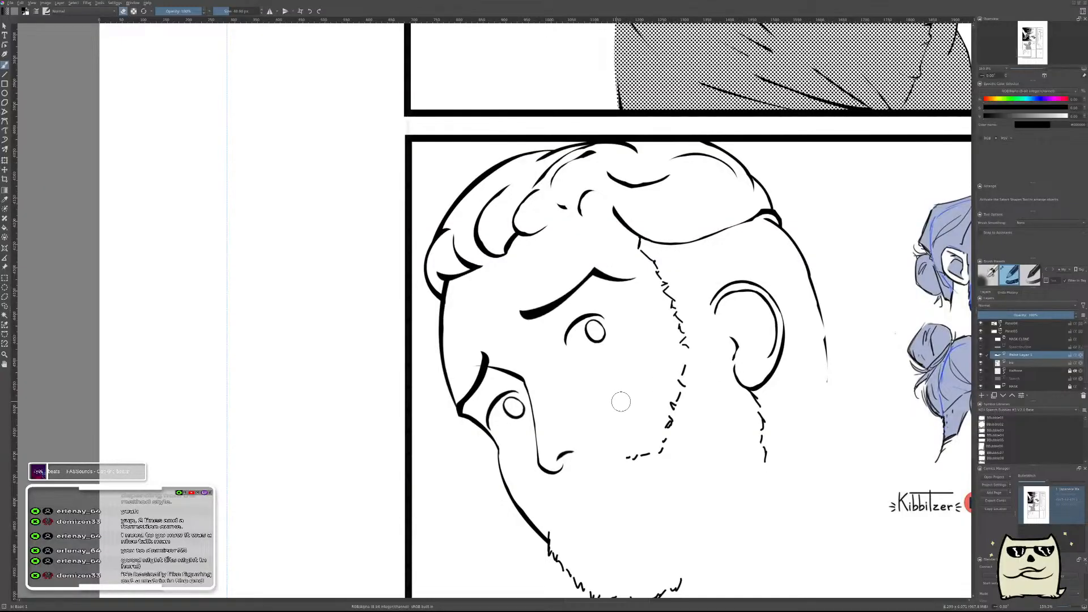
# Nudge the brow line closer to the tip of the nose bridge in mirrored view.
pyautogui.press('m')
pyautogui.moveTo(534, 451); pyautogui.dragTo(703, 443)
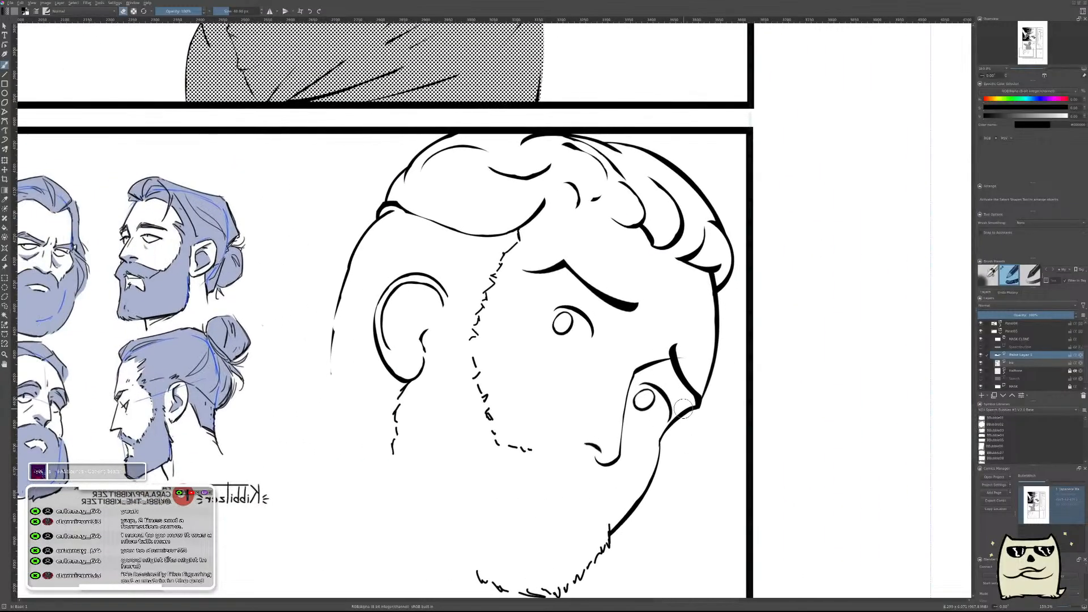
pyautogui.scroll(4, 650, 386)
pyautogui.press('t')
pyautogui.moveTo(709, 365)
pyautogui.mouseDown()
pyautogui.moveTo(718, 334)
pyautogui.moveTo(721, 361)
pyautogui.mouseUp()
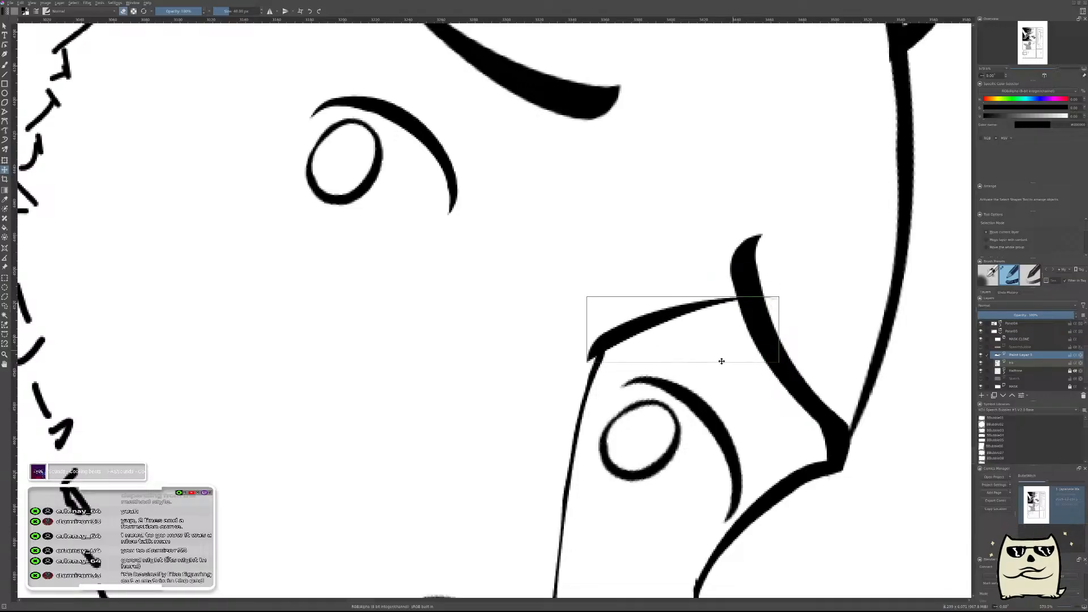
# Trim the brow line's overhang at the nose bridge, thin its underside, and shorten it to stop short of the far eyebrow.
pyautogui.press('b')
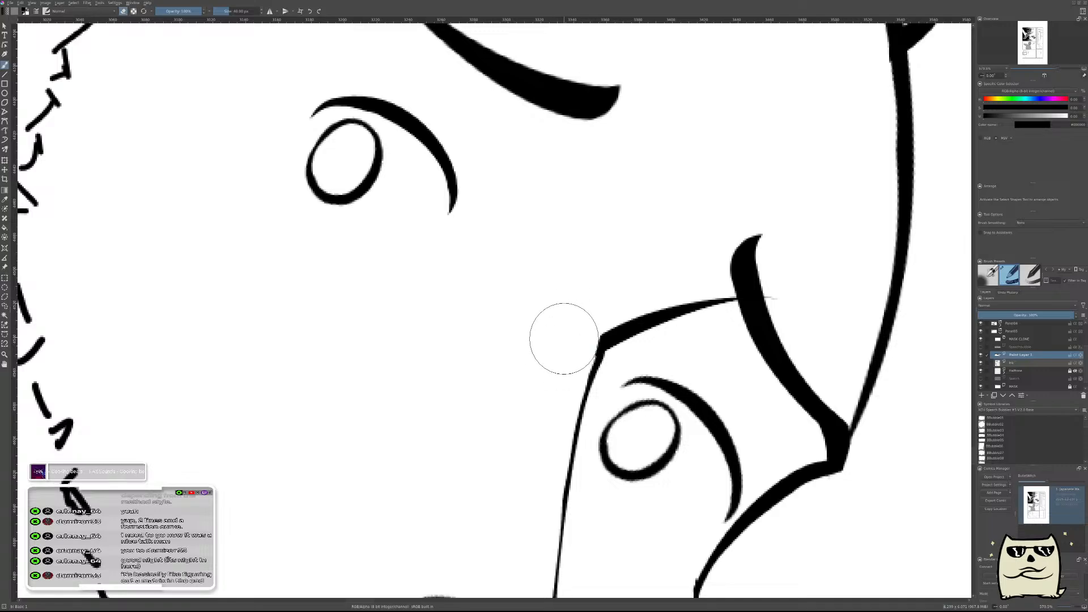
pyautogui.moveTo(630, 372)
pyautogui.mouseDown()
pyautogui.moveTo(685, 349)
pyautogui.moveTo(791, 336)
pyautogui.mouseUp()
pyautogui.moveTo(682, 363); pyautogui.dragTo(830, 320)
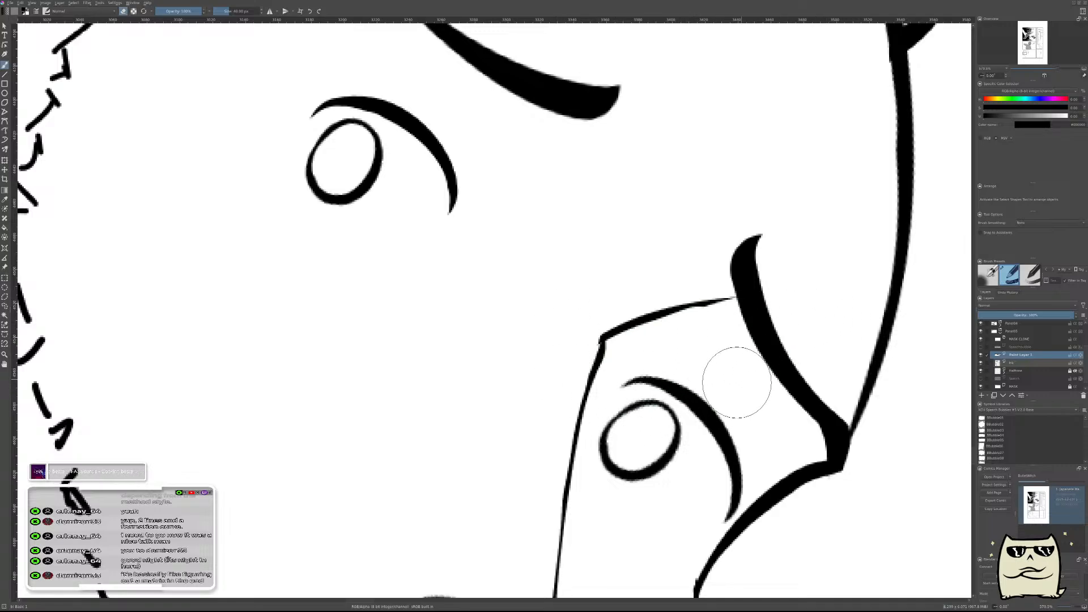
pyautogui.moveTo(726, 344); pyautogui.dragTo(736, 308)
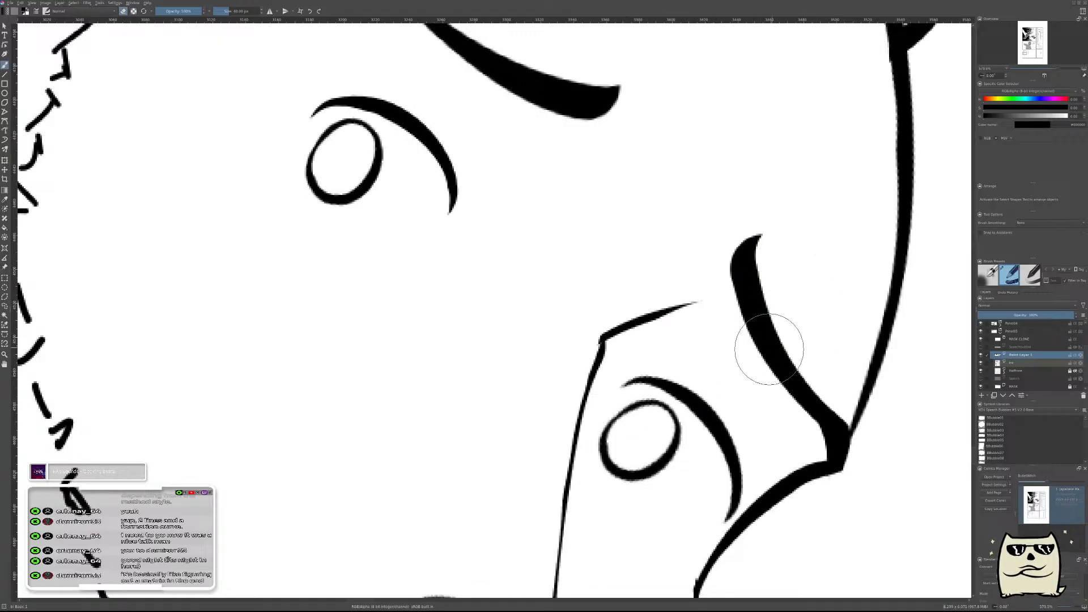
pyautogui.hotkey('ctrl', 'z')
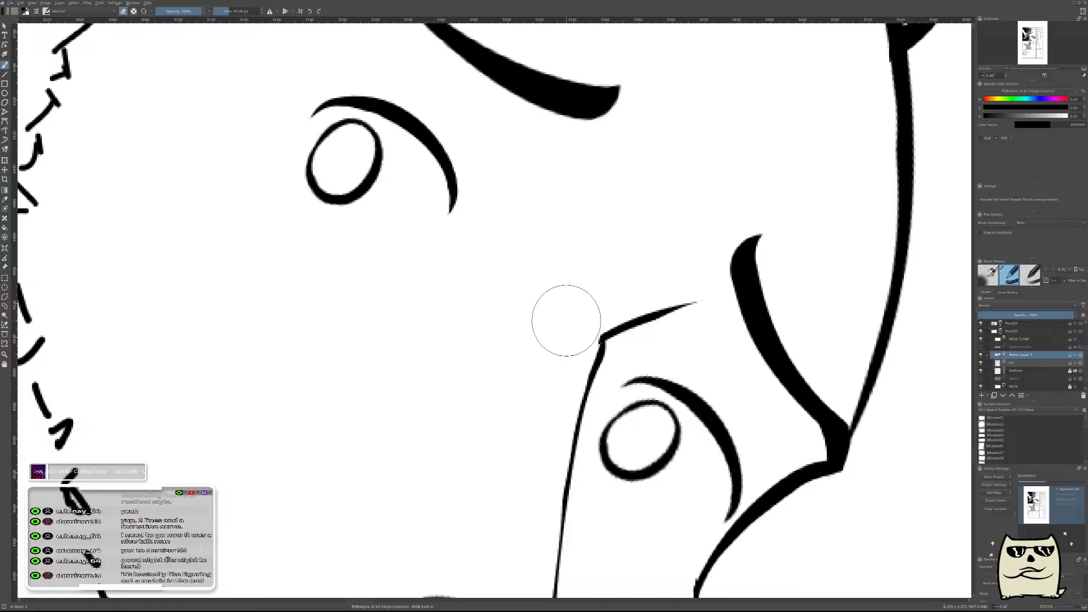
pyautogui.moveTo(711, 323); pyautogui.dragTo(754, 401)
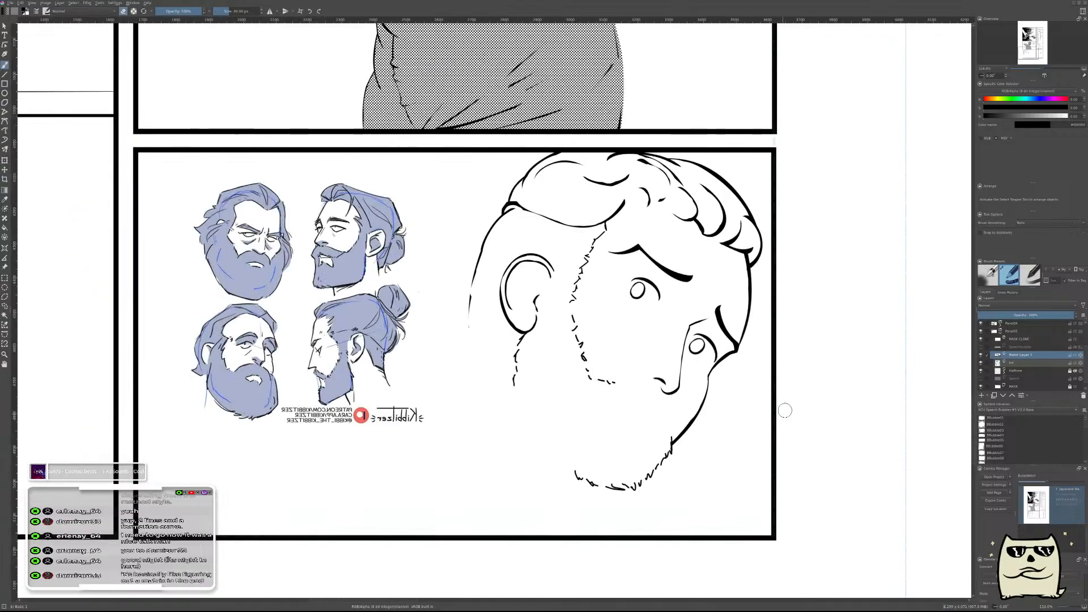
# Check the shortened brow line in normal view and nudge it slightly lower against the nose bridge.
pyautogui.press('m')
pyautogui.moveTo(501, 417); pyautogui.dragTo(727, 431)
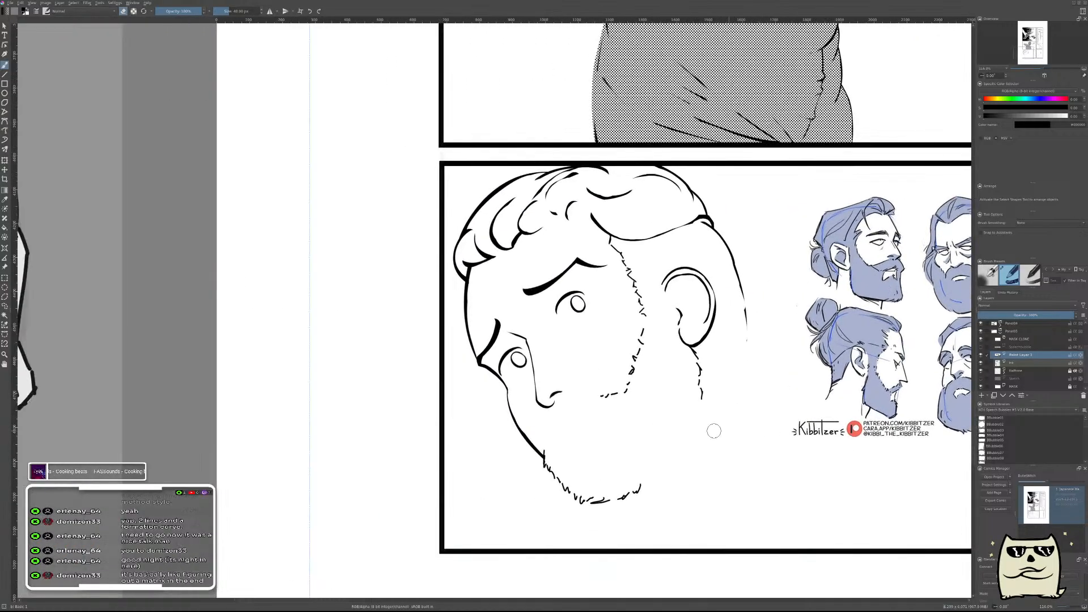
pyautogui.moveTo(610, 319)
pyautogui.mouseDown()
pyautogui.moveTo(612, 349)
pyautogui.moveTo(603, 256)
pyautogui.mouseUp()
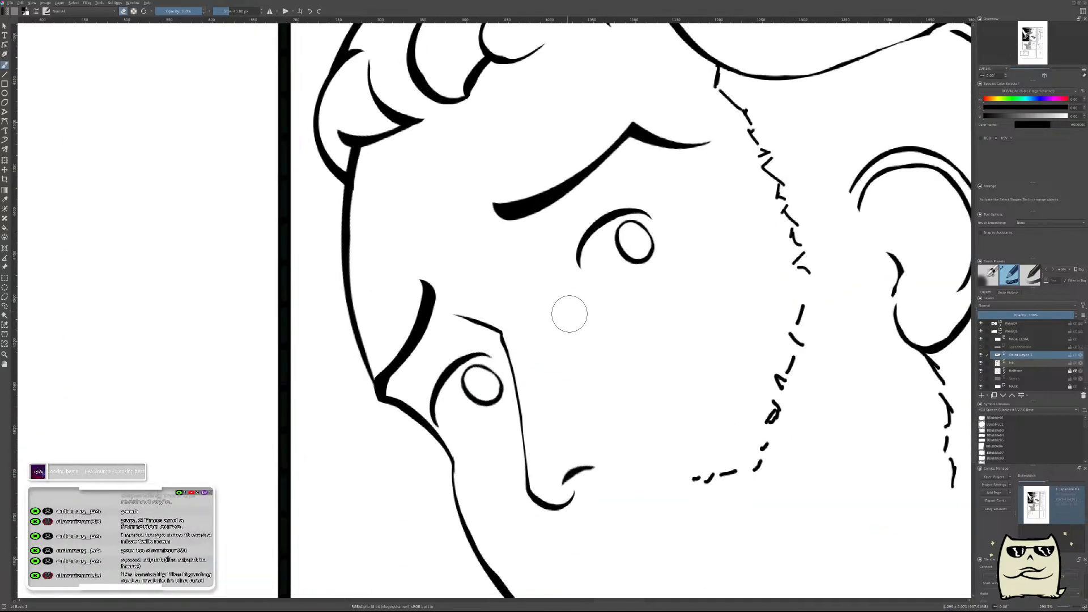
pyautogui.press('t')
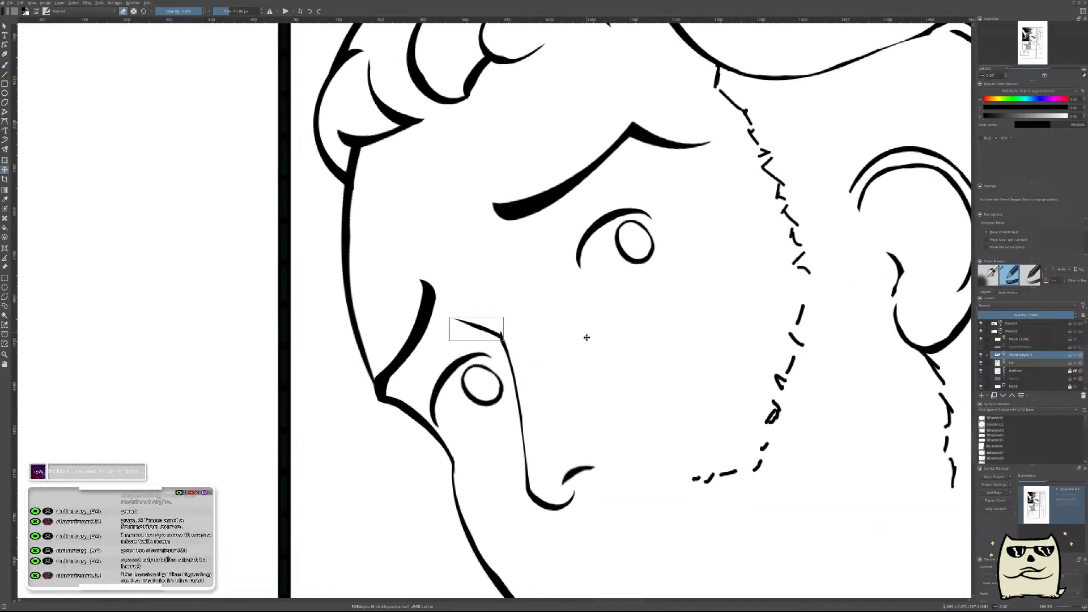
pyautogui.moveTo(498, 316)
pyautogui.mouseDown()
pyautogui.moveTo(556, 262)
pyautogui.moveTo(551, 272)
pyautogui.mouseUp()
# Erase the nose bridge tip poking above the brow line on the ink layer below.
pyautogui.press('b')
pyautogui.moveTo(617, 278); pyautogui.dragTo(611, 308)
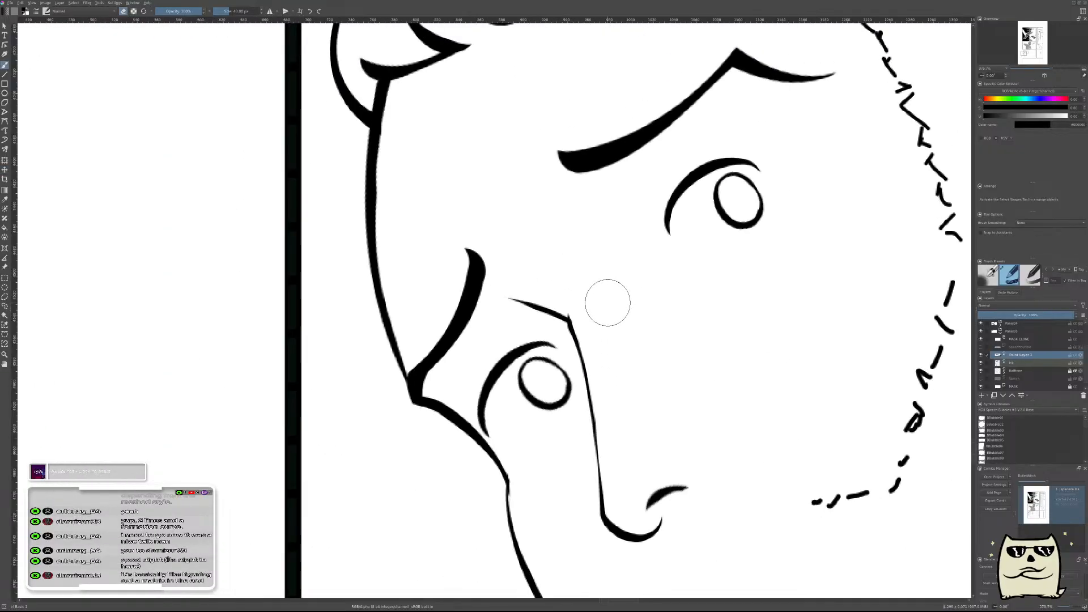
pyautogui.press('pagedown')
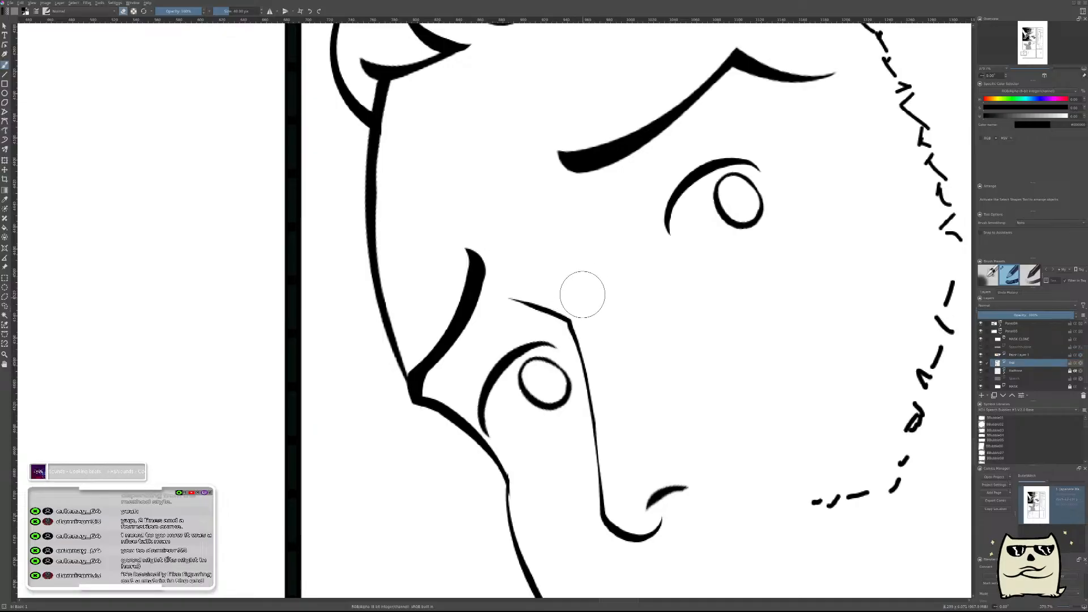
pyautogui.moveTo(696, 318); pyautogui.dragTo(743, 385)
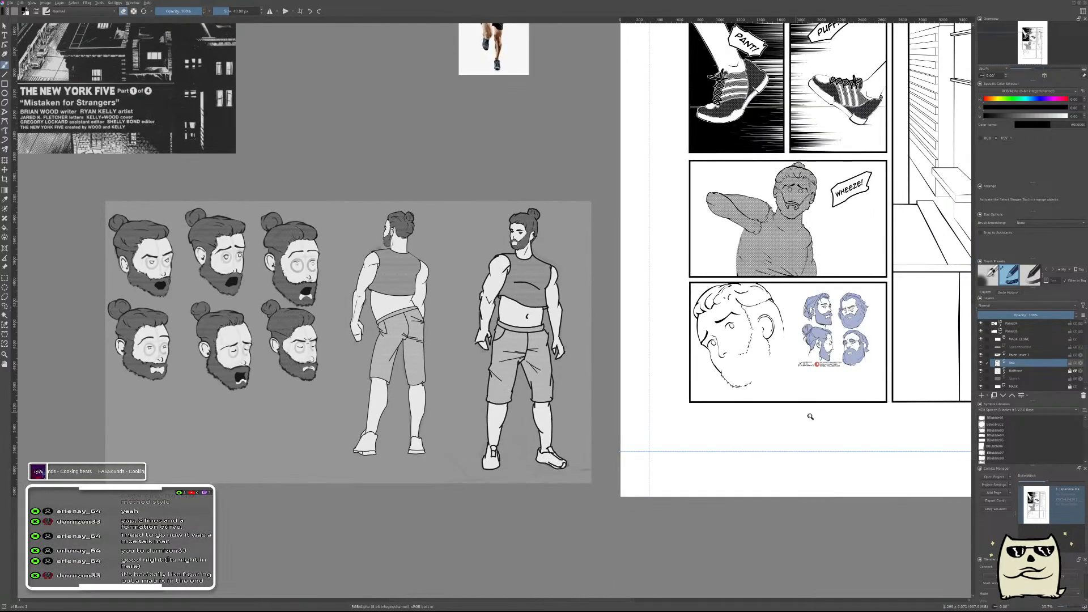
# Merge the brow line's paint layer into the ink layer below and add a new paint layer.
pyautogui.click(1026, 355)
pyautogui.hotkey('ctrl', 'e')
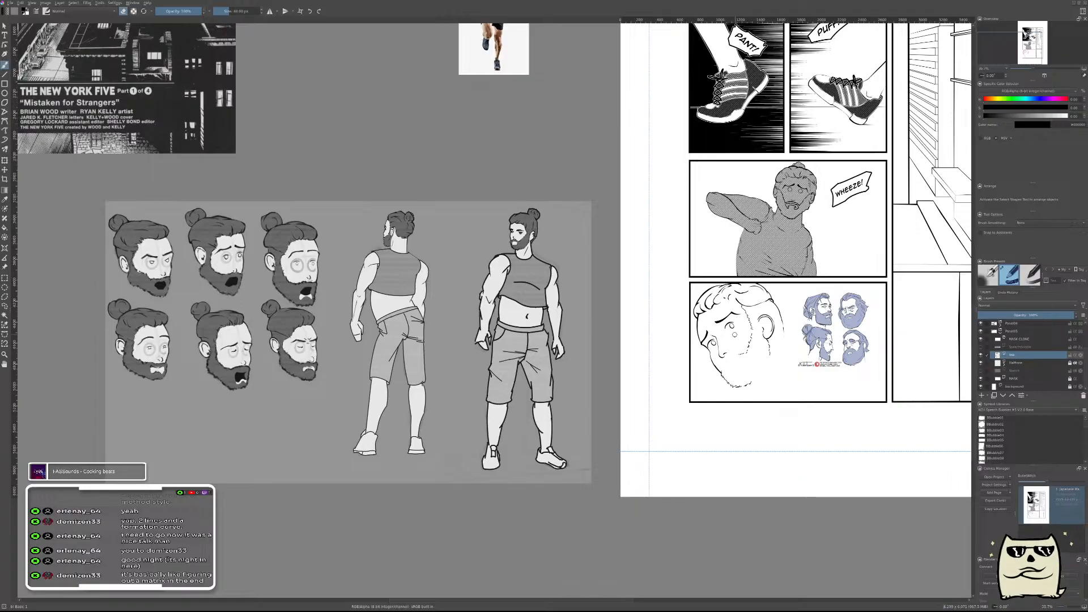
pyautogui.press('Insert')
# Compare the inked head with the rest of the page in mirrored and normal view.
pyautogui.press('m')
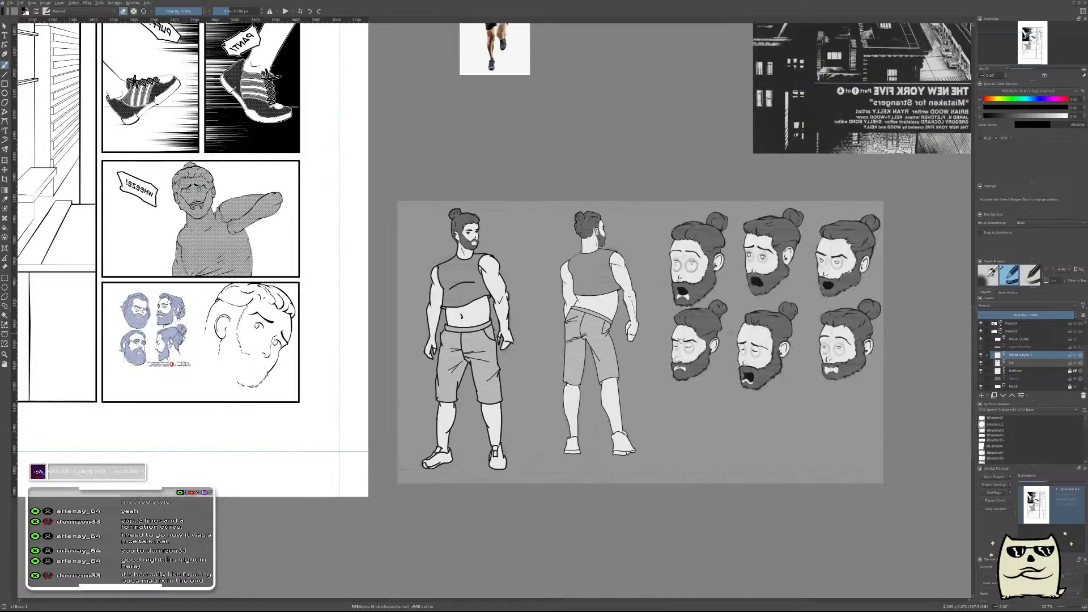
pyautogui.moveTo(598, 399); pyautogui.dragTo(907, 396)
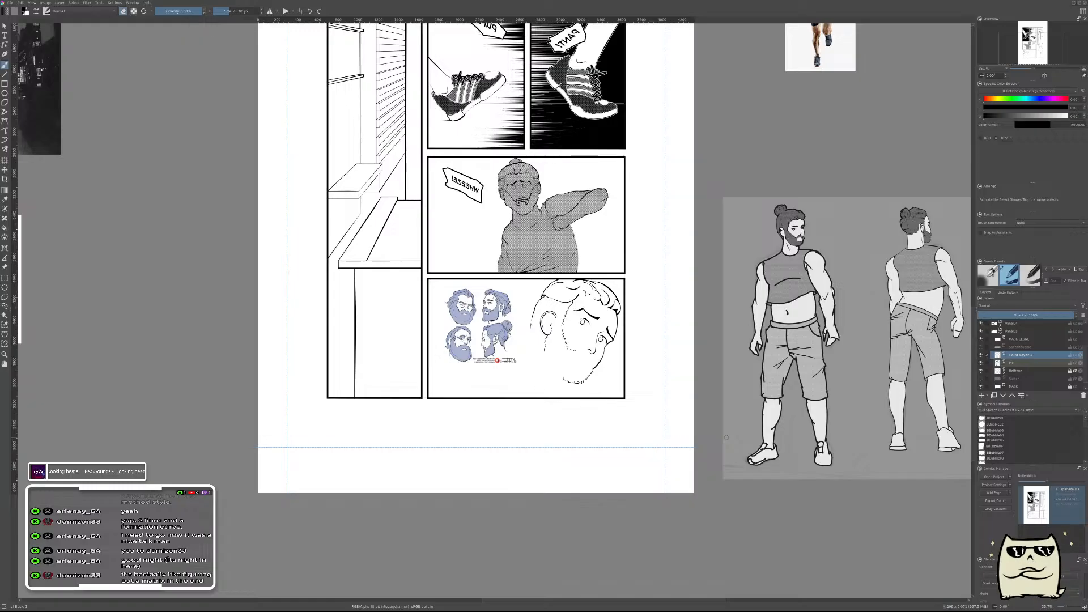
pyautogui.moveTo(602, 360); pyautogui.dragTo(673, 403)
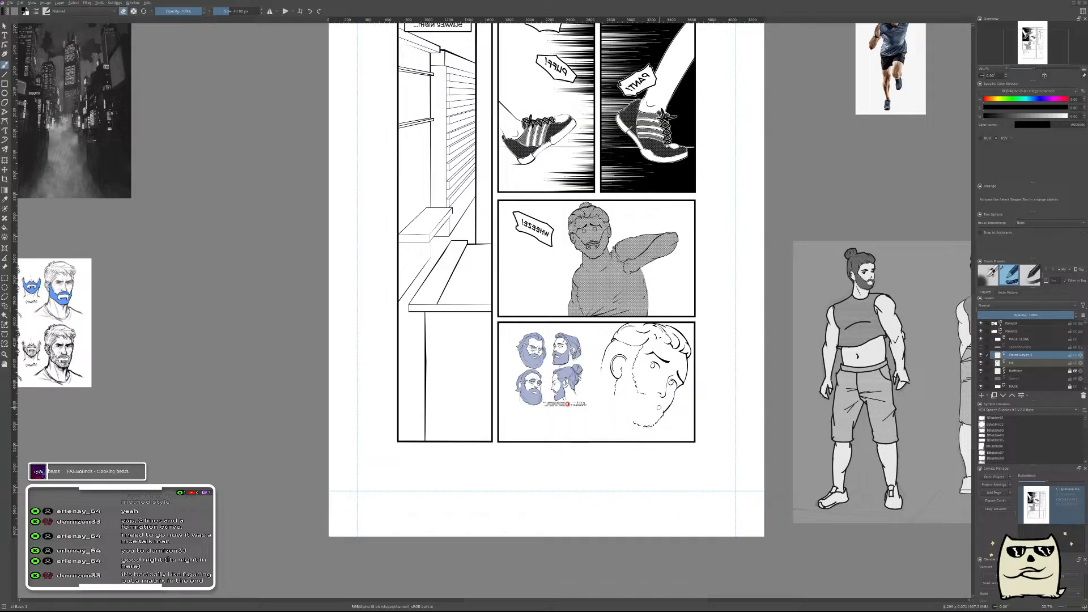
pyautogui.press('m')
pyautogui.moveTo(497, 421); pyautogui.dragTo(713, 387)
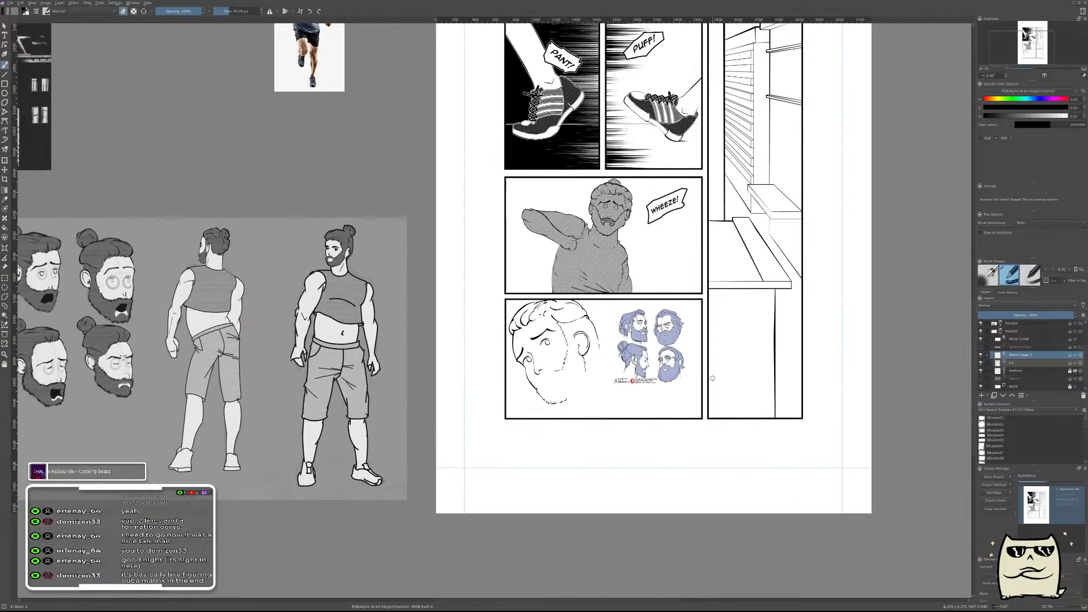
# Show the rough sketch layer and move the bearded head reference sheet out of the lower panel, above the character sheet.
pyautogui.click(981, 378)
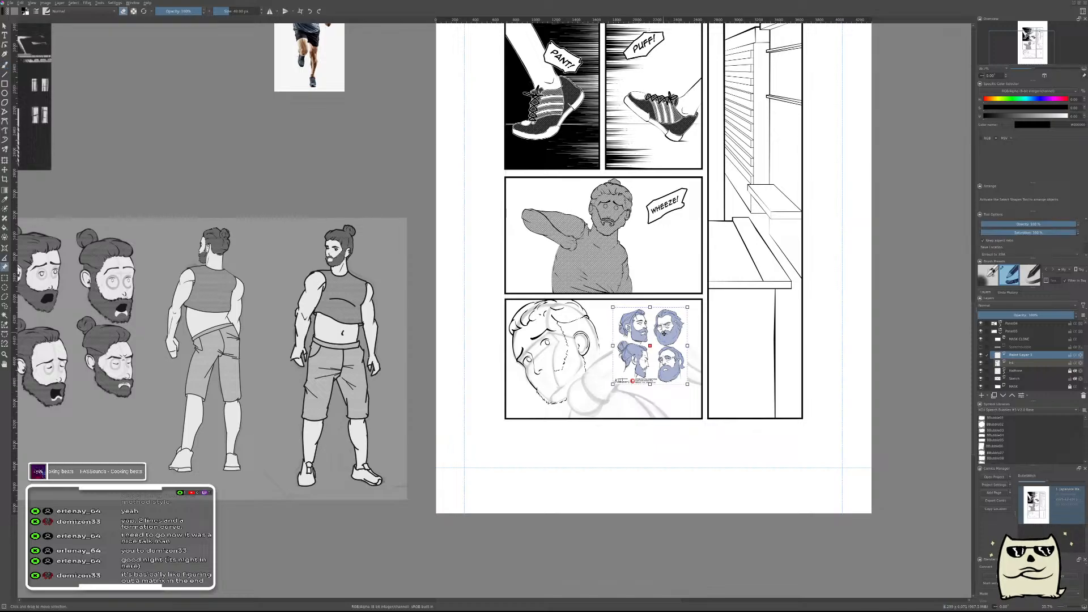
pyautogui.moveTo(654, 333); pyautogui.dragTo(339, 139)
pyautogui.press('b')
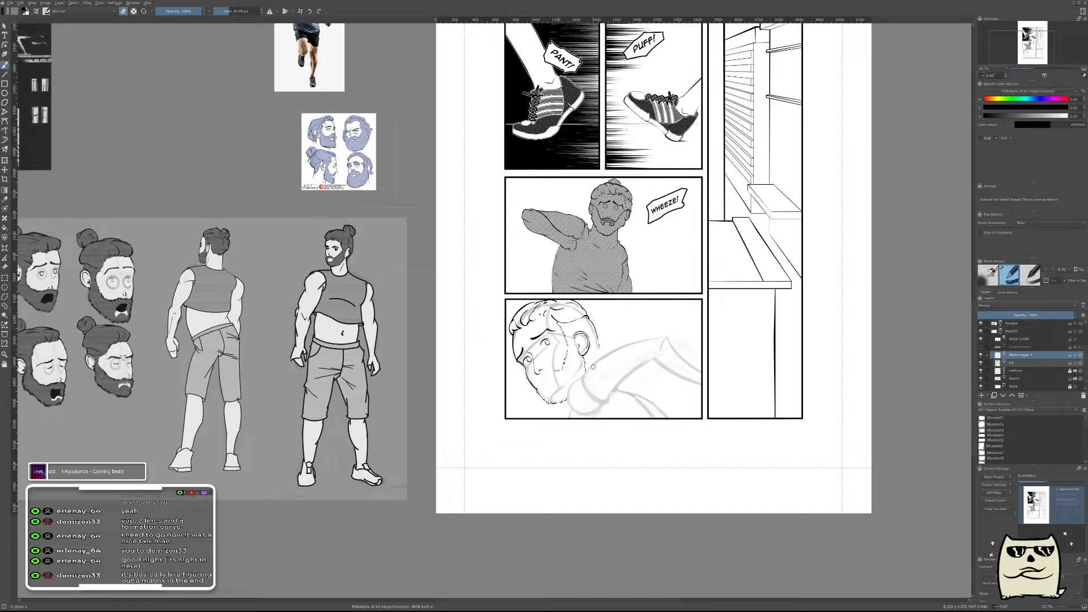
# Examine the rough shoulder and arm sketch beside the inked head in the lower panel.
pyautogui.scroll(3, 592, 367)
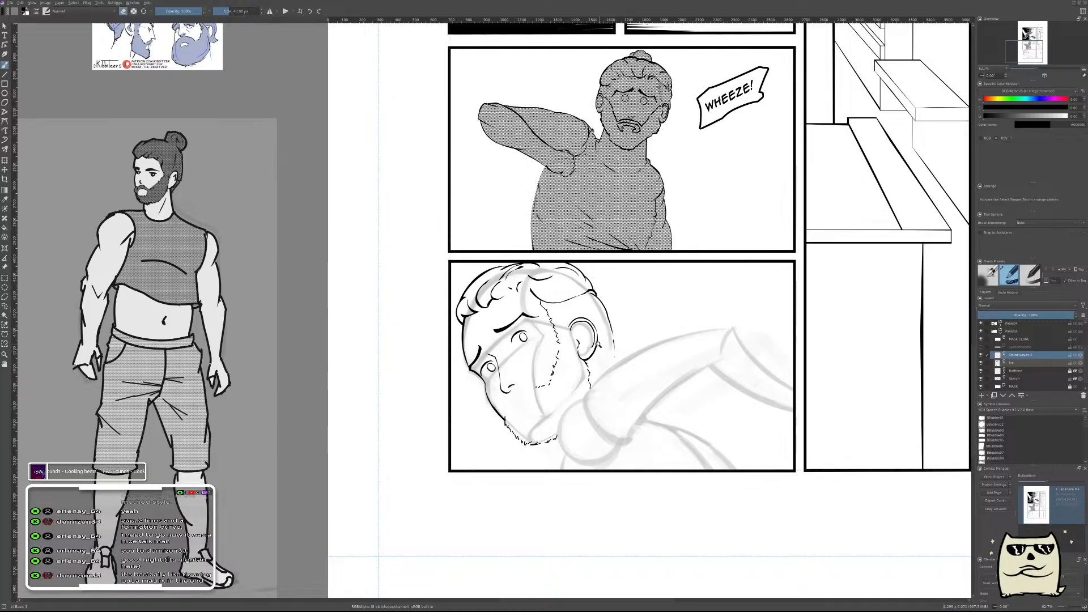
pyautogui.scroll(-2, 598, 344)
pyautogui.moveTo(597, 367); pyautogui.dragTo(603, 366)
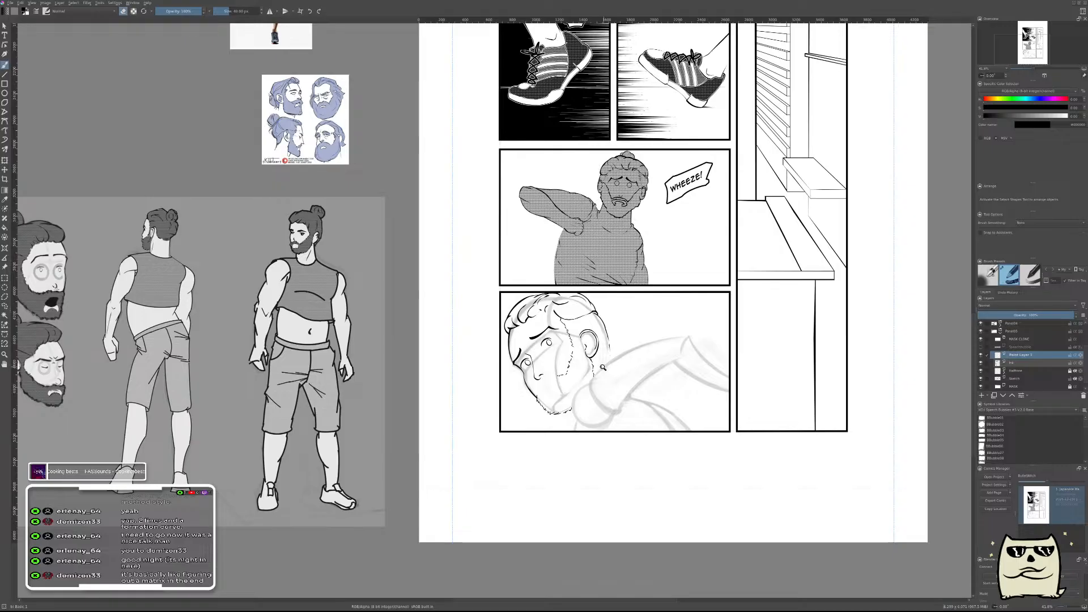
pyautogui.scroll(5, 602, 367)
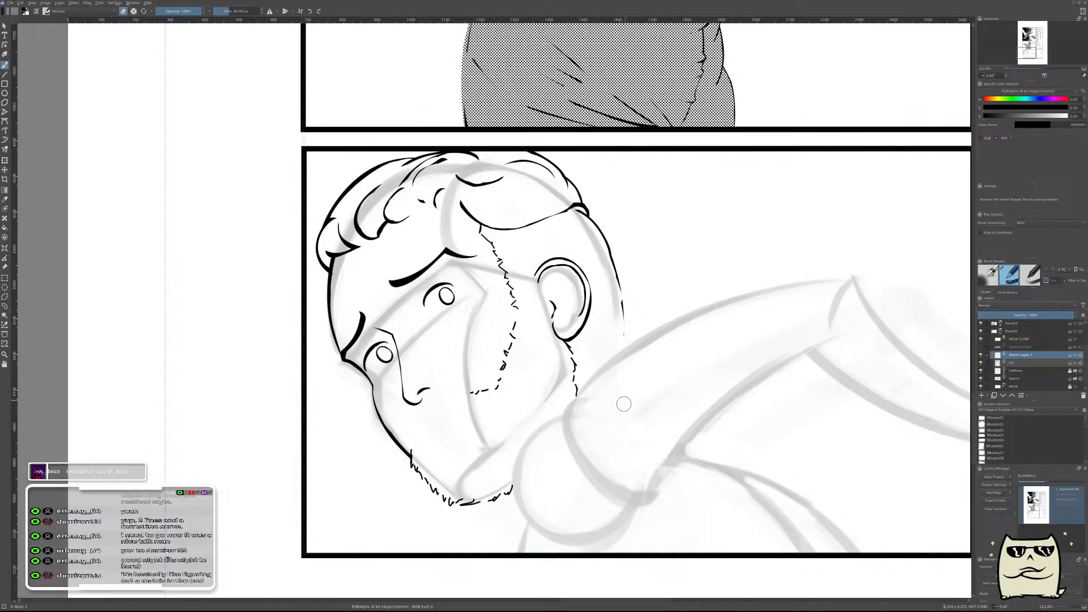
pyautogui.moveTo(603, 458); pyautogui.dragTo(662, 437)
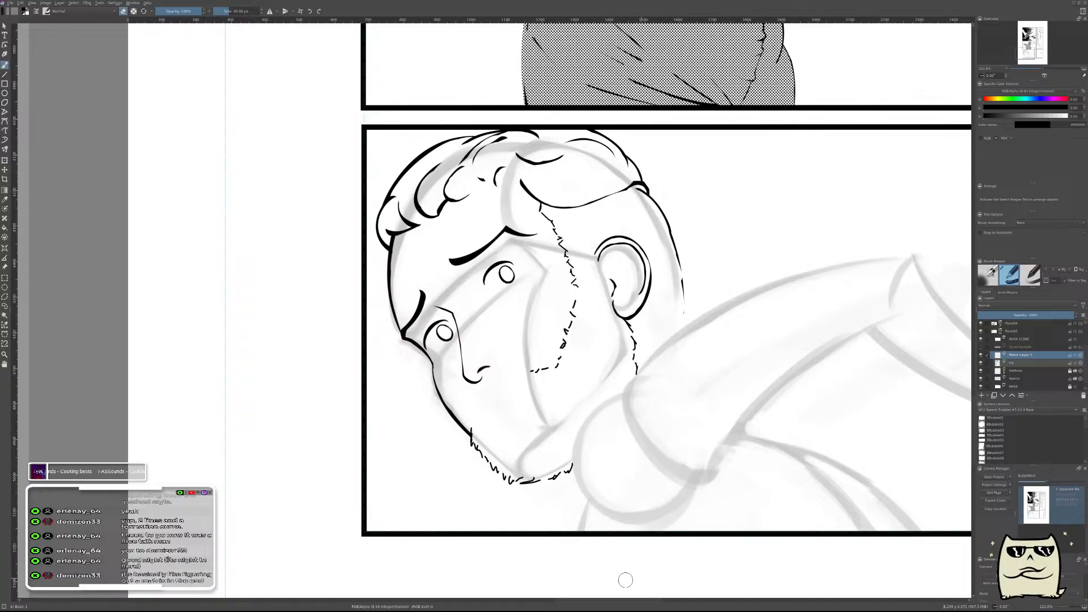
pyautogui.moveTo(742, 482); pyautogui.dragTo(595, 420)
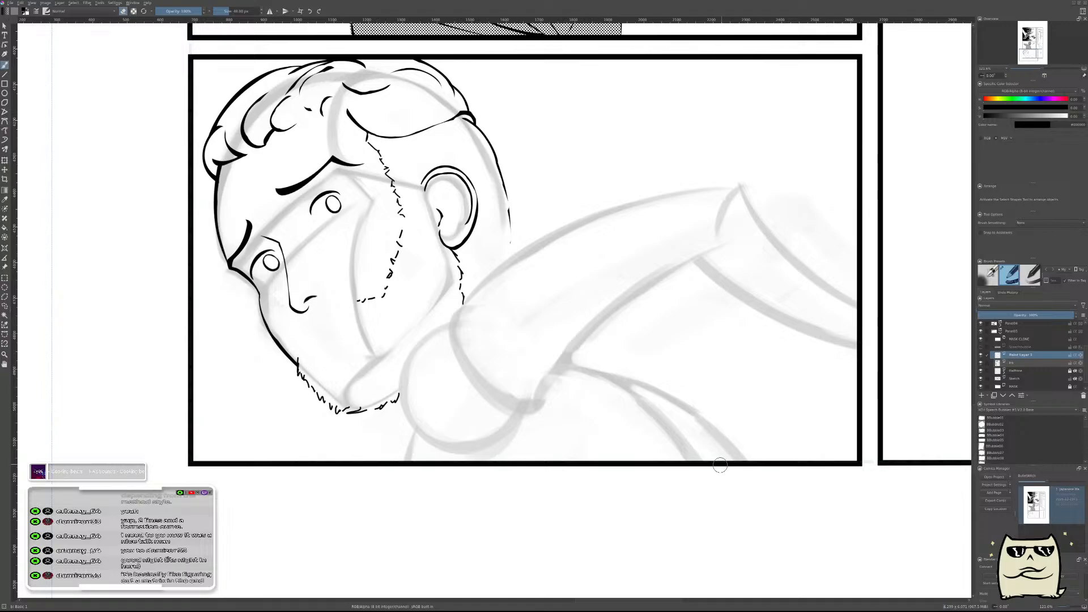
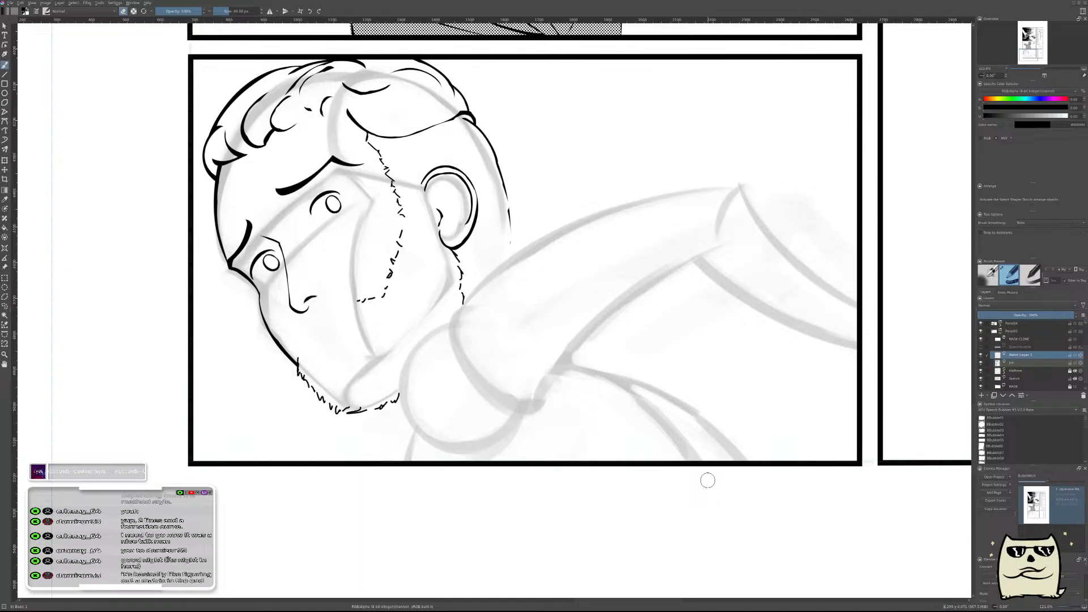
# Check the inked head and rough body sketch of the lower panel in mirrored and normal view.
pyautogui.scroll(-4, 608, 311)
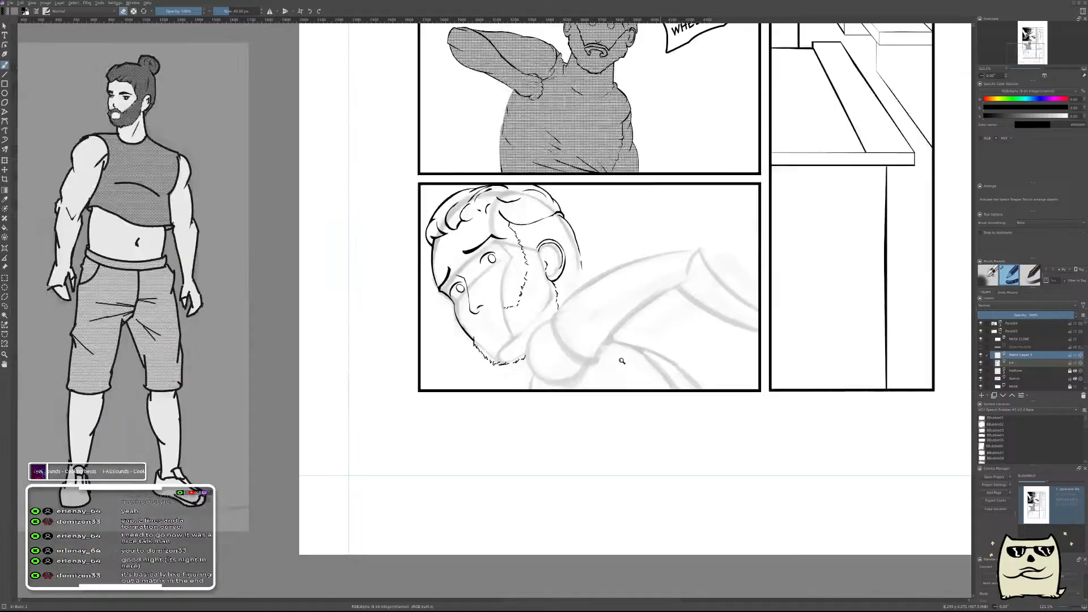
pyautogui.scroll(1, 629, 320)
pyautogui.press('m')
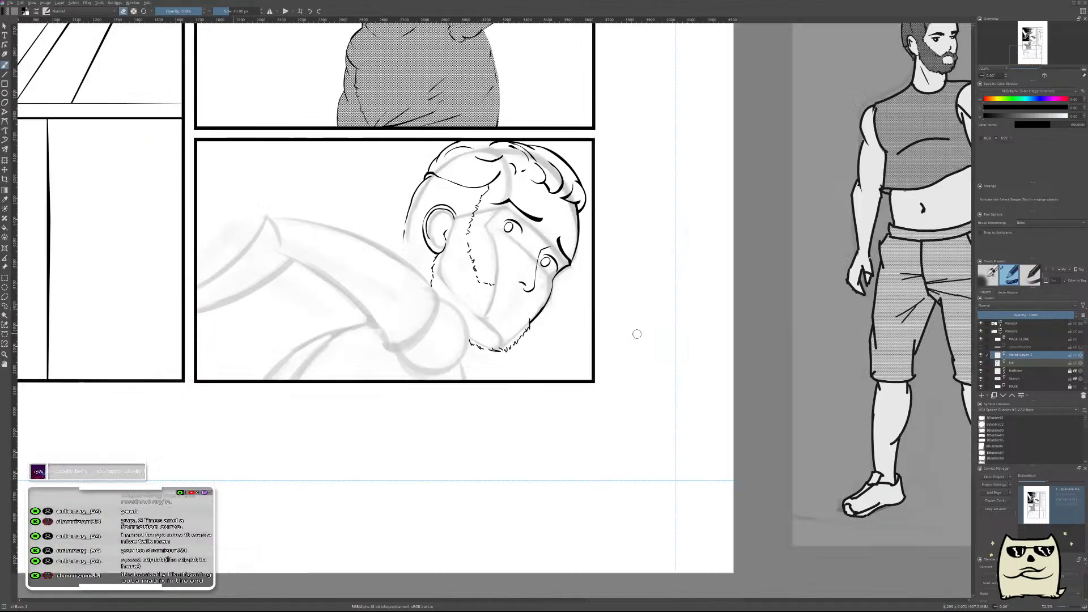
pyautogui.moveTo(489, 307); pyautogui.dragTo(451, 457)
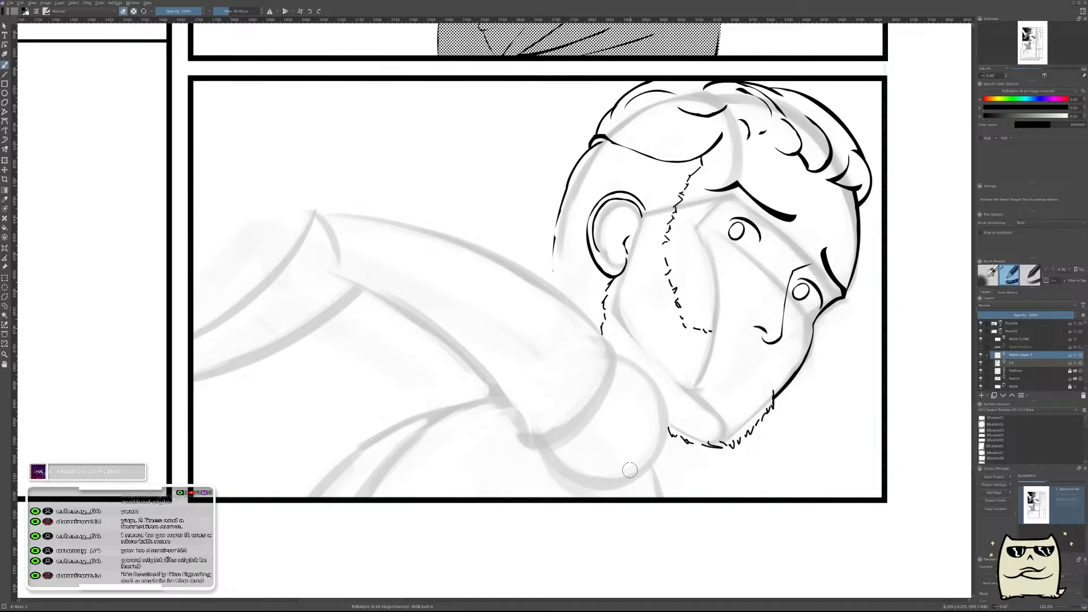
pyautogui.press('m')
pyautogui.moveTo(643, 464); pyautogui.dragTo(756, 416)
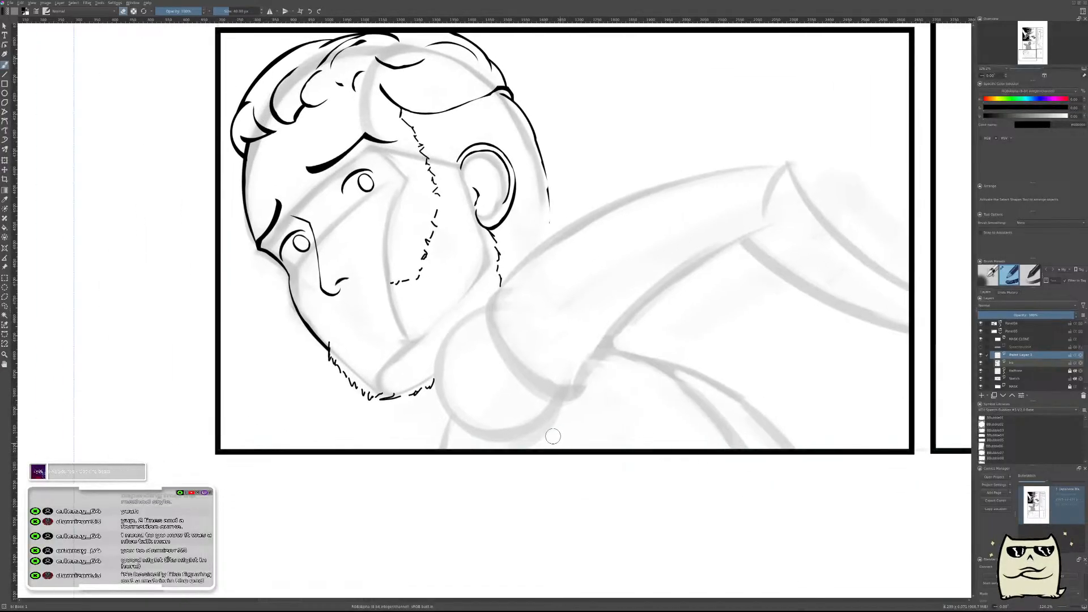
pyautogui.moveTo(503, 423); pyautogui.dragTo(519, 414)
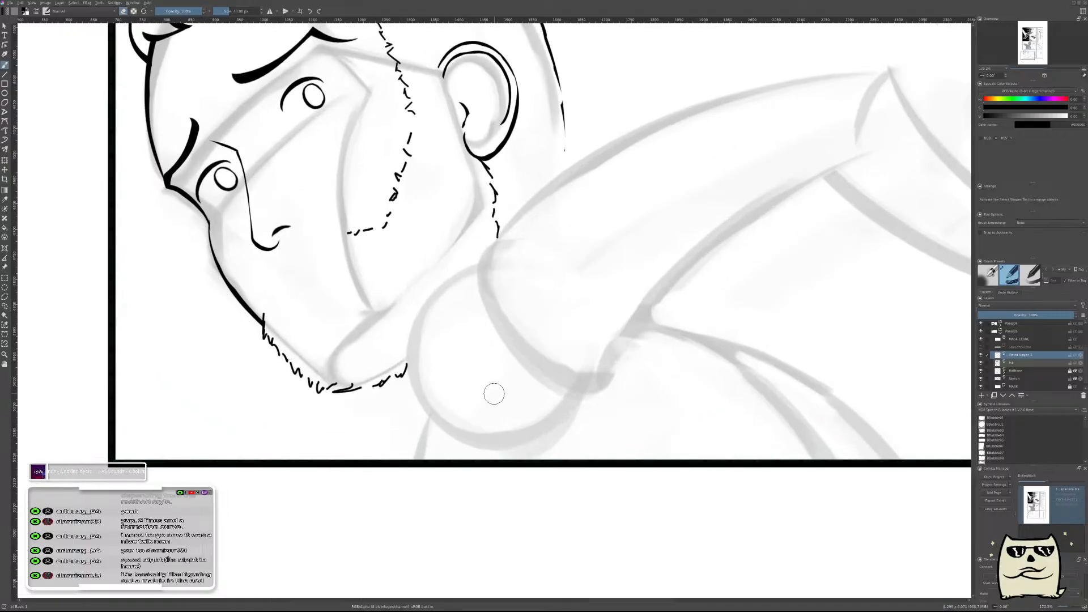
pyautogui.moveTo(560, 319)
pyautogui.mouseDown()
pyautogui.moveTo(578, 334)
pyautogui.moveTo(583, 299)
pyautogui.moveTo(413, 376)
pyautogui.mouseUp()
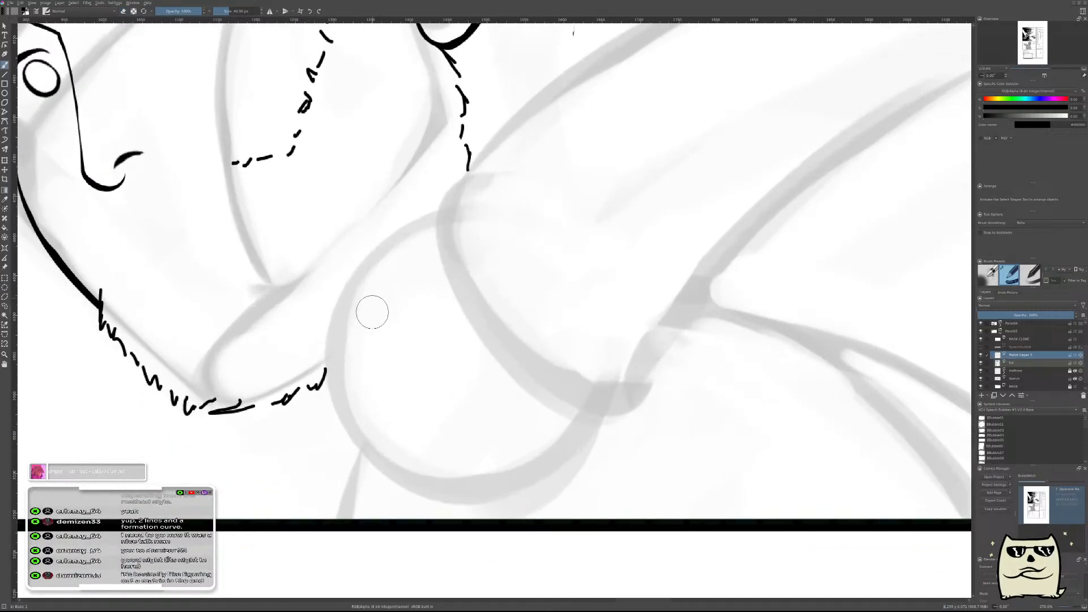
# Ink the upper curve of the shoulder from the beard's edge up past the back of the jaw, erasing its inner side to a tapered line.
pyautogui.moveTo(329, 385); pyautogui.dragTo(425, 223)
pyautogui.hotkey('ctrl', 'z')
pyautogui.moveTo(330, 380); pyautogui.dragTo(586, 151)
pyautogui.press('e')
pyautogui.moveTo(362, 396)
pyautogui.mouseDown()
pyautogui.moveTo(337, 342)
pyautogui.moveTo(387, 282)
pyautogui.mouseUp()
pyautogui.moveTo(356, 380)
pyautogui.mouseDown()
pyautogui.moveTo(369, 369)
pyautogui.moveTo(345, 360)
pyautogui.moveTo(334, 333)
pyautogui.moveTo(347, 306)
pyautogui.mouseUp()
pyautogui.hotkey('ctrl', 'z')
pyautogui.hotkey('ctrl', 'z')
pyautogui.hotkey('ctrl', 'z')
pyautogui.hotkey('ctrl', 'z')
pyautogui.moveTo(344, 375)
pyautogui.mouseDown()
pyautogui.moveTo(395, 264)
pyautogui.moveTo(352, 338)
pyautogui.moveTo(424, 241)
pyautogui.moveTo(346, 312)
pyautogui.moveTo(477, 230)
pyautogui.moveTo(371, 273)
pyautogui.moveTo(514, 216)
pyautogui.moveTo(391, 266)
pyautogui.moveTo(536, 166)
pyautogui.moveTo(646, 169)
pyautogui.mouseUp()
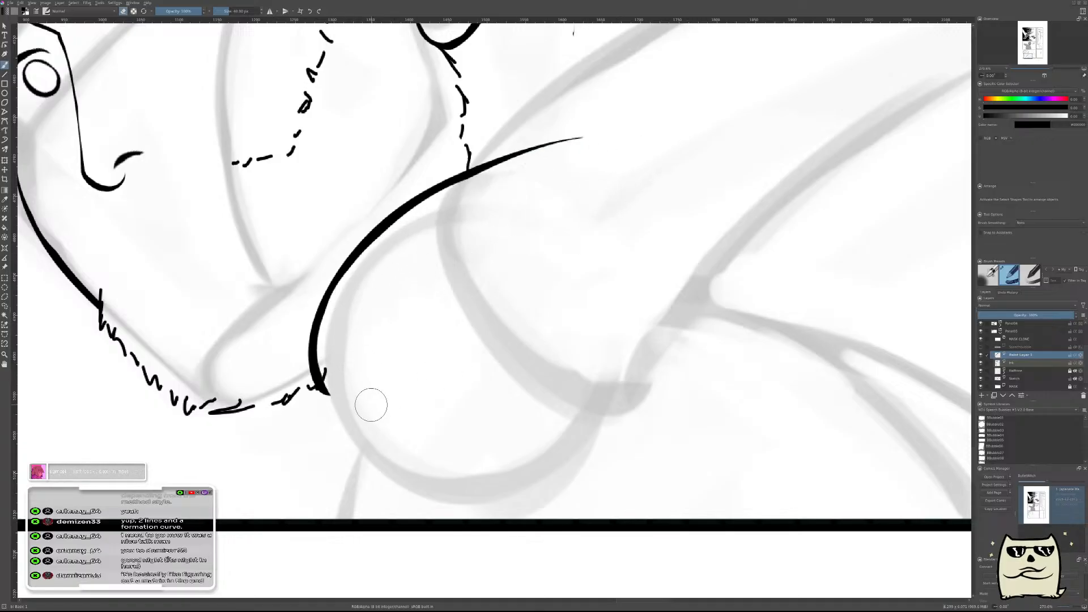
# Merge the shoulder curve's paint layer into the ink layer below and add a new paint layer.
pyautogui.moveTo(532, 280); pyautogui.dragTo(516, 298)
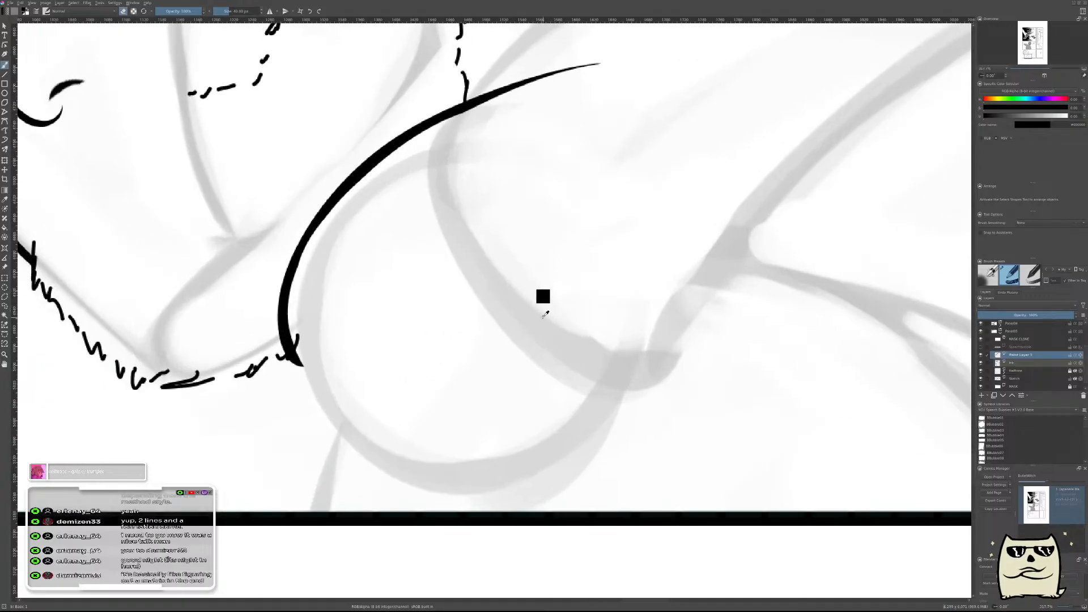
pyautogui.hotkey('ctrl', 'e')
pyautogui.press('Insert')
# Paint a thick curve along the lower front of the sketched shoulder and move it slightly to meet the upper line.
pyautogui.moveTo(318, 340); pyautogui.dragTo(372, 461)
pyautogui.hotkey('ctrl', 'z')
pyautogui.moveTo(310, 311); pyautogui.dragTo(412, 466)
pyautogui.press('e')
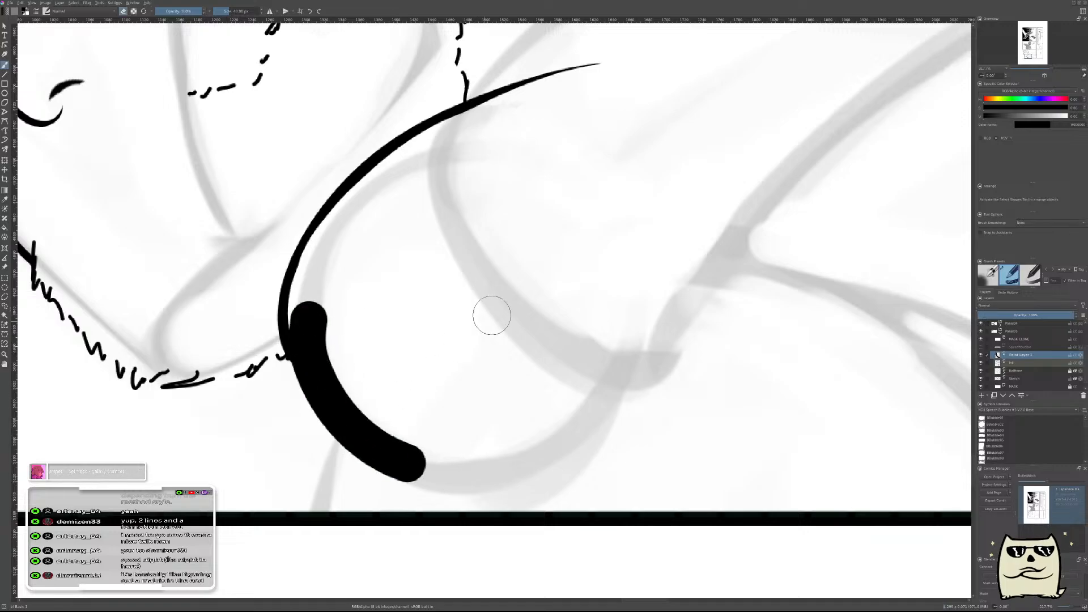
pyautogui.press('t')
pyautogui.moveTo(522, 403); pyautogui.dragTo(524, 413)
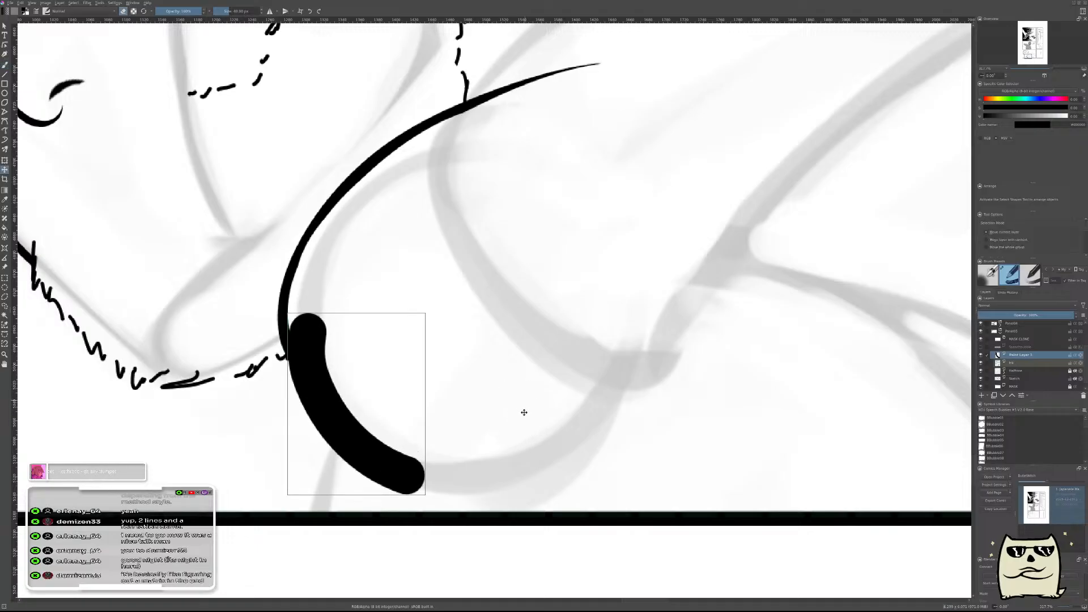
# Erase the inner side of the thick lower shoulder curve, leaving a thin tapered outline.
pyautogui.press('b')
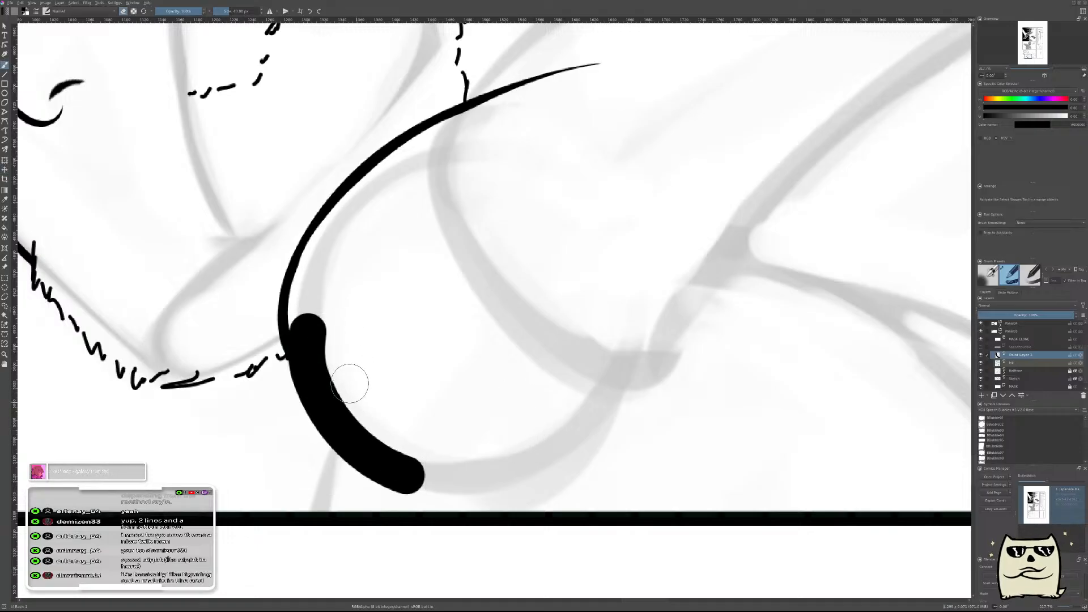
pyautogui.moveTo(367, 407); pyautogui.dragTo(365, 314)
pyautogui.hotkey('ctrl', 'z')
pyautogui.moveTo(348, 403); pyautogui.dragTo(344, 291)
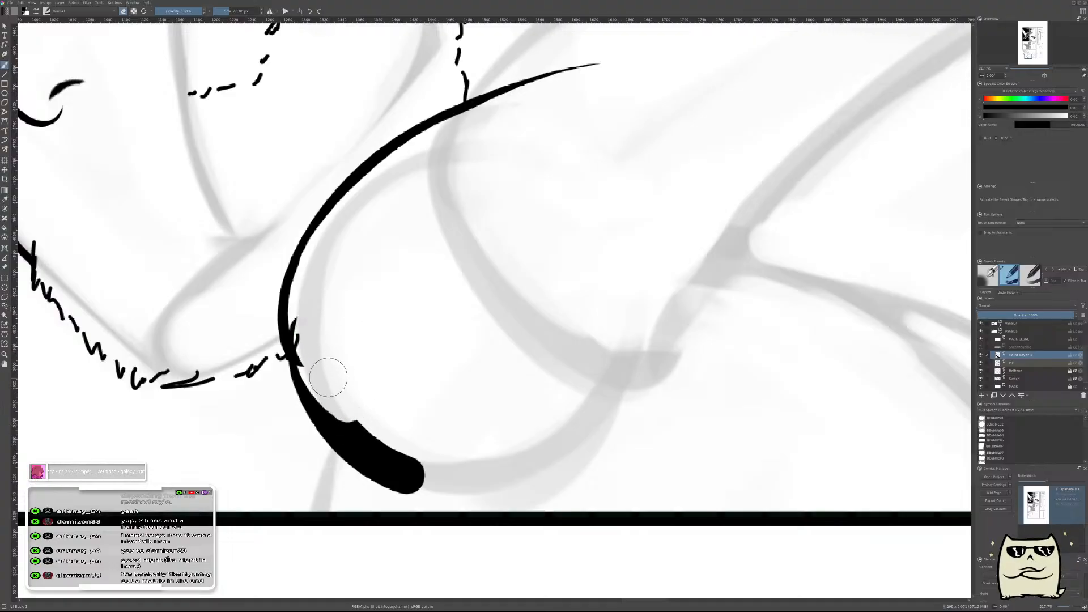
pyautogui.moveTo(323, 382); pyautogui.dragTo(401, 455)
pyautogui.hotkey('ctrl', 'z')
pyautogui.moveTo(332, 403)
pyautogui.mouseDown()
pyautogui.moveTo(405, 462)
pyautogui.moveTo(426, 452)
pyautogui.mouseUp()
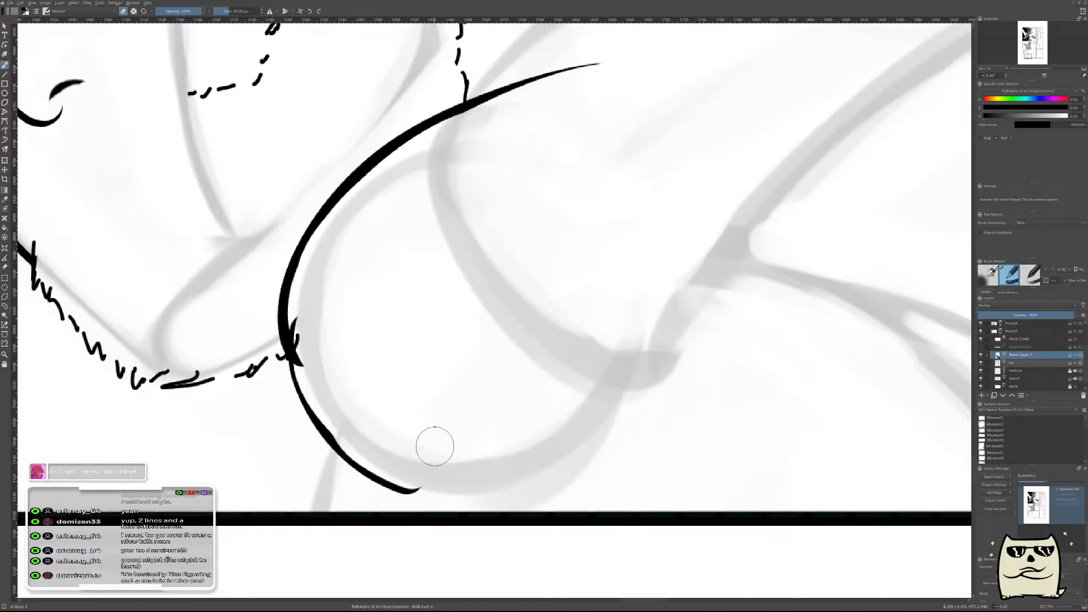
pyautogui.moveTo(330, 400); pyautogui.dragTo(340, 416)
# On the ink layer, erase the stray line end where the two shoulder curves overlap at the beard.
pyautogui.click(1014, 363)
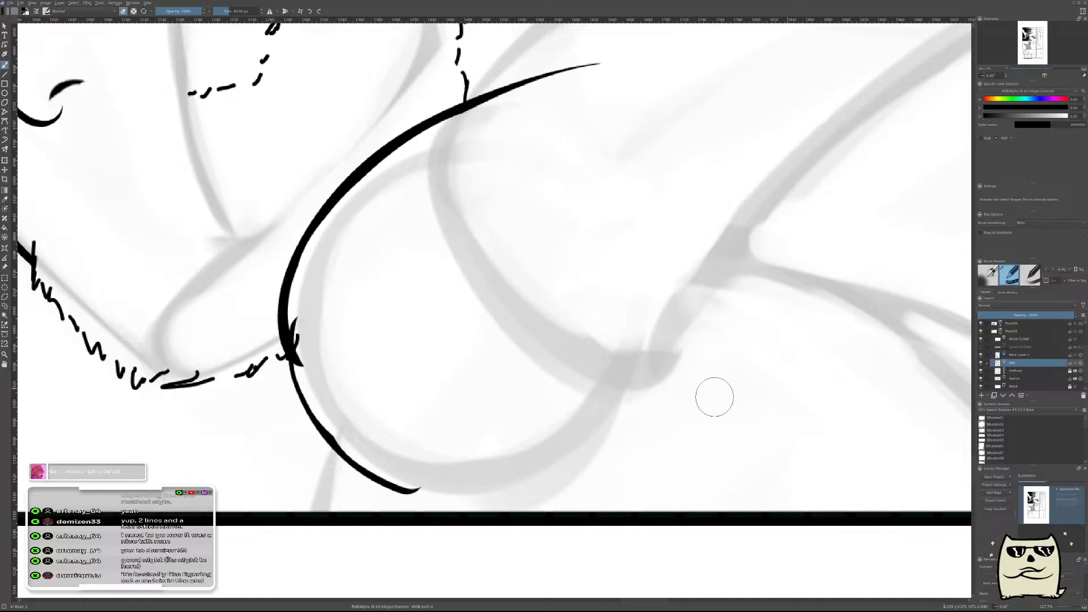
pyautogui.moveTo(313, 335); pyautogui.dragTo(313, 360)
pyautogui.hotkey('ctrl', 'z')
pyautogui.hotkey('ctrl', 'z')
pyautogui.press('pageup')
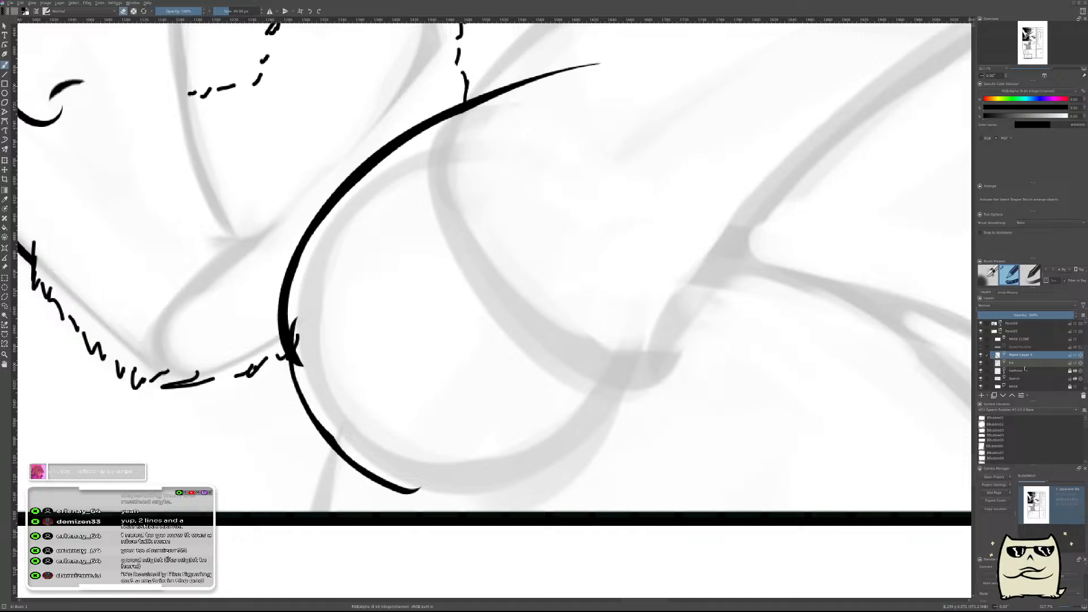
pyautogui.press('pagedown')
pyautogui.hotkey('ctrl', 'z')
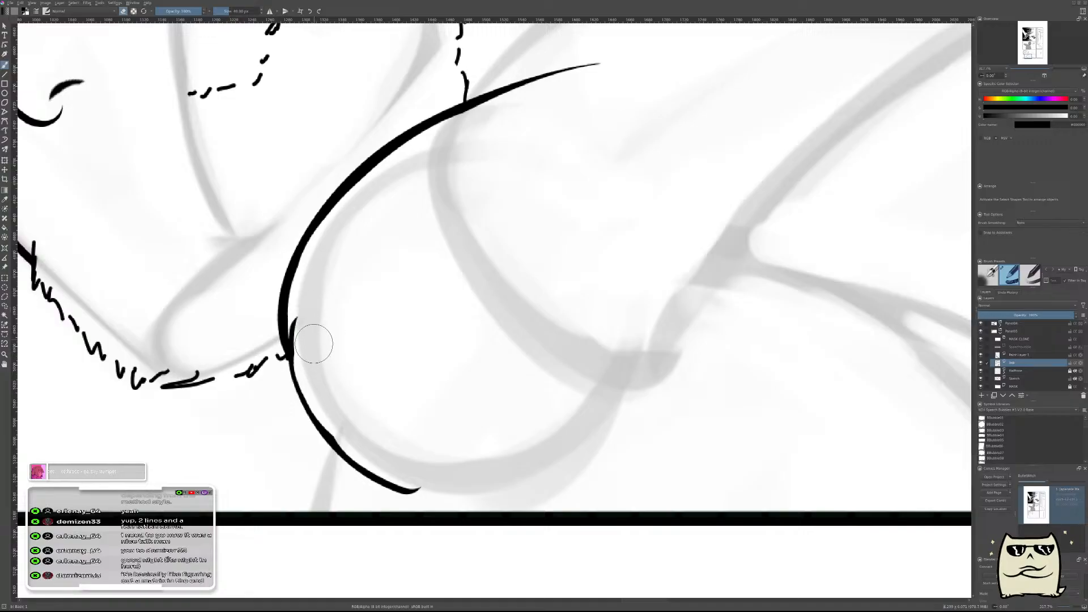
pyautogui.hotkey('ctrl', 'z')
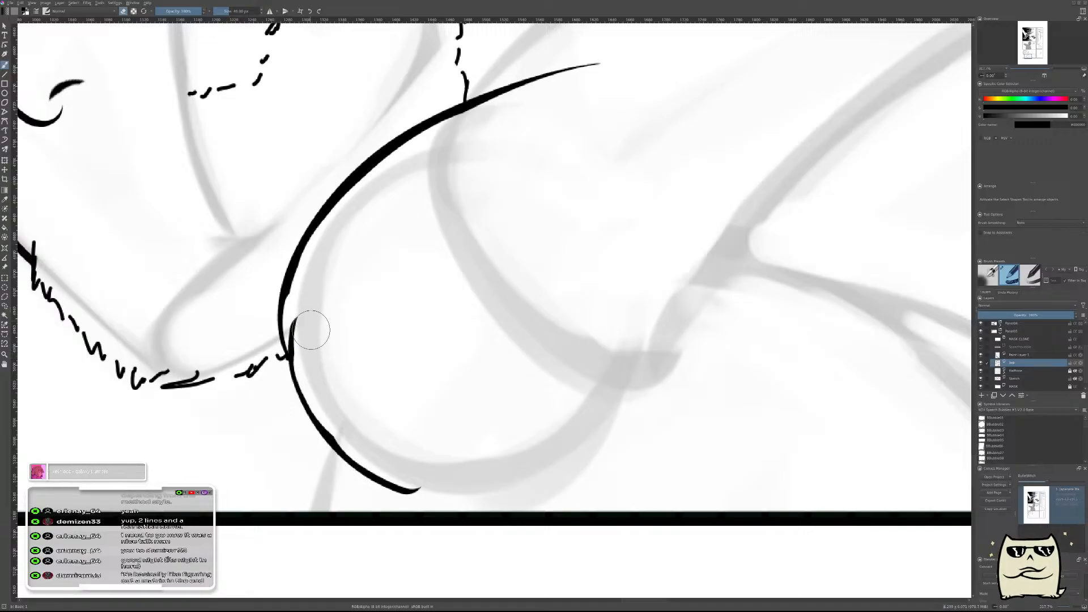
# Thin the upper shoulder curve by erasing along its inner edge, from the beard junction to its tapered end.
pyautogui.moveTo(304, 311); pyautogui.dragTo(349, 226)
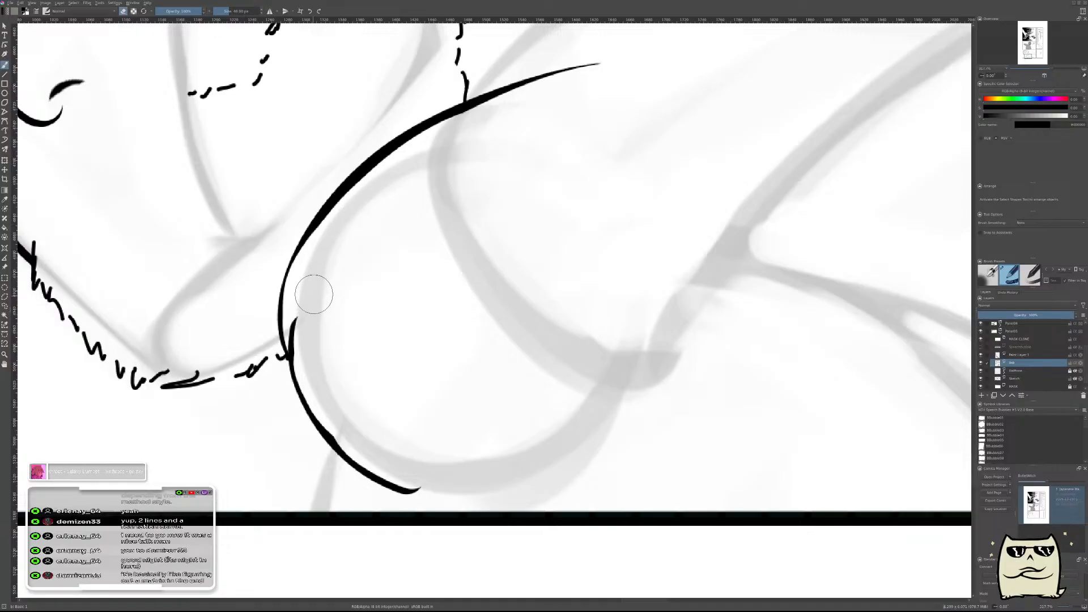
pyautogui.hotkey('ctrl', 'z')
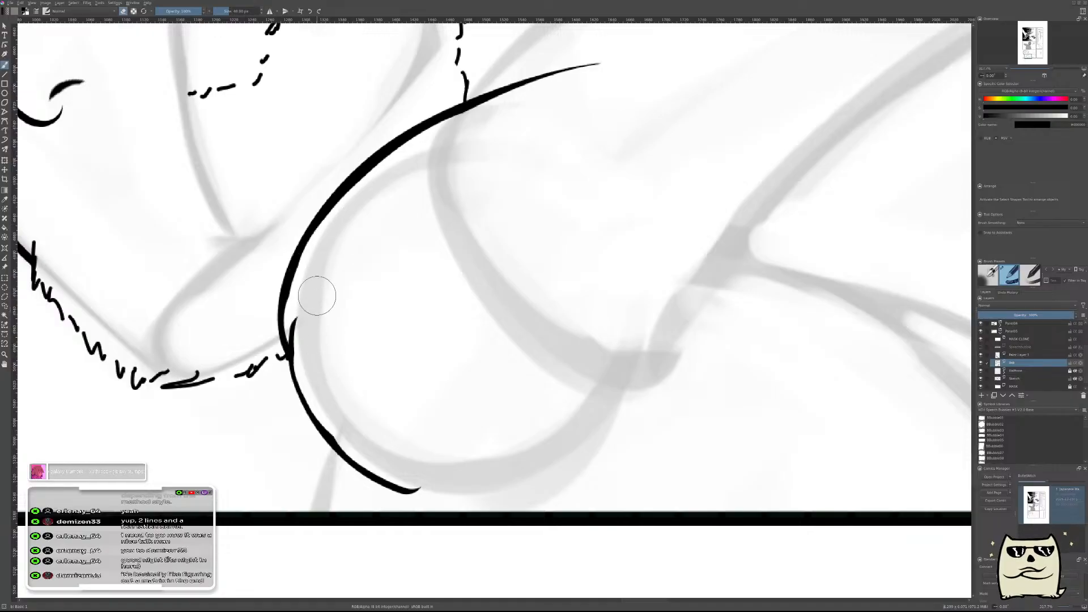
pyautogui.moveTo(310, 283); pyautogui.dragTo(418, 163)
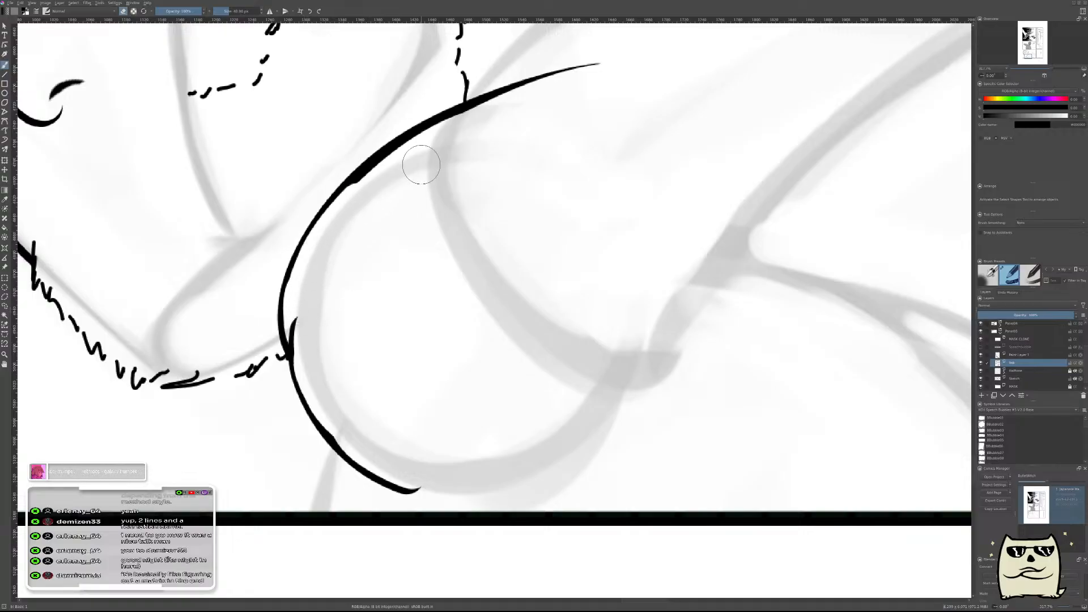
pyautogui.moveTo(339, 258); pyautogui.dragTo(432, 141)
pyautogui.hotkey('ctrl', 'z')
pyautogui.moveTo(331, 231); pyautogui.dragTo(561, 99)
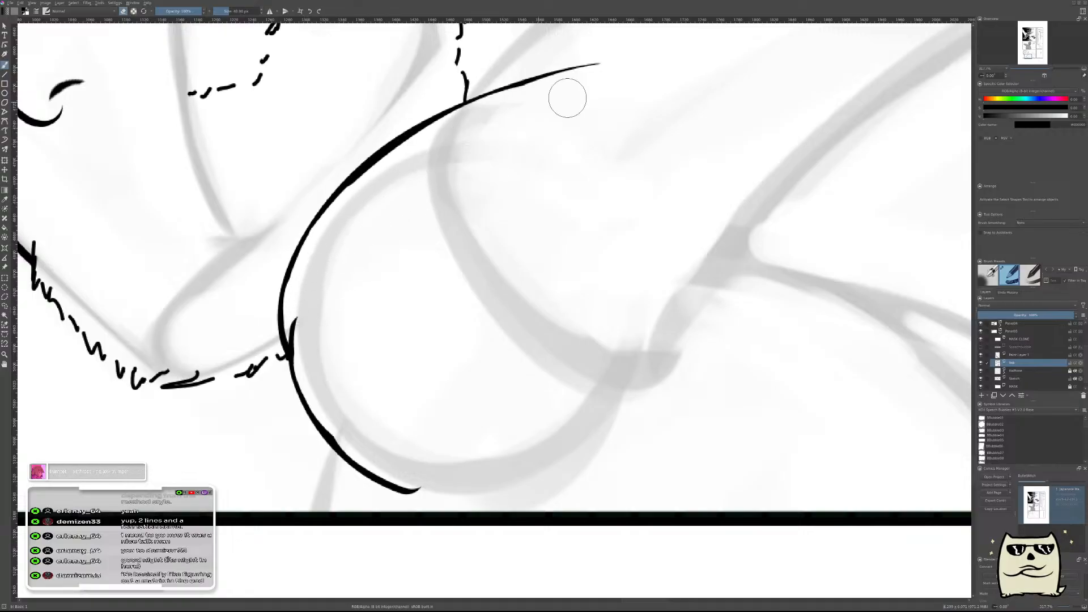
# Merge the lower shoulder curve's paint layer into the ink layer.
pyautogui.moveTo(652, 127); pyautogui.dragTo(656, 163)
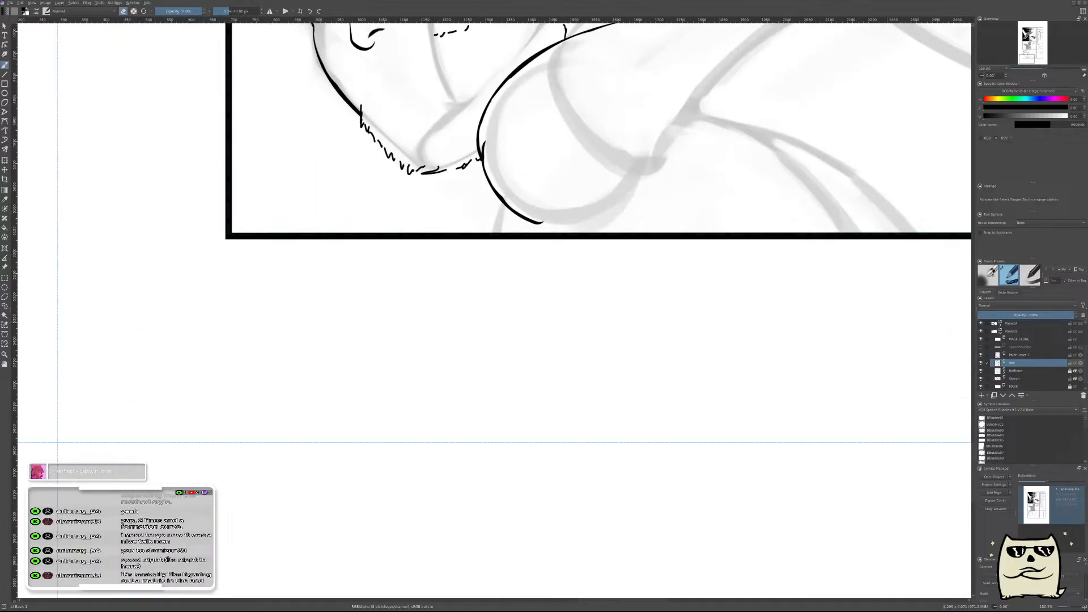
pyautogui.click(1032, 355)
pyautogui.hotkey('ctrl', 'e')
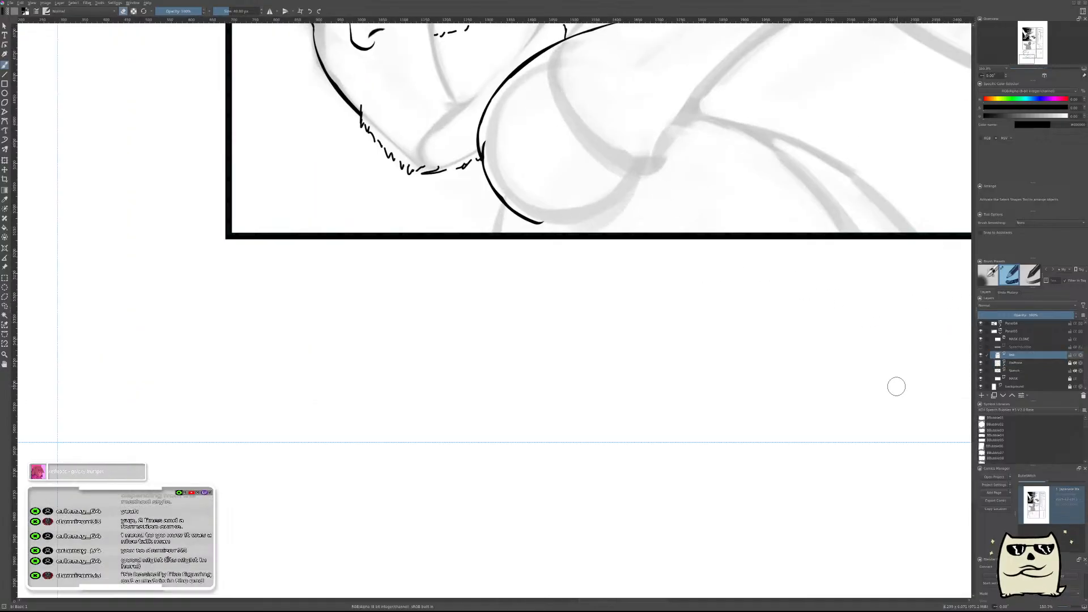
pyautogui.press('m')
pyautogui.moveTo(609, 334); pyautogui.dragTo(818, 510)
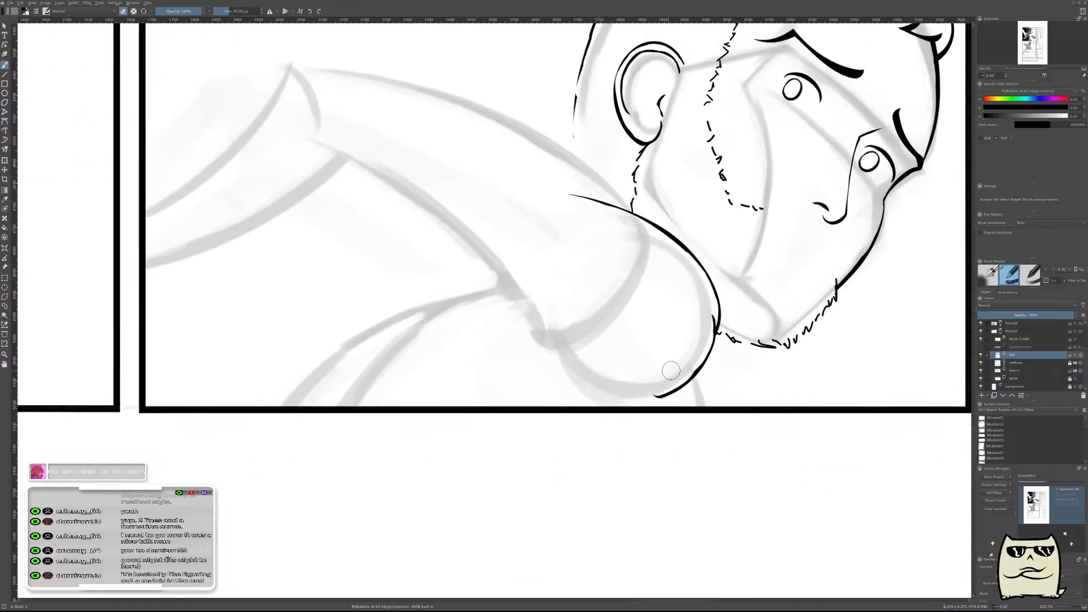
pyautogui.press('e')
pyautogui.moveTo(578, 343); pyautogui.dragTo(602, 341)
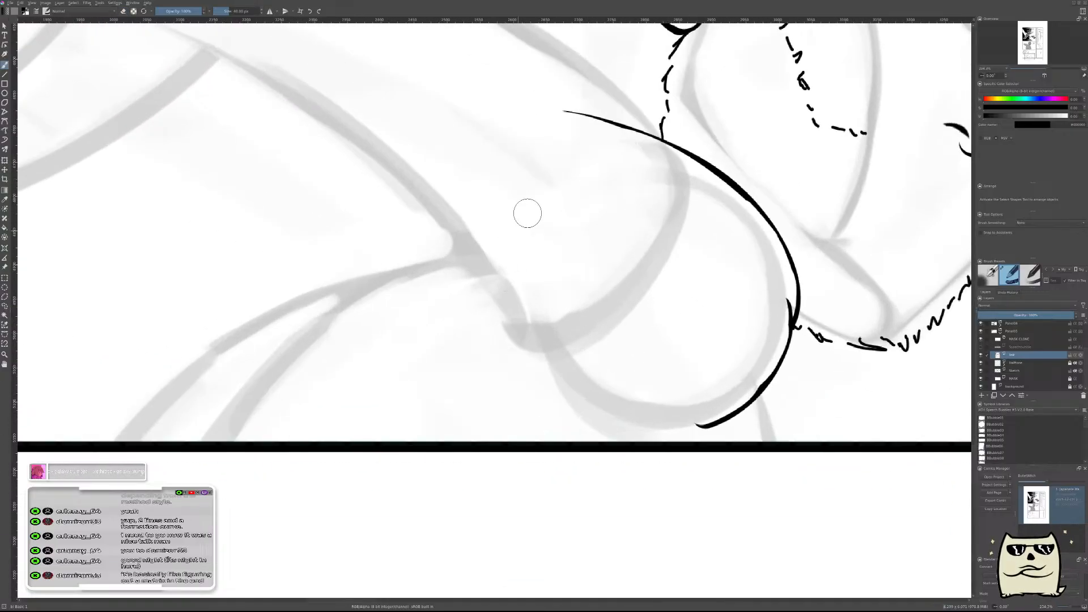
pyautogui.moveTo(522, 202)
pyautogui.mouseDown()
pyautogui.moveTo(588, 393)
pyautogui.moveTo(687, 425)
pyautogui.mouseUp()
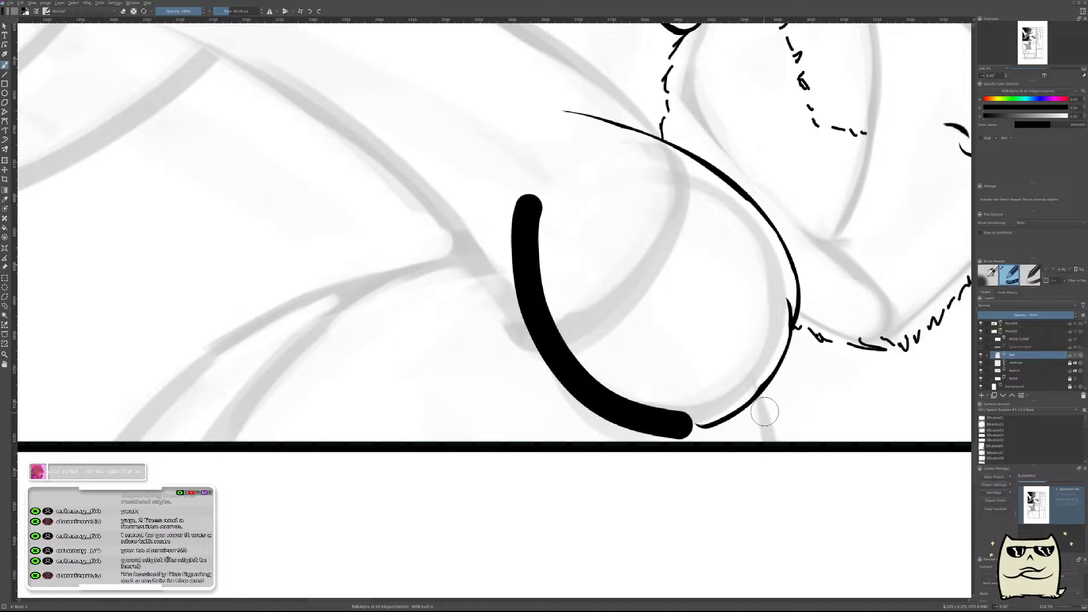
pyautogui.hotkey('ctrl', 'z')
pyautogui.moveTo(519, 168)
pyautogui.mouseDown()
pyautogui.moveTo(516, 226)
pyautogui.moveTo(723, 405)
pyautogui.mouseUp()
pyautogui.hotkey('ctrl', 'z')
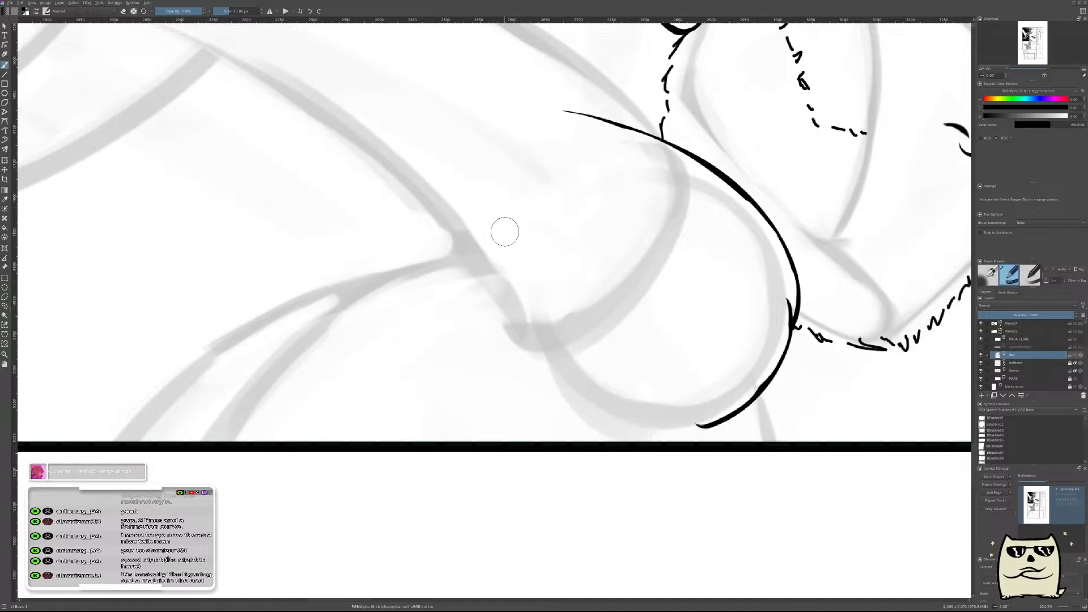
pyautogui.moveTo(512, 189); pyautogui.dragTo(723, 403)
pyautogui.press('t')
pyautogui.moveTo(834, 411); pyautogui.dragTo(839, 409)
pyautogui.hotkey('ctrl', 'z')
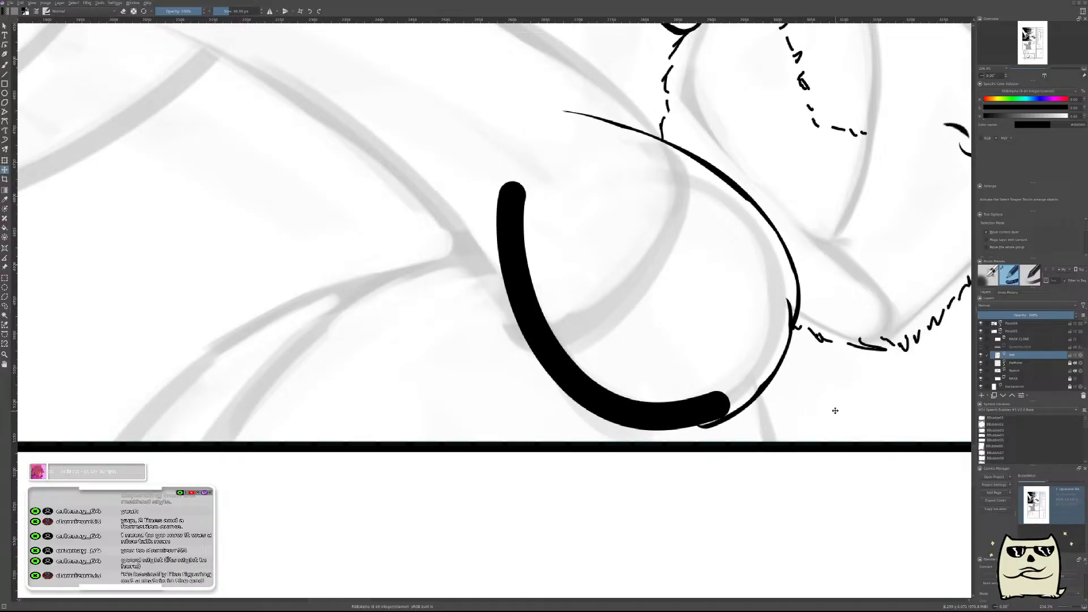
pyautogui.hotkey('ctrl', 'z')
# Add a new paint layer above the ink layer and return to the unmirrored view with the brush active.
pyautogui.press('Insert')
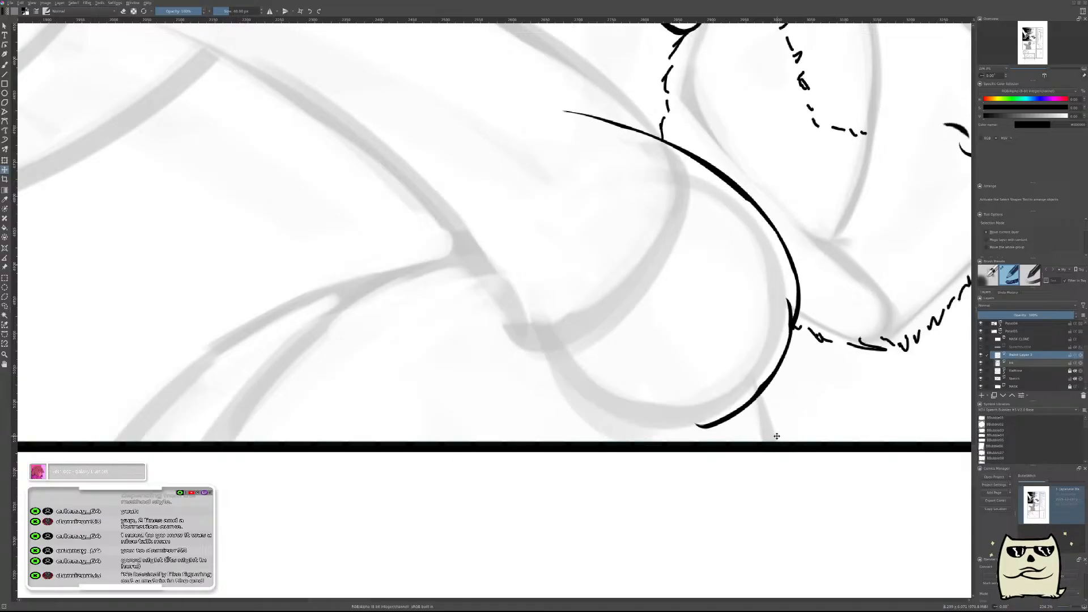
pyautogui.press('m')
pyautogui.press('b')
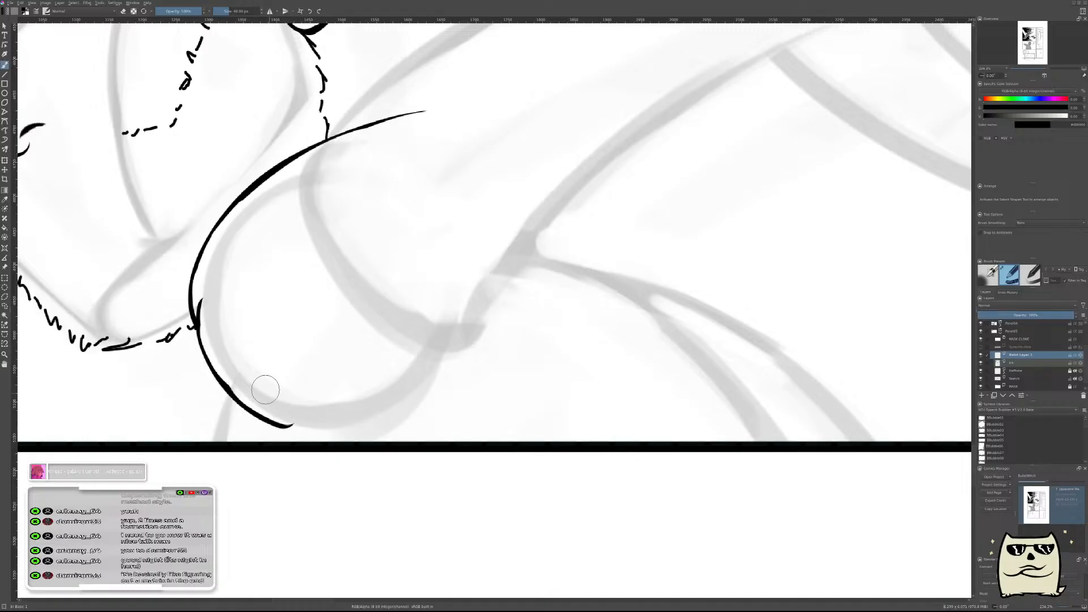
pyautogui.moveTo(266, 405)
pyautogui.mouseDown()
pyautogui.moveTo(413, 383)
pyautogui.moveTo(508, 190)
pyautogui.mouseUp()
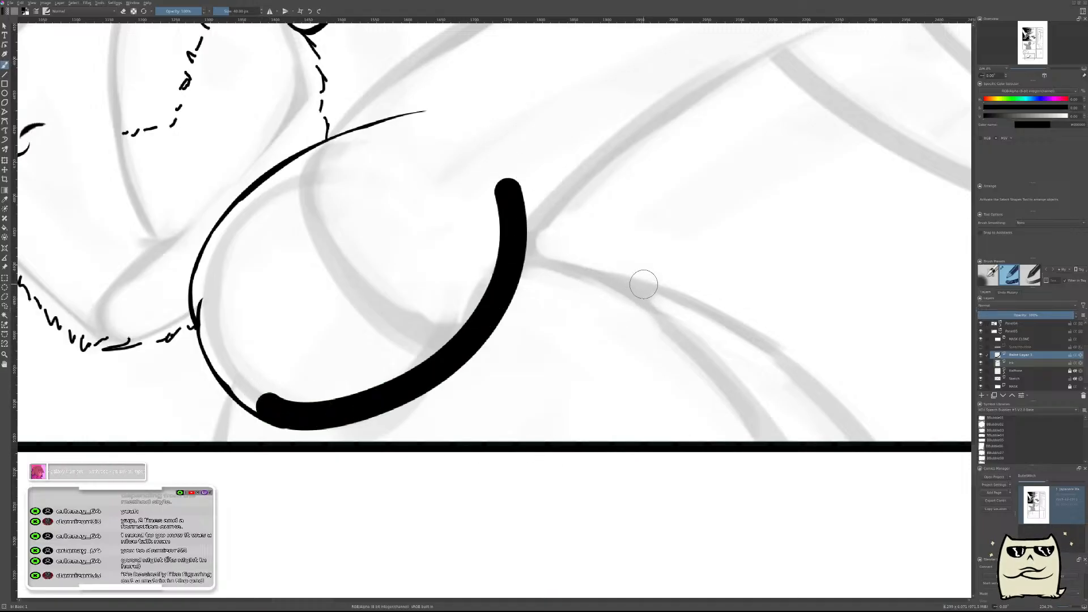
pyautogui.press('m')
pyautogui.moveTo(670, 296)
pyautogui.mouseDown()
pyautogui.moveTo(636, 299)
pyautogui.moveTo(656, 294)
pyautogui.mouseUp()
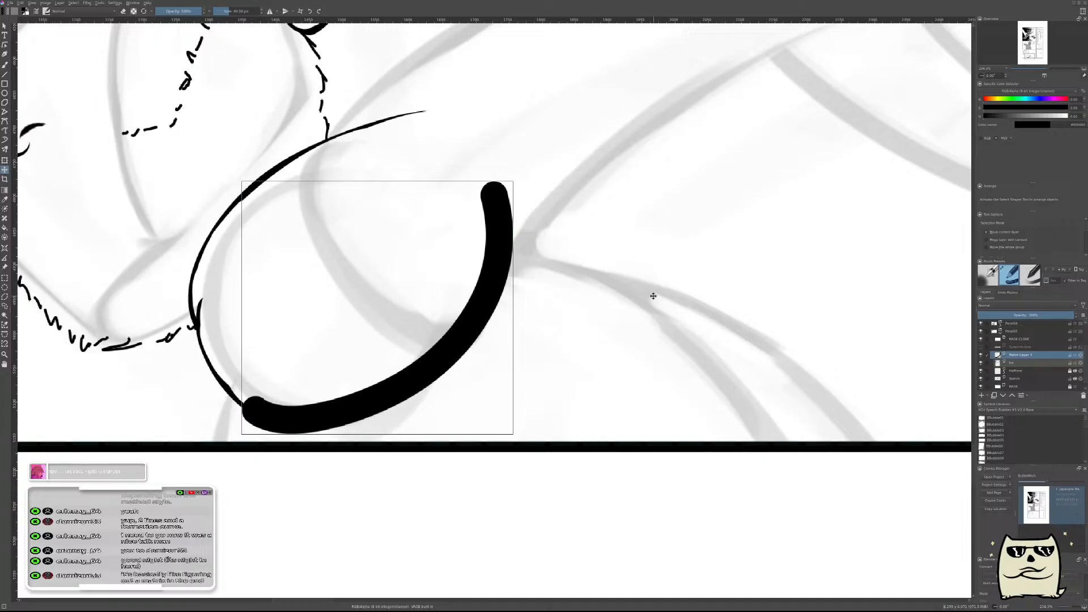
pyautogui.press('Delete')
# Paint a thick S-shaped curve from the lower end of the shoulder outline up toward the sketched armpit.
pyautogui.press('b')
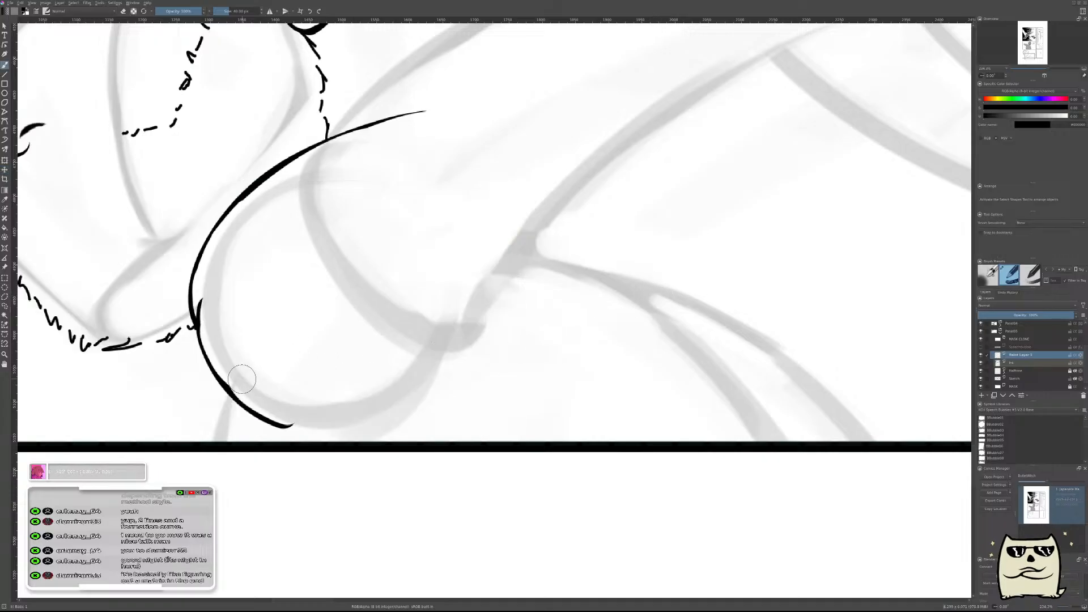
pyautogui.moveTo(264, 412)
pyautogui.mouseDown()
pyautogui.moveTo(374, 396)
pyautogui.moveTo(510, 199)
pyautogui.mouseUp()
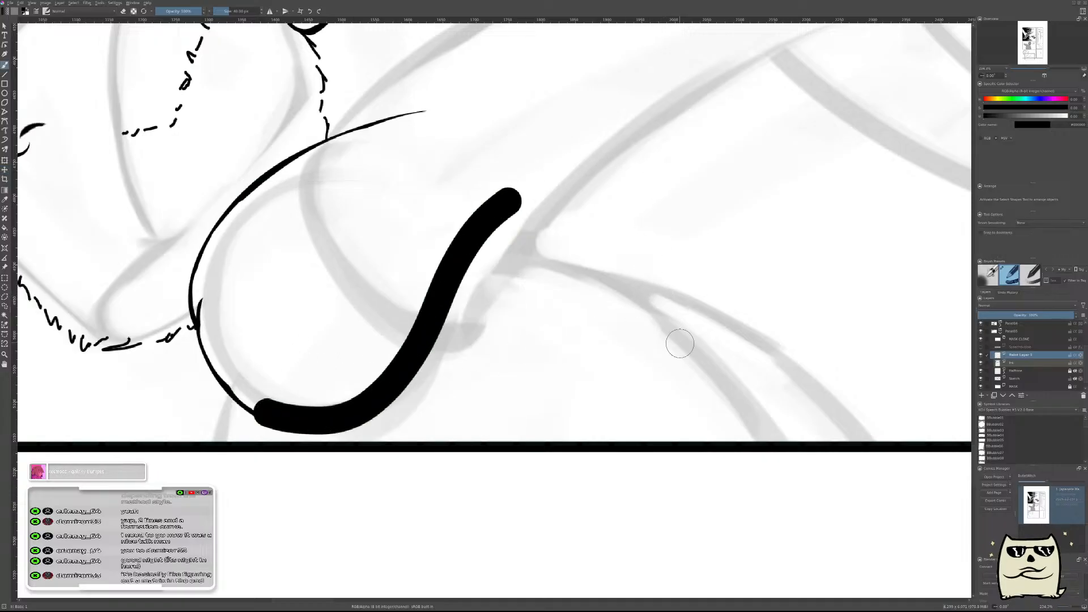
pyautogui.press('m')
pyautogui.moveTo(645, 398); pyautogui.dragTo(507, 368)
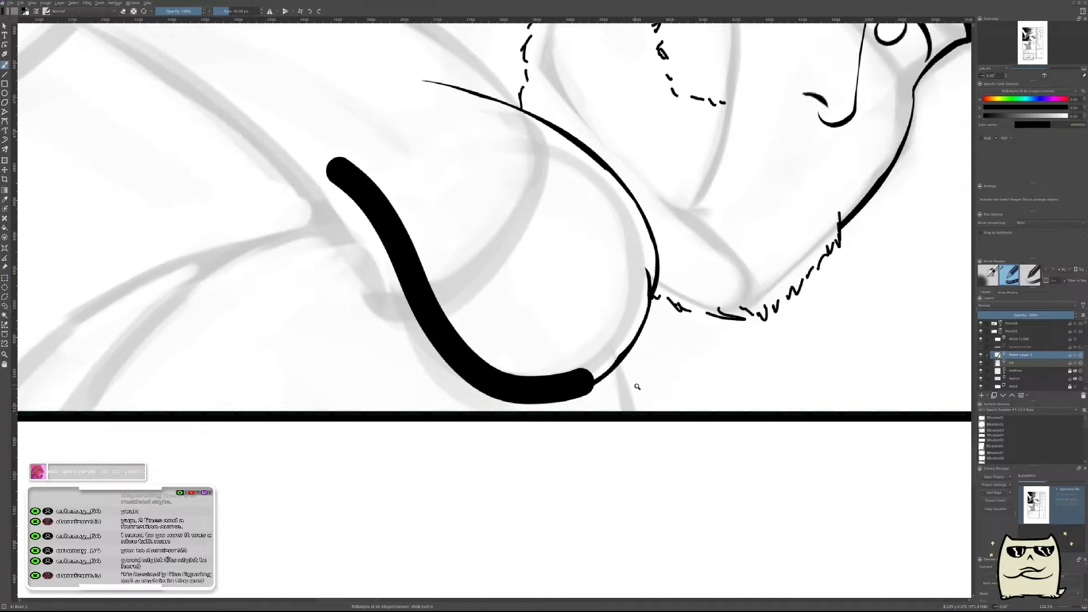
# Thin the S-shaped curve into a tapered line by erasing along both of its edges.
pyautogui.moveTo(655, 376); pyautogui.dragTo(622, 394)
pyautogui.moveTo(589, 330); pyautogui.dragTo(738, 413)
pyautogui.press('e')
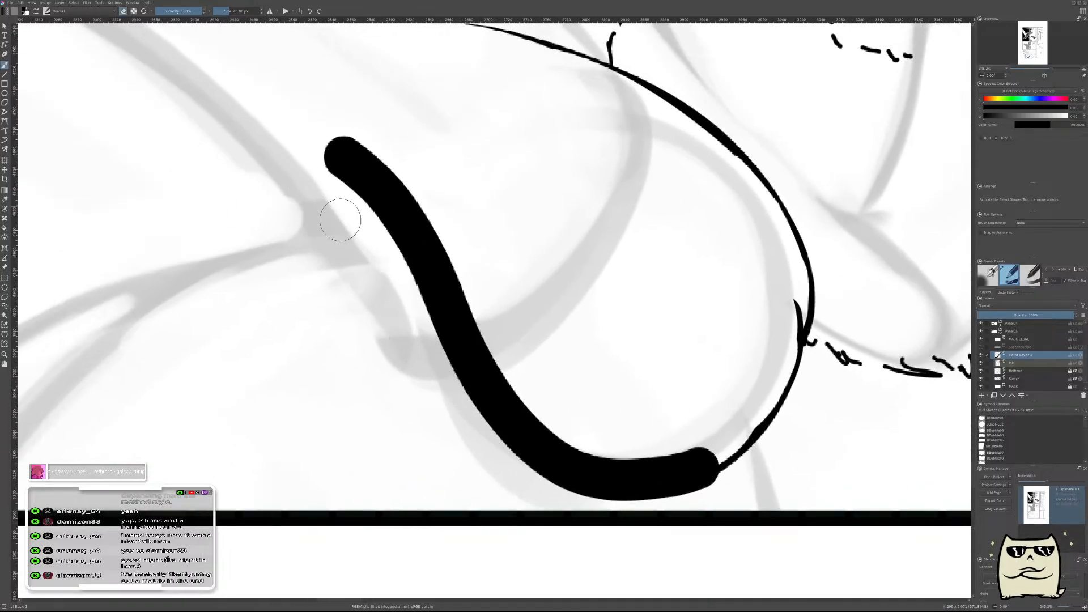
pyautogui.moveTo(288, 153)
pyautogui.mouseDown()
pyautogui.moveTo(383, 213)
pyautogui.moveTo(471, 392)
pyautogui.moveTo(517, 449)
pyautogui.moveTo(577, 485)
pyautogui.moveTo(627, 496)
pyautogui.moveTo(715, 483)
pyautogui.mouseUp()
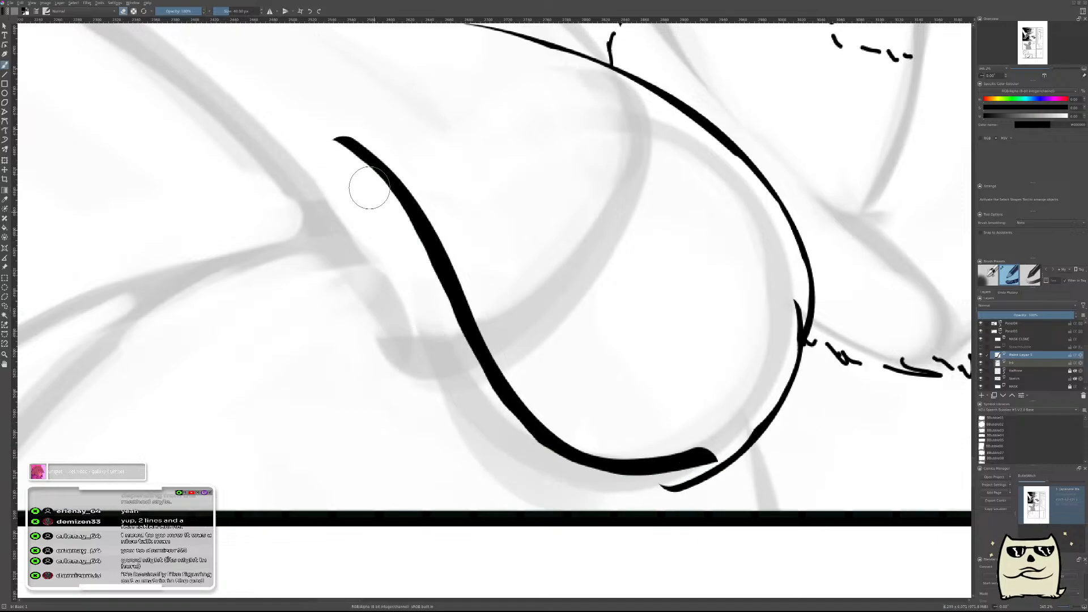
pyautogui.moveTo(345, 116)
pyautogui.mouseDown()
pyautogui.moveTo(424, 195)
pyautogui.moveTo(476, 308)
pyautogui.moveTo(545, 413)
pyautogui.moveTo(609, 440)
pyautogui.moveTo(668, 443)
pyautogui.moveTo(748, 407)
pyautogui.mouseUp()
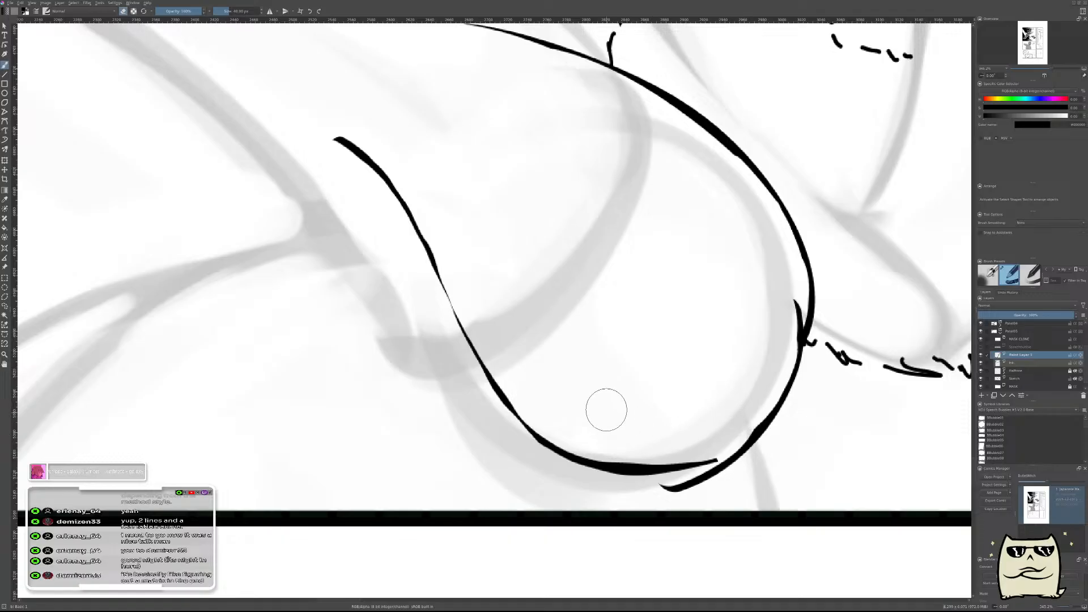
pyautogui.hotkey('ctrl', 'z')
pyautogui.moveTo(332, 108)
pyautogui.mouseDown()
pyautogui.moveTo(427, 194)
pyautogui.moveTo(478, 308)
pyautogui.moveTo(556, 419)
pyautogui.moveTo(605, 444)
pyautogui.moveTo(715, 456)
pyautogui.mouseUp()
# Move the thinned curve so its lower end joins the end of the shoulder outline.
pyautogui.press('t')
pyautogui.moveTo(687, 372)
pyautogui.mouseDown()
pyautogui.moveTo(697, 393)
pyautogui.moveTo(718, 396)
pyautogui.mouseUp()
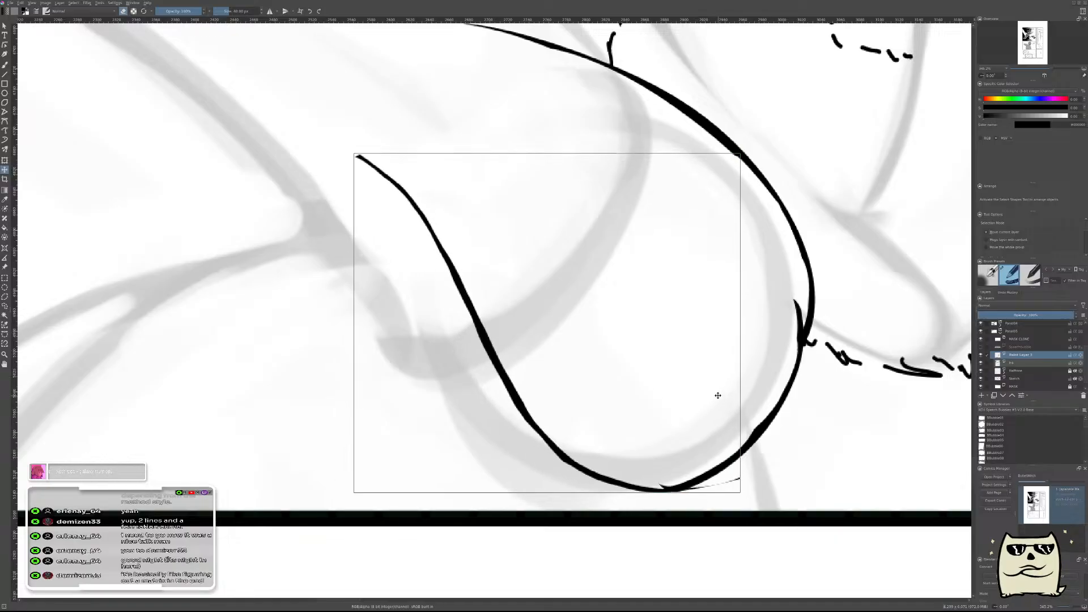
pyautogui.moveTo(862, 413); pyautogui.dragTo(862, 459)
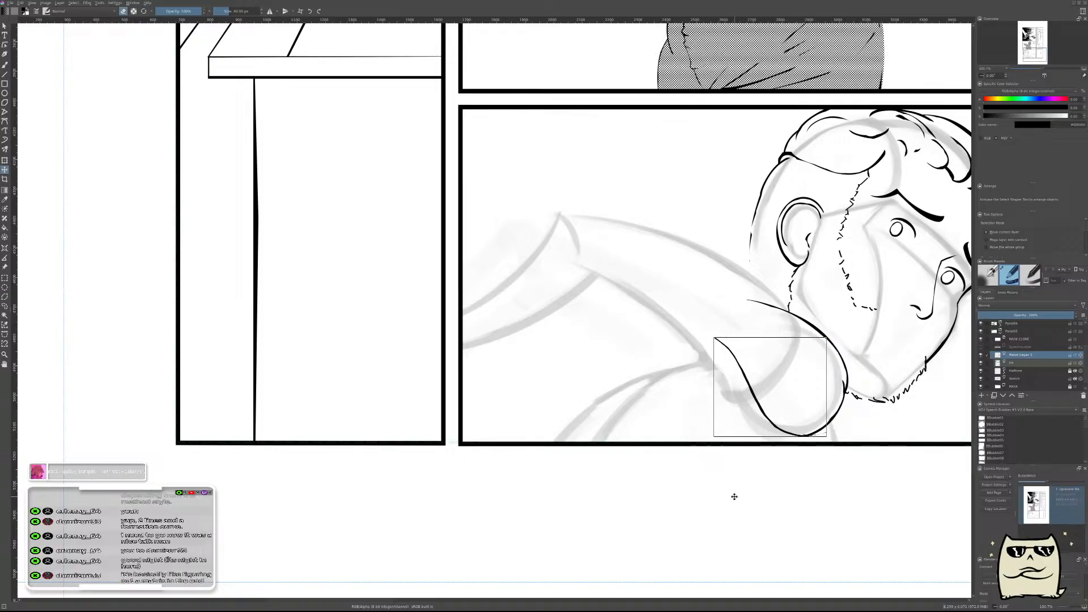
# Return to the unmirrored view and erase the protruding tip at the bottom of the shoulder outline on the ink layer.
pyautogui.press('m')
pyautogui.moveTo(387, 413); pyautogui.dragTo(683, 388)
pyautogui.scroll(3, 493, 346)
pyautogui.press('b')
pyautogui.scroll(4, 457, 441)
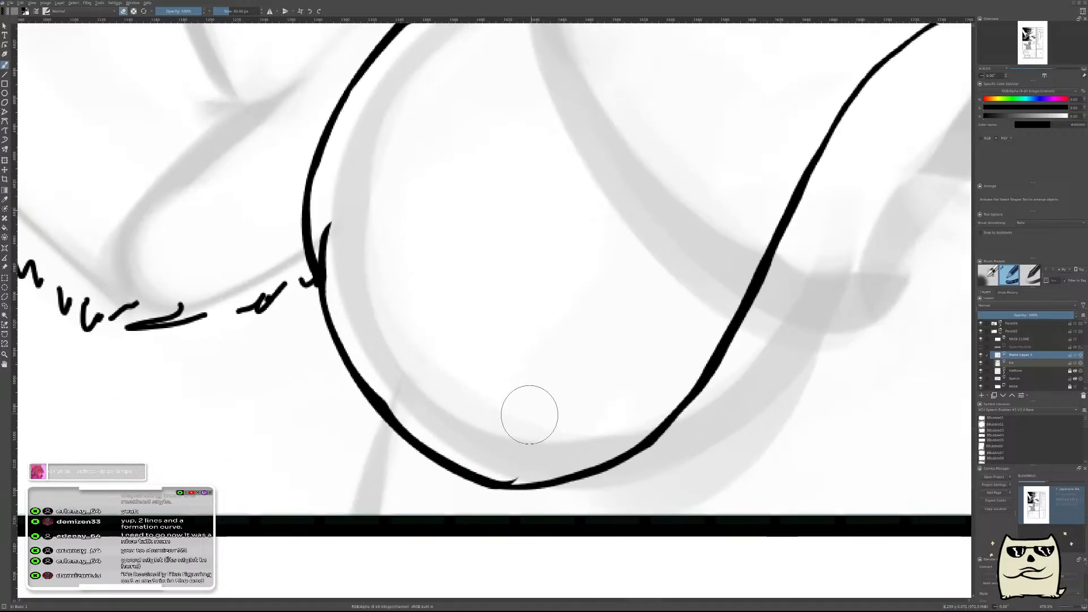
pyautogui.press('pagedown')
pyautogui.moveTo(501, 454); pyautogui.dragTo(503, 447)
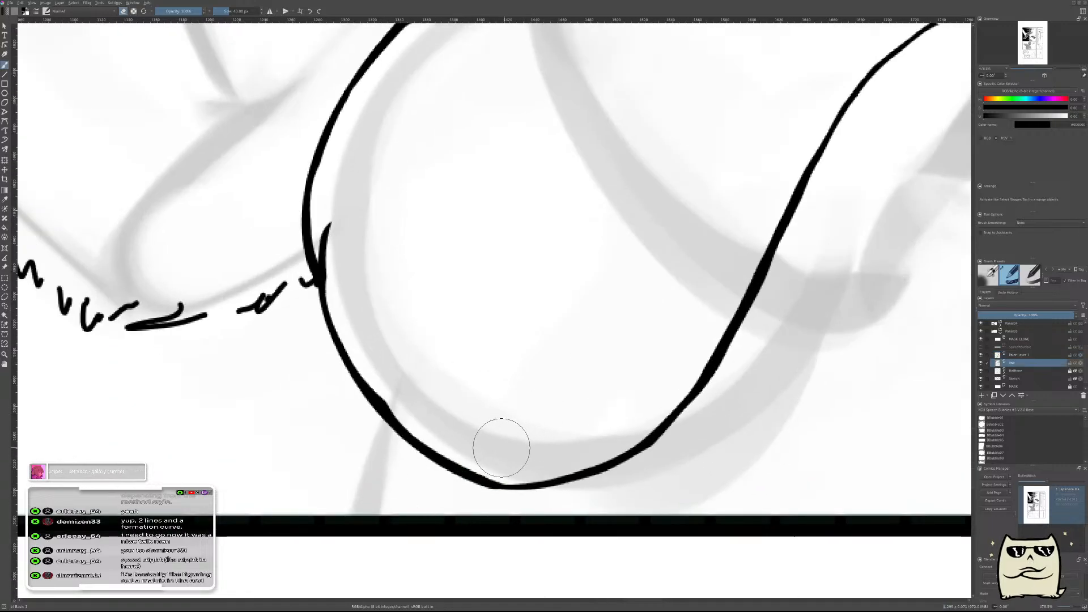
pyautogui.scroll(-4, 561, 300)
pyautogui.scroll(-5, 559, 300)
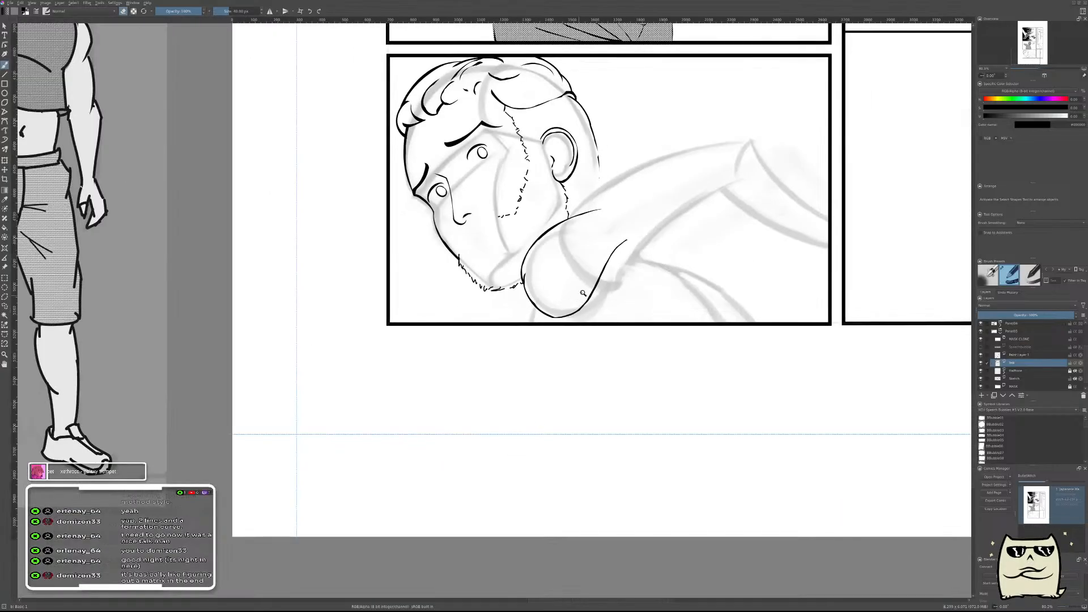
# Merge the S-shaped curve's paint layer into the ink layer.
pyautogui.scroll(2, 618, 290)
pyautogui.moveTo(687, 252); pyautogui.dragTo(625, 377)
pyautogui.moveTo(680, 315); pyautogui.dragTo(633, 373)
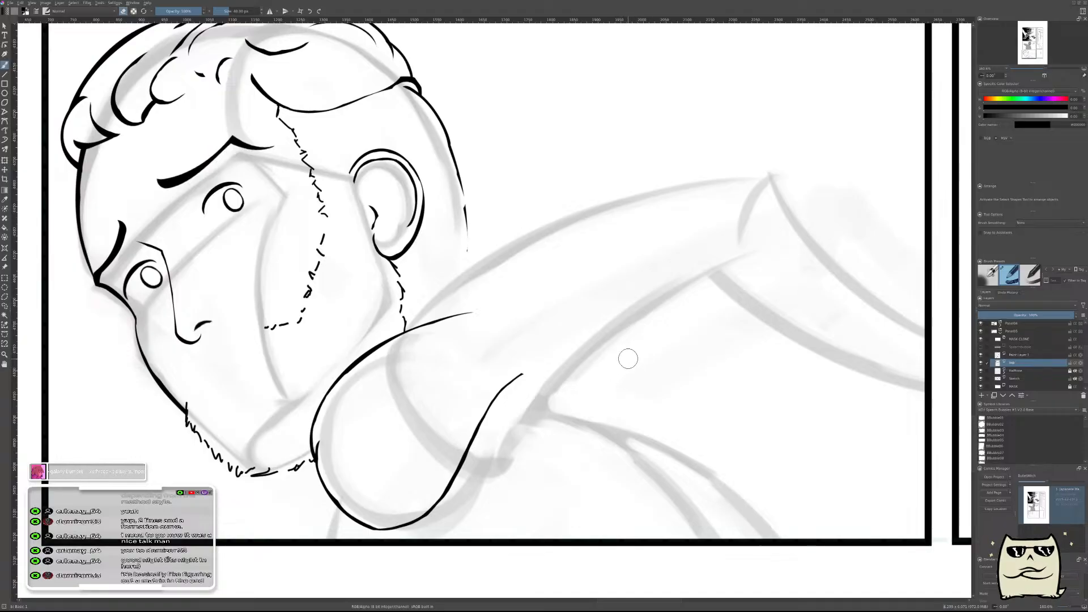
pyautogui.click(1027, 354)
pyautogui.hotkey('ctrl', 'e')
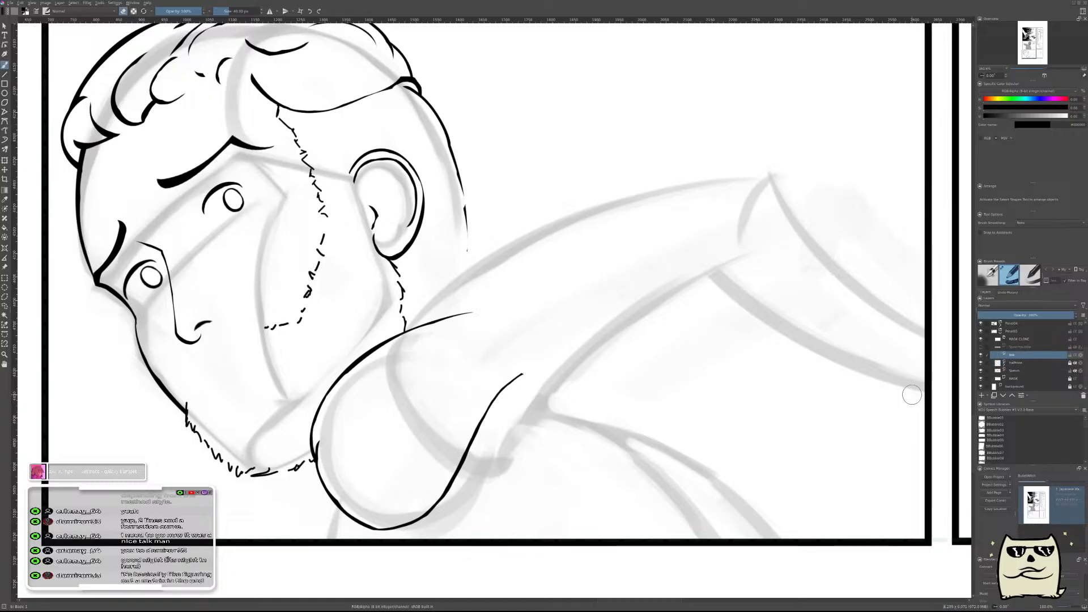
# Add a new paint layer above the ink layer, check the drawing in mirrored view, and return to painting.
pyautogui.moveTo(644, 333); pyautogui.dragTo(634, 431)
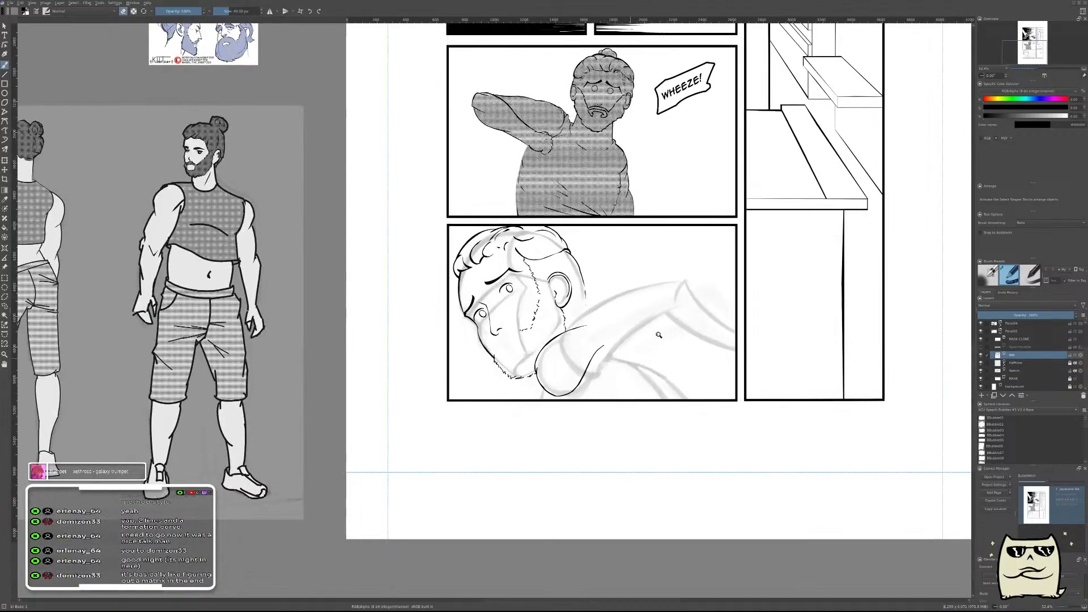
pyautogui.moveTo(639, 352); pyautogui.dragTo(660, 337)
pyautogui.press('Insert')
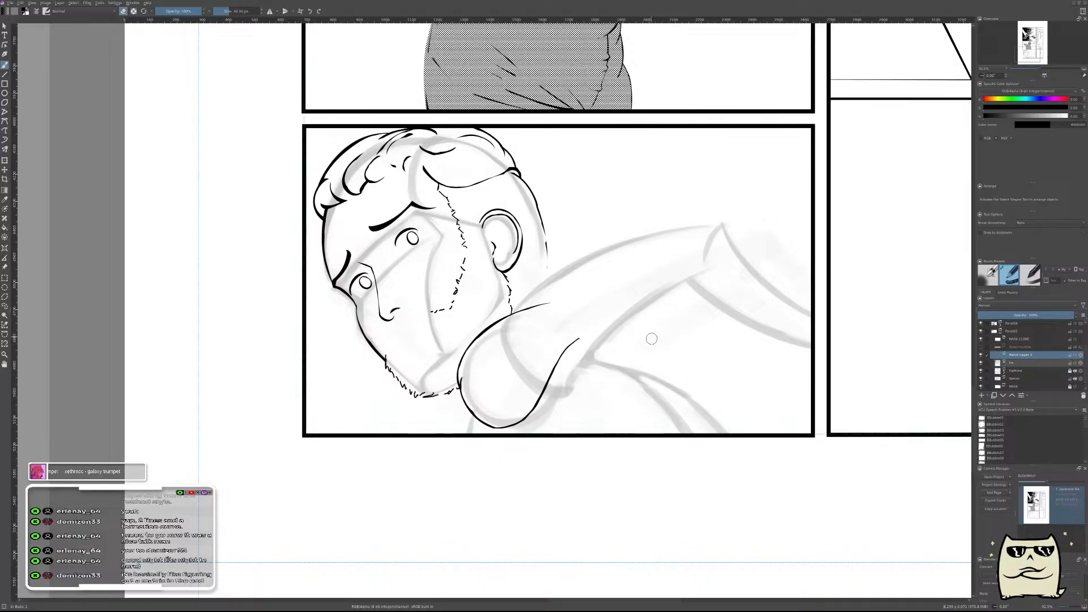
pyautogui.press('m')
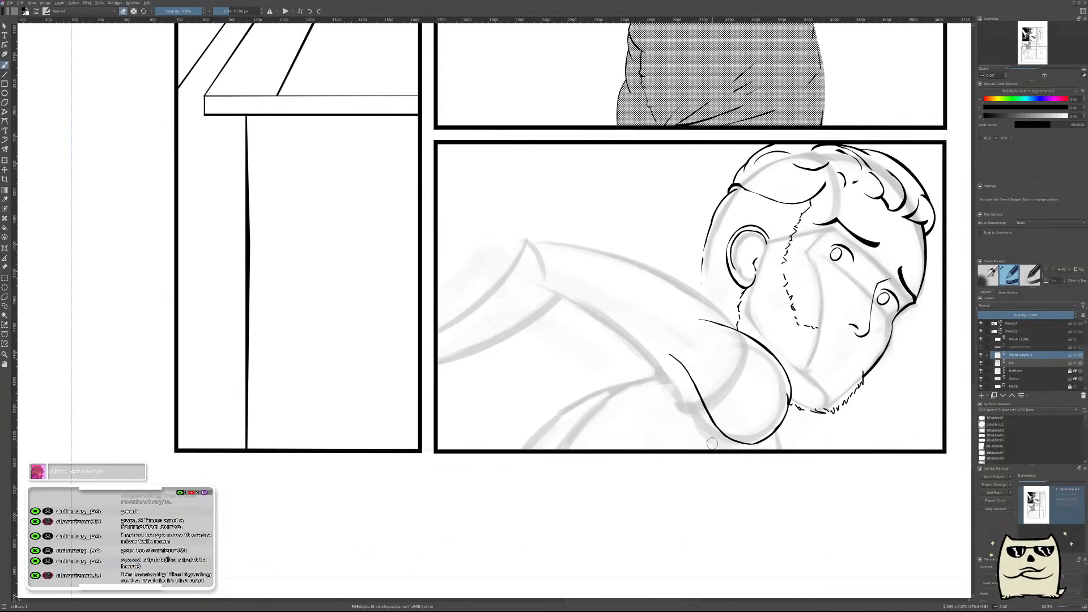
pyautogui.press('m')
pyautogui.moveTo(406, 386); pyautogui.dragTo(545, 348)
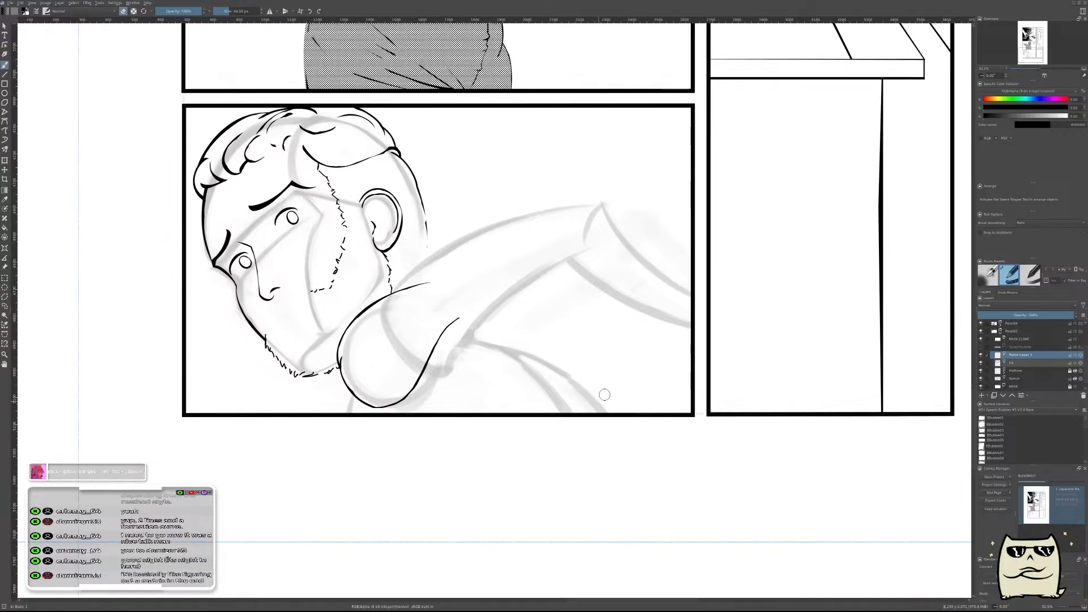
pyautogui.moveTo(460, 348); pyautogui.dragTo(499, 301)
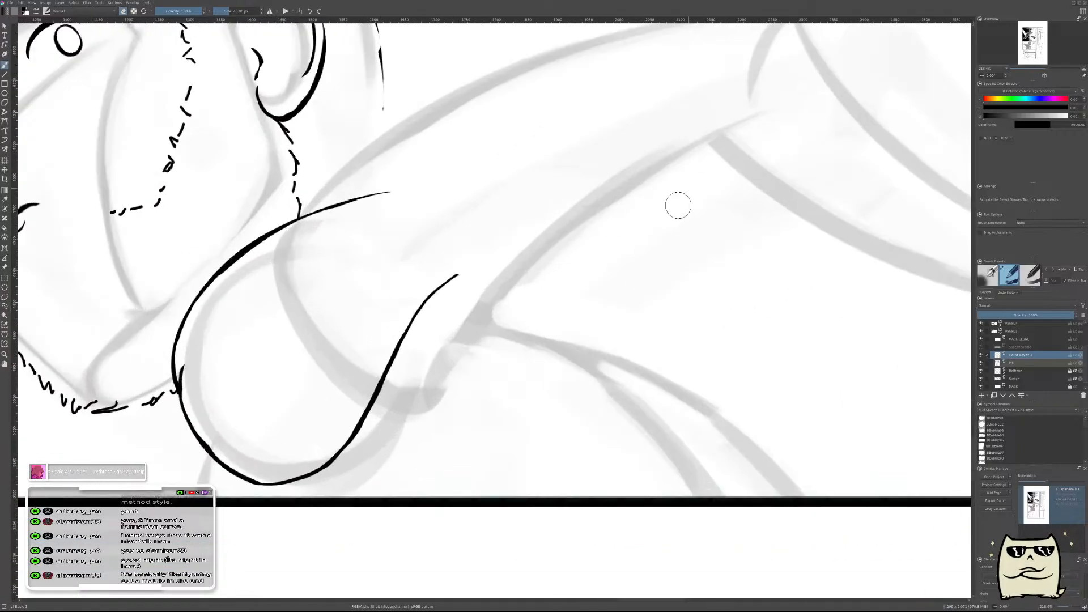
pyautogui.moveTo(668, 170); pyautogui.dragTo(660, 324)
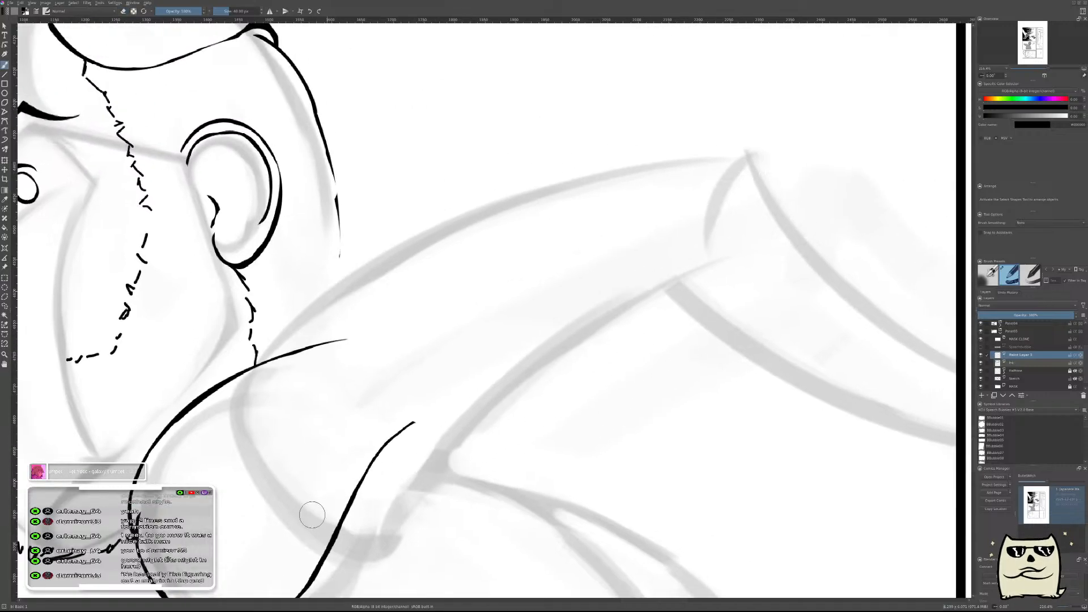
pyautogui.moveTo(291, 513); pyautogui.dragTo(621, 306)
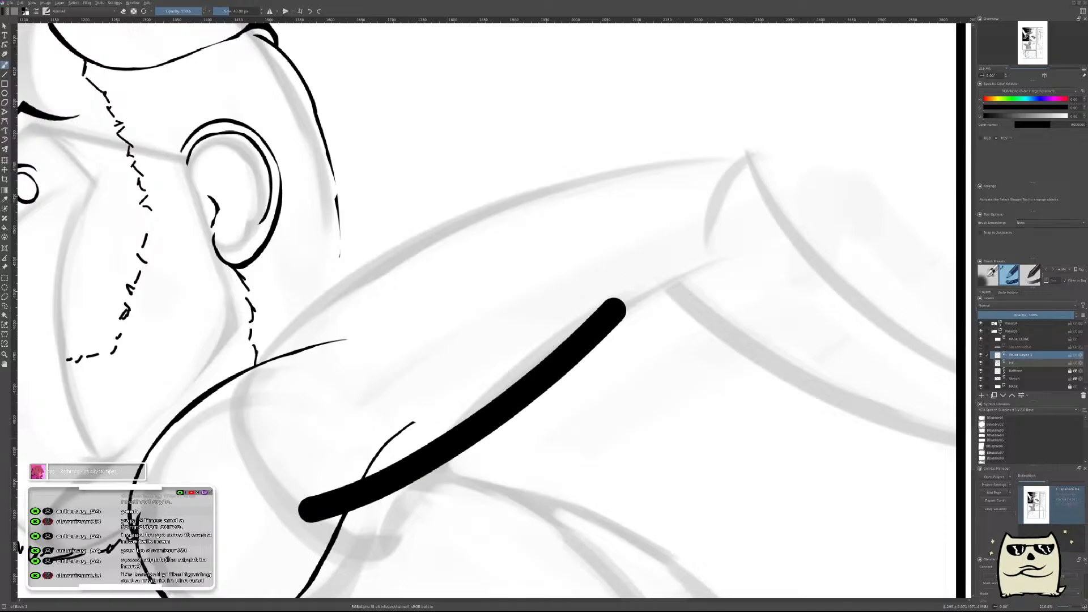
pyautogui.hotkey('ctrl', 'z')
pyautogui.moveTo(531, 451)
pyautogui.mouseDown()
pyautogui.moveTo(583, 365)
pyautogui.moveTo(619, 338)
pyautogui.mouseUp()
pyautogui.moveTo(410, 395)
pyautogui.mouseDown()
pyautogui.moveTo(474, 376)
pyautogui.moveTo(796, 158)
pyautogui.mouseUp()
pyautogui.hotkey('ctrl', 'z')
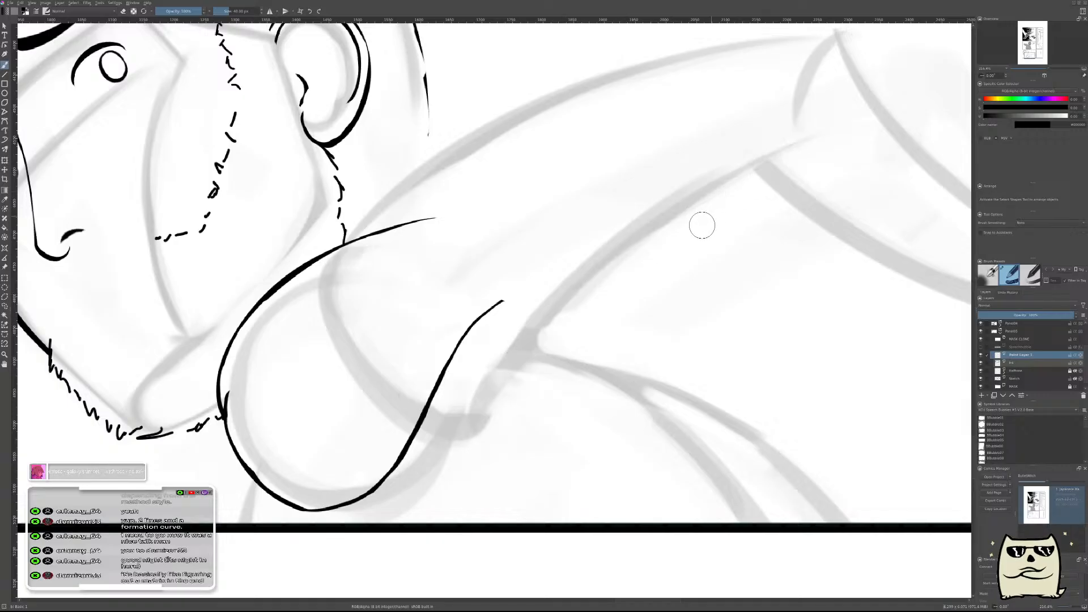
# Paint a thick, slightly curved stroke along the arm's underside, from inside the shoulder outline up to the sketched elbow.
pyautogui.moveTo(734, 238); pyautogui.dragTo(673, 323)
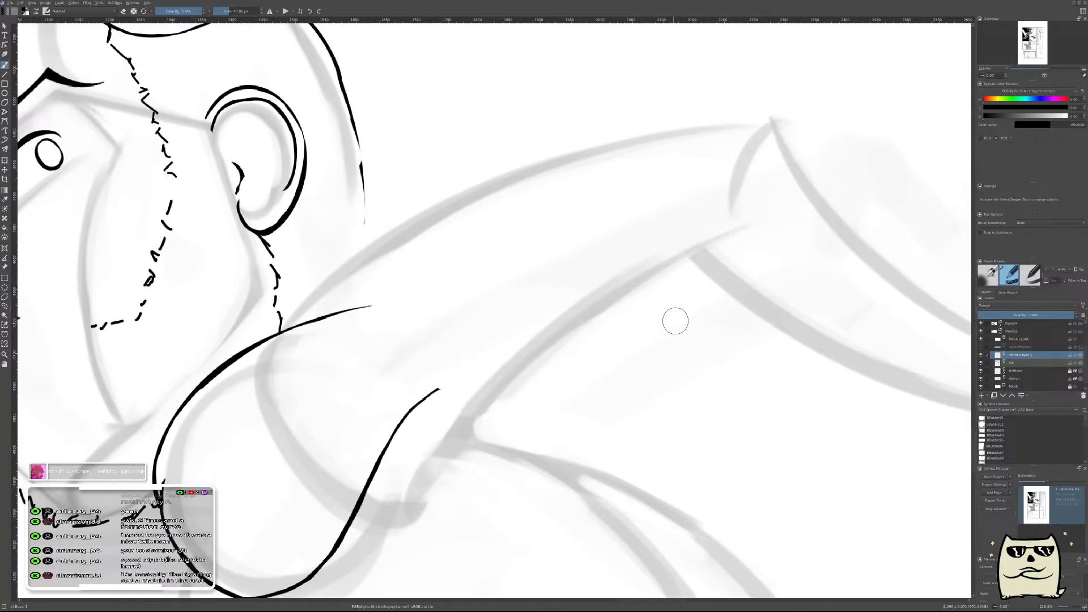
pyautogui.moveTo(328, 490); pyautogui.dragTo(726, 226)
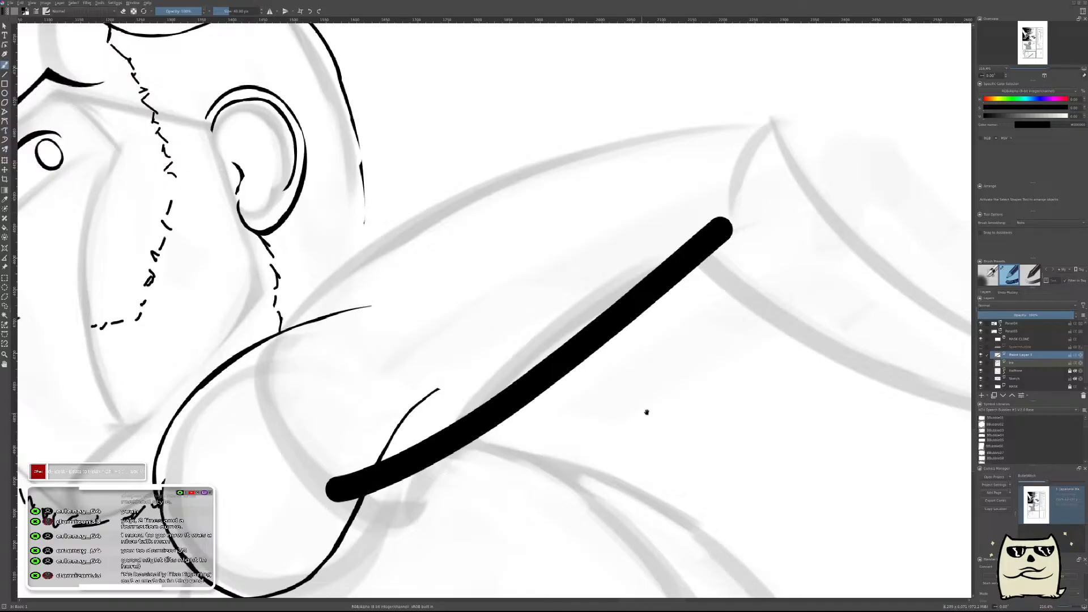
pyautogui.moveTo(640, 416); pyautogui.dragTo(724, 347)
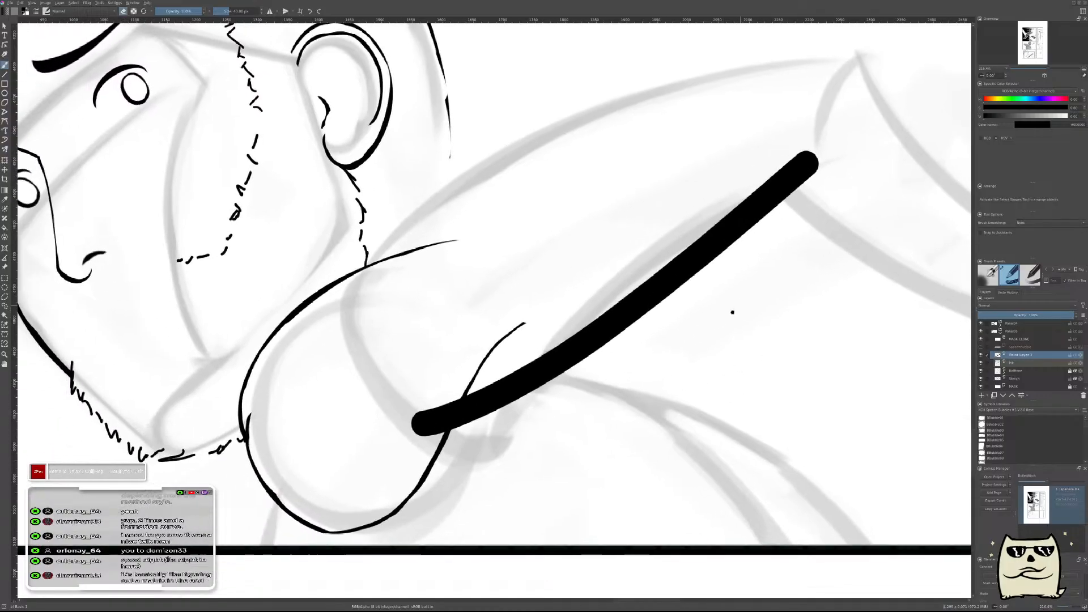
# Erase along the thick arm stroke to taper it, trimming its lower end back toward the shoulder curve.
pyautogui.moveTo(738, 309); pyautogui.dragTo(593, 366)
pyautogui.moveTo(239, 471)
pyautogui.mouseDown()
pyautogui.moveTo(278, 472)
pyautogui.moveTo(439, 391)
pyautogui.moveTo(676, 218)
pyautogui.mouseUp()
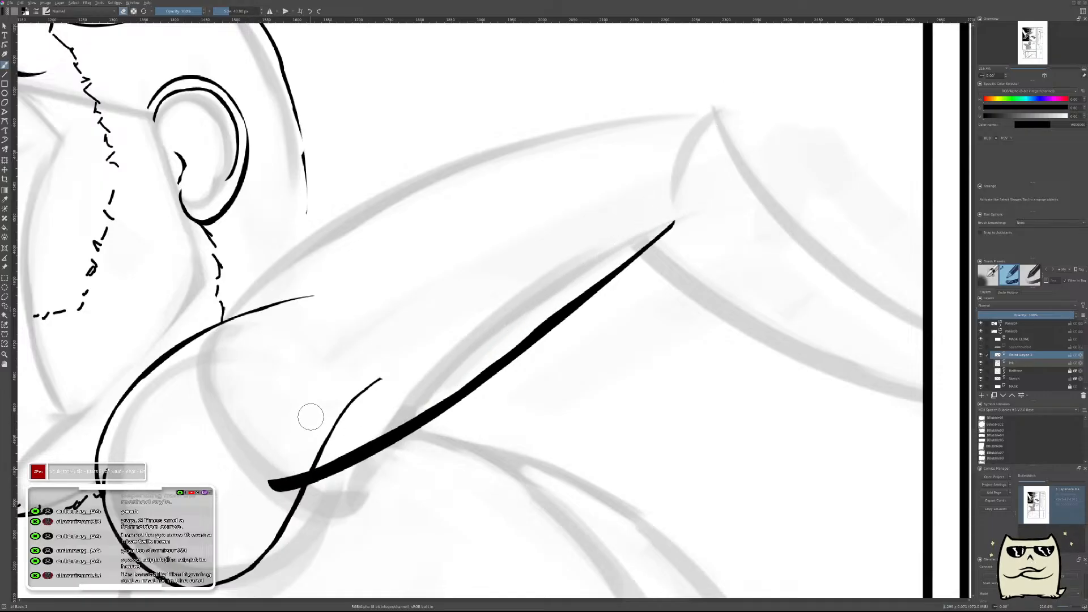
pyautogui.moveTo(261, 474); pyautogui.dragTo(401, 400)
pyautogui.moveTo(267, 475)
pyautogui.mouseDown()
pyautogui.moveTo(446, 396)
pyautogui.moveTo(273, 488)
pyautogui.moveTo(327, 458)
pyautogui.mouseUp()
pyautogui.hotkey('ctrl', 'z')
pyautogui.moveTo(258, 476)
pyautogui.mouseDown()
pyautogui.moveTo(331, 451)
pyautogui.moveTo(322, 464)
pyautogui.moveTo(359, 437)
pyautogui.mouseUp()
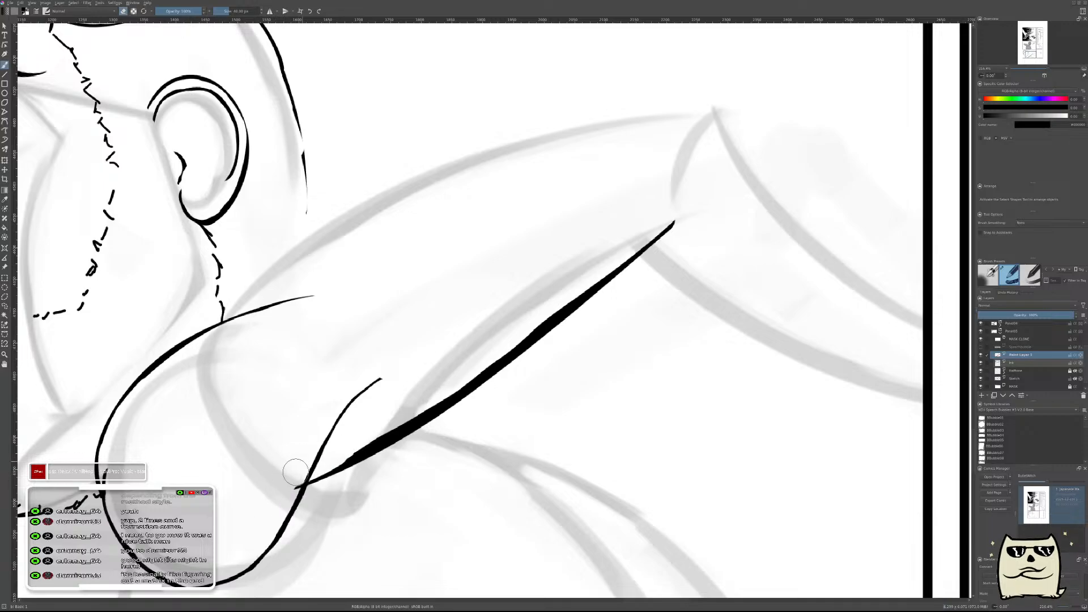
# Refine the arm line by erasing its upper edge in stages from the shoulder curve to the elbow.
pyautogui.moveTo(322, 460); pyautogui.dragTo(462, 363)
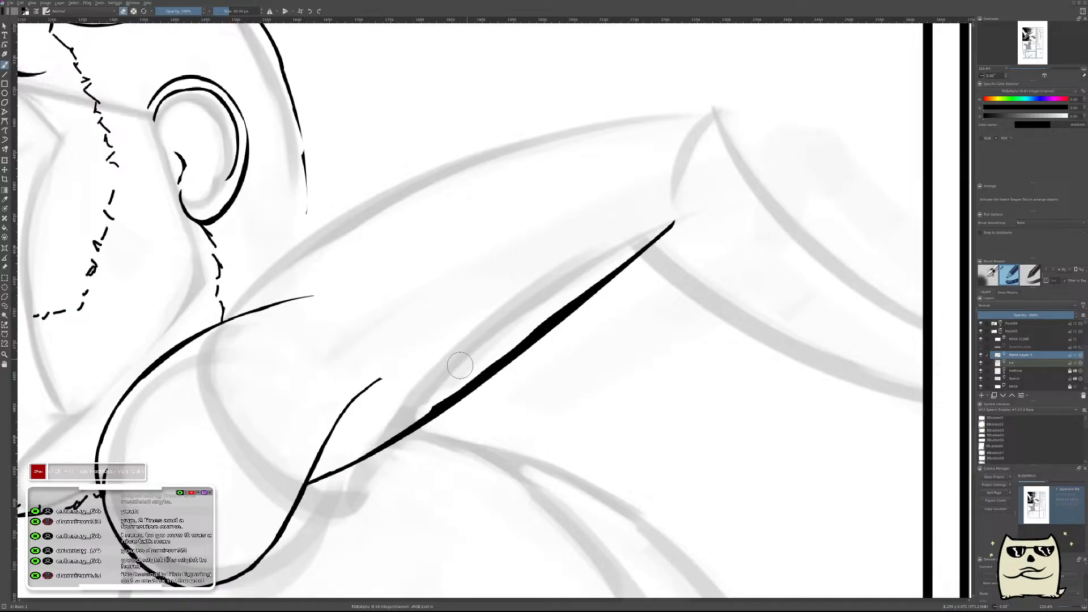
pyautogui.moveTo(340, 450); pyautogui.dragTo(439, 389)
pyautogui.moveTo(408, 426); pyautogui.dragTo(536, 331)
pyautogui.moveTo(435, 398); pyautogui.dragTo(538, 313)
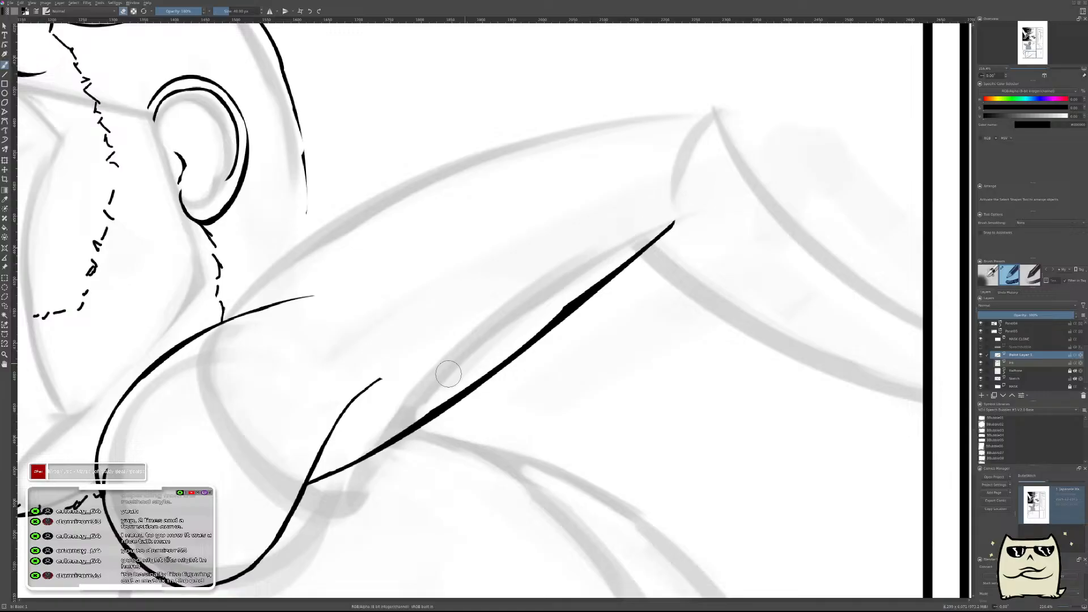
pyautogui.moveTo(468, 349); pyautogui.dragTo(628, 224)
pyautogui.moveTo(688, 311); pyautogui.dragTo(609, 444)
pyautogui.moveTo(690, 334); pyautogui.dragTo(678, 318)
pyautogui.moveTo(602, 372); pyautogui.dragTo(638, 335)
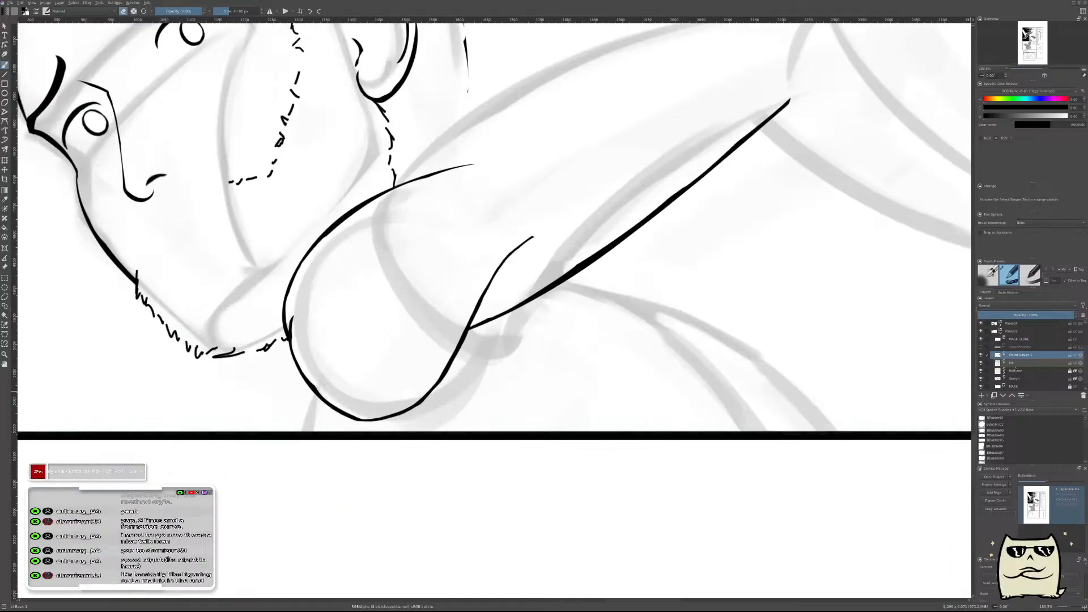
# On the ink layer, erase the shoulder curve's upper end beyond the arm line, leaving only a short tapered tip.
pyautogui.click(1015, 364)
pyautogui.moveTo(498, 267); pyautogui.dragTo(508, 213)
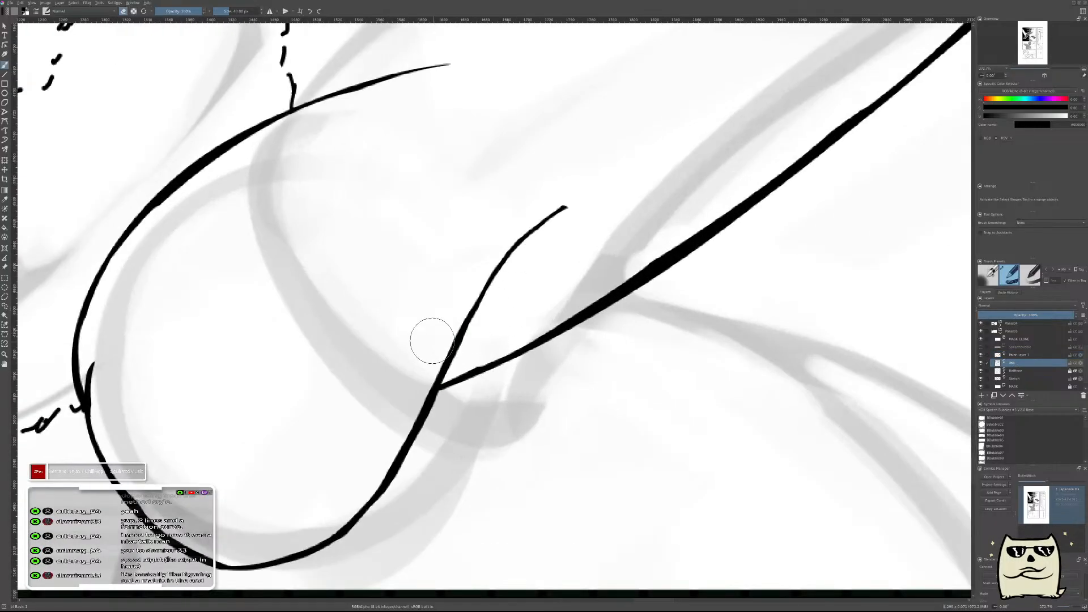
pyautogui.moveTo(475, 379); pyautogui.dragTo(536, 246)
pyautogui.moveTo(467, 400); pyautogui.dragTo(486, 315)
pyautogui.hotkey('ctrl', 'z')
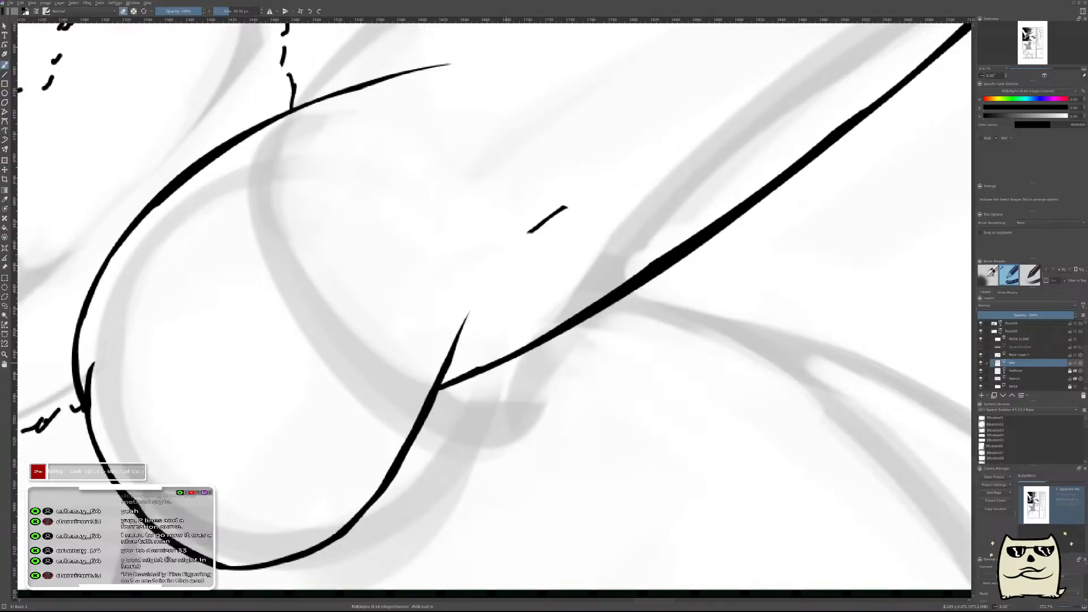
pyautogui.moveTo(471, 395); pyautogui.dragTo(516, 295)
pyautogui.moveTo(525, 238)
pyautogui.mouseDown()
pyautogui.moveTo(578, 198)
pyautogui.moveTo(663, 289)
pyautogui.moveTo(649, 370)
pyautogui.mouseUp()
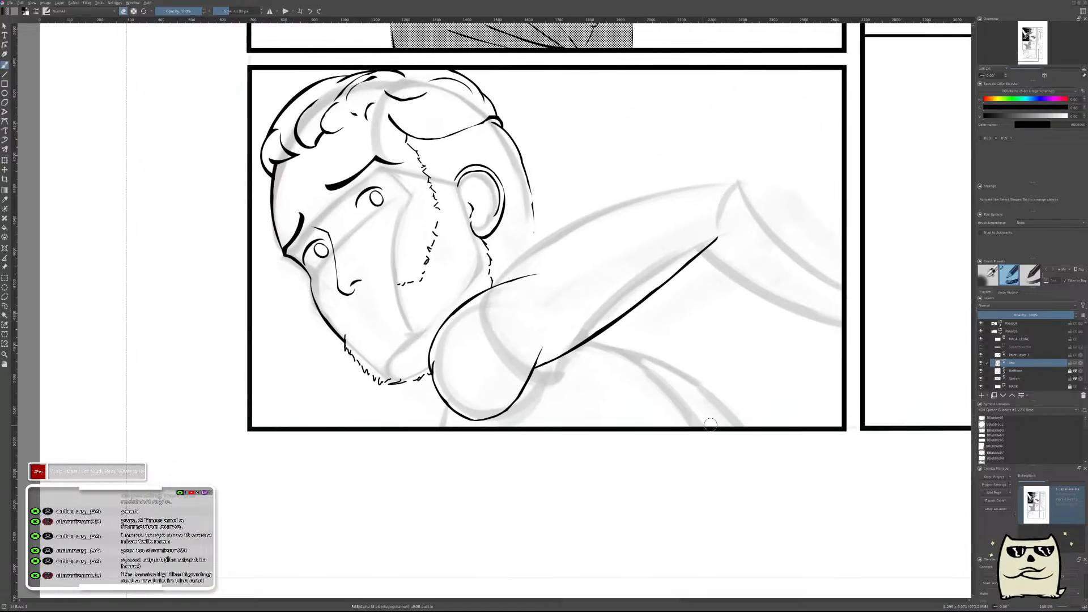
# Check the drawing in mirrored view and merge the arm line's paint layer into the ink layer.
pyautogui.press('m')
pyautogui.moveTo(714, 447); pyautogui.dragTo(883, 467)
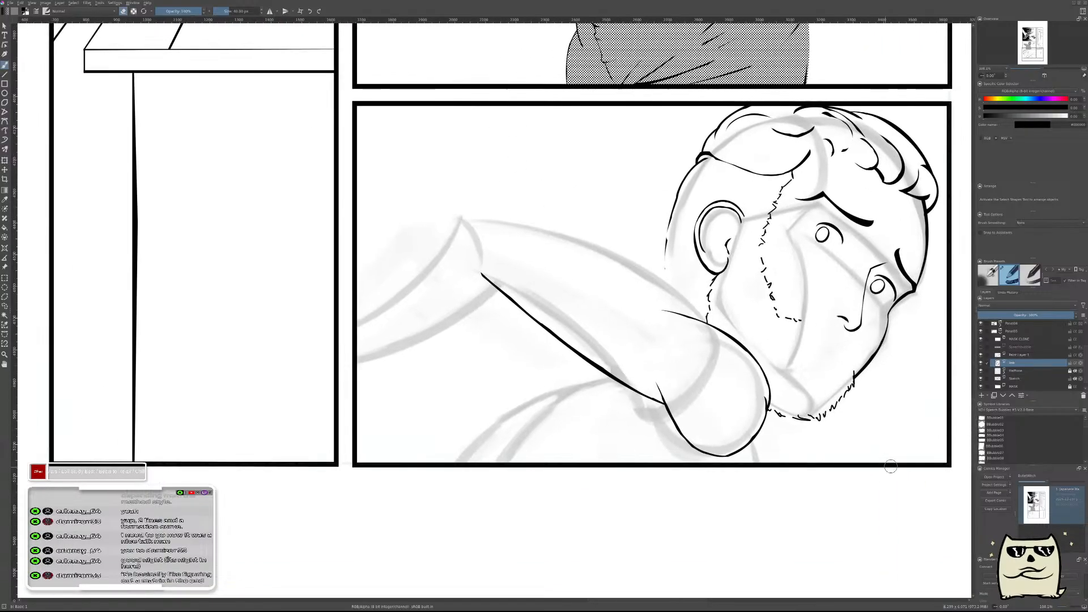
pyautogui.scroll(-1, 1007, 380)
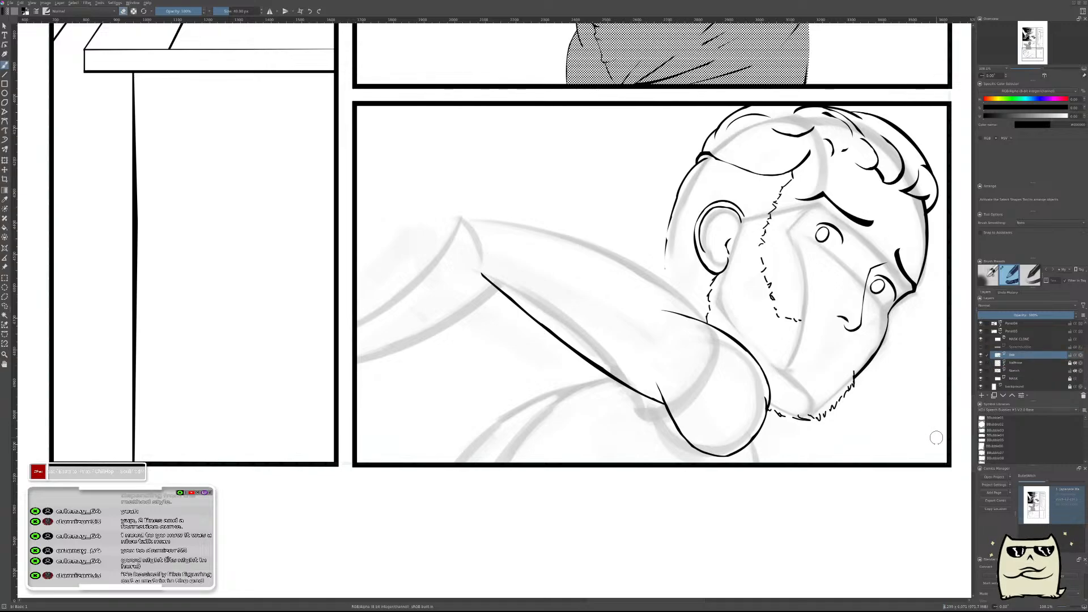
# Add a new paint layer above the ink layer and return to the unmirrored view with the eraser mode active.
pyautogui.press('Insert')
pyautogui.press('/')
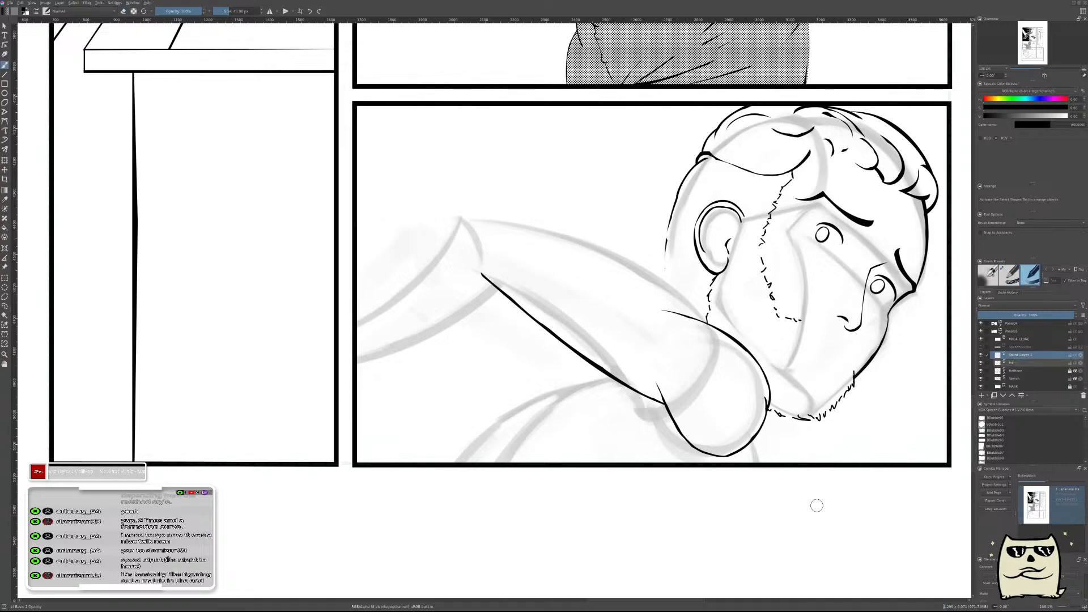
pyautogui.press('m')
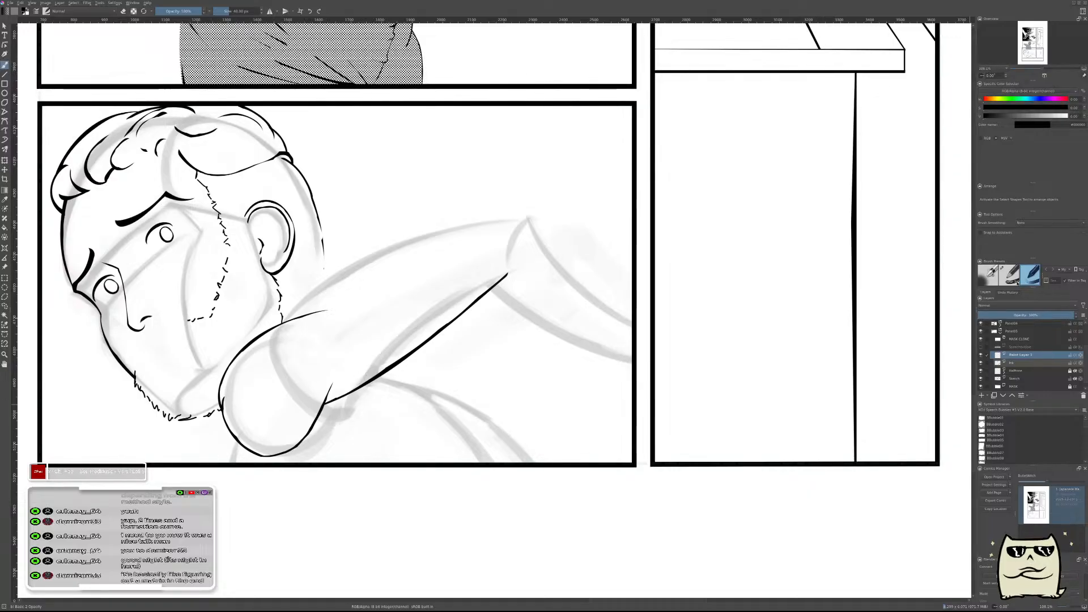
pyautogui.press('e')
pyautogui.moveTo(536, 382); pyautogui.dragTo(848, 417)
pyautogui.moveTo(687, 363); pyautogui.dragTo(697, 319)
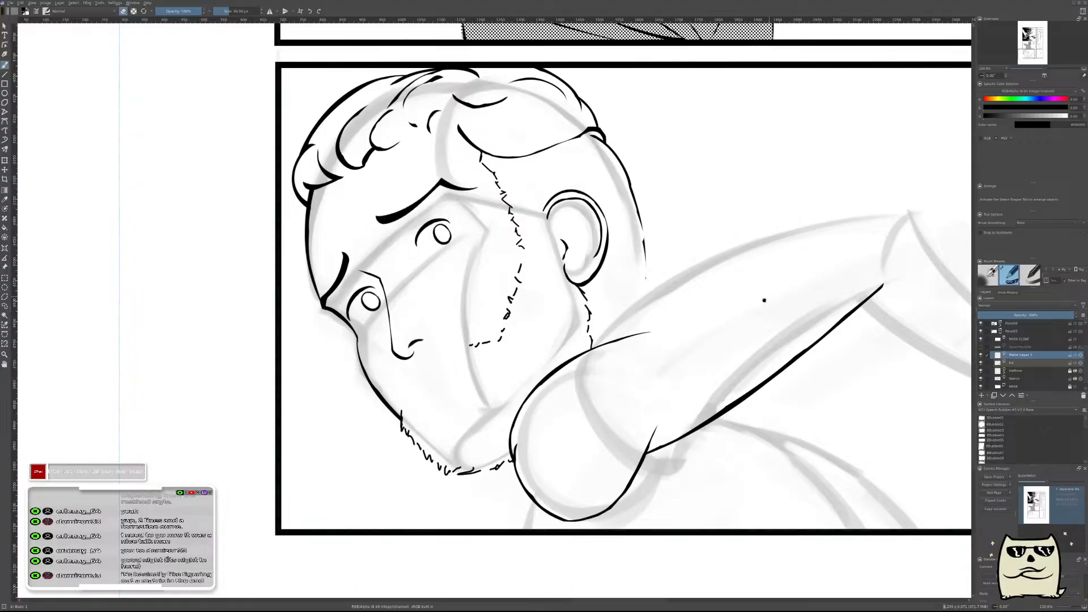
pyautogui.moveTo(768, 298); pyautogui.dragTo(635, 404)
pyautogui.moveTo(717, 355); pyautogui.dragTo(717, 385)
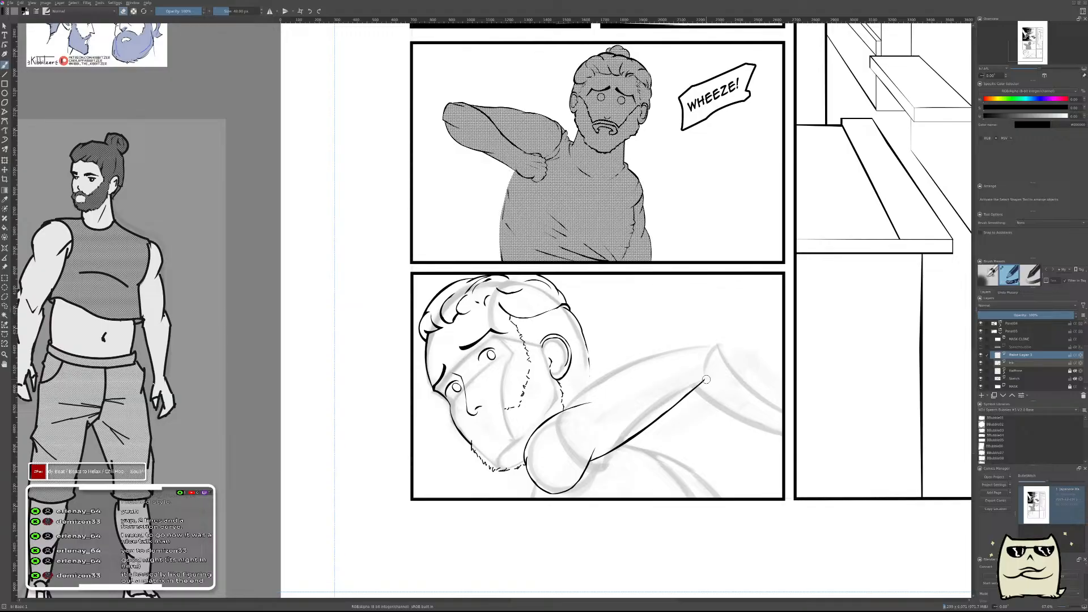
# Paint a thick curved stroke for the forearm's underside, running from the elbow down to the panel's border.
pyautogui.moveTo(706, 379)
pyautogui.mouseDown()
pyautogui.moveTo(528, 352)
pyautogui.moveTo(531, 319)
pyautogui.mouseUp()
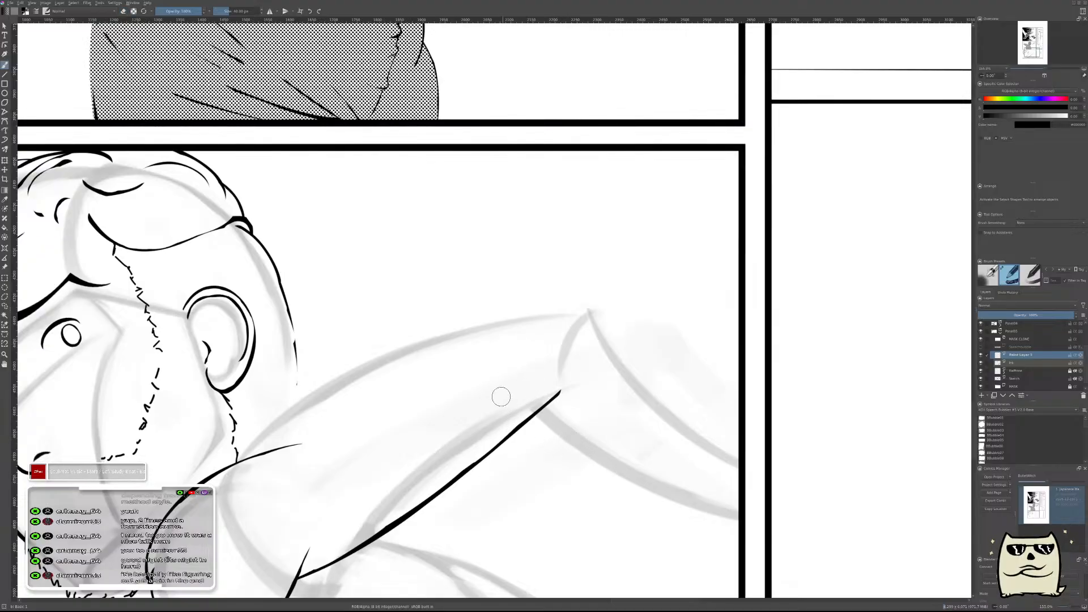
pyautogui.moveTo(512, 391)
pyautogui.mouseDown()
pyautogui.moveTo(557, 449)
pyautogui.moveTo(776, 499)
pyautogui.mouseUp()
pyautogui.hotkey('ctrl', 'z')
pyautogui.moveTo(521, 396); pyautogui.dragTo(739, 524)
# Erase the upper edge of the forearm stroke to leave a curved line with a pointed tip at the elbow.
pyautogui.moveTo(581, 389); pyautogui.dragTo(606, 244)
pyautogui.press('e')
pyautogui.moveTo(497, 229)
pyautogui.mouseDown()
pyautogui.moveTo(553, 305)
pyautogui.moveTo(597, 340)
pyautogui.moveTo(884, 479)
pyautogui.mouseUp()
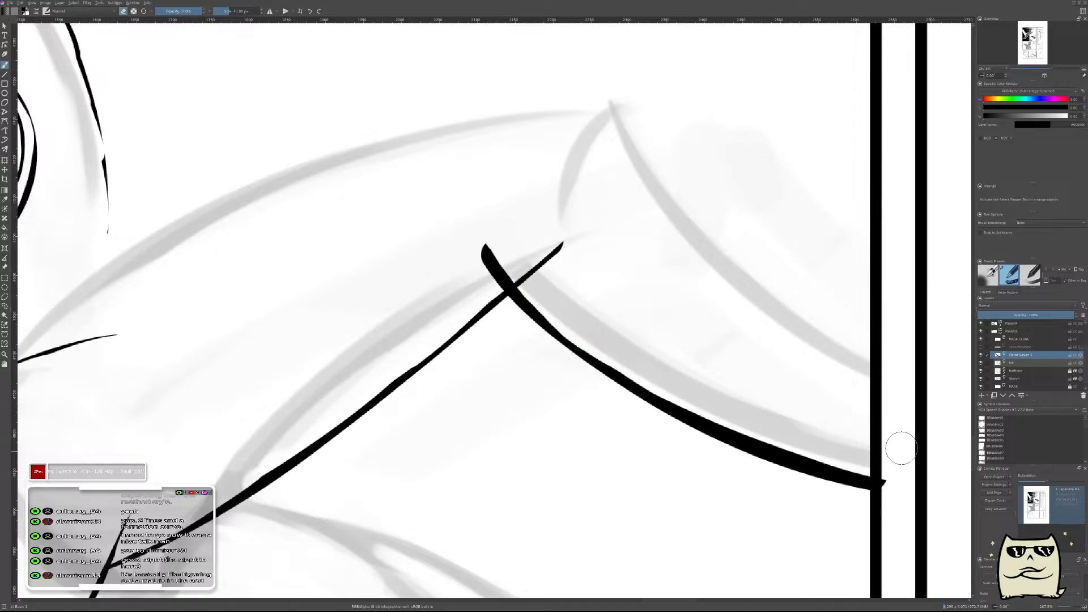
pyautogui.moveTo(501, 281); pyautogui.dragTo(484, 246)
pyautogui.hotkey('ctrl', 'z')
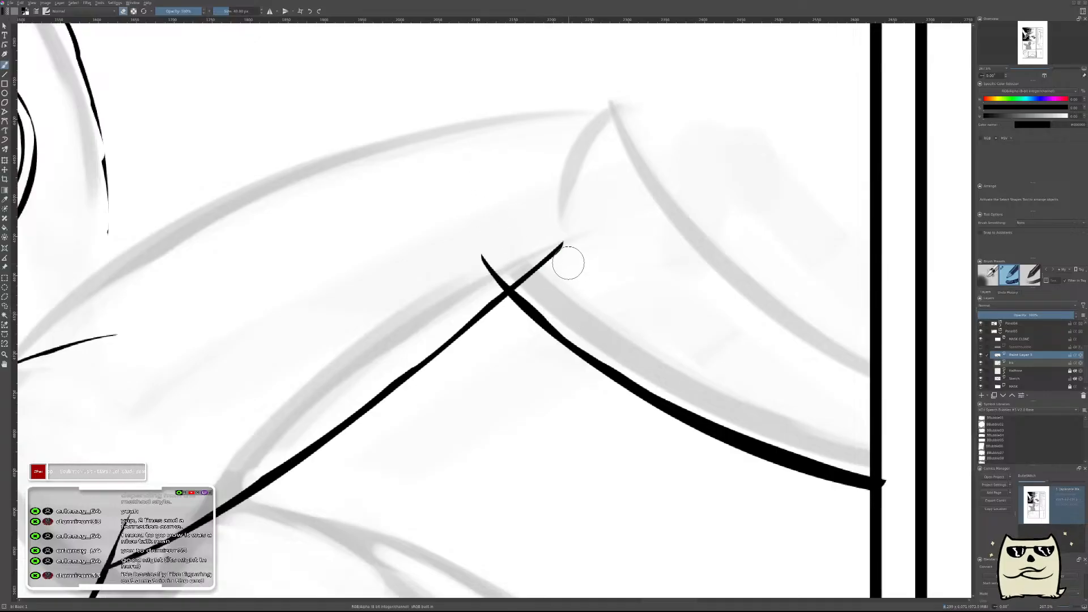
# On the ink layer, erase the upper arm line's end where it extends past the forearm line at the elbow.
pyautogui.press('pagedown')
pyautogui.moveTo(571, 237); pyautogui.dragTo(521, 281)
pyautogui.moveTo(760, 307); pyautogui.dragTo(774, 371)
# In mirrored view, return to the paint layer and thin the forearm line along its upper edge toward the panel border.
pyautogui.press('m')
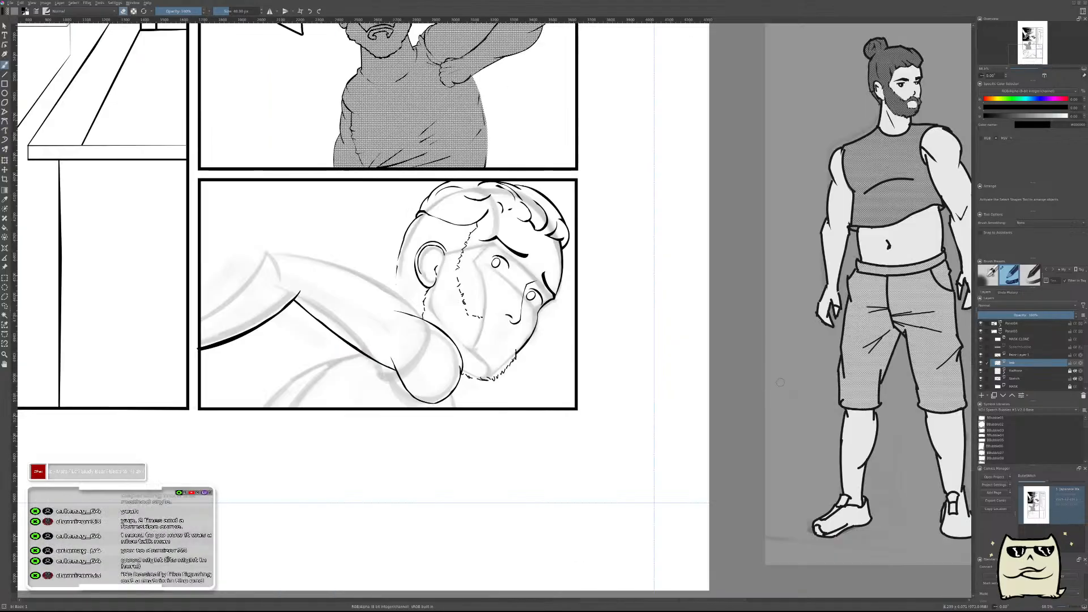
pyautogui.moveTo(218, 387); pyautogui.dragTo(624, 389)
pyautogui.moveTo(626, 339); pyautogui.dragTo(778, 270)
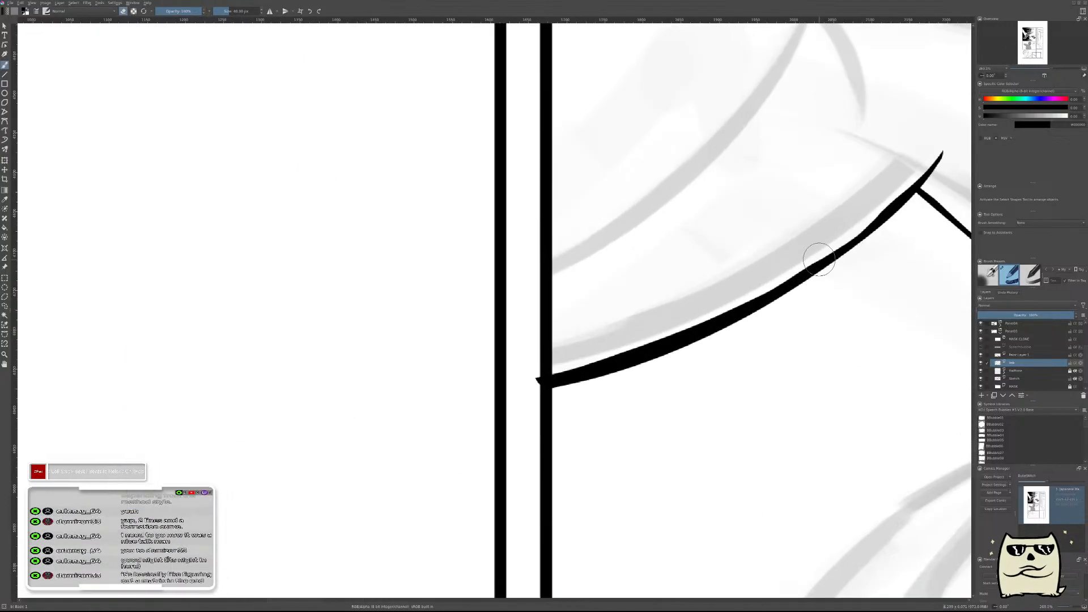
pyautogui.click(1030, 356)
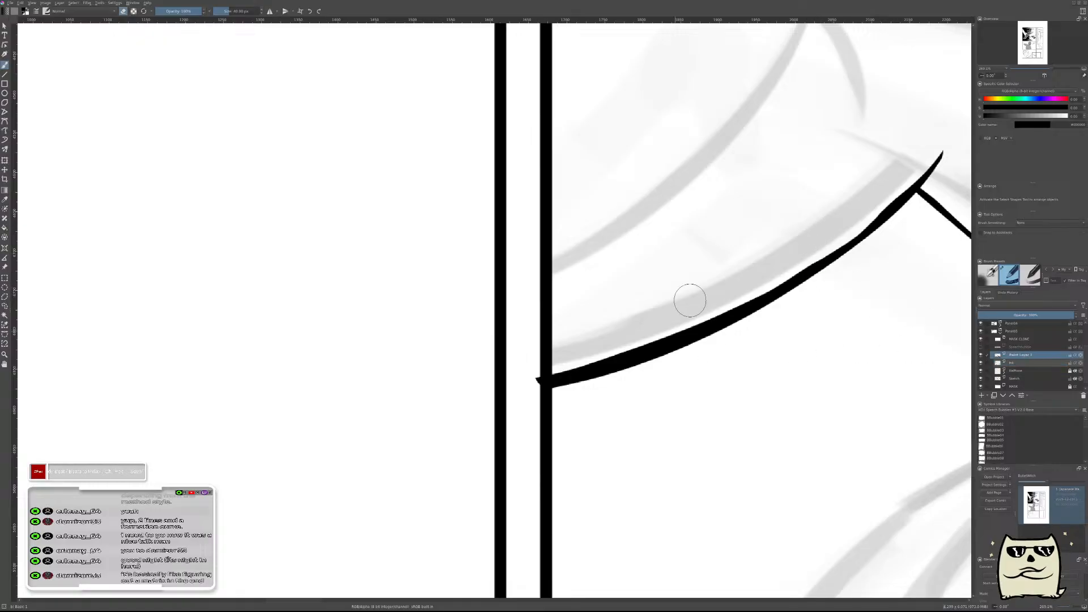
pyautogui.moveTo(833, 228)
pyautogui.mouseDown()
pyautogui.moveTo(651, 335)
pyautogui.moveTo(454, 353)
pyautogui.mouseUp()
pyautogui.hotkey('ctrl', 'z')
pyautogui.moveTo(787, 261); pyautogui.dragTo(511, 355)
pyautogui.moveTo(831, 234); pyautogui.dragTo(513, 346)
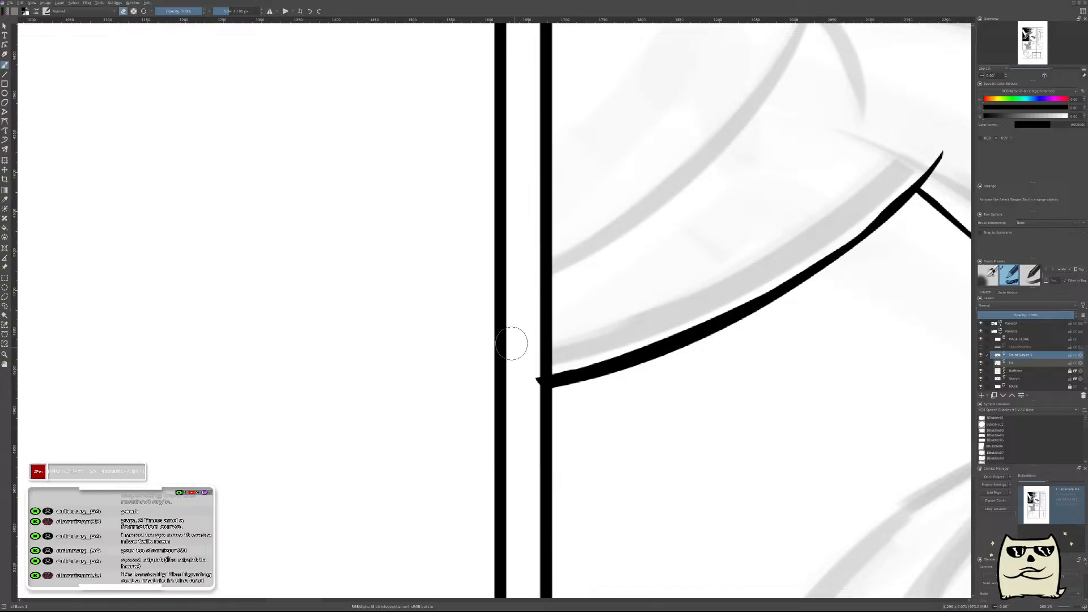
pyautogui.moveTo(832, 237); pyautogui.dragTo(513, 328)
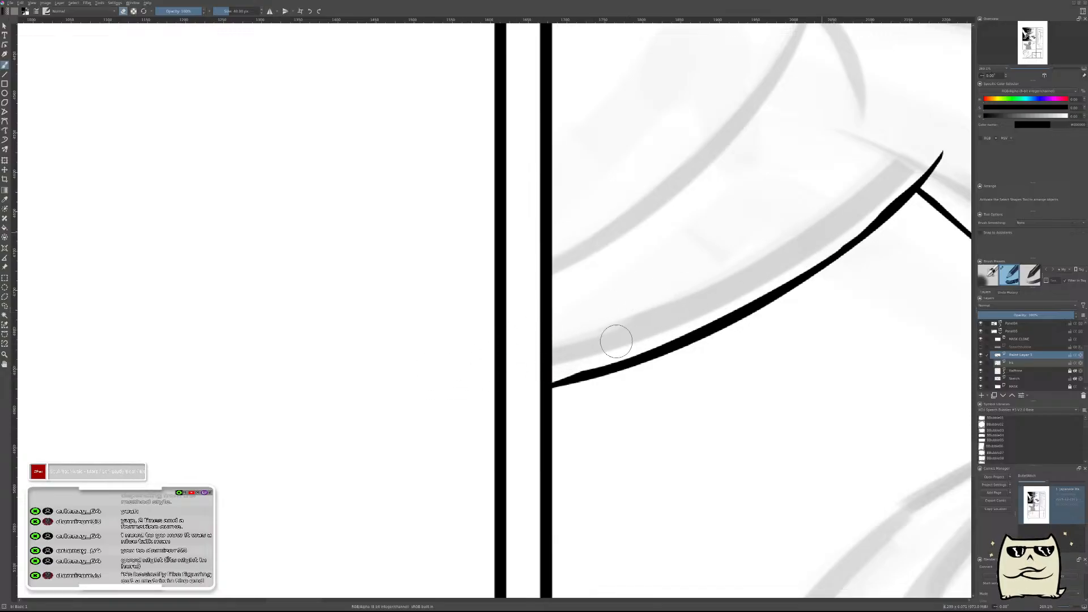
# Erase more of the forearm line's upper edge from its middle to the border so it becomes a fine line.
pyautogui.moveTo(818, 235); pyautogui.dragTo(719, 297)
pyautogui.moveTo(778, 262)
pyautogui.mouseDown()
pyautogui.moveTo(643, 337)
pyautogui.moveTo(767, 281)
pyautogui.mouseUp()
pyautogui.moveTo(649, 338)
pyautogui.mouseDown()
pyautogui.moveTo(695, 302)
pyautogui.moveTo(560, 368)
pyautogui.moveTo(705, 301)
pyautogui.moveTo(575, 363)
pyautogui.moveTo(508, 361)
pyautogui.mouseUp()
pyautogui.hotkey('ctrl', 'z')
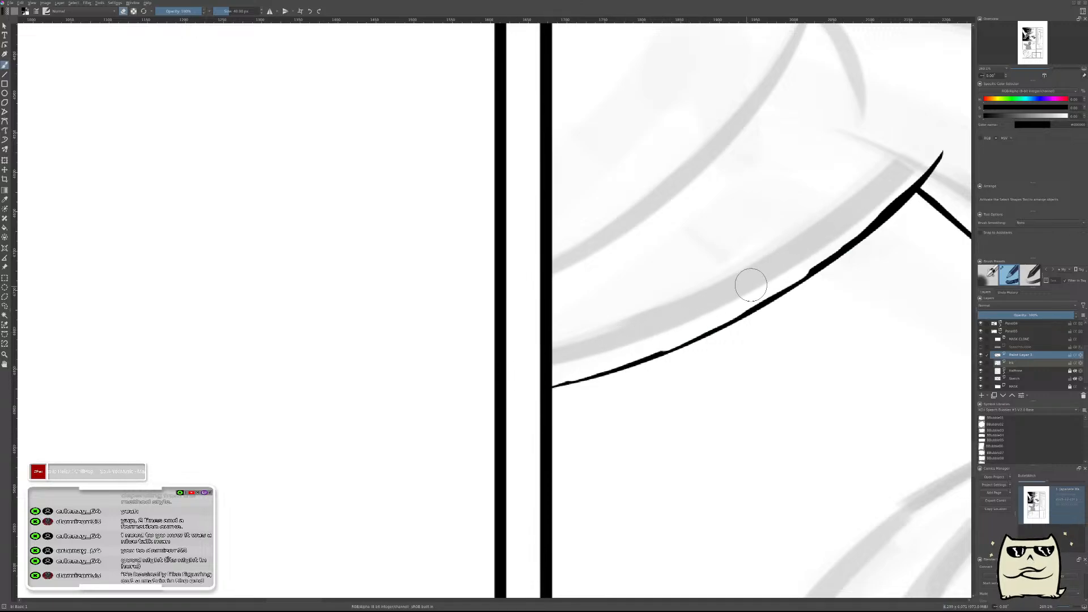
# Return to the unmirrored view, merge the forearm line into the ink layer, and add a new paint layer above it.
pyautogui.scroll(-5, 867, 304)
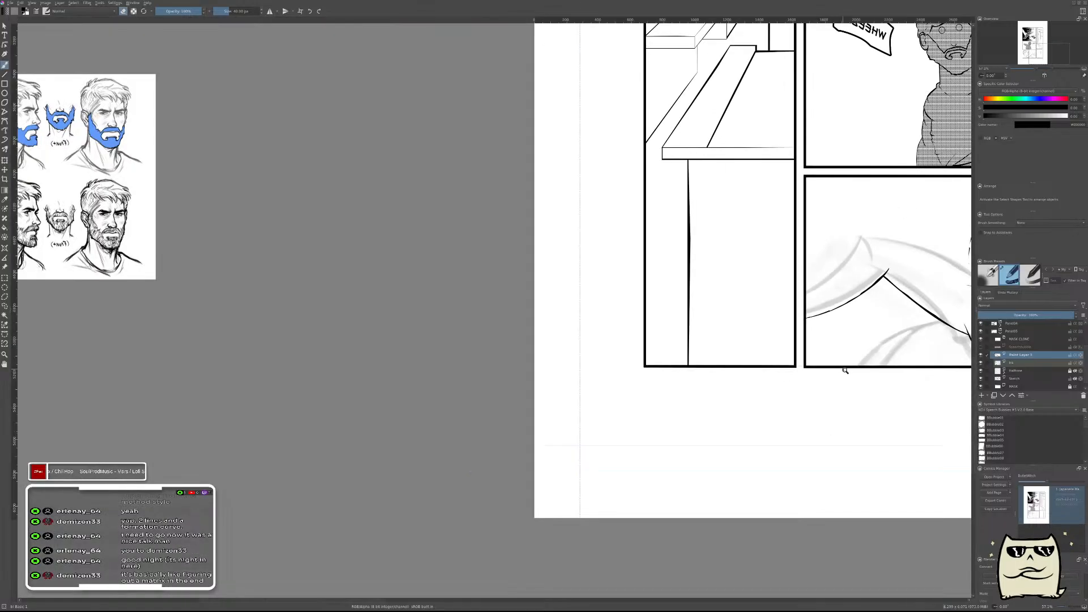
pyautogui.press('m')
pyautogui.moveTo(529, 408); pyautogui.dragTo(931, 439)
pyautogui.moveTo(713, 421); pyautogui.dragTo(916, 448)
pyautogui.hotkey('ctrl', 'e')
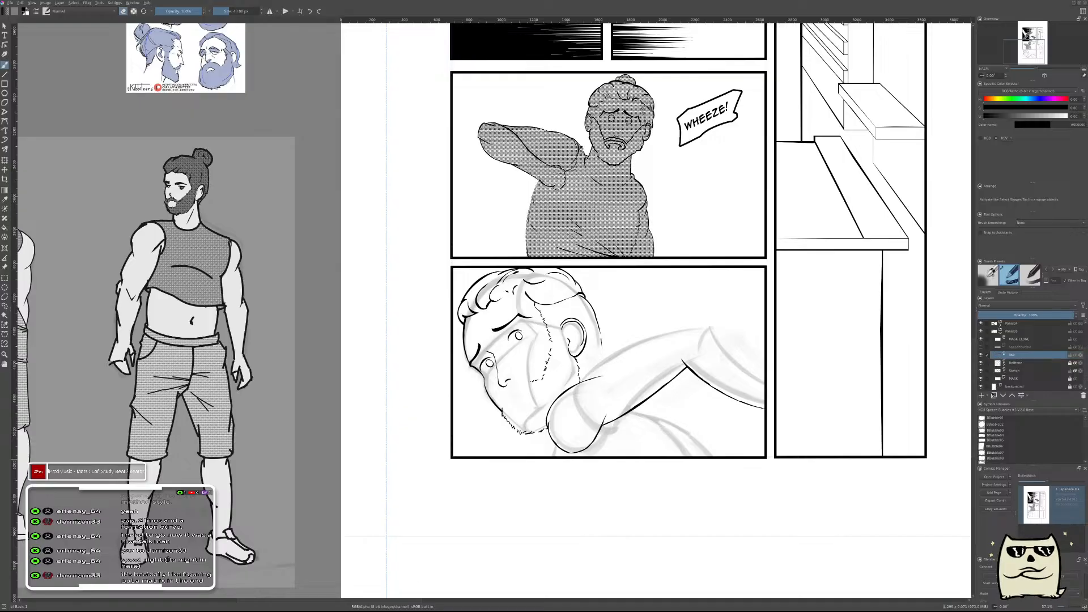
pyautogui.press('Insert')
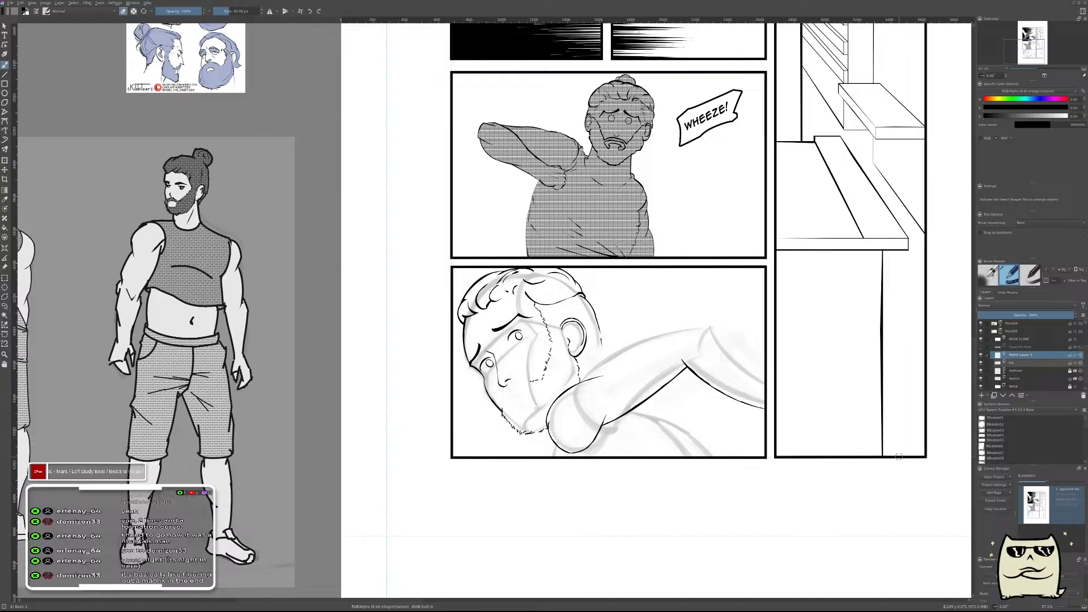
pyautogui.moveTo(599, 368); pyautogui.dragTo(647, 387)
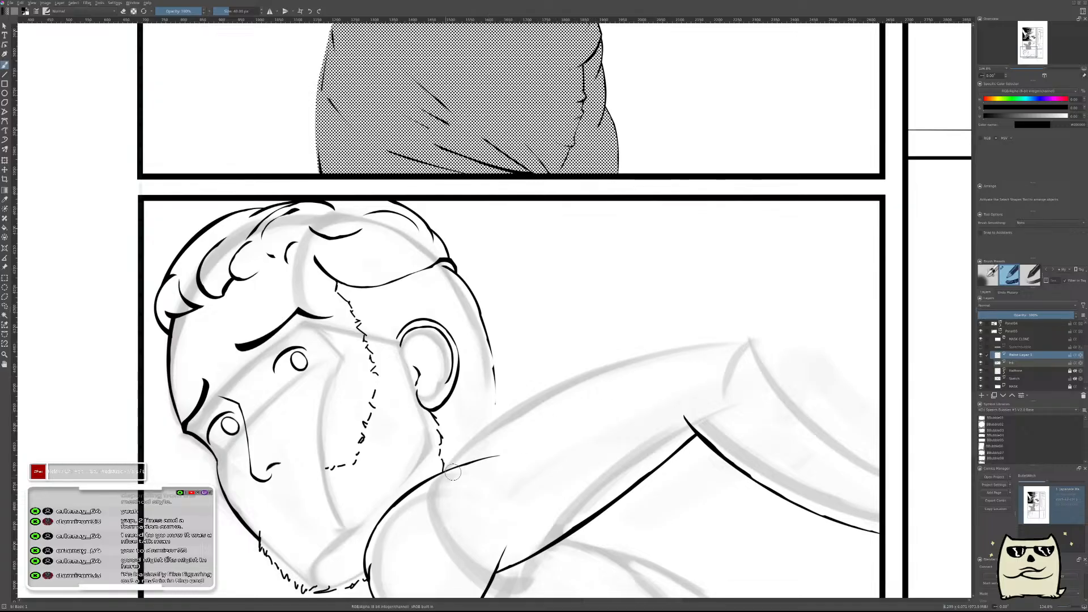
pyautogui.moveTo(429, 498); pyautogui.dragTo(611, 383)
pyautogui.hotkey('ctrl', 'z')
pyautogui.moveTo(445, 480)
pyautogui.mouseDown()
pyautogui.moveTo(680, 341)
pyautogui.moveTo(708, 337)
pyautogui.mouseUp()
pyautogui.hotkey('ctrl', 'z')
pyautogui.moveTo(602, 453)
pyautogui.mouseDown()
pyautogui.moveTo(643, 286)
pyautogui.moveTo(600, 412)
pyautogui.mouseUp()
pyautogui.moveTo(434, 446)
pyautogui.mouseDown()
pyautogui.moveTo(579, 352)
pyautogui.moveTo(769, 299)
pyautogui.mouseUp()
pyautogui.hotkey('ctrl', 'z')
pyautogui.moveTo(432, 446)
pyautogui.mouseDown()
pyautogui.moveTo(472, 407)
pyautogui.moveTo(708, 308)
pyautogui.mouseUp()
pyautogui.hotkey('ctrl', 'z')
# Paint a thick stroke along the upper arm's top edge from the shoulder to the elbow and switch to eraser mode.
pyautogui.moveTo(438, 445)
pyautogui.mouseDown()
pyautogui.moveTo(473, 407)
pyautogui.moveTo(729, 297)
pyautogui.mouseUp()
pyautogui.scroll(5, 472, 445)
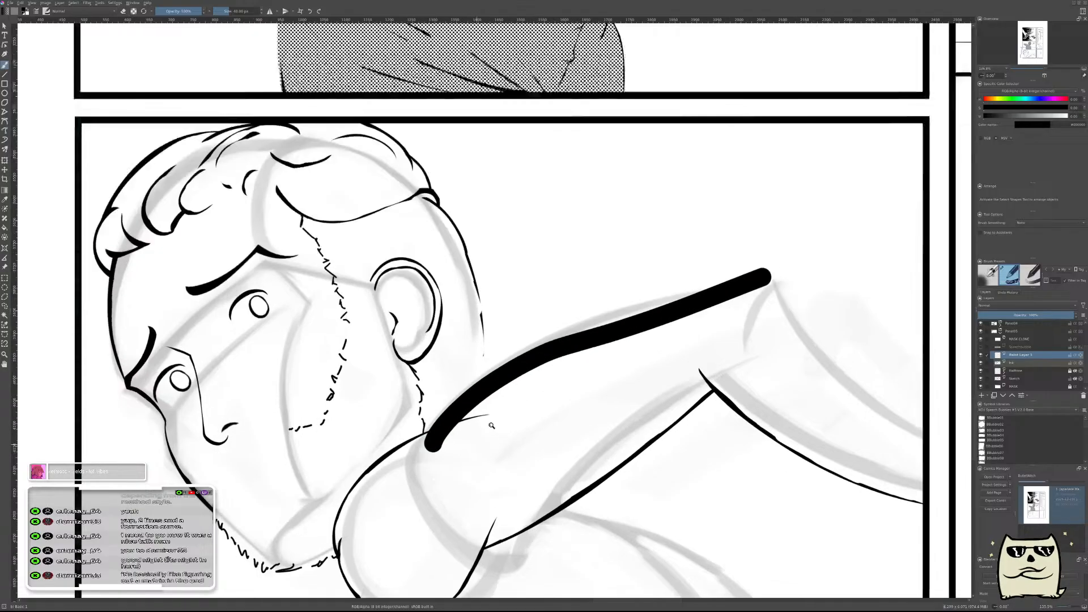
pyautogui.press('e')
pyautogui.moveTo(430, 445); pyautogui.dragTo(514, 387)
pyautogui.hotkey('ctrl', 'z')
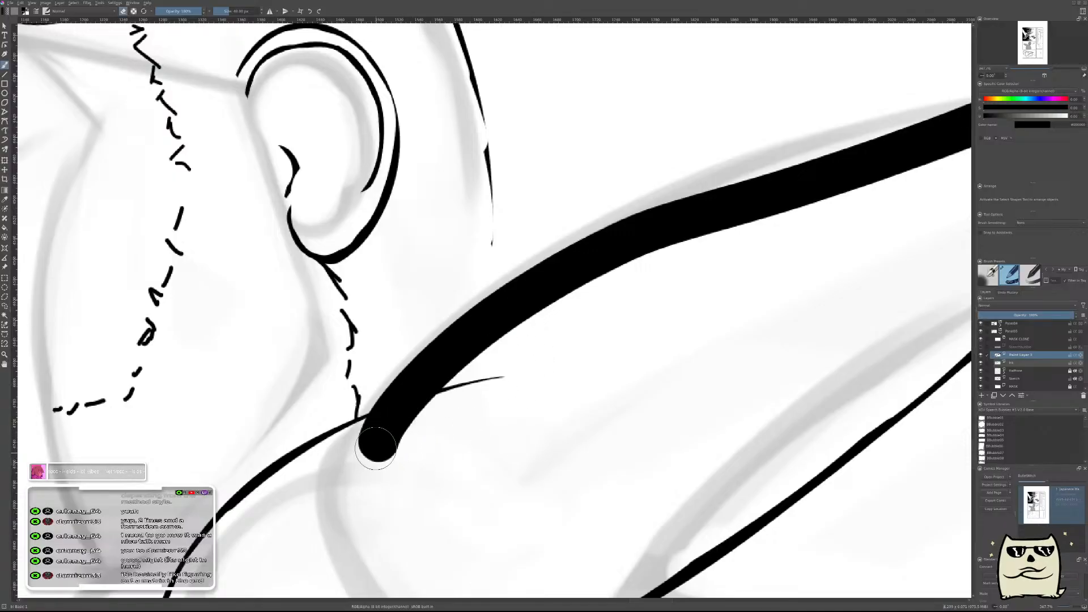
# Erase the underside of the arm's top stroke near the shoulder, tapering it to a thin line at the shoulder curve.
pyautogui.moveTo(374, 445); pyautogui.dragTo(473, 359)
pyautogui.moveTo(405, 430); pyautogui.dragTo(608, 310)
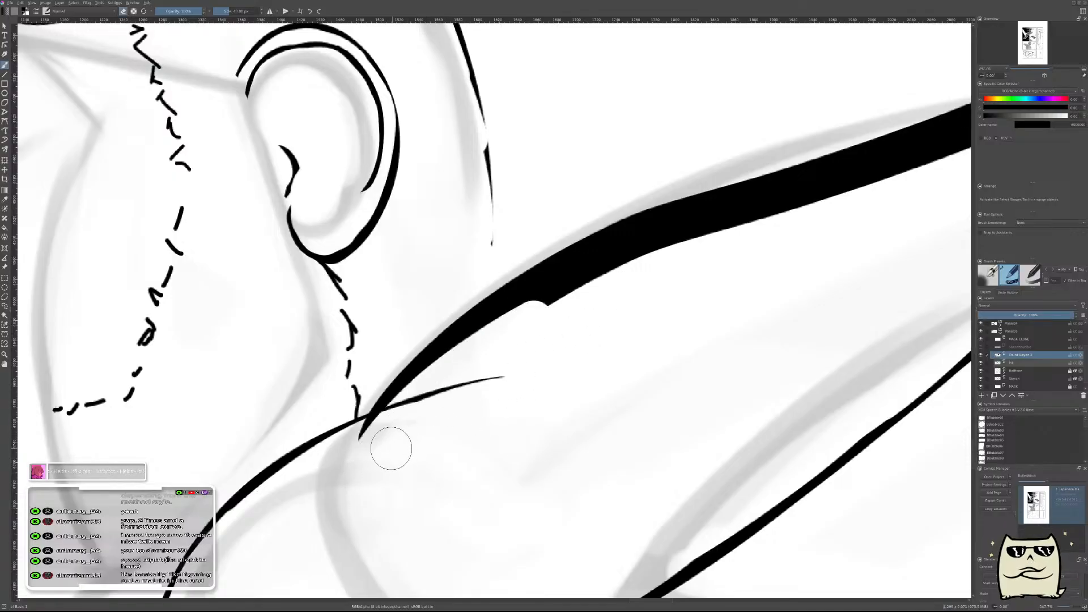
pyautogui.hotkey('ctrl', 'z')
pyautogui.moveTo(388, 443)
pyautogui.mouseDown()
pyautogui.moveTo(408, 440)
pyautogui.moveTo(445, 359)
pyautogui.mouseUp()
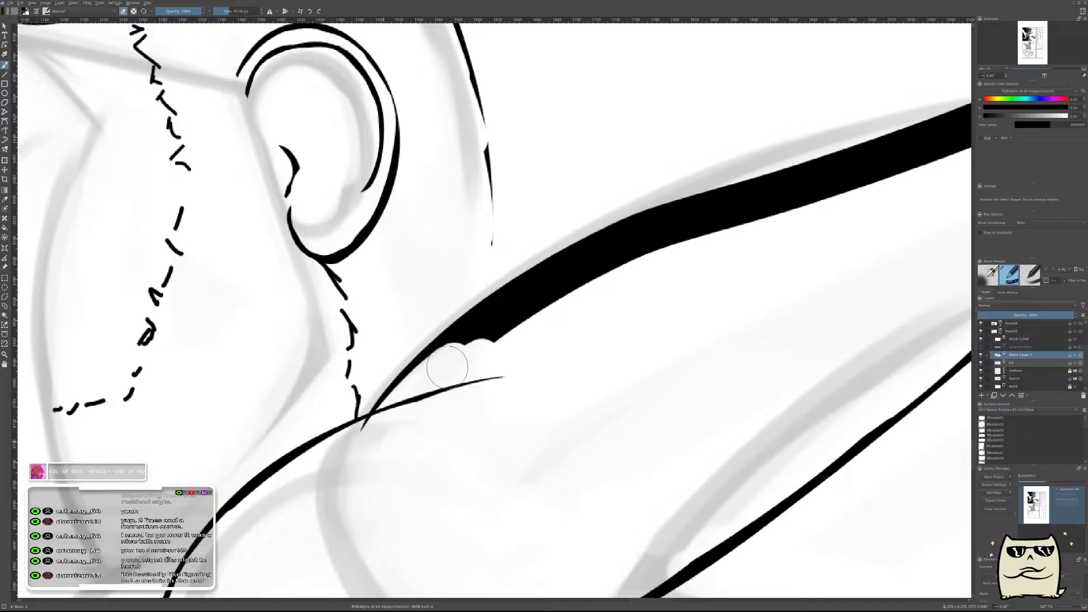
pyautogui.moveTo(422, 398)
pyautogui.mouseDown()
pyautogui.moveTo(537, 307)
pyautogui.moveTo(510, 320)
pyautogui.moveTo(653, 266)
pyautogui.mouseUp()
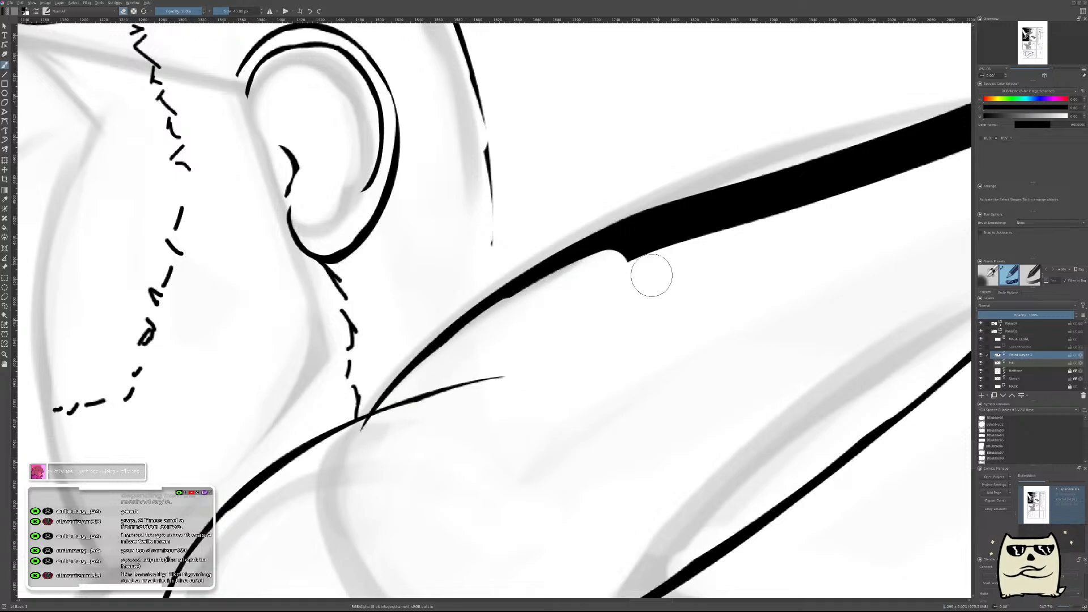
pyautogui.moveTo(437, 376); pyautogui.dragTo(653, 265)
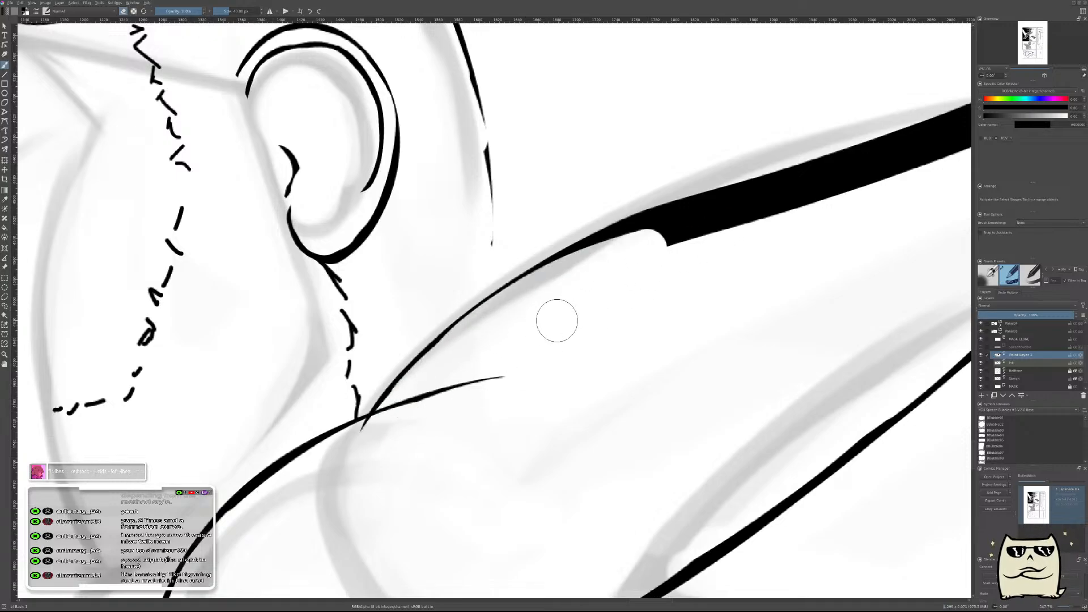
# Continue erasing the underside of the arm's top stroke along its middle section toward the elbow.
pyautogui.moveTo(674, 308); pyautogui.dragTo(496, 399)
pyautogui.moveTo(352, 428); pyautogui.dragTo(700, 291)
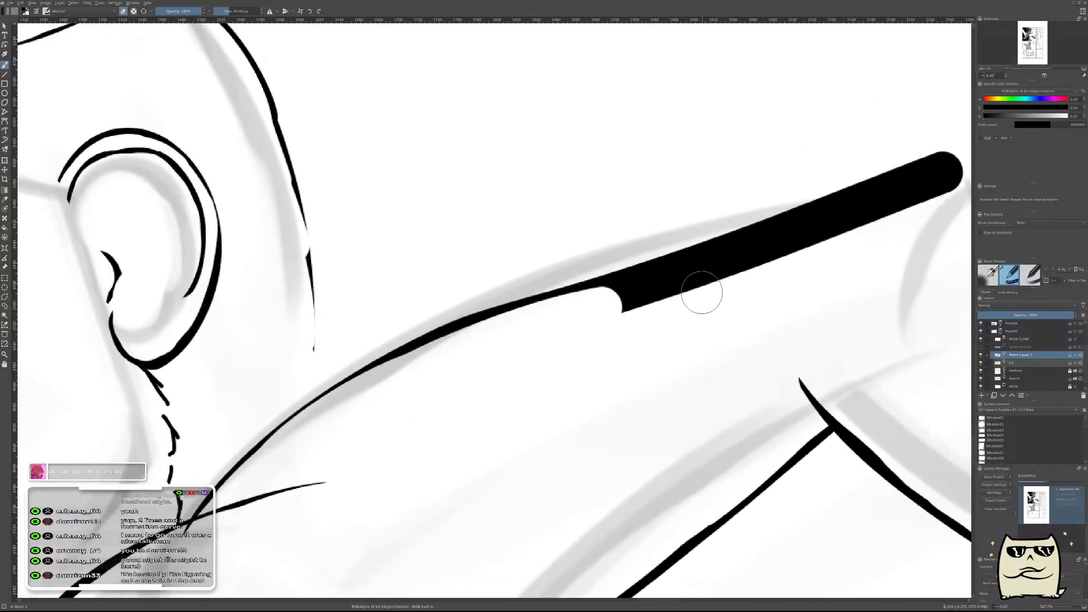
pyautogui.moveTo(342, 415); pyautogui.dragTo(746, 289)
pyautogui.moveTo(442, 379); pyautogui.dragTo(822, 244)
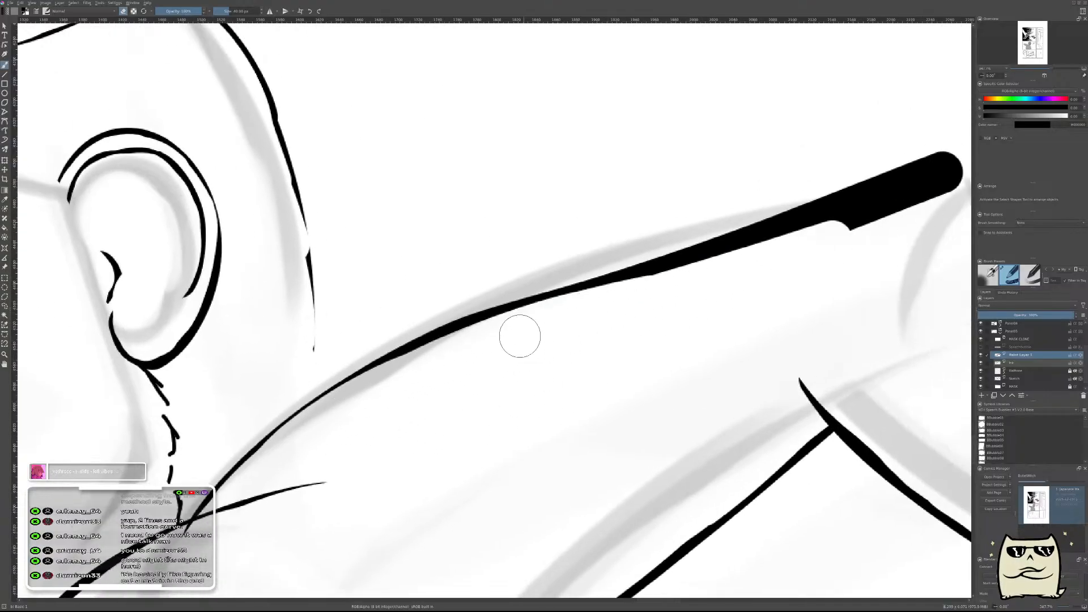
pyautogui.moveTo(583, 306); pyautogui.dragTo(902, 204)
# Erase the underside of the arm's top stroke at its elbow end, removing the rounded cap to leave a thin tip.
pyautogui.moveTo(798, 282); pyautogui.dragTo(542, 385)
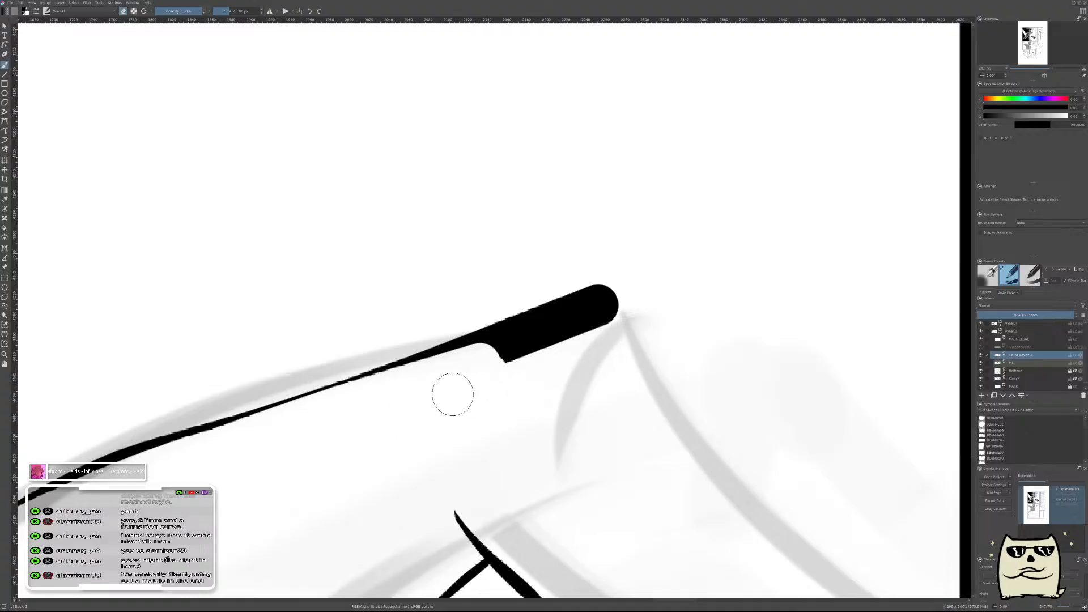
pyautogui.moveTo(343, 425); pyautogui.dragTo(627, 305)
pyautogui.hotkey('ctrl', 'z')
pyautogui.moveTo(379, 411); pyautogui.dragTo(855, 226)
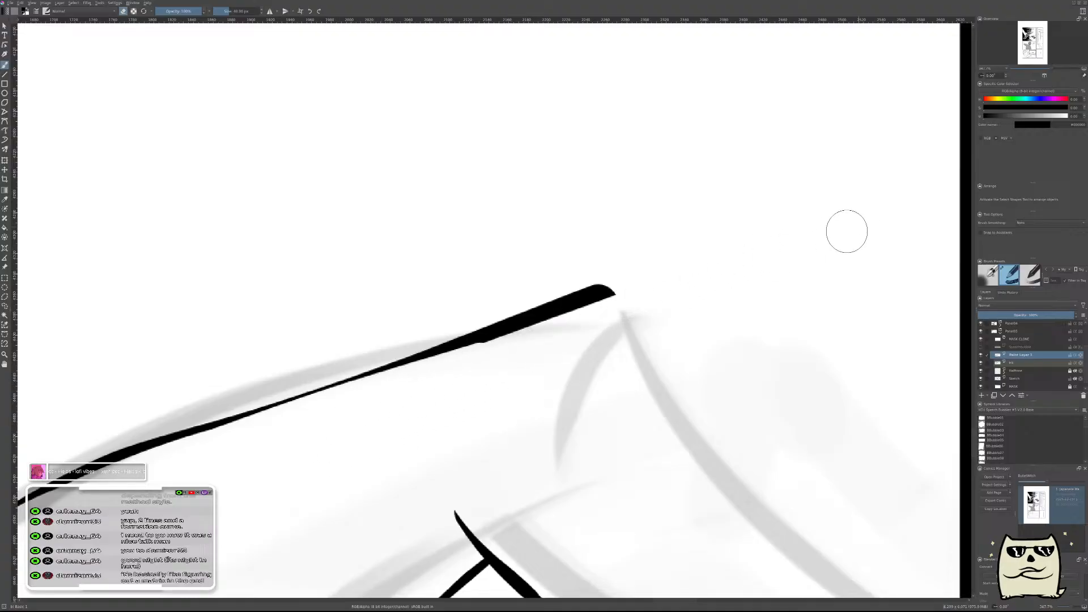
pyautogui.moveTo(415, 388); pyautogui.dragTo(824, 228)
pyautogui.scroll(-8, 702, 336)
pyautogui.scroll(4, 702, 336)
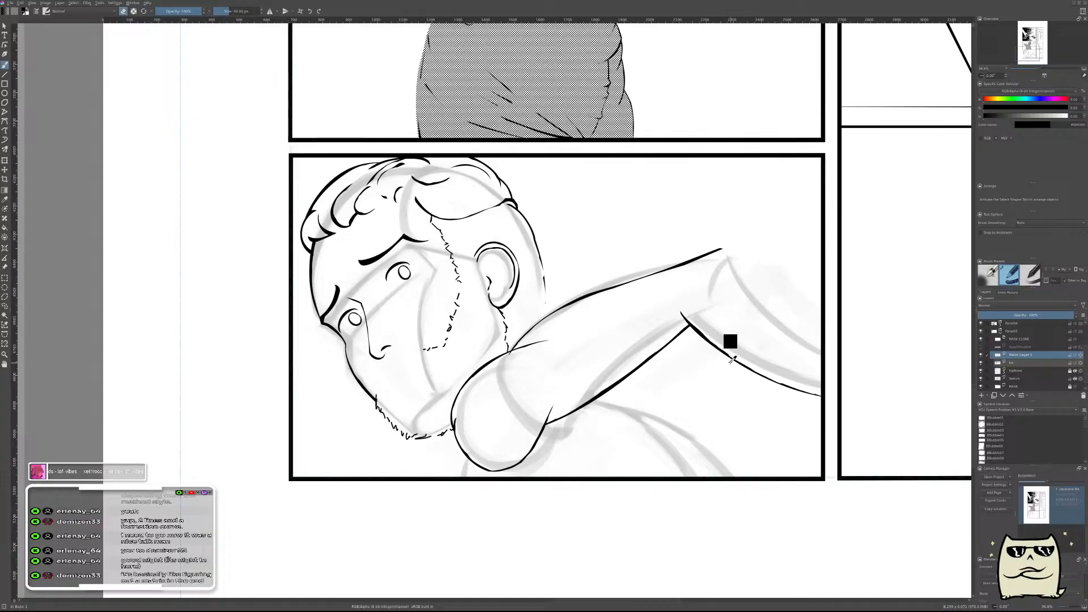
# Trim the arm's top line where it crosses below the shoulder curve and merge its paint layer into the ink layer.
pyautogui.click(1013, 363)
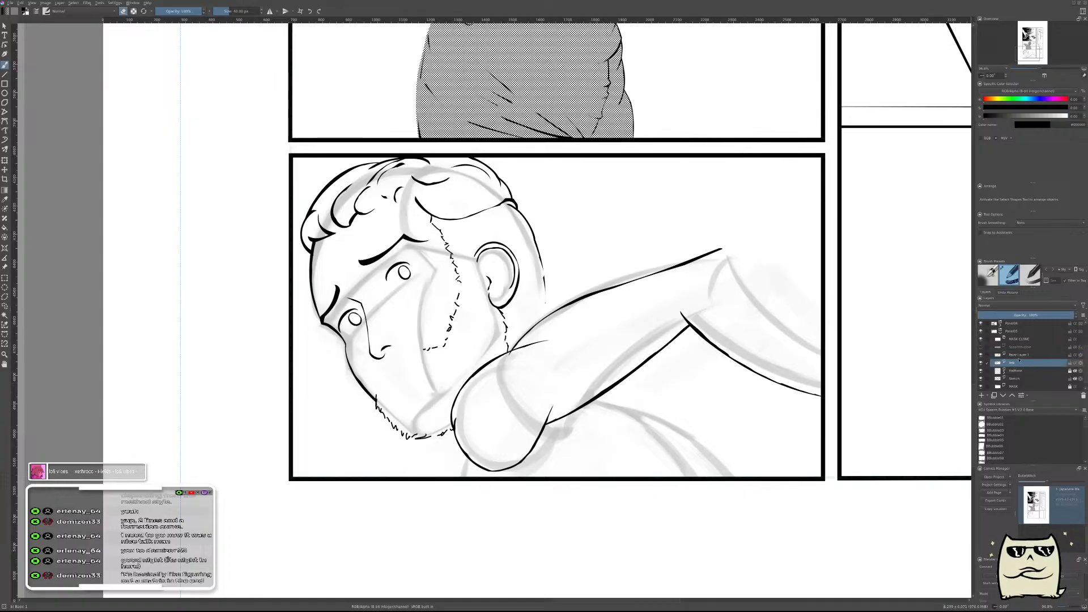
pyautogui.click(1021, 356)
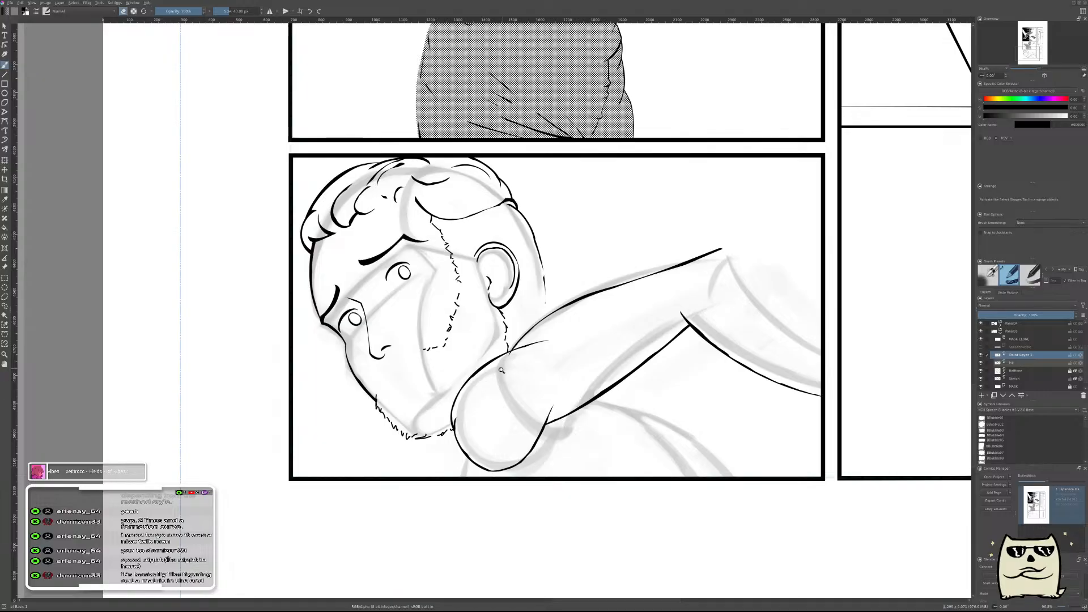
pyautogui.scroll(5, 510, 363)
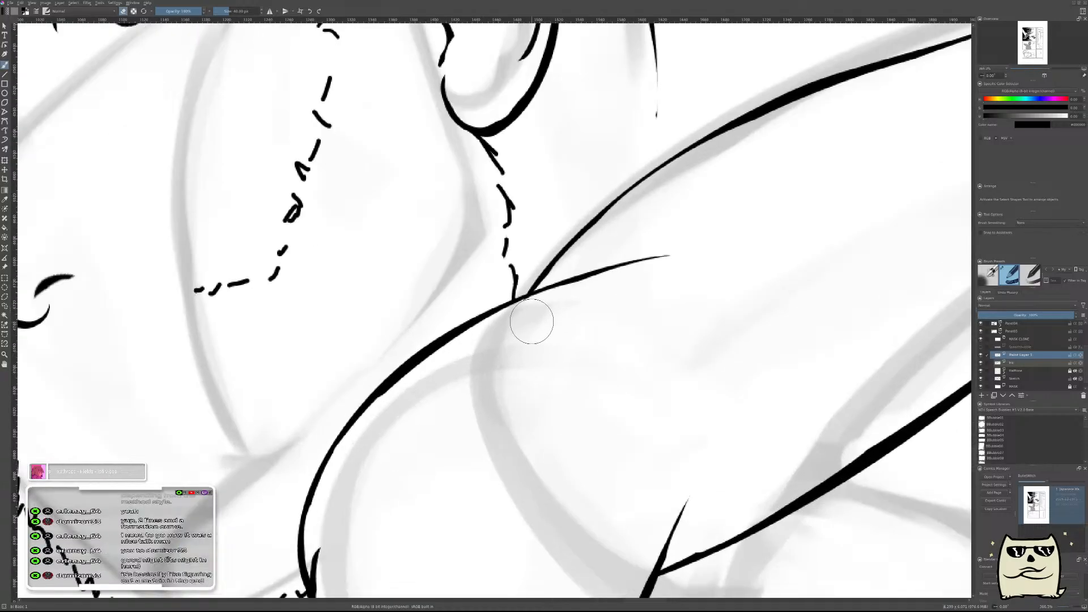
pyautogui.scroll(-6, 528, 323)
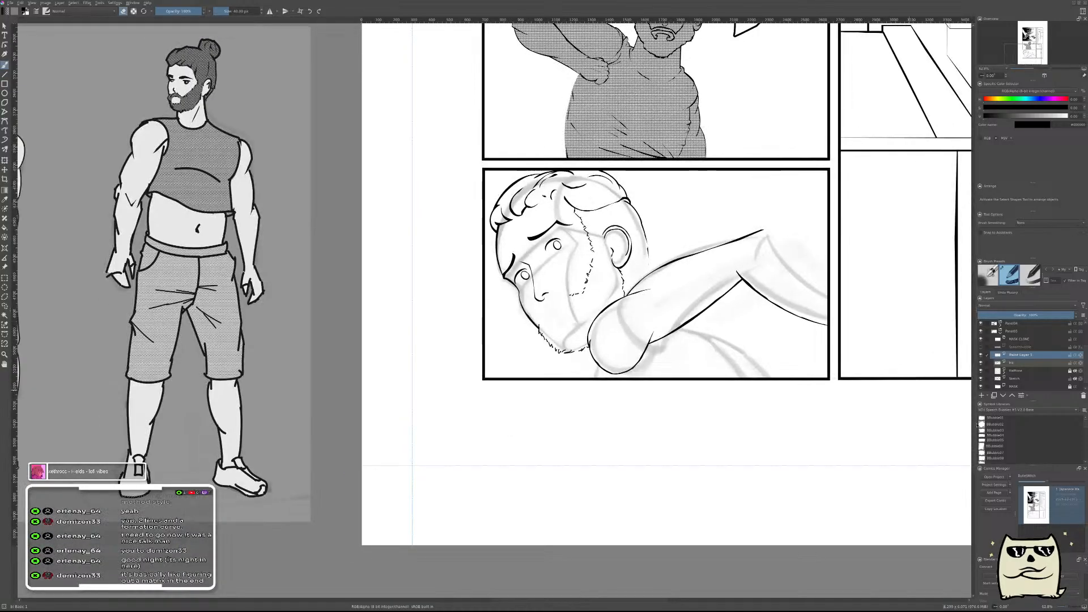
pyautogui.hotkey('ctrl', 'e')
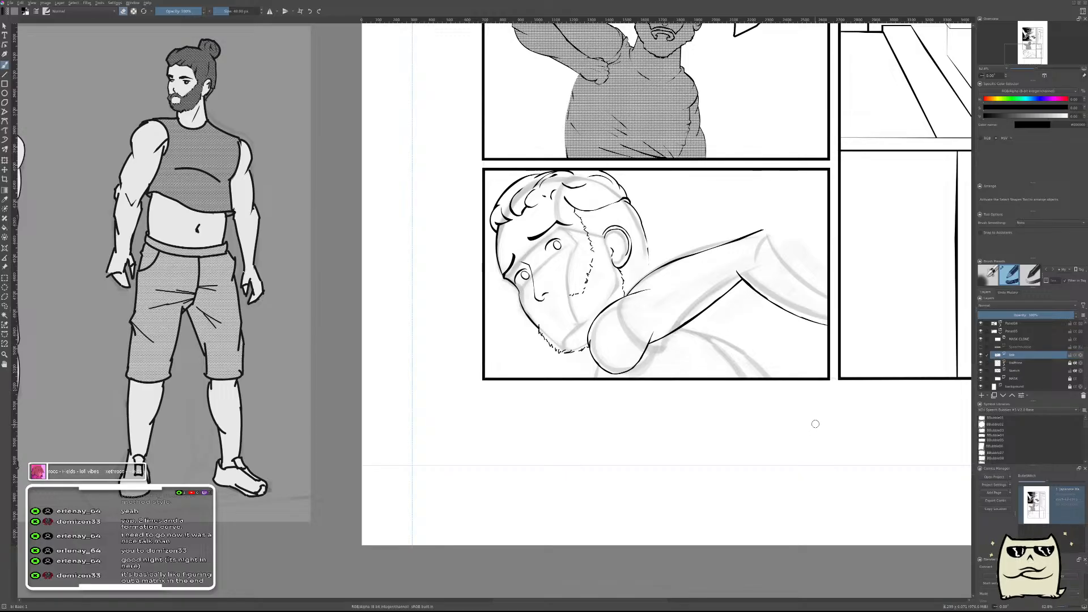
# In mirrored view, add a new paint layer and form a short tapered curve descending from the arm's top line at the elbow.
pyautogui.press('m')
pyautogui.moveTo(609, 357); pyautogui.dragTo(656, 431)
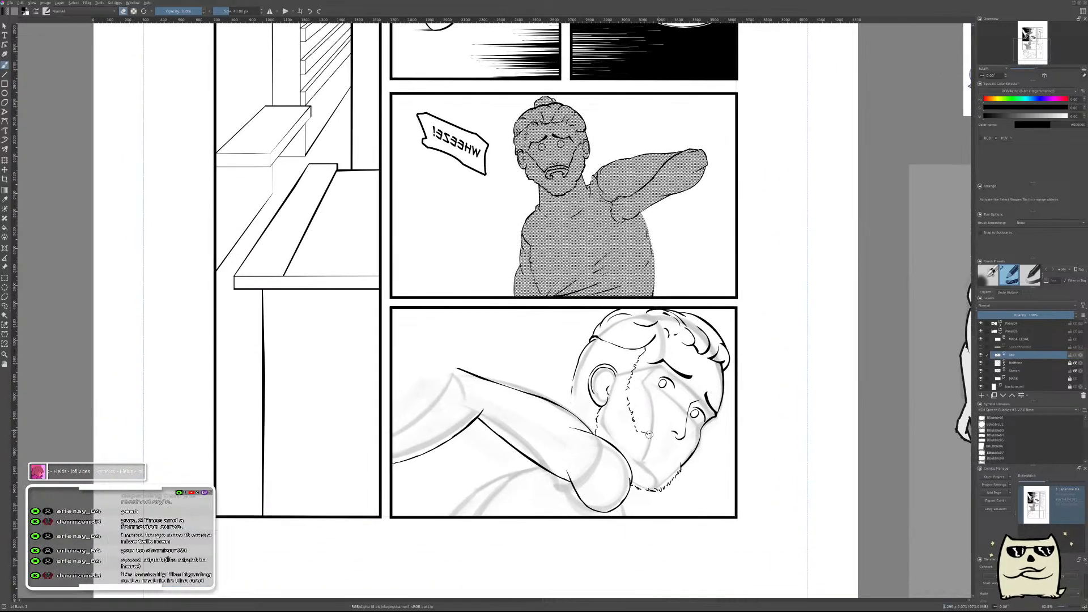
pyautogui.moveTo(486, 423); pyautogui.dragTo(529, 389)
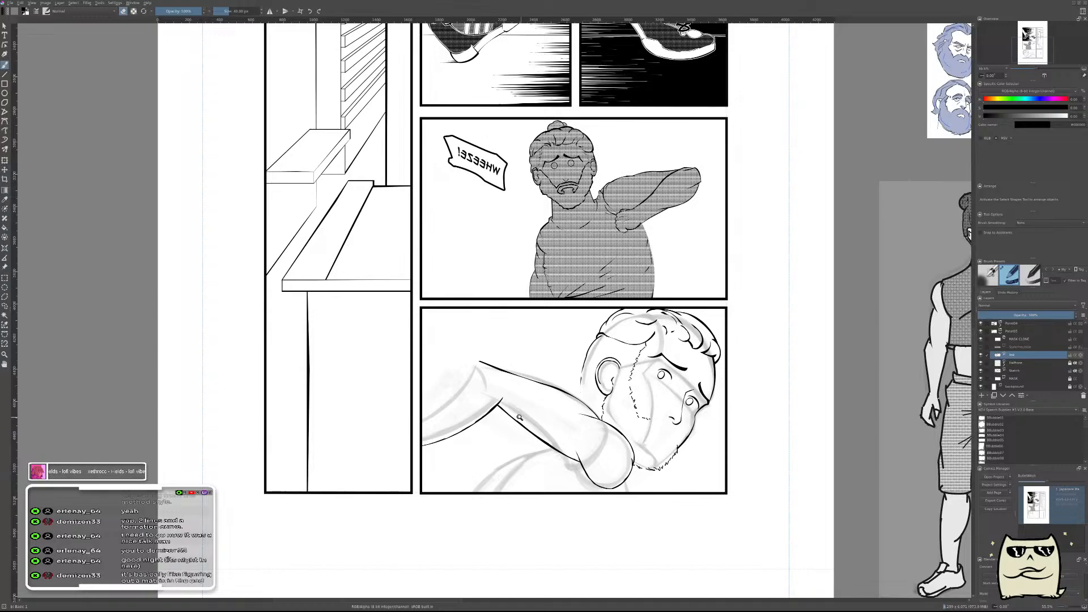
pyautogui.scroll(8, 513, 412)
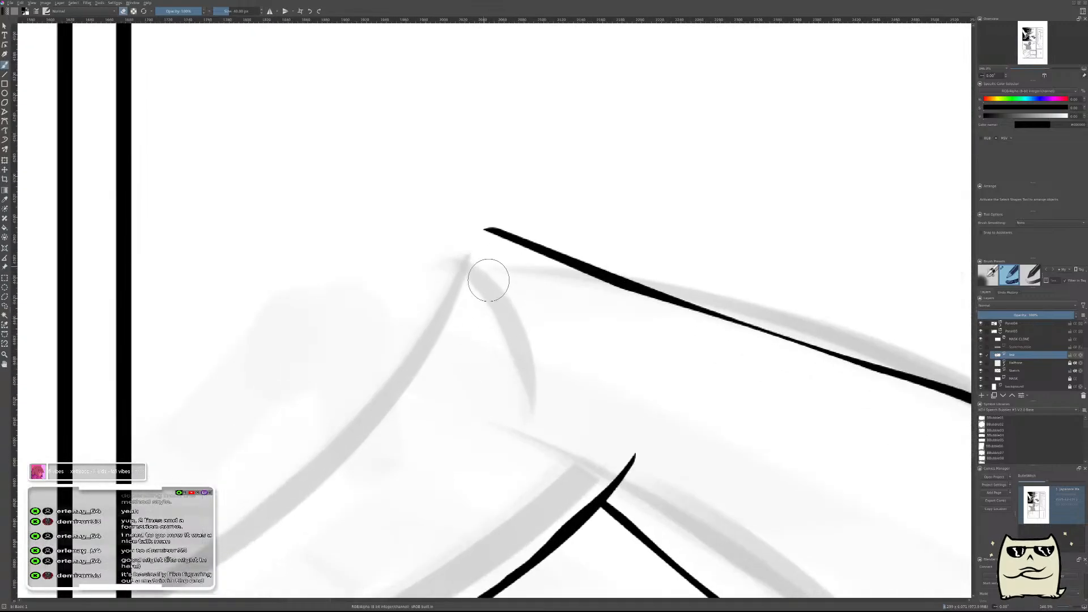
pyautogui.press('Insert')
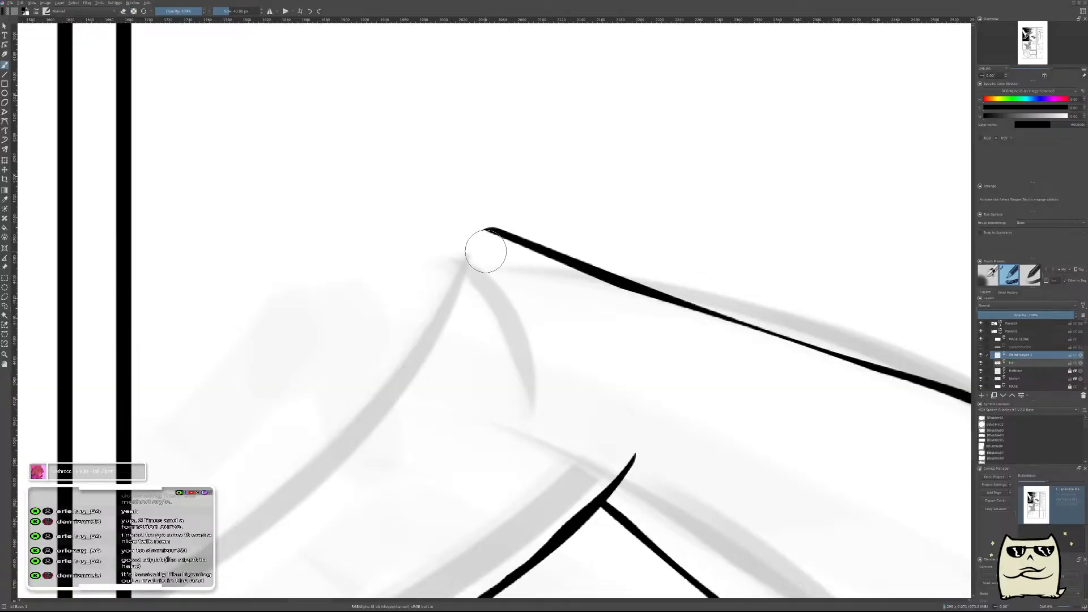
pyautogui.moveTo(486, 253); pyautogui.dragTo(502, 294)
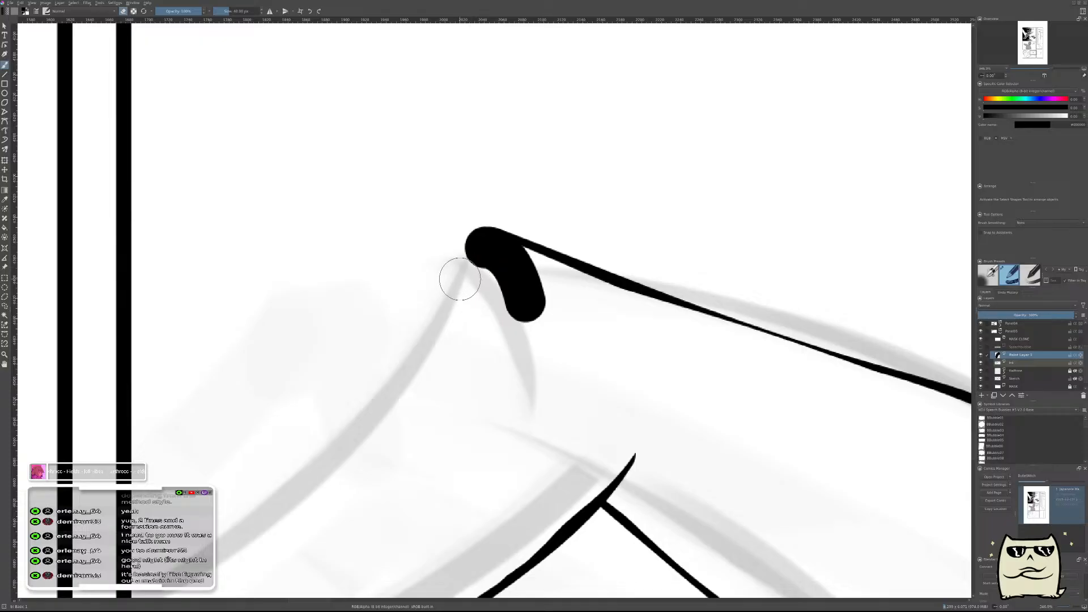
pyautogui.moveTo(451, 266)
pyautogui.mouseDown()
pyautogui.moveTo(491, 313)
pyautogui.moveTo(460, 265)
pyautogui.moveTo(484, 254)
pyautogui.moveTo(492, 310)
pyautogui.moveTo(463, 256)
pyautogui.moveTo(489, 253)
pyautogui.moveTo(507, 332)
pyautogui.mouseUp()
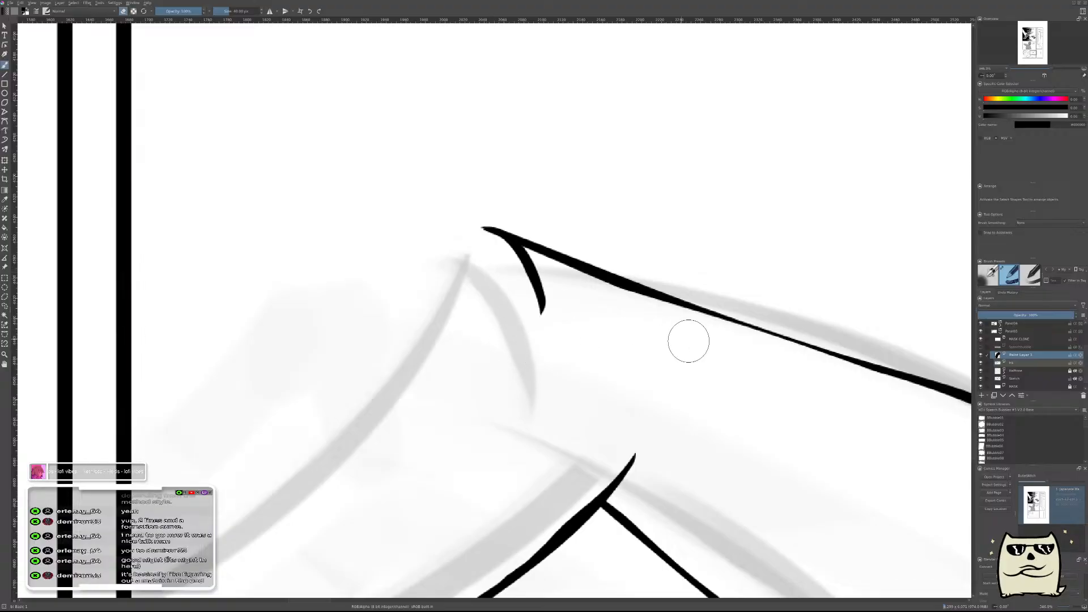
# Finish tapering the short curve below the arm's top line at the elbow and merge its paint layer into the ink layer.
pyautogui.moveTo(731, 349)
pyautogui.mouseDown()
pyautogui.moveTo(729, 402)
pyautogui.moveTo(742, 339)
pyautogui.mouseUp()
pyautogui.moveTo(640, 287)
pyautogui.mouseDown()
pyautogui.moveTo(649, 270)
pyautogui.moveTo(681, 348)
pyautogui.mouseUp()
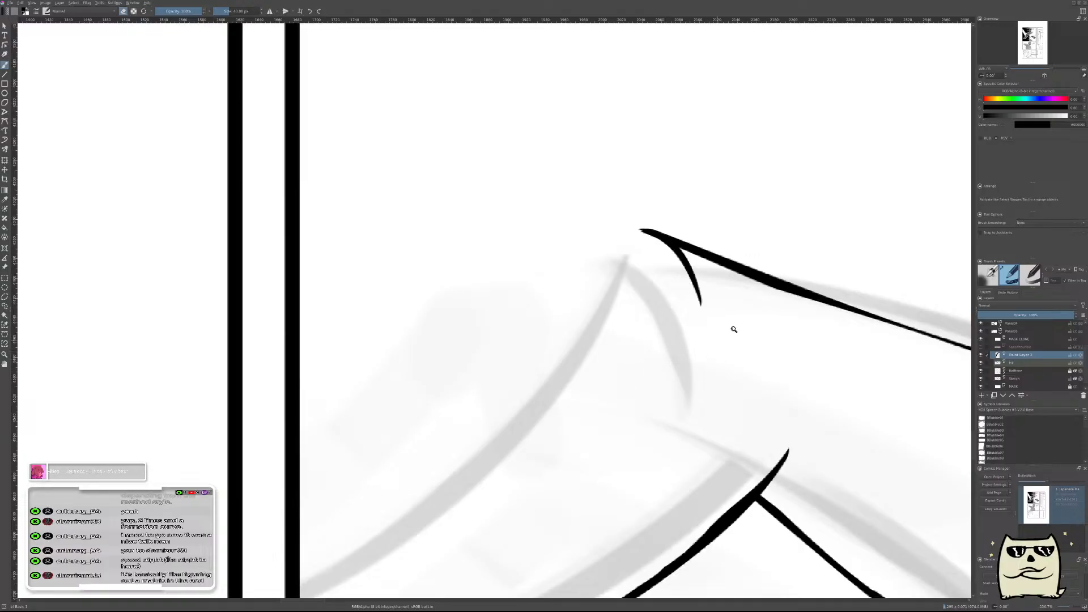
pyautogui.moveTo(746, 325); pyautogui.dragTo(801, 420)
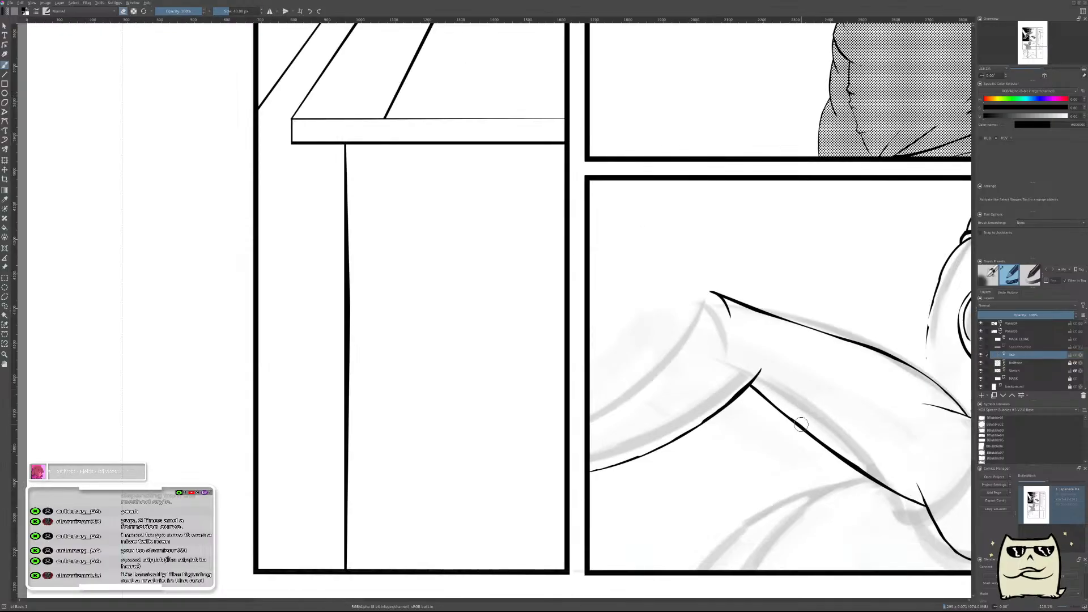
# In unmirrored view, paint a short thick stroke descending from the elbow on a new layer and erase both sides into a thin line.
pyautogui.press('m')
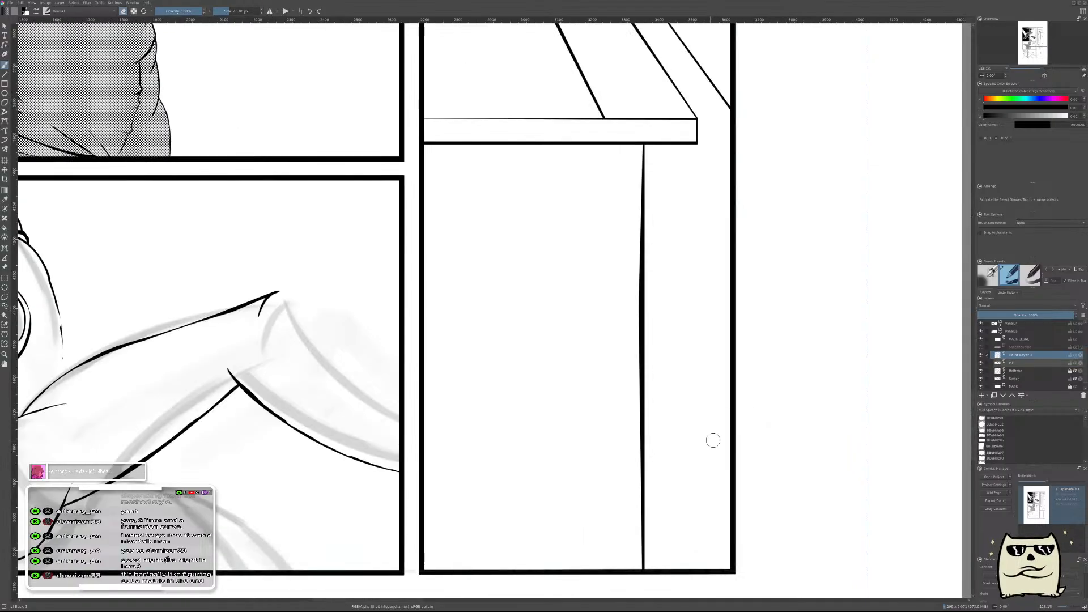
pyautogui.moveTo(417, 404); pyautogui.dragTo(686, 432)
pyautogui.moveTo(591, 369); pyautogui.dragTo(582, 314)
pyautogui.press('e')
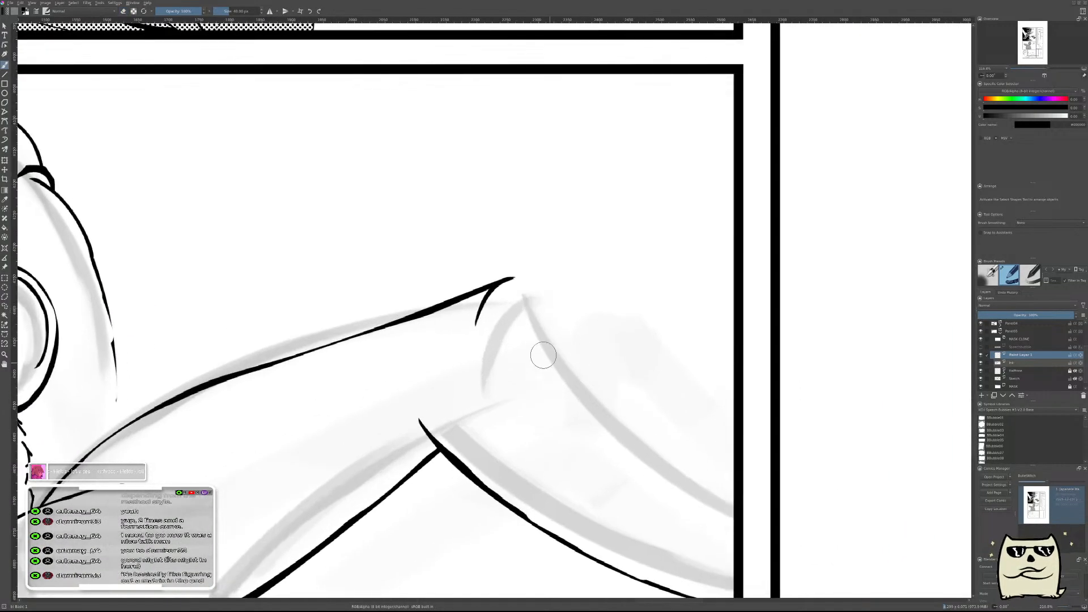
pyautogui.moveTo(509, 290); pyautogui.dragTo(548, 377)
pyautogui.hotkey('ctrl', 'z')
pyautogui.moveTo(506, 283); pyautogui.dragTo(547, 367)
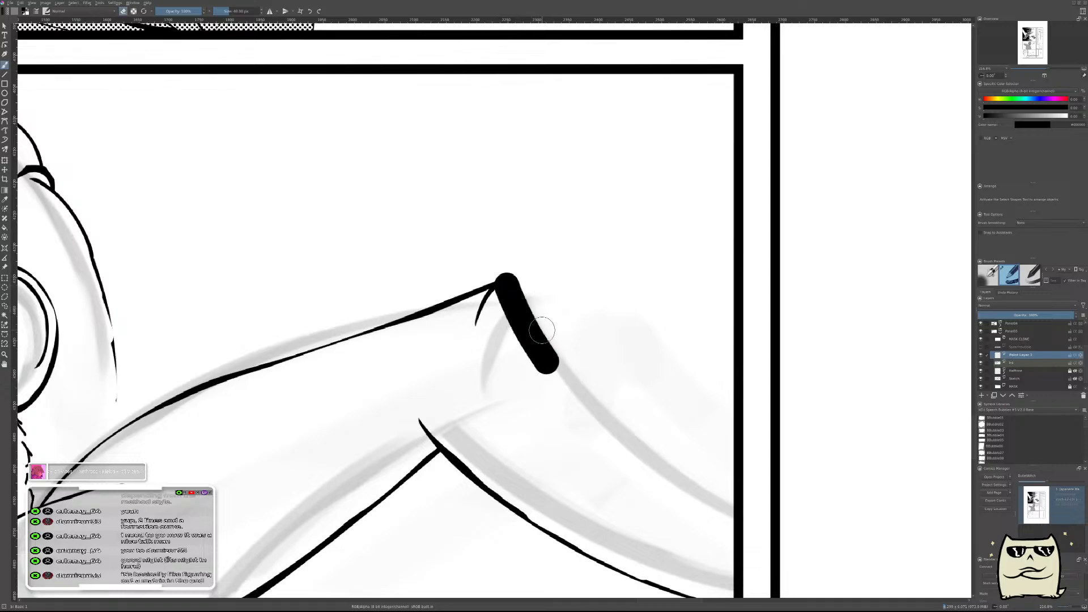
pyautogui.moveTo(509, 272); pyautogui.dragTo(561, 365)
pyautogui.moveTo(519, 301); pyautogui.dragTo(552, 363)
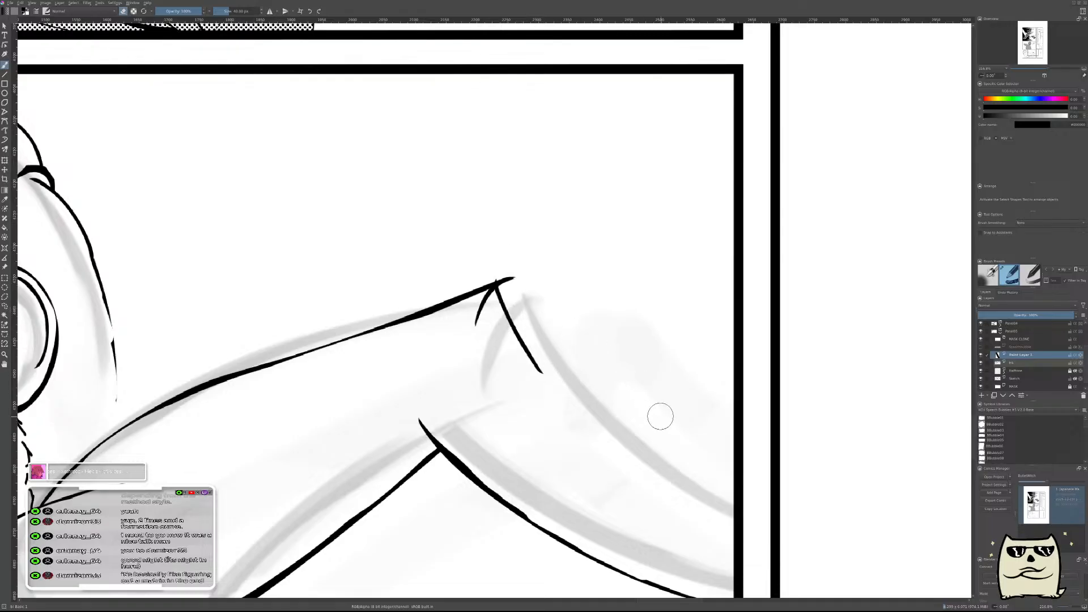
# Move the short descending line to the outer tip of the elbow and erase along its outer side to refine its thickness.
pyautogui.press('t')
pyautogui.moveTo(639, 371); pyautogui.dragTo(653, 369)
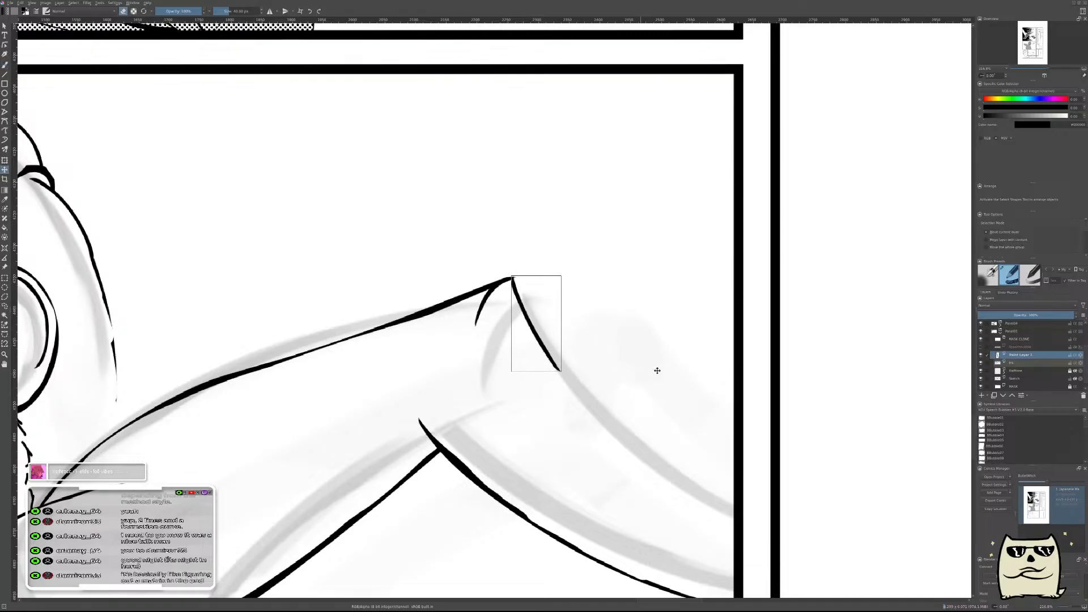
pyautogui.press('Left')
pyautogui.press('b')
pyautogui.moveTo(529, 293); pyautogui.dragTo(549, 342)
pyautogui.moveTo(518, 252); pyautogui.dragTo(612, 430)
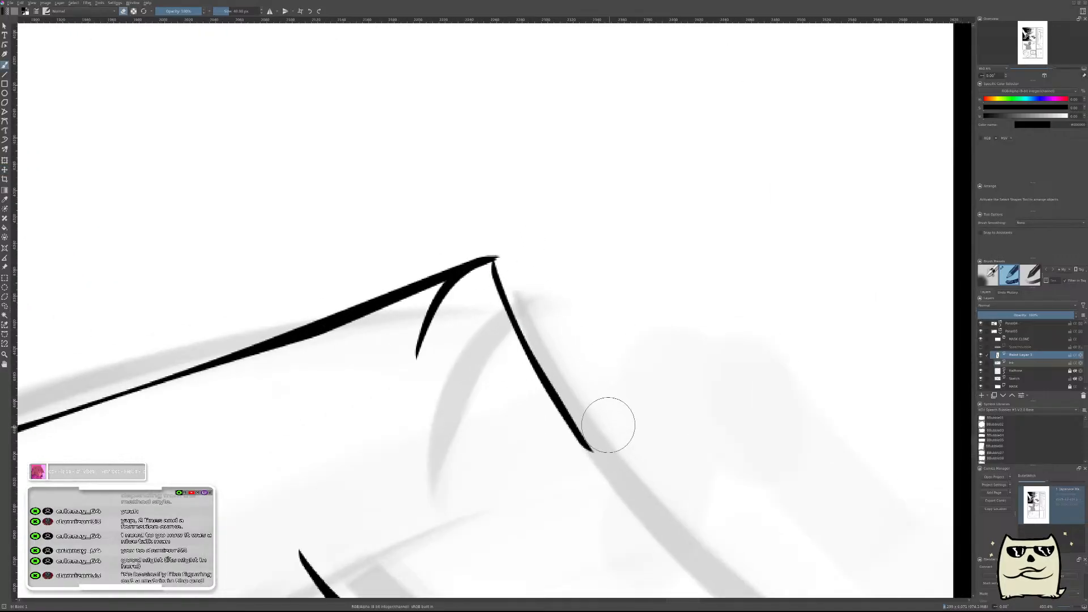
pyautogui.hotkey('ctrl', 'z')
pyautogui.moveTo(518, 249); pyautogui.dragTo(594, 420)
pyautogui.moveTo(616, 307); pyautogui.dragTo(622, 387)
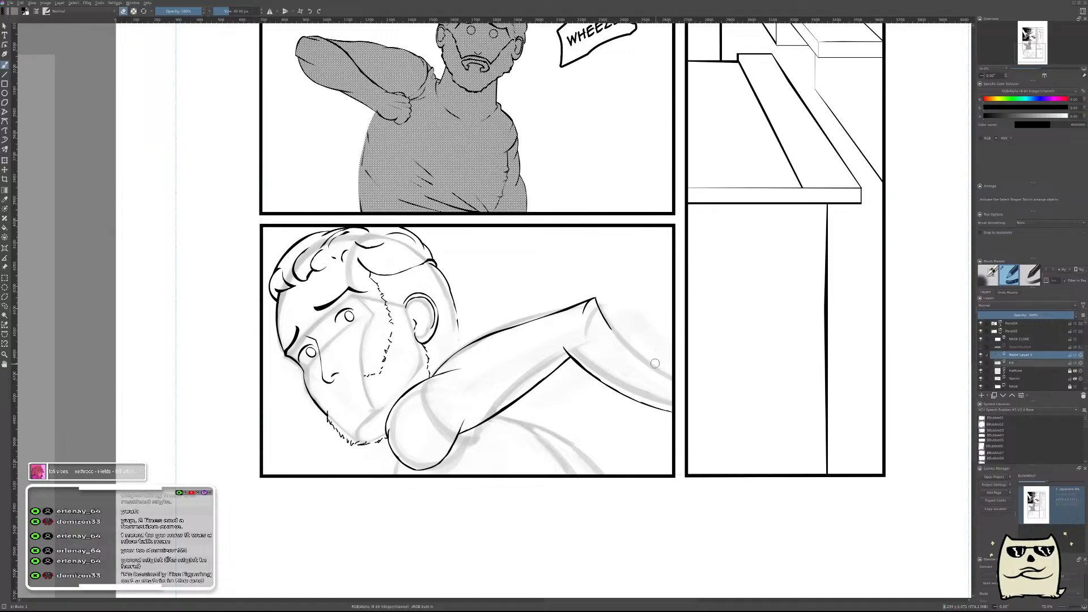
# In mirrored view, paint a thick curved stroke for the forearm's upper edge from inside the elbow across the panel border.
pyautogui.press('m')
pyautogui.moveTo(471, 362); pyautogui.dragTo(779, 346)
pyautogui.moveTo(684, 335); pyautogui.dragTo(711, 305)
pyautogui.moveTo(640, 294); pyautogui.dragTo(663, 265)
pyautogui.moveTo(757, 223)
pyautogui.mouseDown()
pyautogui.moveTo(719, 230)
pyautogui.moveTo(413, 494)
pyautogui.mouseUp()
pyautogui.hotkey('ctrl', 'z')
pyautogui.moveTo(788, 209)
pyautogui.mouseDown()
pyautogui.moveTo(714, 232)
pyautogui.moveTo(419, 499)
pyautogui.mouseUp()
pyautogui.press('e')
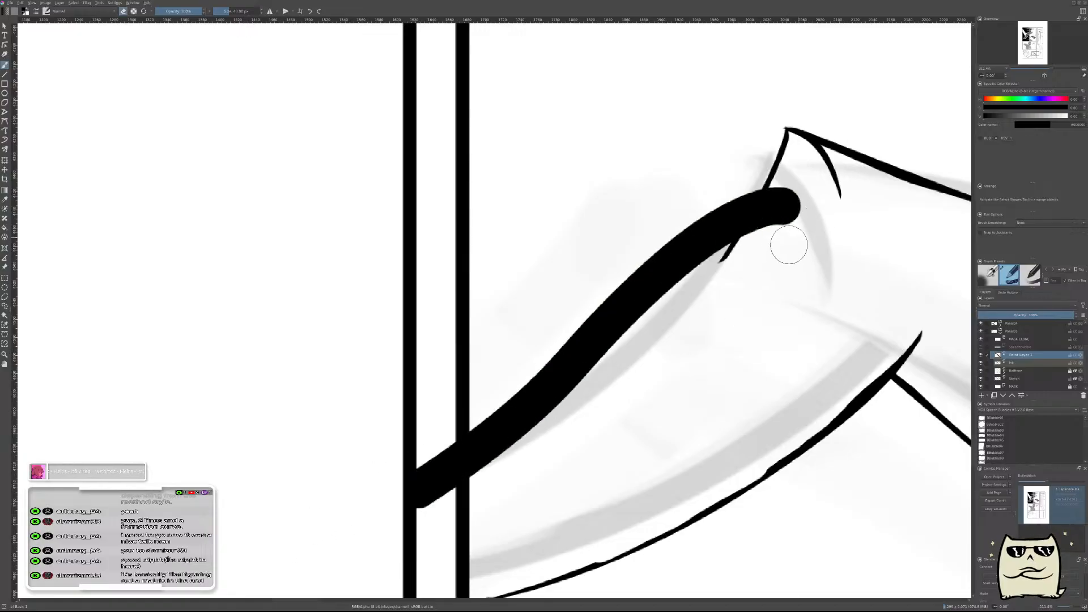
pyautogui.hotkey('ctrl', 'z')
pyautogui.press('e')
pyautogui.moveTo(804, 169)
pyautogui.mouseDown()
pyautogui.moveTo(770, 188)
pyautogui.moveTo(603, 354)
pyautogui.moveTo(417, 486)
pyautogui.mouseUp()
pyautogui.hotkey('ctrl', 'z')
pyautogui.moveTo(804, 184)
pyautogui.mouseDown()
pyautogui.moveTo(678, 249)
pyautogui.moveTo(419, 490)
pyautogui.mouseUp()
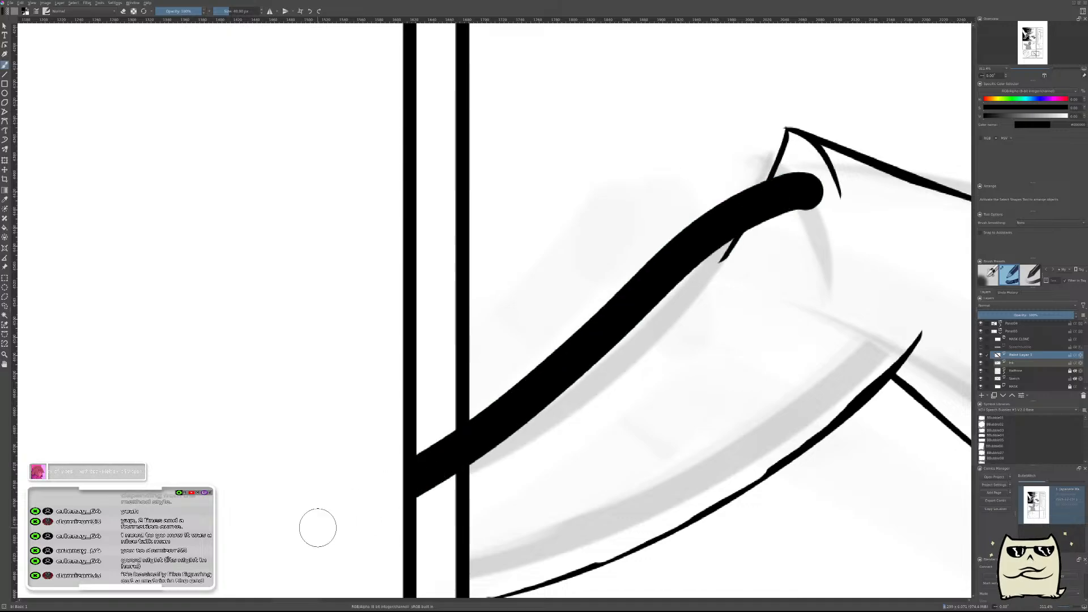
# Erase the underside of the thick forearm stroke into a thin line and remove the leftover fragment beyond the panel border.
pyautogui.press('e')
pyautogui.moveTo(840, 202)
pyautogui.mouseDown()
pyautogui.moveTo(785, 198)
pyautogui.moveTo(706, 232)
pyautogui.moveTo(578, 357)
pyautogui.moveTo(271, 528)
pyautogui.mouseUp()
pyautogui.hotkey('ctrl', 'z')
pyautogui.moveTo(848, 211)
pyautogui.mouseDown()
pyautogui.moveTo(759, 205)
pyautogui.moveTo(517, 408)
pyautogui.moveTo(301, 520)
pyautogui.mouseUp()
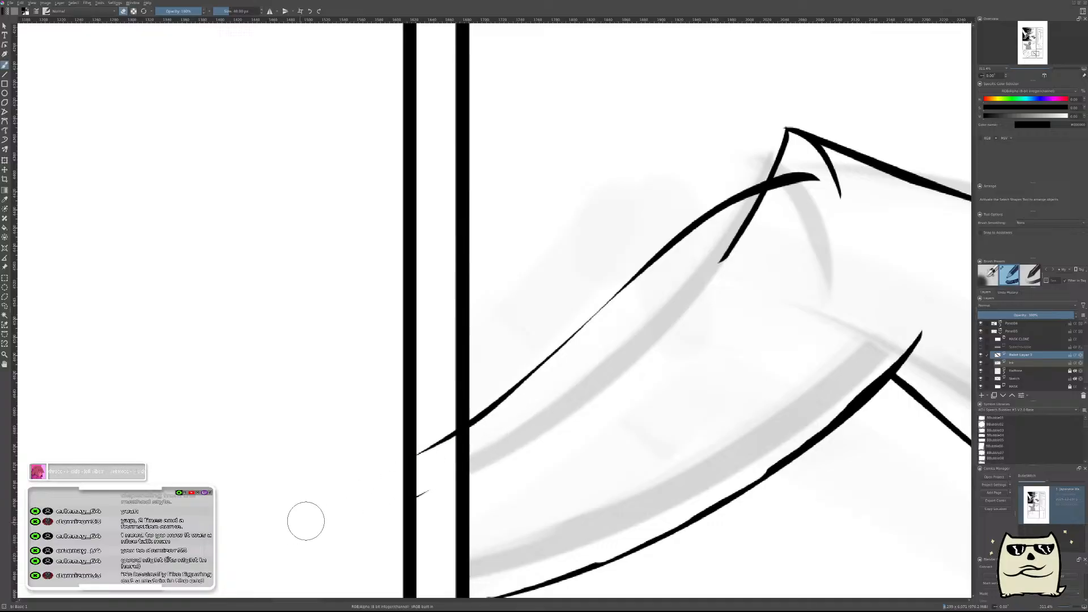
pyautogui.moveTo(532, 443); pyautogui.dragTo(349, 529)
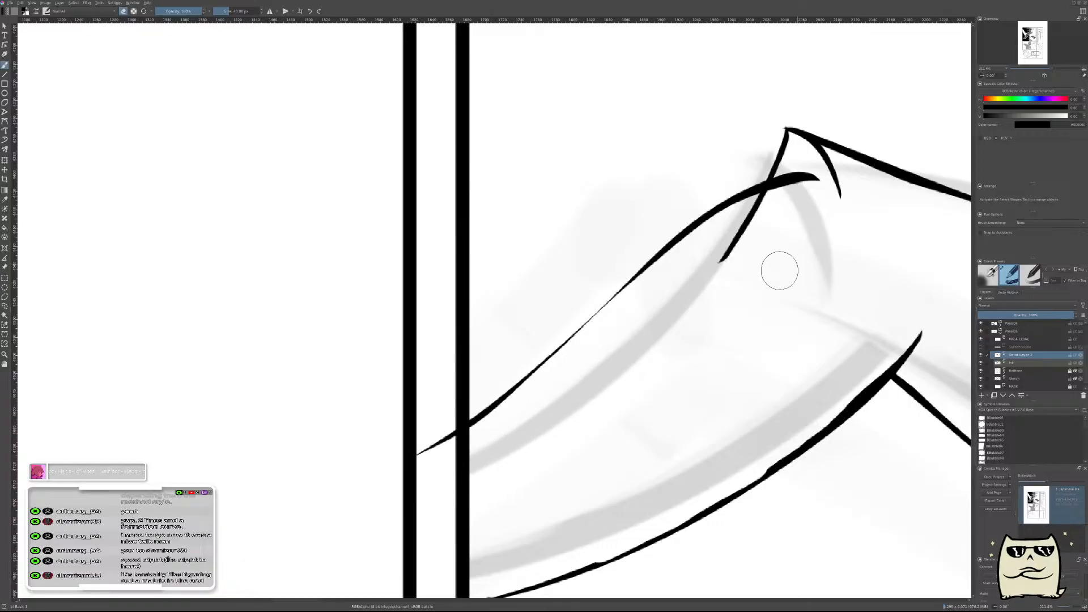
# Thin the elbow end of the forearm's upper line and trim it where it meets the descending elbow line.
pyautogui.moveTo(764, 261); pyautogui.dragTo(660, 361)
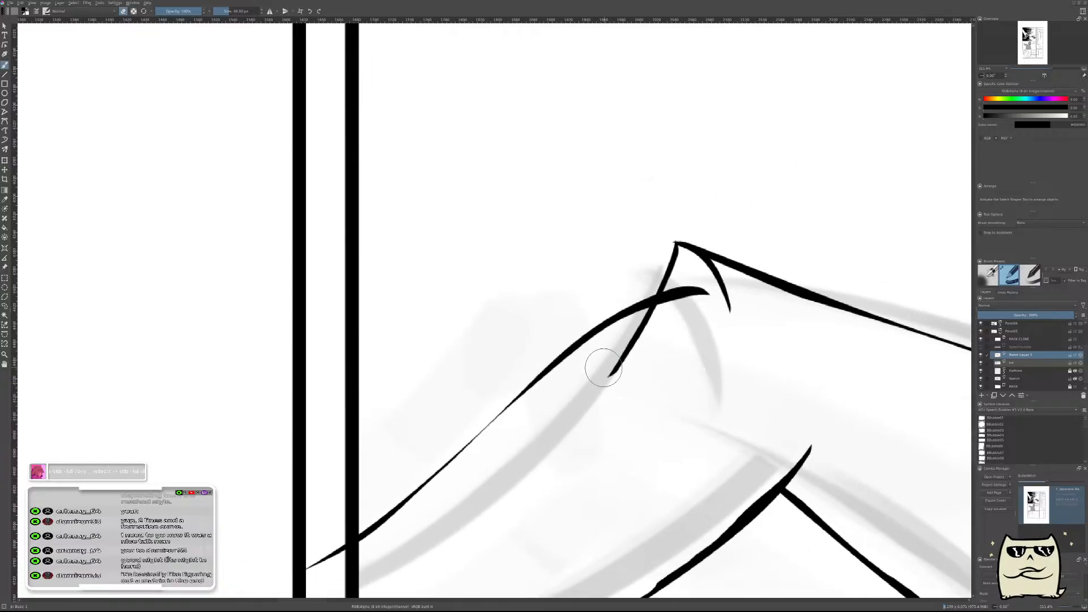
pyautogui.moveTo(640, 364)
pyautogui.mouseDown()
pyautogui.moveTo(598, 377)
pyautogui.moveTo(659, 347)
pyautogui.mouseUp()
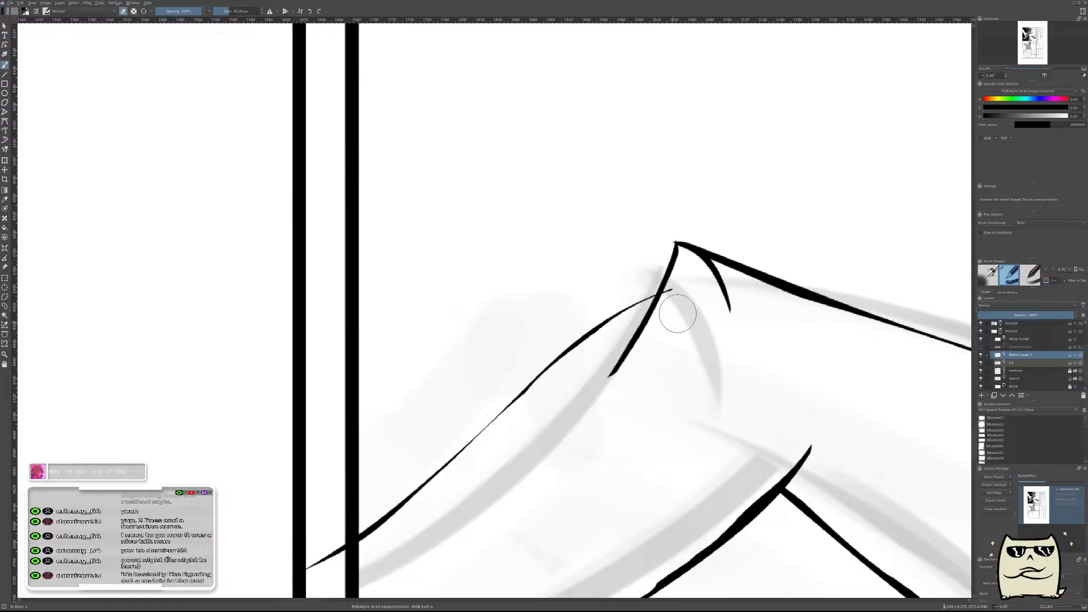
pyautogui.moveTo(720, 288)
pyautogui.mouseDown()
pyautogui.moveTo(706, 349)
pyautogui.moveTo(722, 357)
pyautogui.moveTo(719, 277)
pyautogui.mouseUp()
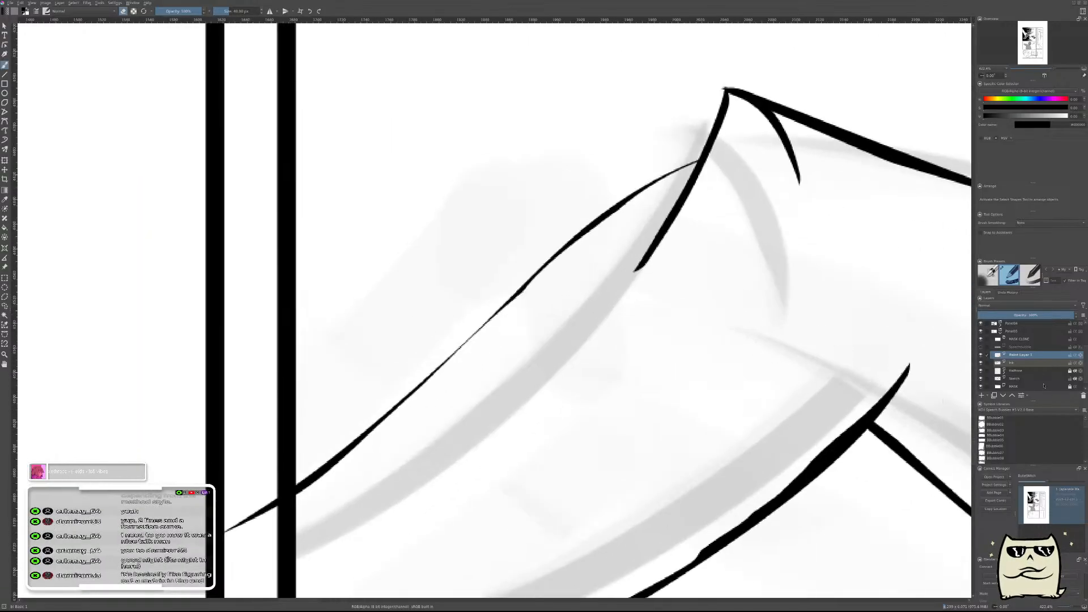
# On the ink layer, erase along the inner side of the descending elbow line so its lower half tapers to a thin end.
pyautogui.click(1026, 366)
pyautogui.moveTo(733, 365); pyautogui.dragTo(644, 541)
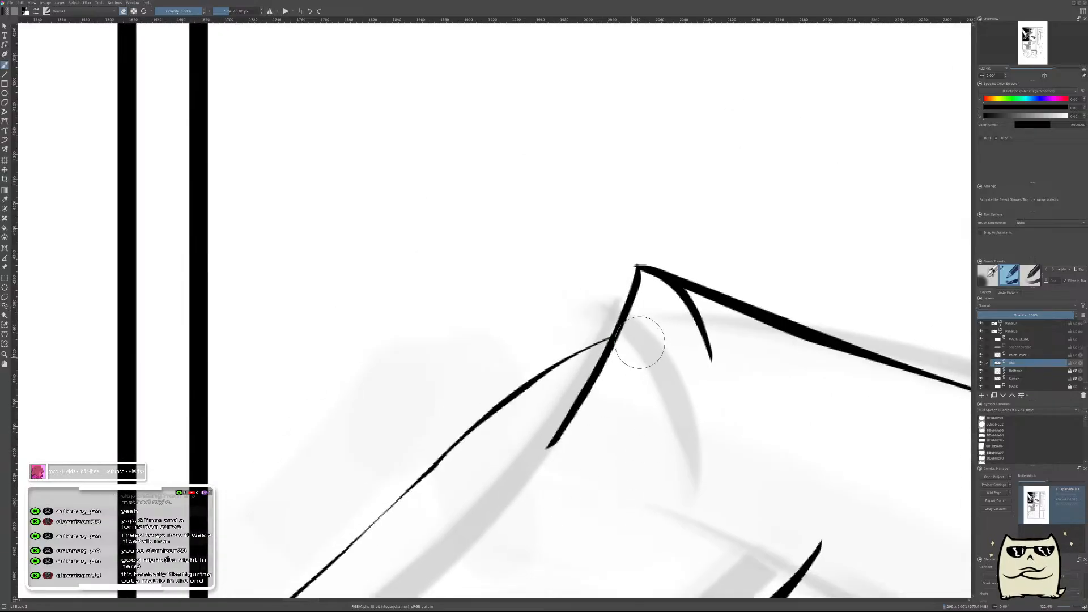
pyautogui.hotkey('ctrl', 'z')
pyautogui.hotkey('ctrl', 'shift', 'z')
pyautogui.hotkey('ctrl', 'z')
pyautogui.hotkey('ctrl', 'z')
pyautogui.moveTo(652, 321); pyautogui.dragTo(546, 490)
pyautogui.hotkey('ctrl', 'z')
pyautogui.moveTo(656, 328); pyautogui.dragTo(531, 501)
pyautogui.hotkey('ctrl', 'z')
pyautogui.moveTo(645, 342); pyautogui.dragTo(551, 479)
pyautogui.hotkey('ctrl', 'z')
pyautogui.moveTo(644, 359); pyautogui.dragTo(559, 479)
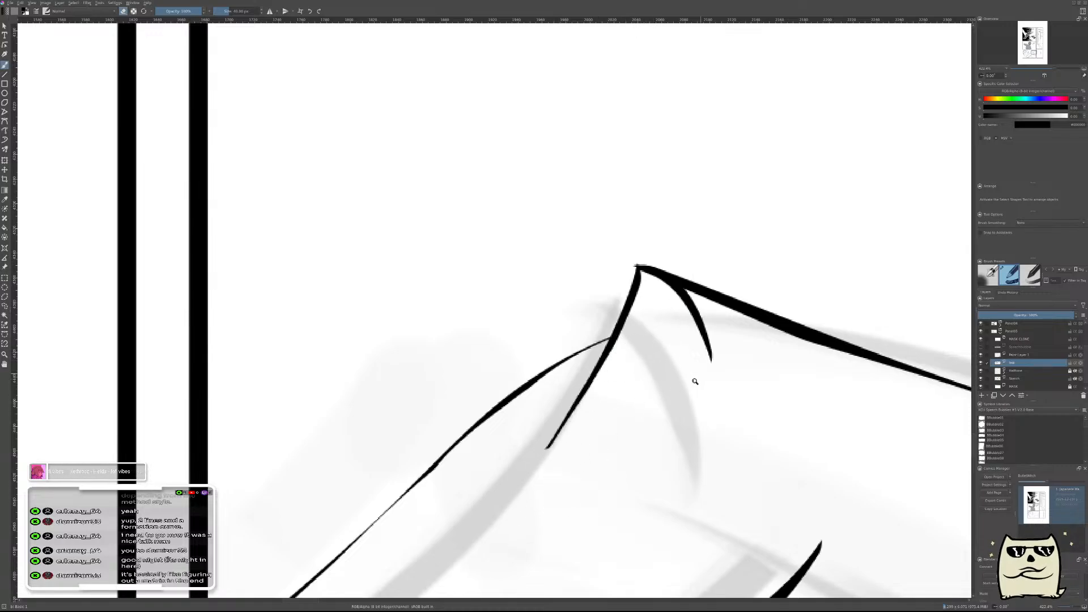
# In unmirrored view, merge the forearm line's paint layer into the ink layer and add a new paint layer above it.
pyautogui.moveTo(699, 374); pyautogui.dragTo(718, 390)
pyautogui.press('m')
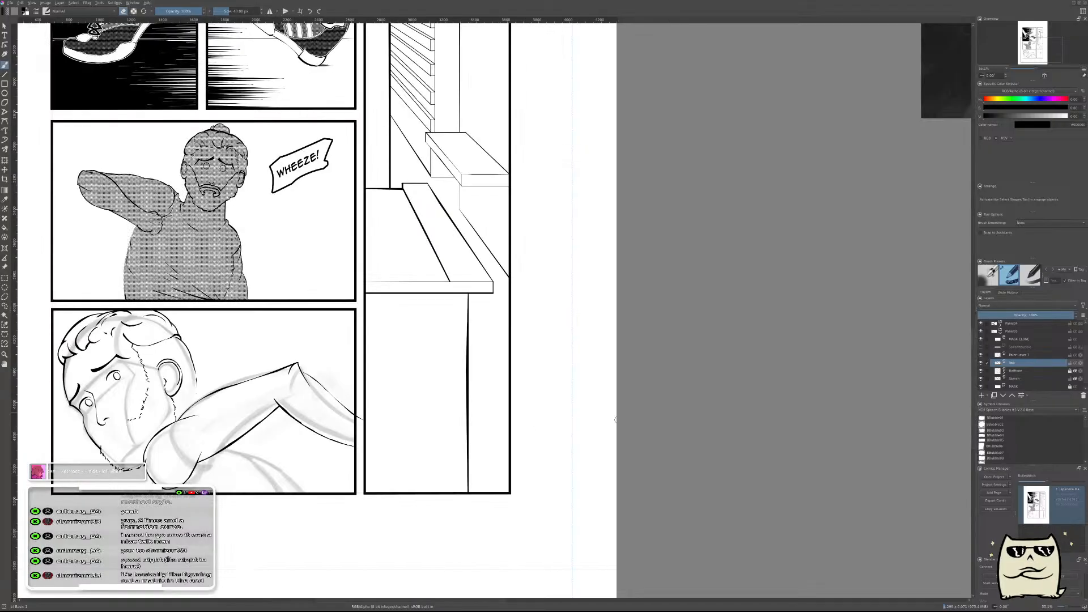
pyautogui.moveTo(484, 433); pyautogui.dragTo(793, 410)
pyautogui.moveTo(632, 352); pyautogui.dragTo(701, 291)
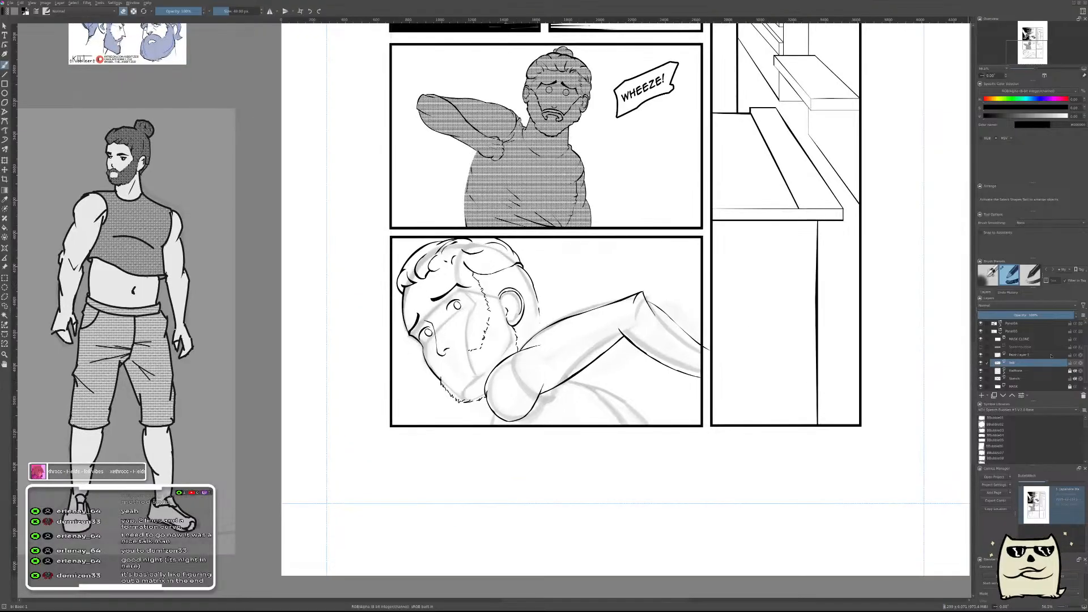
pyautogui.click(1031, 357)
pyautogui.hotkey('shift', 'Delete')
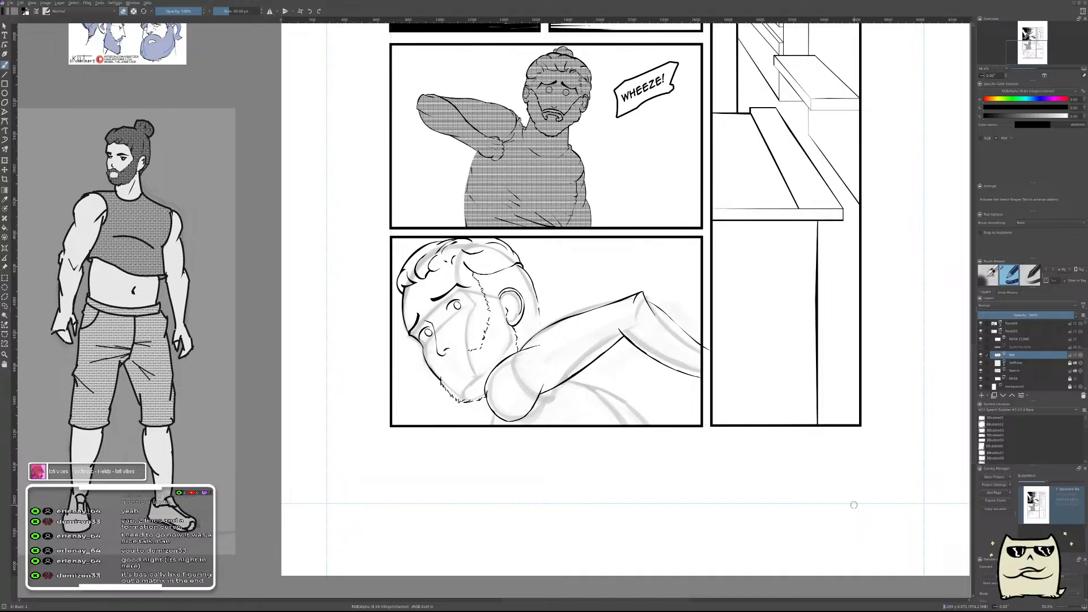
pyautogui.press('Insert')
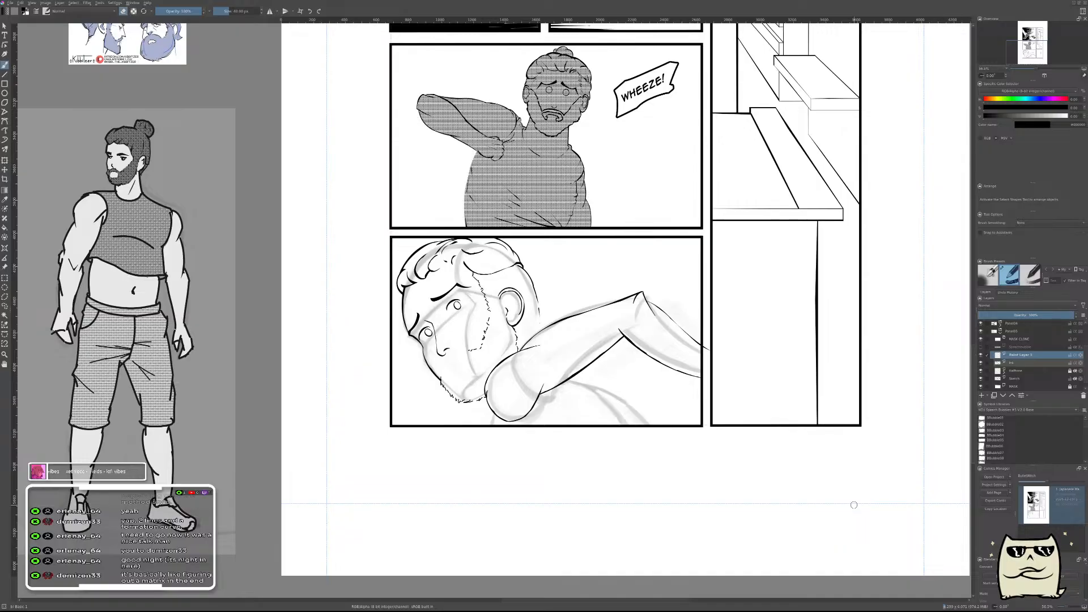
pyautogui.moveTo(624, 356); pyautogui.dragTo(742, 254)
pyautogui.moveTo(644, 303); pyautogui.dragTo(760, 292)
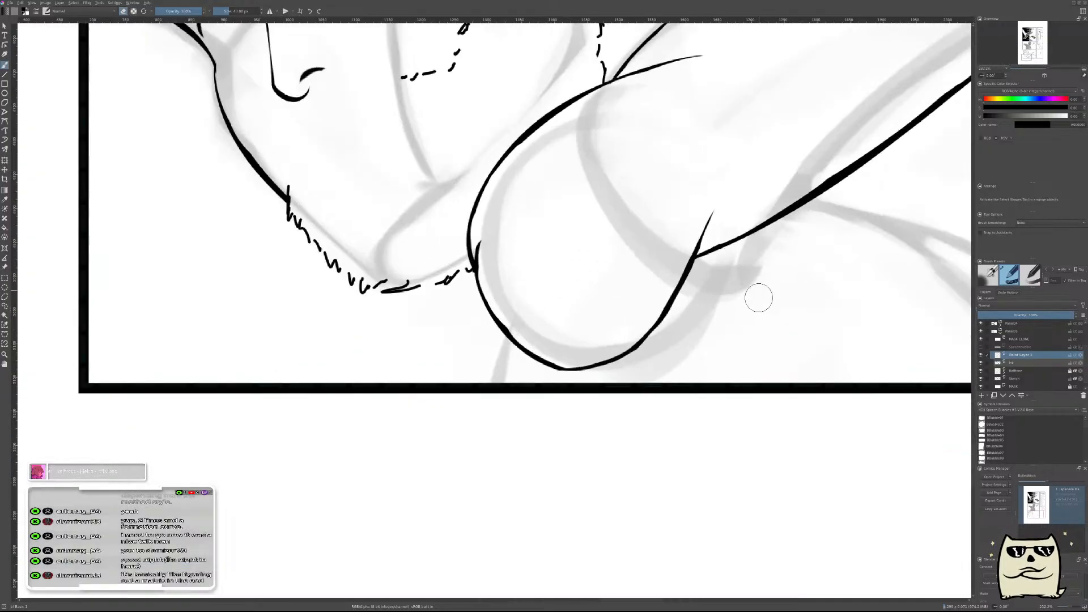
pyautogui.moveTo(759, 250); pyautogui.dragTo(572, 372)
pyautogui.moveTo(573, 324)
pyautogui.mouseDown()
pyautogui.moveTo(602, 442)
pyautogui.moveTo(587, 497)
pyautogui.mouseUp()
pyautogui.hotkey('ctrl', 'z')
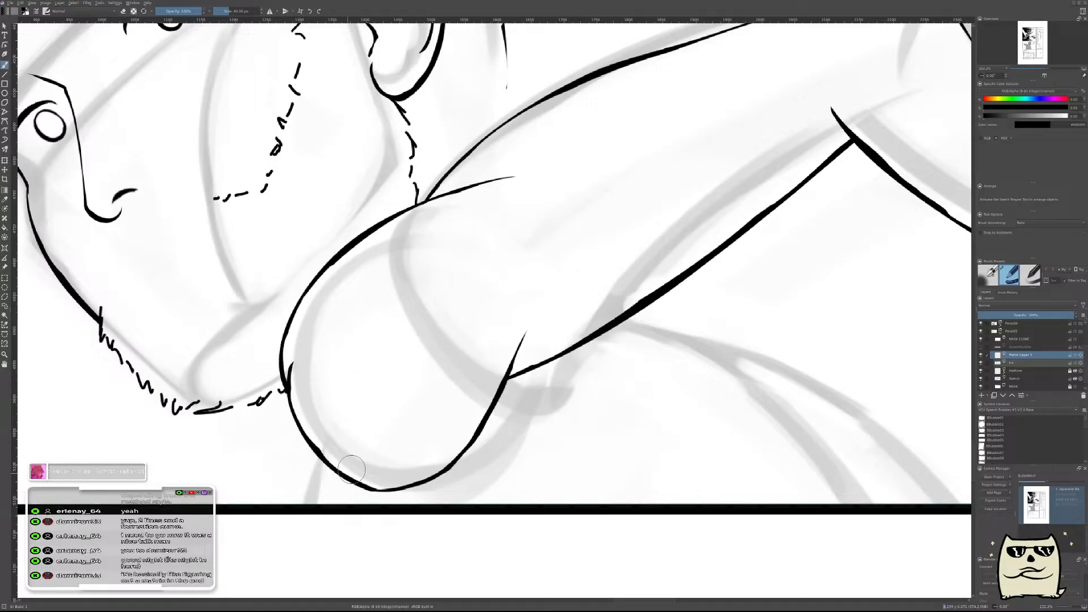
pyautogui.moveTo(327, 492)
pyautogui.mouseDown()
pyautogui.moveTo(335, 391)
pyautogui.moveTo(442, 571)
pyautogui.mouseUp()
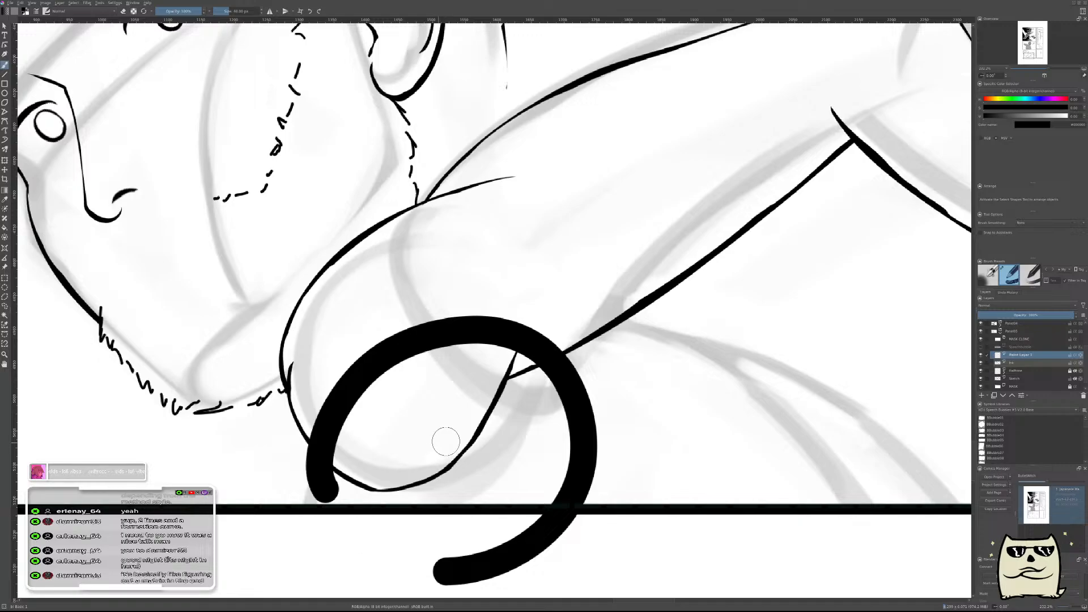
pyautogui.hotkey('ctrl', 't')
pyautogui.moveTo(784, 451)
pyautogui.mouseDown()
pyautogui.moveTo(748, 287)
pyautogui.moveTo(728, 284)
pyautogui.moveTo(752, 303)
pyautogui.mouseUp()
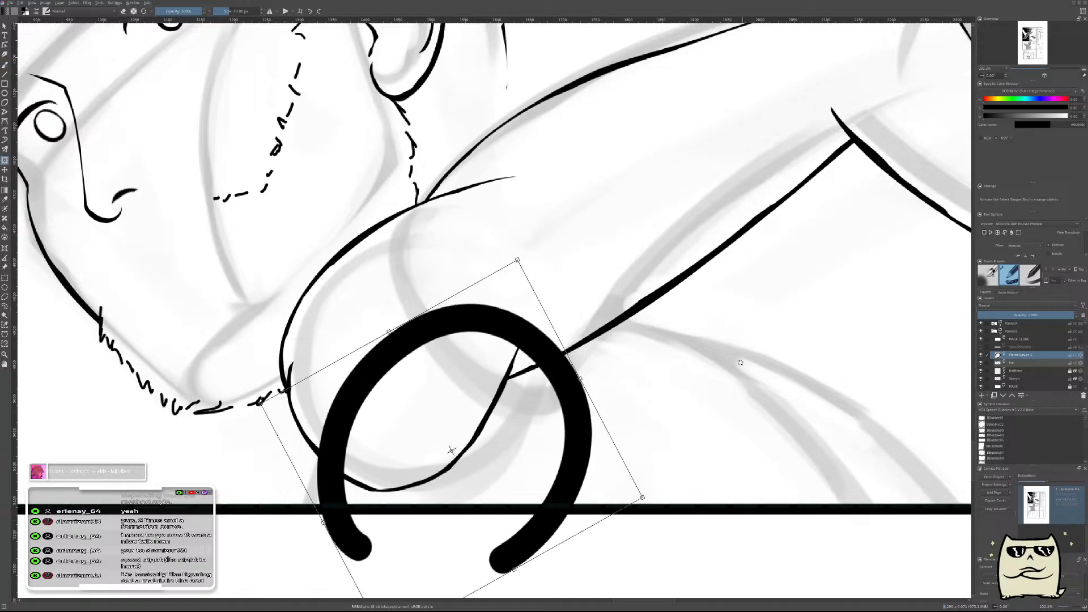
pyautogui.press('Delete')
pyautogui.press('b')
pyautogui.moveTo(673, 376)
pyautogui.mouseDown()
pyautogui.moveTo(615, 425)
pyautogui.moveTo(634, 374)
pyautogui.mouseUp()
pyautogui.press('e')
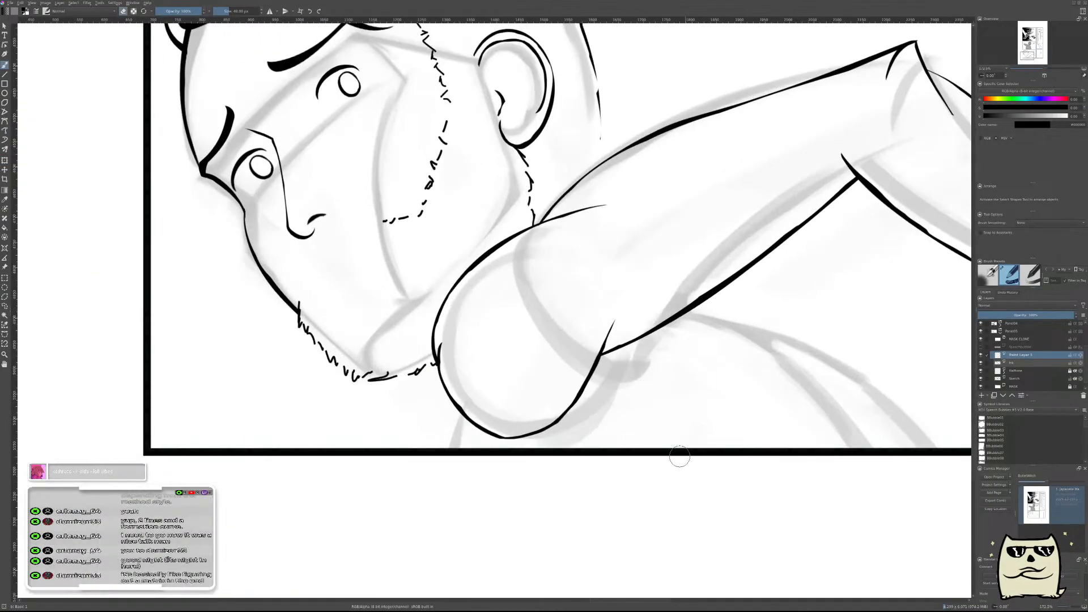
pyautogui.moveTo(545, 523)
pyautogui.mouseDown()
pyautogui.moveTo(435, 392)
pyautogui.moveTo(577, 515)
pyautogui.moveTo(513, 511)
pyautogui.mouseUp()
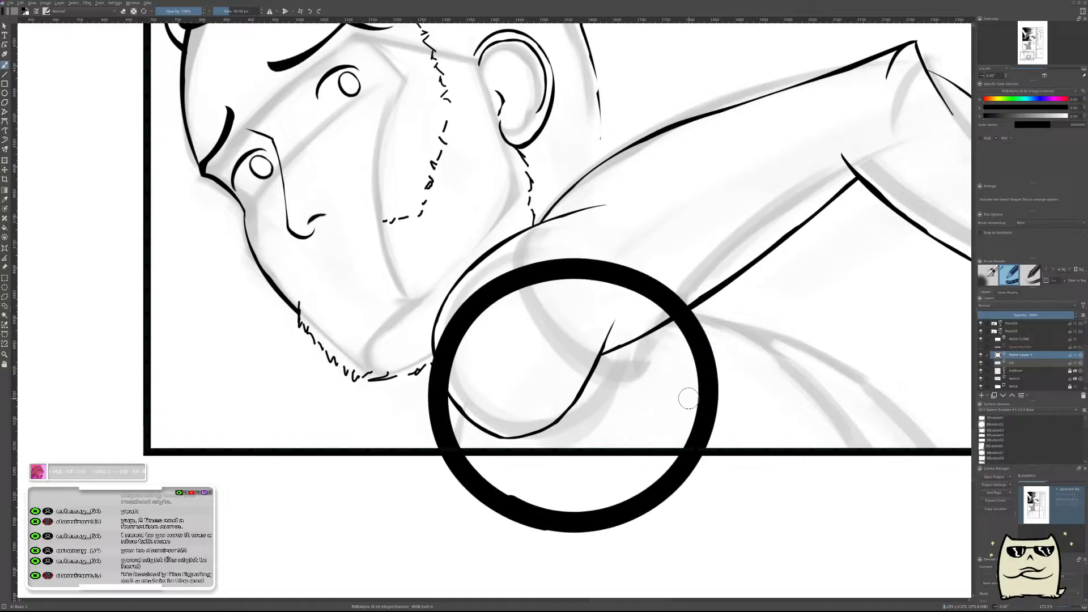
pyautogui.moveTo(686, 399); pyautogui.dragTo(619, 440)
pyautogui.moveTo(638, 399); pyautogui.dragTo(682, 320)
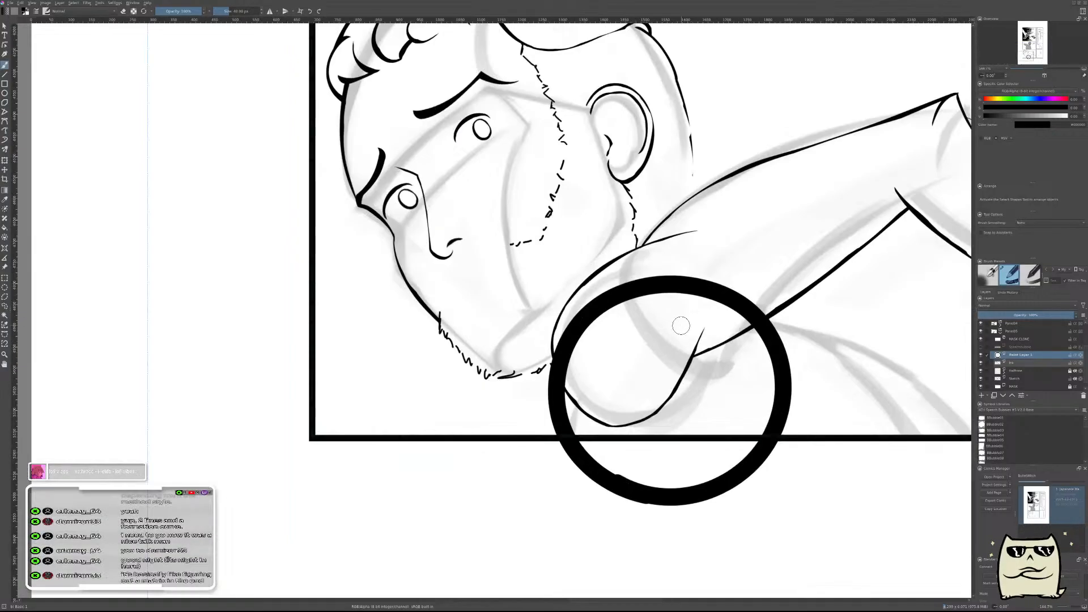
pyautogui.hotkey('ctrl', 'z')
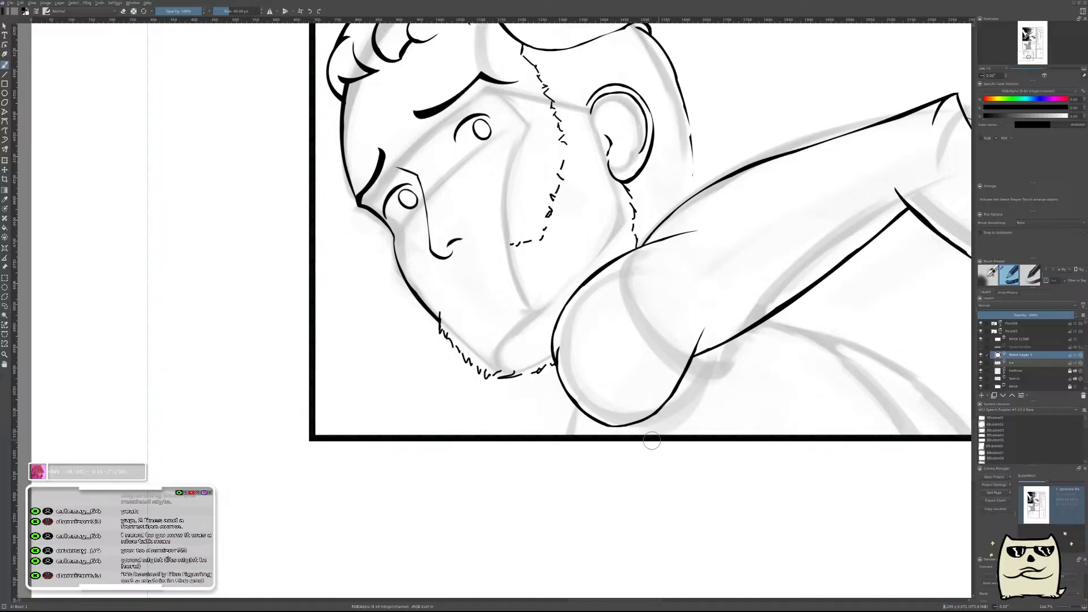
# Paint a thick closed loop over the rounded shoulder at the panel's lower edge and rotate it so its overlapping ends sit at the top.
pyautogui.moveTo(717, 430)
pyautogui.mouseDown()
pyautogui.moveTo(618, 447)
pyautogui.moveTo(728, 434)
pyautogui.moveTo(643, 438)
pyautogui.mouseUp()
pyautogui.scroll(5, 631, 362)
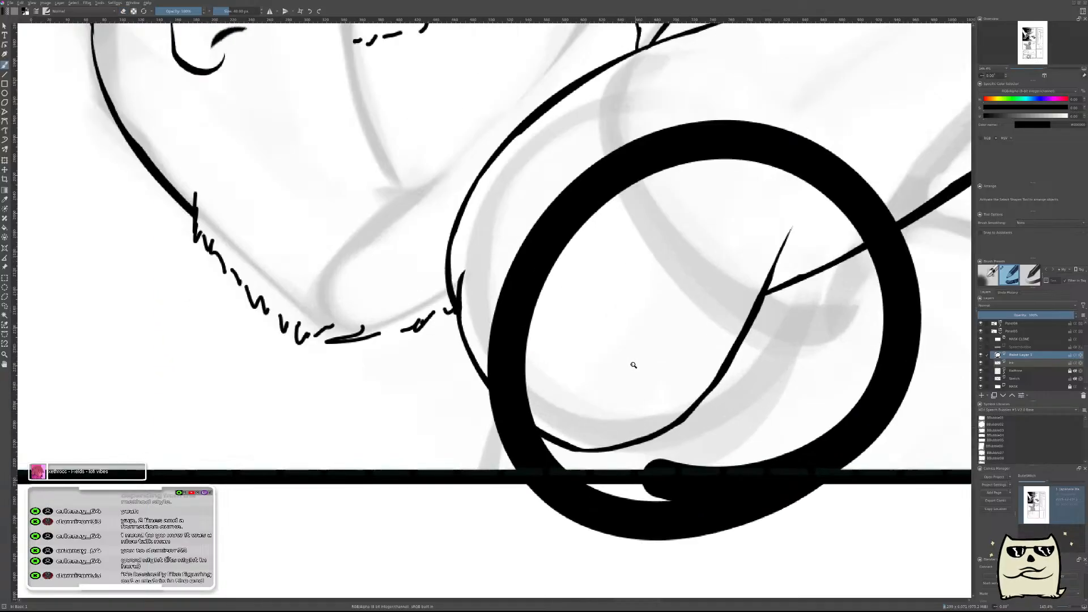
pyautogui.scroll(-3, 646, 385)
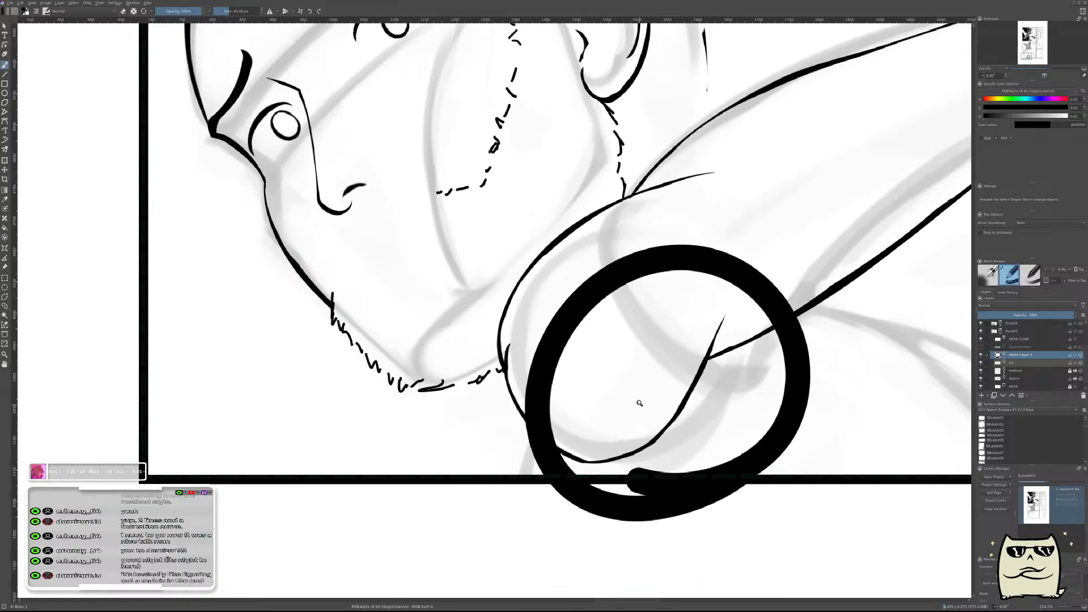
pyautogui.hotkey('ctrl', 't')
pyautogui.moveTo(847, 436)
pyautogui.mouseDown()
pyautogui.moveTo(839, 347)
pyautogui.moveTo(461, 435)
pyautogui.moveTo(500, 379)
pyautogui.mouseUp()
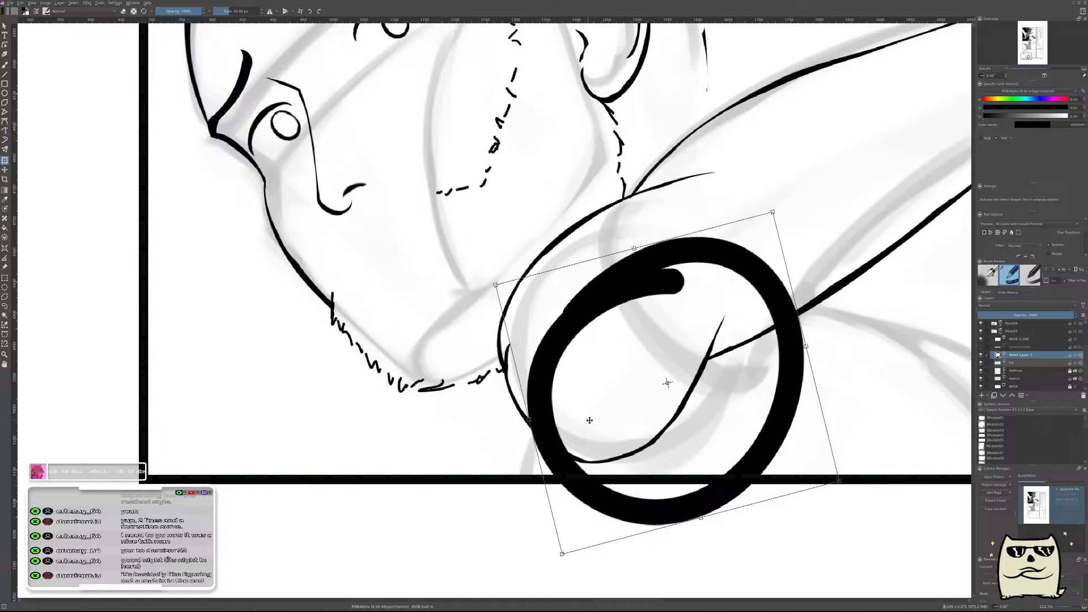
pyautogui.press('b')
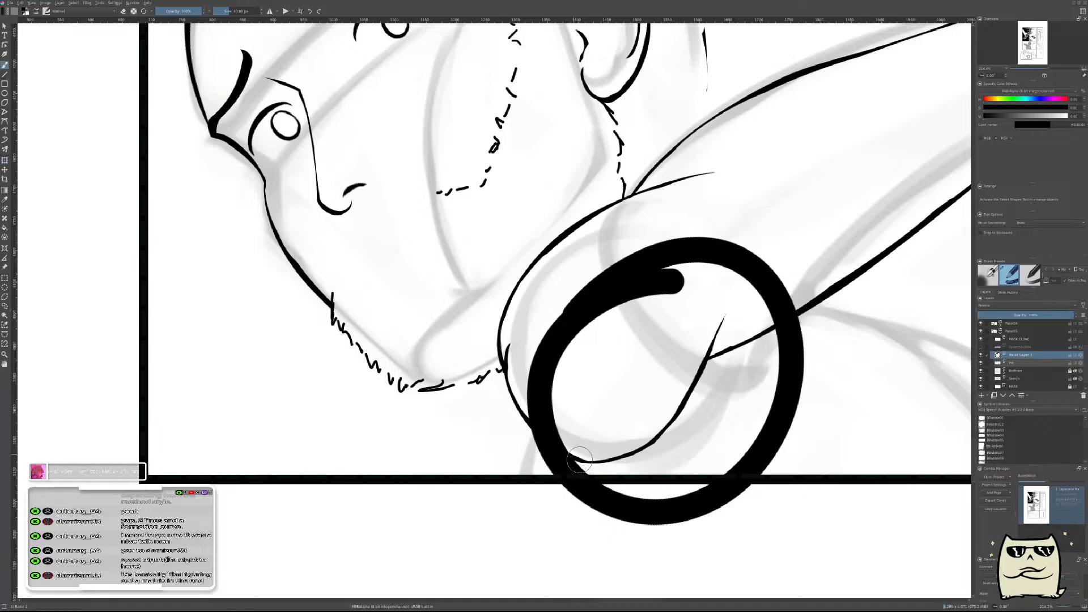
# Erase the inner side of the thick loop's left part and remove its upper arc where it crosses the shoulder and arm.
pyautogui.moveTo(582, 464); pyautogui.dragTo(573, 378)
pyautogui.hotkey('ctrl', 'z')
pyautogui.press('e')
pyautogui.moveTo(579, 462)
pyautogui.mouseDown()
pyautogui.moveTo(546, 392)
pyautogui.moveTo(583, 345)
pyautogui.mouseUp()
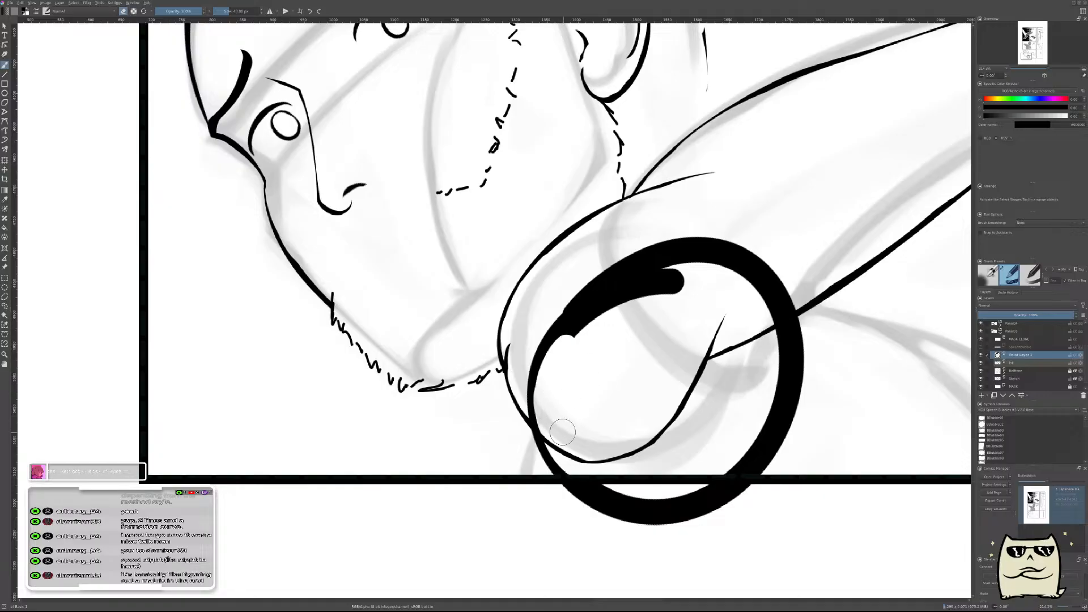
pyautogui.moveTo(531, 390)
pyautogui.mouseDown()
pyautogui.moveTo(551, 422)
pyautogui.moveTo(559, 339)
pyautogui.moveTo(641, 262)
pyautogui.mouseUp()
pyautogui.moveTo(651, 267)
pyautogui.mouseDown()
pyautogui.moveTo(676, 233)
pyautogui.moveTo(717, 224)
pyautogui.moveTo(736, 262)
pyautogui.moveTo(772, 286)
pyautogui.moveTo(766, 306)
pyautogui.moveTo(778, 302)
pyautogui.mouseUp()
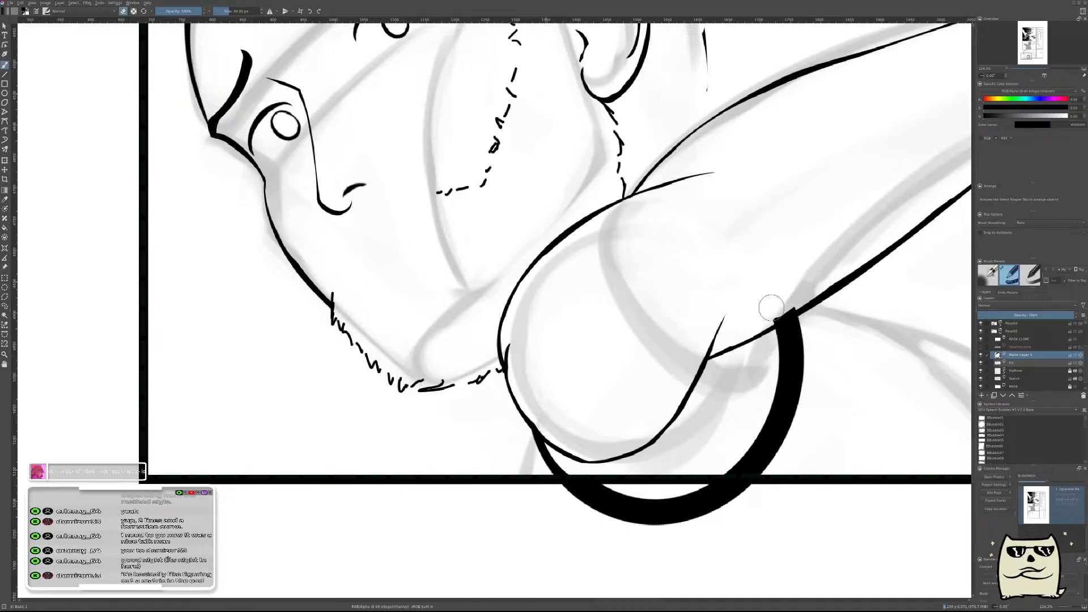
# Taper the loop's left end into a thin line below the shoulder and erase the part hanging below the panel border.
pyautogui.moveTo(701, 415); pyautogui.dragTo(599, 341)
pyautogui.moveTo(491, 386); pyautogui.dragTo(449, 425)
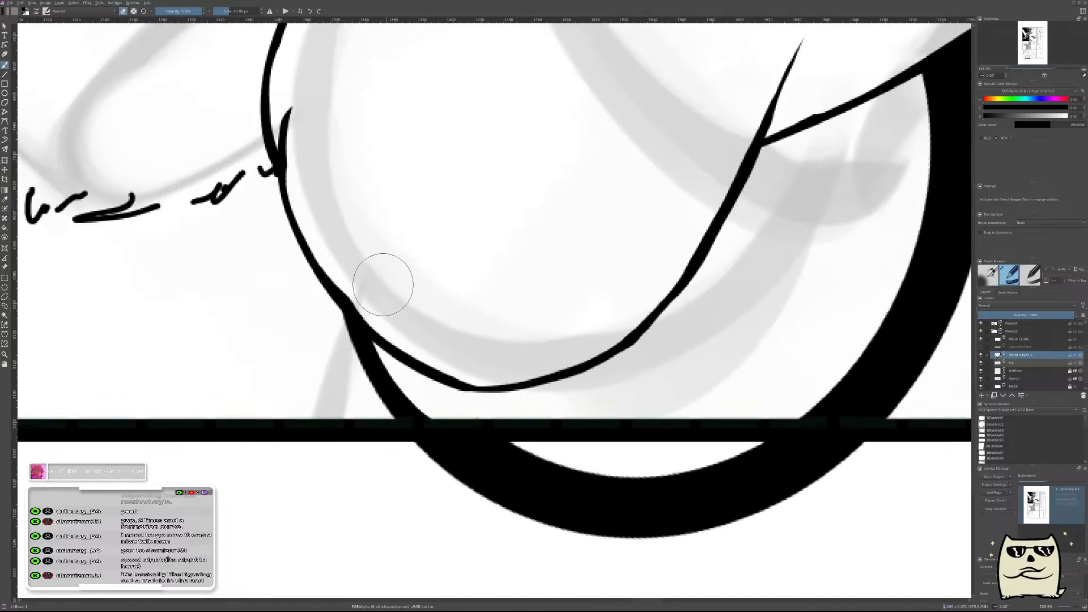
pyautogui.moveTo(376, 272)
pyautogui.mouseDown()
pyautogui.moveTo(396, 391)
pyautogui.moveTo(425, 391)
pyautogui.moveTo(553, 474)
pyautogui.mouseUp()
pyautogui.moveTo(459, 436)
pyautogui.mouseDown()
pyautogui.moveTo(449, 466)
pyautogui.moveTo(673, 517)
pyautogui.moveTo(583, 479)
pyautogui.moveTo(648, 489)
pyautogui.mouseUp()
pyautogui.moveTo(806, 474)
pyautogui.mouseDown()
pyautogui.moveTo(773, 466)
pyautogui.moveTo(914, 465)
pyautogui.mouseUp()
pyautogui.moveTo(831, 450); pyautogui.dragTo(544, 535)
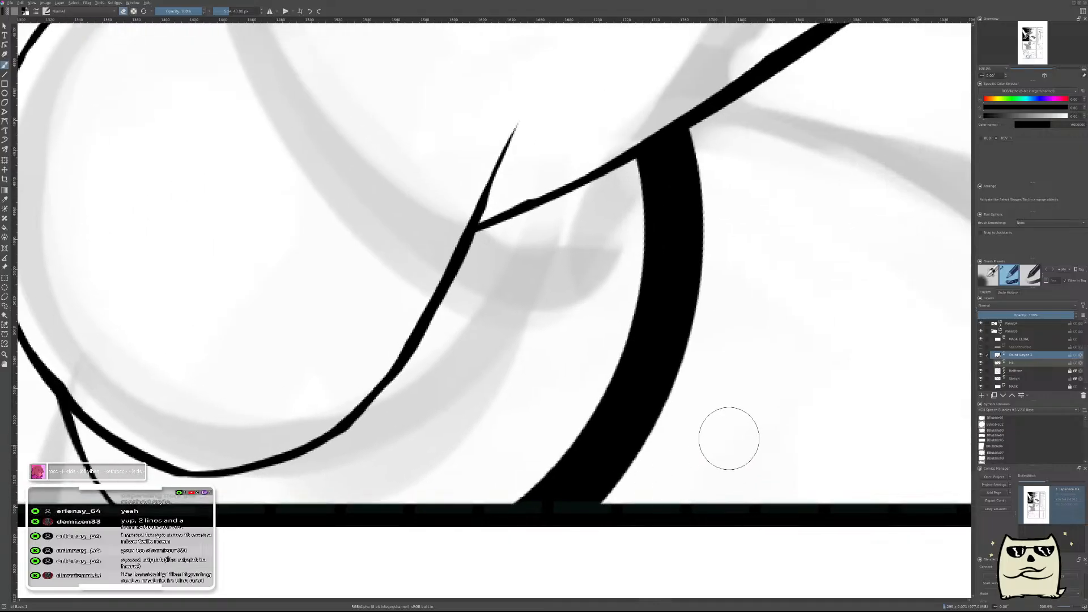
# Erase the inner side of the loop's right arc to leave a thin curve from the arm's underside to the panel border.
pyautogui.scroll(-3, 767, 383)
pyautogui.scroll(2, 768, 380)
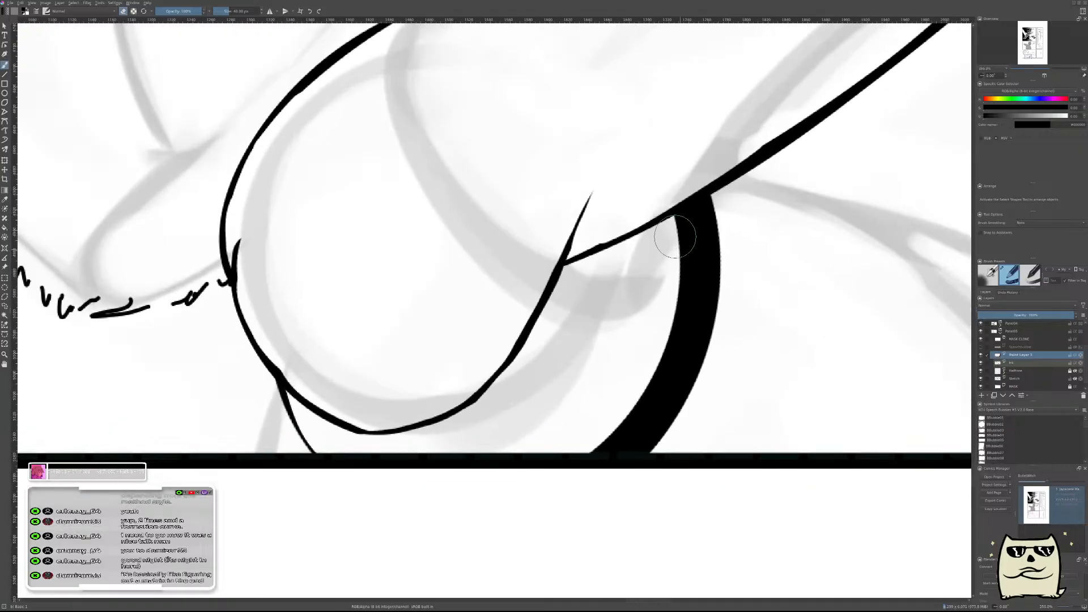
pyautogui.moveTo(673, 180); pyautogui.dragTo(670, 326)
pyautogui.moveTo(690, 218)
pyautogui.mouseDown()
pyautogui.moveTo(687, 235)
pyautogui.moveTo(675, 209)
pyautogui.moveTo(588, 381)
pyautogui.moveTo(580, 492)
pyautogui.mouseUp()
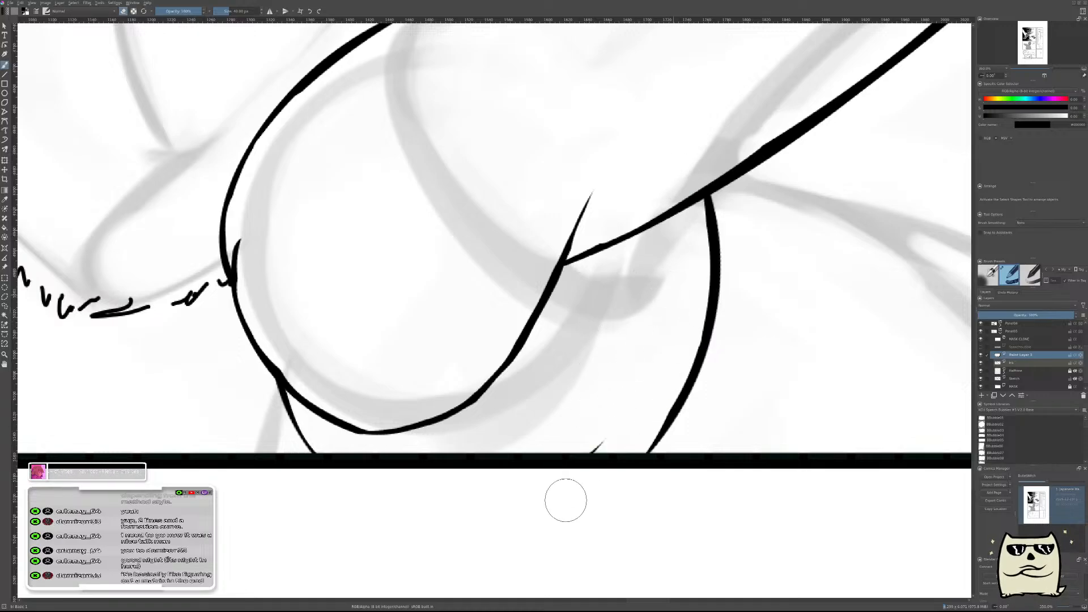
# Merge the torso curves' paint layer into the ink layer, add a new paint layer above it and mirror the view.
pyautogui.moveTo(758, 318); pyautogui.dragTo(800, 294)
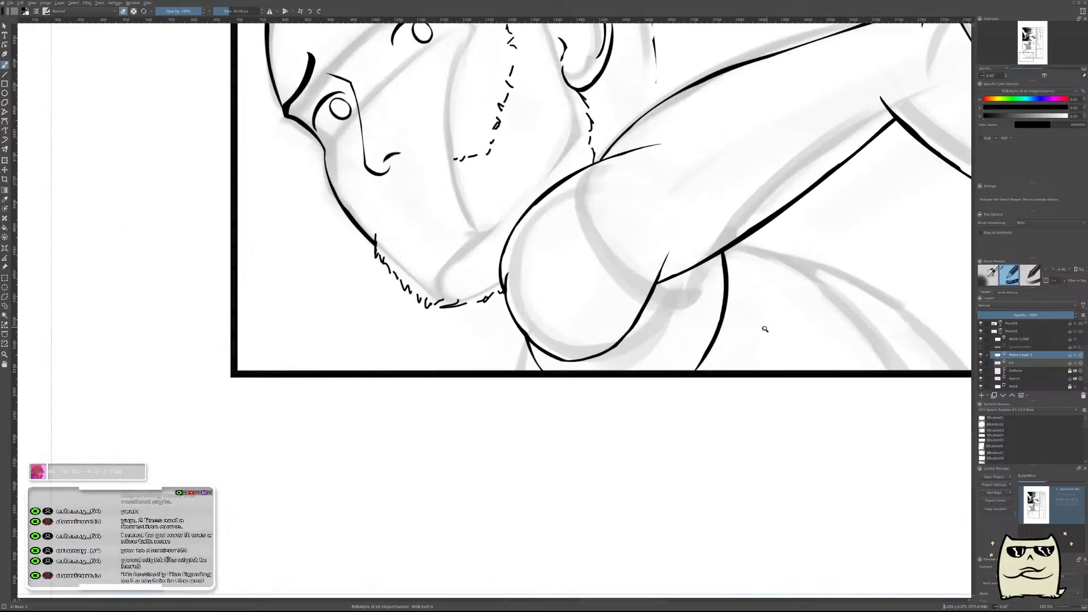
pyautogui.moveTo(650, 321); pyautogui.dragTo(682, 326)
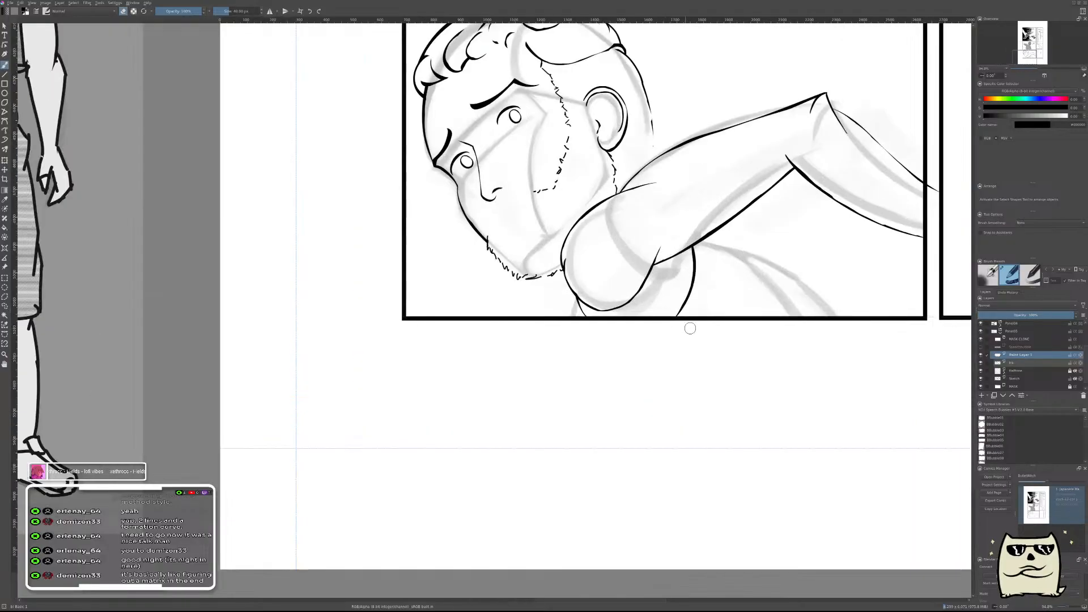
pyautogui.hotkey('ctrl', 'z')
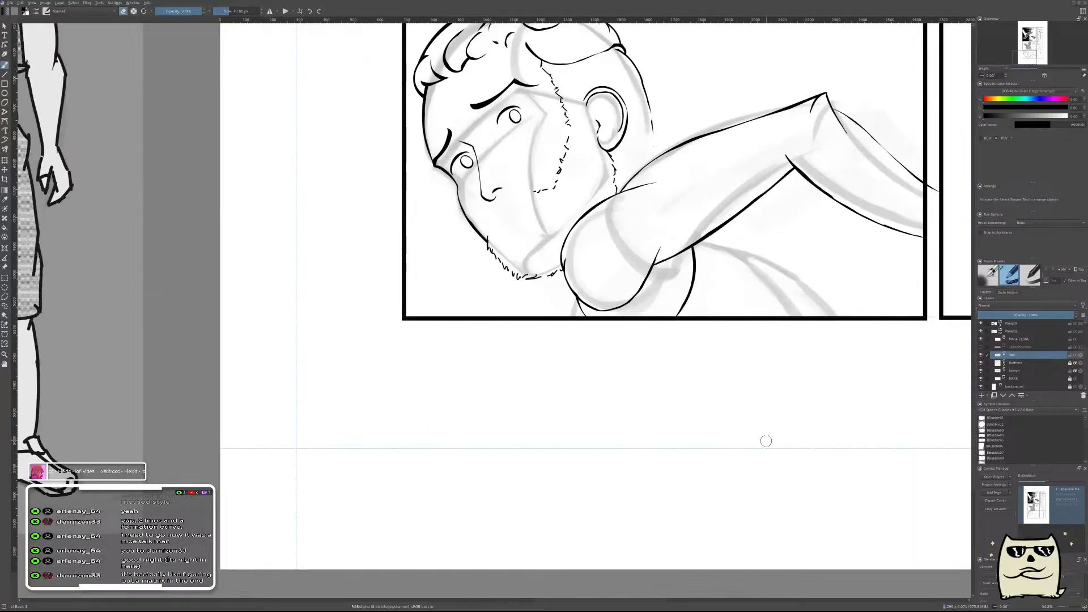
pyautogui.hotkey('ctrl', 'shift', 'z')
pyautogui.press('m')
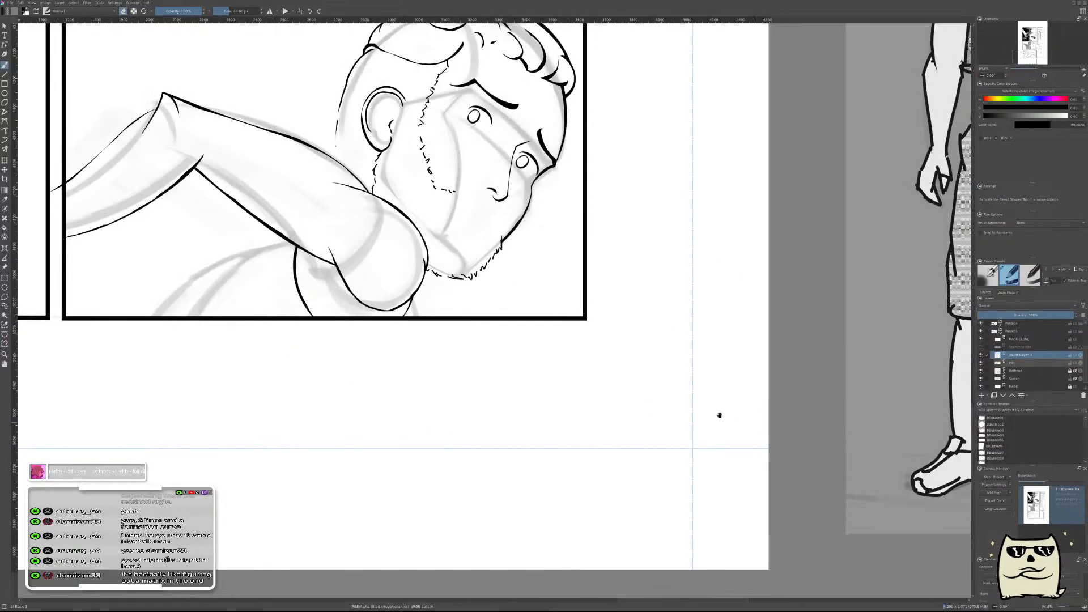
pyautogui.moveTo(542, 391); pyautogui.dragTo(825, 495)
pyautogui.moveTo(719, 426)
pyautogui.mouseDown()
pyautogui.moveTo(727, 388)
pyautogui.moveTo(689, 399)
pyautogui.mouseUp()
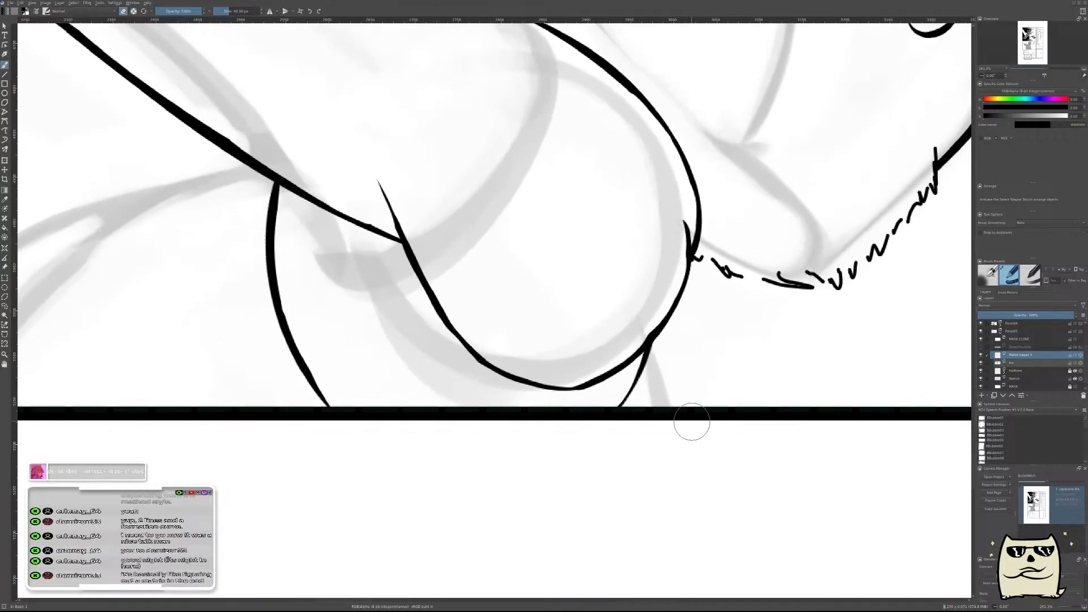
# Paint a short thick stroke from the shoulder's outer edge past the panel border and erase its inner side into a thin line.
pyautogui.moveTo(655, 323); pyautogui.dragTo(667, 447)
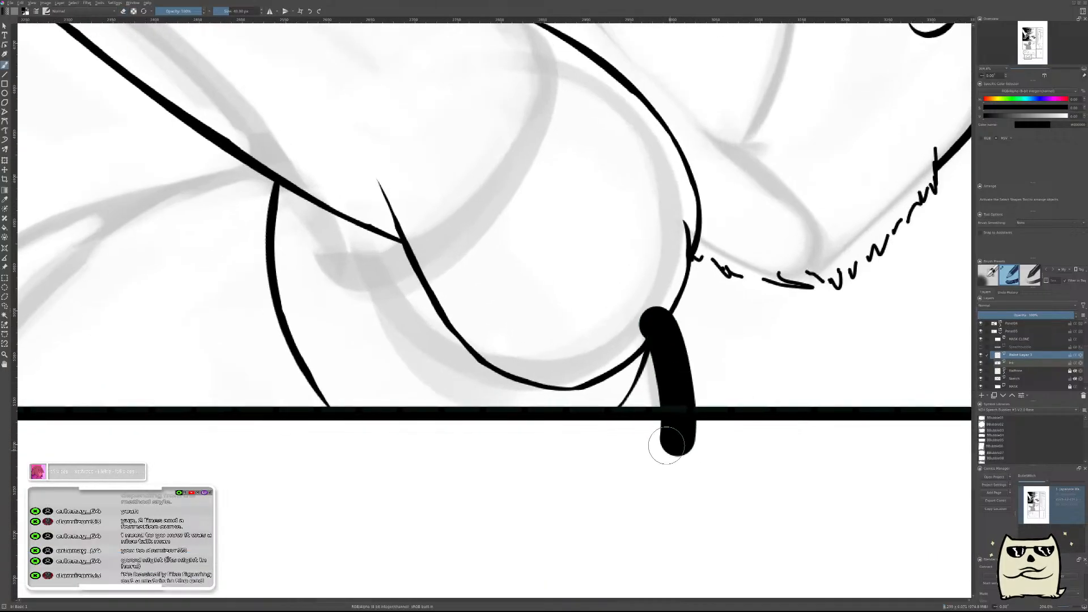
pyautogui.hotkey('ctrl', 'z')
pyautogui.press('e')
pyautogui.moveTo(633, 327); pyautogui.dragTo(659, 301)
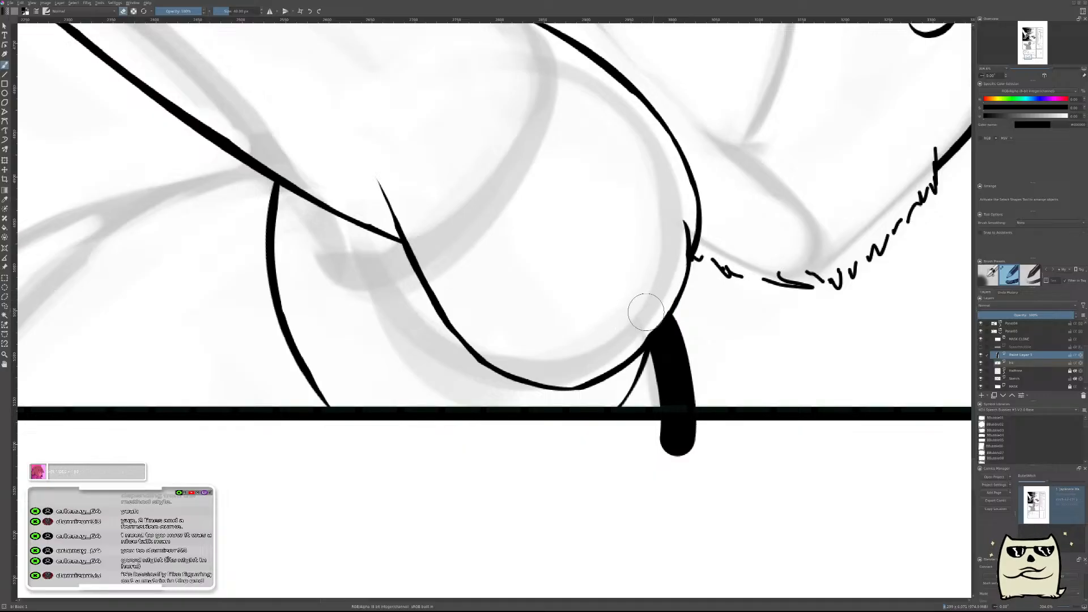
pyautogui.moveTo(649, 323)
pyautogui.mouseDown()
pyautogui.moveTo(678, 401)
pyautogui.moveTo(670, 430)
pyautogui.mouseUp()
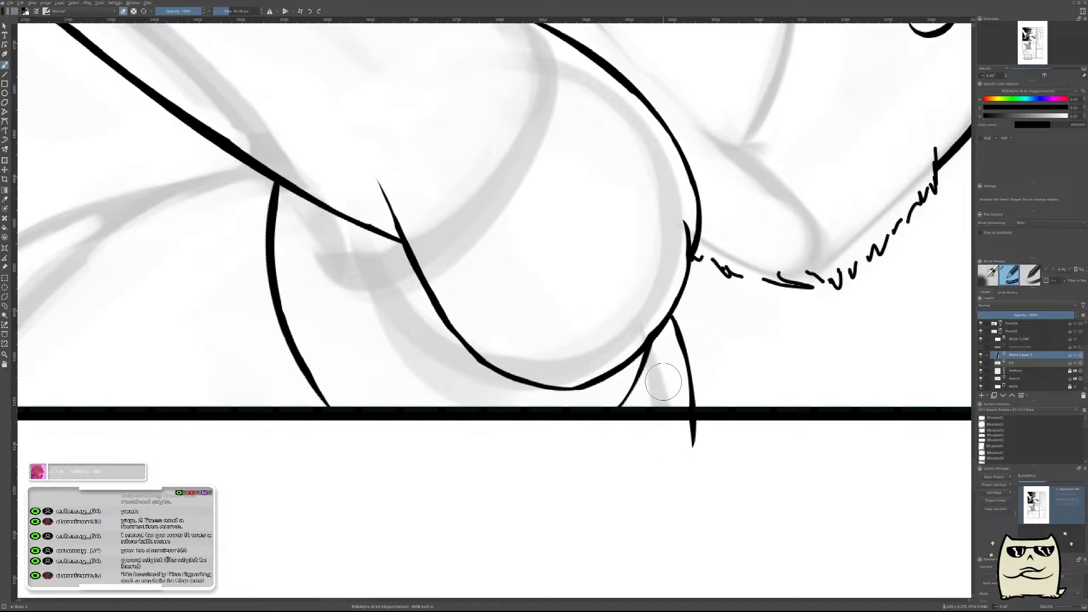
# Check the figure unmirrored, merge the short line into the ink layer, add a new paint layer and mirror the view again.
pyautogui.scroll(-8, 729, 442)
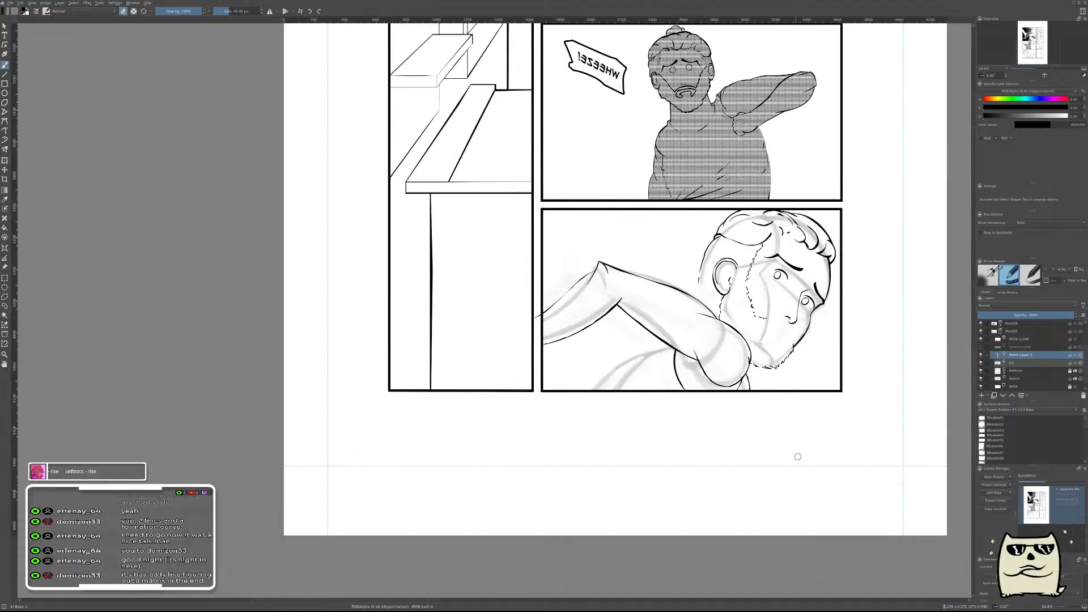
pyautogui.press('m')
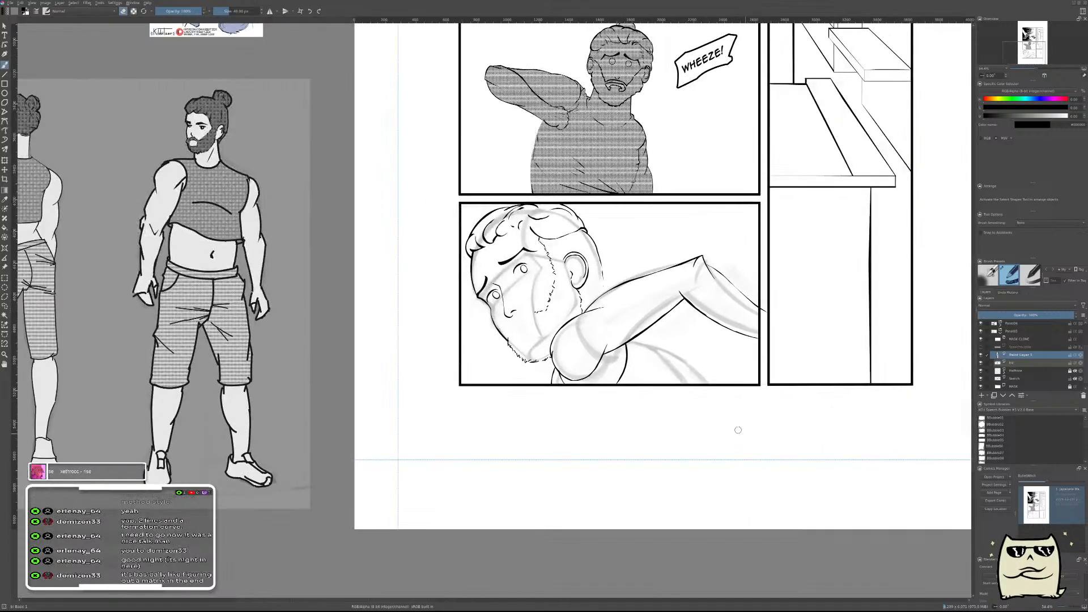
pyautogui.scroll(5, 658, 339)
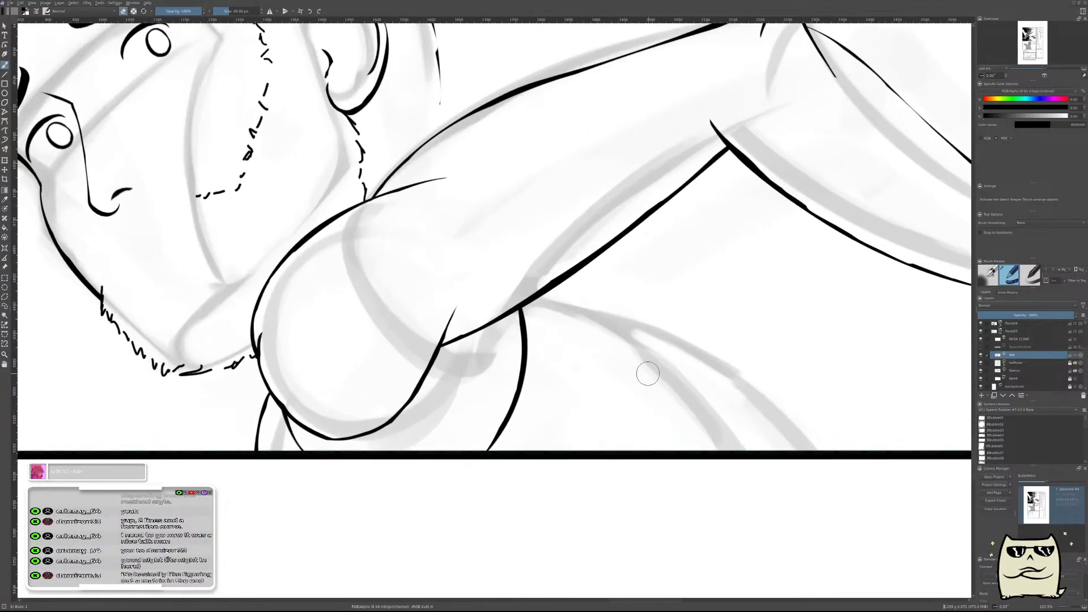
pyautogui.press('m')
pyautogui.moveTo(462, 391); pyautogui.dragTo(816, 393)
# Paint a short bent stroke from the arm's underside along the back sketch and erase its lower side into a thin line.
pyautogui.press('e')
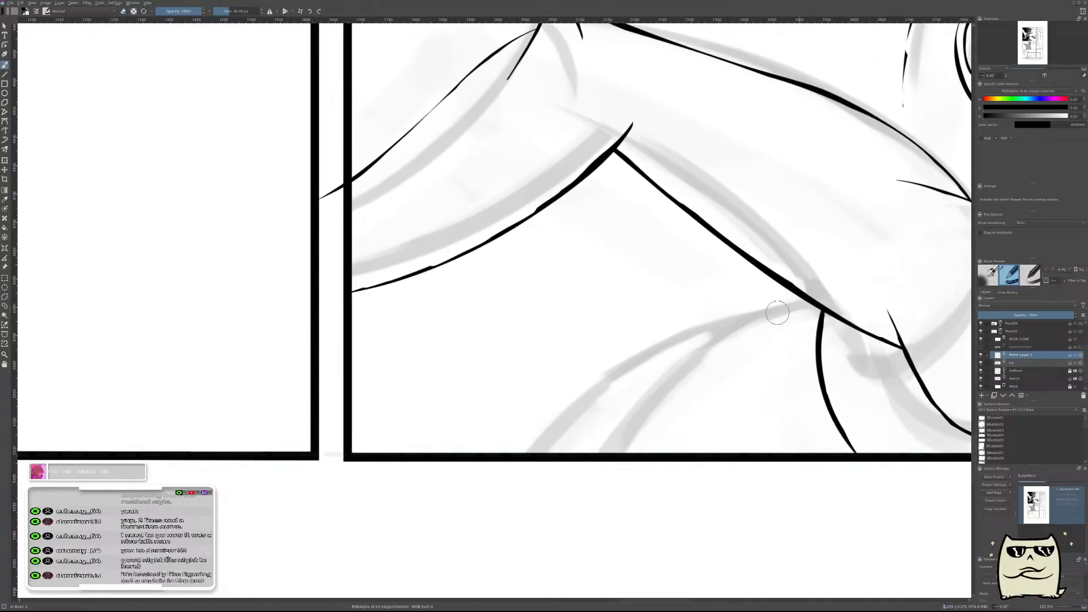
pyautogui.moveTo(807, 304)
pyautogui.mouseDown()
pyautogui.moveTo(759, 307)
pyautogui.moveTo(750, 322)
pyautogui.moveTo(770, 311)
pyautogui.mouseUp()
pyautogui.hotkey('ctrl', 'z')
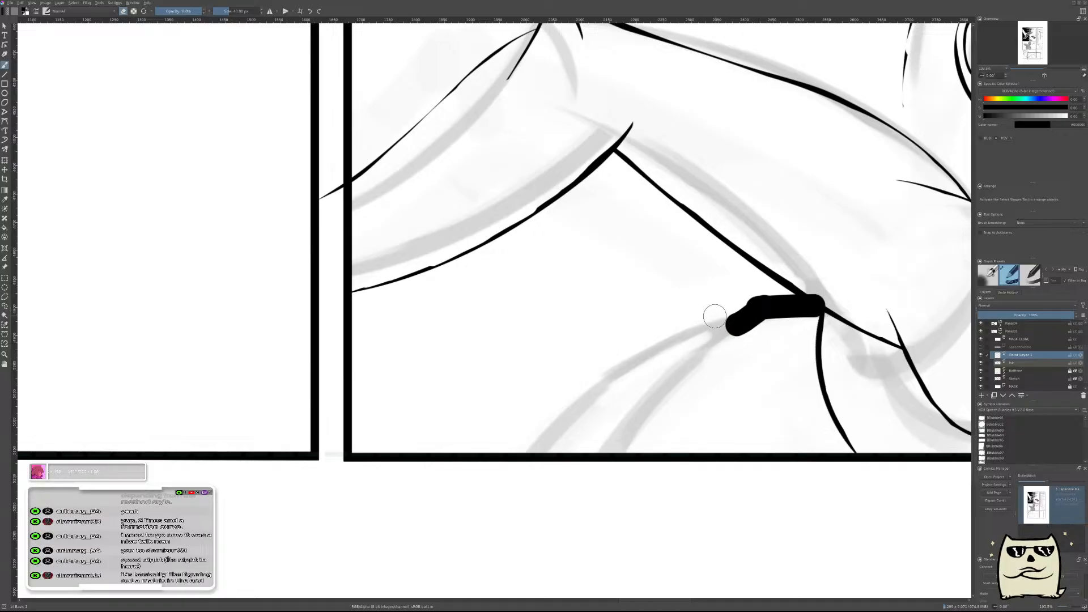
pyautogui.moveTo(726, 341); pyautogui.dragTo(760, 312)
pyautogui.hotkey('ctrl', 'z')
pyautogui.moveTo(721, 342)
pyautogui.mouseDown()
pyautogui.moveTo(762, 313)
pyautogui.moveTo(851, 307)
pyautogui.mouseUp()
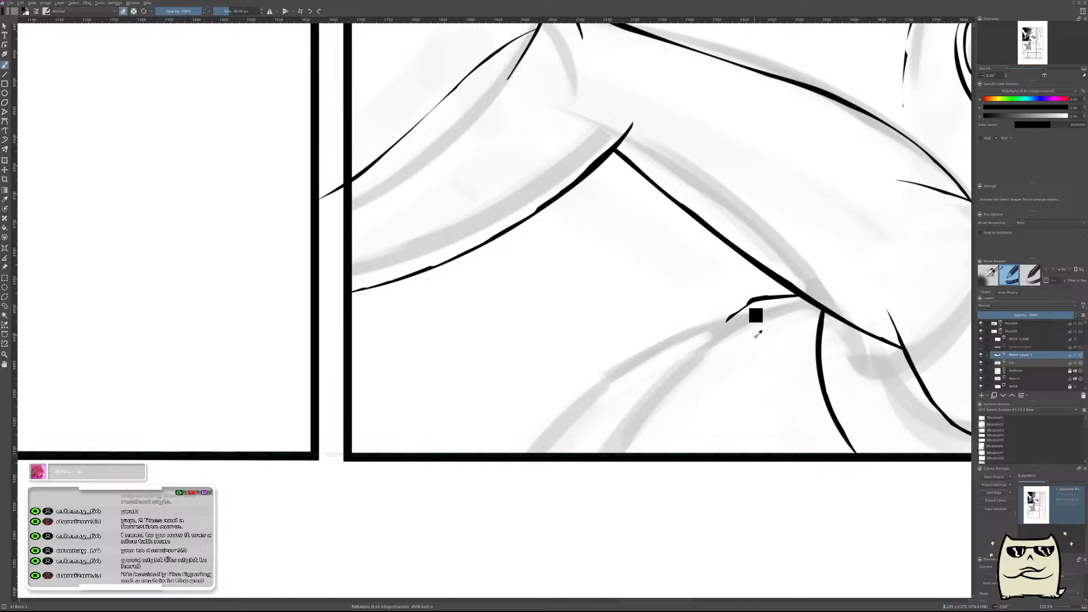
# Add a small thin hooked fold line at the free end of the short back line.
pyautogui.moveTo(744, 318)
pyautogui.mouseDown()
pyautogui.moveTo(709, 327)
pyautogui.moveTo(729, 316)
pyautogui.moveTo(723, 341)
pyautogui.mouseUp()
pyautogui.hotkey('ctrl', 'z')
pyautogui.hotkey('ctrl', 'z')
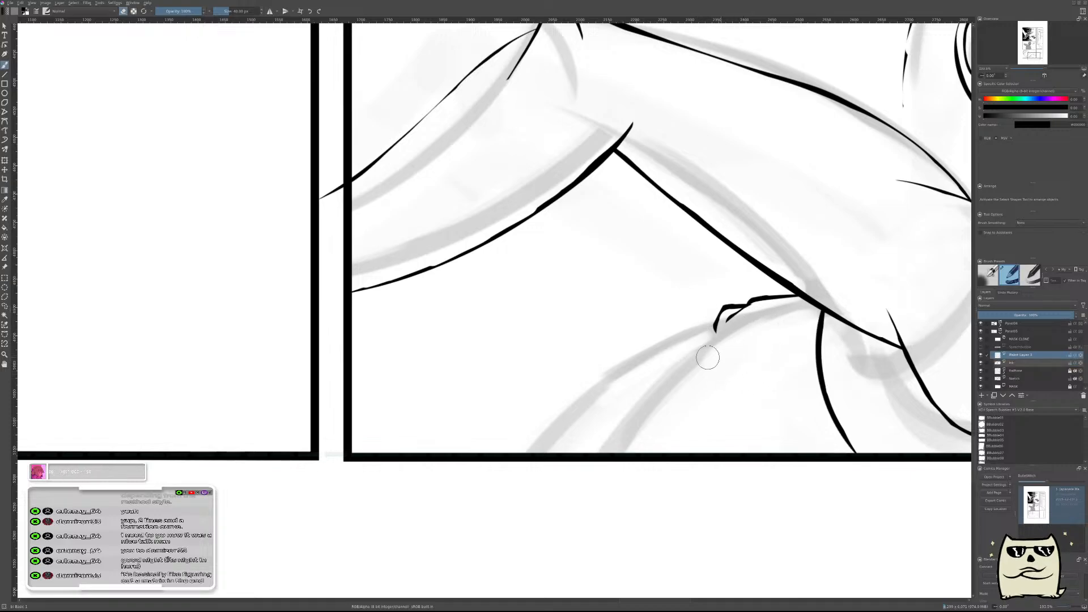
# Paint a longer stroke from the hooked fold down along the back sketch, thin it and trim its overlap with the fold.
pyautogui.moveTo(632, 364); pyautogui.dragTo(728, 312)
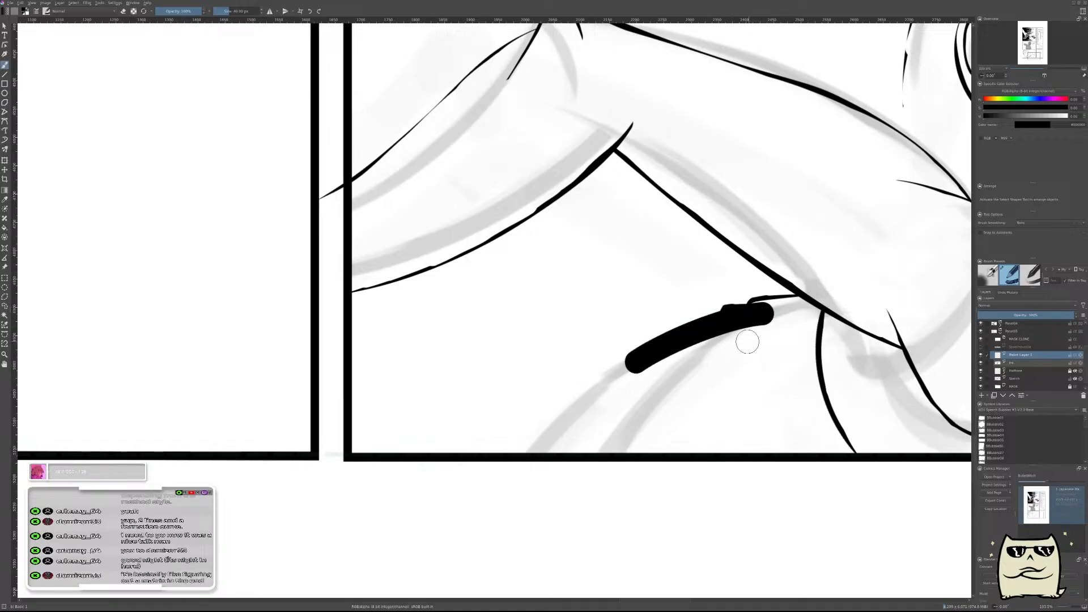
pyautogui.hotkey('ctrl', 'z')
pyautogui.moveTo(626, 358); pyautogui.dragTo(762, 316)
pyautogui.hotkey('ctrl', 'z')
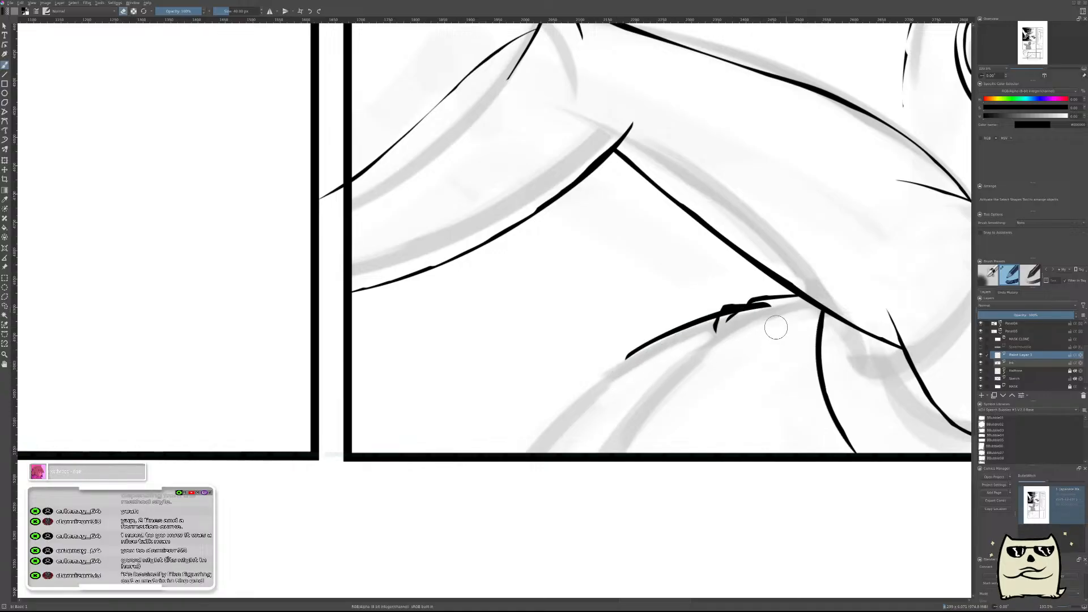
pyautogui.hotkey('ctrl', 'z')
pyautogui.hotkey('ctrl', 't')
pyautogui.press('b')
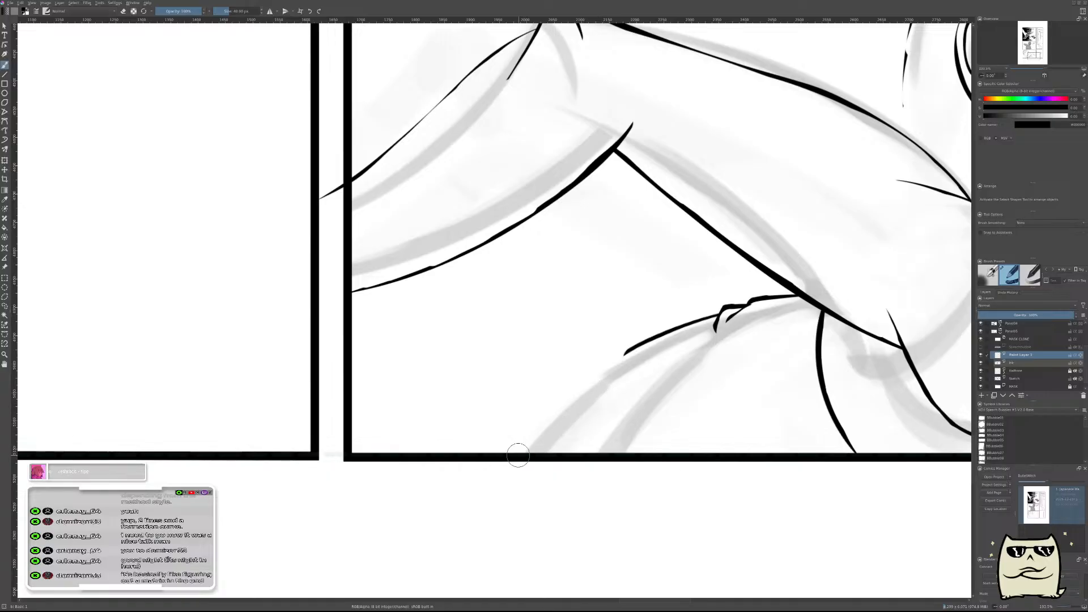
# Paint a short bent fold stroke just below the long back line's lower end and erase it into a thin line.
pyautogui.moveTo(616, 380); pyautogui.dragTo(564, 404)
pyautogui.hotkey('ctrl', 'z')
pyautogui.moveTo(623, 375)
pyautogui.mouseDown()
pyautogui.moveTo(566, 408)
pyautogui.moveTo(648, 378)
pyautogui.mouseUp()
pyautogui.press('e')
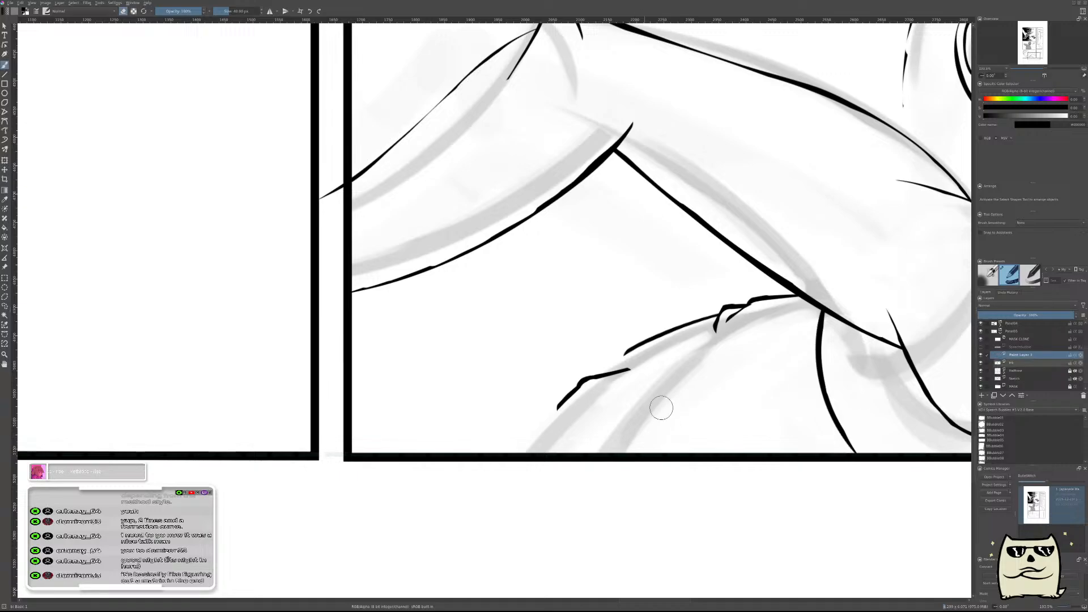
# Connect the long back line to the lower fold with a thin line, trim the overlap, merge to ink and add a paint layer.
pyautogui.moveTo(584, 407); pyautogui.dragTo(648, 353)
pyautogui.press('e')
pyautogui.moveTo(604, 413)
pyautogui.mouseDown()
pyautogui.moveTo(668, 369)
pyautogui.moveTo(588, 417)
pyautogui.moveTo(605, 395)
pyautogui.moveTo(666, 362)
pyautogui.moveTo(606, 388)
pyautogui.moveTo(633, 387)
pyautogui.mouseUp()
pyautogui.press('t')
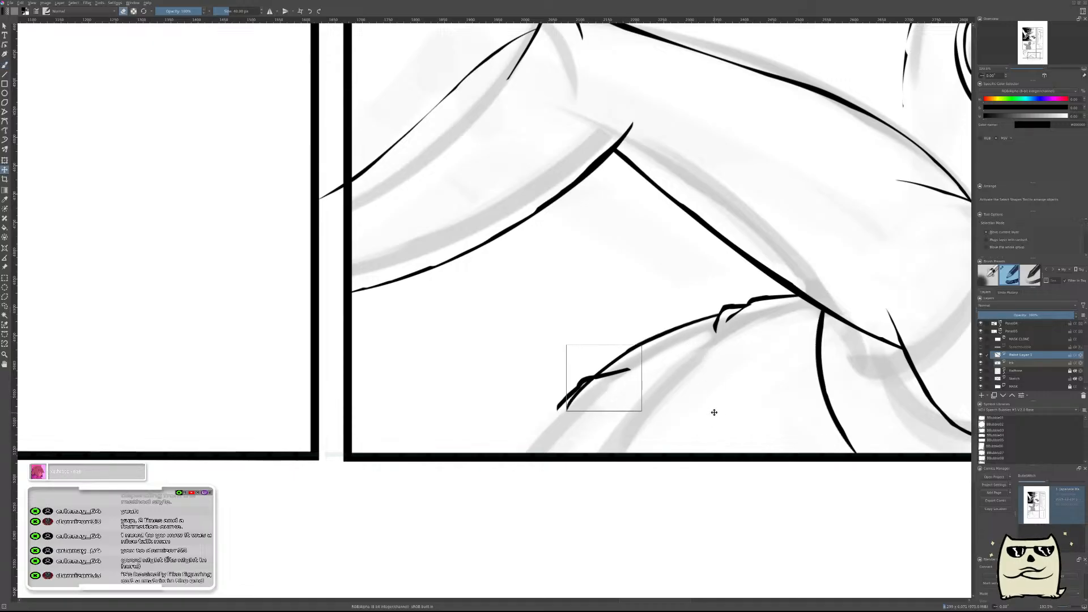
pyautogui.press('b')
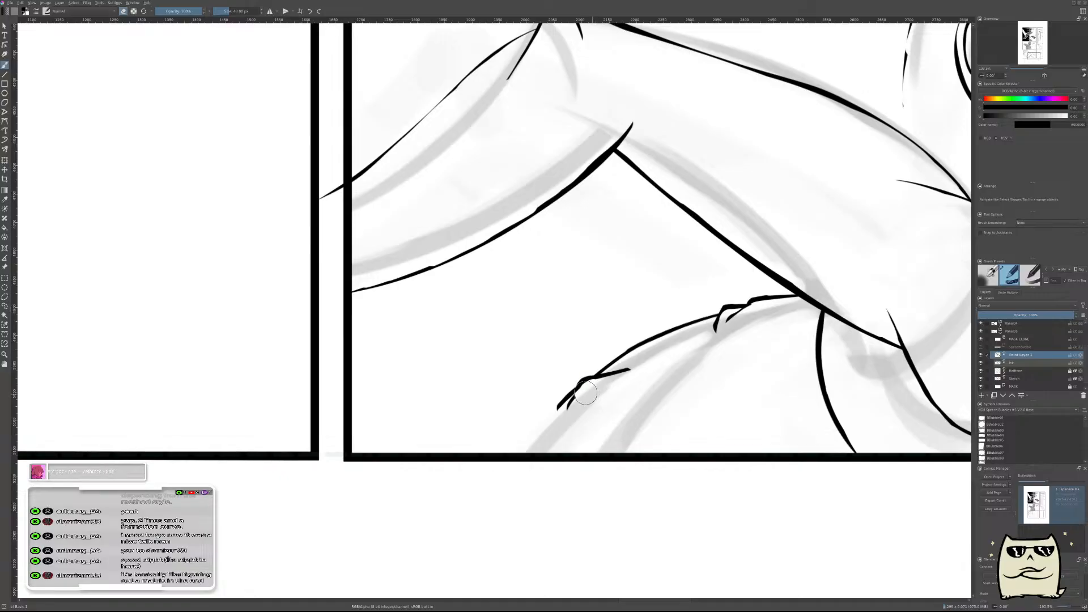
pyautogui.hotkey('shift', 'Delete')
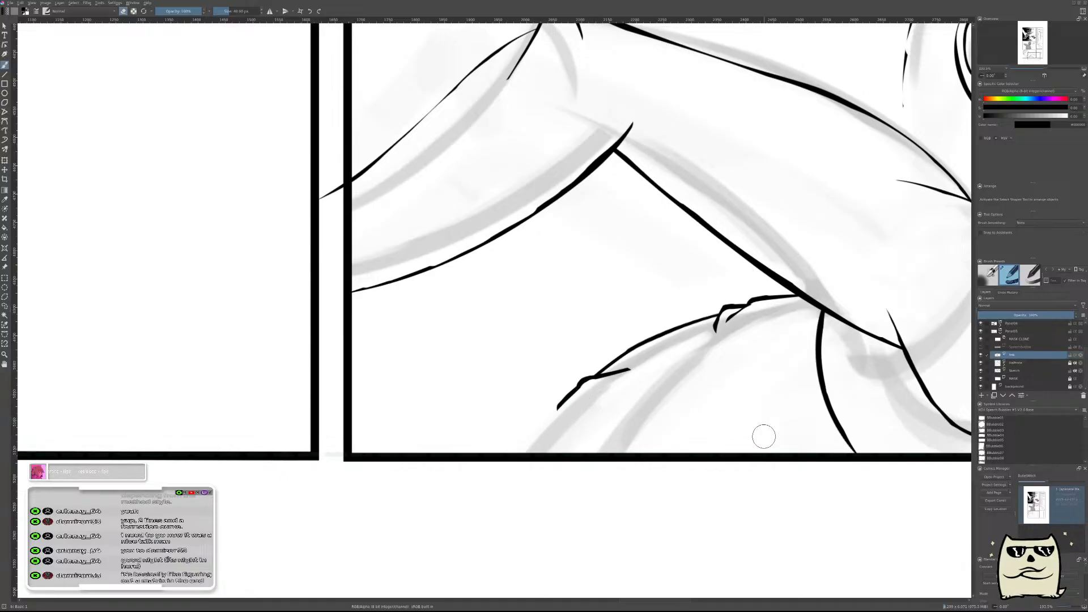
pyautogui.hotkey('ctrl', 'z')
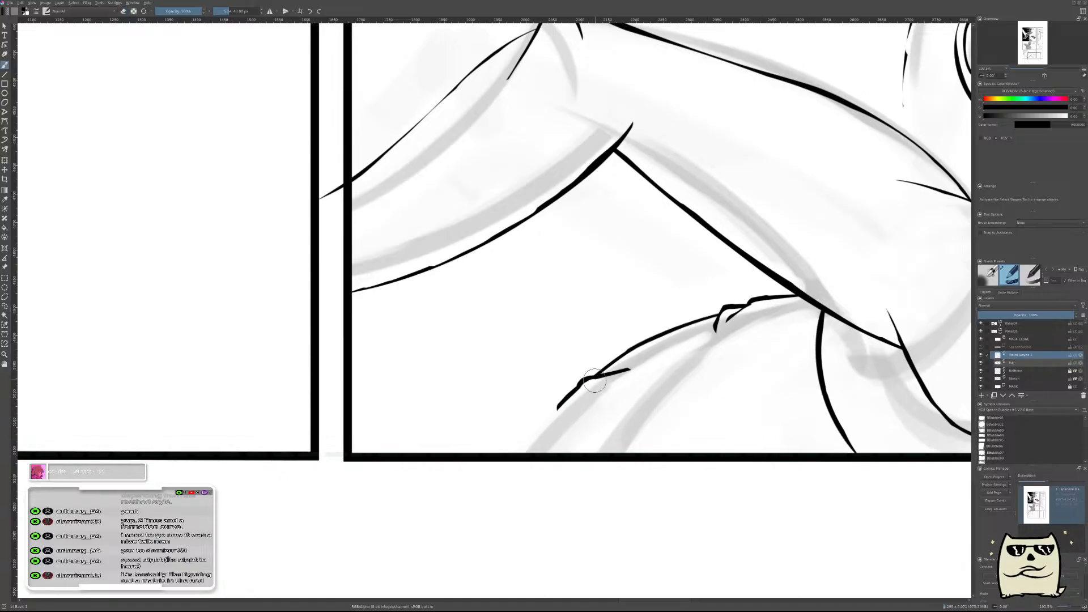
# Paint a thick stroke from below the lower fold to the panel border and erase it into a thin back line.
pyautogui.moveTo(583, 440)
pyautogui.mouseDown()
pyautogui.moveTo(721, 377)
pyautogui.moveTo(691, 351)
pyautogui.moveTo(643, 401)
pyautogui.mouseUp()
pyautogui.hotkey('ctrl', 'z')
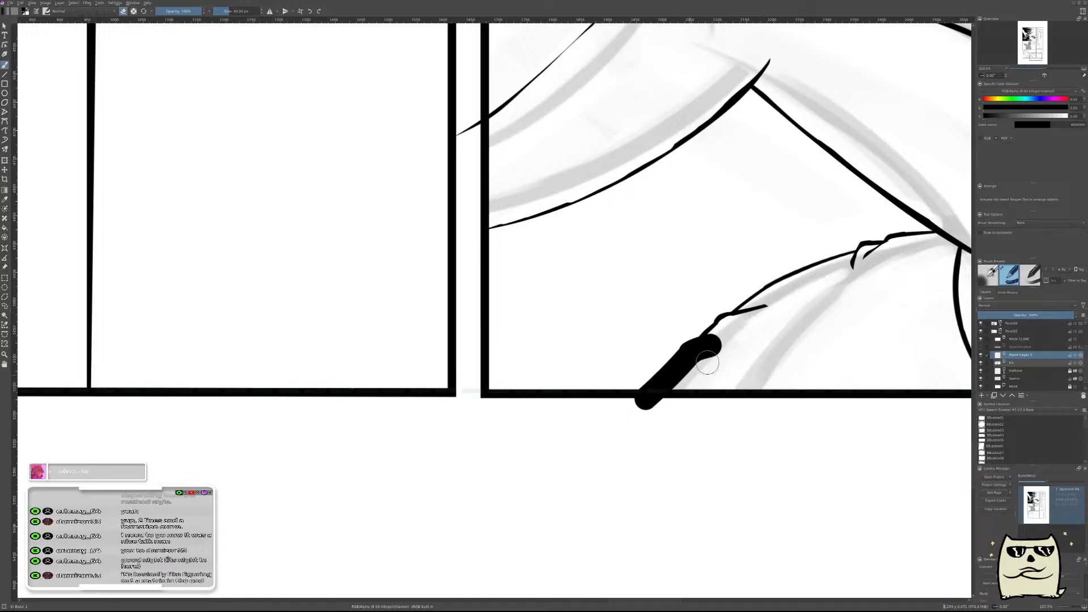
pyautogui.moveTo(725, 346)
pyautogui.mouseDown()
pyautogui.moveTo(690, 358)
pyautogui.moveTo(600, 467)
pyautogui.moveTo(660, 389)
pyautogui.moveTo(616, 431)
pyautogui.moveTo(638, 379)
pyautogui.moveTo(651, 406)
pyautogui.mouseUp()
pyautogui.scroll(2, 738, 354)
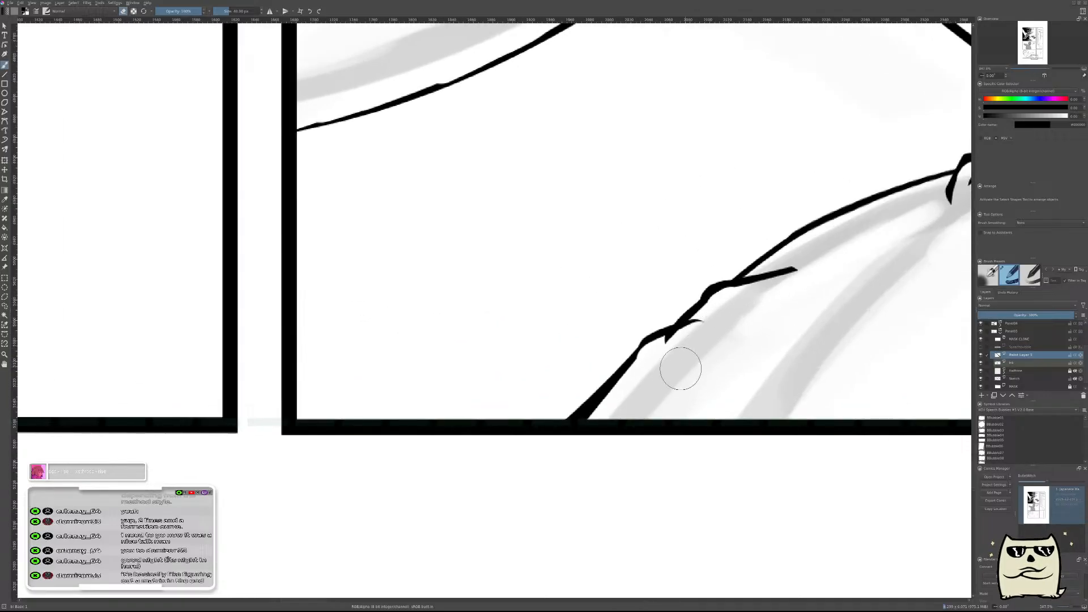
# Erase the upper back line's overshoot below the new stroke on the ink layer, and merge the paint layer into it.
pyautogui.press('pagedown')
pyautogui.moveTo(670, 359); pyautogui.dragTo(682, 350)
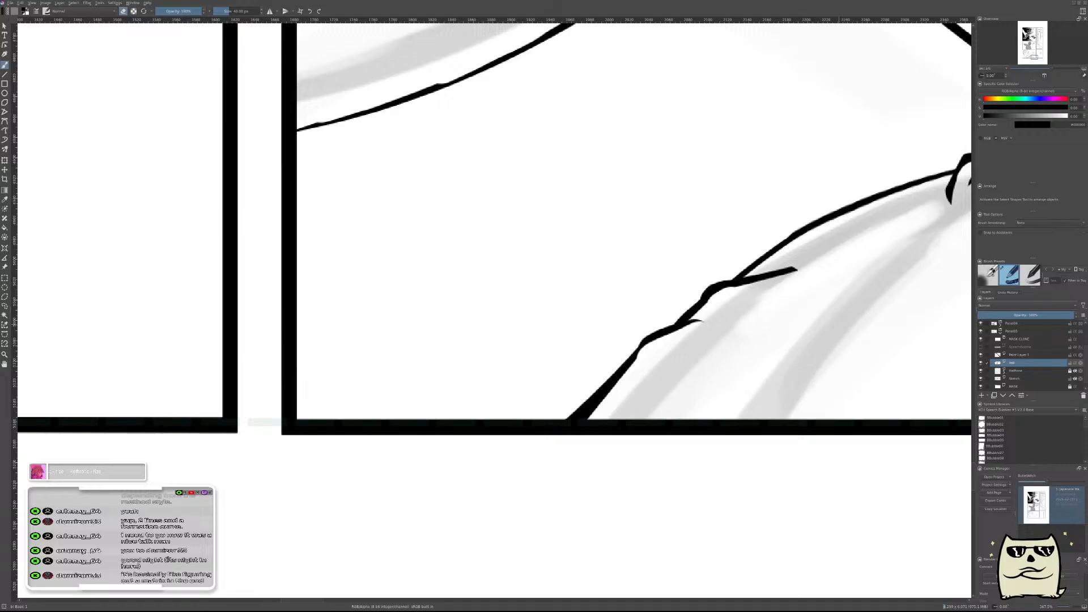
pyautogui.click(1027, 355)
pyautogui.hotkey('ctrl', 'e')
# Taper the free end of the lower fold line and clean up the underside of the back line down to the panel border.
pyautogui.moveTo(746, 305); pyautogui.dragTo(825, 289)
pyautogui.moveTo(746, 307)
pyautogui.mouseDown()
pyautogui.moveTo(826, 291)
pyautogui.moveTo(591, 431)
pyautogui.mouseUp()
pyautogui.moveTo(753, 343); pyautogui.dragTo(700, 415)
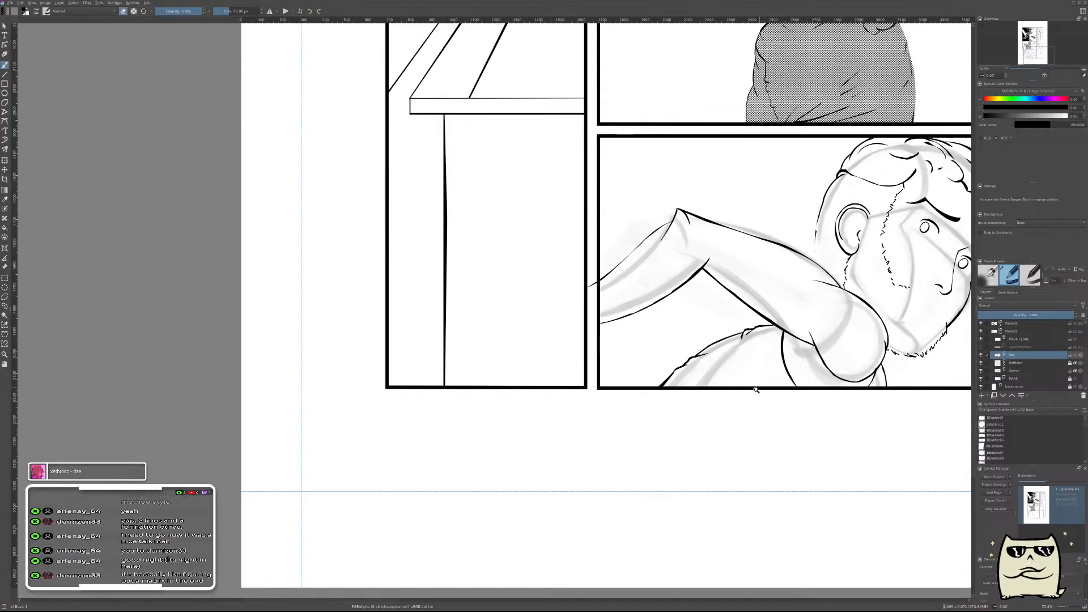
pyautogui.scroll(4, 728, 385)
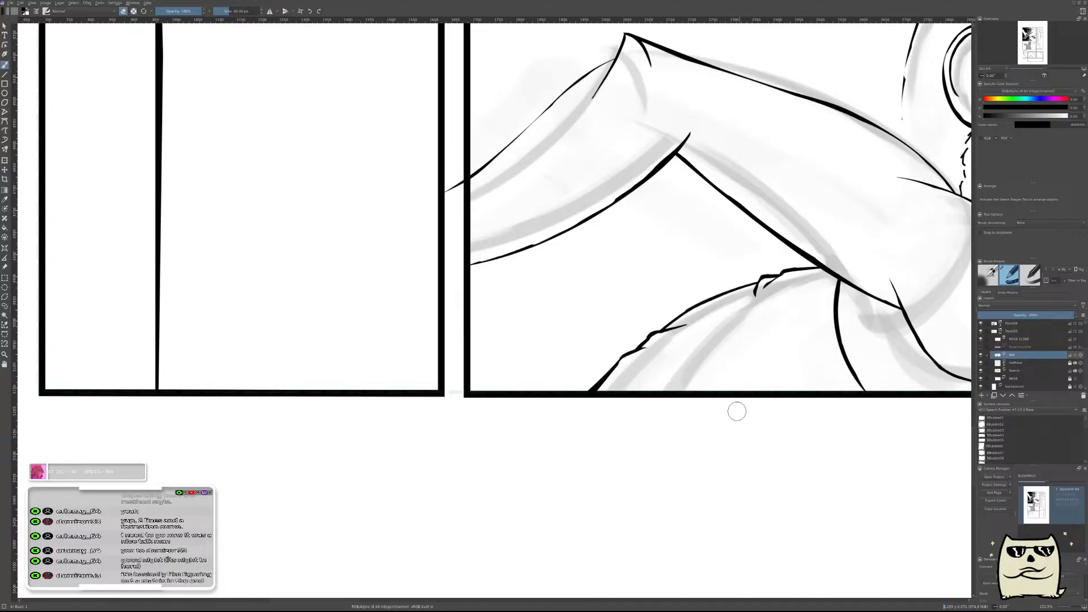
pyautogui.scroll(3, 726, 379)
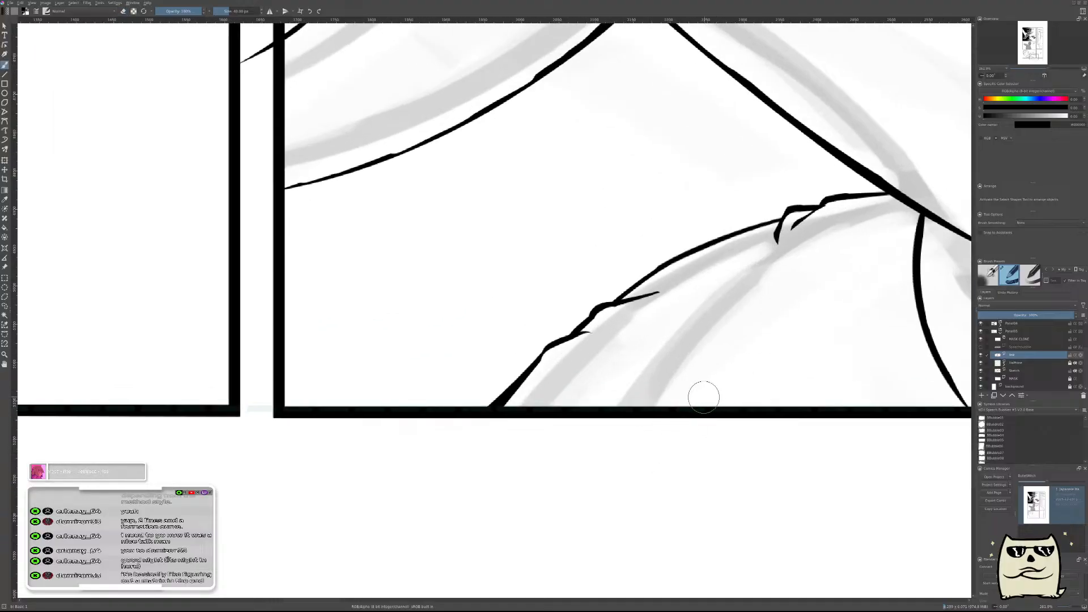
# Paint a slanted fold stroke up from the lower panel border on the torso and erase it into a thin tapered line.
pyautogui.moveTo(646, 457); pyautogui.dragTo(759, 312)
pyautogui.press('e')
pyautogui.moveTo(654, 476); pyautogui.dragTo(773, 313)
pyautogui.moveTo(654, 459)
pyautogui.mouseDown()
pyautogui.moveTo(769, 312)
pyautogui.moveTo(632, 436)
pyautogui.moveTo(624, 467)
pyautogui.mouseUp()
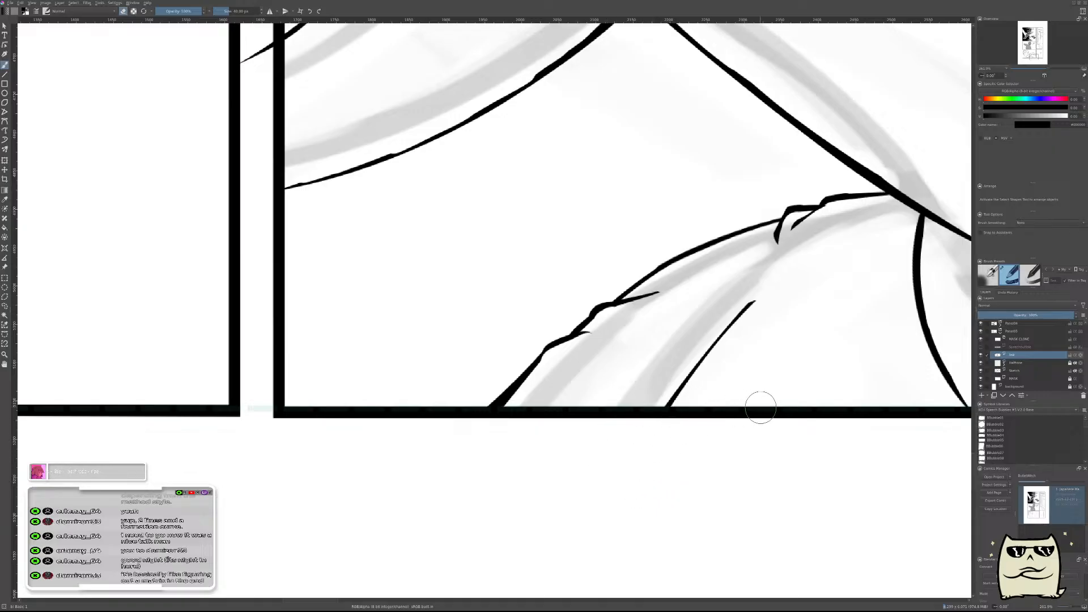
# Add a paint layer and draw a second short fold line branching off the slanted one, erased to a fine taper.
pyautogui.press('Insert')
pyautogui.press('e')
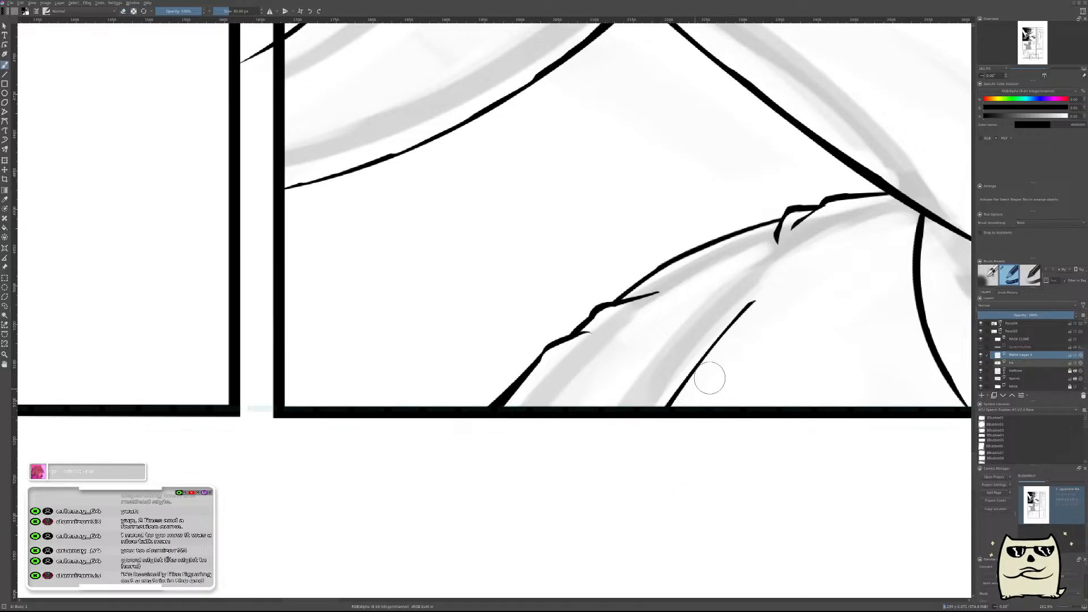
pyautogui.click(673, 401)
pyautogui.moveTo(673, 401); pyautogui.dragTo(766, 340)
pyautogui.press('e')
pyautogui.moveTo(663, 416); pyautogui.dragTo(796, 332)
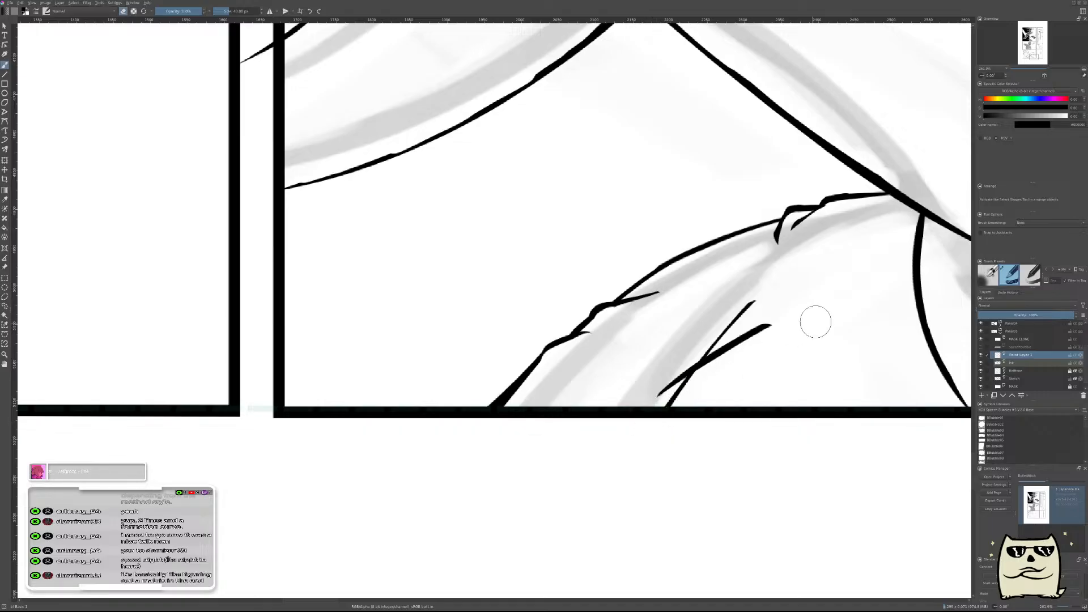
pyautogui.moveTo(655, 411); pyautogui.dragTo(774, 324)
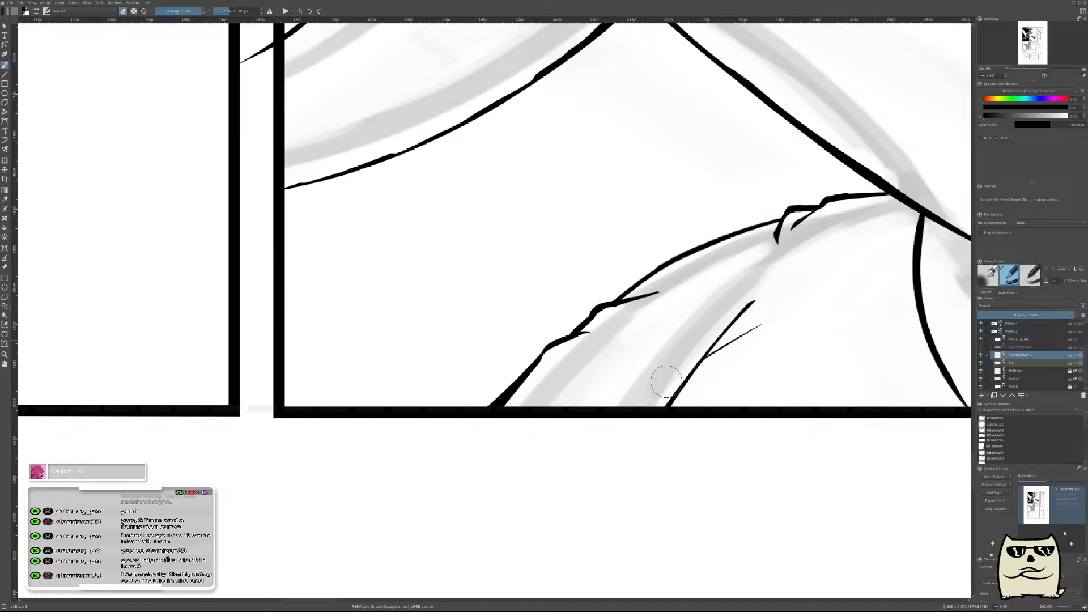
# Clean up the fold line's lower end on the ink layer and merge the paint layer into it.
pyautogui.click(1015, 363)
pyautogui.moveTo(715, 369); pyautogui.dragTo(646, 445)
pyautogui.moveTo(793, 383)
pyautogui.mouseDown()
pyautogui.moveTo(767, 413)
pyautogui.moveTo(748, 473)
pyautogui.mouseUp()
pyautogui.click(1048, 356)
pyautogui.hotkey('ctrl', 'e')
pyautogui.moveTo(777, 375); pyautogui.dragTo(765, 432)
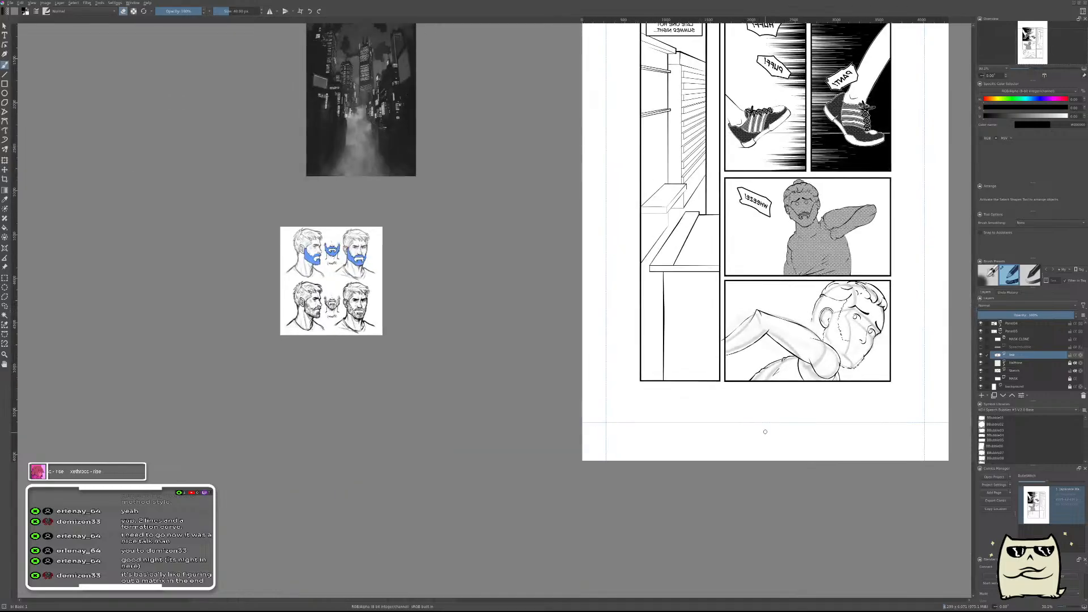
# Mirror the canvas view back to normal, compare the lower panel with the character reference, and save the comic page.
pyautogui.press('m')
pyautogui.moveTo(512, 449); pyautogui.dragTo(855, 438)
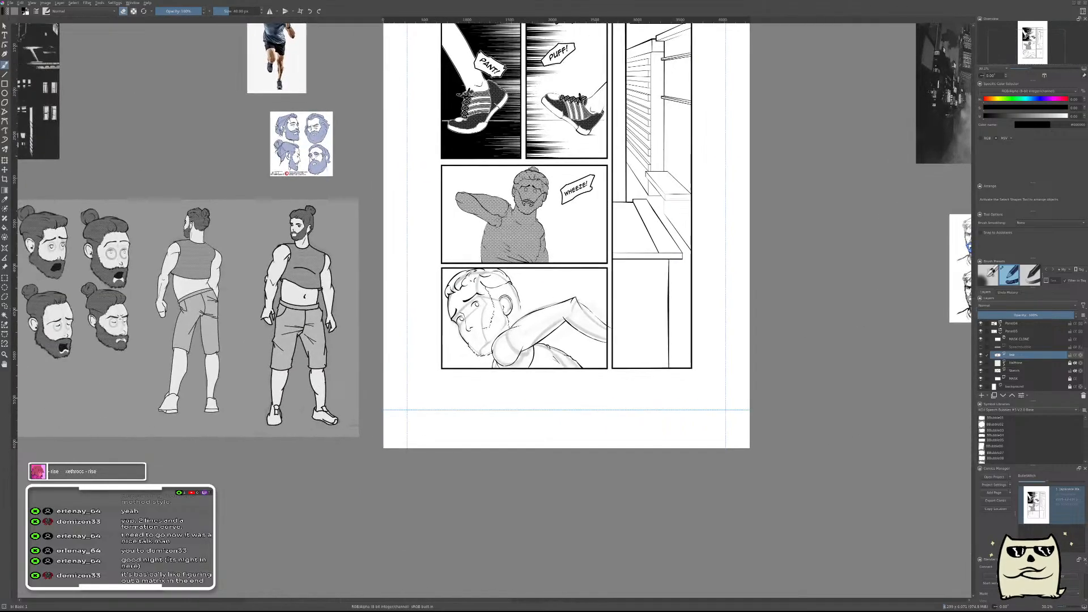
pyautogui.moveTo(626, 381); pyautogui.dragTo(726, 336)
pyautogui.moveTo(631, 300); pyautogui.dragTo(655, 292)
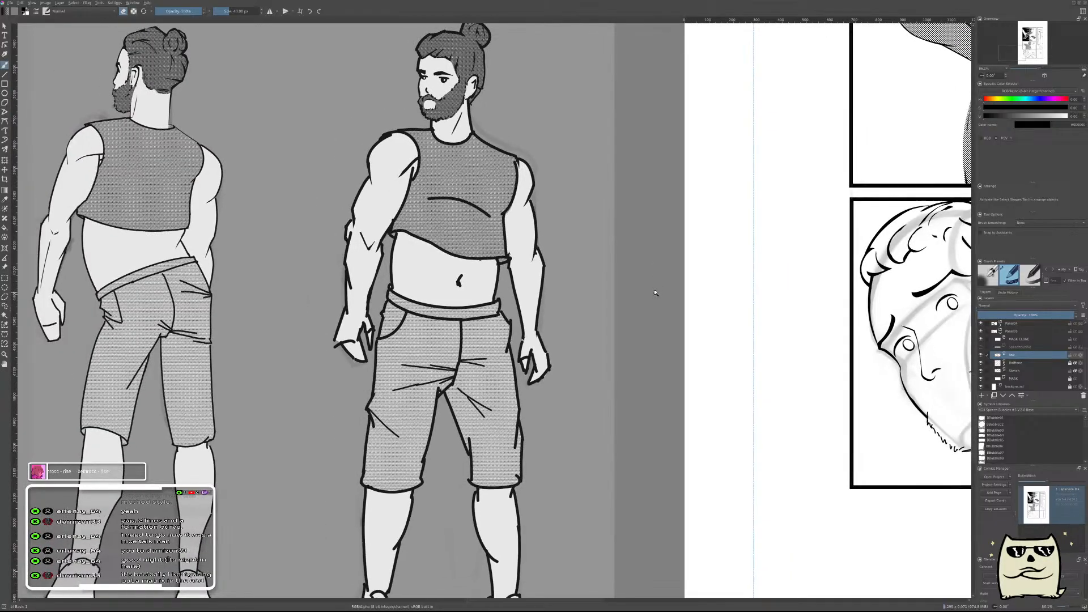
pyautogui.moveTo(611, 348); pyautogui.dragTo(612, 400)
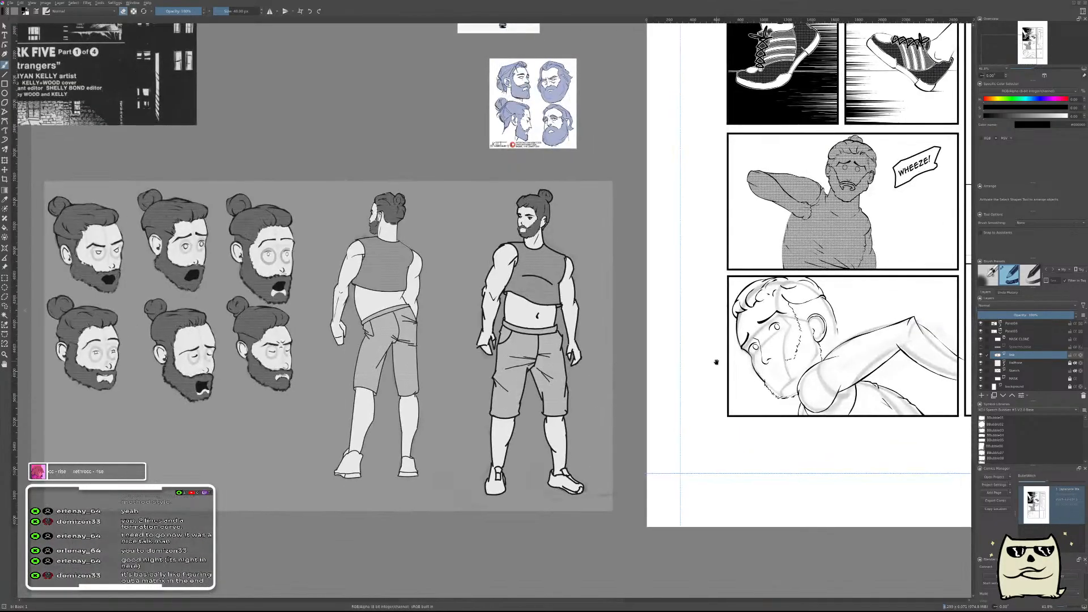
pyautogui.moveTo(715, 362); pyautogui.dragTo(653, 395)
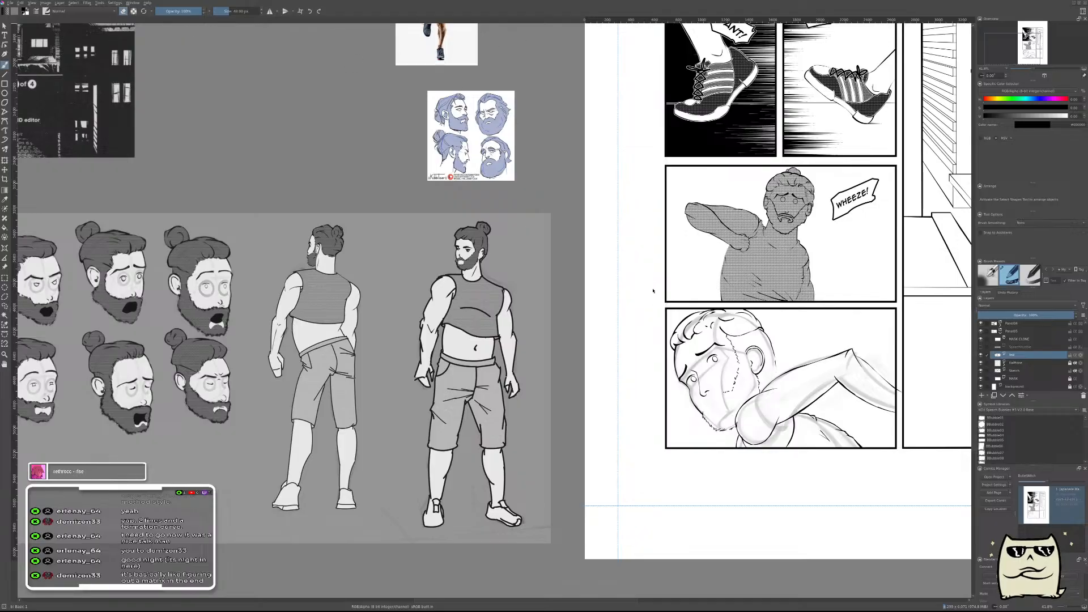
pyautogui.hotkey('ctrl', 's')
# In the character sheet document, hide the front figure's halftone filter mask and sample the flat grey of his shirt.
pyautogui.hotkey('ctrl', 'Tab')
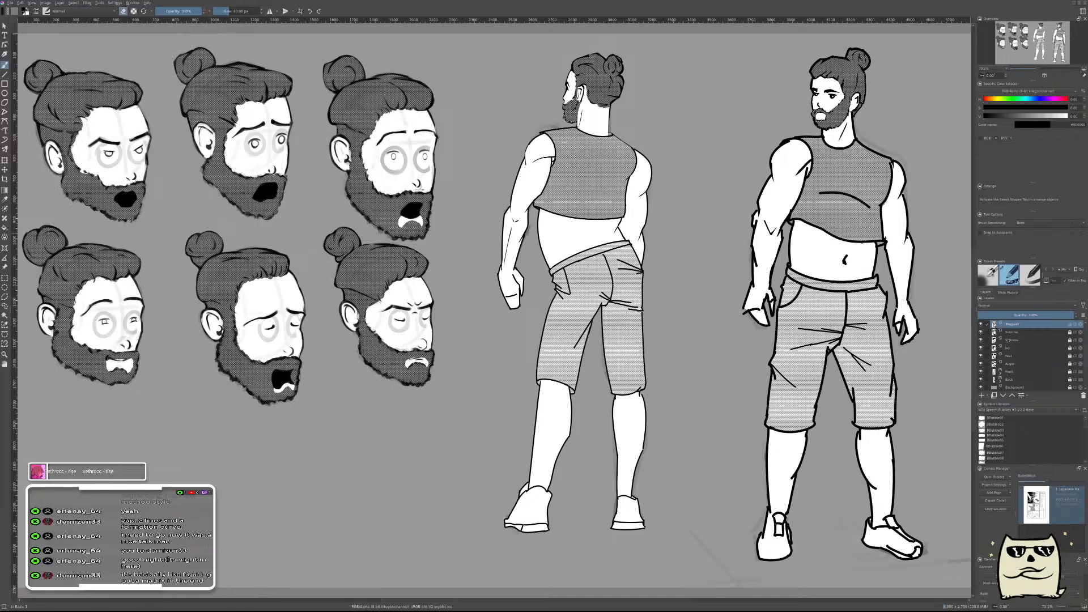
pyautogui.scroll(-1, 1032, 345)
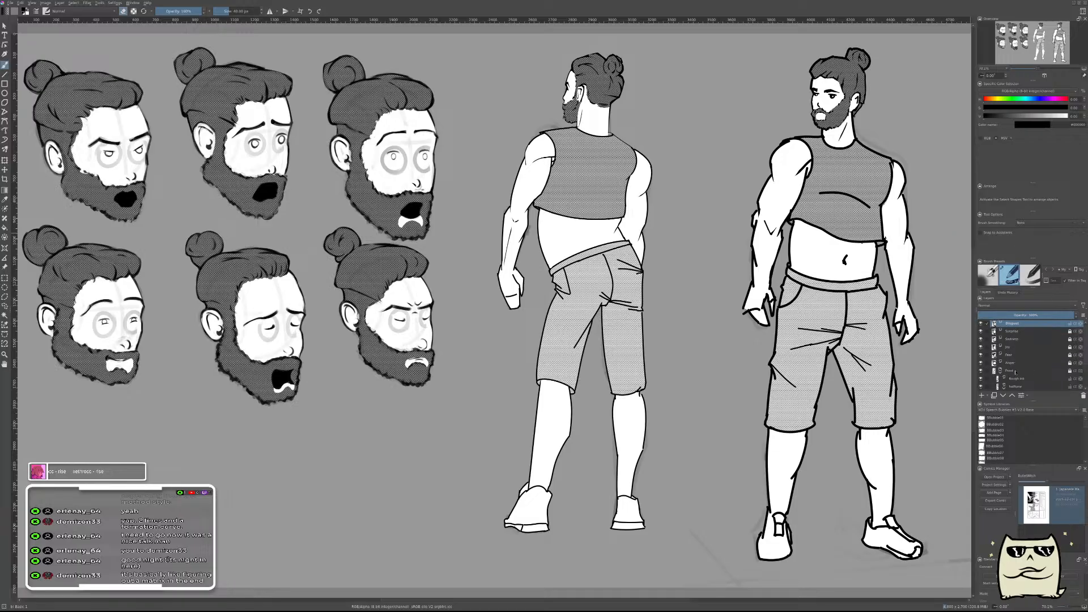
pyautogui.scroll(-3, 1031, 373)
pyautogui.click(980, 355)
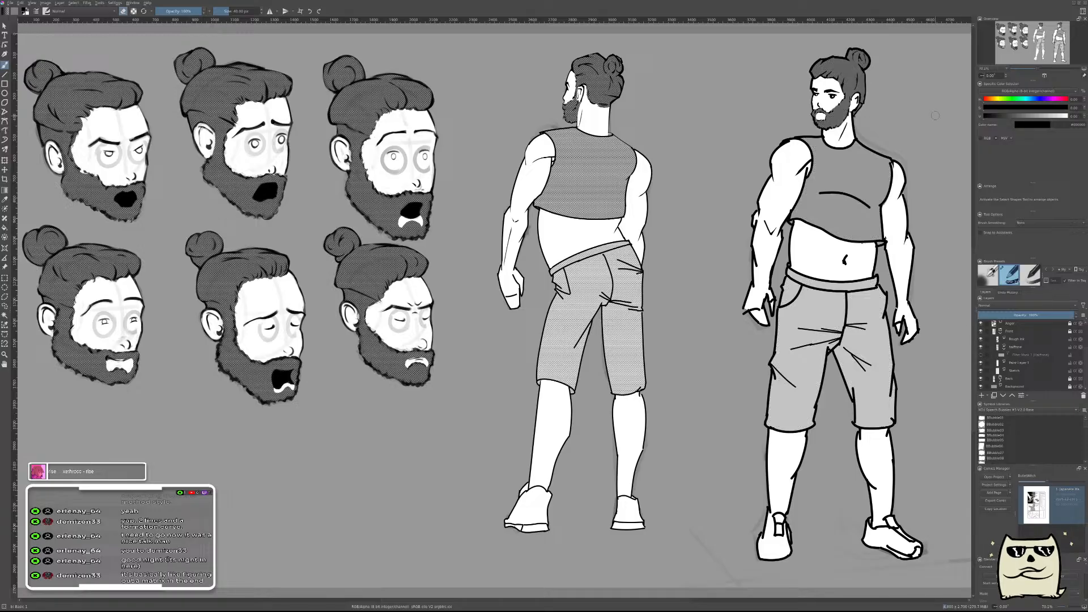
pyautogui.keyDown('ctrl'); pyautogui.click(861, 163); pyautogui.keyUp('ctrl')
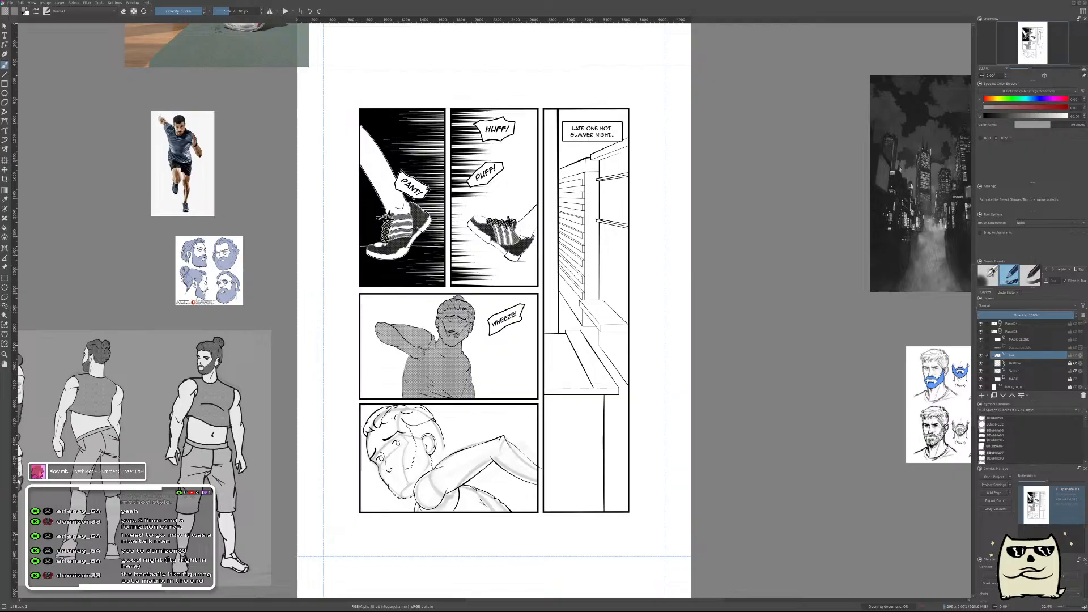
# Return to the comic page, reveal the filter mask under the lower panel's Halftone layer, and make white the foreground colour.
pyautogui.hotkey('ctrl', 'Tab')
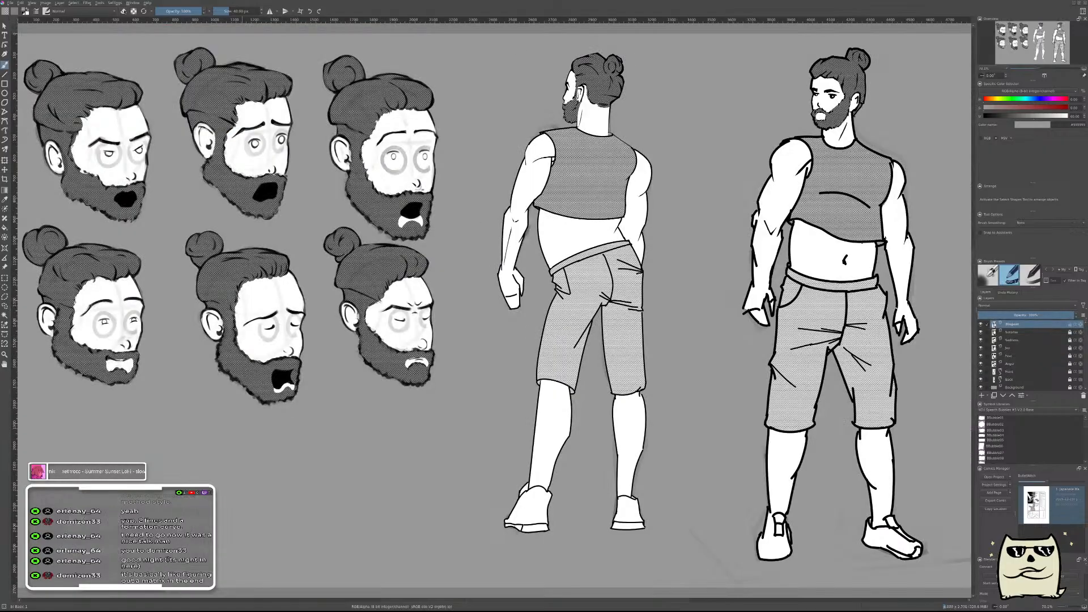
pyautogui.hotkey('ctrl', 'Tab')
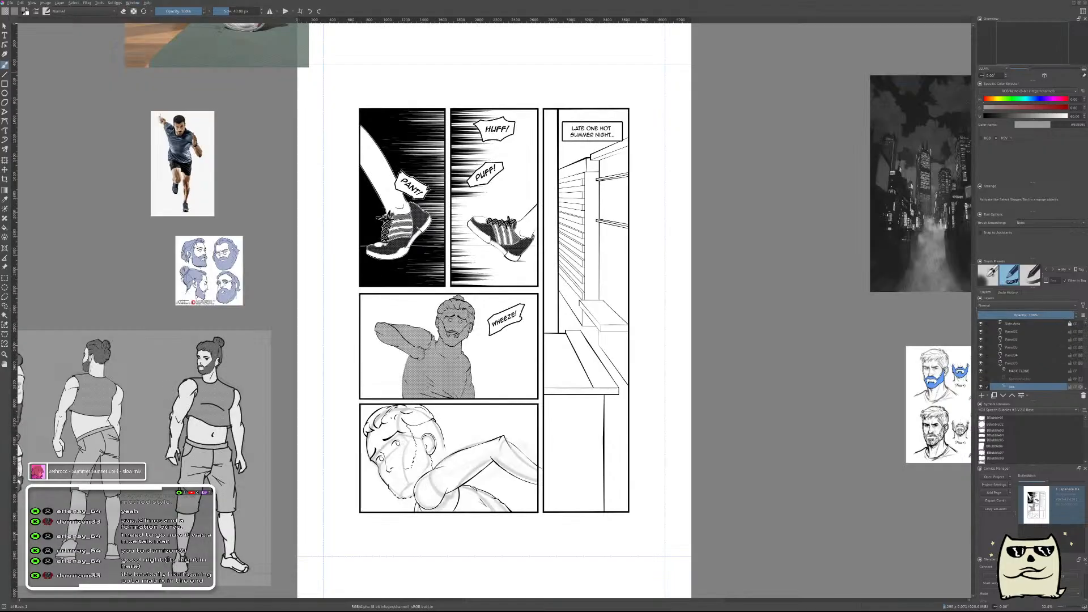
pyautogui.moveTo(475, 403); pyautogui.dragTo(598, 352)
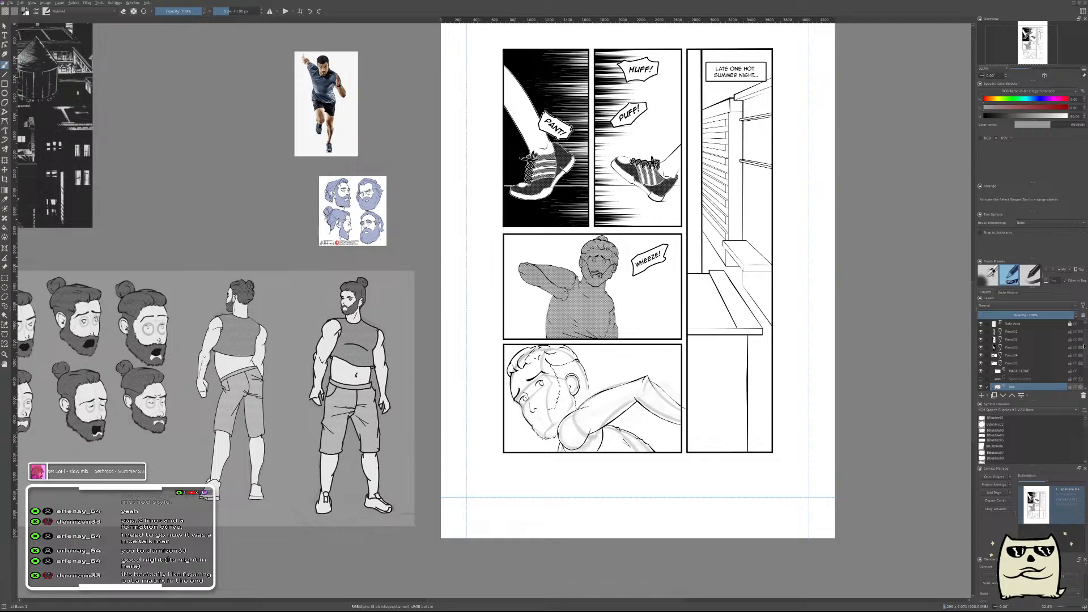
pyautogui.moveTo(1083, 346); pyautogui.dragTo(1086, 367)
pyautogui.click(1004, 364)
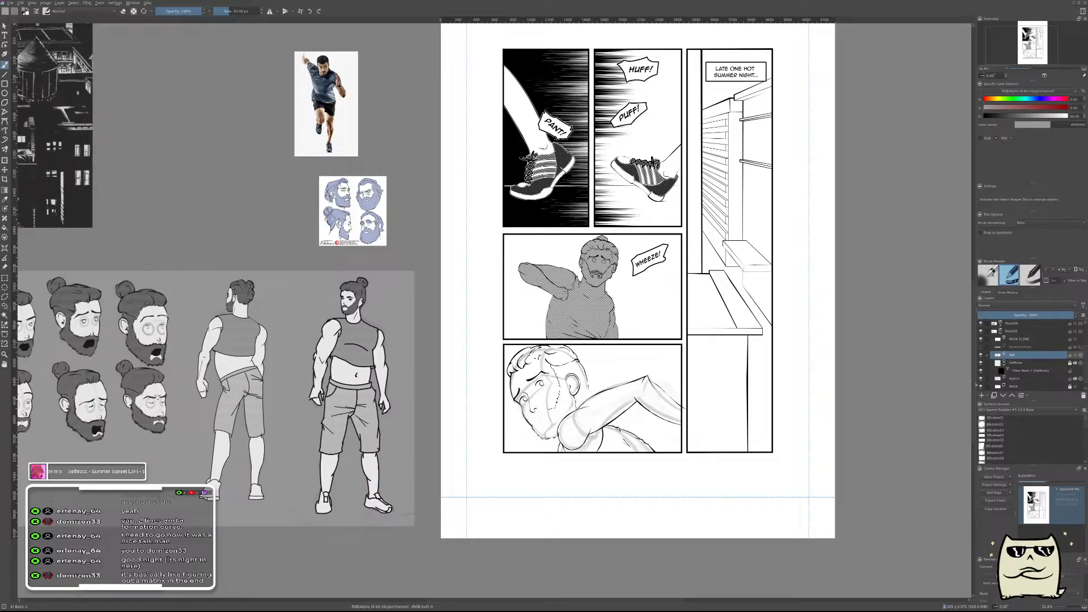
pyautogui.press('x')
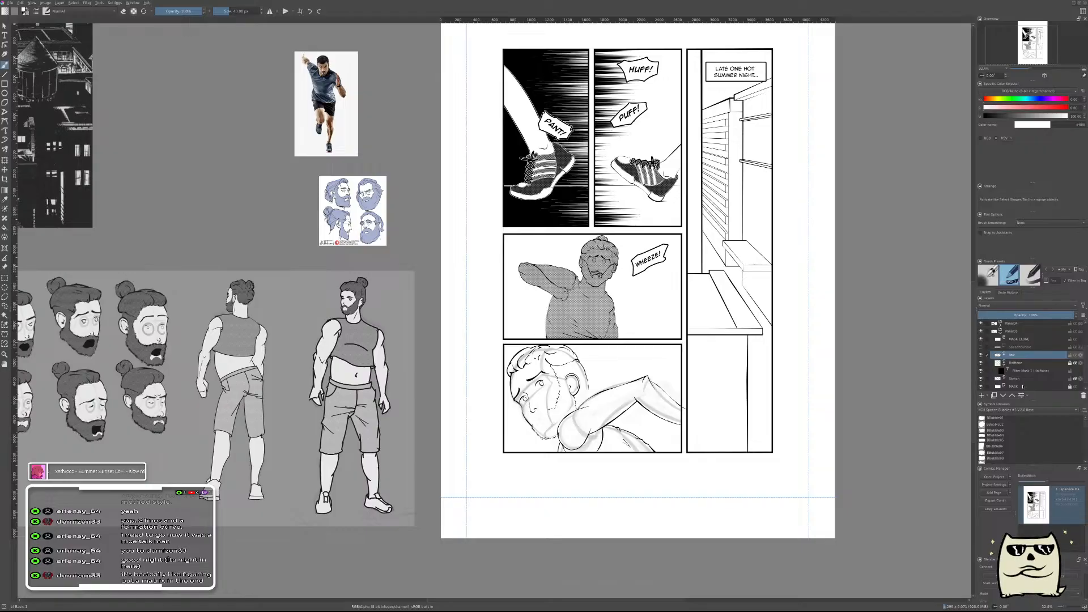
pyautogui.keyDown('ctrl'); pyautogui.click(998, 386); pyautogui.keyUp('ctrl')
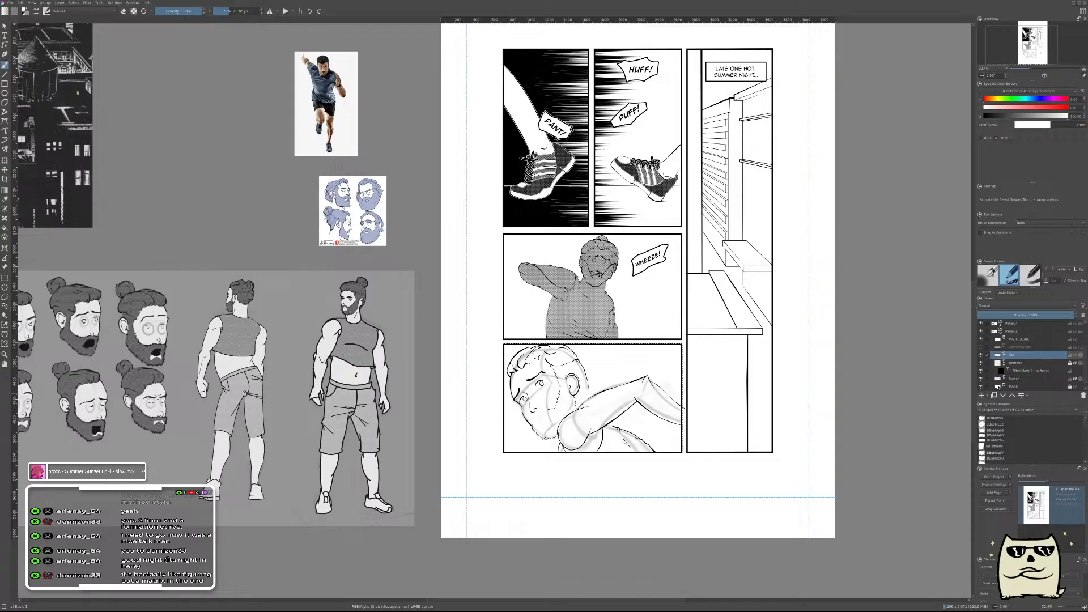
pyautogui.press('f')
pyautogui.click(623, 388)
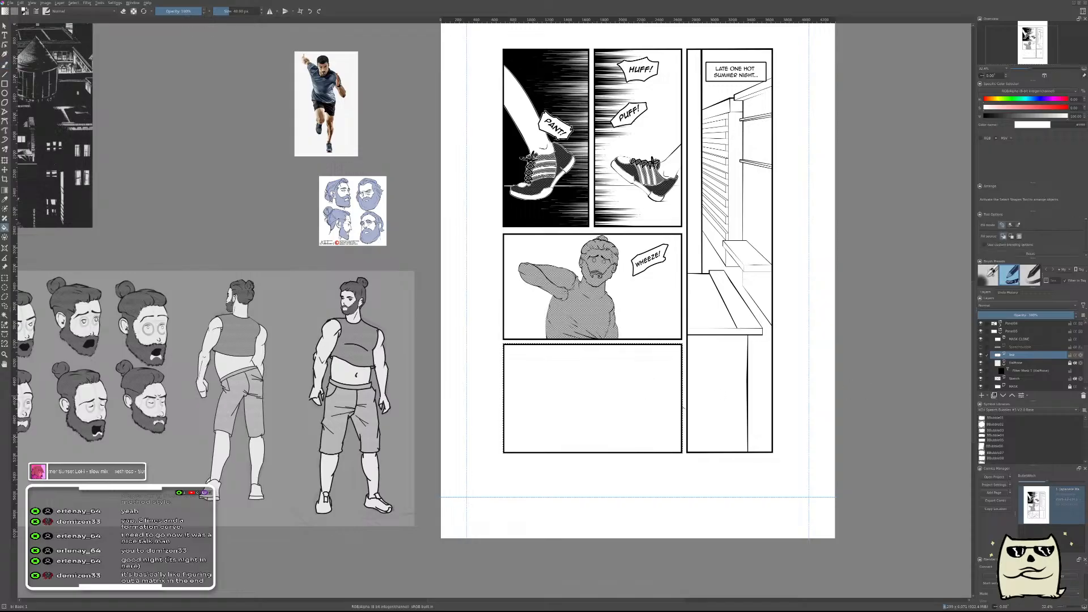
pyautogui.hotkey('ctrl', 'z')
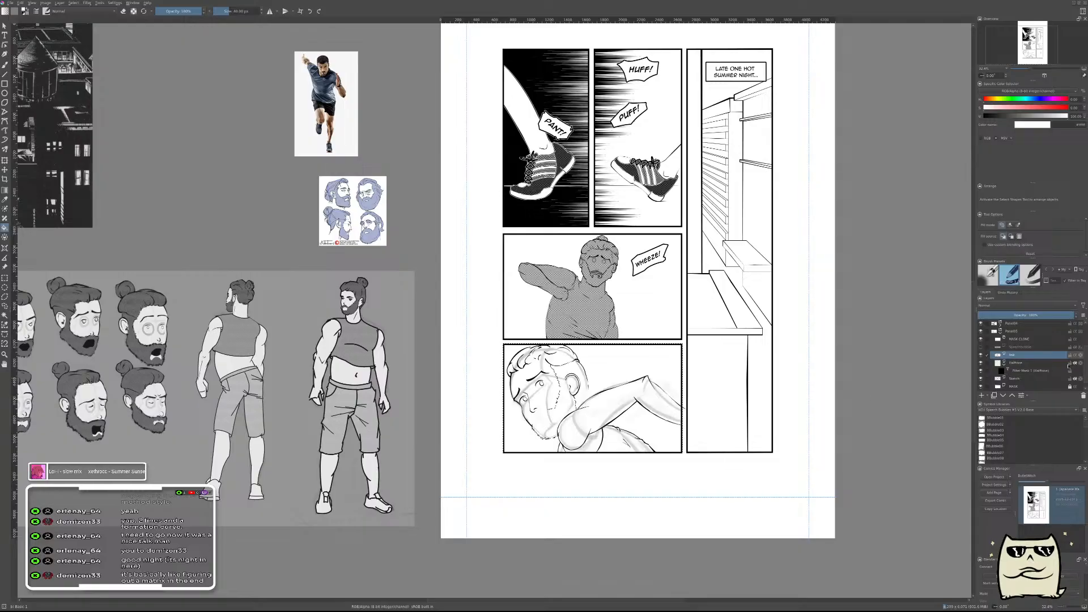
# Fill the Halftone layer's filter mask with white, and switch back to the sampled grey on the Halftone layer itself.
pyautogui.click(1034, 371)
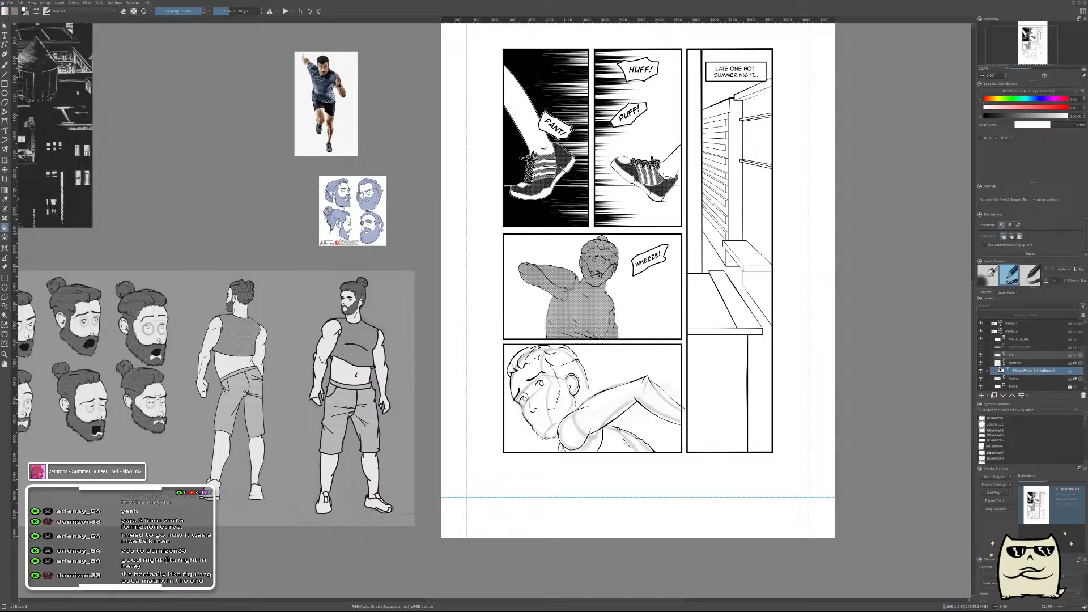
pyautogui.press('x')
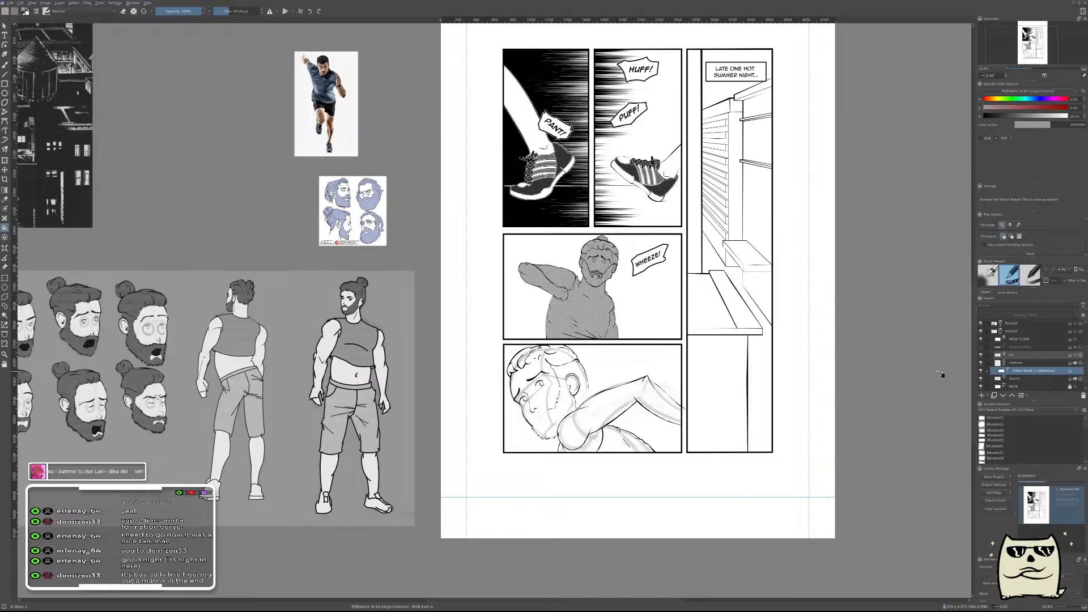
pyautogui.click(1015, 363)
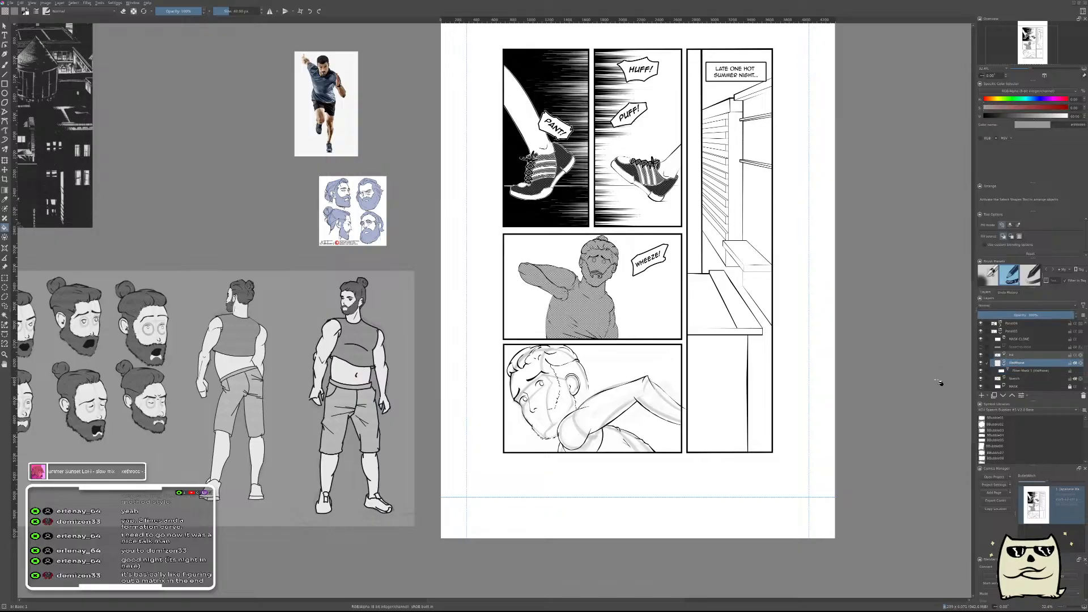
# Paint the shirt area between the armpit line, back outline and lower border of the lower panel with the grey halftone.
pyautogui.moveTo(601, 389); pyautogui.dragTo(694, 341)
pyautogui.scroll(3, 696, 342)
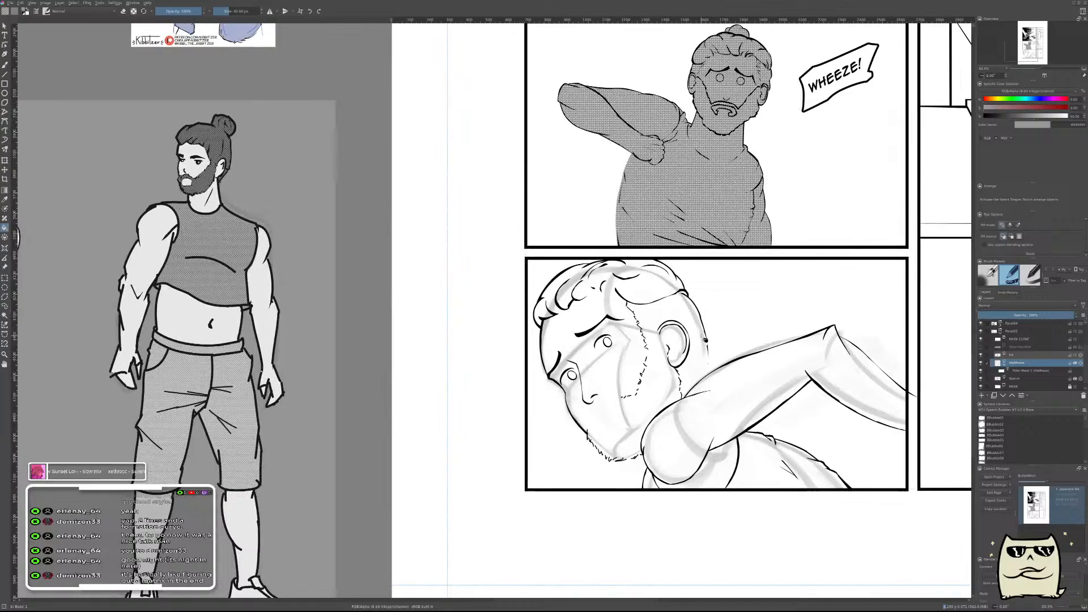
pyautogui.press('b')
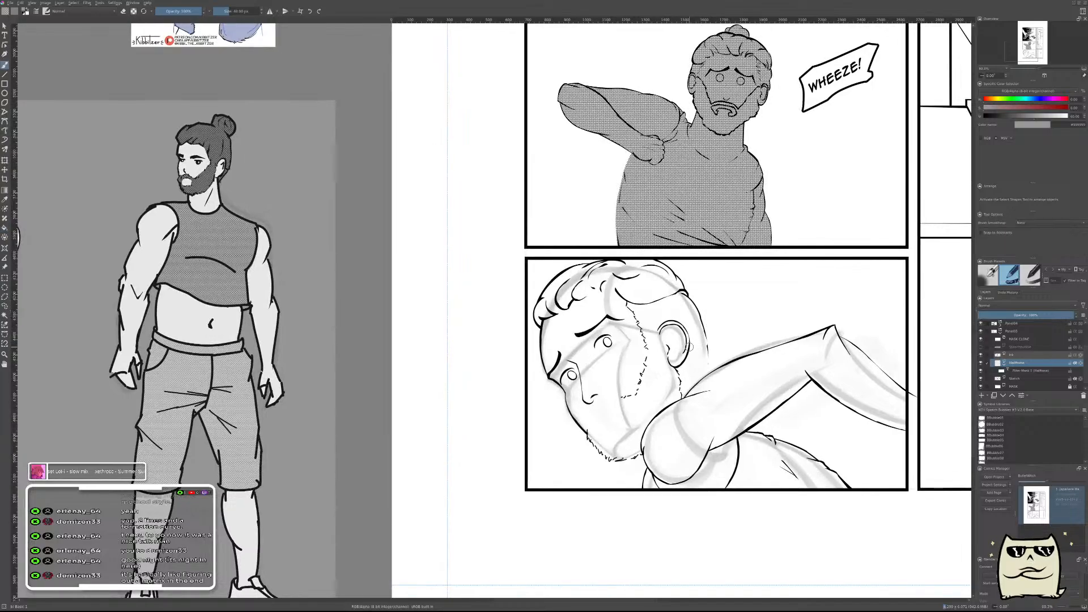
pyautogui.moveTo(719, 396); pyautogui.dragTo(673, 306)
pyautogui.scroll(3, 697, 361)
pyautogui.moveTo(709, 347)
pyautogui.mouseDown()
pyautogui.moveTo(709, 395)
pyautogui.moveTo(709, 358)
pyautogui.mouseUp()
pyautogui.scroll(2, 713, 363)
pyautogui.moveTo(663, 288)
pyautogui.mouseDown()
pyautogui.moveTo(690, 276)
pyautogui.moveTo(828, 316)
pyautogui.moveTo(757, 282)
pyautogui.moveTo(816, 304)
pyautogui.moveTo(731, 432)
pyautogui.moveTo(771, 389)
pyautogui.moveTo(691, 302)
pyautogui.moveTo(668, 302)
pyautogui.moveTo(665, 409)
pyautogui.moveTo(671, 378)
pyautogui.moveTo(643, 489)
pyautogui.moveTo(647, 478)
pyautogui.moveTo(607, 538)
pyautogui.moveTo(714, 500)
pyautogui.moveTo(725, 453)
pyautogui.moveTo(748, 453)
pyautogui.moveTo(765, 470)
pyautogui.moveTo(791, 472)
pyautogui.moveTo(807, 506)
pyautogui.moveTo(841, 504)
pyautogui.moveTo(816, 555)
pyautogui.mouseUp()
pyautogui.moveTo(816, 442); pyautogui.dragTo(578, 396)
pyautogui.moveTo(580, 323)
pyautogui.mouseDown()
pyautogui.moveTo(568, 378)
pyautogui.moveTo(591, 300)
pyautogui.moveTo(621, 278)
pyautogui.moveTo(592, 267)
pyautogui.moveTo(623, 264)
pyautogui.moveTo(731, 329)
pyautogui.moveTo(705, 374)
pyautogui.moveTo(737, 380)
pyautogui.moveTo(680, 419)
pyautogui.moveTo(720, 397)
pyautogui.moveTo(747, 434)
pyautogui.moveTo(796, 410)
pyautogui.moveTo(686, 399)
pyautogui.moveTo(623, 352)
pyautogui.moveTo(635, 323)
pyautogui.moveTo(692, 347)
pyautogui.moveTo(649, 283)
pyautogui.moveTo(700, 303)
pyautogui.moveTo(932, 450)
pyautogui.moveTo(953, 492)
pyautogui.moveTo(686, 485)
pyautogui.moveTo(862, 454)
pyautogui.moveTo(833, 410)
pyautogui.mouseUp()
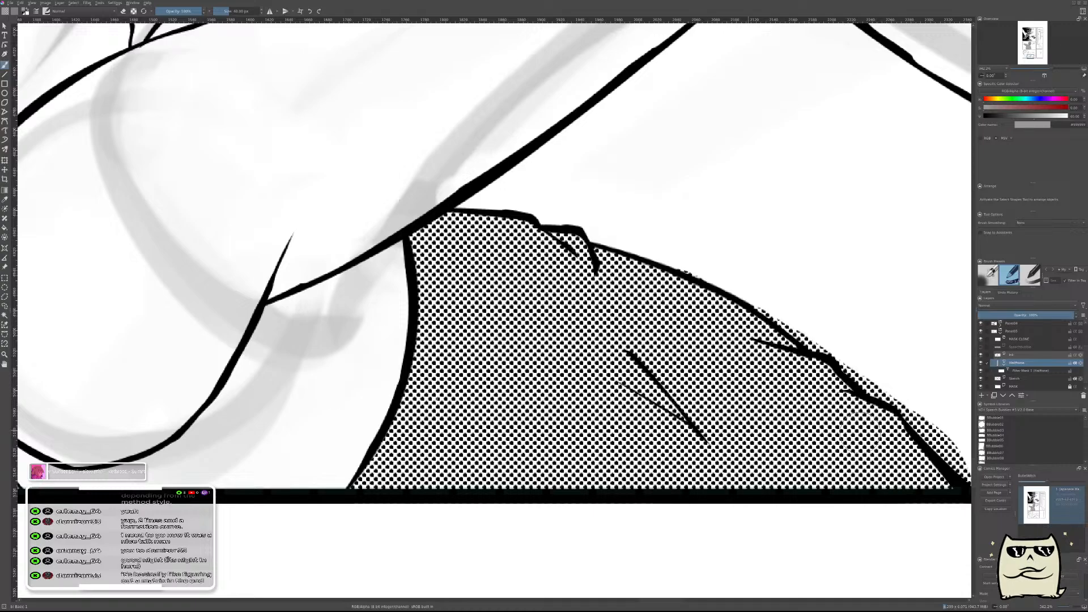
# Erase the halftone that spills over the outer edge of the back outline down to the panel border.
pyautogui.moveTo(827, 345); pyautogui.dragTo(583, 364)
pyautogui.press('e')
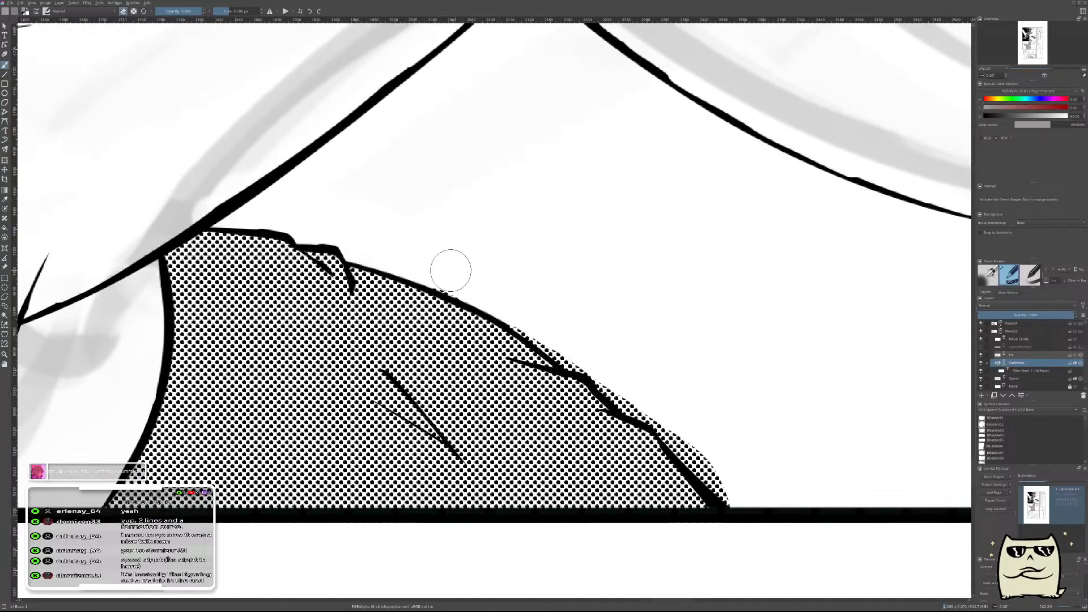
pyautogui.moveTo(432, 265)
pyautogui.mouseDown()
pyautogui.moveTo(545, 318)
pyautogui.moveTo(498, 288)
pyautogui.moveTo(624, 373)
pyautogui.moveTo(607, 369)
pyautogui.moveTo(682, 423)
pyautogui.moveTo(727, 479)
pyautogui.moveTo(668, 418)
pyautogui.moveTo(730, 481)
pyautogui.moveTo(672, 413)
pyautogui.moveTo(740, 498)
pyautogui.mouseUp()
pyautogui.moveTo(743, 359); pyautogui.dragTo(753, 426)
# Paint halftone into the narrow shirt section below the shoulder on the chest side and erase the spill over the shoulder line.
pyautogui.moveTo(515, 378); pyautogui.dragTo(558, 303)
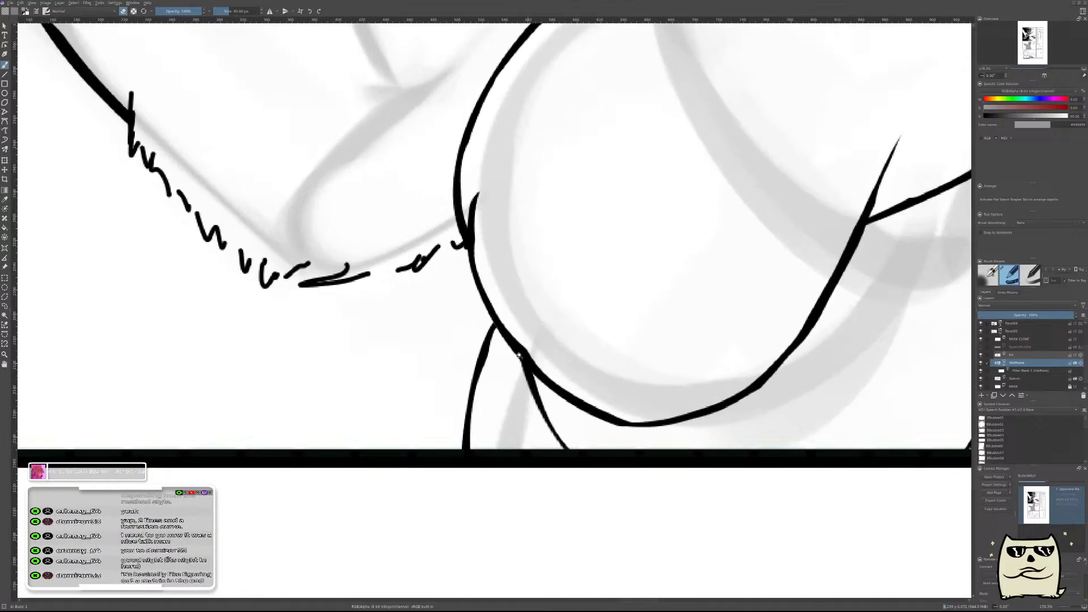
pyautogui.moveTo(495, 379)
pyautogui.mouseDown()
pyautogui.moveTo(498, 335)
pyautogui.moveTo(503, 401)
pyautogui.moveTo(485, 449)
pyautogui.moveTo(494, 479)
pyautogui.moveTo(507, 397)
pyautogui.moveTo(551, 414)
pyautogui.moveTo(568, 510)
pyautogui.mouseUp()
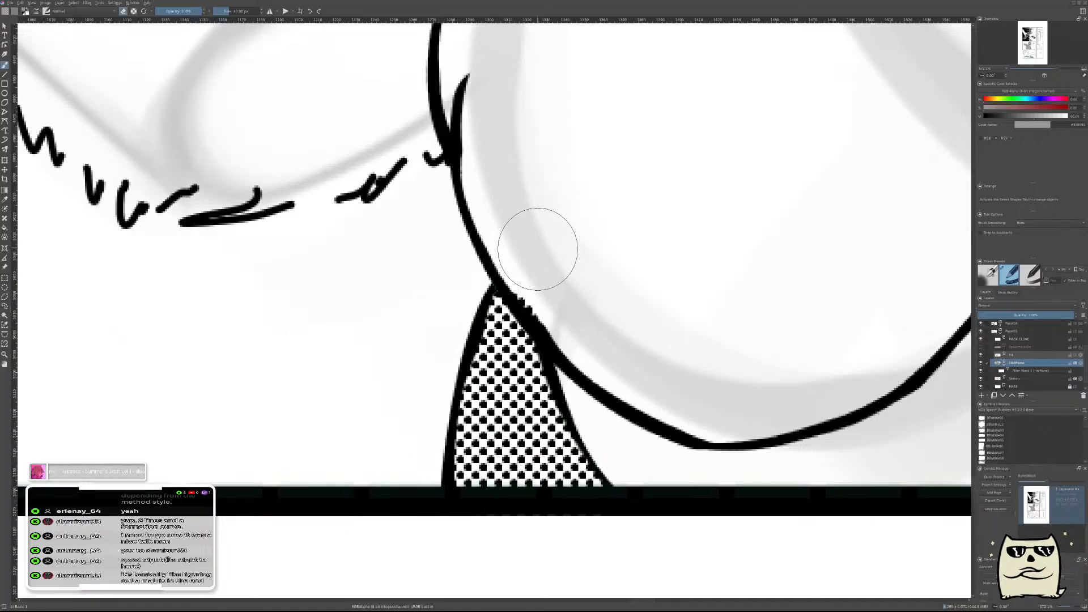
pyautogui.moveTo(649, 217); pyautogui.dragTo(604, 457)
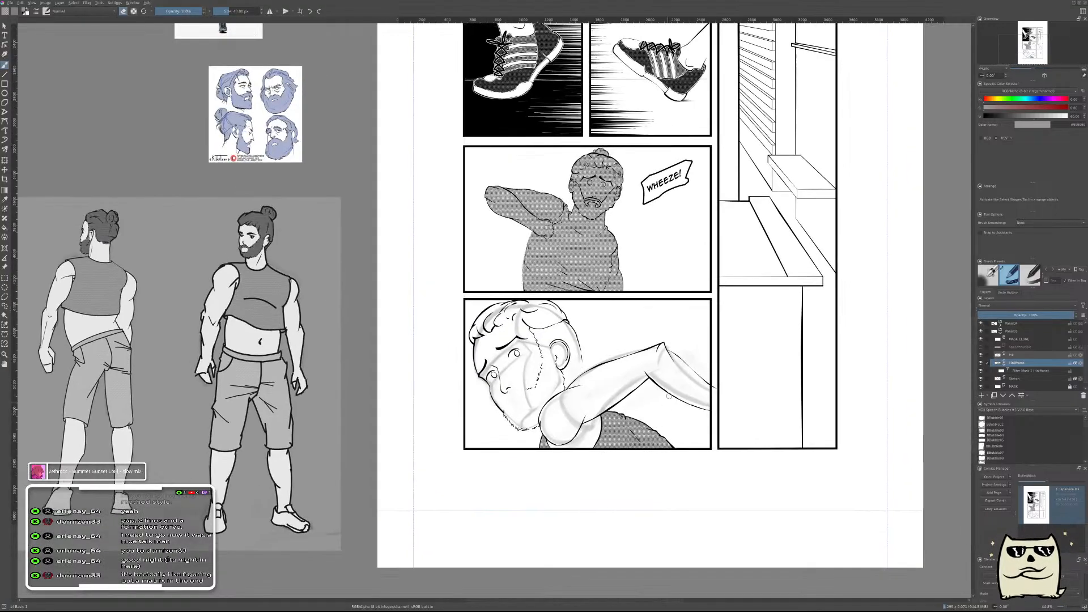
# Hide the lower panel's sketch layer to check the clean inks with halftone, and make the ink layer active.
pyautogui.moveTo(635, 391); pyautogui.dragTo(646, 372)
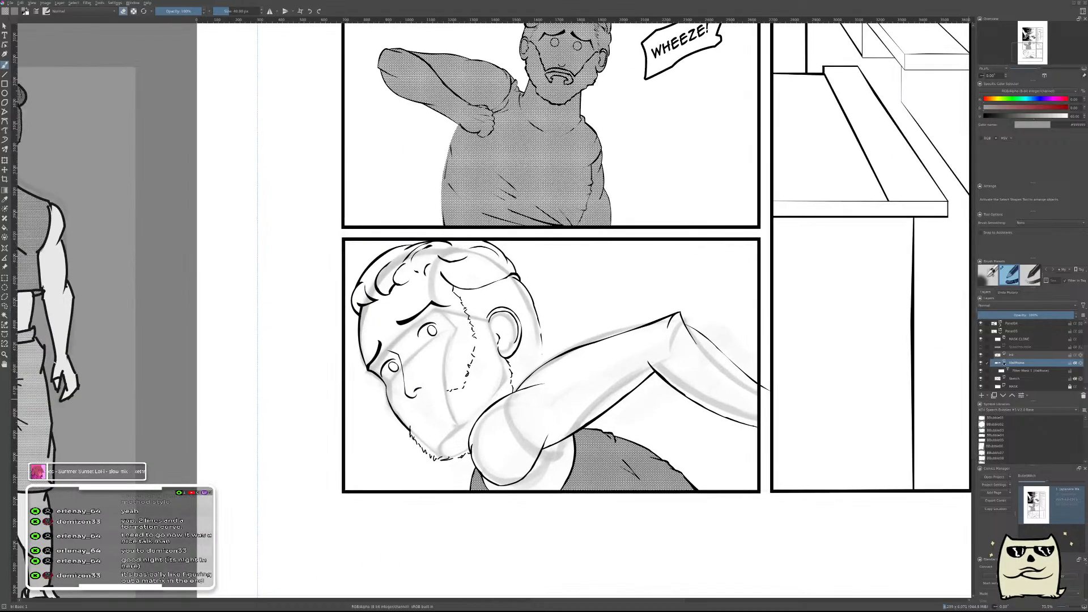
pyautogui.click(981, 379)
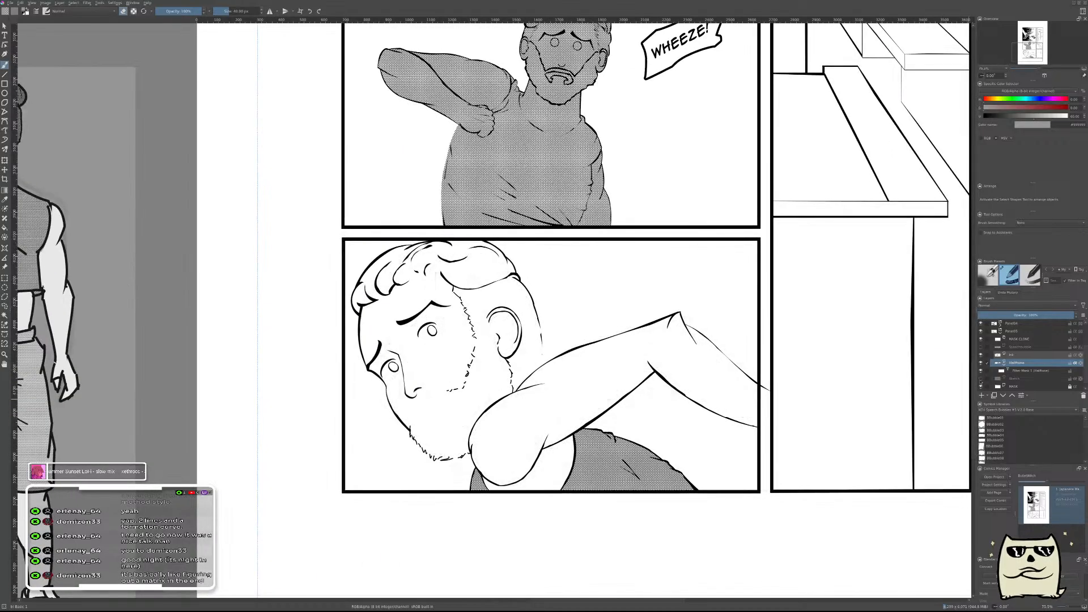
pyautogui.moveTo(738, 401)
pyautogui.mouseDown()
pyautogui.moveTo(743, 434)
pyautogui.moveTo(757, 409)
pyautogui.mouseUp()
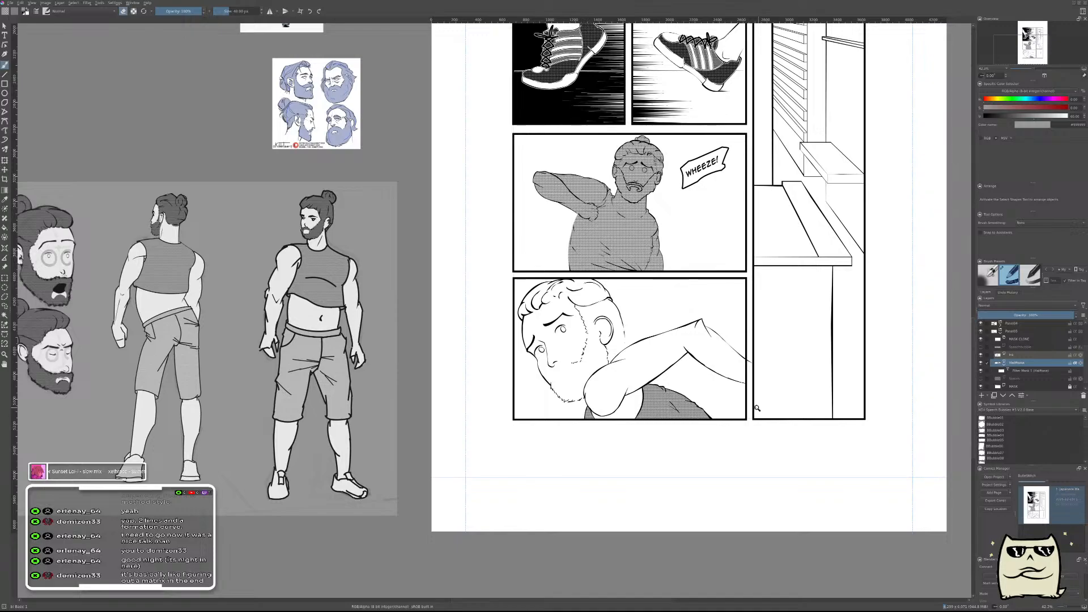
pyautogui.click(1038, 354)
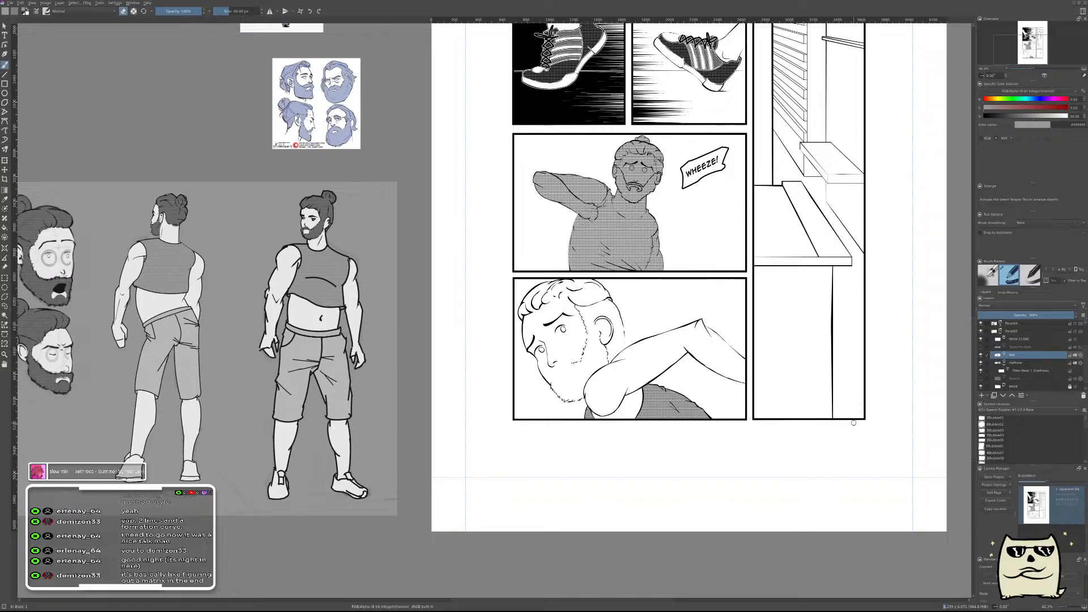
# Sample the hair's dark grey from the character sheet with its halftone filter mask hidden, and return to the comic page ready to paint.
pyautogui.click(1002, 372)
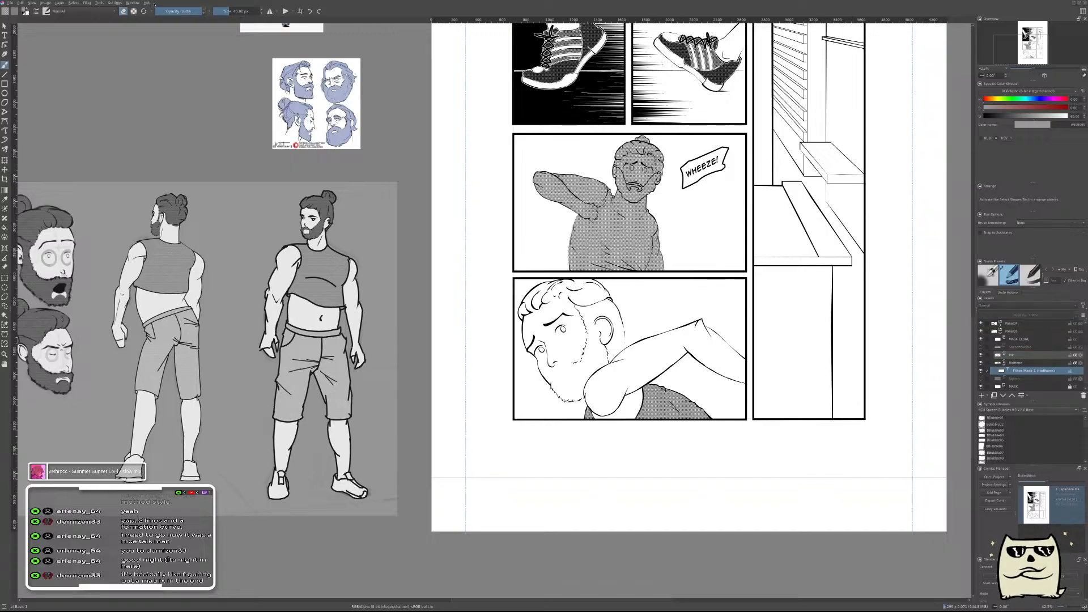
pyautogui.click(164, 78)
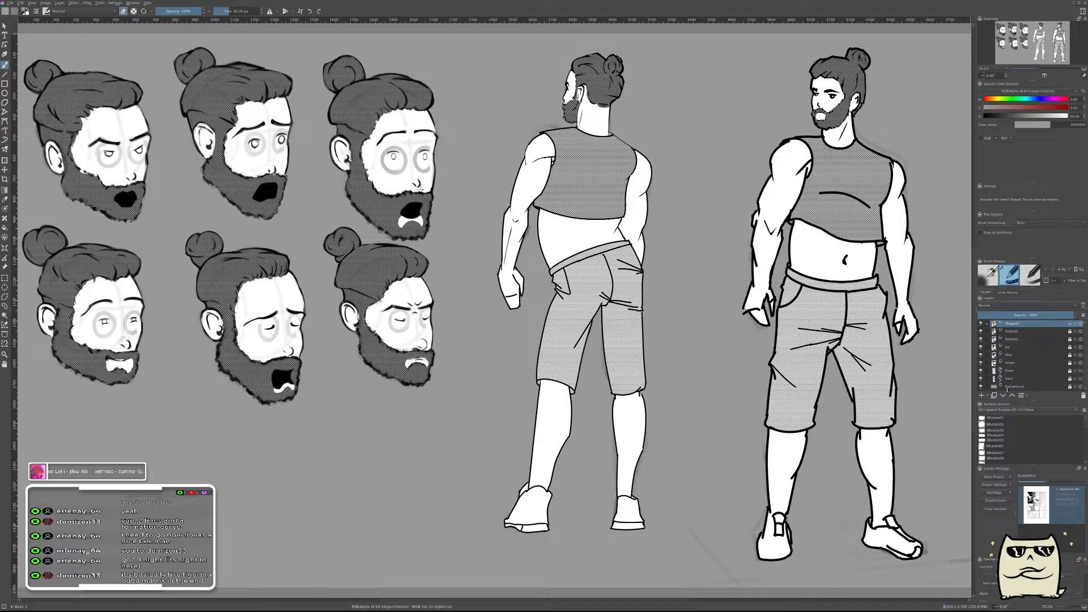
pyautogui.scroll(-3, 1014, 354)
pyautogui.click(982, 360)
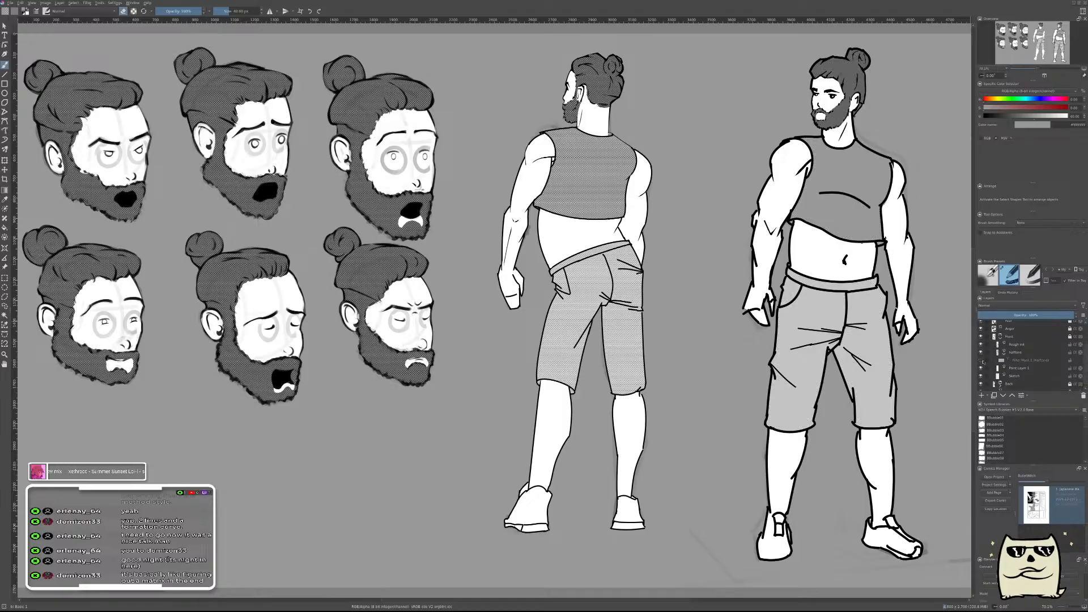
pyautogui.keyDown('ctrl'); pyautogui.click(838, 65); pyautogui.keyUp('ctrl')
pyautogui.click(123, 11)
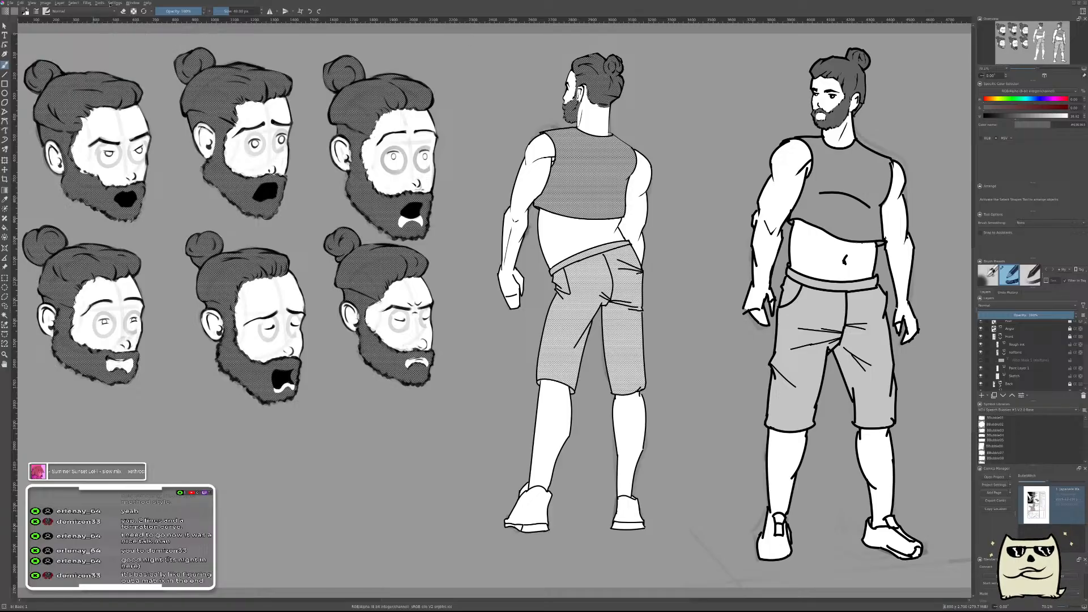
pyautogui.click(154, 72)
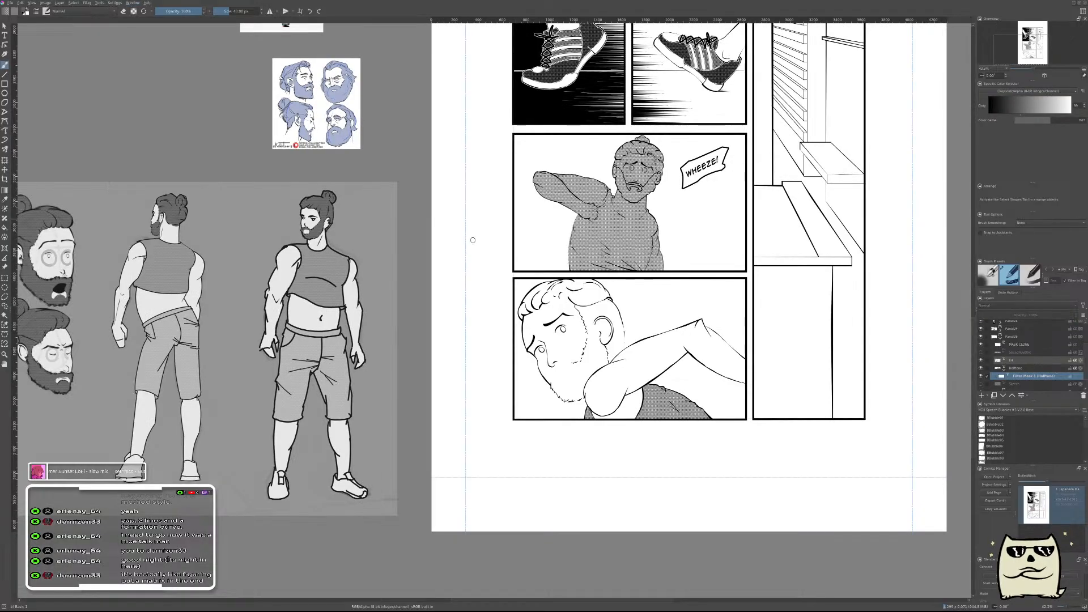
# Paint the lower panel's front curls and the top of the hair with dark grey on the halftone layer.
pyautogui.scroll(5, 536, 291)
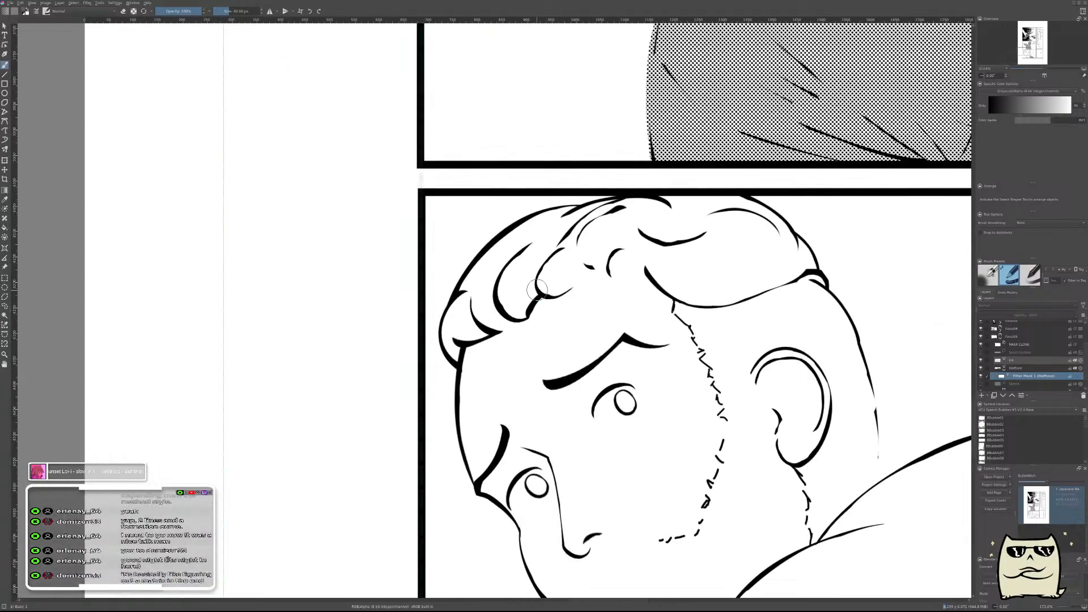
pyautogui.press('pageup')
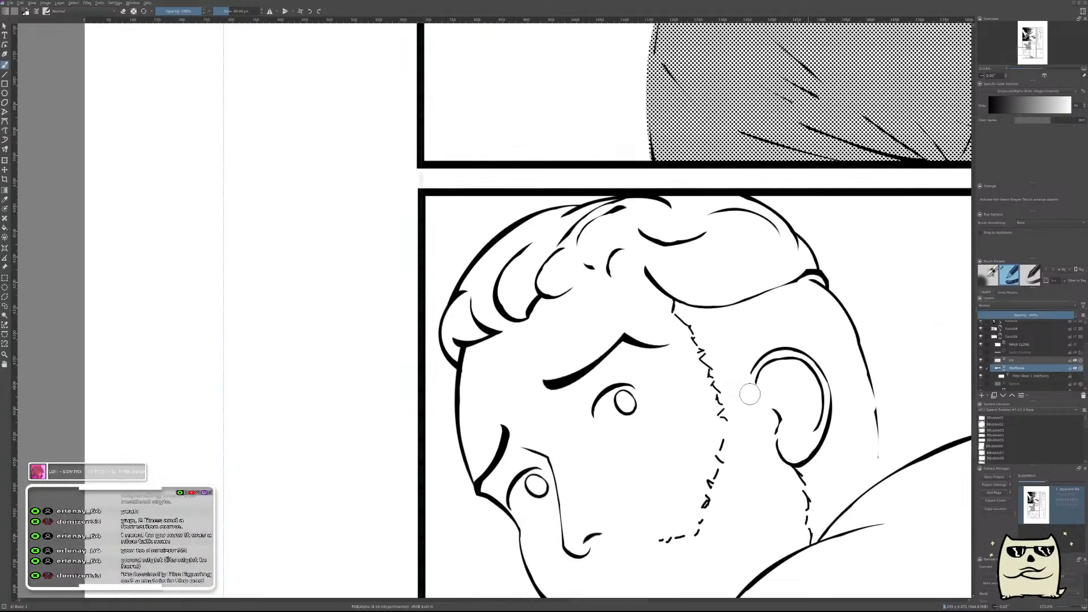
pyautogui.moveTo(447, 329)
pyautogui.mouseDown()
pyautogui.moveTo(454, 350)
pyautogui.moveTo(478, 298)
pyautogui.moveTo(479, 322)
pyautogui.moveTo(490, 295)
pyautogui.moveTo(484, 280)
pyautogui.moveTo(463, 290)
pyautogui.moveTo(537, 225)
pyautogui.moveTo(588, 217)
pyautogui.moveTo(549, 260)
pyautogui.moveTo(543, 291)
pyautogui.moveTo(500, 313)
pyautogui.moveTo(506, 322)
pyautogui.moveTo(523, 316)
pyautogui.moveTo(566, 253)
pyautogui.moveTo(619, 223)
pyautogui.moveTo(594, 204)
pyautogui.moveTo(672, 208)
pyautogui.mouseUp()
pyautogui.hotkey('ctrl', 'z')
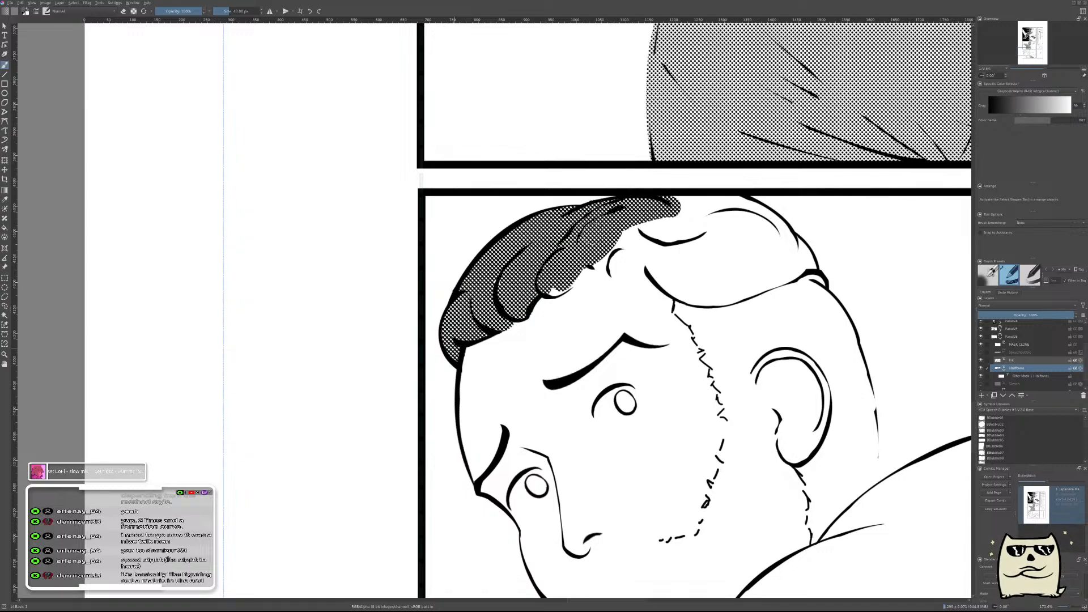
pyautogui.moveTo(561, 284)
pyautogui.mouseDown()
pyautogui.moveTo(680, 205)
pyautogui.moveTo(756, 238)
pyautogui.mouseUp()
pyautogui.moveTo(853, 215); pyautogui.dragTo(780, 318)
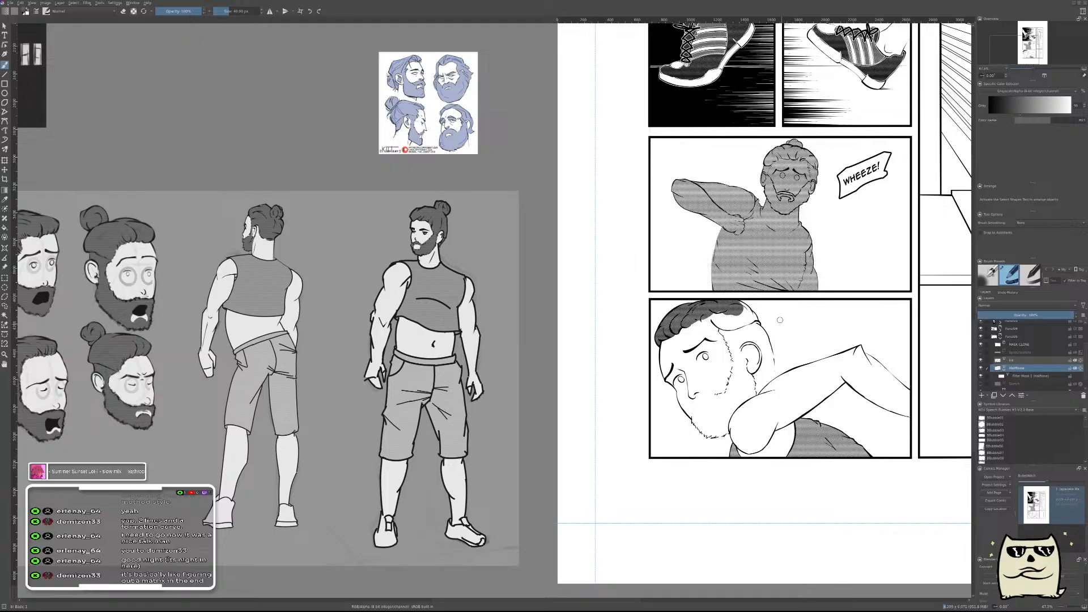
pyautogui.moveTo(751, 308); pyautogui.dragTo(751, 271)
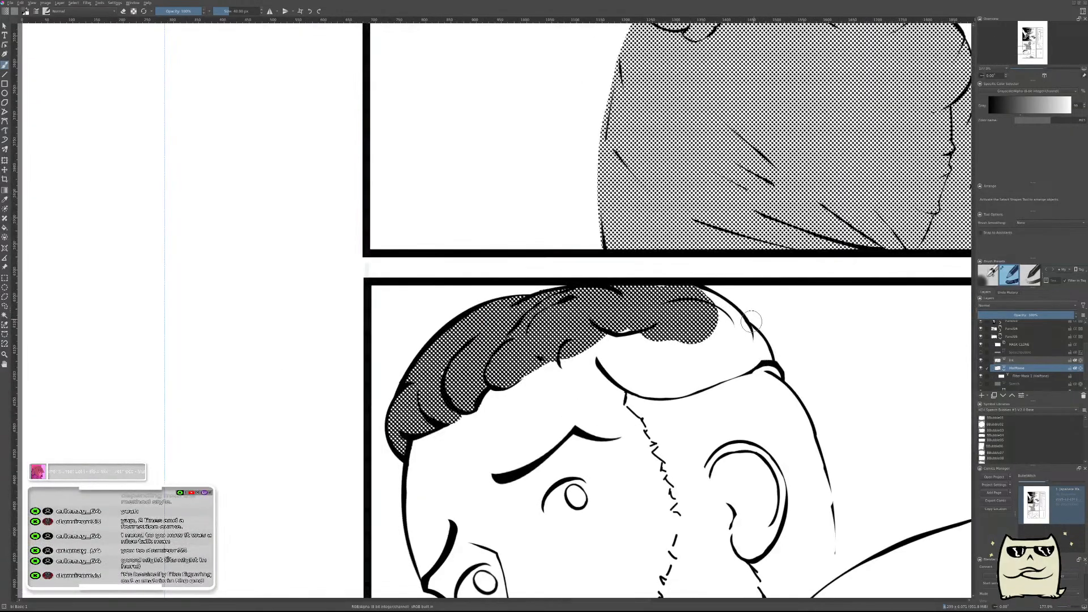
# Extend the hair halftone over the crown and down the side of the head to just above the ear.
pyautogui.moveTo(709, 301); pyautogui.dragTo(752, 351)
pyautogui.moveTo(669, 337)
pyautogui.mouseDown()
pyautogui.moveTo(549, 360)
pyautogui.moveTo(635, 379)
pyautogui.moveTo(663, 378)
pyautogui.moveTo(683, 362)
pyautogui.moveTo(731, 368)
pyautogui.moveTo(725, 388)
pyautogui.mouseUp()
pyautogui.moveTo(683, 416)
pyautogui.keyDown('shift'); pyautogui.mouseDown()
pyautogui.moveTo(743, 407)
pyautogui.moveTo(718, 391)
pyautogui.moveTo(731, 366)
pyautogui.mouseUp(); pyautogui.keyUp('shift')
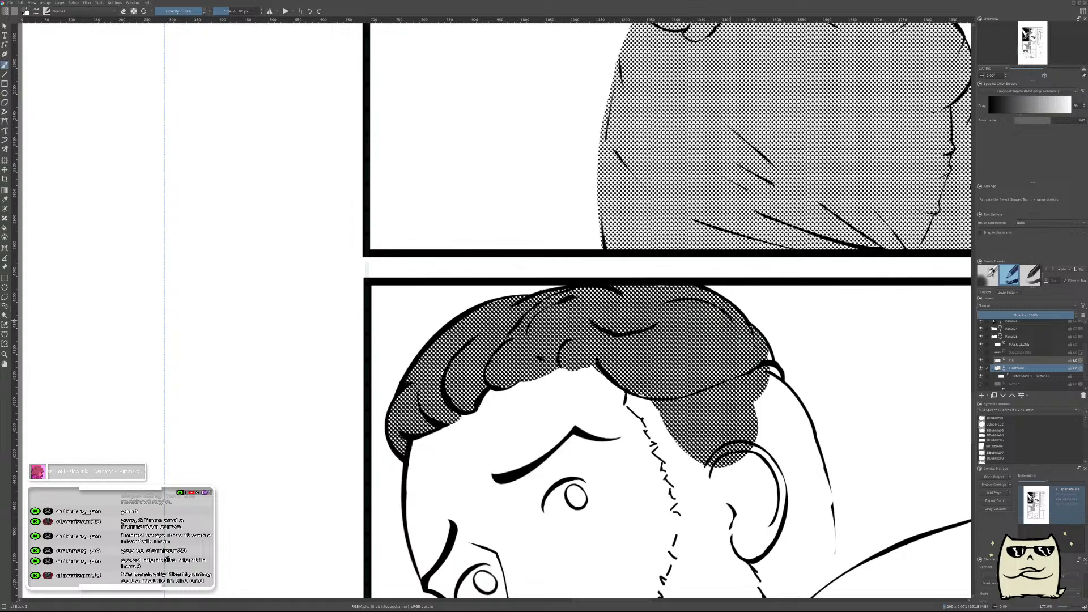
# Paint halftone over the back of the head, from behind the ear down to the shoulder line.
pyautogui.moveTo(770, 366)
pyautogui.mouseDown()
pyautogui.moveTo(768, 476)
pyautogui.moveTo(737, 487)
pyautogui.moveTo(768, 497)
pyautogui.moveTo(805, 454)
pyautogui.moveTo(787, 391)
pyautogui.moveTo(819, 487)
pyautogui.moveTo(811, 530)
pyautogui.mouseUp()
pyautogui.moveTo(786, 493); pyautogui.dragTo(668, 407)
pyautogui.moveTo(673, 324); pyautogui.dragTo(690, 344)
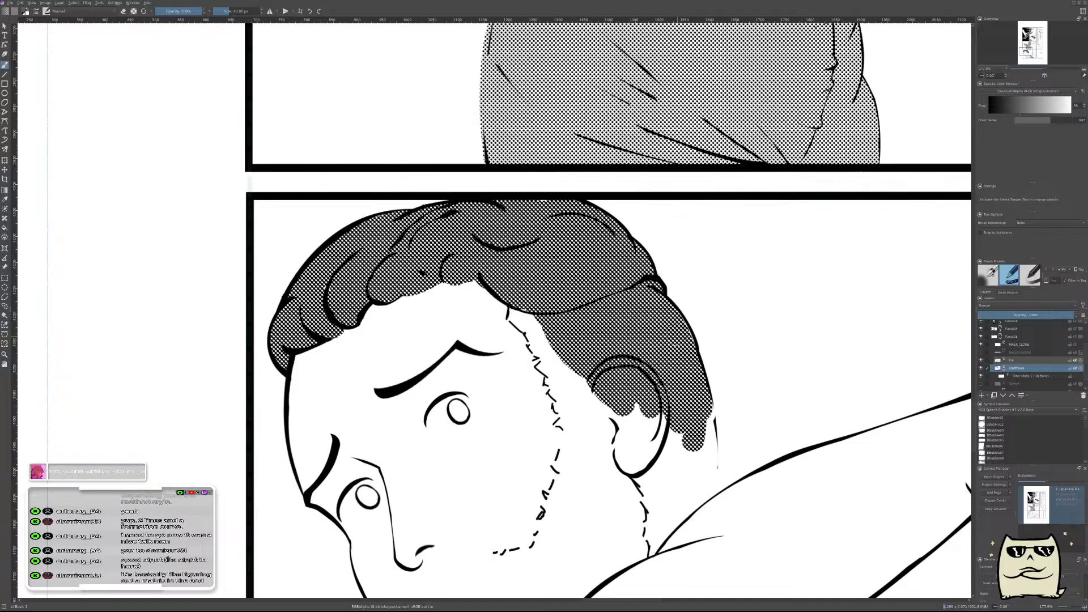
pyautogui.moveTo(711, 416)
pyautogui.mouseDown()
pyautogui.moveTo(700, 513)
pyautogui.moveTo(683, 528)
pyautogui.moveTo(673, 439)
pyautogui.mouseUp()
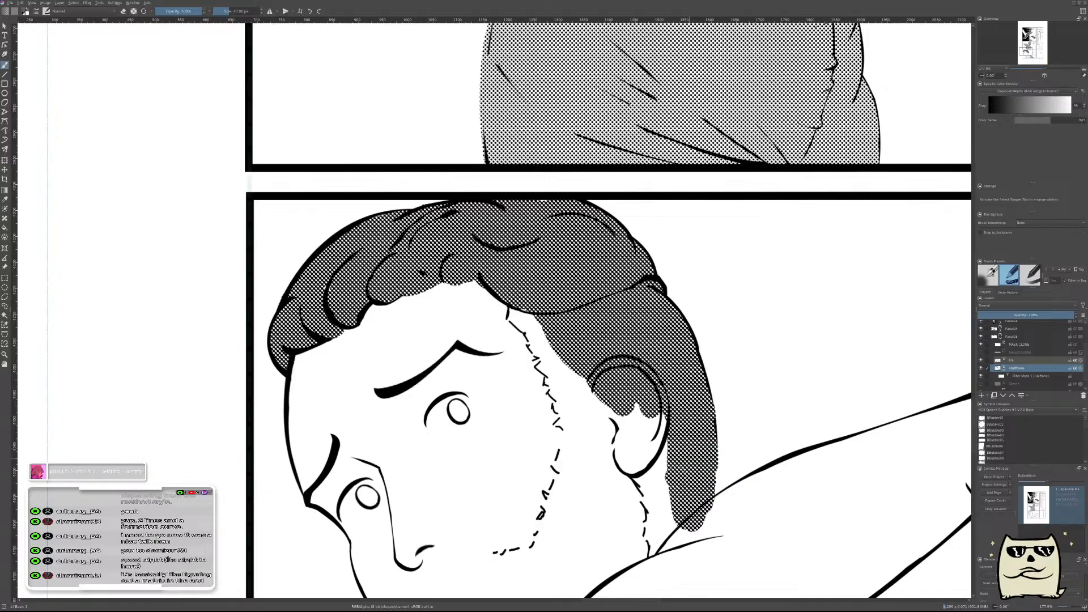
pyautogui.moveTo(671, 484); pyautogui.dragTo(654, 417)
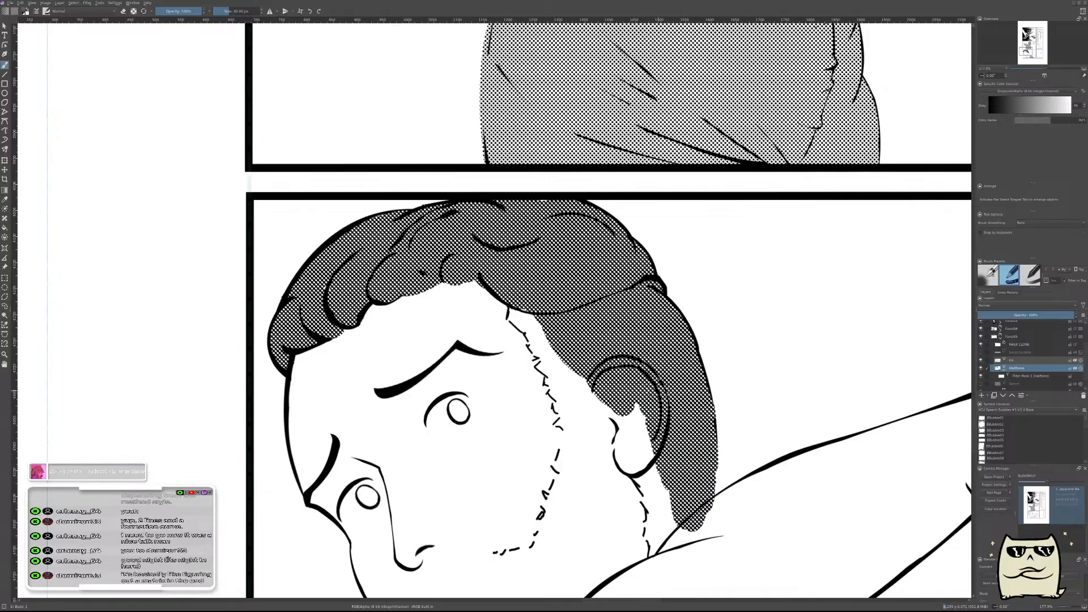
pyautogui.scroll(-4, 657, 378)
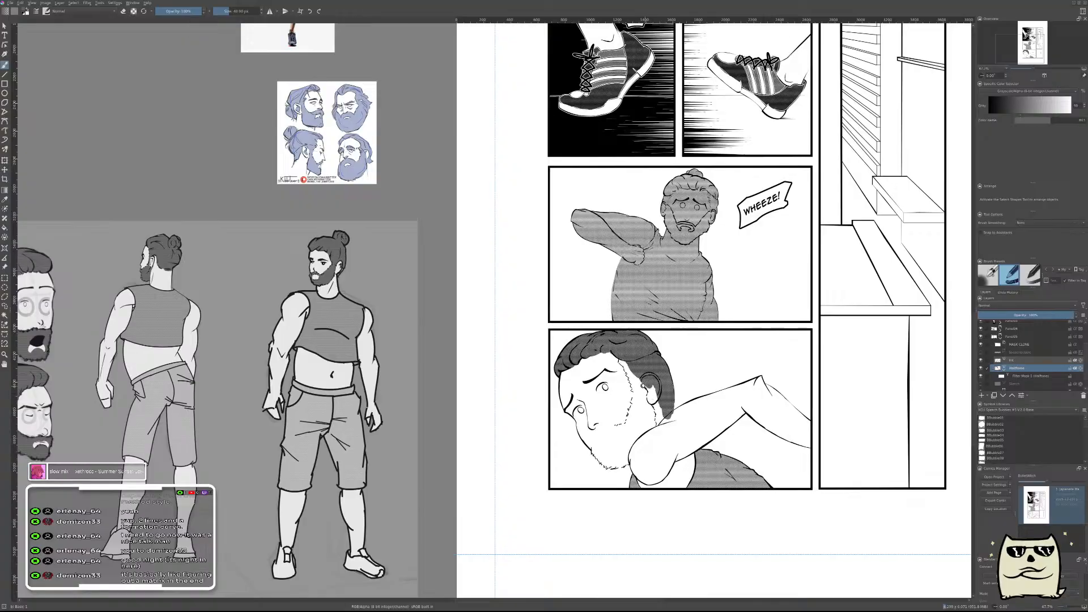
# Paint halftone across the sideburn, ear and beard side down to the arm, and erase the spill over the shoulder line.
pyautogui.scroll(5, 652, 383)
pyautogui.moveTo(714, 544)
pyautogui.mouseDown()
pyautogui.moveTo(674, 454)
pyautogui.moveTo(514, 280)
pyautogui.moveTo(575, 368)
pyautogui.moveTo(600, 536)
pyautogui.moveTo(659, 570)
pyautogui.moveTo(680, 565)
pyautogui.moveTo(807, 345)
pyautogui.moveTo(785, 371)
pyautogui.moveTo(797, 378)
pyautogui.moveTo(658, 456)
pyautogui.mouseUp()
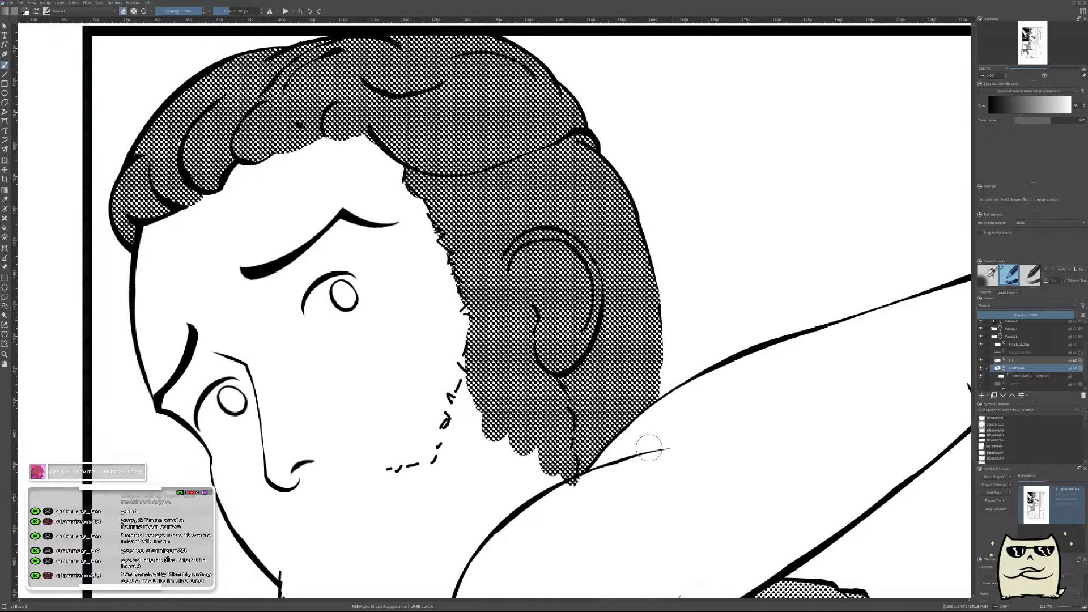
pyautogui.moveTo(527, 524)
pyautogui.mouseDown()
pyautogui.moveTo(692, 419)
pyautogui.moveTo(651, 391)
pyautogui.moveTo(731, 340)
pyautogui.moveTo(760, 343)
pyautogui.moveTo(615, 476)
pyautogui.moveTo(611, 532)
pyautogui.mouseUp()
pyautogui.press('e')
pyautogui.moveTo(650, 500)
pyautogui.mouseDown()
pyautogui.moveTo(639, 539)
pyautogui.moveTo(648, 488)
pyautogui.moveTo(638, 541)
pyautogui.mouseUp()
pyautogui.moveTo(633, 501)
pyautogui.mouseDown()
pyautogui.moveTo(674, 436)
pyautogui.moveTo(743, 388)
pyautogui.mouseUp()
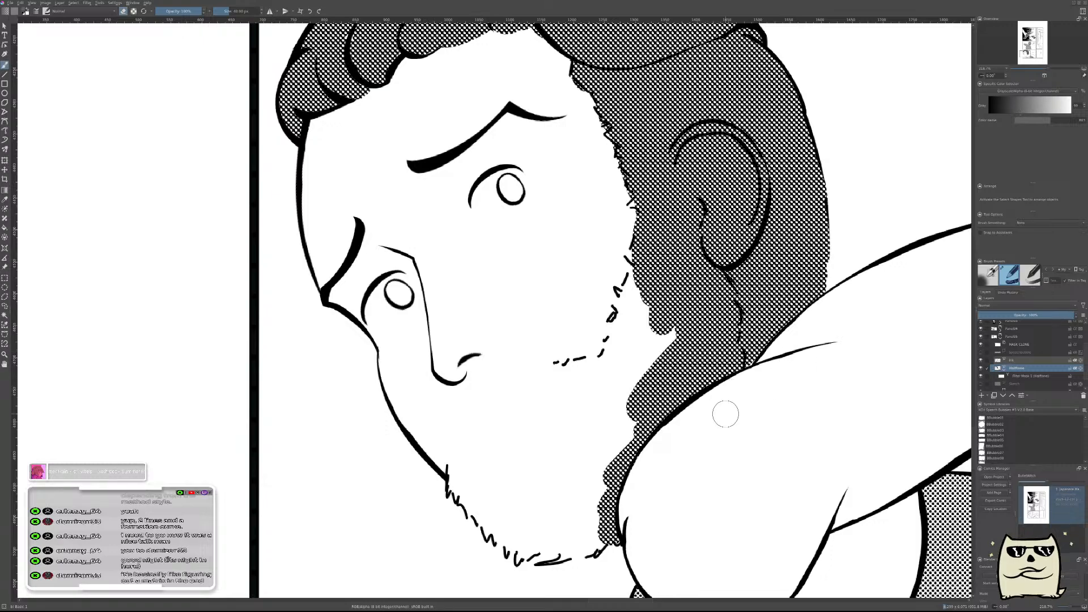
# Fill the beard halftone out to the dashed cheek hairline and straight down towards the shoulder.
pyautogui.moveTo(567, 398); pyautogui.dragTo(682, 315)
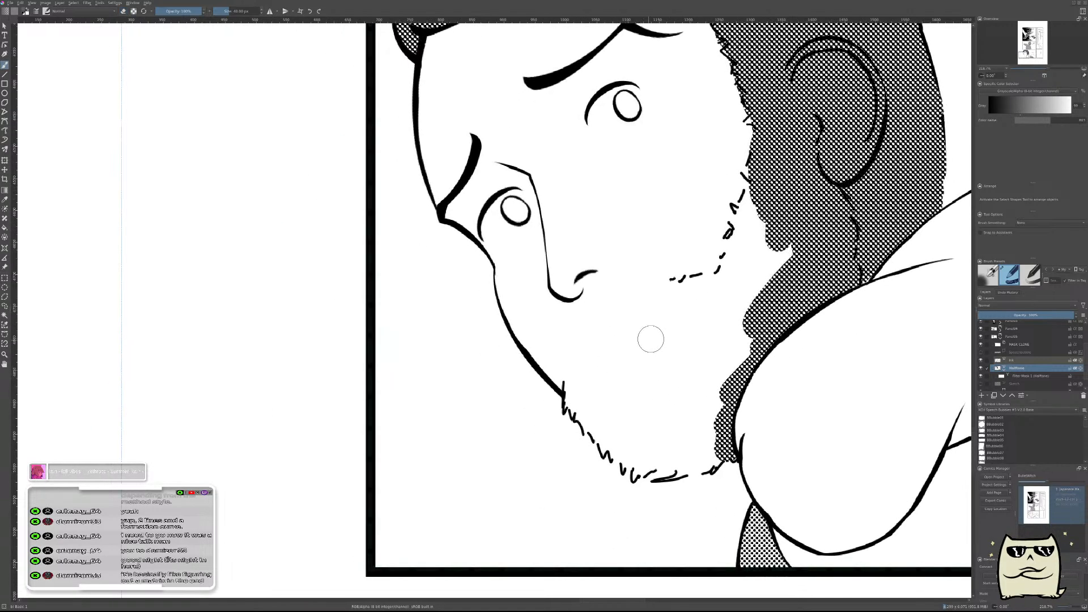
pyautogui.moveTo(748, 196)
pyautogui.mouseDown()
pyautogui.moveTo(748, 303)
pyautogui.moveTo(731, 352)
pyautogui.moveTo(581, 400)
pyautogui.moveTo(635, 340)
pyautogui.moveTo(720, 278)
pyautogui.moveTo(699, 332)
pyautogui.mouseUp()
pyautogui.hotkey('ctrl', 'z')
pyautogui.moveTo(740, 192); pyautogui.dragTo(740, 357)
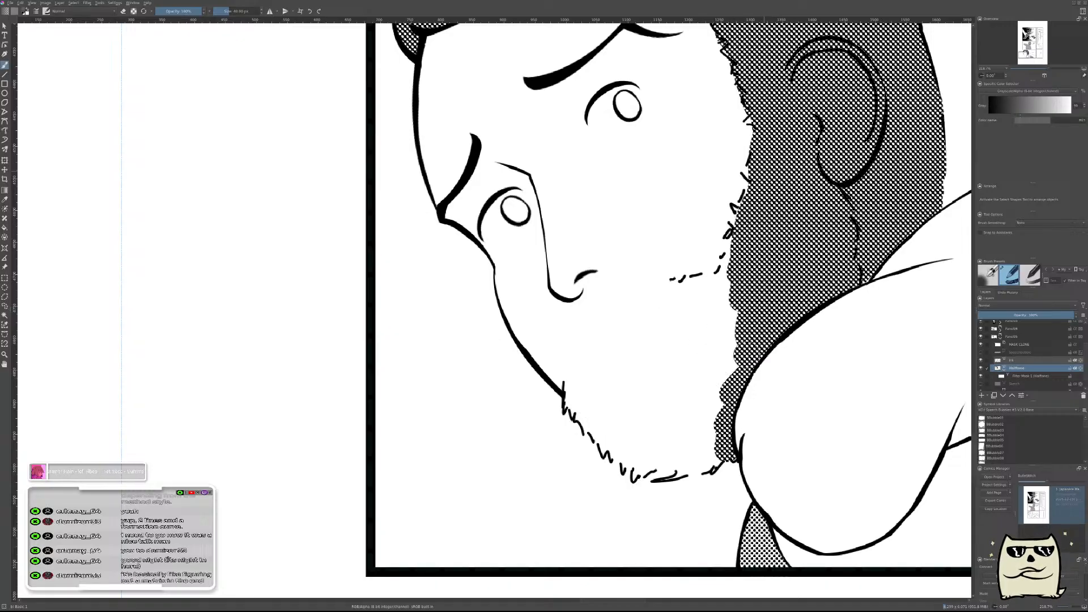
pyautogui.moveTo(807, 260); pyautogui.dragTo(608, 512)
pyautogui.moveTo(681, 395); pyautogui.dragTo(691, 405)
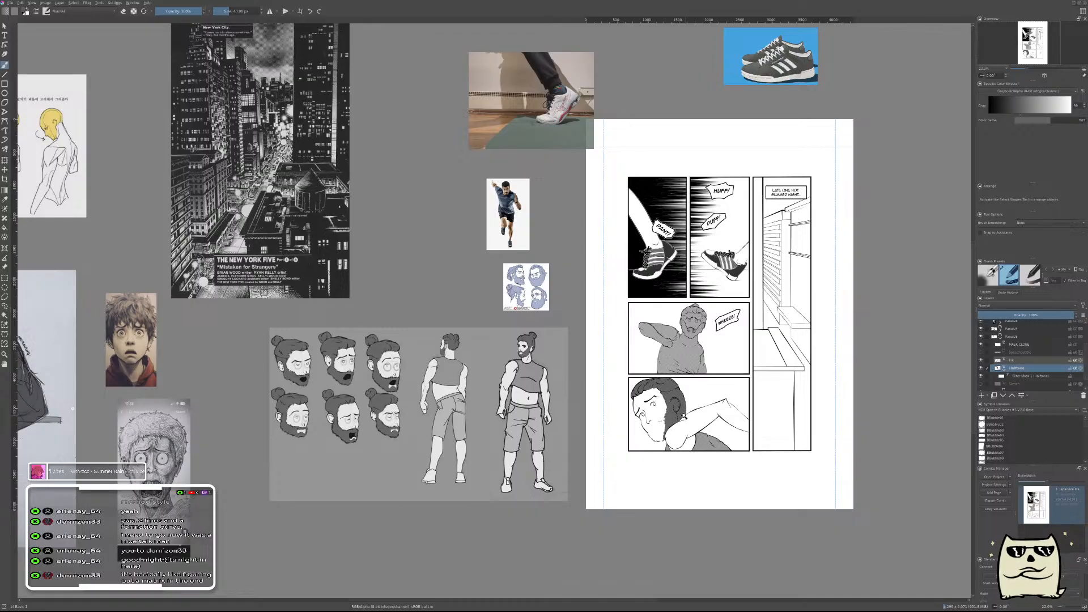
pyautogui.moveTo(684, 413); pyautogui.dragTo(721, 335)
pyautogui.moveTo(669, 383); pyautogui.dragTo(649, 429)
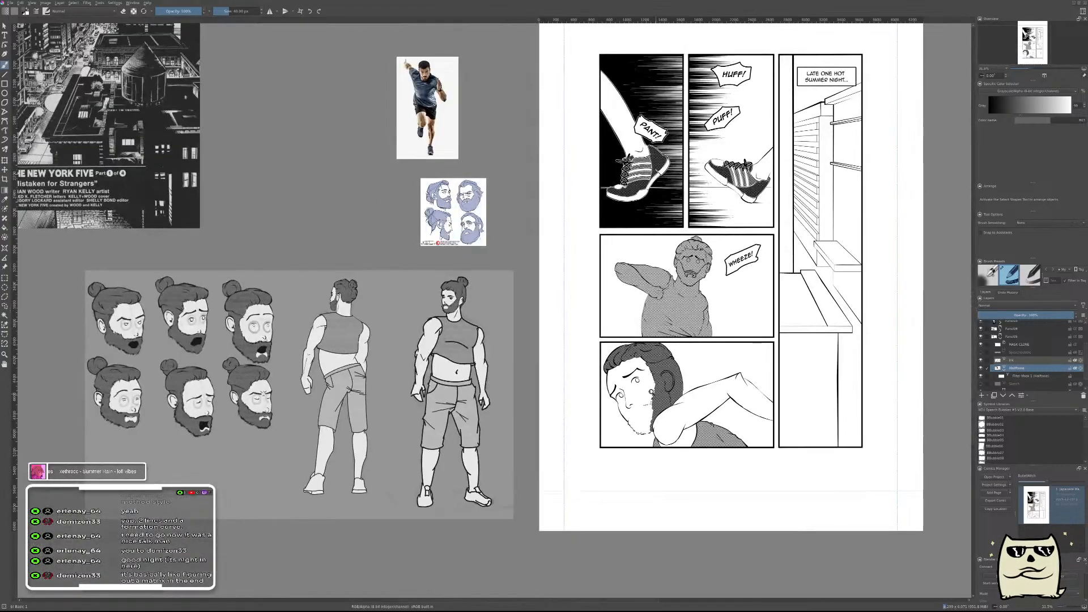
# Erase the halftone inside the ear up to its outer outline and earlobe.
pyautogui.moveTo(659, 379); pyautogui.dragTo(664, 282)
pyautogui.press('e')
pyautogui.moveTo(652, 354)
pyautogui.mouseDown()
pyautogui.moveTo(657, 391)
pyautogui.moveTo(643, 371)
pyautogui.moveTo(674, 349)
pyautogui.moveTo(707, 362)
pyautogui.moveTo(726, 431)
pyautogui.moveTo(689, 370)
pyautogui.moveTo(649, 395)
pyautogui.moveTo(688, 440)
pyautogui.moveTo(691, 487)
pyautogui.moveTo(688, 456)
pyautogui.moveTo(670, 440)
pyautogui.moveTo(663, 452)
pyautogui.moveTo(670, 438)
pyautogui.mouseUp()
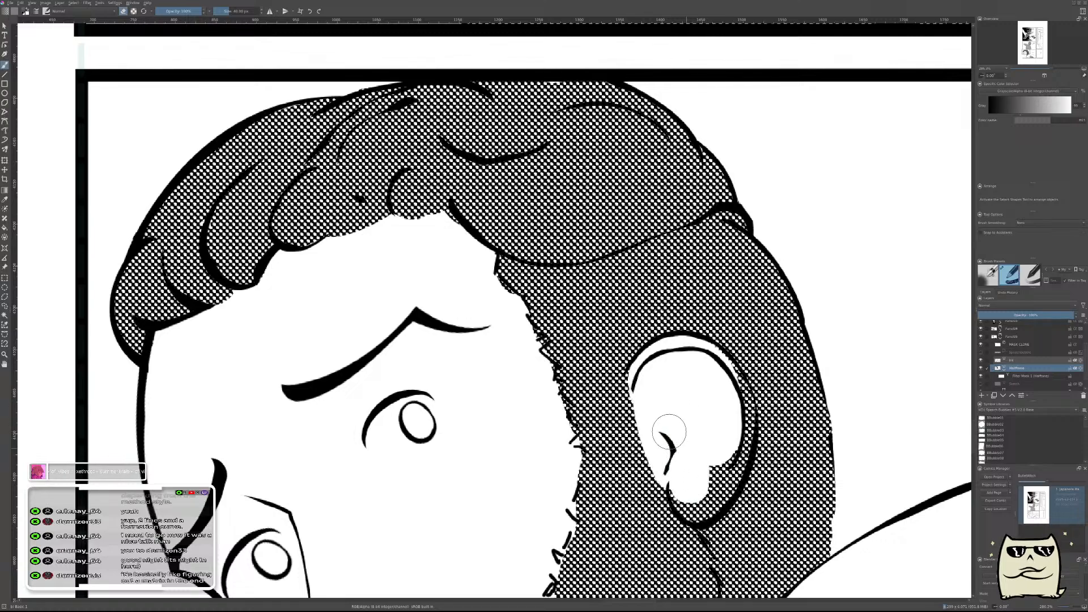
pyautogui.scroll(-4, 699, 387)
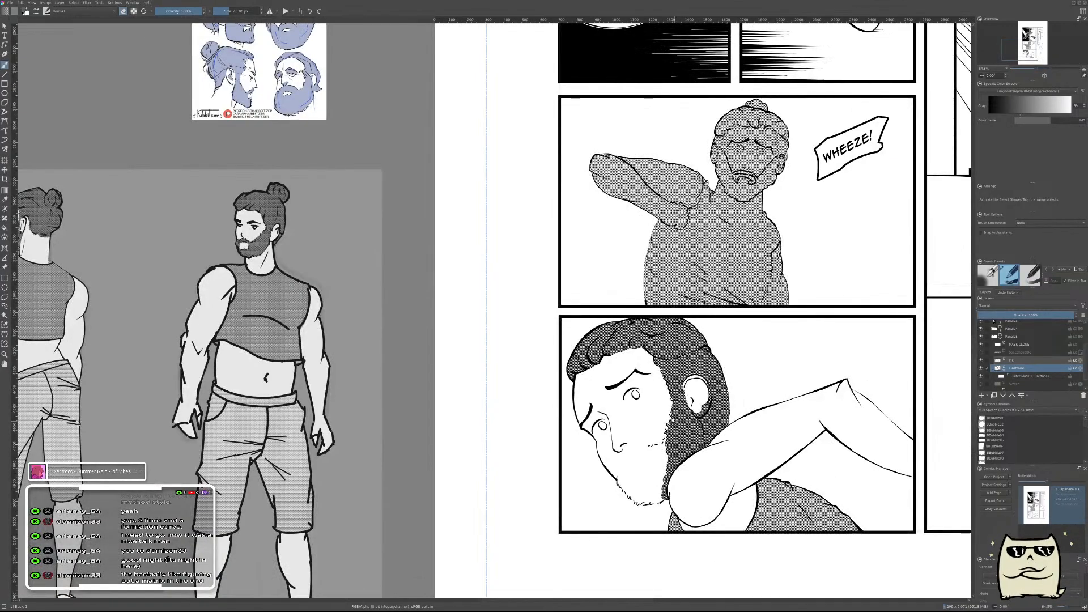
pyautogui.scroll(5, 680, 397)
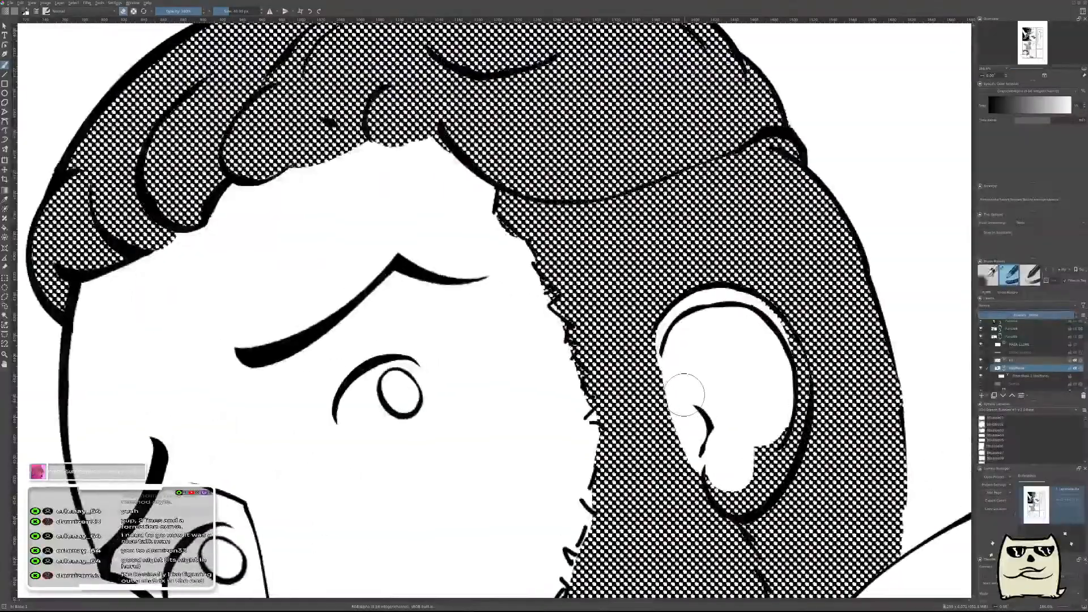
pyautogui.moveTo(674, 400); pyautogui.dragTo(696, 433)
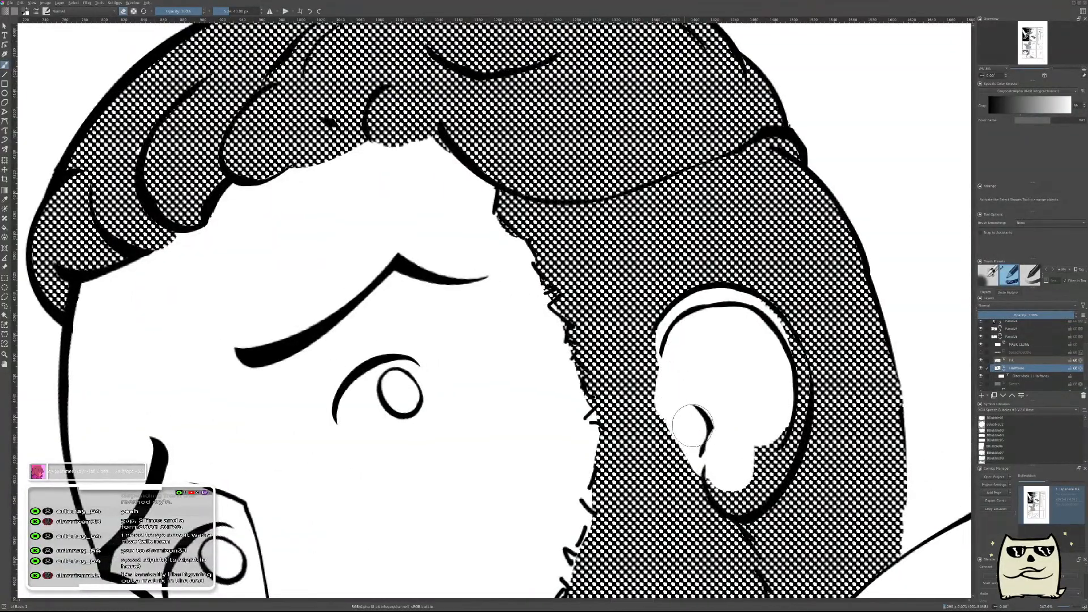
pyautogui.moveTo(755, 391); pyautogui.dragTo(699, 370)
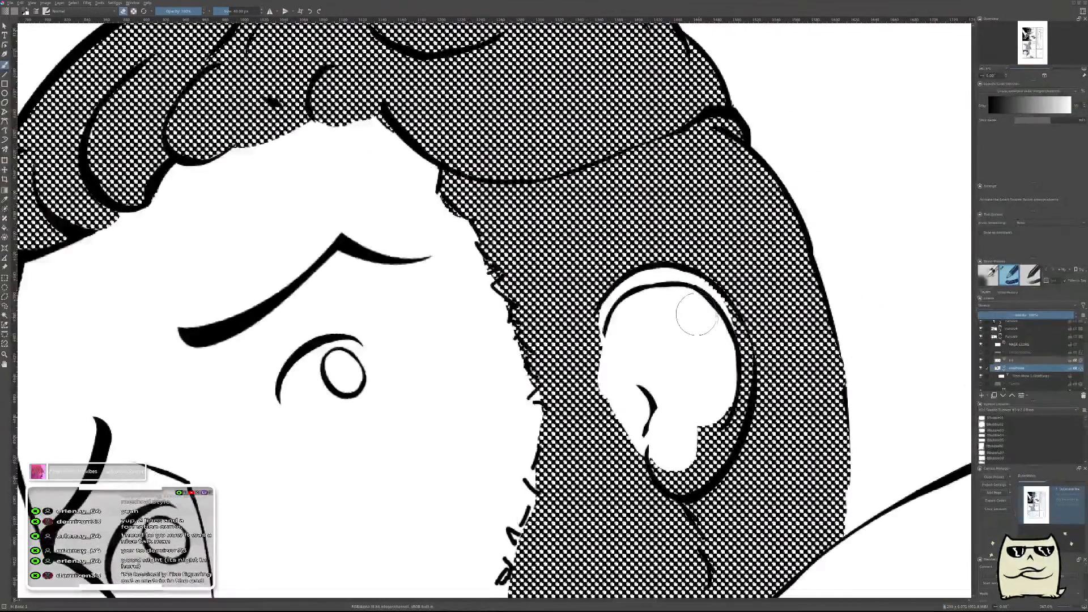
pyautogui.moveTo(706, 320)
pyautogui.mouseDown()
pyautogui.moveTo(734, 370)
pyautogui.moveTo(724, 333)
pyautogui.moveTo(719, 362)
pyautogui.moveTo(716, 331)
pyautogui.moveTo(734, 374)
pyautogui.moveTo(718, 377)
pyautogui.moveTo(704, 445)
pyautogui.moveTo(710, 425)
pyautogui.moveTo(686, 435)
pyautogui.moveTo(707, 445)
pyautogui.moveTo(679, 476)
pyautogui.mouseUp()
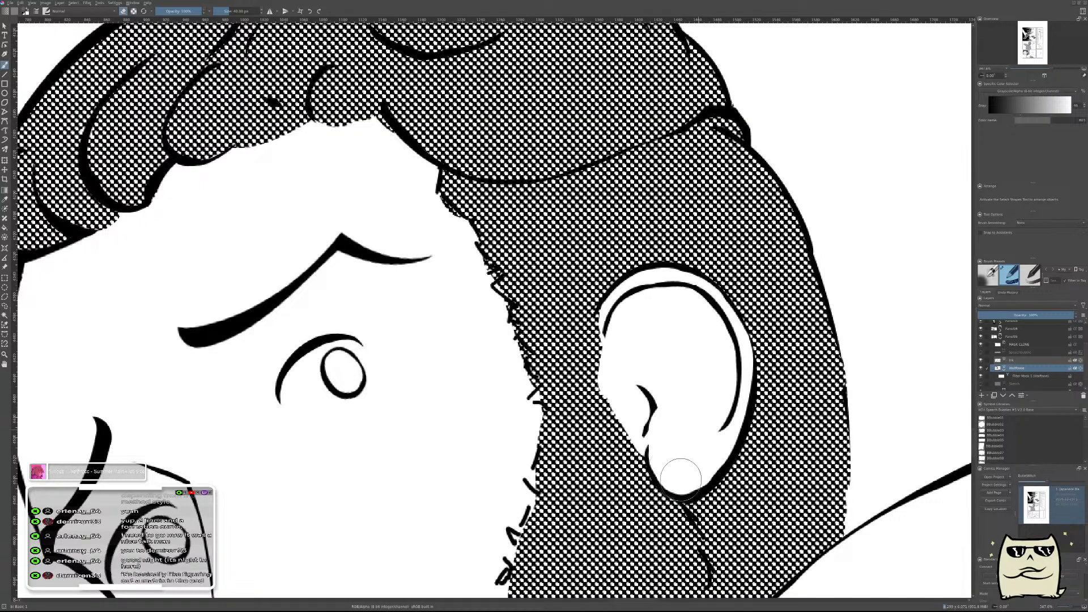
# Compare the lower panel's hair shading with the bearded head references and the character sheet, especially around the nape and neck.
pyautogui.scroll(-8, 694, 347)
pyautogui.moveTo(515, 212); pyautogui.dragTo(561, 302)
pyautogui.scroll(5, 594, 382)
pyautogui.moveTo(648, 374); pyautogui.dragTo(637, 340)
pyautogui.moveTo(657, 430); pyautogui.dragTo(650, 277)
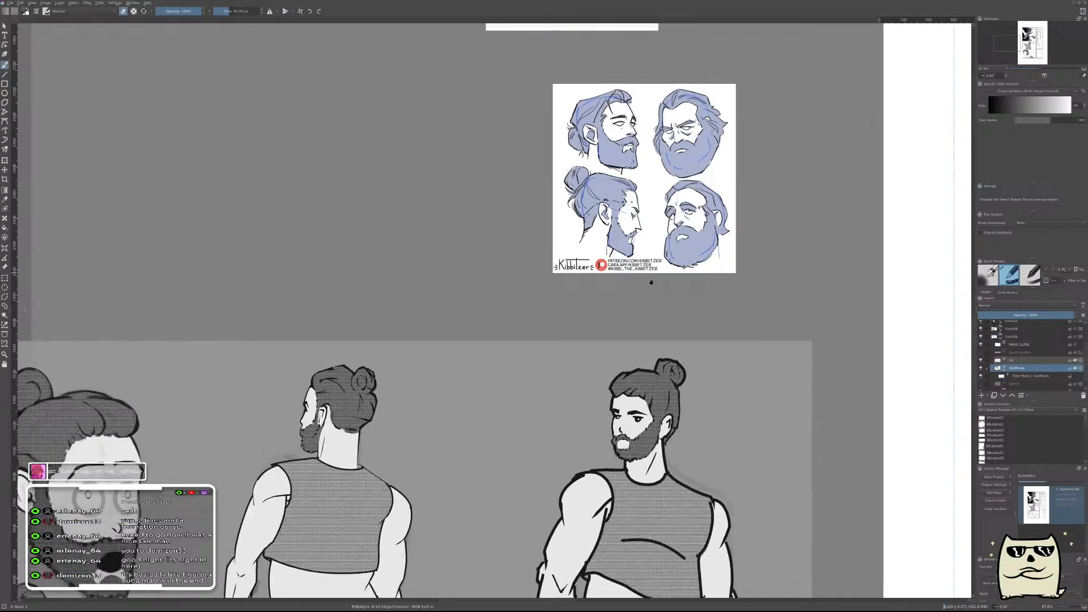
pyautogui.moveTo(640, 352); pyautogui.dragTo(747, 342)
pyautogui.moveTo(849, 274)
pyautogui.mouseDown()
pyautogui.moveTo(748, 376)
pyautogui.moveTo(720, 377)
pyautogui.mouseUp()
pyautogui.moveTo(873, 406); pyautogui.dragTo(721, 308)
pyautogui.moveTo(860, 449); pyautogui.dragTo(692, 296)
pyautogui.moveTo(784, 439); pyautogui.dragTo(591, 327)
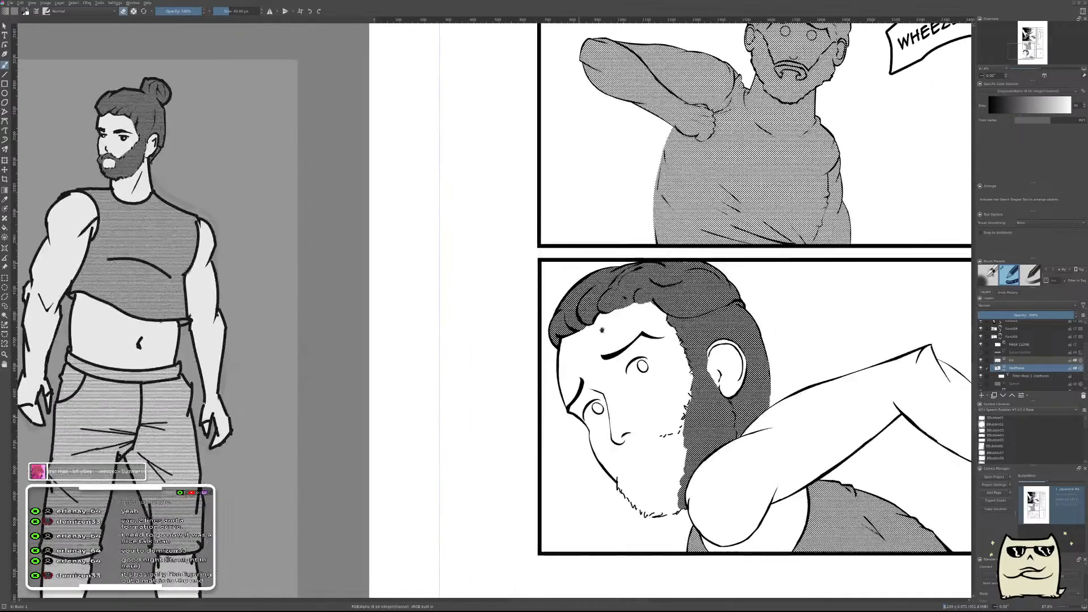
# Erase the halftone from the neck behind the ear, leaving a curved hairline that tapers to a point at the nape.
pyautogui.scroll(4, 745, 381)
pyautogui.moveTo(758, 374); pyautogui.dragTo(819, 437)
pyautogui.hotkey('ctrl', 'z')
pyautogui.moveTo(737, 371)
pyautogui.mouseDown()
pyautogui.moveTo(846, 466)
pyautogui.moveTo(793, 439)
pyautogui.moveTo(760, 403)
pyautogui.moveTo(720, 420)
pyautogui.moveTo(732, 557)
pyautogui.moveTo(733, 491)
pyautogui.moveTo(765, 515)
pyautogui.moveTo(804, 522)
pyautogui.mouseUp()
pyautogui.scroll(-5, 827, 448)
pyautogui.scroll(-1, 845, 445)
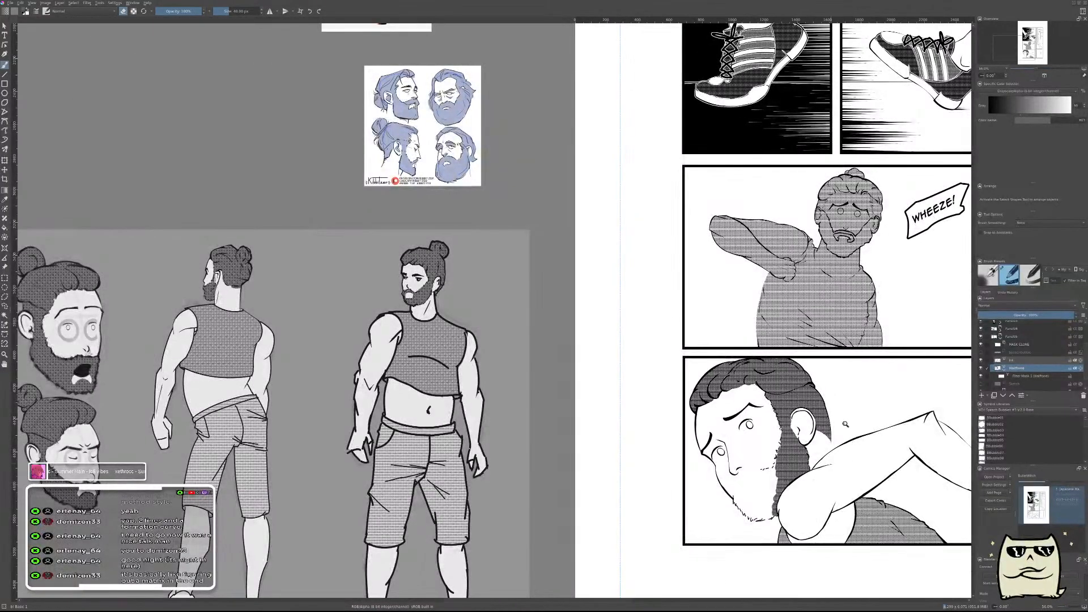
pyautogui.scroll(-3, 839, 432)
pyautogui.scroll(6, 856, 393)
pyautogui.scroll(3, 855, 361)
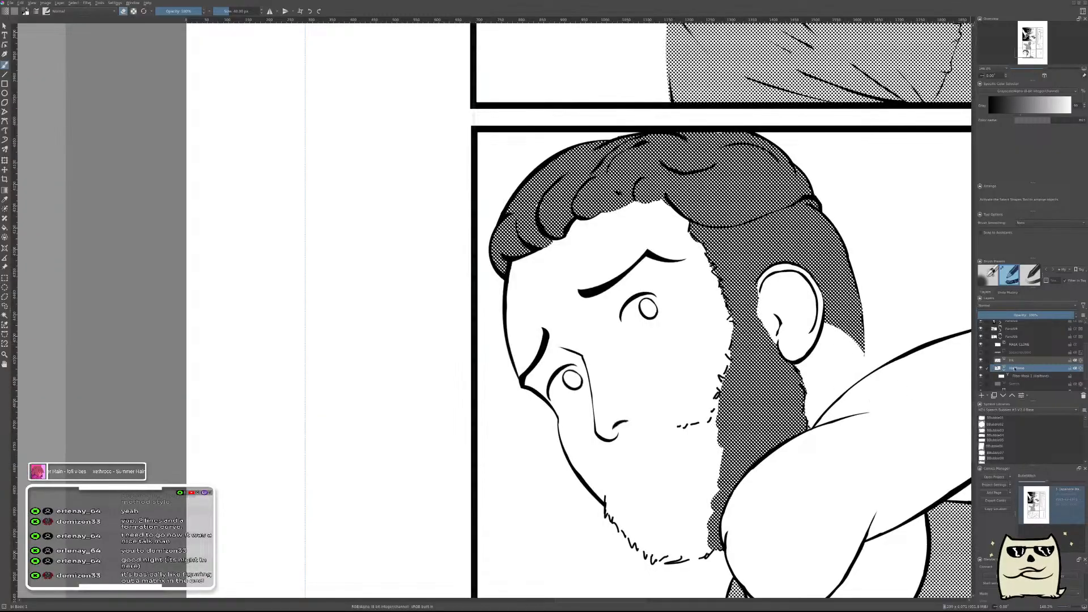
# Add a new paint layer above the lower panel's ink layer and set the brush to paint in black near the nape.
pyautogui.click(1016, 361)
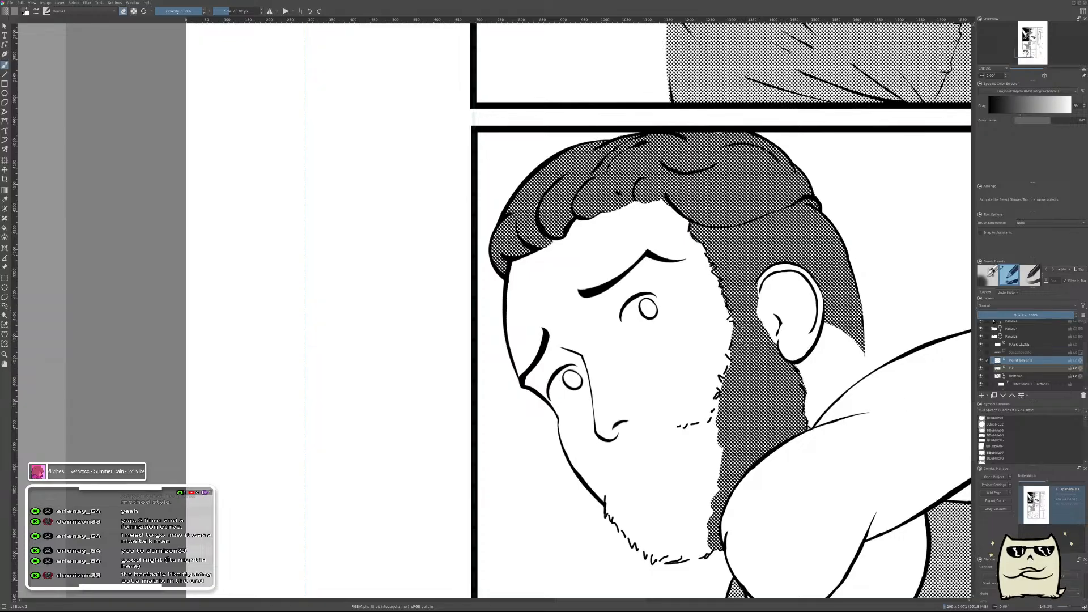
pyautogui.press('Tab')
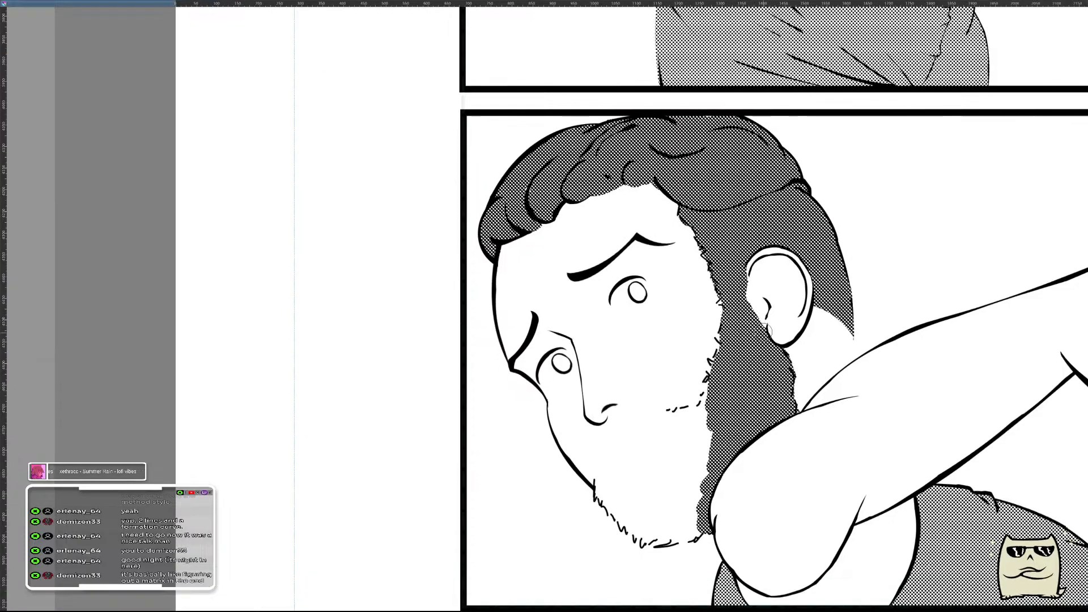
pyautogui.press('Tab')
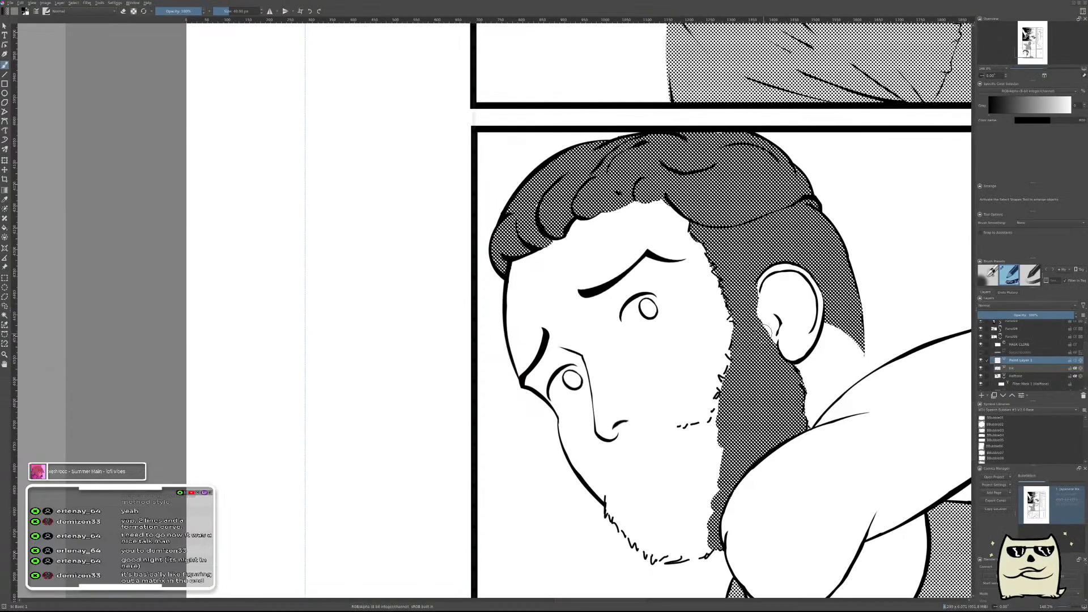
pyautogui.moveTo(867, 346); pyautogui.dragTo(664, 369)
pyautogui.scroll(3, 665, 367)
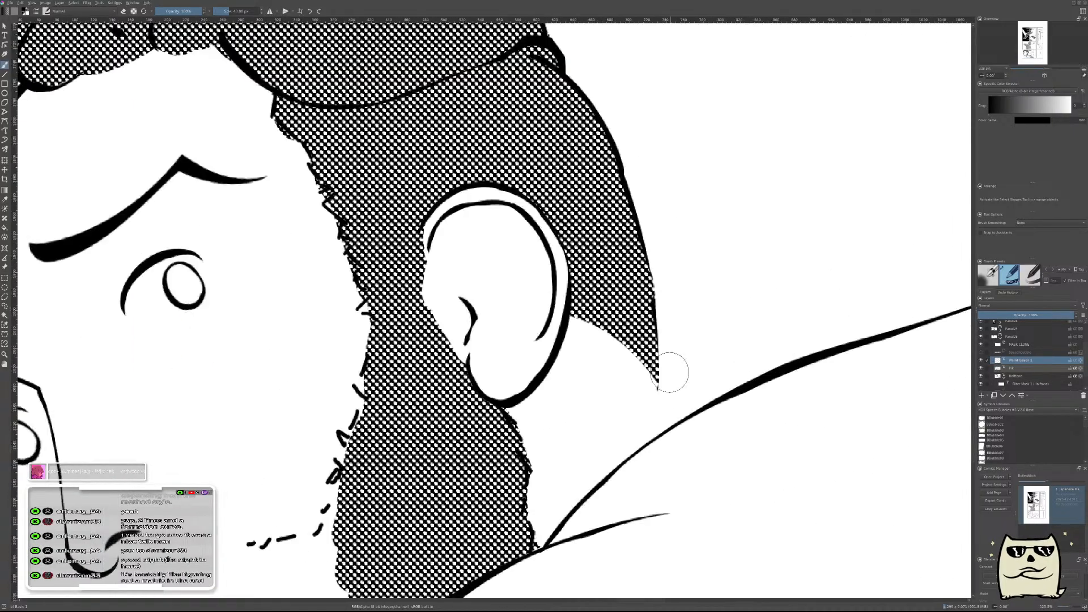
pyautogui.moveTo(644, 280); pyautogui.dragTo(619, 570)
pyautogui.hotkey('ctrl', 'z')
pyautogui.moveTo(613, 263); pyautogui.dragTo(621, 516)
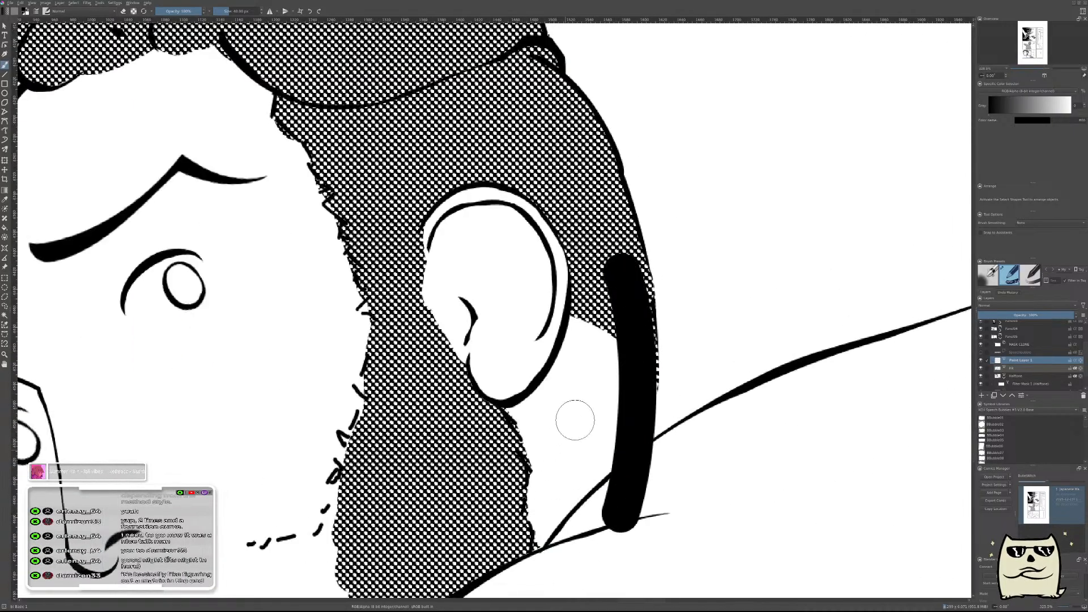
pyautogui.hotkey('ctrl', 'z')
pyautogui.hotkey('ctrl', 'shift', 'z')
pyautogui.hotkey('ctrl', 'z')
# Draw a thin tapered curve beside the neck and transform it to run from the nape down to the shoulder.
pyautogui.press('t')
pyautogui.moveTo(794, 442)
pyautogui.mouseDown()
pyautogui.moveTo(783, 493)
pyautogui.moveTo(804, 522)
pyautogui.moveTo(797, 478)
pyautogui.mouseUp()
pyautogui.hotkey('ctrl', 't')
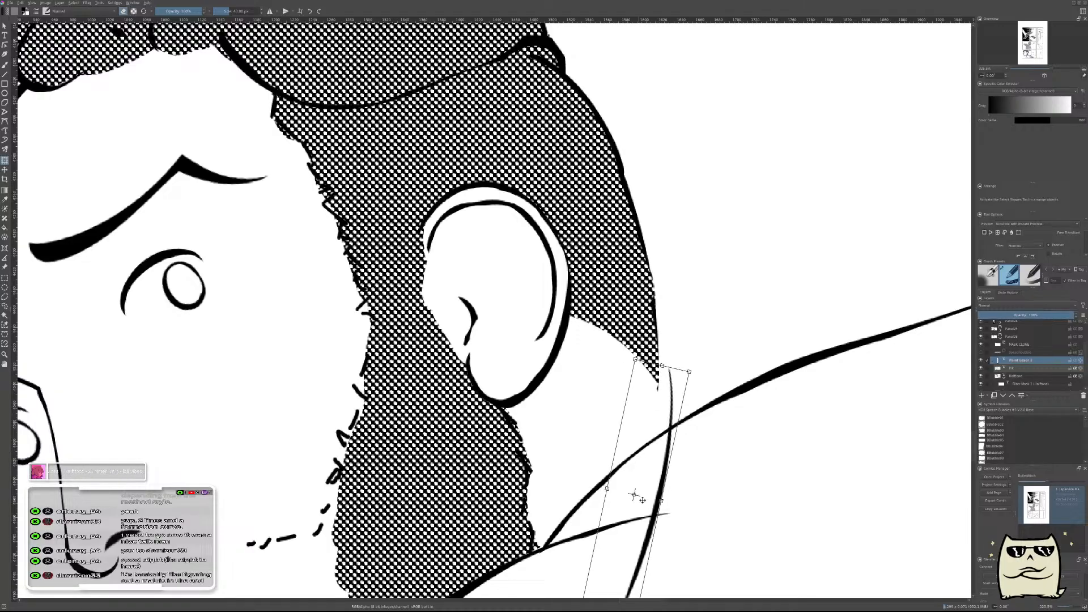
pyautogui.moveTo(652, 463)
pyautogui.mouseDown()
pyautogui.moveTo(658, 275)
pyautogui.moveTo(662, 284)
pyautogui.mouseUp()
pyautogui.moveTo(801, 372)
pyautogui.mouseDown()
pyautogui.moveTo(809, 328)
pyautogui.moveTo(820, 347)
pyautogui.moveTo(771, 358)
pyautogui.mouseUp()
pyautogui.moveTo(667, 363); pyautogui.dragTo(654, 381)
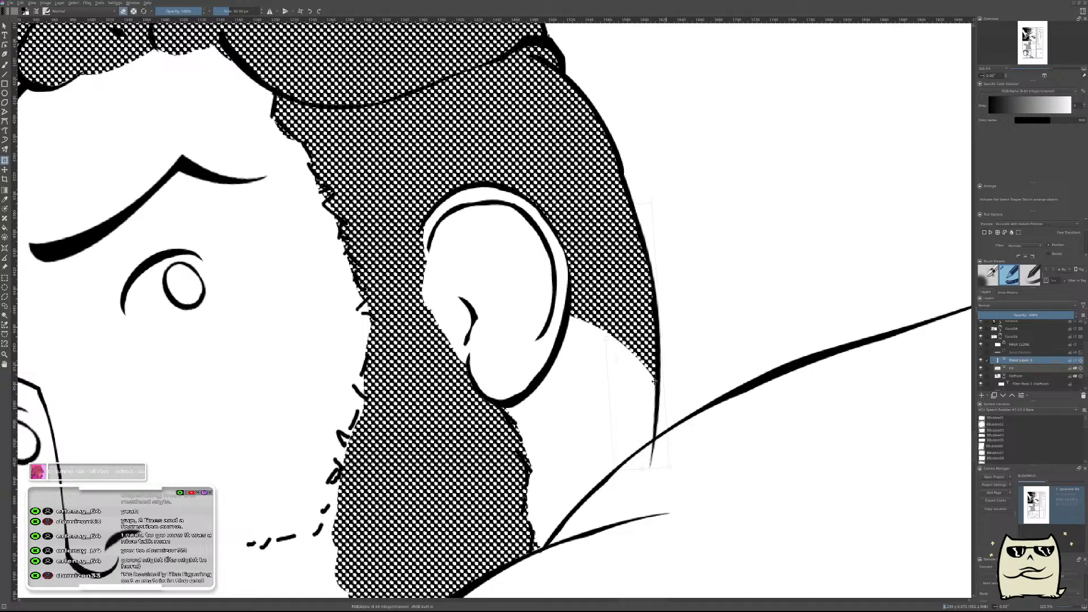
# Erase the neck line's overhang below the shoulder outline and merge the line into the ink layer.
pyautogui.press('b')
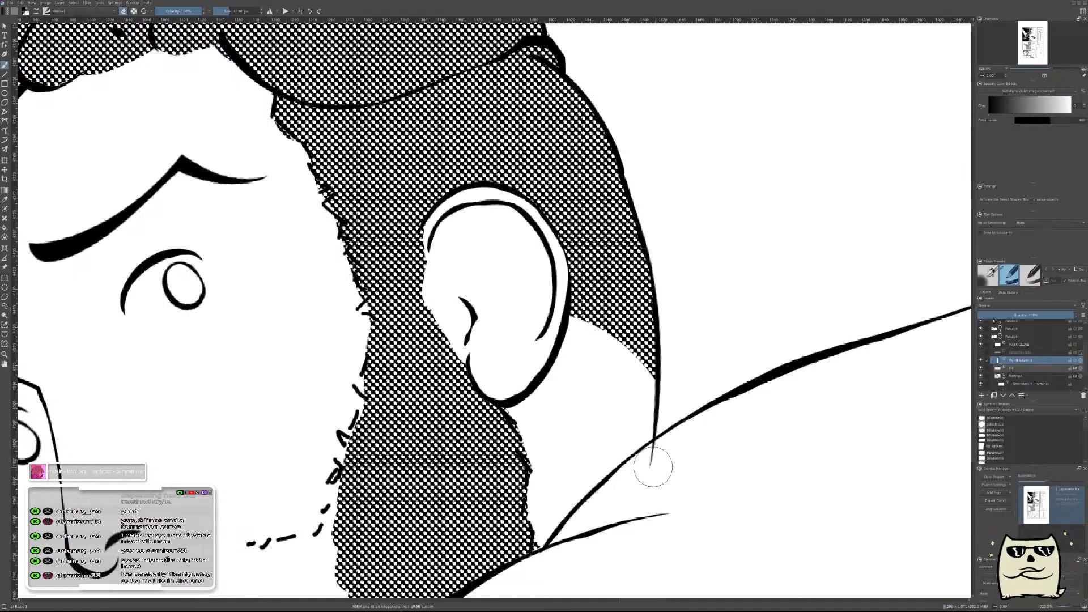
pyautogui.moveTo(680, 454); pyautogui.dragTo(672, 452)
pyautogui.moveTo(775, 405)
pyautogui.mouseDown()
pyautogui.moveTo(753, 444)
pyautogui.moveTo(757, 465)
pyautogui.mouseUp()
pyautogui.moveTo(767, 427); pyautogui.dragTo(783, 398)
pyautogui.hotkey('ctrl', 'e')
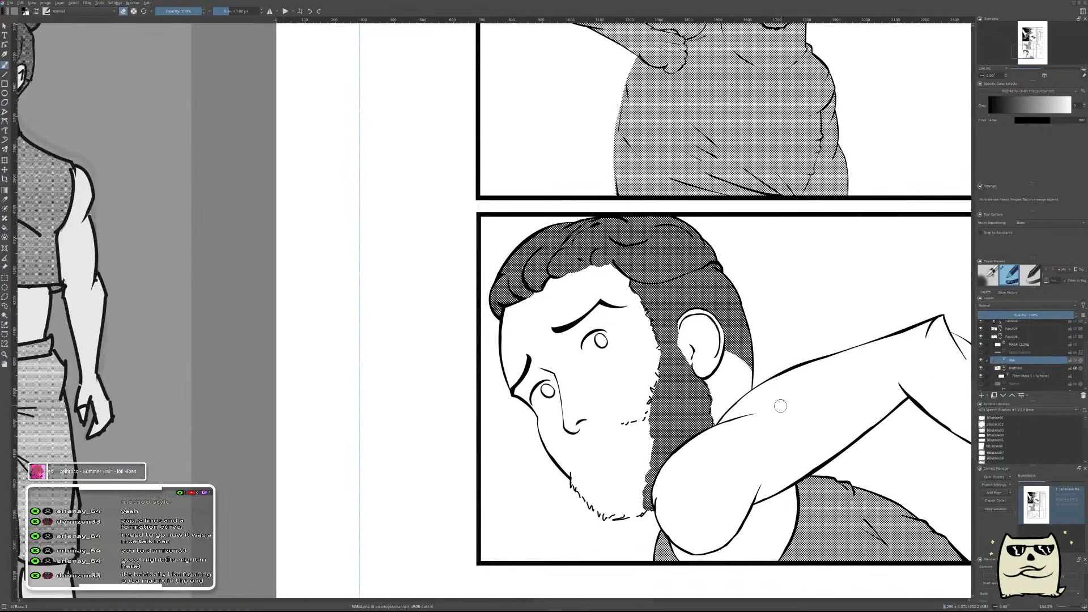
# Check the lower panel in a mirrored view, restore the view and add a new paint layer above the ink layer.
pyautogui.press('m')
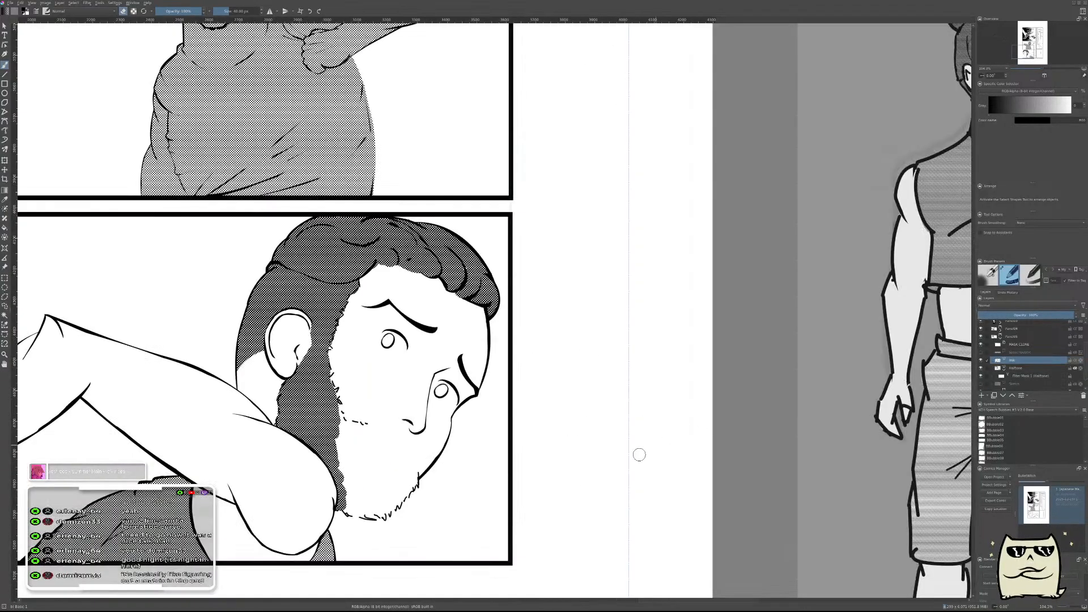
pyautogui.moveTo(651, 447); pyautogui.dragTo(840, 418)
pyautogui.moveTo(662, 465); pyautogui.dragTo(916, 435)
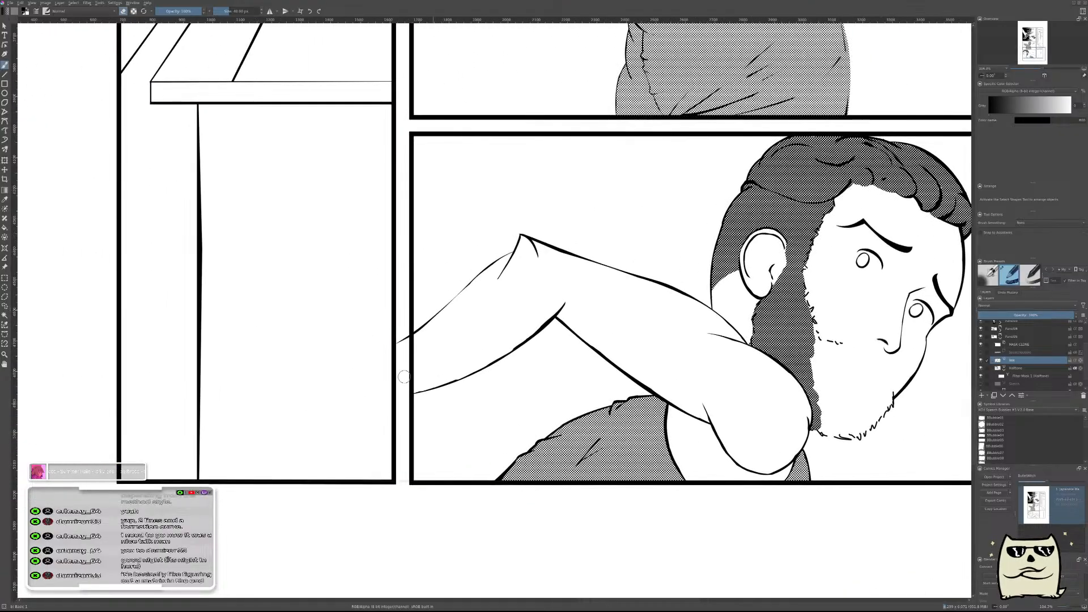
pyautogui.moveTo(918, 392); pyautogui.dragTo(628, 428)
pyautogui.moveTo(743, 396)
pyautogui.mouseDown()
pyautogui.moveTo(707, 434)
pyautogui.moveTo(724, 415)
pyautogui.mouseUp()
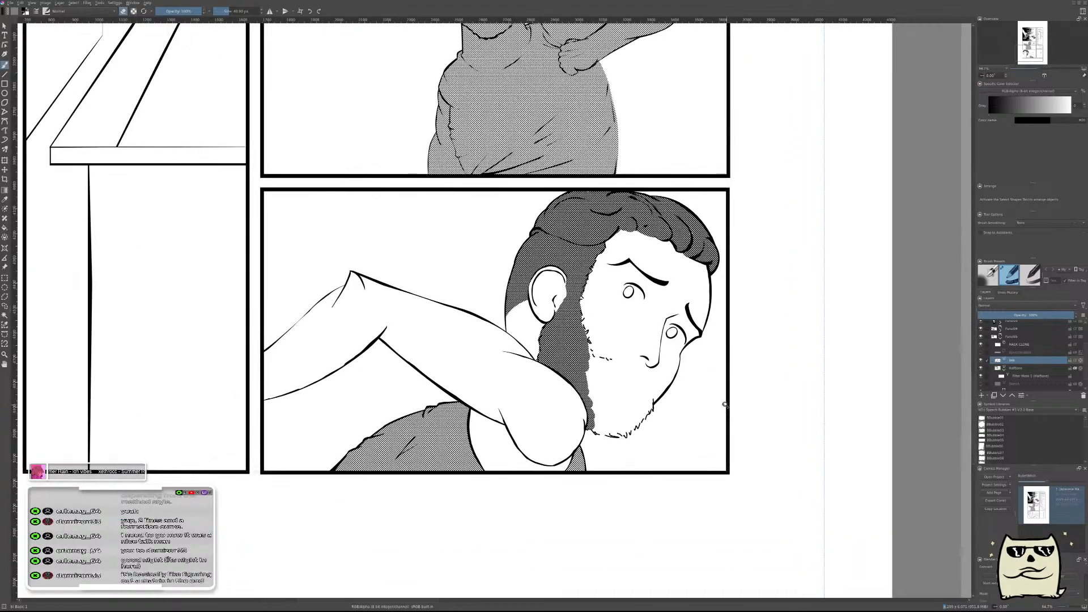
pyautogui.press('Insert')
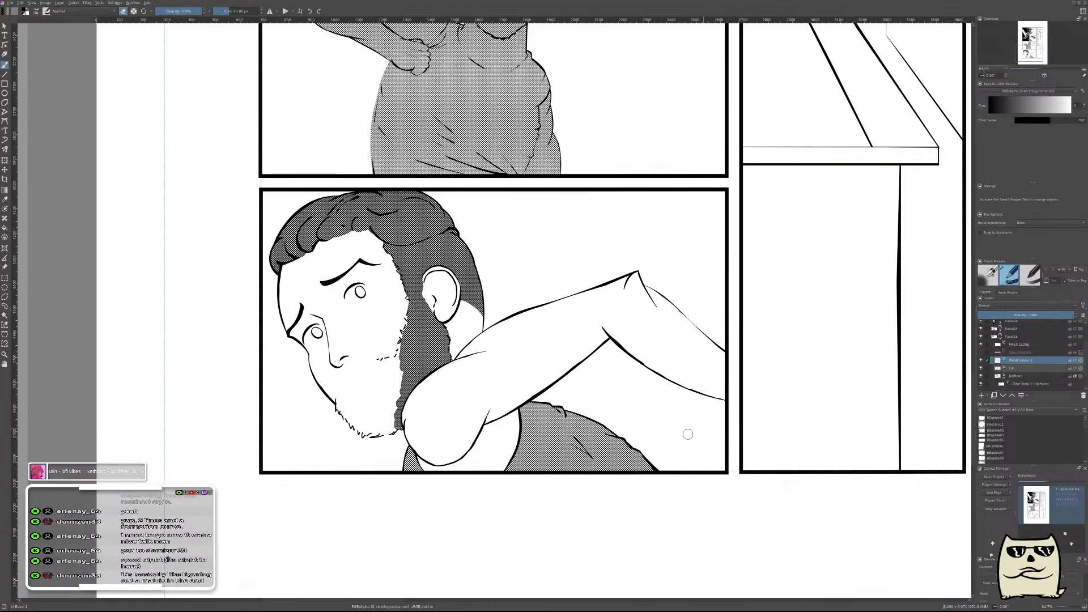
pyautogui.moveTo(593, 264); pyautogui.dragTo(800, 396)
pyautogui.moveTo(636, 336); pyautogui.dragTo(703, 276)
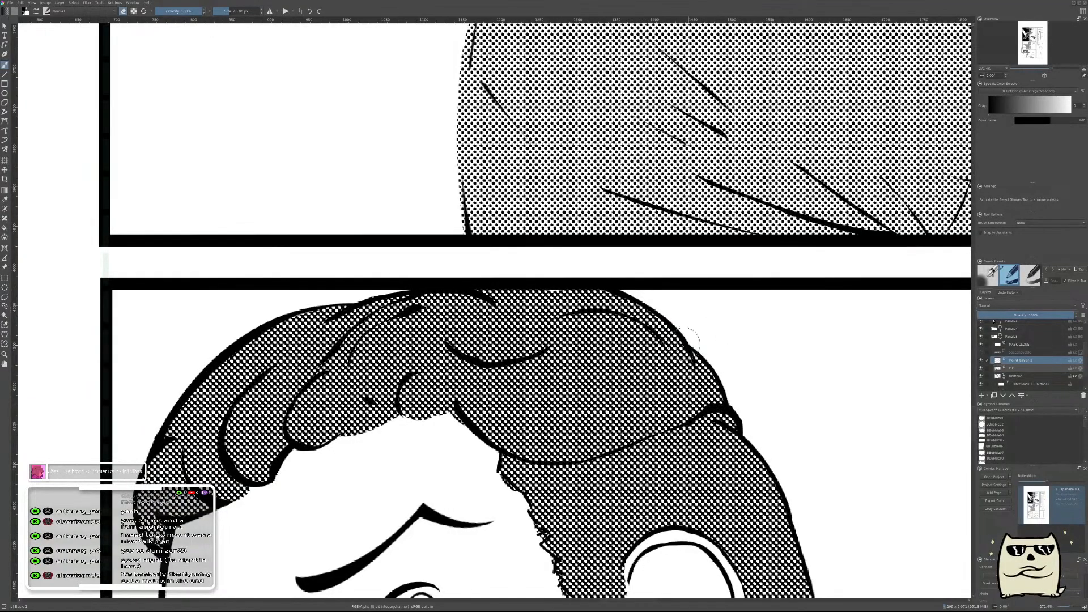
pyautogui.moveTo(683, 360)
pyautogui.mouseDown()
pyautogui.moveTo(743, 333)
pyautogui.moveTo(730, 338)
pyautogui.moveTo(722, 299)
pyautogui.mouseUp()
pyautogui.hotkey('ctrl', 'z')
pyautogui.hotkey('ctrl', 'z')
pyautogui.moveTo(682, 362); pyautogui.dragTo(722, 299)
pyautogui.hotkey('ctrl', 'z')
pyautogui.moveTo(683, 360); pyautogui.dragTo(723, 297)
pyautogui.hotkey('ctrl', 'z')
# Ink the curved outer outline of the hair bun behind the head and merge it into the ink layer.
pyautogui.moveTo(683, 363)
pyautogui.mouseDown()
pyautogui.moveTo(731, 345)
pyautogui.moveTo(704, 321)
pyautogui.moveTo(722, 326)
pyautogui.moveTo(710, 356)
pyautogui.mouseUp()
pyautogui.moveTo(725, 332)
pyautogui.mouseDown()
pyautogui.moveTo(715, 360)
pyautogui.moveTo(689, 371)
pyautogui.mouseUp()
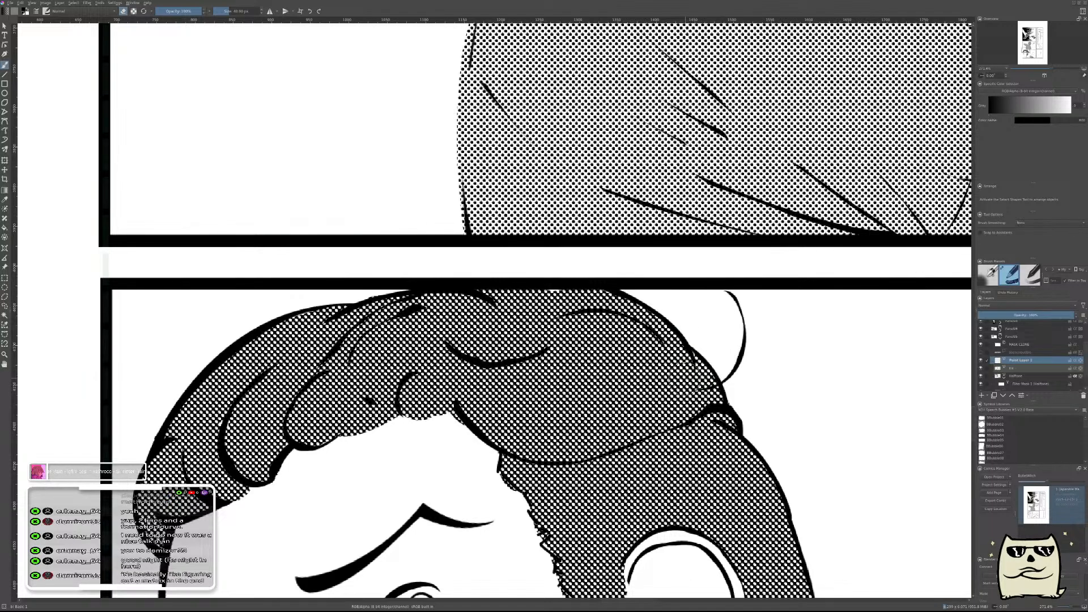
pyautogui.hotkey('ctrl', 'e')
# Ink the bun's near edge and inner curve on a new layer, thin the inner curve, and merge the layer down.
pyautogui.press('Insert')
pyautogui.moveTo(655, 315)
pyautogui.mouseDown()
pyautogui.moveTo(674, 288)
pyautogui.moveTo(681, 316)
pyautogui.moveTo(663, 302)
pyautogui.moveTo(686, 287)
pyautogui.moveTo(634, 267)
pyautogui.mouseUp()
pyautogui.moveTo(672, 302); pyautogui.dragTo(660, 304)
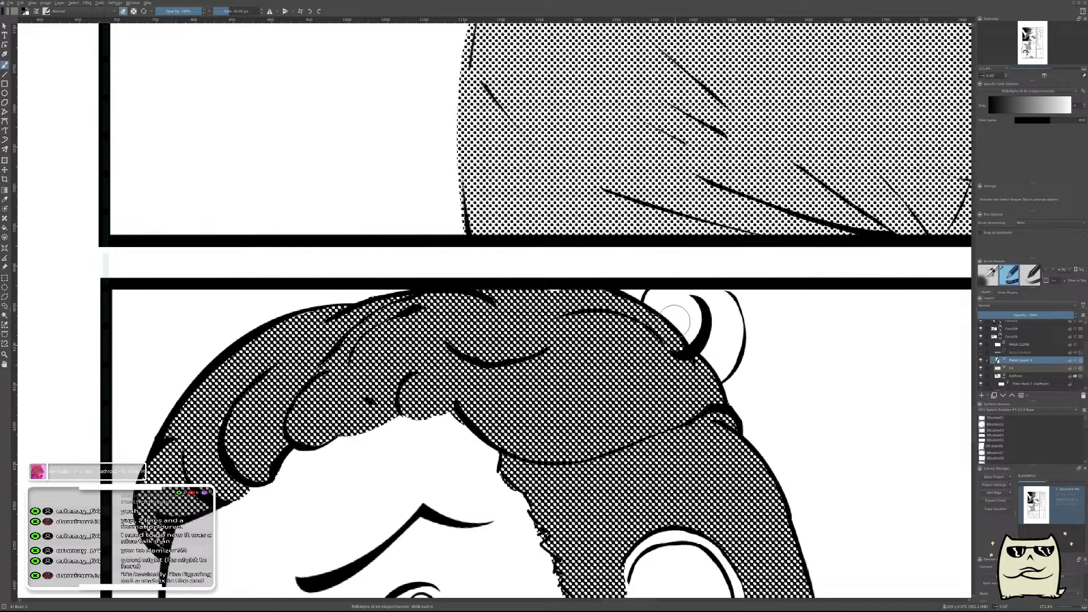
pyautogui.moveTo(691, 322); pyautogui.dragTo(687, 339)
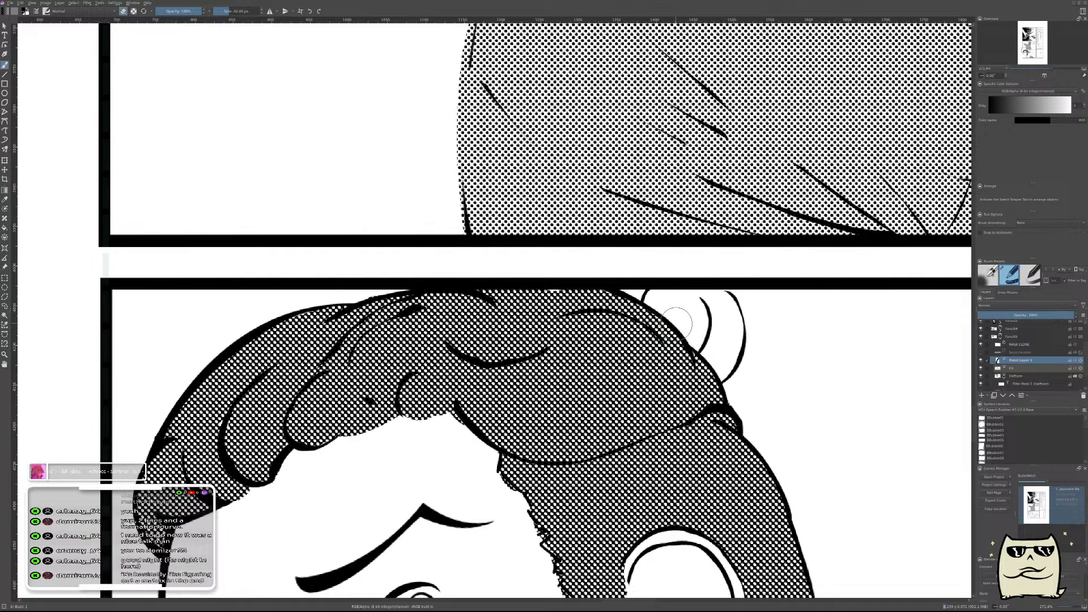
pyautogui.hotkey('shift', 'Delete')
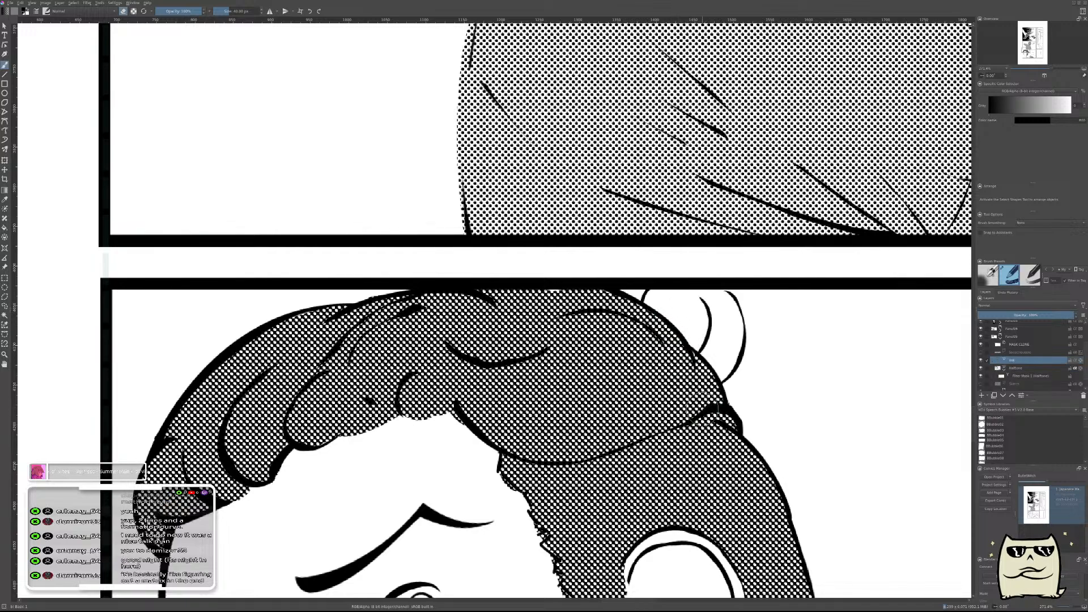
# Add a short curved strand inside the hair bun on a new layer and merge it into the ink layer.
pyautogui.press('Insert')
pyautogui.moveTo(703, 322)
pyautogui.mouseDown()
pyautogui.moveTo(677, 337)
pyautogui.moveTo(694, 337)
pyautogui.moveTo(689, 326)
pyautogui.moveTo(711, 351)
pyautogui.moveTo(727, 329)
pyautogui.moveTo(719, 347)
pyautogui.moveTo(696, 332)
pyautogui.mouseUp()
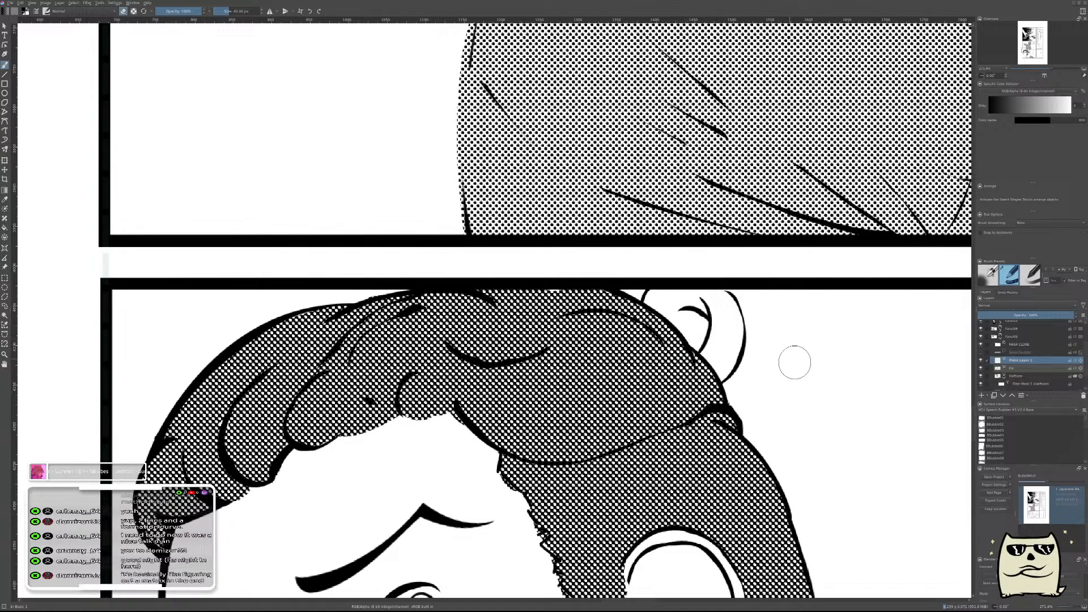
pyautogui.scroll(-6, 825, 396)
pyautogui.scroll(3, 844, 394)
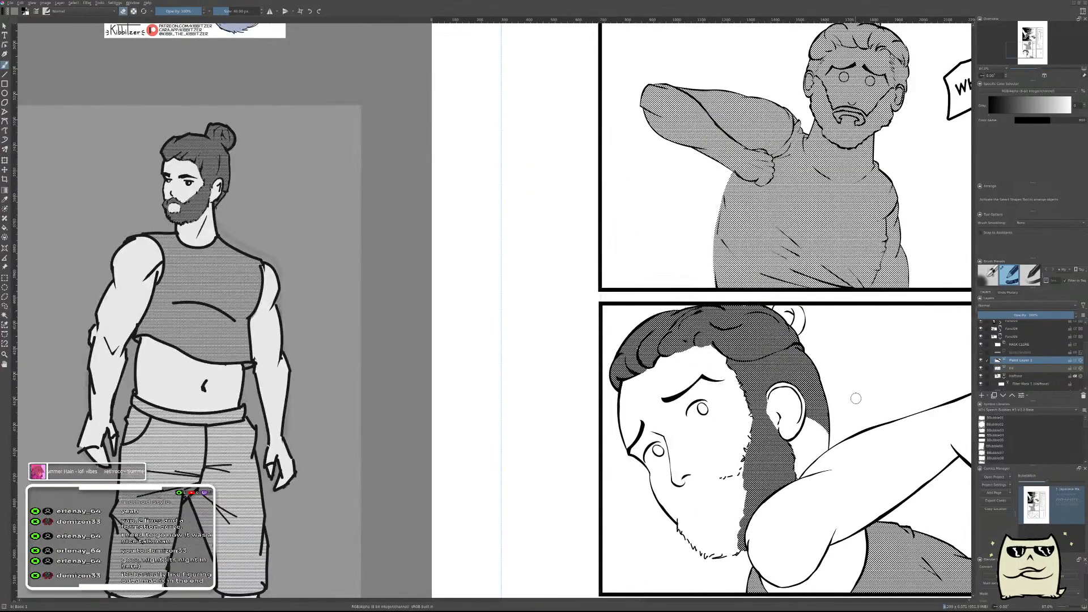
pyautogui.press('ctrl')
pyautogui.hotkey('ctrl', 'z')
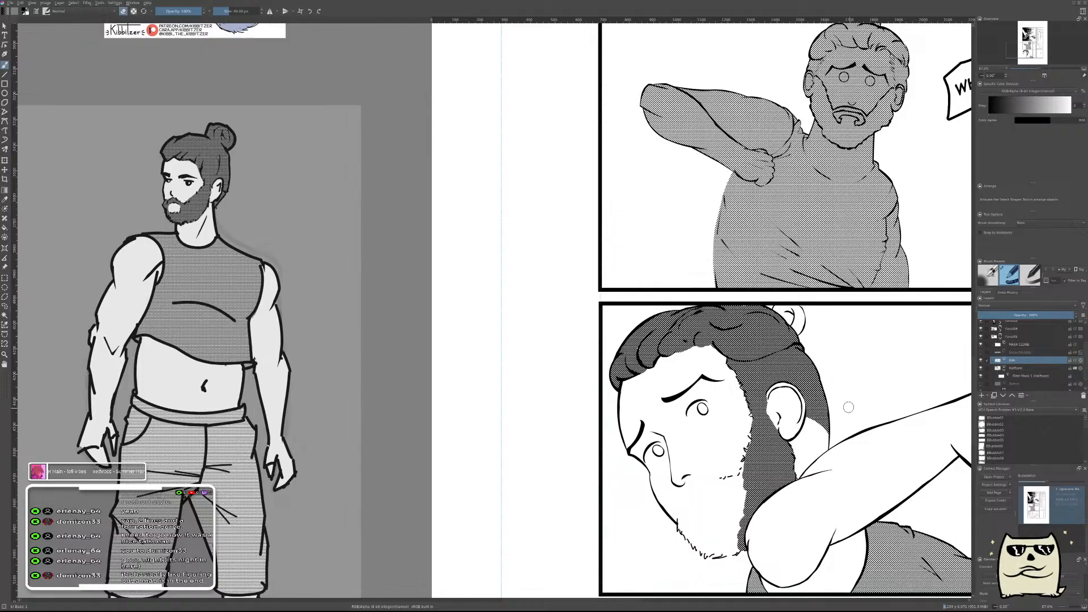
# Hide the halftone filter mask, sample the dark grey of the hair and select the halftone layer.
pyautogui.click(981, 376)
pyautogui.keyDown('ctrl'); pyautogui.click(792, 363); pyautogui.keyUp('ctrl')
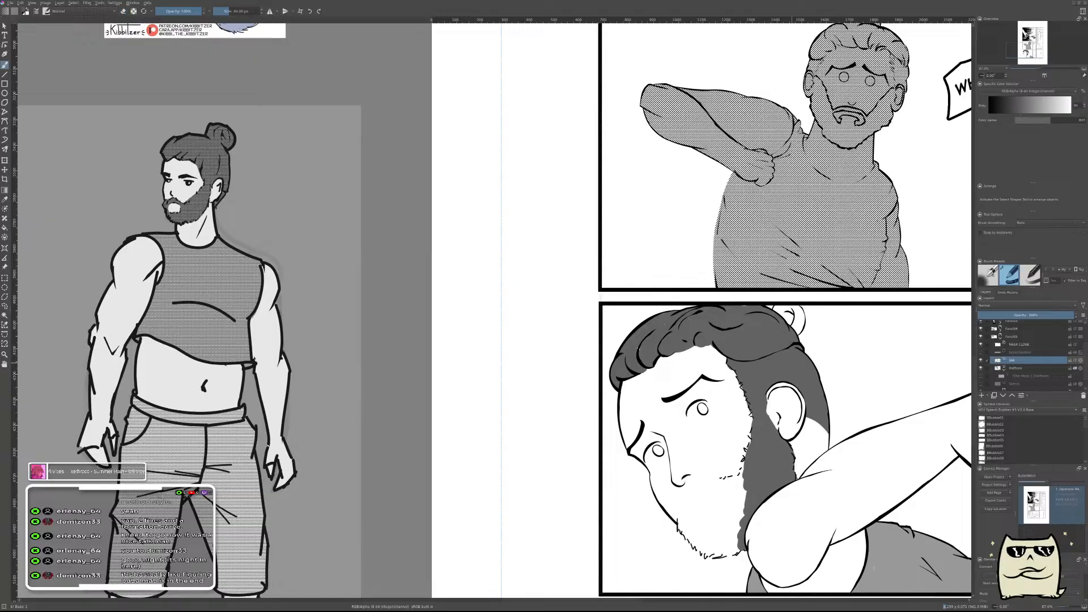
pyautogui.scroll(3, 653, 318)
pyautogui.click(1020, 368)
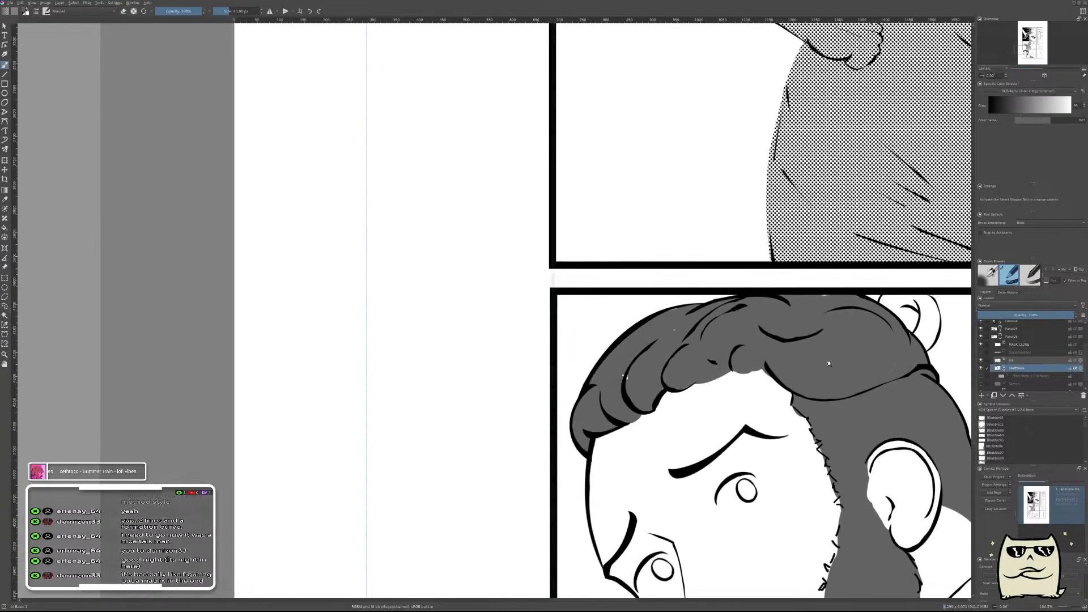
# Fill the hair bun with the dark hair grey up to its outer outline.
pyautogui.scroll(2, 617, 402)
pyautogui.moveTo(539, 482); pyautogui.dragTo(585, 466)
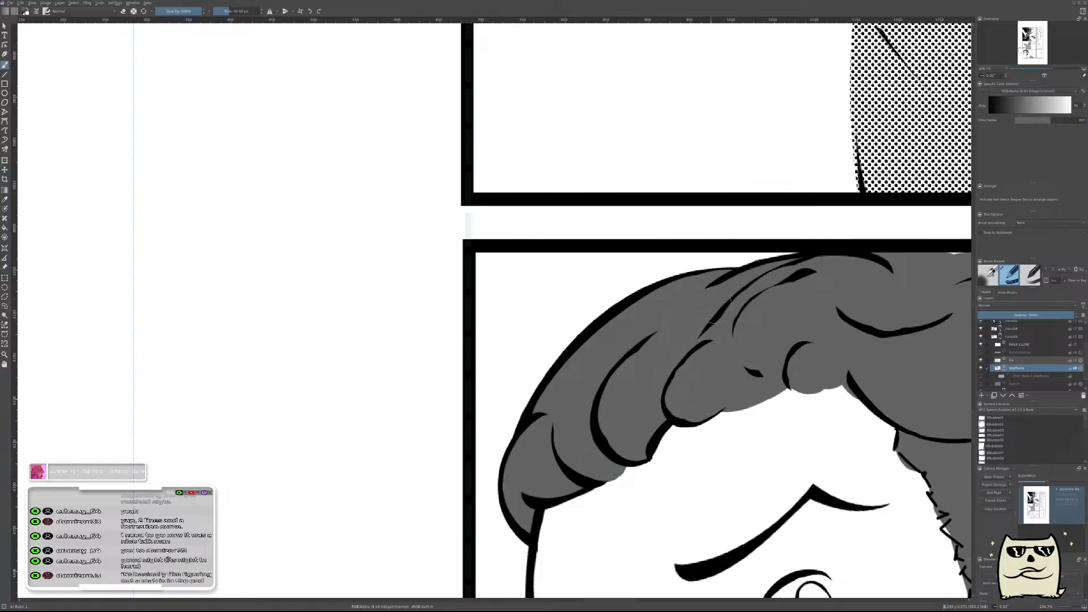
pyautogui.moveTo(765, 335); pyautogui.dragTo(518, 409)
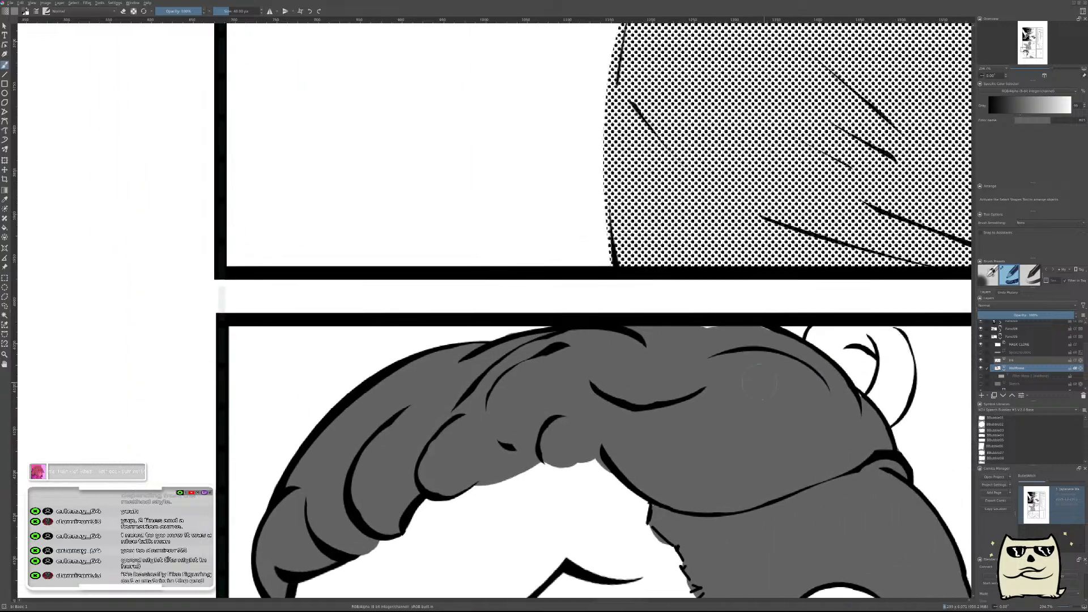
pyautogui.moveTo(849, 400)
pyautogui.mouseDown()
pyautogui.moveTo(841, 353)
pyautogui.moveTo(632, 393)
pyautogui.mouseUp()
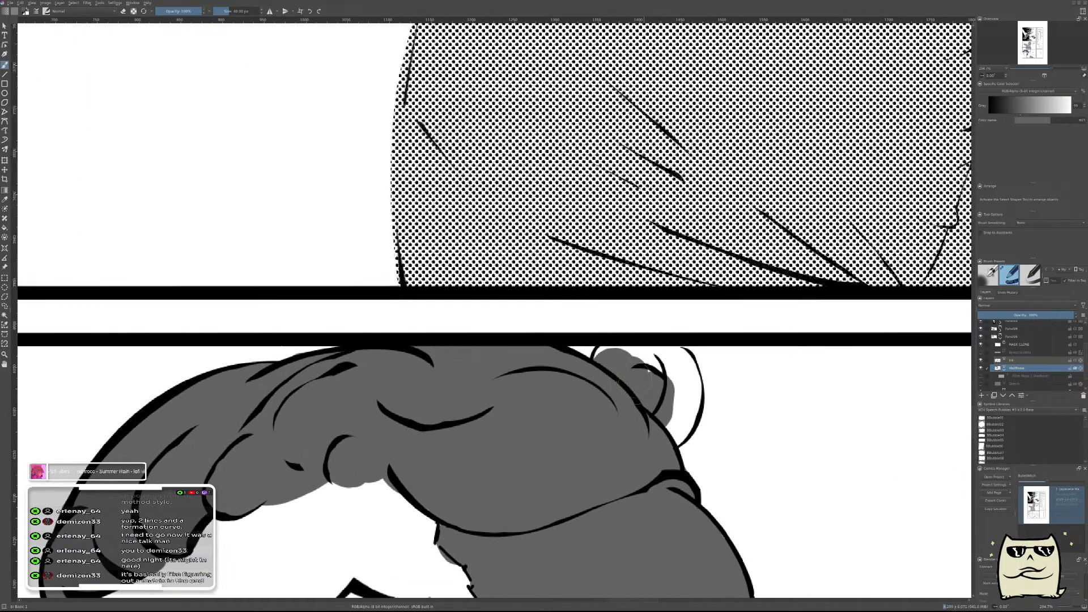
pyautogui.moveTo(579, 358)
pyautogui.mouseDown()
pyautogui.moveTo(640, 348)
pyautogui.moveTo(685, 366)
pyautogui.moveTo(679, 422)
pyautogui.moveTo(664, 414)
pyautogui.mouseUp()
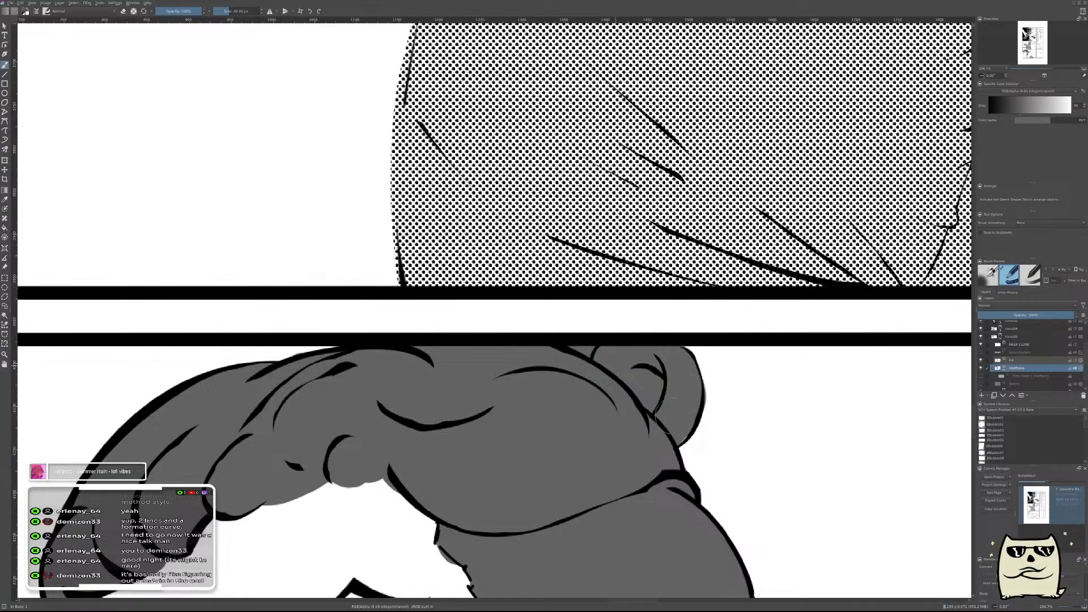
# Touch up the shirt with its lighter grey near the panel's lower edge and show the halftone filter mask again.
pyautogui.moveTo(766, 363)
pyautogui.mouseDown()
pyautogui.moveTo(774, 418)
pyautogui.moveTo(796, 386)
pyautogui.moveTo(773, 428)
pyautogui.moveTo(765, 364)
pyautogui.mouseUp()
pyautogui.moveTo(801, 474); pyautogui.dragTo(505, 447)
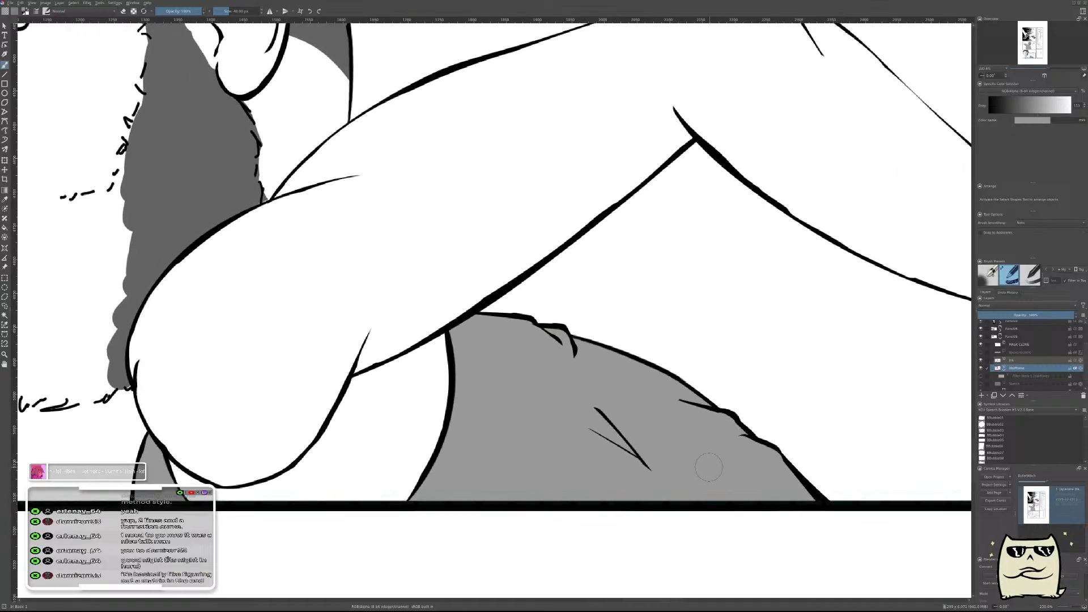
pyautogui.moveTo(693, 451); pyautogui.dragTo(799, 506)
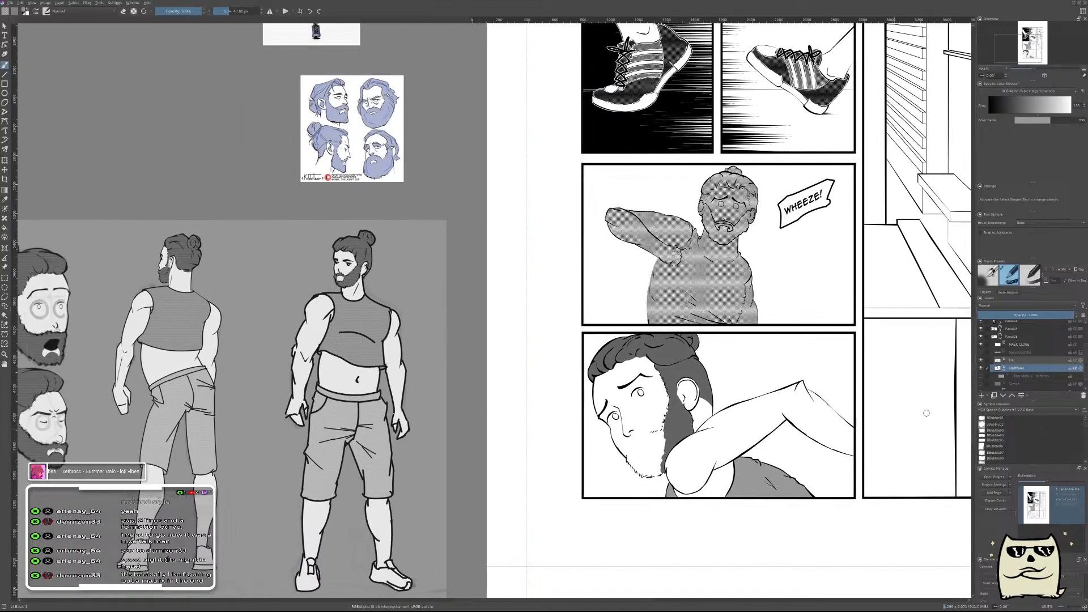
pyautogui.click(981, 376)
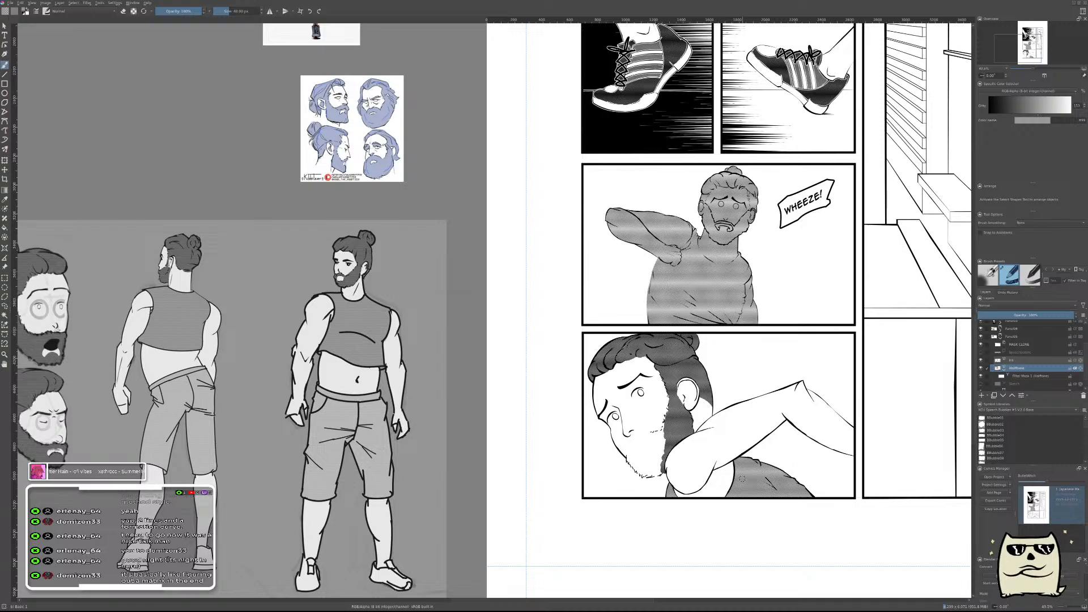
# Check the shaded lower panel in mirrored and normal view beside the character sheet and save the document.
pyautogui.press('m')
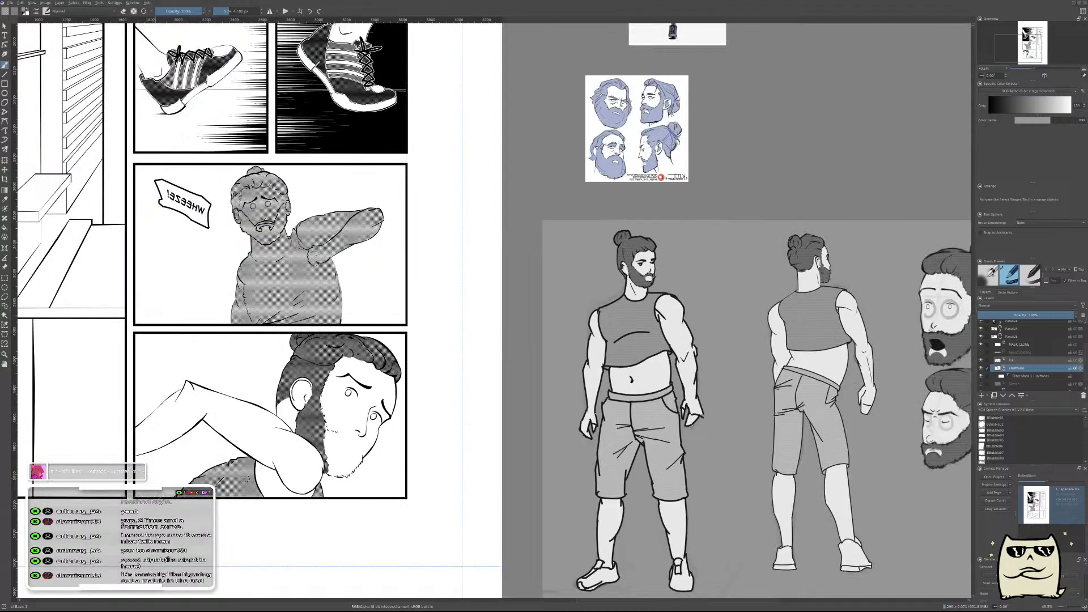
pyautogui.moveTo(433, 429); pyautogui.dragTo(742, 354)
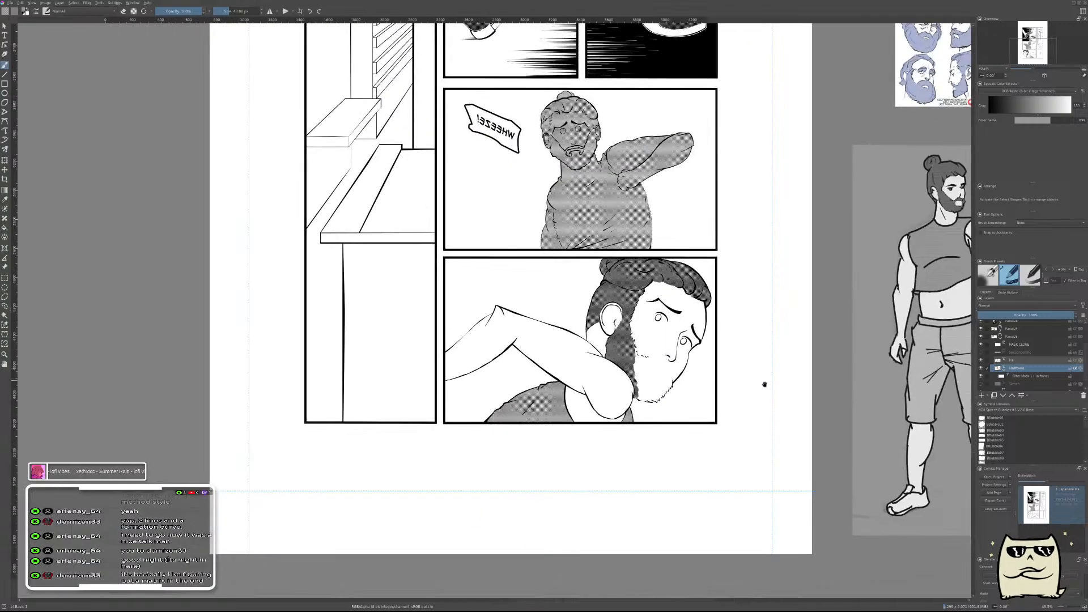
pyautogui.press('m')
pyautogui.moveTo(376, 440); pyautogui.dragTo(653, 415)
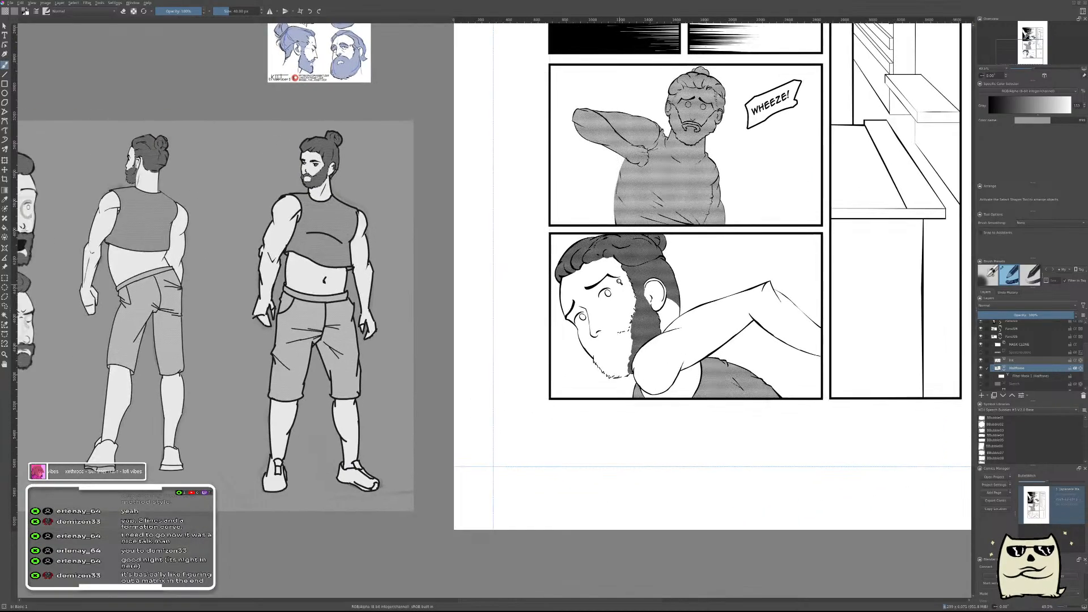
pyautogui.moveTo(624, 278); pyautogui.dragTo(677, 242)
pyautogui.scroll(-4, 697, 264)
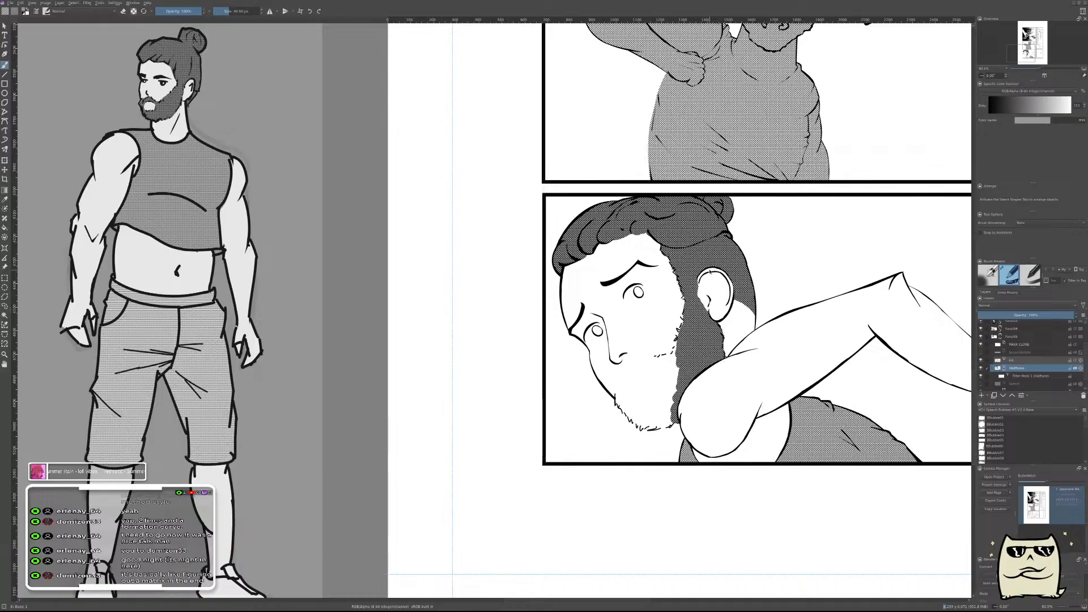
pyautogui.hotkey('ctrl', 's')
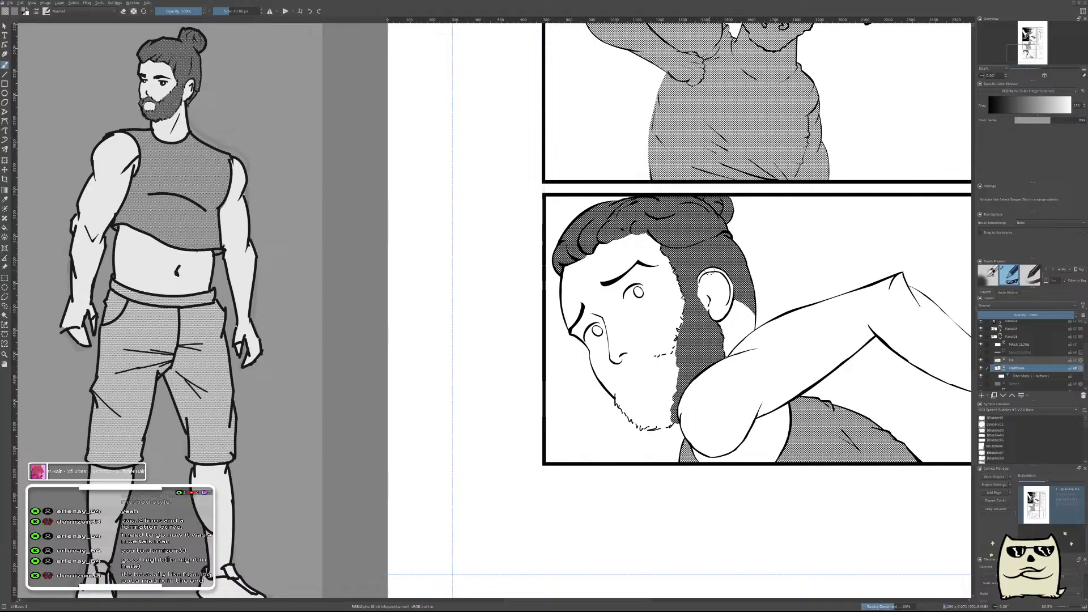
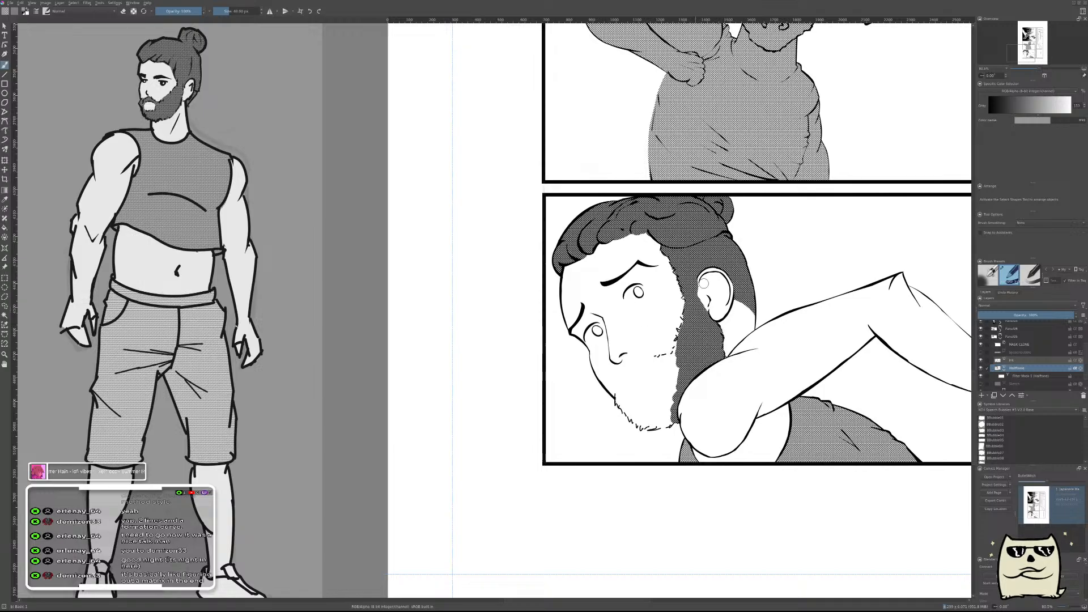
# Examine the man's head and hair in the bottom-left comic panel against the character reference sheet.
pyautogui.moveTo(719, 321); pyautogui.dragTo(676, 349)
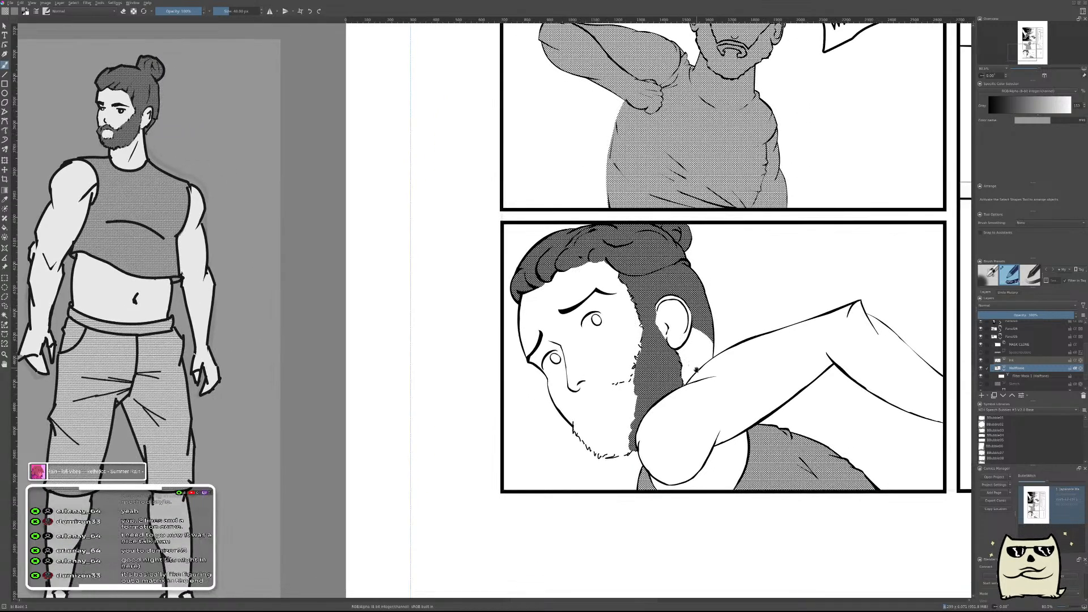
pyautogui.moveTo(693, 357); pyautogui.dragTo(724, 347)
pyautogui.scroll(-5, 717, 325)
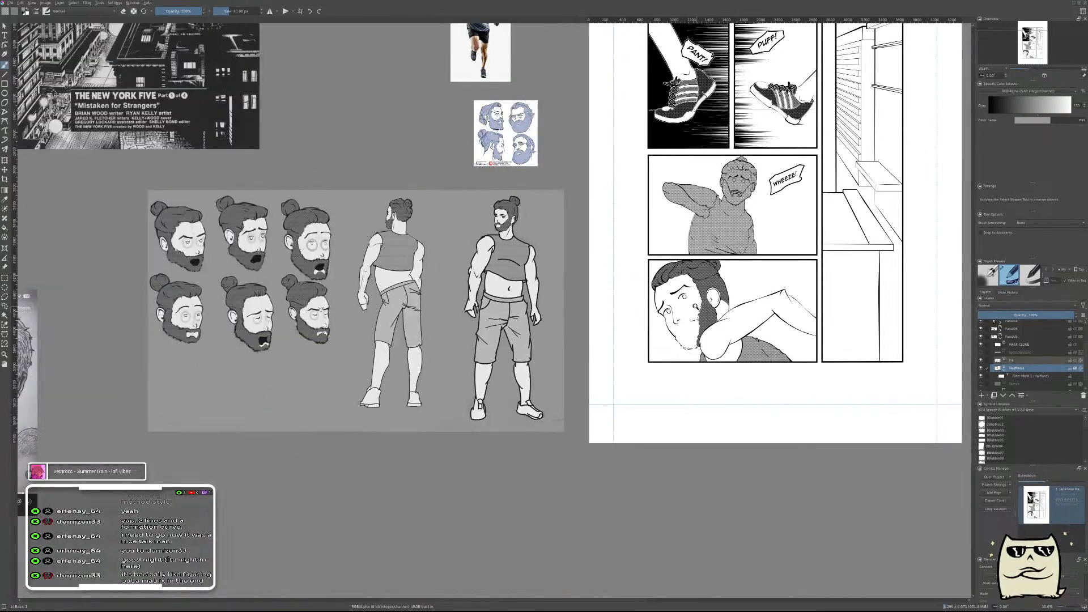
pyautogui.scroll(5, 706, 306)
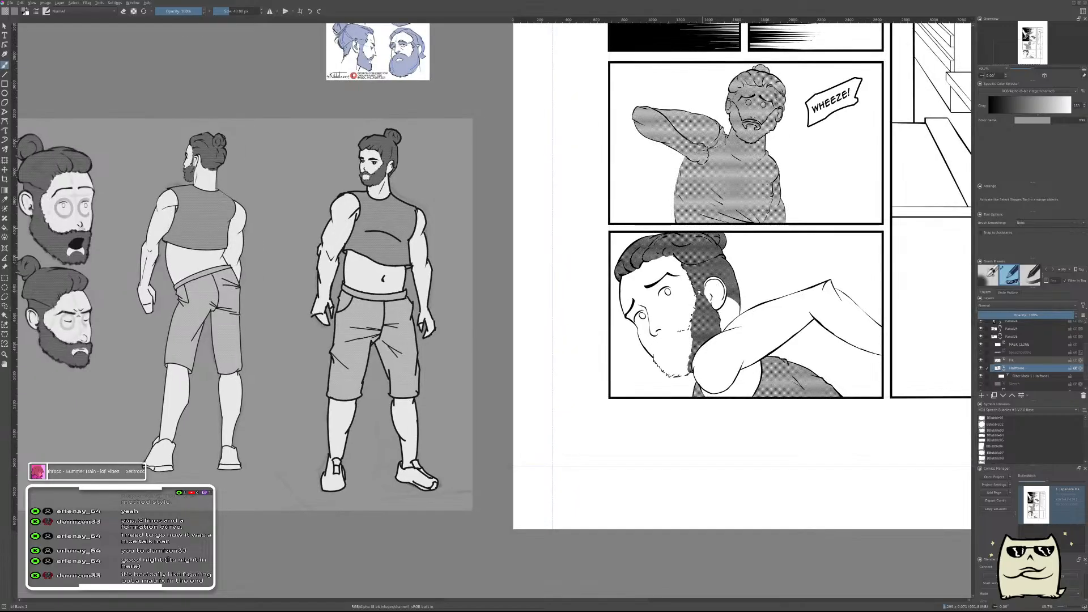
pyautogui.scroll(3, 594, 269)
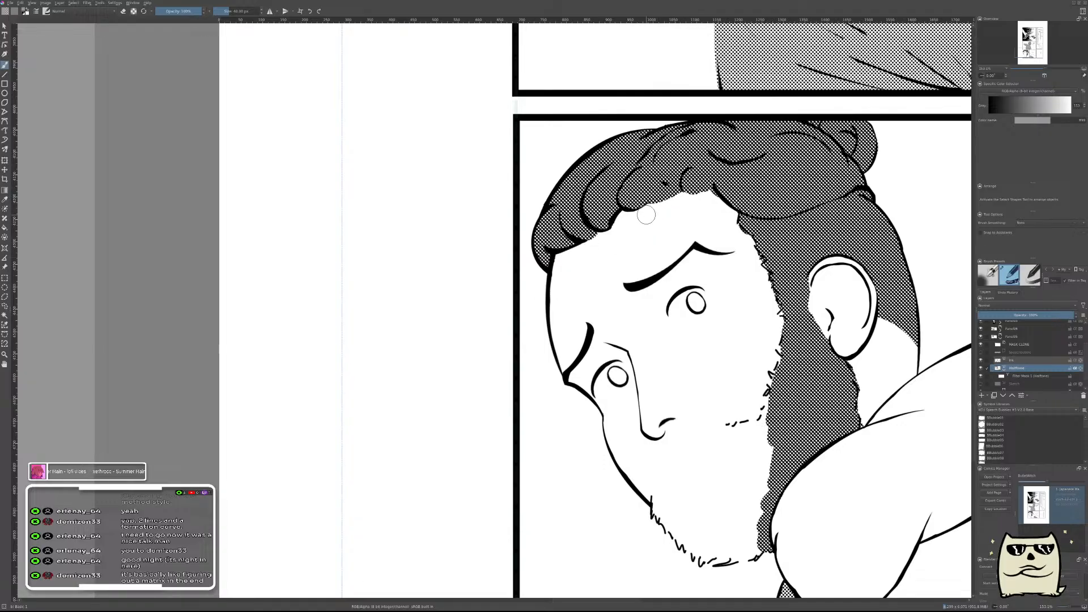
pyautogui.scroll(-4, 709, 193)
pyautogui.scroll(-3, 710, 193)
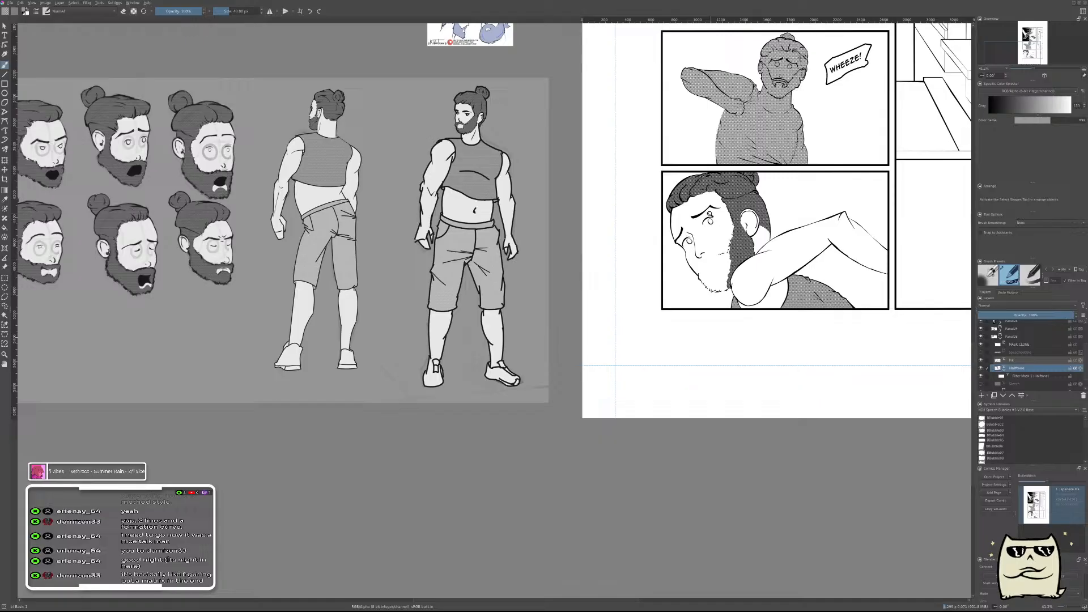
pyautogui.scroll(5, 709, 215)
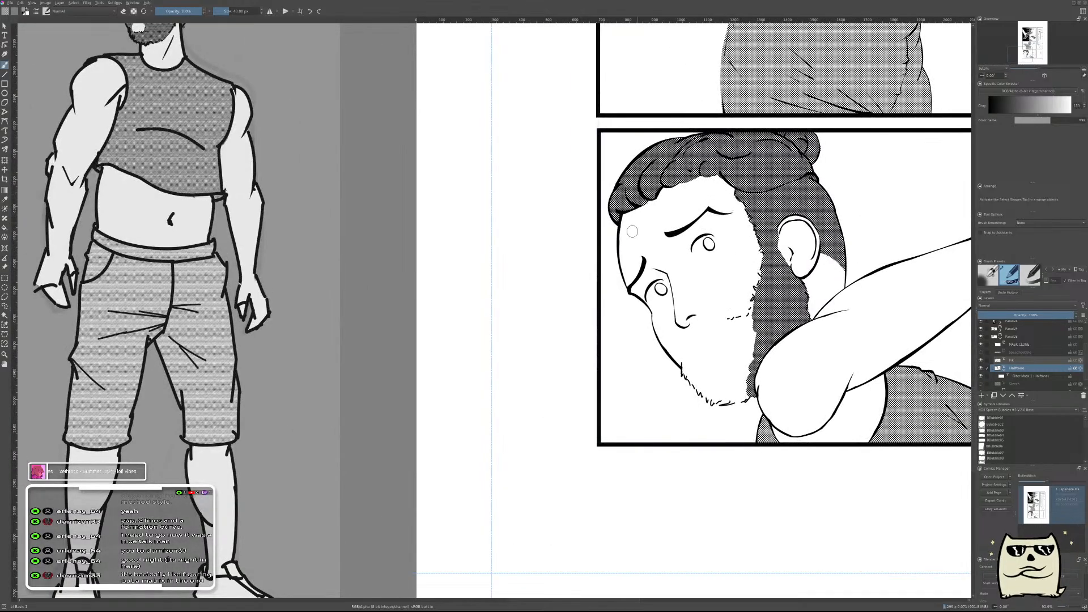
pyautogui.scroll(2, 630, 234)
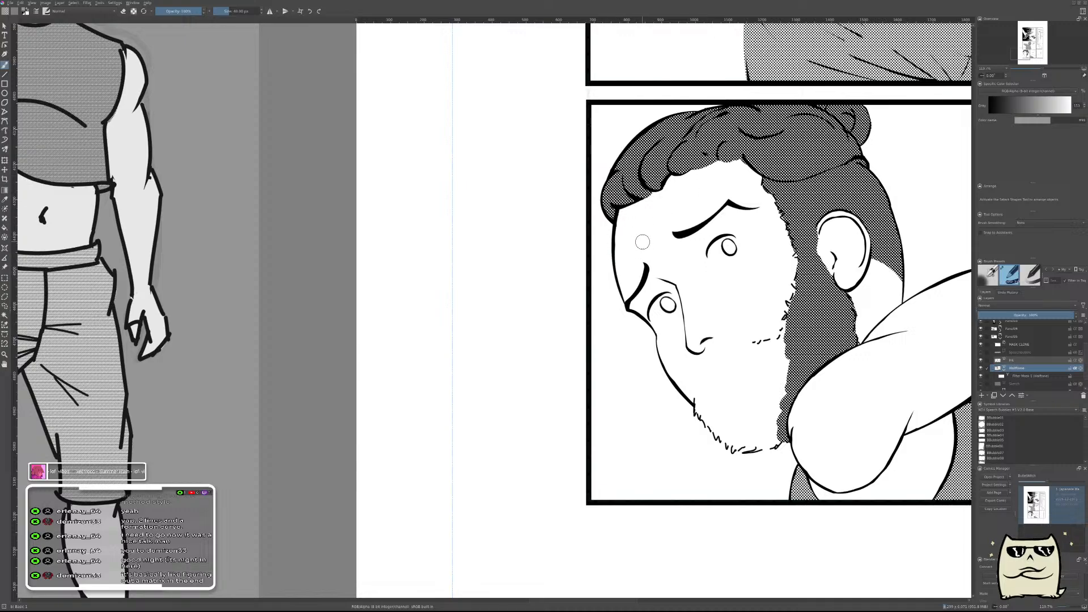
# Hide the panel's halftone layer and add a new paint layer above its ink layer.
pyautogui.click(1023, 361)
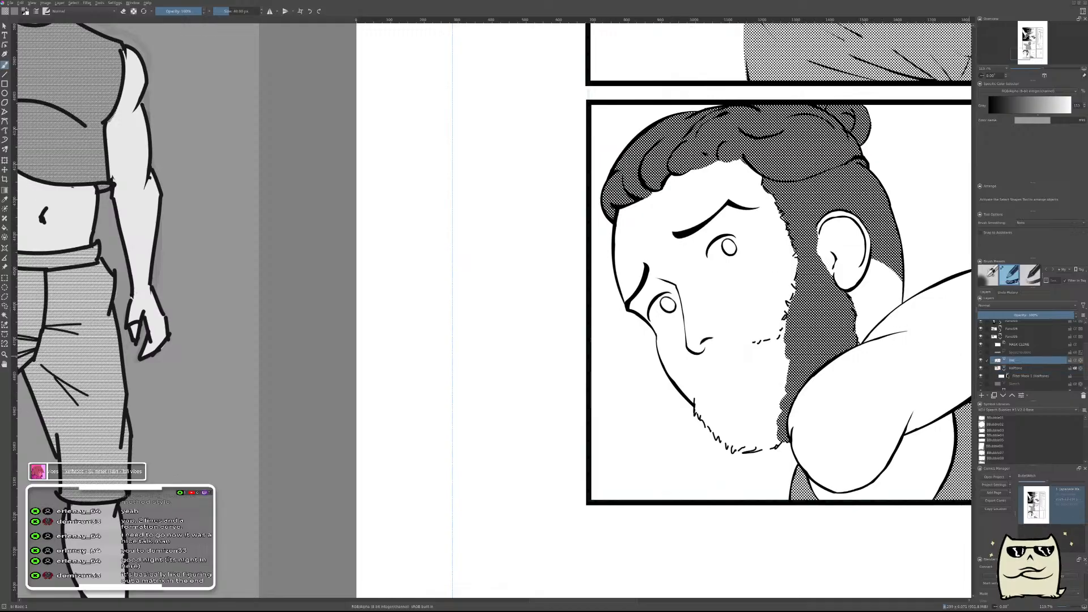
pyautogui.moveTo(716, 277); pyautogui.dragTo(678, 348)
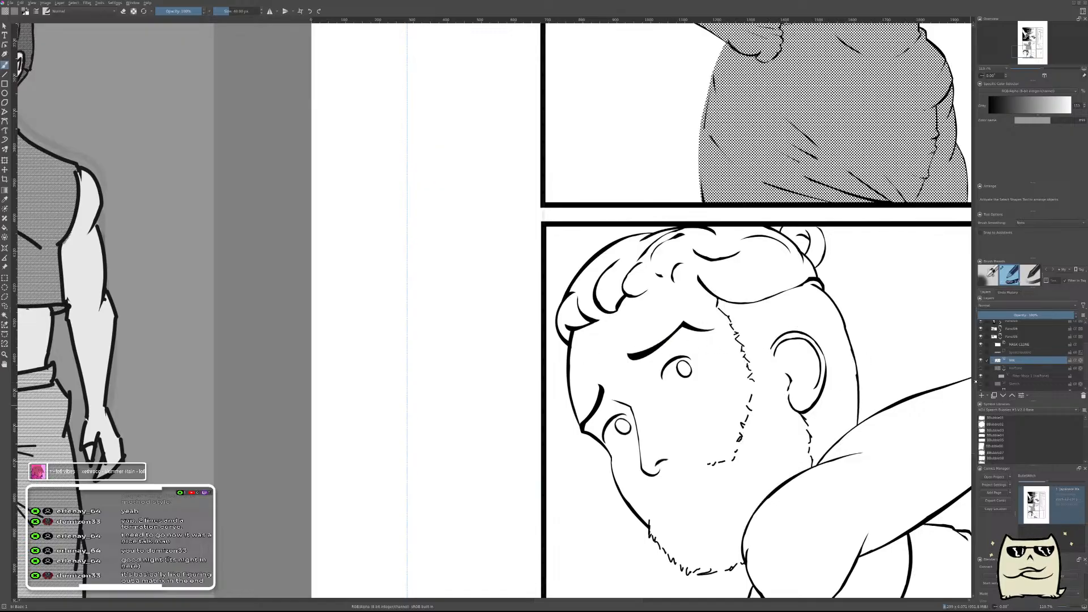
pyautogui.press('Insert')
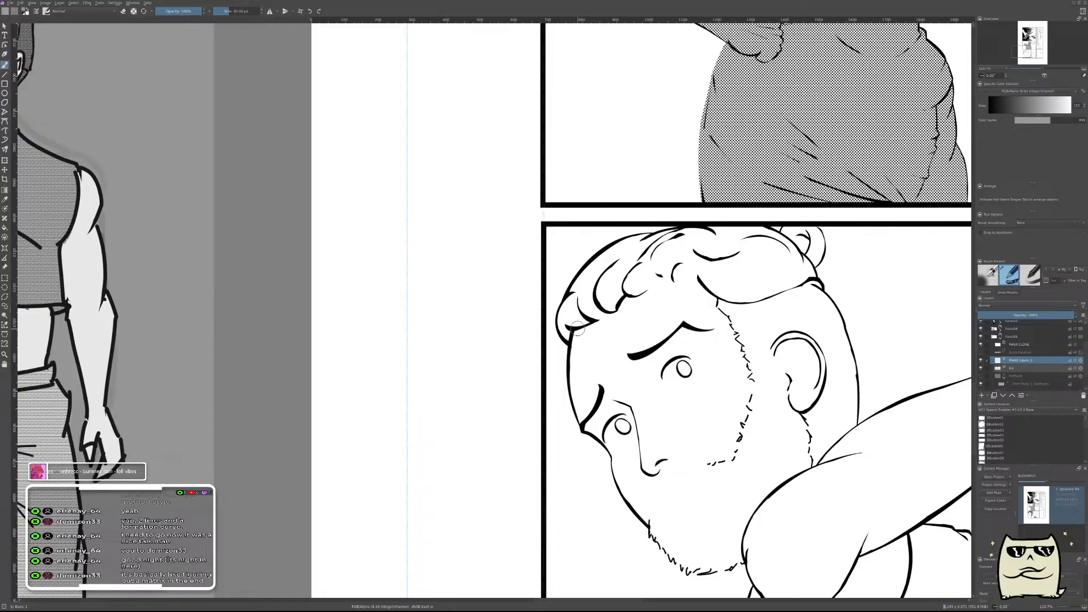
# Reset the brush colour to black and ink a curved hair lock projecting past the outline of the forehead.
pyautogui.scroll(3, 579, 340)
pyautogui.press('e')
pyautogui.moveTo(571, 379); pyautogui.dragTo(556, 343)
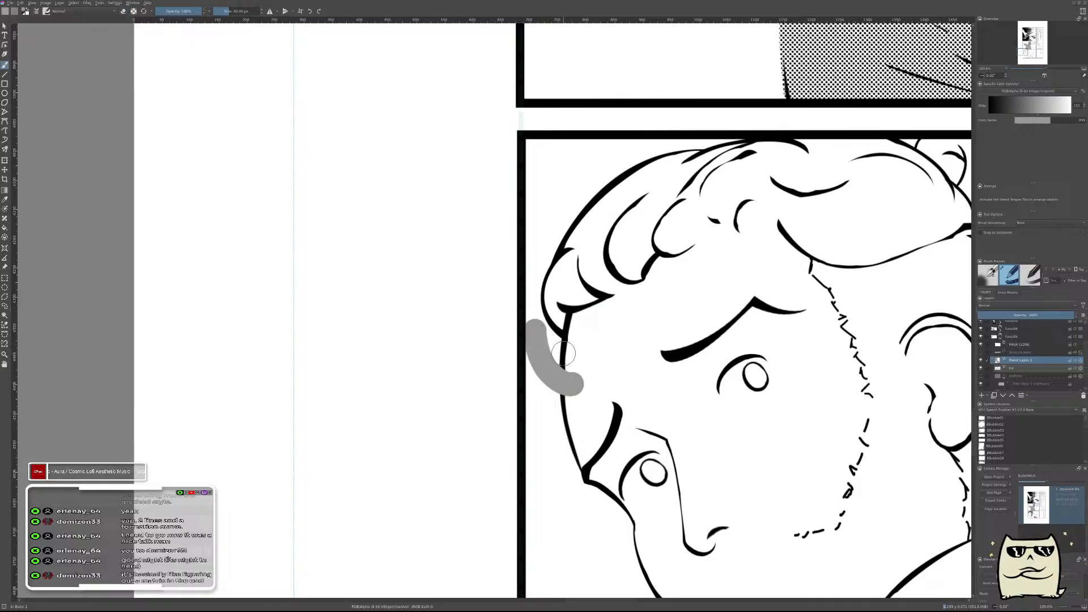
pyautogui.hotkey('ctrl', 'z')
pyautogui.press('d')
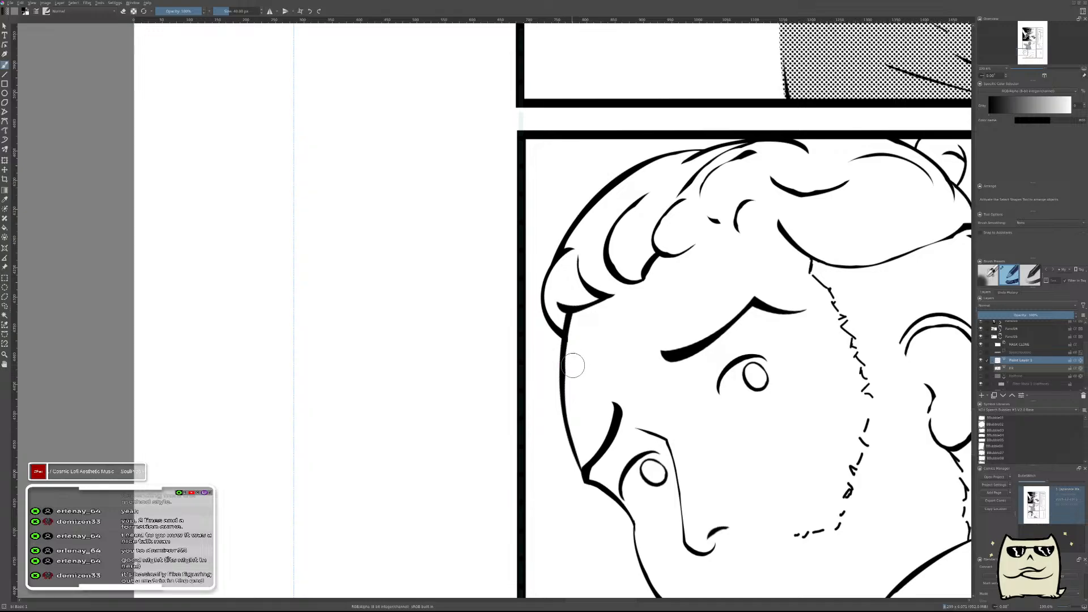
pyautogui.moveTo(587, 376); pyautogui.dragTo(563, 317)
pyautogui.hotkey('ctrl', 'z')
pyautogui.moveTo(578, 386); pyautogui.dragTo(533, 322)
pyautogui.hotkey('ctrl', 'z')
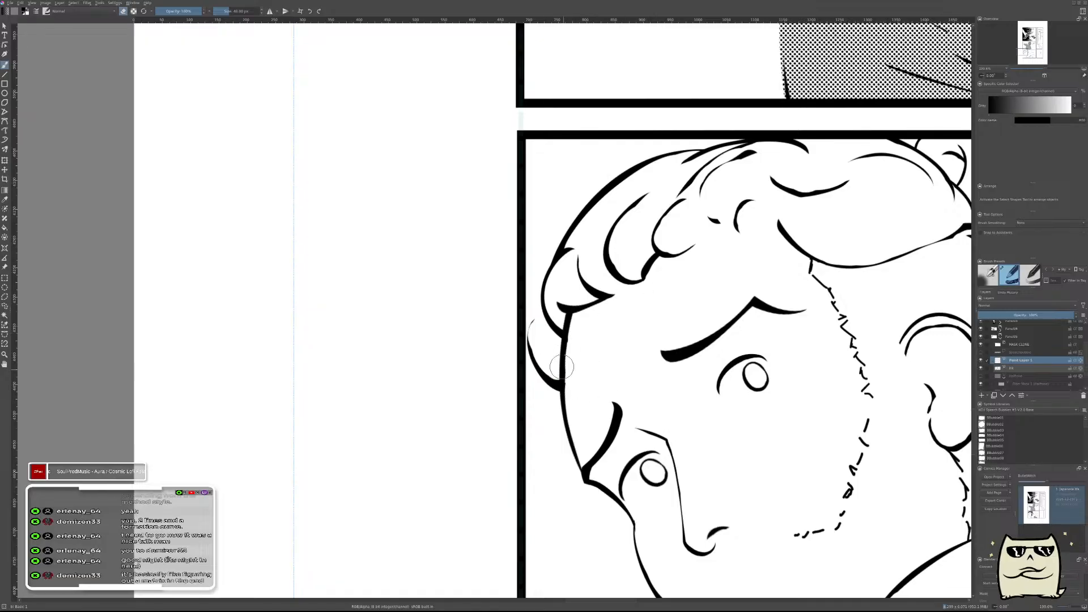
pyautogui.scroll(-5, 590, 339)
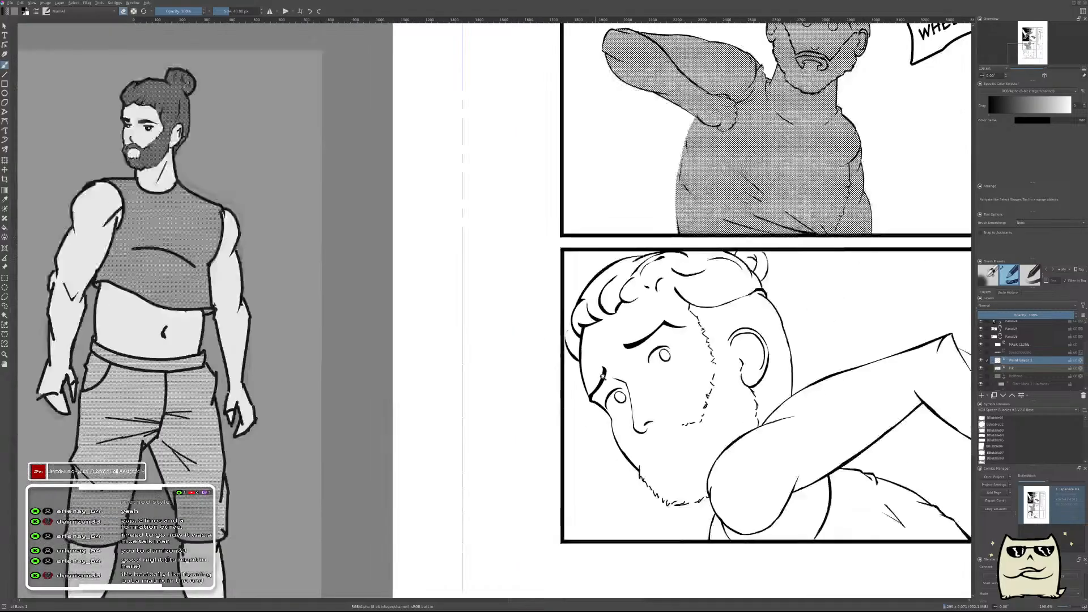
pyautogui.scroll(5, 598, 349)
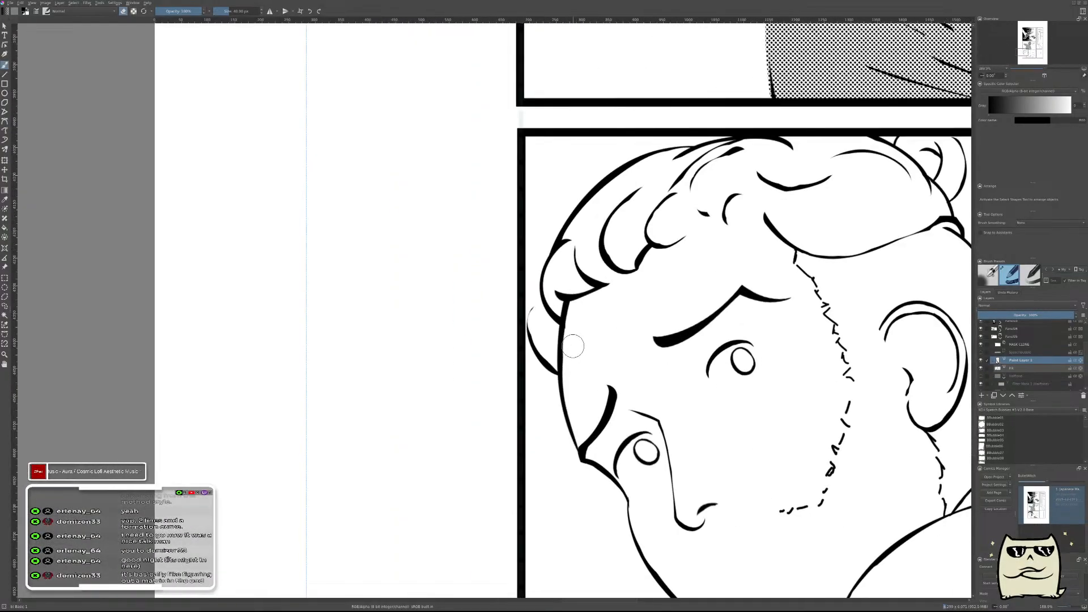
# Ink more curved hair locks hanging over the forehead along the front of the hairline.
pyautogui.moveTo(582, 340)
pyautogui.mouseDown()
pyautogui.moveTo(574, 307)
pyautogui.moveTo(578, 331)
pyautogui.moveTo(574, 320)
pyautogui.moveTo(604, 321)
pyautogui.moveTo(612, 302)
pyautogui.moveTo(620, 313)
pyautogui.moveTo(618, 296)
pyautogui.moveTo(621, 318)
pyautogui.moveTo(617, 294)
pyautogui.moveTo(610, 316)
pyautogui.moveTo(608, 308)
pyautogui.moveTo(647, 230)
pyautogui.moveTo(647, 257)
pyautogui.moveTo(634, 249)
pyautogui.moveTo(644, 278)
pyautogui.moveTo(643, 249)
pyautogui.moveTo(641, 290)
pyautogui.moveTo(634, 241)
pyautogui.mouseUp()
pyautogui.hotkey('ctrl', 'z')
pyautogui.press('e')
pyautogui.press('e')
pyautogui.press('e')
pyautogui.press('e')
pyautogui.scroll(-4, 693, 259)
pyautogui.scroll(5, 737, 306)
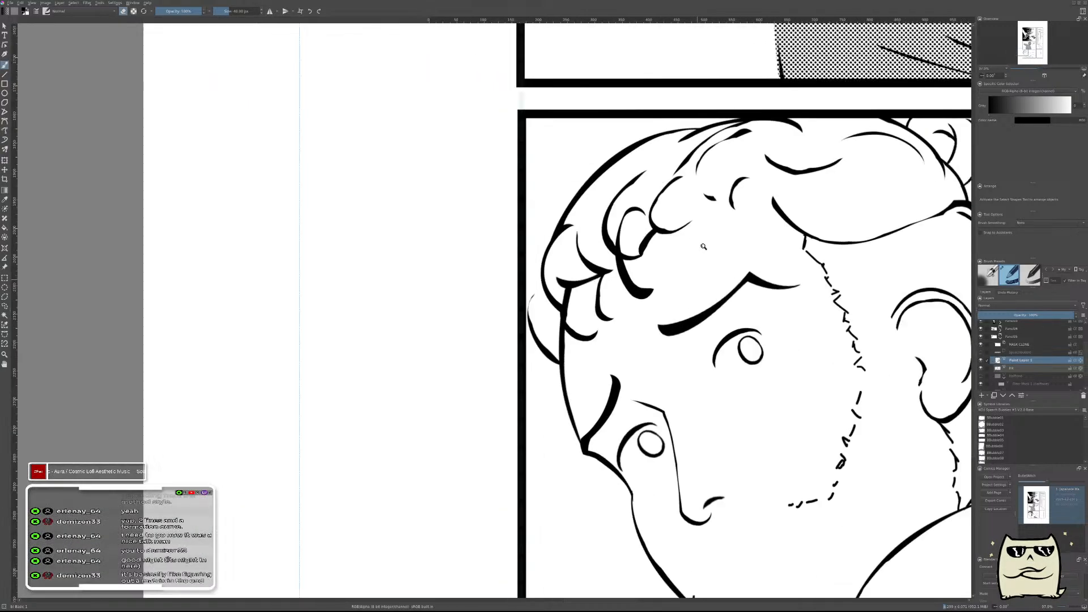
# Rotate and reposition the new hair locks slightly with a free transform.
pyautogui.hotkey('ctrl', 't')
pyautogui.moveTo(775, 313); pyautogui.dragTo(774, 301)
pyautogui.moveTo(609, 329); pyautogui.dragTo(612, 323)
pyautogui.moveTo(831, 322); pyautogui.dragTo(832, 311)
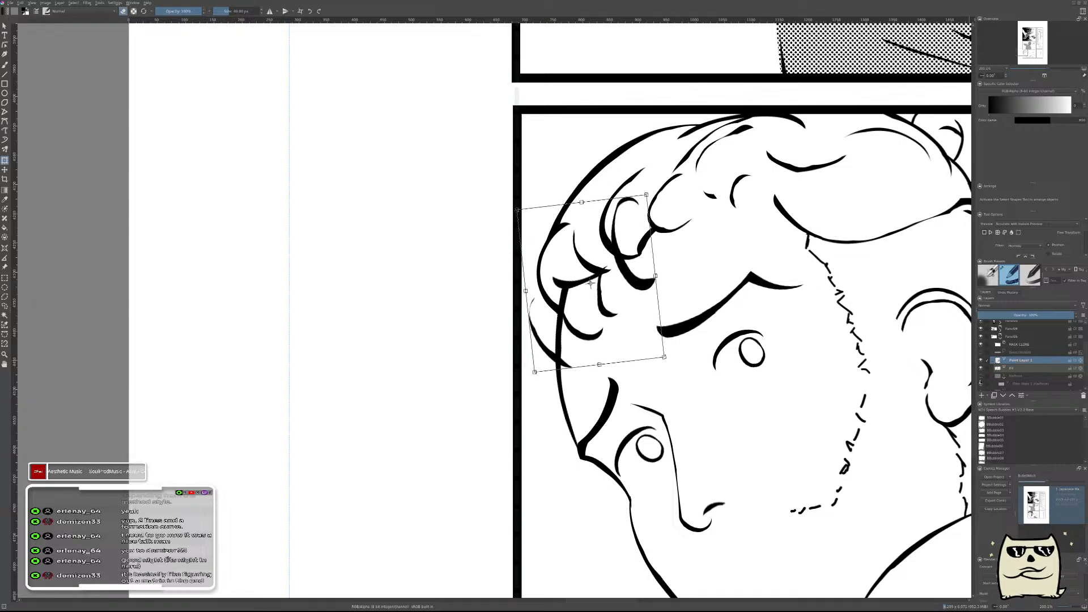
# Show the rough sketch layer and shift the new hair locks slightly up and outward over the head.
pyautogui.scroll(-2, 1025, 355)
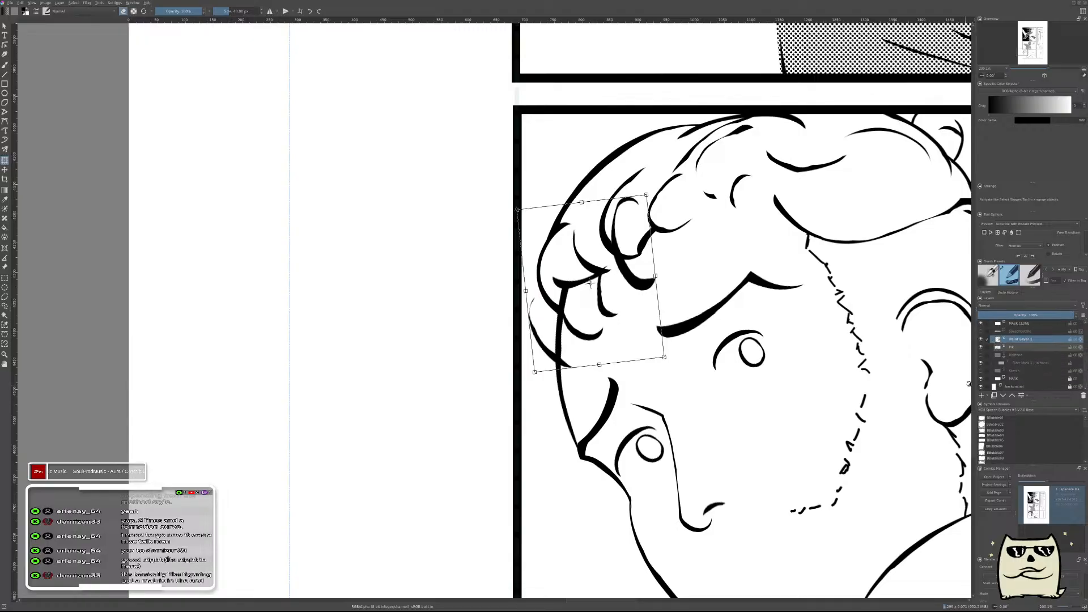
pyautogui.click(981, 370)
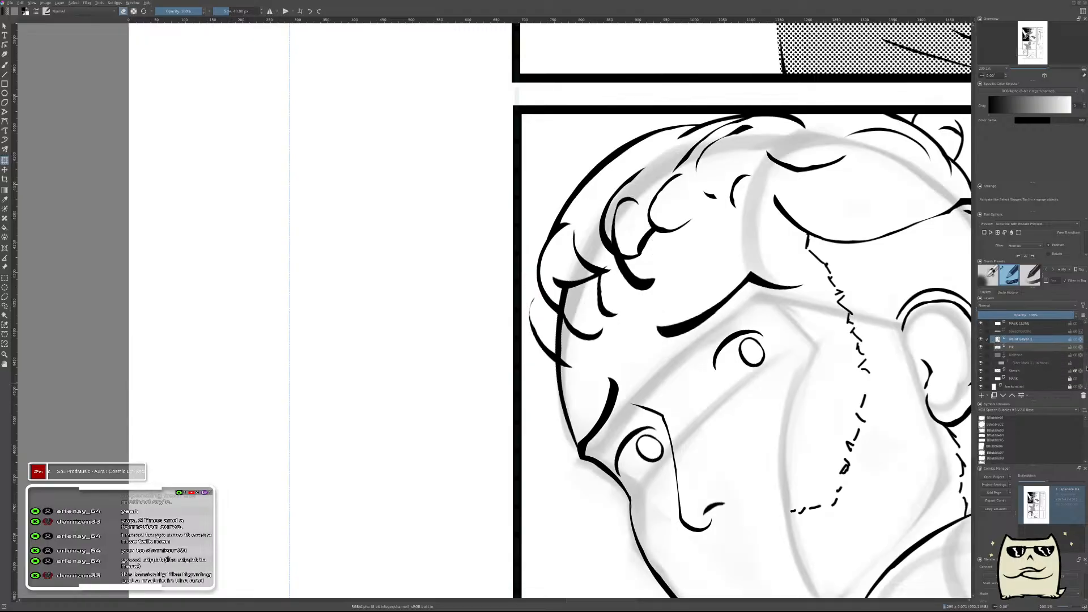
pyautogui.scroll(3, 1026, 354)
pyautogui.press('t')
pyautogui.moveTo(637, 318)
pyautogui.mouseDown()
pyautogui.moveTo(666, 370)
pyautogui.moveTo(625, 298)
pyautogui.mouseUp()
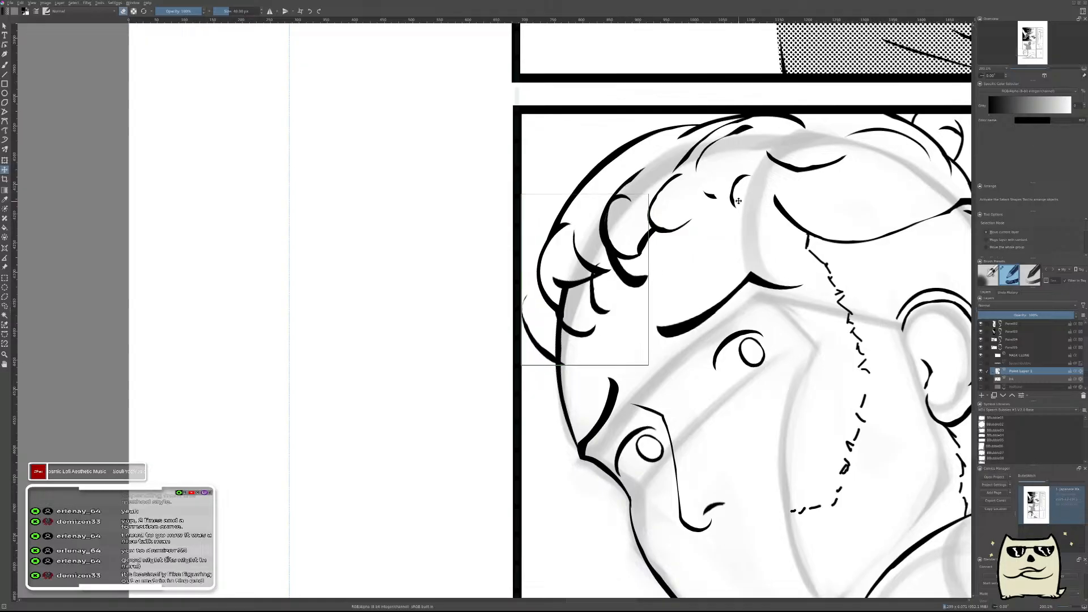
# Ink curved strands on the hair layer at the middle of the hairline, above the man's raised eyebrow.
pyautogui.press('b')
pyautogui.press('e')
pyautogui.moveTo(673, 248)
pyautogui.mouseDown()
pyautogui.moveTo(676, 231)
pyautogui.moveTo(658, 263)
pyautogui.moveTo(652, 226)
pyautogui.moveTo(668, 255)
pyautogui.moveTo(660, 237)
pyautogui.moveTo(684, 232)
pyautogui.moveTo(702, 194)
pyautogui.mouseUp()
pyautogui.hotkey('ctrl', 'z')
pyautogui.press('e')
pyautogui.press('e')
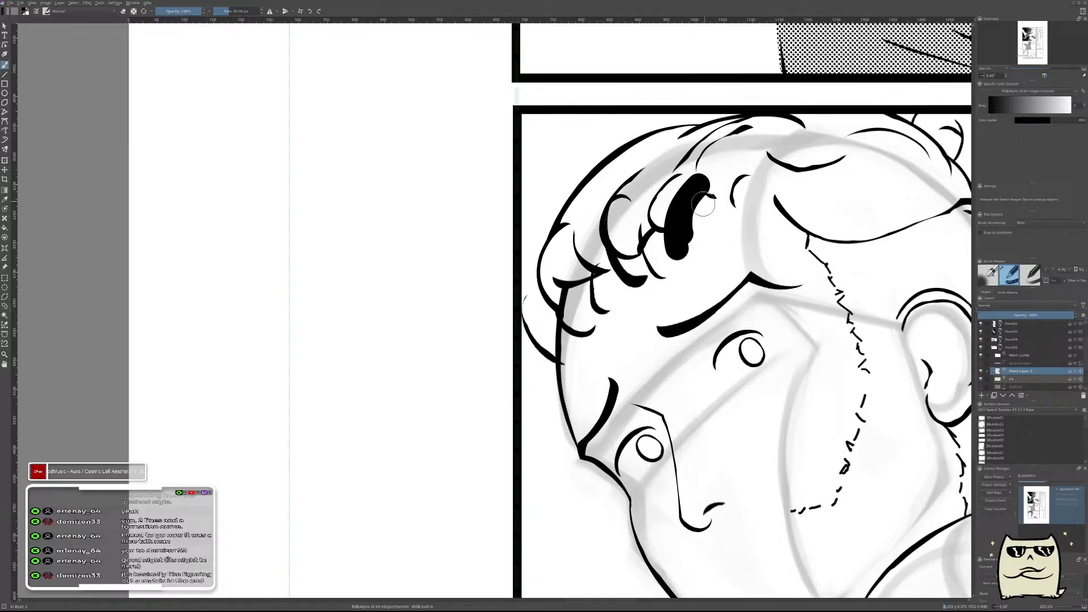
pyautogui.press('e')
pyautogui.moveTo(692, 247); pyautogui.dragTo(709, 171)
pyautogui.moveTo(685, 226)
pyautogui.mouseDown()
pyautogui.moveTo(684, 249)
pyautogui.moveTo(695, 208)
pyautogui.moveTo(736, 187)
pyautogui.moveTo(682, 258)
pyautogui.mouseUp()
# Ink a slimmer hair strand further back on the hairline, refining its shape with the eraser.
pyautogui.press('e')
pyautogui.press('e')
pyautogui.press('e')
pyautogui.moveTo(709, 227)
pyautogui.mouseDown()
pyautogui.moveTo(718, 174)
pyautogui.moveTo(731, 164)
pyautogui.mouseUp()
pyautogui.press('e')
pyautogui.moveTo(730, 223)
pyautogui.mouseDown()
pyautogui.moveTo(719, 196)
pyautogui.moveTo(742, 210)
pyautogui.moveTo(751, 174)
pyautogui.moveTo(733, 160)
pyautogui.moveTo(745, 166)
pyautogui.moveTo(722, 240)
pyautogui.moveTo(725, 168)
pyautogui.mouseUp()
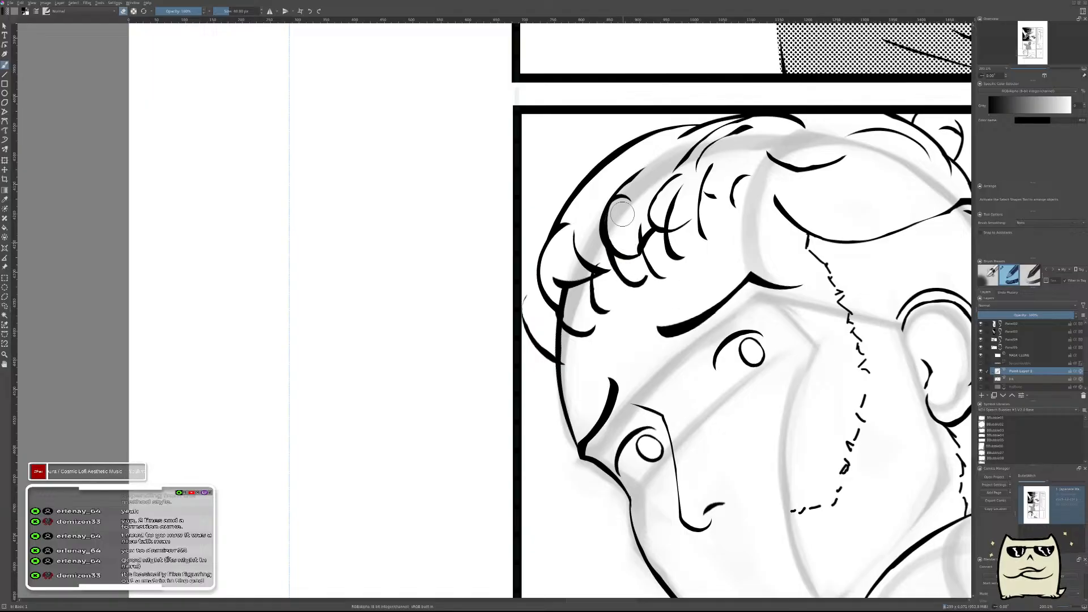
# Fill the gap between the front hair locks with small curved strands.
pyautogui.moveTo(637, 309)
pyautogui.keyDown('shift'); pyautogui.mouseDown()
pyautogui.moveTo(623, 311)
pyautogui.moveTo(606, 279)
pyautogui.mouseUp(); pyautogui.keyUp('shift')
pyautogui.hotkey('ctrl', 'z')
pyautogui.moveTo(619, 301); pyautogui.dragTo(615, 286)
pyautogui.moveTo(923, 360); pyautogui.dragTo(927, 387)
# Erase the old front hair outline and overlapping curls from the ink layer around the new strands.
pyautogui.click(1020, 379)
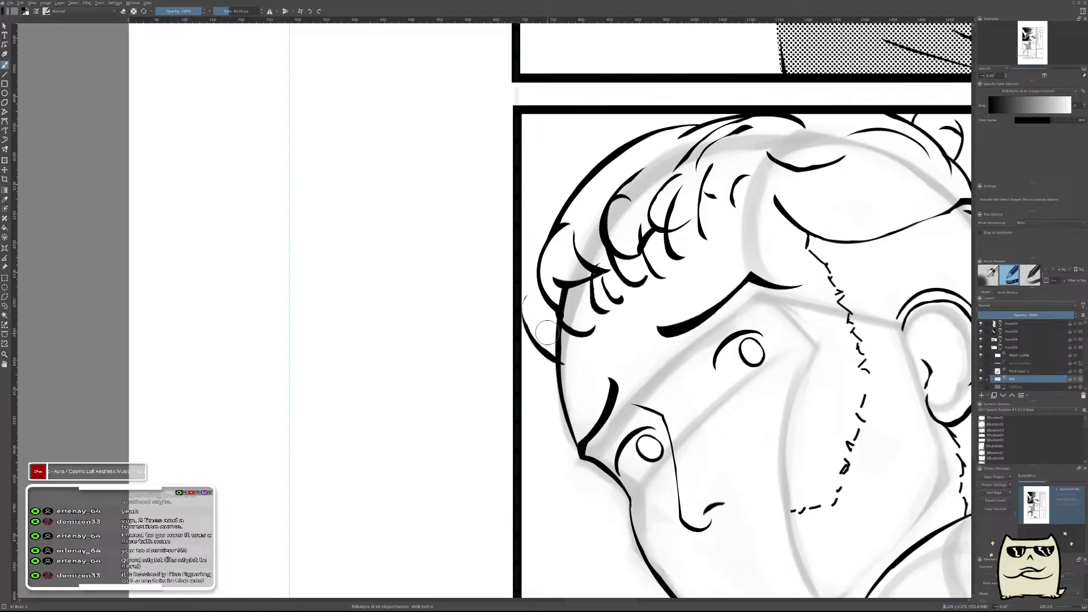
pyautogui.click(561, 343)
pyautogui.press('e')
pyautogui.click(561, 343)
pyautogui.moveTo(559, 338)
pyautogui.mouseDown()
pyautogui.moveTo(560, 298)
pyautogui.moveTo(544, 269)
pyautogui.moveTo(557, 272)
pyautogui.moveTo(576, 237)
pyautogui.moveTo(607, 266)
pyautogui.moveTo(620, 258)
pyautogui.moveTo(631, 211)
pyautogui.moveTo(645, 208)
pyautogui.mouseUp()
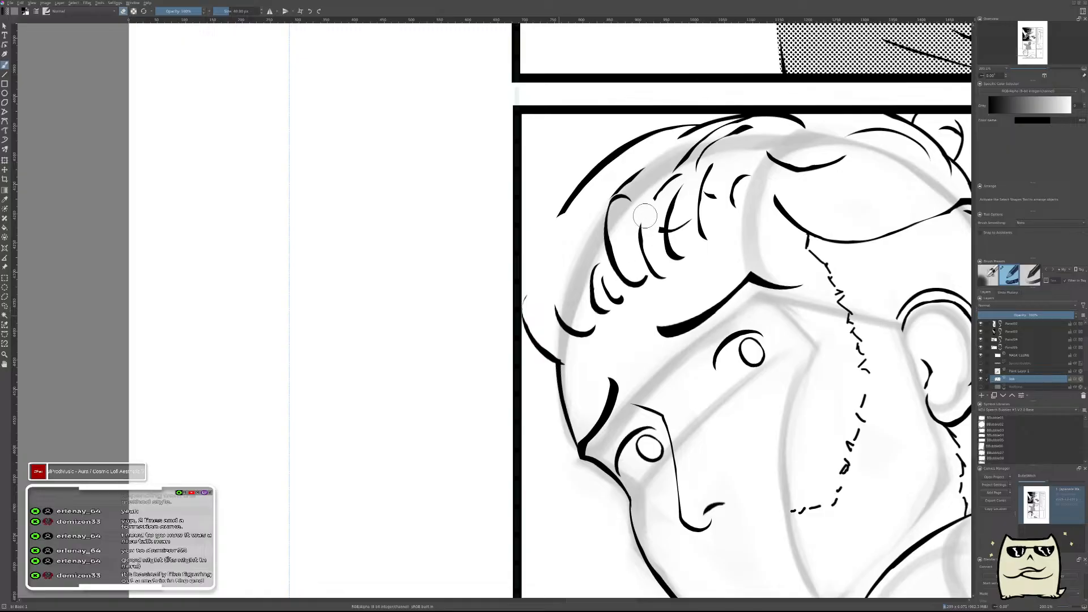
pyautogui.moveTo(629, 249); pyautogui.dragTo(683, 222)
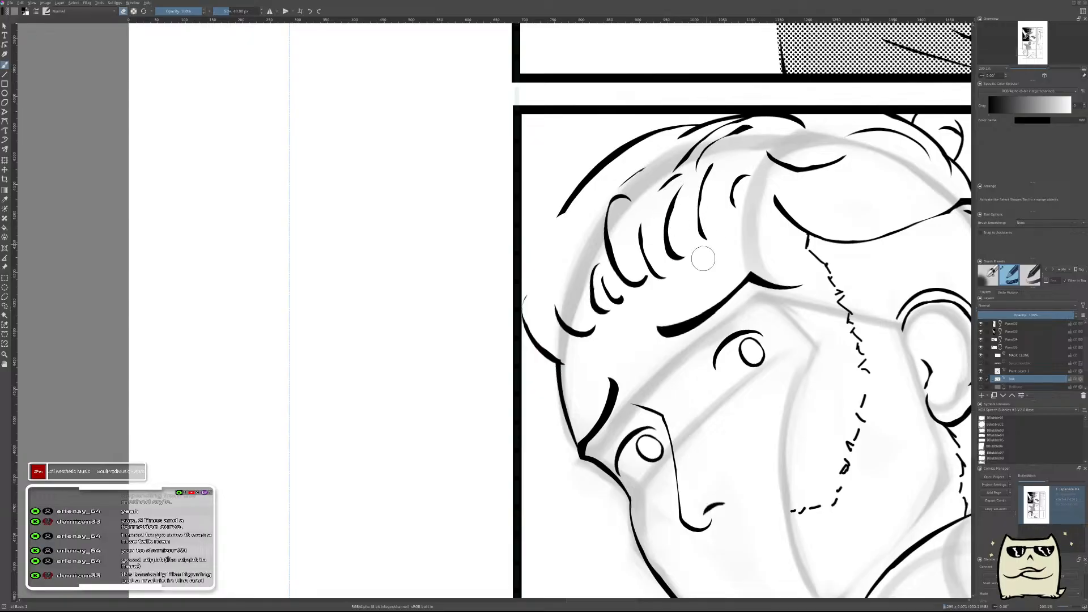
# Merge the new hair layer down into the ink layer.
pyautogui.moveTo(780, 227); pyautogui.dragTo(707, 409)
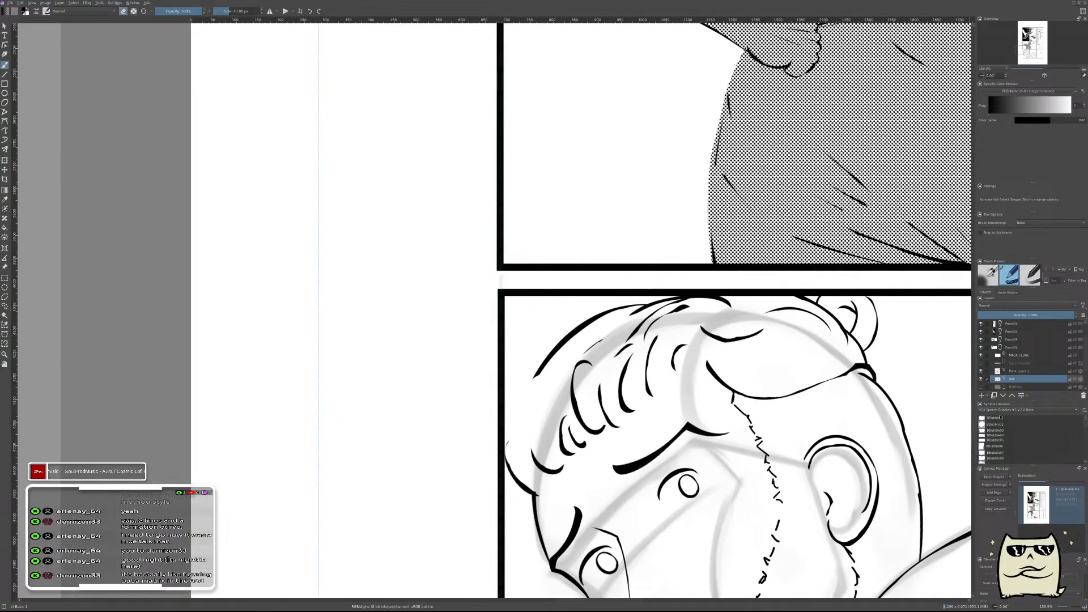
pyautogui.click(1023, 371)
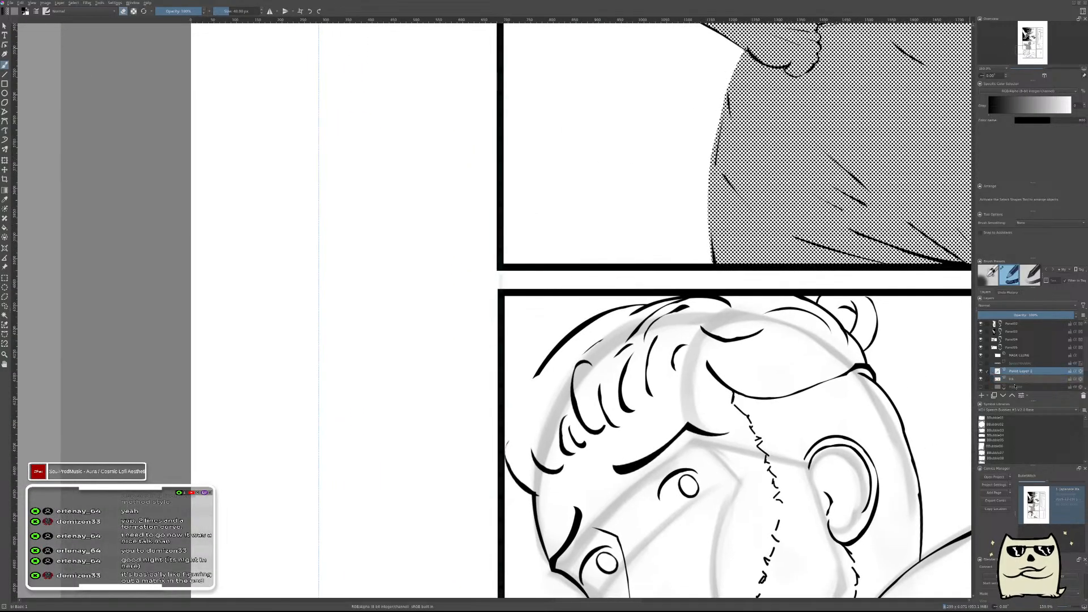
pyautogui.hotkey('ctrl', 'e')
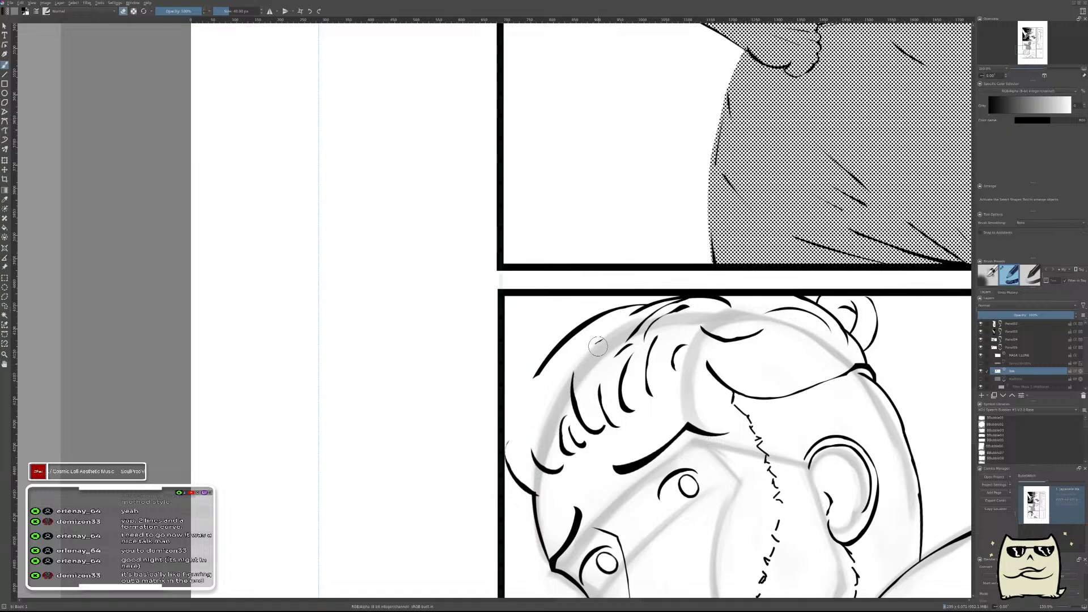
# Reduce the eraser size and thin the heavy lines of the front hair strands.
pyautogui.scroll(-5, 700, 357)
pyautogui.scroll(7, 675, 358)
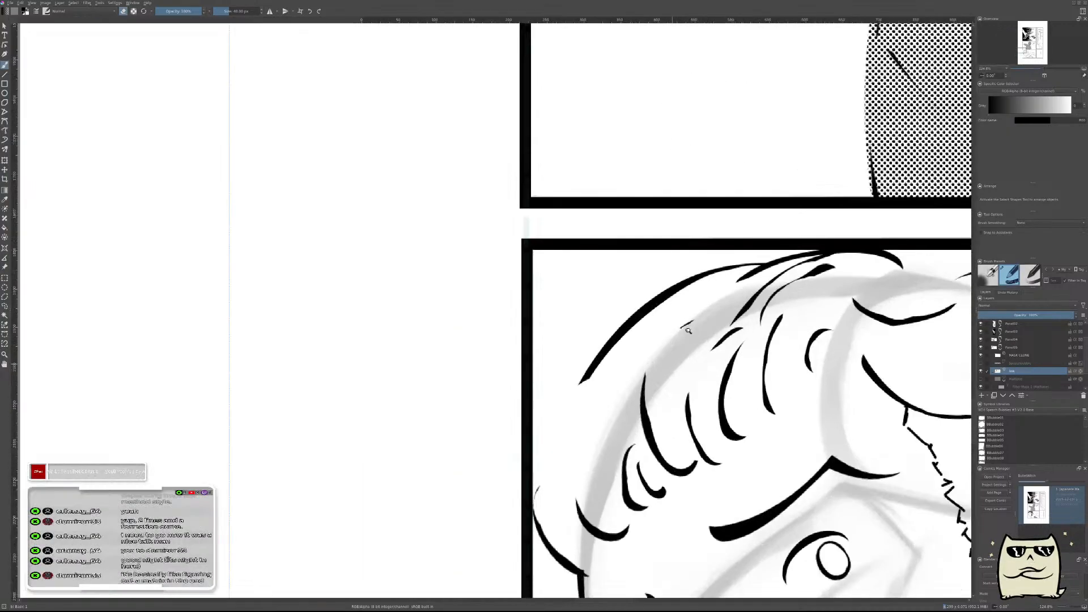
pyautogui.press('[')
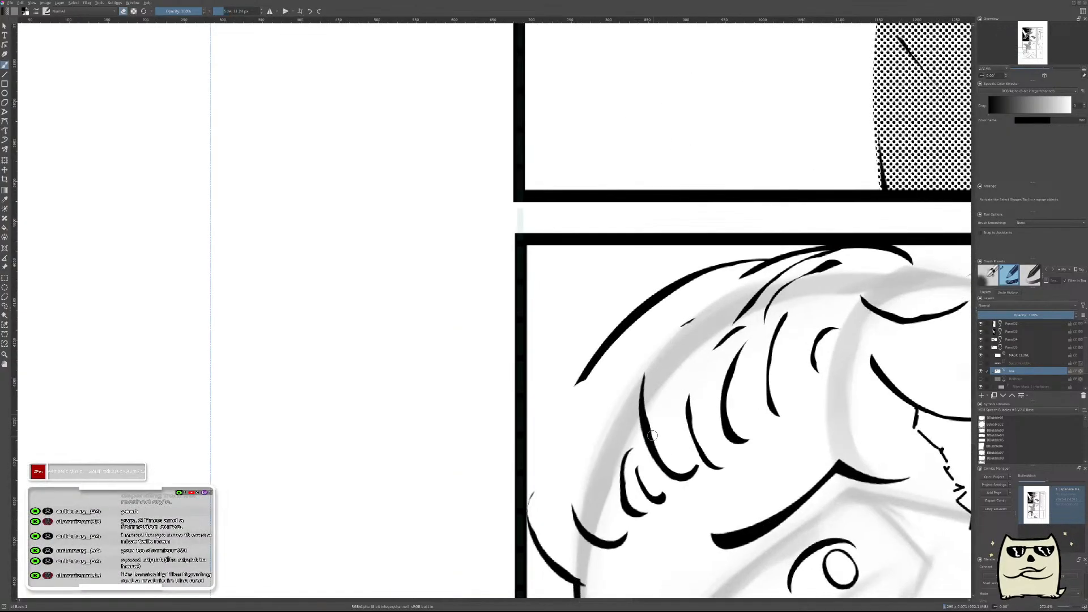
pyautogui.moveTo(648, 401); pyautogui.dragTo(678, 470)
pyautogui.moveTo(737, 425)
pyautogui.mouseDown()
pyautogui.moveTo(735, 383)
pyautogui.moveTo(742, 427)
pyautogui.mouseUp()
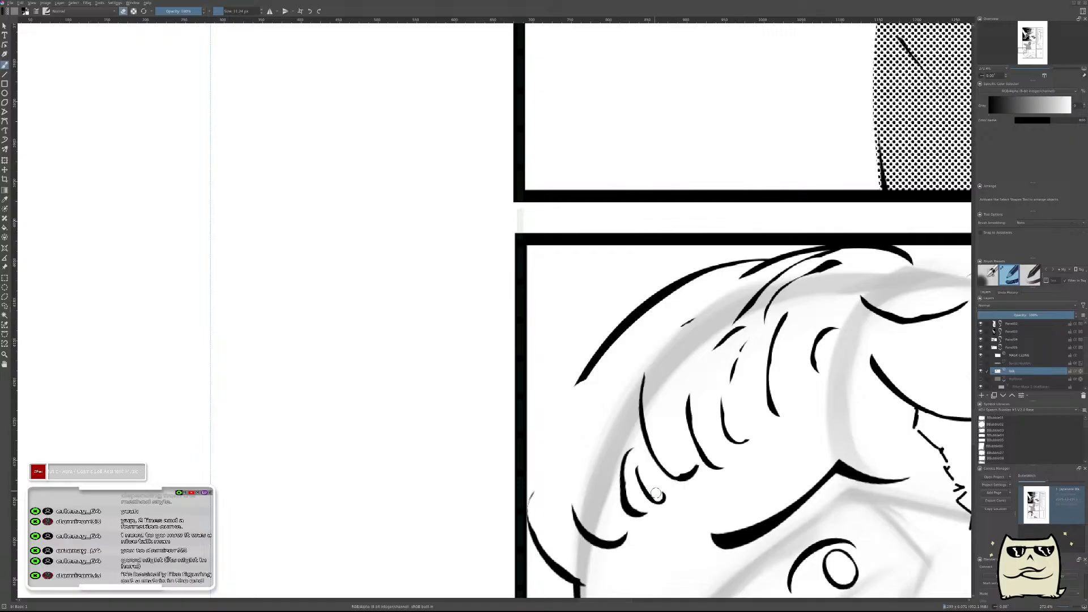
pyautogui.moveTo(636, 511)
pyautogui.mouseDown()
pyautogui.moveTo(630, 463)
pyautogui.moveTo(639, 506)
pyautogui.mouseUp()
pyautogui.hotkey('ctrl', 'z')
pyautogui.moveTo(599, 420); pyautogui.dragTo(613, 466)
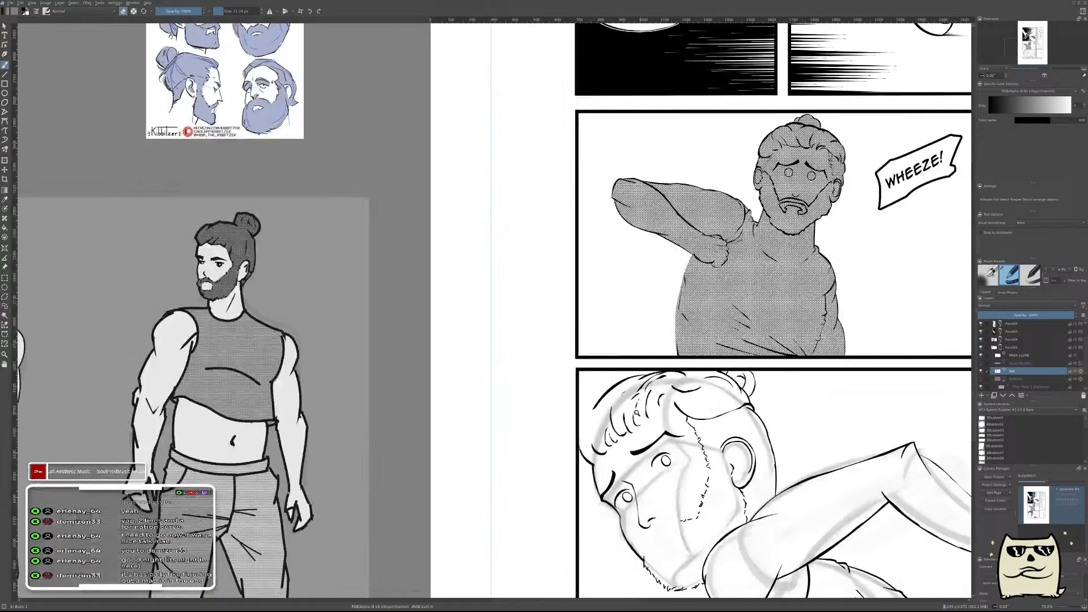
# Add a new paint layer above the ink layer for the front hair outline.
pyautogui.moveTo(637, 406); pyautogui.dragTo(646, 362)
pyautogui.moveTo(736, 376)
pyautogui.mouseDown()
pyautogui.moveTo(751, 387)
pyautogui.moveTo(767, 375)
pyautogui.mouseUp()
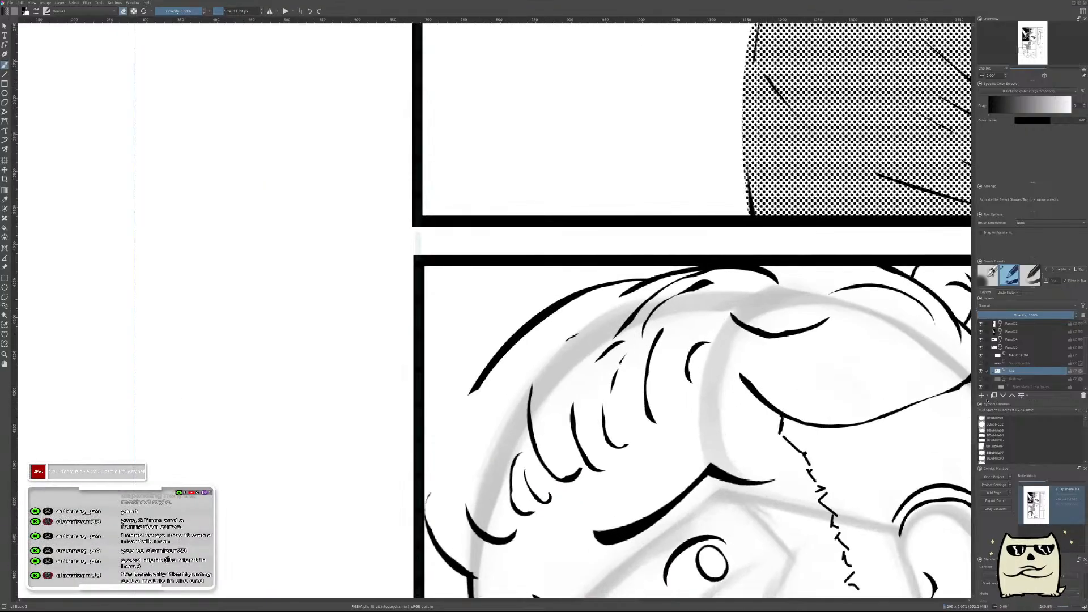
pyautogui.press('Insert')
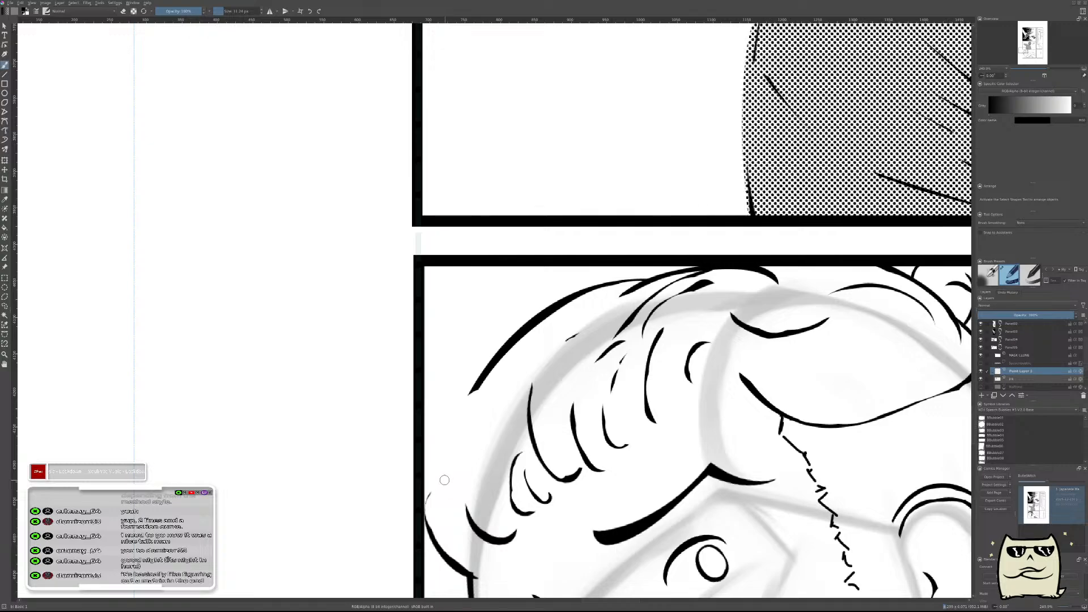
pyautogui.moveTo(445, 533); pyautogui.dragTo(460, 437)
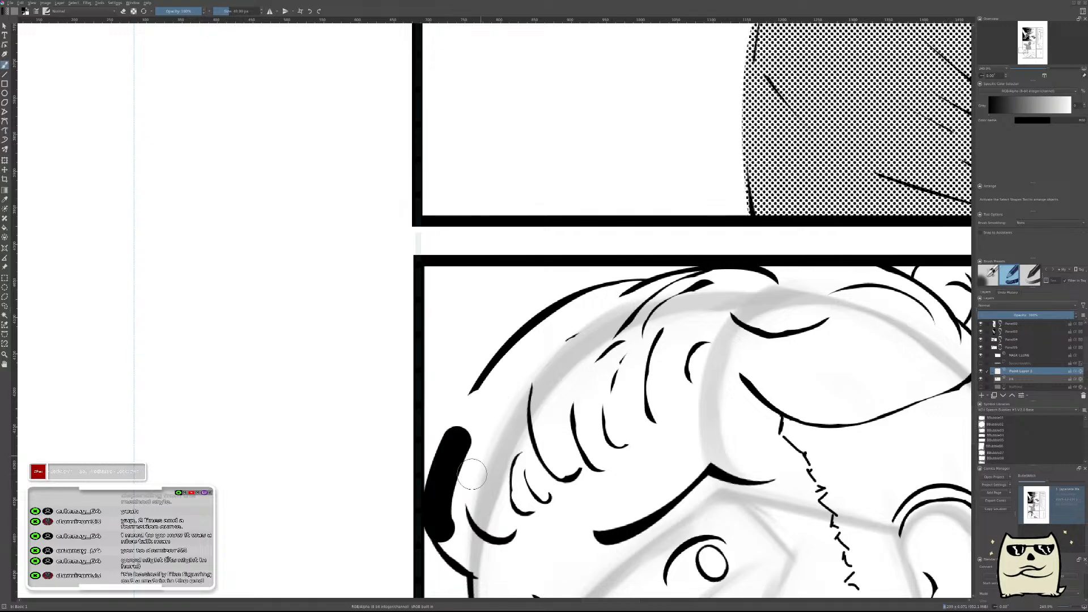
pyautogui.hotkey('ctrl', 'z')
pyautogui.moveTo(445, 532)
pyautogui.mouseDown()
pyautogui.moveTo(457, 428)
pyautogui.moveTo(487, 391)
pyautogui.mouseUp()
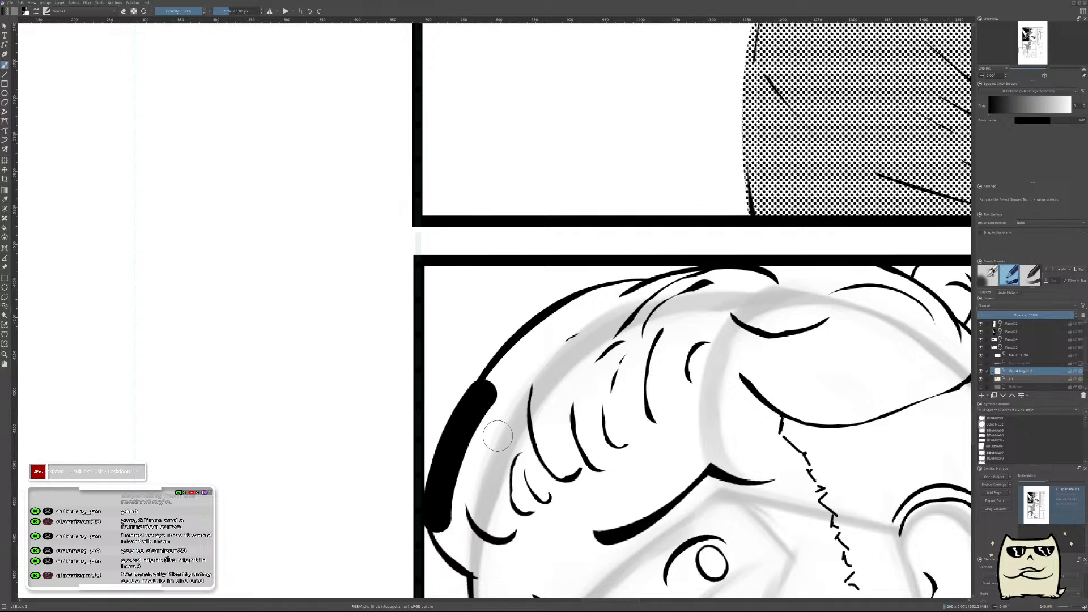
pyautogui.hotkey('ctrl', 'z')
pyautogui.hotkey('ctrl', 'z')
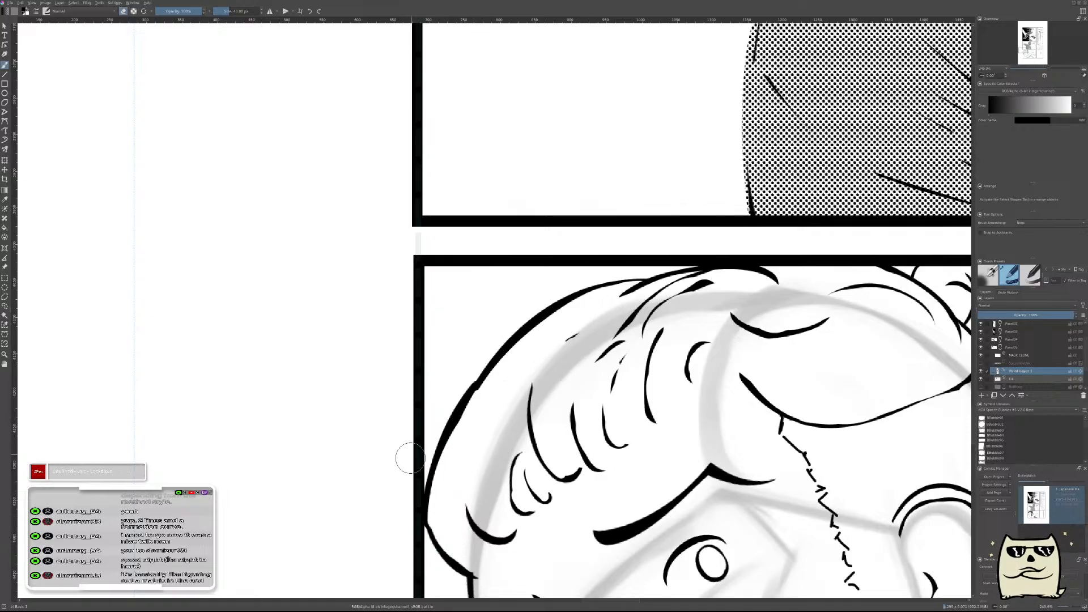
pyautogui.hotkey('ctrl', 't')
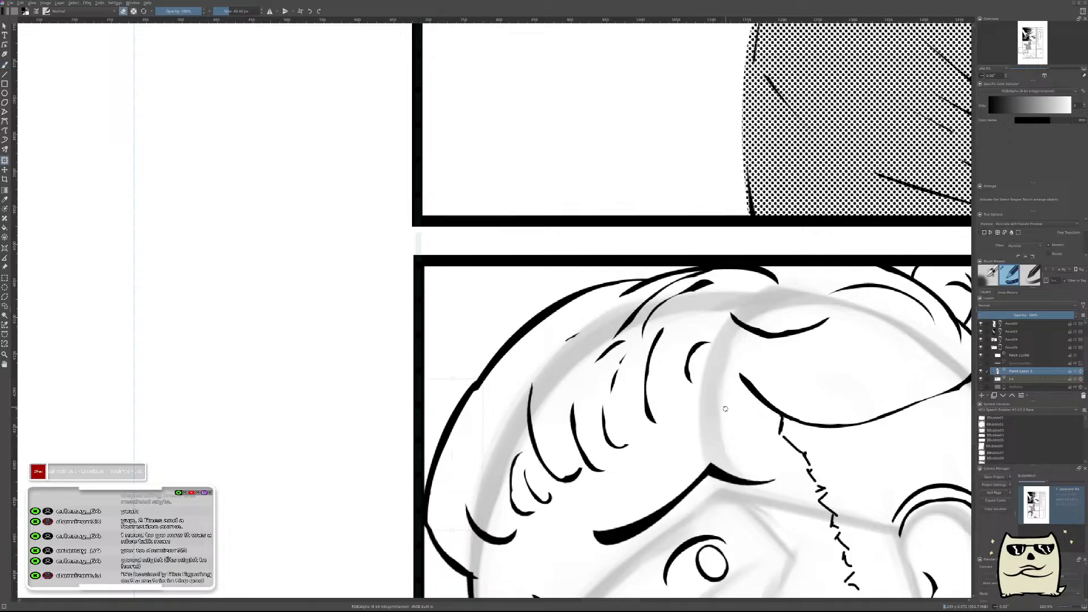
pyautogui.moveTo(452, 454); pyautogui.dragTo(458, 445)
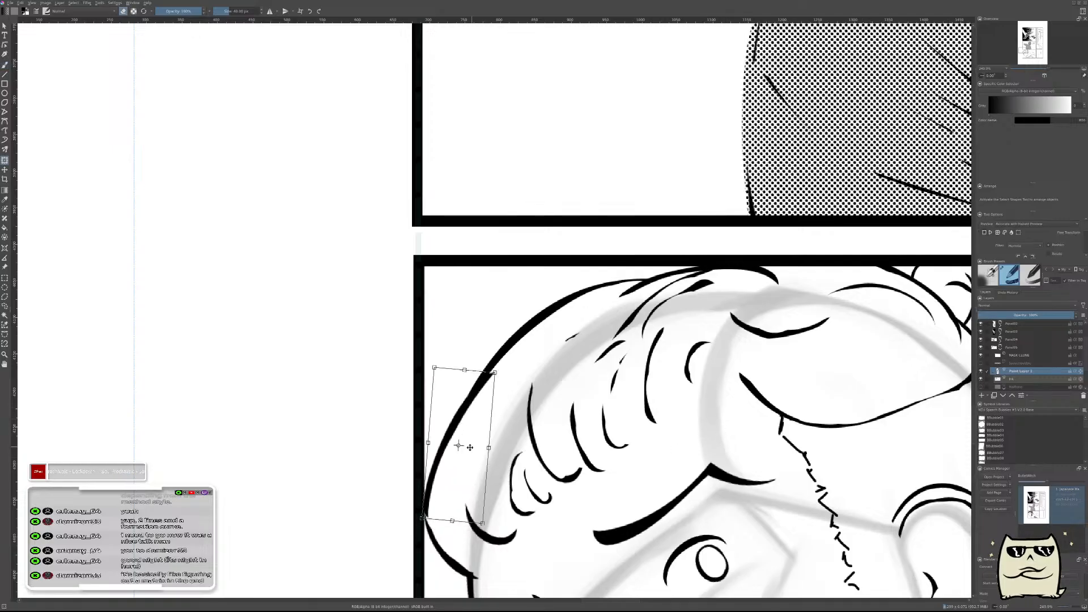
pyautogui.press('b')
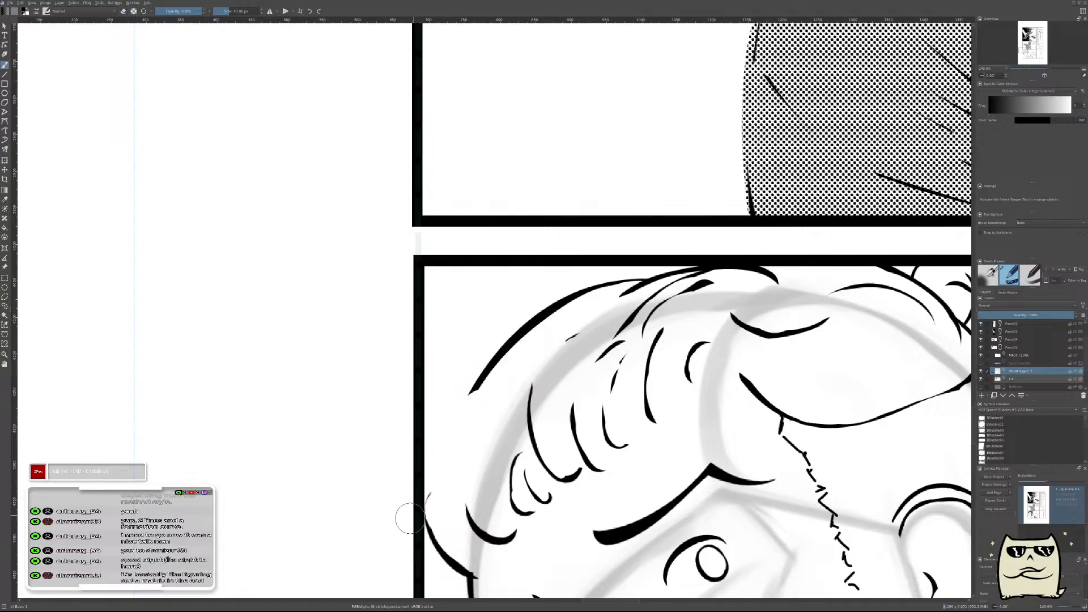
# Ink one long outline stroke from the forehead up the front hair and carve it thin with the eraser.
pyautogui.moveTo(411, 516); pyautogui.dragTo(615, 308)
pyautogui.press('e')
pyautogui.moveTo(423, 526)
pyautogui.mouseDown()
pyautogui.moveTo(454, 438)
pyautogui.moveTo(665, 284)
pyautogui.mouseUp()
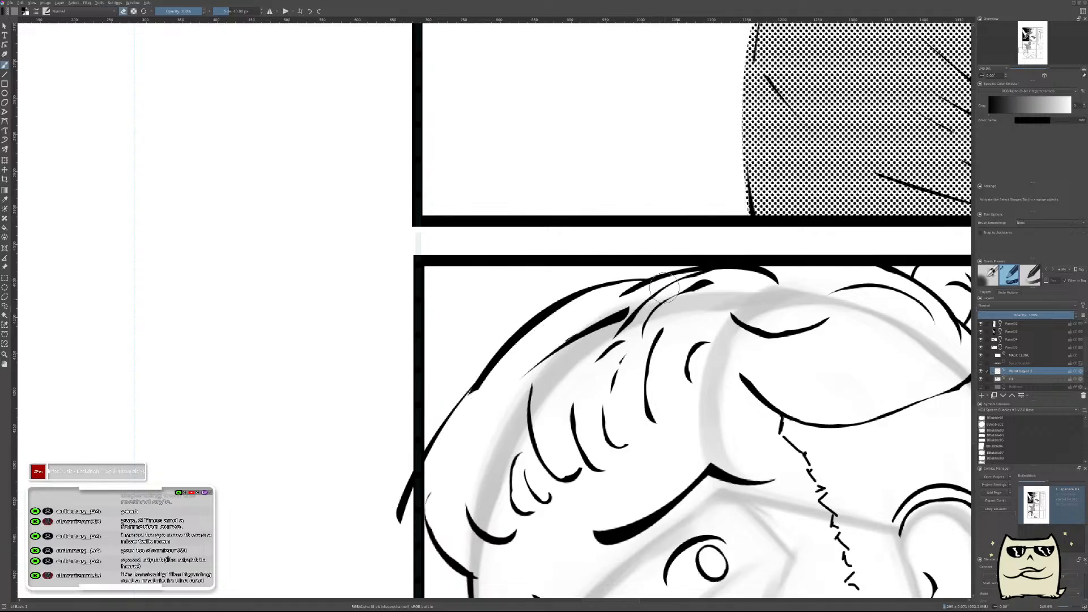
pyautogui.hotkey('ctrl', 'z')
pyautogui.moveTo(420, 531); pyautogui.dragTo(613, 311)
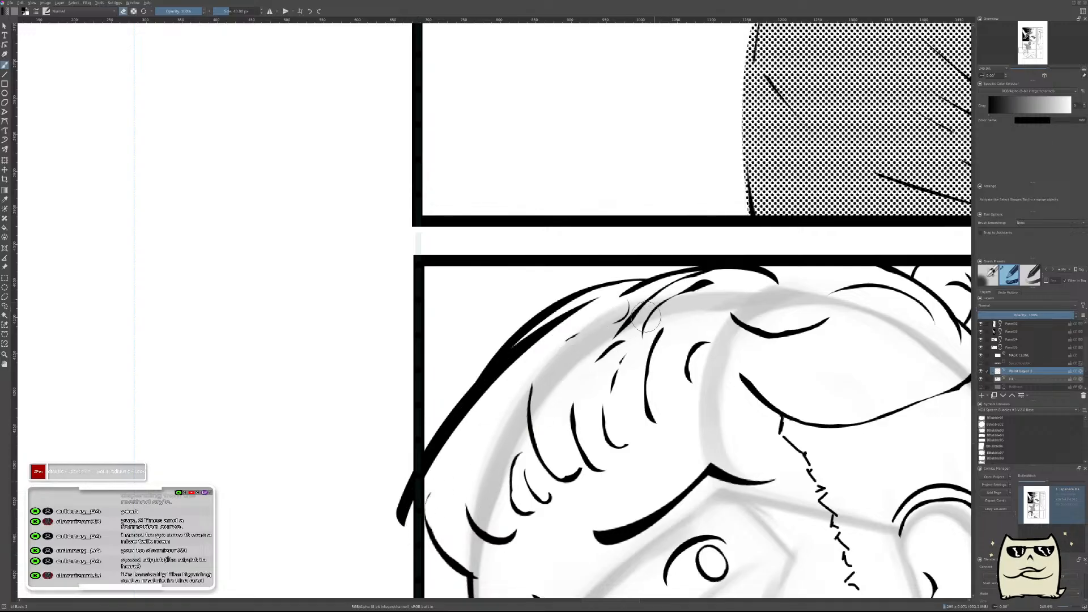
pyautogui.moveTo(454, 428); pyautogui.dragTo(587, 311)
# Move and transform the new outline stroke so it follows the front edge of the hair.
pyautogui.press('t')
pyautogui.moveTo(645, 425); pyautogui.dragTo(664, 412)
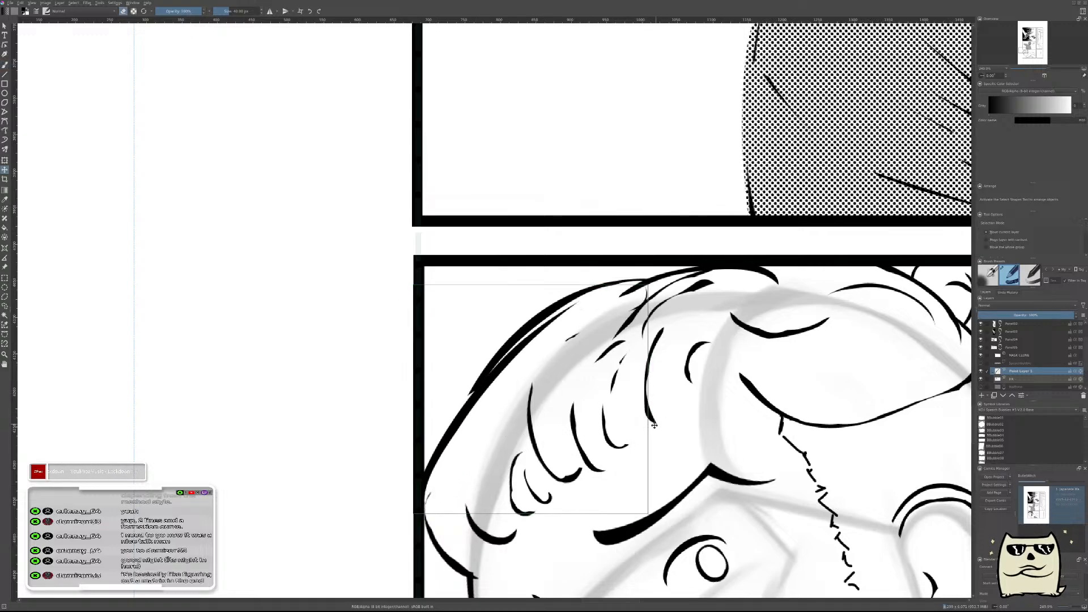
pyautogui.hotkey('ctrl', 't')
pyautogui.moveTo(732, 393); pyautogui.dragTo(756, 397)
pyautogui.moveTo(472, 450); pyautogui.dragTo(494, 448)
pyautogui.press('b')
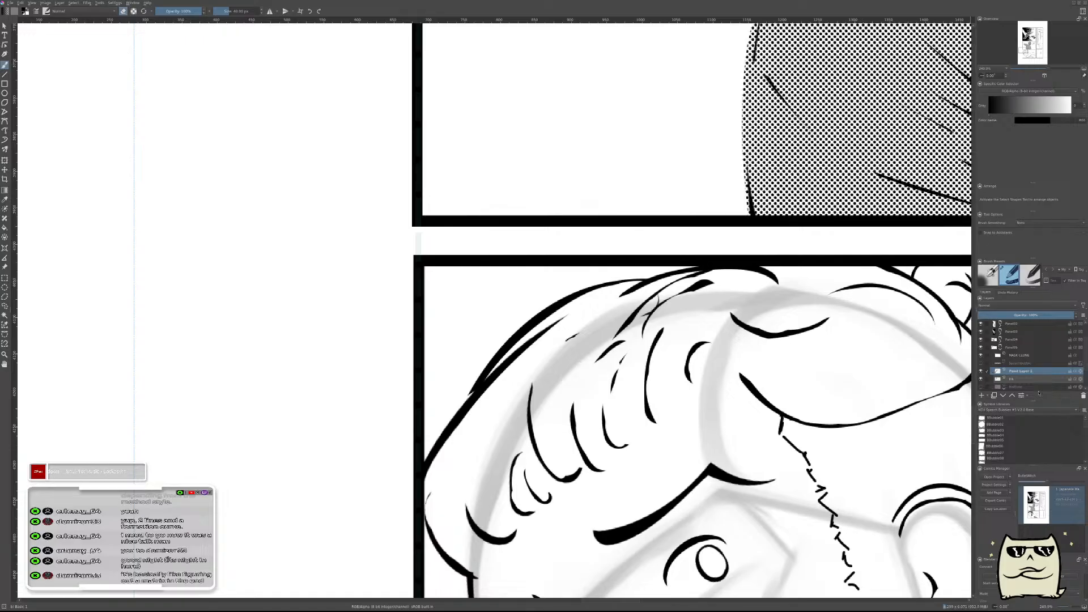
# Merge the outline stroke into the ink layer, add another layer, and erase stray marks inside the front hair outline on the ink layer.
pyautogui.hotkey('ctrl', 'e')
pyautogui.press('Insert')
pyautogui.press('e')
pyautogui.click(1036, 378)
pyautogui.moveTo(465, 449); pyautogui.dragTo(520, 369)
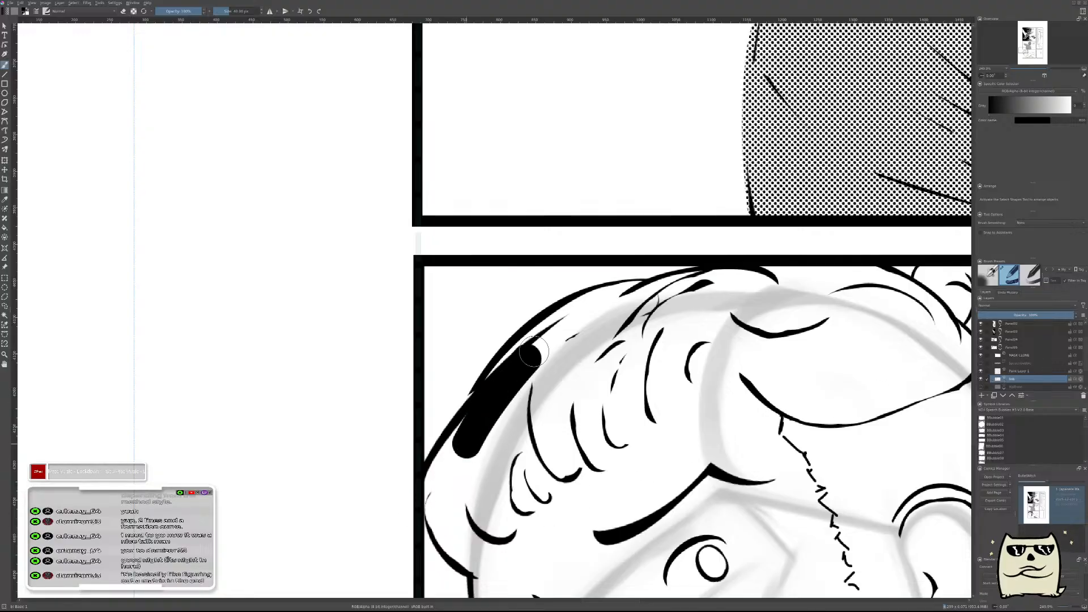
pyautogui.hotkey('ctrl', 'z')
pyautogui.press('e')
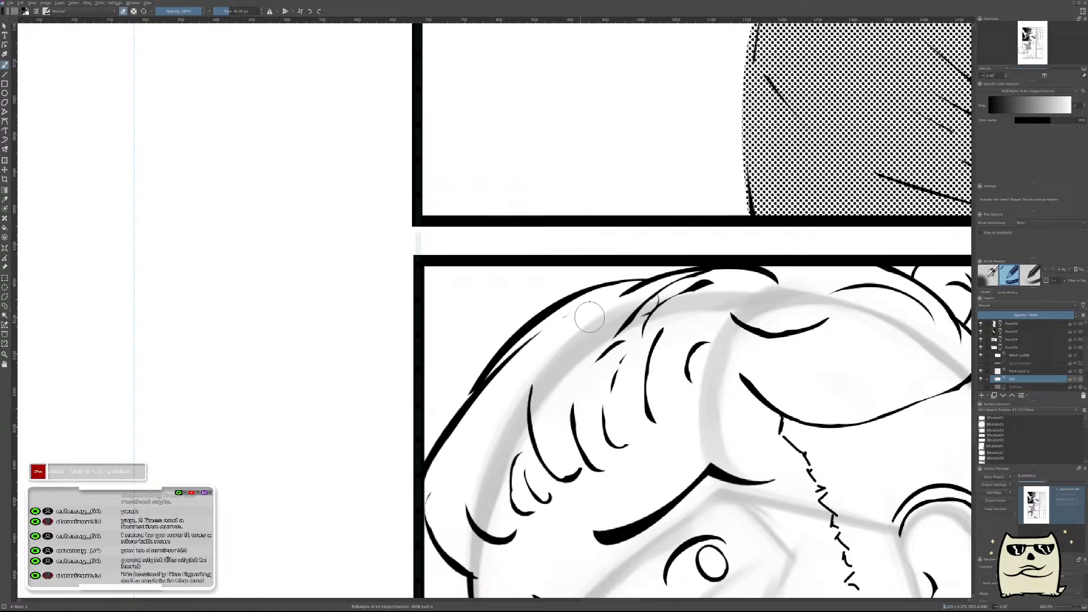
# Ink a short tapered stroke along the lower front hair outline on the new layer and merge it into the ink layer.
pyautogui.click(1022, 372)
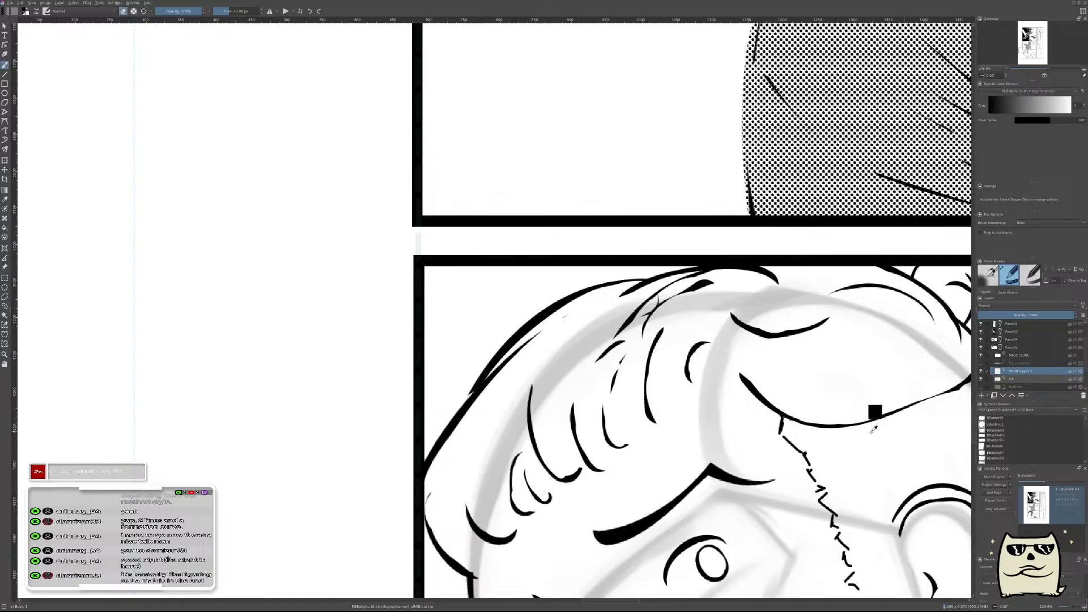
pyautogui.moveTo(501, 380); pyautogui.dragTo(461, 454)
pyautogui.press('e')
pyautogui.moveTo(514, 381); pyautogui.dragTo(466, 460)
pyautogui.press('t')
pyautogui.press('b')
pyautogui.moveTo(491, 388)
pyautogui.mouseDown()
pyautogui.moveTo(455, 465)
pyautogui.moveTo(480, 421)
pyautogui.mouseUp()
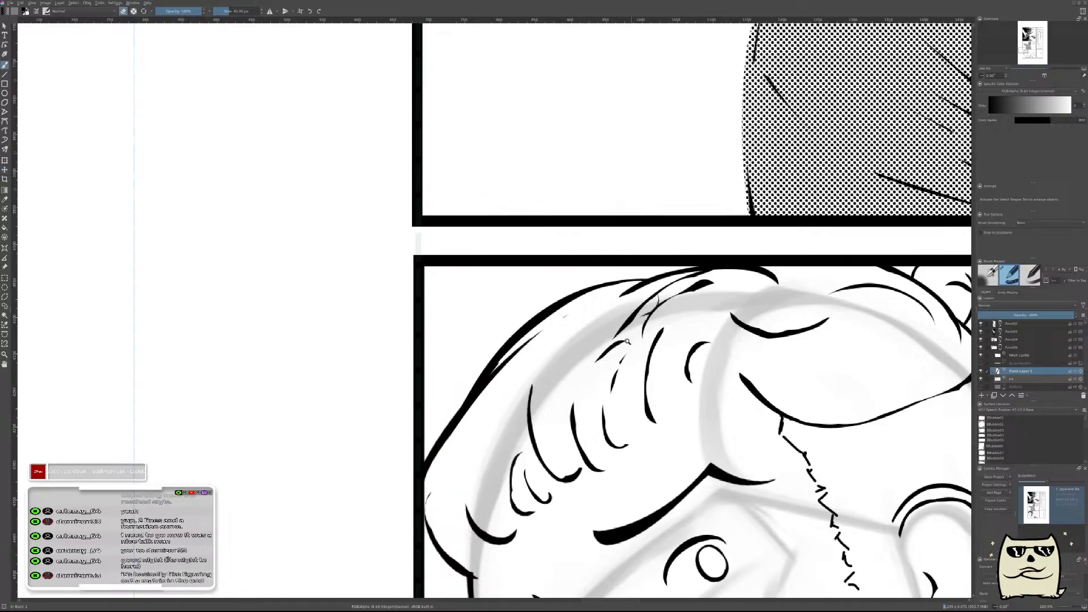
pyautogui.moveTo(630, 336); pyautogui.dragTo(622, 451)
pyautogui.moveTo(750, 387); pyautogui.dragTo(775, 348)
pyautogui.moveTo(551, 321); pyautogui.dragTo(606, 229)
pyautogui.hotkey('ctrl', 'e')
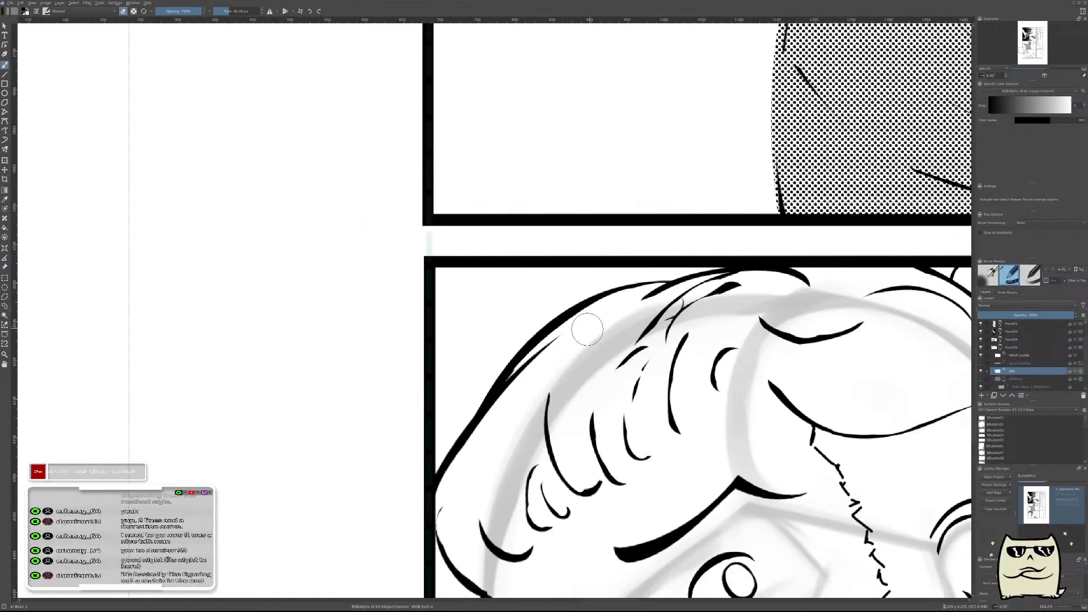
# Show the Halftone layer and turn off its filter mask so the hair displays as flat grey.
pyautogui.moveTo(541, 405); pyautogui.dragTo(558, 460)
pyautogui.moveTo(760, 361)
pyautogui.mouseDown()
pyautogui.moveTo(752, 390)
pyautogui.moveTo(753, 365)
pyautogui.mouseUp()
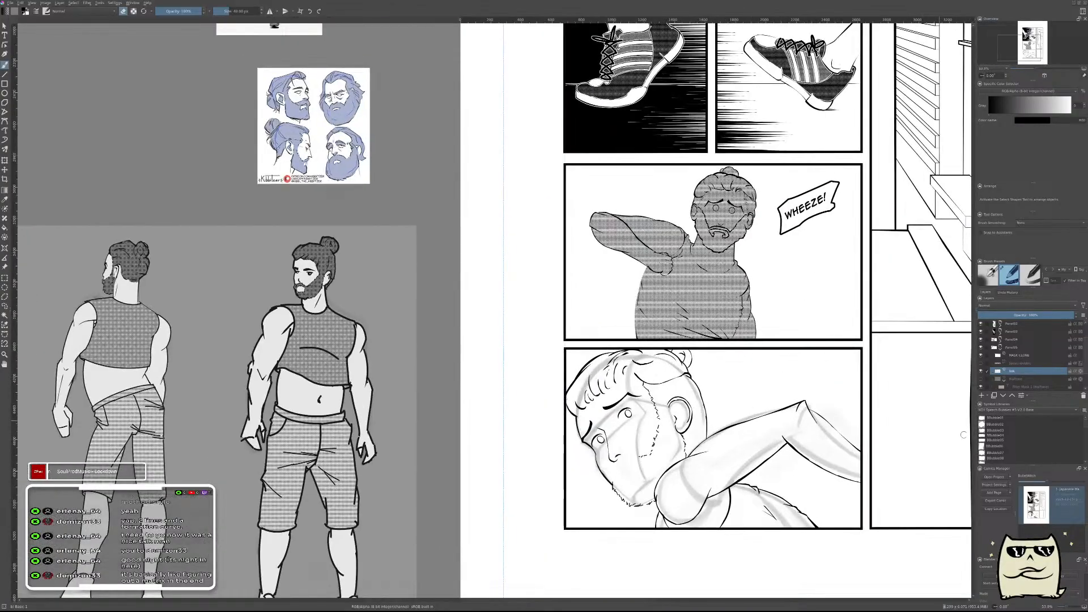
pyautogui.click(981, 378)
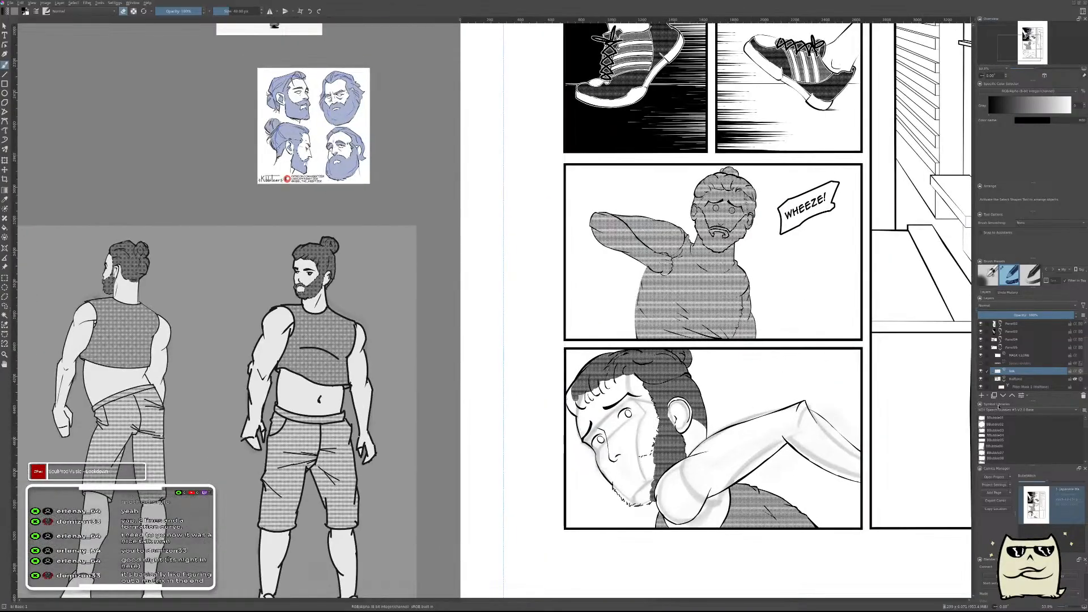
pyautogui.click(981, 387)
# Sample the hair's grey and paint it on the Halftone layer to fill the redrawn front locks up to their outlines.
pyautogui.keyDown('ctrl'); pyautogui.click(665, 390); pyautogui.keyUp('ctrl')
pyautogui.moveTo(567, 391); pyautogui.dragTo(618, 370)
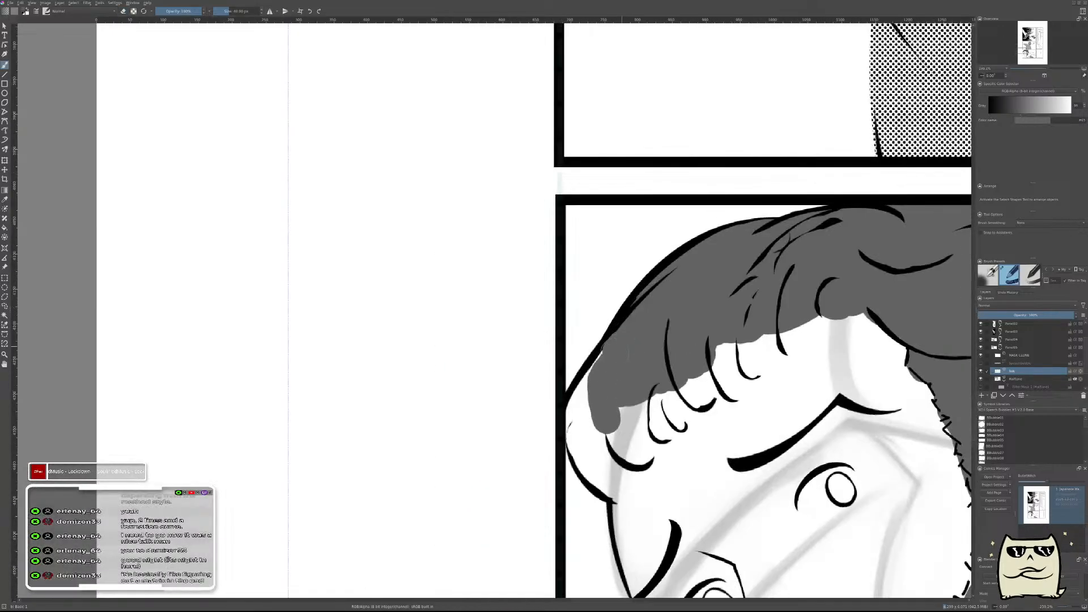
pyautogui.hotkey('ctrl', 'z')
pyautogui.click(1016, 378)
pyautogui.moveTo(581, 402)
pyautogui.mouseDown()
pyautogui.moveTo(600, 374)
pyautogui.moveTo(576, 431)
pyautogui.moveTo(614, 487)
pyautogui.moveTo(598, 421)
pyautogui.moveTo(612, 439)
pyautogui.moveTo(660, 413)
pyautogui.moveTo(651, 447)
pyautogui.mouseUp()
pyautogui.moveTo(663, 396)
pyautogui.mouseDown()
pyautogui.moveTo(687, 420)
pyautogui.moveTo(731, 355)
pyautogui.moveTo(741, 386)
pyautogui.moveTo(776, 317)
pyautogui.mouseUp()
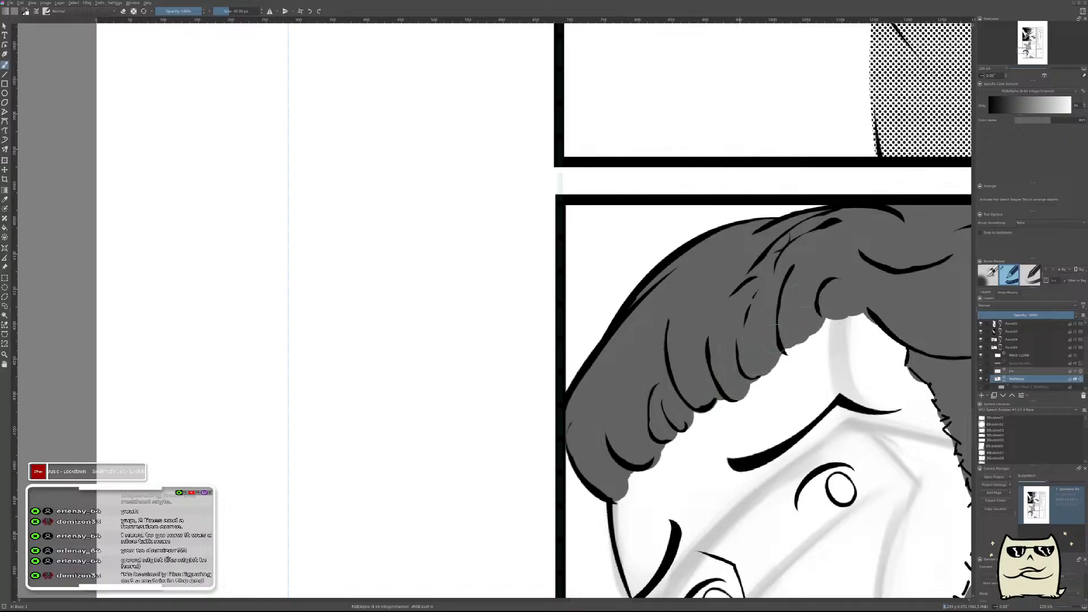
# Turn the Halftone filter mask back on, select the ink layer, and reset the brush colour to black.
pyautogui.scroll(-5, 793, 288)
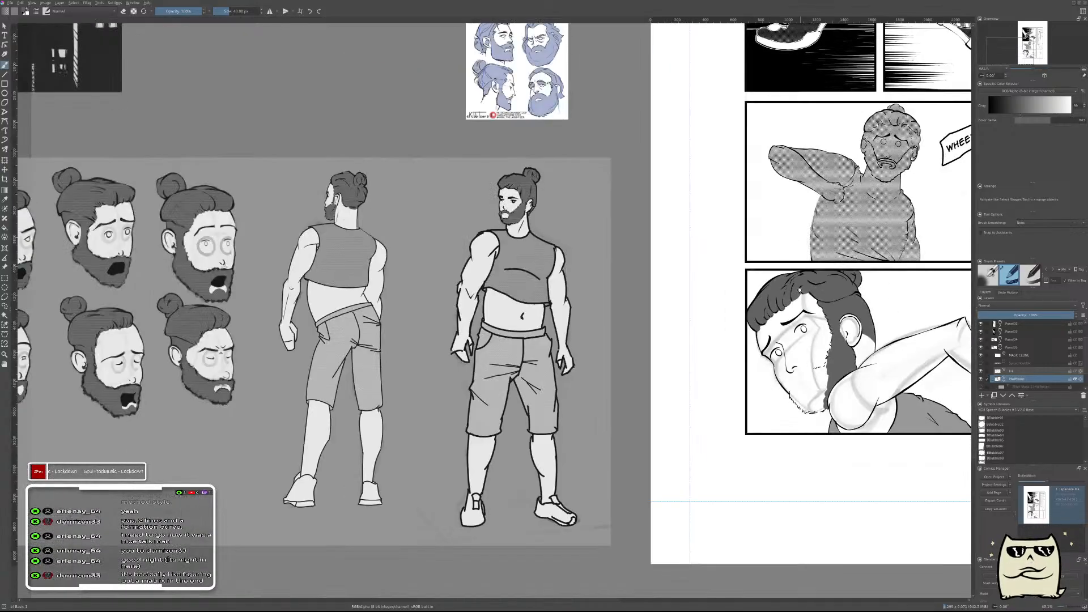
pyautogui.moveTo(858, 299); pyautogui.dragTo(724, 374)
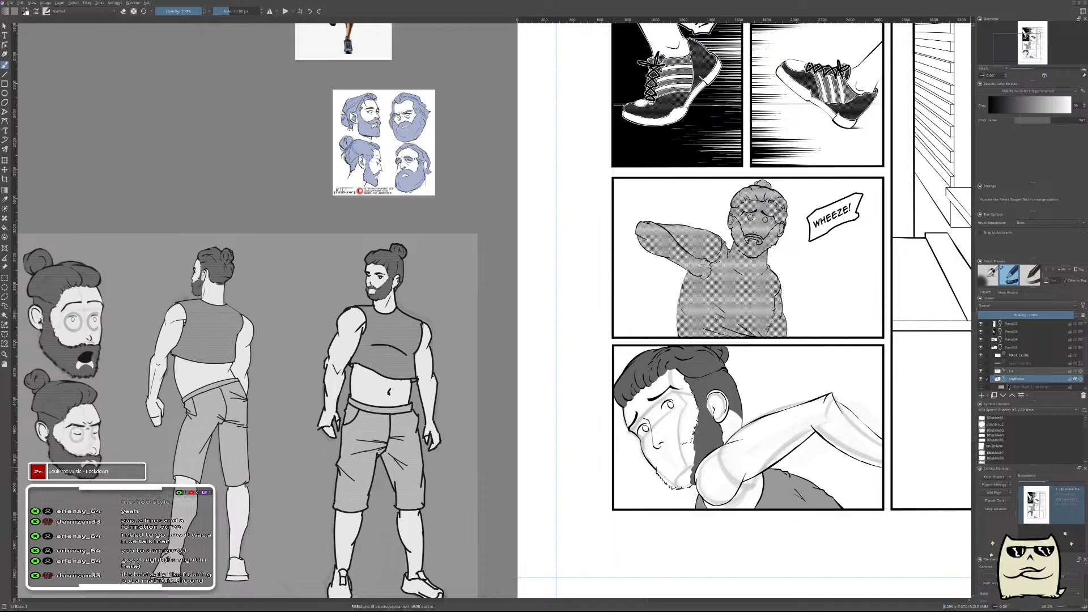
pyautogui.click(981, 387)
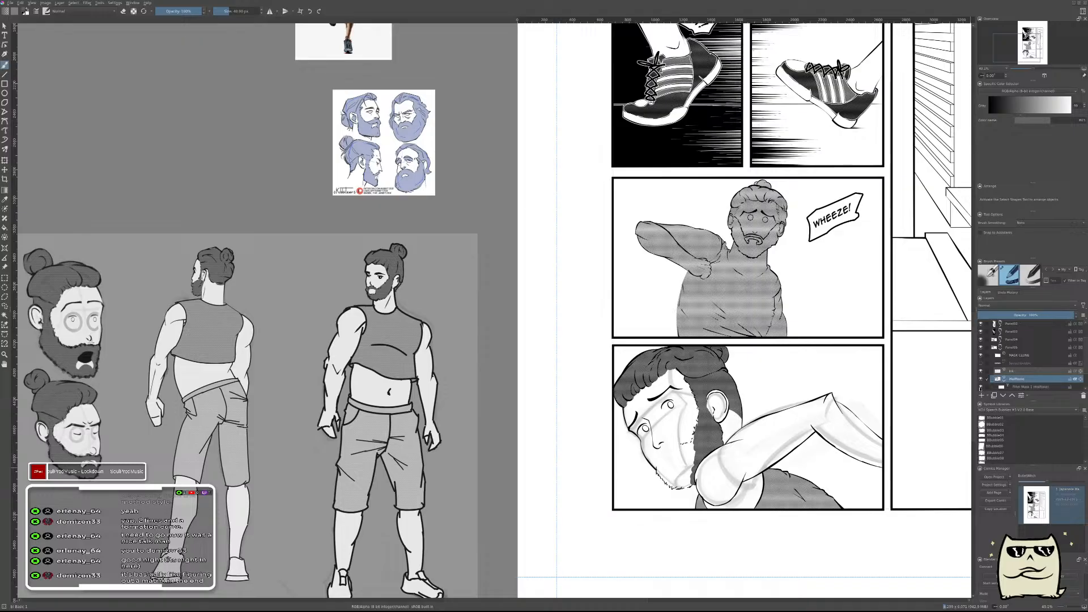
pyautogui.click(1021, 371)
pyautogui.press('d')
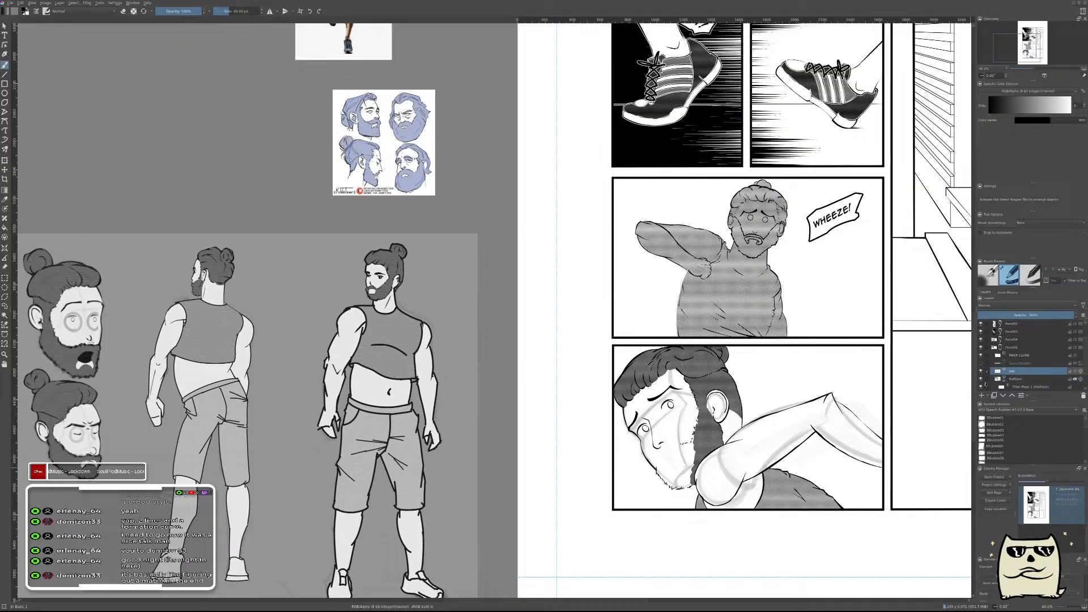
# Ink the open lower edge of the middle front hair lock on a new layer and merge it into the ink layer.
pyautogui.click(982, 395)
pyautogui.scroll(6, 634, 385)
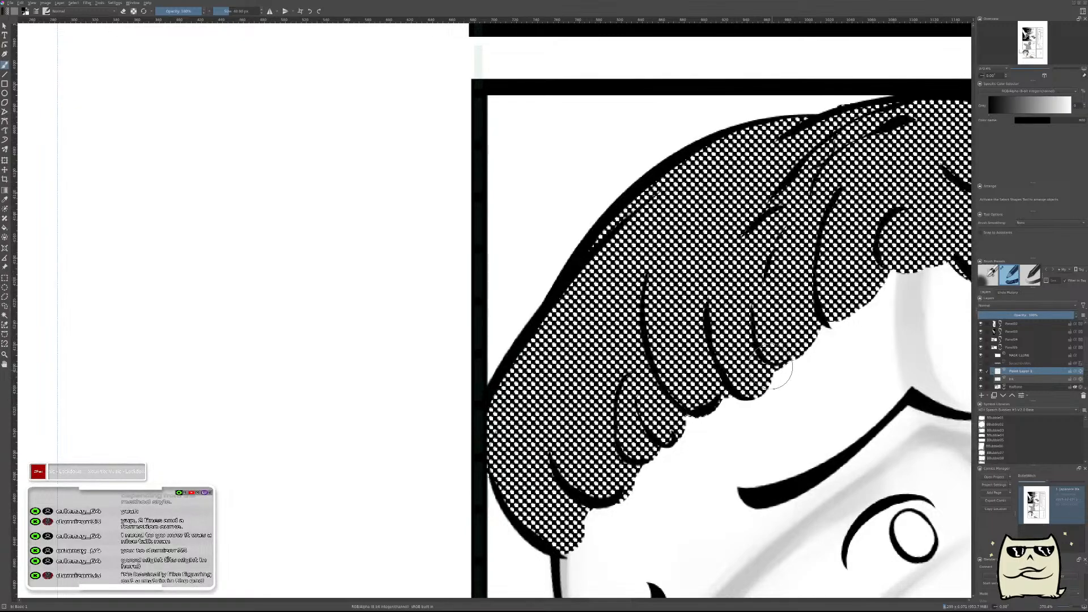
pyautogui.moveTo(814, 322)
pyautogui.mouseDown()
pyautogui.moveTo(602, 423)
pyautogui.moveTo(608, 415)
pyautogui.mouseUp()
pyautogui.press('e')
pyautogui.press('e')
pyautogui.press('e')
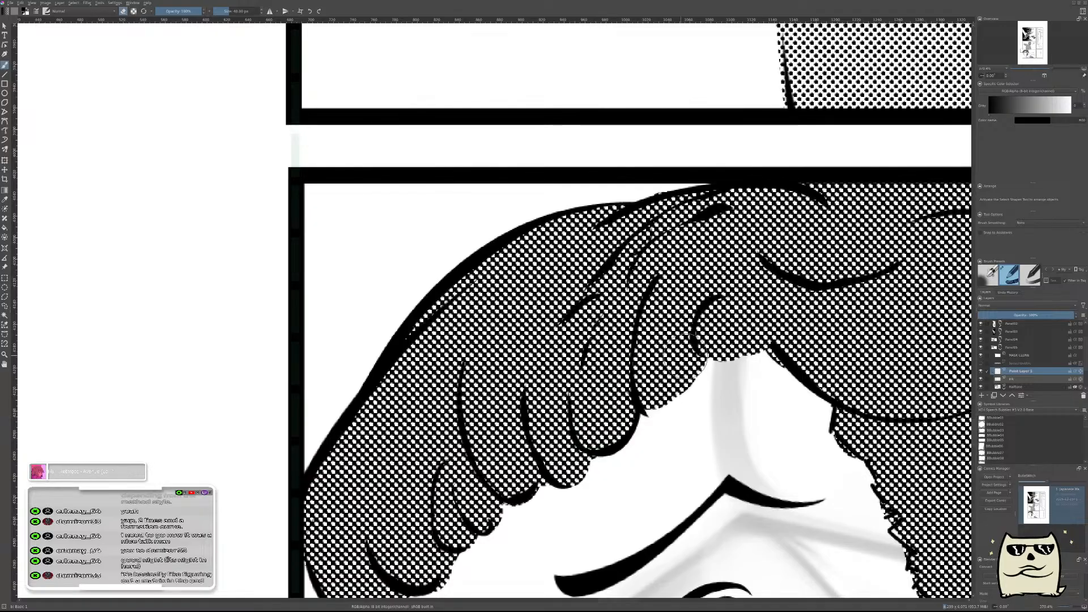
pyautogui.hotkey('ctrl', 'e')
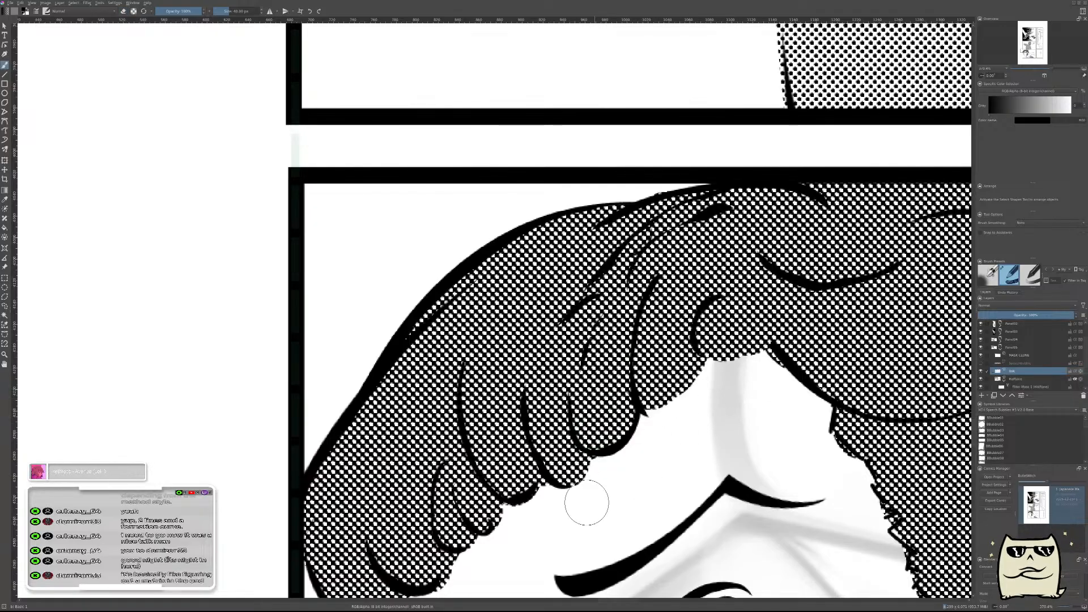
pyautogui.moveTo(596, 497); pyautogui.dragTo(736, 314)
pyautogui.moveTo(550, 417)
pyautogui.mouseDown()
pyautogui.moveTo(521, 444)
pyautogui.moveTo(530, 429)
pyautogui.mouseUp()
pyautogui.press('e')
pyautogui.moveTo(539, 388); pyautogui.dragTo(558, 385)
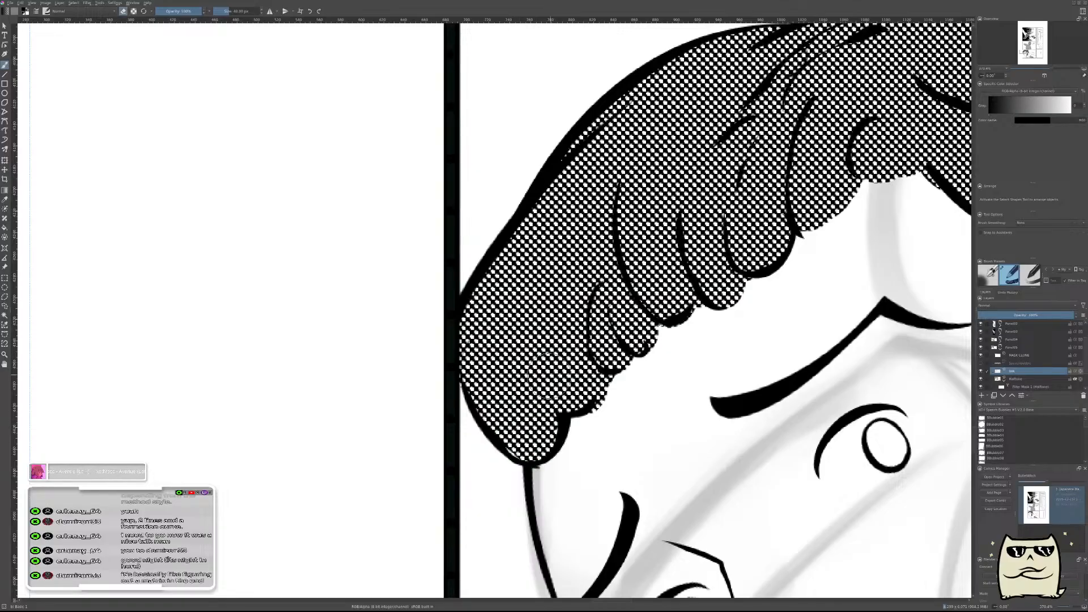
pyautogui.hotkey('ctrl', 'z')
pyautogui.hotkey('ctrl', 'z')
pyautogui.hotkey('ctrl', 'z')
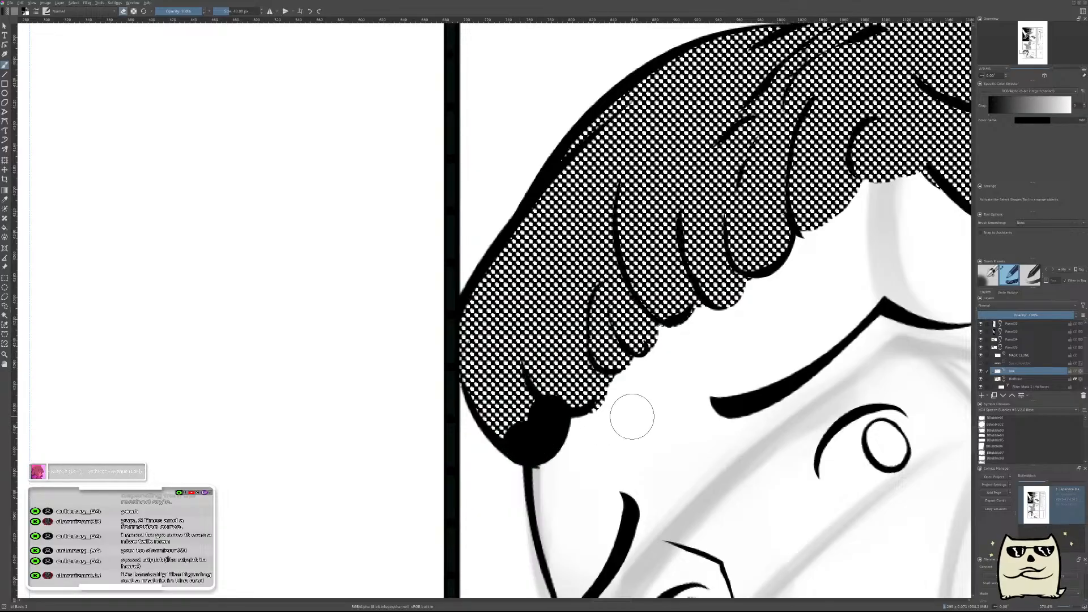
# Ink the edge of the lowest forehead lock on a new layer, carve and nudge it into place, and merge it into the ink layer.
pyautogui.press('Insert')
pyautogui.press('e')
pyautogui.moveTo(526, 446)
pyautogui.mouseDown()
pyautogui.moveTo(550, 427)
pyautogui.moveTo(513, 420)
pyautogui.moveTo(542, 424)
pyautogui.mouseUp()
pyautogui.press('e')
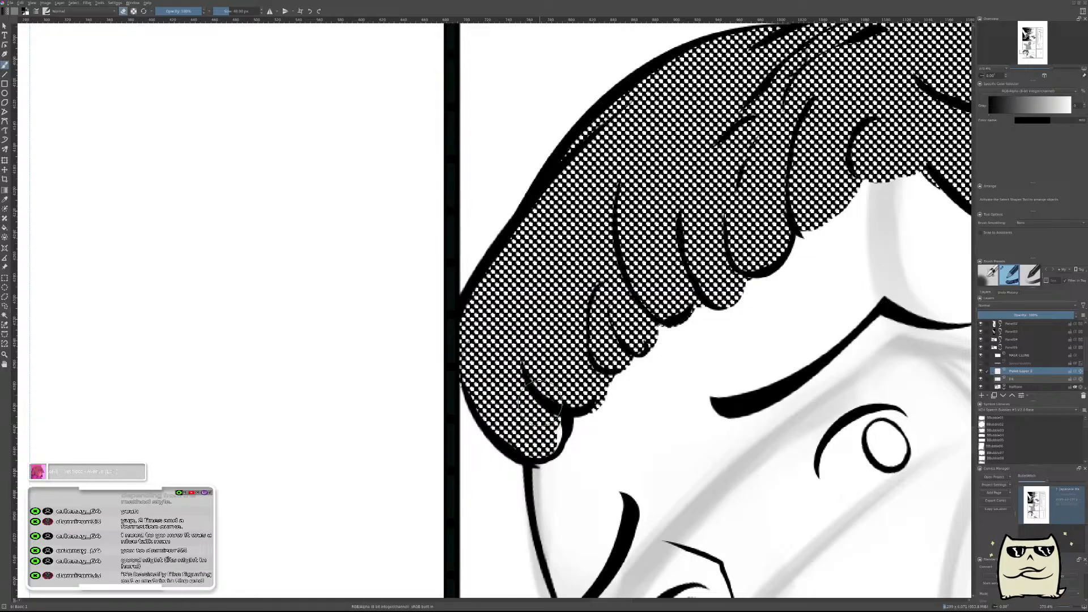
pyautogui.press('t')
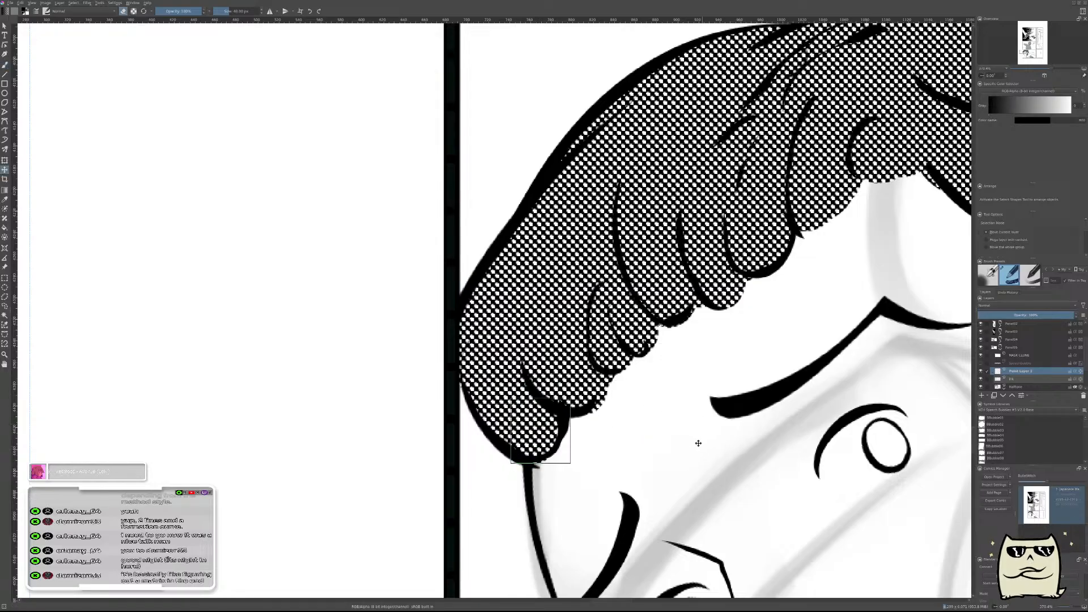
pyautogui.press('b')
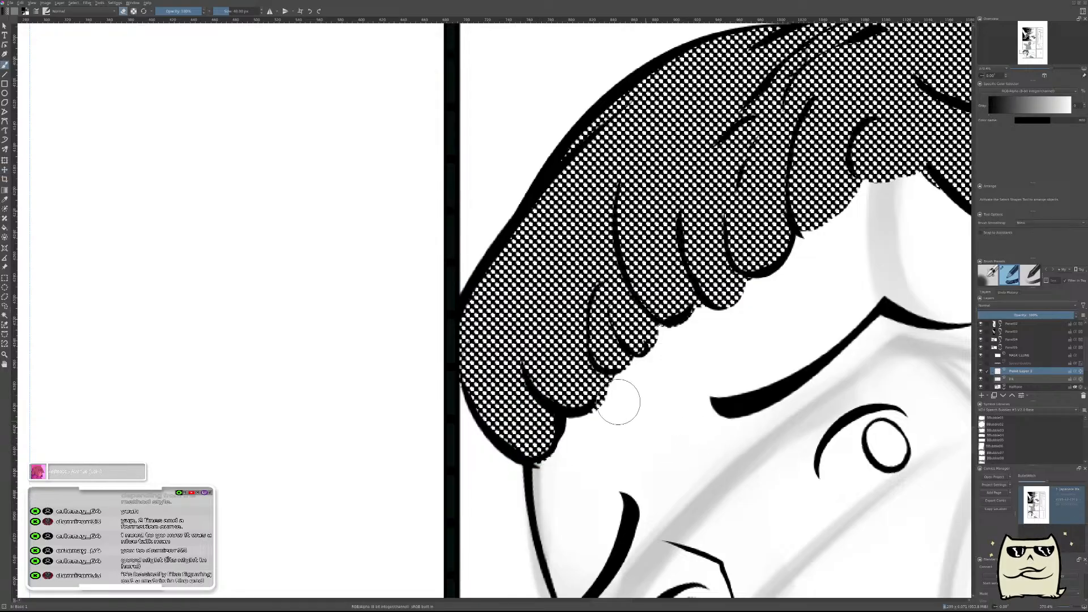
pyautogui.moveTo(743, 371); pyautogui.dragTo(782, 378)
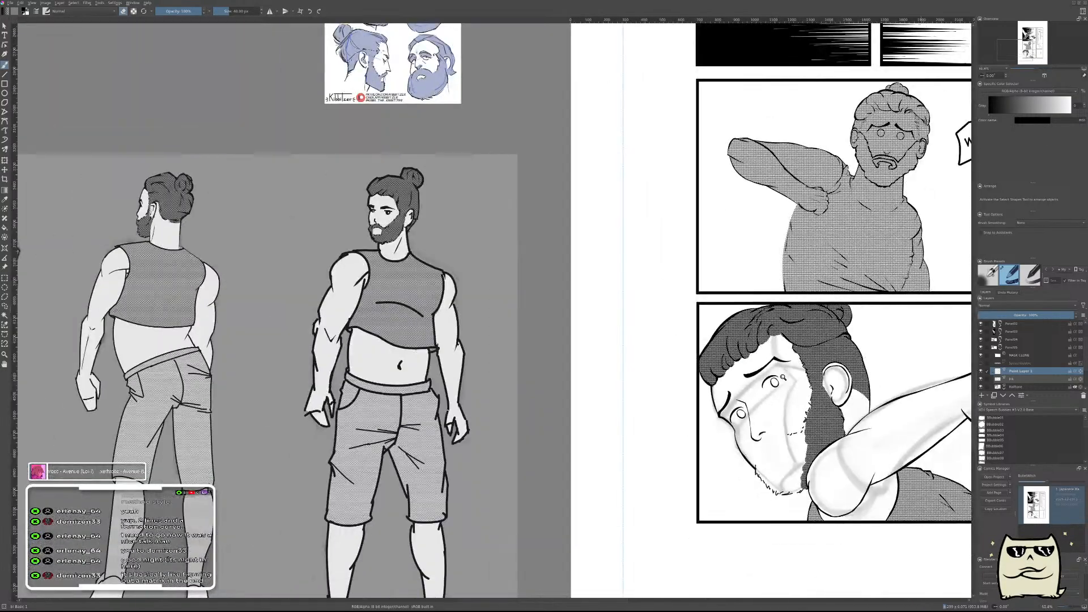
pyautogui.hotkey('ctrl', 'e')
pyautogui.moveTo(857, 338); pyautogui.dragTo(612, 392)
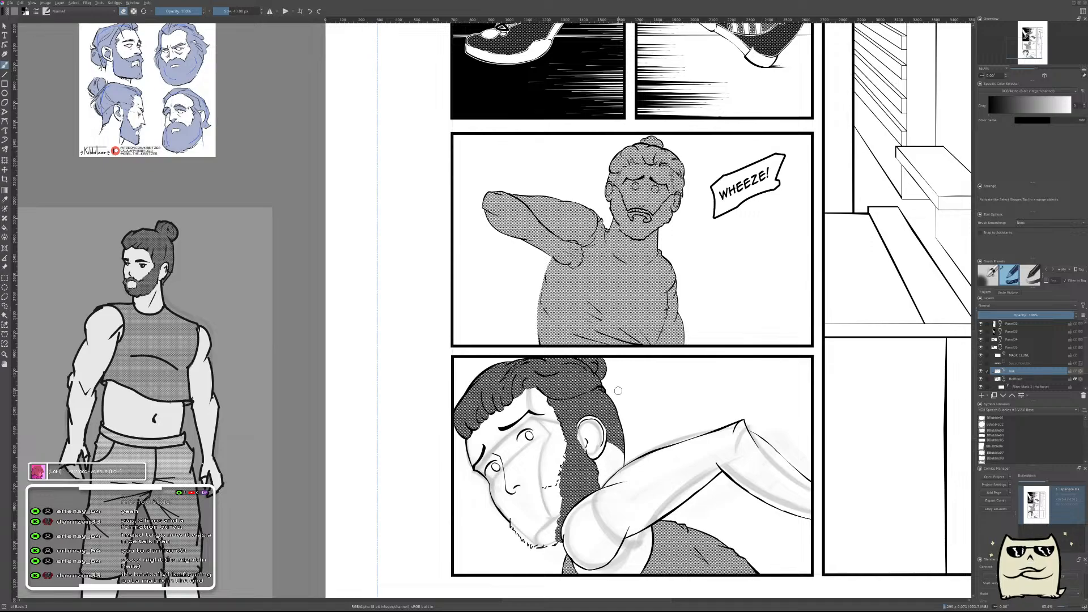
# Add a new paint layer above the ink layer, check the page mirrored with the speech balloons shown, and hide the balloons again.
pyautogui.moveTo(672, 431); pyautogui.dragTo(809, 406)
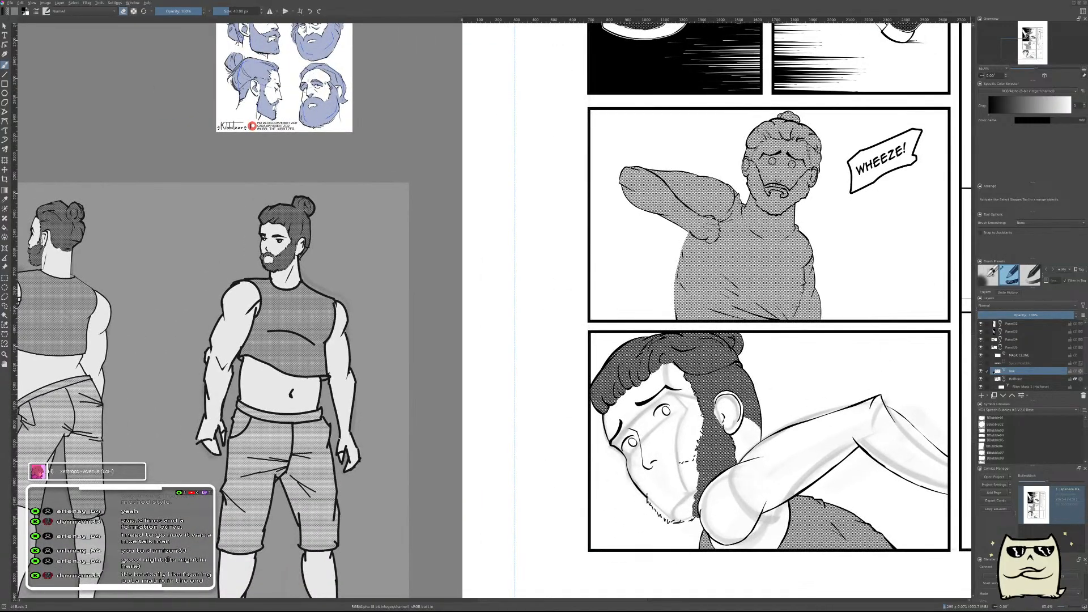
pyautogui.press('Insert')
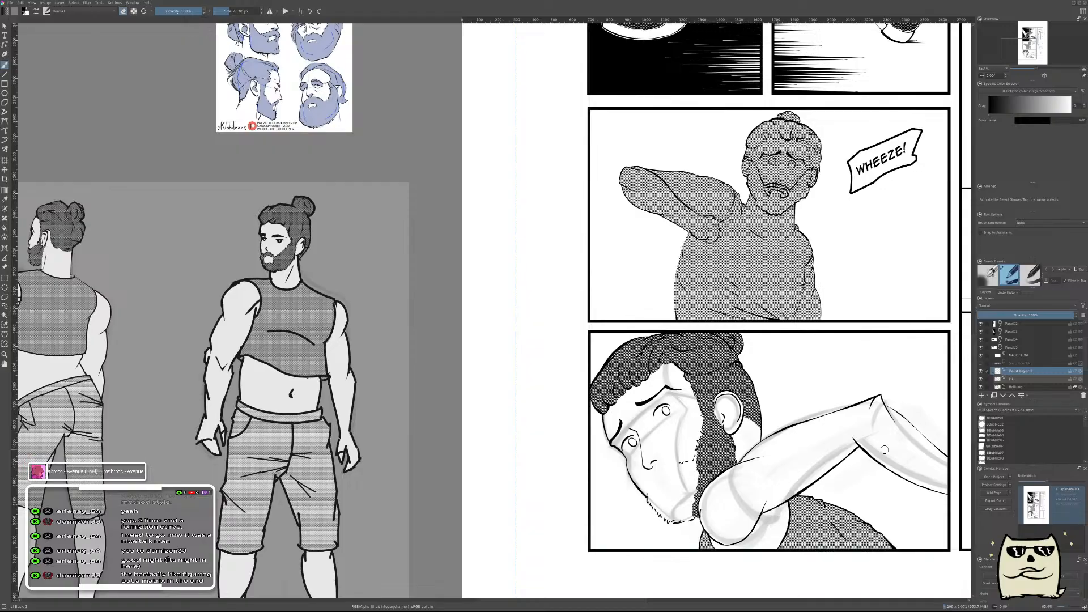
pyautogui.press('m')
pyautogui.moveTo(406, 477); pyautogui.dragTo(627, 392)
pyautogui.click(981, 362)
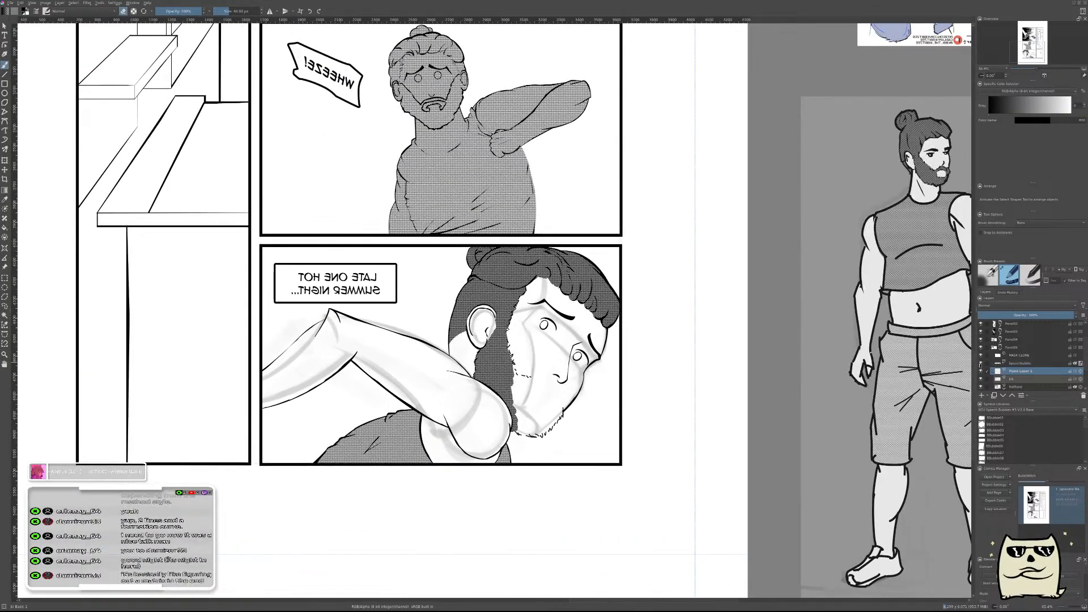
pyautogui.press('m')
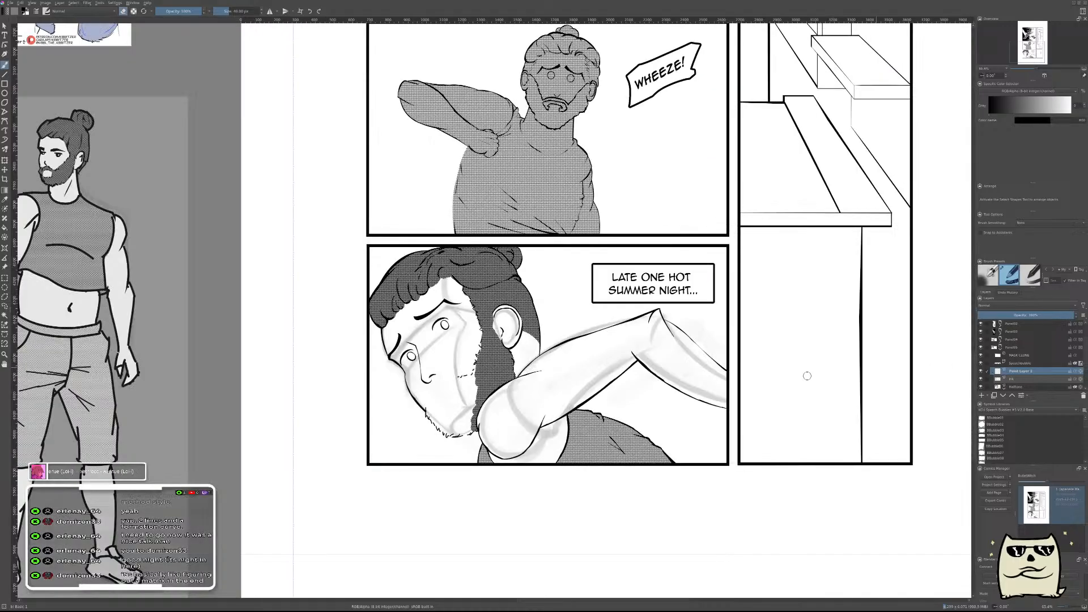
pyautogui.moveTo(758, 381); pyautogui.dragTo(745, 361)
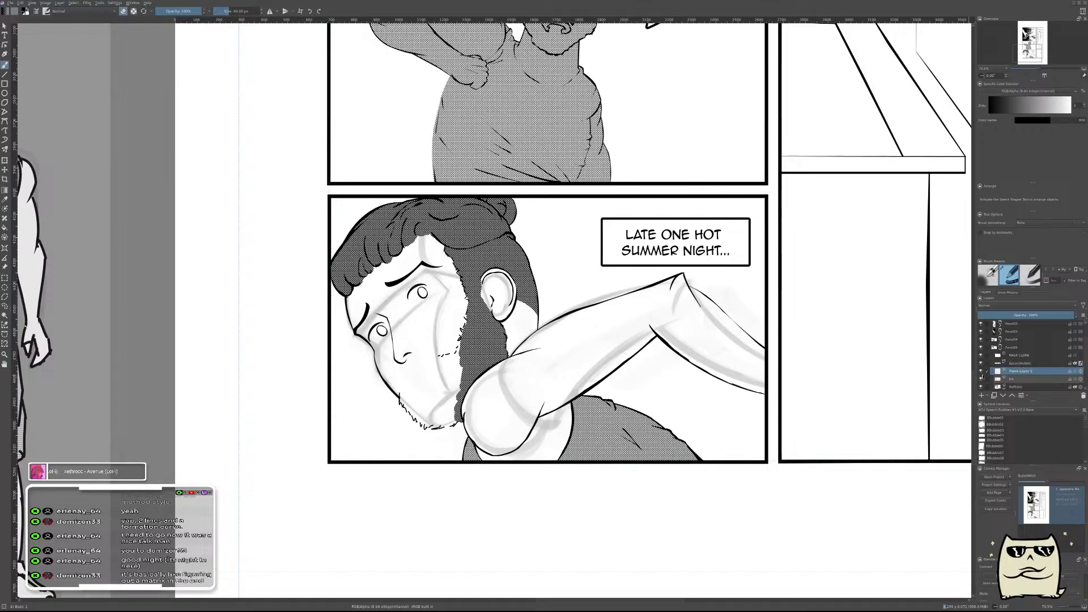
pyautogui.click(981, 364)
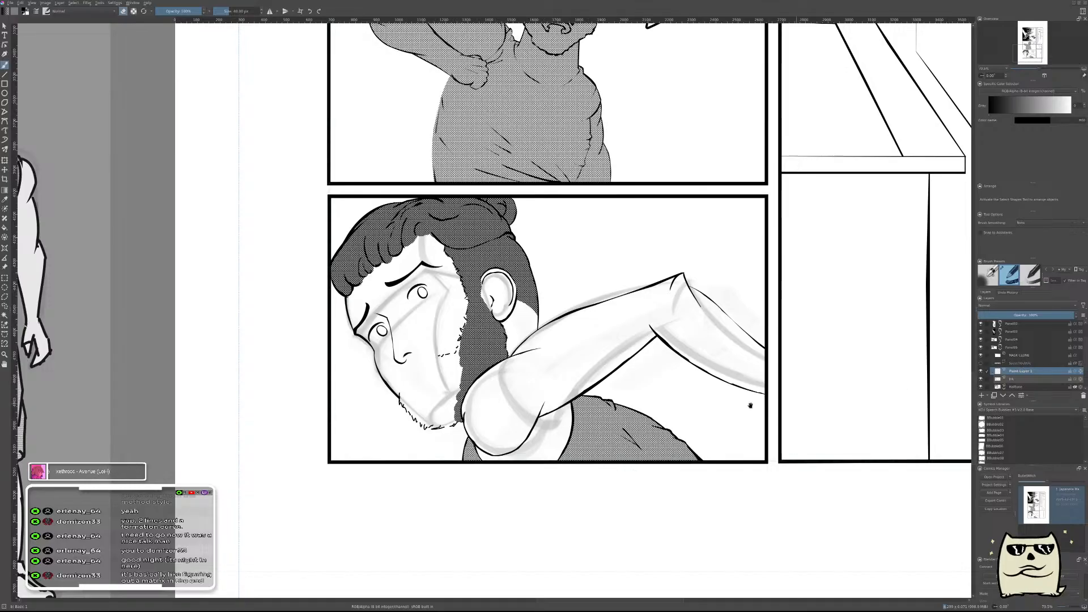
# Try blocking in the bearded man's open mouth below the nose with thick slanted black strokes.
pyautogui.moveTo(608, 386); pyautogui.dragTo(826, 391)
pyautogui.moveTo(648, 378); pyautogui.dragTo(650, 327)
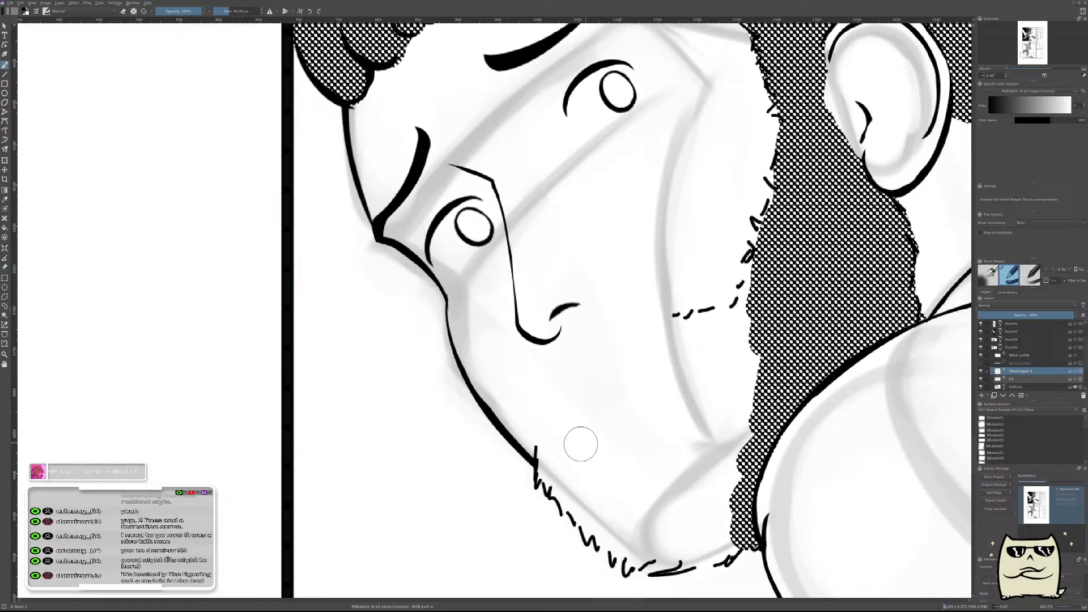
pyautogui.moveTo(581, 434); pyautogui.dragTo(643, 369)
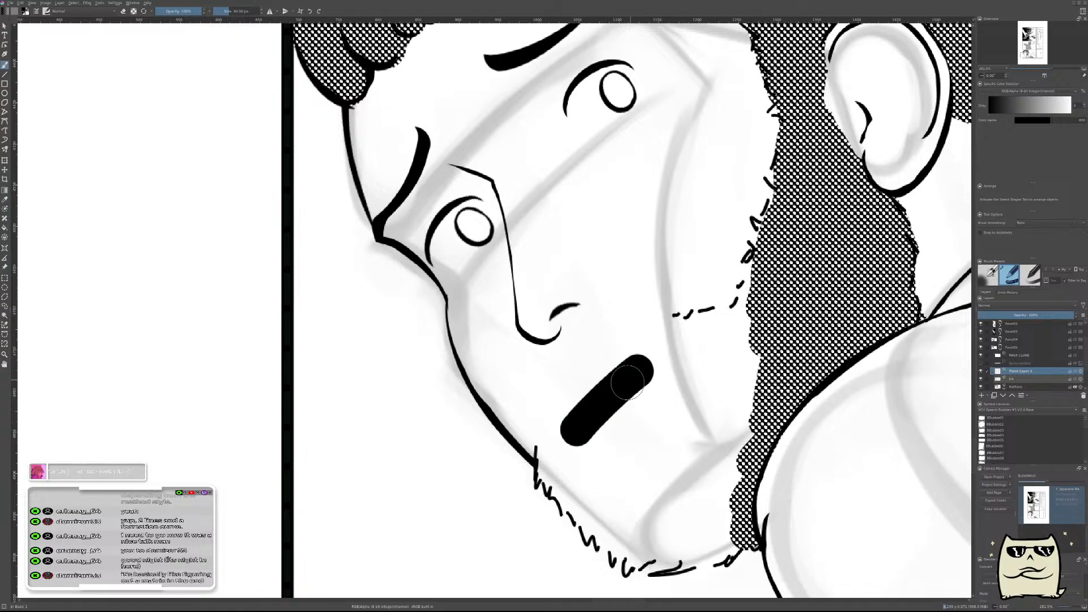
pyautogui.hotkey('ctrl', 'z')
pyautogui.moveTo(574, 429); pyautogui.dragTo(634, 370)
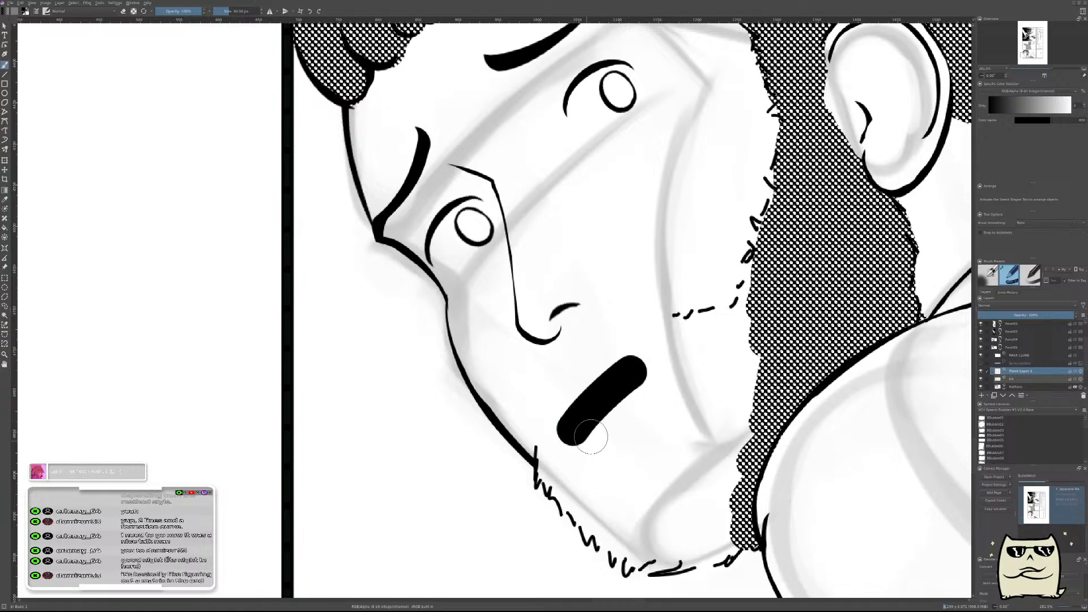
pyautogui.moveTo(580, 440)
pyautogui.mouseDown()
pyautogui.moveTo(649, 414)
pyautogui.moveTo(641, 431)
pyautogui.mouseUp()
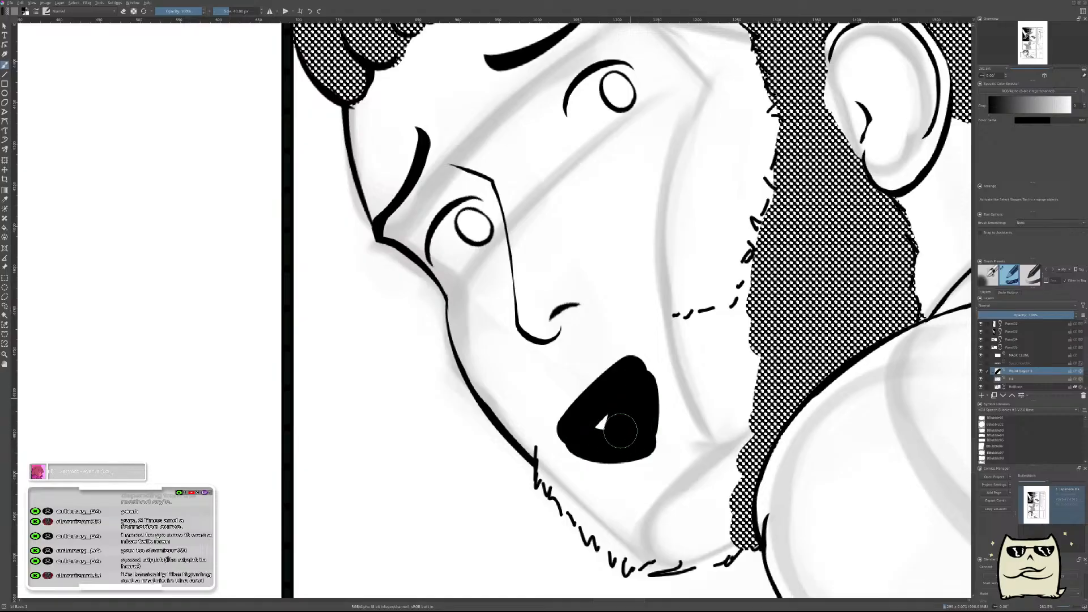
pyautogui.hotkey('ctrl', 'z')
pyautogui.hotkey('ctrl', 'z')
pyautogui.hotkey('ctrl', 'z')
pyautogui.hotkey('ctrl', 'z')
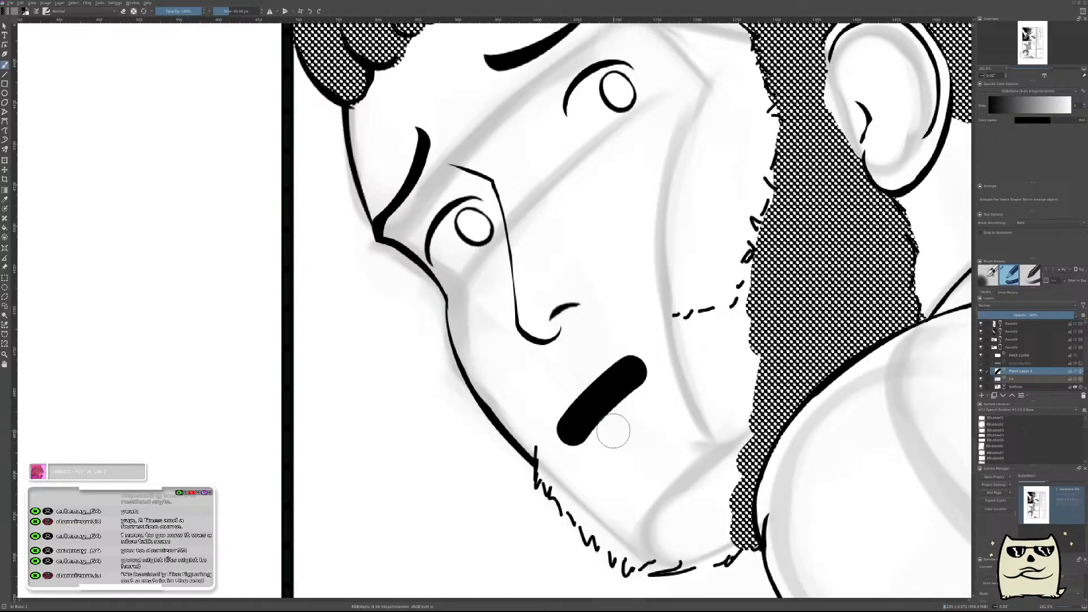
# Try a rounded solid black mouth, carve its cheek-side edge, and clear the layer.
pyautogui.moveTo(575, 422); pyautogui.dragTo(619, 382)
pyautogui.hotkey('ctrl', 'z')
pyautogui.hotkey('ctrl', 'shift', 'z')
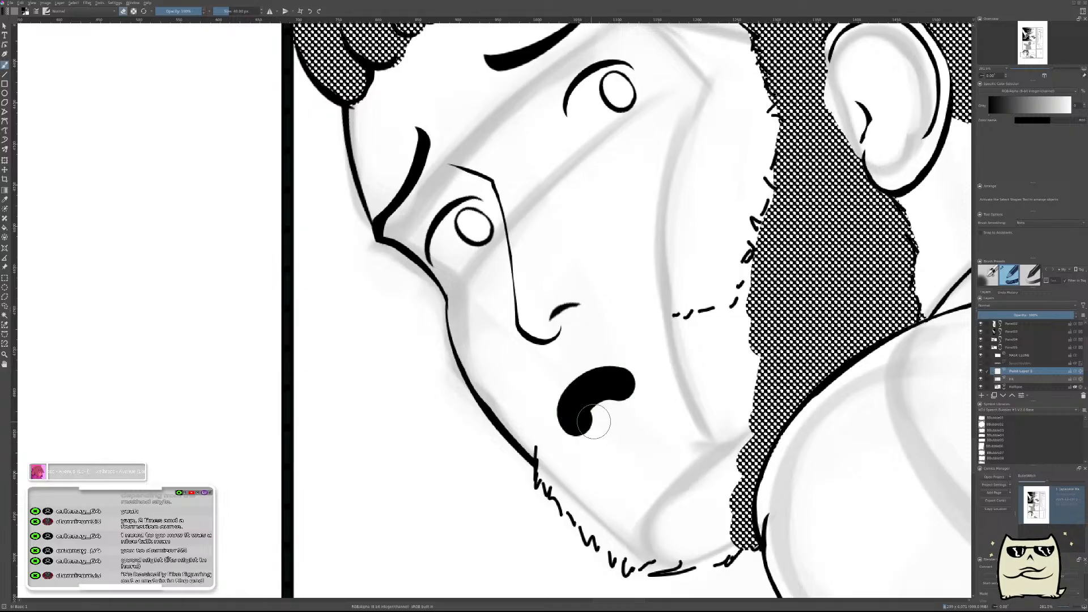
pyautogui.hotkey('ctrl', 'z')
pyautogui.hotkey('ctrl', 'shift', 'z')
pyautogui.moveTo(584, 420)
pyautogui.mouseDown()
pyautogui.moveTo(604, 433)
pyautogui.moveTo(619, 409)
pyautogui.moveTo(614, 396)
pyautogui.moveTo(588, 413)
pyautogui.mouseUp()
pyautogui.moveTo(692, 366)
pyautogui.mouseDown()
pyautogui.moveTo(650, 358)
pyautogui.moveTo(690, 353)
pyautogui.moveTo(675, 315)
pyautogui.moveTo(687, 347)
pyautogui.moveTo(649, 311)
pyautogui.moveTo(654, 354)
pyautogui.moveTo(689, 347)
pyautogui.moveTo(658, 311)
pyautogui.moveTo(659, 361)
pyautogui.moveTo(690, 341)
pyautogui.moveTo(652, 324)
pyautogui.mouseUp()
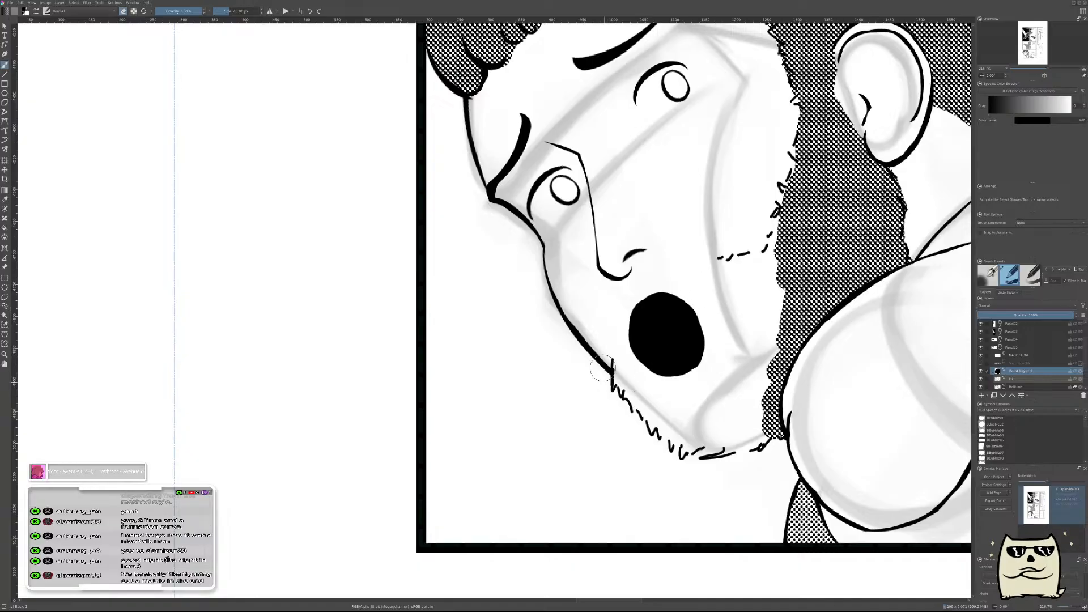
pyautogui.moveTo(692, 294); pyautogui.dragTo(725, 343)
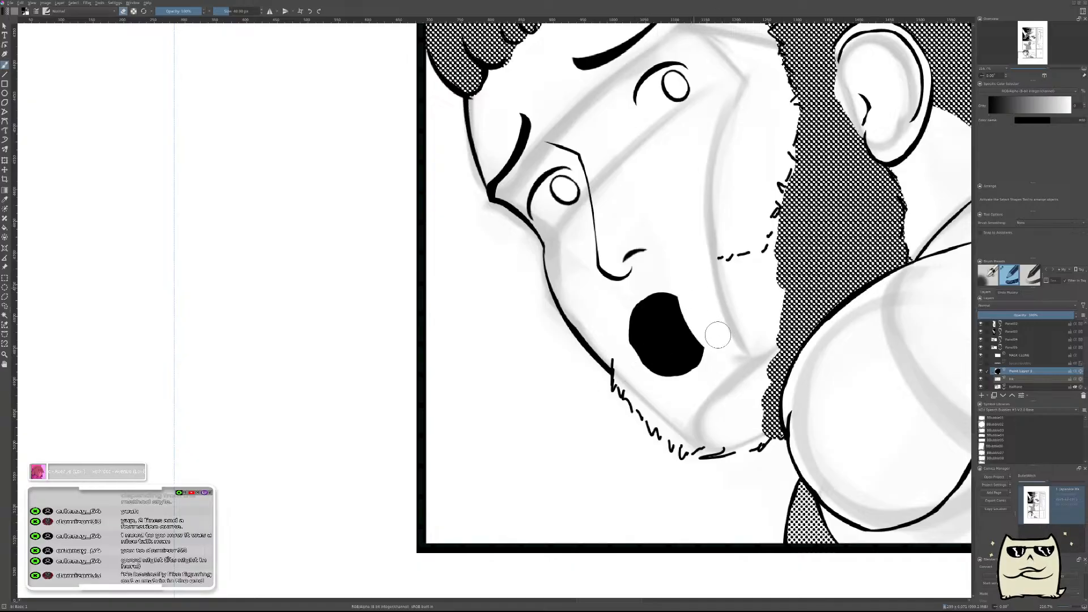
pyautogui.moveTo(737, 280)
pyautogui.mouseDown()
pyautogui.moveTo(736, 313)
pyautogui.moveTo(738, 258)
pyautogui.mouseUp()
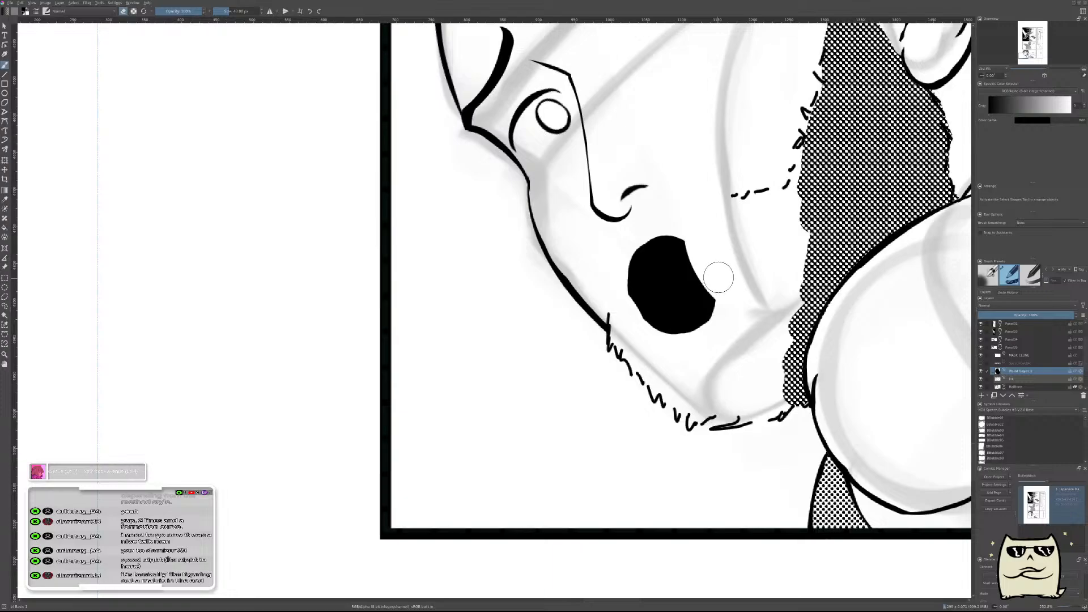
pyautogui.press('Delete')
# Examine the character sheet's mouth expressions and the bearded man's mirrored face to judge the mouth placement.
pyautogui.moveTo(711, 259); pyautogui.dragTo(643, 345)
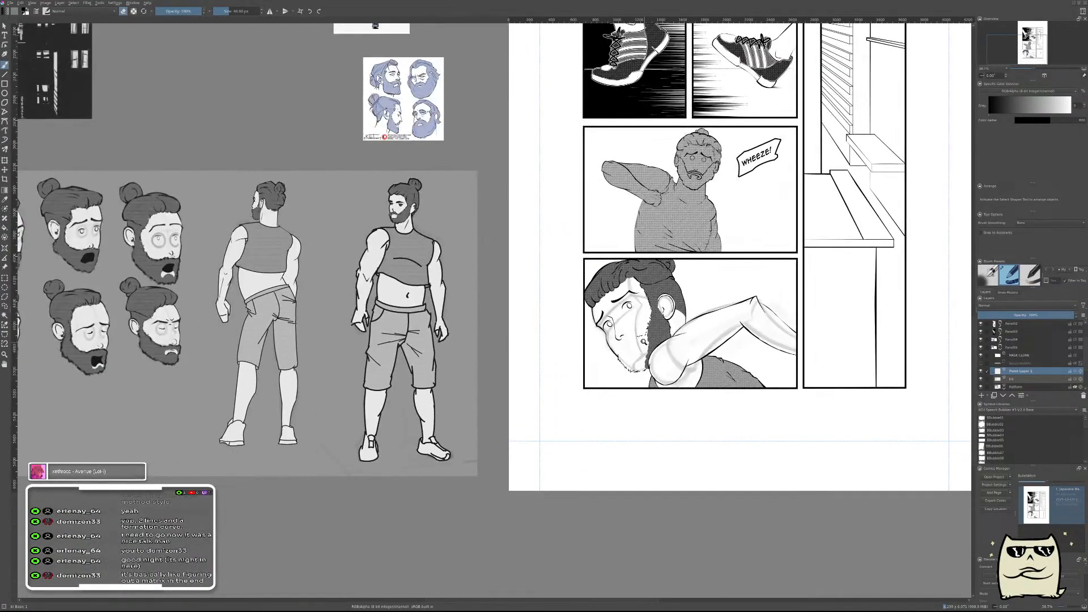
pyautogui.moveTo(642, 336); pyautogui.dragTo(657, 279)
pyautogui.moveTo(615, 485); pyautogui.dragTo(607, 425)
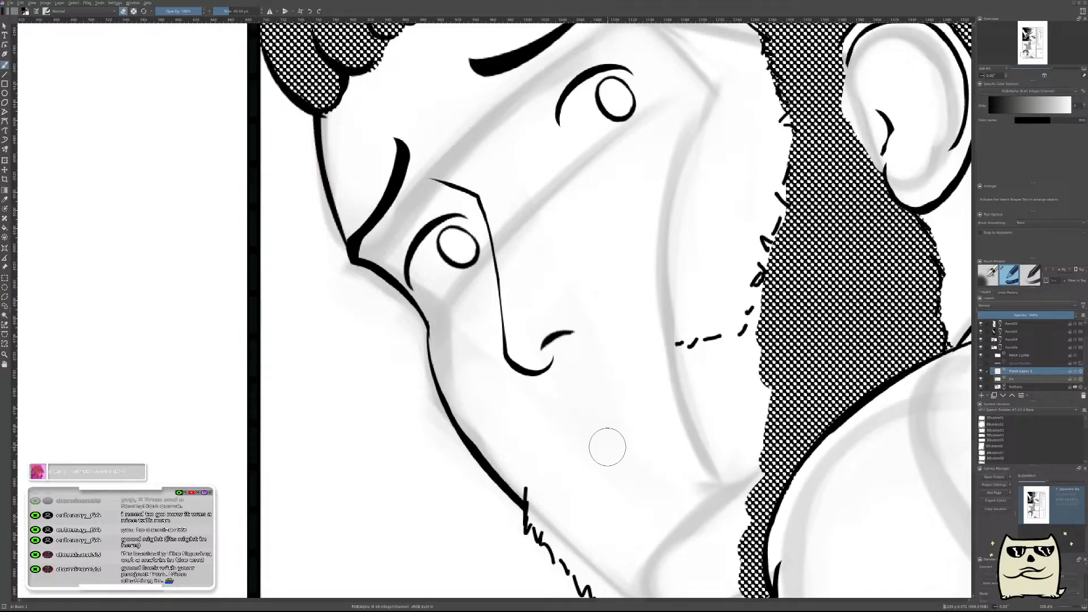
pyautogui.moveTo(667, 351); pyautogui.dragTo(568, 335)
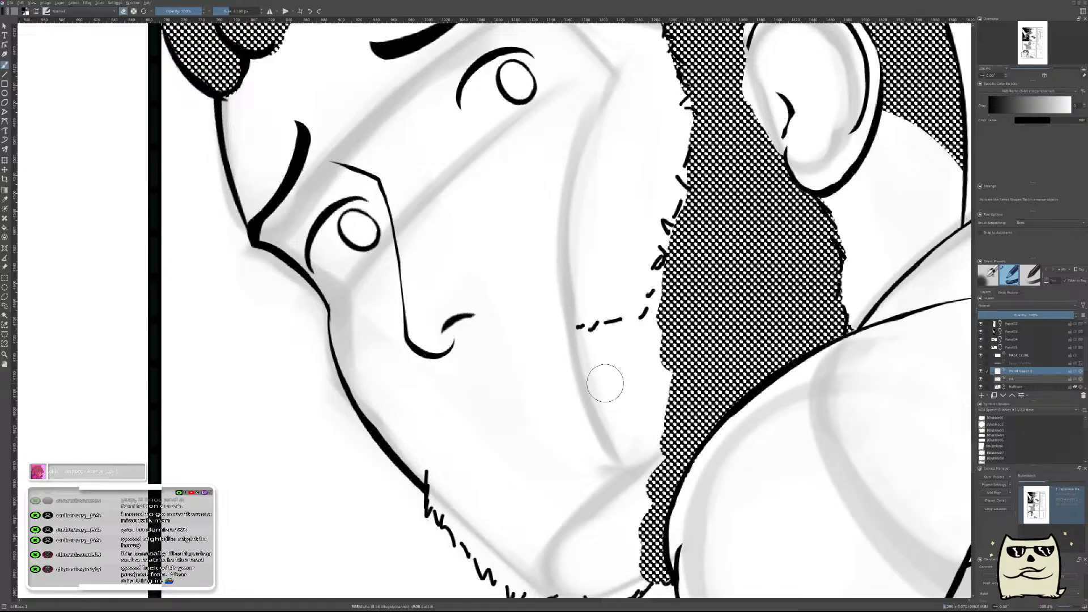
pyautogui.press('m')
pyautogui.moveTo(566, 432); pyautogui.dragTo(769, 467)
pyautogui.press('m')
pyautogui.moveTo(595, 445); pyautogui.dragTo(683, 456)
pyautogui.moveTo(394, 440); pyautogui.dragTo(532, 364)
# Try blocking in a new, larger black mouth shape below the nose.
pyautogui.press('e')
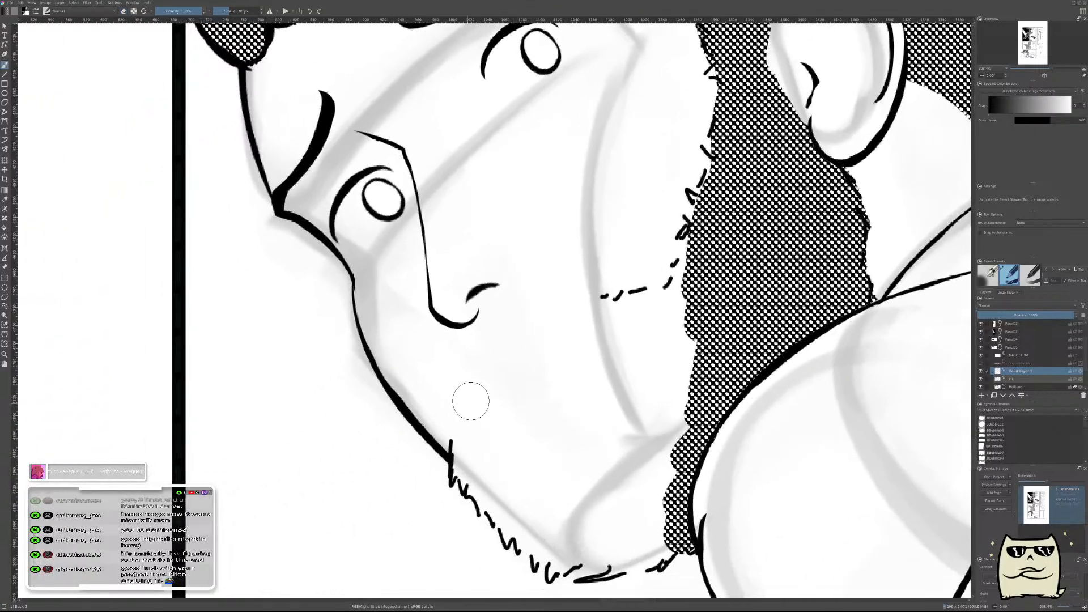
pyautogui.moveTo(491, 420)
pyautogui.mouseDown()
pyautogui.moveTo(520, 358)
pyautogui.moveTo(517, 401)
pyautogui.moveTo(555, 359)
pyautogui.mouseUp()
pyautogui.hotkey('ctrl', 'z')
pyautogui.hotkey('ctrl', 'z')
# Try carving the cheek-side edge of the black mouth shape into a smooth curve.
pyautogui.hotkey('ctrl', 'z')
pyautogui.moveTo(491, 421)
pyautogui.mouseDown()
pyautogui.moveTo(524, 370)
pyautogui.moveTo(564, 368)
pyautogui.mouseUp()
pyautogui.press('e')
pyautogui.moveTo(504, 425)
pyautogui.mouseDown()
pyautogui.moveTo(534, 391)
pyautogui.moveTo(556, 423)
pyautogui.moveTo(519, 414)
pyautogui.moveTo(557, 393)
pyautogui.moveTo(584, 424)
pyautogui.moveTo(559, 386)
pyautogui.moveTo(495, 417)
pyautogui.moveTo(540, 451)
pyautogui.moveTo(556, 433)
pyautogui.moveTo(528, 418)
pyautogui.mouseUp()
pyautogui.hotkey('ctrl', 'z')
pyautogui.moveTo(601, 340)
pyautogui.mouseDown()
pyautogui.moveTo(584, 385)
pyautogui.moveTo(602, 306)
pyautogui.moveTo(630, 390)
pyautogui.mouseUp()
pyautogui.moveTo(613, 320)
pyautogui.mouseDown()
pyautogui.moveTo(592, 384)
pyautogui.moveTo(610, 348)
pyautogui.moveTo(648, 462)
pyautogui.mouseUp()
pyautogui.press('e')
pyautogui.hotkey('ctrl', 'z')
pyautogui.moveTo(555, 360); pyautogui.dragTo(631, 446)
pyautogui.hotkey('ctrl', 'z')
pyautogui.moveTo(551, 357)
pyautogui.mouseDown()
pyautogui.moveTo(622, 431)
pyautogui.moveTo(627, 513)
pyautogui.mouseUp()
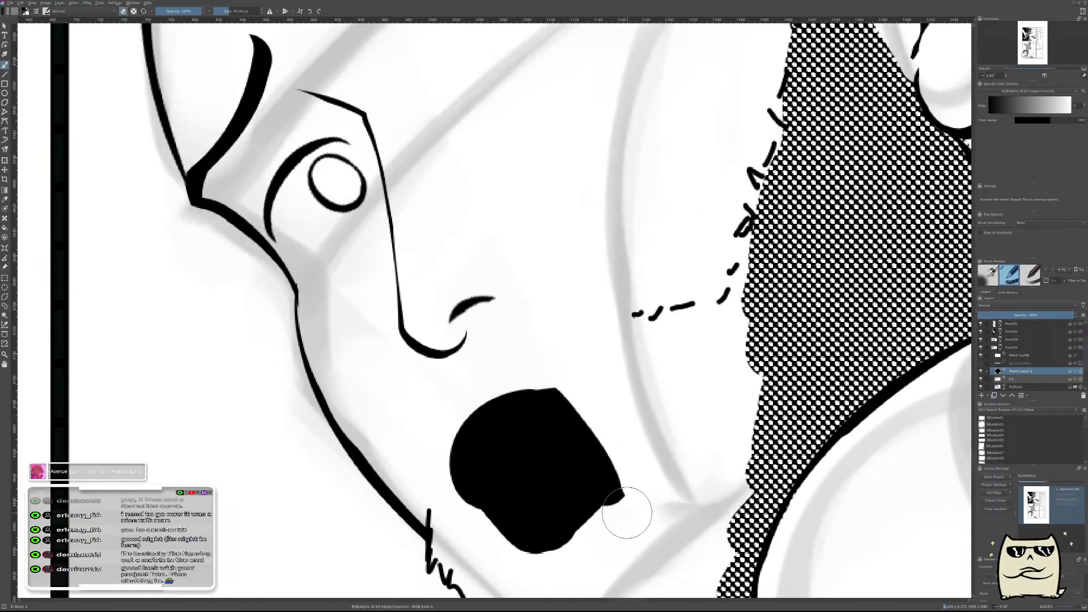
pyautogui.hotkey('ctrl', 'z')
pyautogui.moveTo(553, 374); pyautogui.dragTo(605, 543)
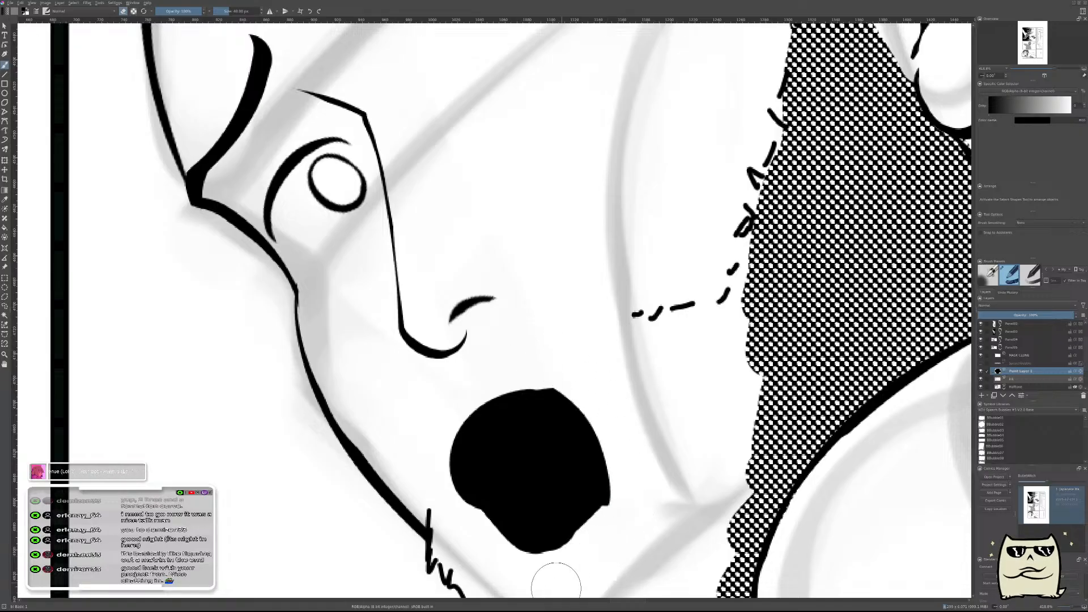
# Try smoothing the chin-side edge of the black mouth, and clear the shape from the layer.
pyautogui.moveTo(538, 577)
pyautogui.mouseDown()
pyautogui.moveTo(645, 476)
pyautogui.moveTo(663, 411)
pyautogui.moveTo(770, 265)
pyautogui.mouseUp()
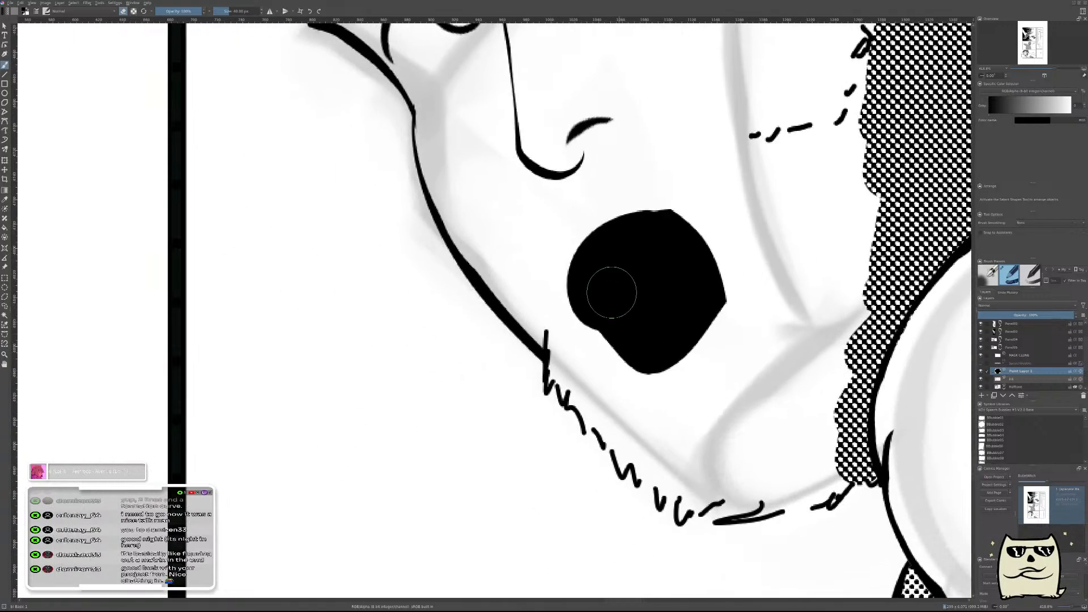
pyautogui.moveTo(601, 294); pyautogui.dragTo(643, 339)
pyautogui.hotkey('ctrl', 'z')
pyautogui.press('e')
pyautogui.moveTo(600, 302); pyautogui.dragTo(629, 337)
pyautogui.moveTo(660, 244)
pyautogui.keyDown('ctrl'); pyautogui.mouseDown()
pyautogui.moveTo(671, 329)
pyautogui.moveTo(640, 392)
pyautogui.moveTo(652, 352)
pyautogui.mouseUp(); pyautogui.keyUp('ctrl')
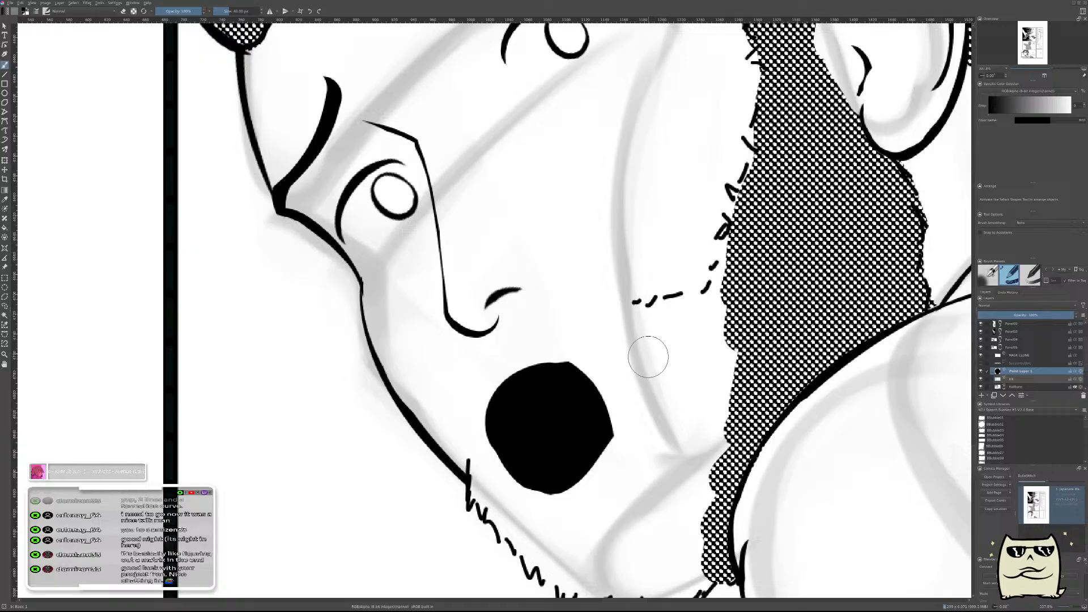
pyautogui.hotkey('ctrl', 'z')
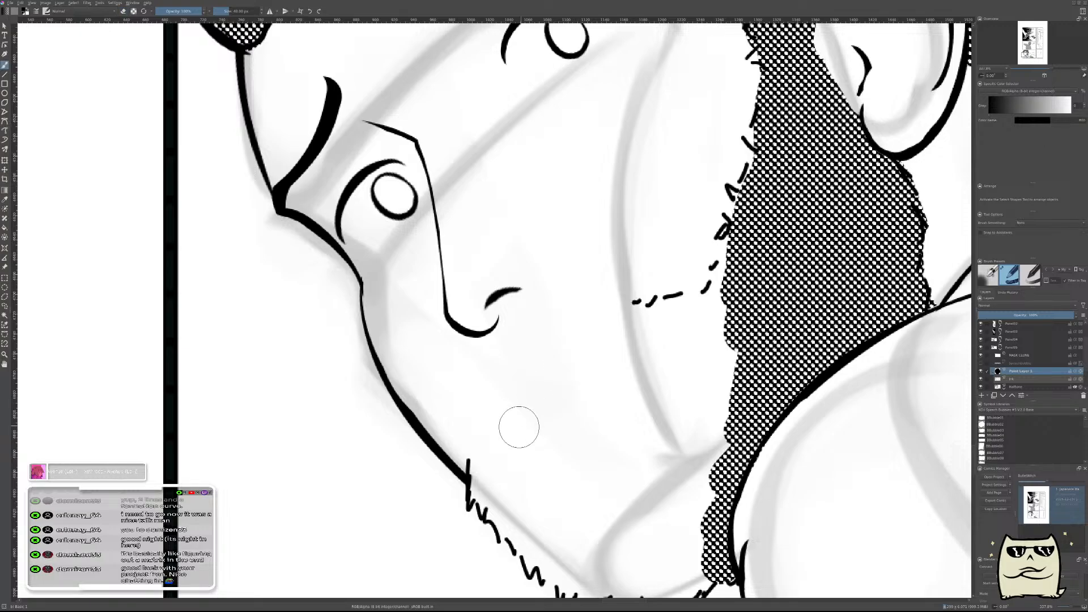
# Try fresh curved black strokes for the mouth's upper edge and undo them.
pyautogui.moveTo(516, 429); pyautogui.dragTo(541, 392)
pyautogui.hotkey('ctrl', 'z')
pyautogui.moveTo(499, 437); pyautogui.dragTo(561, 368)
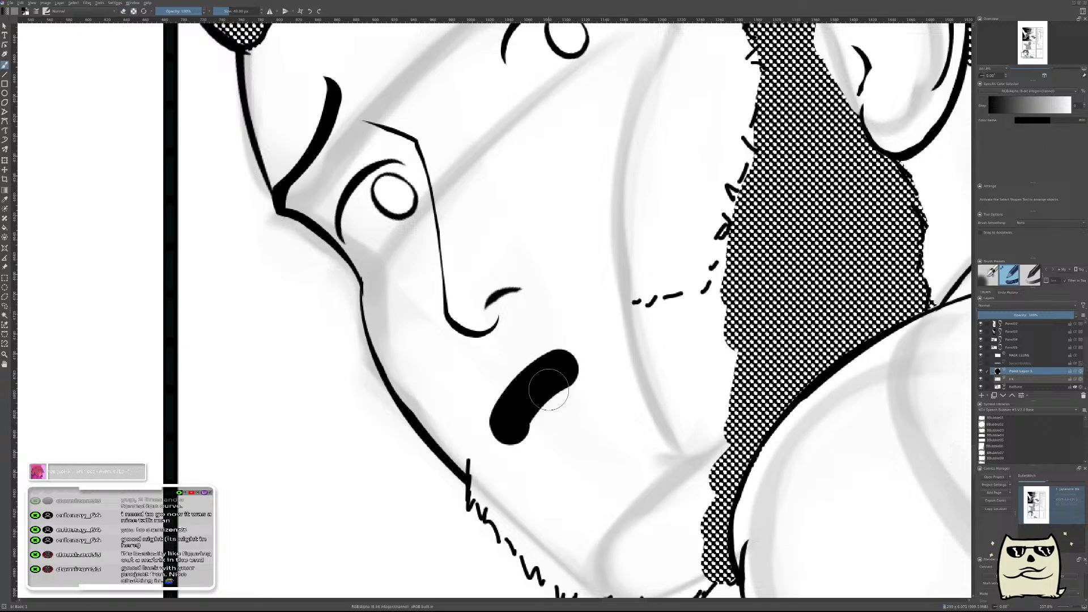
pyautogui.hotkey('ctrl', 'z')
# Examine the reference images around the page, including the open-mouthed figure sketch, for the mouth shape.
pyautogui.scroll(-10, 607, 335)
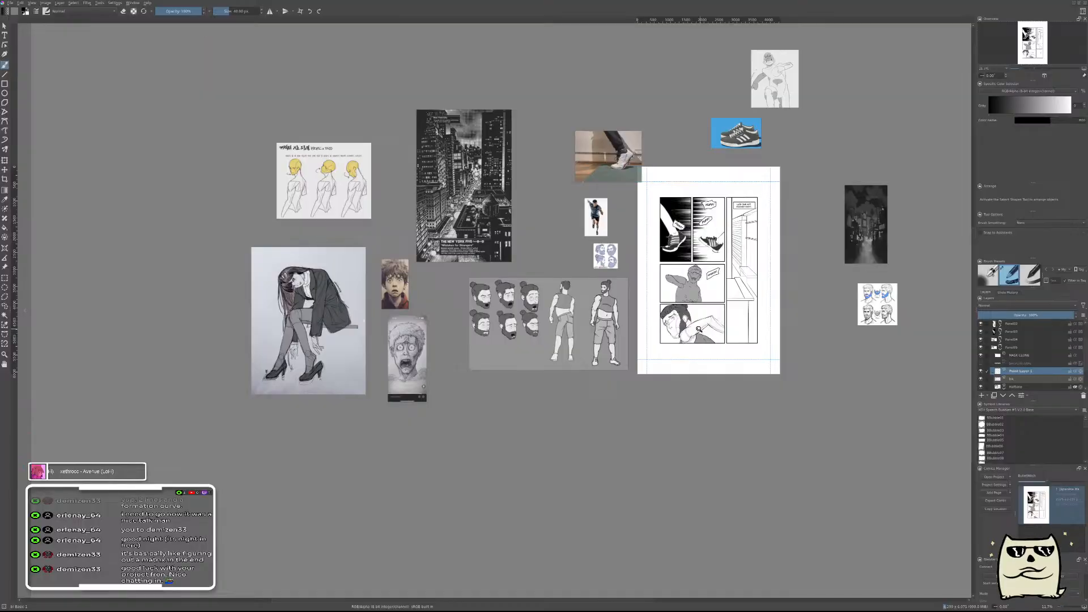
pyautogui.scroll(10, 776, 129)
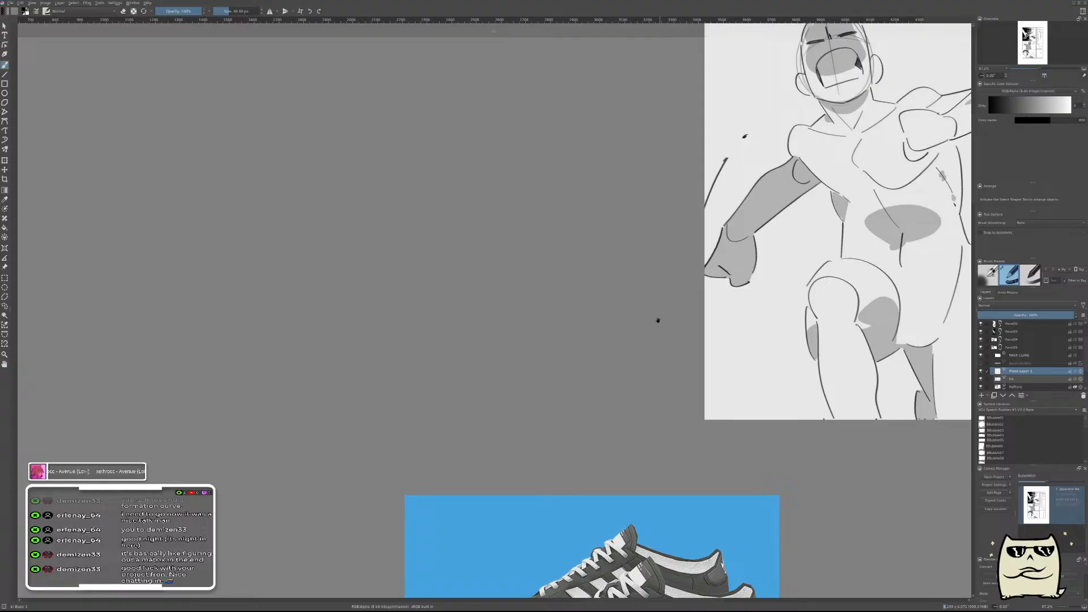
pyautogui.moveTo(641, 374); pyautogui.dragTo(654, 320)
pyautogui.moveTo(604, 474); pyautogui.dragTo(677, 200)
pyautogui.moveTo(650, 496); pyautogui.dragTo(713, 113)
pyautogui.moveTo(609, 523)
pyautogui.mouseDown()
pyautogui.moveTo(699, 209)
pyautogui.moveTo(696, 183)
pyautogui.mouseUp()
pyautogui.moveTo(564, 555); pyautogui.dragTo(729, 183)
pyautogui.moveTo(651, 482); pyautogui.dragTo(722, 170)
pyautogui.scroll(5, 632, 304)
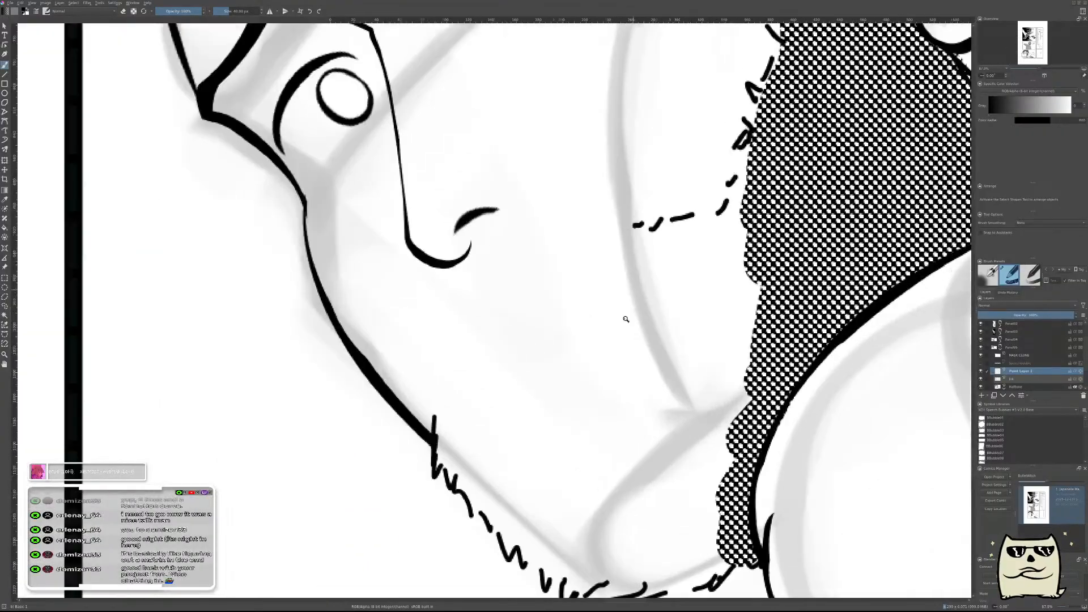
# Block in a black wedge for the mouth's upper corner and carve its nose-side edge to a point.
pyautogui.moveTo(572, 308)
pyautogui.mouseDown()
pyautogui.moveTo(615, 368)
pyautogui.moveTo(578, 359)
pyautogui.mouseUp()
pyautogui.hotkey('ctrl', 'z')
pyautogui.hotkey('ctrl', 'shift', 'z')
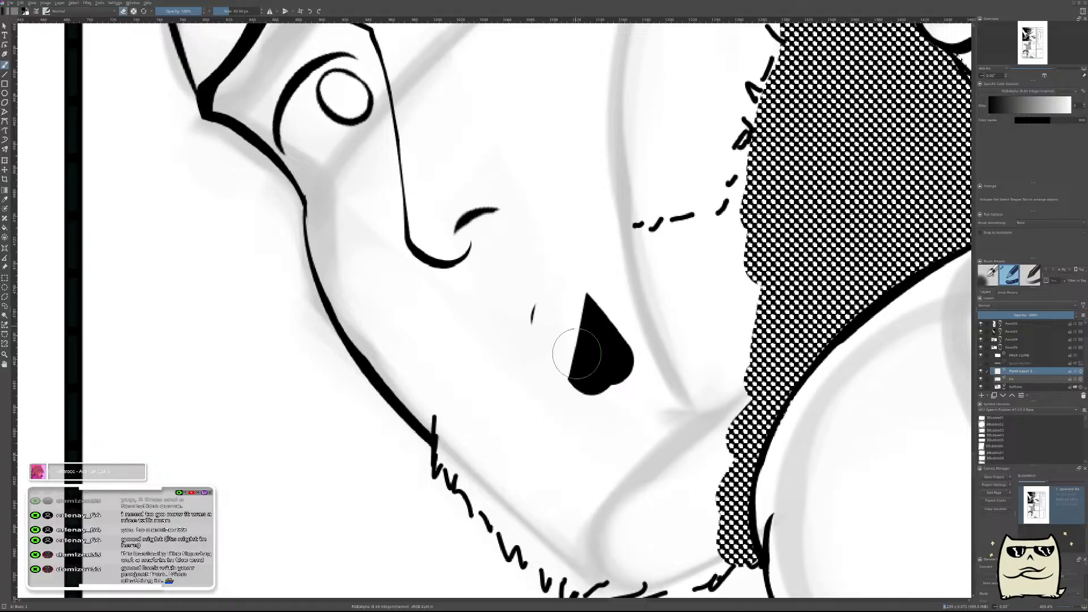
pyautogui.hotkey('ctrl', 'z')
pyautogui.hotkey('ctrl', 'z')
pyautogui.moveTo(547, 275); pyautogui.dragTo(535, 316)
pyautogui.moveTo(682, 284)
pyautogui.mouseDown()
pyautogui.moveTo(672, 338)
pyautogui.moveTo(670, 278)
pyautogui.moveTo(632, 280)
pyautogui.moveTo(575, 377)
pyautogui.mouseUp()
pyautogui.hotkey('ctrl', 'z')
# Carve the mouth's upper lip into a thin tapering curve from the wedge down to the opposite mouth corner.
pyautogui.moveTo(637, 275)
pyautogui.mouseDown()
pyautogui.moveTo(569, 343)
pyautogui.moveTo(572, 356)
pyautogui.moveTo(609, 305)
pyautogui.mouseUp()
pyautogui.press('e')
pyautogui.hotkey('ctrl', 'z')
pyautogui.moveTo(567, 360); pyautogui.dragTo(596, 314)
pyautogui.hotkey('ctrl', 'z')
pyautogui.moveTo(577, 374)
pyautogui.mouseDown()
pyautogui.moveTo(596, 314)
pyautogui.moveTo(608, 325)
pyautogui.moveTo(581, 328)
pyautogui.moveTo(596, 314)
pyautogui.moveTo(583, 335)
pyautogui.moveTo(680, 272)
pyautogui.mouseUp()
pyautogui.hotkey('ctrl', 'z')
pyautogui.moveTo(605, 307)
pyautogui.mouseDown()
pyautogui.moveTo(625, 290)
pyautogui.moveTo(662, 349)
pyautogui.moveTo(654, 379)
pyautogui.mouseUp()
# Extend the black wedge at the mouth's corner towards the cheek and carve its outer edge into a straight slant.
pyautogui.moveTo(653, 325)
pyautogui.mouseDown()
pyautogui.moveTo(703, 221)
pyautogui.moveTo(763, 158)
pyautogui.mouseUp()
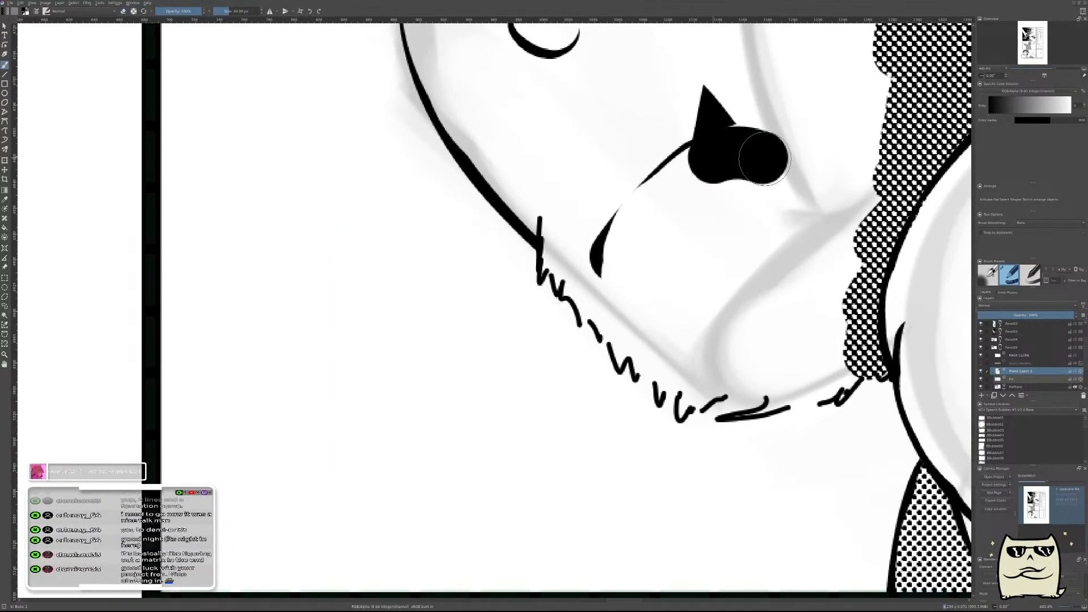
pyautogui.hotkey('ctrl', 'z')
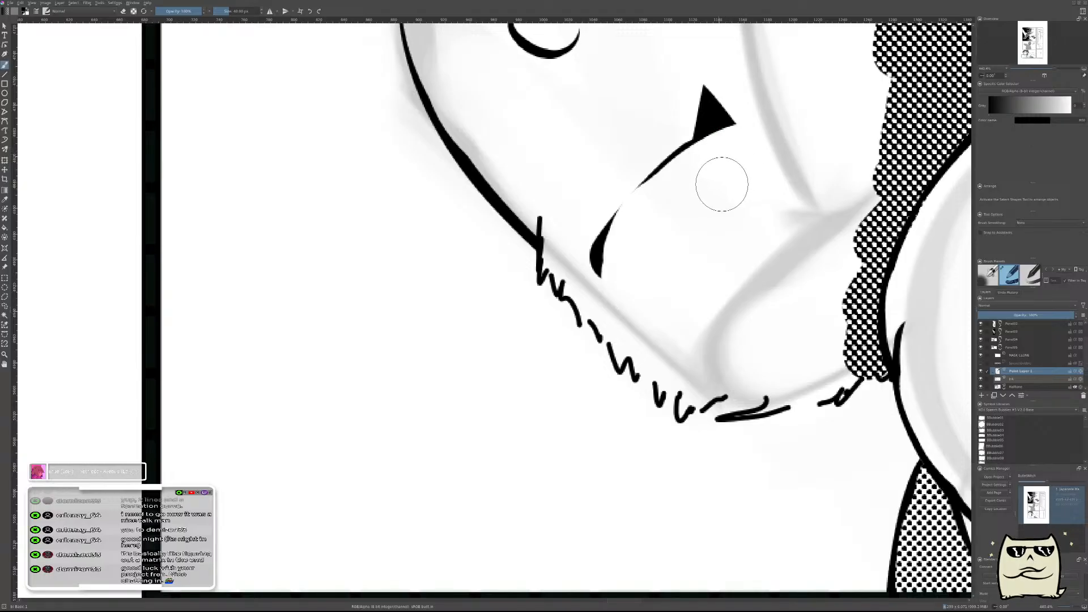
pyautogui.moveTo(738, 168)
pyautogui.mouseDown()
pyautogui.moveTo(697, 221)
pyautogui.moveTo(639, 250)
pyautogui.moveTo(652, 232)
pyautogui.moveTo(699, 229)
pyautogui.mouseUp()
pyautogui.hotkey('ctrl', 'z')
pyautogui.moveTo(625, 227); pyautogui.dragTo(680, 224)
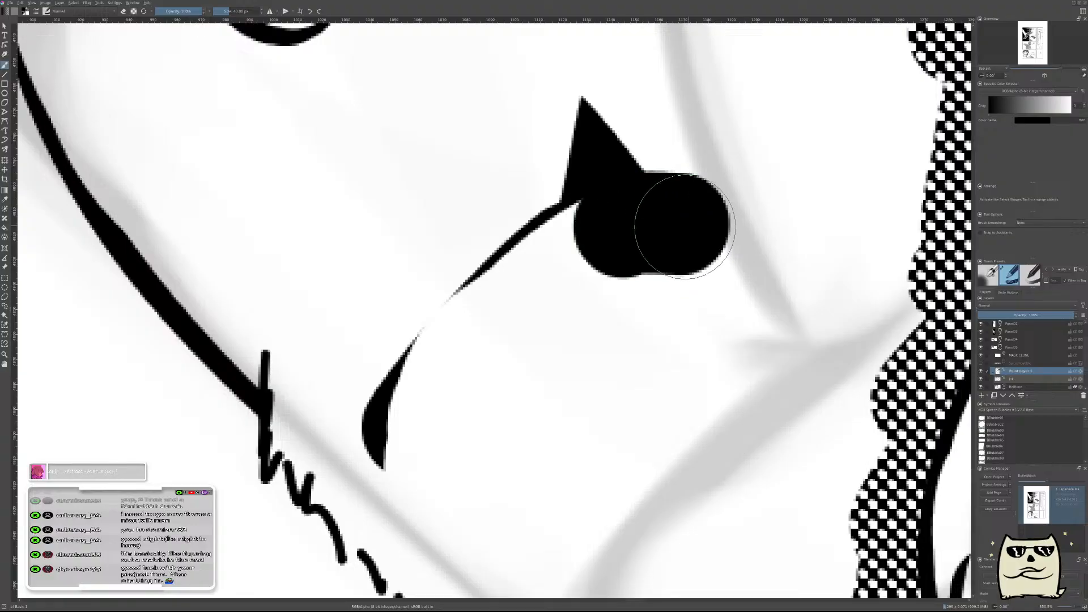
pyautogui.moveTo(692, 151); pyautogui.dragTo(743, 212)
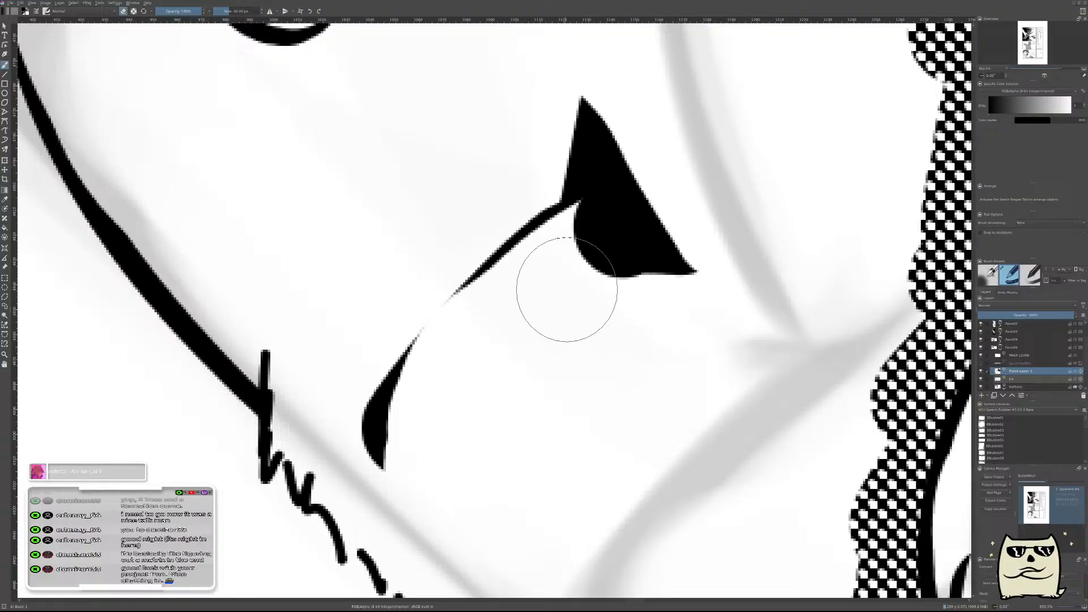
pyautogui.hotkey('ctrl', 'z')
pyautogui.hotkey('ctrl', 'z')
pyautogui.hotkey('ctrl', 'shift', 'z')
pyautogui.hotkey('ctrl', 'shift', 'z')
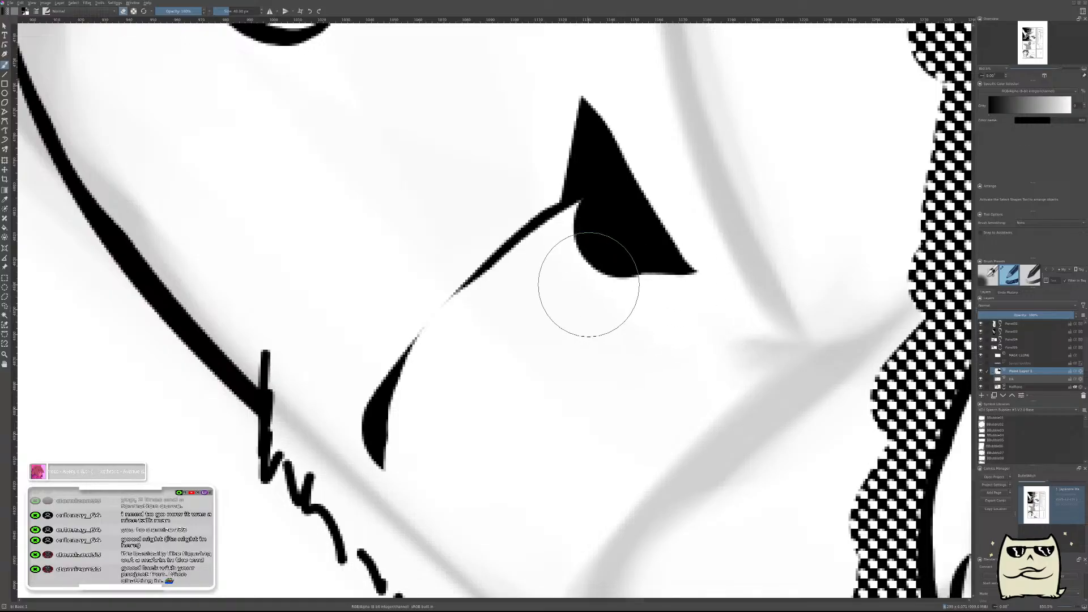
# Carve the underside of the mouth's black wedge into a sharp triangle that meets the thin upper lip line.
pyautogui.press('m')
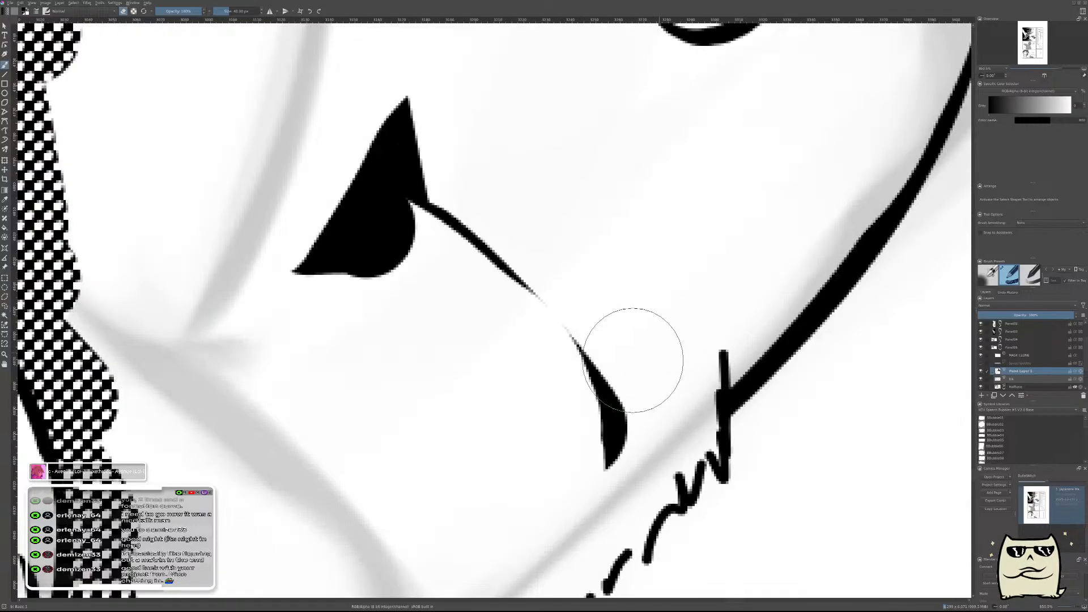
pyautogui.moveTo(557, 374); pyautogui.dragTo(750, 462)
pyautogui.hotkey('ctrl', 'z')
pyautogui.hotkey('ctrl', 'z')
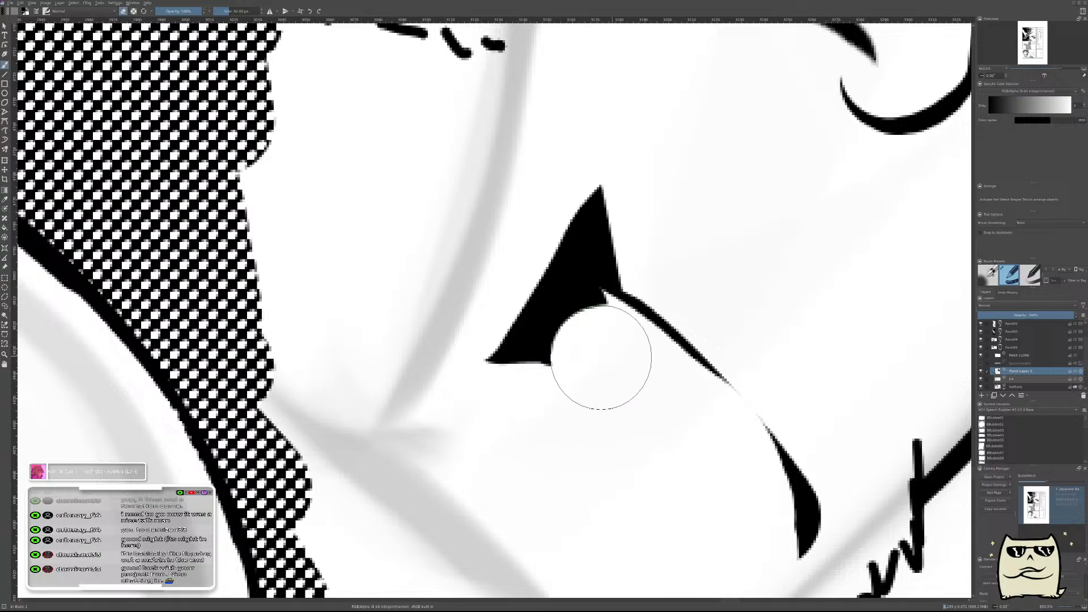
pyautogui.moveTo(607, 354)
pyautogui.mouseDown()
pyautogui.moveTo(569, 363)
pyautogui.moveTo(525, 404)
pyautogui.mouseUp()
pyautogui.moveTo(638, 393)
pyautogui.mouseDown()
pyautogui.moveTo(625, 403)
pyautogui.moveTo(659, 446)
pyautogui.mouseUp()
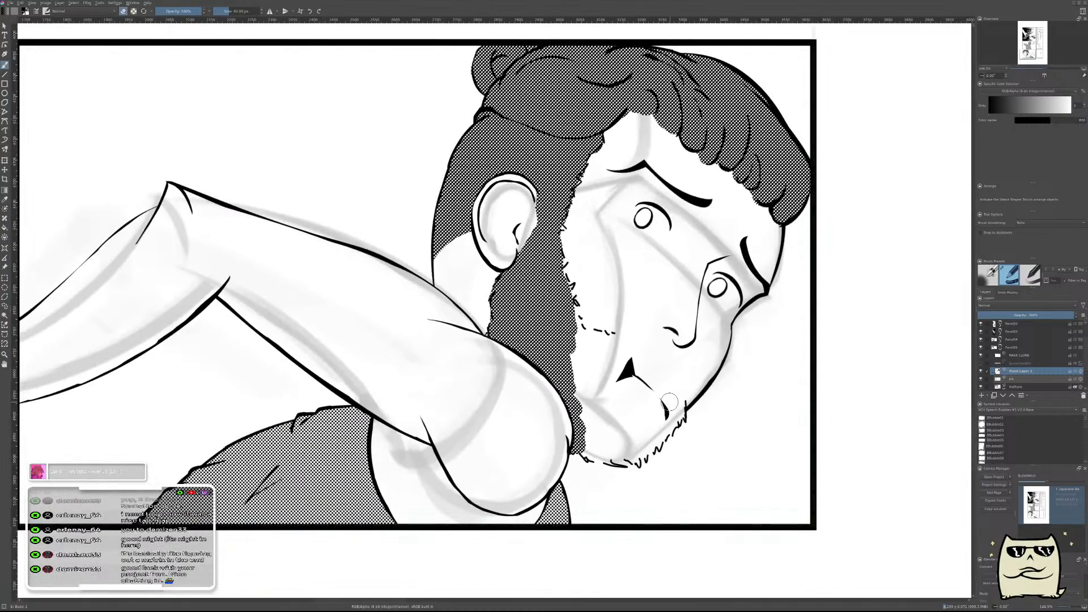
pyautogui.press('m')
pyautogui.moveTo(529, 401); pyautogui.dragTo(782, 381)
pyautogui.moveTo(575, 362); pyautogui.dragTo(616, 297)
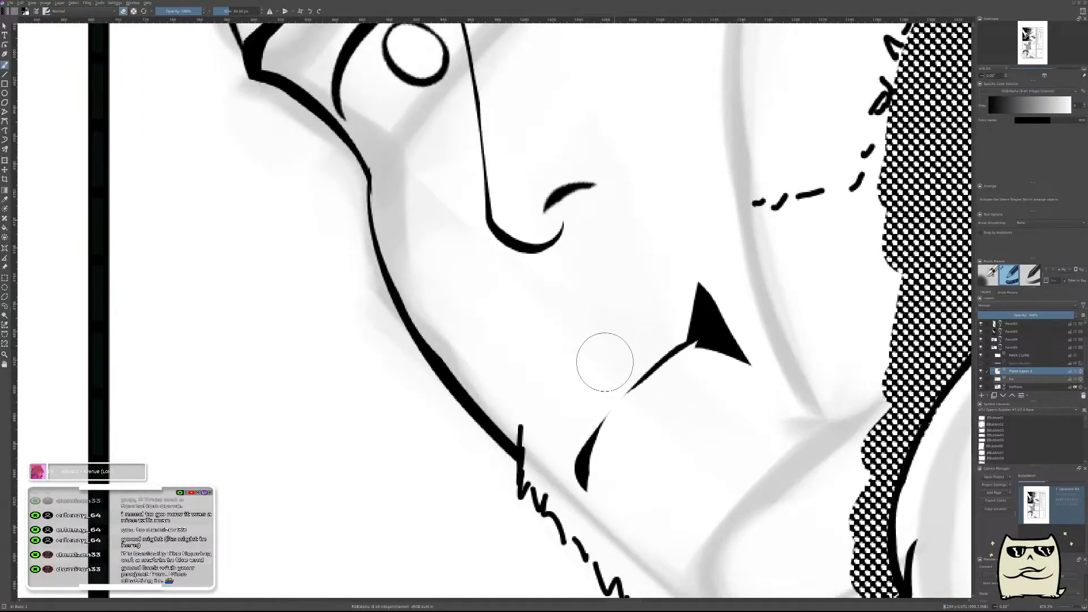
# On a new layer, ink a tapering curve between the nose and the mouth, parallel to the upper lip line.
pyautogui.press('Insert')
pyautogui.moveTo(567, 378)
pyautogui.mouseDown()
pyautogui.moveTo(585, 387)
pyautogui.moveTo(576, 383)
pyautogui.mouseUp()
pyautogui.press('e')
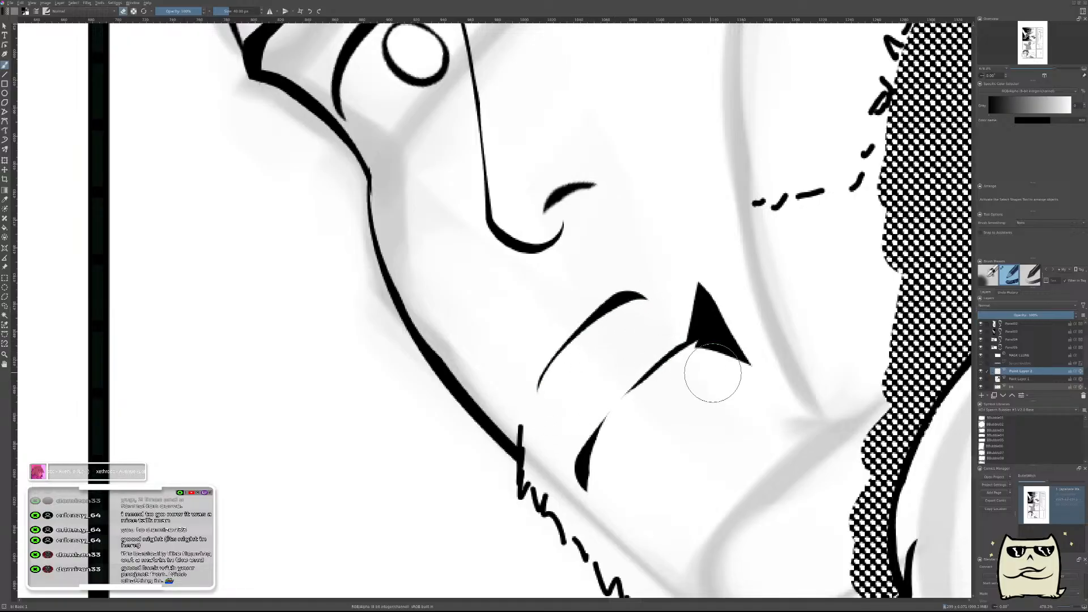
pyautogui.scroll(-4, 709, 371)
pyautogui.scroll(3, 736, 364)
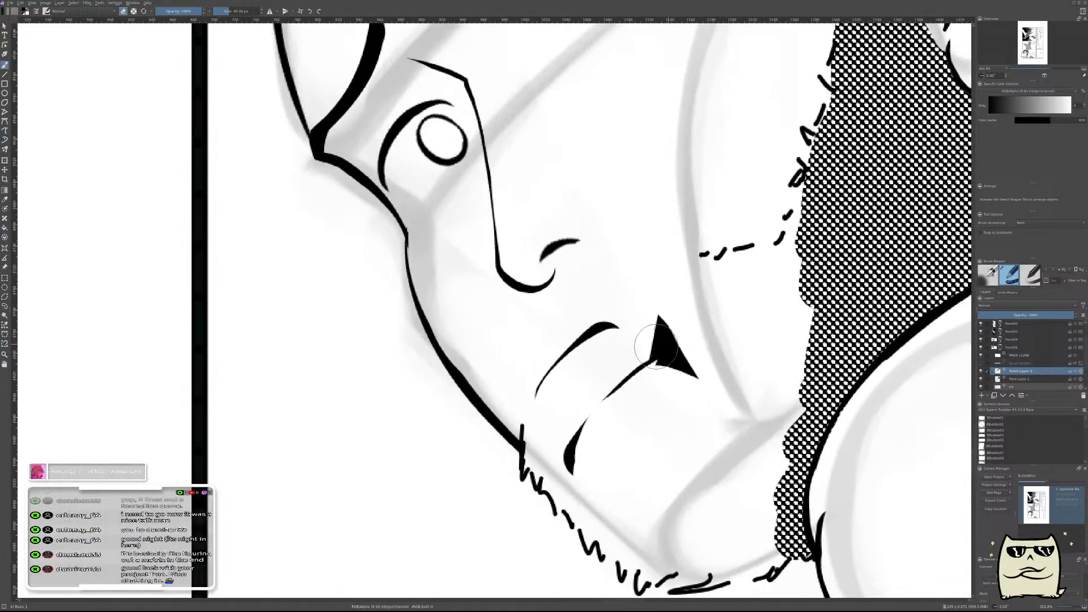
pyautogui.scroll(-4, 594, 357)
pyautogui.scroll(4, 645, 330)
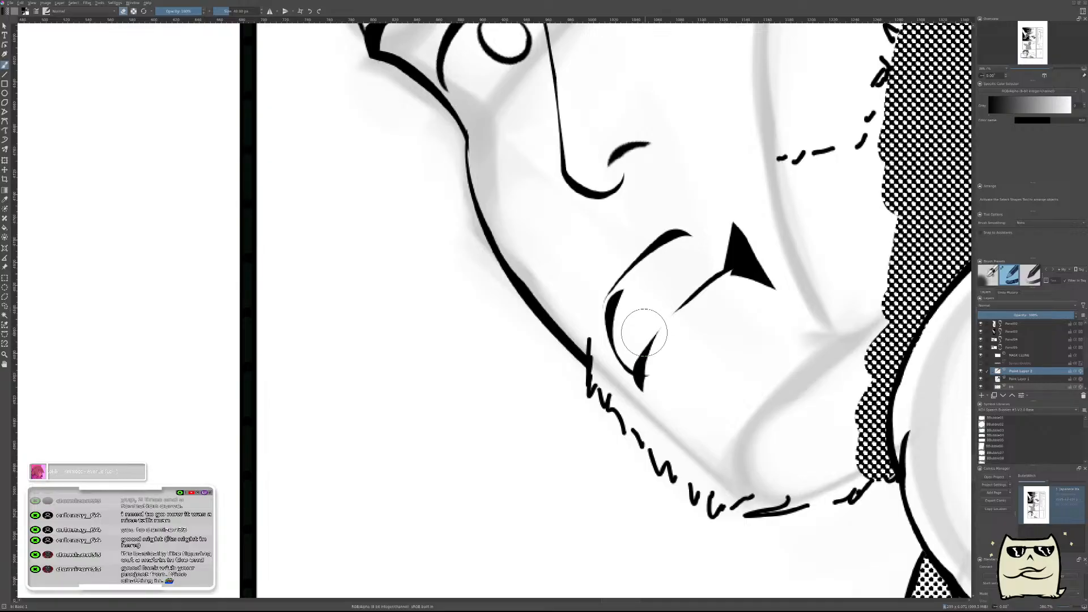
# Ink a thin curve from the lower end of the new lip stroke down to the mouth's far corner.
pyautogui.press('t')
pyautogui.moveTo(725, 360); pyautogui.dragTo(707, 355)
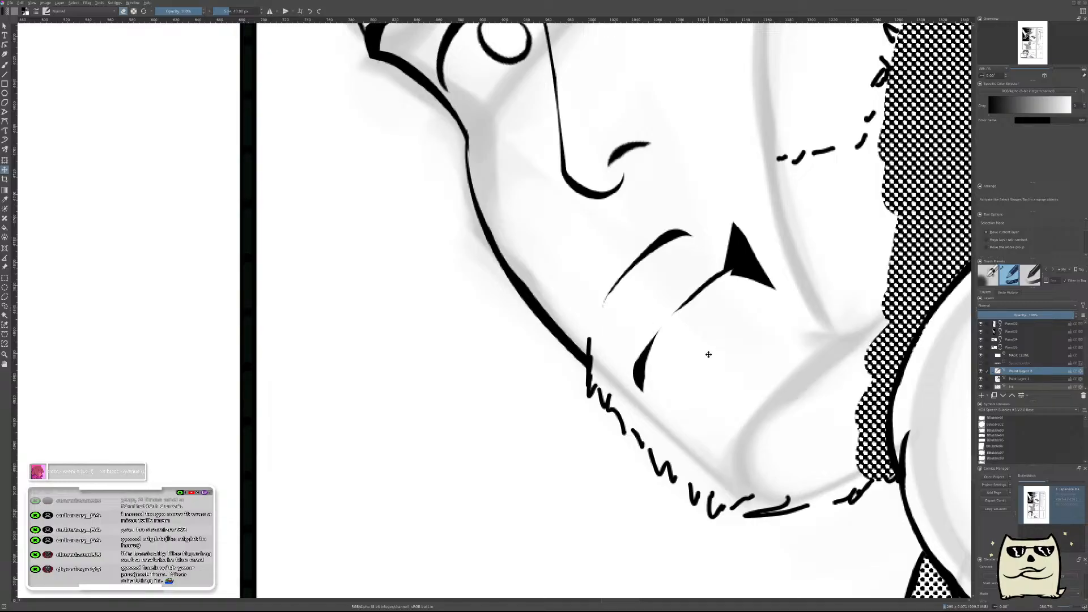
pyautogui.press('b')
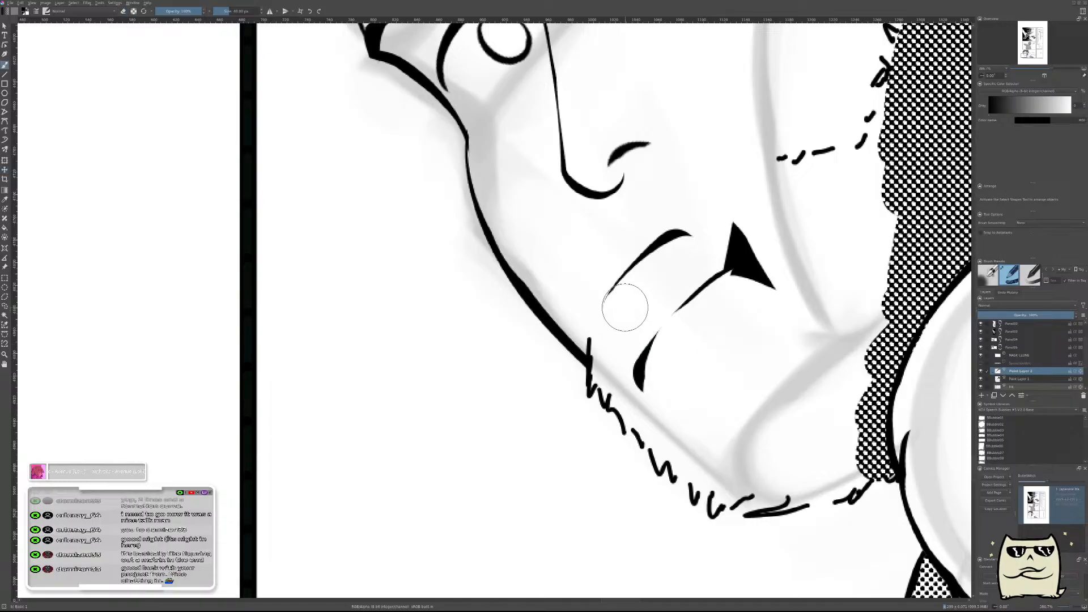
pyautogui.moveTo(625, 308); pyautogui.dragTo(642, 360)
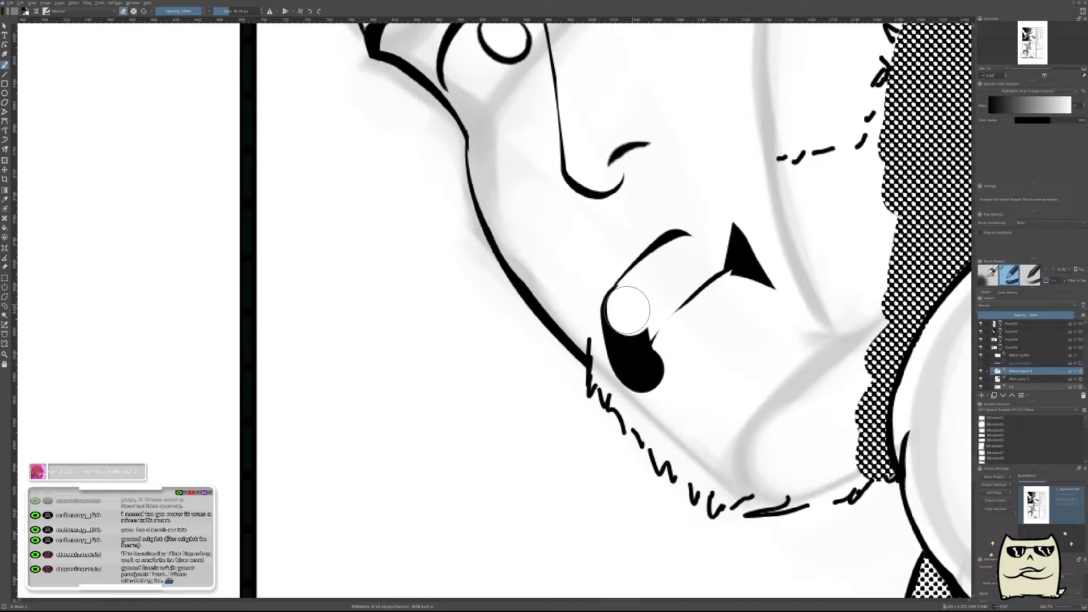
pyautogui.hotkey('ctrl', 'z')
pyautogui.moveTo(656, 333); pyautogui.dragTo(639, 390)
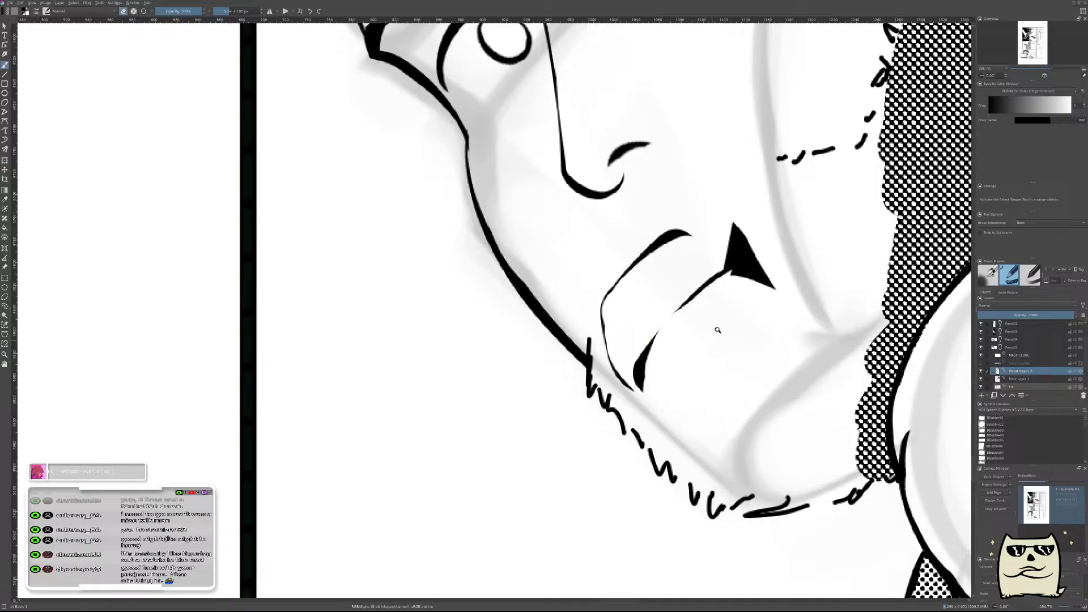
# Shift the lip outline layer slightly closer to the mouth line and the black wedge.
pyautogui.scroll(-3, 666, 414)
pyautogui.scroll(3, 666, 414)
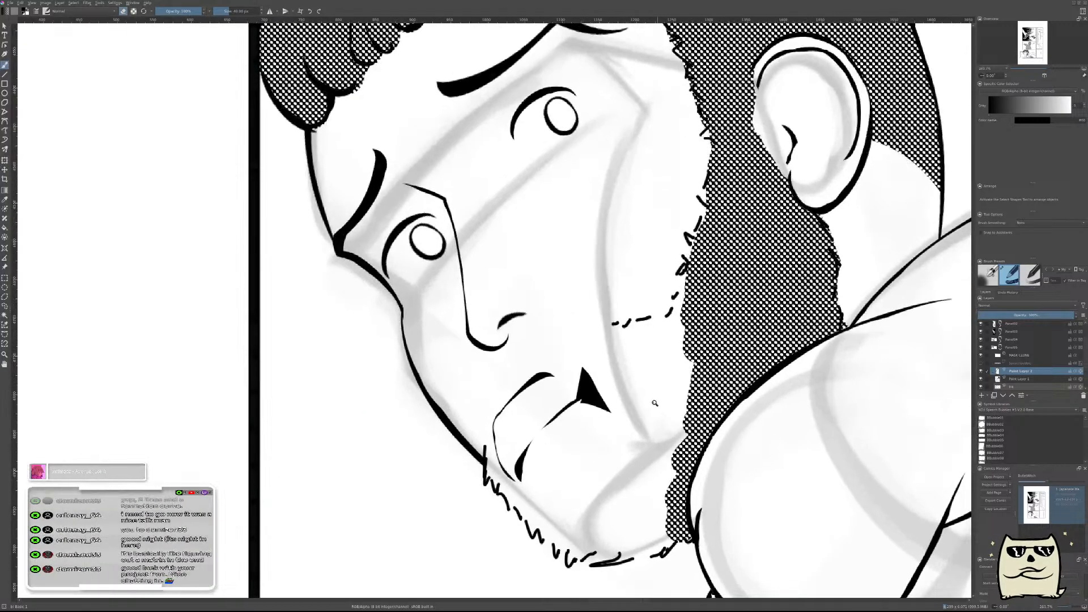
pyautogui.press('t')
pyautogui.moveTo(656, 408); pyautogui.dragTo(654, 412)
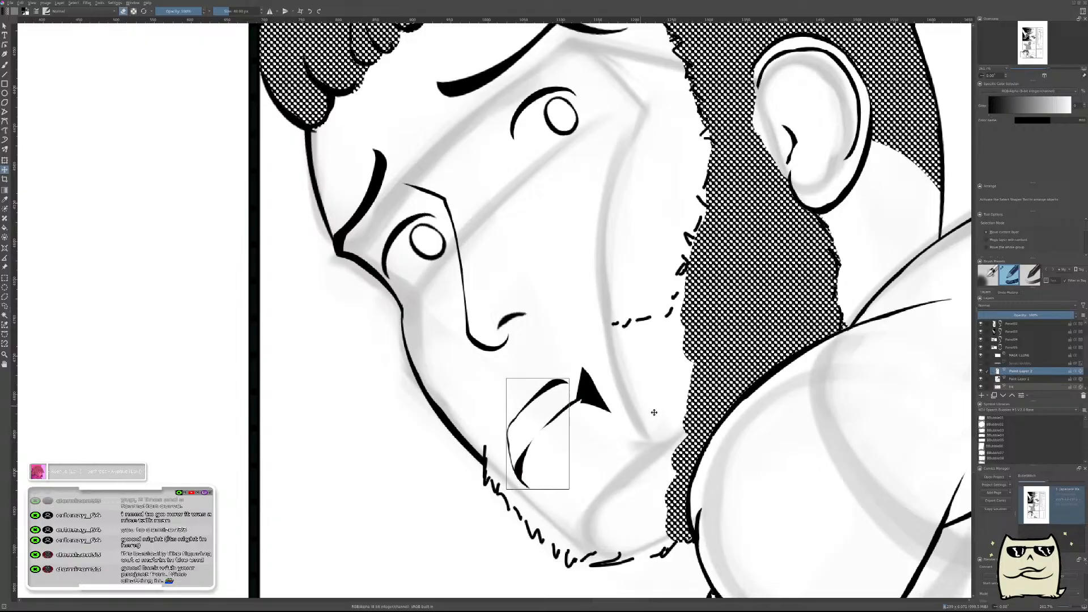
pyautogui.press('b')
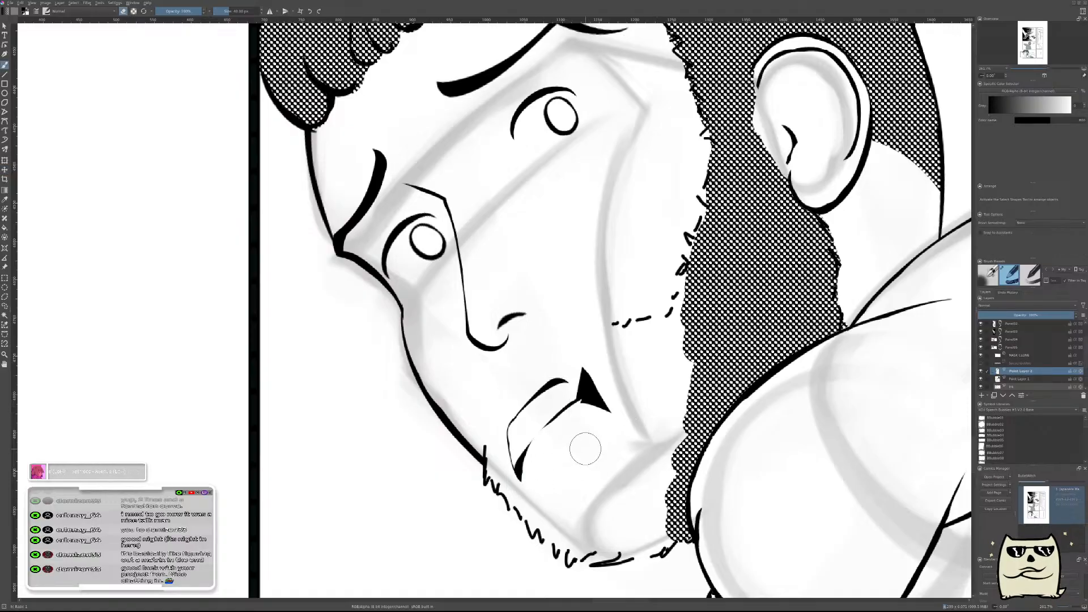
pyautogui.scroll(-5, 584, 448)
pyautogui.scroll(5, 586, 446)
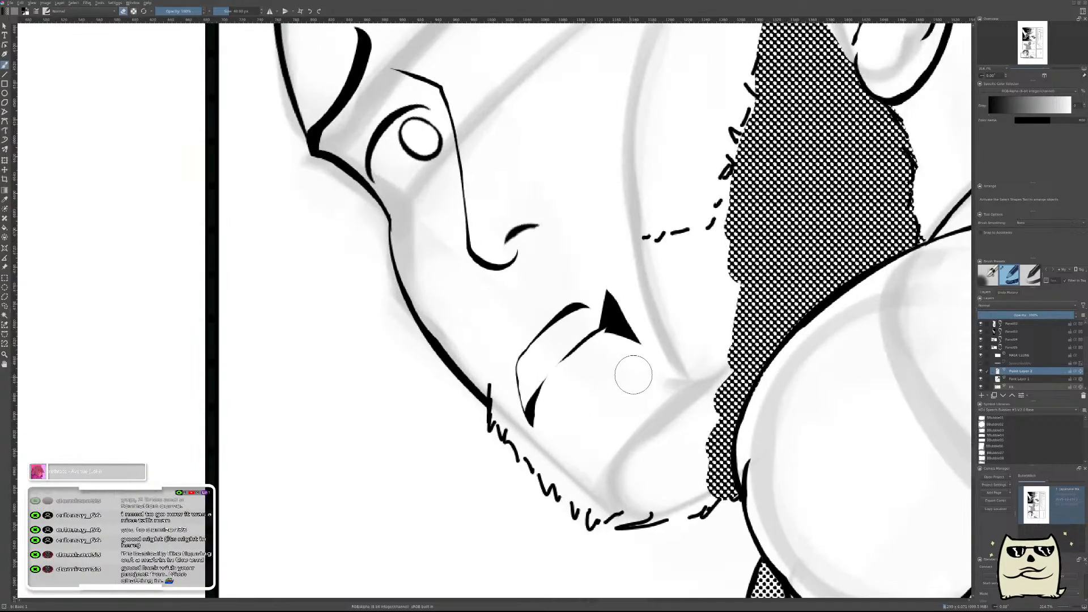
# Examine the face in mirrored view and the character's expression sheet for the mouth and beard shapes.
pyautogui.scroll(-2, 649, 376)
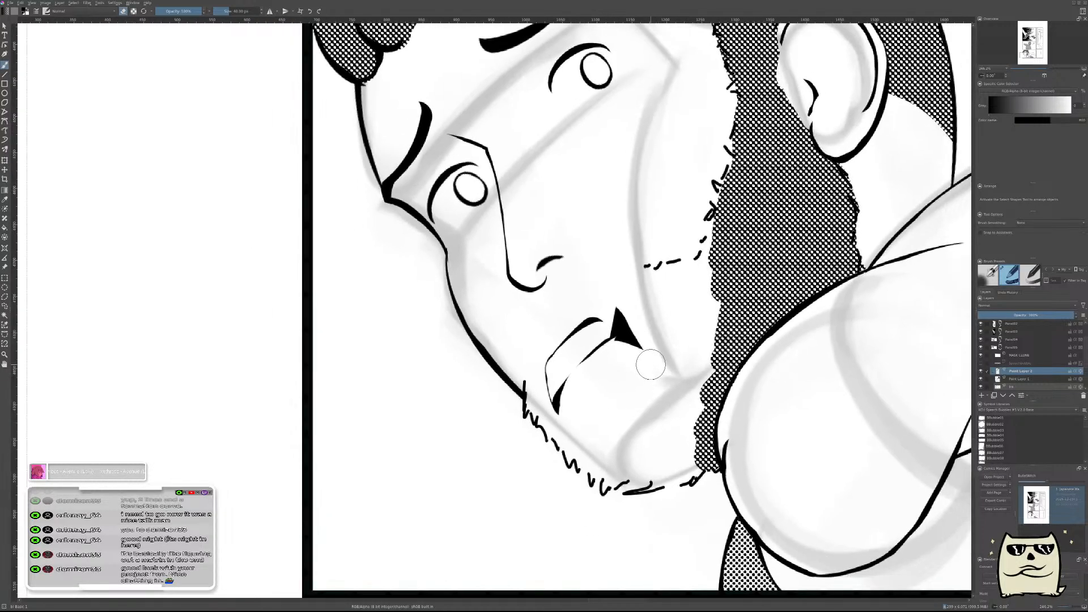
pyautogui.press('m')
pyautogui.moveTo(508, 363); pyautogui.dragTo(631, 368)
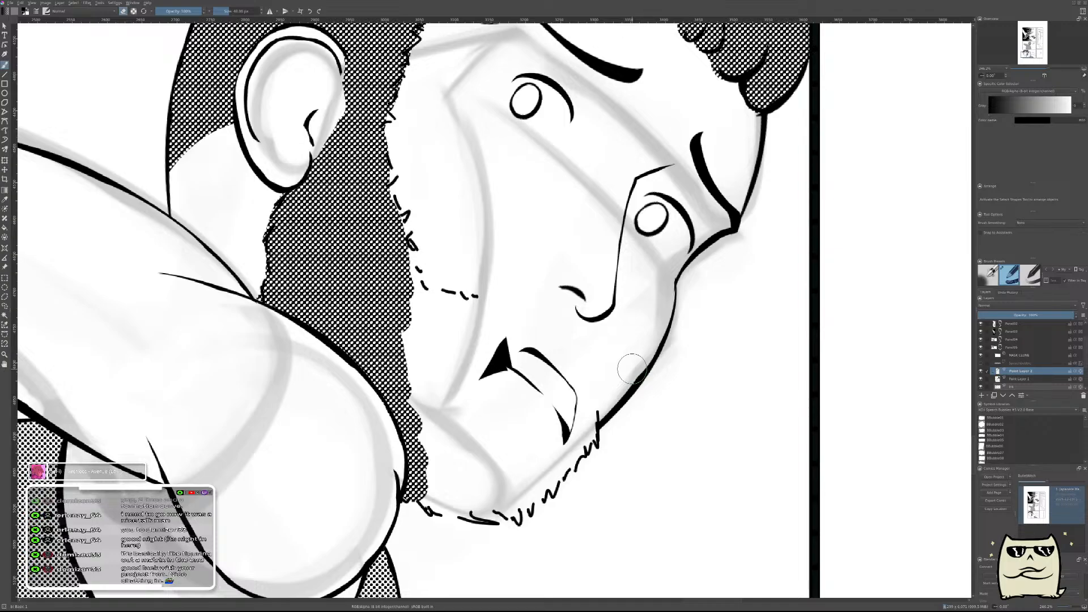
pyautogui.press('m')
pyautogui.moveTo(631, 368); pyautogui.dragTo(725, 397)
pyautogui.moveTo(667, 265); pyautogui.dragTo(751, 315)
pyautogui.moveTo(531, 361); pyautogui.dragTo(867, 300)
pyautogui.moveTo(598, 398); pyautogui.dragTo(785, 335)
pyautogui.moveTo(669, 311); pyautogui.dragTo(748, 377)
pyautogui.moveTo(711, 342); pyautogui.dragTo(713, 403)
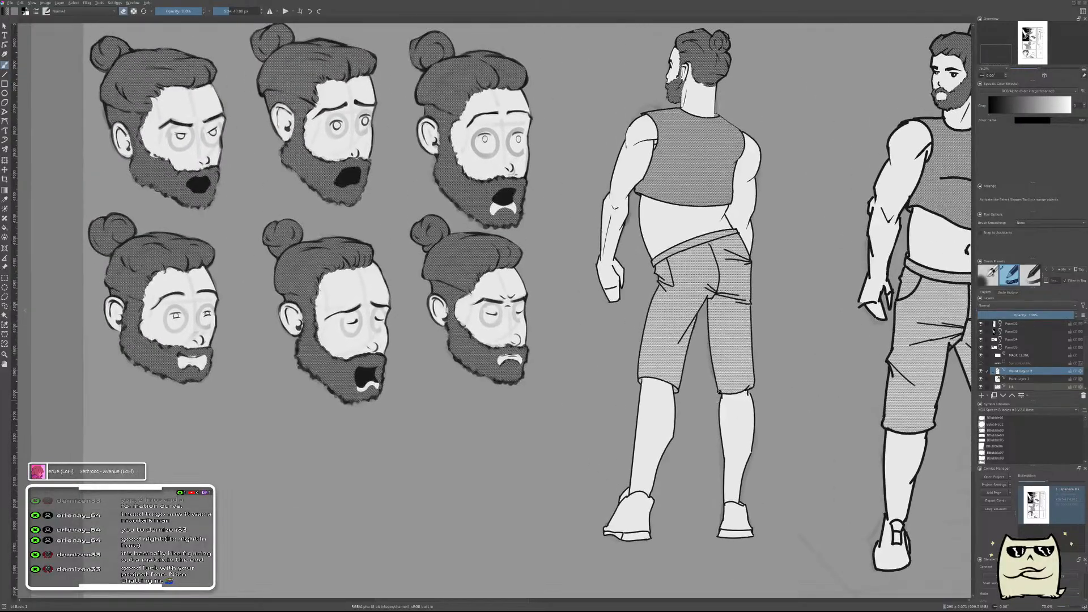
pyautogui.moveTo(734, 352); pyautogui.dragTo(542, 303)
pyautogui.moveTo(790, 290); pyautogui.dragTo(445, 377)
pyautogui.moveTo(753, 318); pyautogui.dragTo(636, 315)
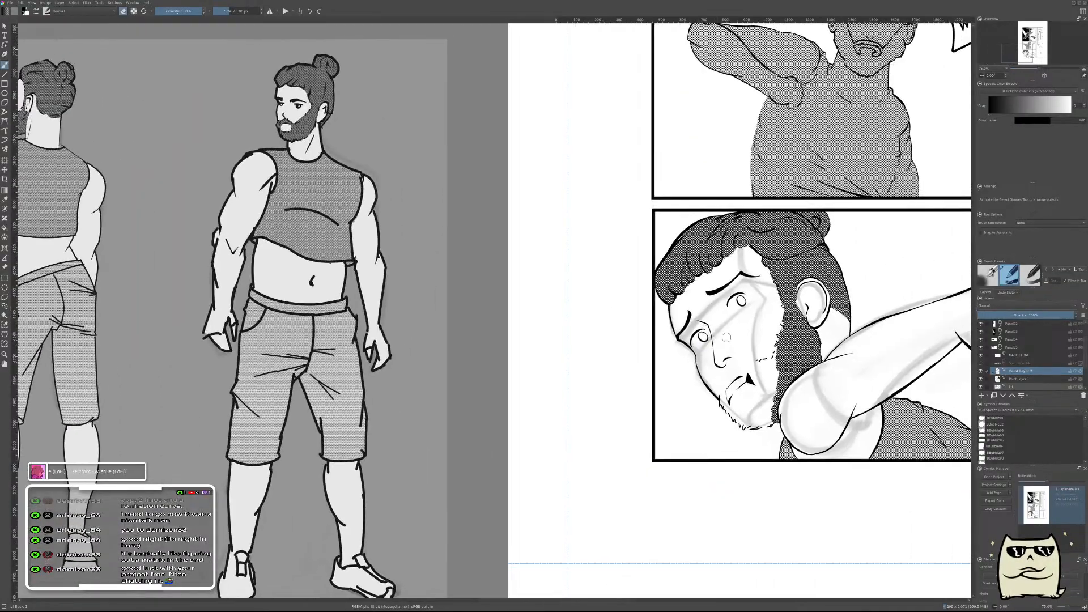
pyautogui.moveTo(735, 377)
pyautogui.mouseDown()
pyautogui.moveTo(747, 348)
pyautogui.moveTo(716, 351)
pyautogui.moveTo(635, 407)
pyautogui.mouseUp()
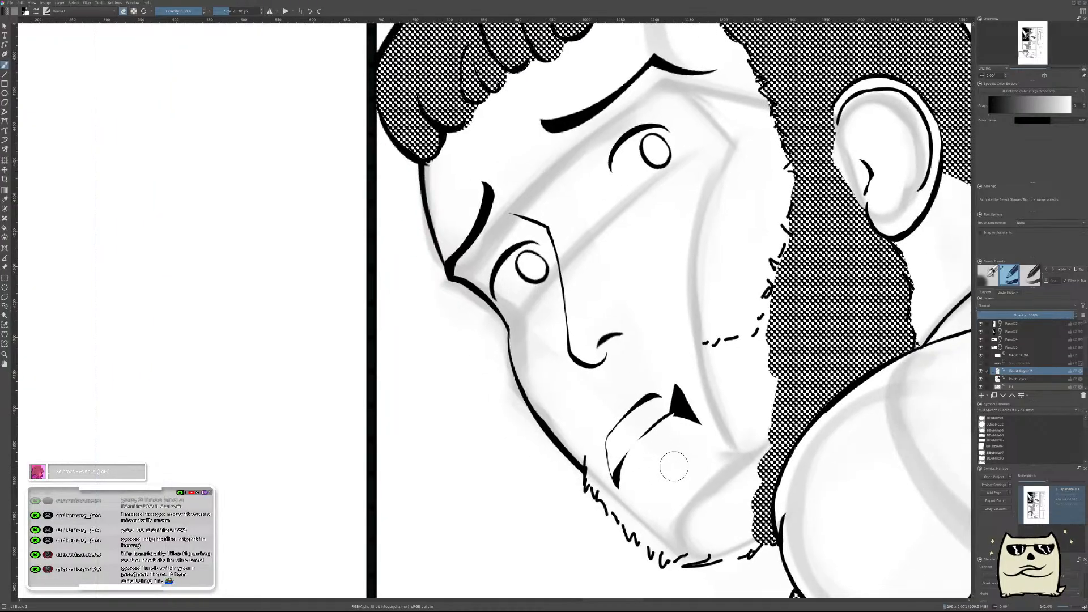
# Merge and clear the mouth drawing, and ink a broken moustache outline from the cheek beard under the nose to the chin beard.
pyautogui.hotkey('ctrl', 'e')
pyautogui.press('Delete')
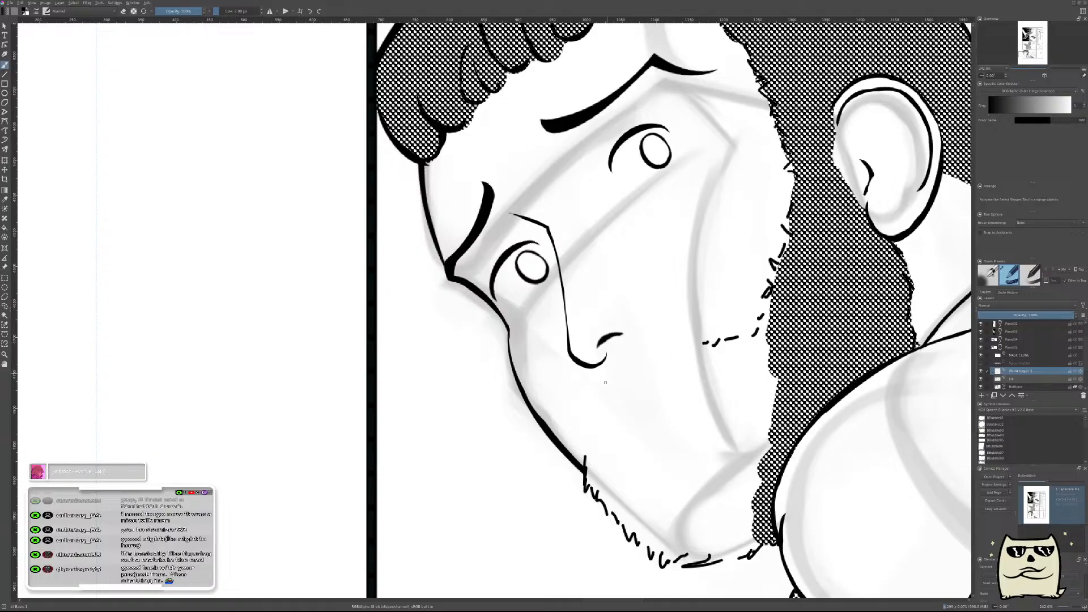
pyautogui.moveTo(601, 377); pyautogui.dragTo(600, 381)
pyautogui.moveTo(593, 390); pyautogui.dragTo(591, 402)
pyautogui.moveTo(588, 448); pyautogui.dragTo(587, 457)
pyautogui.hotkey('ctrl', 'z')
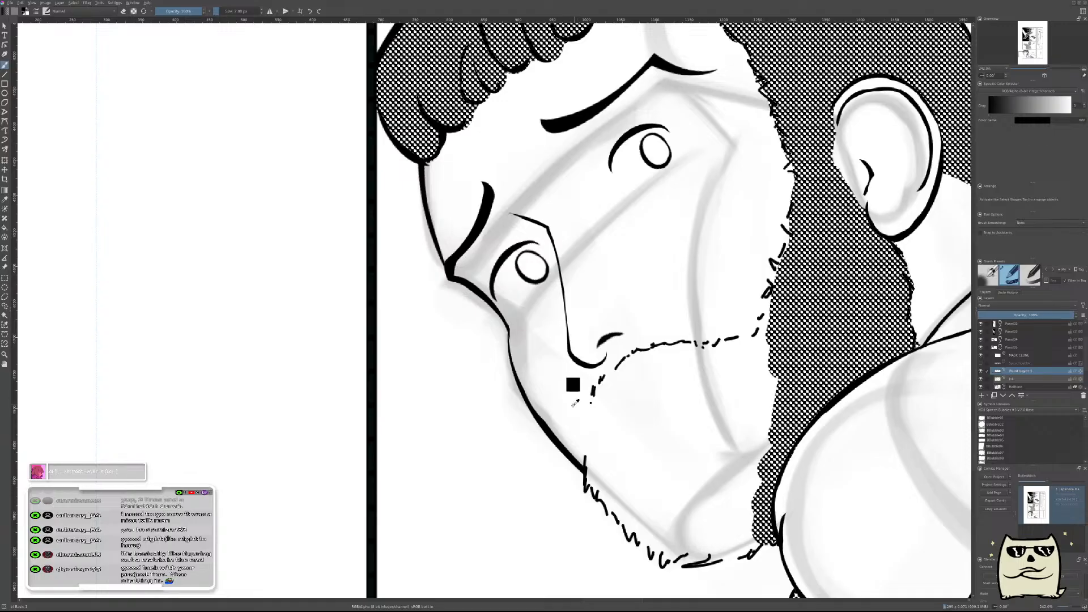
pyautogui.moveTo(585, 397); pyautogui.dragTo(584, 441)
# Examine the mirrored page and the bearded head references for how the moustache and mouth are drawn.
pyautogui.moveTo(698, 391); pyautogui.dragTo(688, 346)
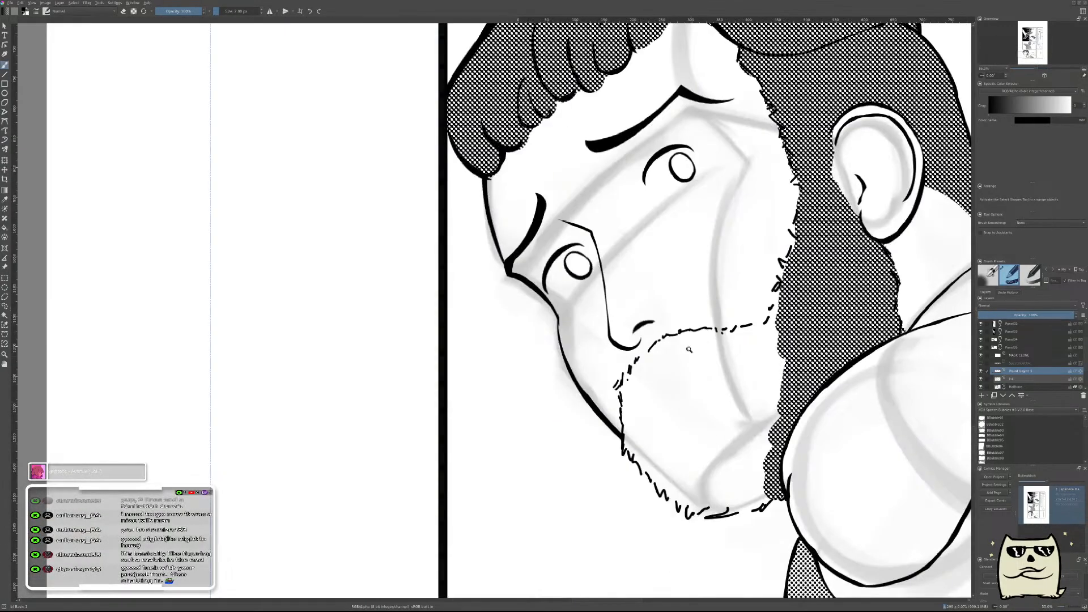
pyautogui.press('m')
pyautogui.moveTo(505, 439); pyautogui.dragTo(797, 426)
pyautogui.moveTo(707, 388)
pyautogui.mouseDown()
pyautogui.moveTo(704, 435)
pyautogui.moveTo(704, 389)
pyautogui.mouseUp()
pyautogui.moveTo(880, 269); pyautogui.dragTo(470, 510)
pyautogui.moveTo(559, 350); pyautogui.dragTo(560, 310)
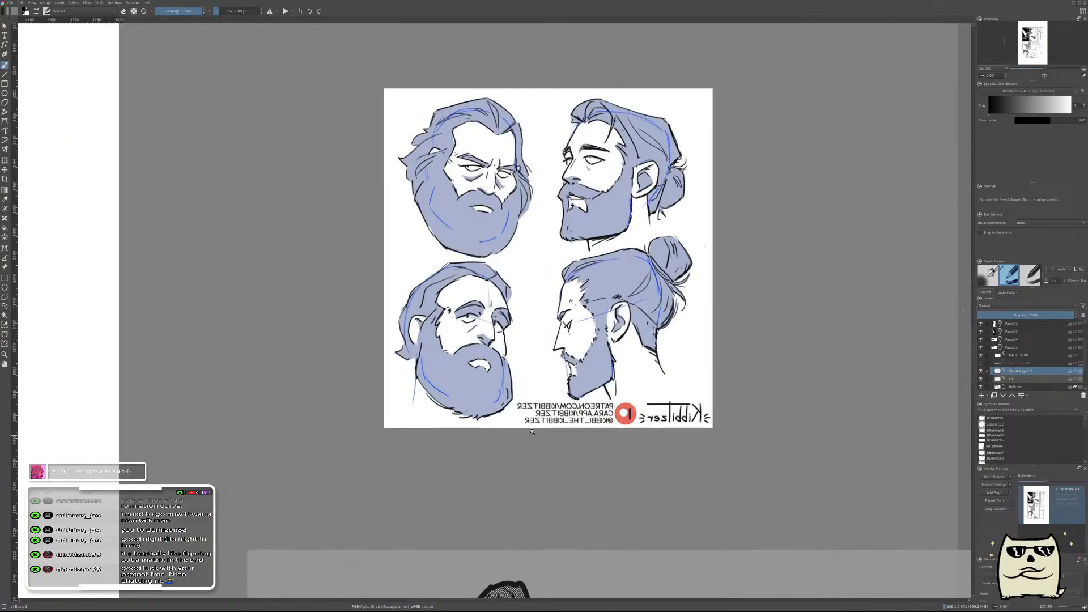
pyautogui.moveTo(534, 431); pyautogui.dragTo(532, 460)
pyautogui.moveTo(452, 516); pyautogui.dragTo(704, 279)
pyautogui.moveTo(681, 319); pyautogui.dragTo(607, 429)
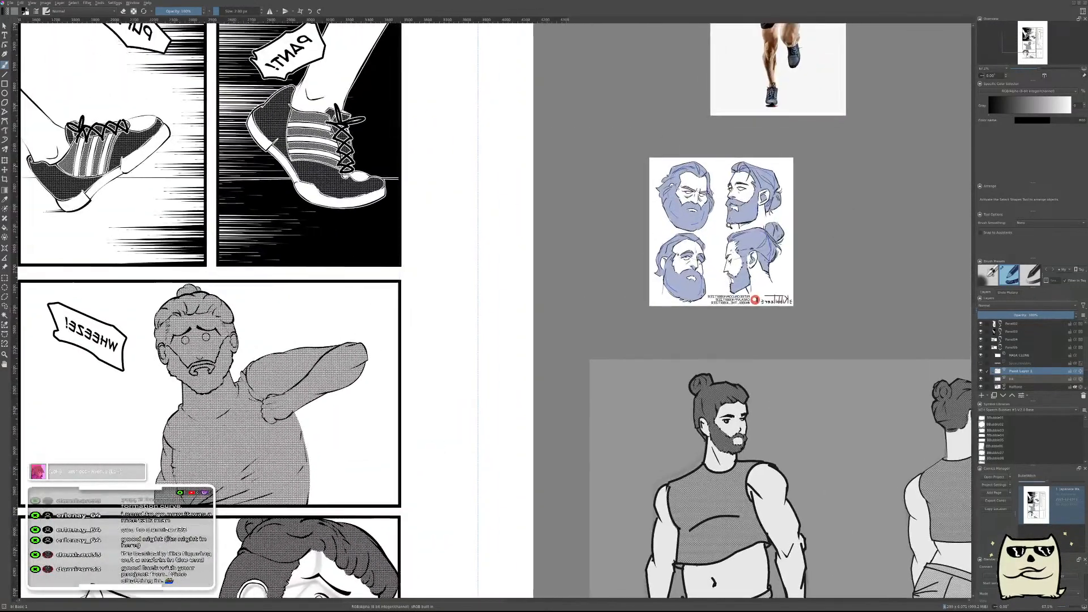
pyautogui.moveTo(702, 242); pyautogui.dragTo(702, 224)
pyautogui.moveTo(584, 353); pyautogui.dragTo(719, 126)
pyautogui.moveTo(455, 425); pyautogui.dragTo(750, 162)
pyautogui.moveTo(547, 453); pyautogui.dragTo(550, 431)
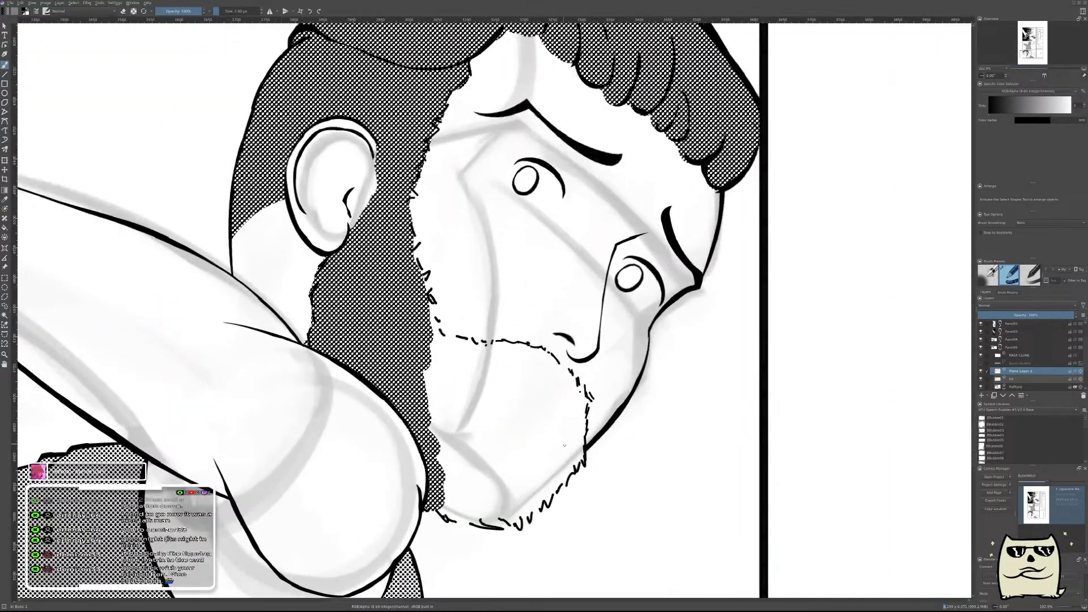
# Ink a broken inner beard line below the mouth area and continue it with short dashes up toward the cheek.
pyautogui.press('m')
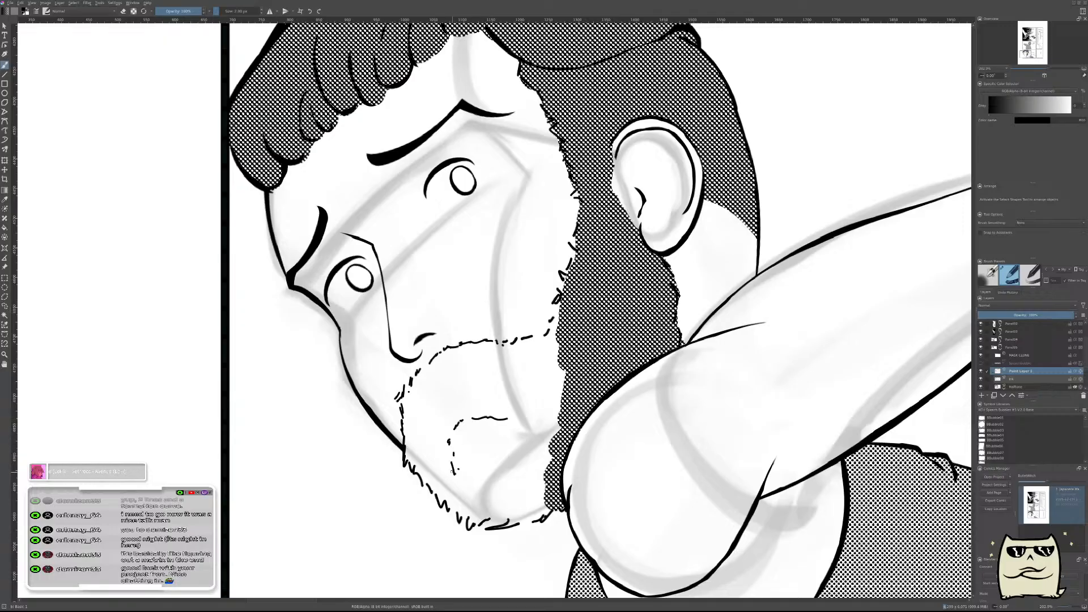
pyautogui.moveTo(499, 409); pyautogui.dragTo(541, 416)
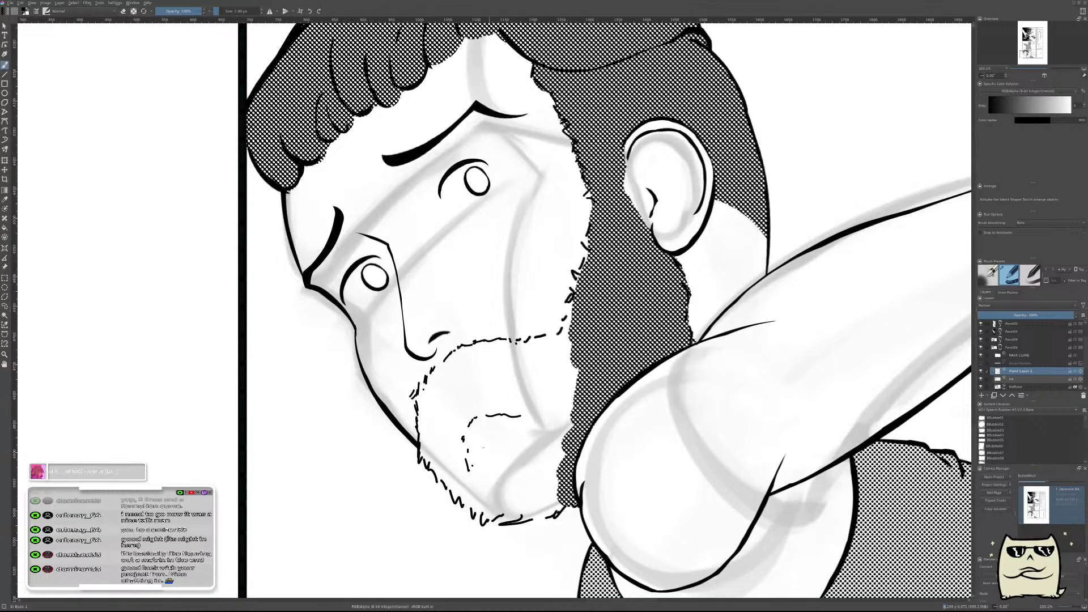
pyautogui.moveTo(557, 380); pyautogui.dragTo(555, 425)
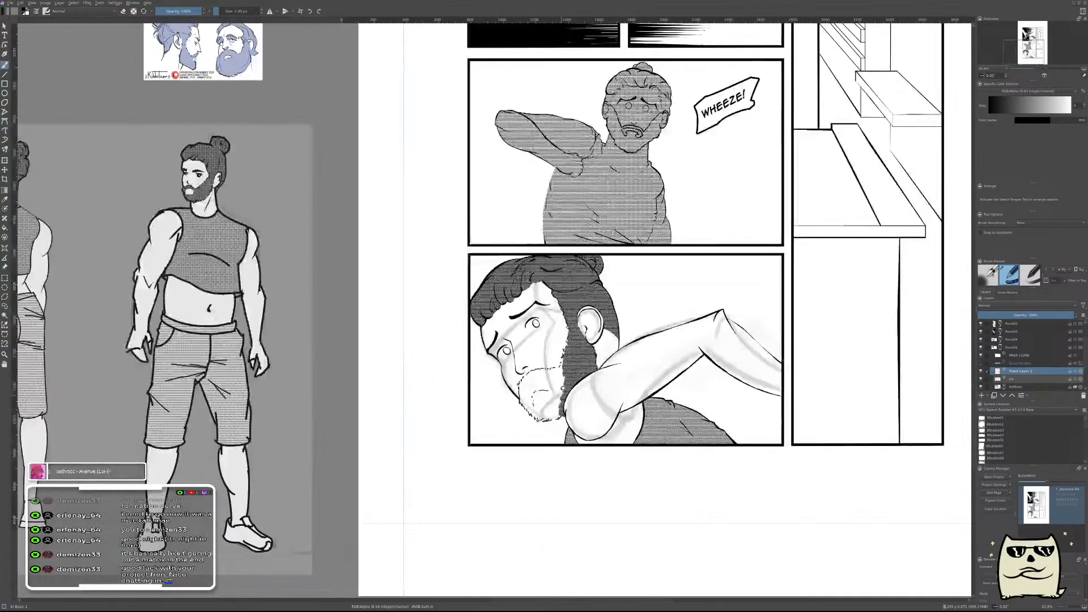
pyautogui.moveTo(560, 375); pyautogui.dragTo(560, 324)
pyautogui.moveTo(505, 429)
pyautogui.mouseDown()
pyautogui.moveTo(508, 418)
pyautogui.moveTo(506, 436)
pyautogui.mouseUp()
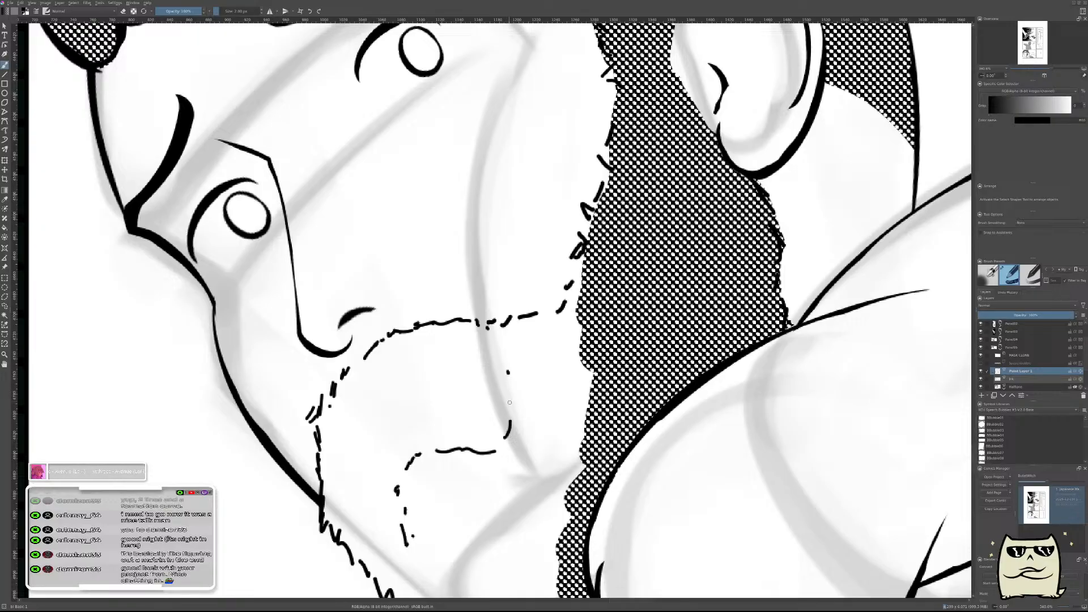
pyautogui.hotkey('ctrl', 'z')
pyautogui.moveTo(510, 409); pyautogui.dragTo(509, 395)
# Add short dashes linking the lower end of the inner beard line to the chin beard's front edge.
pyautogui.moveTo(386, 541); pyautogui.dragTo(543, 357)
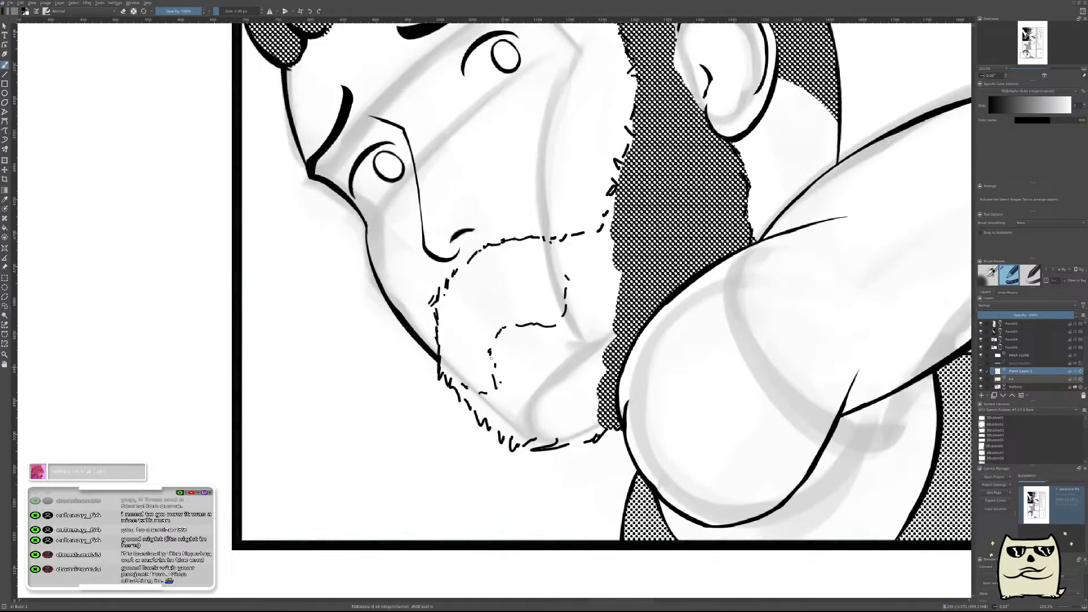
pyautogui.moveTo(478, 335); pyautogui.dragTo(511, 298)
pyautogui.moveTo(460, 369); pyautogui.dragTo(609, 219)
pyautogui.hotkey('ctrl', 'z')
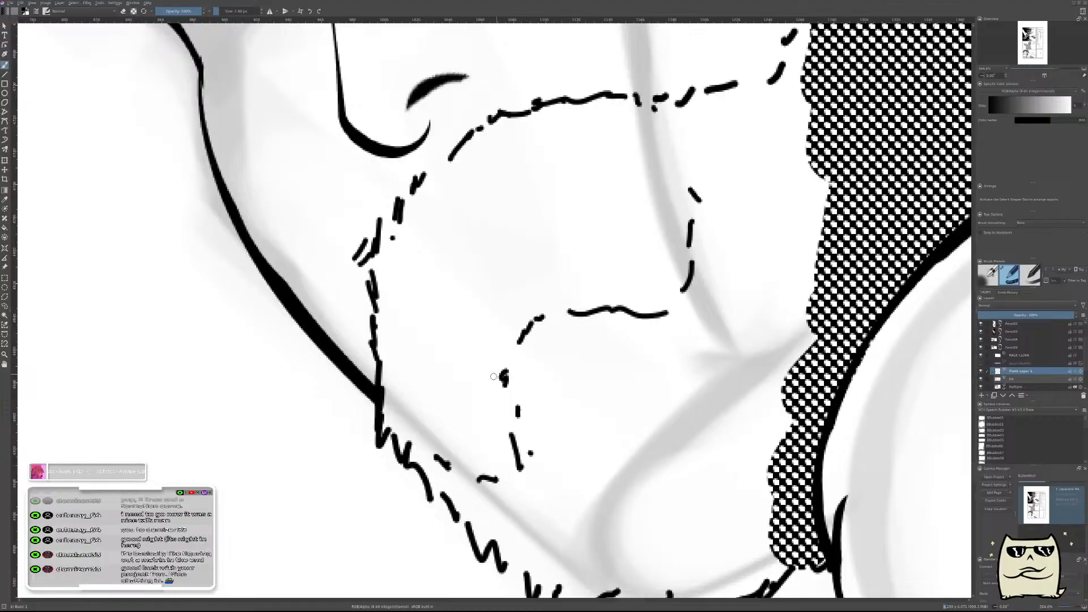
pyautogui.moveTo(688, 286); pyautogui.dragTo(590, 411)
pyautogui.moveTo(945, 103); pyautogui.dragTo(685, 365)
# Examine the reference sheet of bearded heads for how the moustache and chin beard frame the mouth.
pyautogui.moveTo(908, 219)
pyautogui.mouseDown()
pyautogui.moveTo(661, 338)
pyautogui.moveTo(459, 214)
pyautogui.mouseUp()
pyautogui.scroll(5, 703, 403)
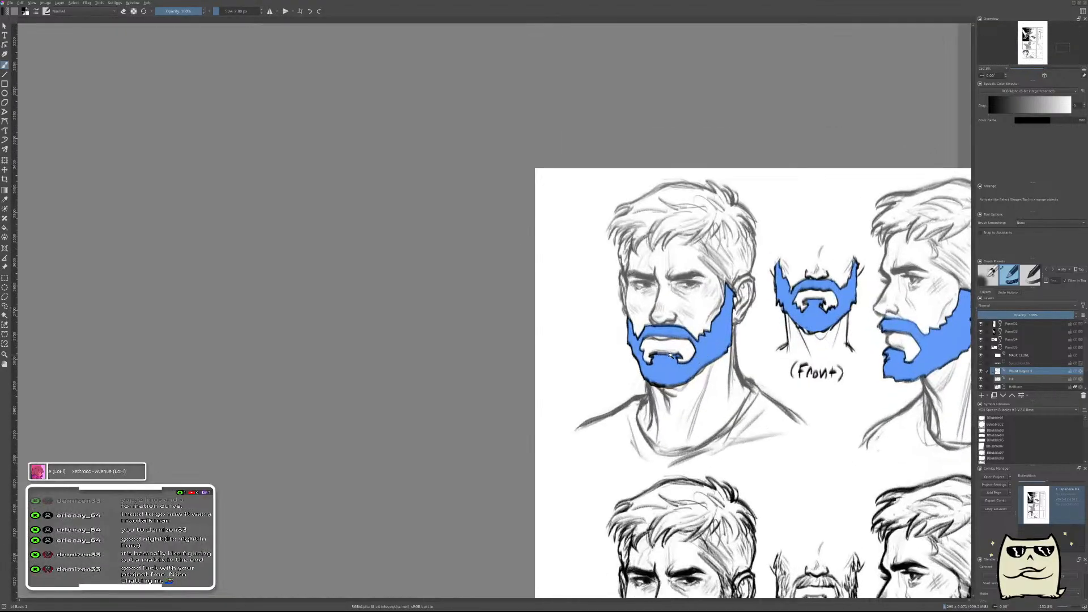
pyautogui.scroll(3, 699, 397)
pyautogui.scroll(-3, 678, 348)
pyautogui.scroll(-4, 697, 391)
pyautogui.scroll(-4, 722, 435)
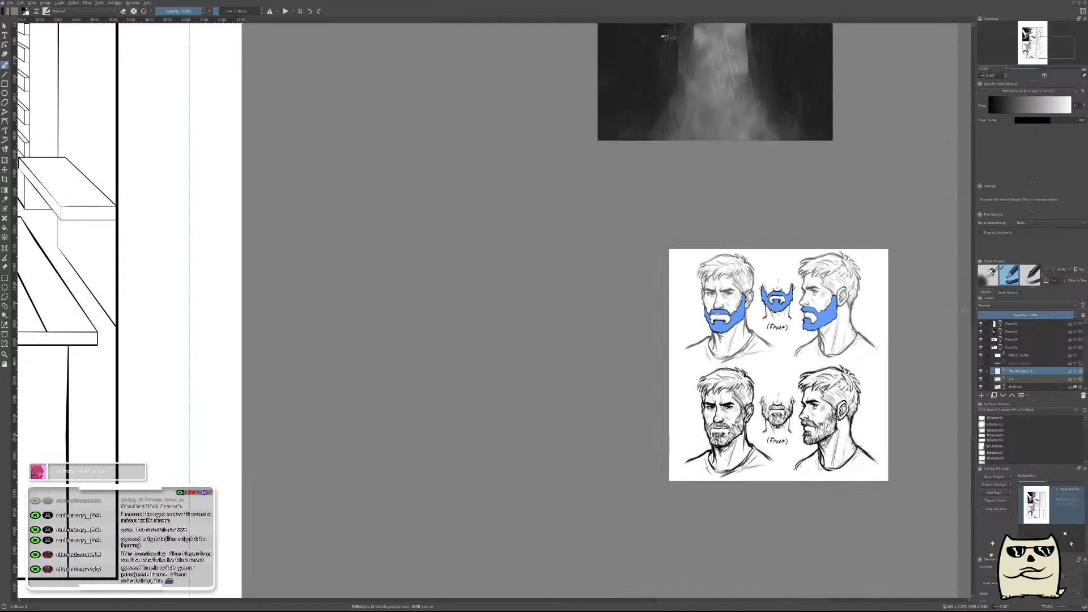
pyautogui.moveTo(537, 433); pyautogui.dragTo(879, 328)
pyautogui.moveTo(594, 423); pyautogui.dragTo(1035, 424)
# Select the broken inner beard outline, shift it slightly toward the chin and jaw, and remove the stray dot beneath it.
pyautogui.scroll(5, 515, 425)
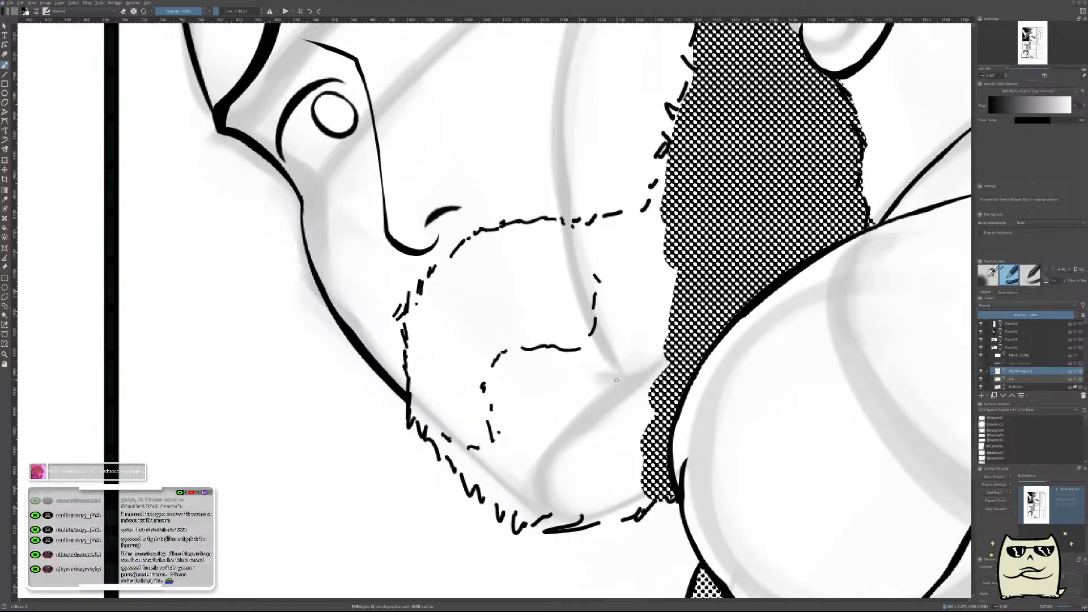
pyautogui.press('t')
pyautogui.moveTo(602, 412)
pyautogui.mouseDown()
pyautogui.moveTo(578, 374)
pyautogui.moveTo(582, 382)
pyautogui.mouseUp()
pyautogui.press('l')
pyautogui.moveTo(480, 327)
pyautogui.mouseDown()
pyautogui.moveTo(643, 281)
pyautogui.moveTo(591, 447)
pyautogui.mouseUp()
pyautogui.hotkey('ctrl', 't')
pyautogui.moveTo(552, 407)
pyautogui.mouseDown()
pyautogui.moveTo(575, 432)
pyautogui.moveTo(564, 422)
pyautogui.mouseUp()
pyautogui.press('Return')
pyautogui.hotkey('ctrl', 'shift', 'a')
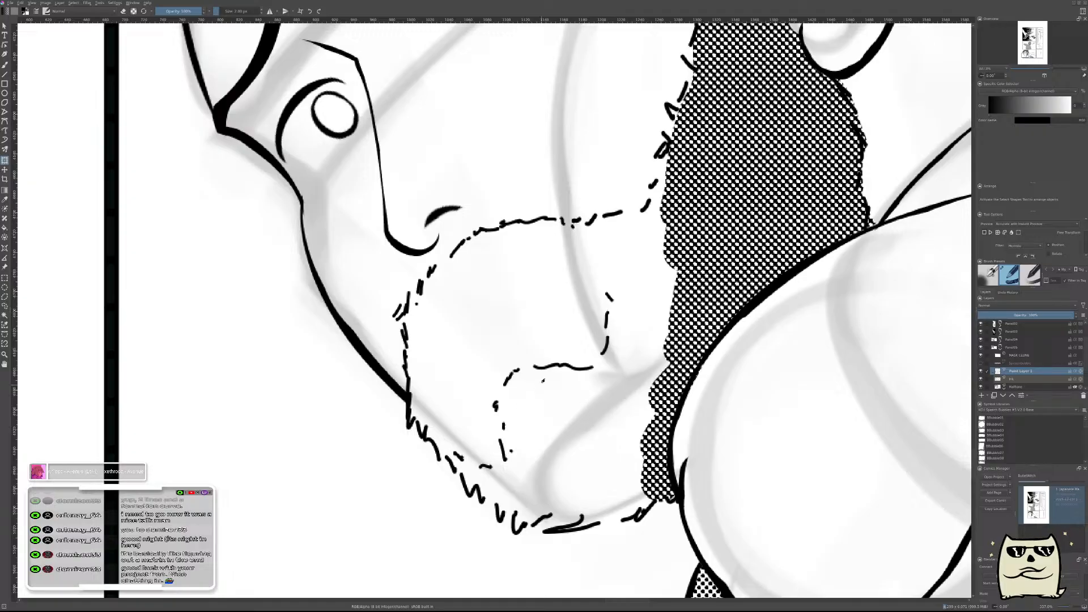
pyautogui.press('b')
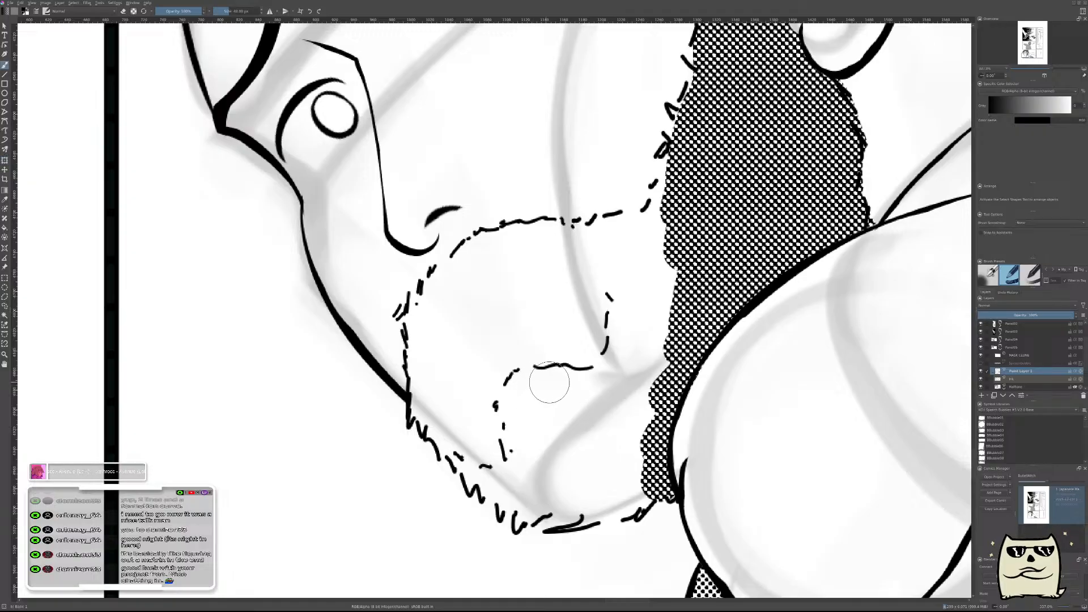
# On a new layer, paint a thick downturned mouth stroke and erase its underside into a thin tapered curve.
pyautogui.press('Insert')
pyautogui.moveTo(470, 417); pyautogui.dragTo(557, 340)
pyautogui.hotkey('ctrl', 'z')
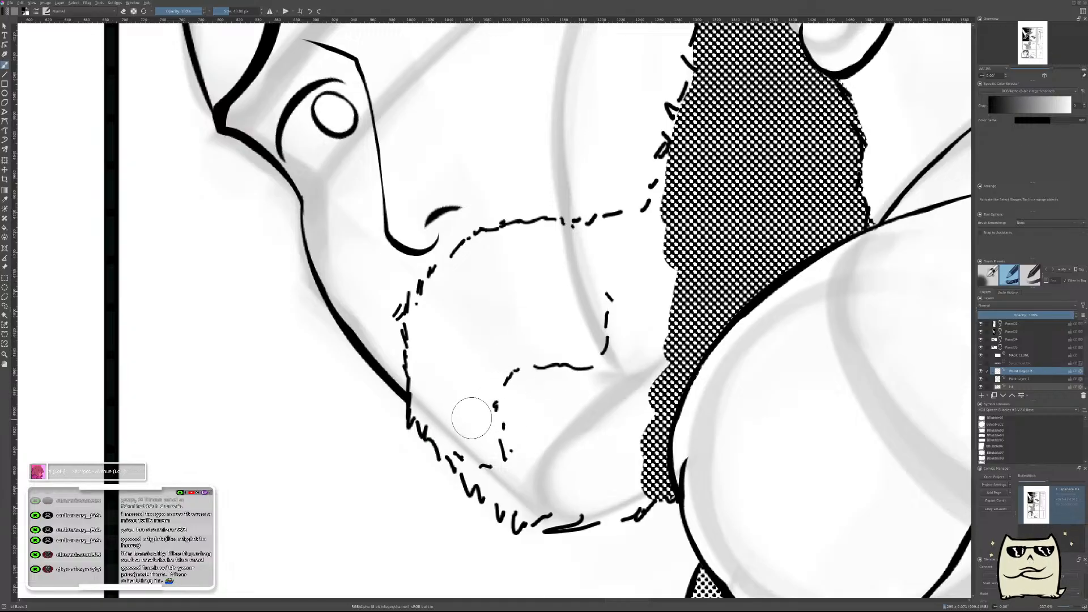
pyautogui.moveTo(471, 422); pyautogui.dragTo(592, 354)
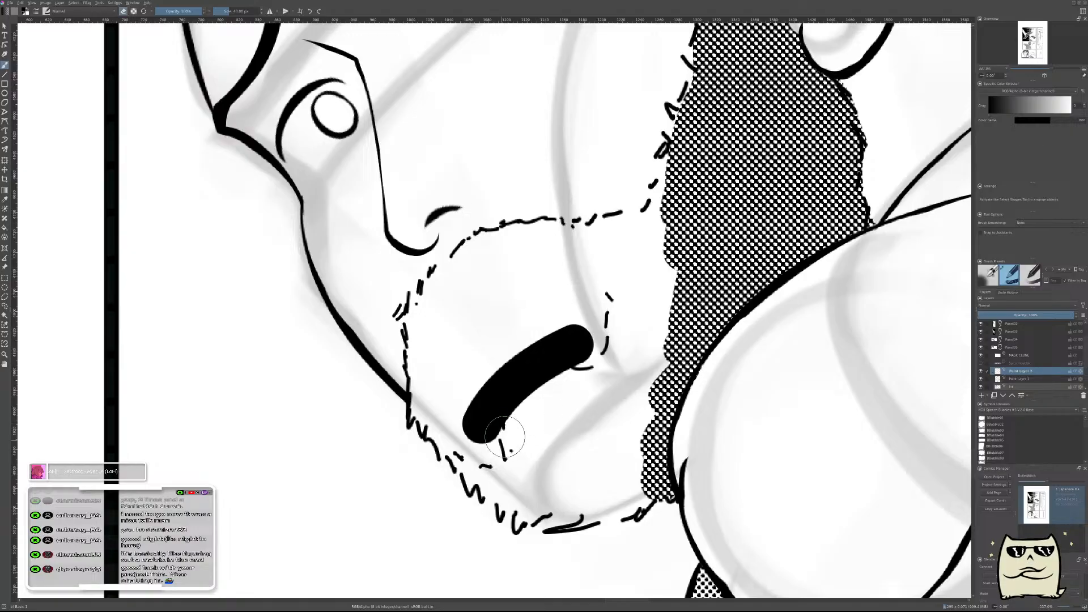
pyautogui.hotkey('ctrl', 'shift', 'z')
pyautogui.hotkey('ctrl', 'z')
pyautogui.hotkey('ctrl', 'shift', 'z')
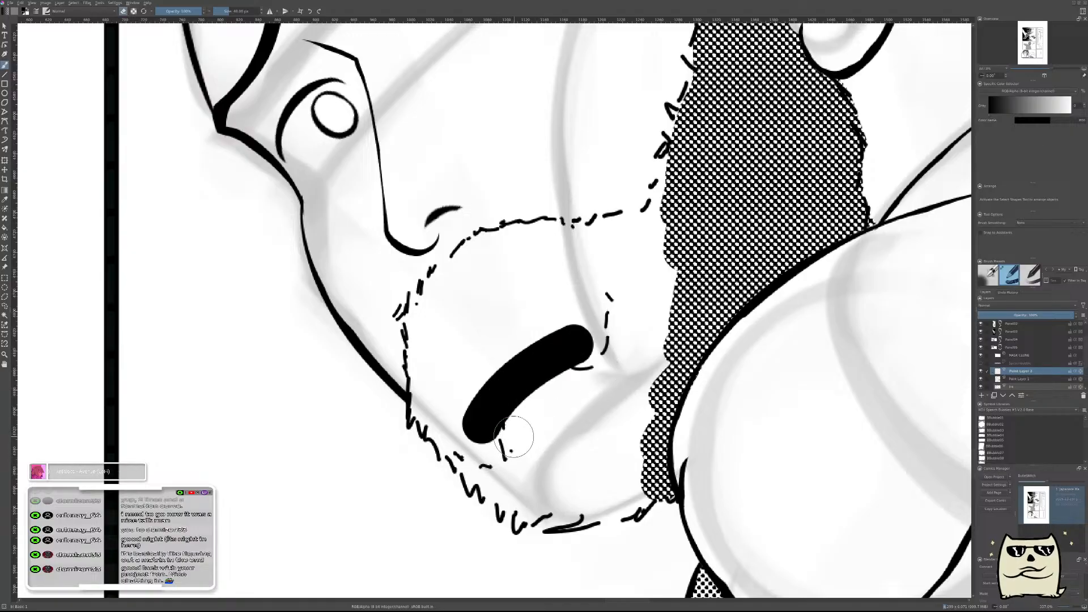
pyautogui.moveTo(499, 452)
pyautogui.mouseDown()
pyautogui.moveTo(537, 430)
pyautogui.moveTo(585, 363)
pyautogui.mouseUp()
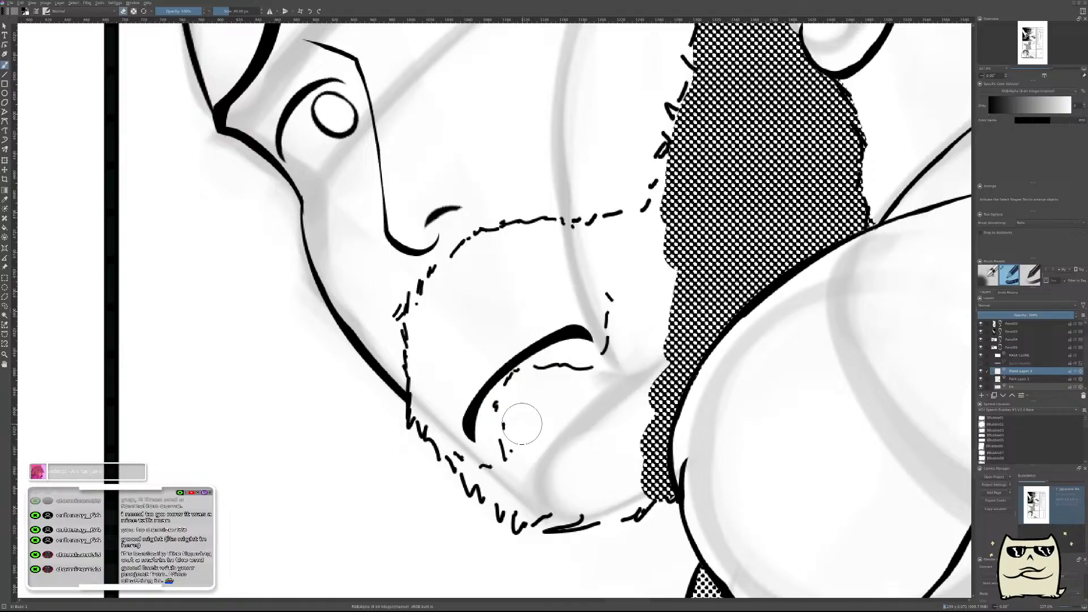
pyautogui.moveTo(506, 403)
pyautogui.mouseDown()
pyautogui.moveTo(560, 360)
pyautogui.moveTo(493, 446)
pyautogui.mouseUp()
# Adjust the placement of the mouth curve with a transform and check the face in mirrored view.
pyautogui.hotkey('ctrl', 't')
pyautogui.moveTo(715, 344); pyautogui.dragTo(719, 326)
pyautogui.press('Return')
pyautogui.click(718, 326)
pyautogui.scroll(-2, 733, 289)
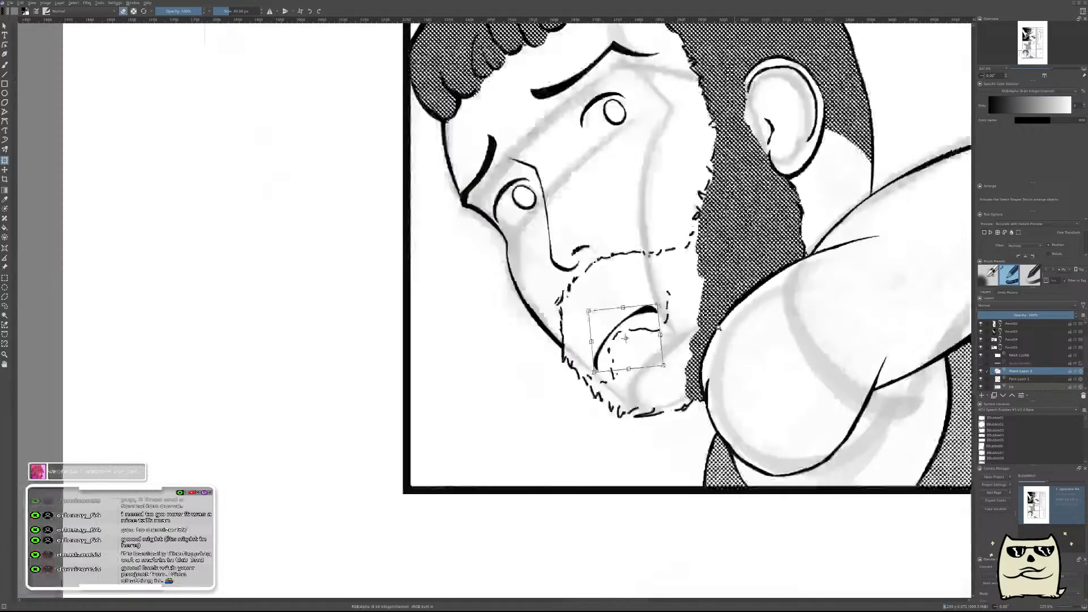
pyautogui.scroll(-2, 718, 328)
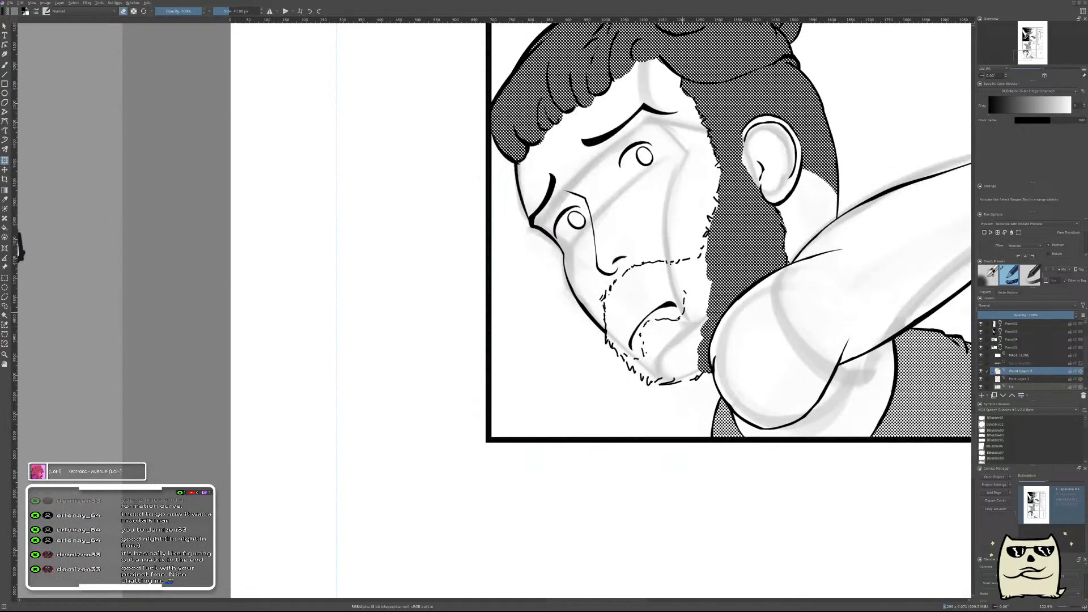
pyautogui.press('m')
pyautogui.moveTo(563, 378); pyautogui.dragTo(775, 471)
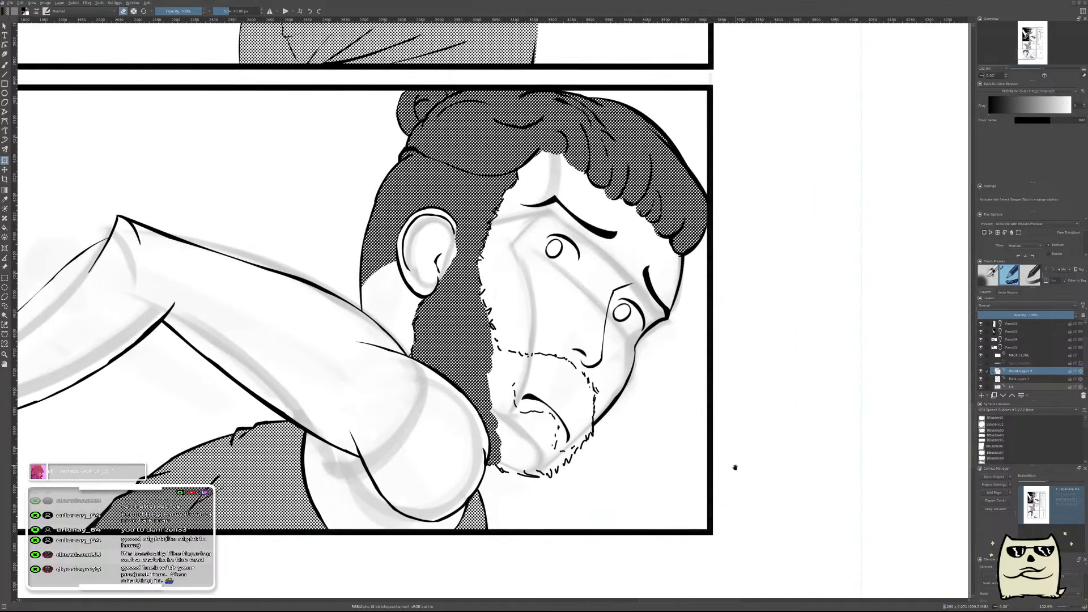
pyautogui.press('m')
pyautogui.moveTo(547, 413); pyautogui.dragTo(758, 404)
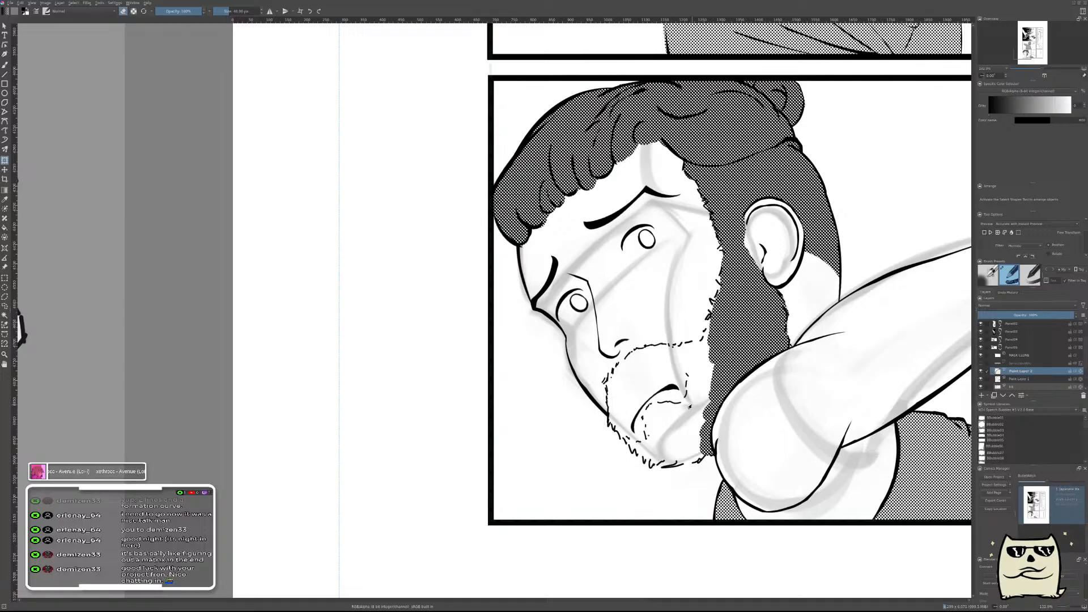
# Merge the broken beard outline layer into the layer below and add a new paint layer above the mouth curve.
pyautogui.click(980, 379)
pyautogui.click(1013, 379)
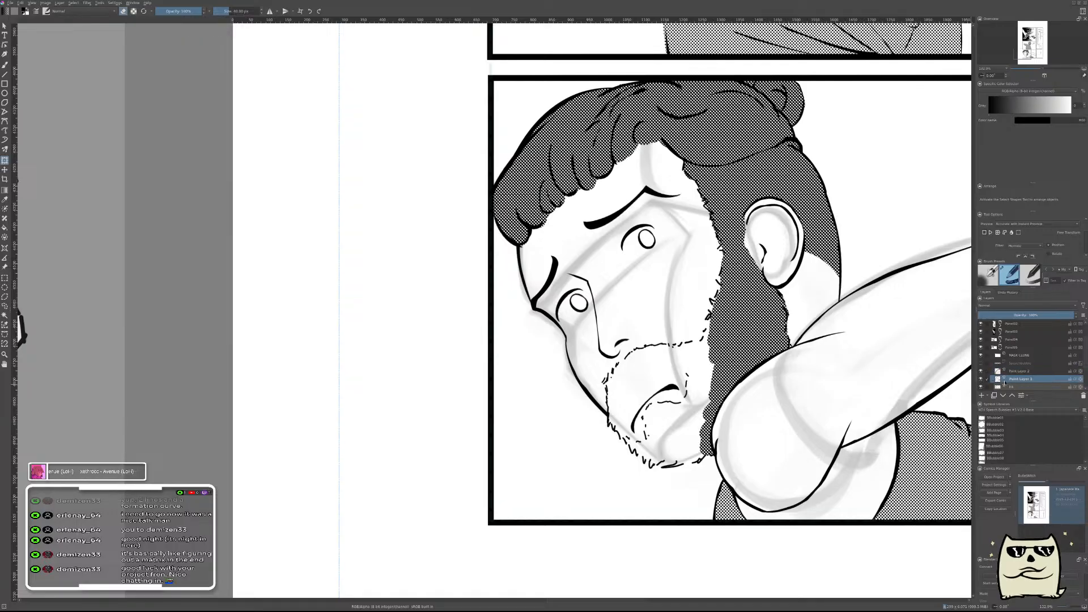
pyautogui.hotkey('ctrl', 'e')
pyautogui.click(1020, 371)
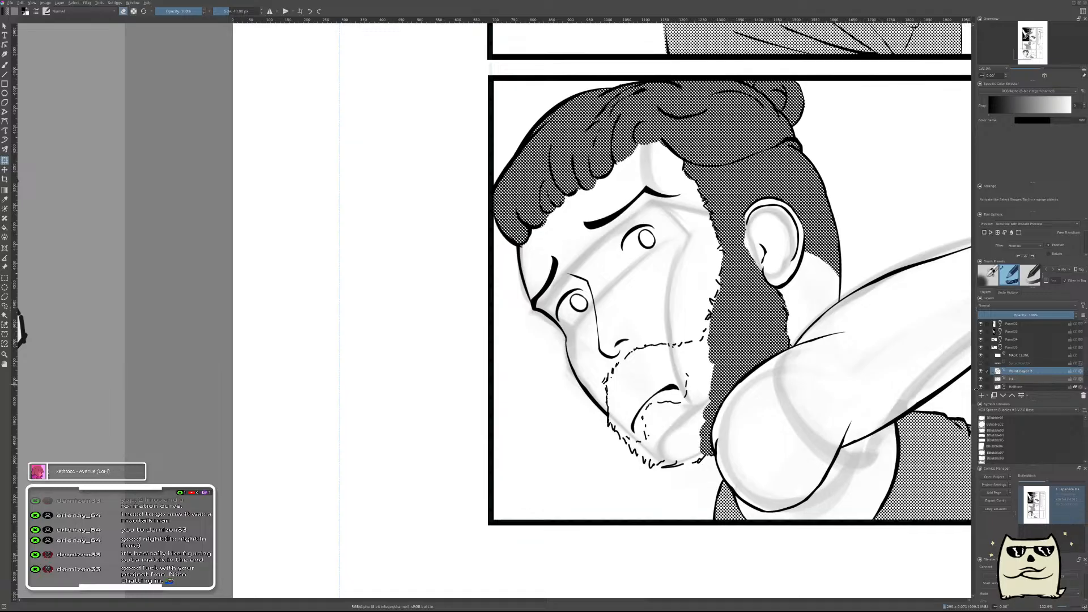
pyautogui.click(981, 395)
# Try painting an upper edge for an open mouth above the mouth curve.
pyautogui.press('m')
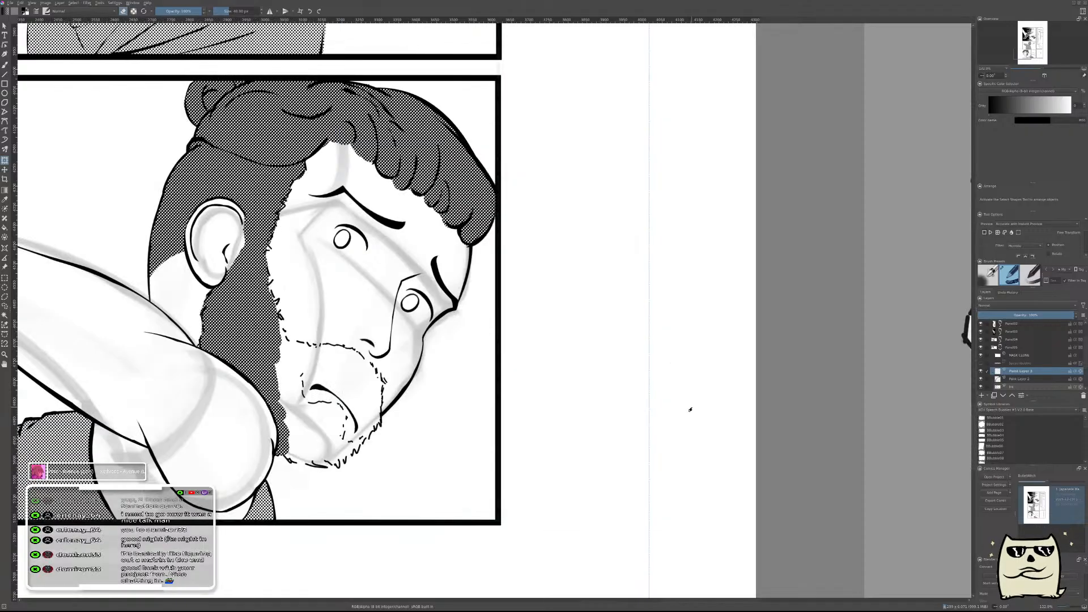
pyautogui.moveTo(569, 430); pyautogui.dragTo(825, 432)
pyautogui.press('b')
pyautogui.press('m')
pyautogui.moveTo(403, 405)
pyautogui.mouseDown()
pyautogui.moveTo(588, 419)
pyautogui.moveTo(587, 386)
pyautogui.mouseUp()
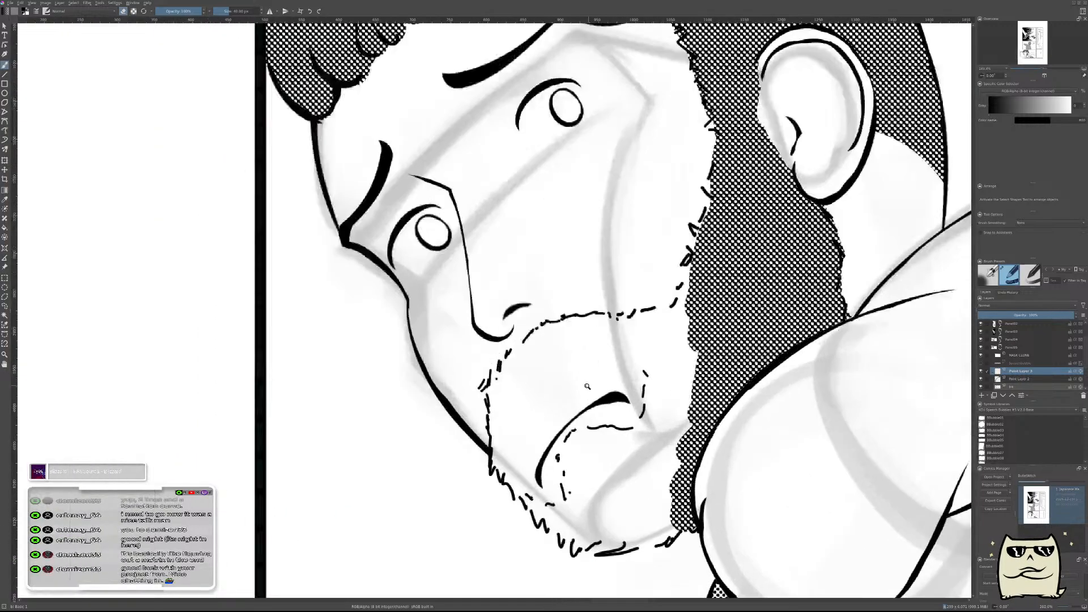
pyautogui.moveTo(544, 462); pyautogui.dragTo(543, 441)
pyautogui.press('e')
pyautogui.moveTo(543, 489); pyautogui.dragTo(493, 378)
pyautogui.hotkey('ctrl', 'z')
pyautogui.moveTo(556, 404); pyautogui.dragTo(599, 470)
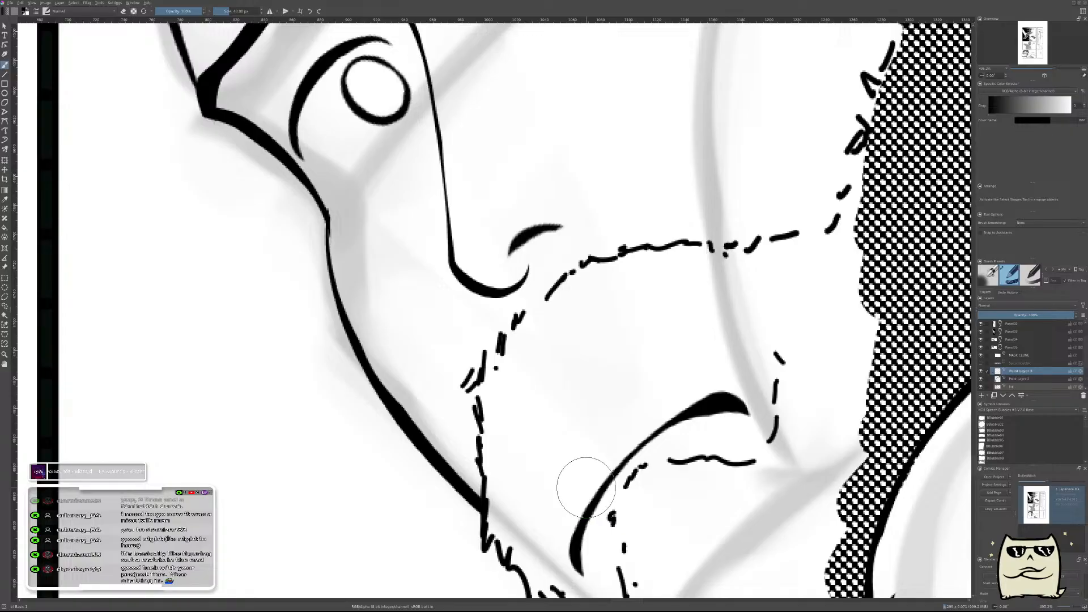
pyautogui.moveTo(544, 432)
pyautogui.mouseDown()
pyautogui.moveTo(584, 403)
pyautogui.moveTo(604, 345)
pyautogui.moveTo(635, 334)
pyautogui.mouseUp()
pyautogui.hotkey('ctrl', 'z')
pyautogui.hotkey('ctrl', 'z')
# Paint a thick arc between the nose and the mouth curve and erase its inside into a tapered upper mouth edge.
pyautogui.moveTo(535, 429); pyautogui.dragTo(616, 337)
pyautogui.press('e')
pyautogui.moveTo(544, 439); pyautogui.dragTo(598, 370)
pyautogui.moveTo(548, 397); pyautogui.dragTo(649, 349)
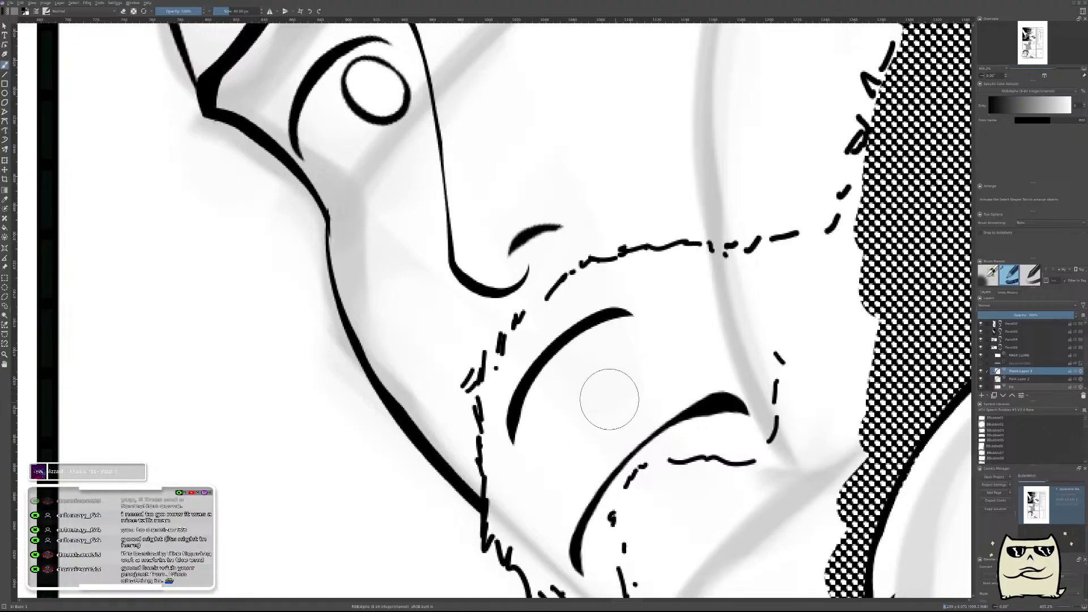
# On another new layer, ink a thin curve extending the upper mouth edge down to the mouth corner nearest the cheek beard.
pyautogui.press('m')
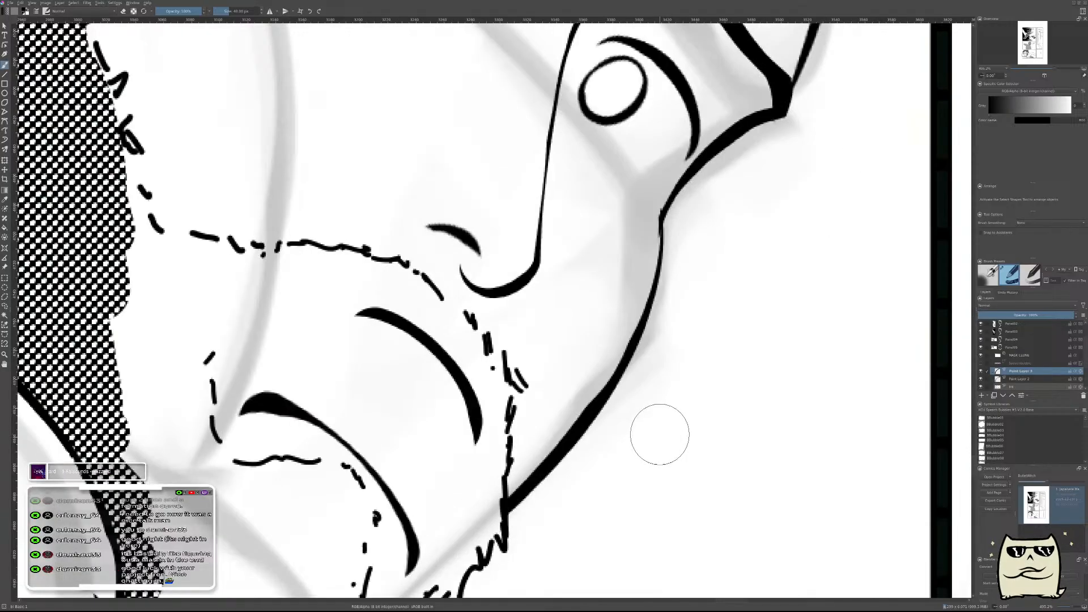
pyautogui.press('Insert')
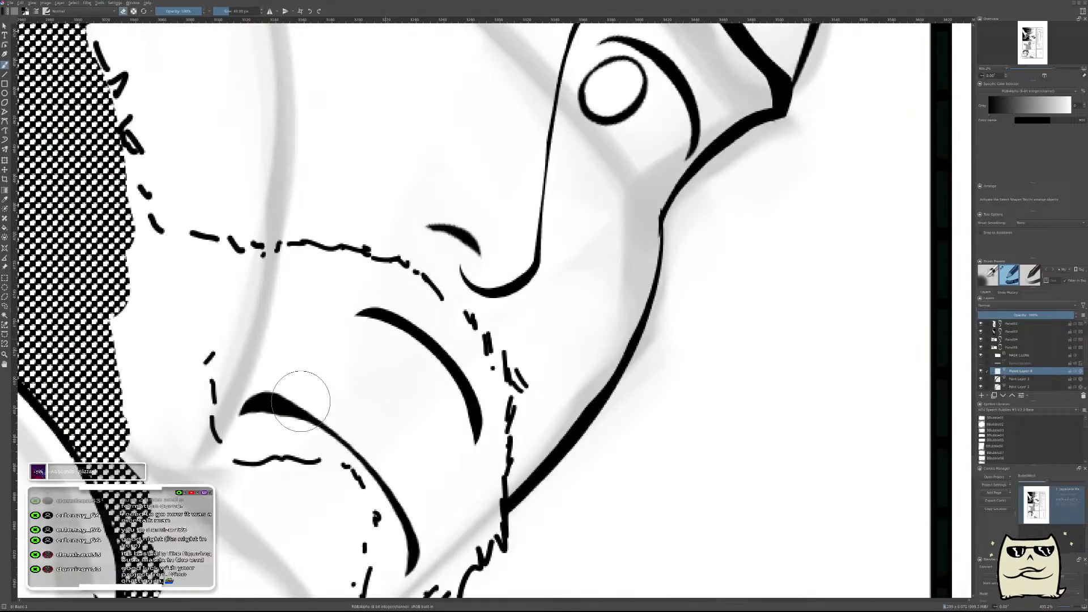
pyautogui.moveTo(371, 336); pyautogui.dragTo(245, 407)
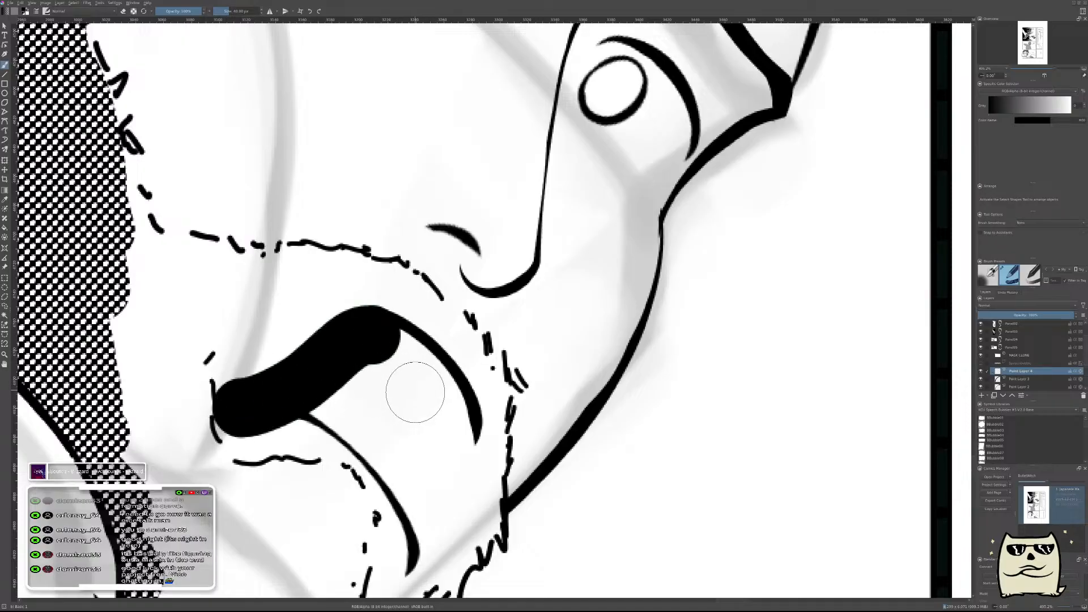
pyautogui.hotkey('ctrl', 'z')
pyautogui.moveTo(410, 413); pyautogui.dragTo(757, 416)
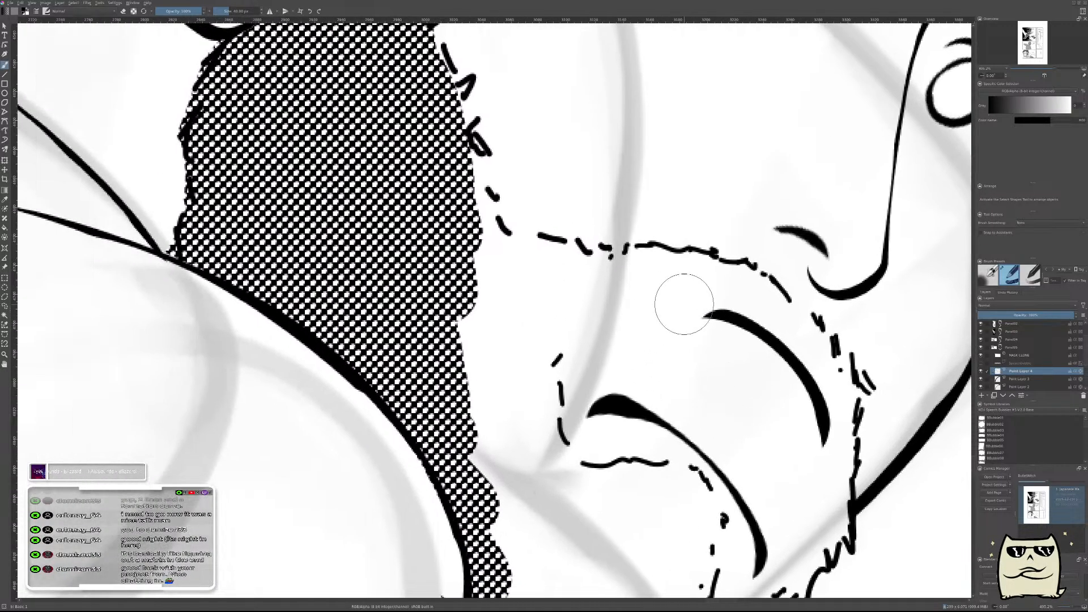
pyautogui.moveTo(683, 303); pyautogui.dragTo(555, 387)
pyautogui.hotkey('ctrl', 'z')
pyautogui.moveTo(737, 340); pyautogui.dragTo(667, 411)
pyautogui.hotkey('ctrl', 'z')
pyautogui.moveTo(714, 347)
pyautogui.mouseDown()
pyautogui.moveTo(652, 414)
pyautogui.moveTo(626, 423)
pyautogui.mouseUp()
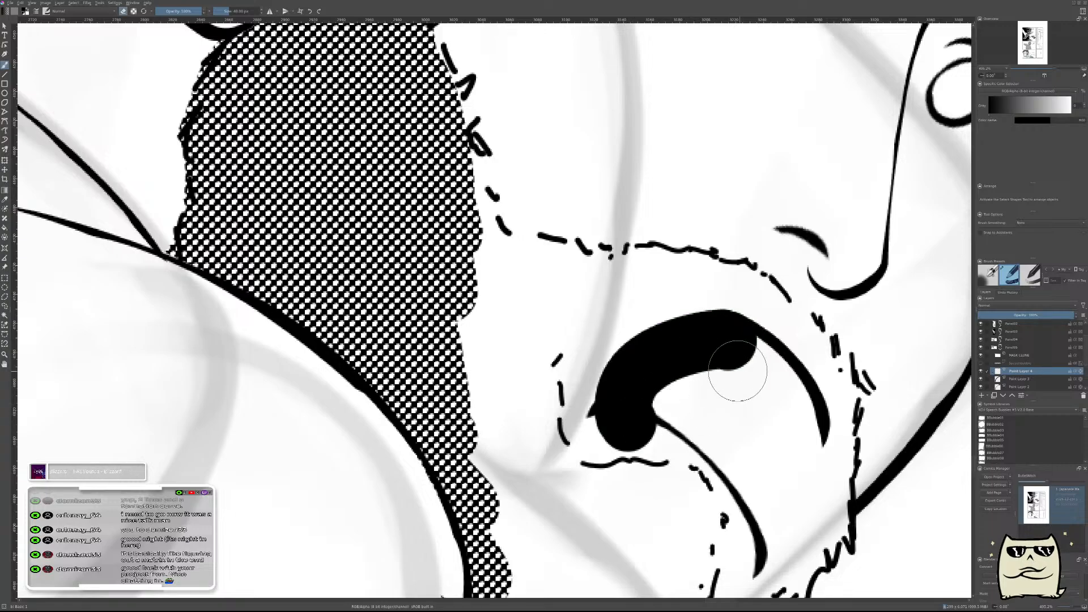
pyautogui.hotkey('ctrl', 'z')
pyautogui.hotkey('ctrl', 'z')
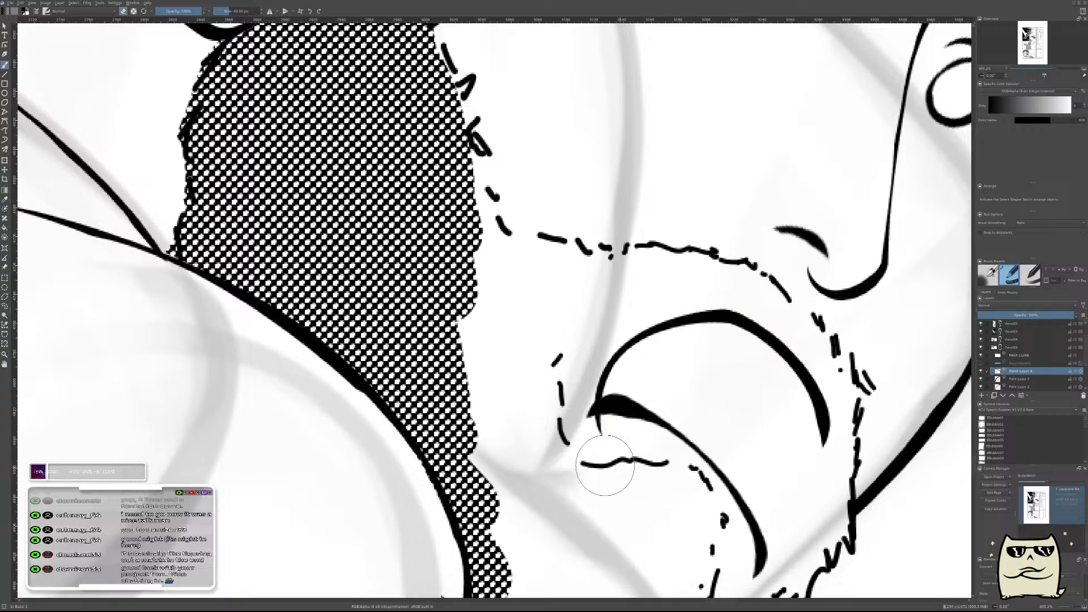
# Ink the front edge of the open mouth, joining the upper arc to the lower mouth curve's tip near the chin.
pyautogui.scroll(-3, 796, 452)
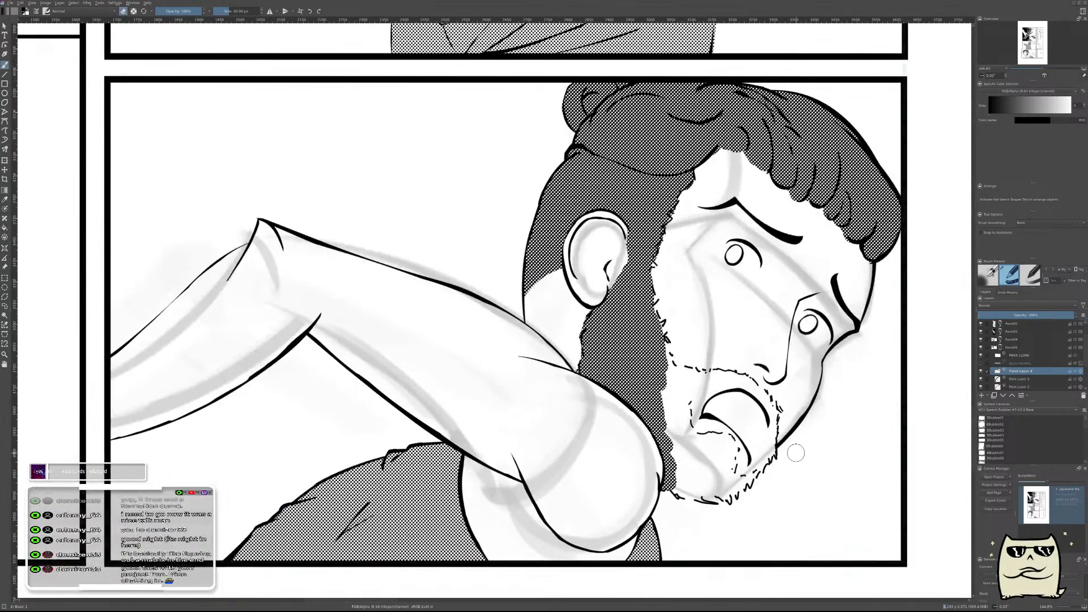
pyautogui.press('m')
pyautogui.moveTo(573, 435); pyautogui.dragTo(906, 345)
pyautogui.scroll(4, 544, 340)
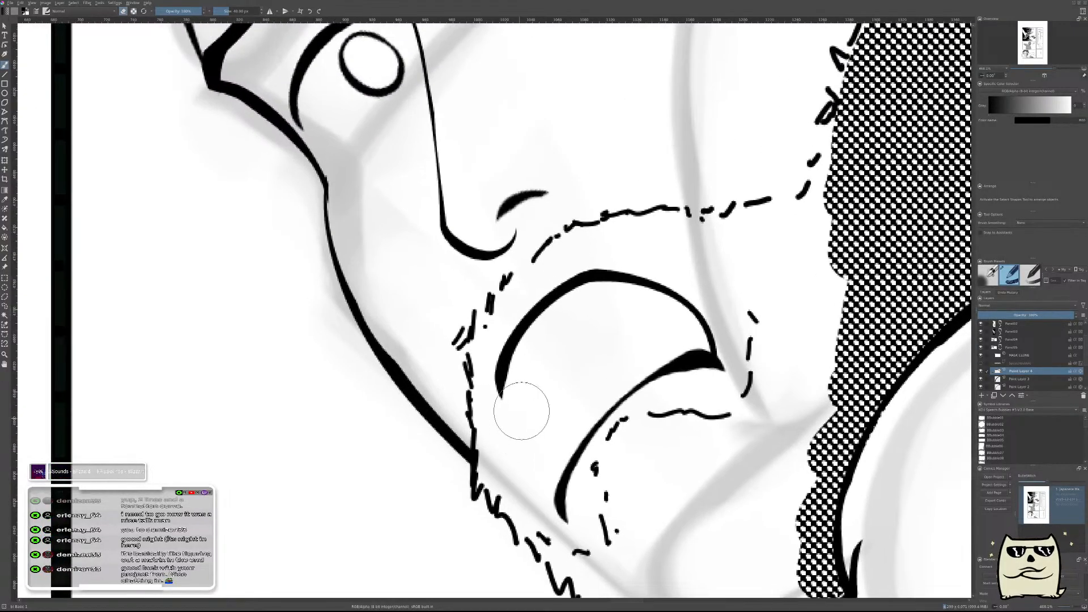
pyautogui.moveTo(519, 363); pyautogui.dragTo(584, 527)
pyautogui.hotkey('ctrl', 'z')
pyautogui.moveTo(527, 381); pyautogui.dragTo(592, 513)
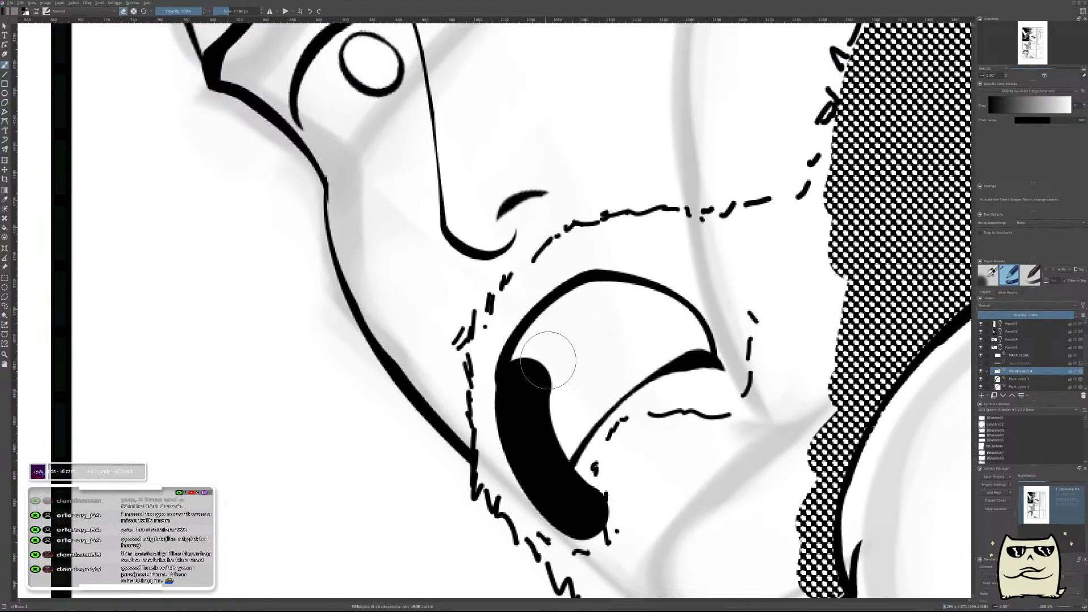
pyautogui.hotkey('ctrl', 'z')
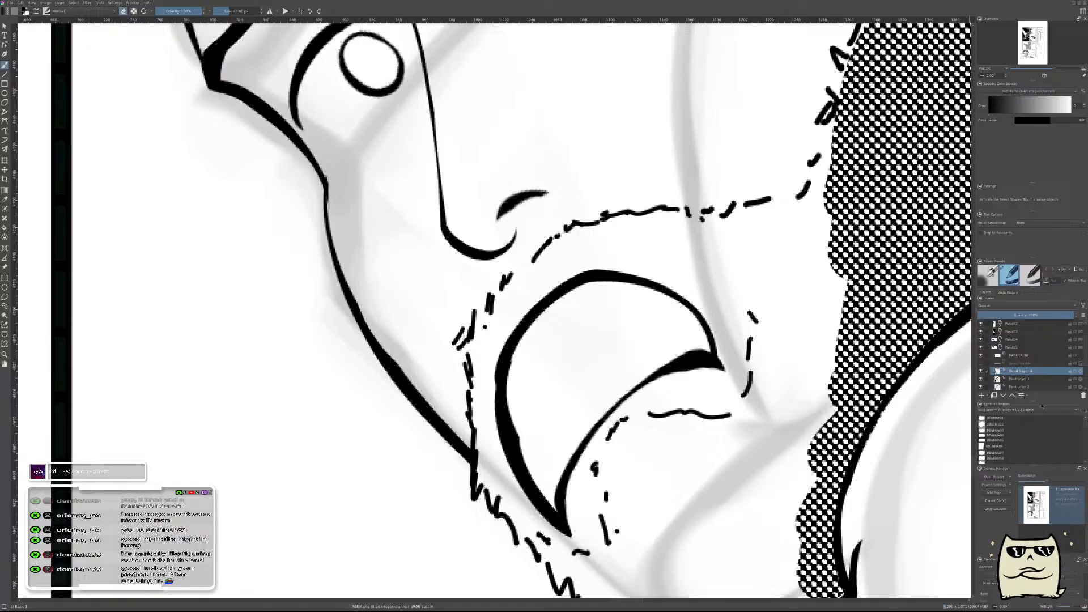
# Merge the separate paint layers holding the open mouth's lines into one layer and check it by toggling its visibility.
pyautogui.click(1030, 380)
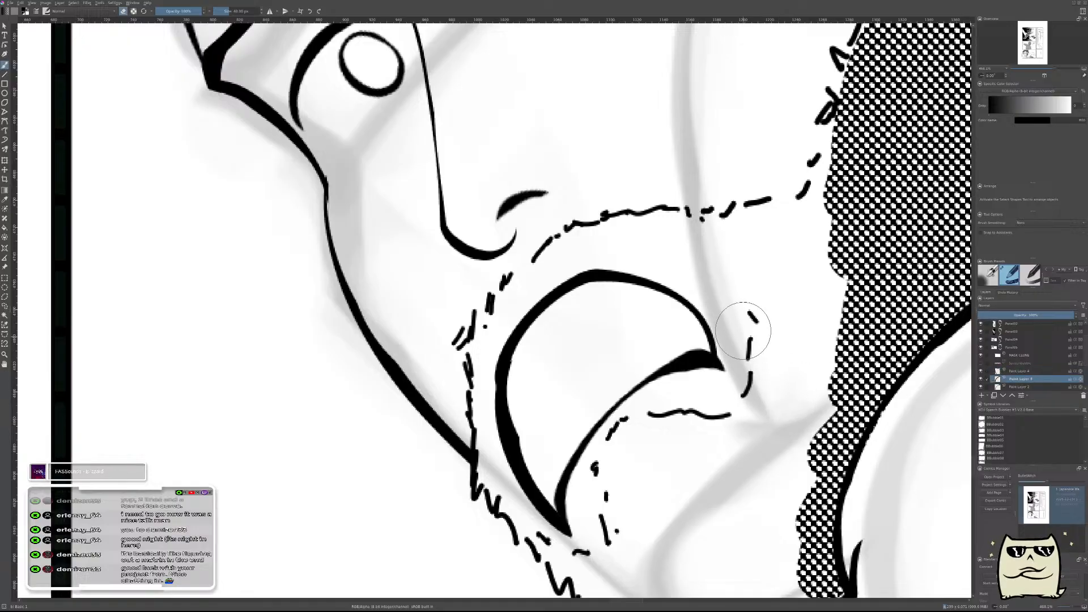
pyautogui.click(1032, 387)
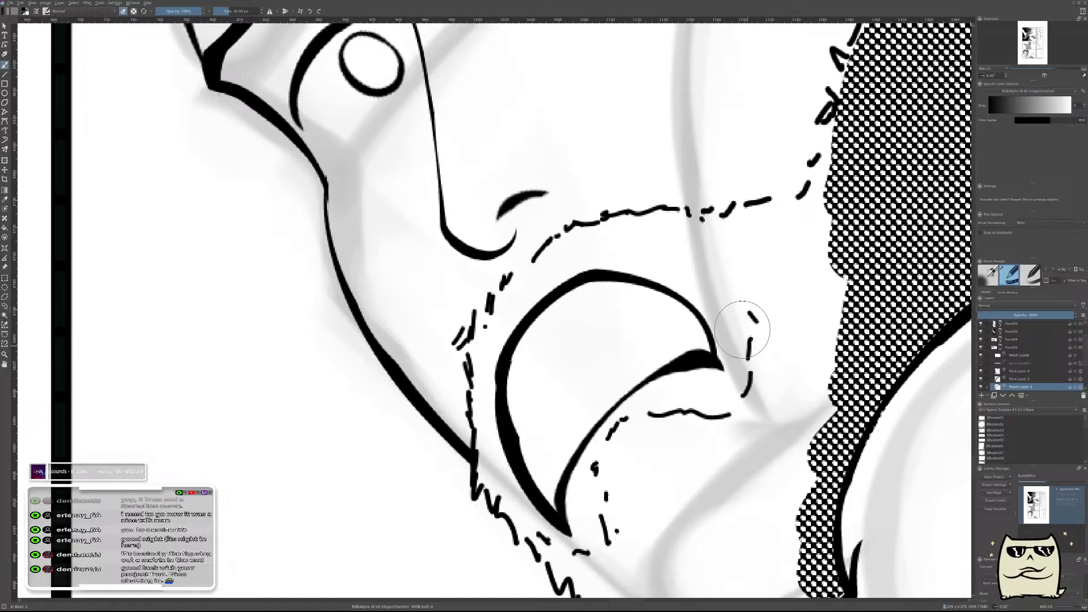
pyautogui.scroll(-6, 749, 355)
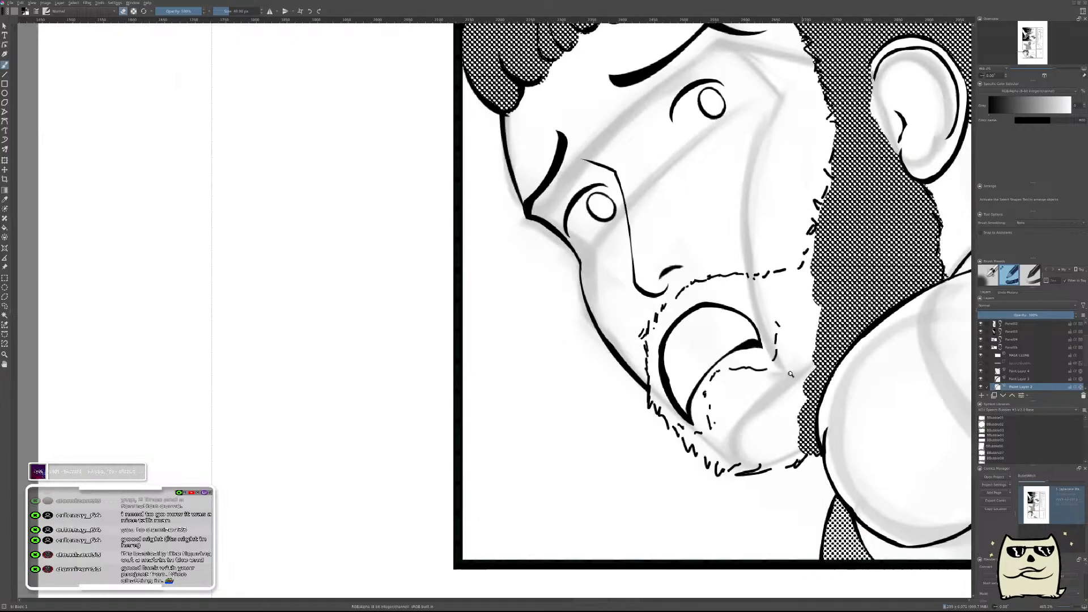
pyautogui.scroll(3, 803, 354)
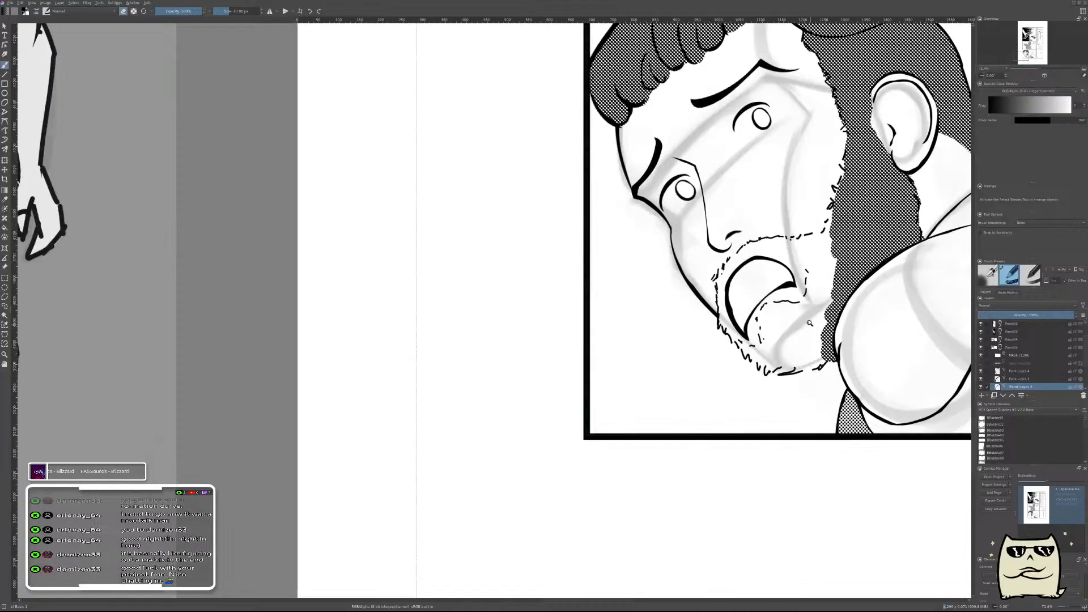
pyautogui.scroll(4, 795, 335)
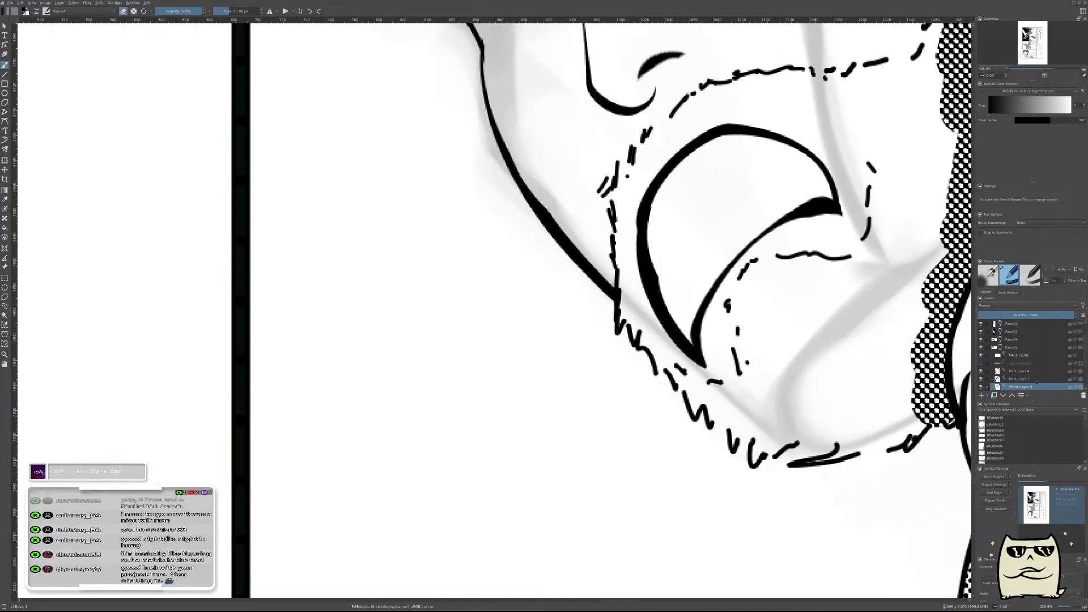
pyautogui.click(1021, 371)
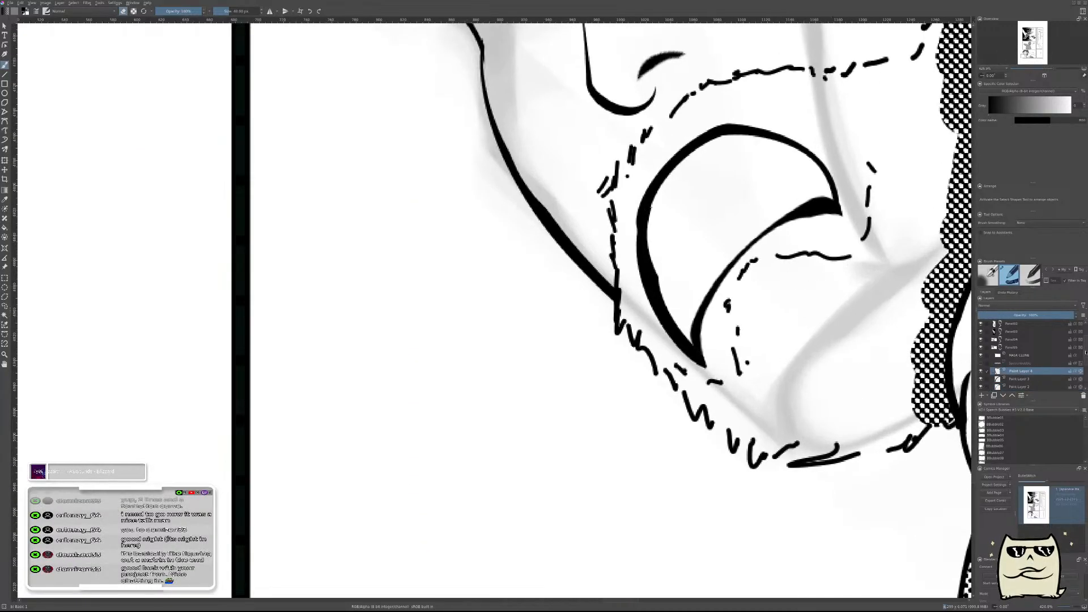
pyautogui.moveTo(1085, 353); pyautogui.dragTo(1085, 367)
pyautogui.hotkey('ctrl', 'e')
pyautogui.hotkey('ctrl', 'e')
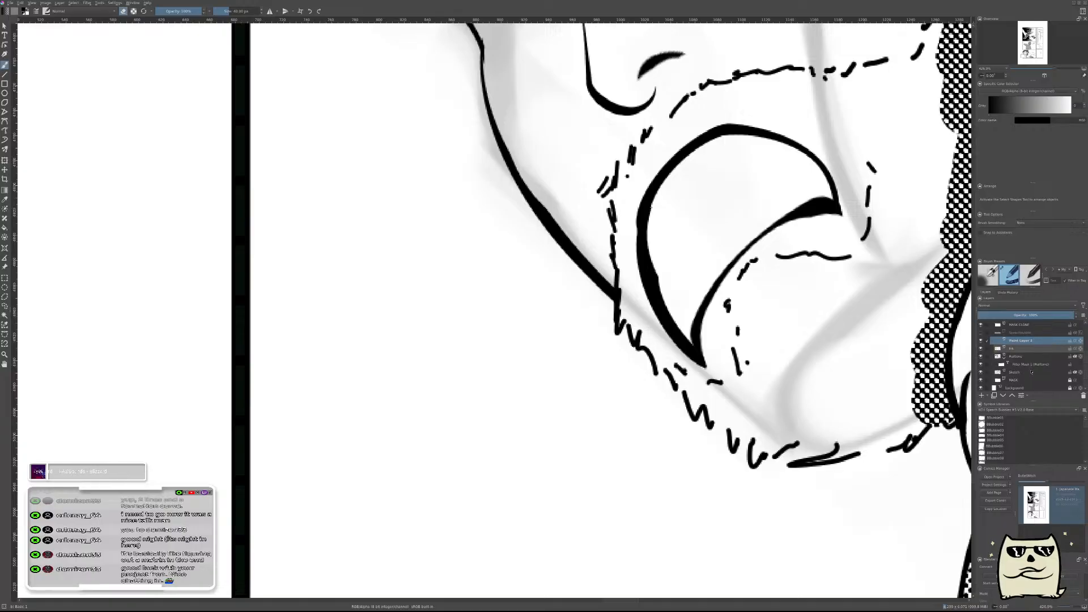
pyautogui.click(981, 340)
pyautogui.click(981, 340)
# Try filling the open mouth with black directly on the line layer and lowering that layer's opacity.
pyautogui.moveTo(842, 251); pyautogui.dragTo(832, 274)
pyautogui.moveTo(785, 187)
pyautogui.mouseDown()
pyautogui.moveTo(629, 331)
pyautogui.moveTo(677, 334)
pyautogui.moveTo(689, 354)
pyautogui.mouseUp()
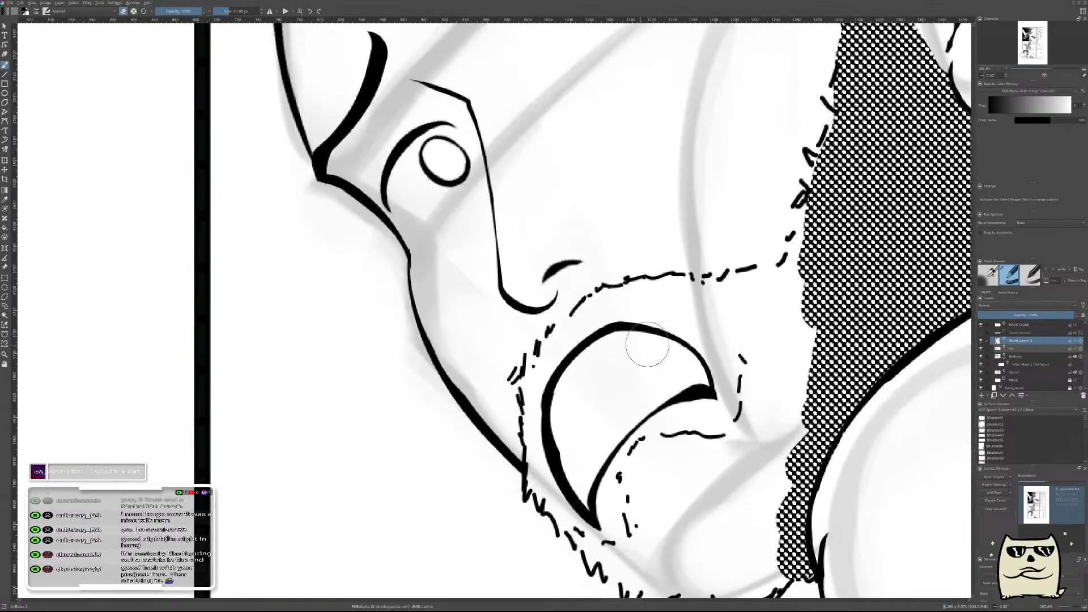
pyautogui.moveTo(637, 368)
pyautogui.mouseDown()
pyautogui.moveTo(620, 396)
pyautogui.moveTo(639, 359)
pyautogui.moveTo(621, 353)
pyautogui.mouseUp()
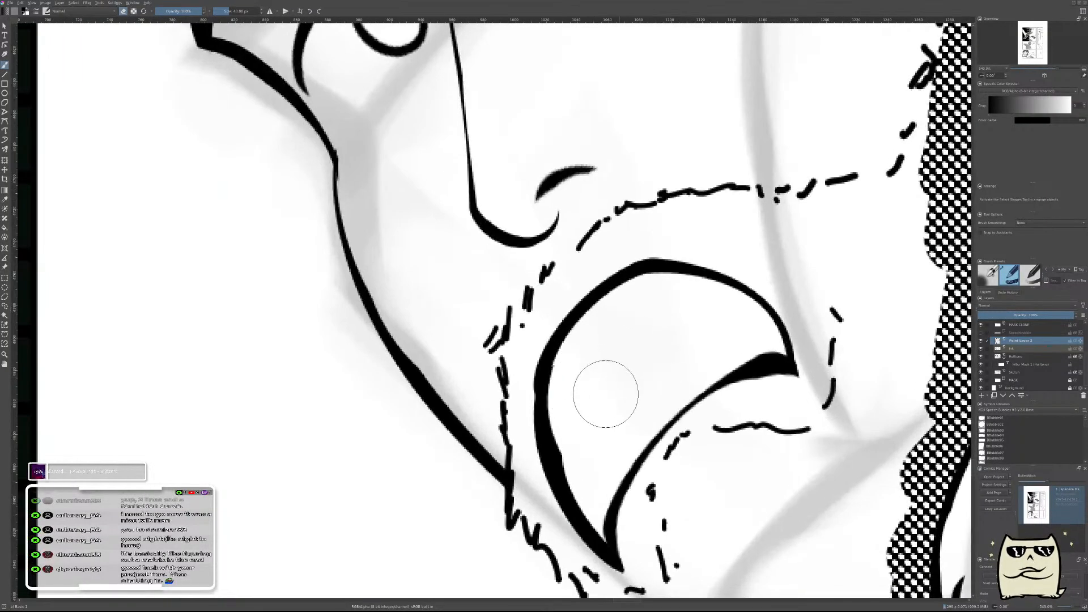
pyautogui.moveTo(595, 388); pyautogui.dragTo(692, 316)
pyautogui.hotkey('ctrl', 'z')
pyautogui.moveTo(571, 391)
pyautogui.mouseDown()
pyautogui.moveTo(627, 316)
pyautogui.moveTo(588, 346)
pyautogui.moveTo(670, 293)
pyautogui.moveTo(752, 319)
pyautogui.moveTo(772, 347)
pyautogui.moveTo(644, 416)
pyautogui.moveTo(611, 524)
pyautogui.moveTo(620, 544)
pyautogui.moveTo(575, 383)
pyautogui.moveTo(623, 373)
pyautogui.moveTo(705, 322)
pyautogui.mouseUp()
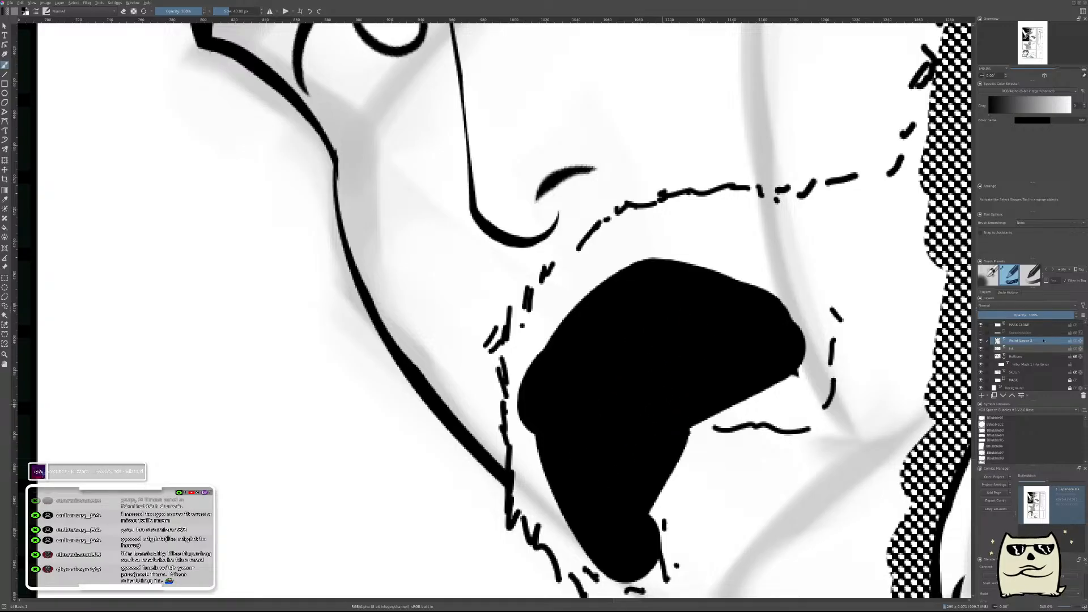
pyautogui.moveTo(1014, 315); pyautogui.dragTo(1006, 315)
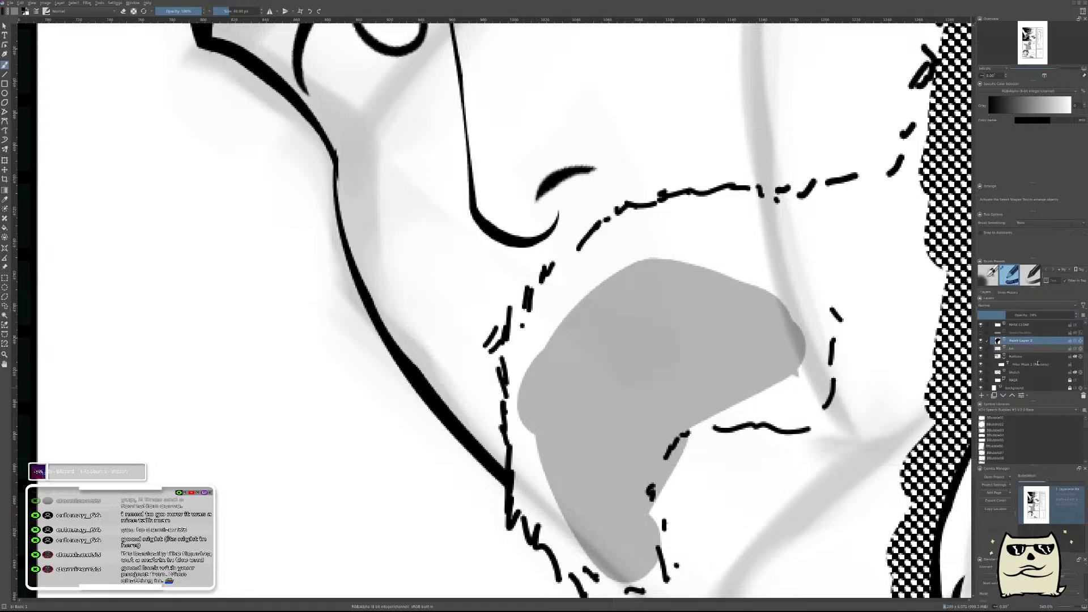
pyautogui.moveTo(1018, 316); pyautogui.dragTo(1073, 315)
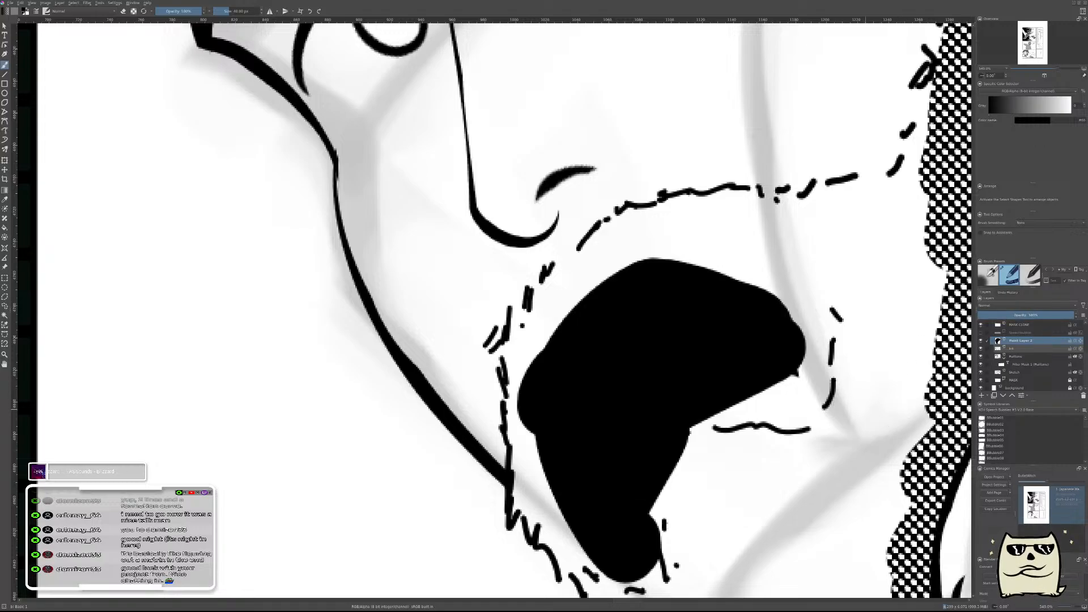
pyautogui.hotkey('ctrl', 'z')
pyautogui.hotkey('ctrl', 'z')
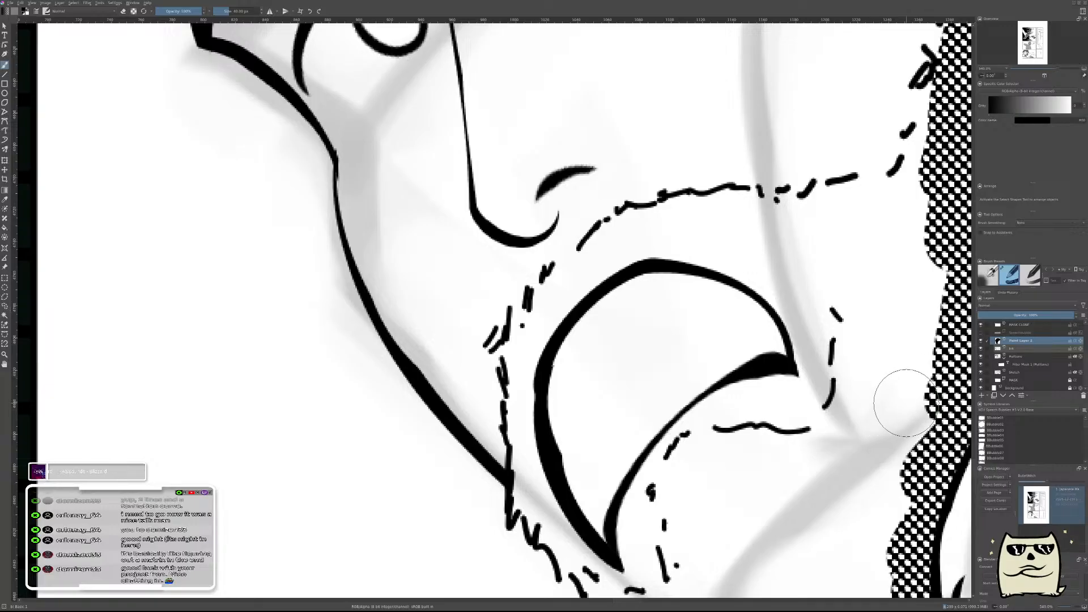
# Add a new layer, paint the whole open mouth black on it, and lower the layer's opacity to reveal the outline.
pyautogui.press('Insert')
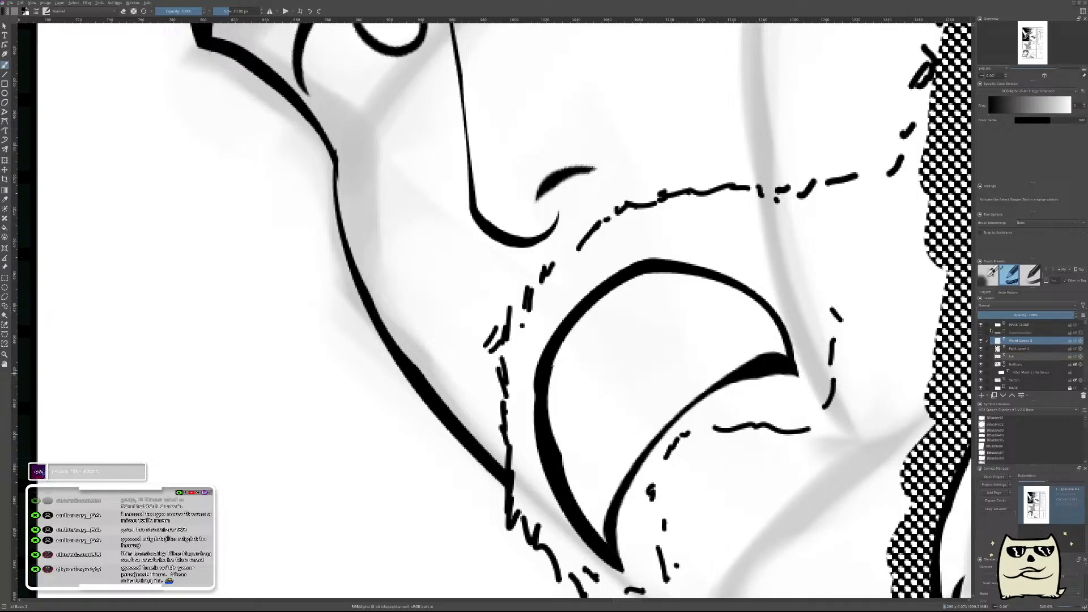
pyautogui.moveTo(563, 370)
pyautogui.mouseDown()
pyautogui.moveTo(604, 311)
pyautogui.moveTo(673, 284)
pyautogui.moveTo(744, 303)
pyautogui.moveTo(774, 351)
pyautogui.moveTo(678, 420)
pyautogui.moveTo(626, 518)
pyautogui.moveTo(625, 547)
pyautogui.moveTo(570, 487)
pyautogui.moveTo(554, 422)
pyautogui.moveTo(564, 392)
pyautogui.moveTo(699, 314)
pyautogui.moveTo(719, 327)
pyautogui.moveTo(615, 460)
pyautogui.moveTo(604, 416)
pyautogui.moveTo(665, 369)
pyautogui.mouseUp()
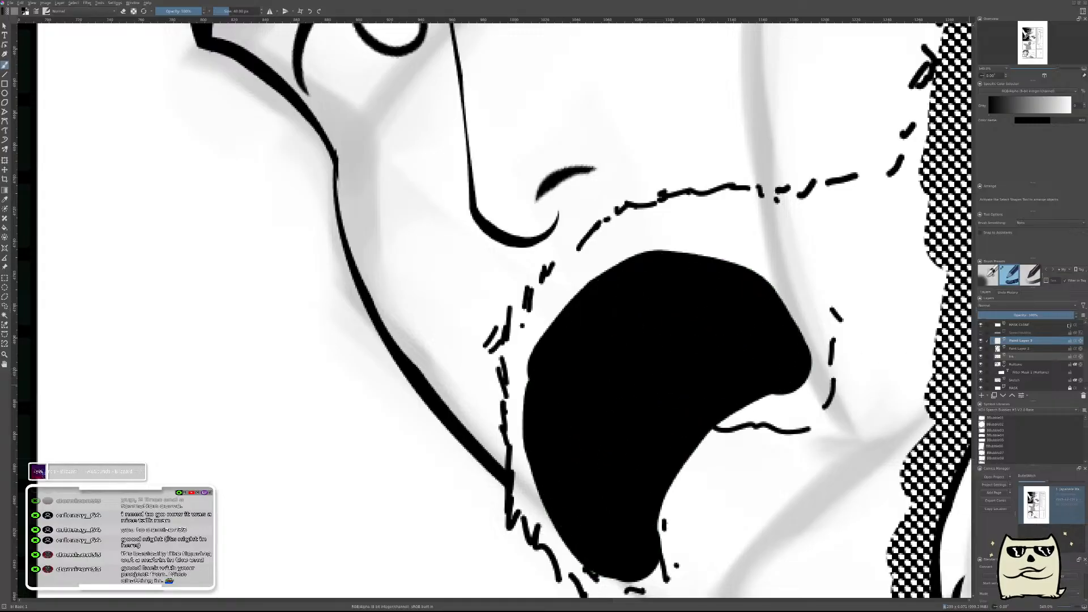
pyautogui.moveTo(1020, 315); pyautogui.dragTo(998, 315)
# Erase the mouth fill that spills outside the outline, all around the upper arc, lower curve and front edge.
pyautogui.press('e')
pyautogui.moveTo(544, 340); pyautogui.dragTo(602, 238)
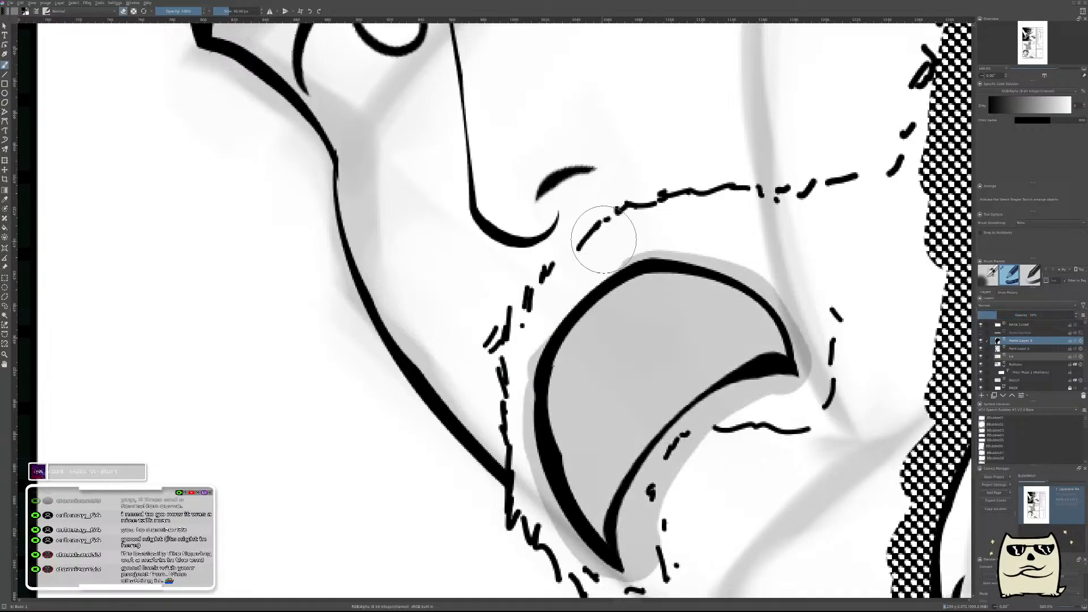
pyautogui.moveTo(673, 225)
pyautogui.mouseDown()
pyautogui.moveTo(774, 254)
pyautogui.moveTo(740, 247)
pyautogui.moveTo(799, 291)
pyautogui.moveTo(824, 337)
pyautogui.moveTo(814, 293)
pyautogui.moveTo(835, 370)
pyautogui.moveTo(812, 287)
pyautogui.moveTo(839, 394)
pyautogui.moveTo(810, 297)
pyautogui.mouseUp()
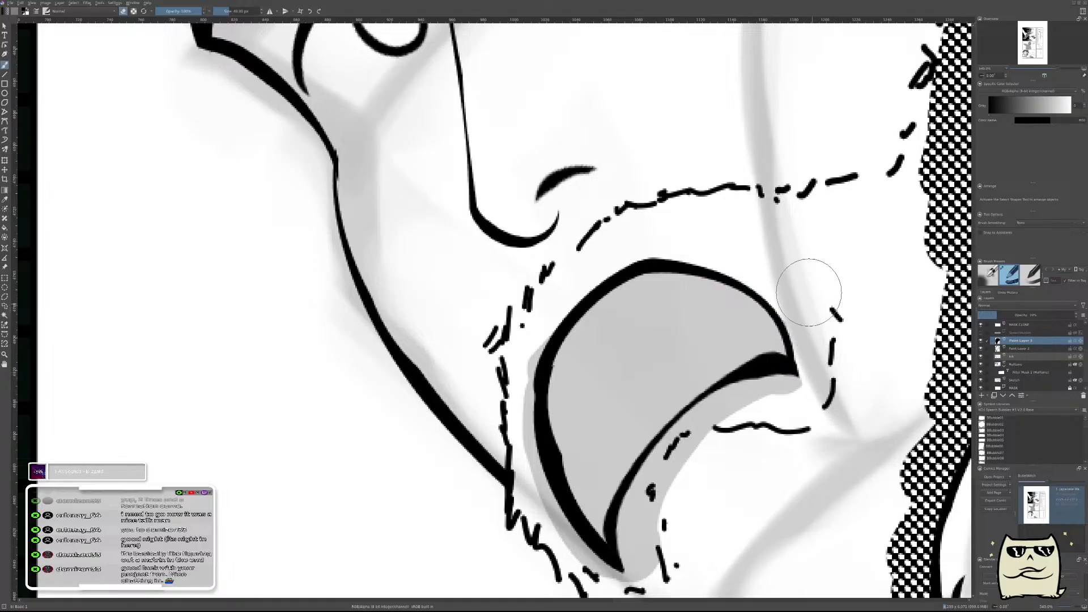
pyautogui.moveTo(813, 406)
pyautogui.mouseDown()
pyautogui.moveTo(778, 399)
pyautogui.moveTo(703, 437)
pyautogui.moveTo(731, 422)
pyautogui.moveTo(668, 500)
pyautogui.moveTo(685, 464)
pyautogui.moveTo(651, 536)
pyautogui.mouseUp()
pyautogui.moveTo(677, 575); pyautogui.dragTo(710, 444)
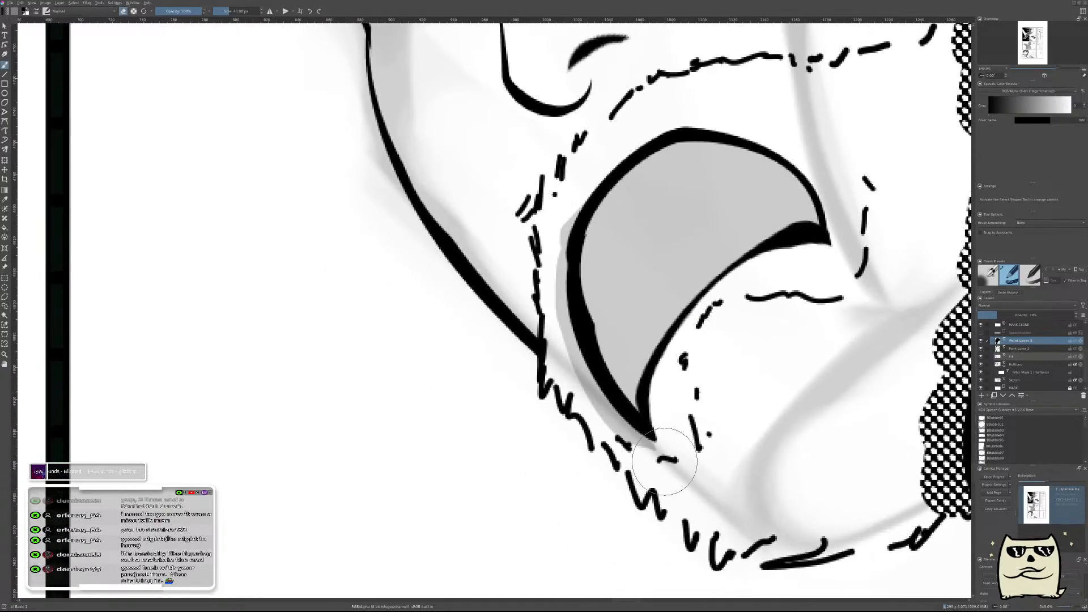
pyautogui.moveTo(671, 490)
pyautogui.mouseDown()
pyautogui.moveTo(608, 446)
pyautogui.moveTo(620, 456)
pyautogui.moveTo(555, 346)
pyautogui.moveTo(564, 383)
pyautogui.moveTo(542, 245)
pyautogui.moveTo(539, 299)
pyautogui.moveTo(537, 238)
pyautogui.mouseUp()
pyautogui.moveTo(763, 330); pyautogui.dragTo(695, 414)
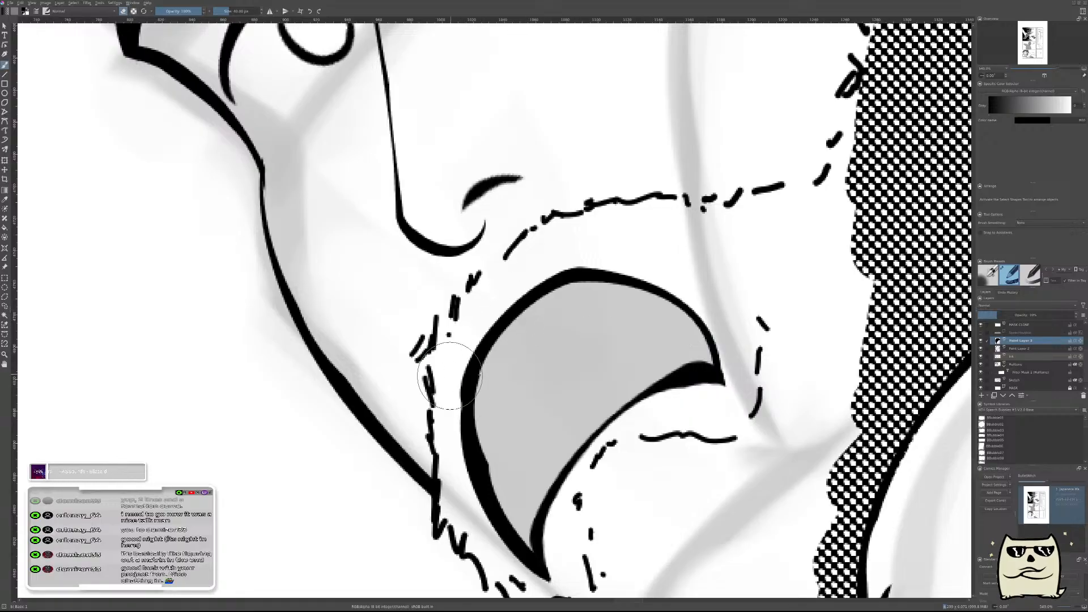
# Erase a curved band of the fill just inside the mouth's upper outline, from the front edge over the arc.
pyautogui.moveTo(449, 376)
pyautogui.mouseDown()
pyautogui.moveTo(493, 326)
pyautogui.moveTo(584, 261)
pyautogui.mouseUp()
pyautogui.hotkey('ctrl', 'z')
pyautogui.moveTo(443, 400); pyautogui.dragTo(585, 250)
pyautogui.hotkey('ctrl', 'z')
pyautogui.moveTo(462, 380)
pyautogui.mouseDown()
pyautogui.moveTo(538, 290)
pyautogui.moveTo(563, 284)
pyautogui.moveTo(452, 367)
pyautogui.moveTo(541, 282)
pyautogui.moveTo(600, 250)
pyautogui.moveTo(537, 278)
pyautogui.moveTo(653, 256)
pyautogui.mouseUp()
pyautogui.hotkey('ctrl', 'z')
pyautogui.moveTo(543, 277); pyautogui.dragTo(669, 265)
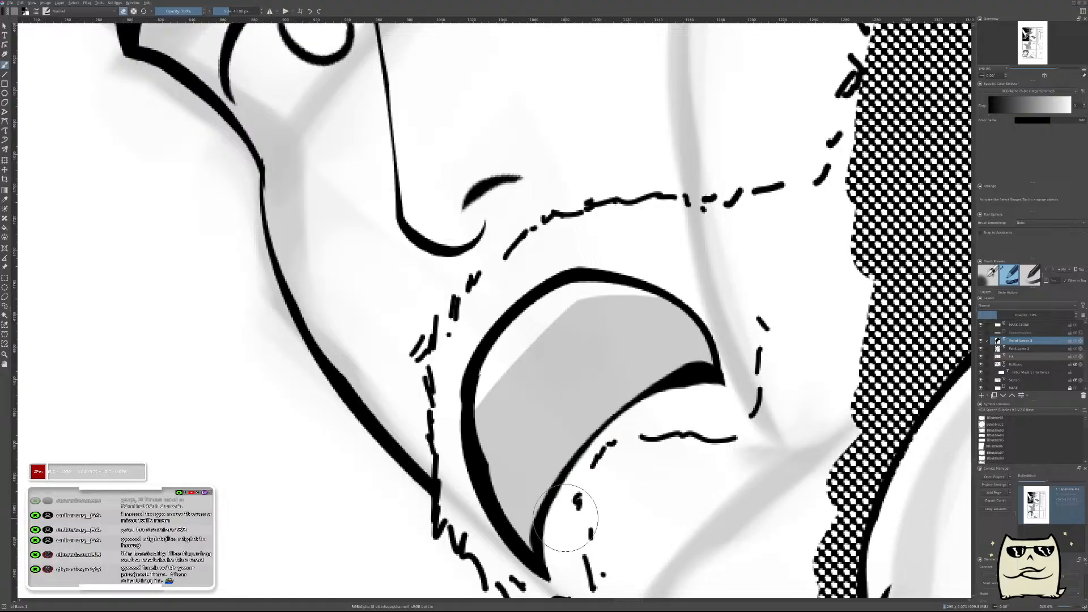
# Erase a narrow strip of the fill along the mouth's lower curve.
pyautogui.moveTo(565, 522)
pyautogui.mouseDown()
pyautogui.moveTo(596, 459)
pyautogui.moveTo(674, 427)
pyautogui.mouseUp()
pyautogui.hotkey('ctrl', 'z')
pyautogui.moveTo(567, 520)
pyautogui.mouseDown()
pyautogui.moveTo(634, 420)
pyautogui.moveTo(671, 426)
pyautogui.mouseUp()
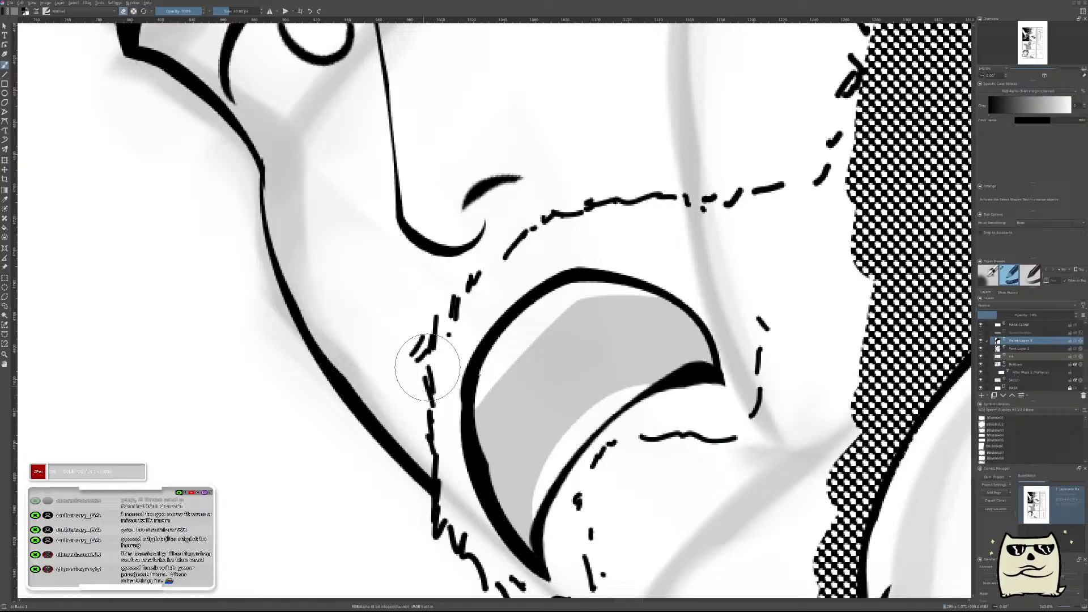
# Try erasing a short curved band from the mouth's front edge into the middle of the fill.
pyautogui.moveTo(504, 397)
pyautogui.keyDown('shift'); pyautogui.mouseDown()
pyautogui.moveTo(488, 397)
pyautogui.moveTo(552, 389)
pyautogui.mouseUp(); pyautogui.keyUp('shift')
pyautogui.hotkey('ctrl', 'z')
pyautogui.hotkey('ctrl', 'z')
pyautogui.hotkey('ctrl', 'shift', 'z')
pyautogui.hotkey('ctrl', 'z')
pyautogui.moveTo(496, 388); pyautogui.dragTo(551, 403)
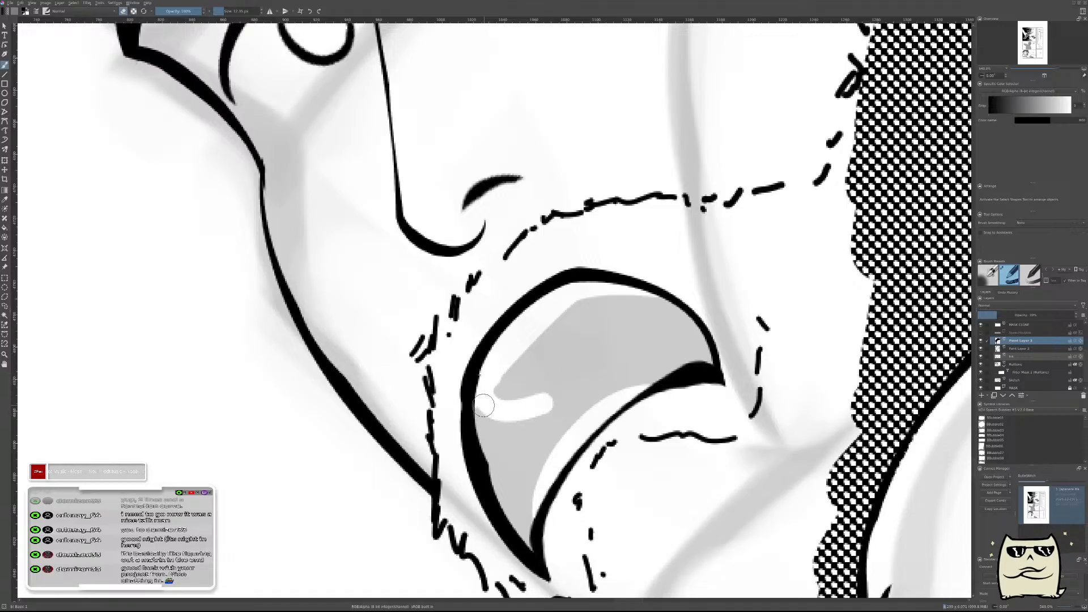
pyautogui.hotkey('ctrl', 'z')
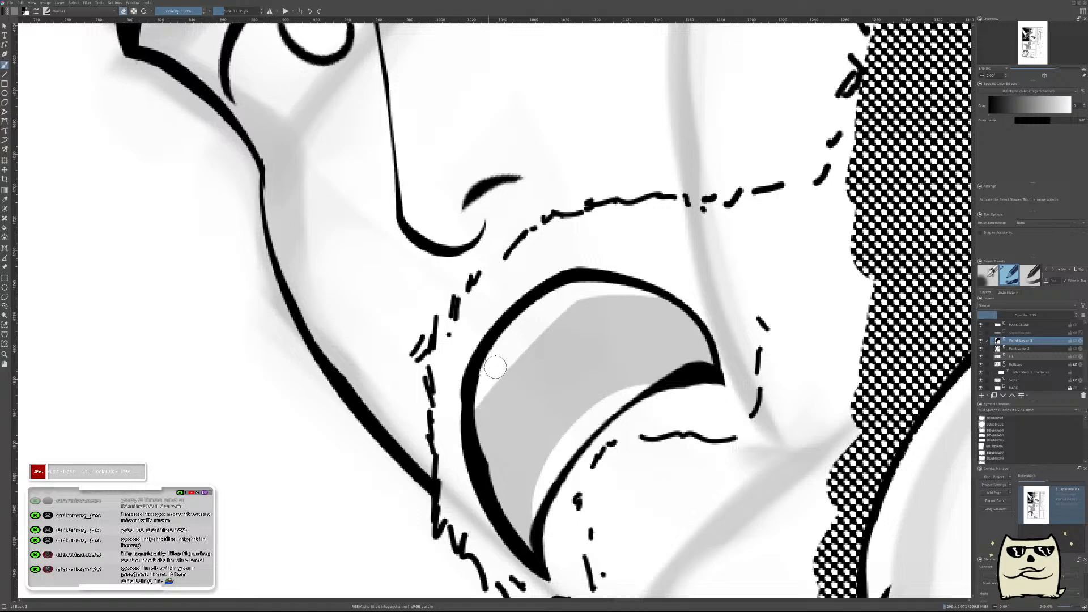
# With a small eraser, cut a thin curved band from the mouth's front edge through the fill toward the lower curve.
pyautogui.moveTo(479, 407); pyautogui.dragTo(552, 389)
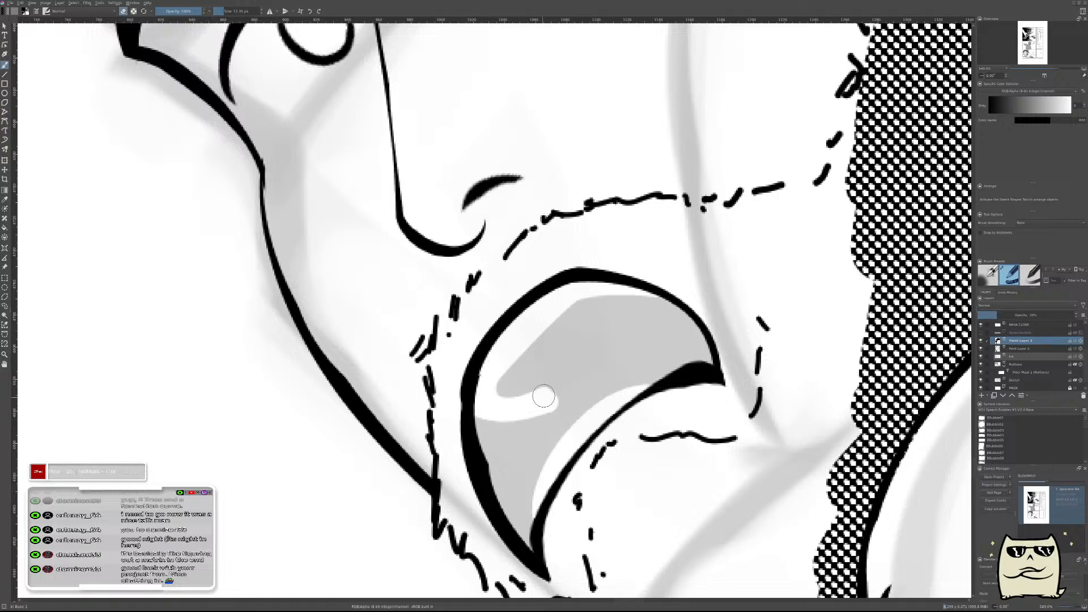
pyautogui.moveTo(521, 404); pyautogui.dragTo(600, 372)
pyautogui.hotkey('ctrl', 'z')
pyautogui.moveTo(513, 407); pyautogui.dragTo(589, 380)
pyautogui.hotkey('ctrl', 'z')
pyautogui.moveTo(507, 396)
pyautogui.mouseDown()
pyautogui.moveTo(601, 372)
pyautogui.moveTo(516, 405)
pyautogui.moveTo(596, 374)
pyautogui.mouseUp()
# Repaint the fill along the upper side of the thin curved band and restore the fill layer's opacity to 100%.
pyautogui.moveTo(648, 308)
pyautogui.mouseDown()
pyautogui.moveTo(652, 365)
pyautogui.moveTo(672, 274)
pyautogui.mouseUp()
pyautogui.moveTo(605, 346); pyautogui.dragTo(634, 323)
pyautogui.press('e')
pyautogui.moveTo(433, 429)
pyautogui.mouseDown()
pyautogui.moveTo(535, 393)
pyautogui.moveTo(503, 403)
pyautogui.mouseUp()
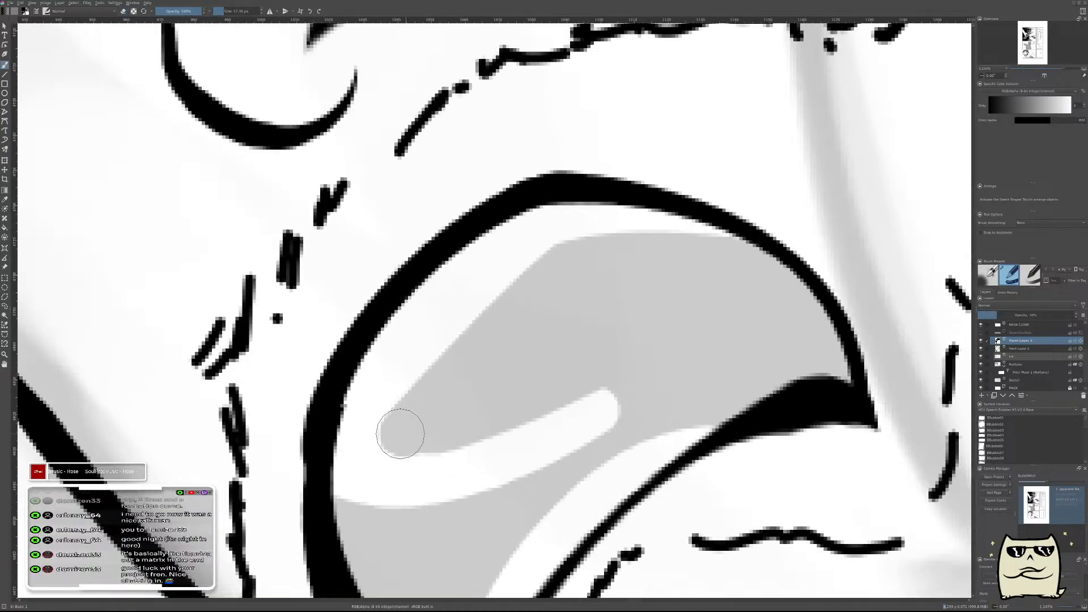
pyautogui.moveTo(413, 435); pyautogui.dragTo(594, 390)
pyautogui.moveTo(682, 312)
pyautogui.mouseDown()
pyautogui.moveTo(671, 335)
pyautogui.moveTo(763, 328)
pyautogui.moveTo(700, 443)
pyautogui.mouseUp()
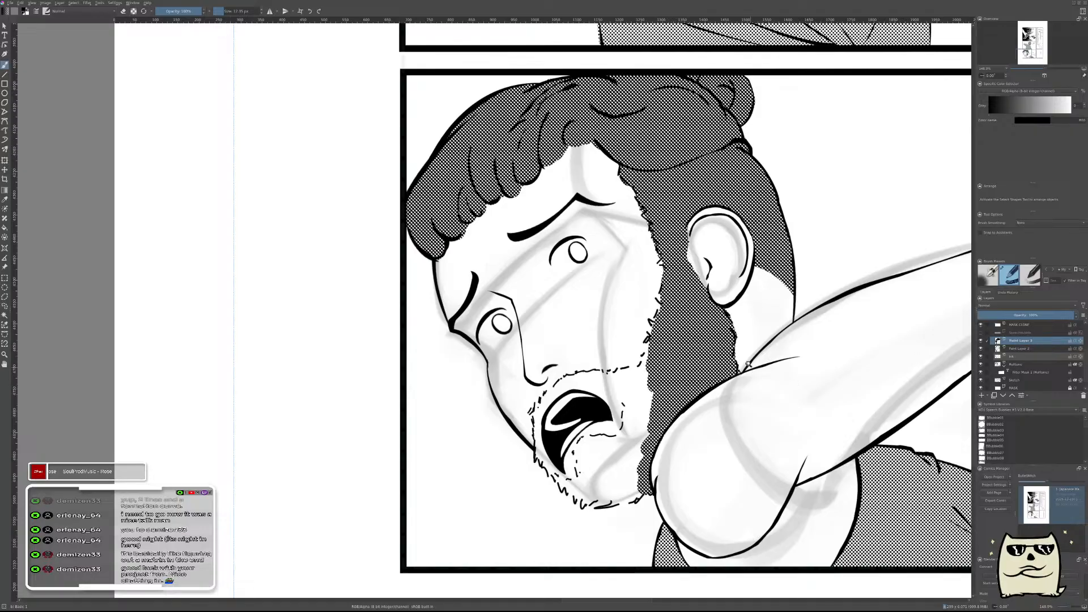
# Extend the white strip above the mouth's lower curve with a tapered erased tip toward the cheek-side corner.
pyautogui.moveTo(749, 363); pyautogui.dragTo(736, 386)
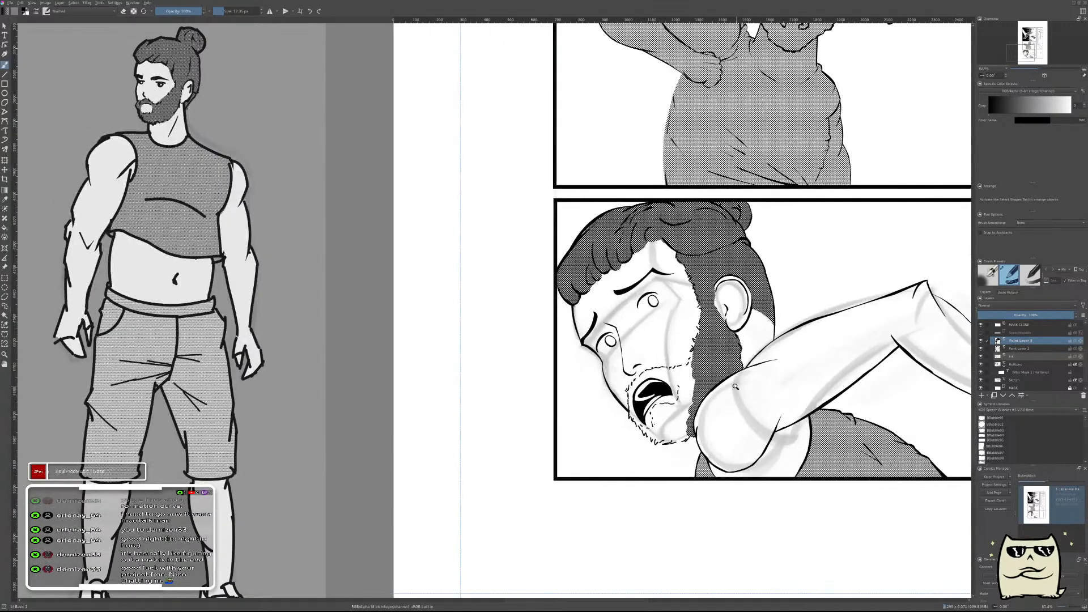
pyautogui.scroll(6, 735, 386)
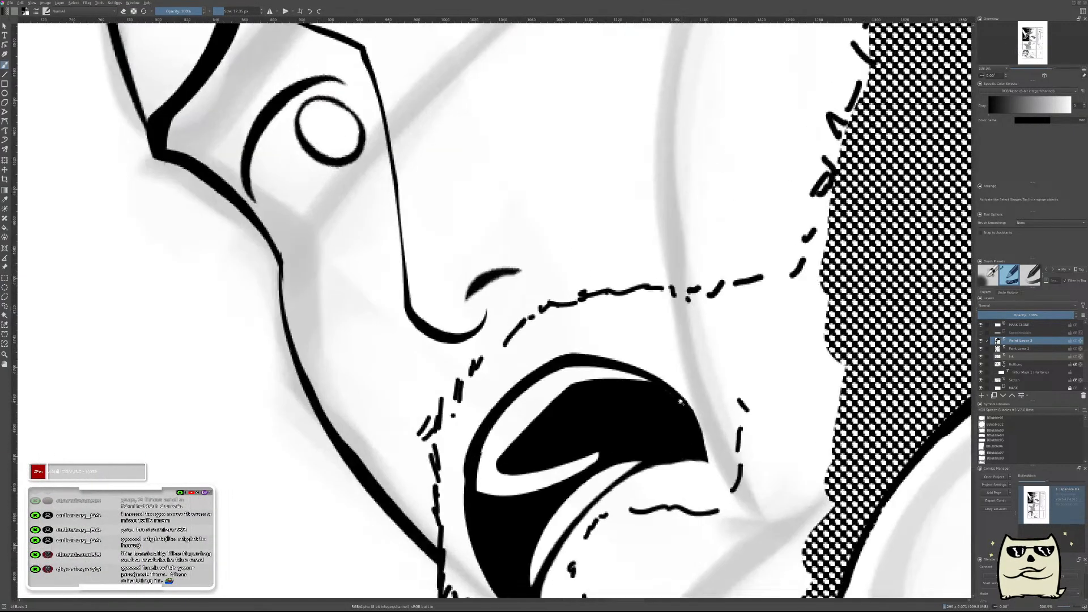
pyautogui.scroll(-6, 687, 393)
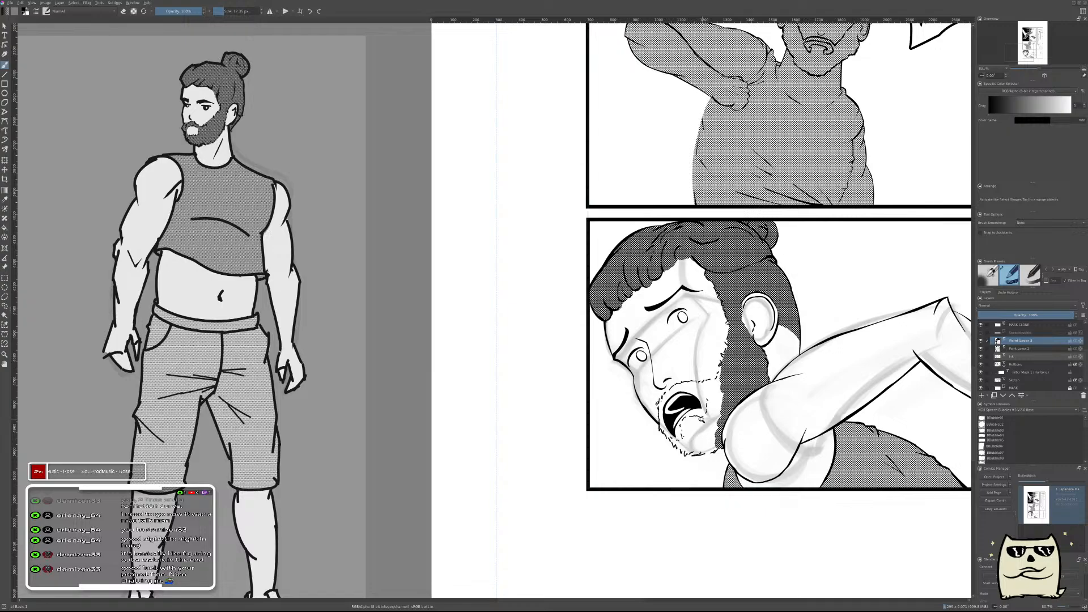
pyautogui.scroll(3, 700, 417)
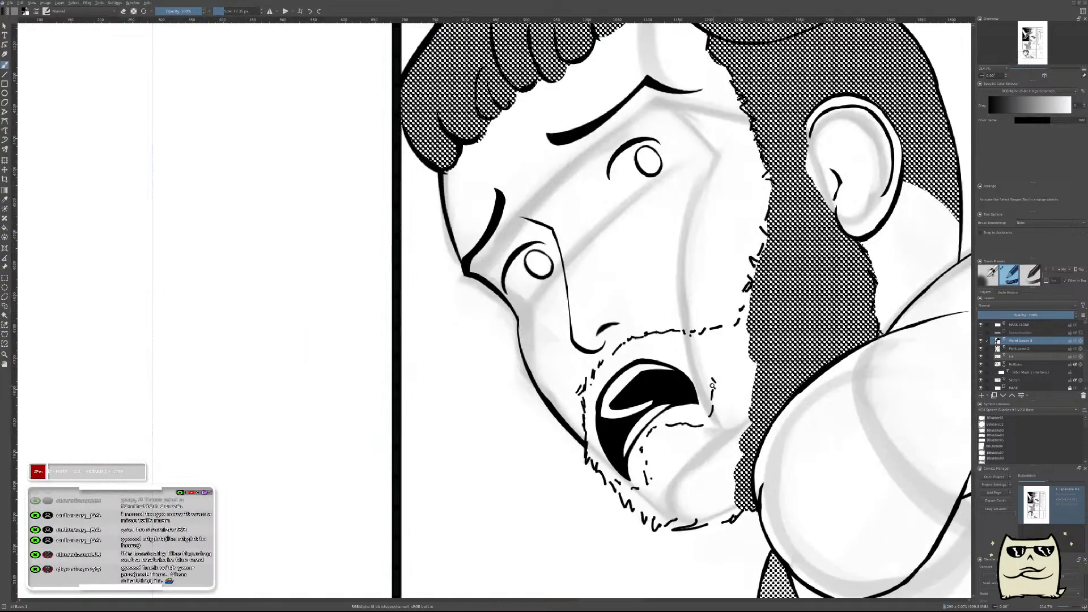
pyautogui.scroll(3, 703, 391)
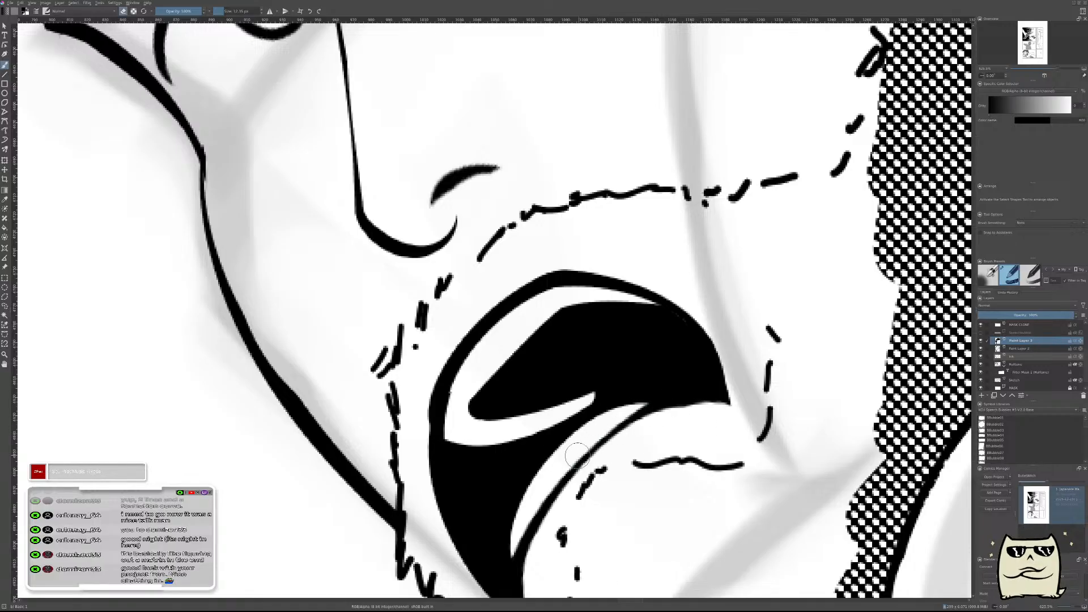
pyautogui.moveTo(598, 435); pyautogui.dragTo(660, 392)
pyautogui.moveTo(600, 424); pyautogui.dragTo(666, 389)
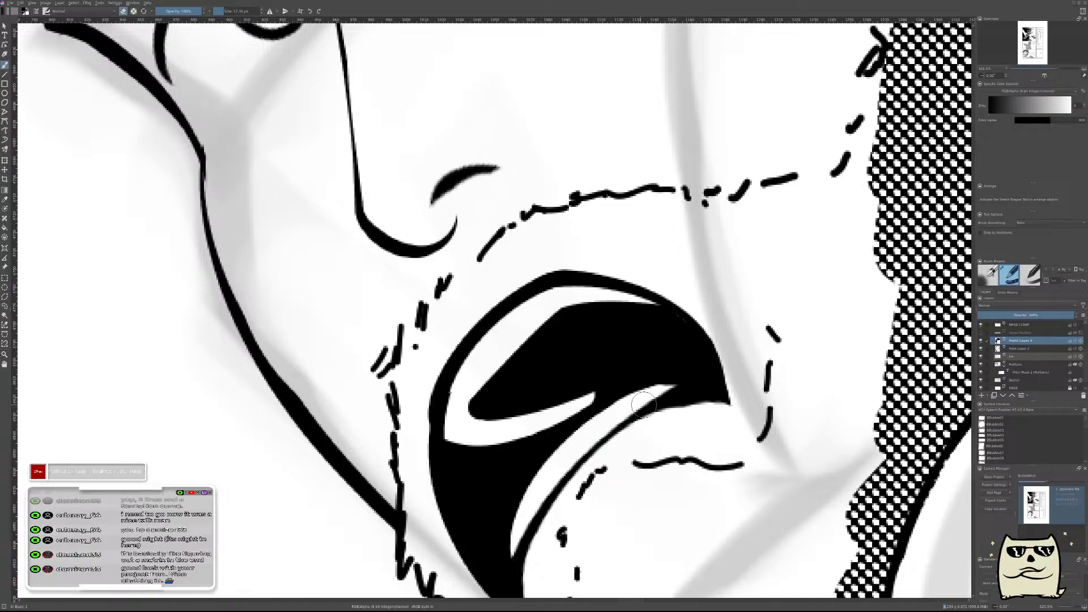
pyautogui.moveTo(504, 513); pyautogui.dragTo(529, 576)
pyautogui.hotkey('ctrl', 'z')
pyautogui.scroll(-5, 665, 420)
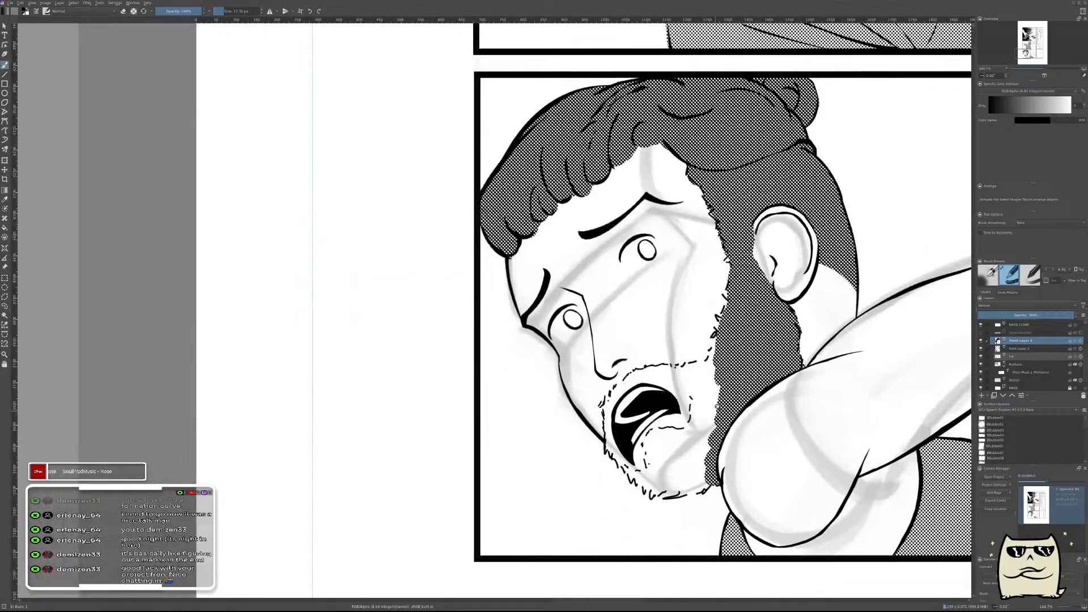
pyautogui.scroll(-3, 728, 375)
pyautogui.scroll(1, 608, 430)
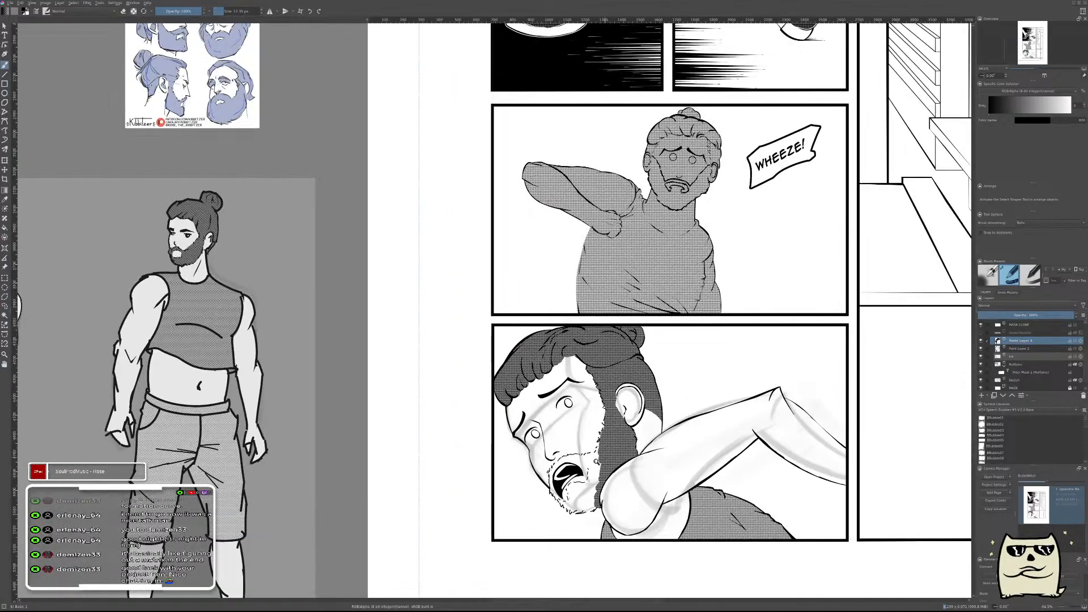
pyautogui.scroll(4, 608, 431)
pyautogui.scroll(4, 608, 431)
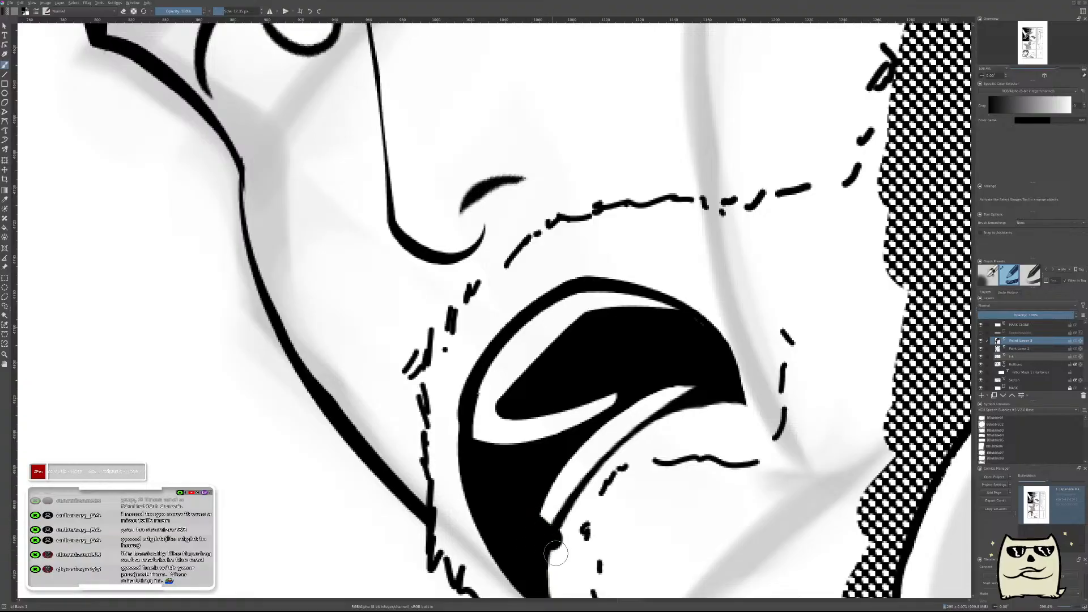
# Delete Paint Layer 2, directly below the mouth fill layer.
pyautogui.scroll(-8, 587, 529)
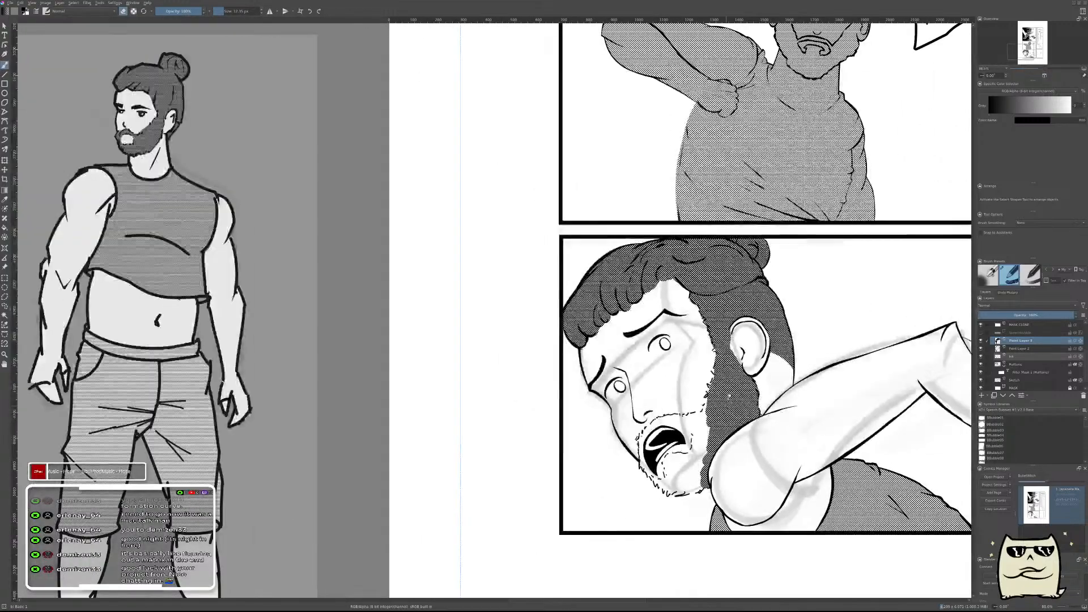
pyautogui.scroll(3, 651, 447)
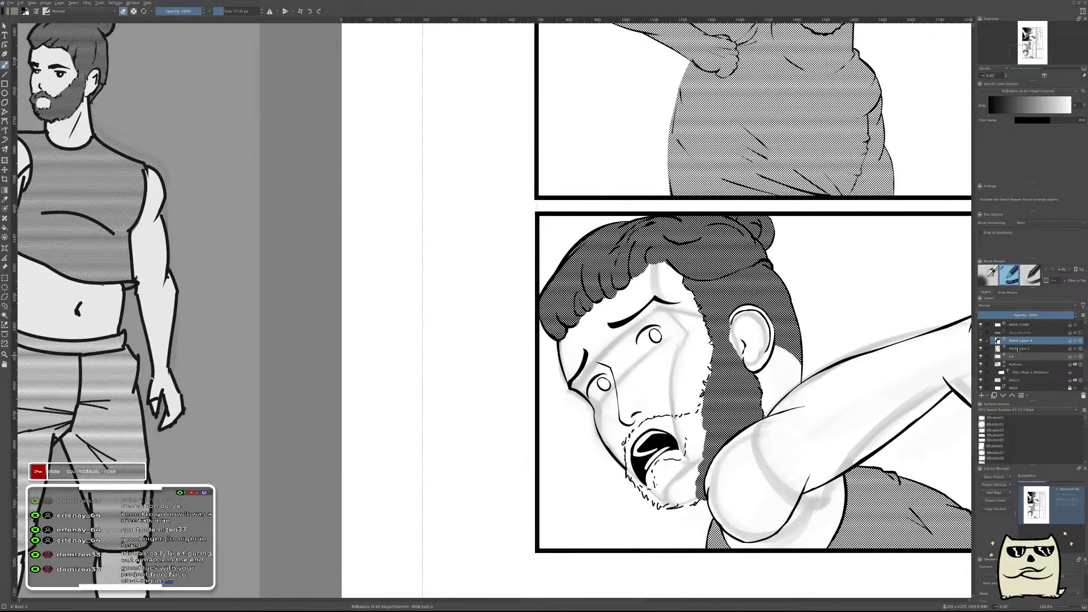
pyautogui.hotkey('shift', 'Delete')
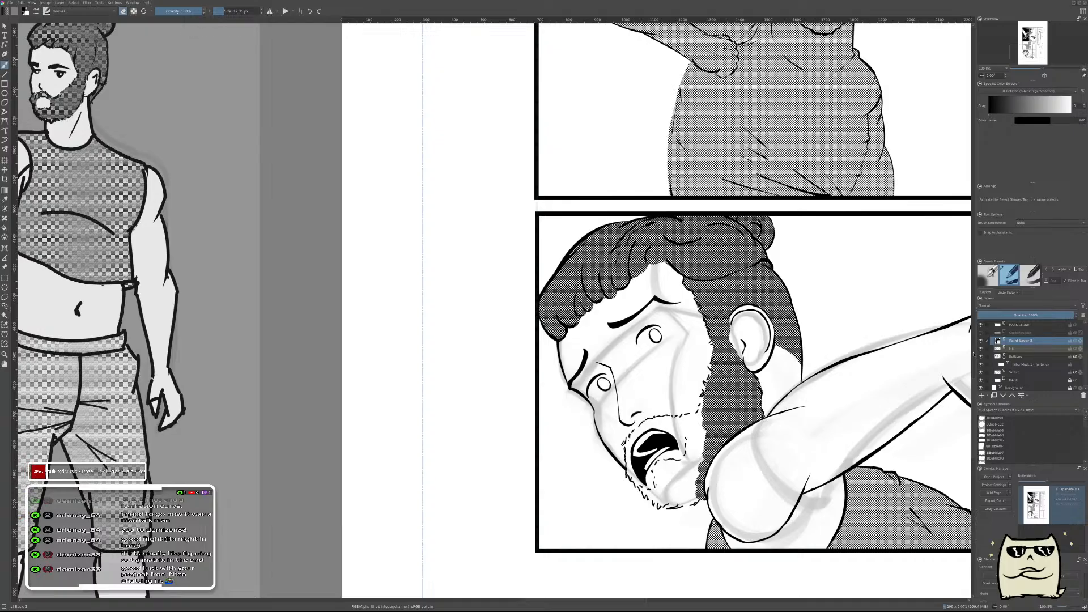
# Examine the beard reference heads beside the page and compare them with the bearded man in the bottom-left panel.
pyautogui.moveTo(845, 416); pyautogui.dragTo(420, 591)
pyautogui.moveTo(762, 472); pyautogui.dragTo(854, 393)
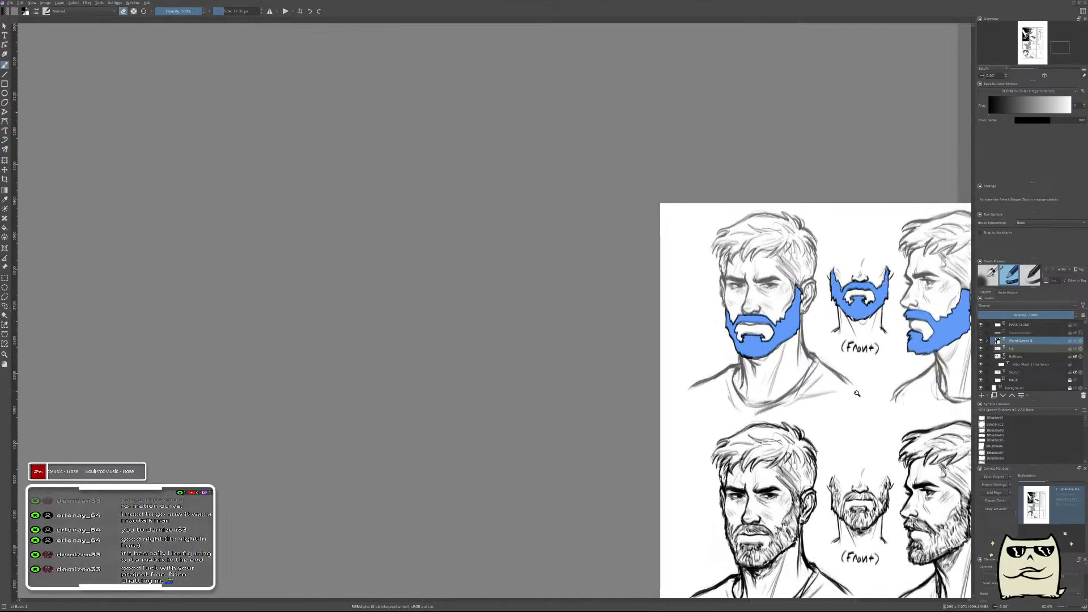
pyautogui.moveTo(811, 455); pyautogui.dragTo(665, 403)
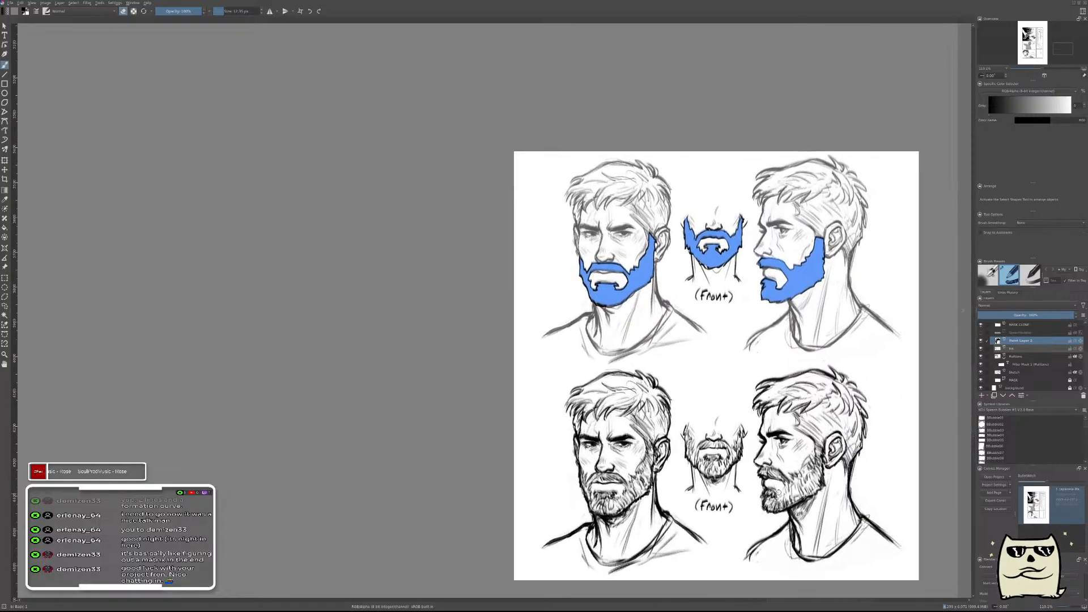
pyautogui.moveTo(774, 462); pyautogui.dragTo(774, 523)
pyautogui.moveTo(385, 497); pyautogui.dragTo(799, 383)
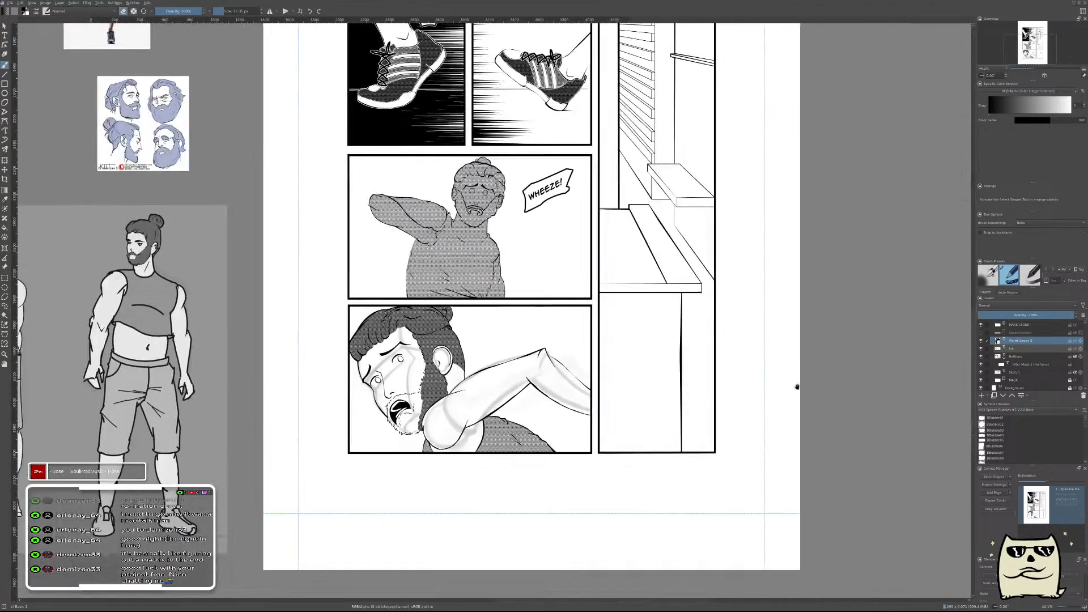
pyautogui.moveTo(431, 414); pyautogui.dragTo(351, 348)
pyautogui.moveTo(430, 350); pyautogui.dragTo(405, 332)
pyautogui.moveTo(477, 335); pyautogui.dragTo(594, 396)
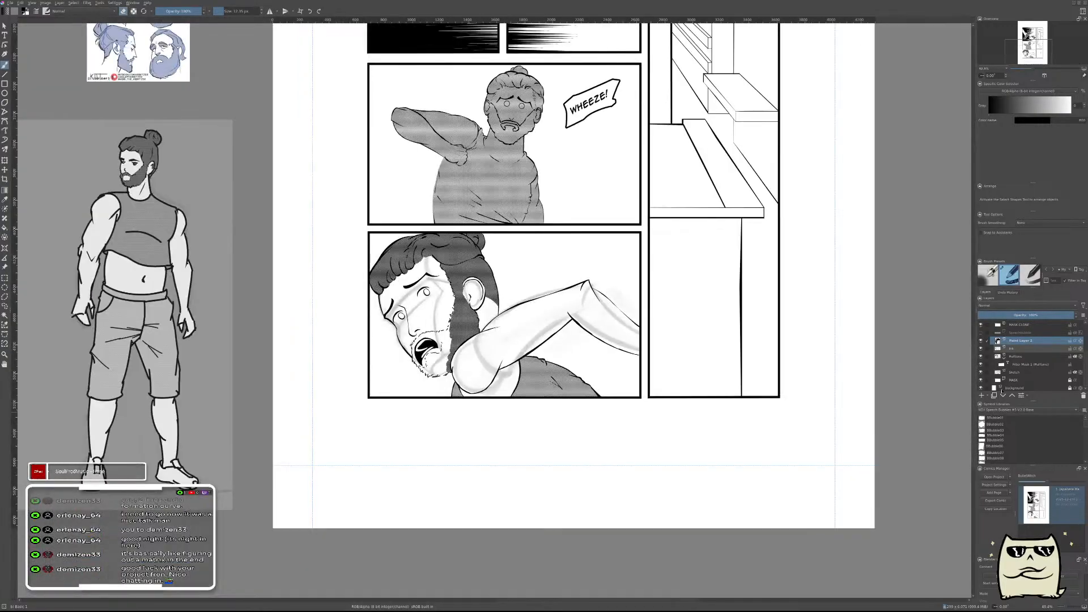
# Hide the Halftone layer's filter mask, sample the beard's dark grey, and fill the jaw and chin beard on the Halftone layer.
pyautogui.click(981, 364)
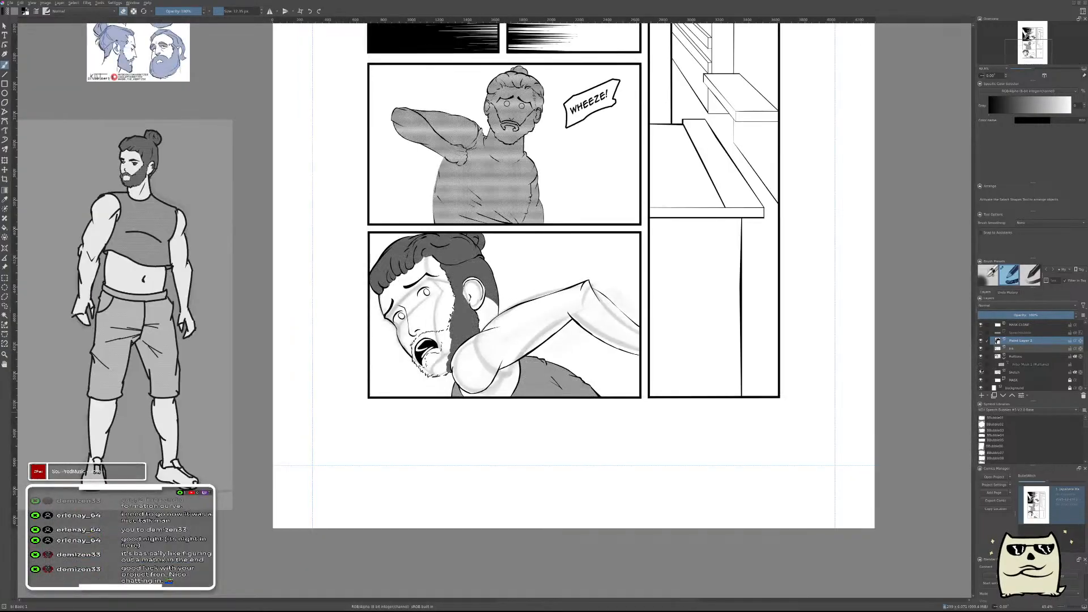
pyautogui.keyDown('ctrl'); pyautogui.click(455, 315); pyautogui.keyUp('ctrl')
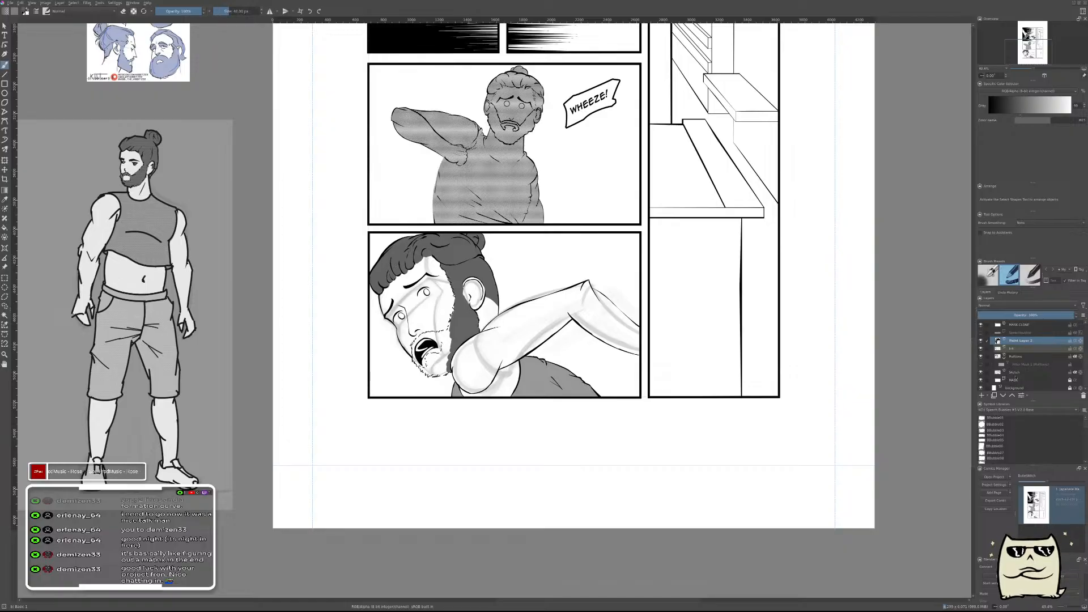
pyautogui.click(1015, 358)
pyautogui.moveTo(452, 350); pyautogui.dragTo(705, 309)
pyautogui.scroll(10, 705, 308)
pyautogui.moveTo(530, 359)
pyautogui.mouseDown()
pyautogui.moveTo(522, 365)
pyautogui.moveTo(544, 340)
pyautogui.moveTo(629, 335)
pyautogui.moveTo(704, 291)
pyautogui.moveTo(698, 238)
pyautogui.moveTo(629, 386)
pyautogui.moveTo(527, 374)
pyautogui.moveTo(544, 447)
pyautogui.moveTo(473, 481)
pyautogui.moveTo(419, 461)
pyautogui.moveTo(538, 552)
pyautogui.moveTo(573, 498)
pyautogui.moveTo(702, 510)
pyautogui.moveTo(720, 533)
pyautogui.moveTo(600, 566)
pyautogui.moveTo(703, 483)
pyautogui.moveTo(754, 212)
pyautogui.mouseUp()
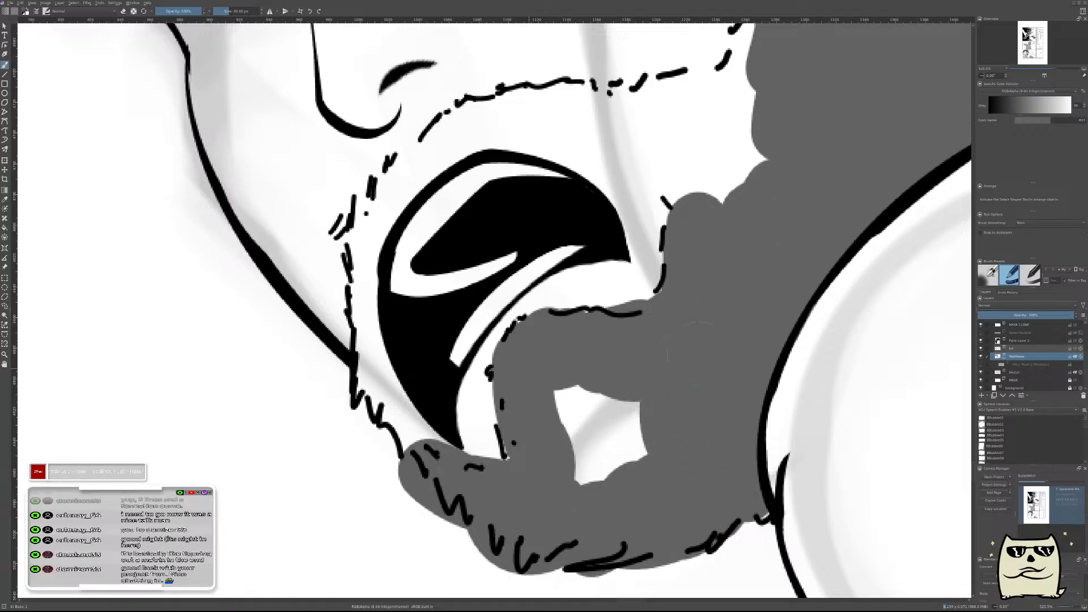
pyautogui.moveTo(699, 382); pyautogui.dragTo(589, 404)
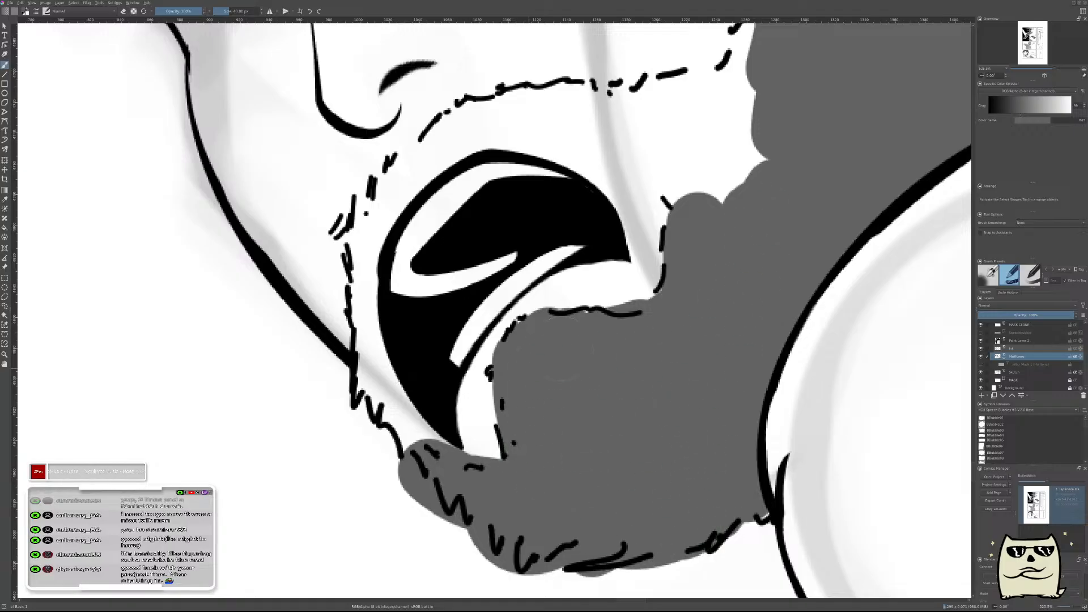
# Extend the grey beard fill up to the cheek outline, across the moustache and down around the front of the mouth.
pyautogui.moveTo(759, 233); pyautogui.dragTo(688, 457)
pyautogui.moveTo(686, 433); pyautogui.dragTo(697, 280)
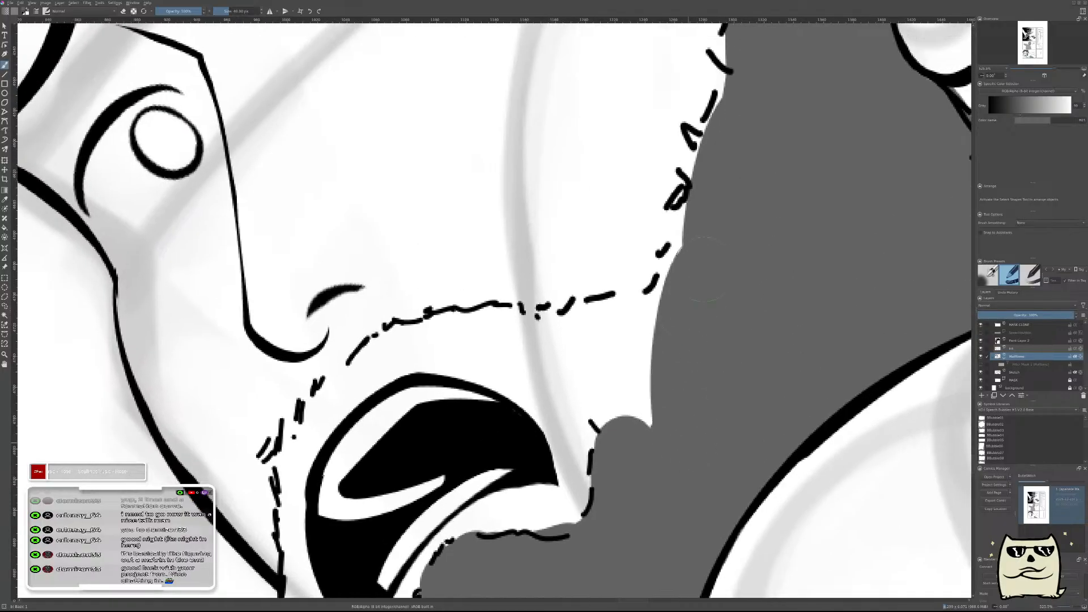
pyautogui.moveTo(707, 232)
pyautogui.mouseDown()
pyautogui.moveTo(619, 368)
pyautogui.moveTo(589, 309)
pyautogui.moveTo(541, 366)
pyautogui.moveTo(524, 347)
pyautogui.moveTo(454, 348)
pyautogui.mouseUp()
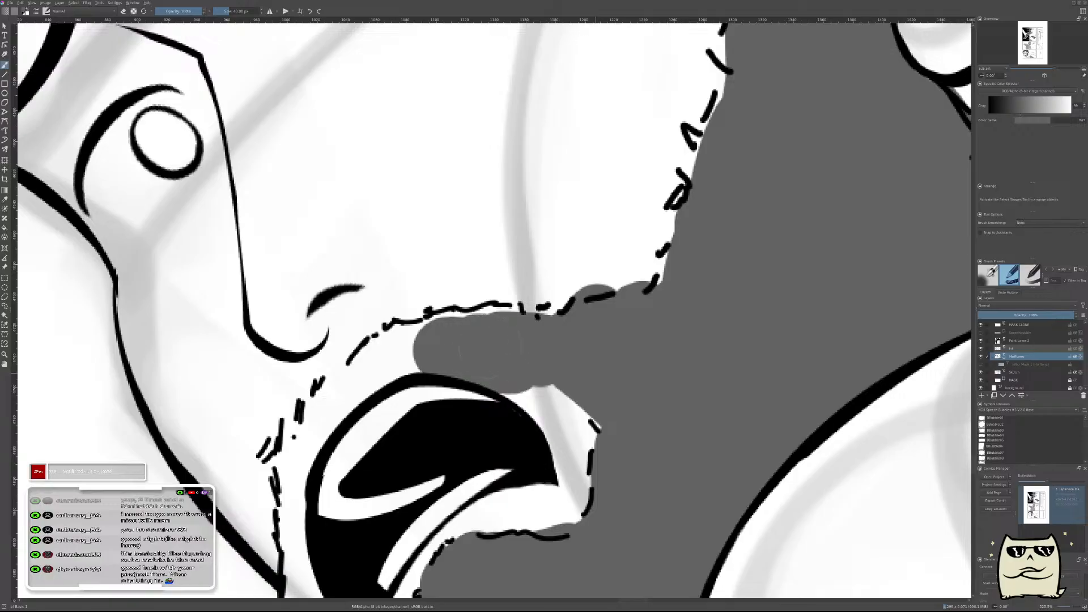
pyautogui.moveTo(447, 340)
pyautogui.mouseDown()
pyautogui.moveTo(362, 362)
pyautogui.moveTo(329, 396)
pyautogui.moveTo(286, 498)
pyautogui.moveTo(295, 540)
pyautogui.moveTo(315, 361)
pyautogui.mouseUp()
pyautogui.moveTo(295, 321)
pyautogui.mouseDown()
pyautogui.moveTo(321, 441)
pyautogui.moveTo(302, 398)
pyautogui.moveTo(394, 544)
pyautogui.mouseUp()
pyautogui.moveTo(546, 399); pyautogui.dragTo(754, 467)
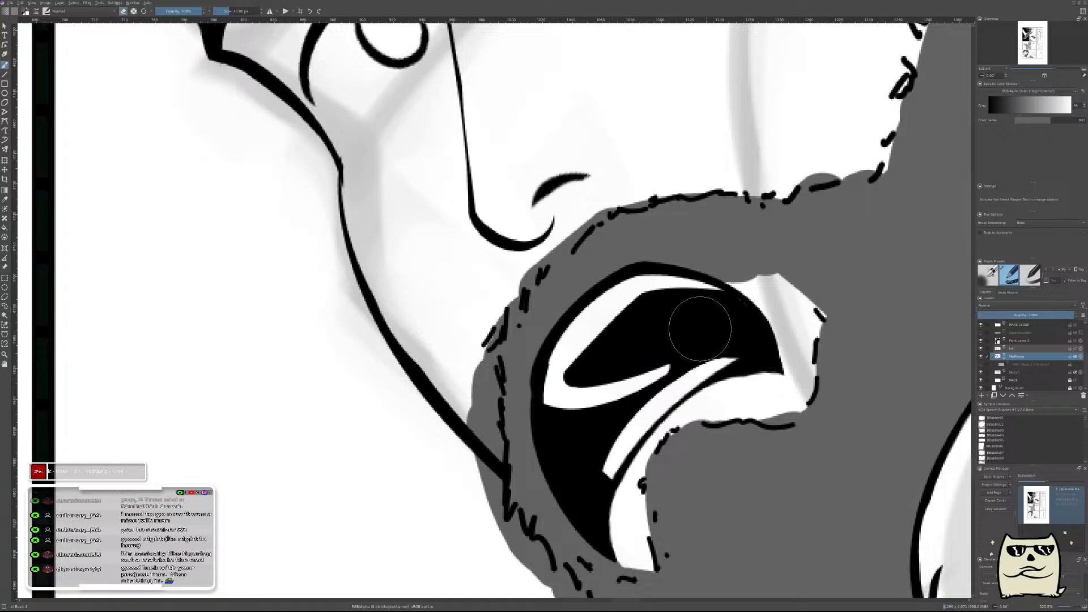
# Clean up the grey around the cheek-side mouth corner and along the beard line below the lower lip.
pyautogui.moveTo(779, 312)
pyautogui.mouseDown()
pyautogui.moveTo(721, 318)
pyautogui.moveTo(739, 305)
pyautogui.moveTo(767, 314)
pyautogui.mouseUp()
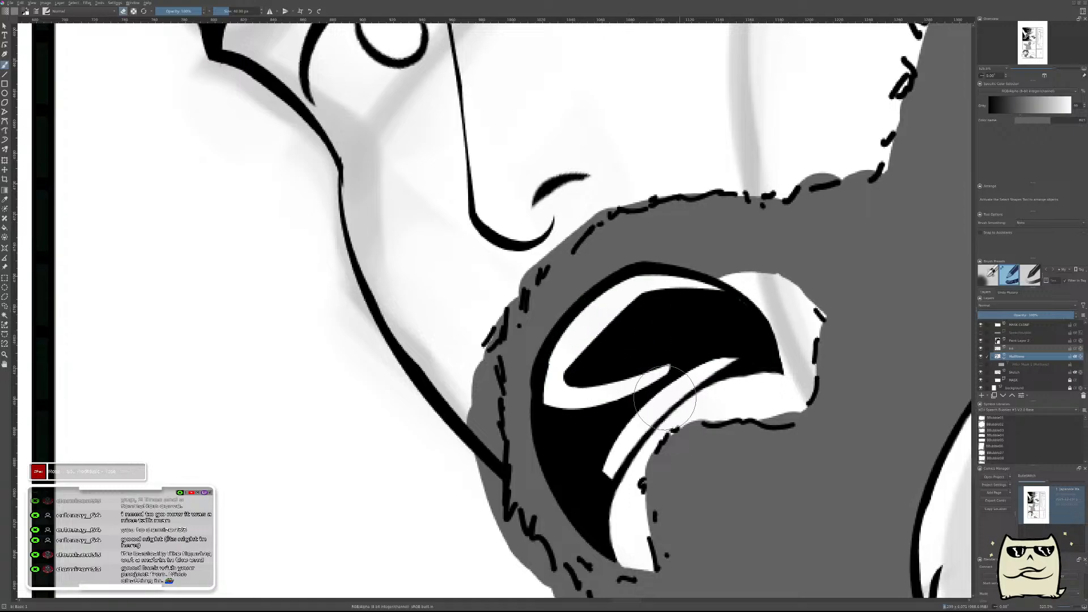
pyautogui.moveTo(747, 389); pyautogui.dragTo(778, 388)
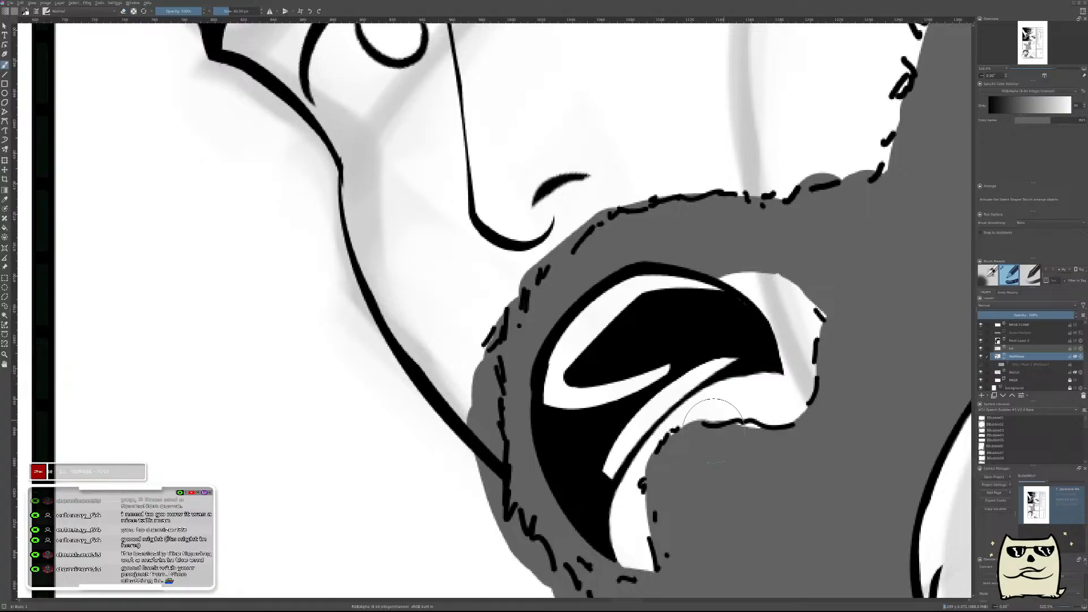
pyautogui.moveTo(712, 500); pyautogui.dragTo(777, 339)
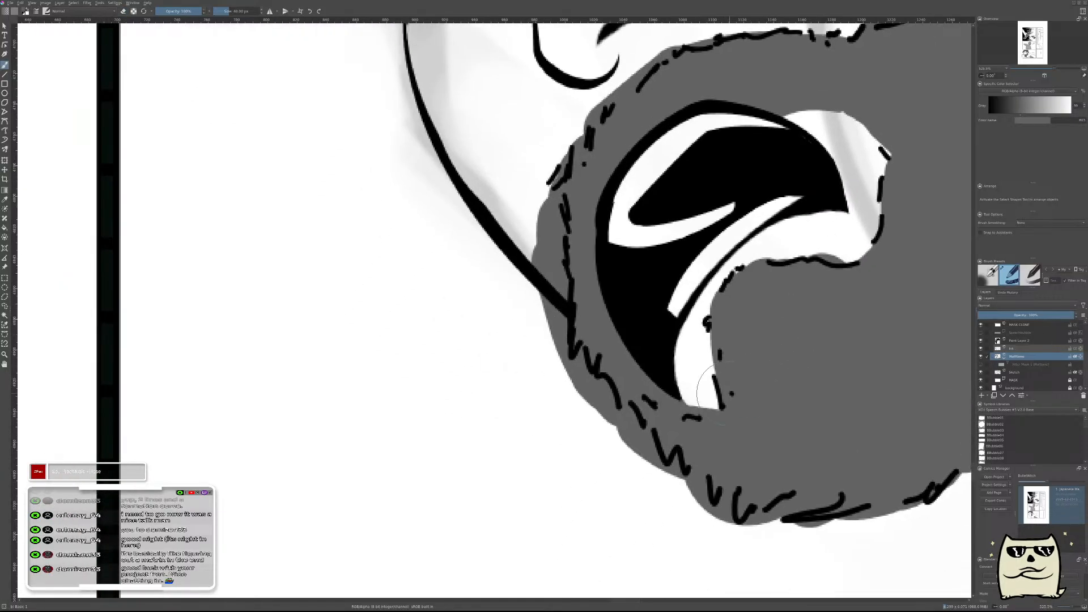
pyautogui.moveTo(617, 204); pyautogui.dragTo(671, 377)
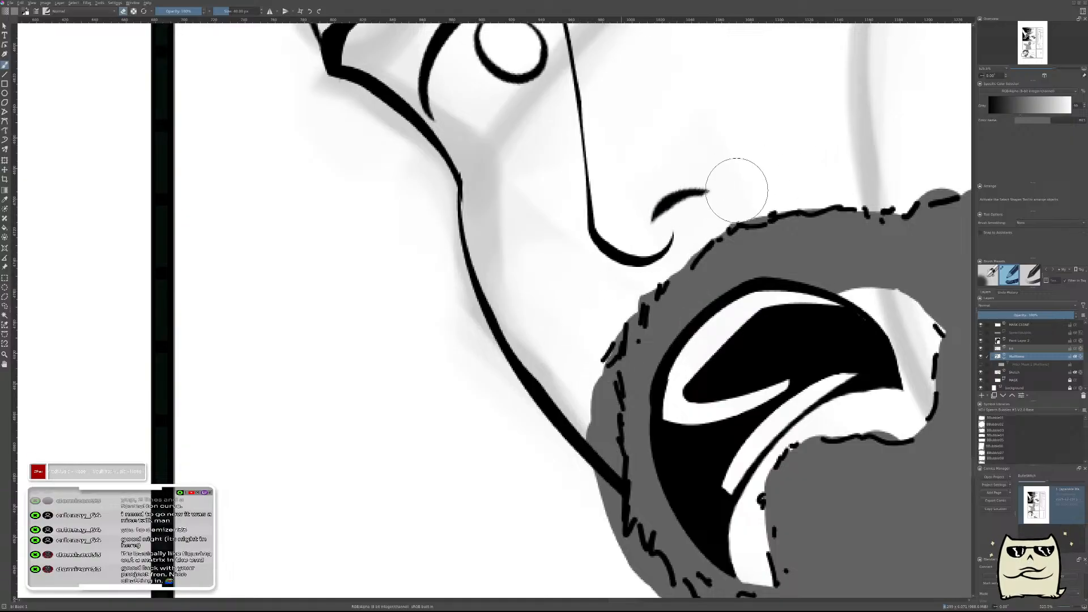
# Trim the grey spilling outside the beard's front outline from the moustache down to the chin and touch up gaps.
pyautogui.moveTo(598, 294)
pyautogui.mouseDown()
pyautogui.moveTo(581, 329)
pyautogui.moveTo(586, 518)
pyautogui.moveTo(500, 352)
pyautogui.moveTo(569, 445)
pyautogui.moveTo(705, 560)
pyautogui.moveTo(909, 548)
pyautogui.moveTo(681, 531)
pyautogui.mouseUp()
pyautogui.moveTo(692, 452); pyautogui.dragTo(730, 455)
pyautogui.press('e')
pyautogui.moveTo(732, 396); pyautogui.dragTo(752, 477)
pyautogui.press('e')
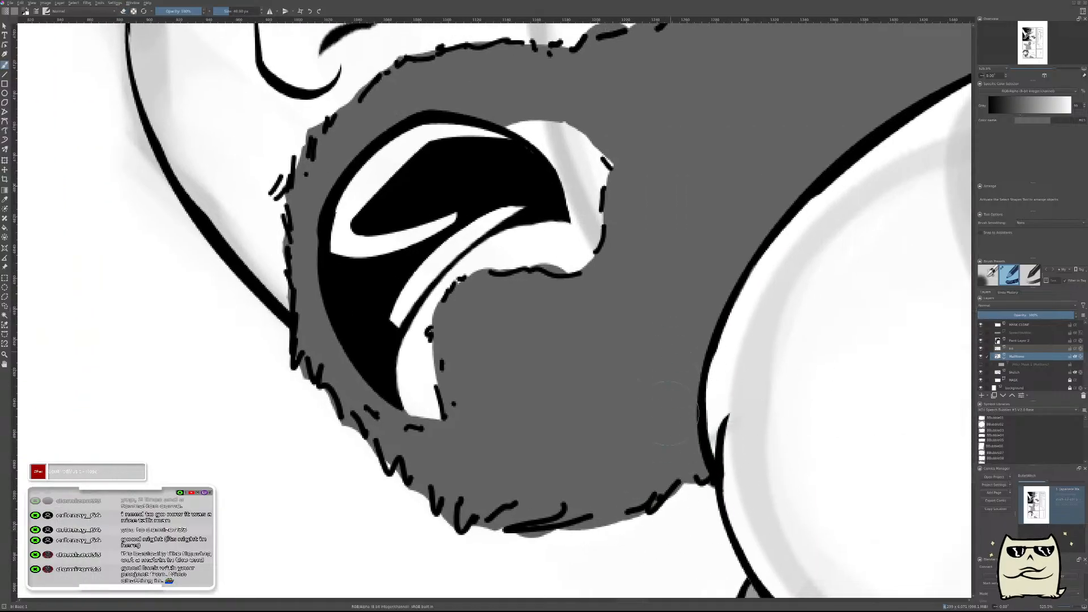
# Compare the grey beard shape with the blue-marked beard reference heads.
pyautogui.moveTo(787, 307); pyautogui.dragTo(696, 390)
pyautogui.moveTo(619, 415); pyautogui.dragTo(674, 441)
pyautogui.moveTo(690, 388); pyautogui.dragTo(739, 398)
pyautogui.moveTo(940, 306); pyautogui.dragTo(559, 376)
pyautogui.moveTo(664, 401); pyautogui.dragTo(691, 283)
pyautogui.moveTo(686, 341); pyautogui.dragTo(749, 368)
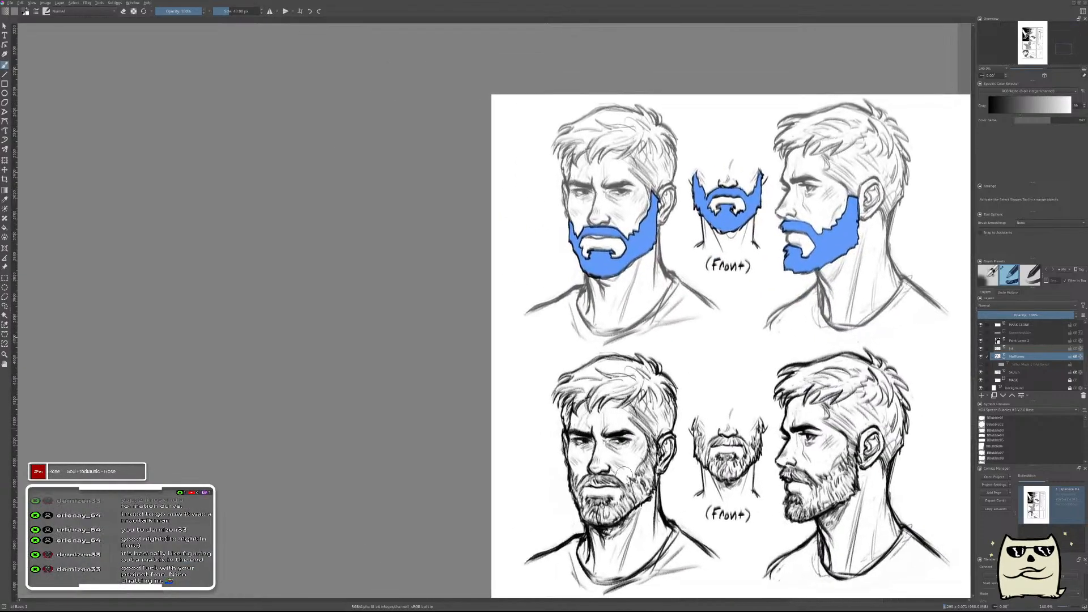
pyautogui.moveTo(624, 410); pyautogui.dragTo(514, 352)
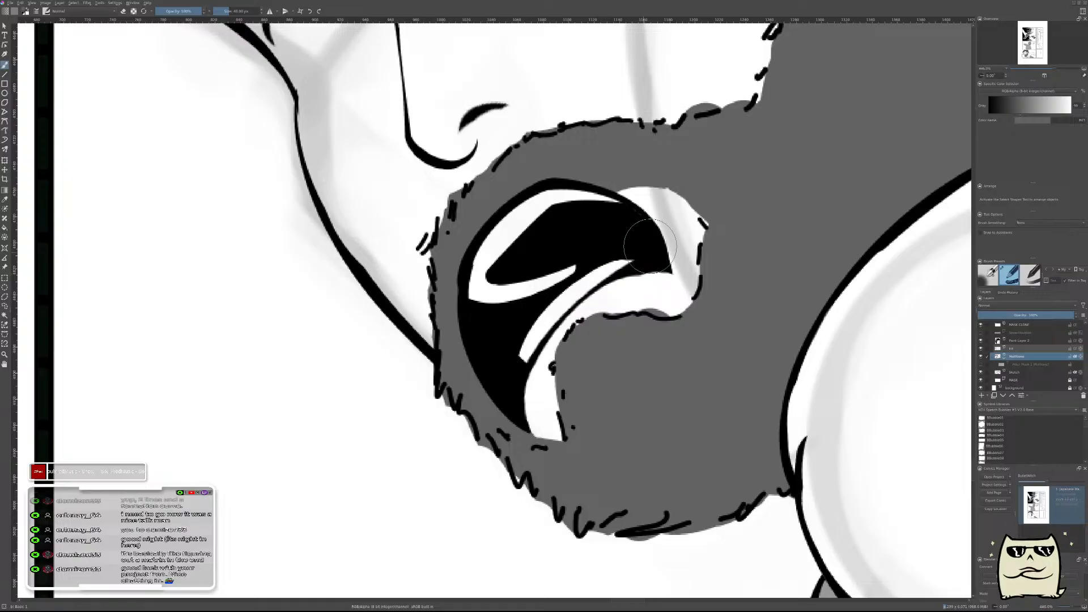
# Repaint the moustache's lower edge behind the upper lip with a straighter grey stroke, narrowing the white gap at the mouth corner.
pyautogui.press('e')
pyautogui.moveTo(608, 158); pyautogui.dragTo(727, 180)
pyautogui.hotkey('ctrl', 'z')
pyautogui.moveTo(609, 172); pyautogui.dragTo(753, 169)
pyautogui.hotkey('ctrl', 'z')
pyautogui.moveTo(602, 159); pyautogui.dragTo(731, 193)
pyautogui.hotkey('ctrl', 'z')
pyautogui.moveTo(592, 159); pyautogui.dragTo(731, 190)
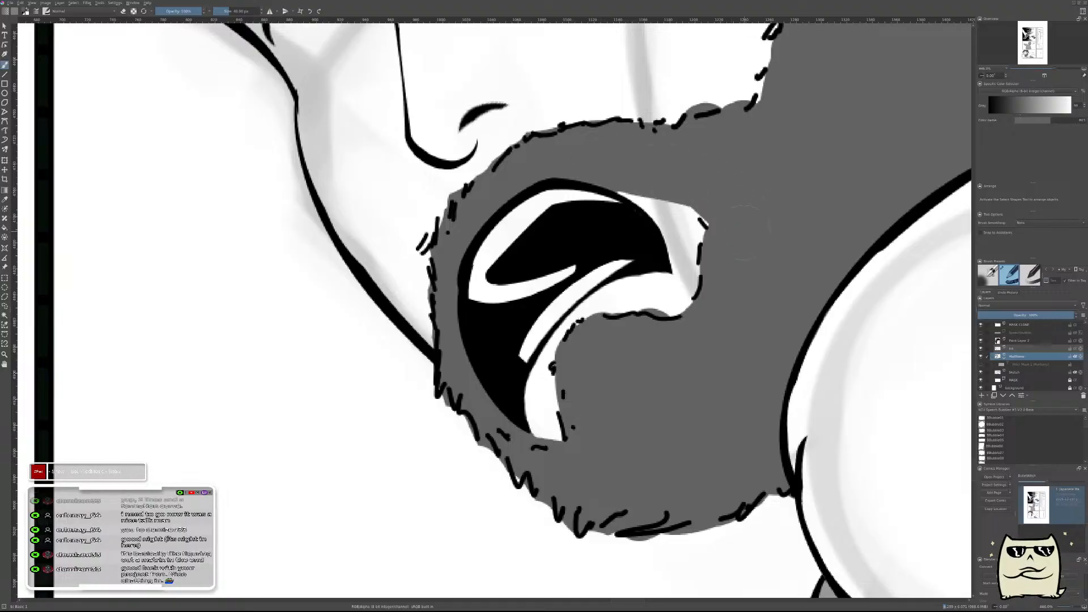
pyautogui.moveTo(721, 206); pyautogui.dragTo(686, 205)
# Erase a thin white sliver from the grey beard along the mouth's lower front curve.
pyautogui.moveTo(577, 244); pyautogui.dragTo(577, 203)
pyautogui.press('e')
pyautogui.moveTo(591, 269)
pyautogui.mouseDown()
pyautogui.moveTo(606, 327)
pyautogui.moveTo(587, 252)
pyautogui.moveTo(632, 353)
pyautogui.moveTo(617, 341)
pyautogui.moveTo(669, 373)
pyautogui.moveTo(590, 291)
pyautogui.mouseUp()
pyautogui.moveTo(621, 334); pyautogui.dragTo(587, 270)
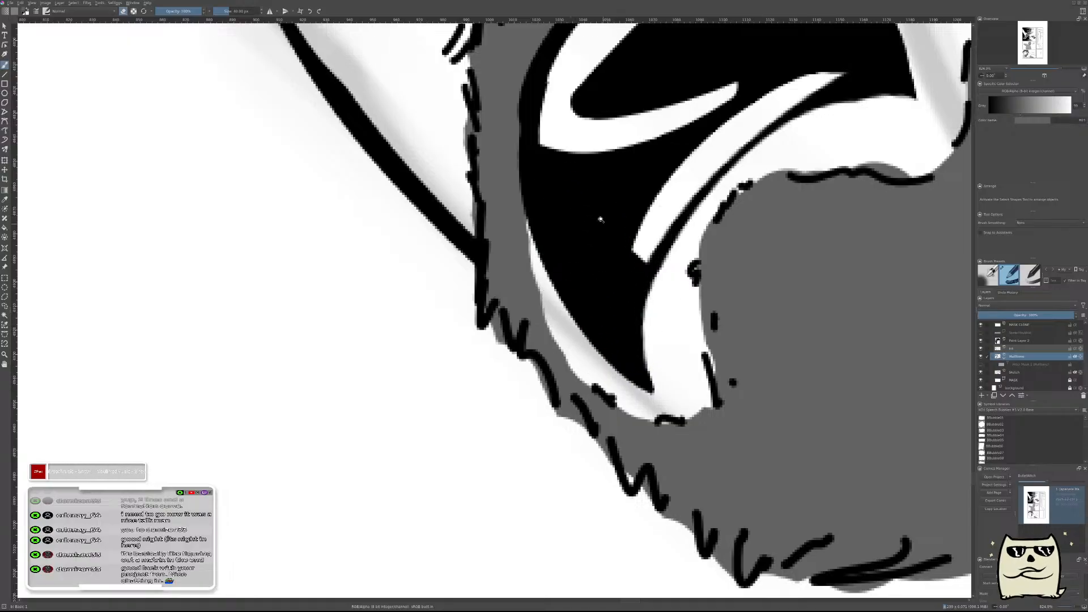
pyautogui.moveTo(603, 223); pyautogui.dragTo(603, 278)
pyautogui.moveTo(690, 269); pyautogui.dragTo(722, 431)
pyautogui.moveTo(708, 334); pyautogui.dragTo(736, 341)
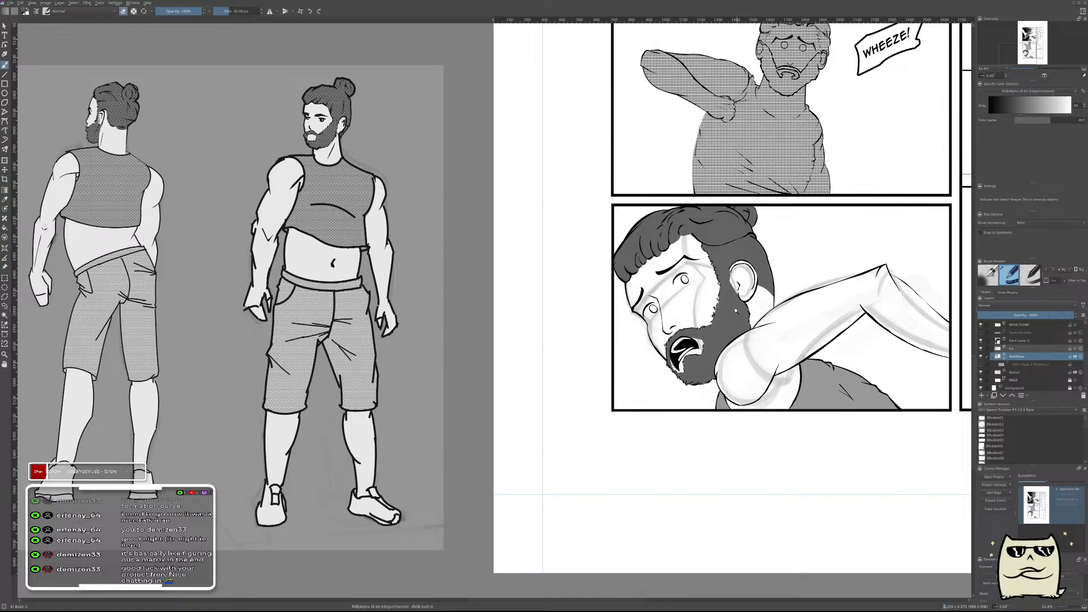
# Show the Halftone layer's filter mask again and hide the sketch layer beneath it.
pyautogui.click(981, 365)
pyautogui.moveTo(840, 324); pyautogui.dragTo(757, 414)
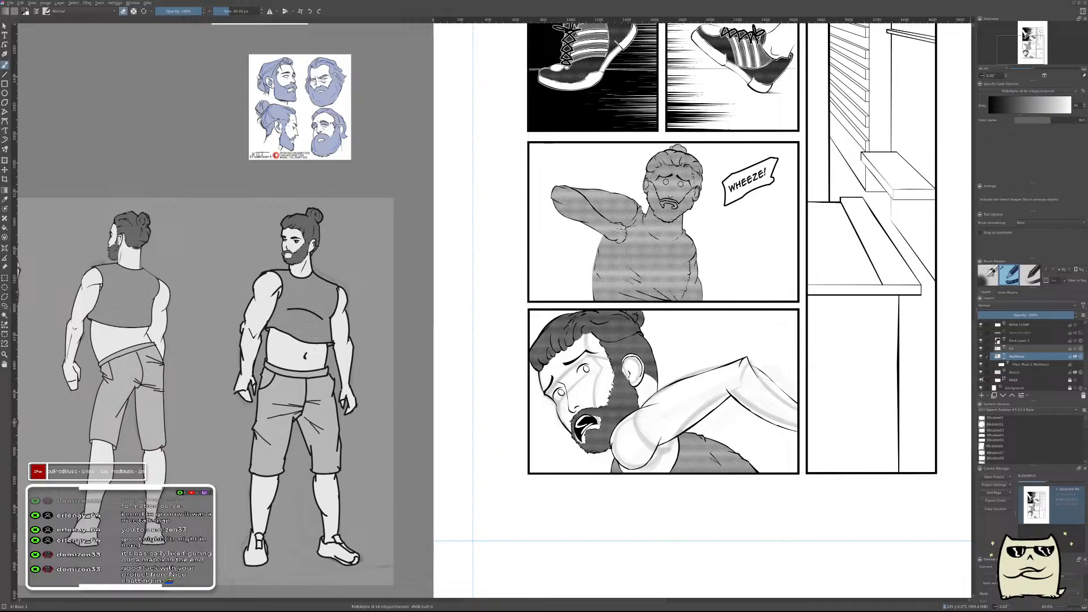
pyautogui.click(980, 372)
pyautogui.moveTo(741, 387); pyautogui.dragTo(771, 435)
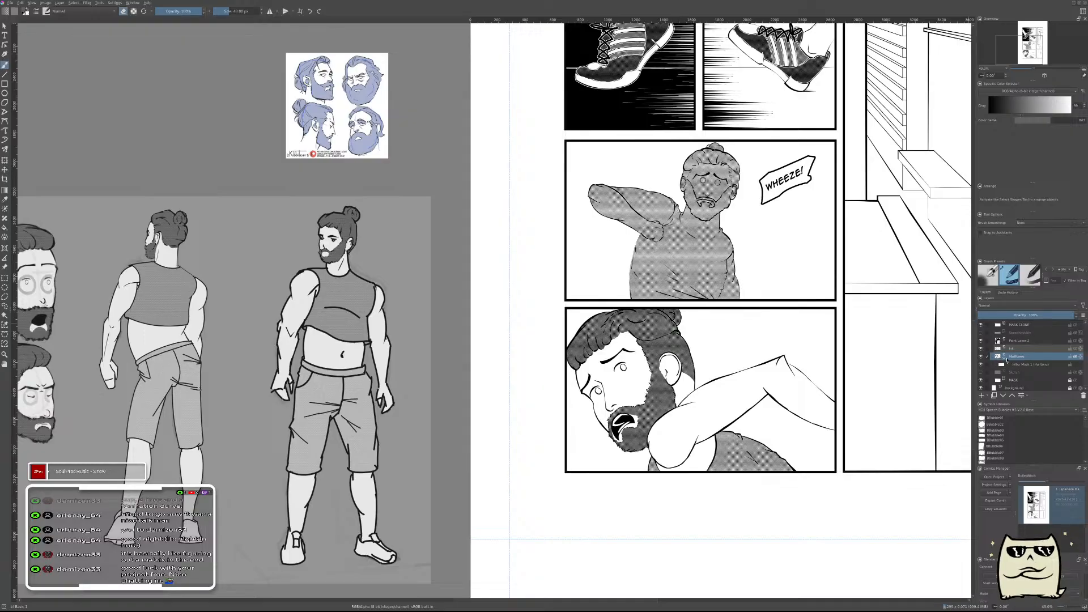
# Merge the mouth paint layer down into the ink layer.
pyautogui.click(1005, 358)
pyautogui.click(1025, 355)
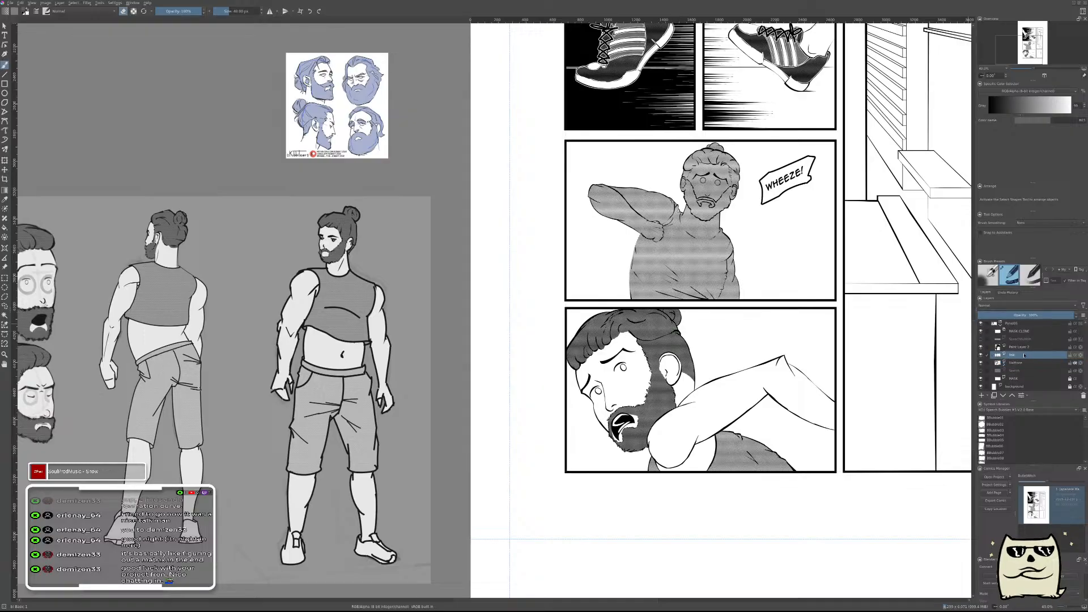
pyautogui.click(1018, 348)
pyautogui.hotkey('ctrl', 'e')
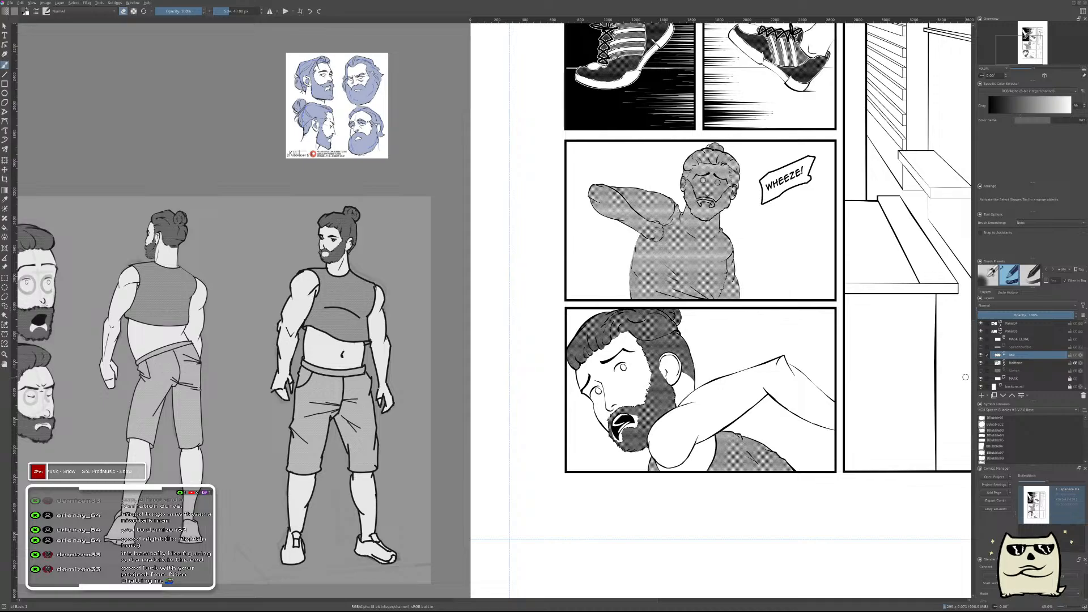
# Check the bottom panel in a mirrored canvas view and restore the normal orientation.
pyautogui.press('m')
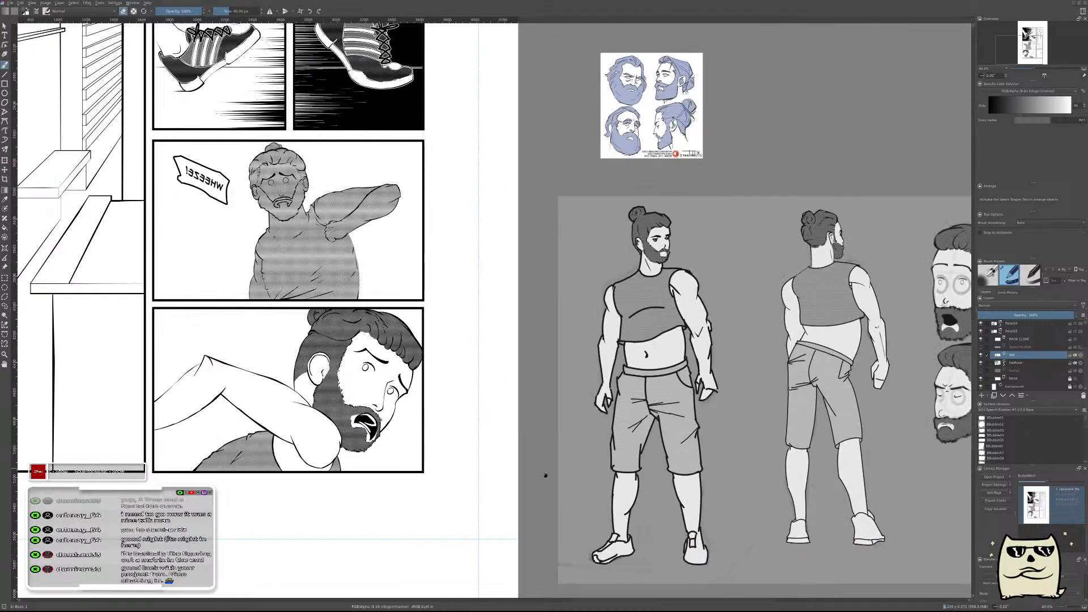
pyautogui.moveTo(561, 474); pyautogui.dragTo(776, 435)
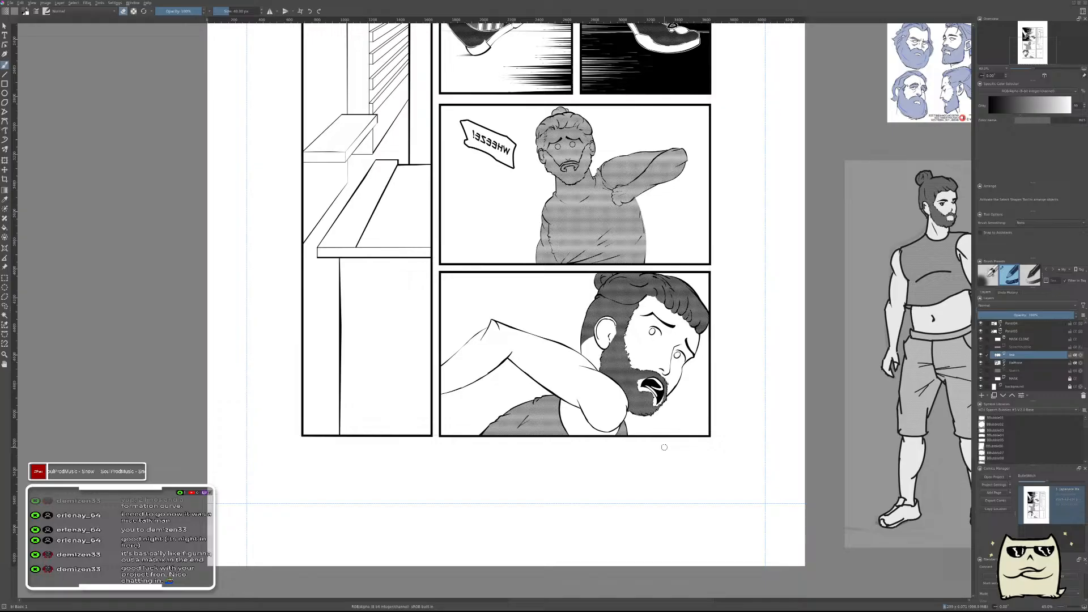
pyautogui.press('m')
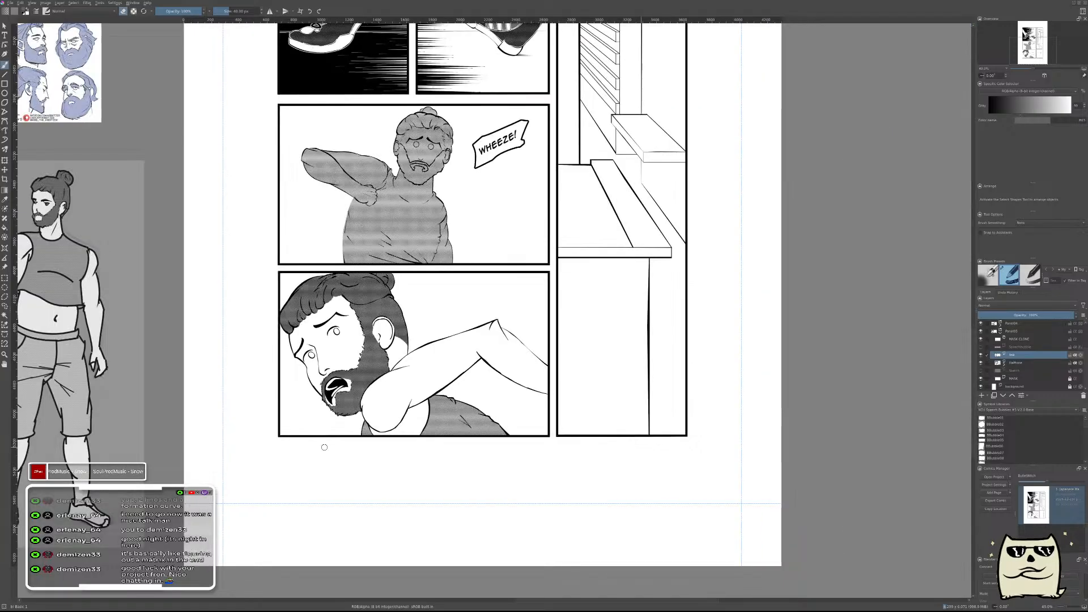
pyautogui.moveTo(535, 375); pyautogui.dragTo(702, 382)
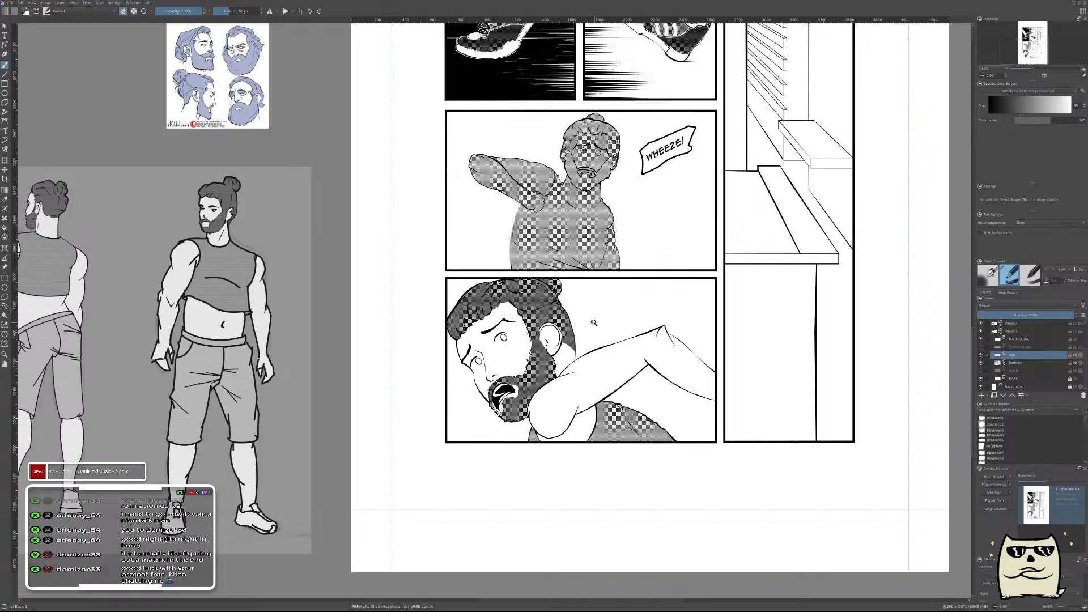
# Reset the brush colour to black and add a new paint layer above the ink layer.
pyautogui.scroll(5, 595, 324)
pyautogui.moveTo(621, 275); pyautogui.dragTo(648, 439)
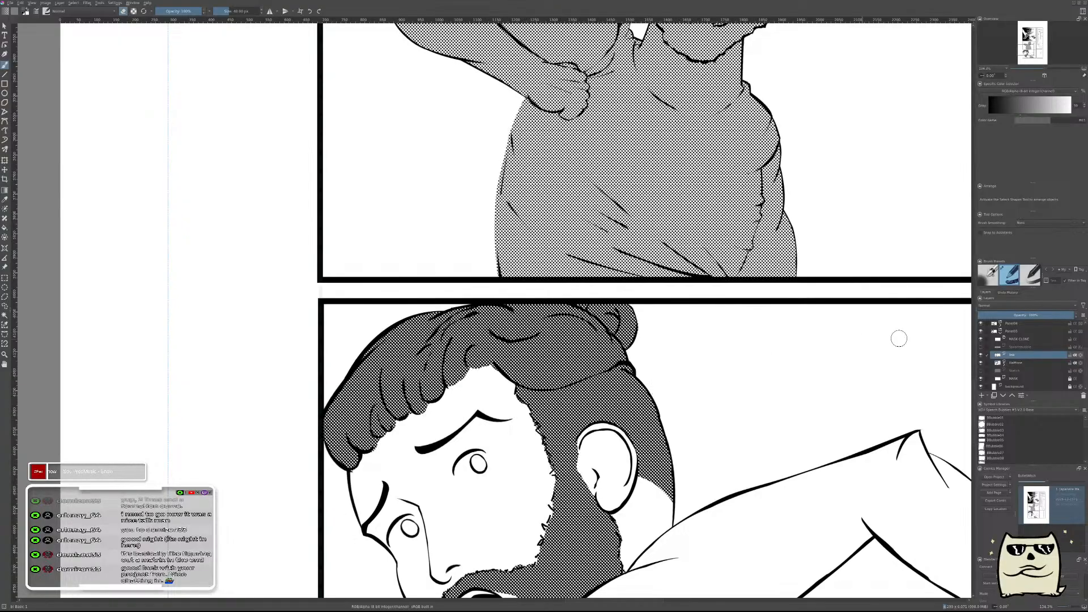
pyautogui.press('d')
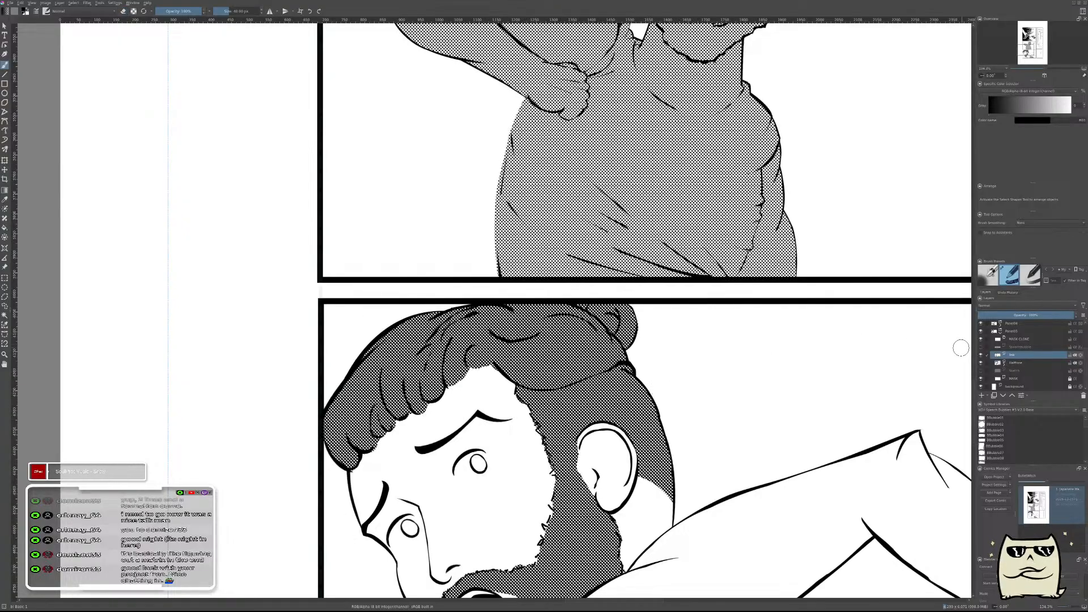
pyautogui.press('Insert')
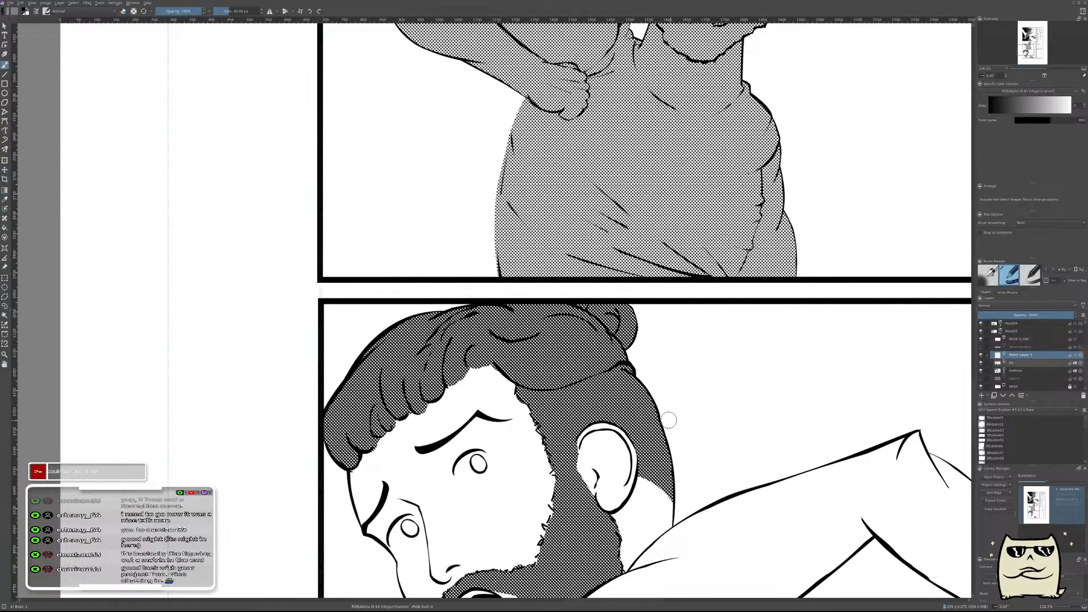
# Ink a tapered fold line across the upper part of the man's ear in the bottom panel, using a mirrored canvas view.
pyautogui.press('m')
pyautogui.moveTo(348, 447); pyautogui.dragTo(693, 335)
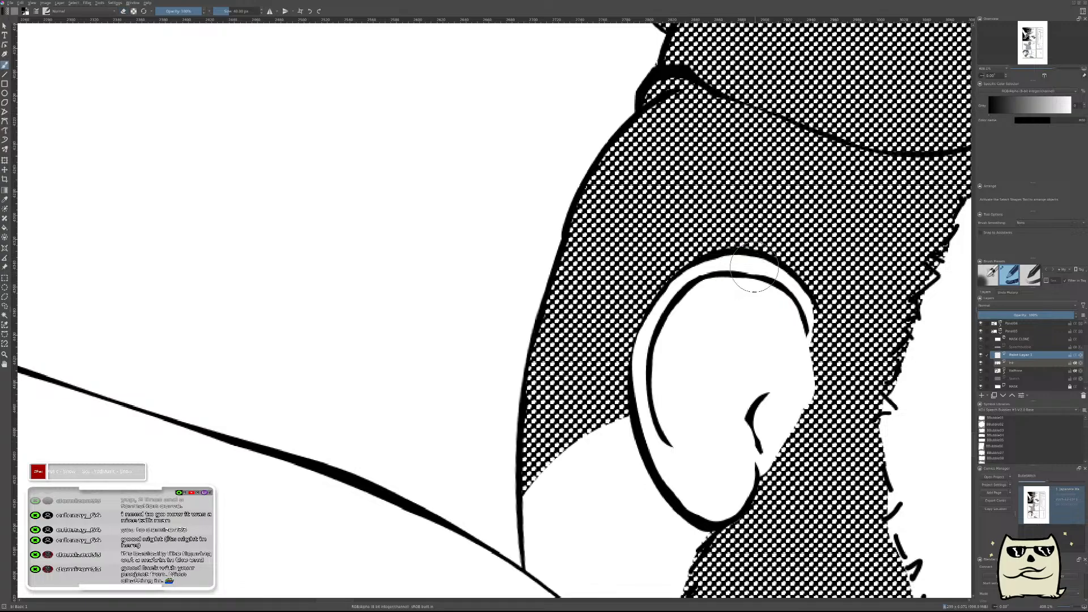
pyautogui.moveTo(783, 259); pyautogui.dragTo(632, 360)
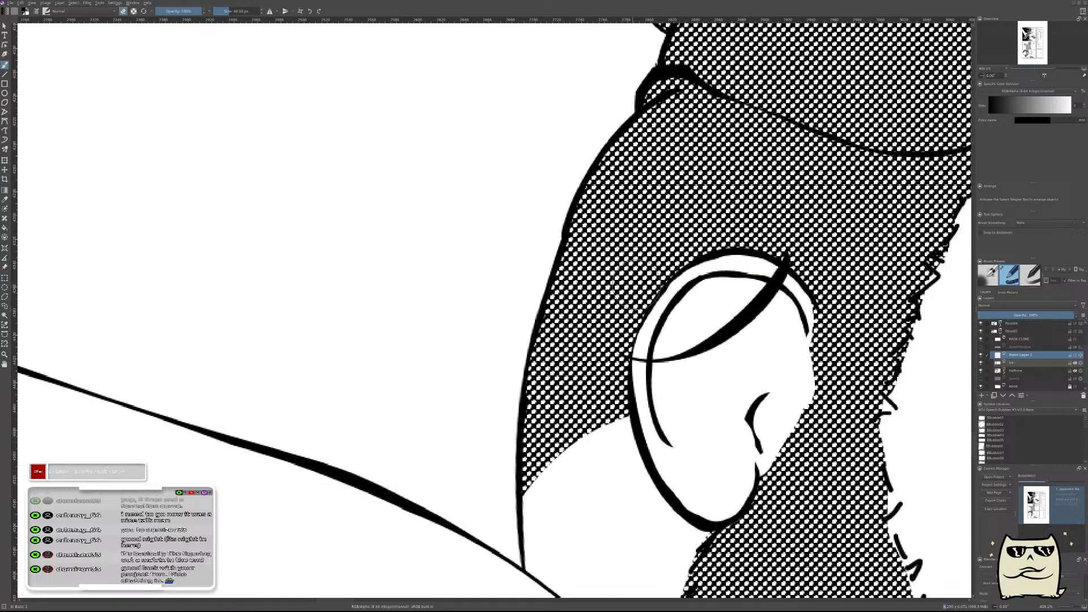
pyautogui.hotkey('ctrl', 'z')
pyautogui.moveTo(765, 248)
pyautogui.mouseDown()
pyautogui.moveTo(682, 283)
pyautogui.moveTo(733, 295)
pyautogui.moveTo(631, 293)
pyautogui.moveTo(681, 316)
pyautogui.moveTo(619, 301)
pyautogui.moveTo(738, 295)
pyautogui.mouseUp()
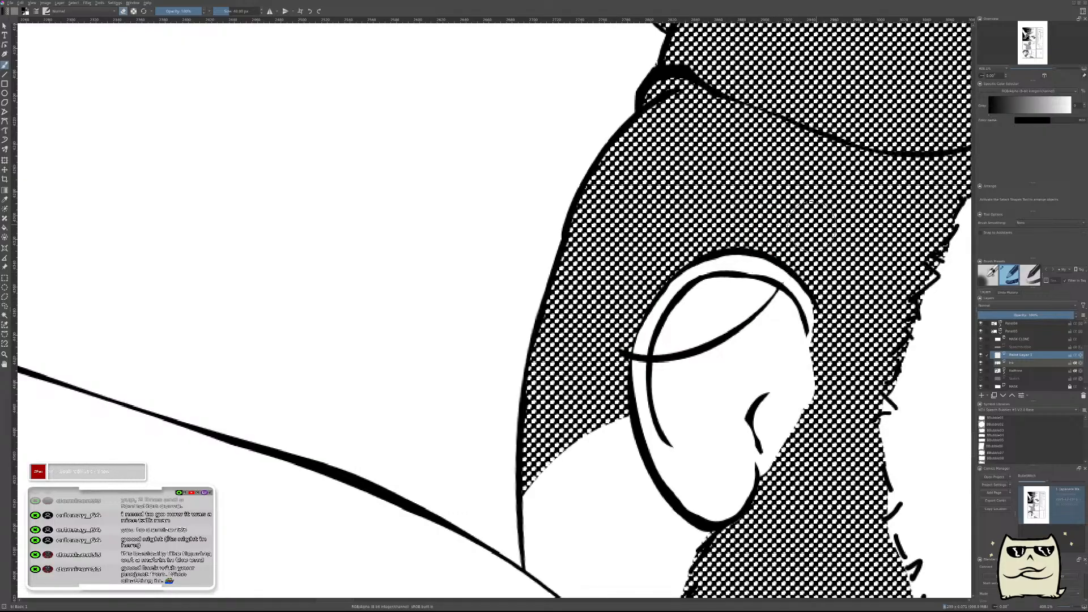
# Move the new fold line higher inside the ear and trim its ends to the inner rim, keeping it on its own layer.
pyautogui.press('t')
pyautogui.moveTo(779, 370); pyautogui.dragTo(785, 336)
pyautogui.press('b')
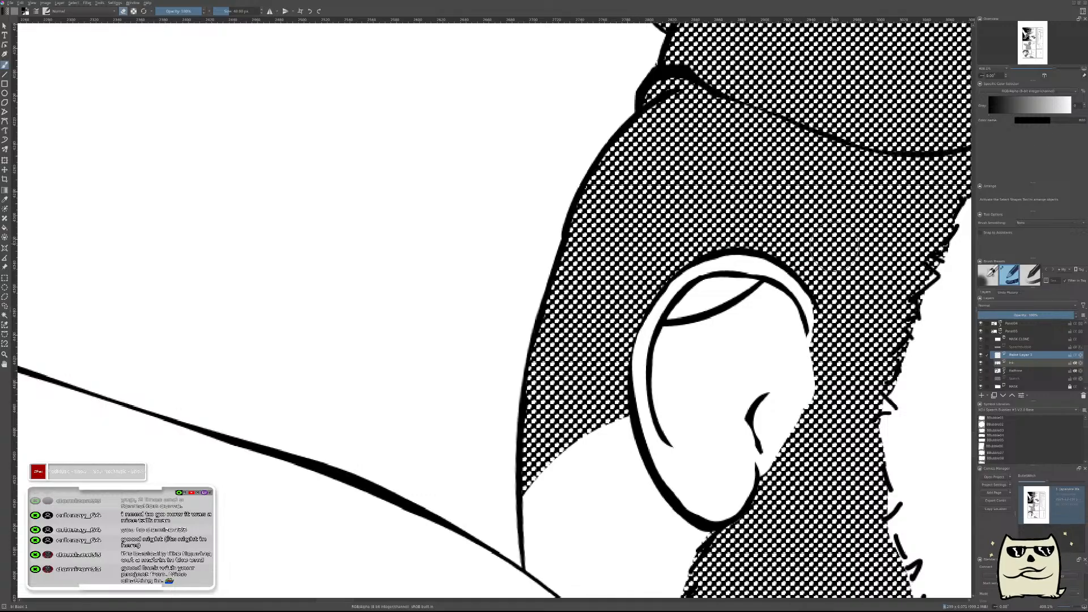
pyautogui.scroll(-3, 817, 281)
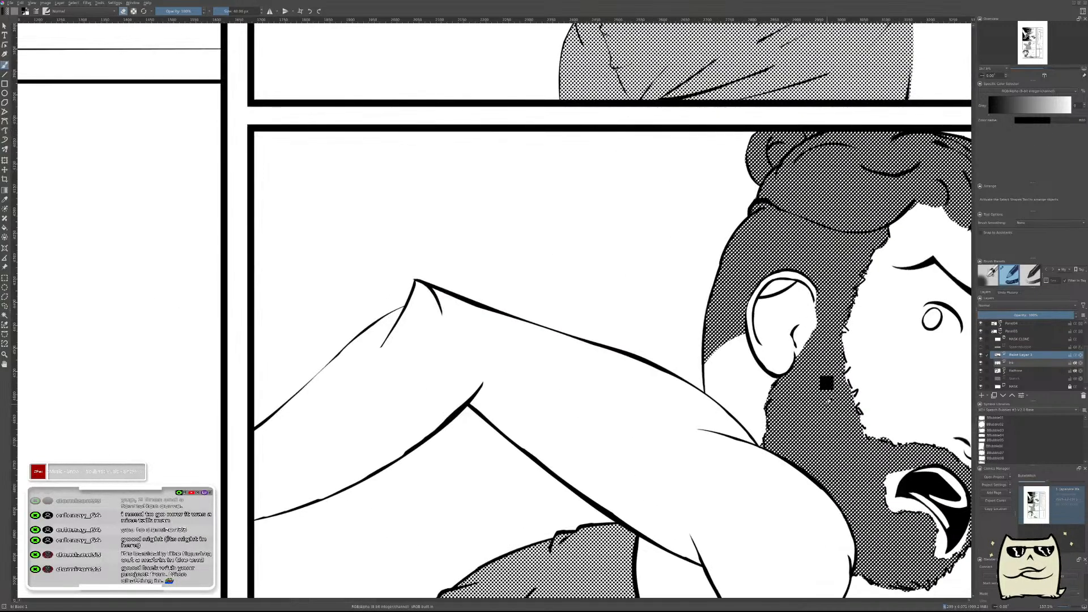
pyautogui.hotkey('shift', 'Delete')
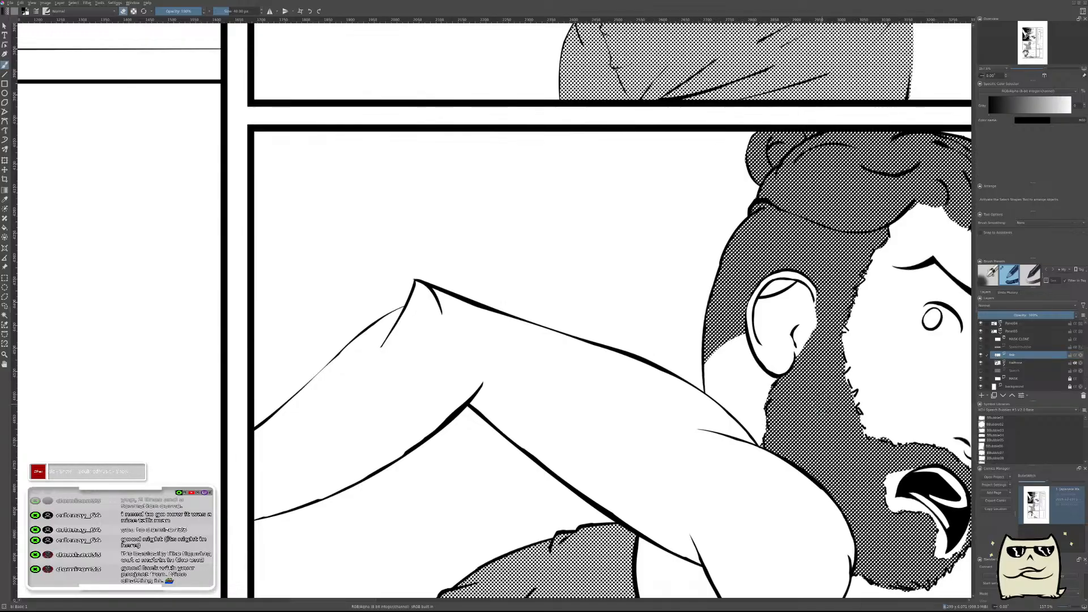
pyautogui.hotkey('ctrl', 'z')
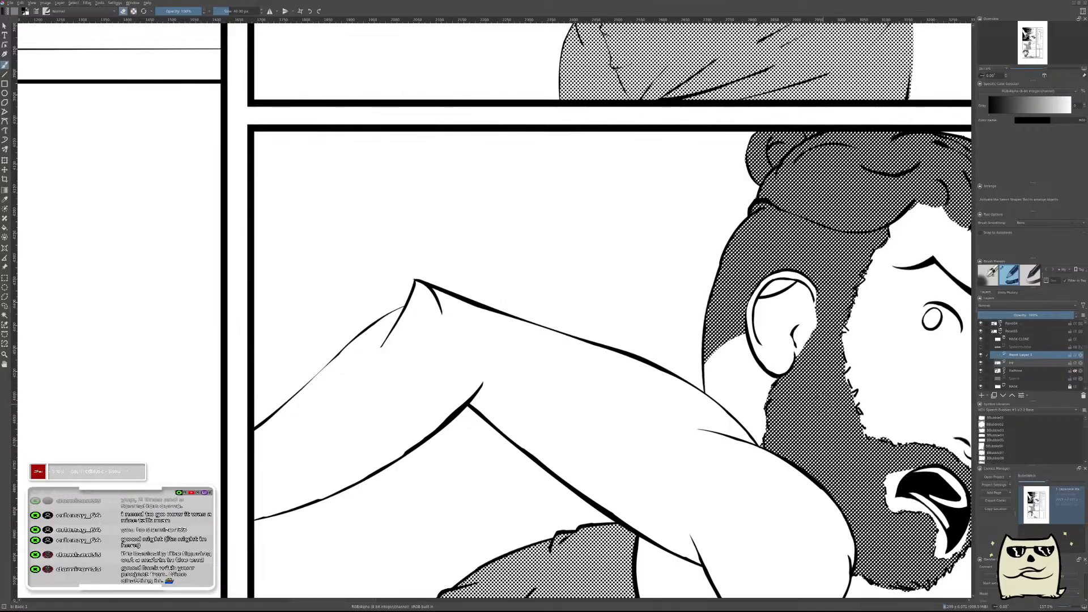
# With the canvas back in normal orientation, paint a thick curve through the middle of the ear and erase its inner side into a tapered line.
pyautogui.press('m')
pyautogui.moveTo(549, 410); pyautogui.dragTo(896, 426)
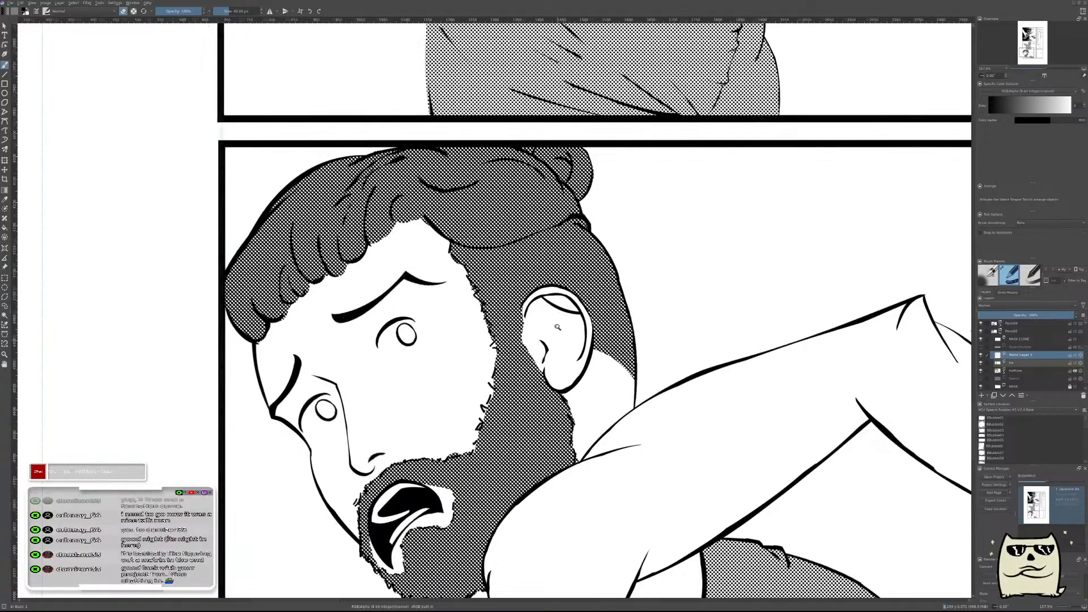
pyautogui.scroll(5, 555, 331)
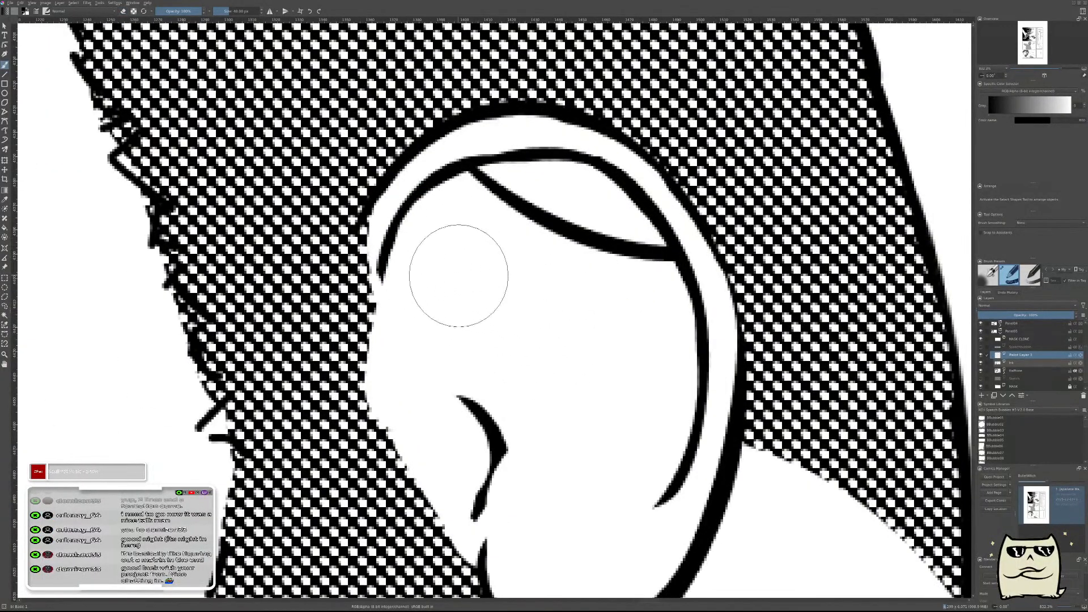
pyautogui.moveTo(411, 249)
pyautogui.mouseDown()
pyautogui.moveTo(544, 448)
pyautogui.moveTo(512, 493)
pyautogui.mouseUp()
pyautogui.hotkey('ctrl', 'z')
pyautogui.moveTo(400, 242); pyautogui.dragTo(498, 516)
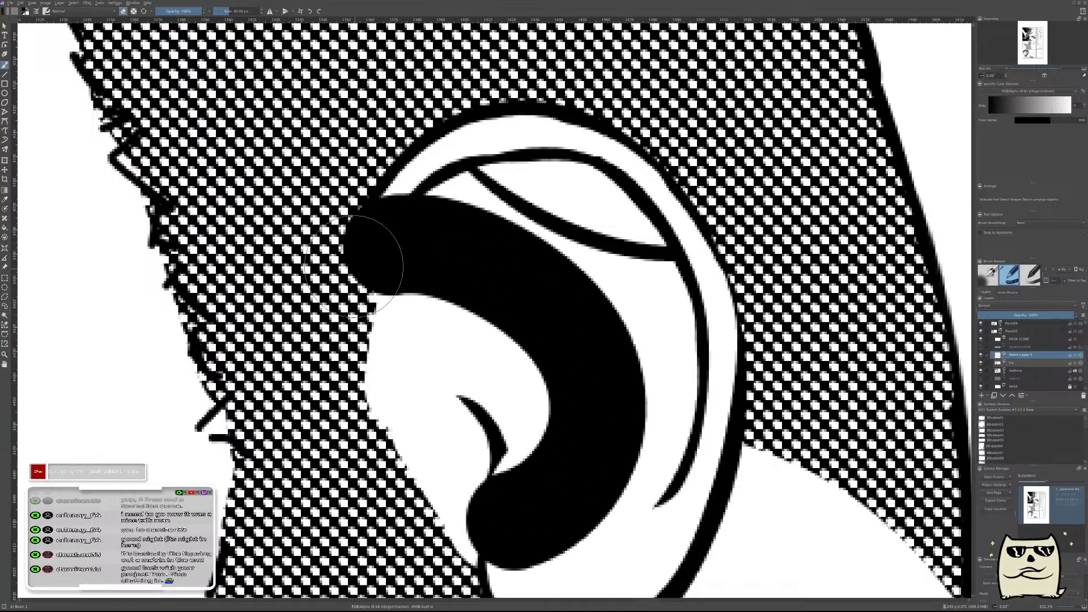
pyautogui.press('e')
pyautogui.click(408, 263)
pyautogui.moveTo(407, 263)
pyautogui.mouseDown()
pyautogui.moveTo(521, 316)
pyautogui.moveTo(449, 474)
pyautogui.mouseUp()
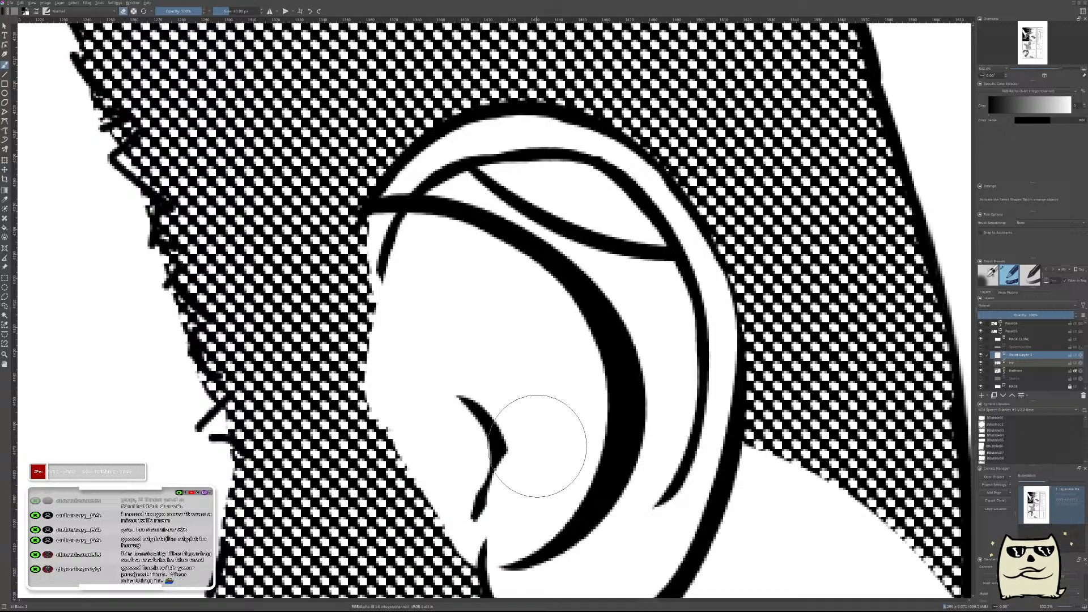
# Thin the ear's middle curve further and clean up its upper end at the inner rim.
pyautogui.click(363, 193)
pyautogui.hotkey('ctrl', 'z')
pyautogui.moveTo(368, 210)
pyautogui.mouseDown()
pyautogui.moveTo(401, 250)
pyautogui.moveTo(500, 276)
pyautogui.moveTo(539, 308)
pyautogui.moveTo(570, 364)
pyautogui.moveTo(563, 462)
pyautogui.moveTo(529, 544)
pyautogui.mouseUp()
pyautogui.keyDown('ctrl'); pyautogui.moveTo(785, 283); pyautogui.dragTo(788, 428); pyautogui.keyUp('ctrl')
pyautogui.moveTo(820, 270)
pyautogui.mouseDown()
pyautogui.moveTo(789, 341)
pyautogui.moveTo(788, 249)
pyautogui.mouseUp()
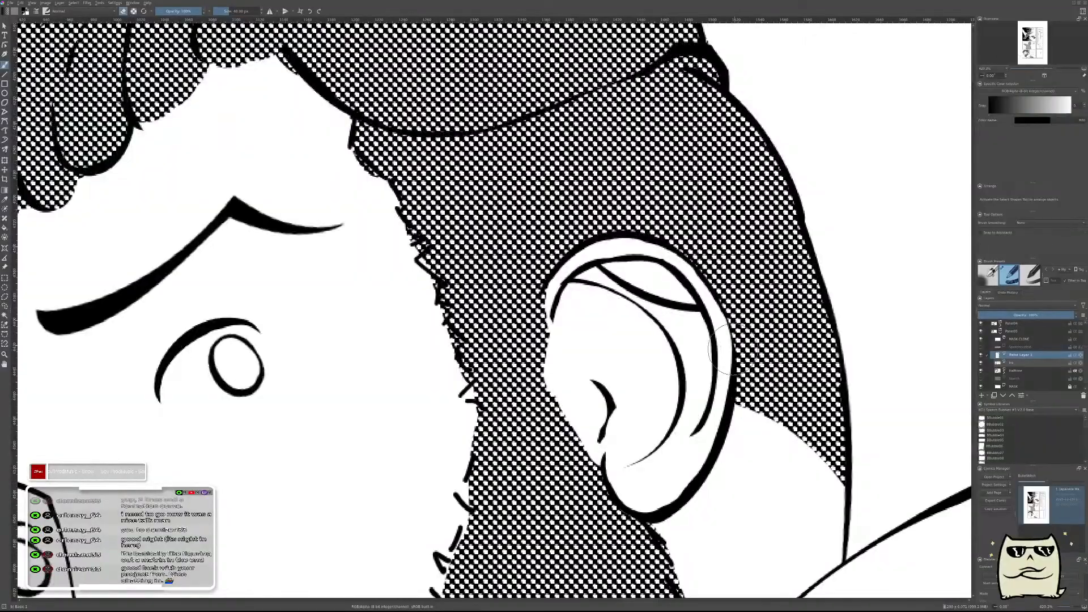
pyautogui.moveTo(643, 385)
pyautogui.keyDown('ctrl'); pyautogui.mouseDown()
pyautogui.moveTo(631, 359)
pyautogui.moveTo(636, 375)
pyautogui.mouseUp(); pyautogui.keyUp('ctrl')
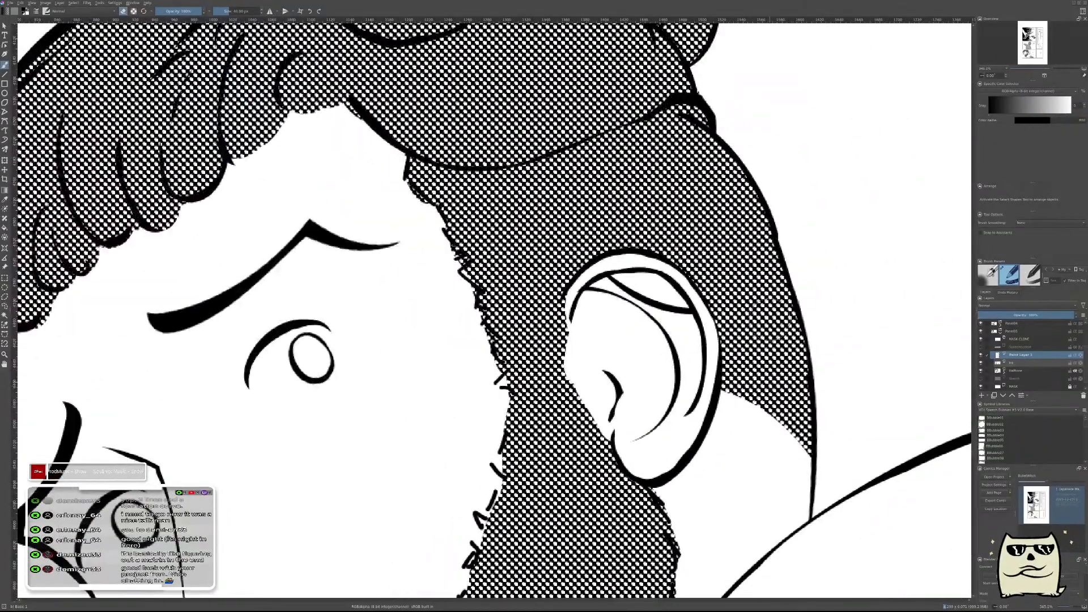
# Shift the ear's middle curve toward the face and erase the ends that overrun the inner rim and the ear opening.
pyautogui.moveTo(804, 304)
pyautogui.mouseDown()
pyautogui.moveTo(787, 304)
pyautogui.moveTo(783, 289)
pyautogui.moveTo(767, 305)
pyautogui.mouseUp()
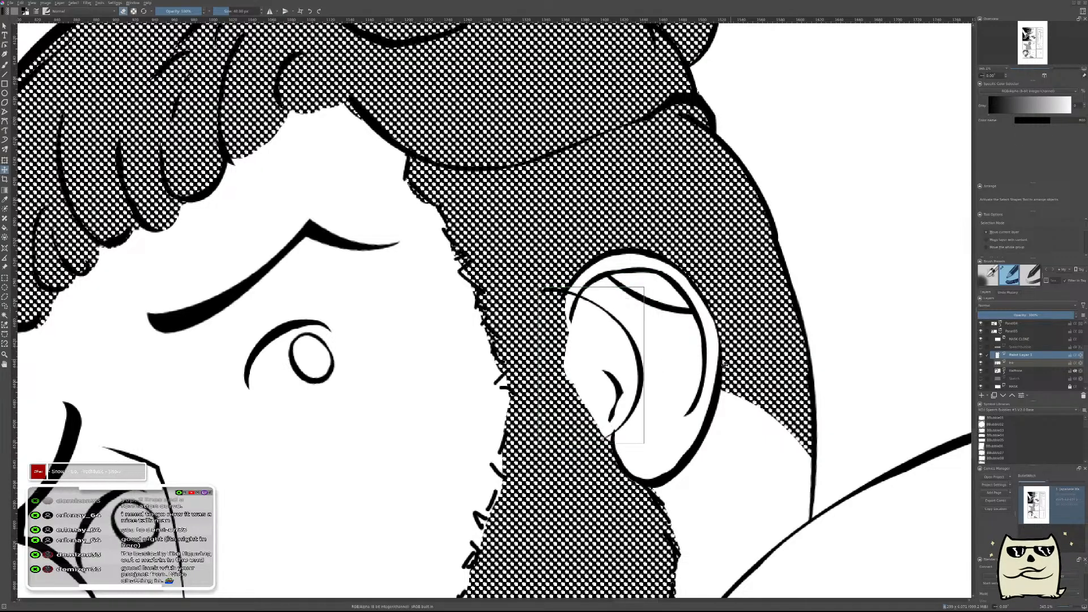
pyautogui.press('b')
pyautogui.scroll(4, 640, 419)
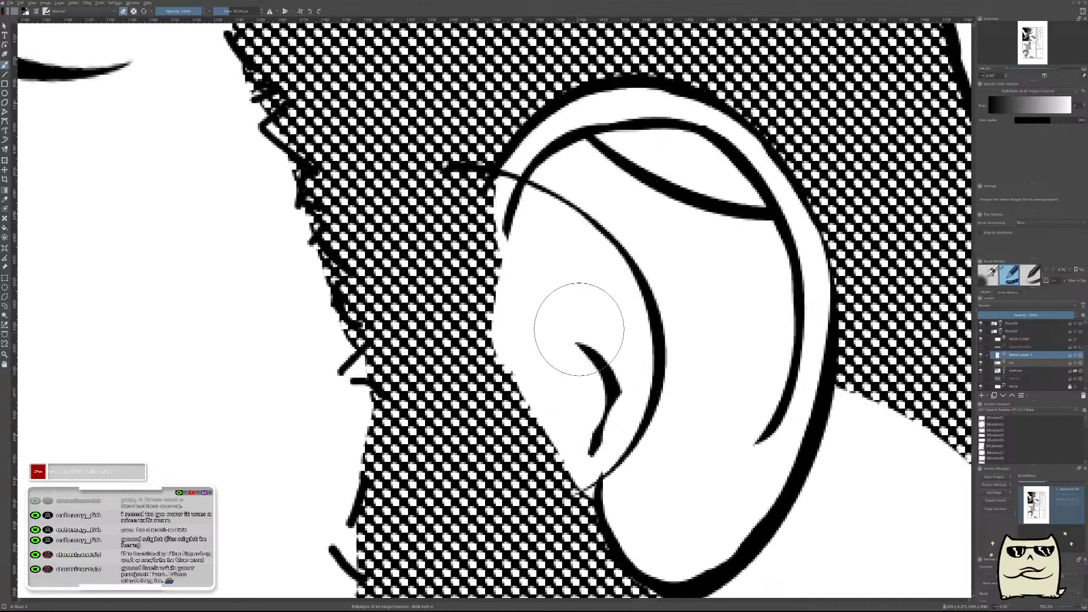
pyautogui.moveTo(448, 184)
pyautogui.mouseDown()
pyautogui.moveTo(476, 171)
pyautogui.moveTo(488, 141)
pyautogui.mouseUp()
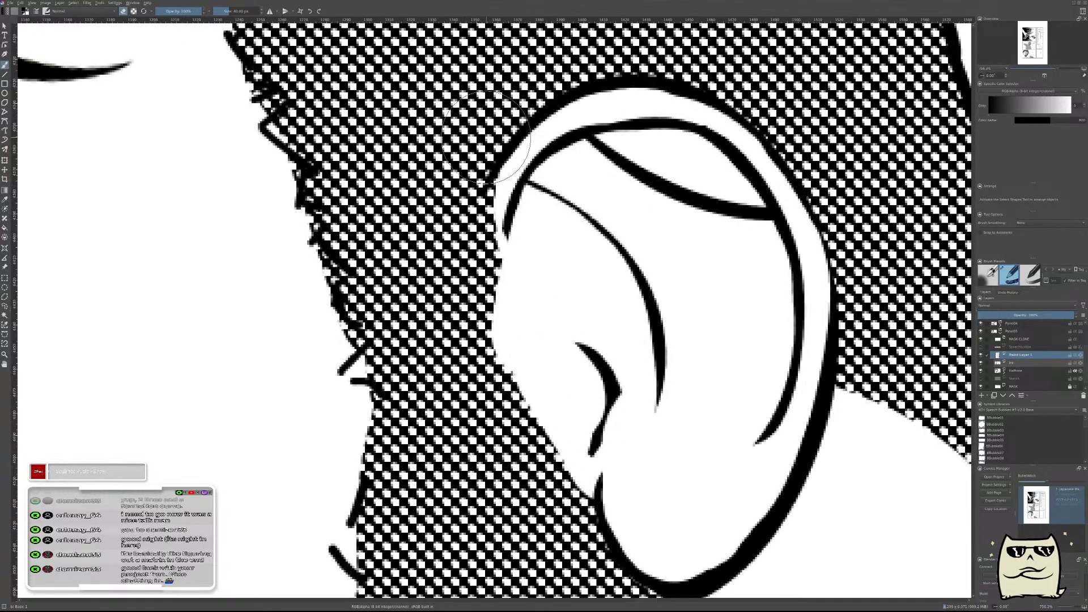
# Merge the paint layer with the ear details down into the ink layer.
pyautogui.scroll(-5, 729, 108)
pyautogui.scroll(-5, 717, 456)
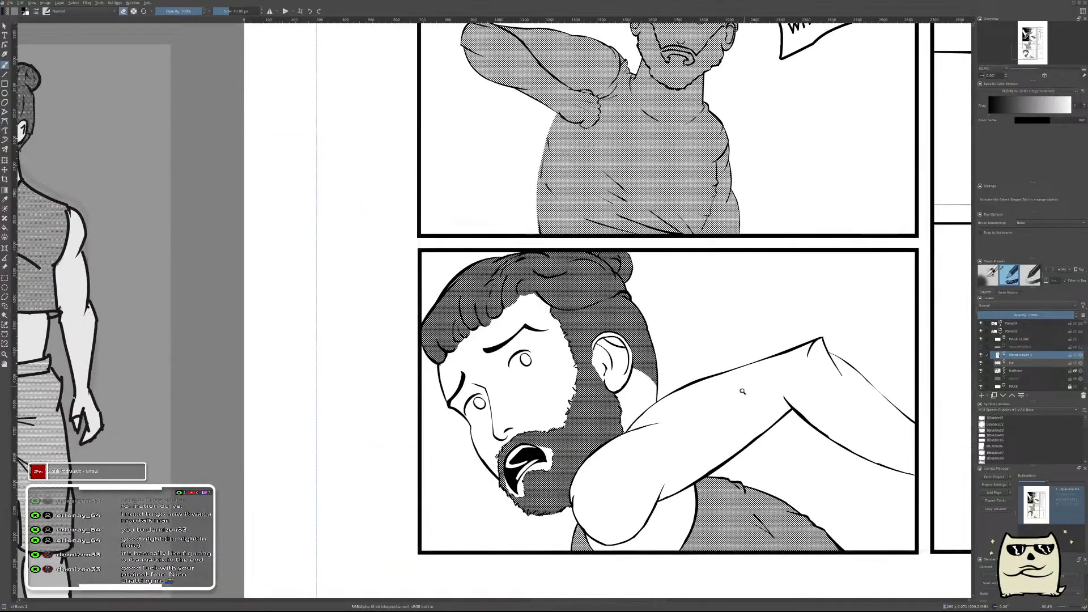
pyautogui.scroll(-3, 742, 415)
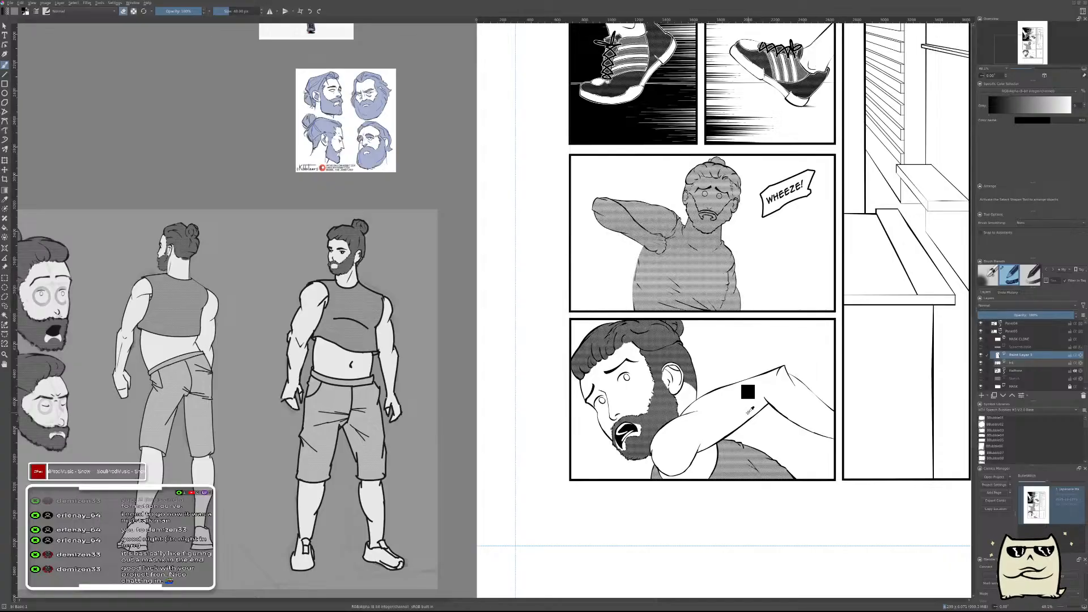
pyautogui.hotkey('ctrl', 'e')
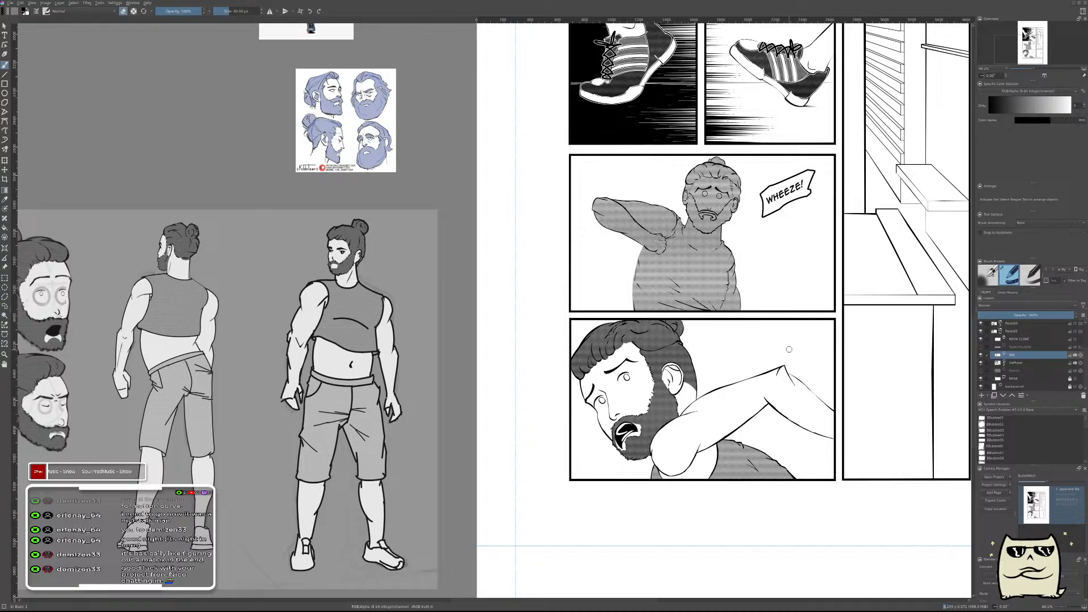
# Check the lower panels in a mirrored canvas view, restore the normal orientation and review the whole comic page.
pyautogui.scroll(-2, 759, 398)
pyautogui.scroll(2, 774, 360)
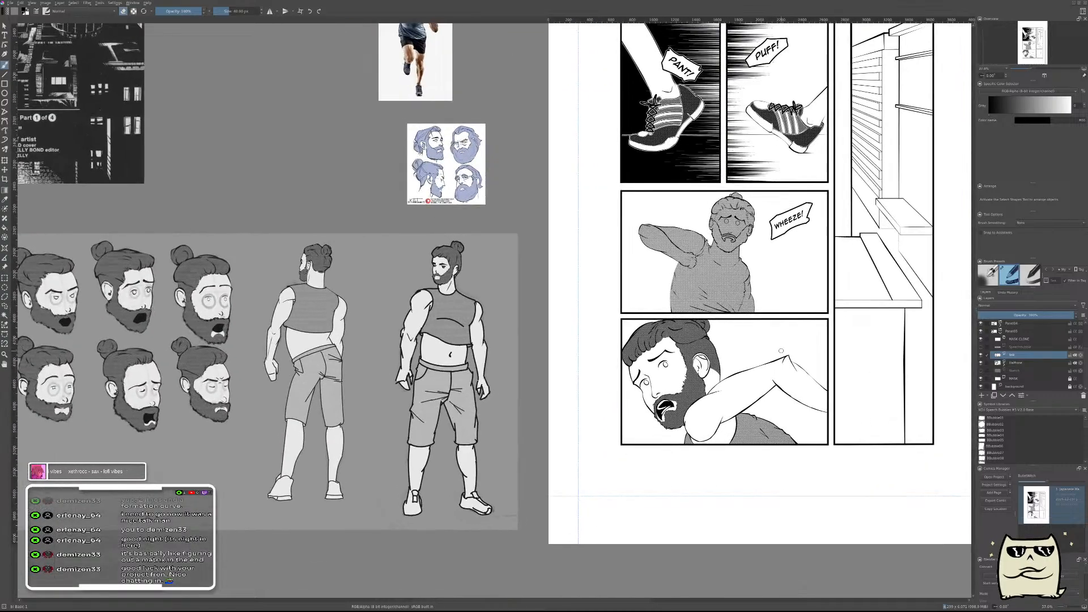
pyautogui.press('m')
pyautogui.moveTo(594, 413); pyautogui.dragTo(793, 389)
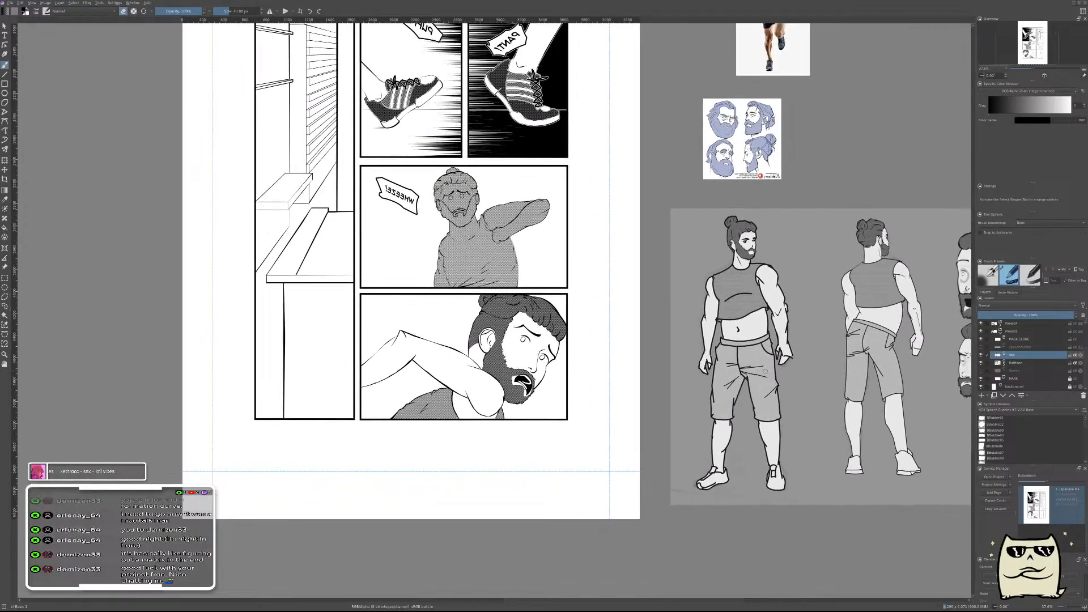
pyautogui.press('m')
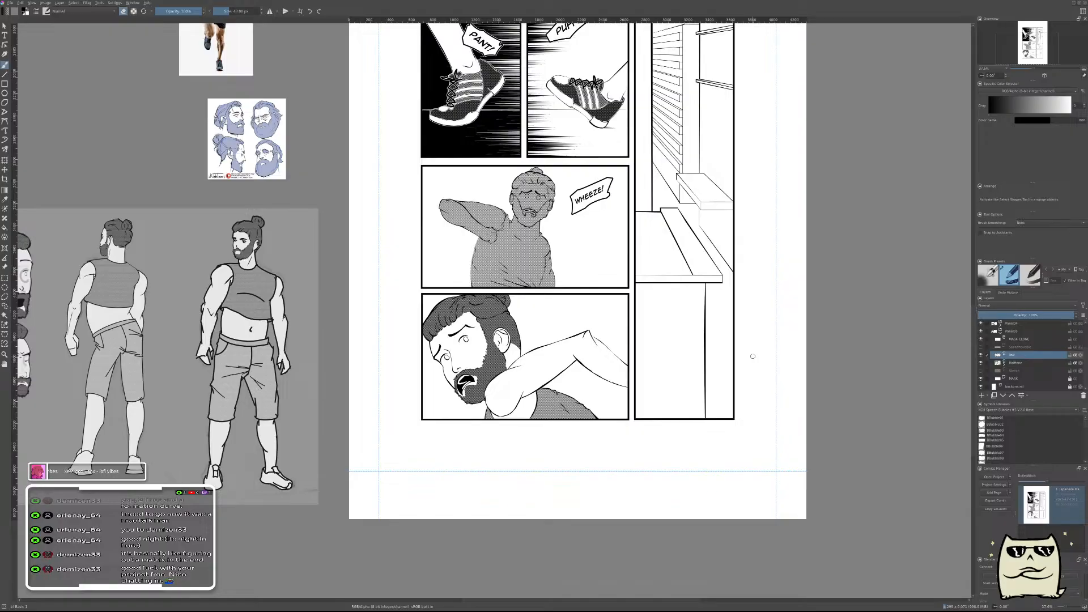
pyautogui.moveTo(721, 316); pyautogui.dragTo(723, 428)
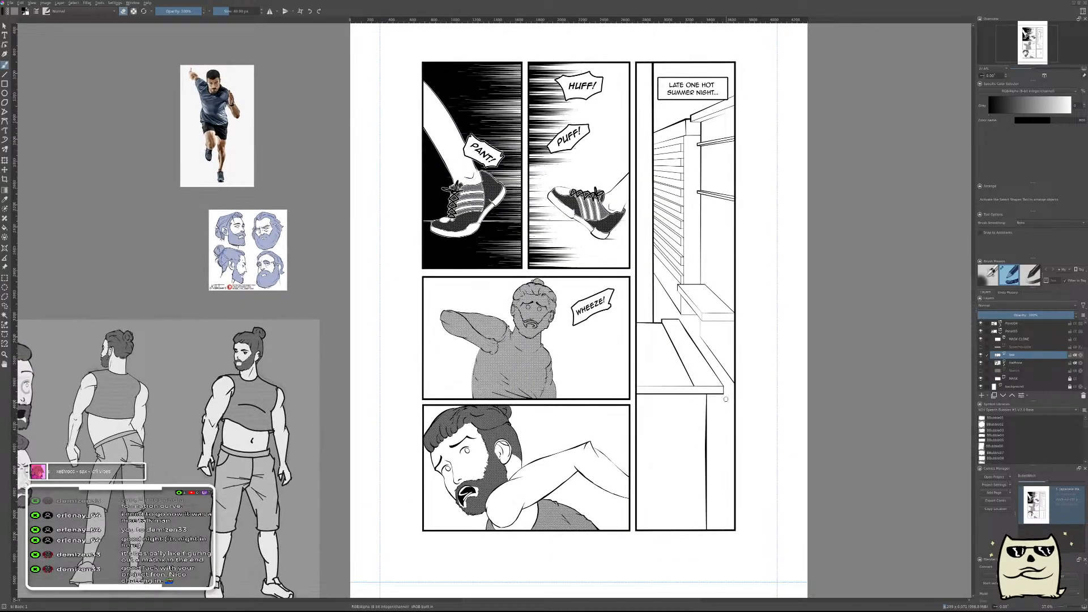
pyautogui.press('2')
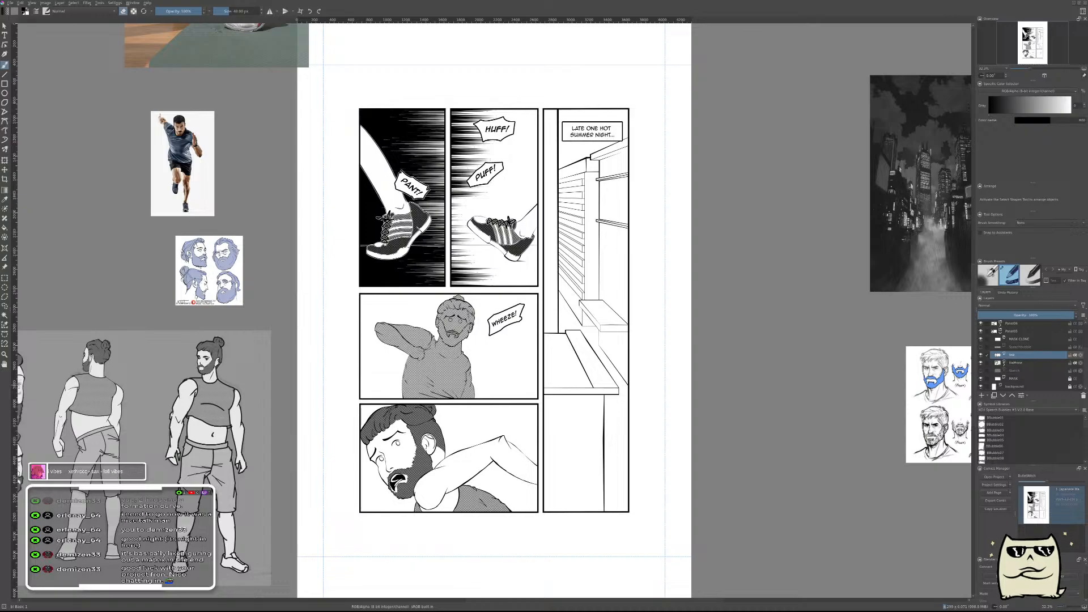
pyautogui.press('e')
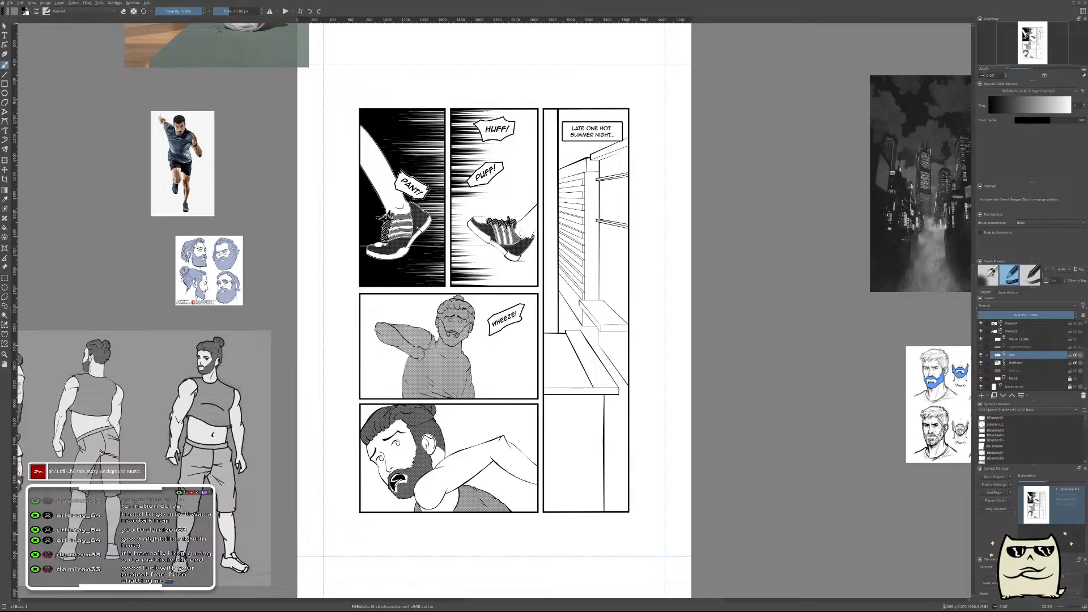
# Collapse the bearded man's panel group and expand the tall building panel's layer group and its Halftone layer.
pyautogui.moveTo(342, 259); pyautogui.dragTo(446, 276)
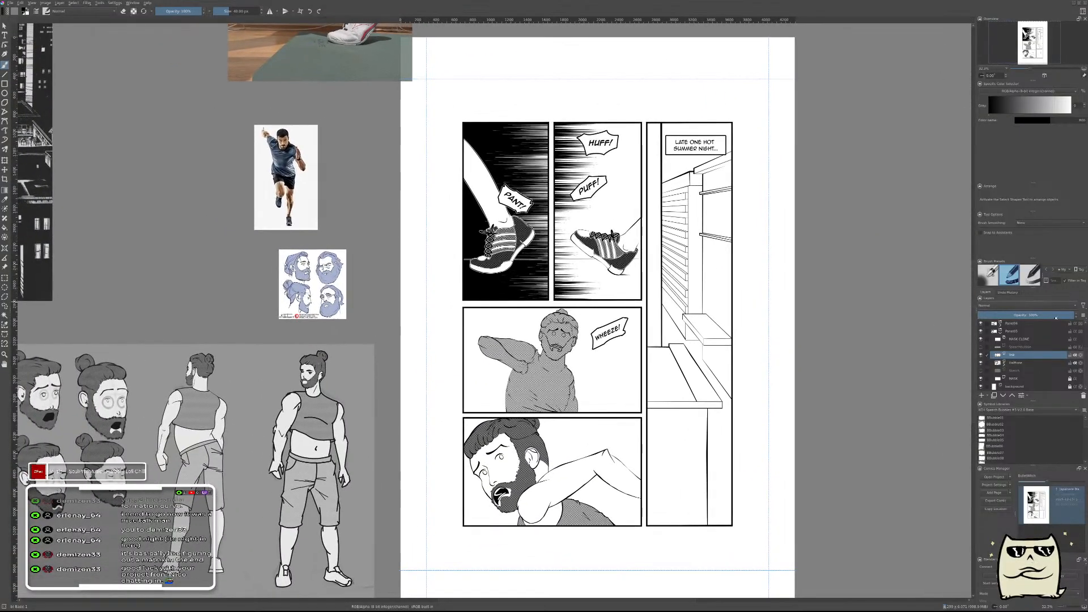
pyautogui.click(1000, 332)
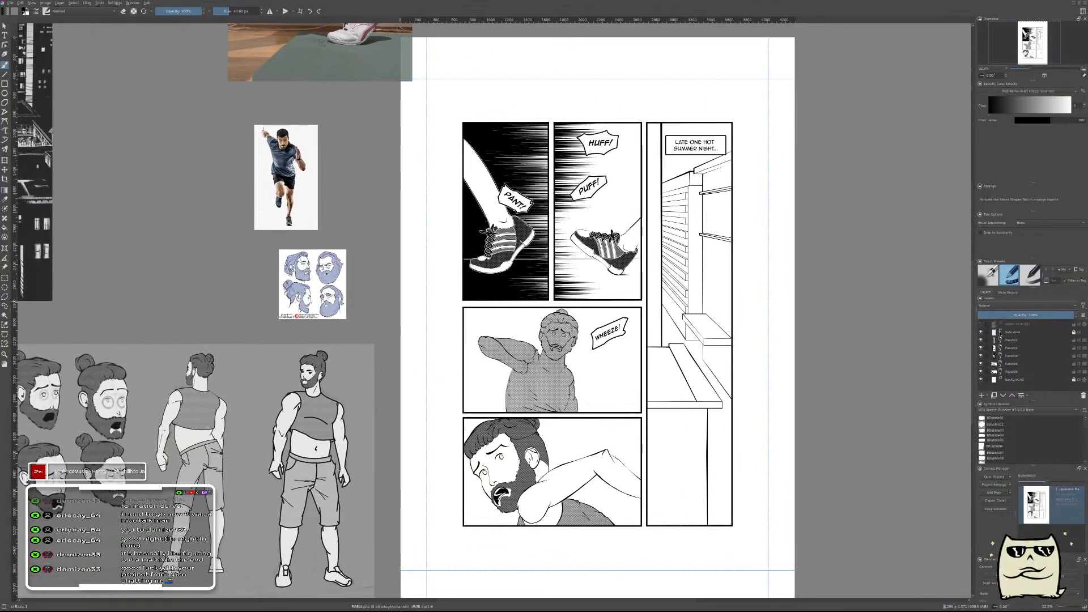
pyautogui.click(1000, 340)
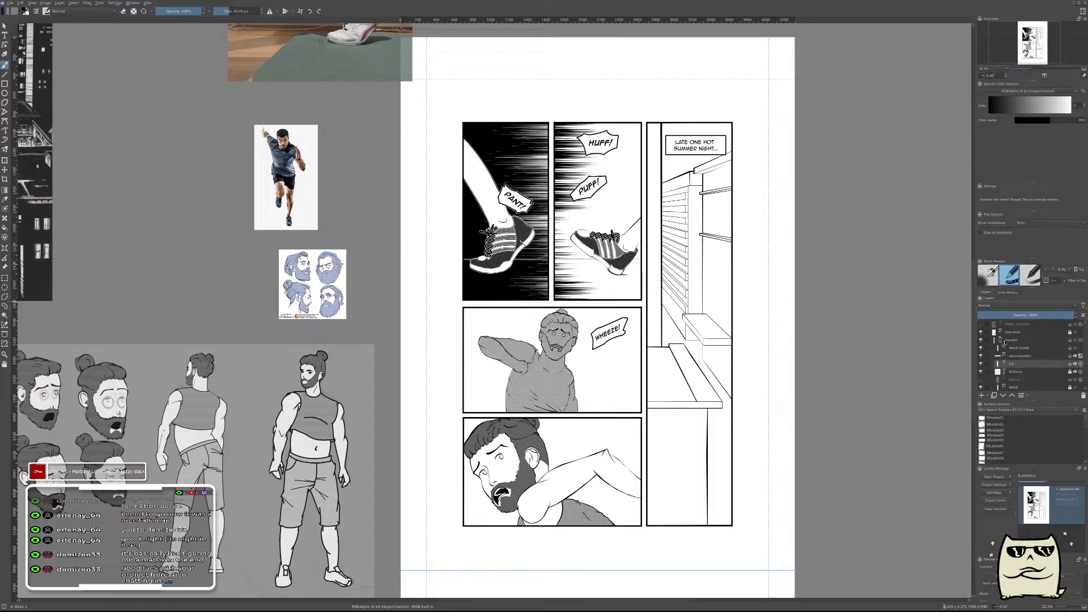
pyautogui.click(1005, 373)
pyautogui.scroll(-2, 1007, 377)
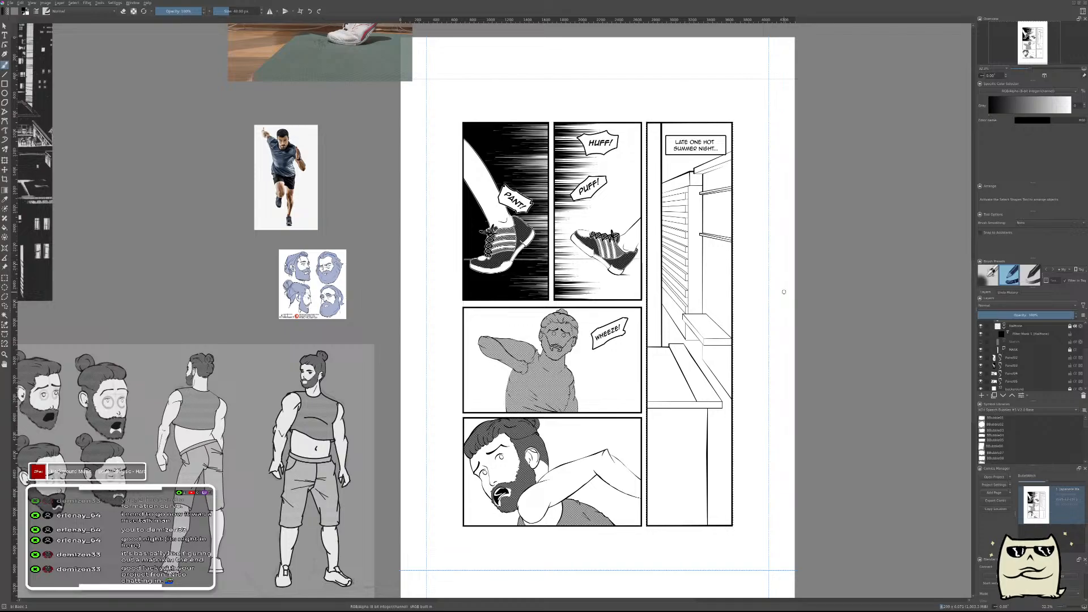
pyautogui.press('x')
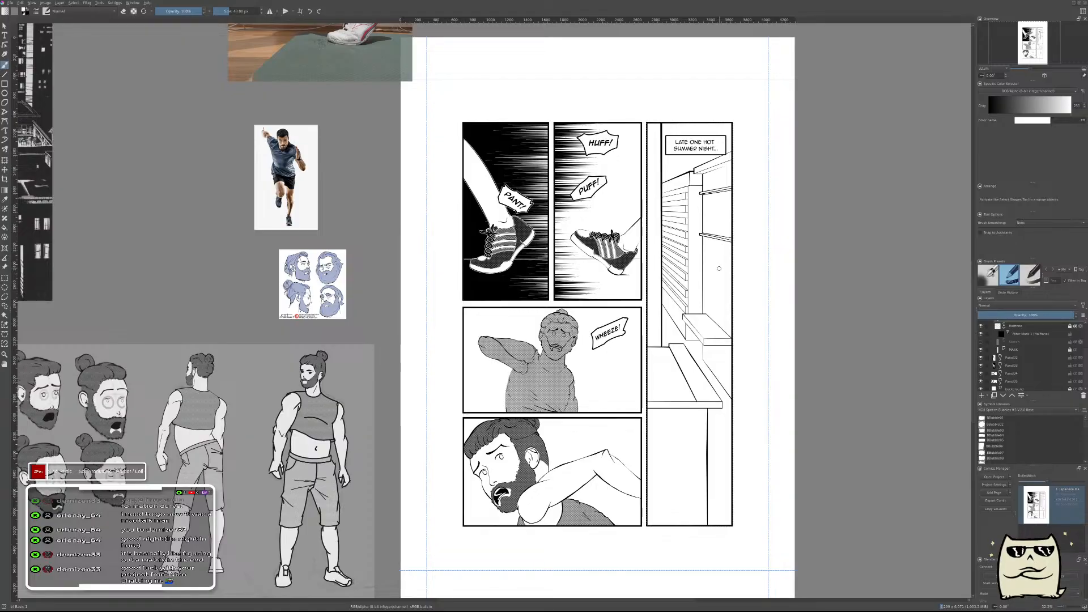
pyautogui.press('f')
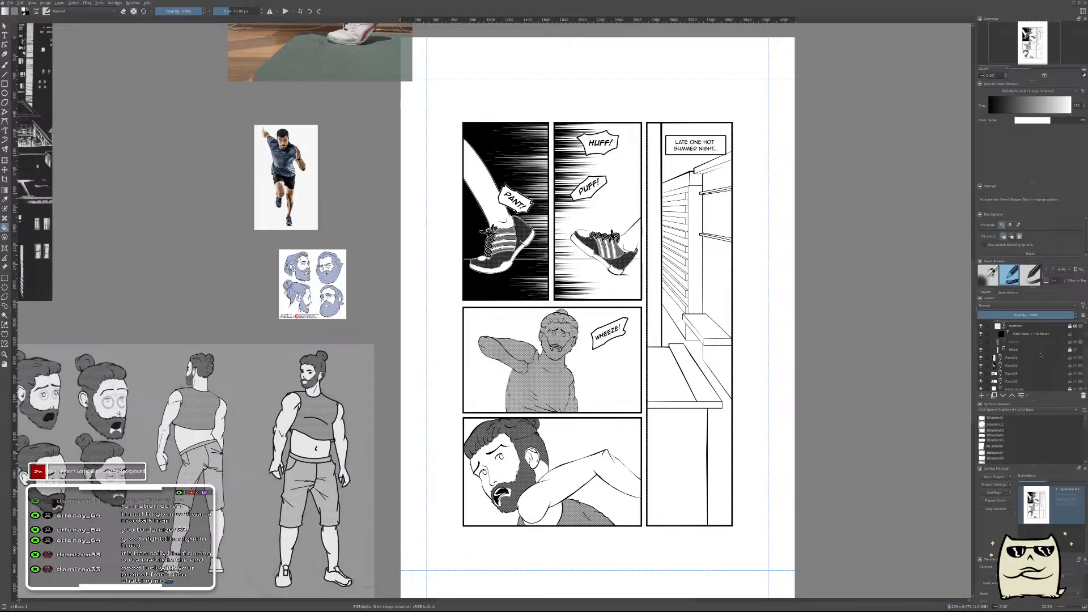
pyautogui.scroll(2, 1041, 354)
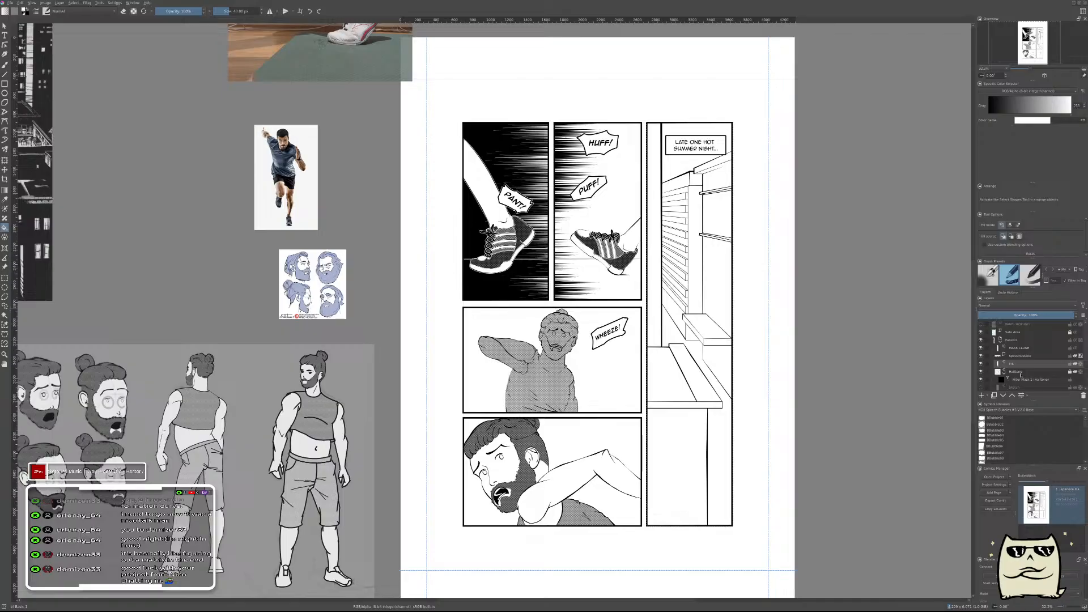
pyautogui.click(1079, 380)
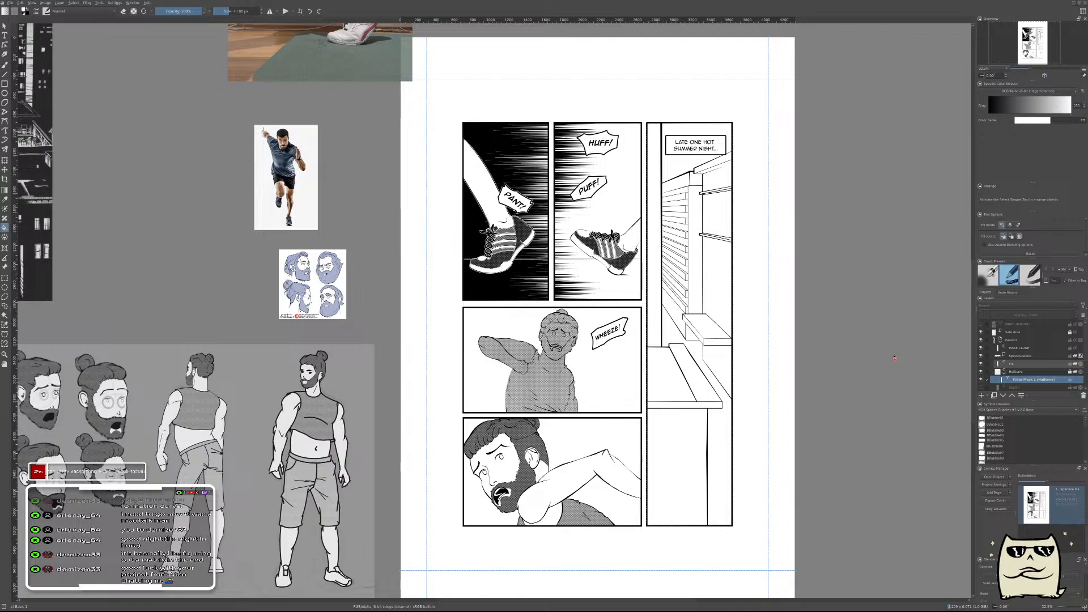
pyautogui.press('b')
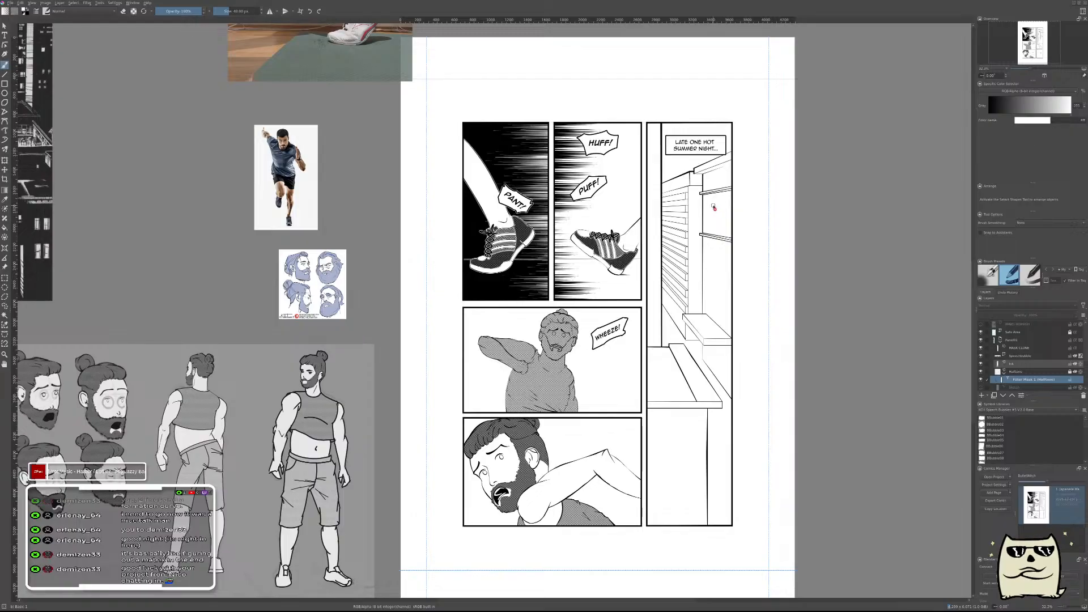
# Move the New York Five poster reference to the page's right side and the dark city and beard references to its left side.
pyautogui.scroll(4, 703, 206)
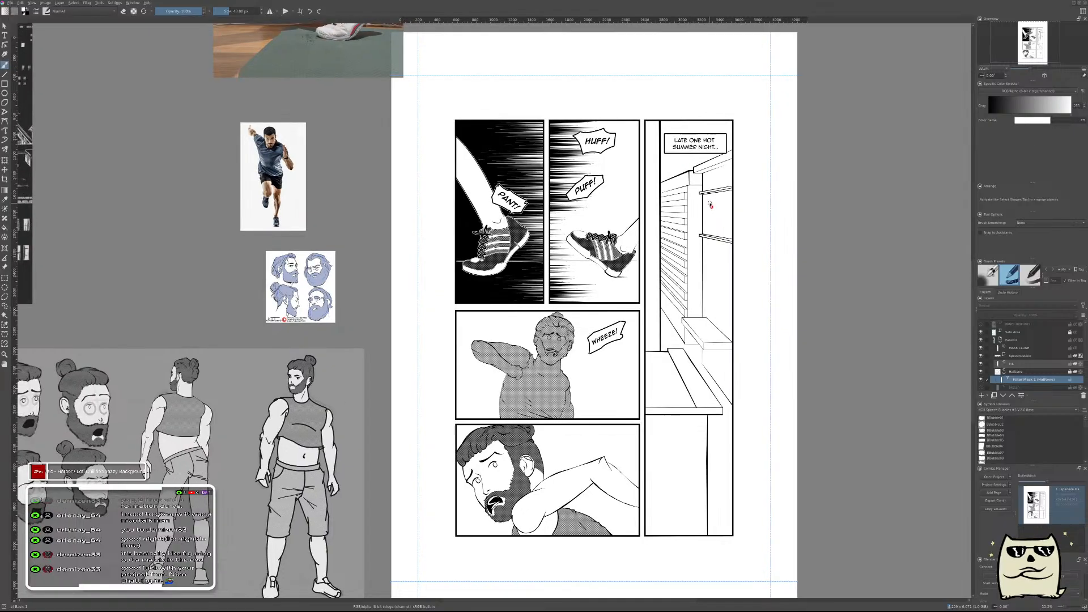
pyautogui.scroll(-3, 709, 204)
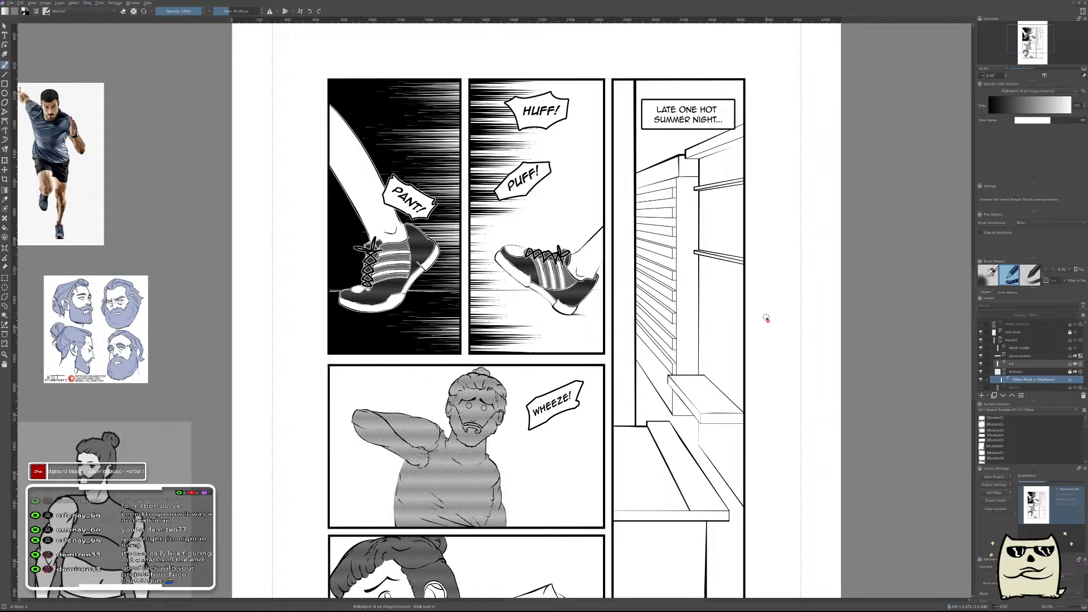
pyautogui.scroll(-5, 537, 288)
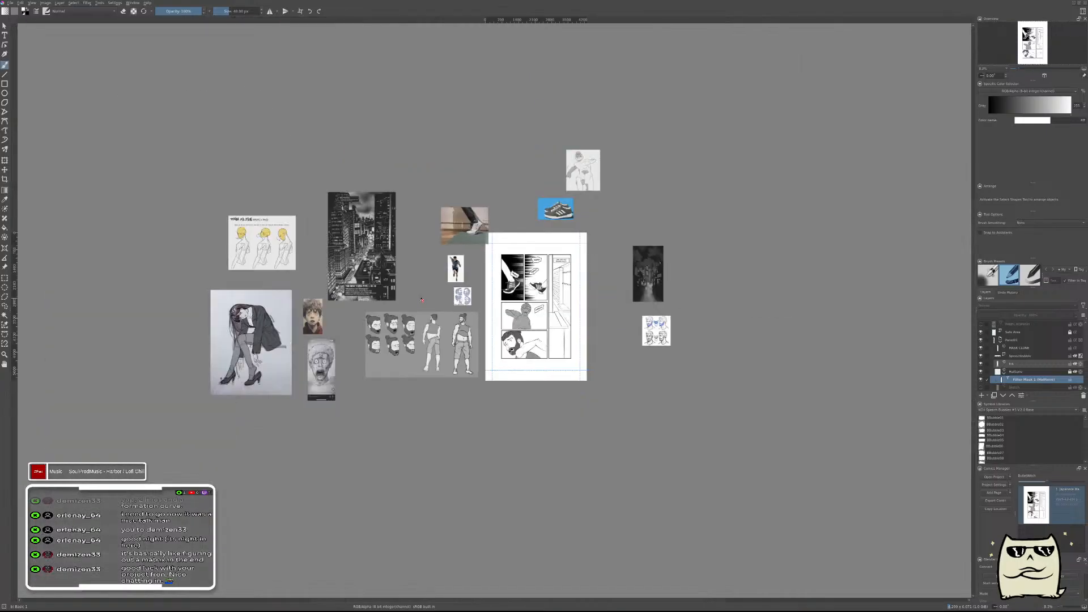
pyautogui.scroll(2, 426, 292)
pyautogui.click(5, 267)
pyautogui.moveTo(246, 139); pyautogui.dragTo(732, 340)
pyautogui.moveTo(850, 250); pyautogui.dragTo(266, 158)
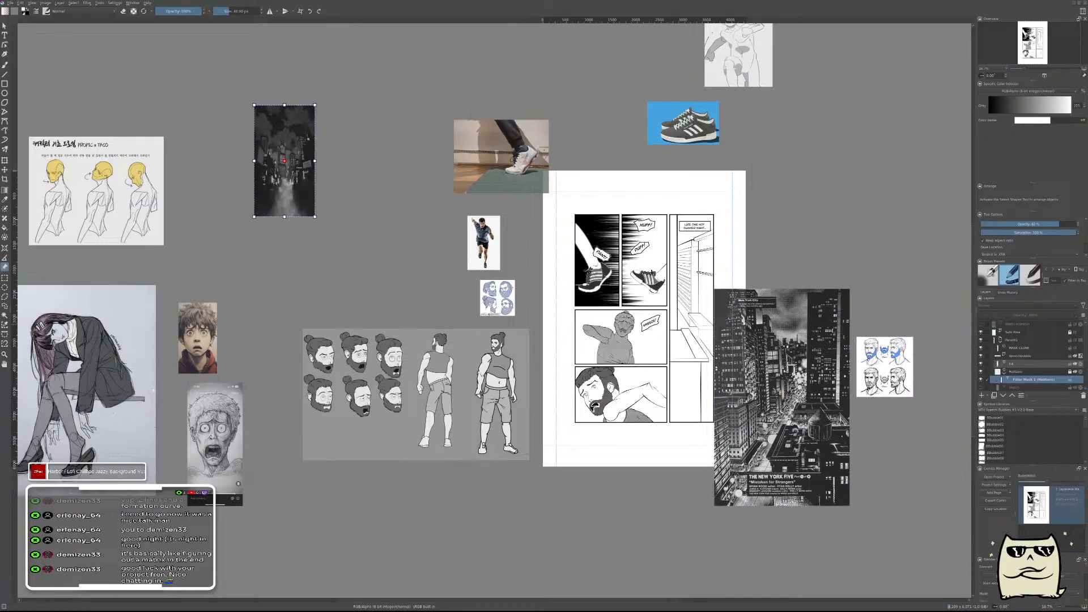
pyautogui.moveTo(884, 366); pyautogui.dragTo(353, 244)
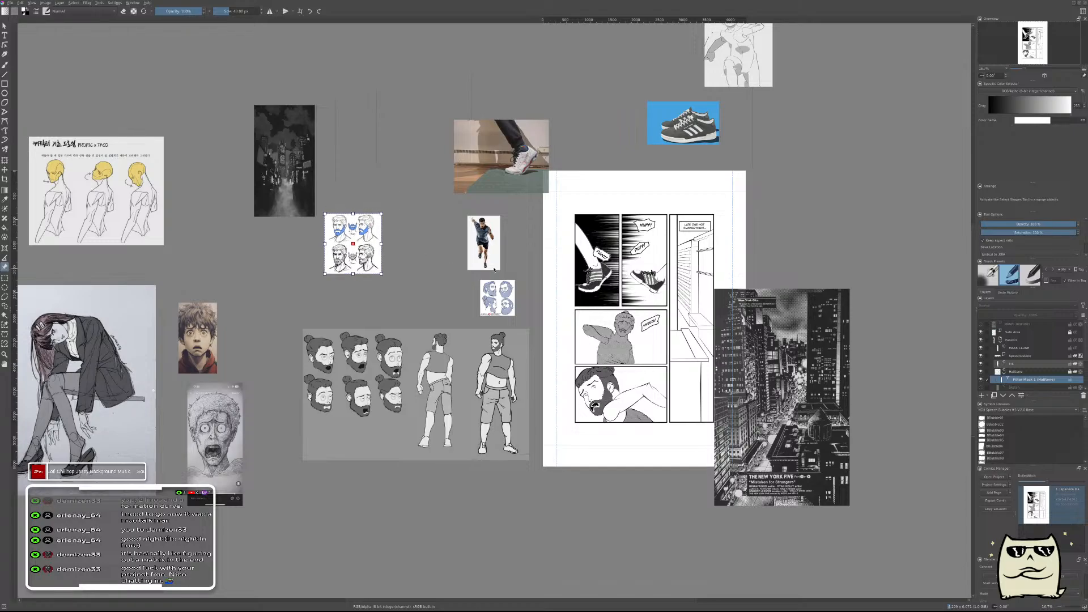
# Place the New York Five poster just beside the page's right edge, clear of the artwork, and study its building shading.
pyautogui.moveTo(768, 304); pyautogui.dragTo(812, 197)
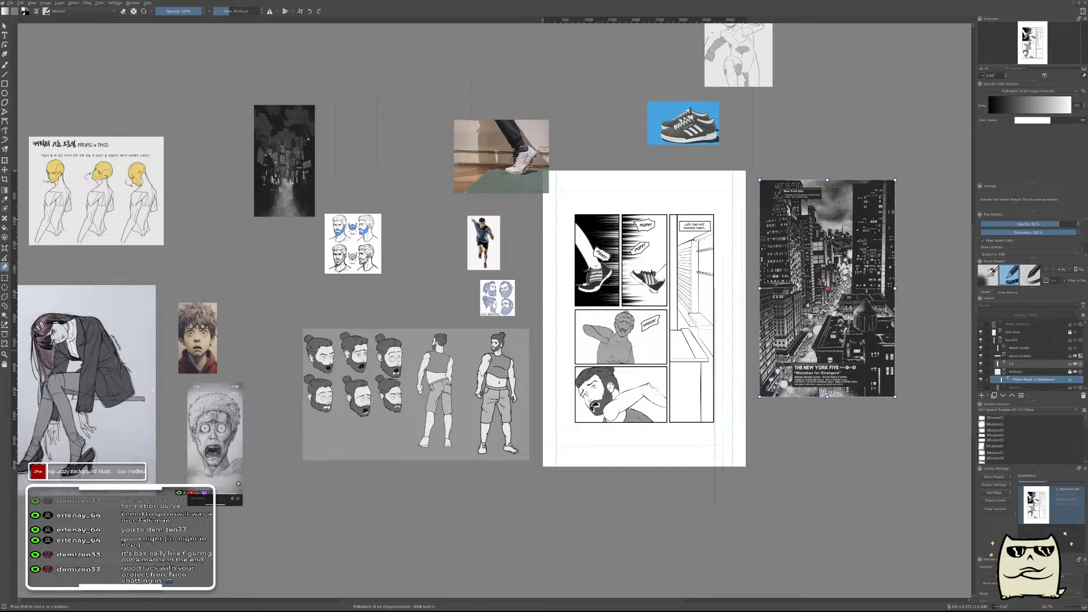
pyautogui.scroll(2, 680, 290)
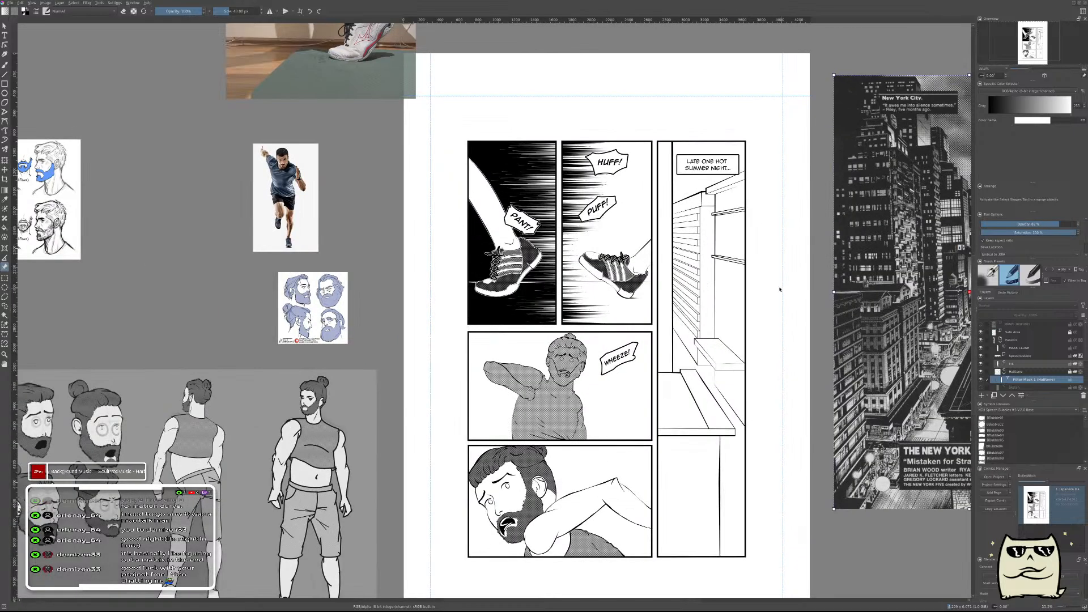
pyautogui.moveTo(964, 259); pyautogui.dragTo(665, 228)
pyautogui.scroll(1, 665, 228)
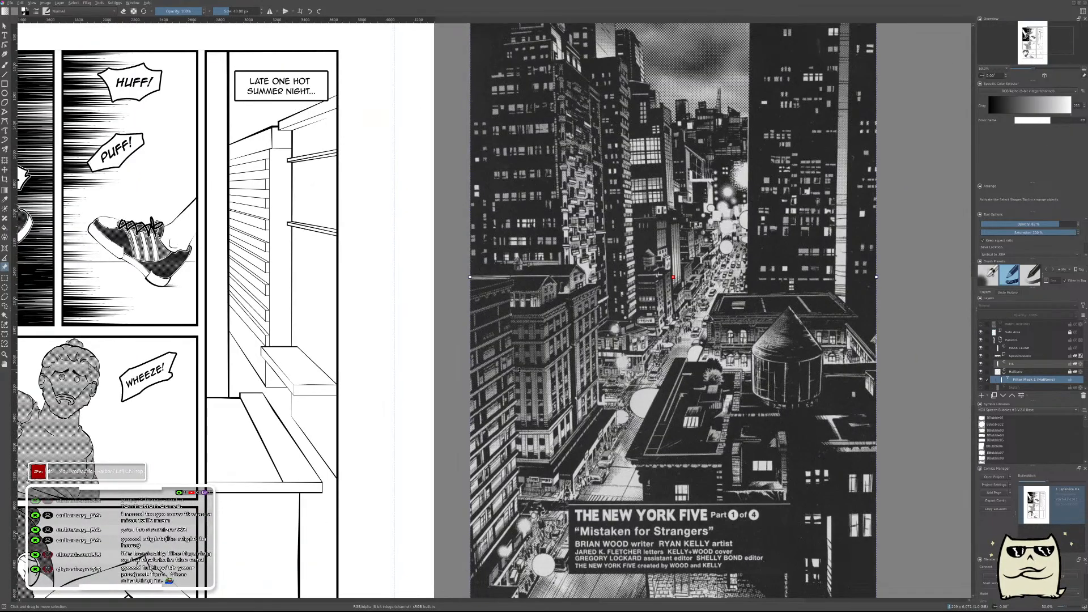
pyautogui.moveTo(526, 309); pyautogui.dragTo(693, 315)
pyautogui.scroll(-1, 694, 315)
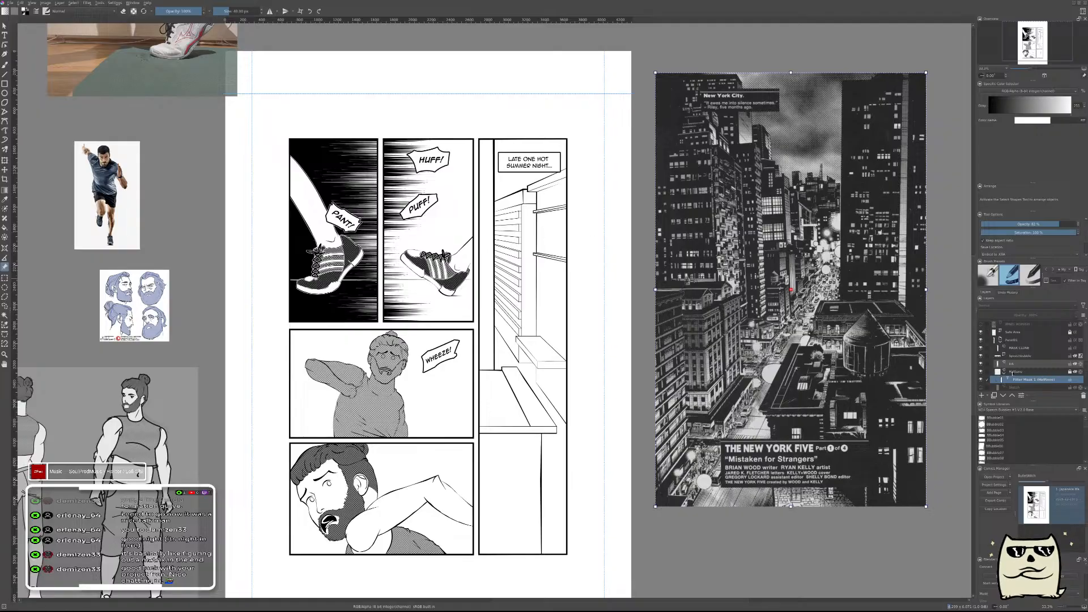
# Make the building panel's Halftone layer active with black as the paint colour and get the polygonal selection ready at the rooftops.
pyautogui.click(1023, 372)
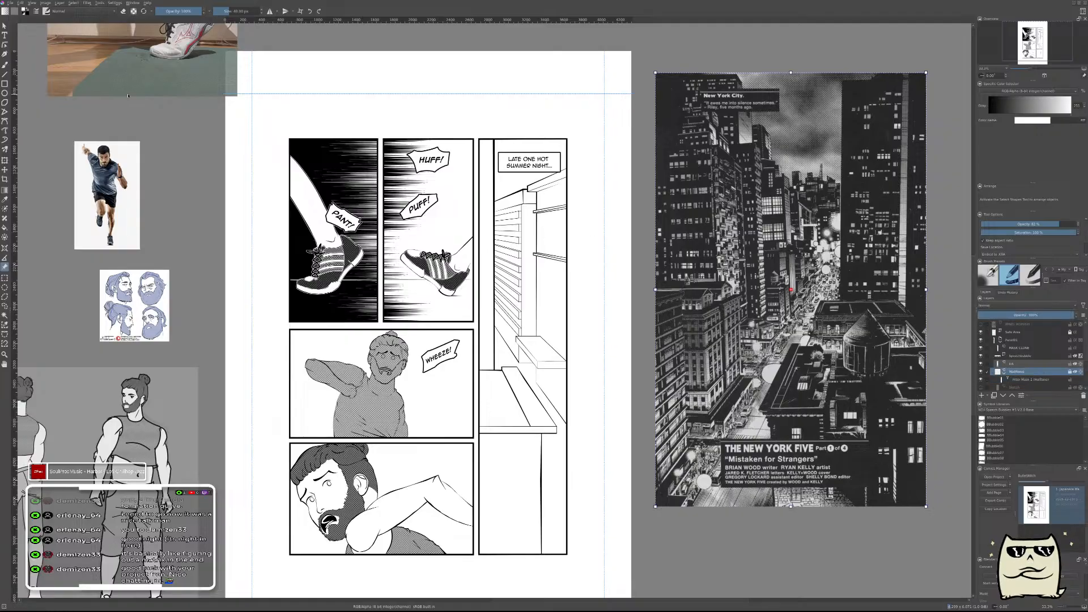
pyautogui.press('x')
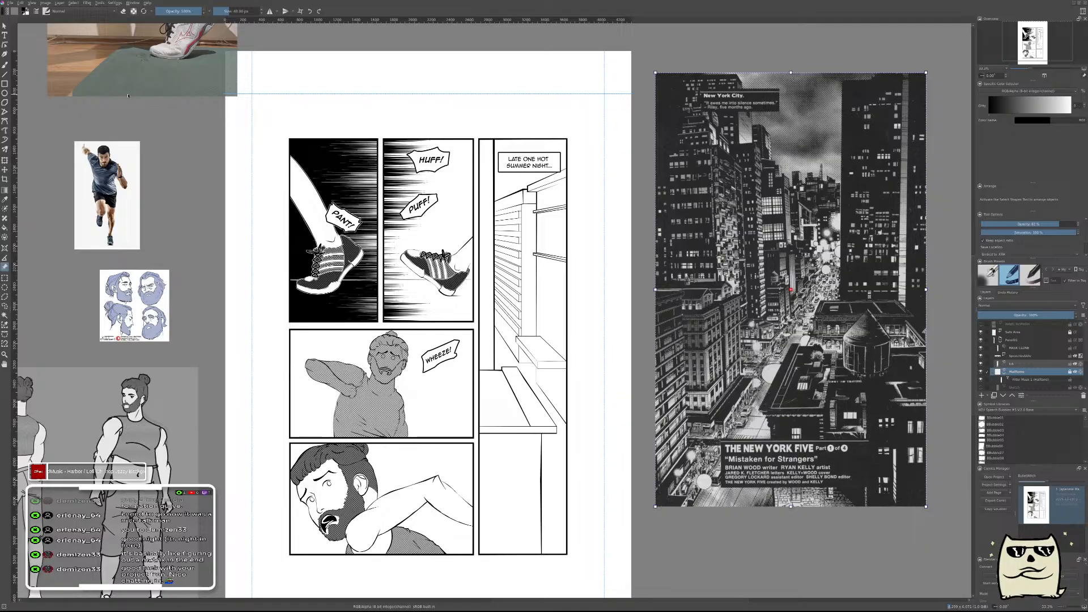
pyautogui.press('b')
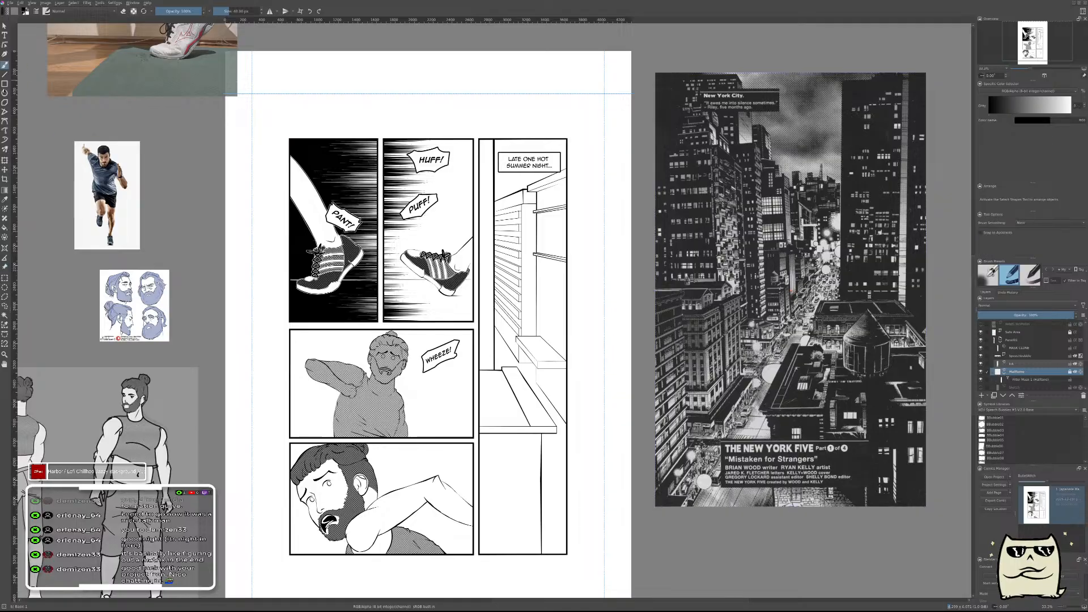
pyautogui.click(4, 296)
pyautogui.scroll(3, 531, 186)
pyautogui.scroll(2, 534, 188)
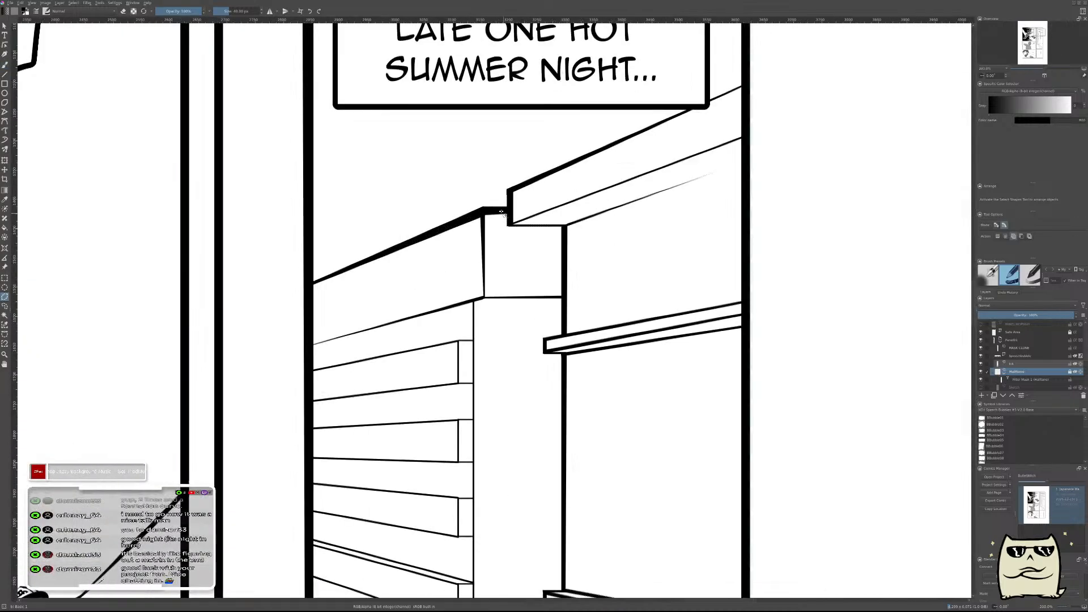
pyautogui.scroll(-2, 502, 214)
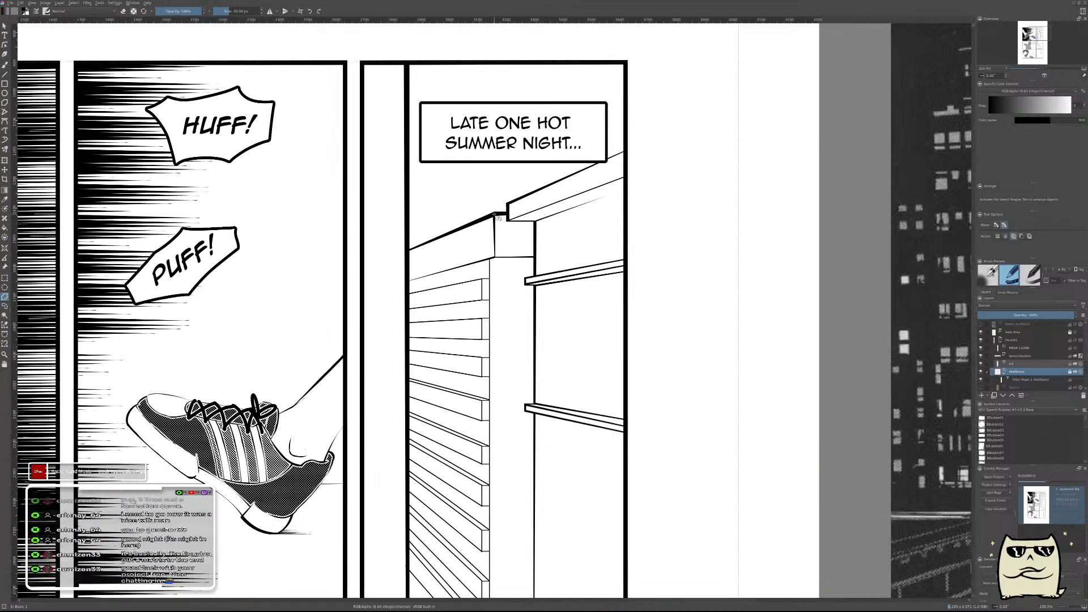
pyautogui.click(507, 220)
pyautogui.click(535, 221)
pyautogui.click(534, 404)
pyautogui.click(535, 413)
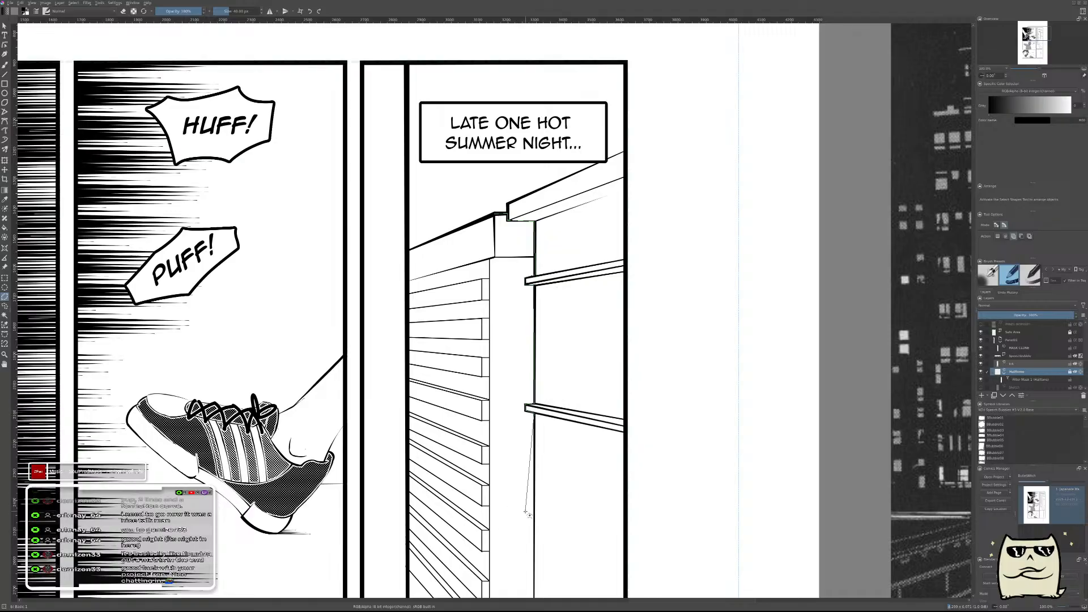
pyautogui.moveTo(553, 538); pyautogui.dragTo(742, 46)
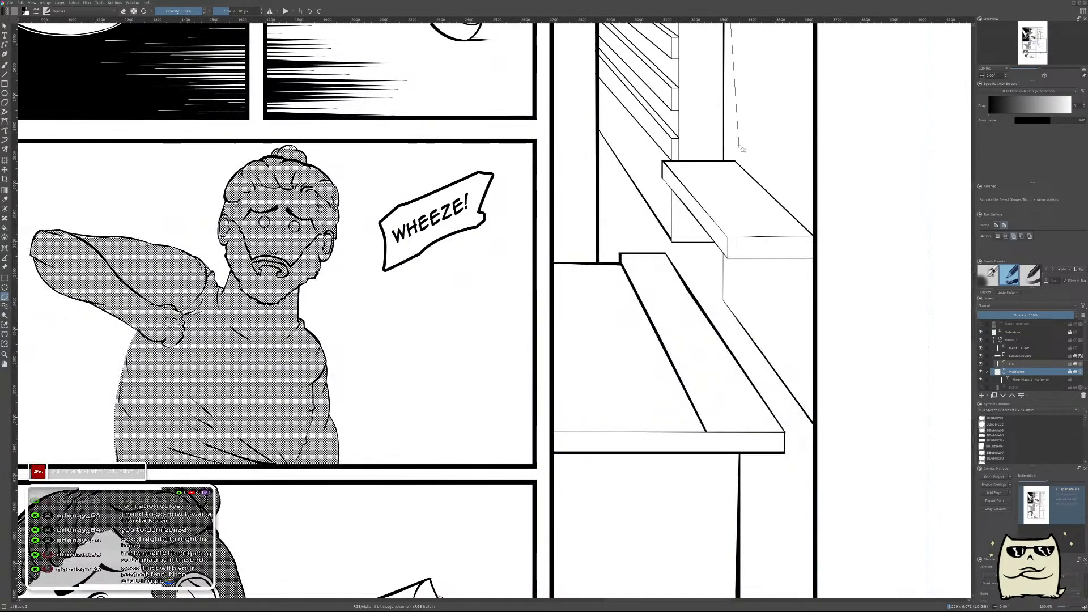
pyautogui.moveTo(737, 156); pyautogui.dragTo(607, 440)
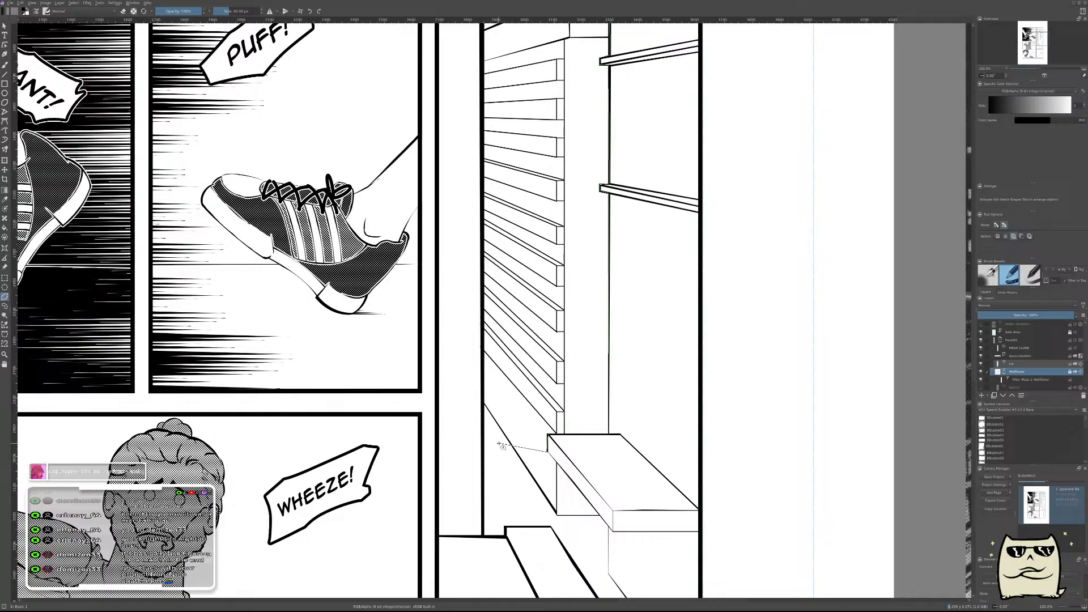
# Outline the narrow wall strip between the slatted facade and the shelved building with a closed polygonal selection, down to the ledge.
pyautogui.click(569, 437)
pyautogui.scroll(5, 609, 214)
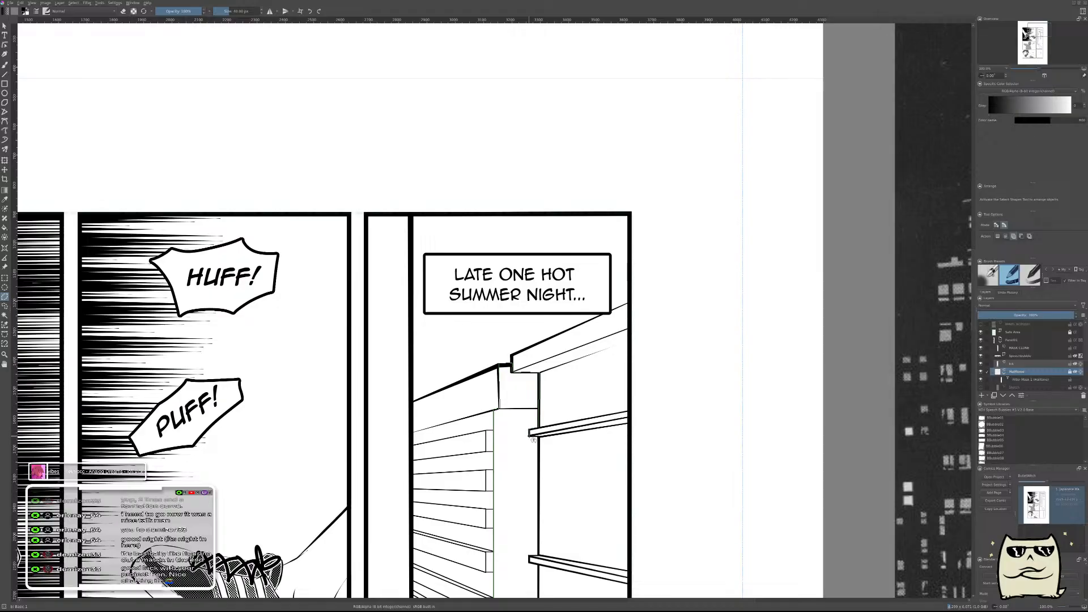
pyautogui.click(539, 437)
pyautogui.moveTo(532, 552); pyautogui.dragTo(728, 348)
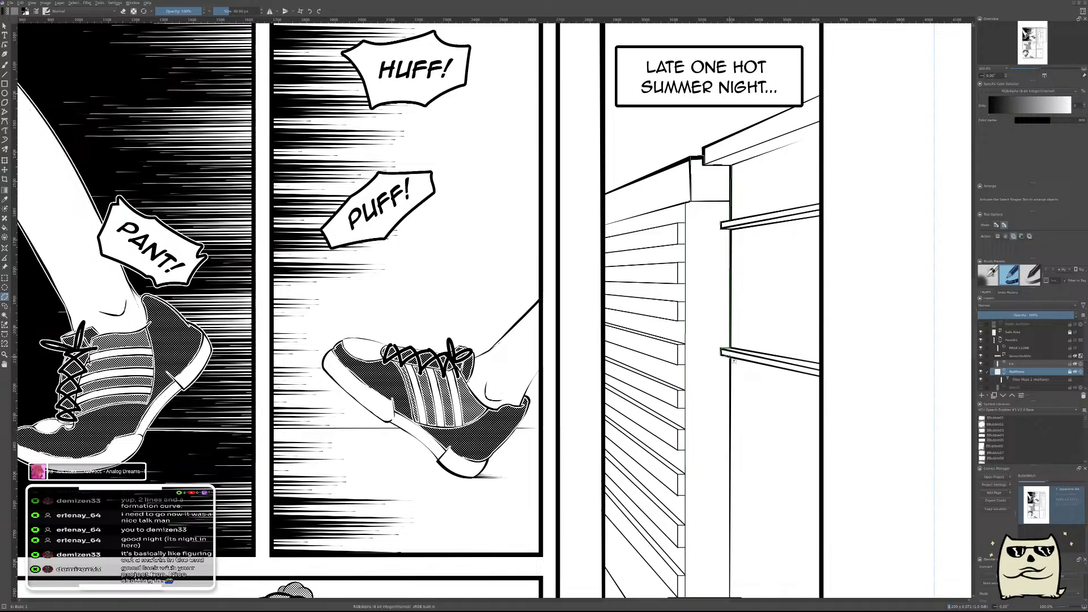
pyautogui.click(730, 358)
pyautogui.moveTo(717, 468); pyautogui.dragTo(728, 246)
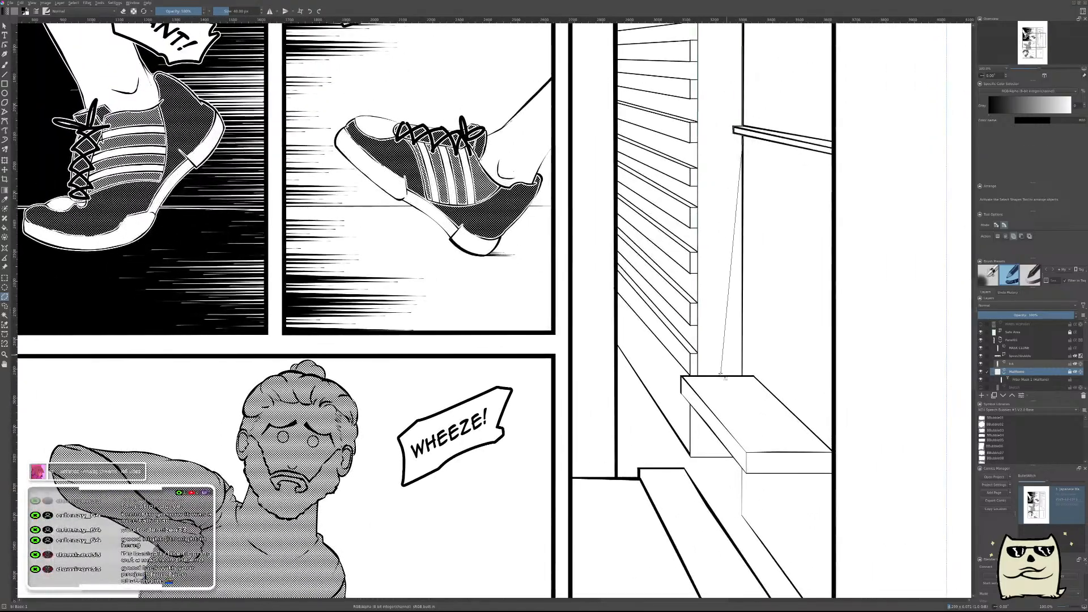
pyautogui.click(743, 377)
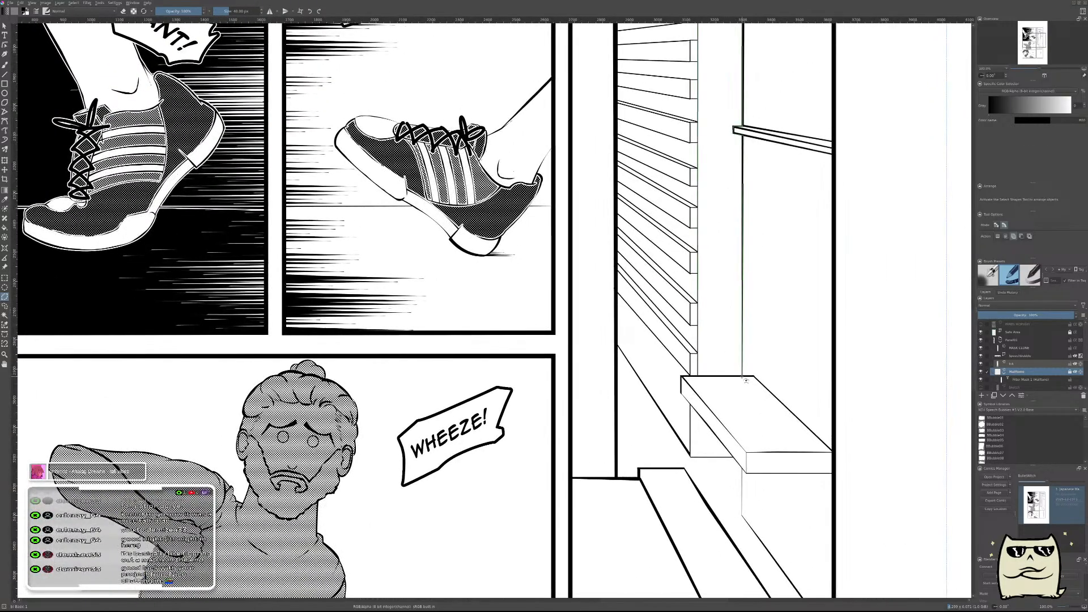
pyautogui.click(697, 377)
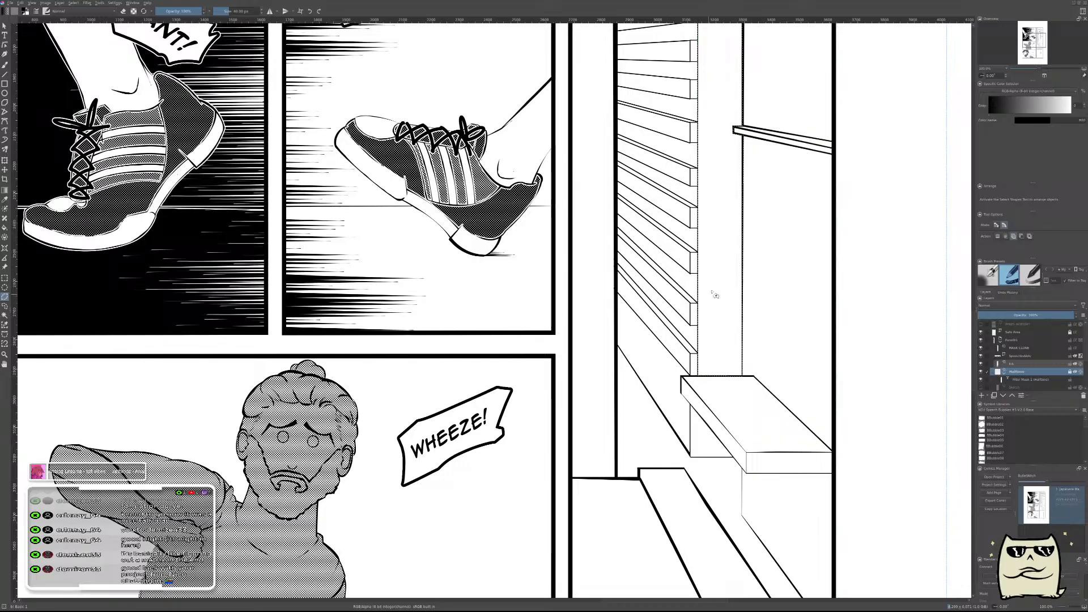
# Fill the selected wall strip between the two buildings with solid black.
pyautogui.scroll(-3, 718, 285)
pyautogui.press('f')
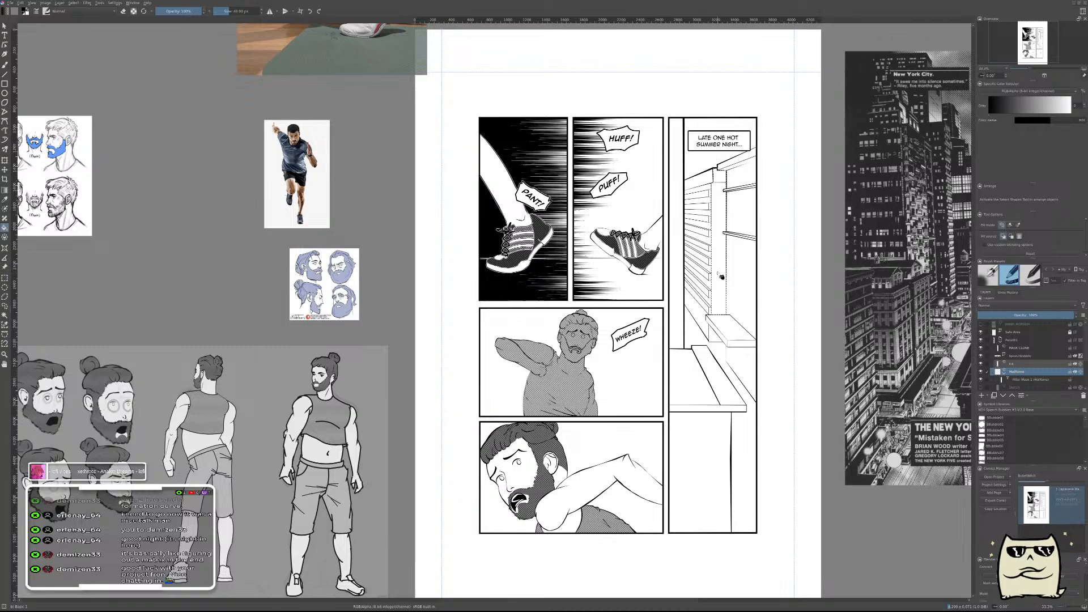
pyautogui.click(721, 275)
# Select the small triangular wall area beneath the jutting ledge with a polygonal selection and fill it with solid black.
pyautogui.scroll(5, 717, 288)
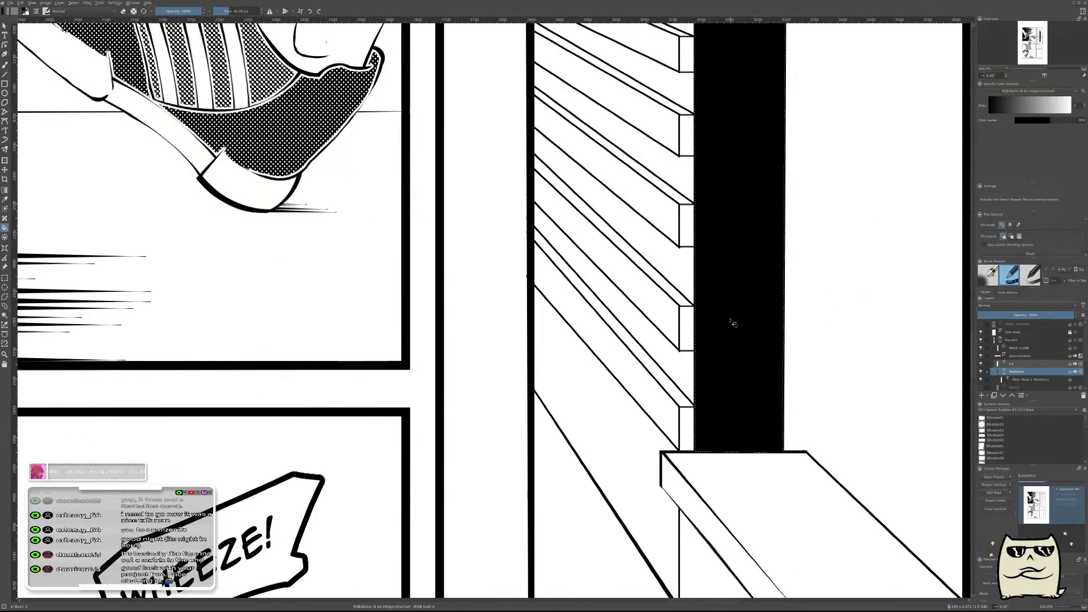
pyautogui.moveTo(738, 451); pyautogui.dragTo(731, 226)
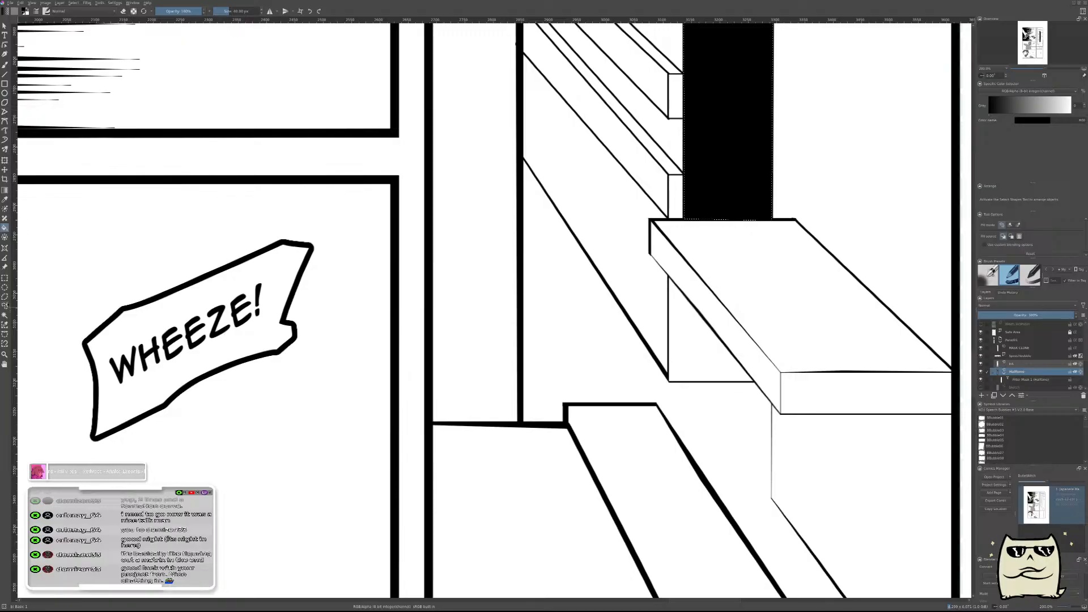
pyautogui.click(5, 296)
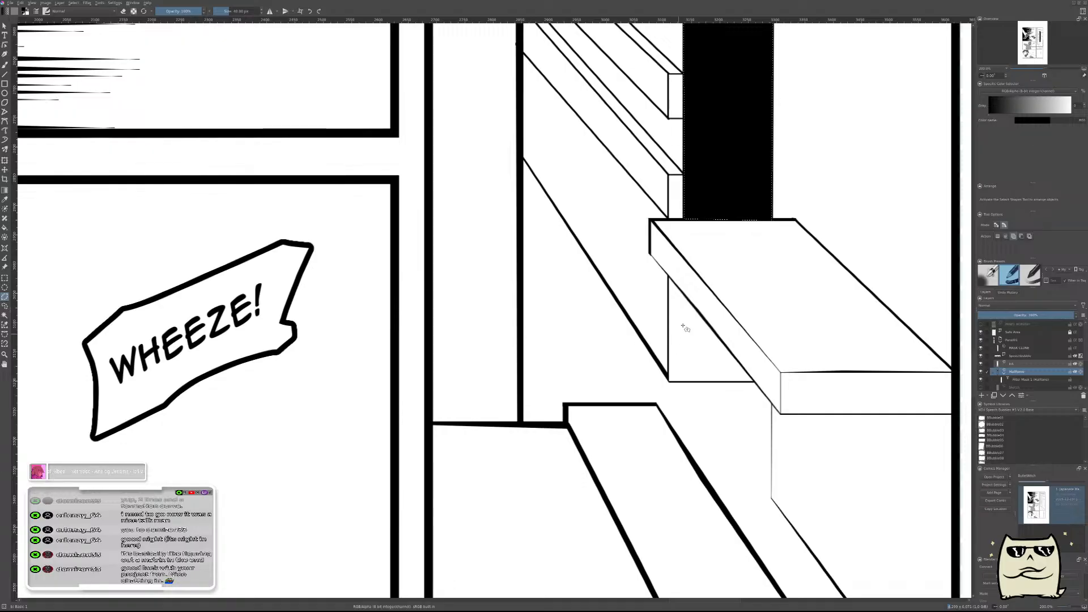
pyautogui.click(670, 277)
pyautogui.click(671, 383)
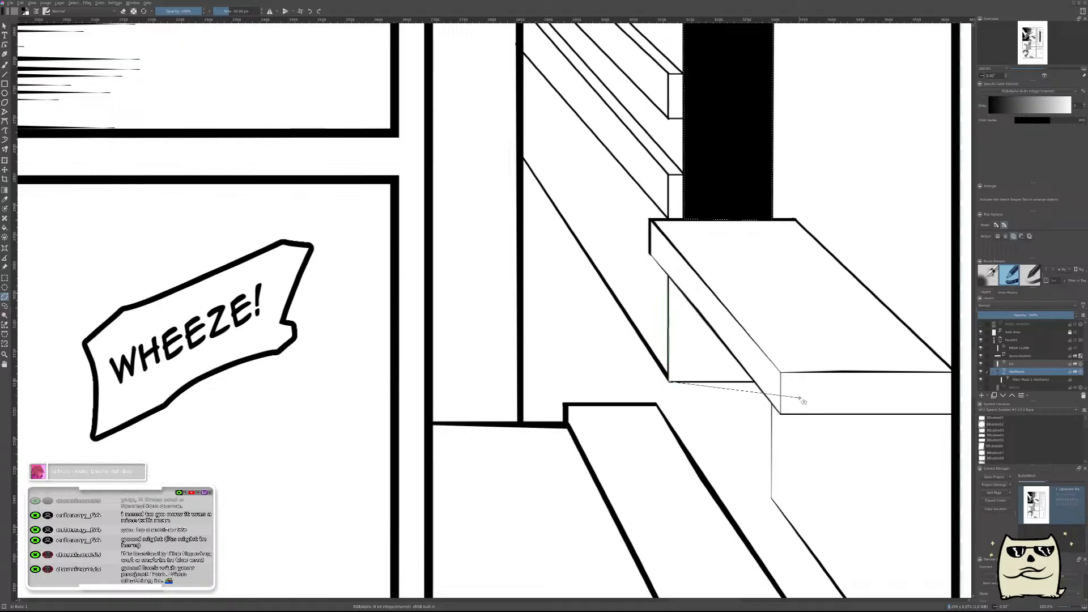
pyautogui.click(755, 382)
pyautogui.click(669, 277)
pyautogui.press('f')
pyautogui.click(692, 349)
pyautogui.scroll(-5, 691, 357)
pyautogui.scroll(3, 688, 438)
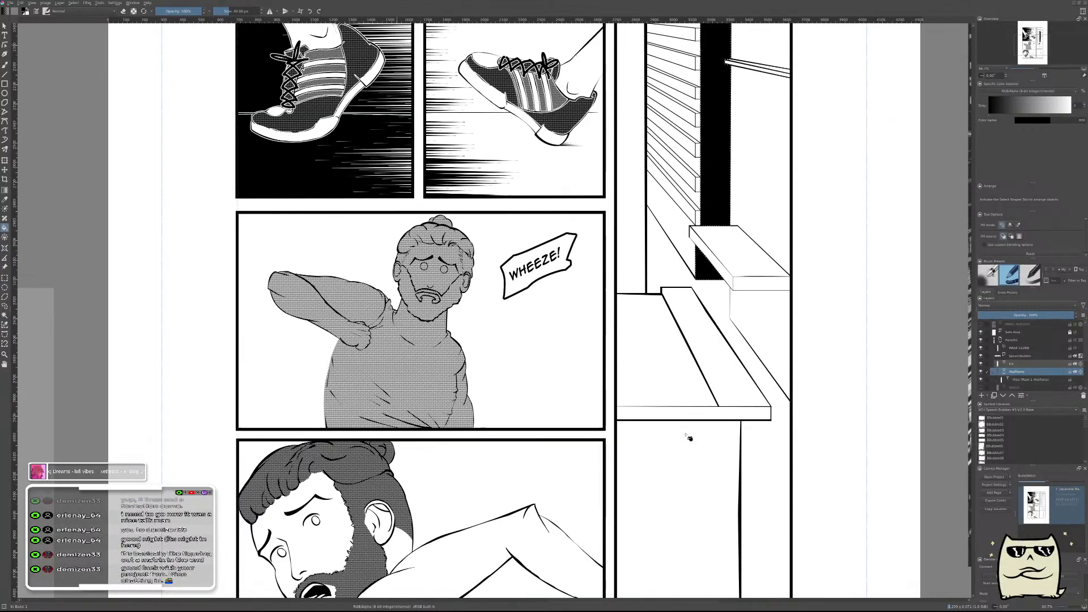
# Outline the wall beneath the foreground rooftop ledge with a polygonal selection reaching past the panel's lower border, and fill it with black.
pyautogui.scroll(-1, 687, 440)
pyautogui.click(4, 297)
pyautogui.moveTo(597, 481); pyautogui.dragTo(592, 307)
pyautogui.scroll(1, 634, 282)
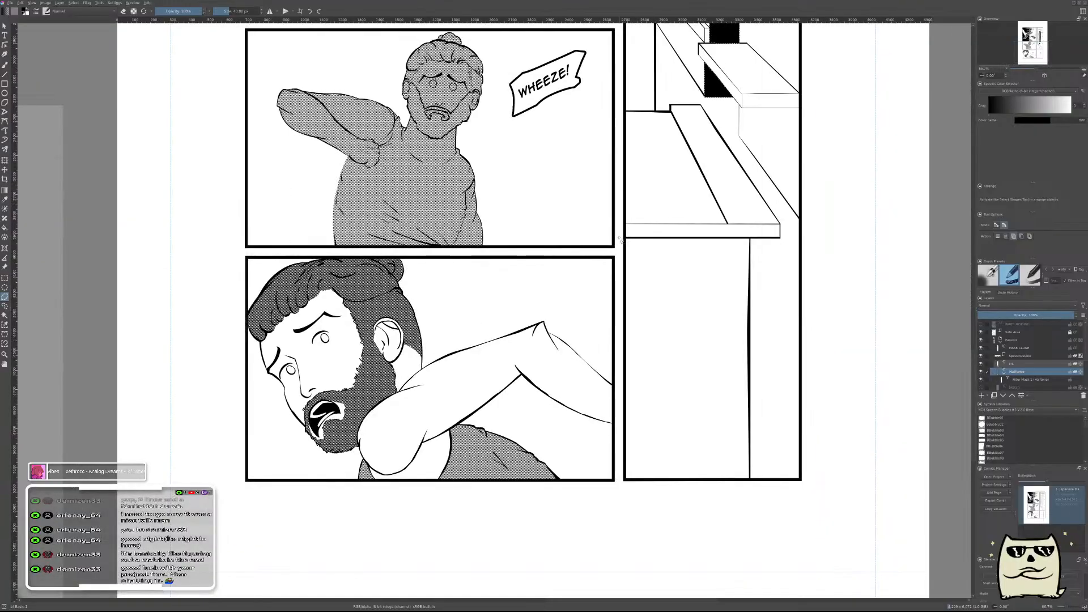
pyautogui.click(752, 238)
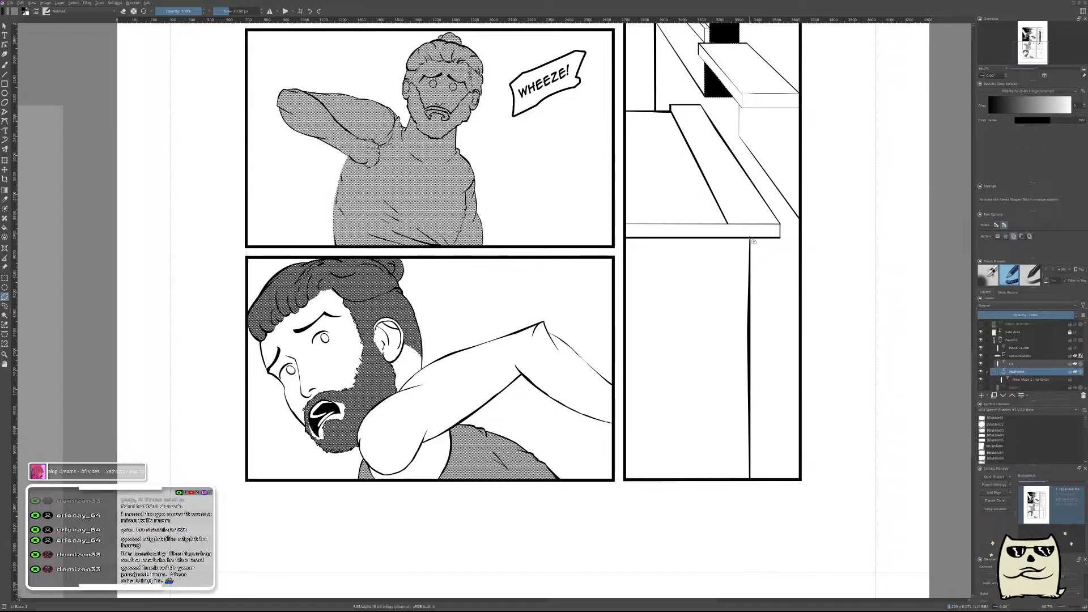
pyautogui.click(749, 534)
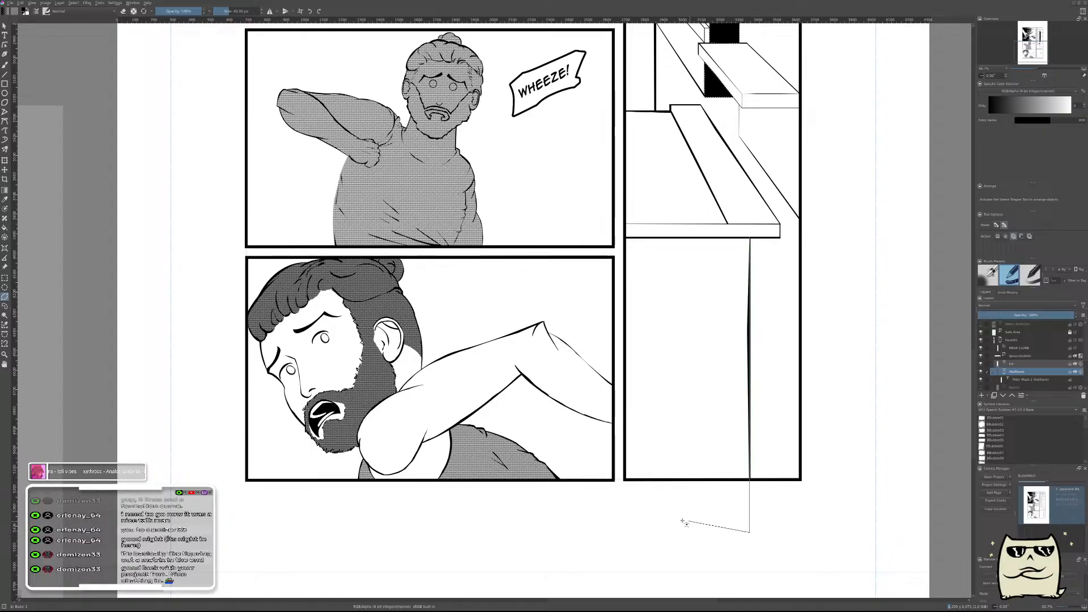
pyautogui.click(620, 514)
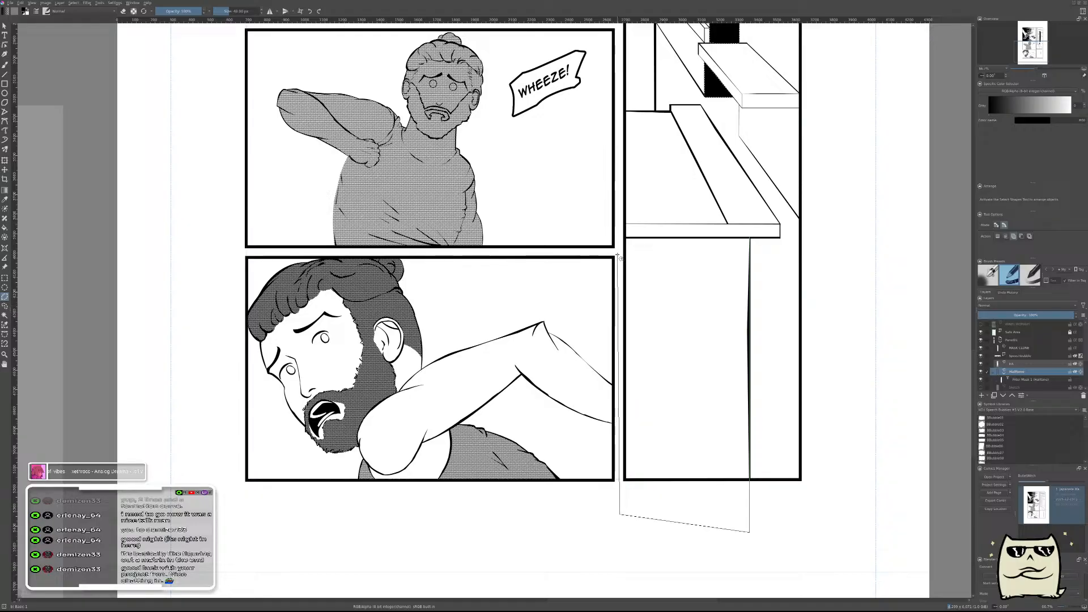
pyautogui.click(629, 238)
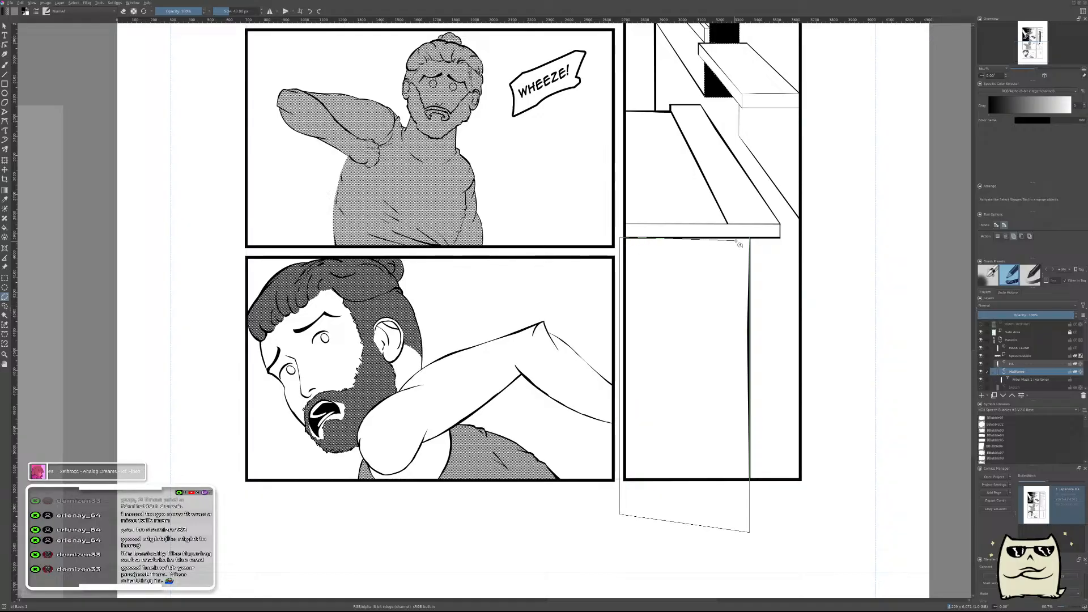
pyautogui.click(750, 238)
pyautogui.press('f')
pyautogui.click(691, 339)
# Outline the tall narrow wall strip beside the slatted facade with a closed polygonal selection, from the foreground rooftop to above the panel border.
pyautogui.moveTo(696, 212); pyautogui.dragTo(732, 607)
pyautogui.moveTo(689, 266); pyautogui.dragTo(618, 197)
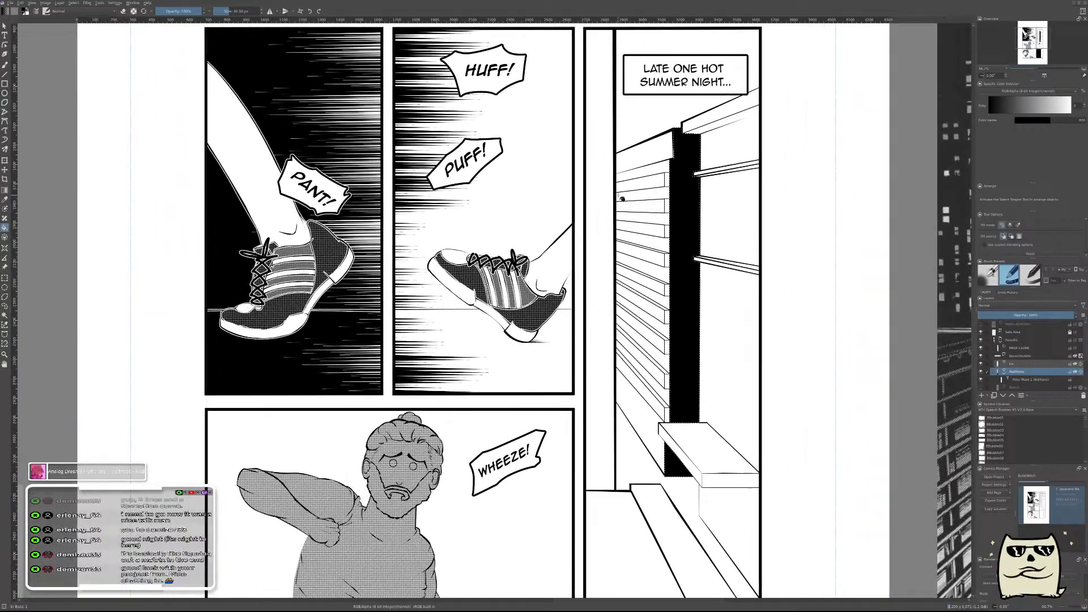
pyautogui.scroll(-1, 618, 197)
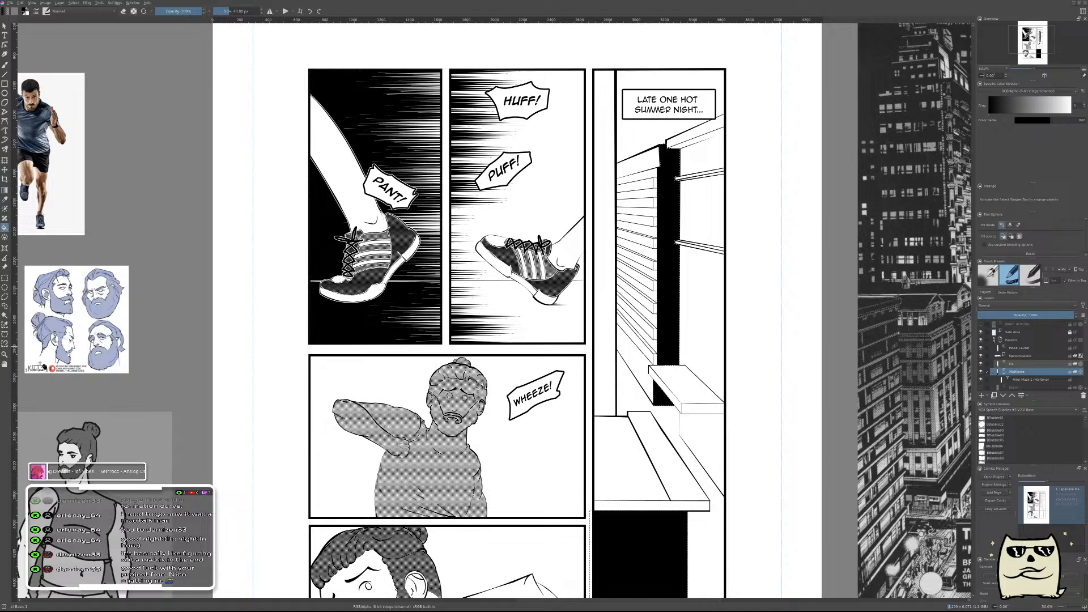
pyautogui.click(5, 297)
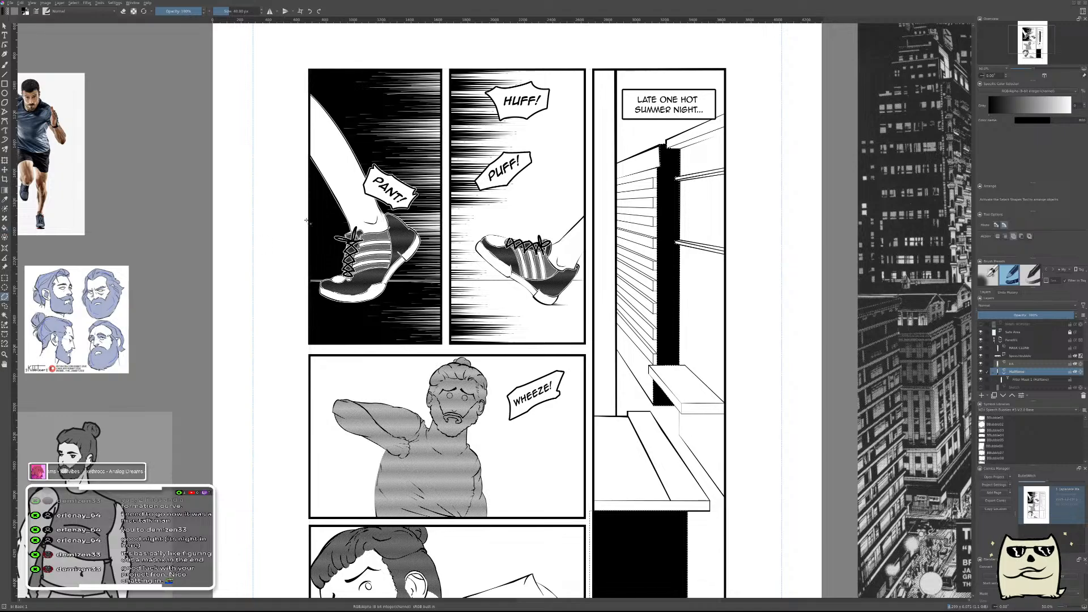
pyautogui.click(615, 64)
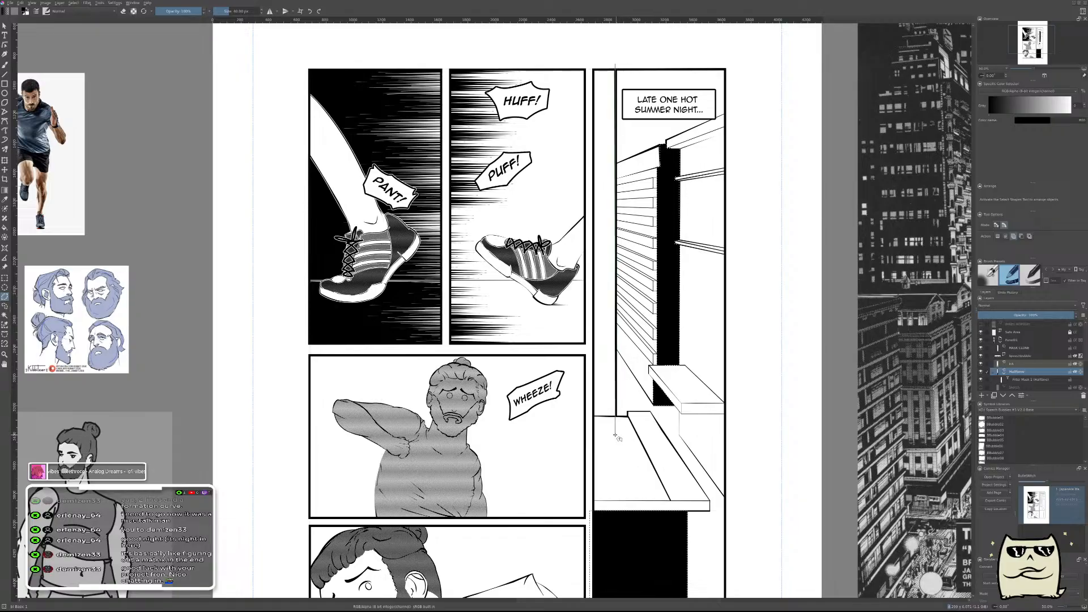
pyautogui.scroll(3, 621, 404)
pyautogui.click(617, 426)
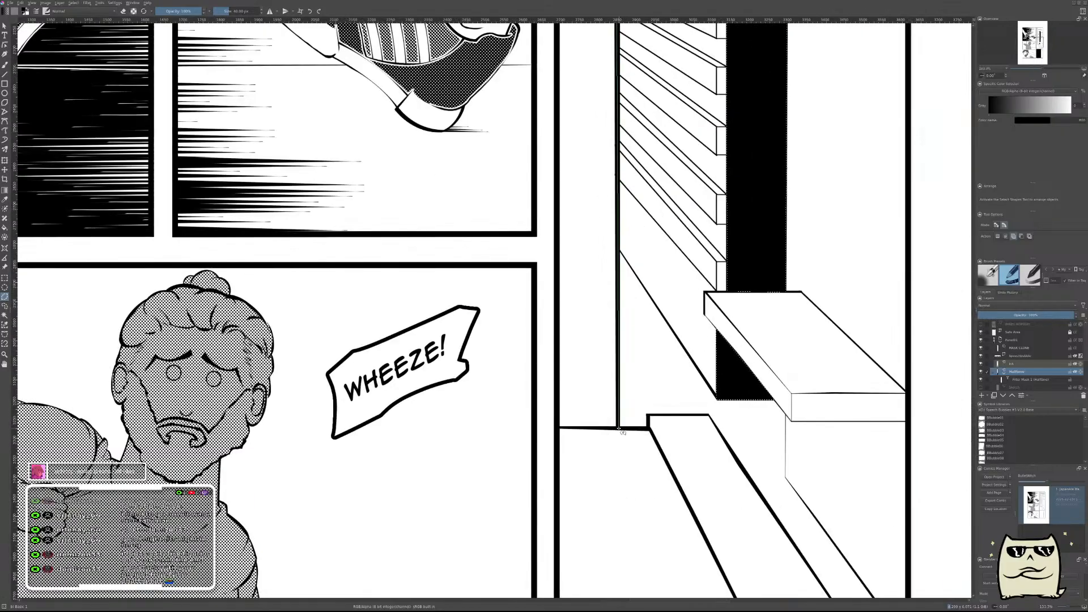
pyautogui.click(543, 428)
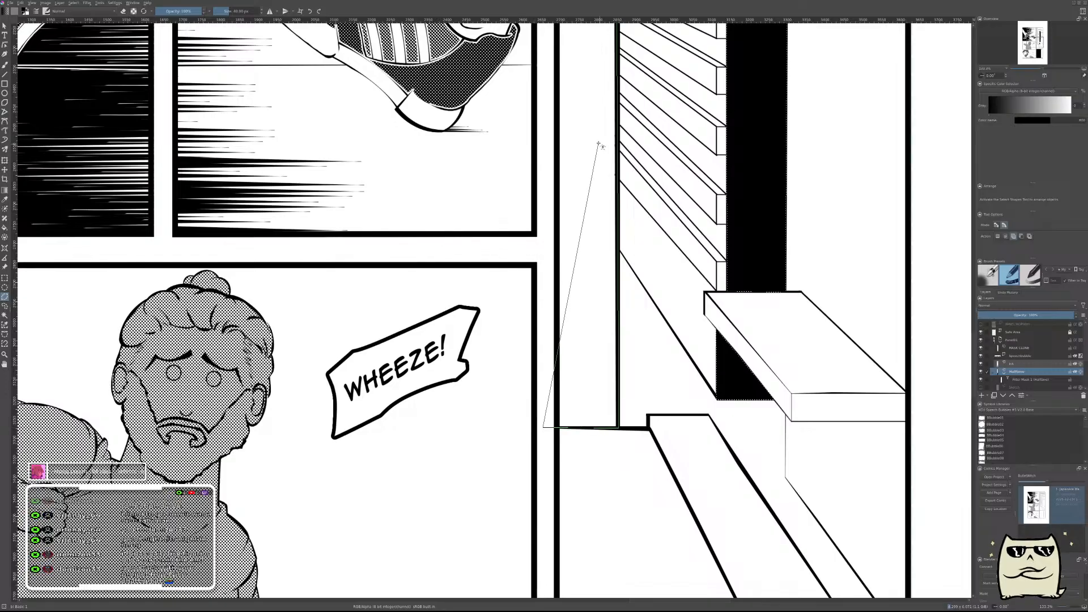
pyautogui.moveTo(579, 127); pyautogui.dragTo(536, 594)
pyautogui.moveTo(534, 121); pyautogui.dragTo(473, 601)
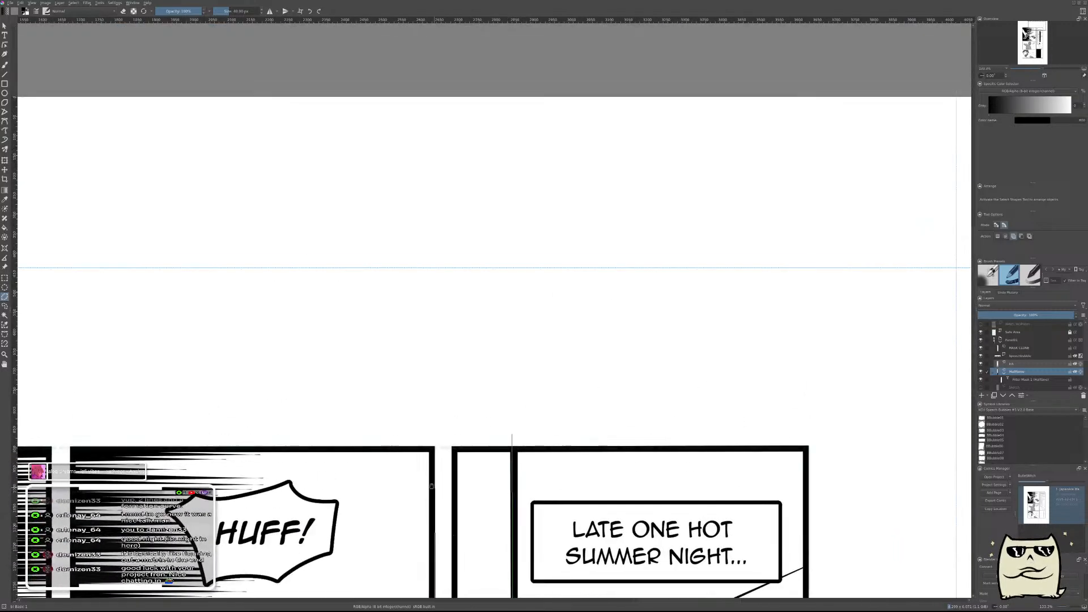
pyautogui.click(449, 432)
pyautogui.click(512, 434)
# Fill the selected tall wall strip beside the slatted facade with solid black.
pyautogui.press('f')
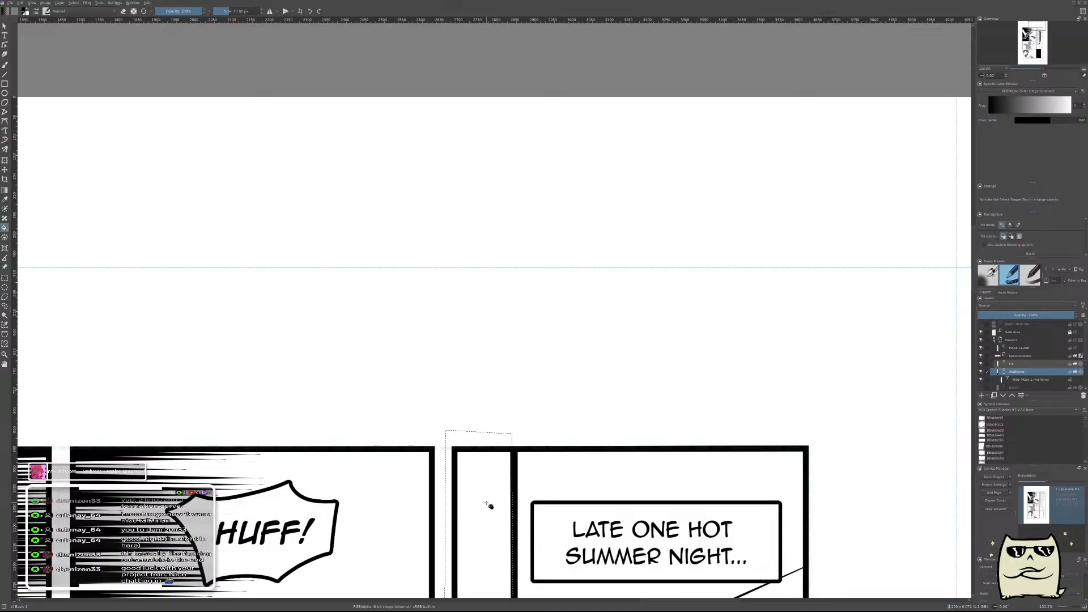
pyautogui.click(488, 502)
pyautogui.scroll(-8, 607, 474)
# Add closed polygonal selections around the thin top faces of the slats in the middle of the facade.
pyautogui.scroll(5, 643, 317)
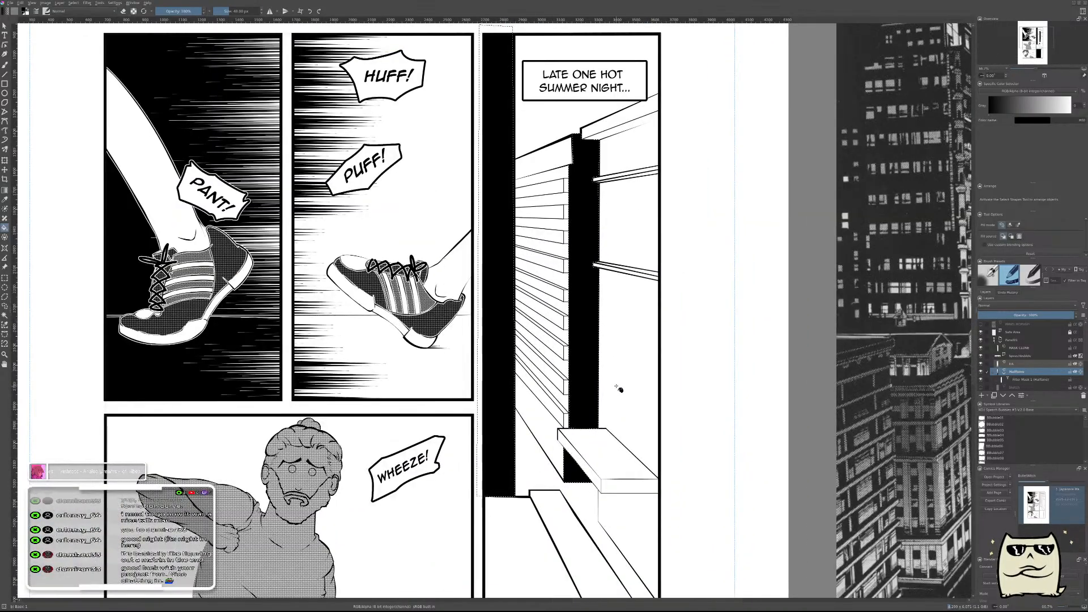
pyautogui.scroll(1, 616, 385)
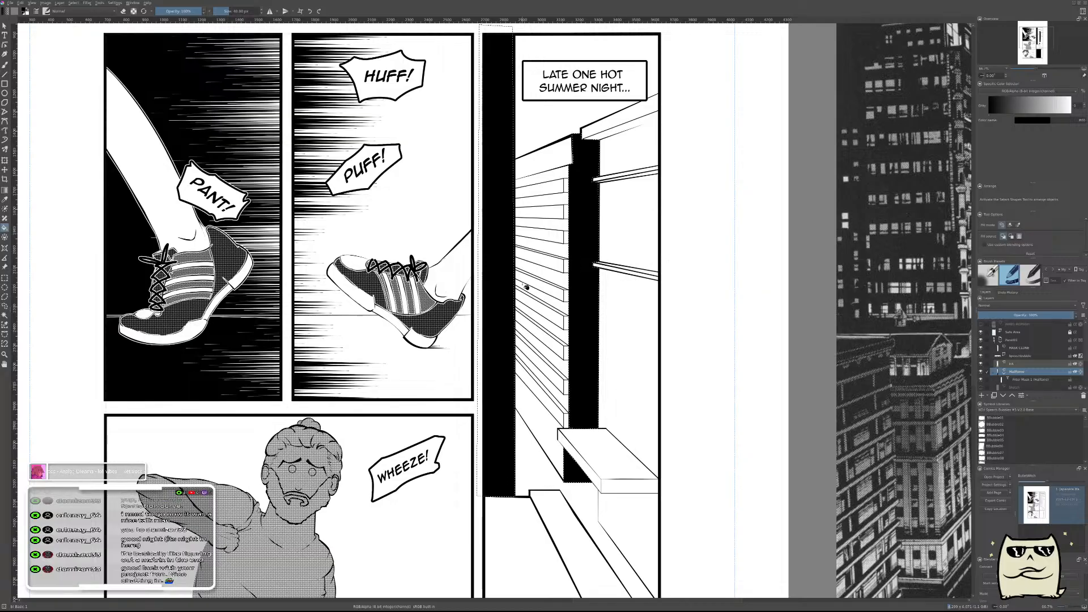
pyautogui.scroll(3, 526, 288)
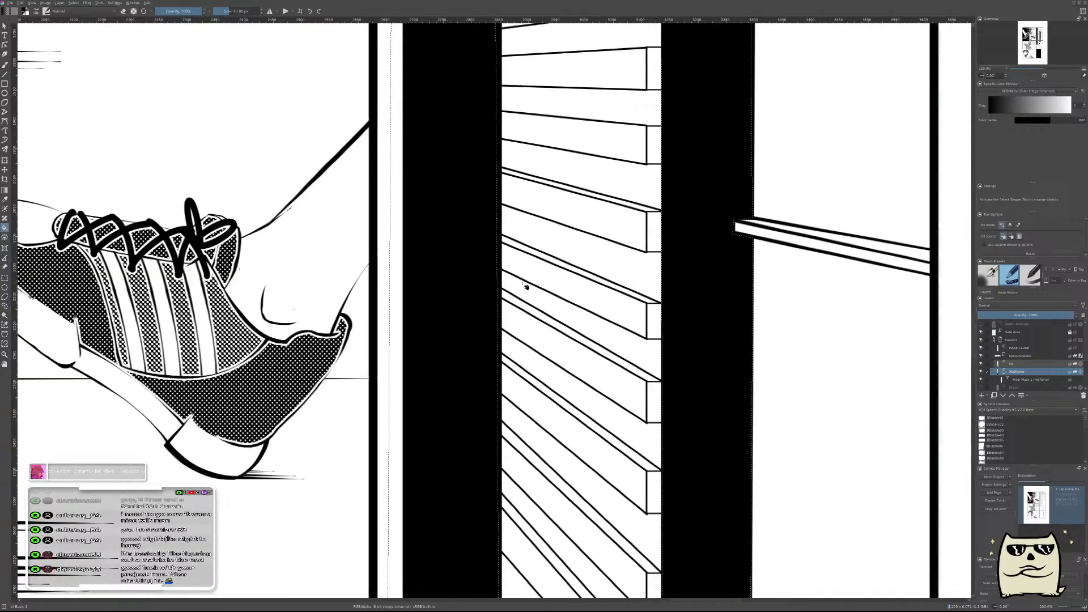
pyautogui.click(5, 297)
pyautogui.click(663, 384)
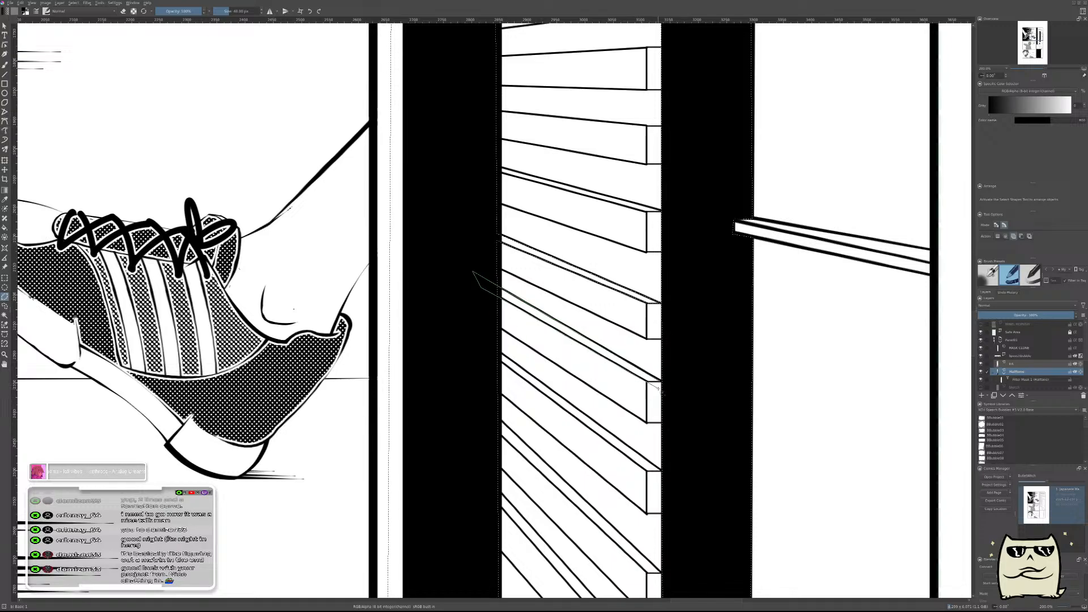
pyautogui.click(661, 384)
pyautogui.moveTo(553, 208); pyautogui.dragTo(544, 404)
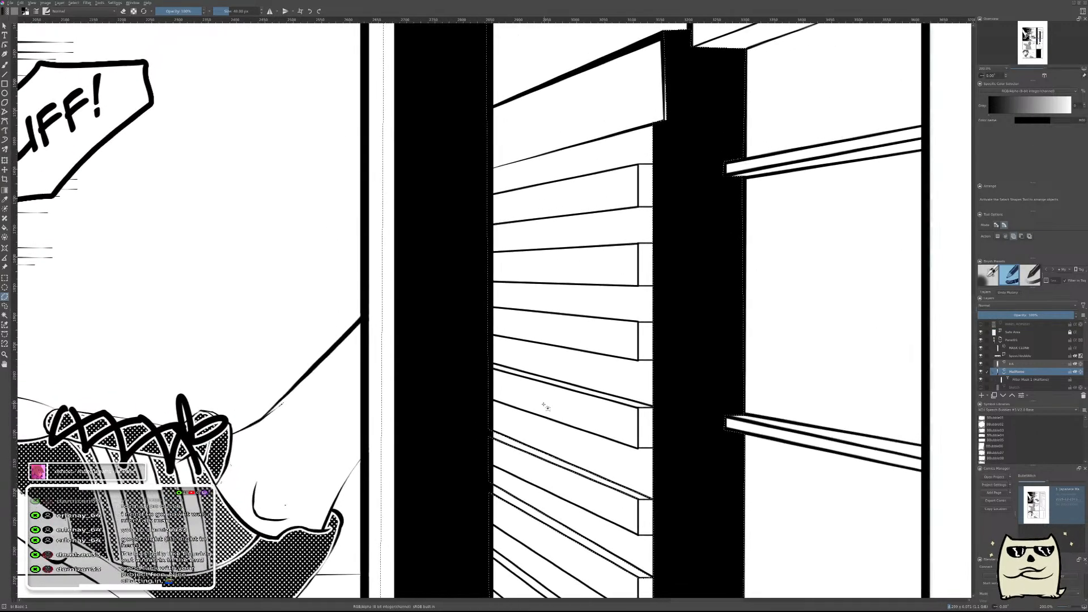
pyautogui.scroll(2, 544, 407)
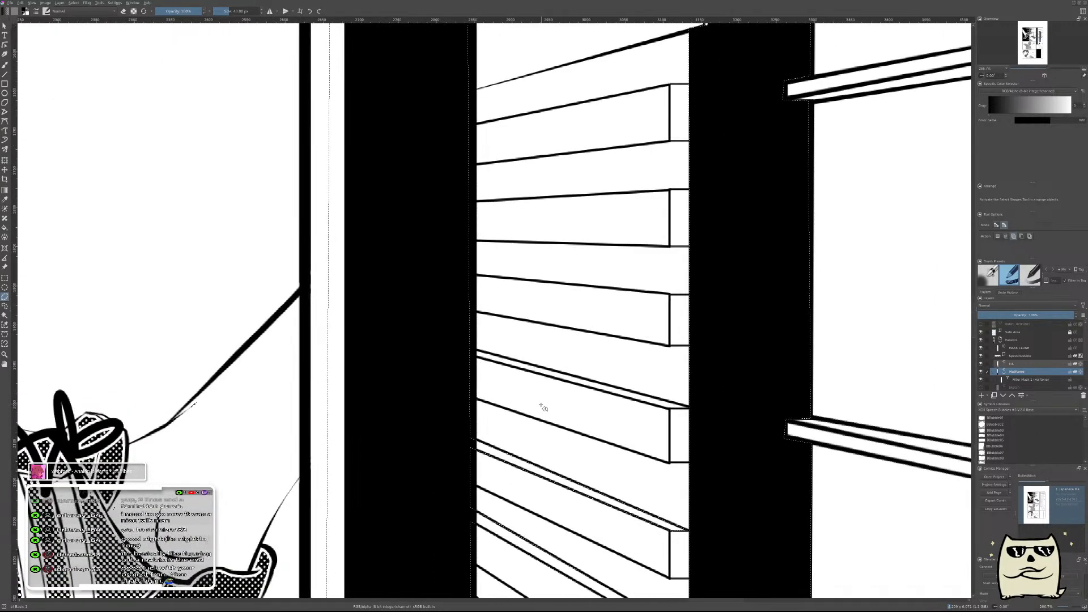
pyautogui.click(468, 356)
pyautogui.click(689, 408)
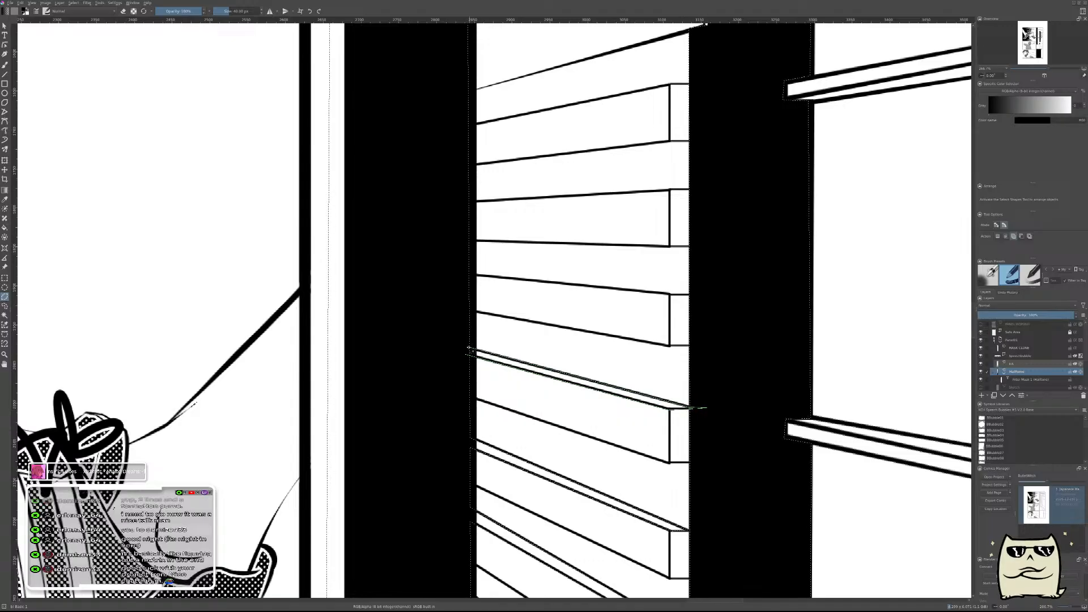
pyautogui.click(464, 354)
# Extend the polygonal selection to the thin top faces of the facade's lower slats, down to the one just above the ledge.
pyautogui.moveTo(510, 443); pyautogui.dragTo(561, 152)
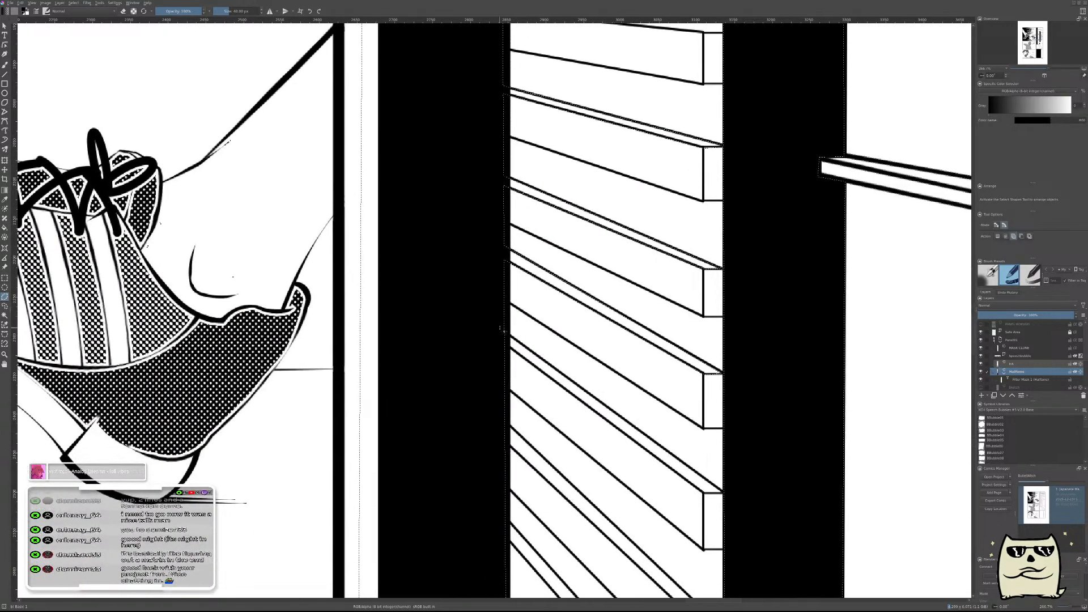
pyautogui.click(707, 497)
pyautogui.click(470, 318)
pyautogui.doubleClick(706, 496)
pyautogui.moveTo(637, 500); pyautogui.dragTo(611, 207)
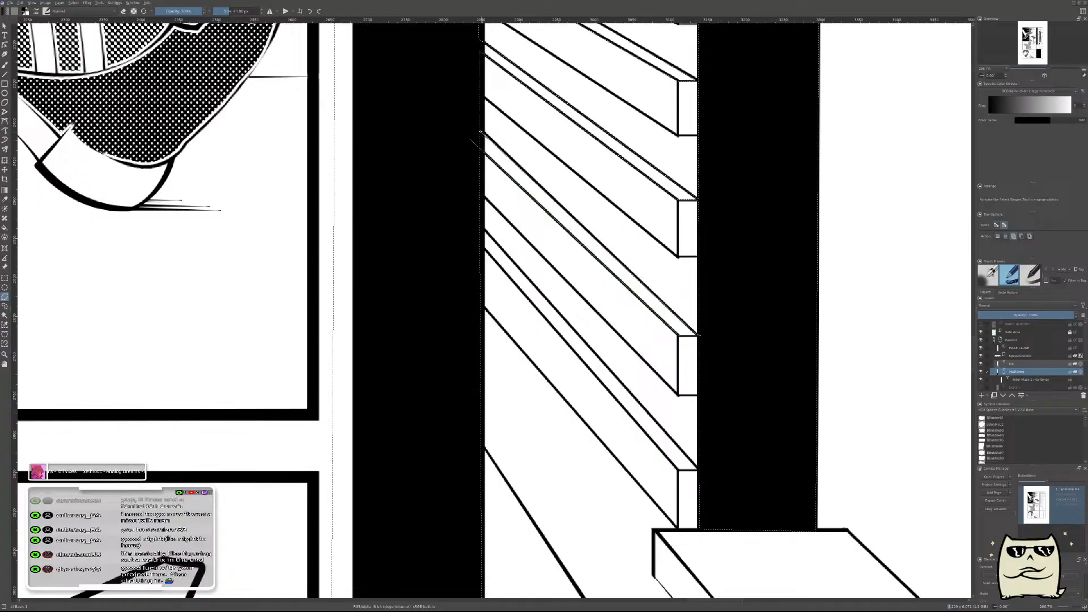
pyautogui.click(463, 114)
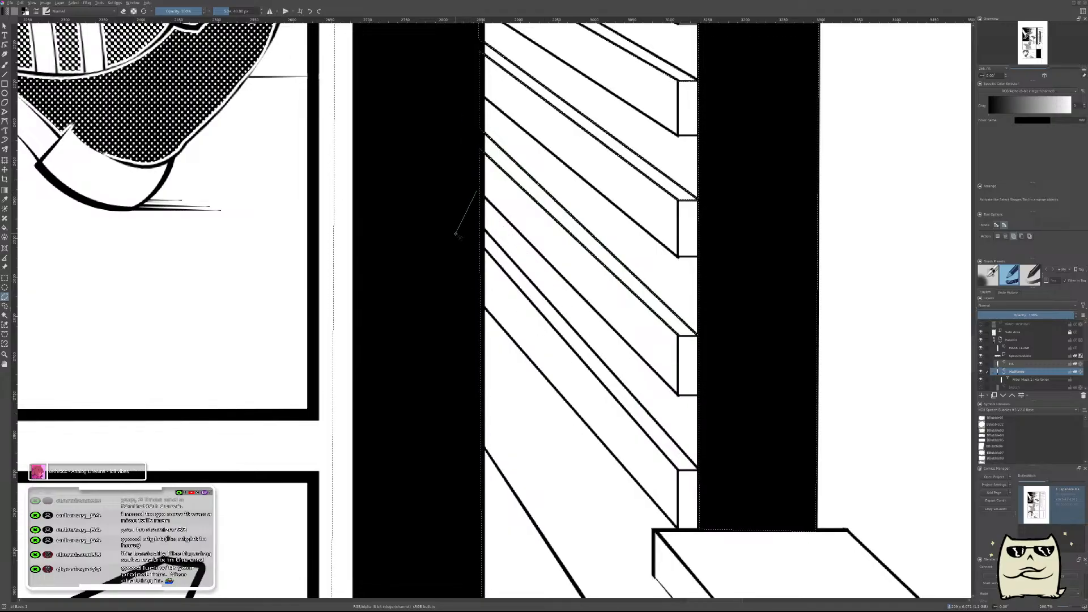
pyautogui.press('Escape')
pyautogui.click(481, 227)
pyautogui.click(682, 474)
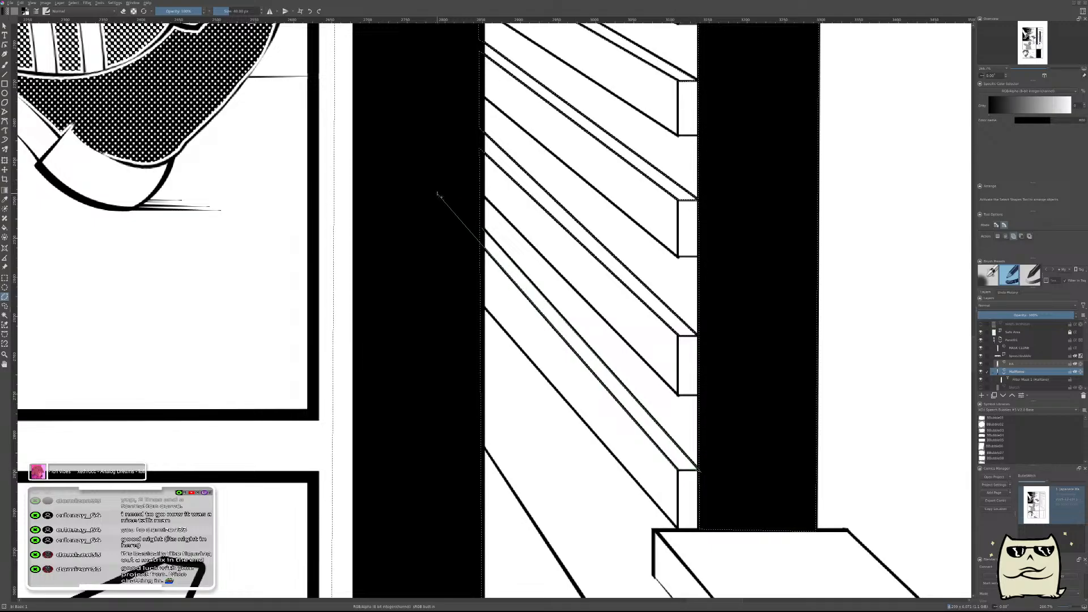
pyautogui.click(481, 227)
pyautogui.scroll(-4, 438, 272)
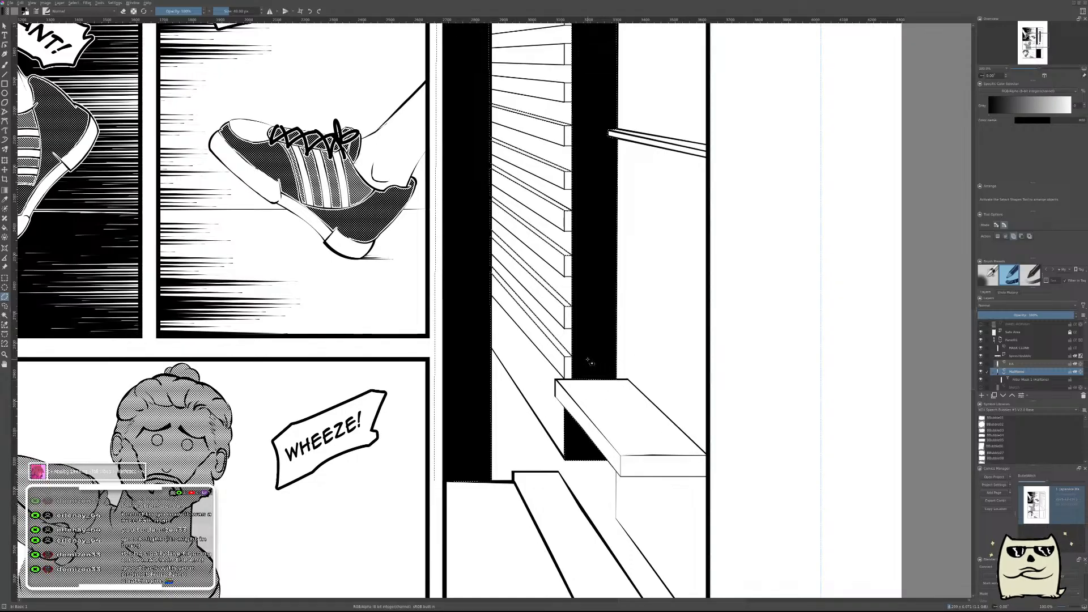
# Fill the selected thin slat faces on the facade with solid black.
pyautogui.press('f')
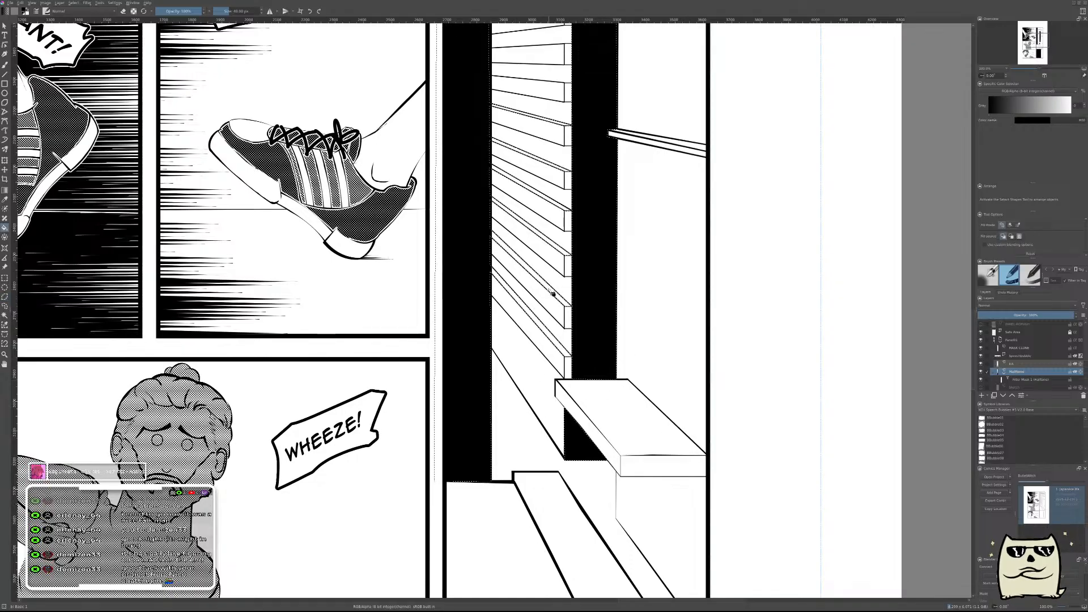
pyautogui.click(549, 289)
pyautogui.scroll(-2, 681, 297)
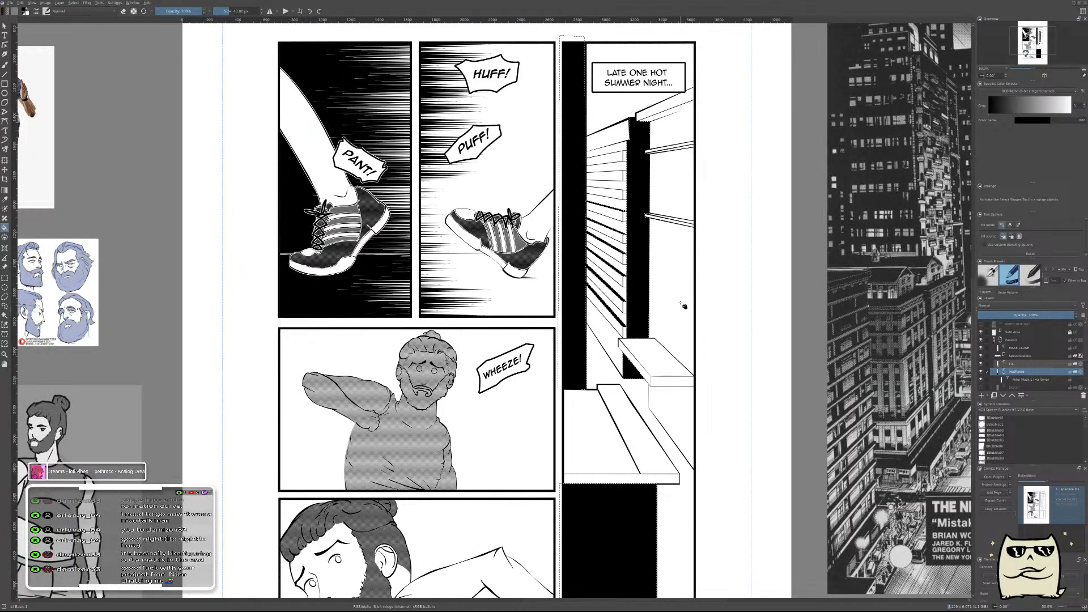
pyautogui.scroll(1, 681, 304)
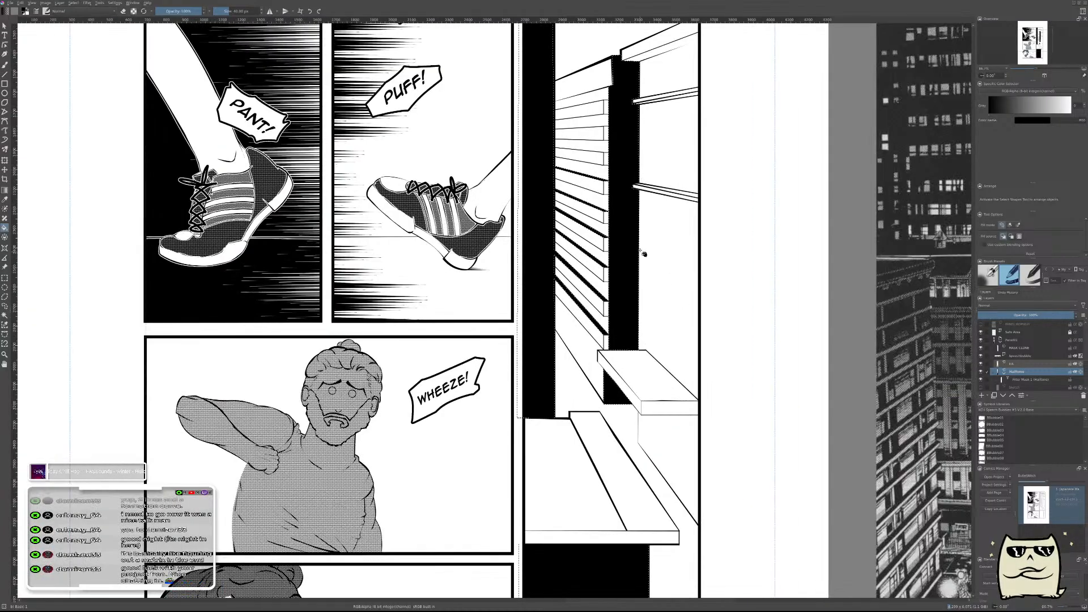
pyautogui.scroll(2, 683, 187)
pyautogui.scroll(3, 622, 371)
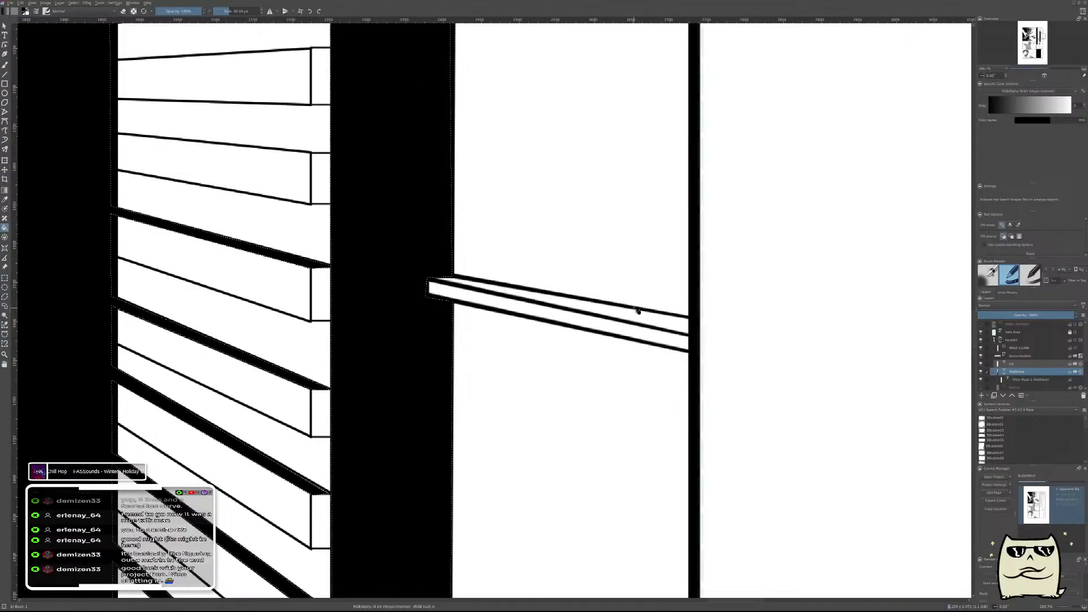
pyautogui.scroll(-1, 667, 311)
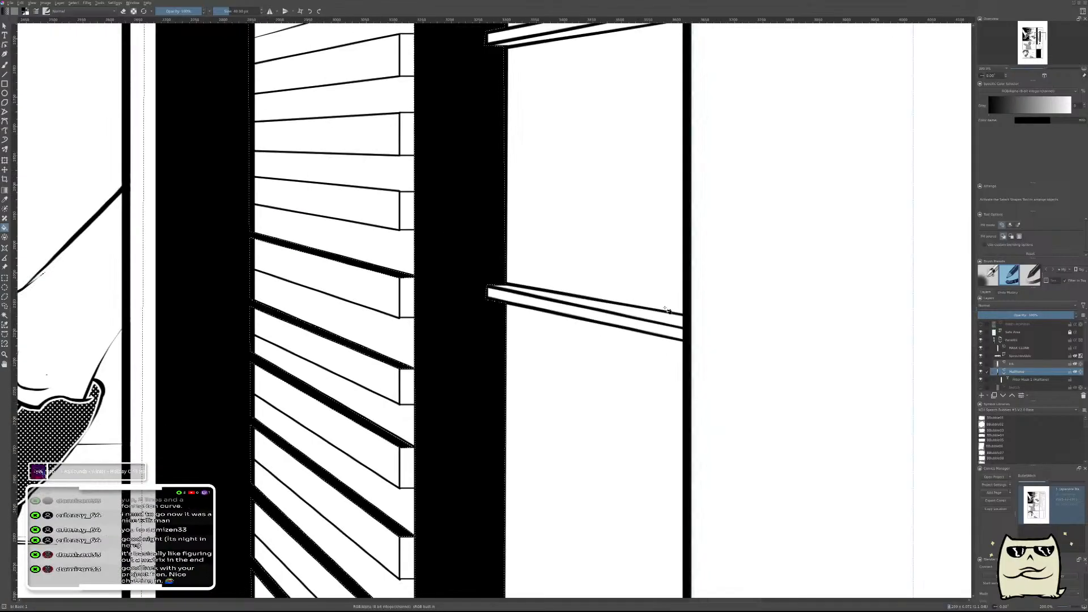
pyautogui.scroll(-3, 426, 261)
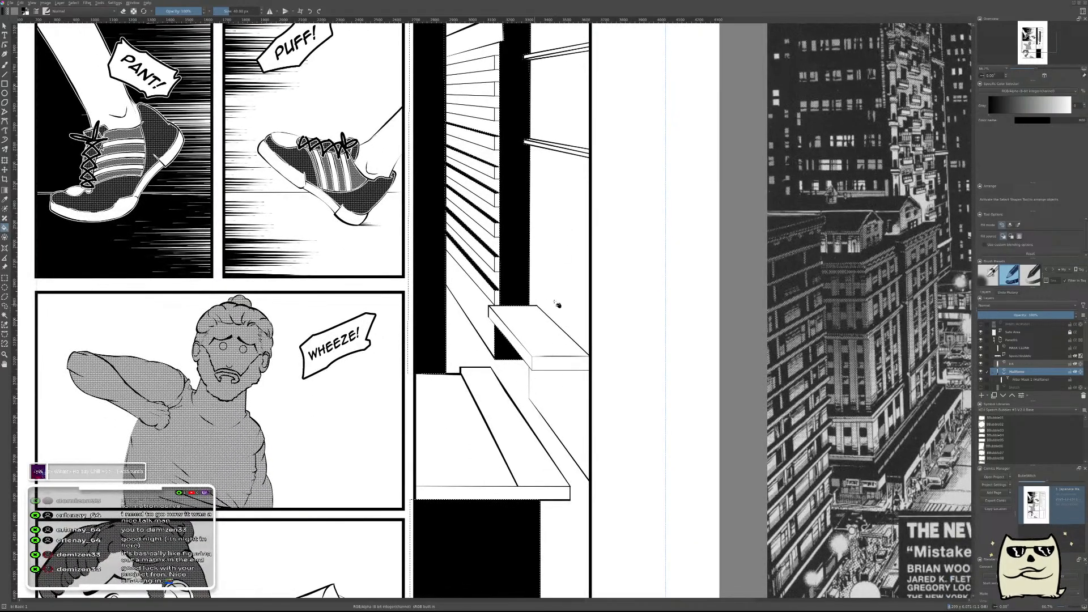
pyautogui.scroll(-3, 535, 332)
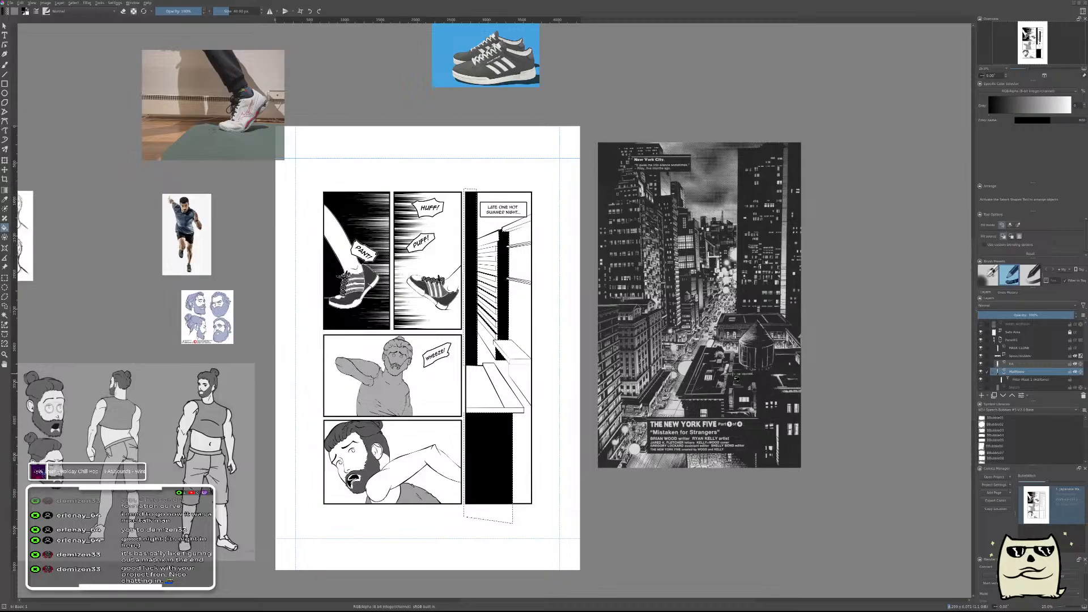
# Clear the selection around the filled building areas and save the comic page.
pyautogui.scroll(1, 516, 345)
pyautogui.scroll(4, 516, 345)
pyautogui.scroll(-3, 519, 347)
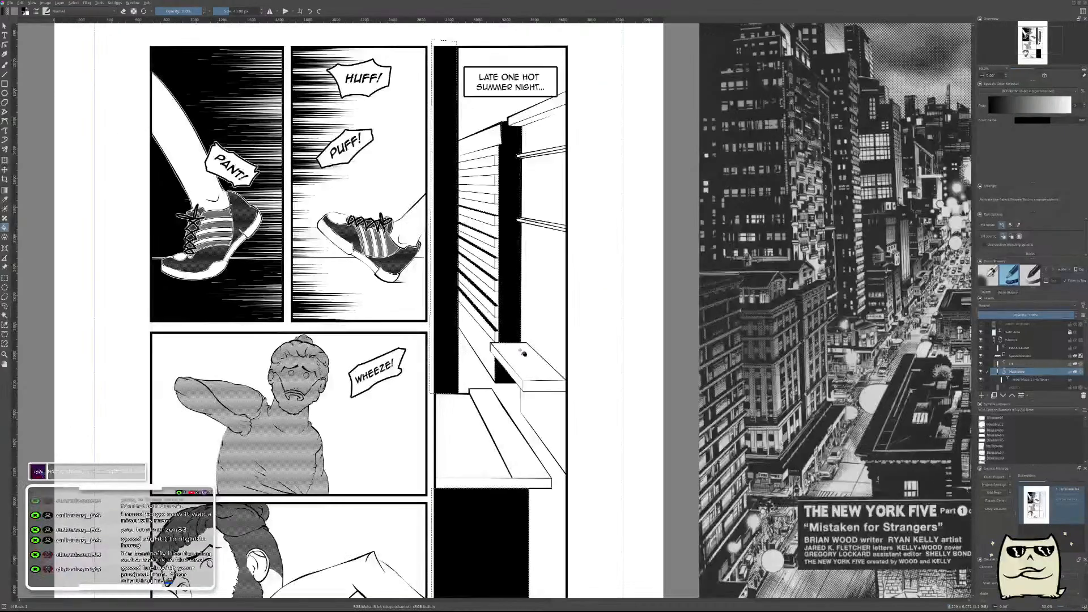
pyautogui.scroll(-3, 524, 353)
pyautogui.scroll(3, 525, 347)
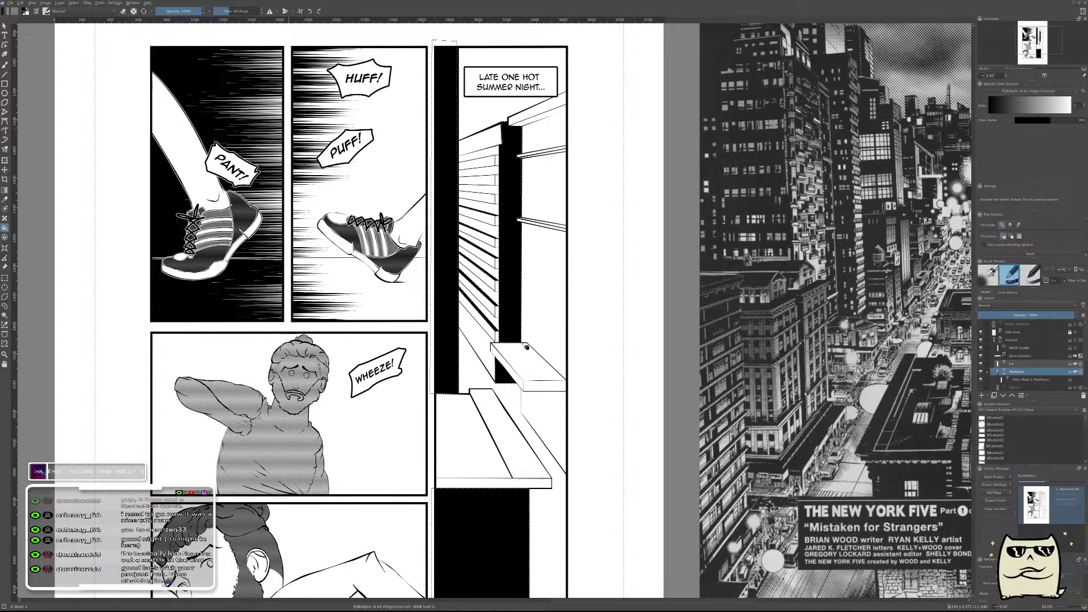
pyautogui.scroll(-2, 545, 327)
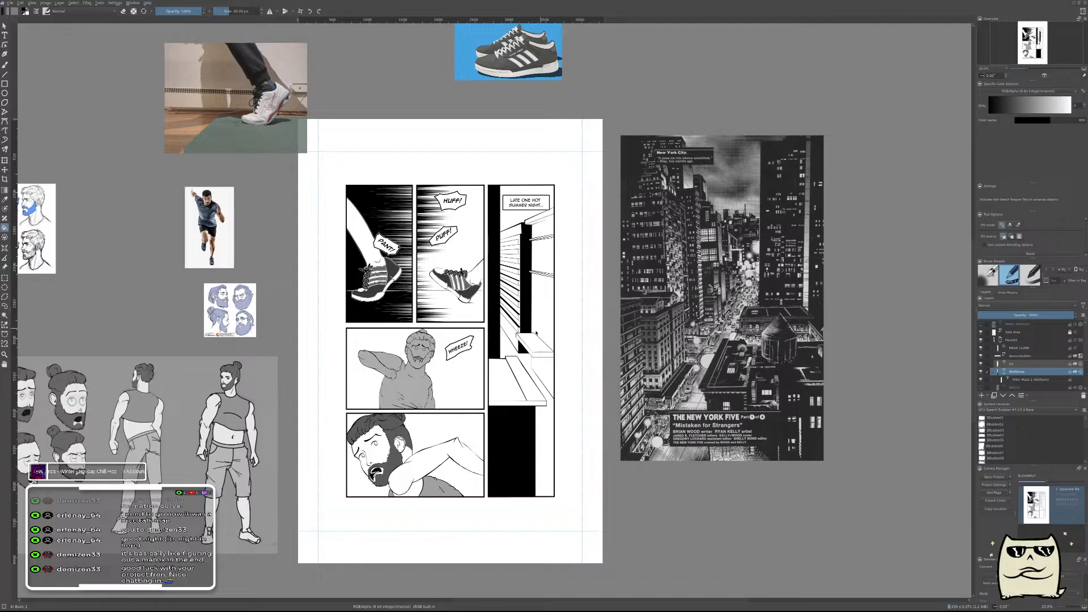
pyautogui.hotkey('ctrl', 's')
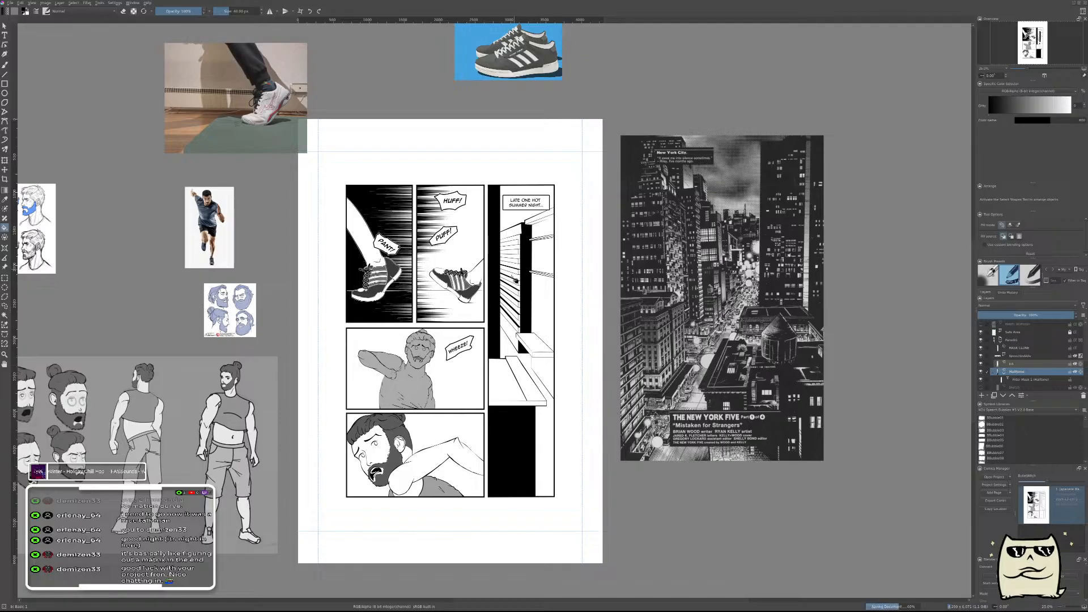
# Show the rough sketch layer so its arched windows and wall details appear beneath the inked buildings.
pyautogui.scroll(4, 518, 303)
pyautogui.scroll(-2, 518, 303)
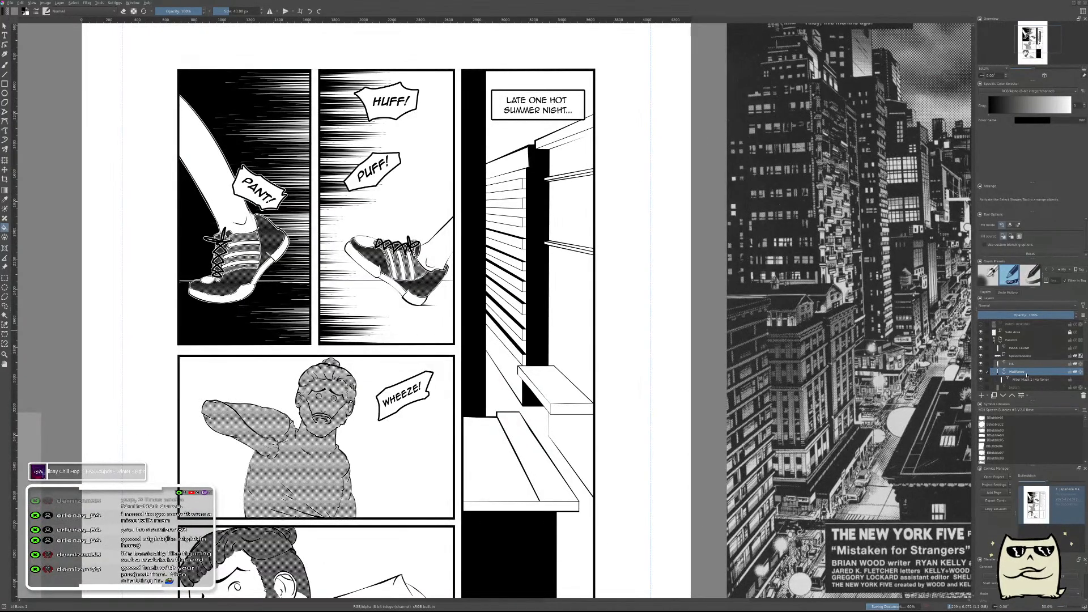
pyautogui.scroll(-1, 984, 385)
pyautogui.click(981, 364)
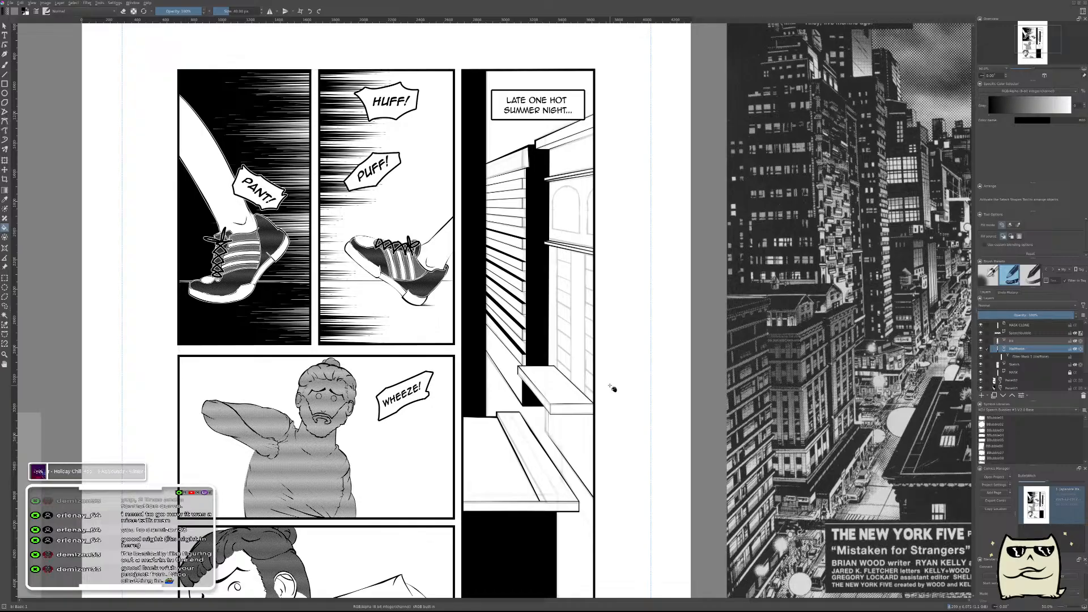
# Brush solid black over the thin white gap between the slatted building's cornice edge and the dark wall strip.
pyautogui.scroll(3, 531, 146)
pyautogui.scroll(2, 528, 142)
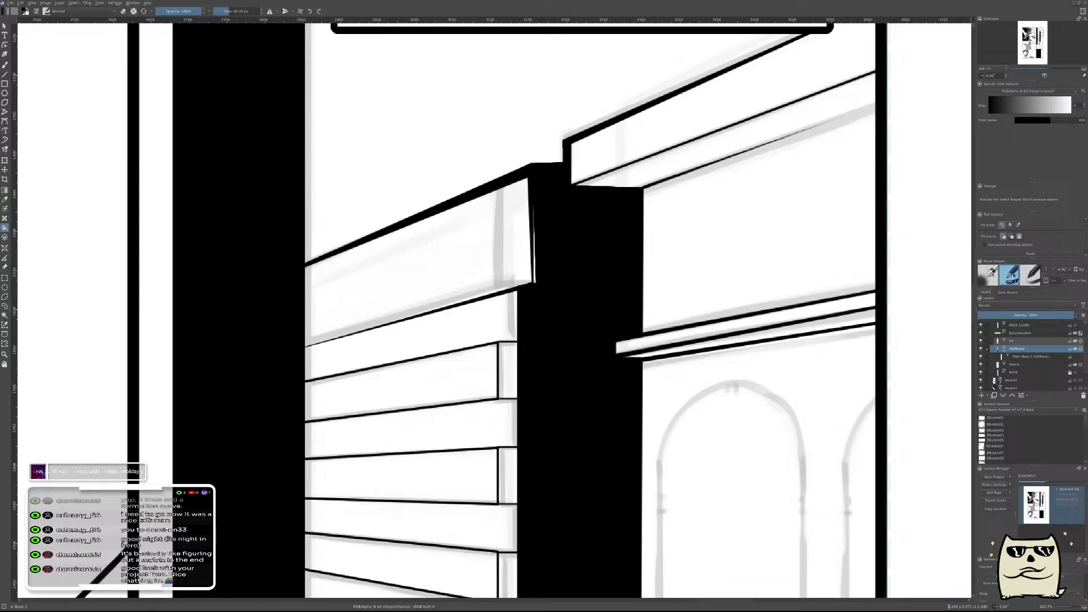
pyautogui.press('b')
pyautogui.moveTo(553, 217)
pyautogui.mouseDown()
pyautogui.moveTo(546, 211)
pyautogui.moveTo(547, 280)
pyautogui.mouseUp()
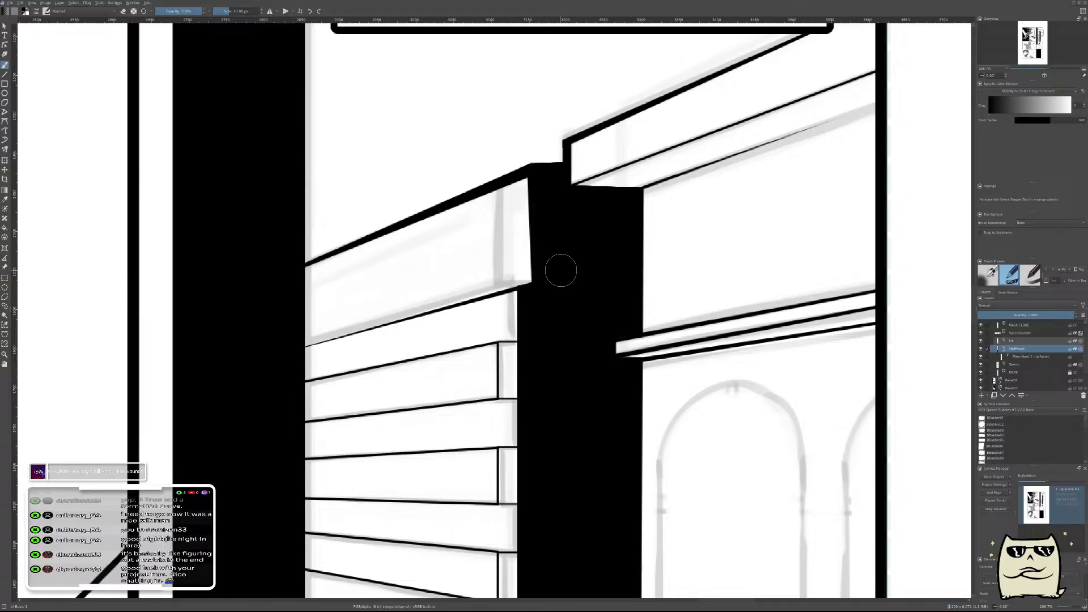
# Save the comic page with the touched-up cornice edge.
pyautogui.scroll(-6, 561, 270)
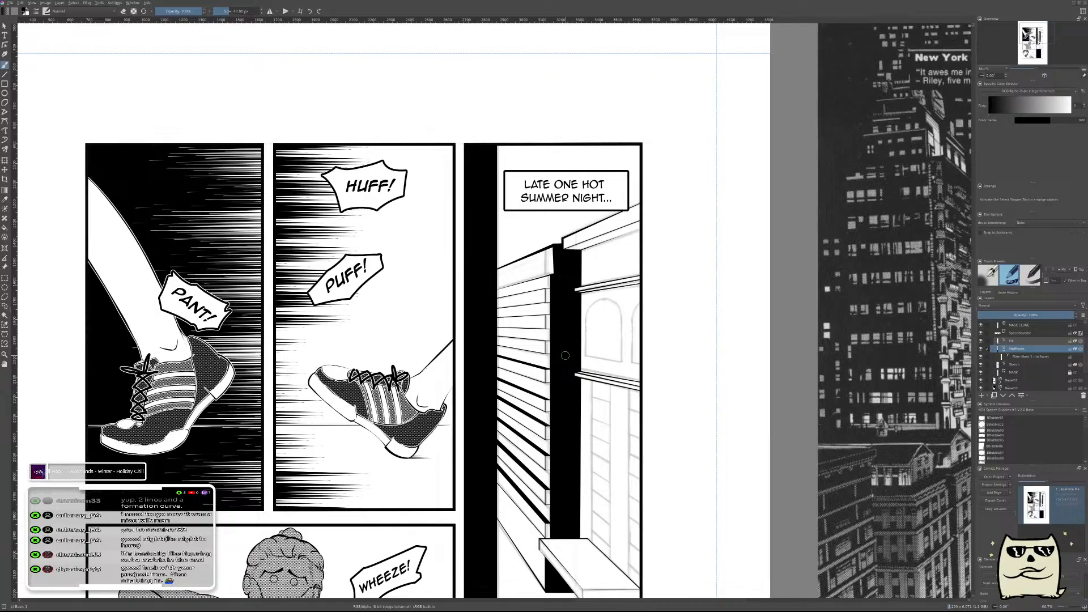
pyautogui.scroll(-2, 565, 356)
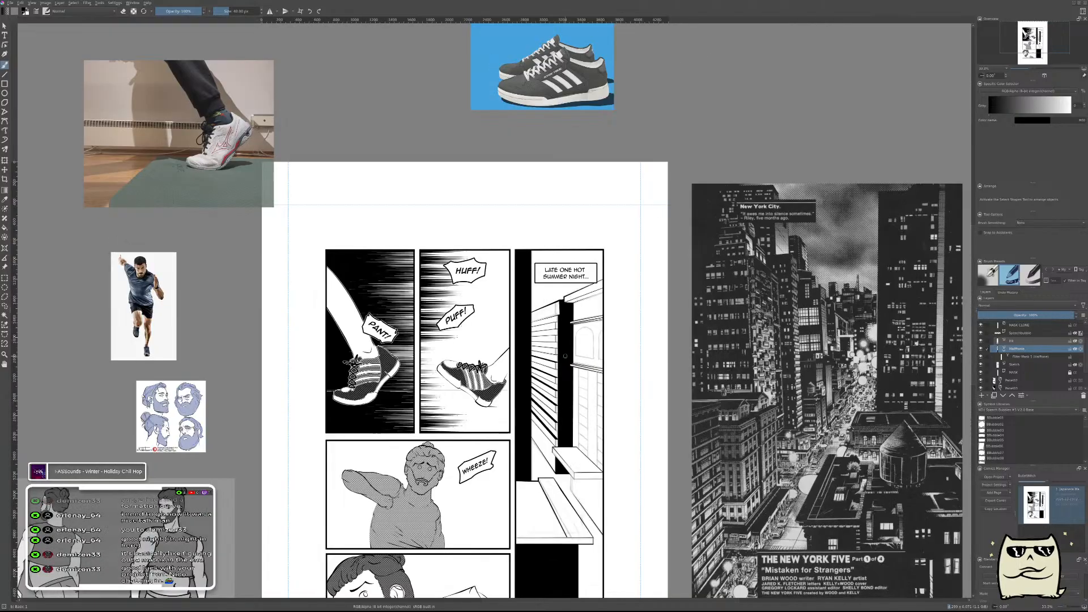
pyautogui.moveTo(589, 421); pyautogui.dragTo(610, 327)
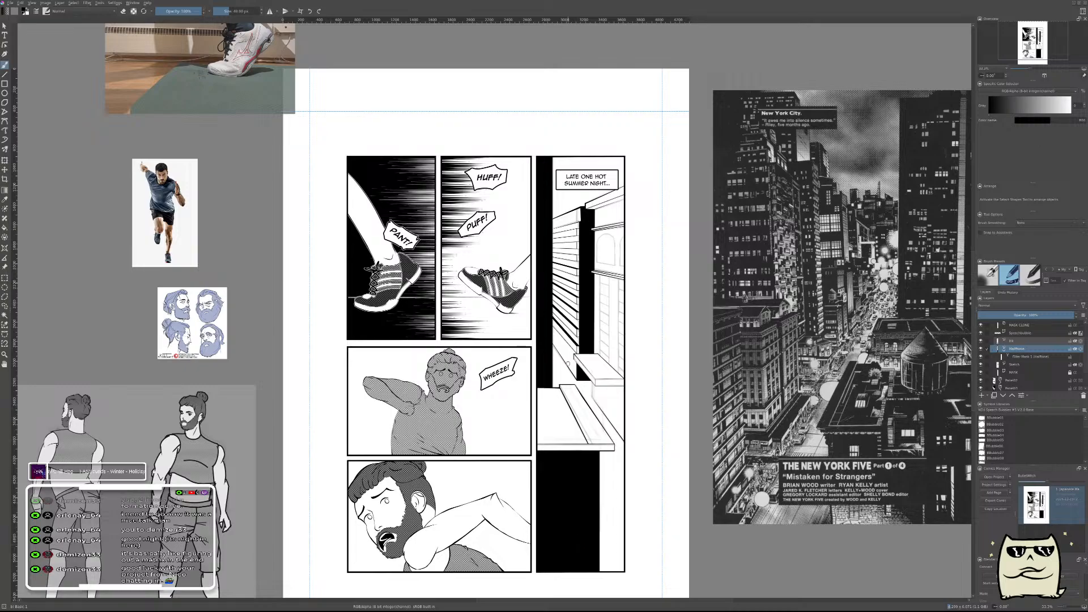
pyautogui.scroll(3, 568, 363)
pyautogui.scroll(-3, 568, 363)
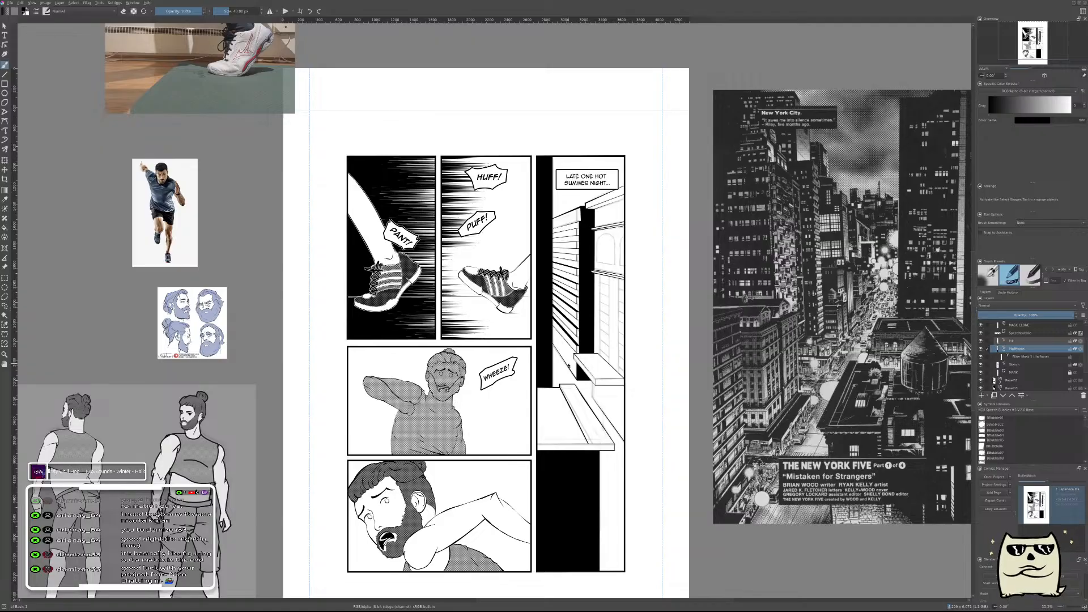
pyautogui.hotkey('ctrl', 's')
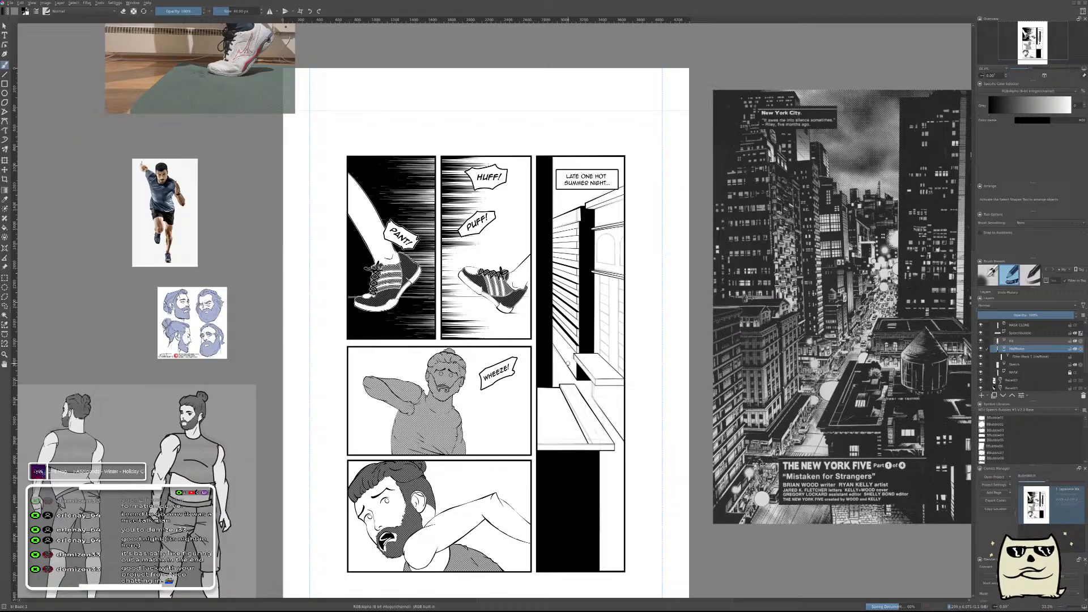
pyautogui.press('2')
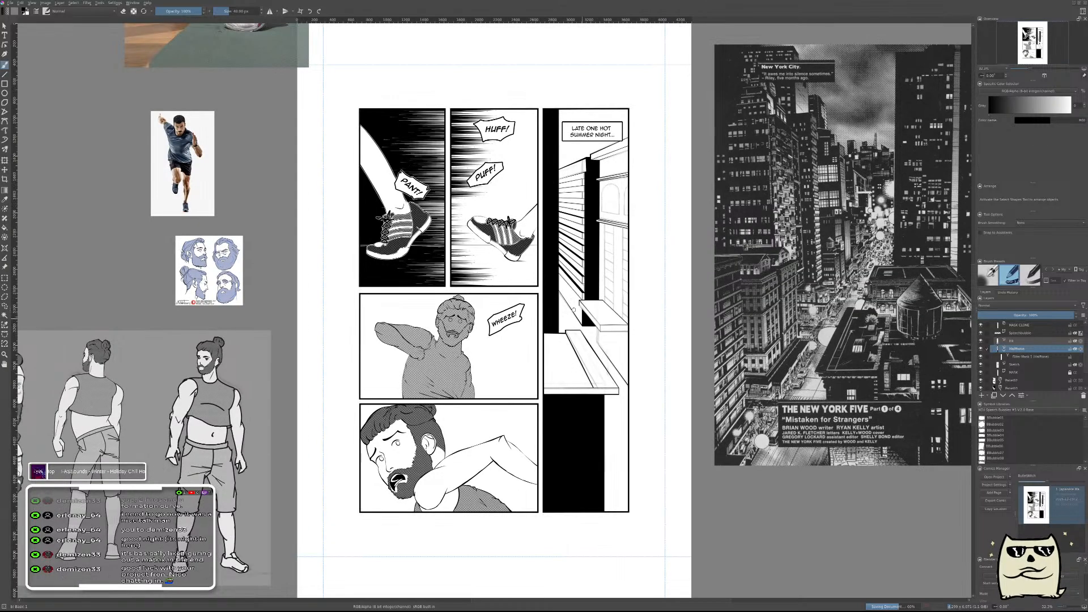